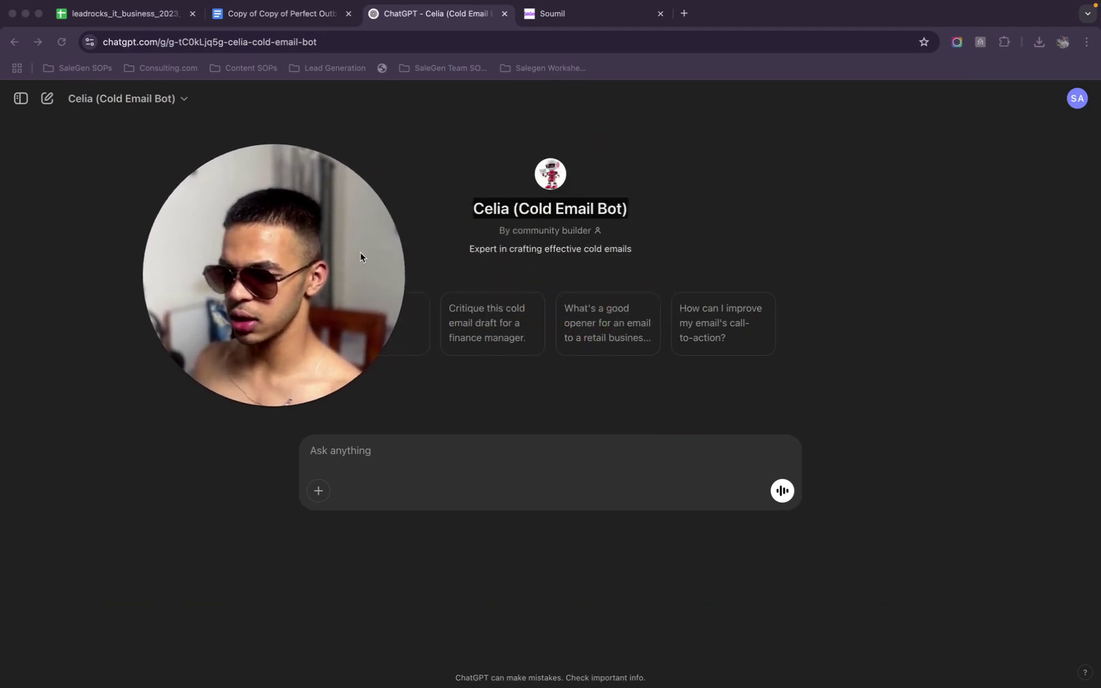
Ask Celia to 'help me create a cold email campaign' in the chat
left_click_drag(343, 235, 448, 155)
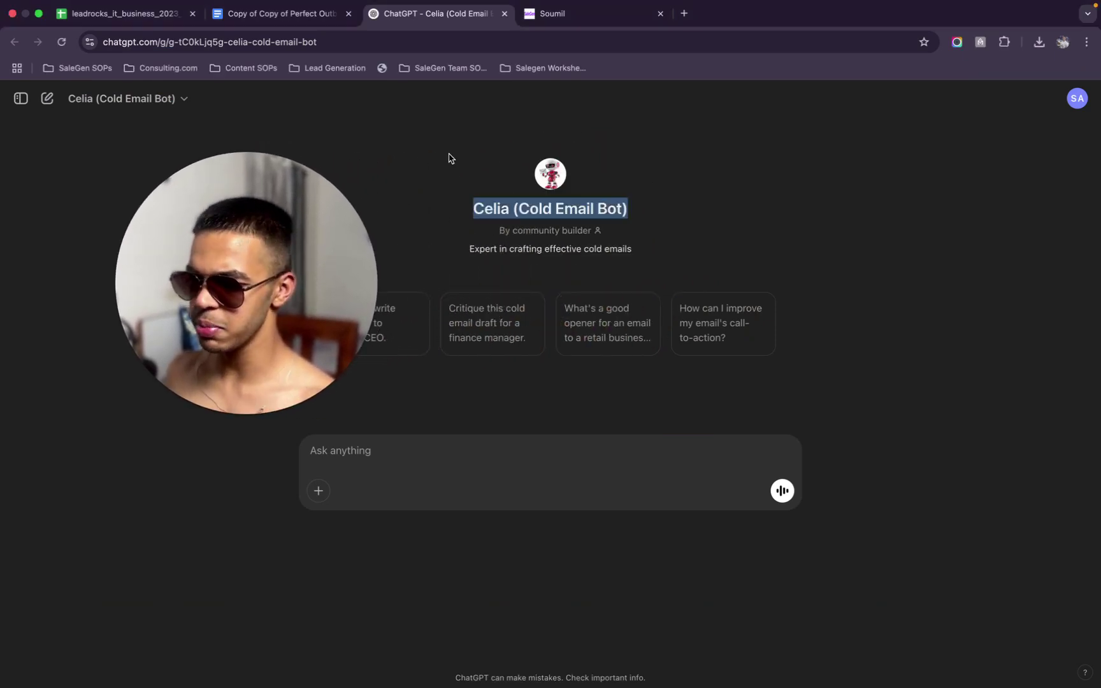
left_click(409, 168)
left_click_drag(237, 228, 137, 276)
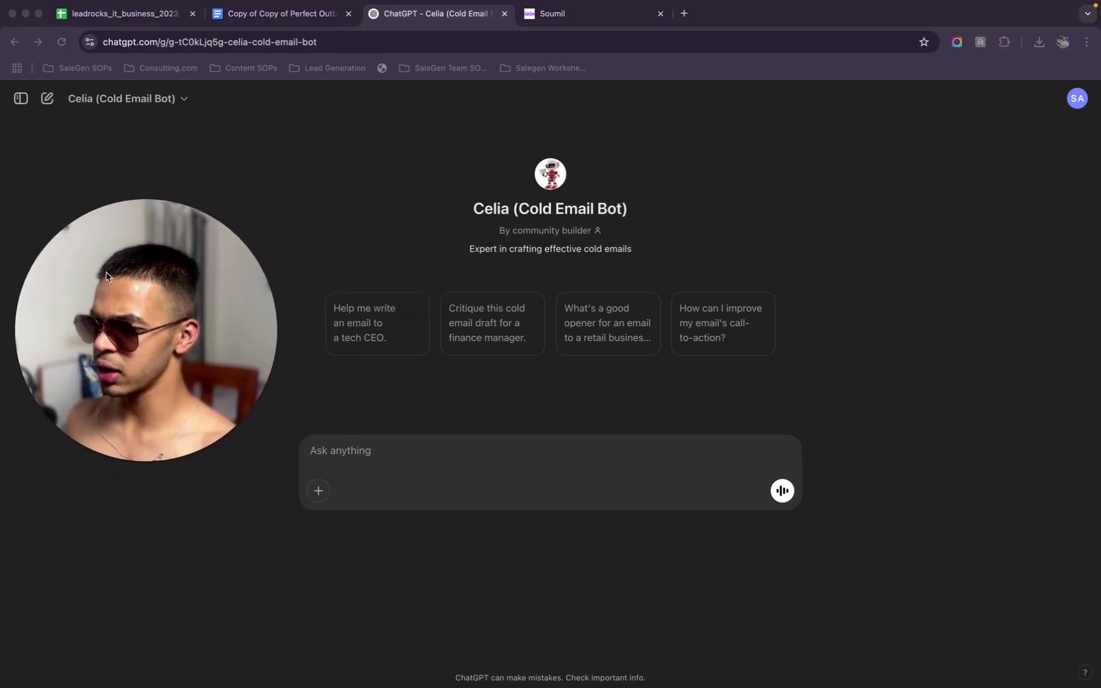
left_click(340, 107)
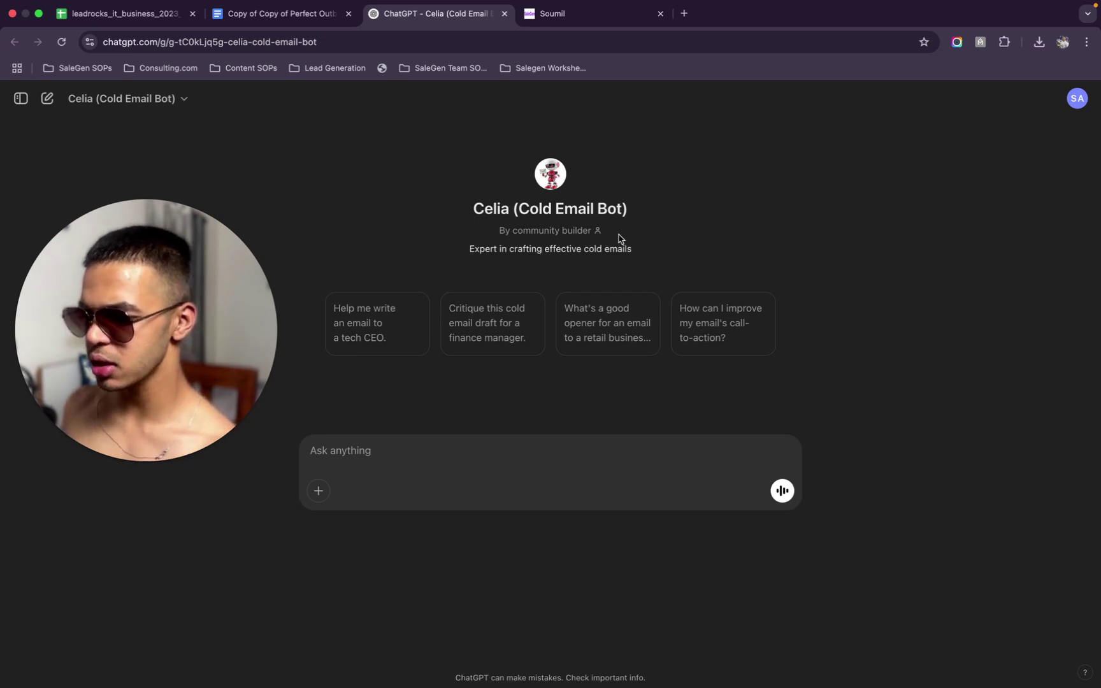
type("help me crea")
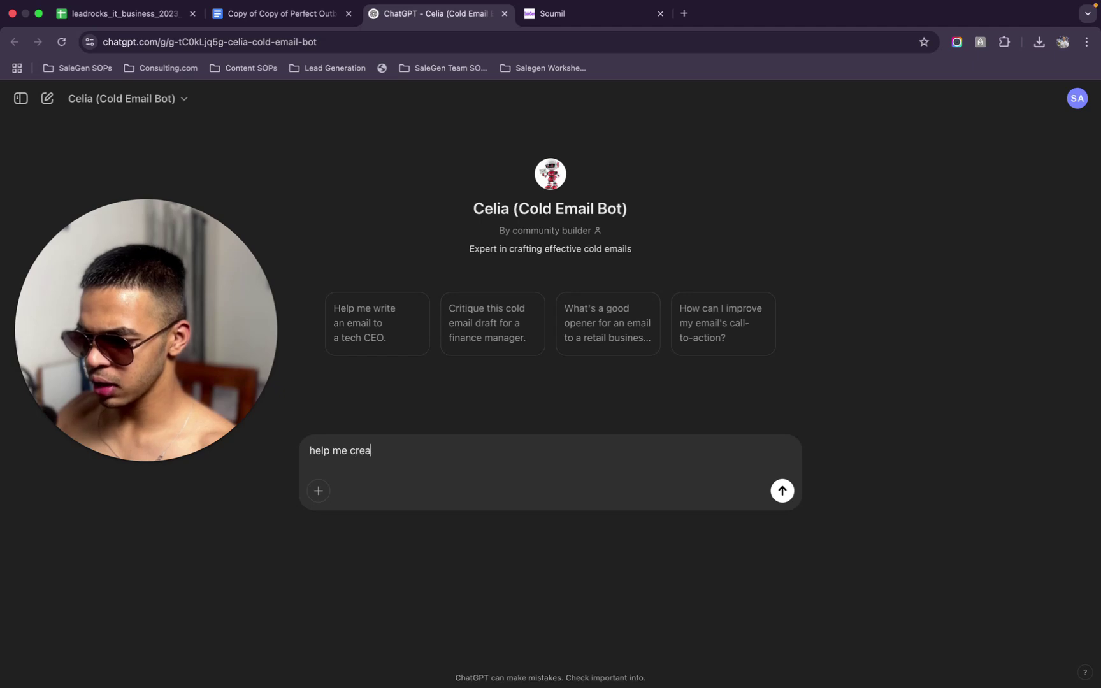
type("te a cold email campai9g")
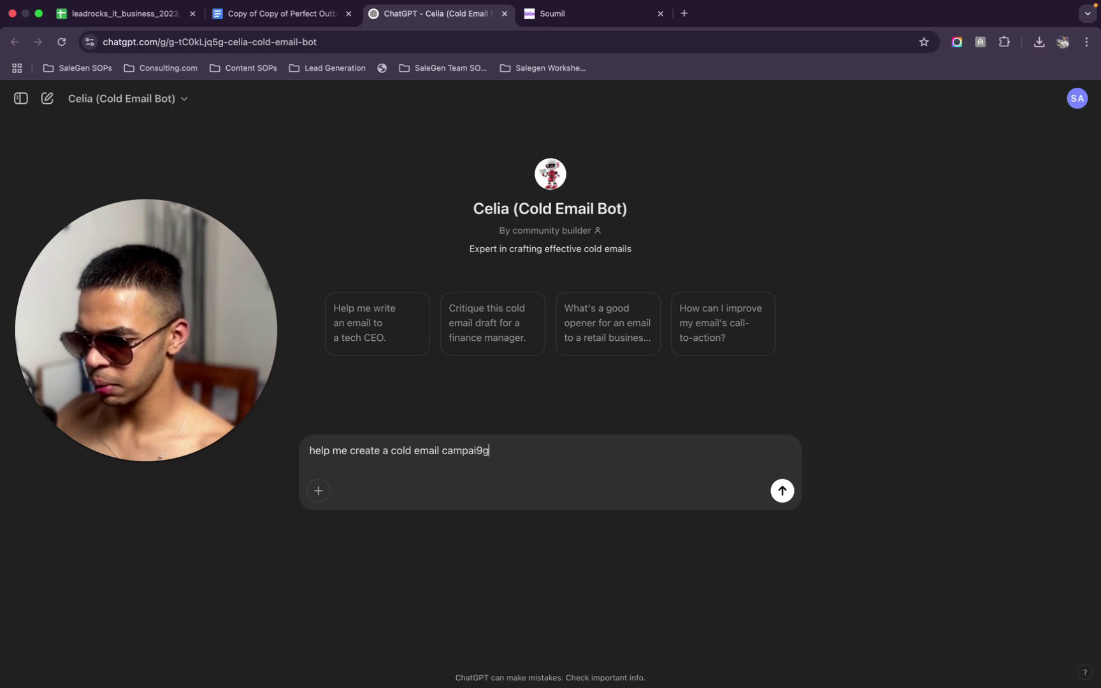
key("Return")
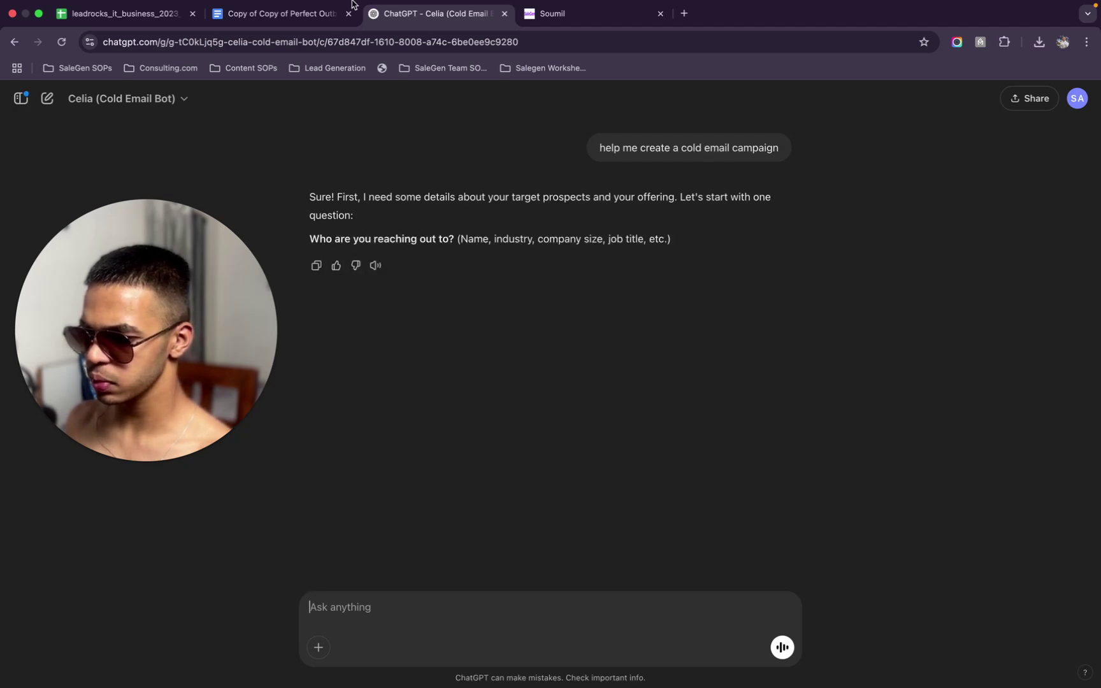
Switch to the client questionnaire in Google Docs and scroll through its answers
left_click(310, 25)
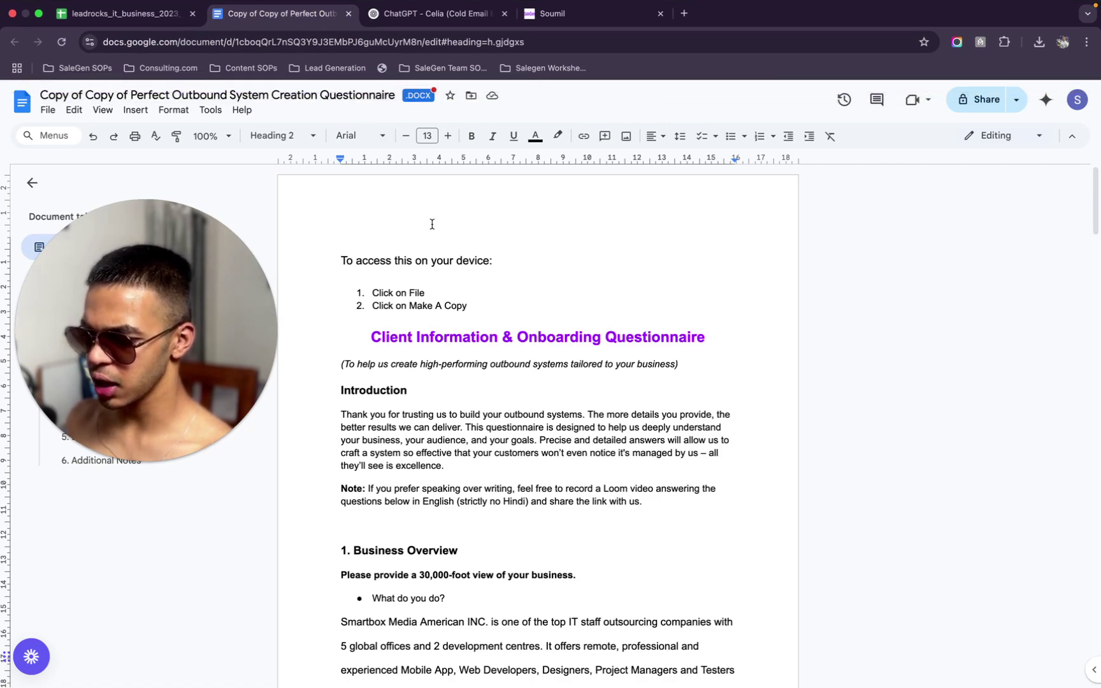
scroll(404, 375, "down", 4)
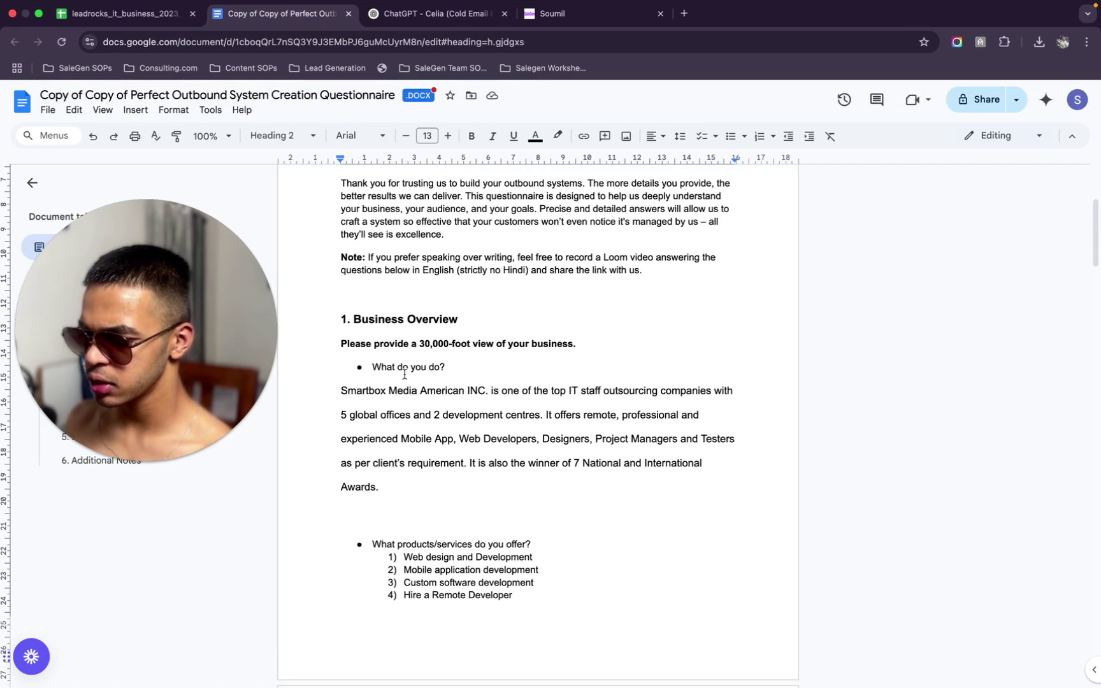
scroll(404, 375, "up", 2)
scroll(404, 375, "down", 12)
scroll(404, 375, "up", 7)
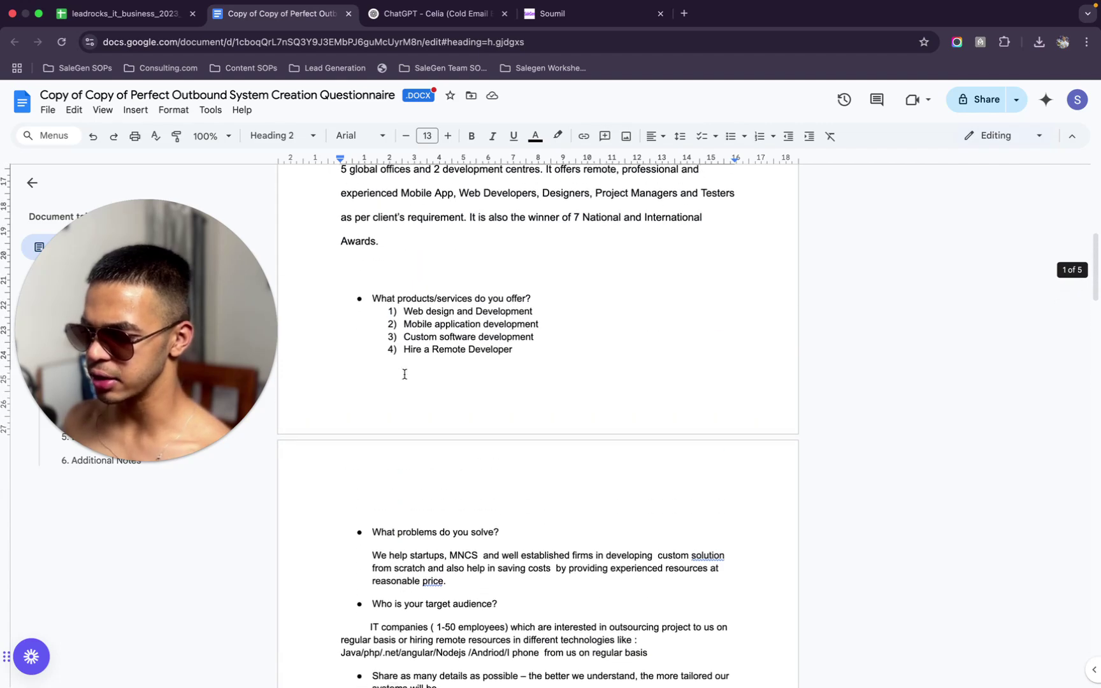
scroll(404, 375, "up", 2)
scroll(404, 375, "down", 8)
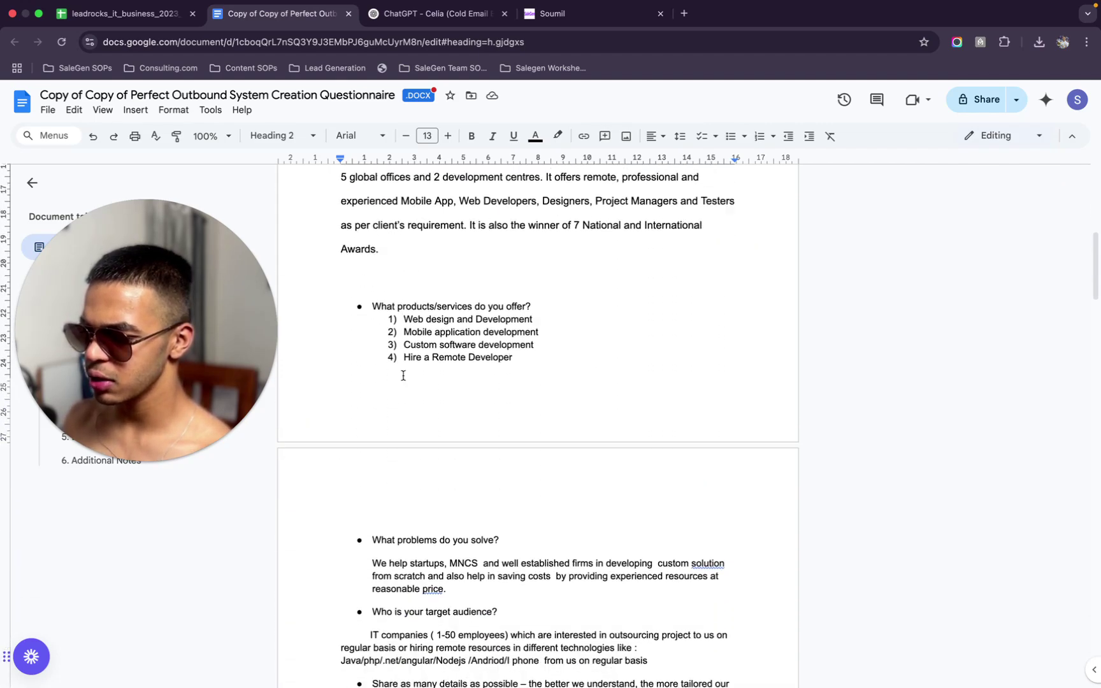
scroll(403, 375, "down", 14)
scroll(403, 376, "up", 6)
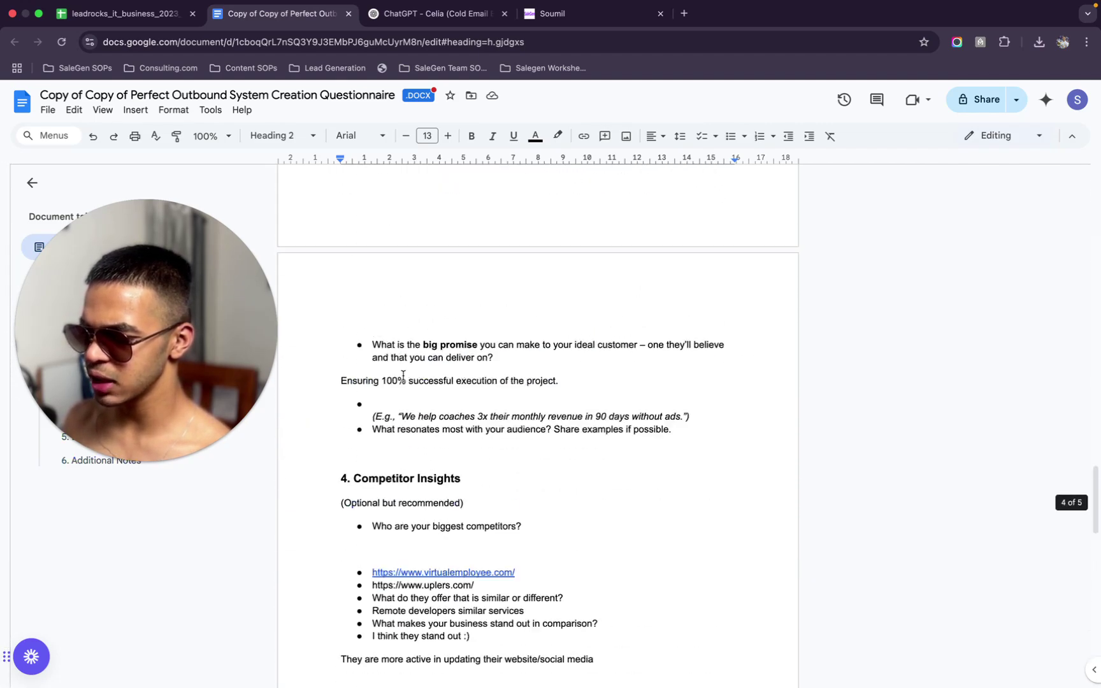
scroll(403, 375, "up", 20)
scroll(403, 375, "down", 10)
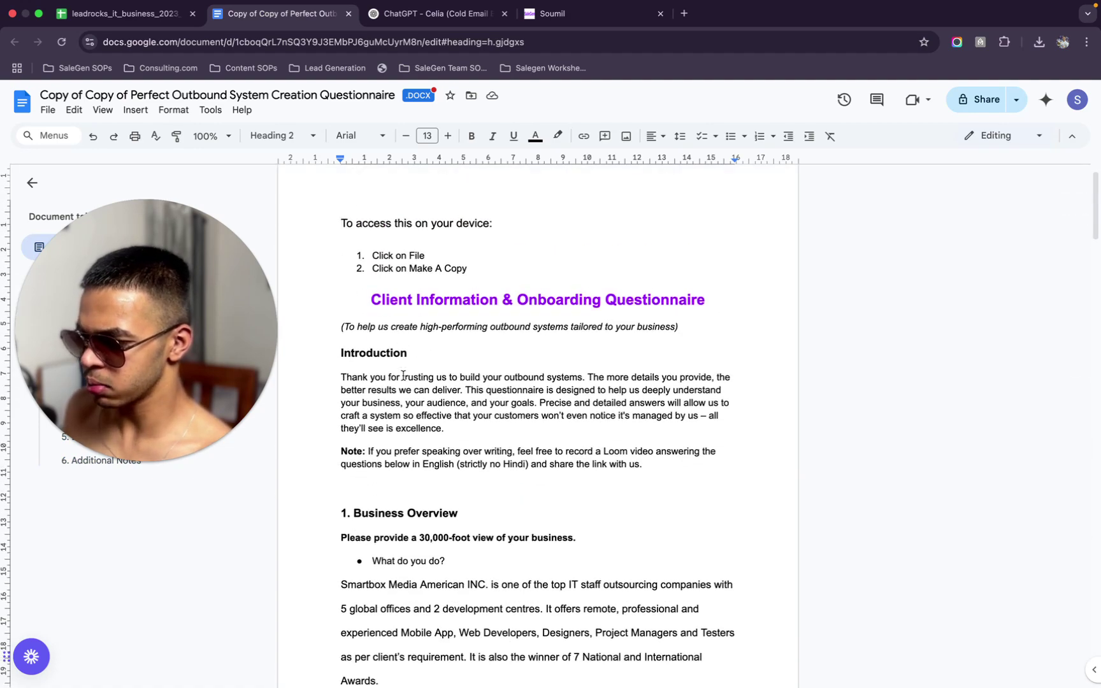
scroll(402, 376, "up", 2)
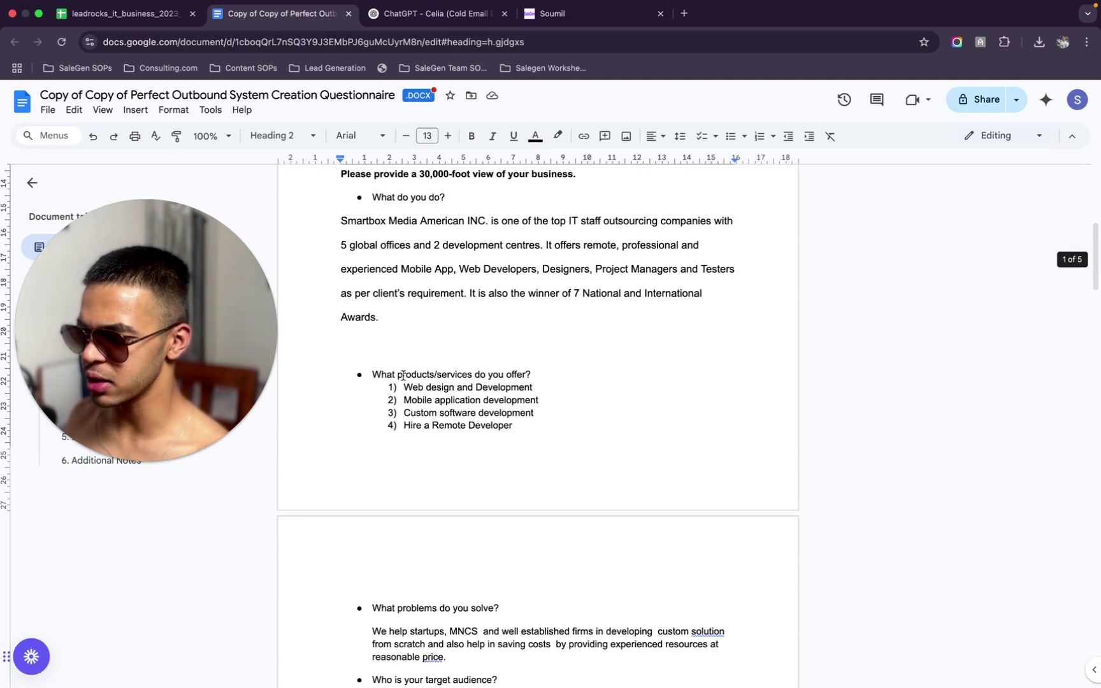
Highlight the company name and the list of offered roles in the Business Overview answer
left_click_drag(336, 228, 596, 250)
left_click(595, 253)
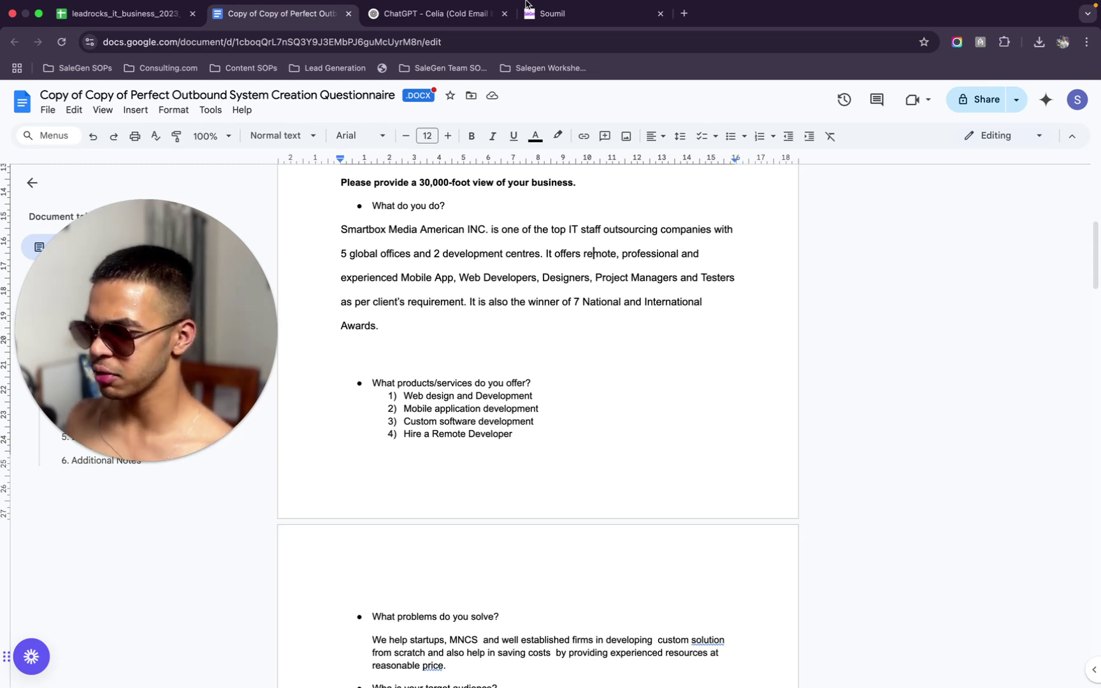
left_click_drag(484, 278, 738, 278)
left_click(738, 278)
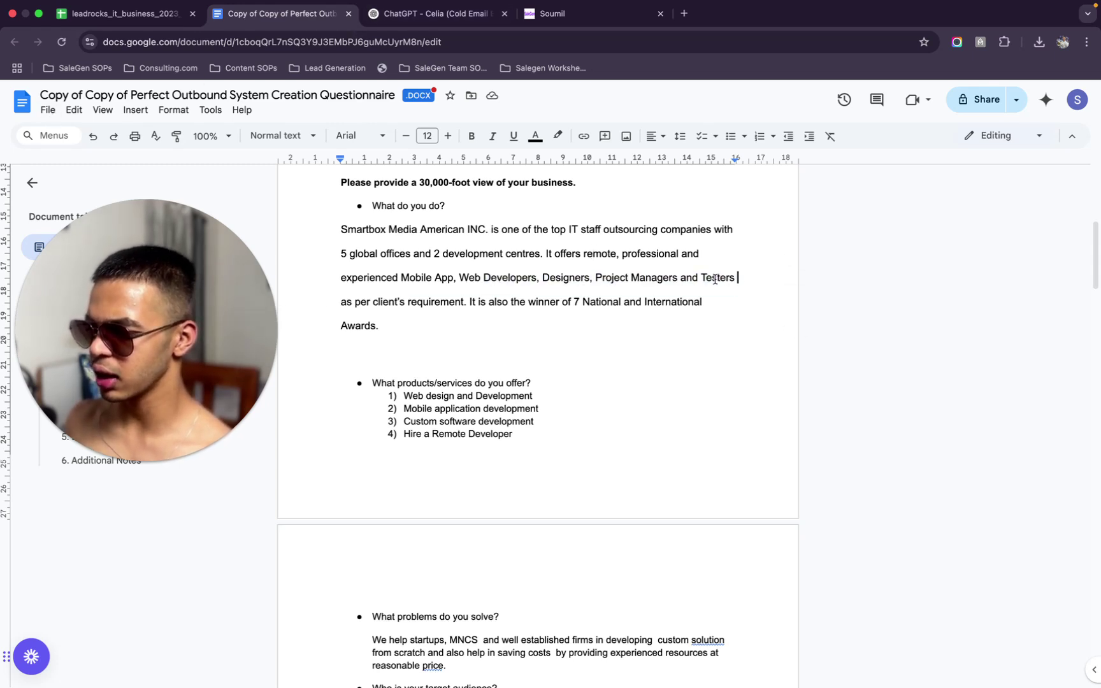
left_click_drag(218, 419, 1027, 397)
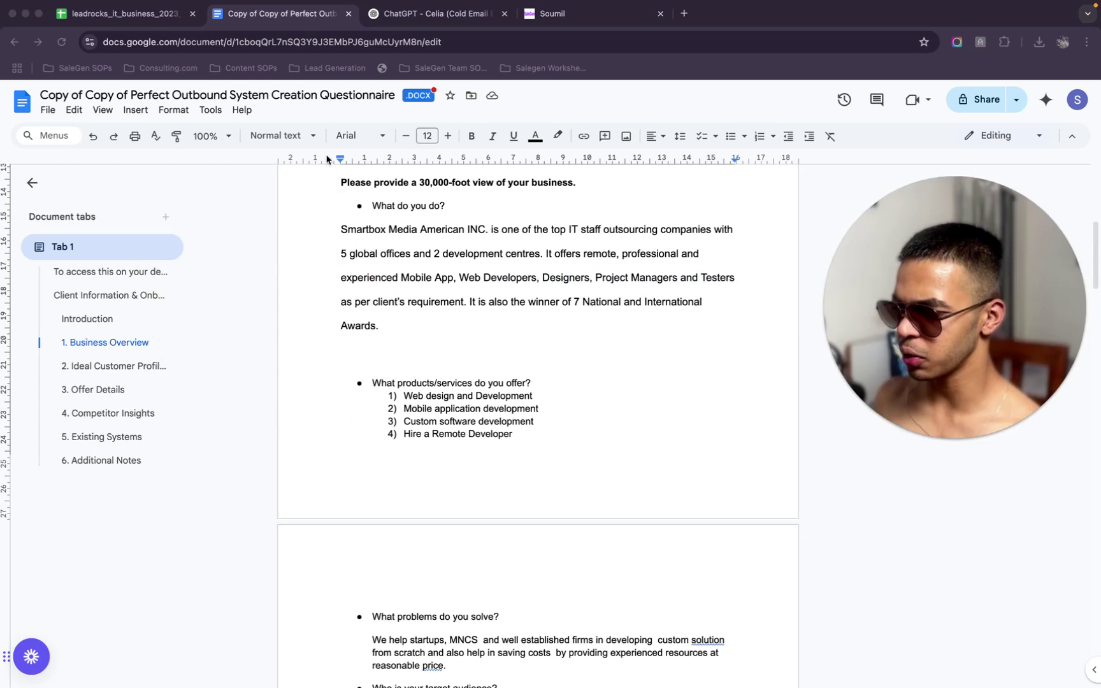
Download the questionnaire as a Plain text (.txt) file and return to the Celia chat
left_click(44, 111)
mouse_move(141, 273)
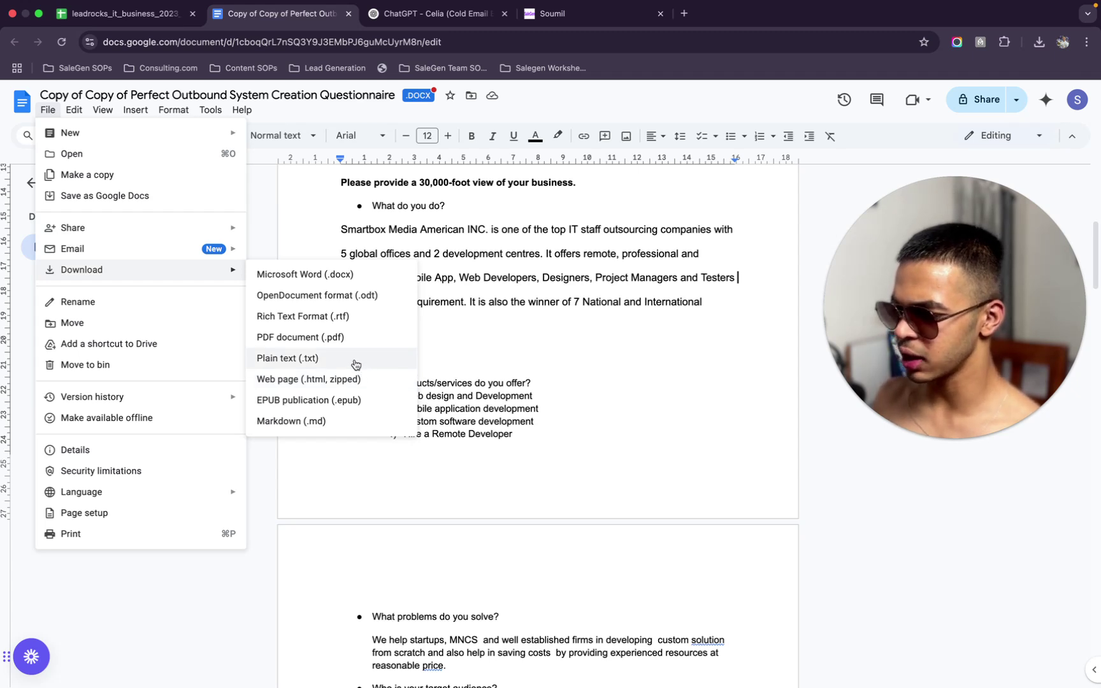
left_click(355, 359)
left_click(436, 15)
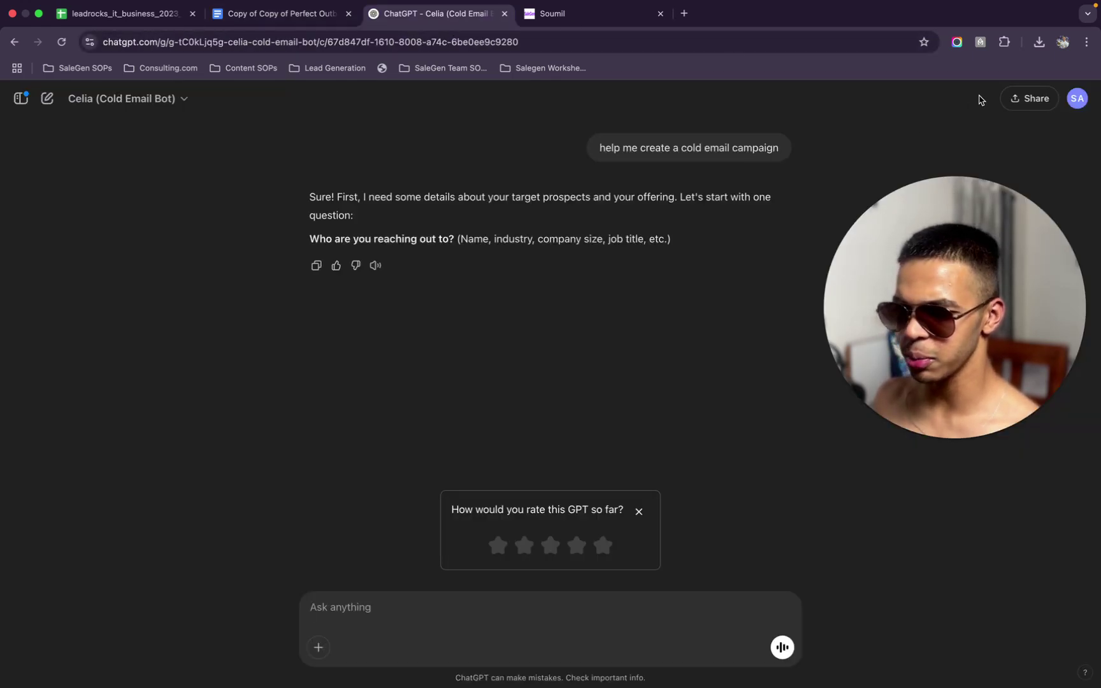
Attach the downloaded questionnaire and draft a request for Celia to review it and ask questions
left_click(1038, 41)
left_click_drag(895, 102, 520, 572)
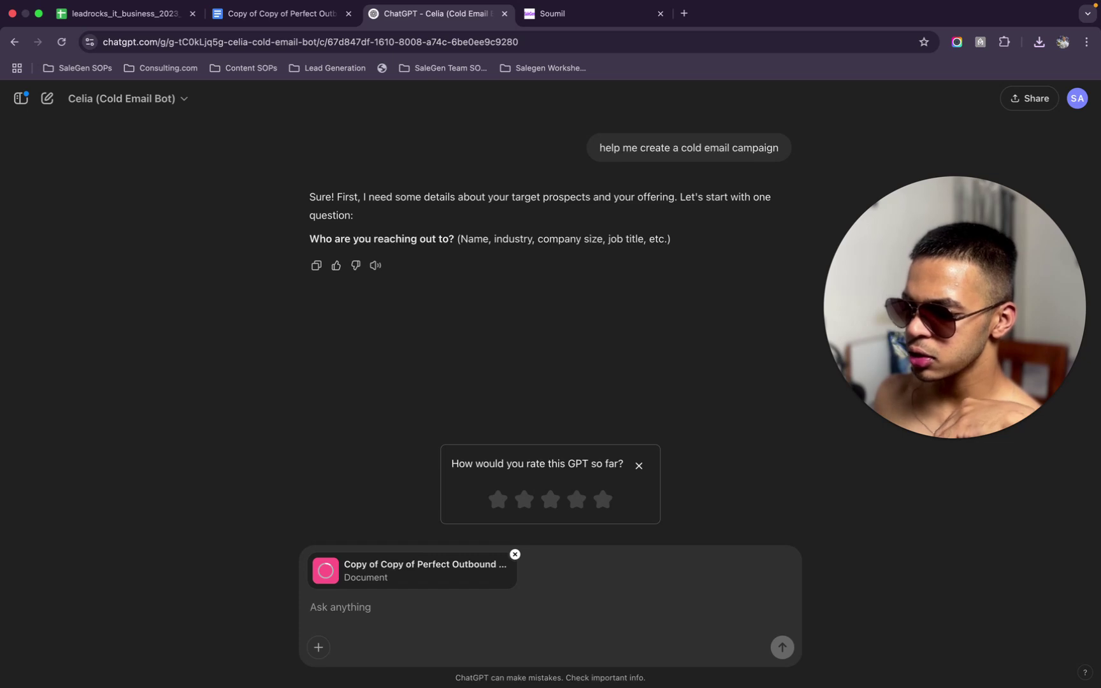
type("So I'm gonna be c")
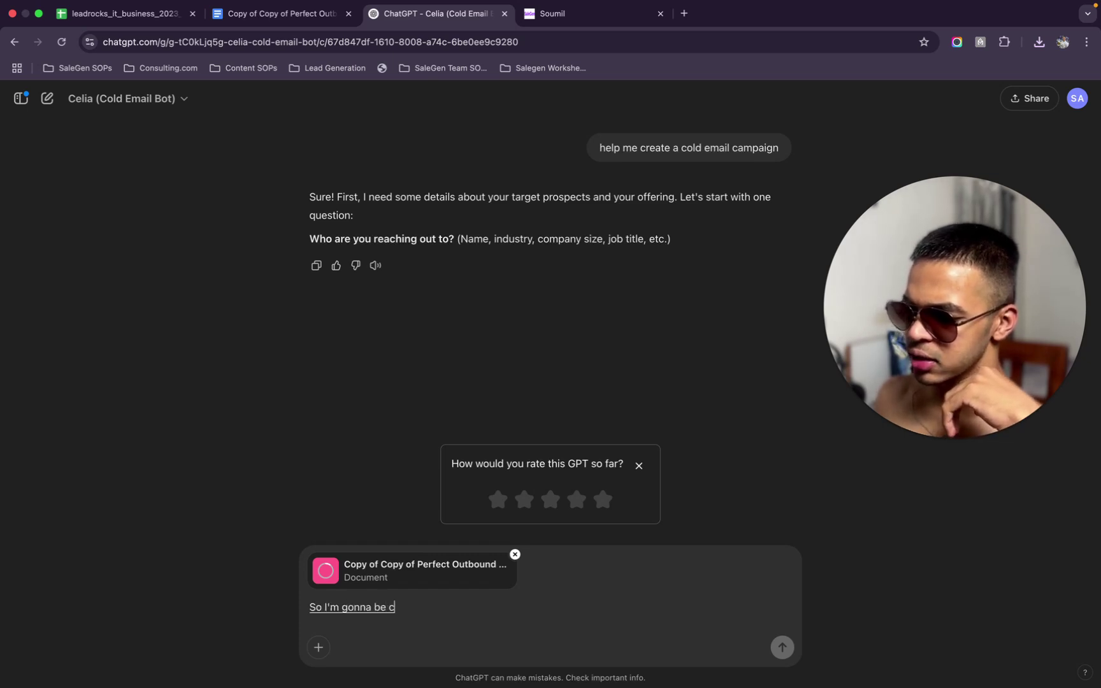
type("reating this campaign for a")
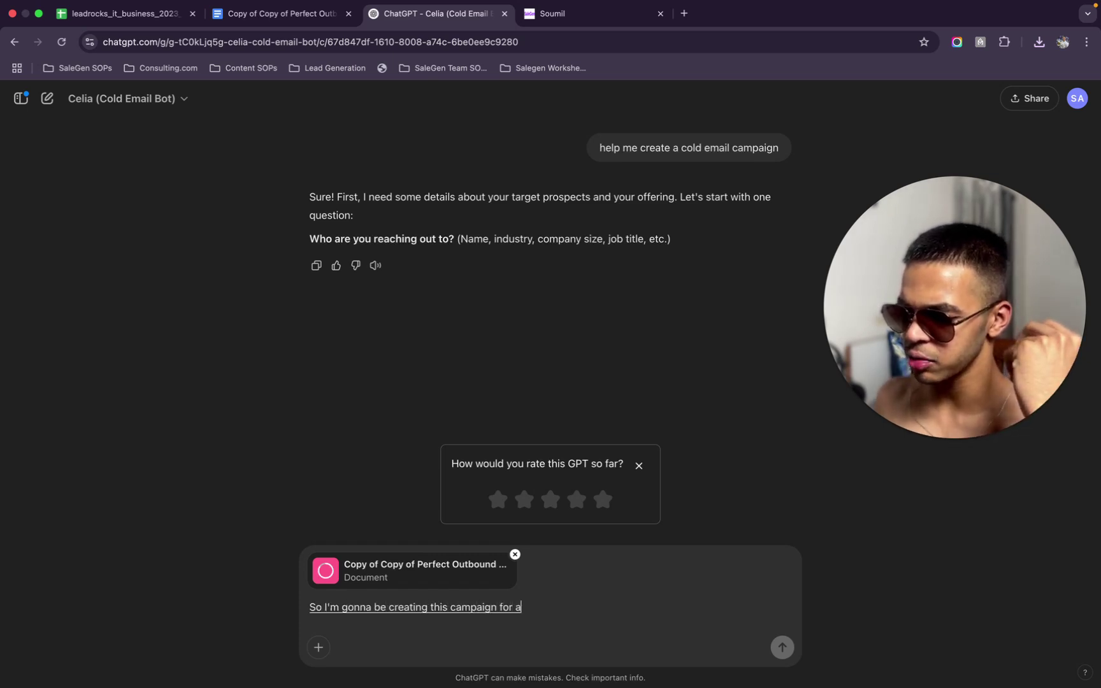
type(" client of us and I sent her a")
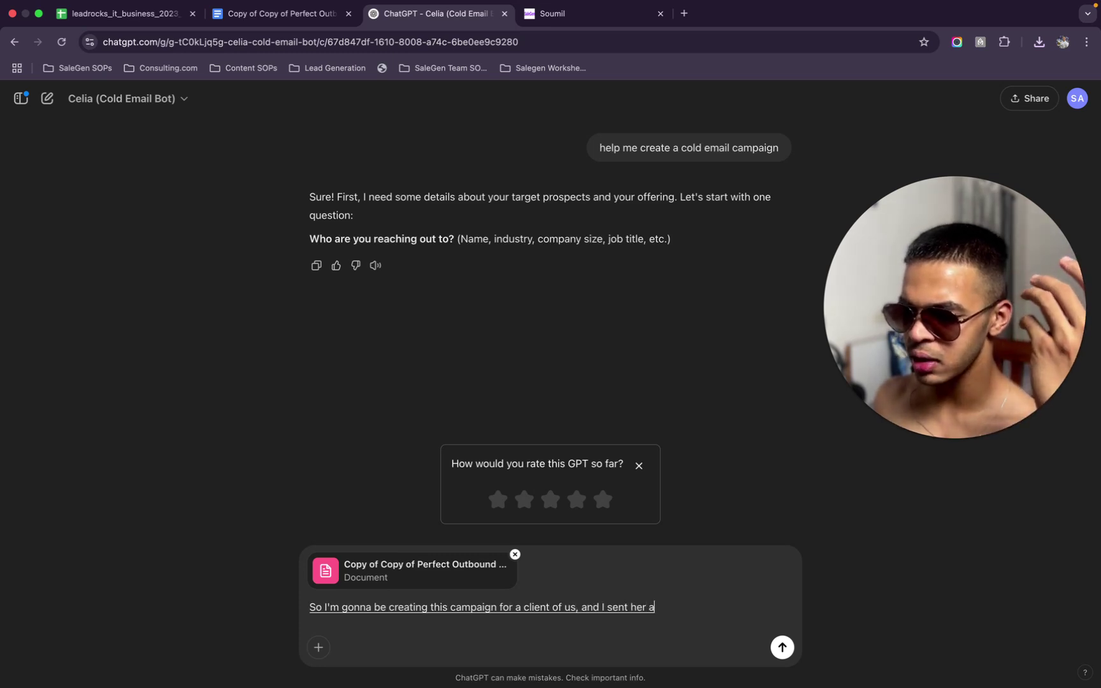
type(" simple basic question")
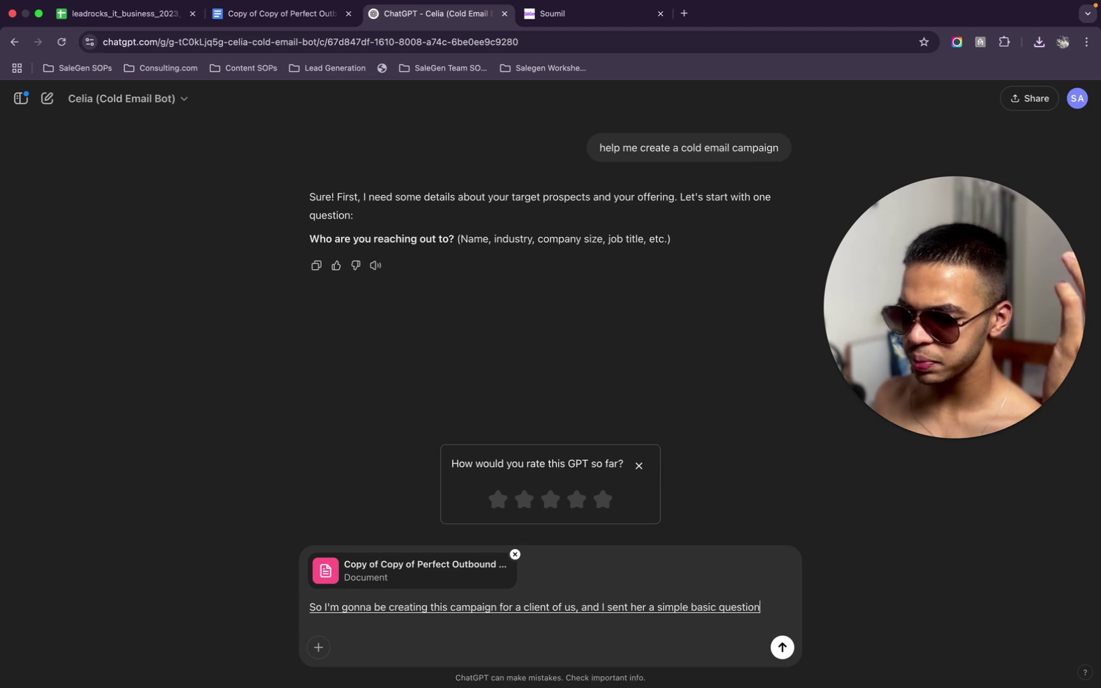
type("naire, which")
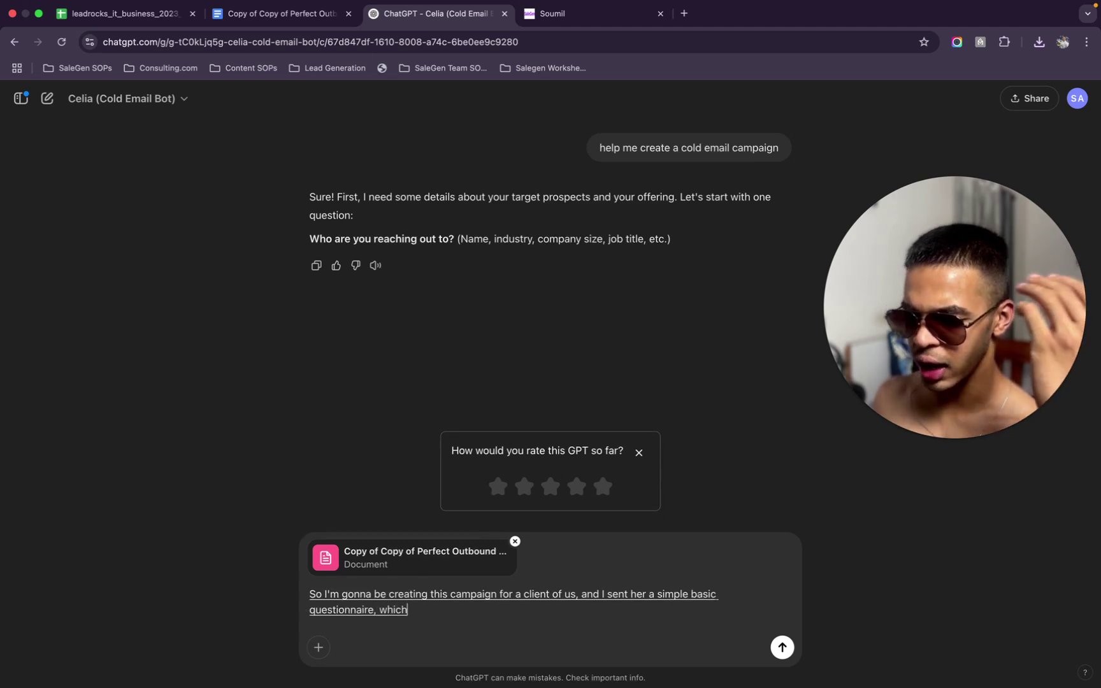
type(" had all the common questions")
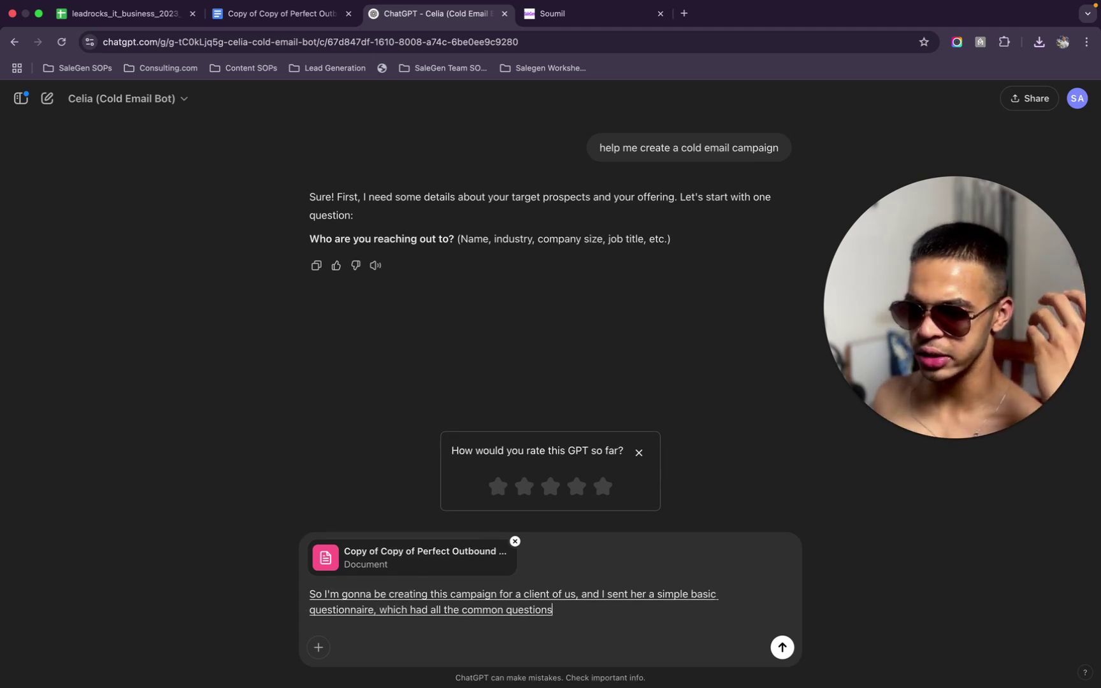
type(" to understand the business and")
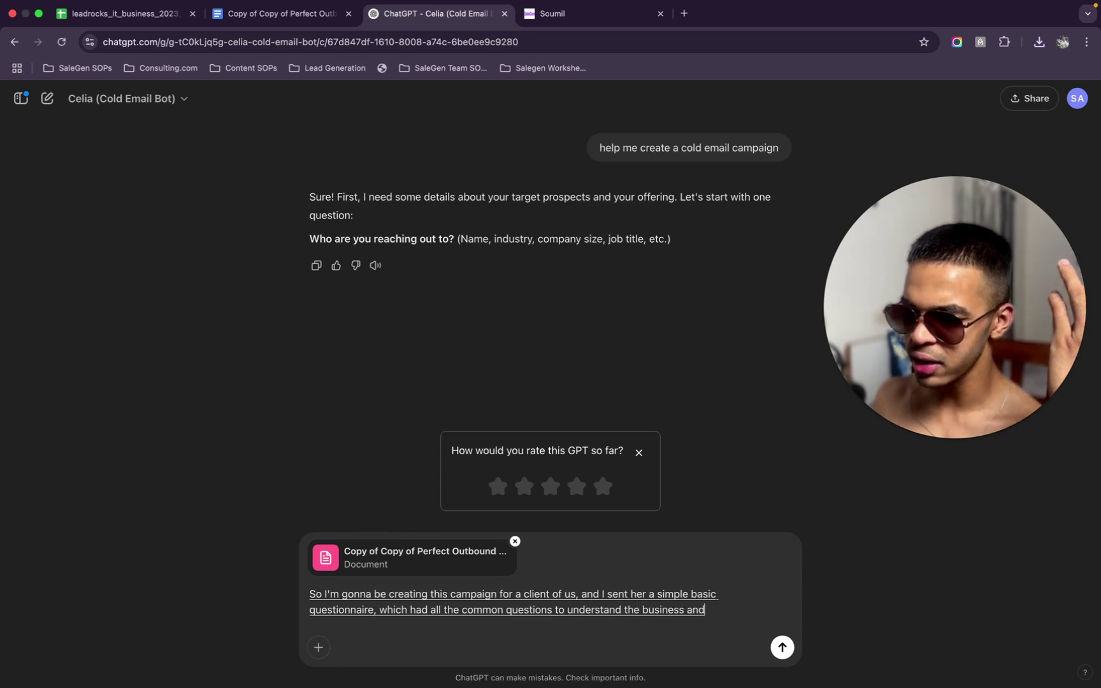
type(" everything, so I am attaching the document")
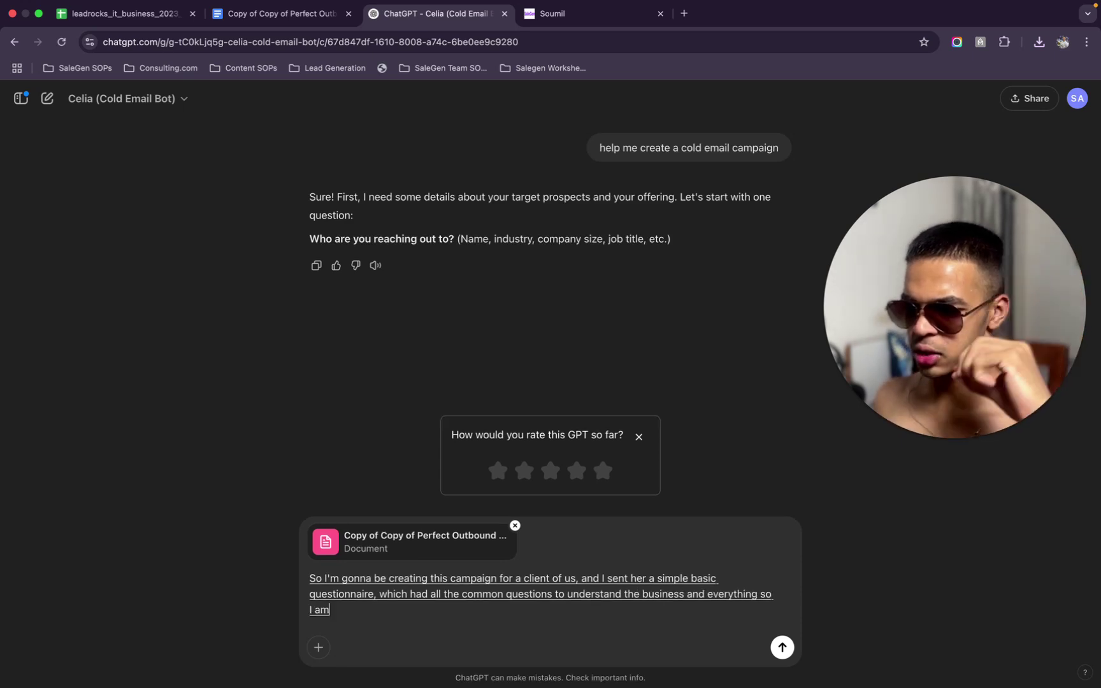
type(" over here")
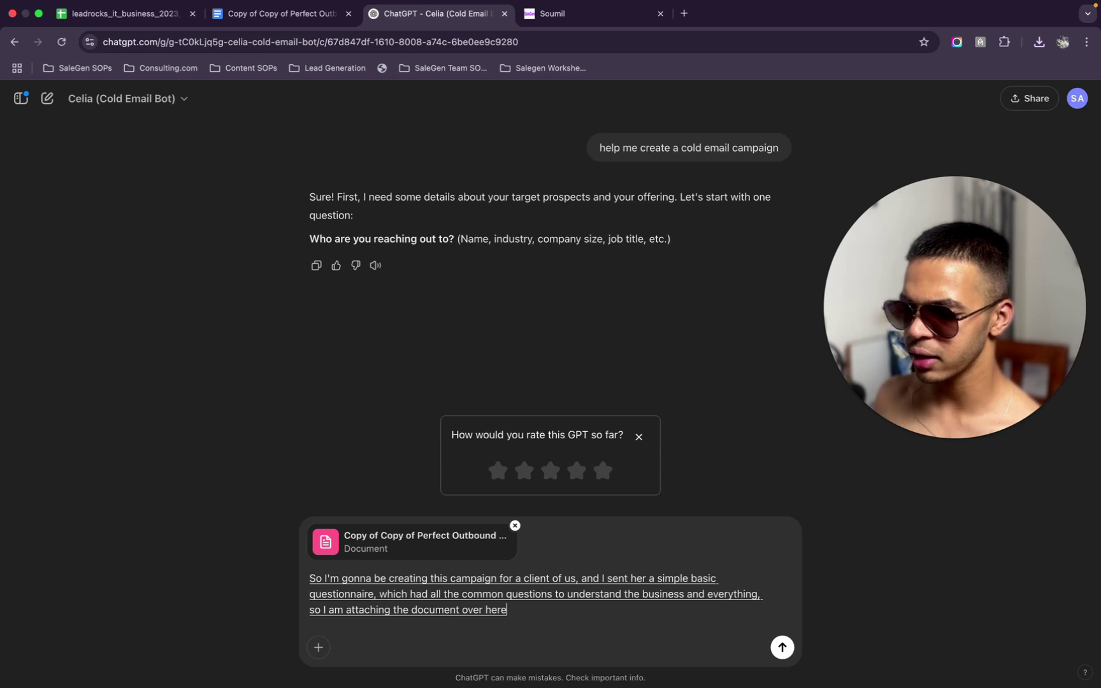
type(" and it has all the details")
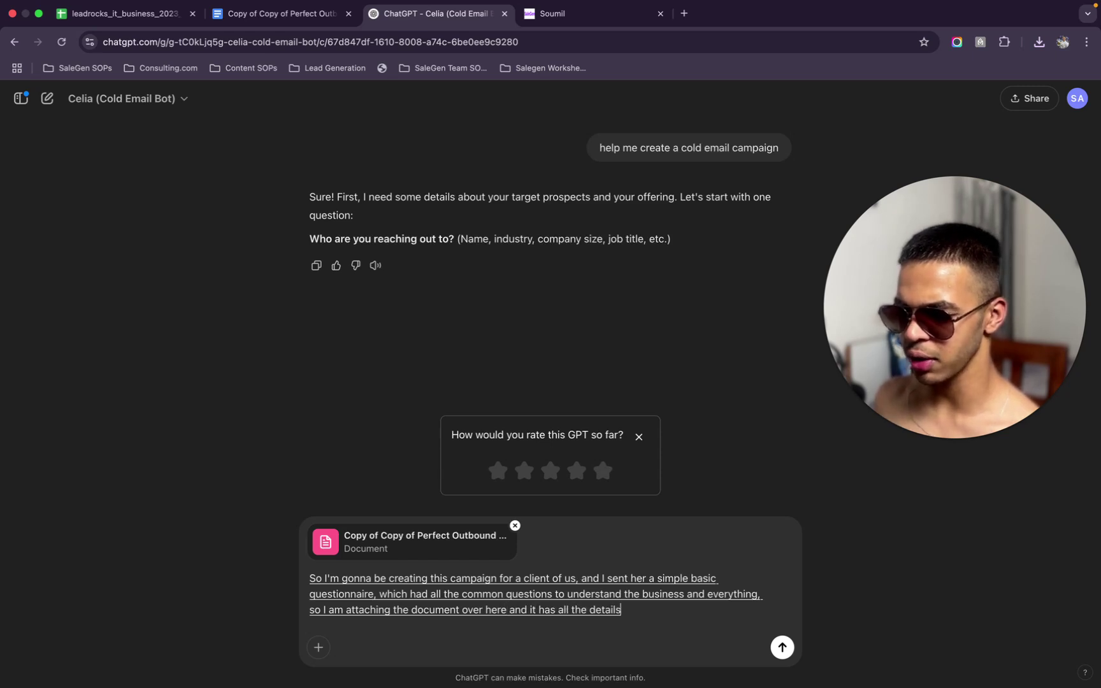
type(" which you require, so please go through it, and after that, if you have")
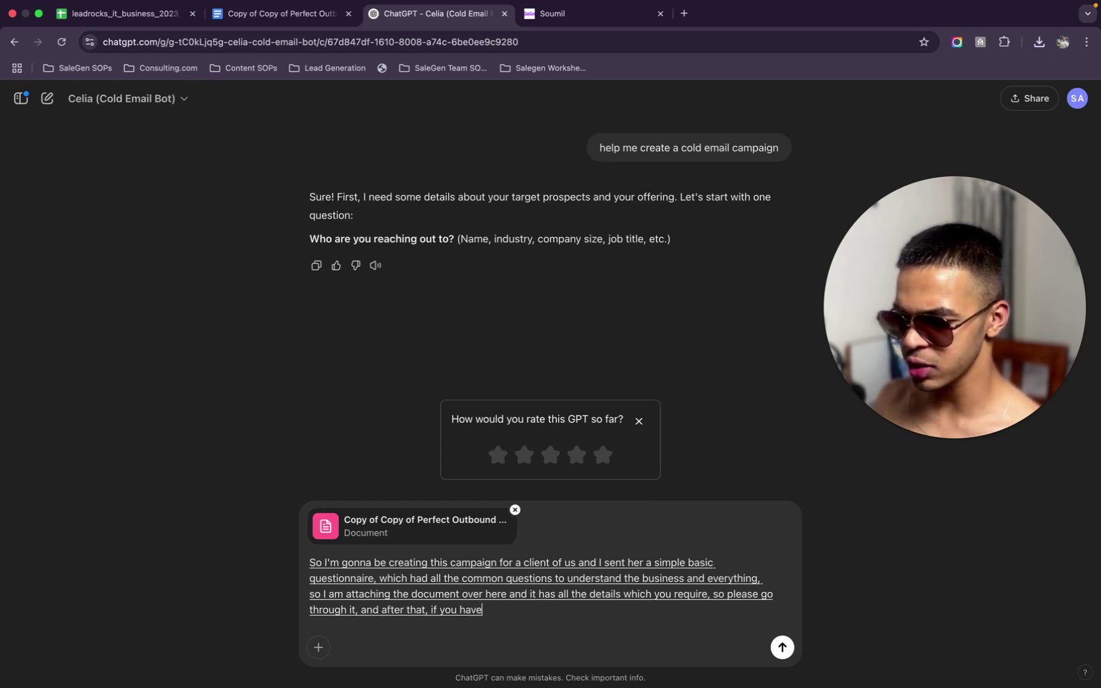
type(" any other questions, feel free to")
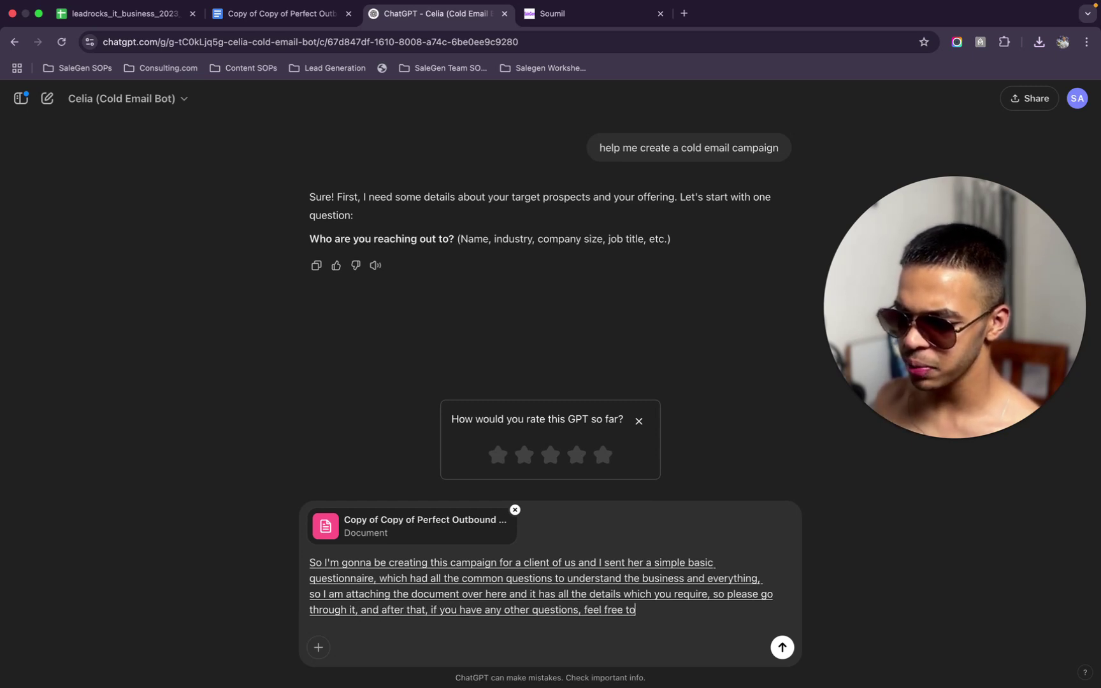
type(" ask me, and I'll be more than happy to answer")
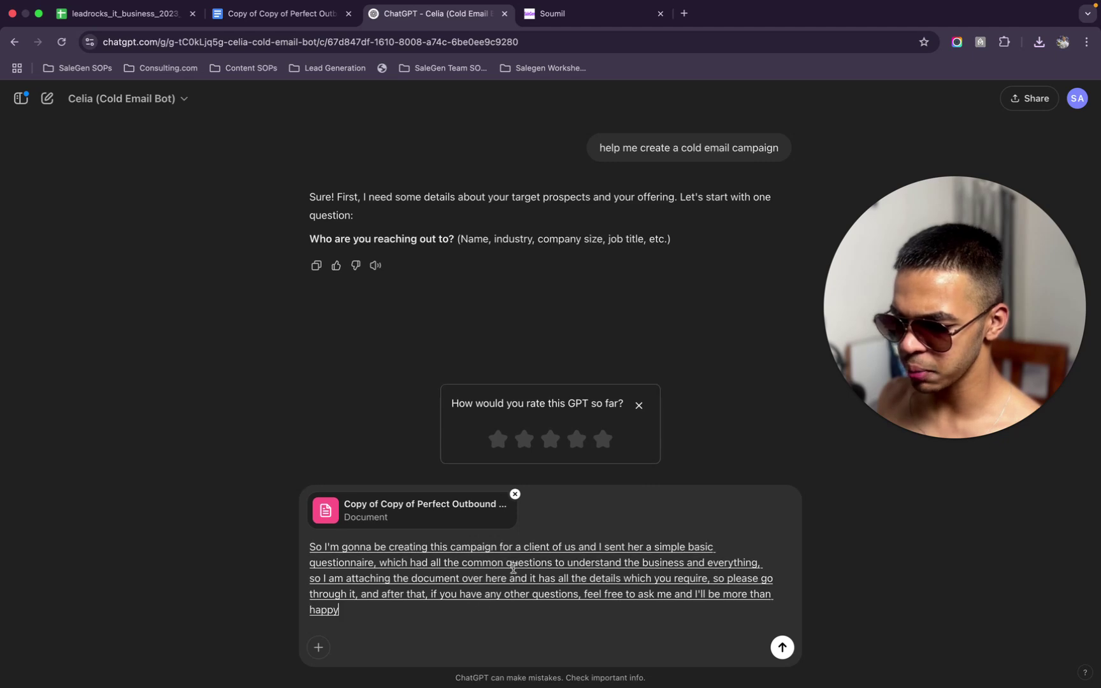
type(" them")
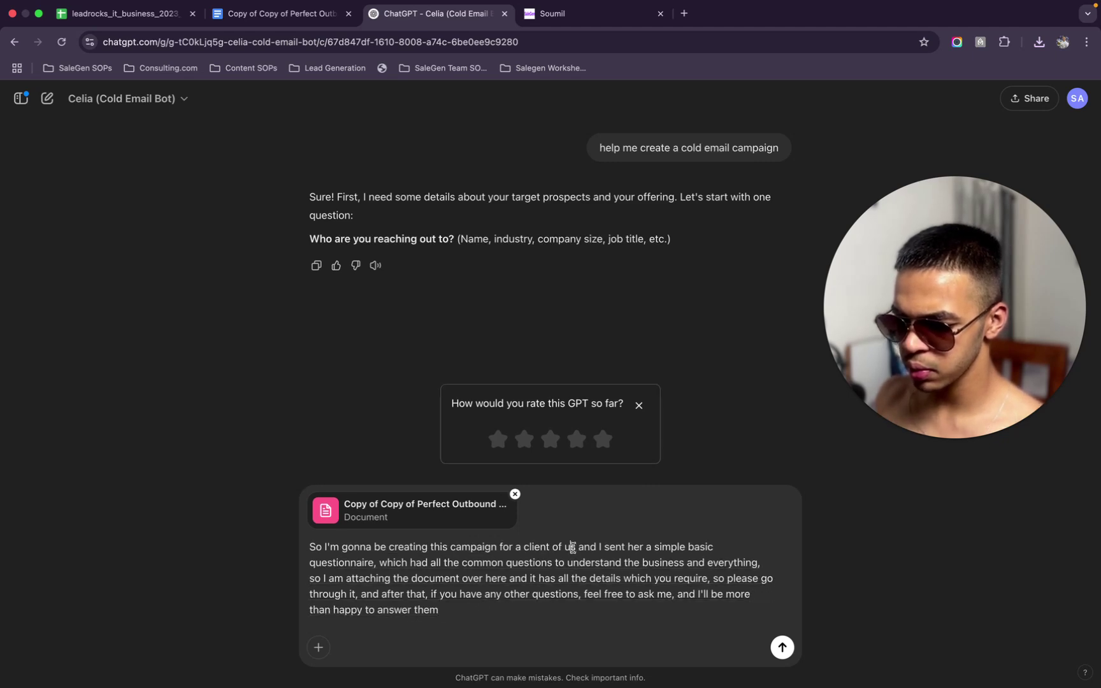
key("BackSpace")
key("BackSpace")
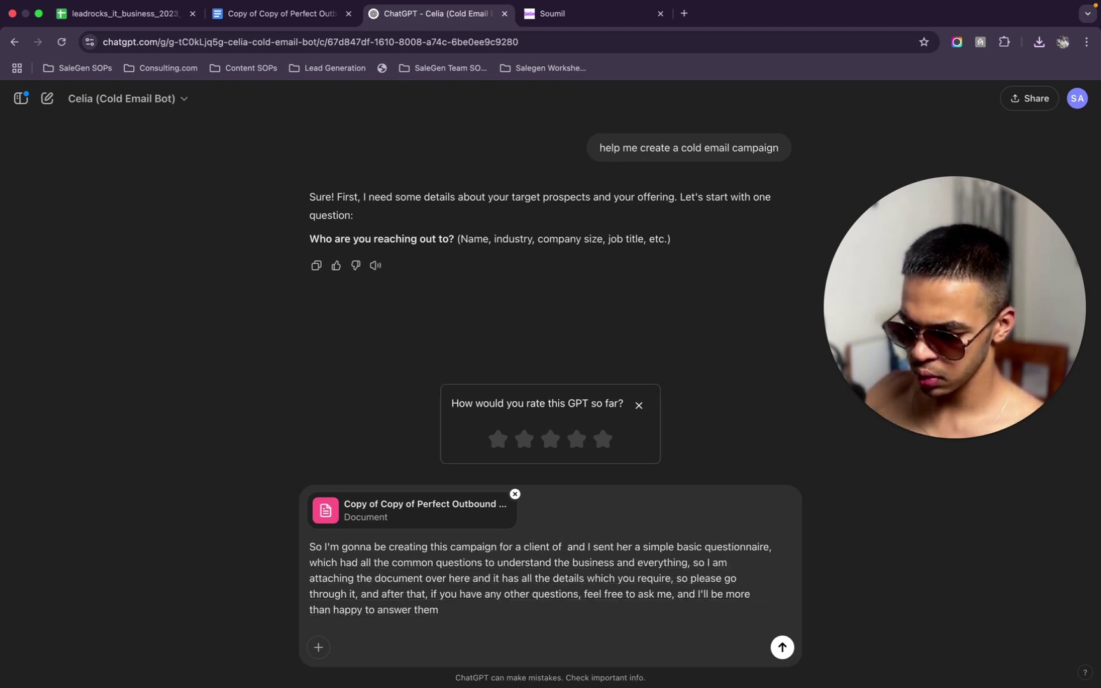
Correct 'us' to 'ours', send the questionnaire message, and clear the stray follow-up draft
type("ours")
key("Return")
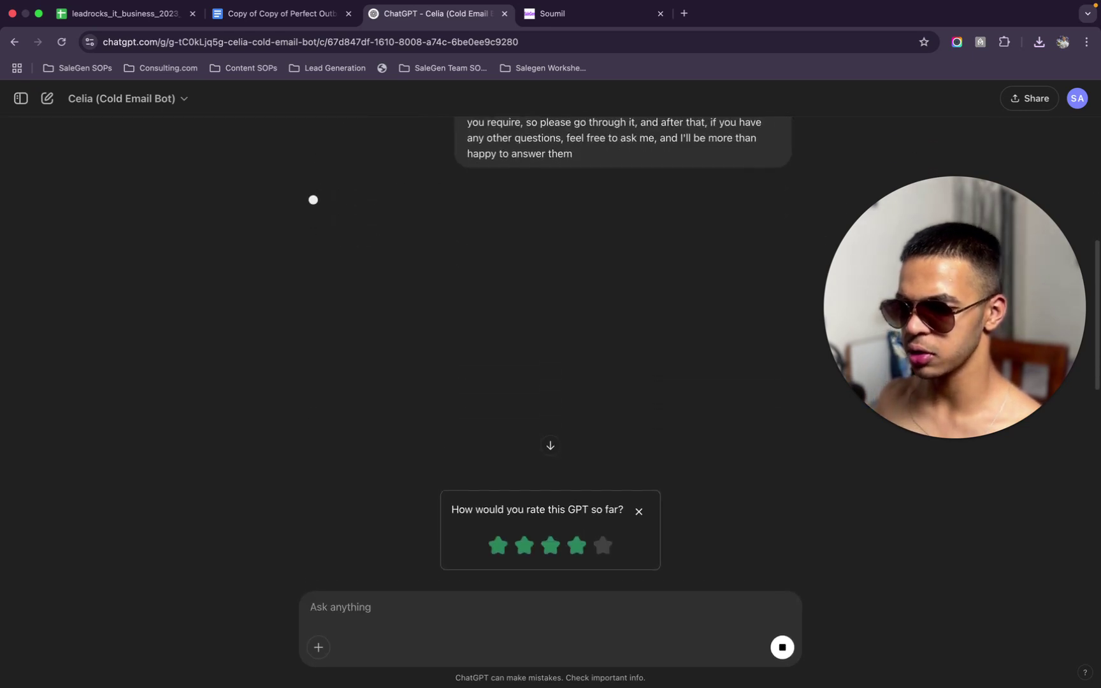
type("Actually, I forgot to turn on the way")
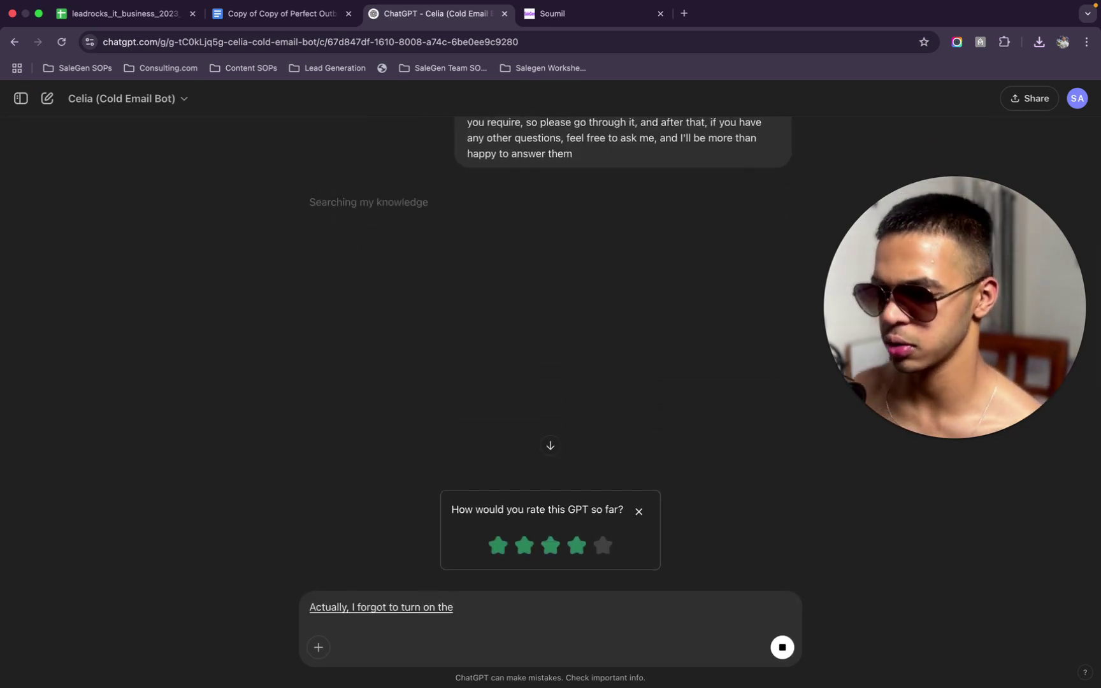
key("BackSpace")
key("BackSpace")
key("BackSpace")
type("phone. It's")
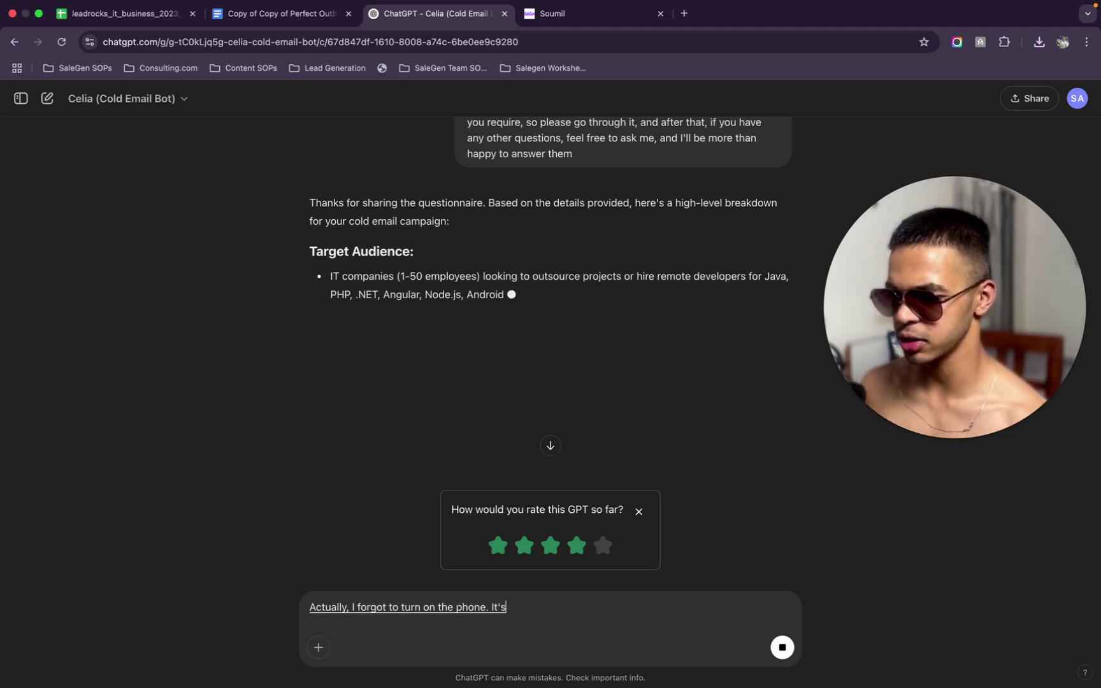
type(" ChatGPT is doing.")
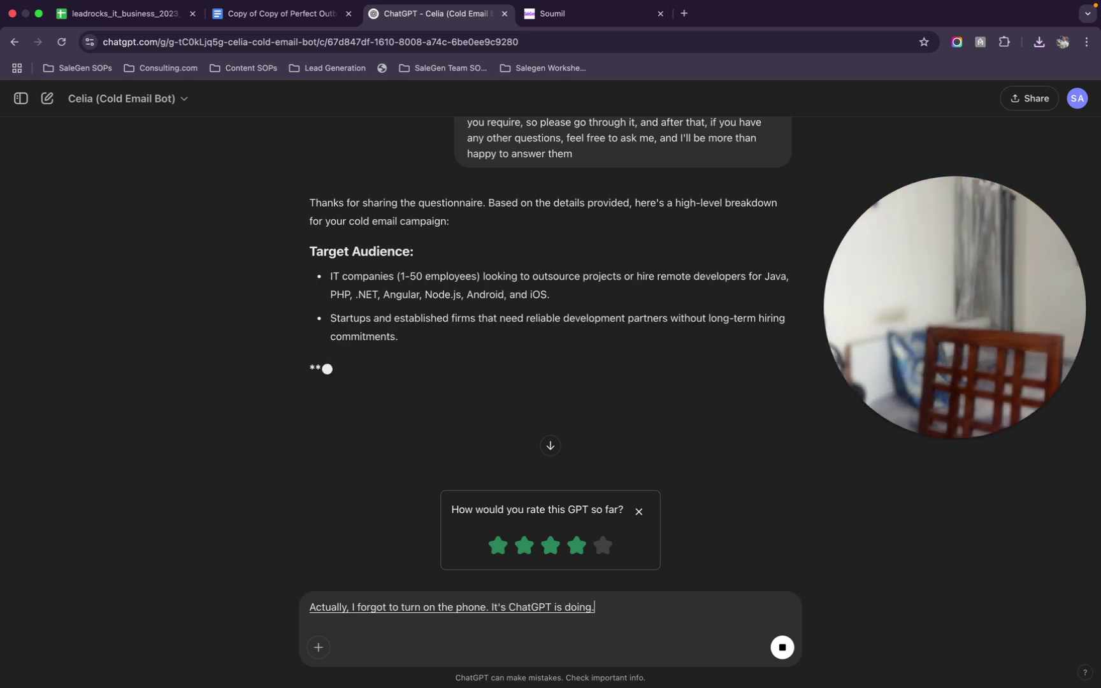
key("BackSpace")
key("BackSpace")
key("BackSpace")
key("BackSpace")
key("BackSpace")
key("BackSpace")
key("BackSpace")
key("BackSpace")
key("BackSpace")
key("BackSpace")
key("BackSpace")
key("BackSpace")
key("BackSpace")
key("BackSpace")
key("BackSpace")
key("BackSpace")
key("BackSpace")
type("the time ChatGPT is doing it.")
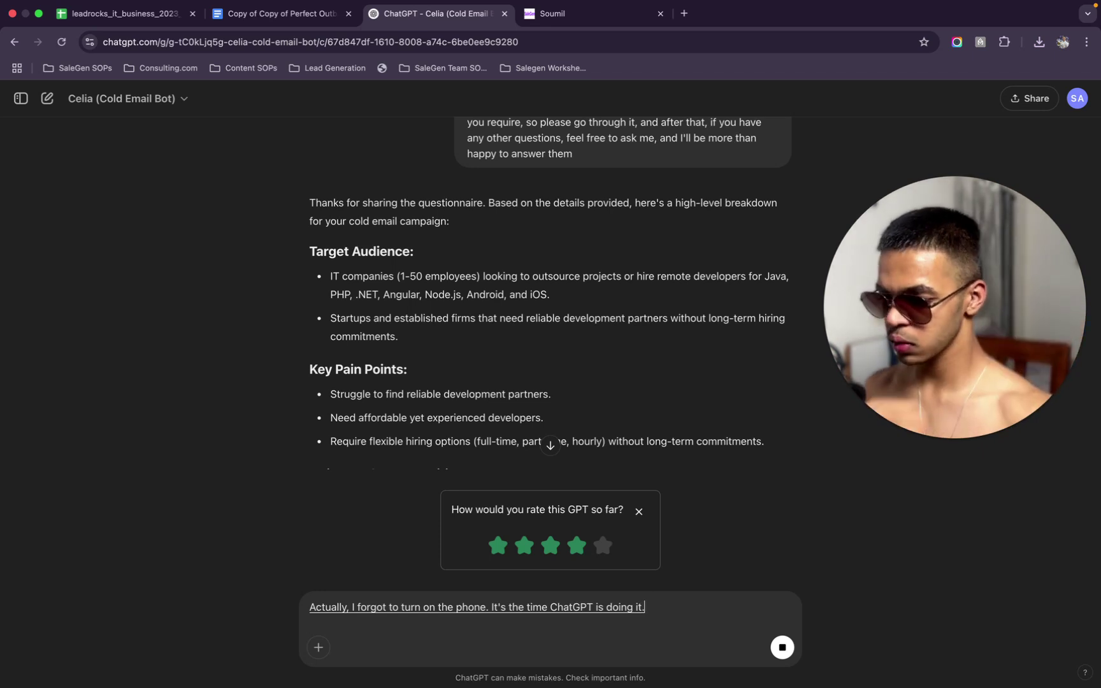
key("ctrl+a")
type("\\")
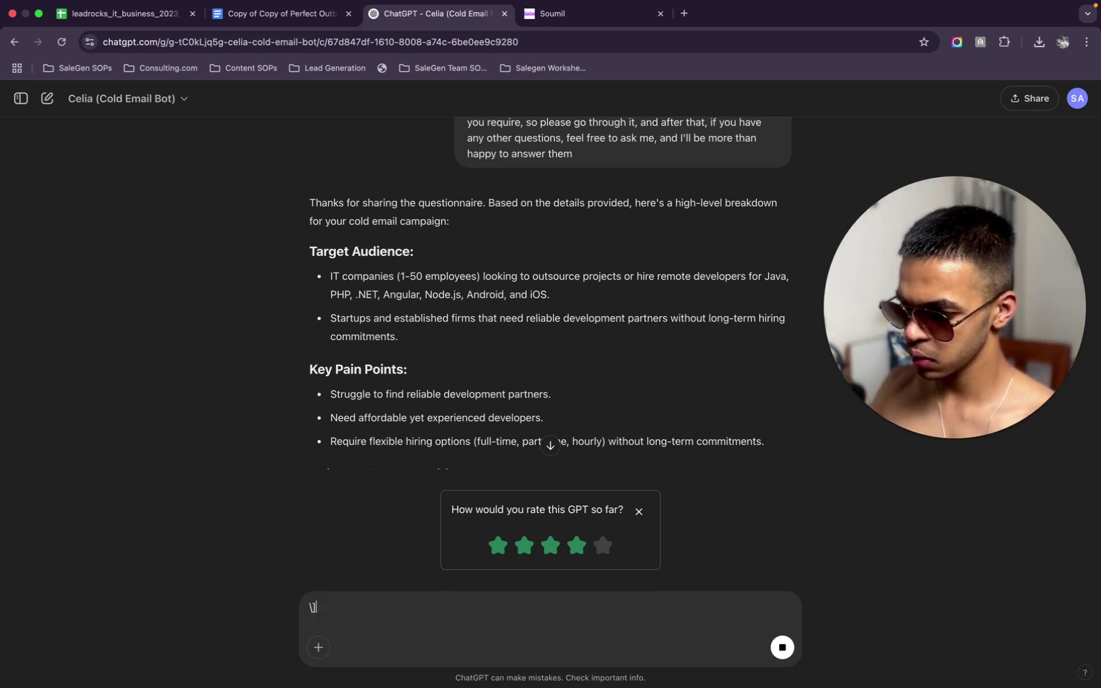
key("BackSpace")
Dismiss the GPT rating prompt and read through Celia's four-email campaign reply
scroll(777, 355, "down", 5)
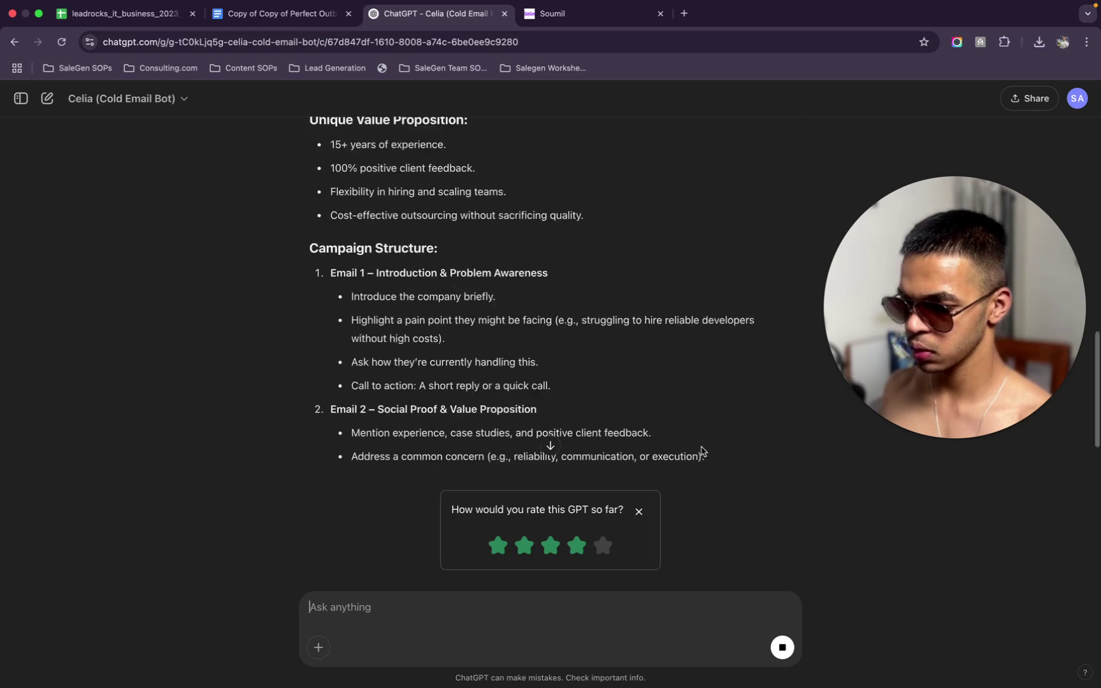
left_click(640, 512)
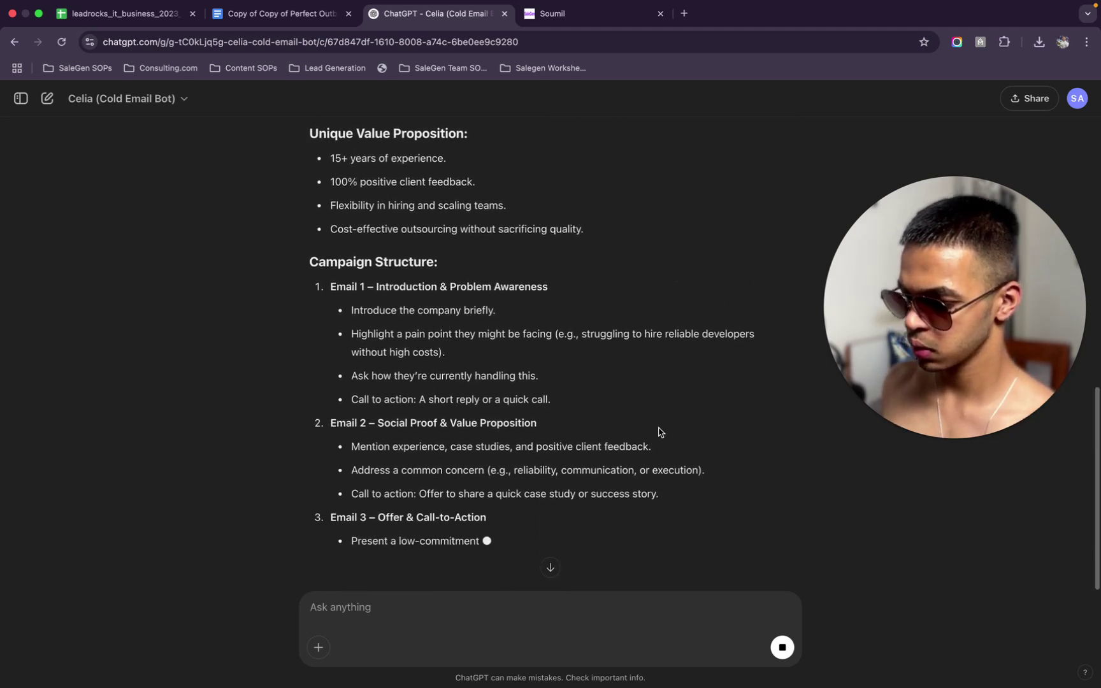
scroll(659, 432, "up", 2)
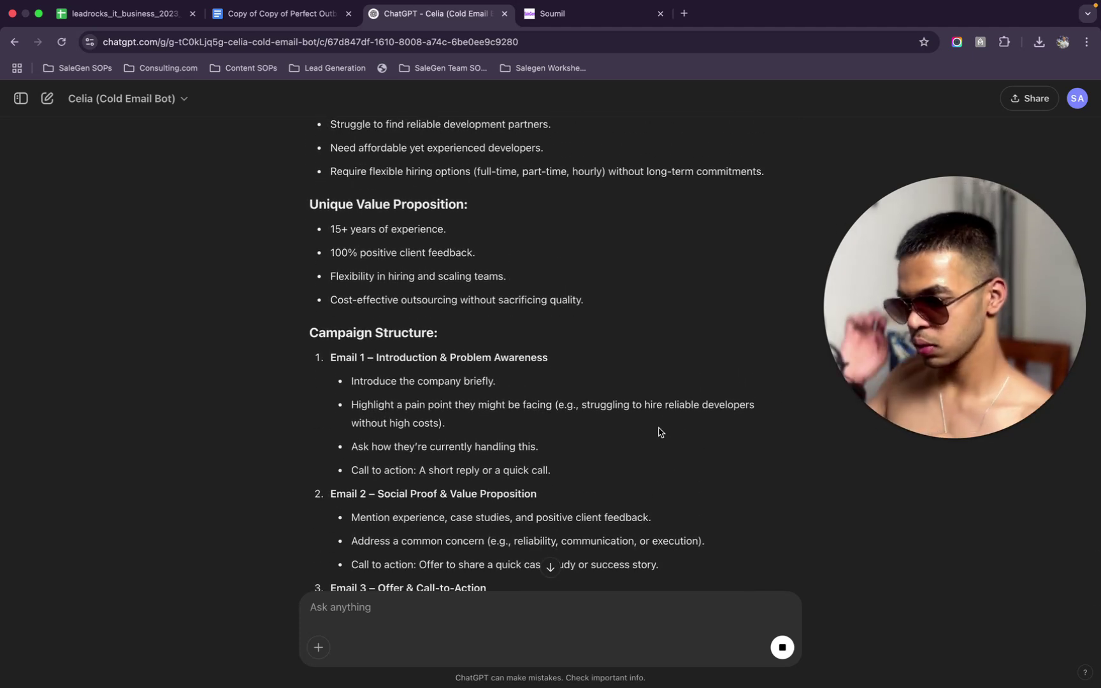
scroll(659, 432, "up", 2)
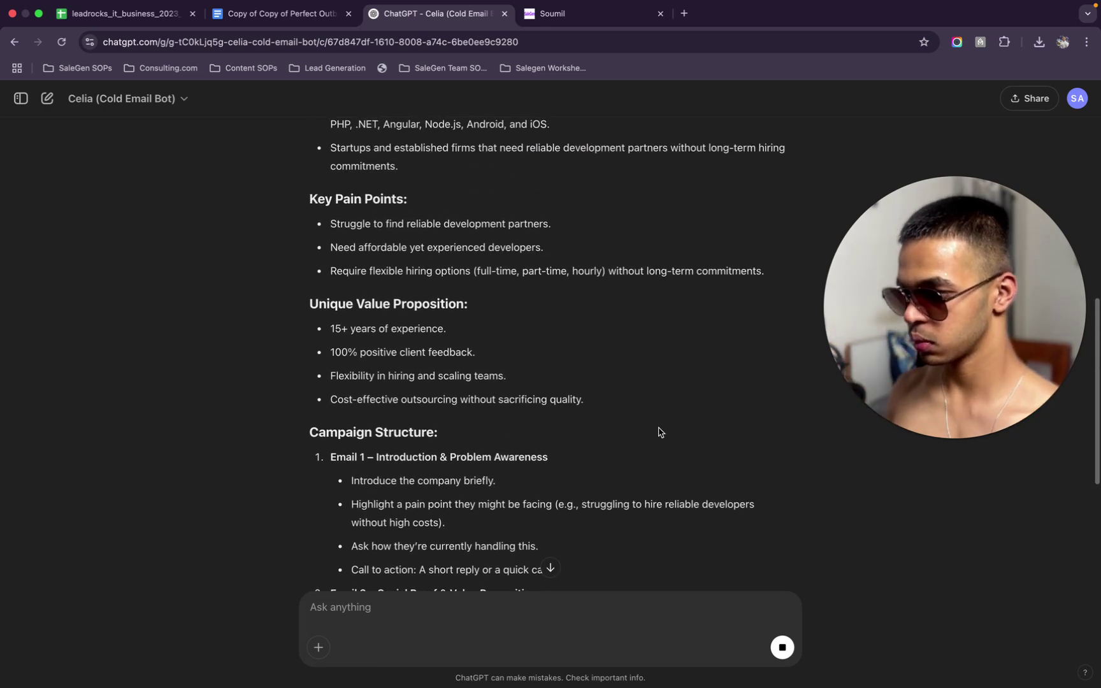
scroll(659, 432, "up", 3)
scroll(659, 432, "up", 2)
scroll(659, 432, "down", 8)
scroll(659, 432, "down", 2)
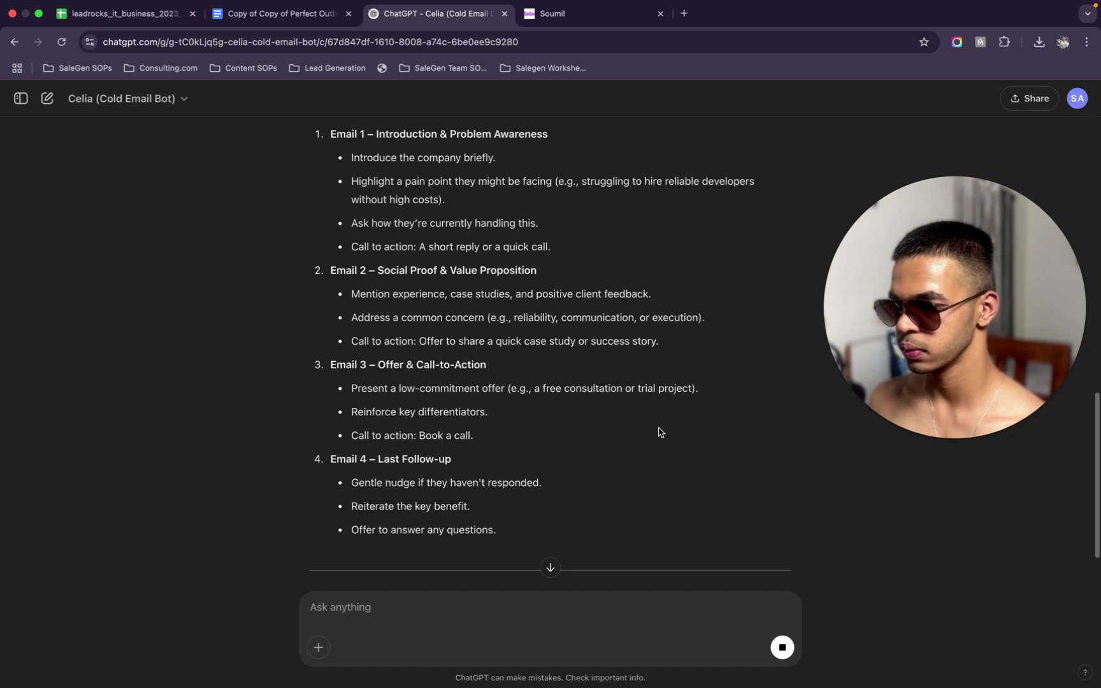
scroll(659, 432, "down", 2)
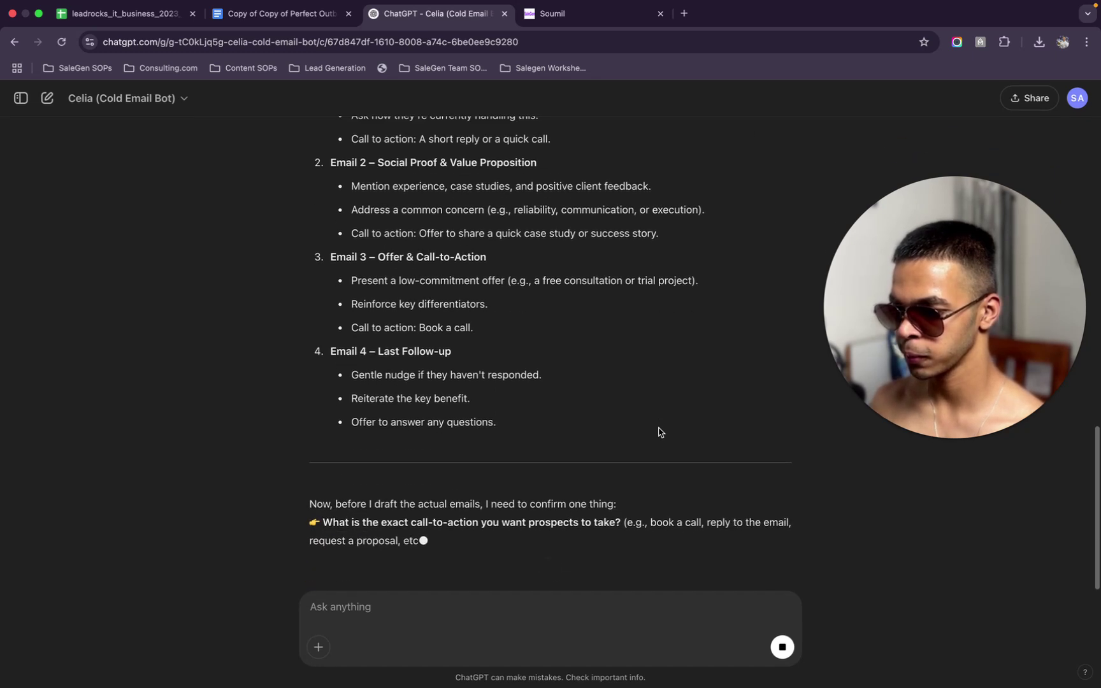
scroll(659, 432, "down", 1)
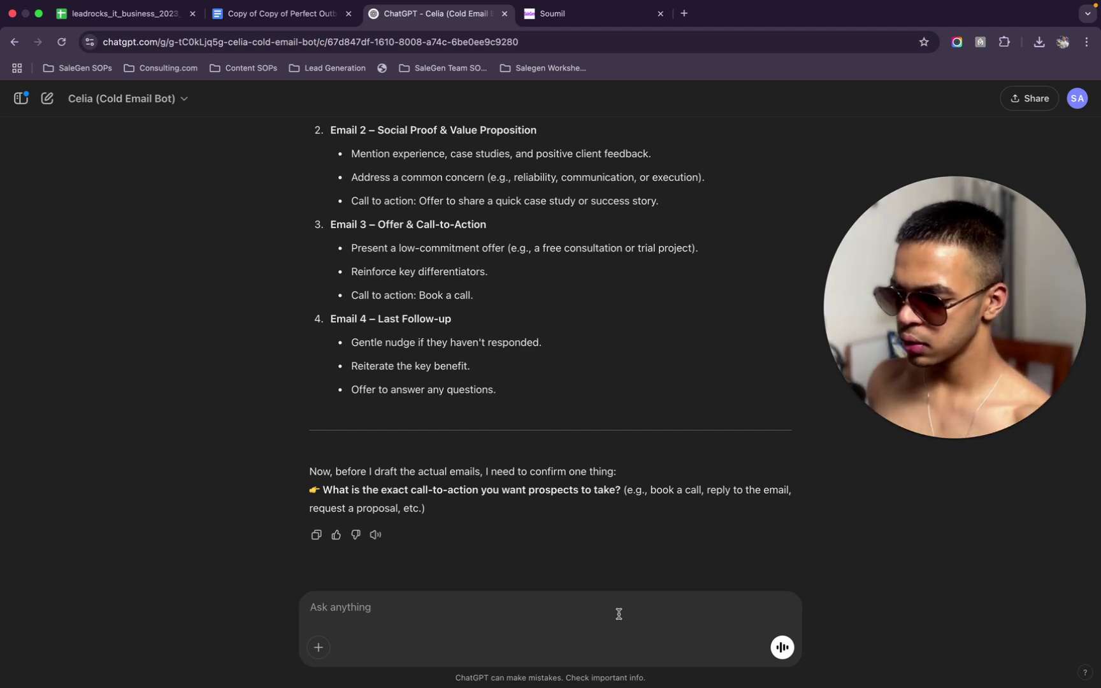
Reply that the client set no specific call-to-action, so there's full flexibility, mentioning the free trial
type("I'll be open to suggestion")
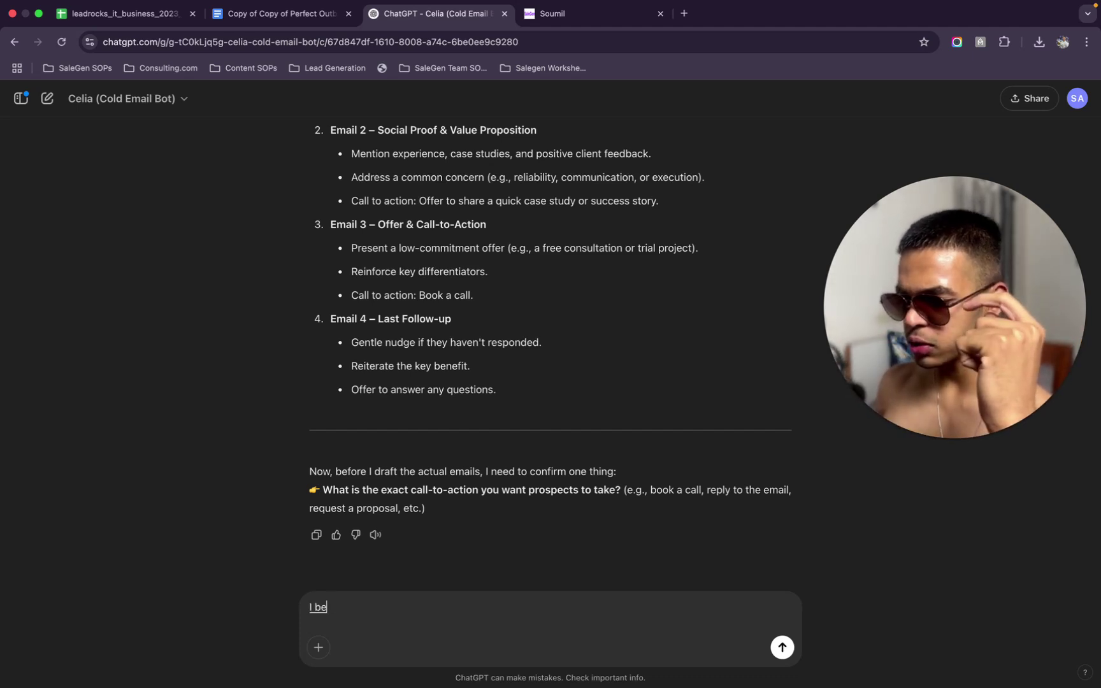
type("s")
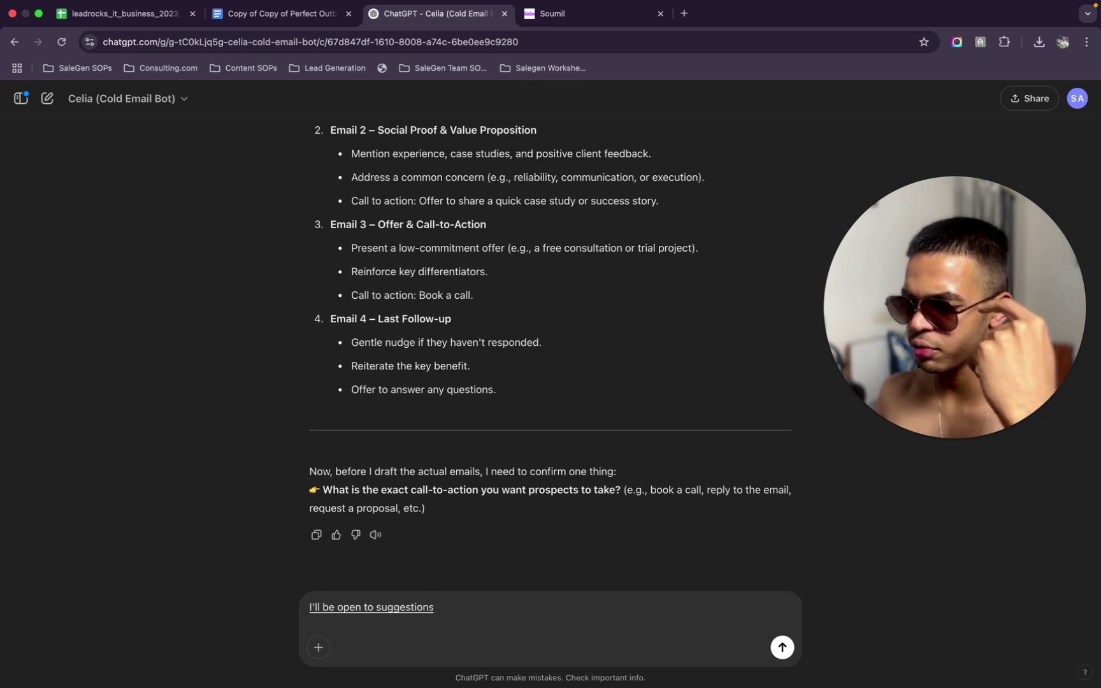
type(". We have full flexibility over here.")
type("the client did not ask for a")
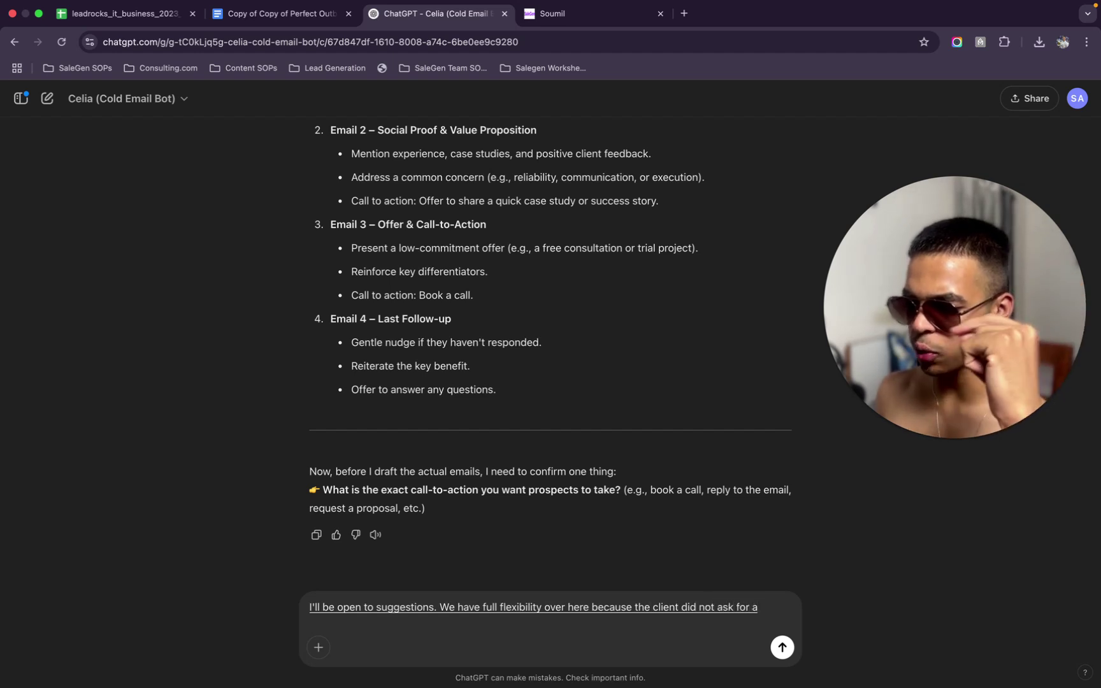
type(" specific call to action.")
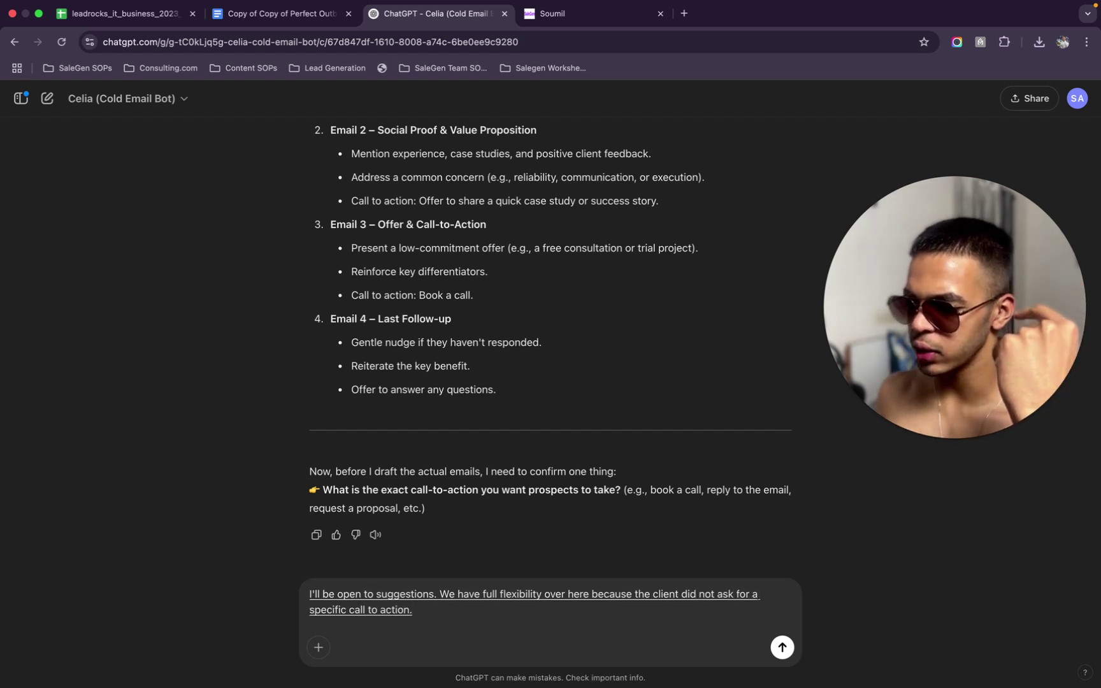
type("to be included in the email.")
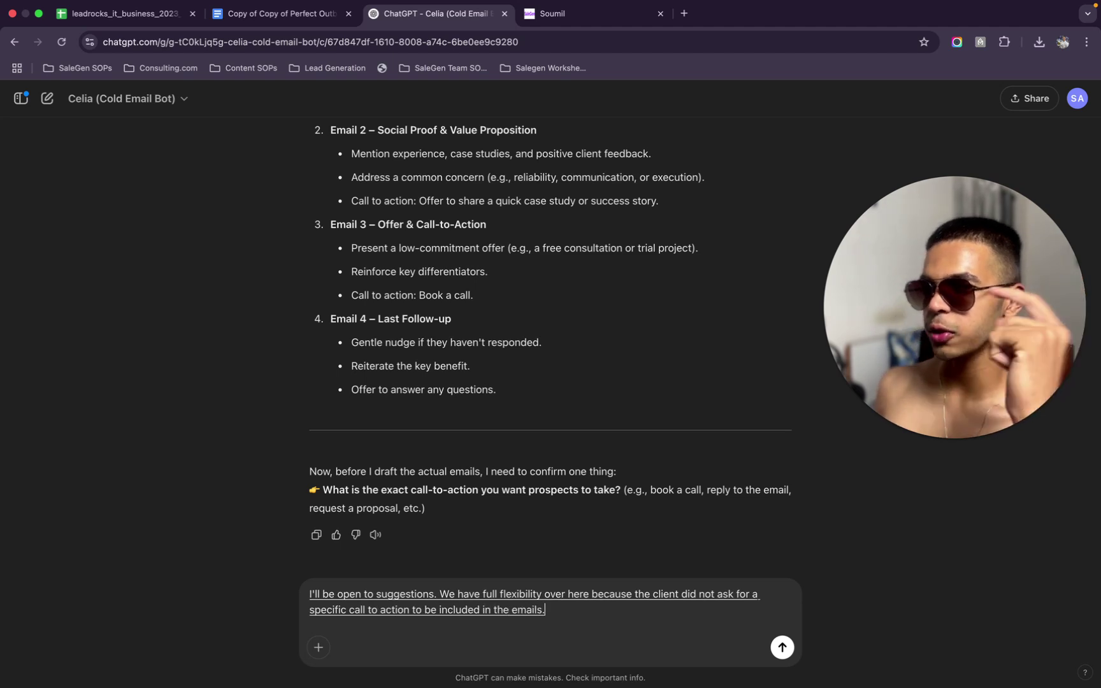
key("BackSpace")
type("so we have full flexibility")
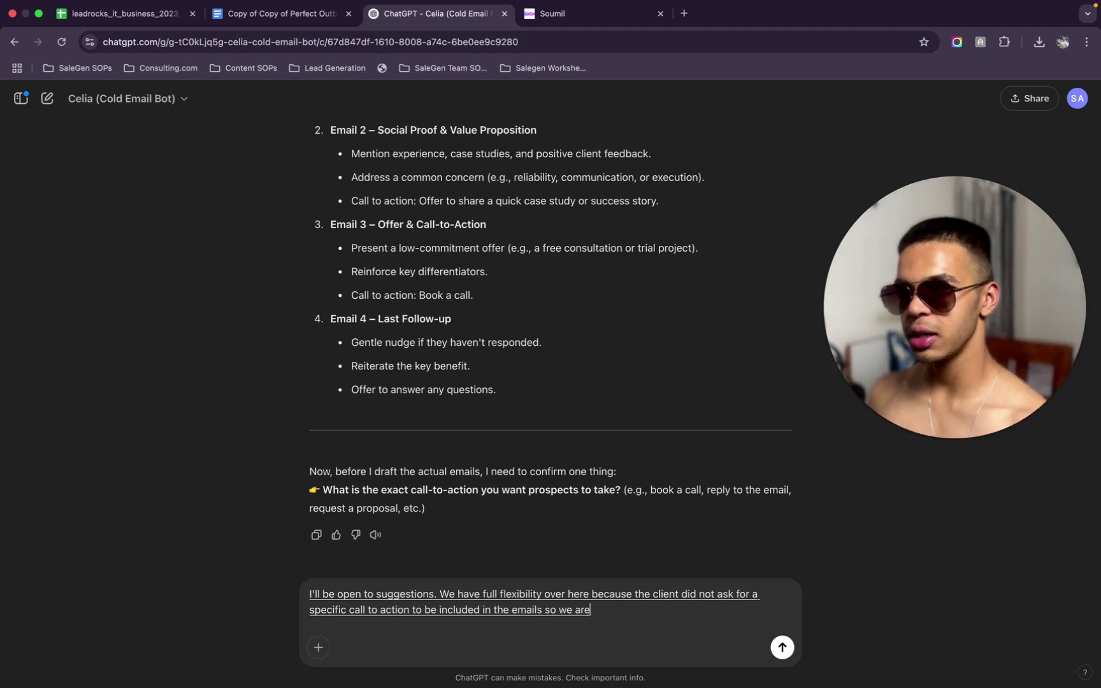
type(" over here.")
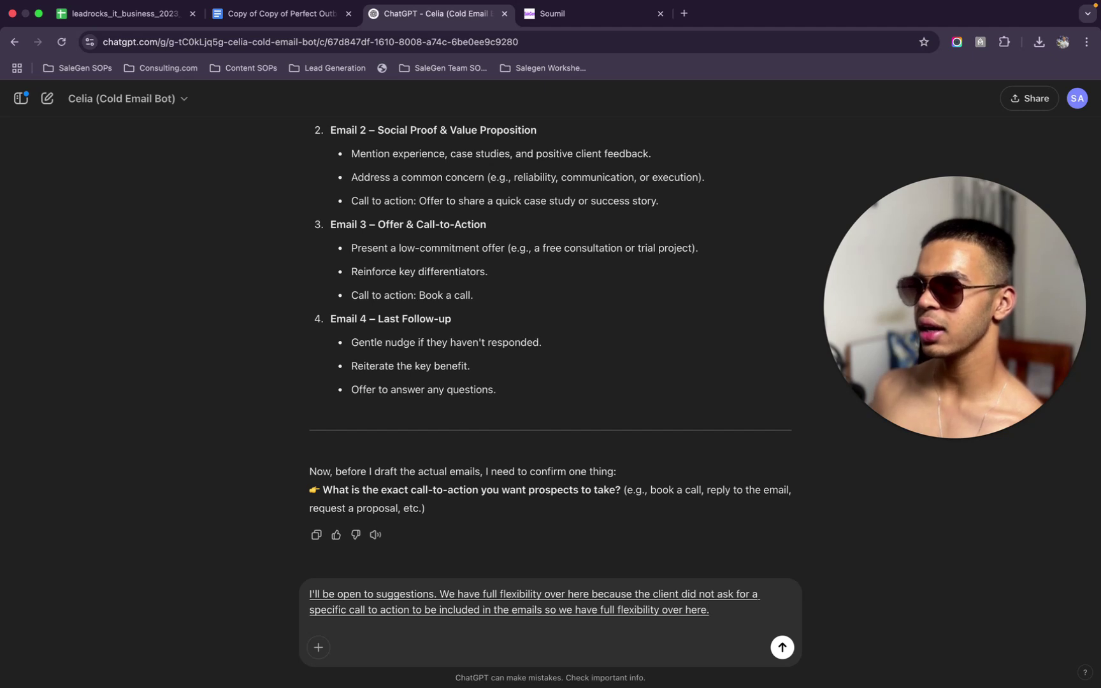
type(" I think we can leverage")
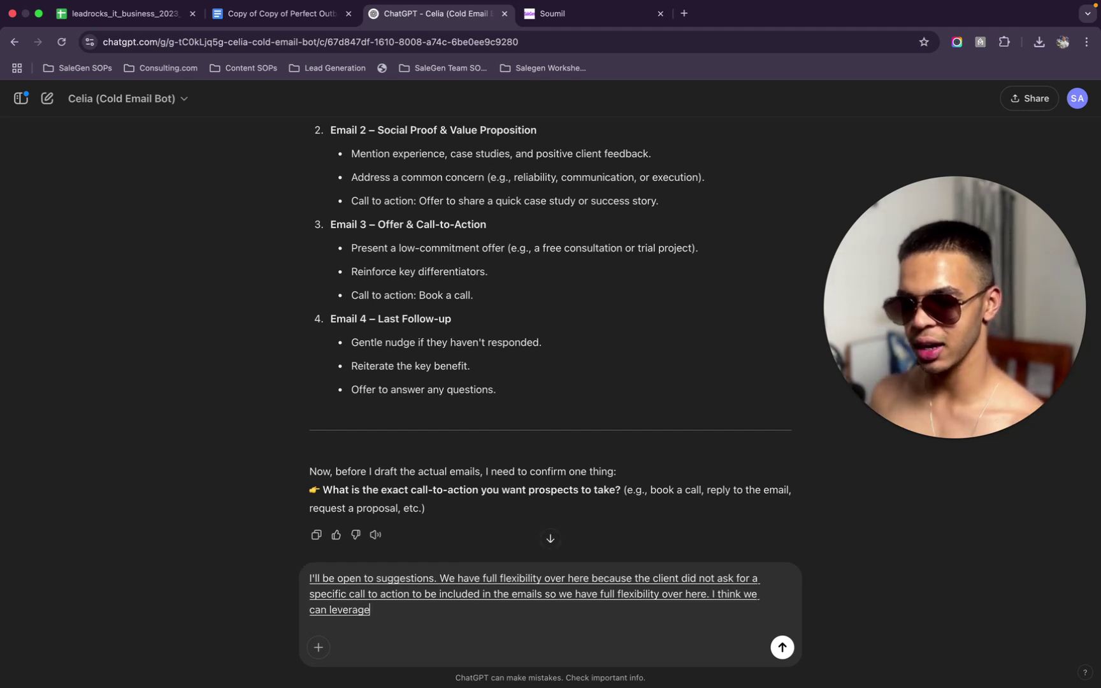
type(" the fact that")
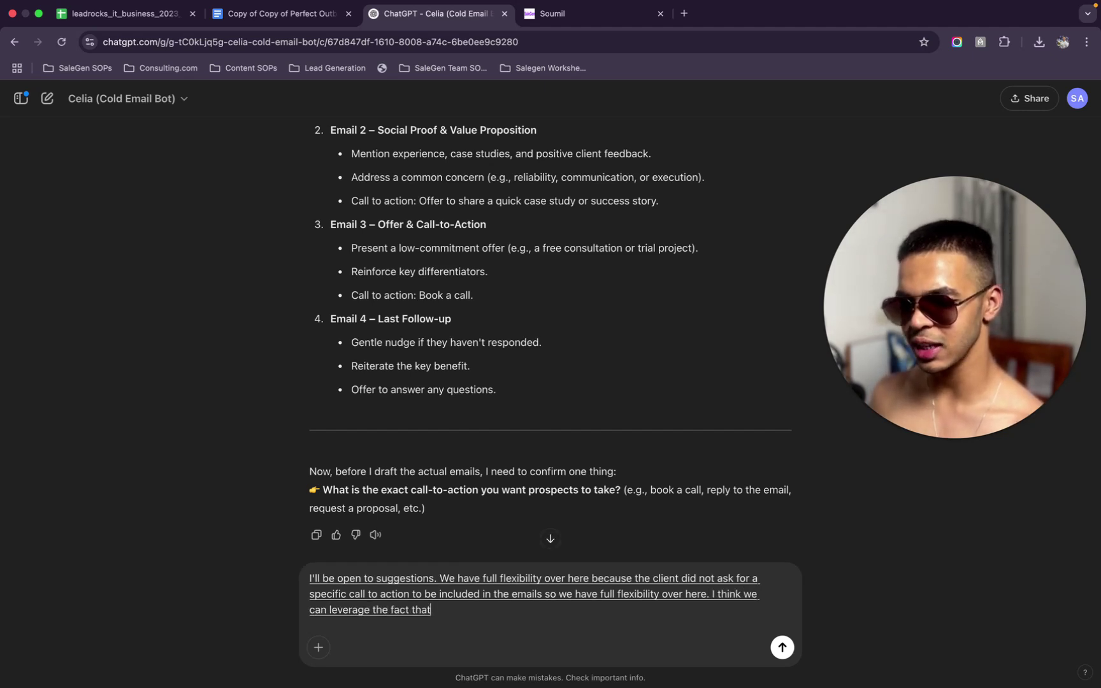
type(" this basically help.")
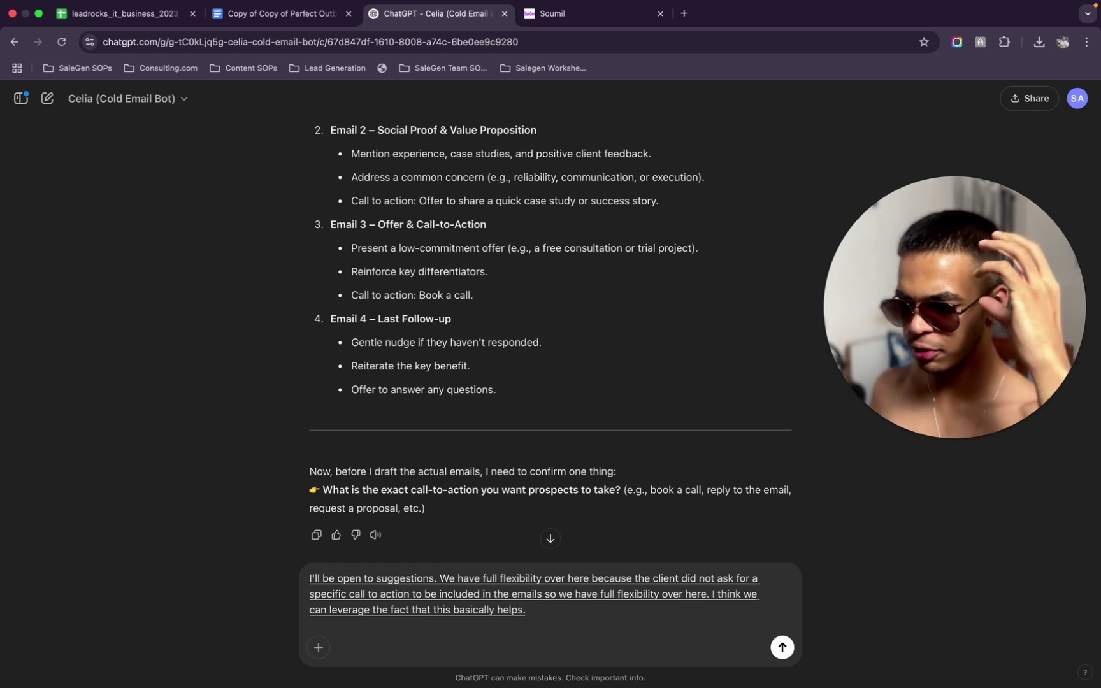
key("BackSpace")
type("like the few points which we can leverage which come on the top of my head.")
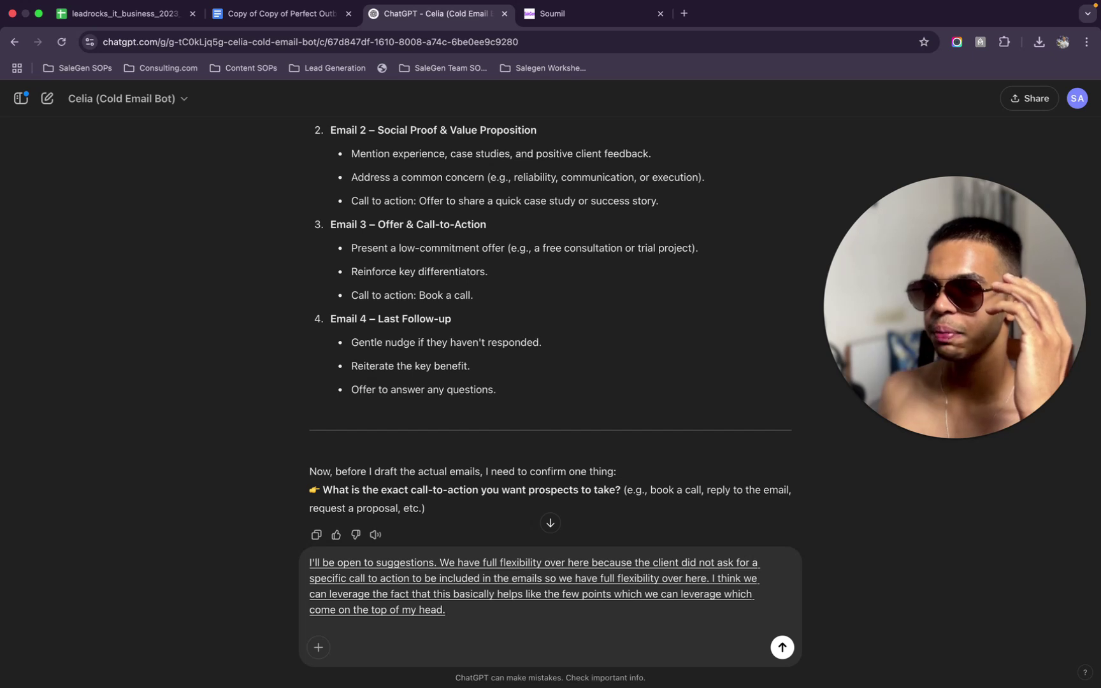
key("BackSpace")
type("or the fuck that")
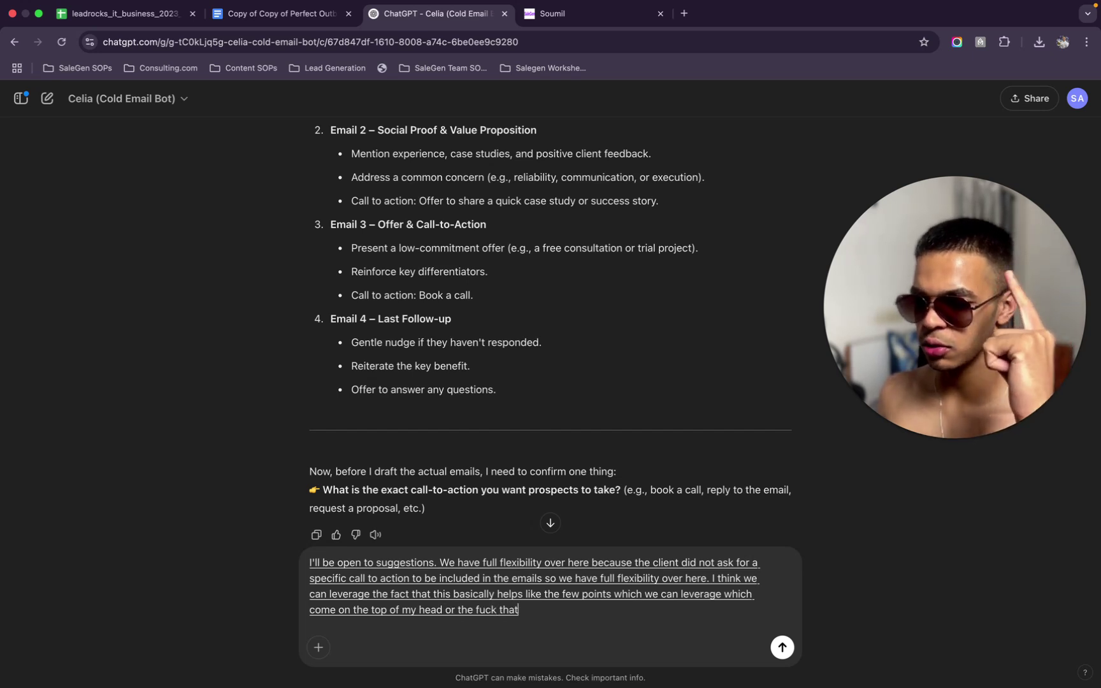
type(" she is offering a free trial.")
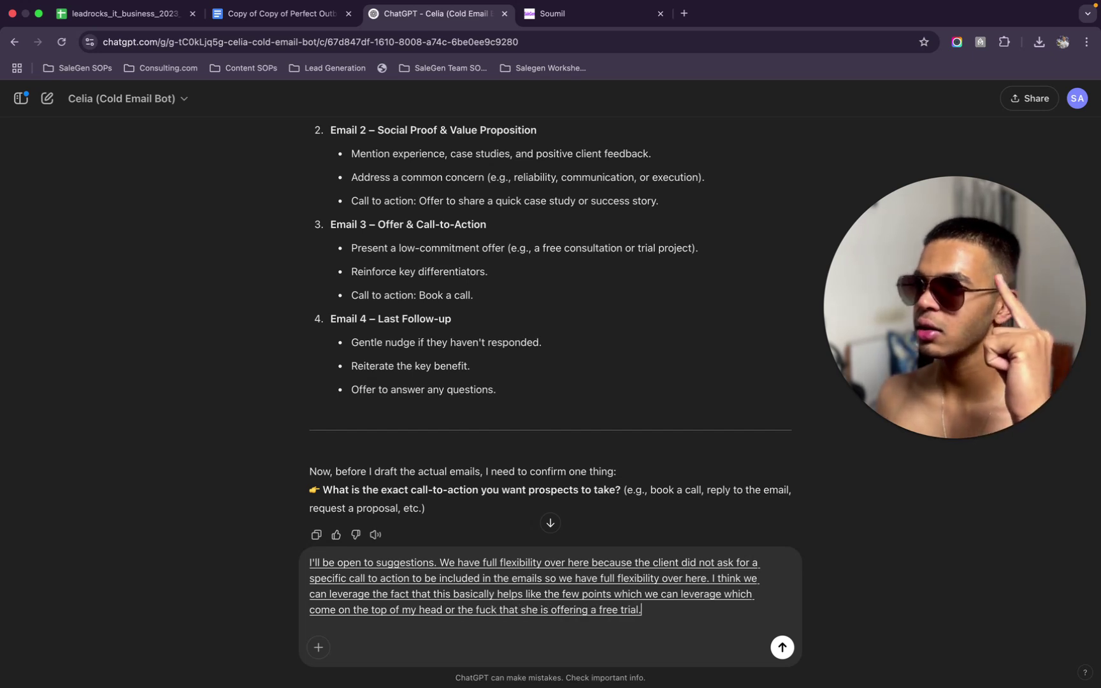
Add that developers in India can be hired remotely full-time, hourly or part-time
key("BackSpace")
type("for the developer.")
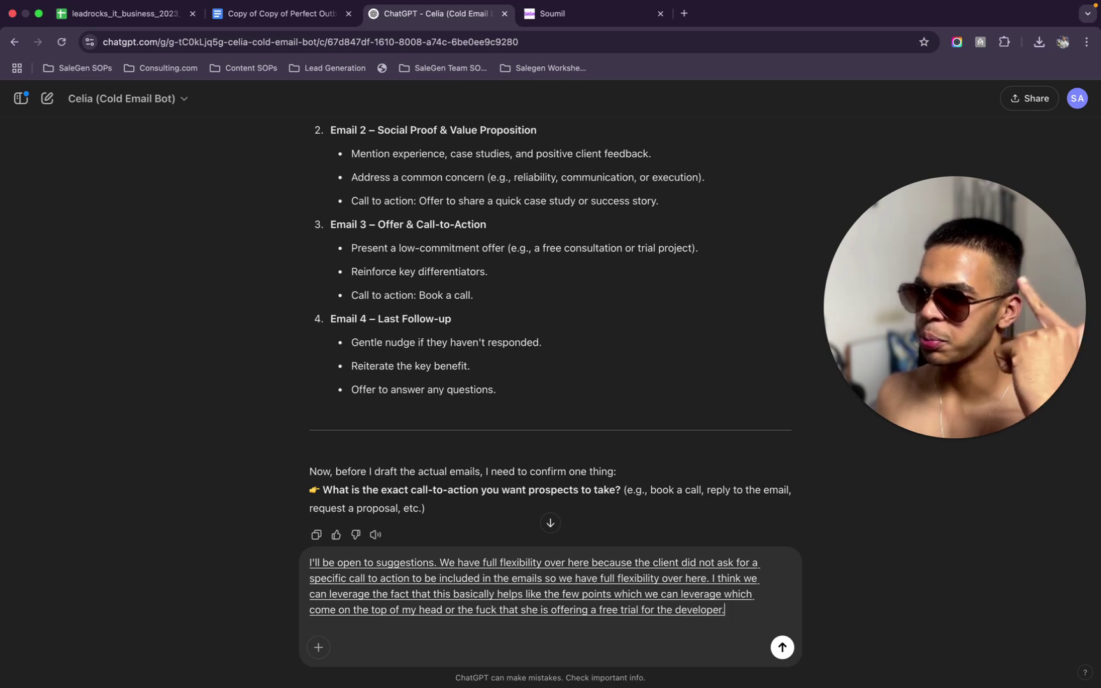
type(" Some positive points we can")
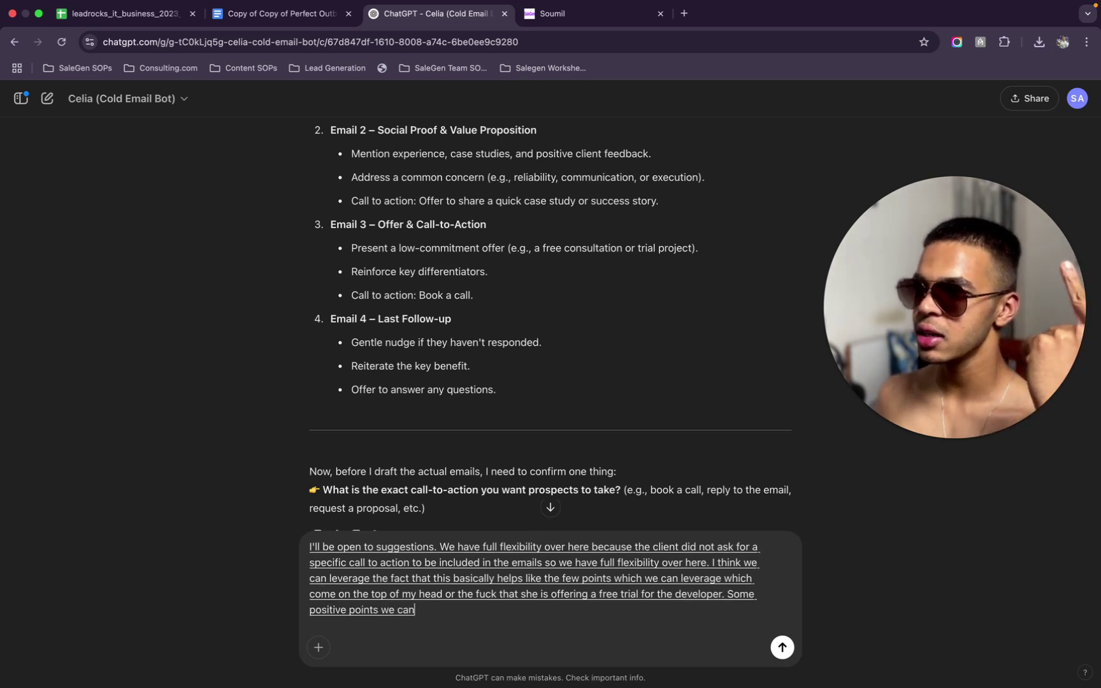
type(" leverage. is that developers in India.")
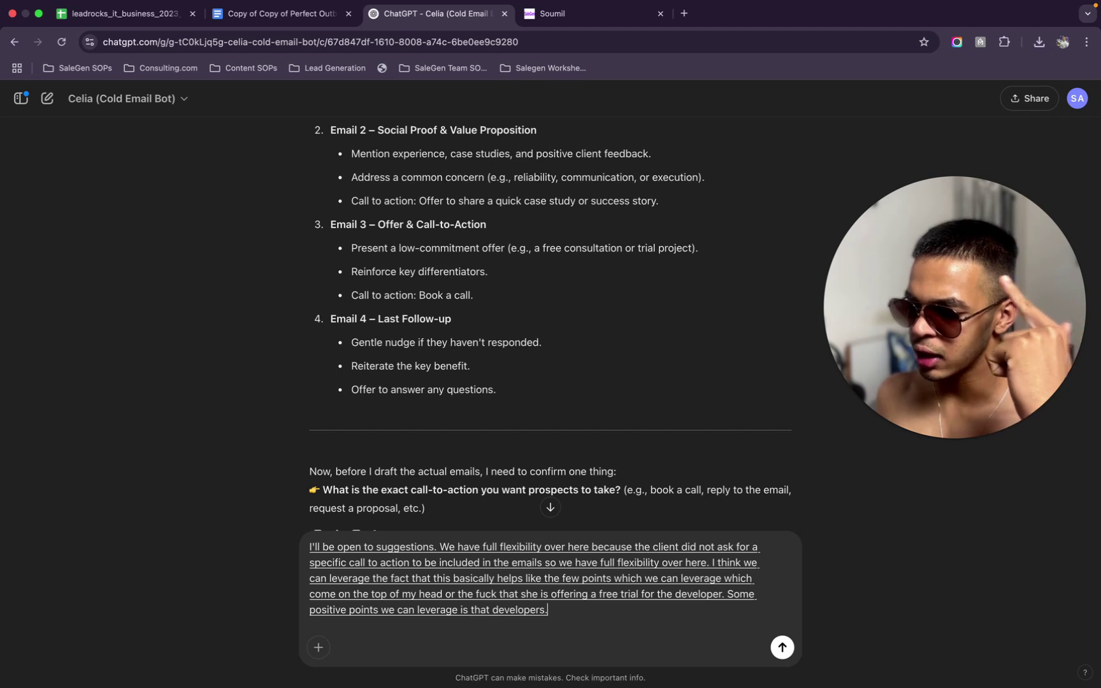
key("BackSpace")
type("can be higher")
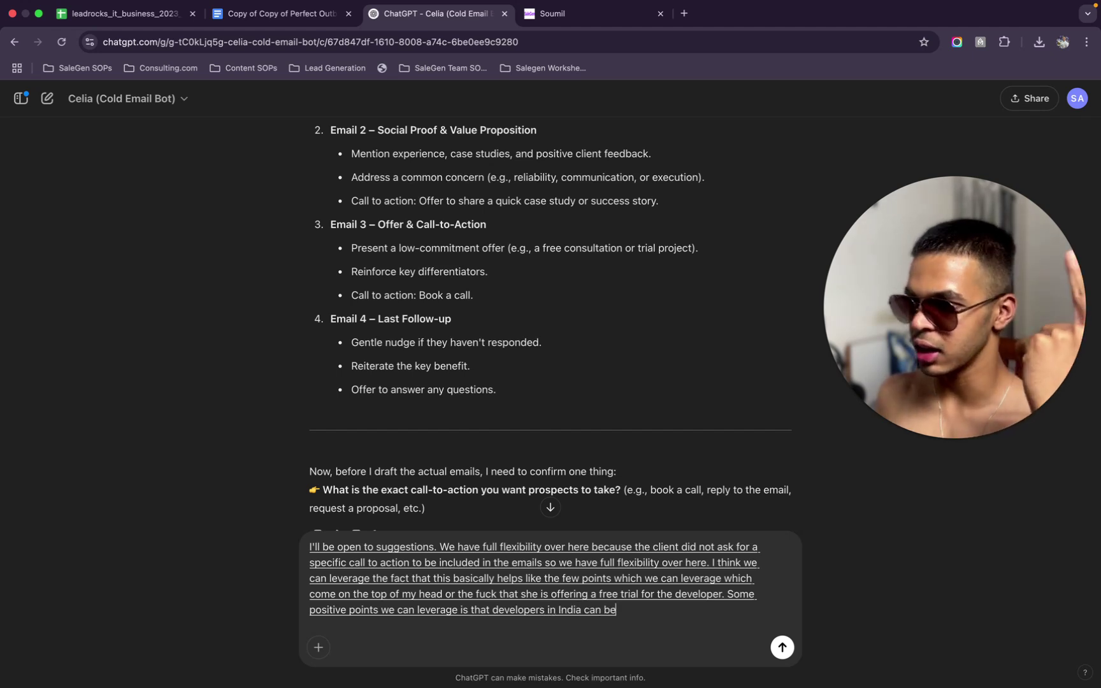
key("BackSpace")
key("BackSpace")
key("BackSpace")
key("BackSpace")
type("red remotely or")
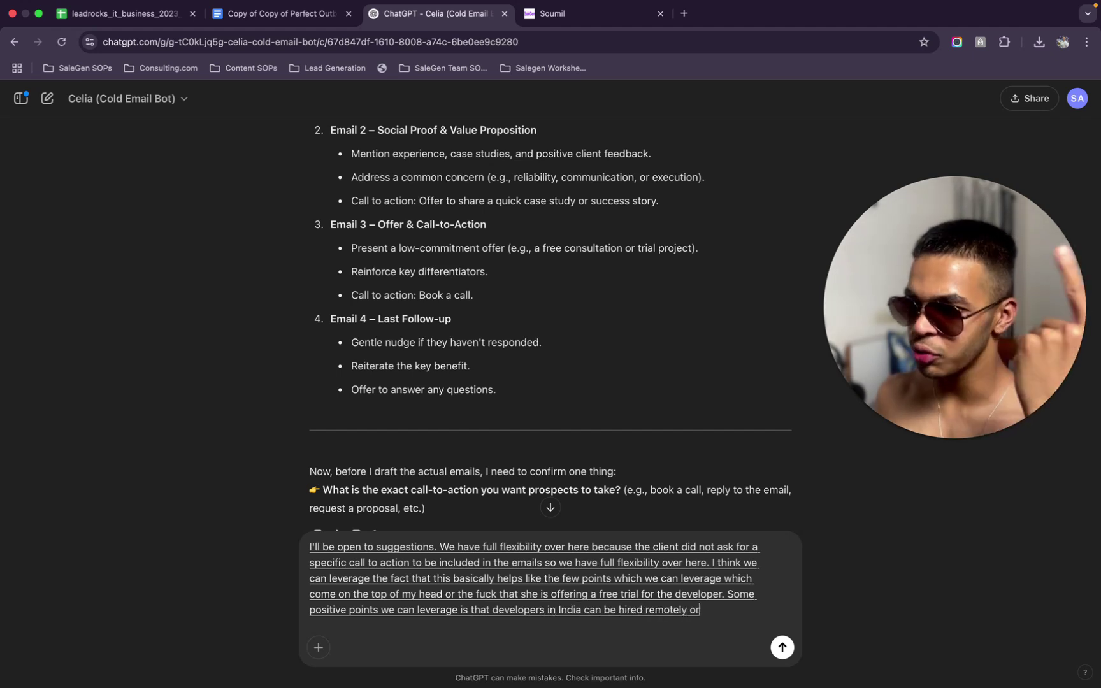
type(" a full-time basis, hour")
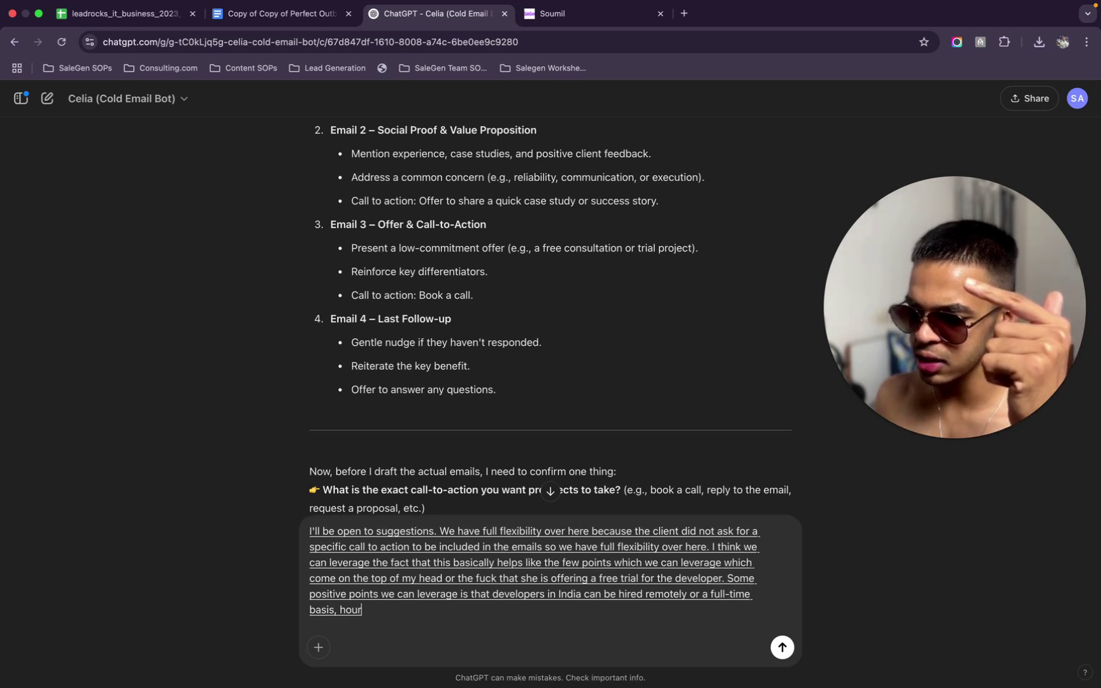
type("lybasis or a part-time")
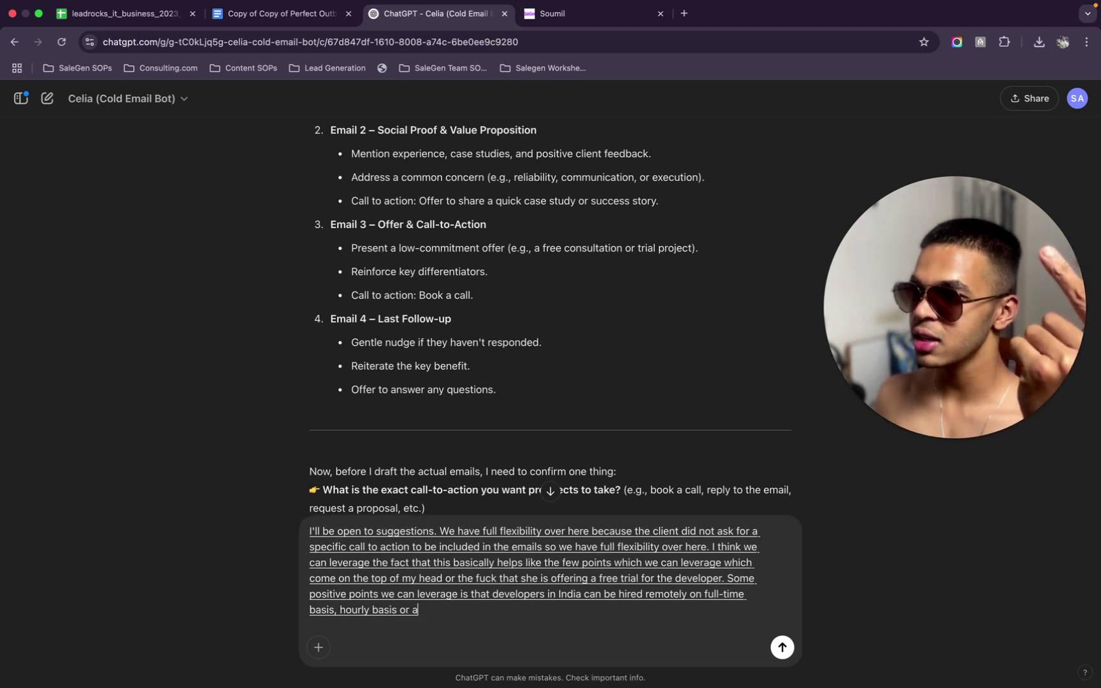
type(" basis and that's abs absolutely zero")
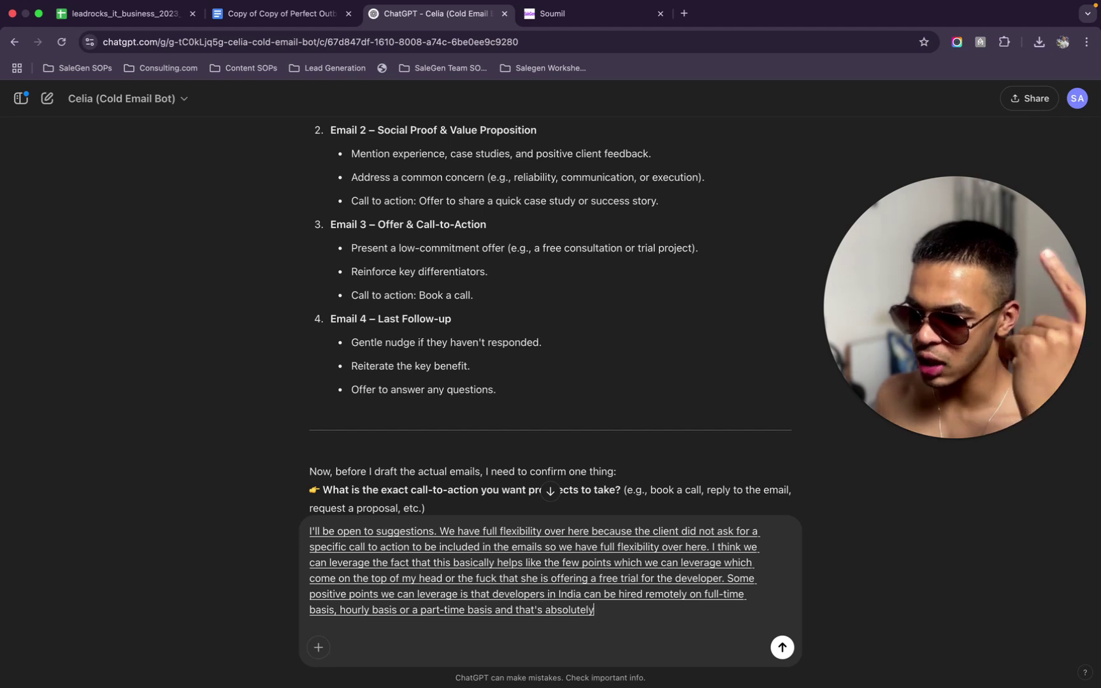
type(" risk involved because.")
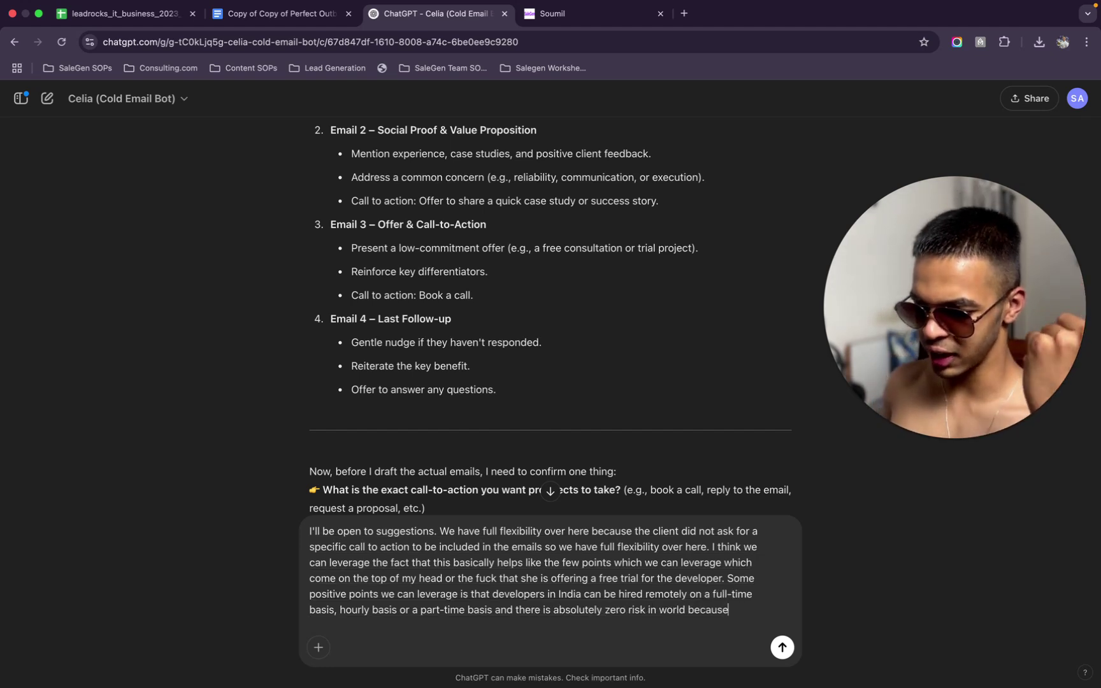
type(" they include like a free trial")
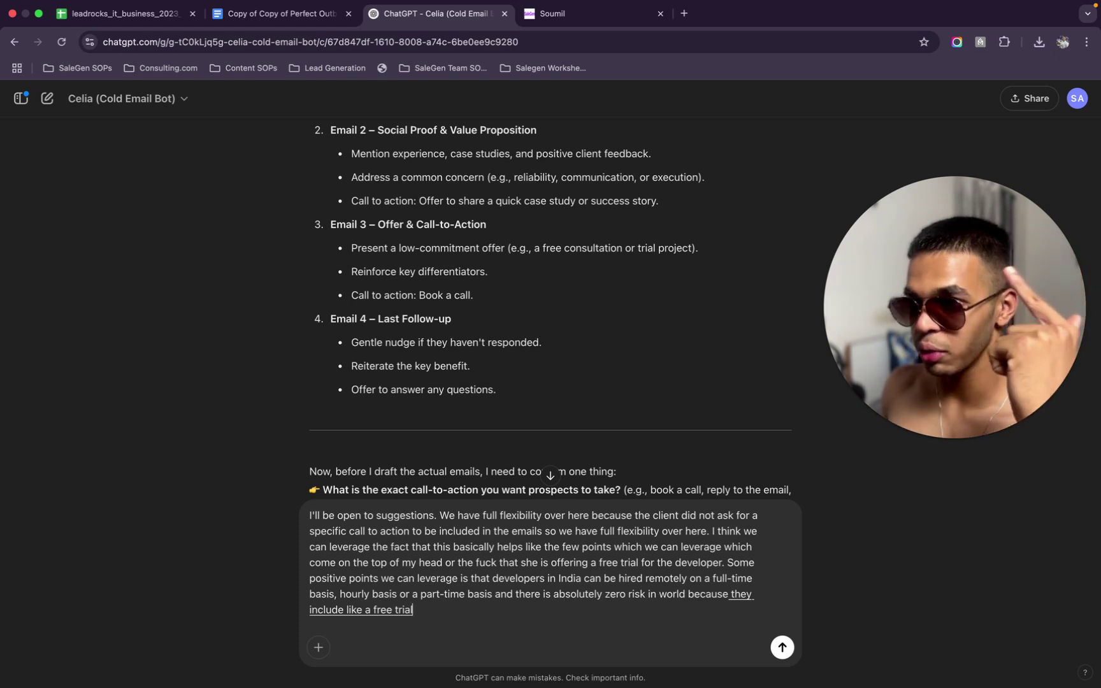
type(" along with the fact that it helps the")
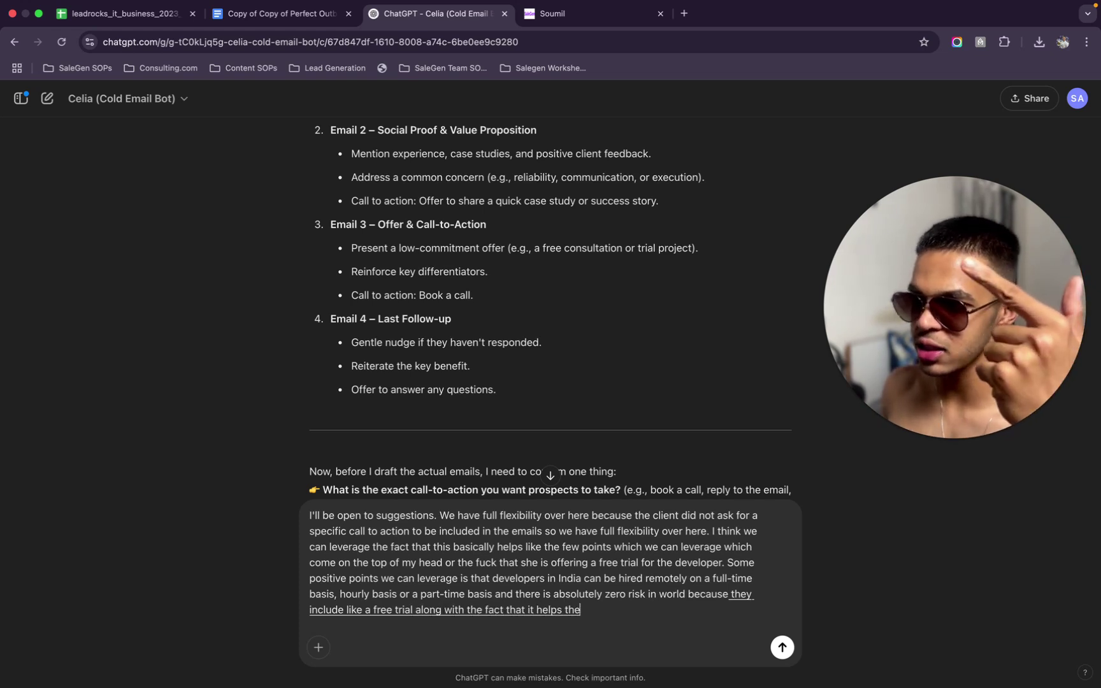
type(" companies to save")
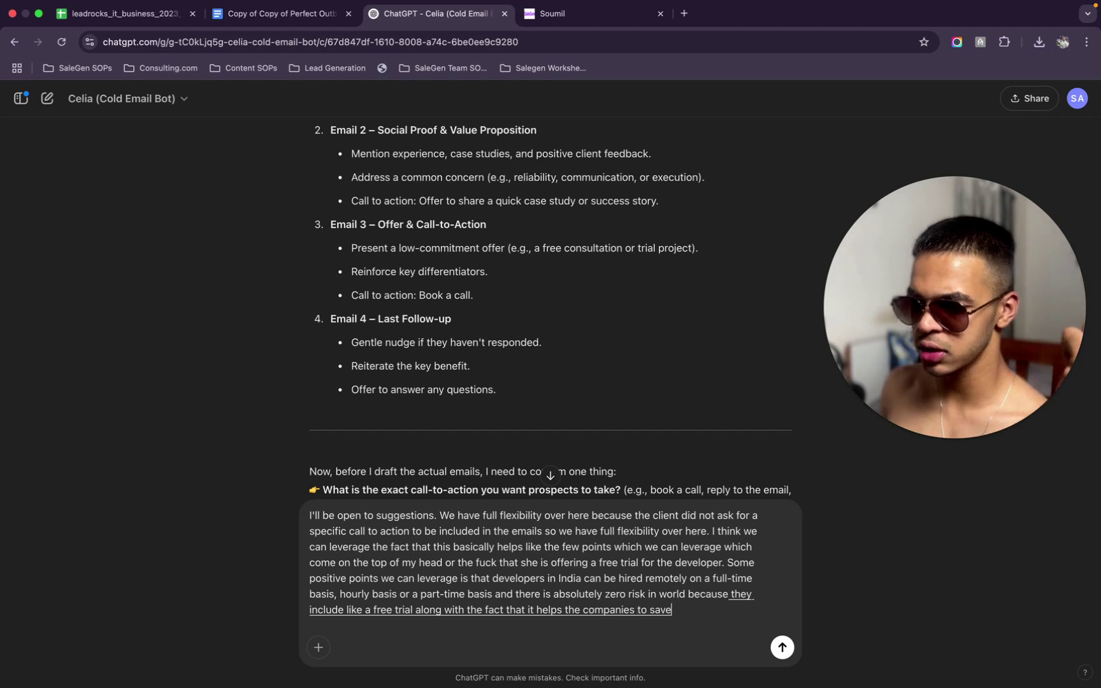
type(" costs so you can search")
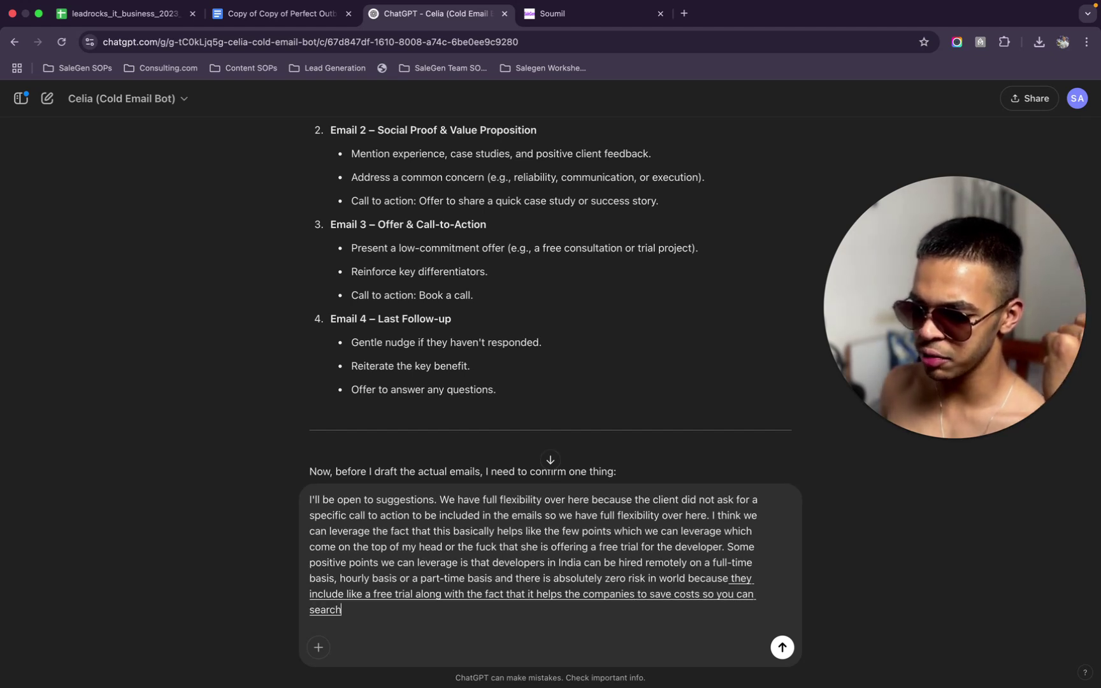
type(" the internet for a sta")
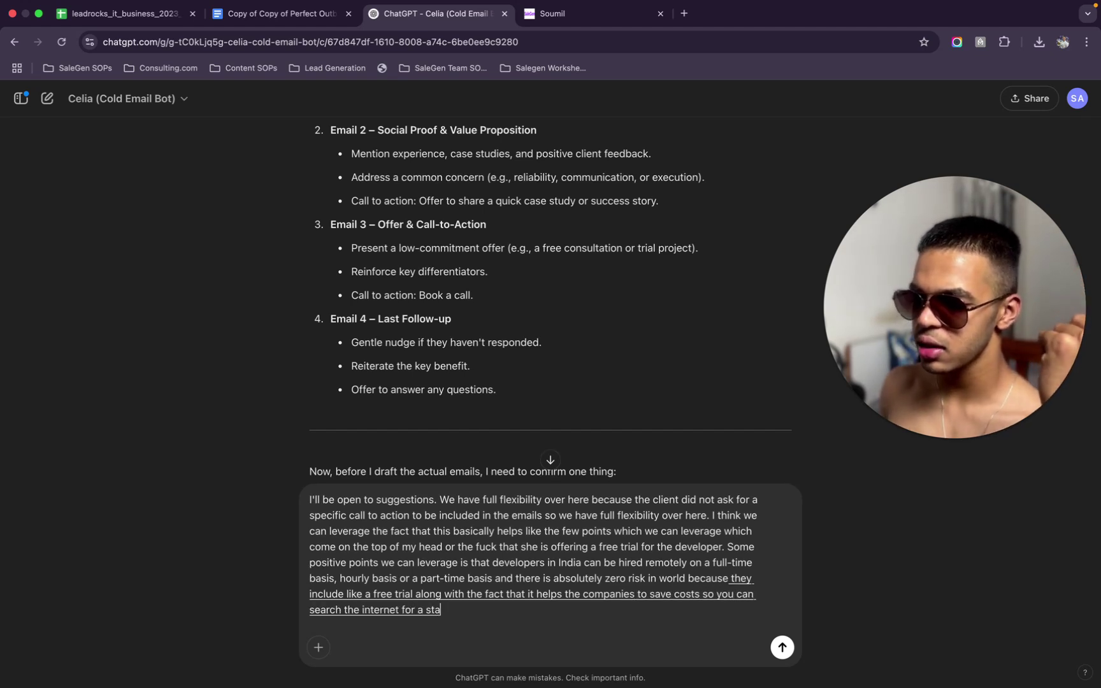
type("tistic related to this like how")
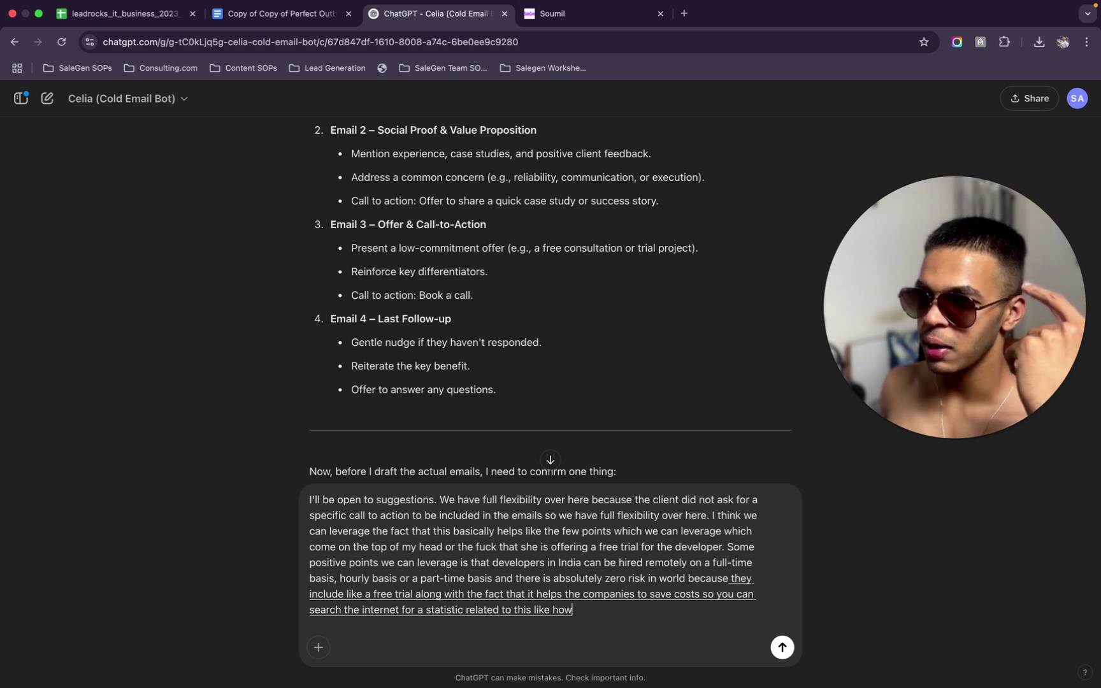
type(" much money this would save")
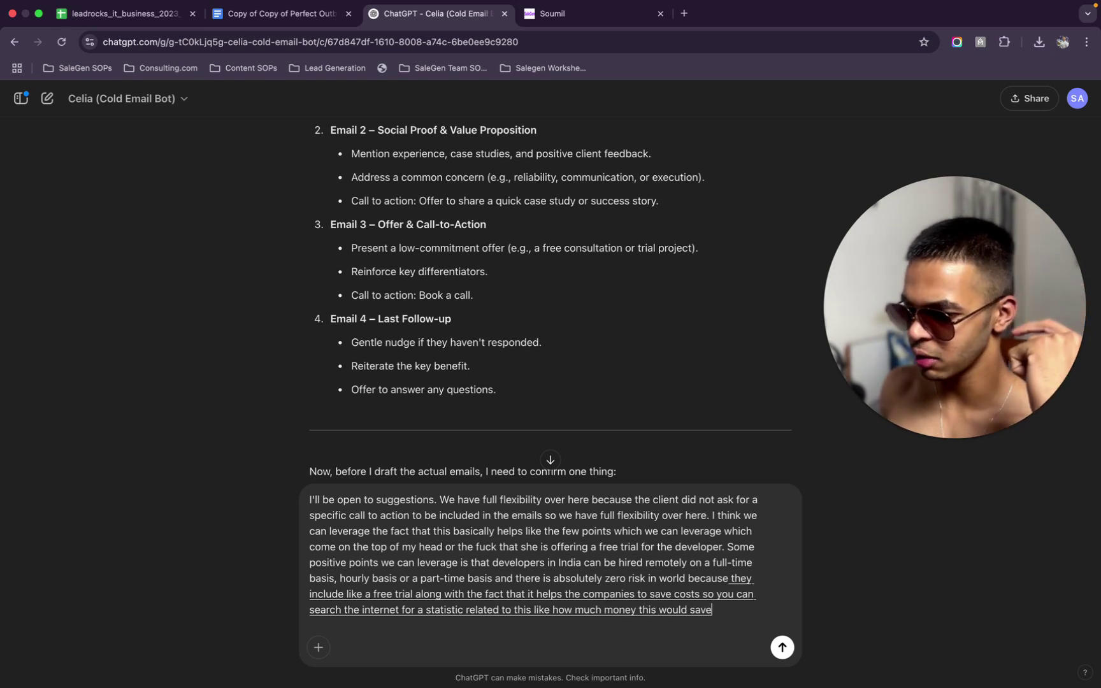
type(" them. Use the fuck off. They work with clients all over the world.")
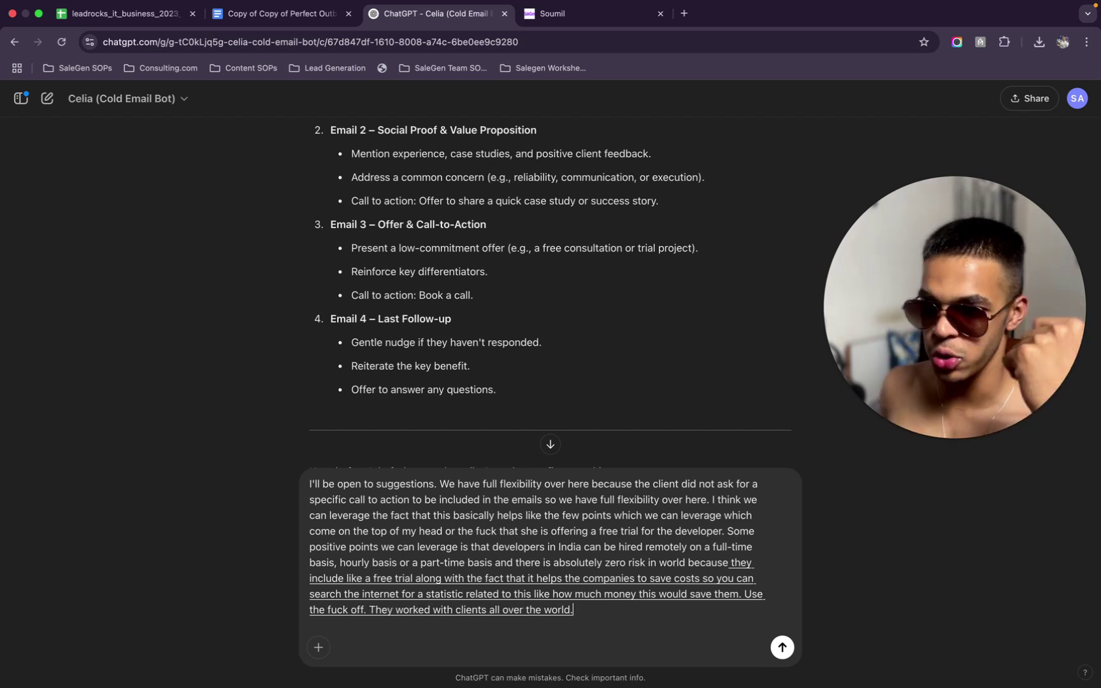
Add that satisfied clients span Europe, USA, Australia and Canada, citing Clutch reviews
key("BackSpace")
type("in your")
key("BackSpace")
key("BackSpace")
key("BackSpace")
key("BackSpace")
type("Europe, USA, Australia, Canada.")
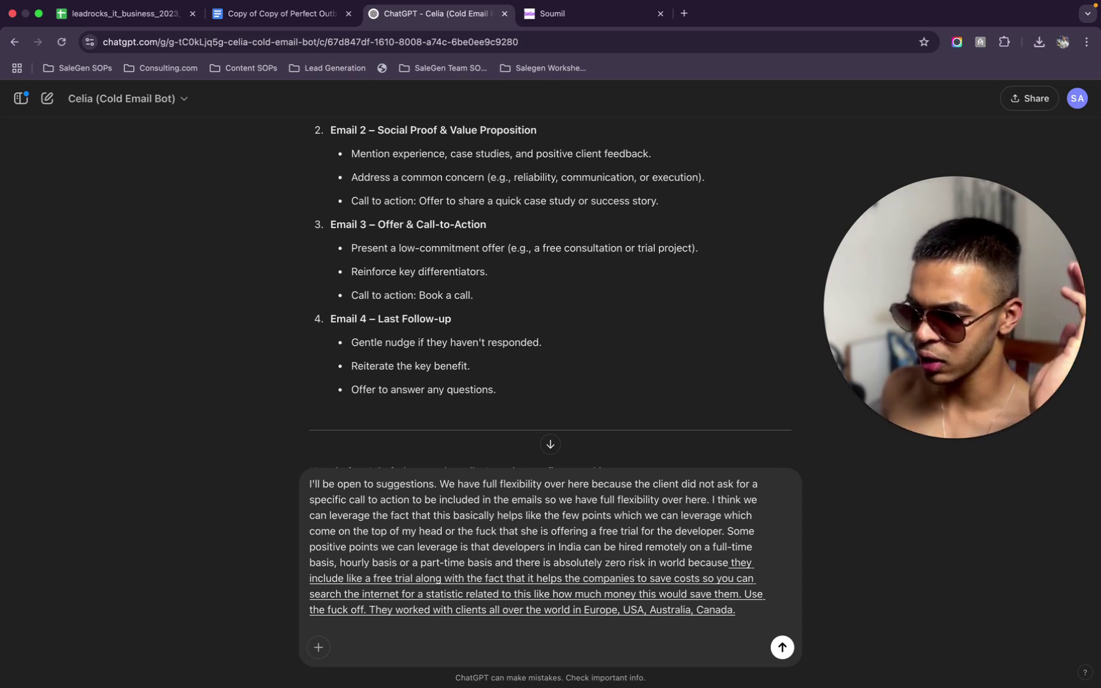
key("BackSpace")
key("BackSpace")
key("BackSpace")
type("literally across the globe, so leverage the Fuck")
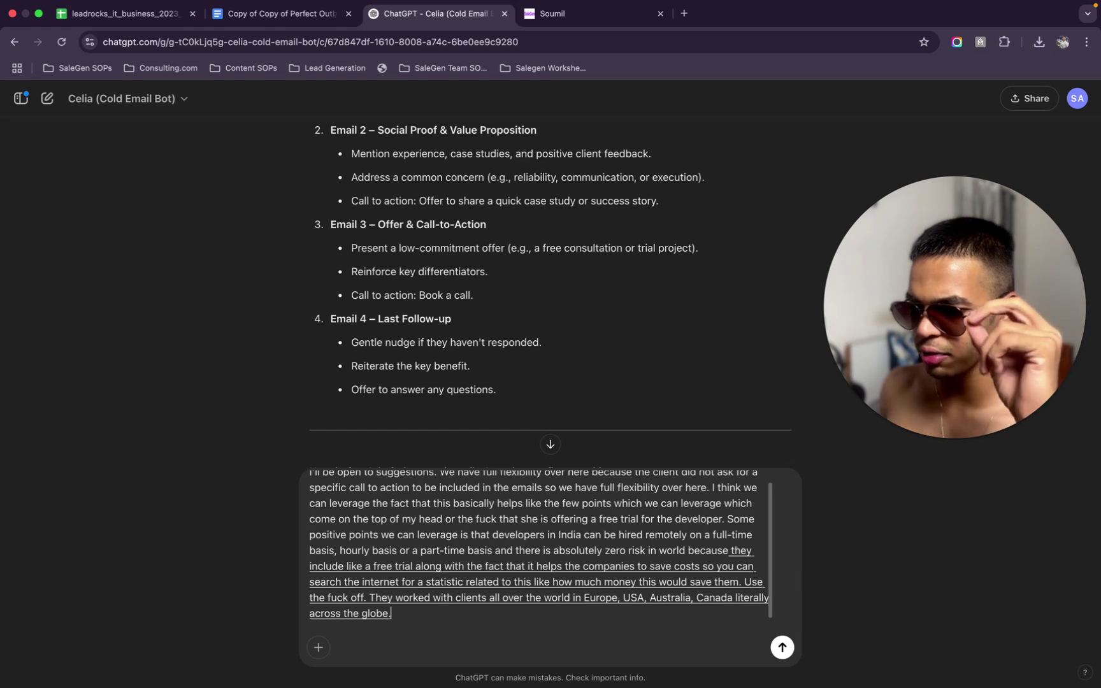
key("BackSpace")
key("BackSpace")
key("BackSpace")
key("BackSpace")
type("fact that yeah.")
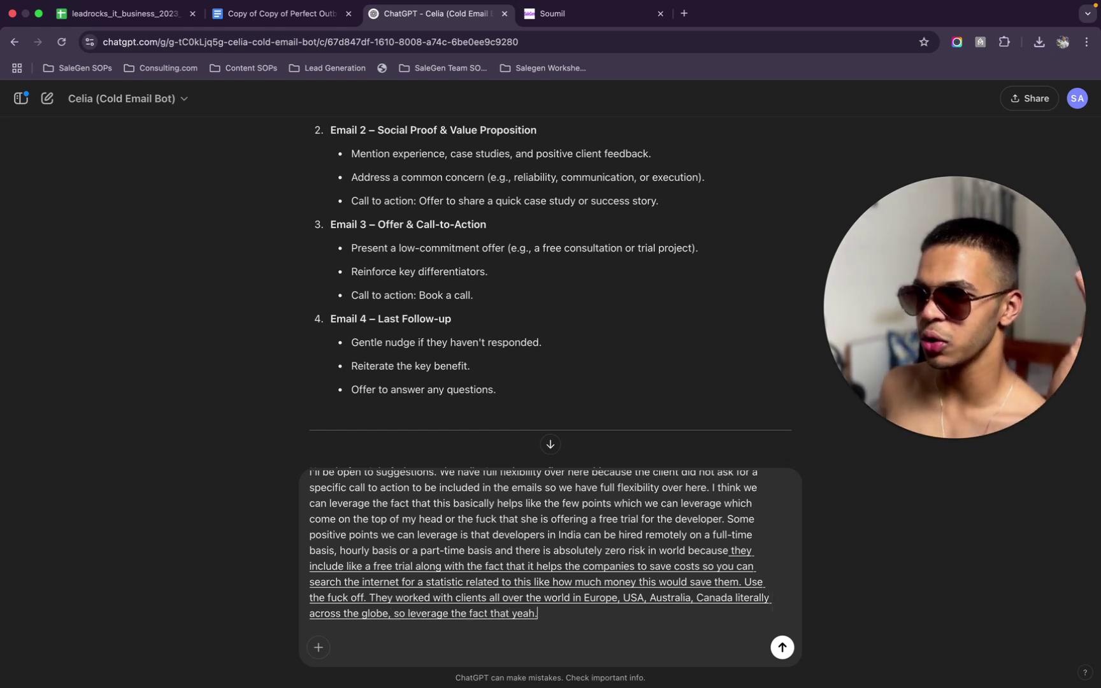
key("BackSpace")
type("that we have clients all across the globe. It's very")
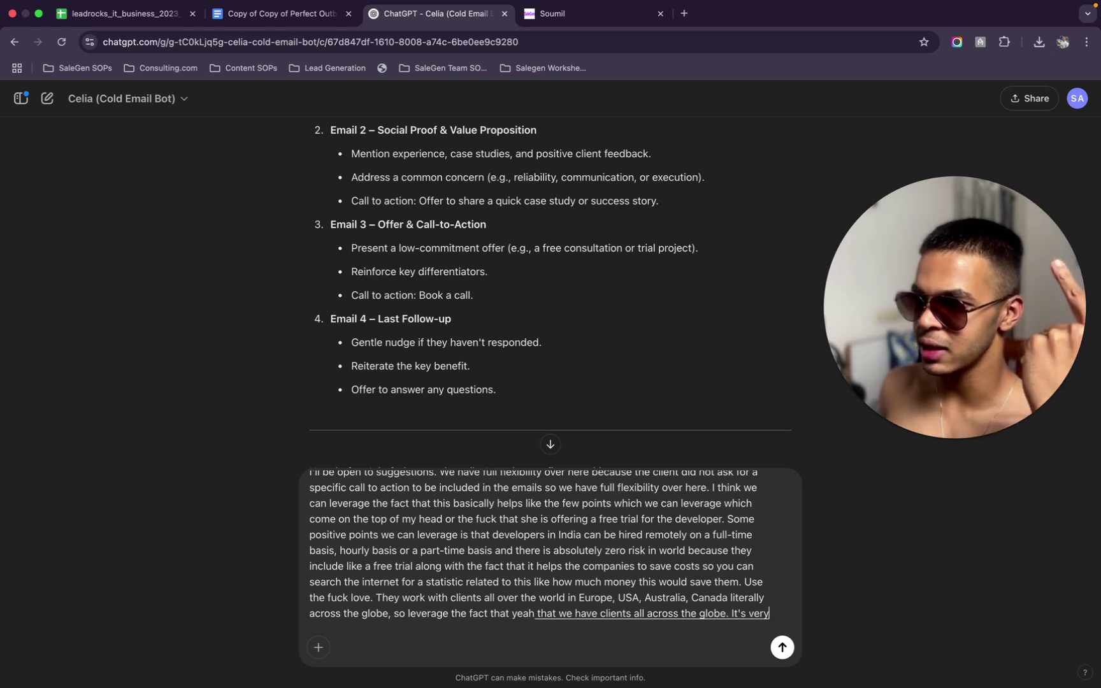
type(" reliable their happy")
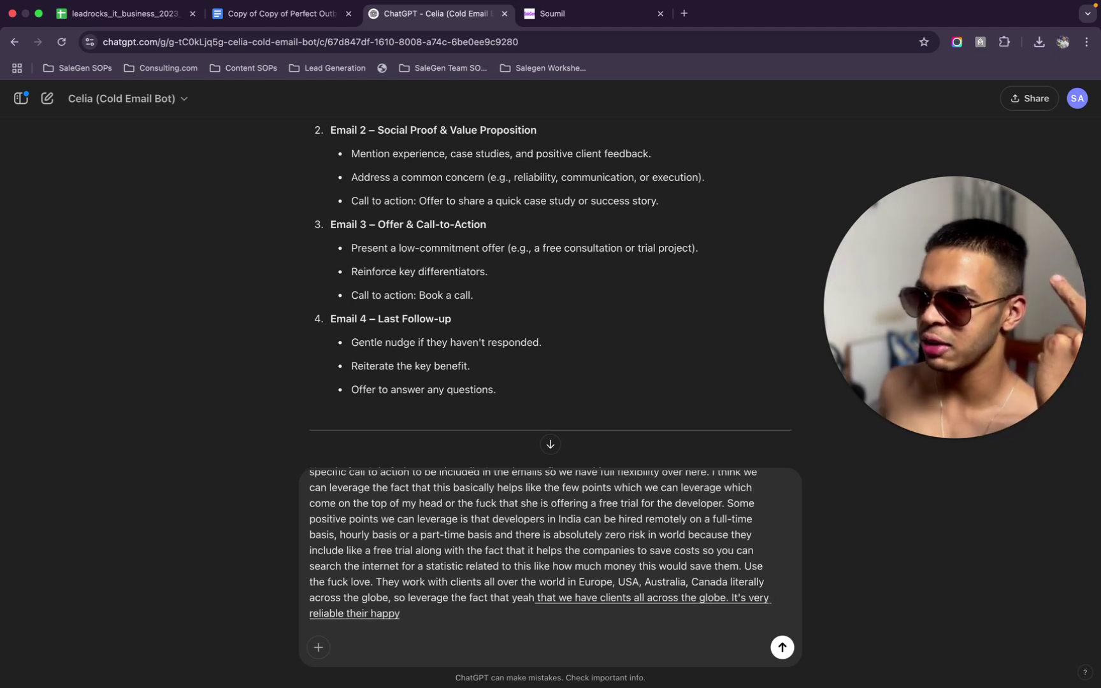
type(" satisfied we have positive review")
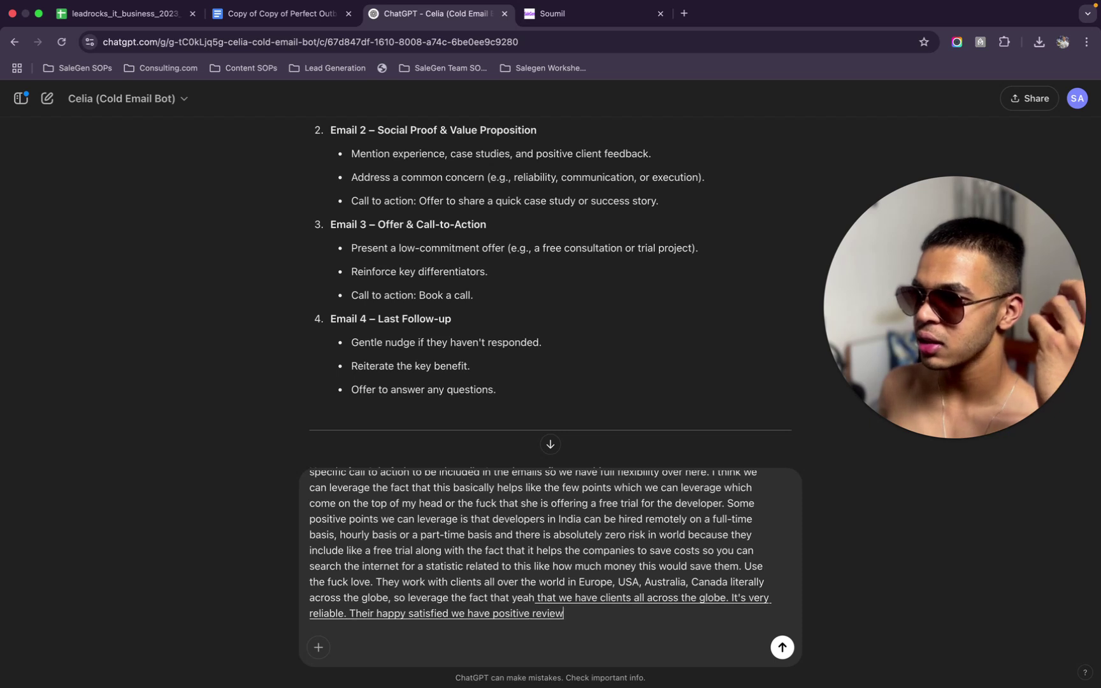
type("s in places like")
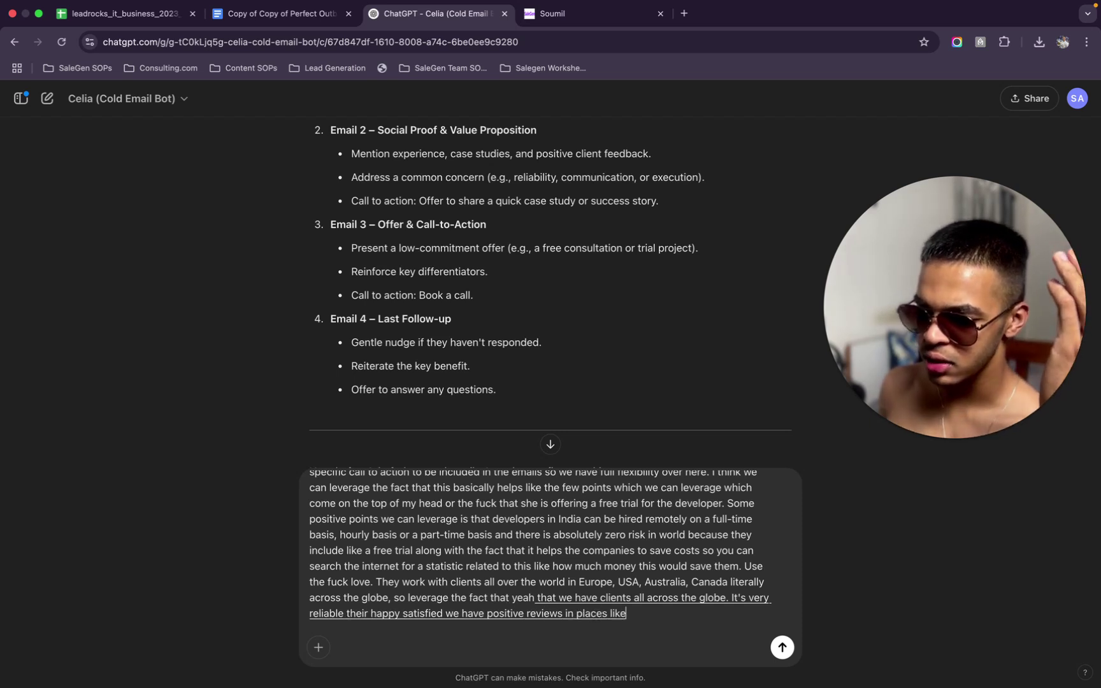
type(" clutch., w")
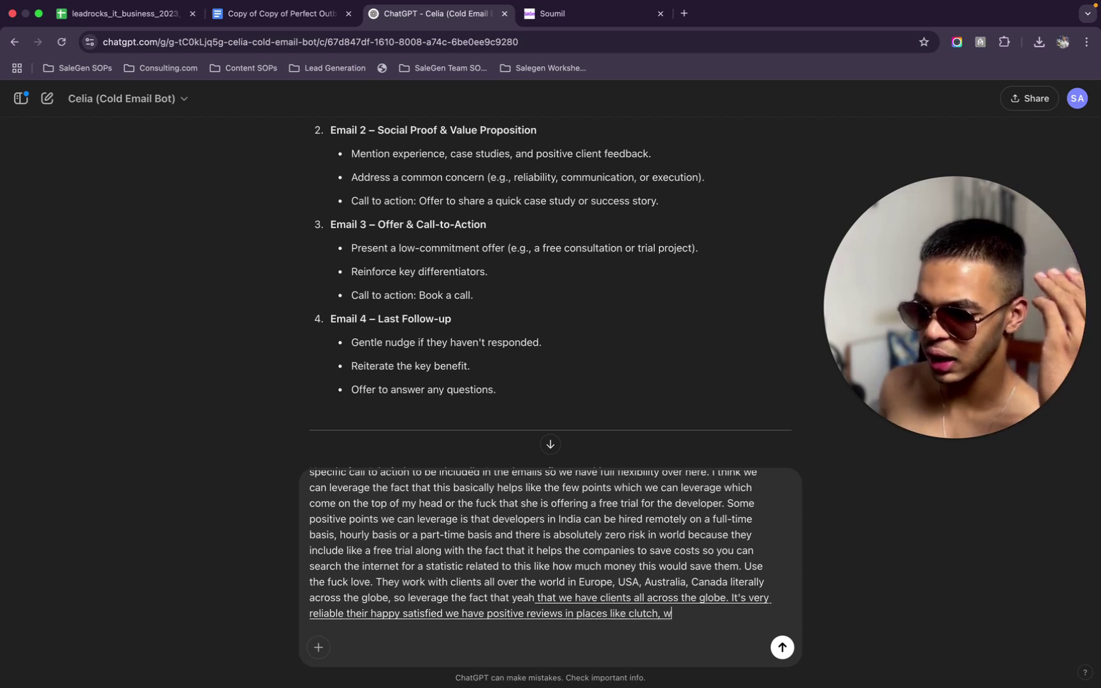
type("hich basically.")
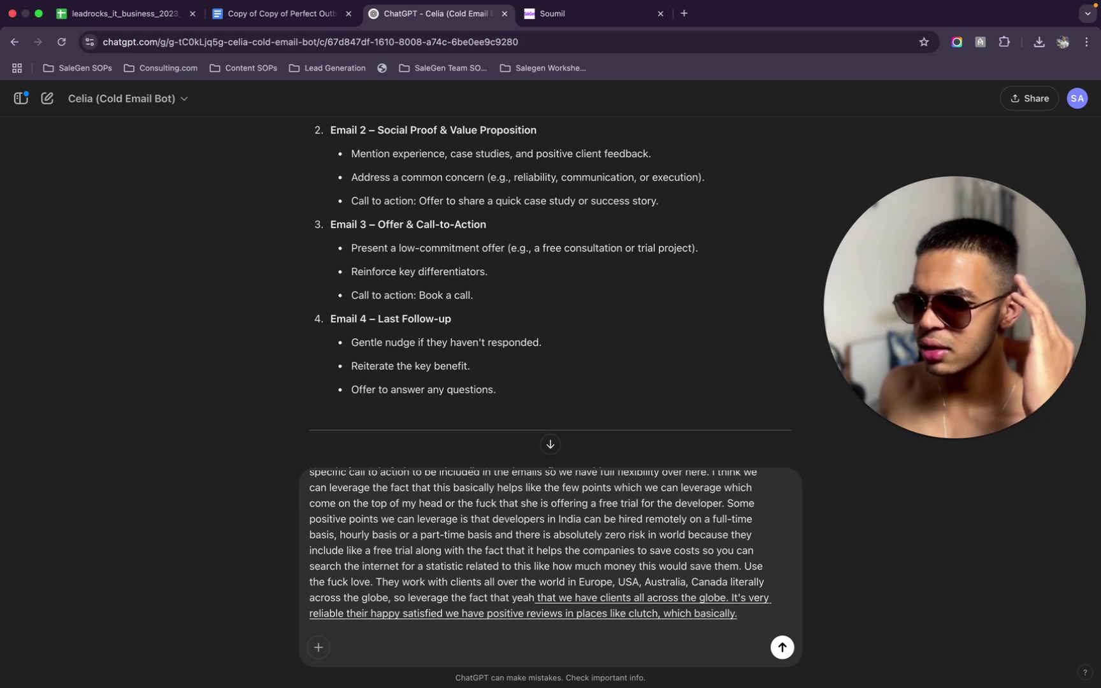
key("BackSpace")
type(" service is reliable.")
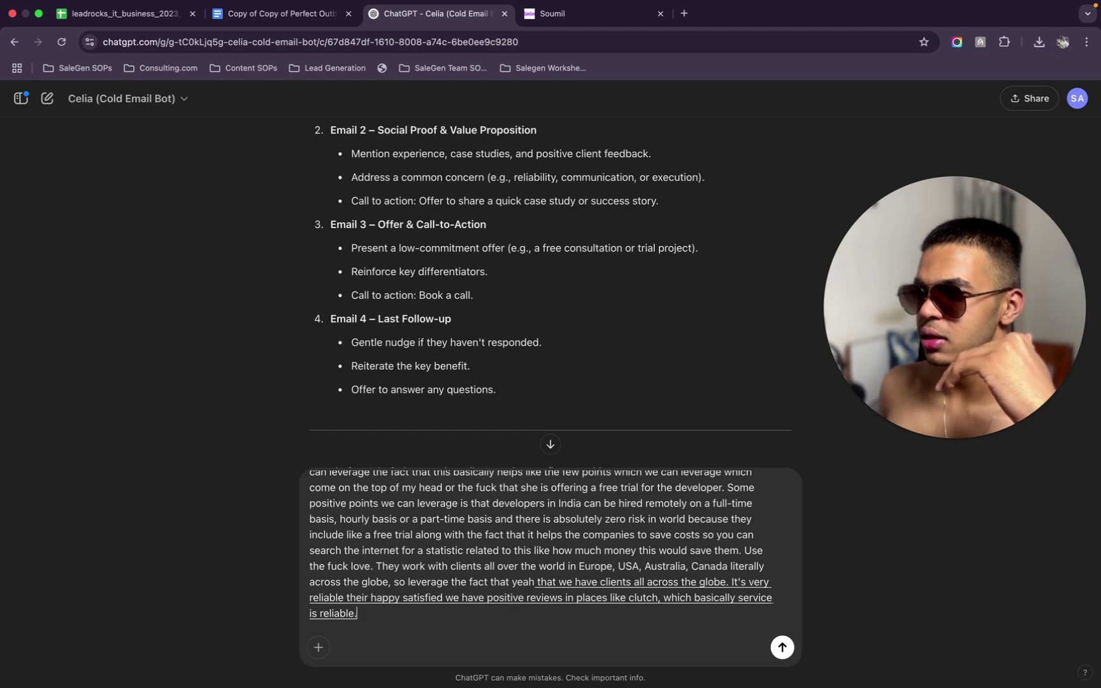
type(", helps the person who is reading the email as well to save")
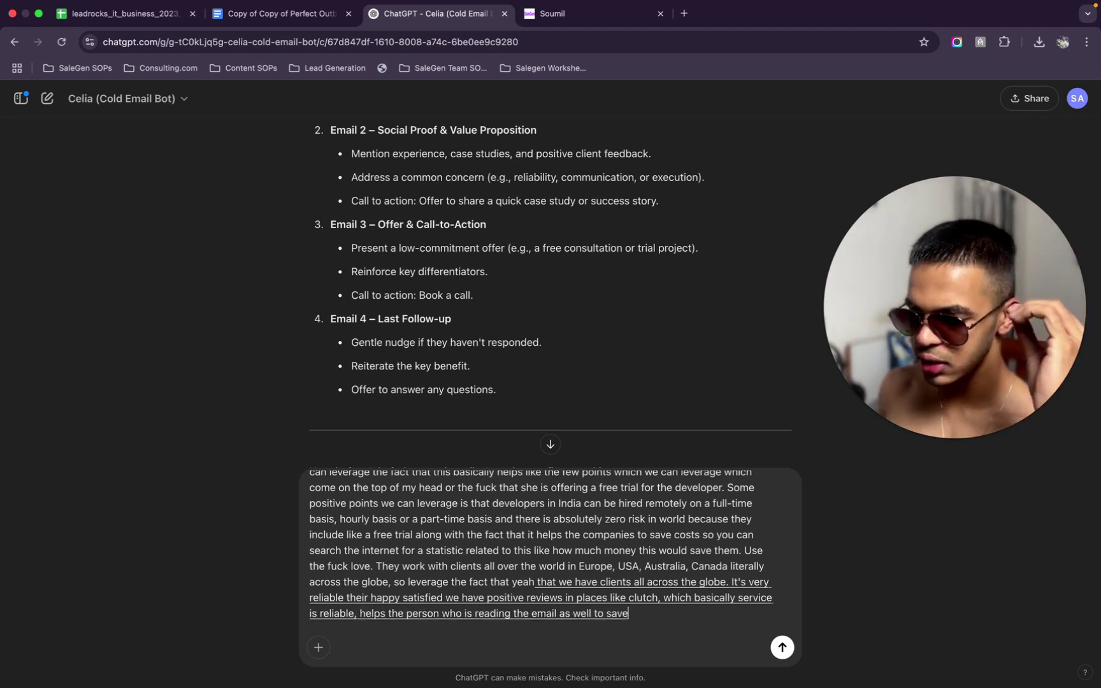
type(" costs and everything by")
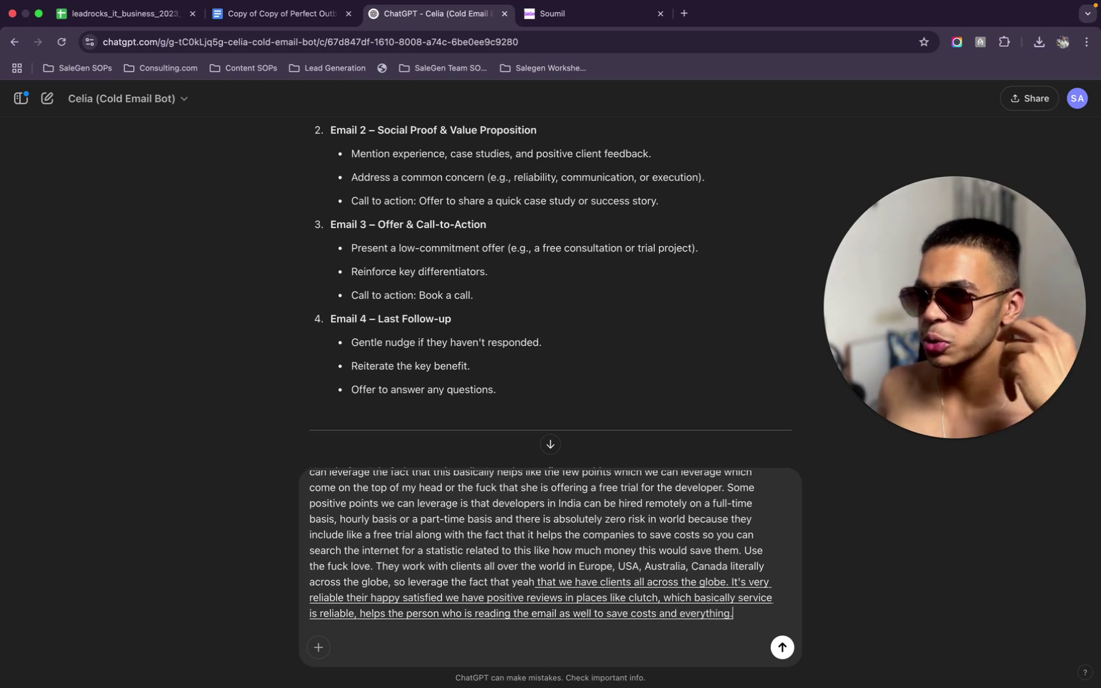
type(" outsourcing development and")
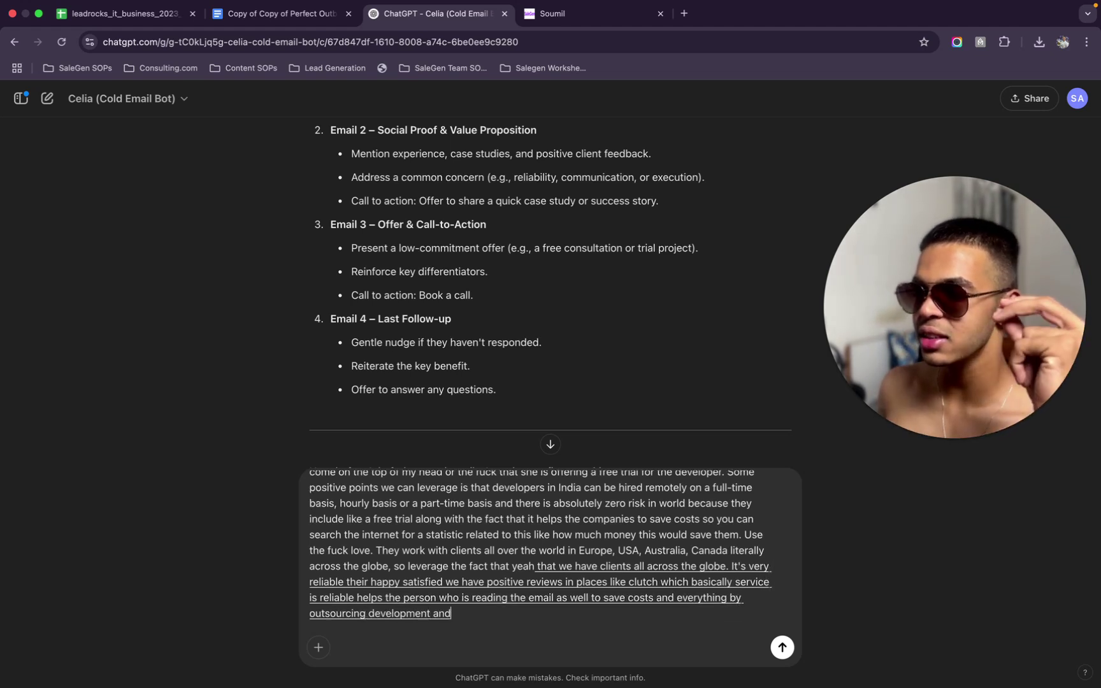
type(" an asses. it's a zero risk.")
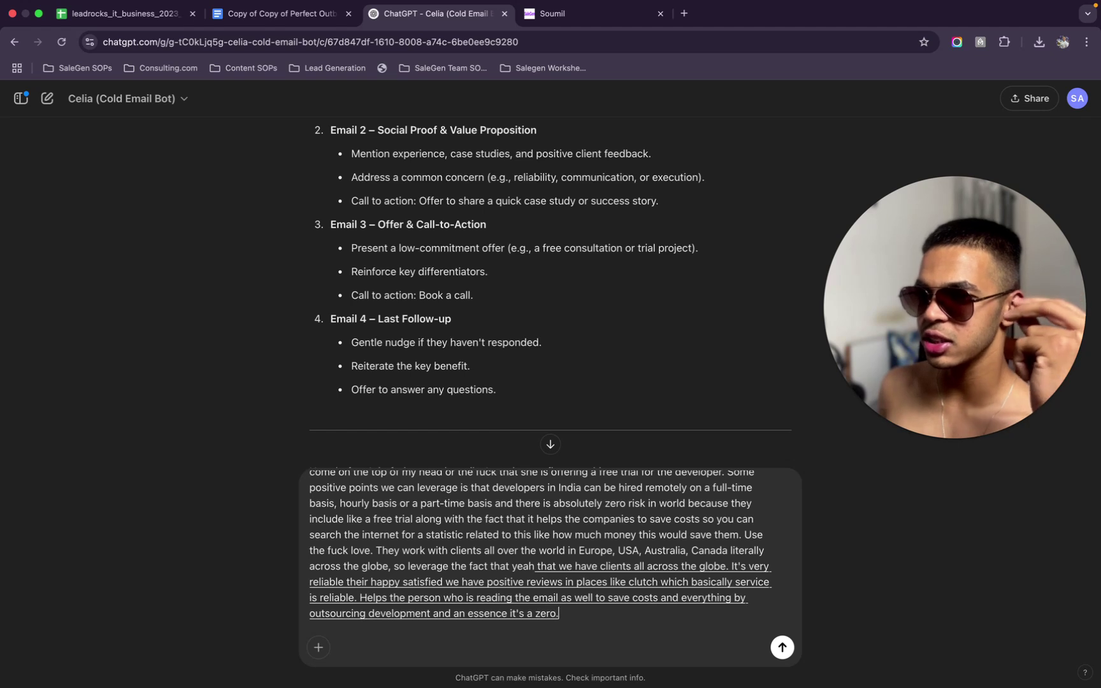
type(" decision because they get")
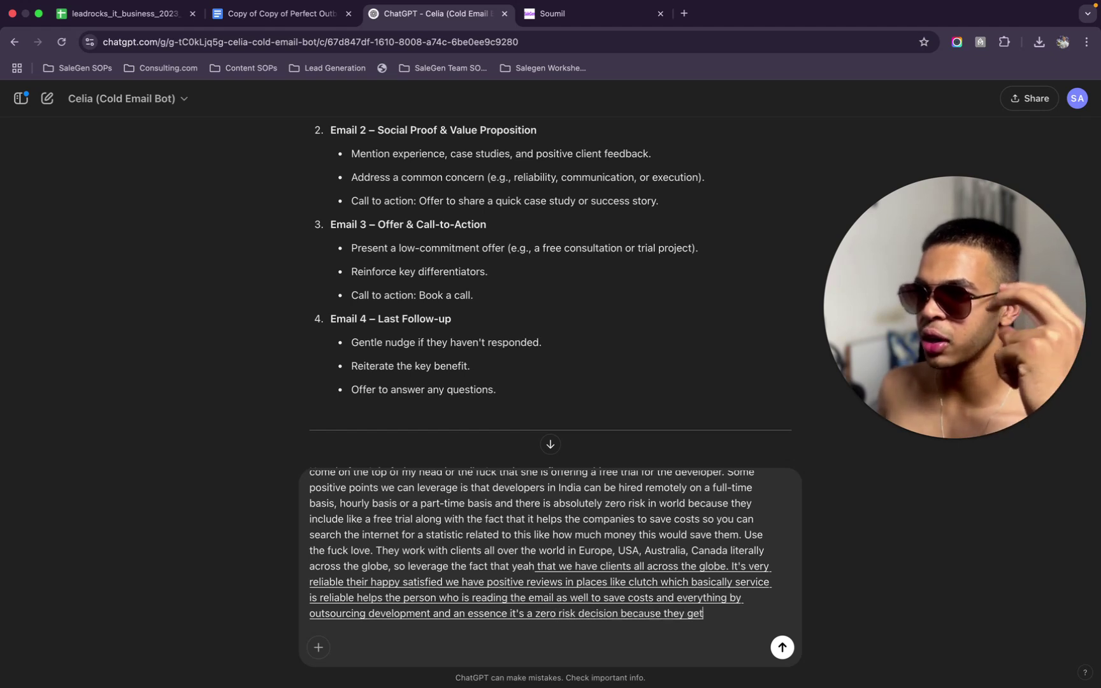
type(" to try out the developer and their")
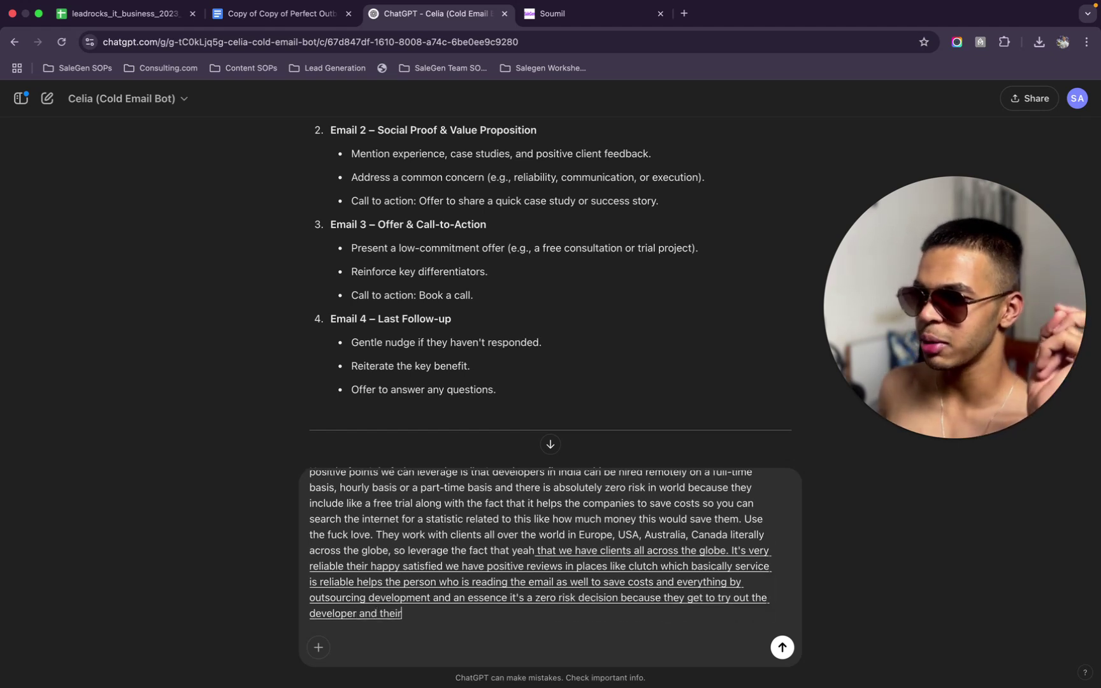
type(" full flexibility. they aren't tied down to")
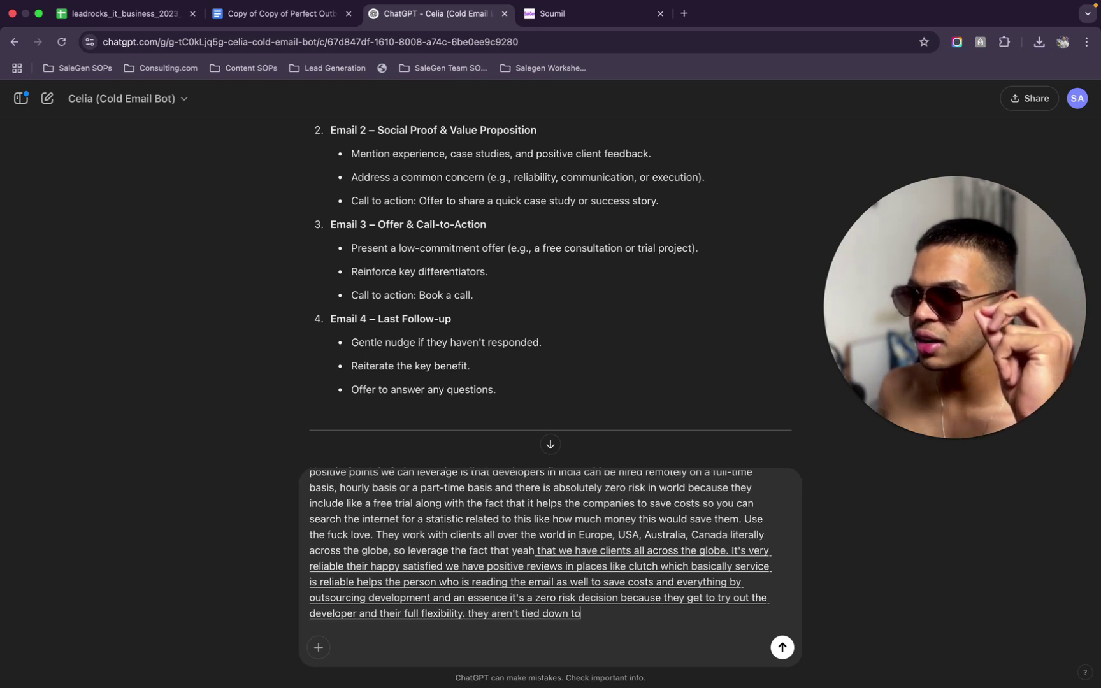
type(" a contract that they have to pay them a full-time salary, even if.")
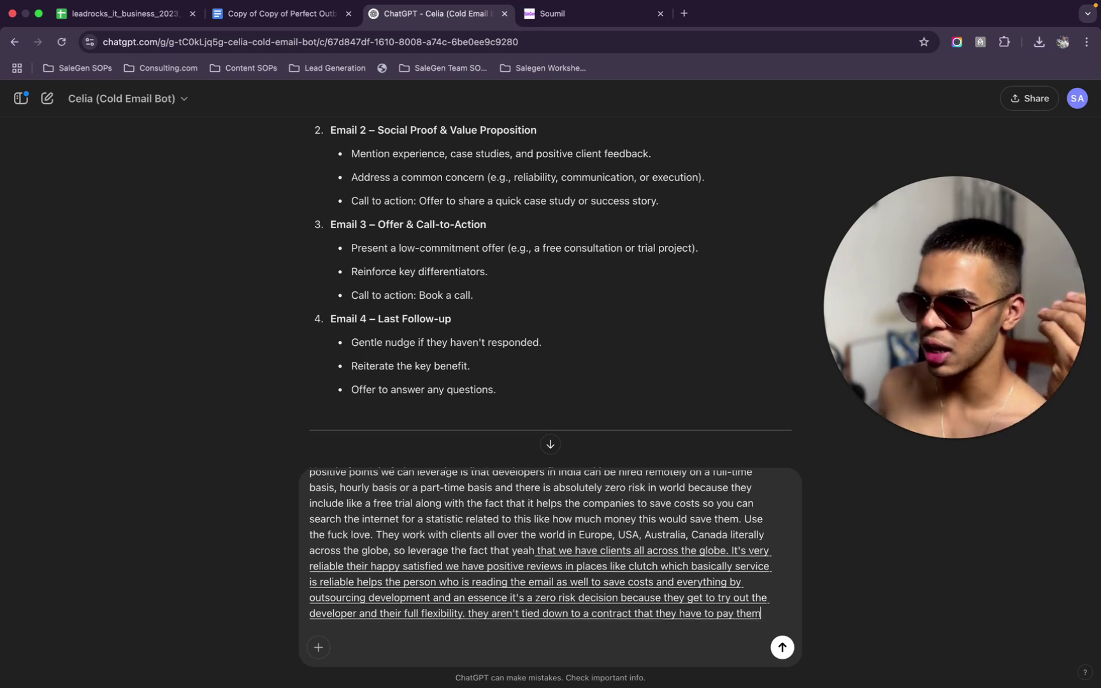
Wrap up the leverage points and ask for a simple yes-or-no call-to-action
key("BackSpace")
type("they don't")
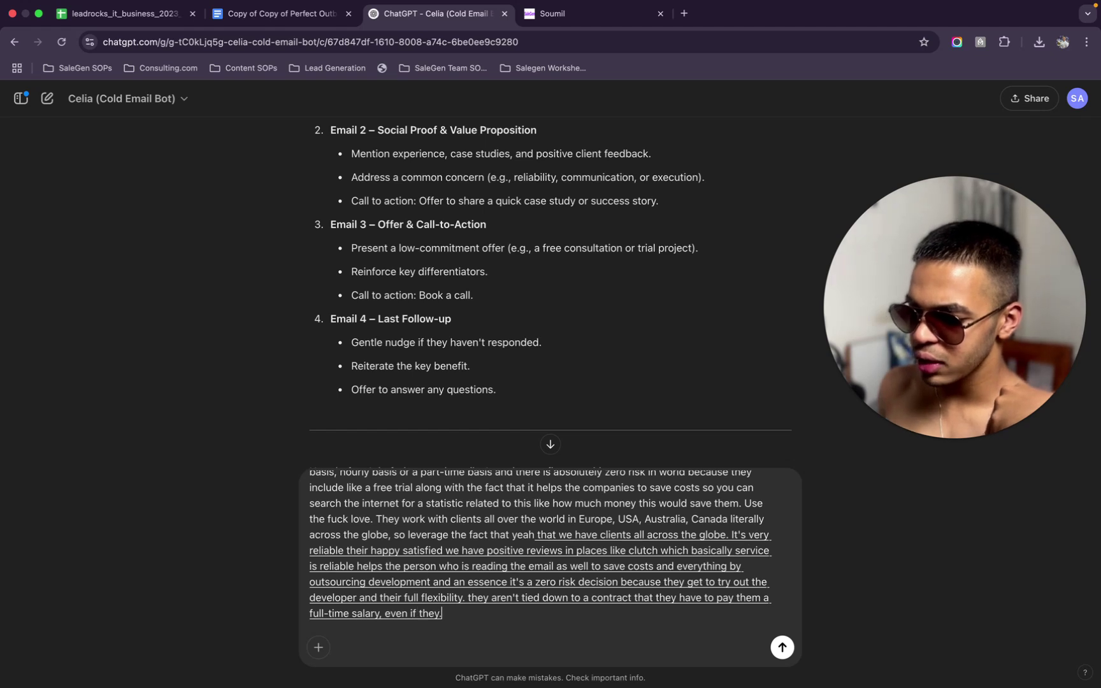
type(" require it, so those are some points which")
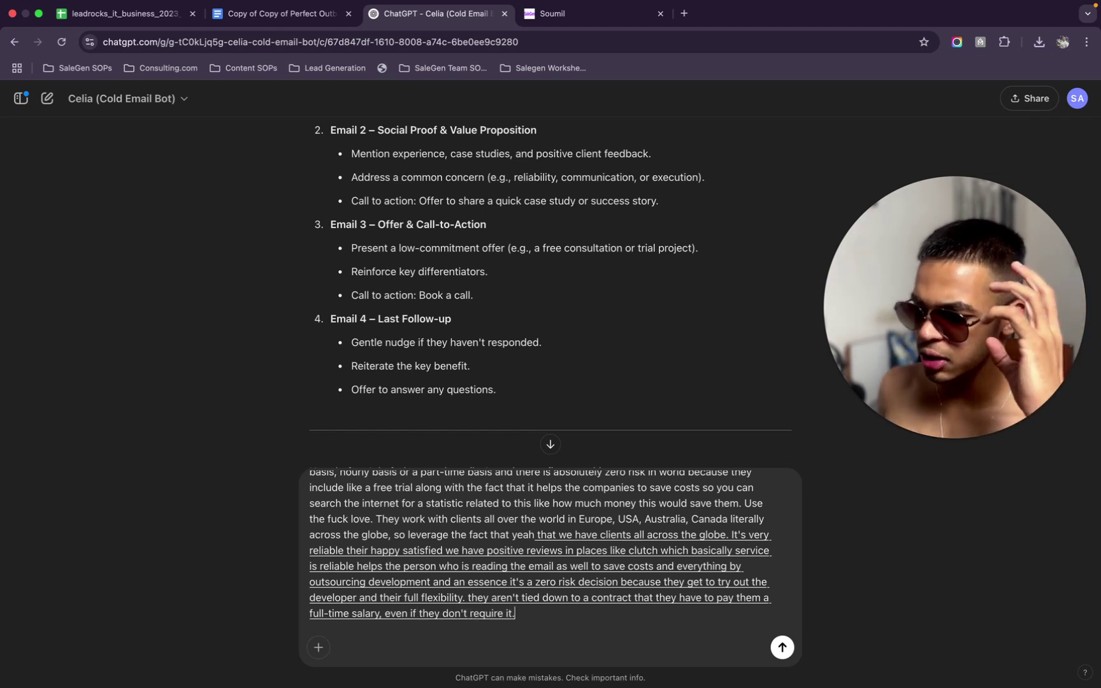
type(" we can leverage win.")
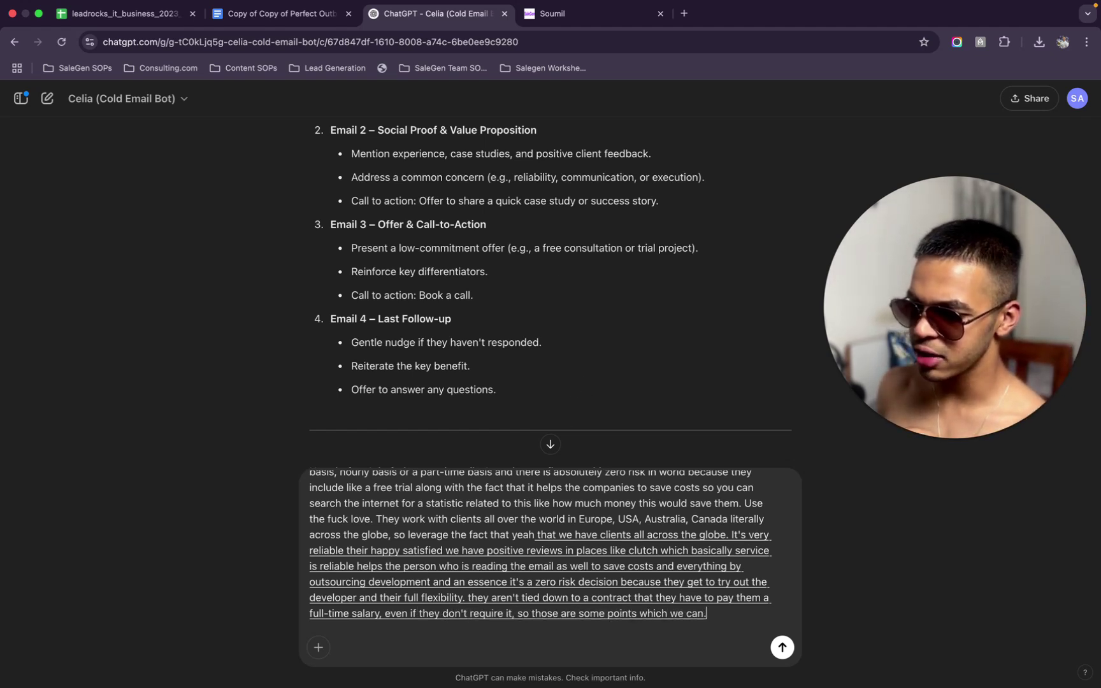
scroll(566, 429, "down", 3)
key("BackSpace")
key("BackSpace")
key("BackSpace")
key("BackSpace")
type("when it comes to my")
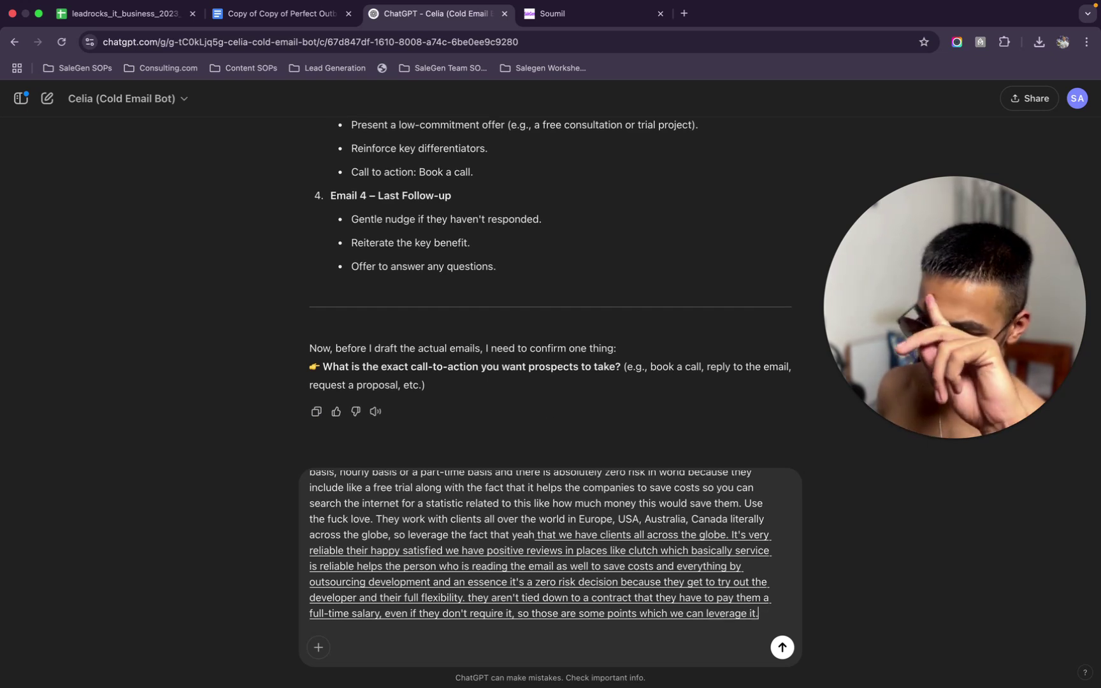
type(" head.")
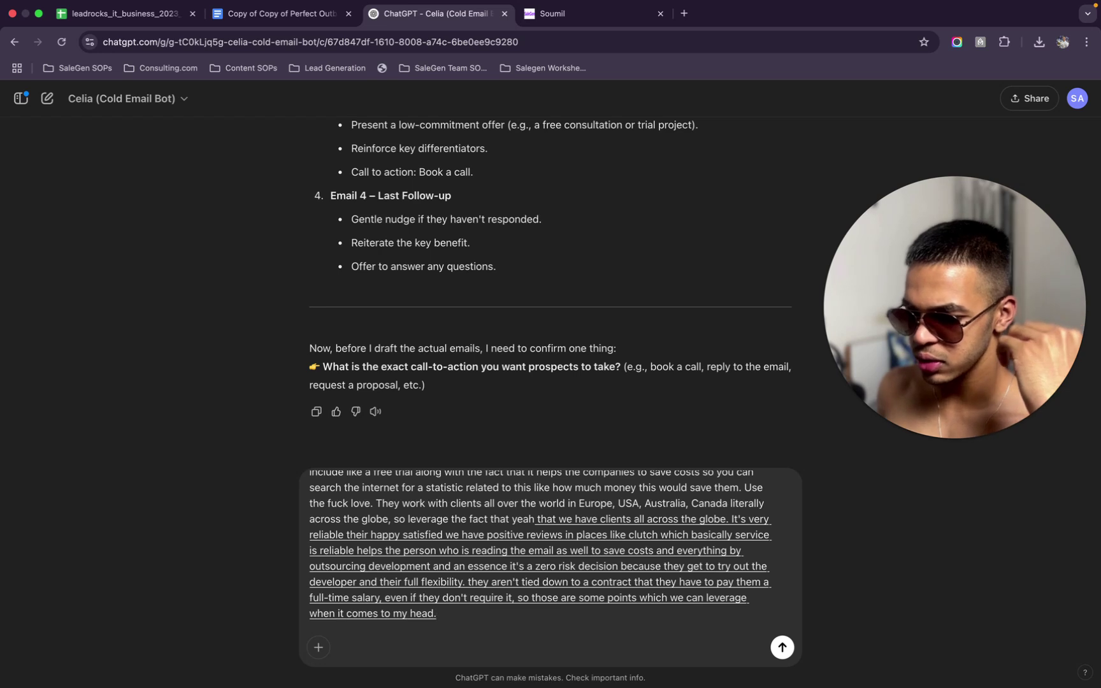
key("BackSpace")
type("I points of leverage which we can use basically")
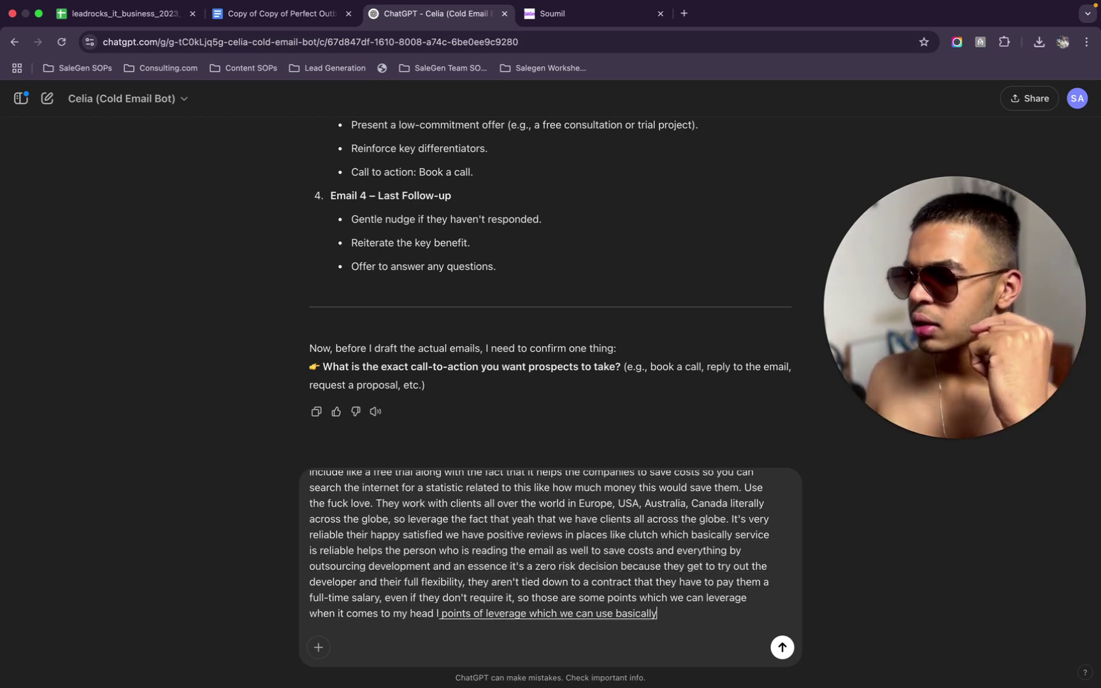
type(", apart from that")
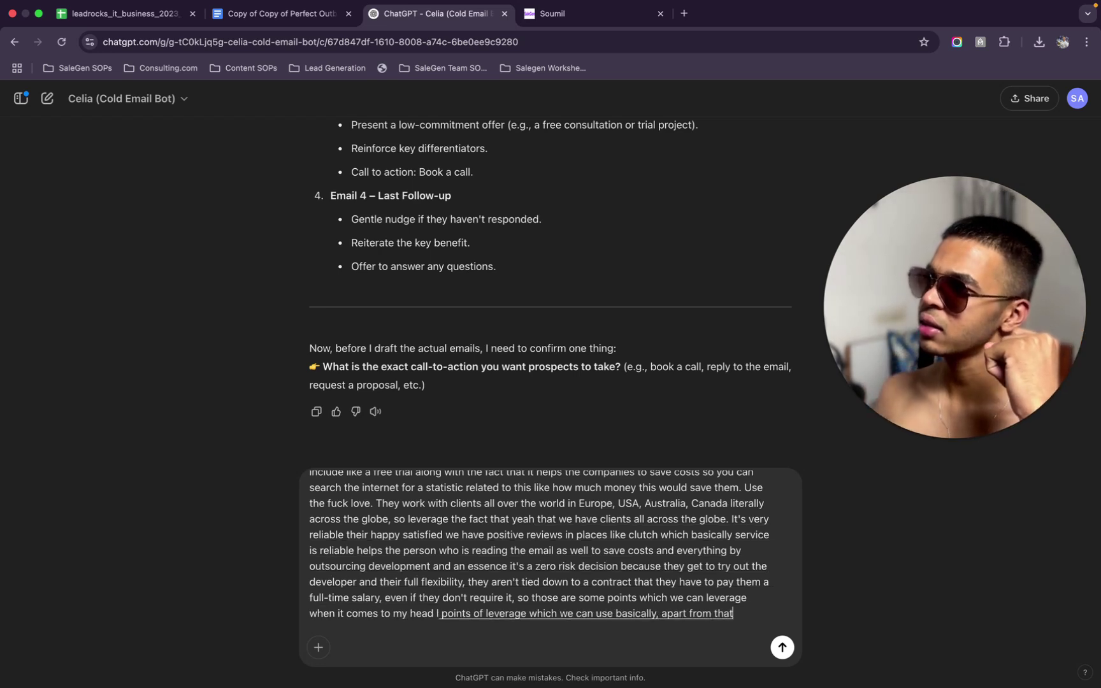
type(", I think")
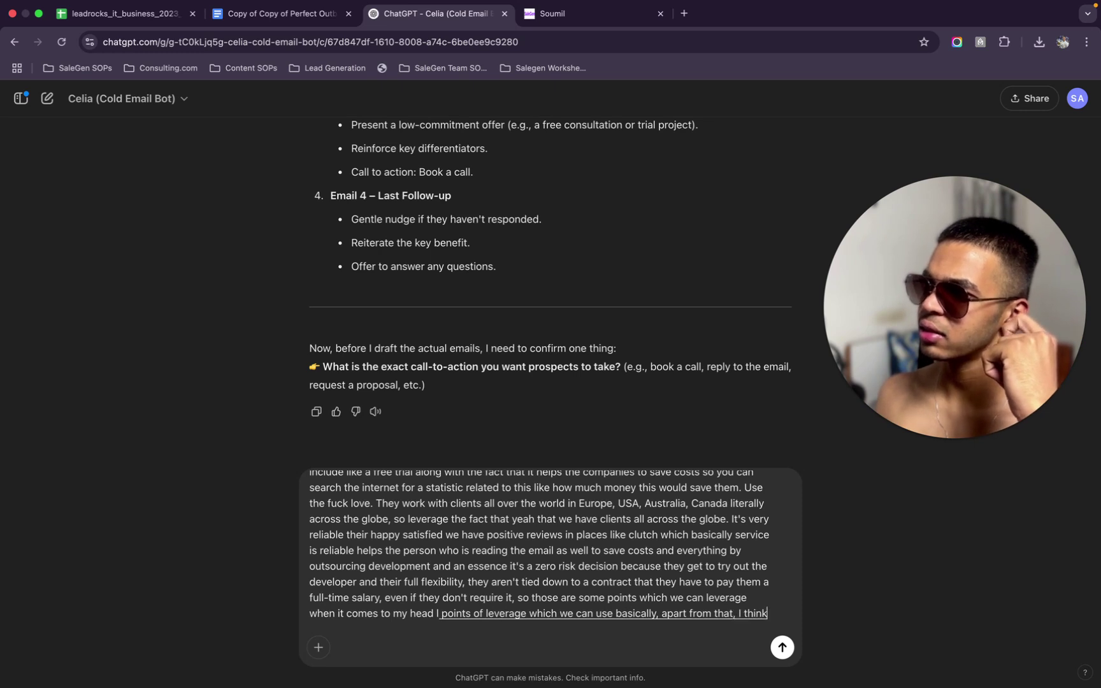
type(" the action should be")
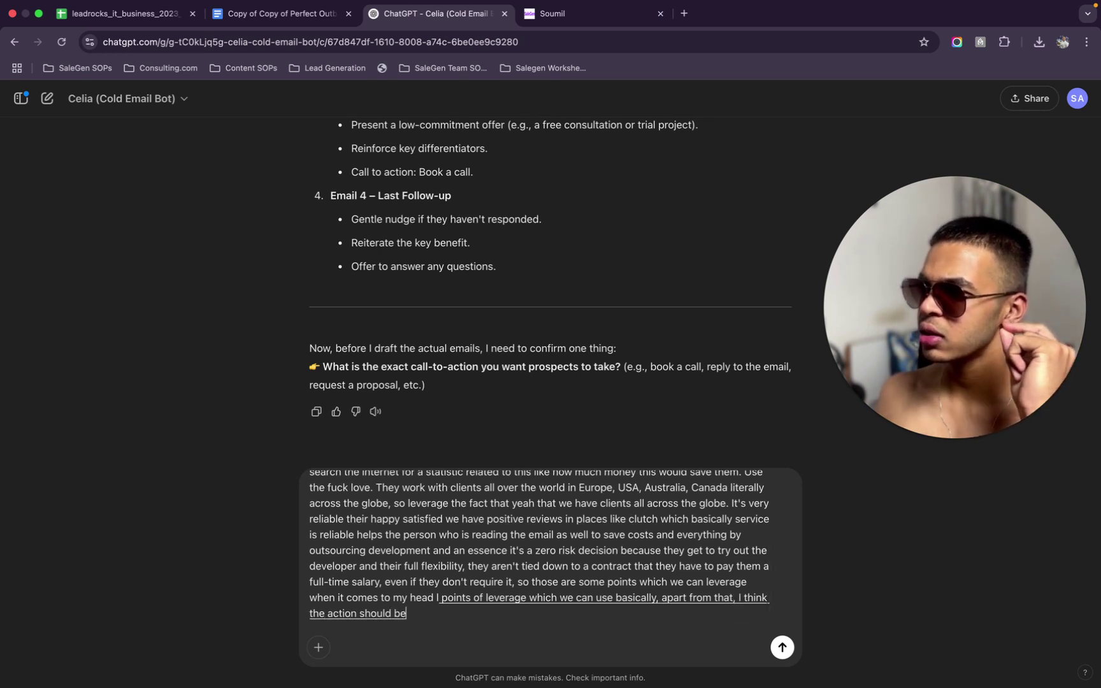
type(" so easy and simple")
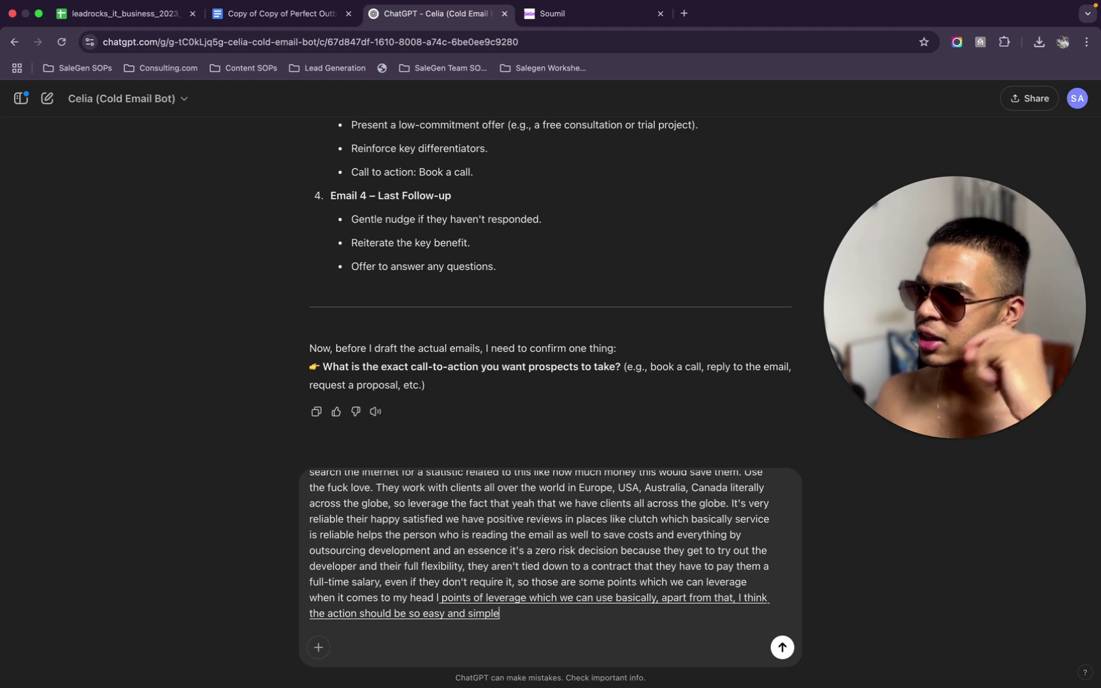
type(" that it should be a simple, yes, or no question")
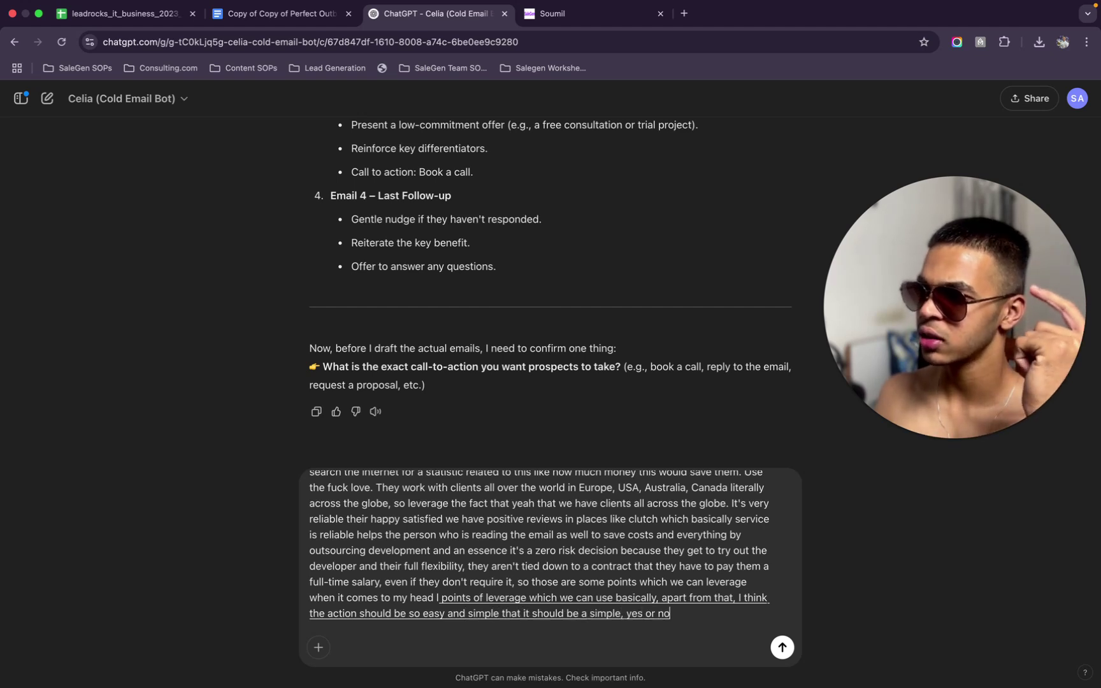
type(" without asking")
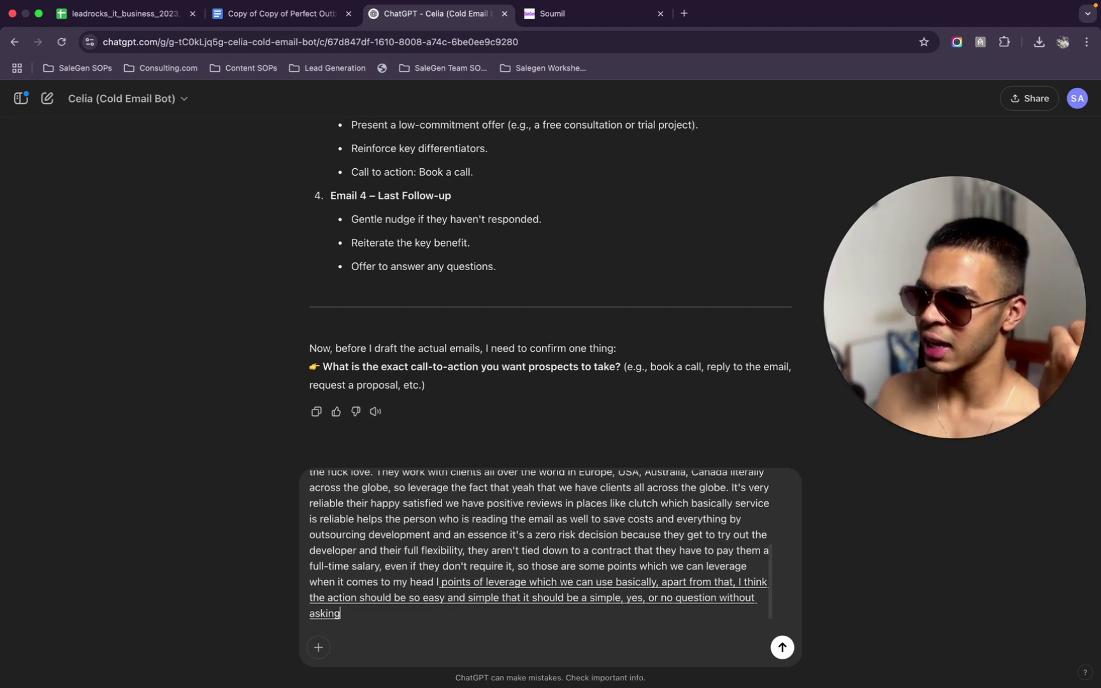
type(" discreetly explicit")
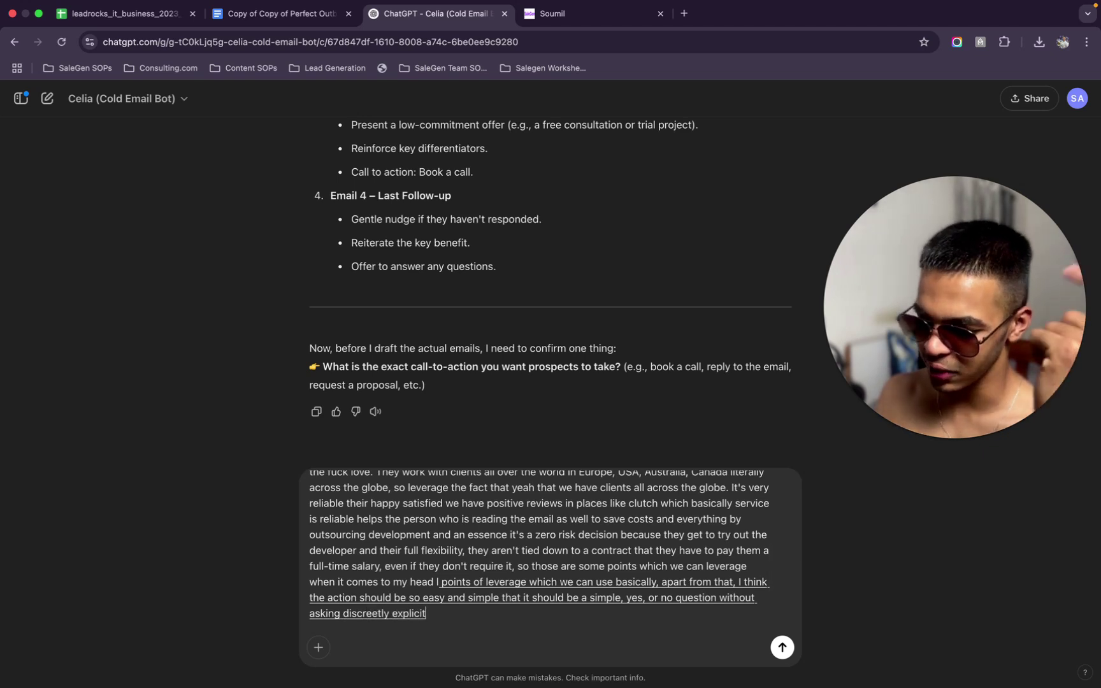
type("ly, sorry, not discreetly")
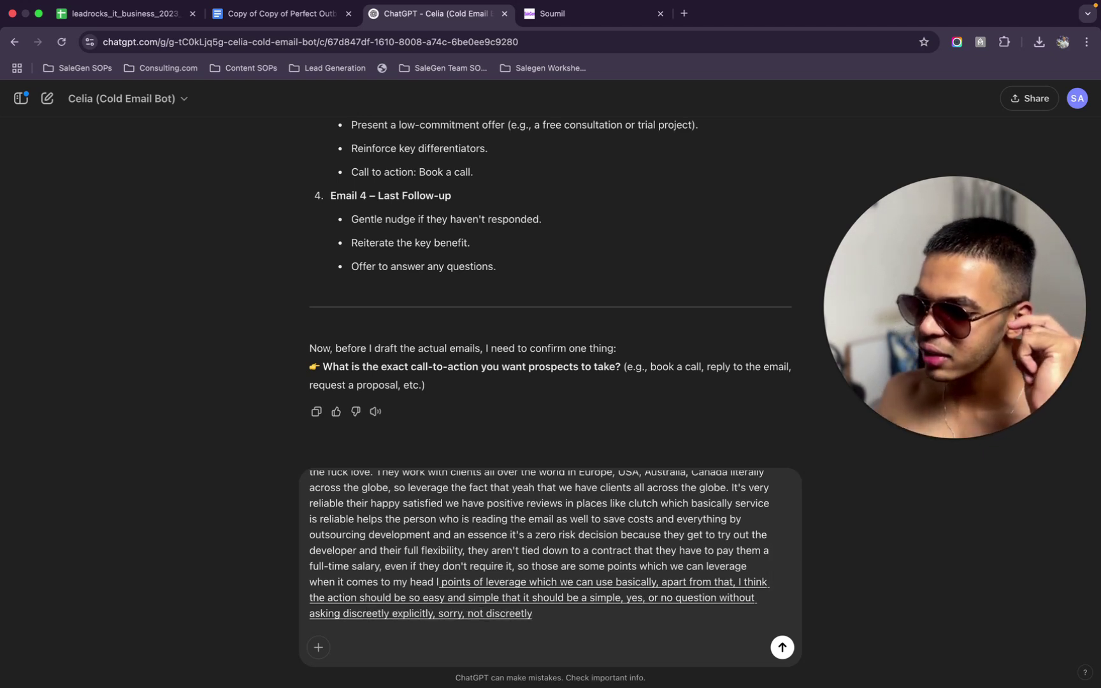
type(" it should be")
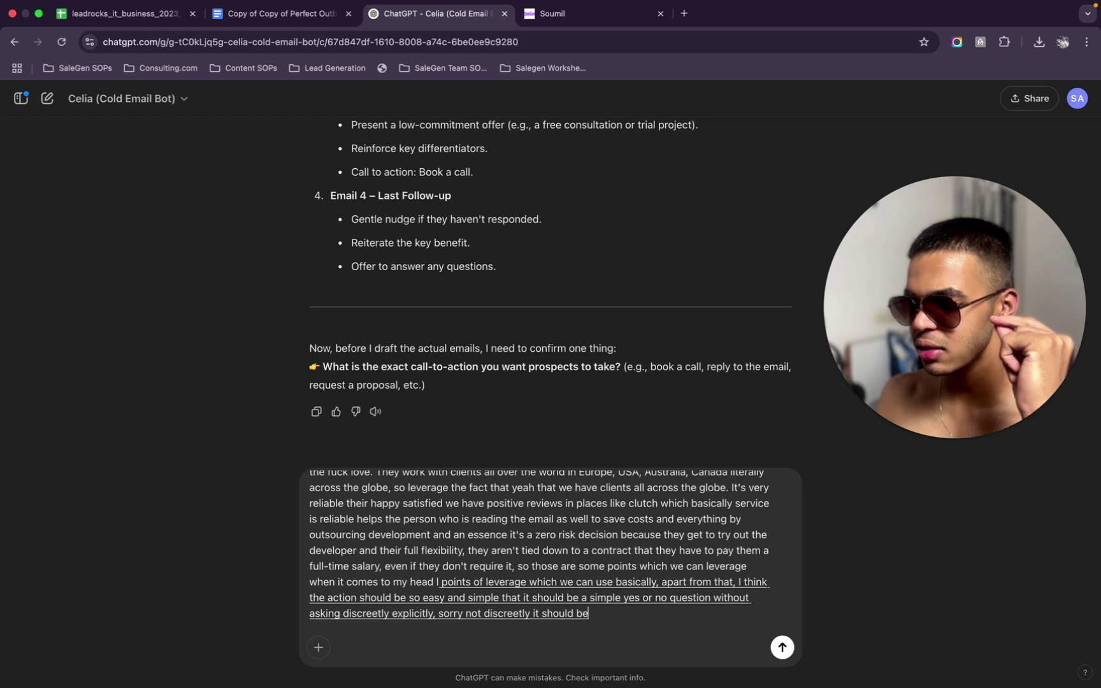
type(" a question with the boss")
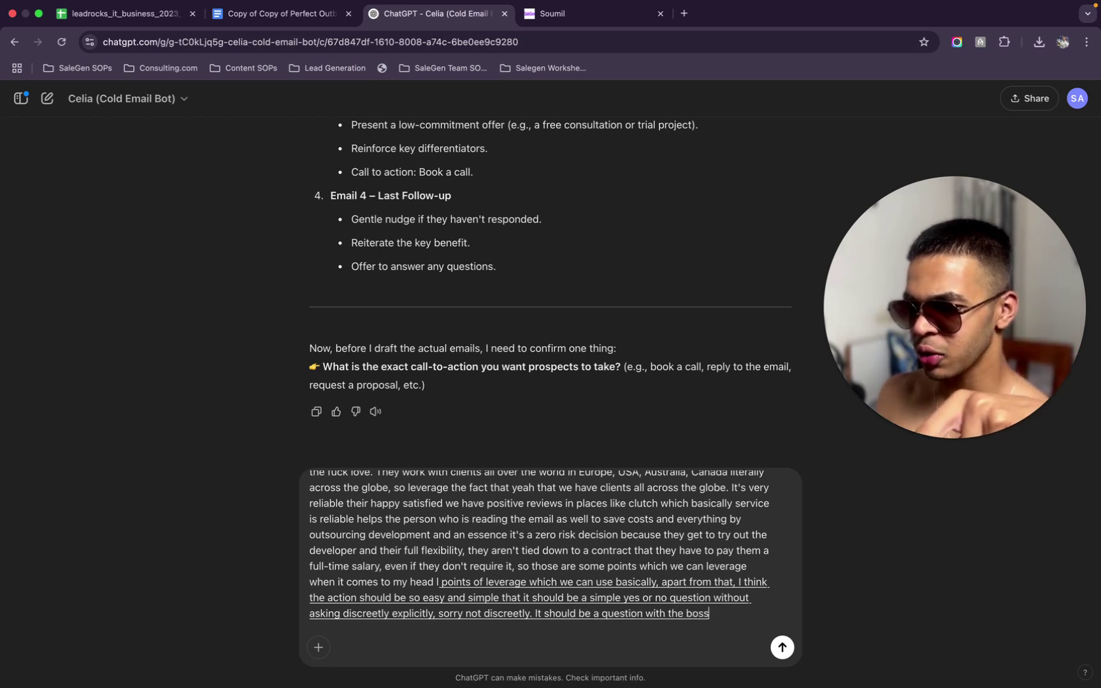
type(" and he's like. freak.")
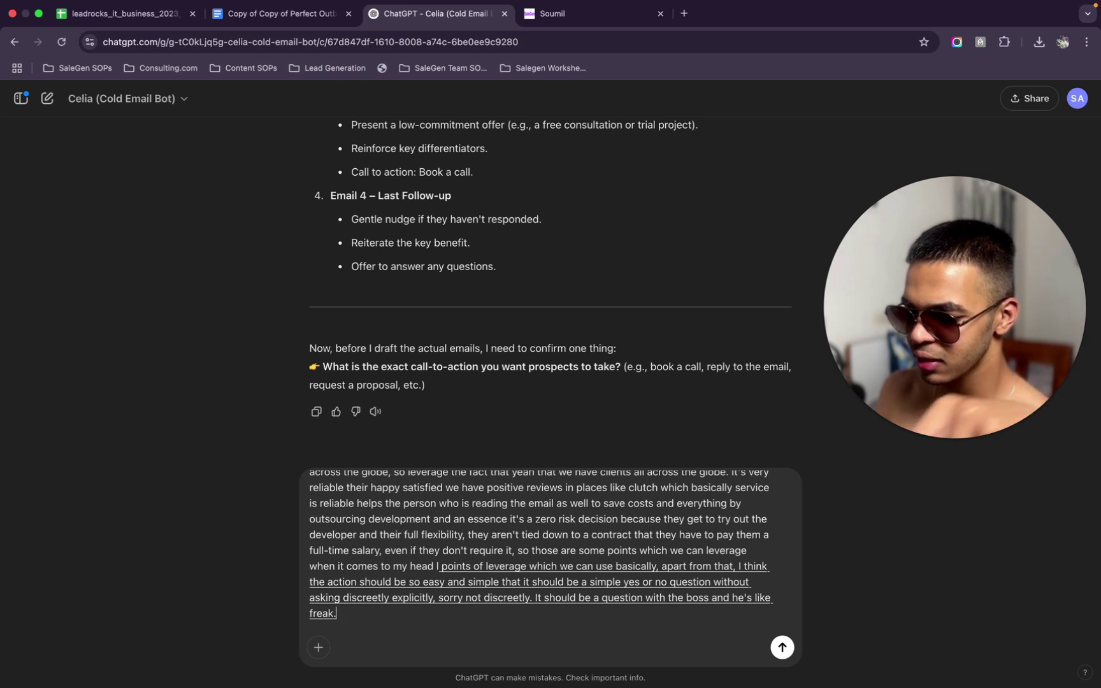
key("BackSpace")
type(" yes")
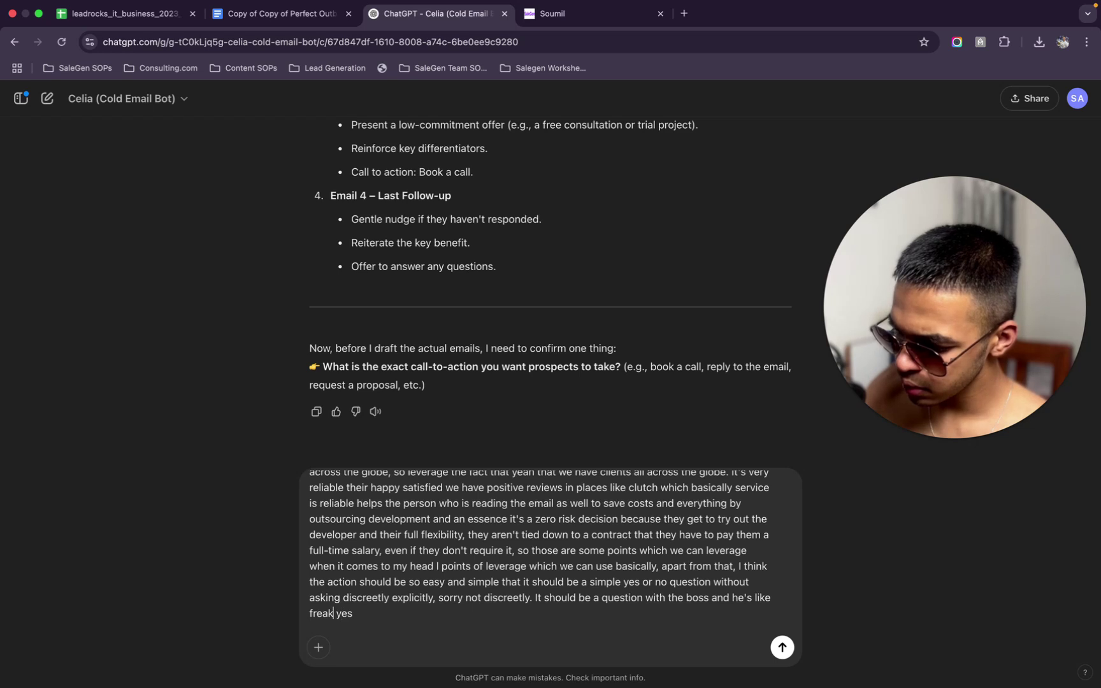
Fix the misheard word 'freak' in the draft reply
left_click(335, 613)
key("BackSpace")
key("BackSpace")
key("BackSpace")
type("ick")
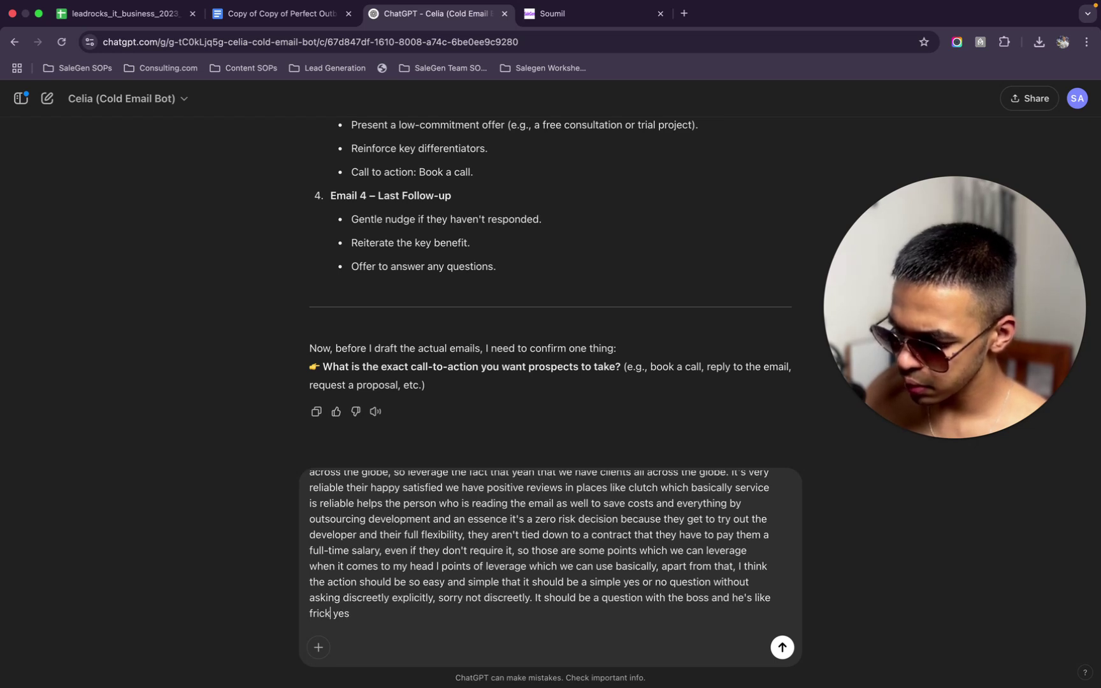
left_click(439, 611)
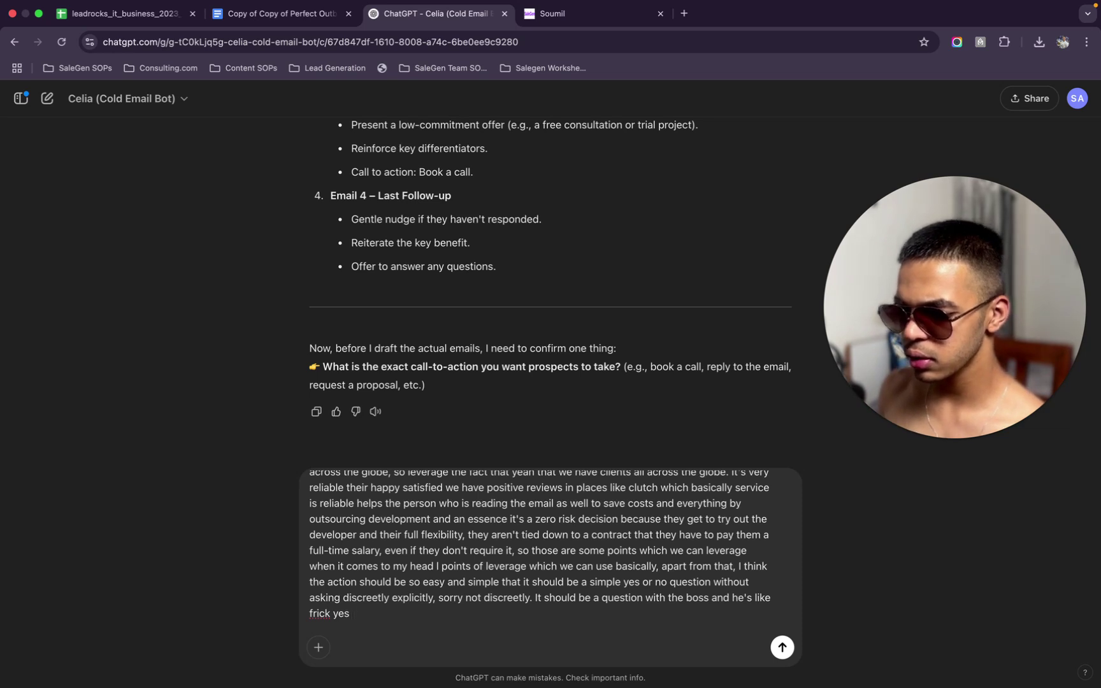
Request concise, very human emails written like talking to a best friend, and send the reply
type("that's the")
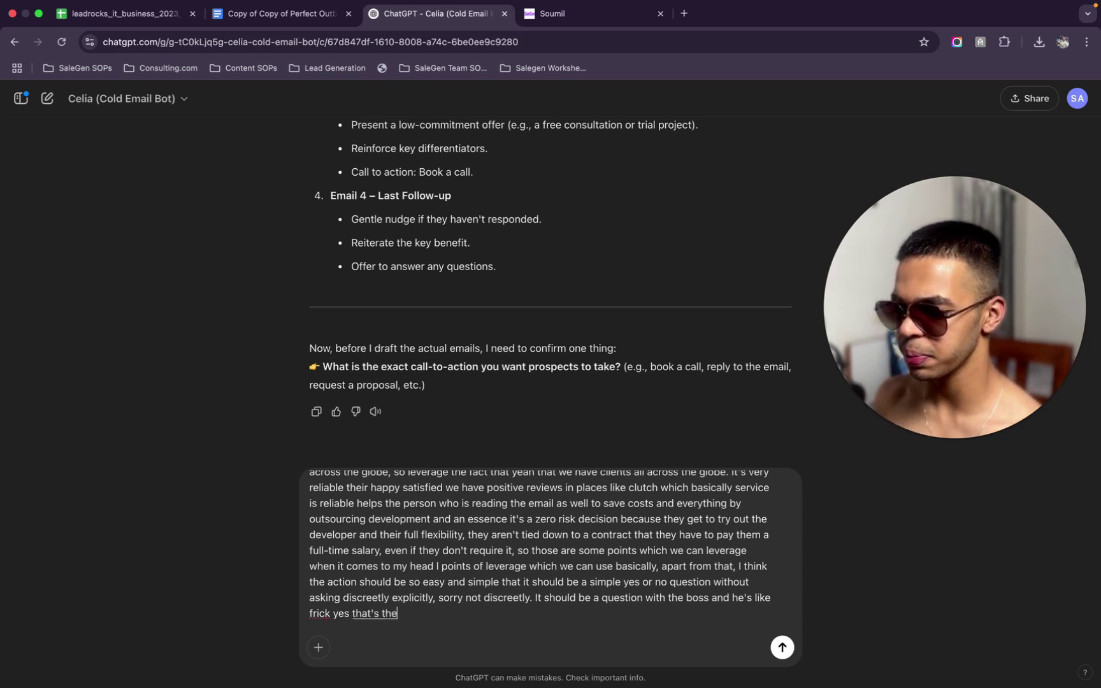
type(" direction. I am thinking of")
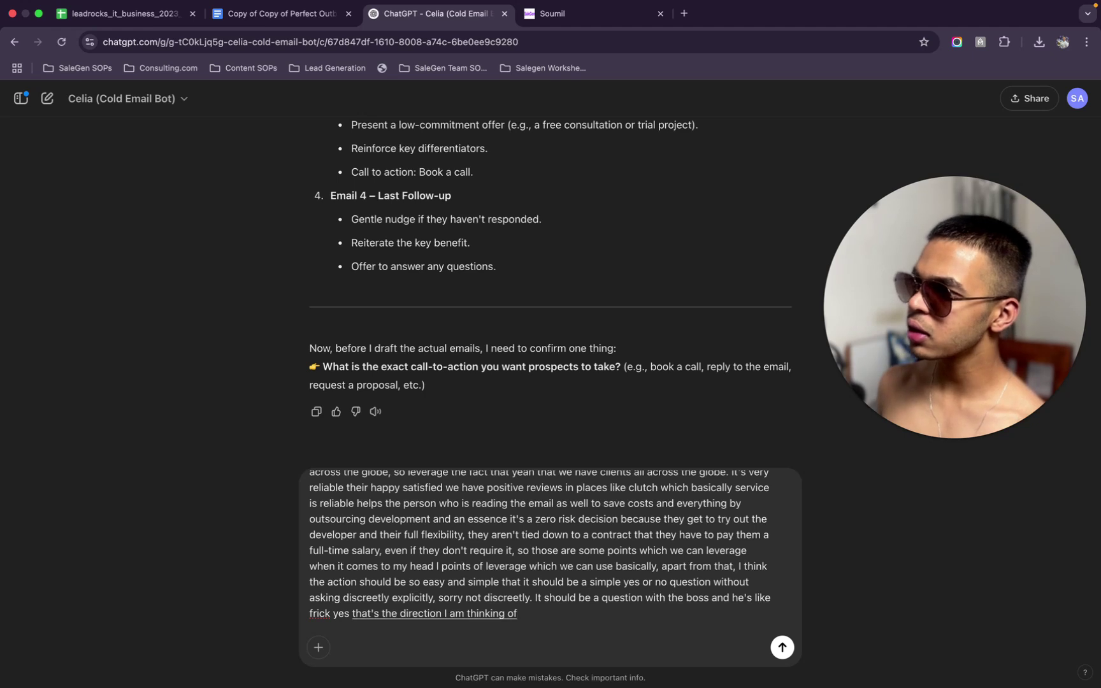
type(" coming to the.")
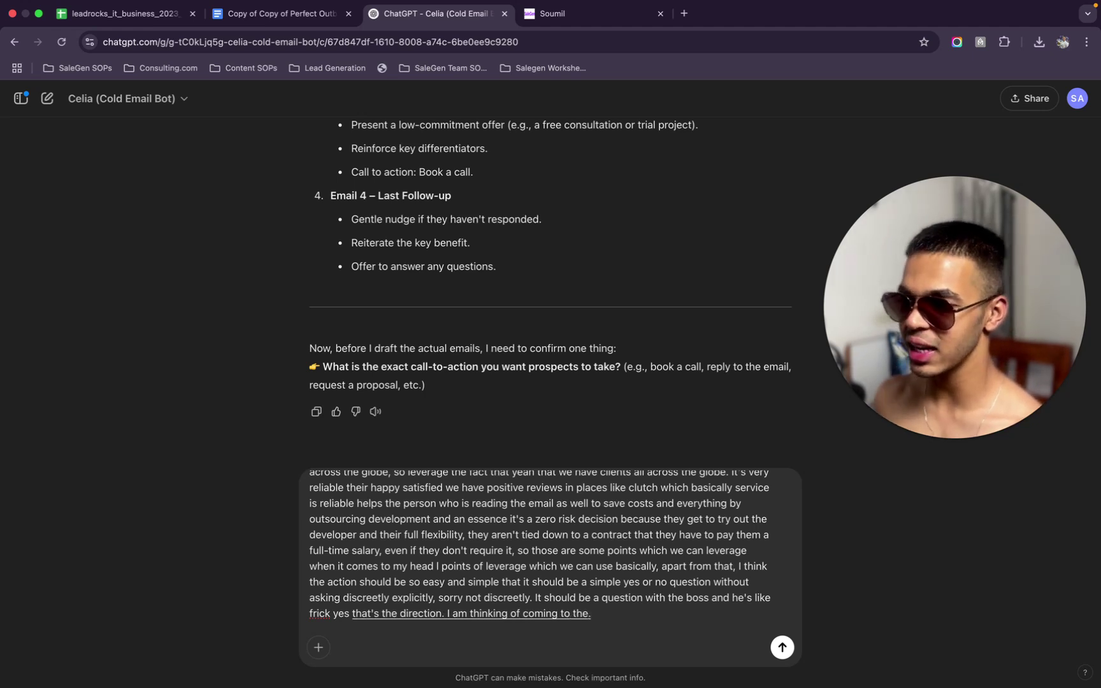
type(" main email body and everything")
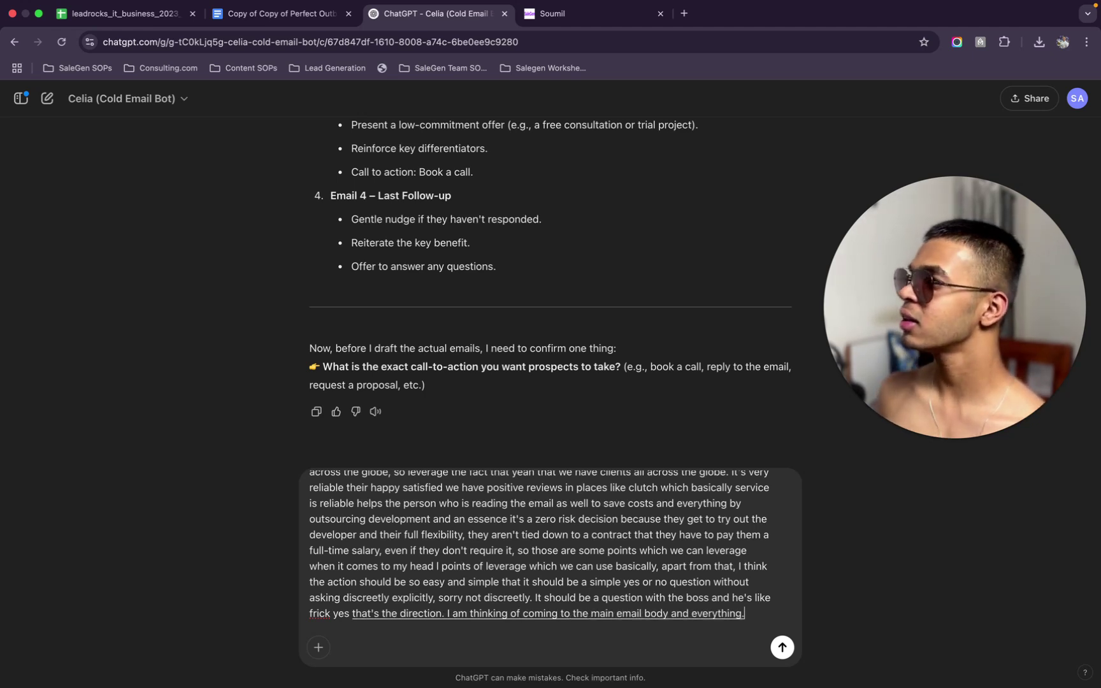
type(" you")
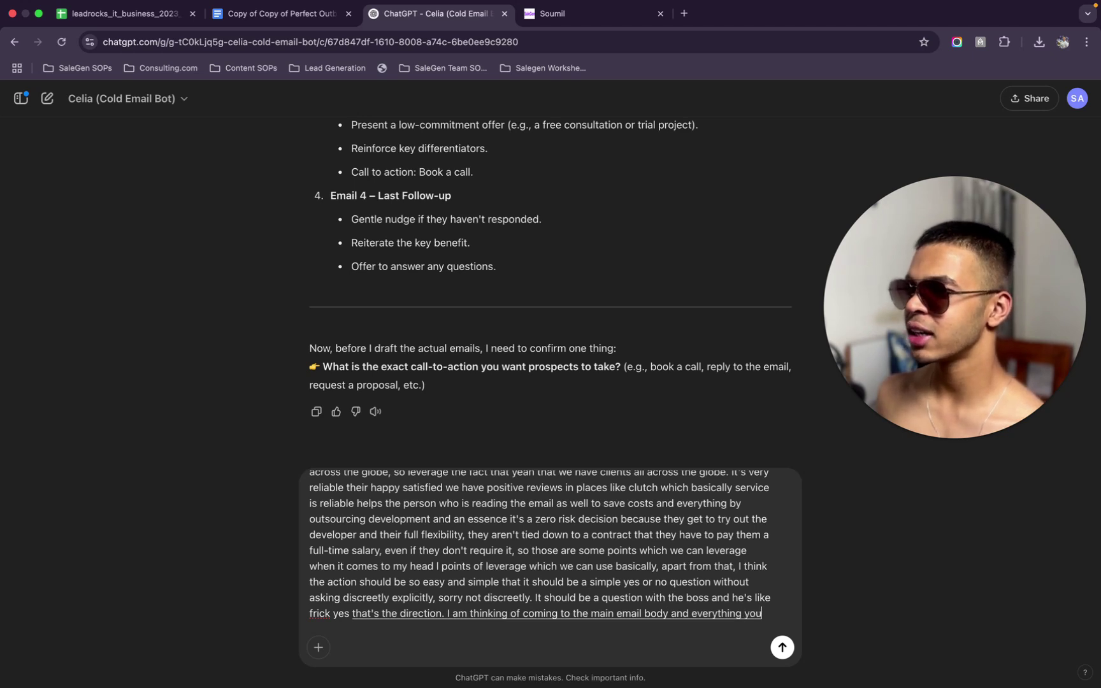
type(" need to realise that. these companies")
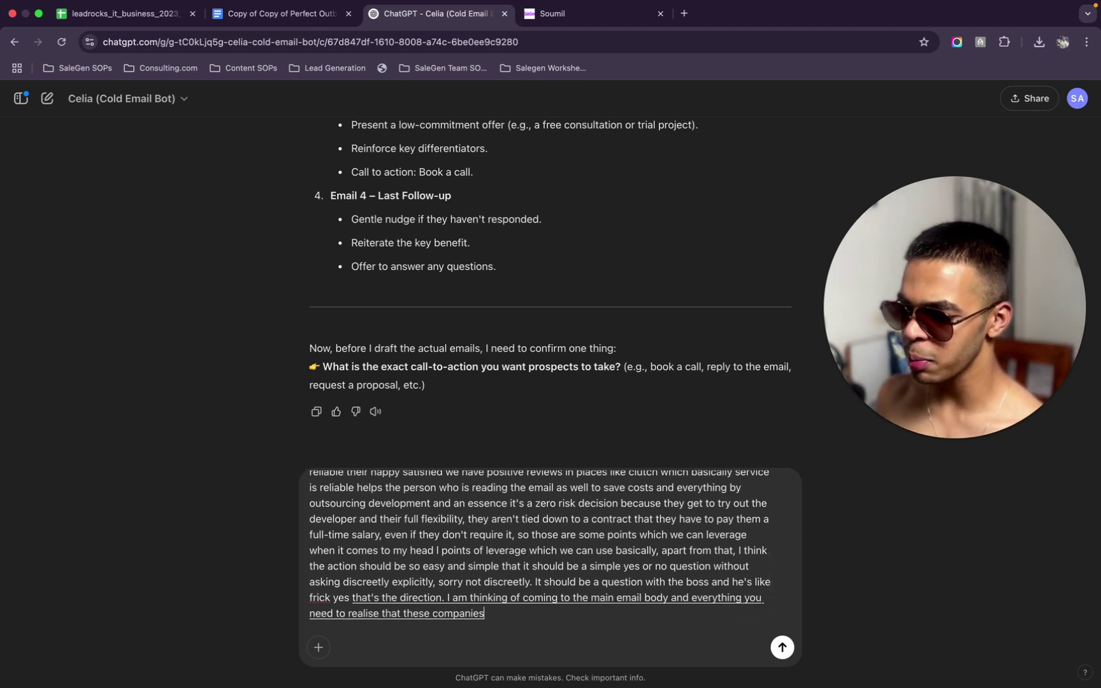
type(" probably get a lot of")
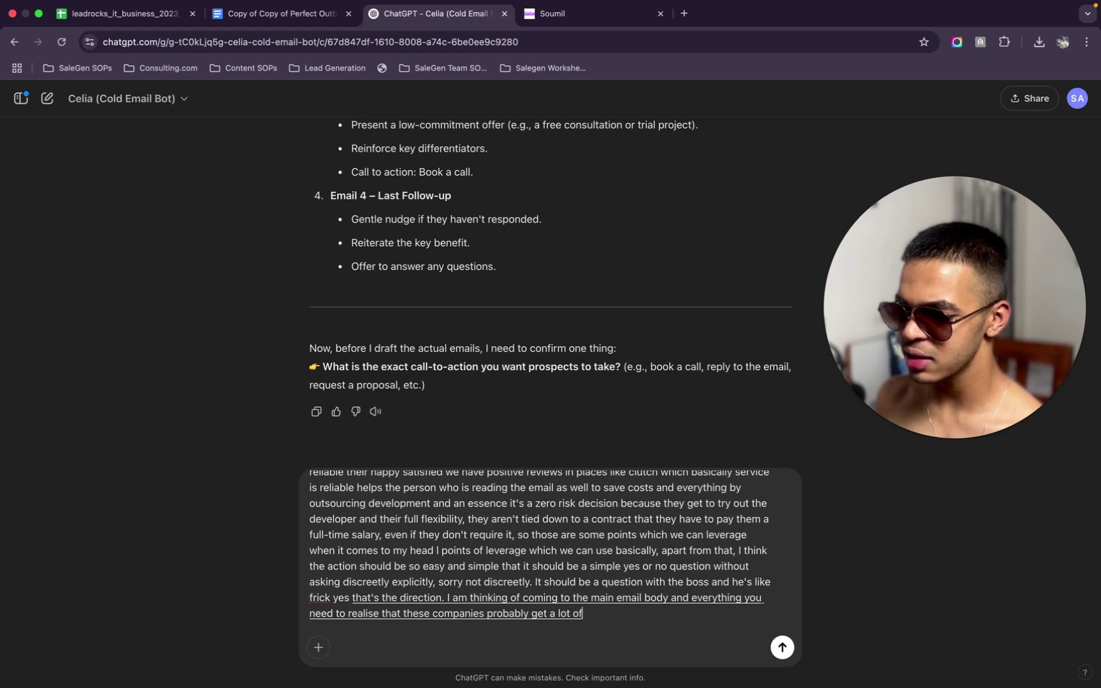
type(" email. and")
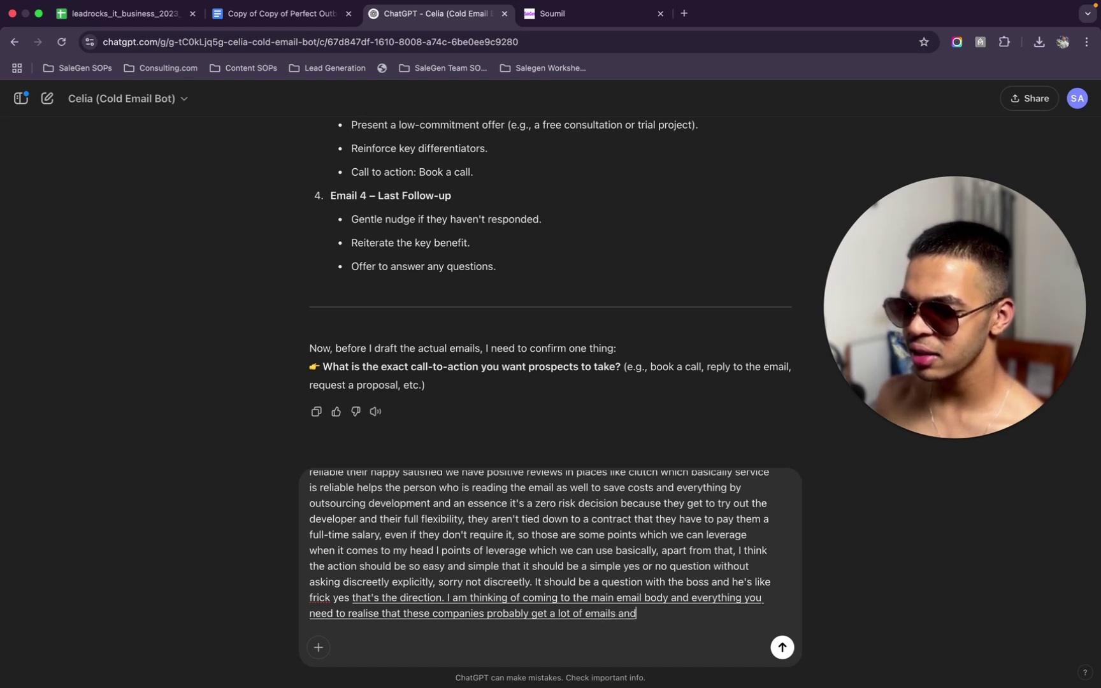
type(" everything they are busy people.")
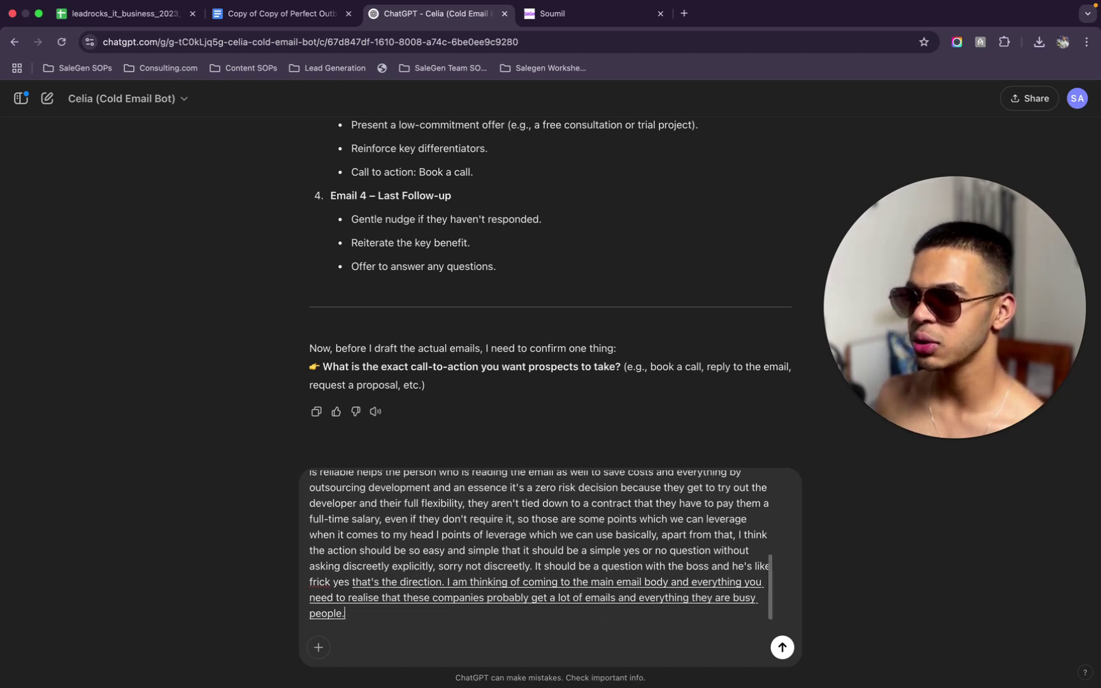
key("BackSpace")
type(" so we want to keep the email")
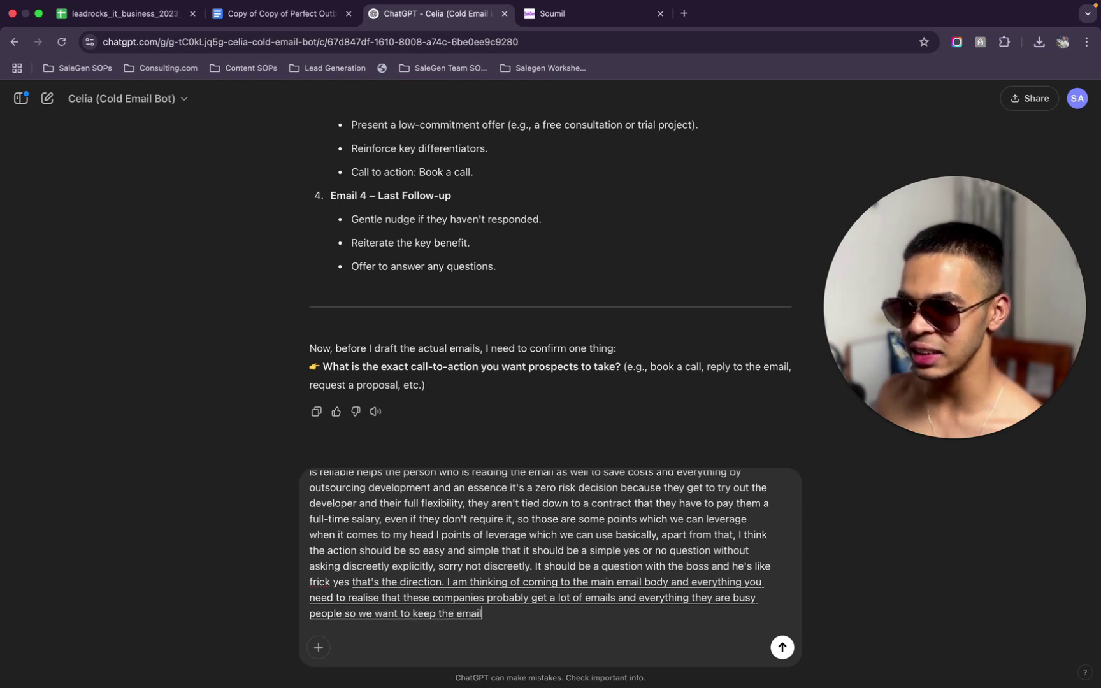
type("s as concise as possible.")
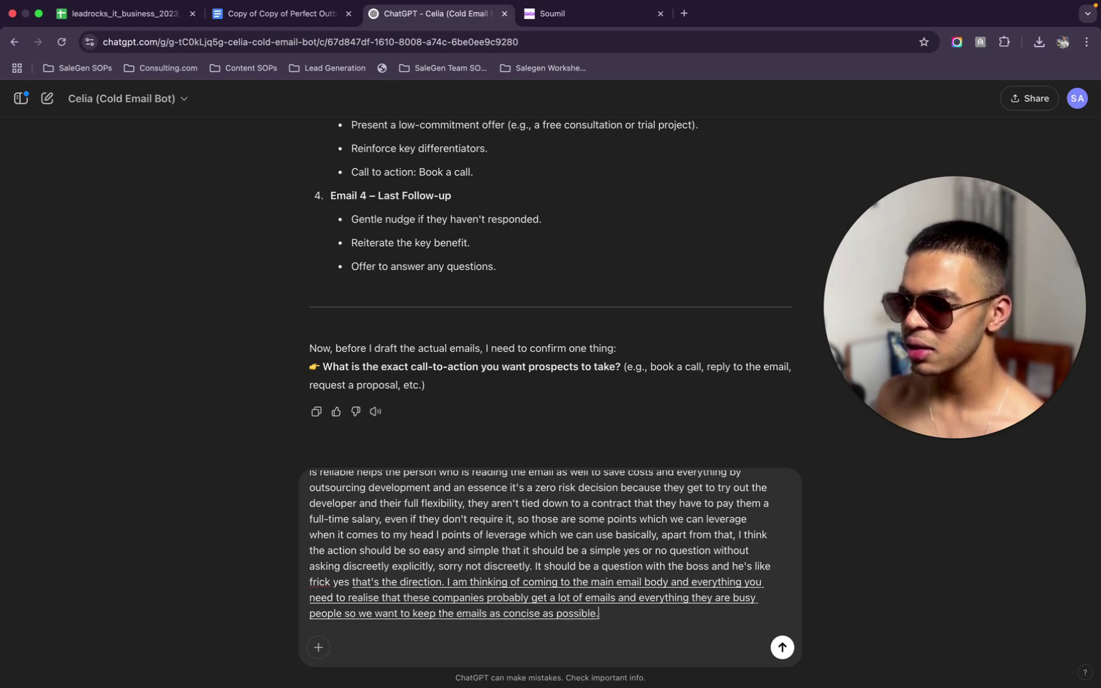
key("BackSpace")
type(" while optimisi")
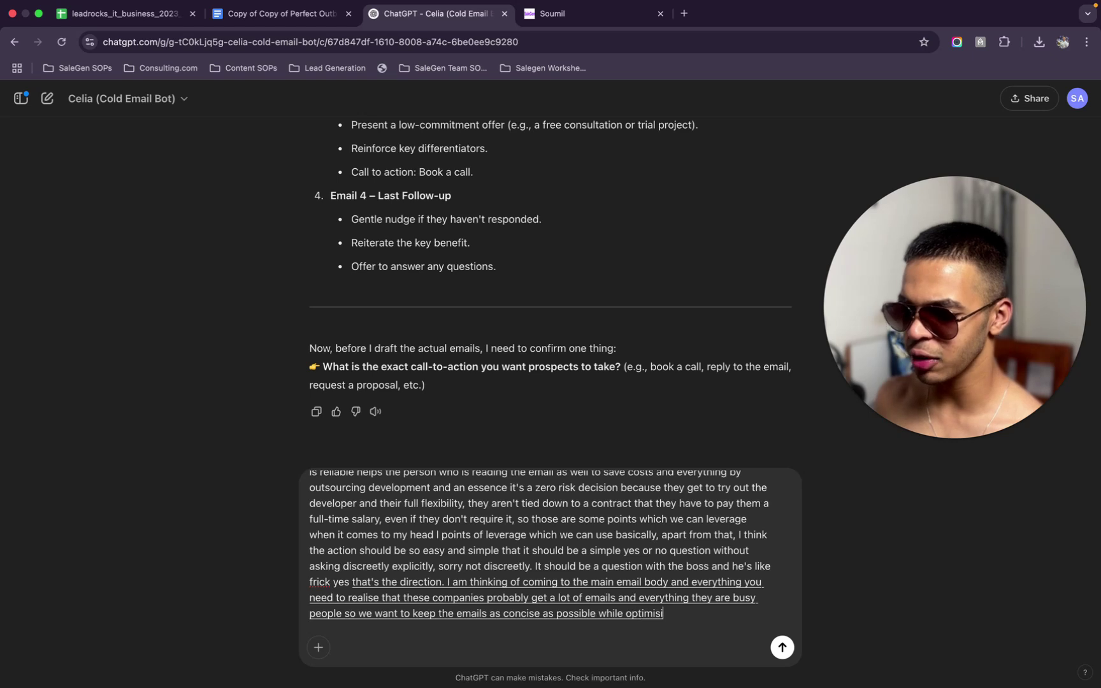
type("ng it for maximum deliverability")
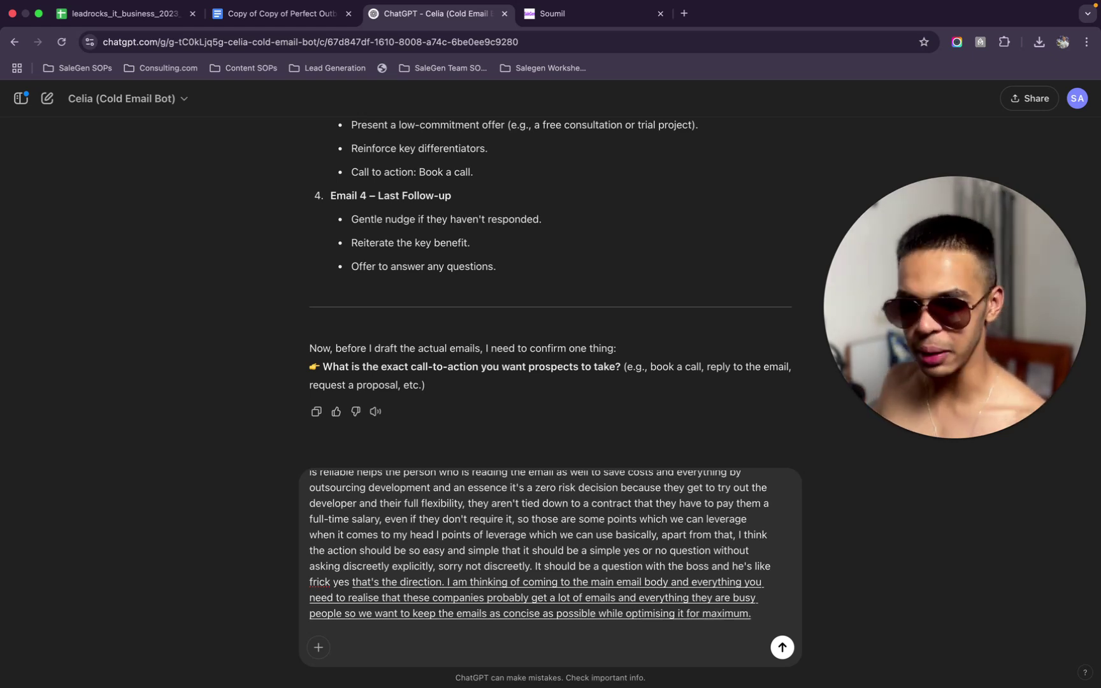
type(" and replies.")
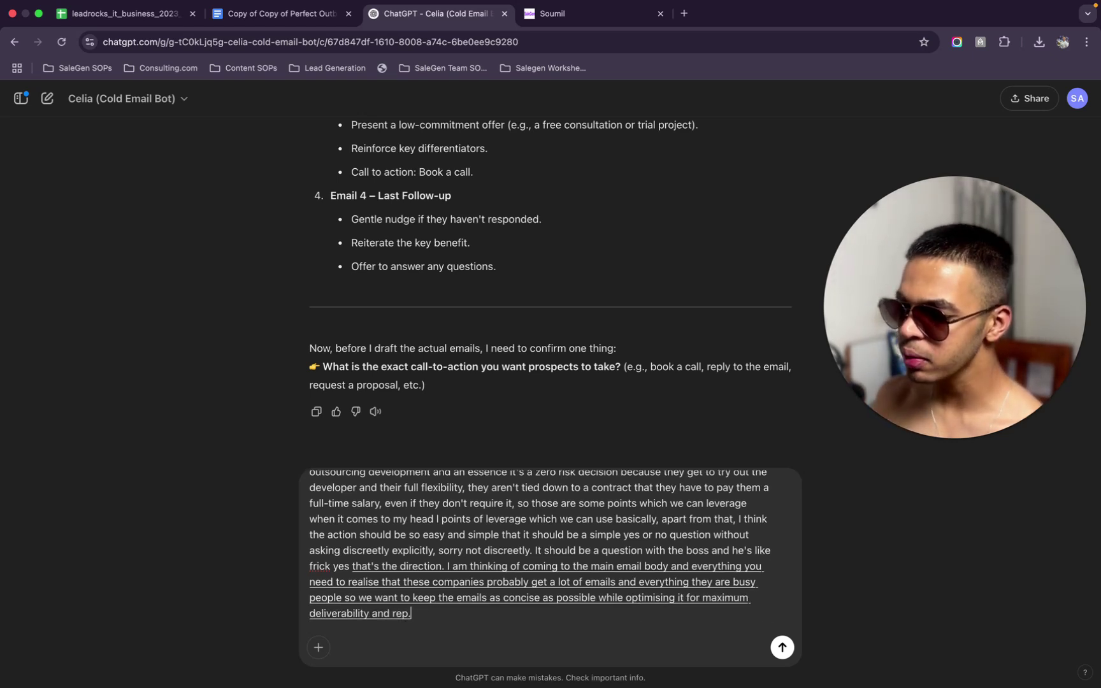
type(" at")
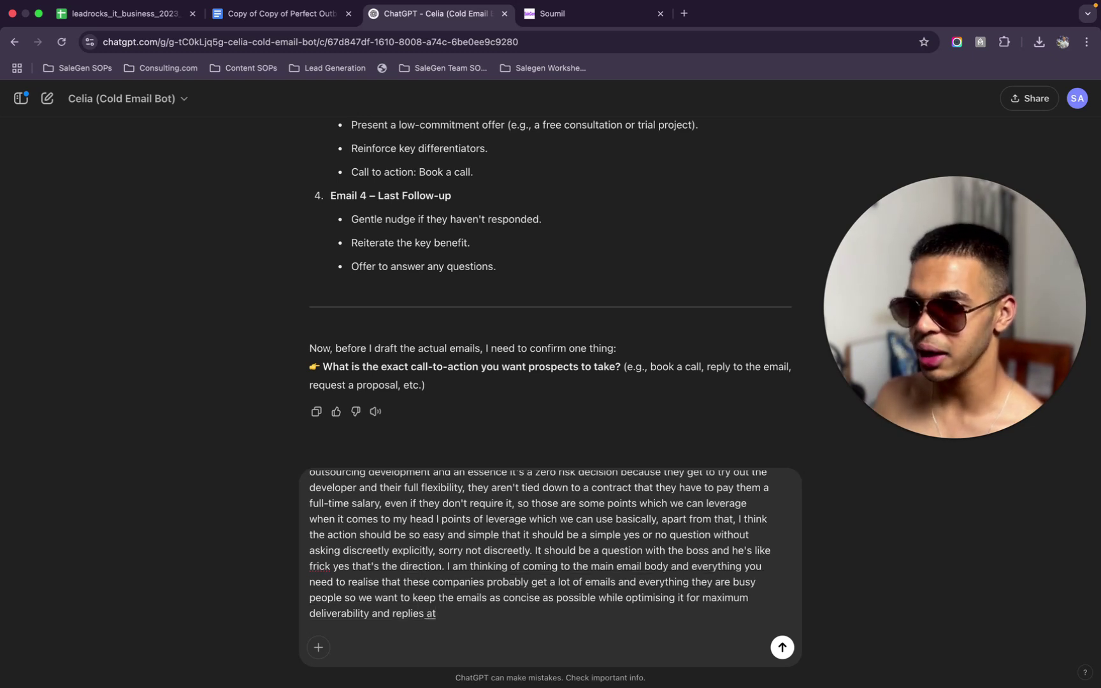
type(" the same time. I want an extremely")
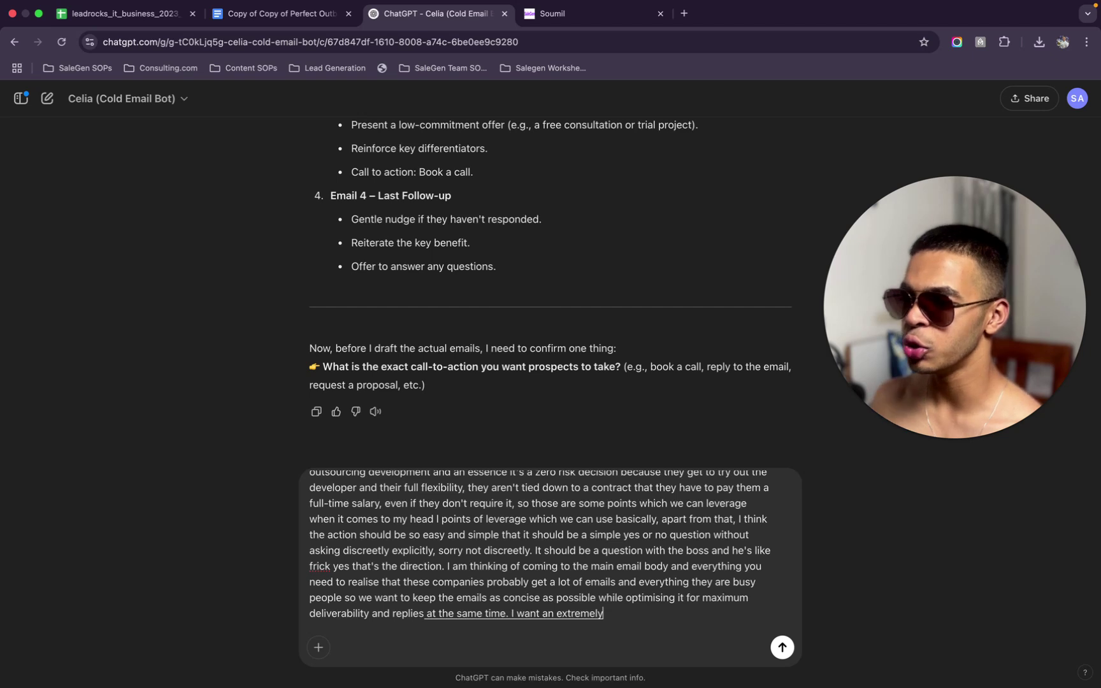
type(" human sounding copy.")
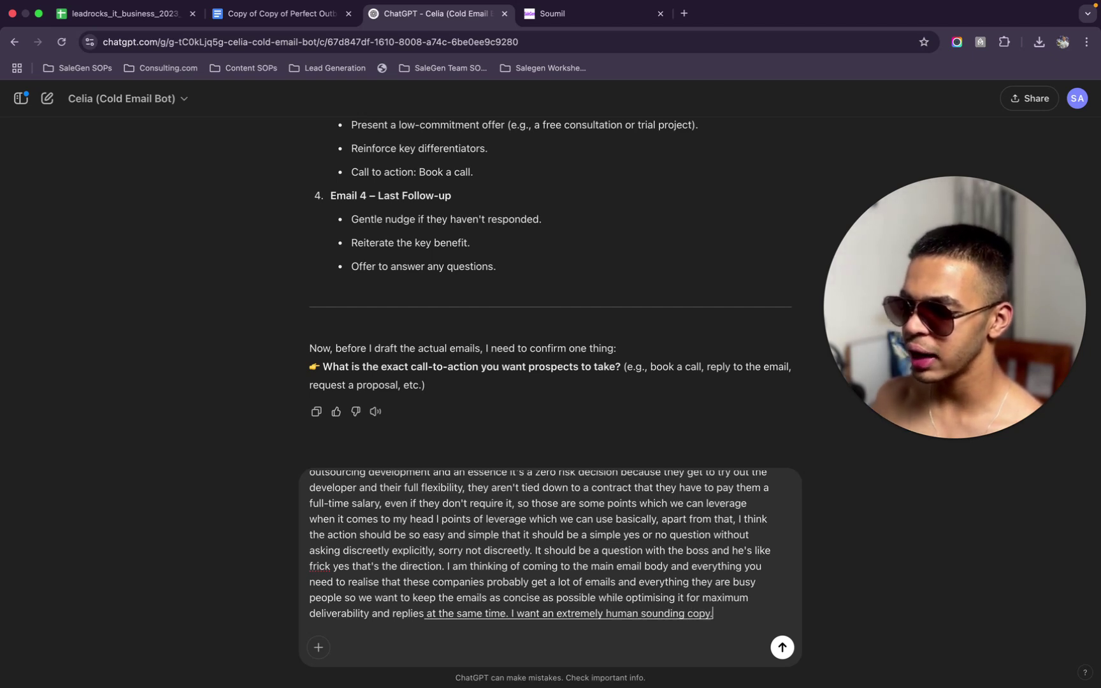
type(" I don't really wanted")
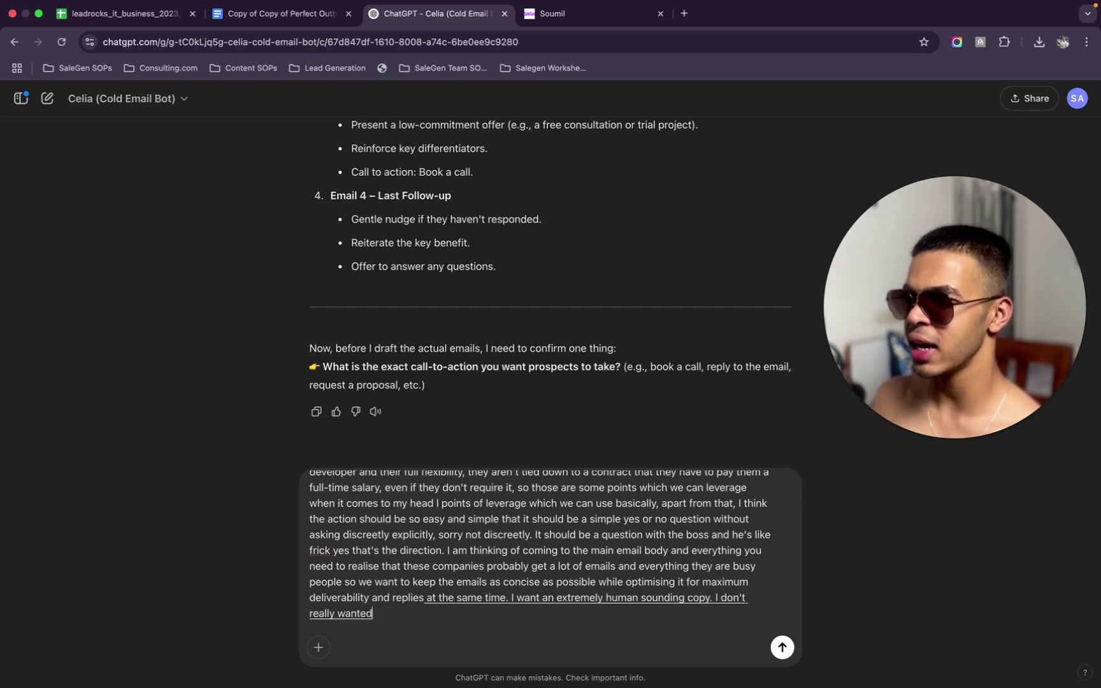
type(" to be very professional in everything., I wanted.")
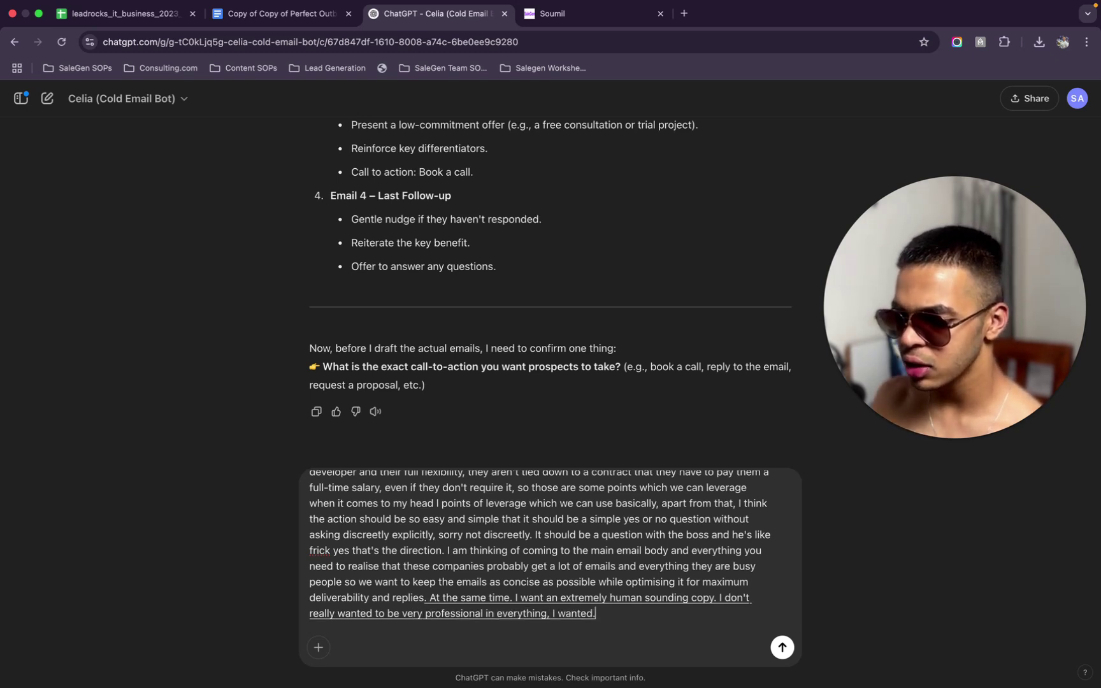
key("BackSpace")
type("to be structured in a way that a")
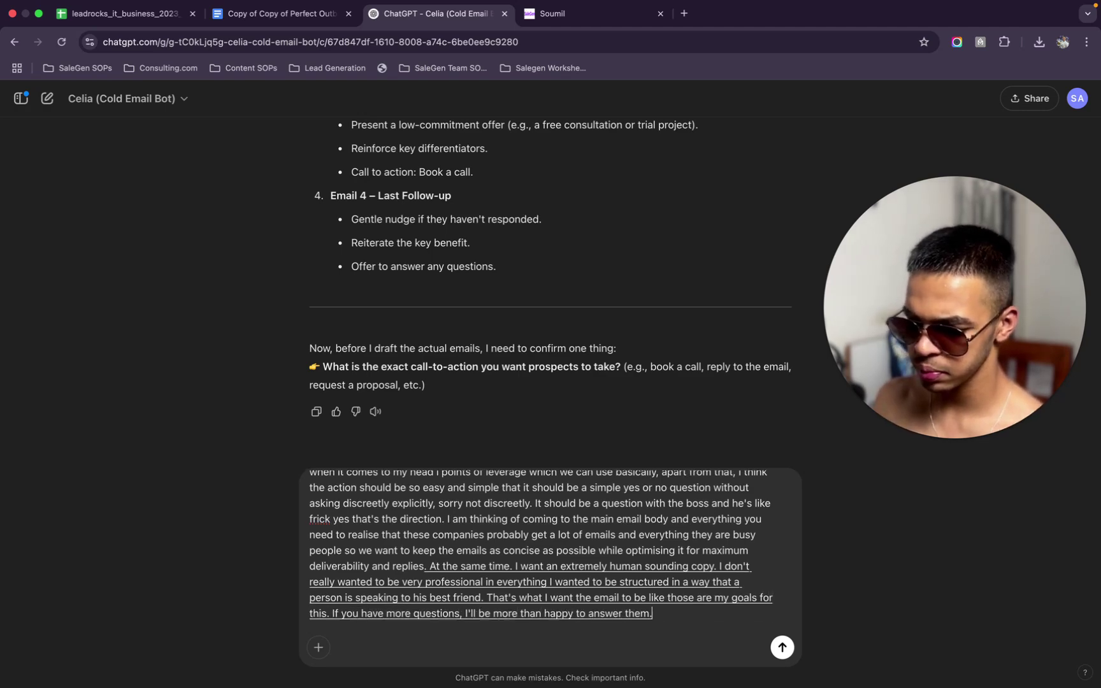
key("Return")
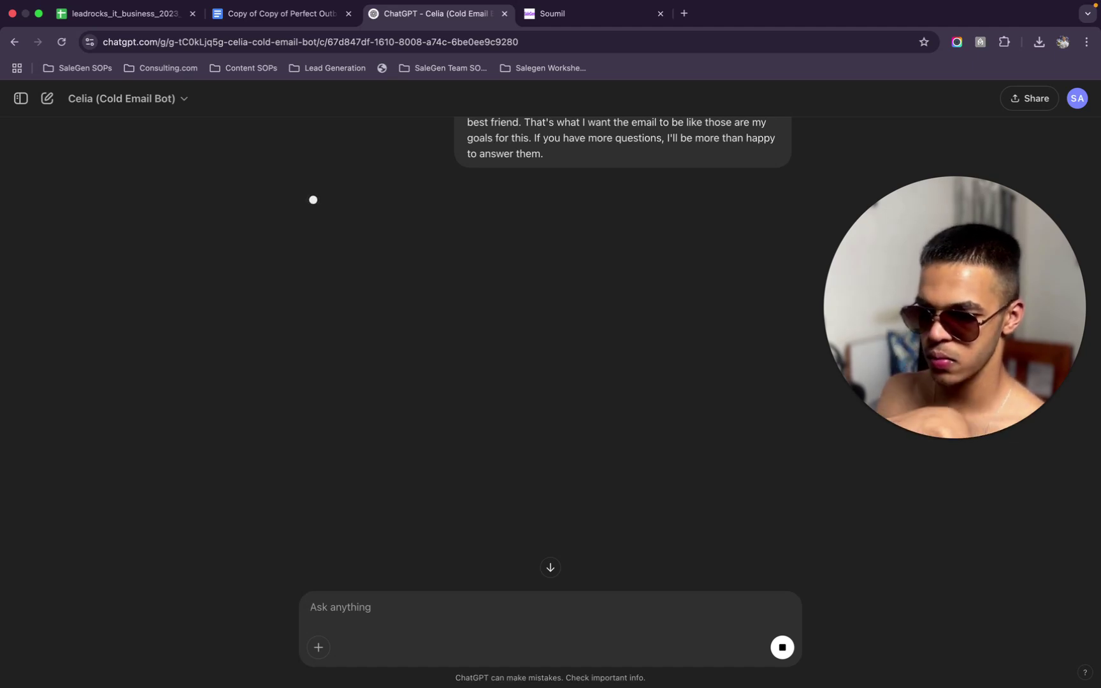
scroll(431, 503, "up", 2)
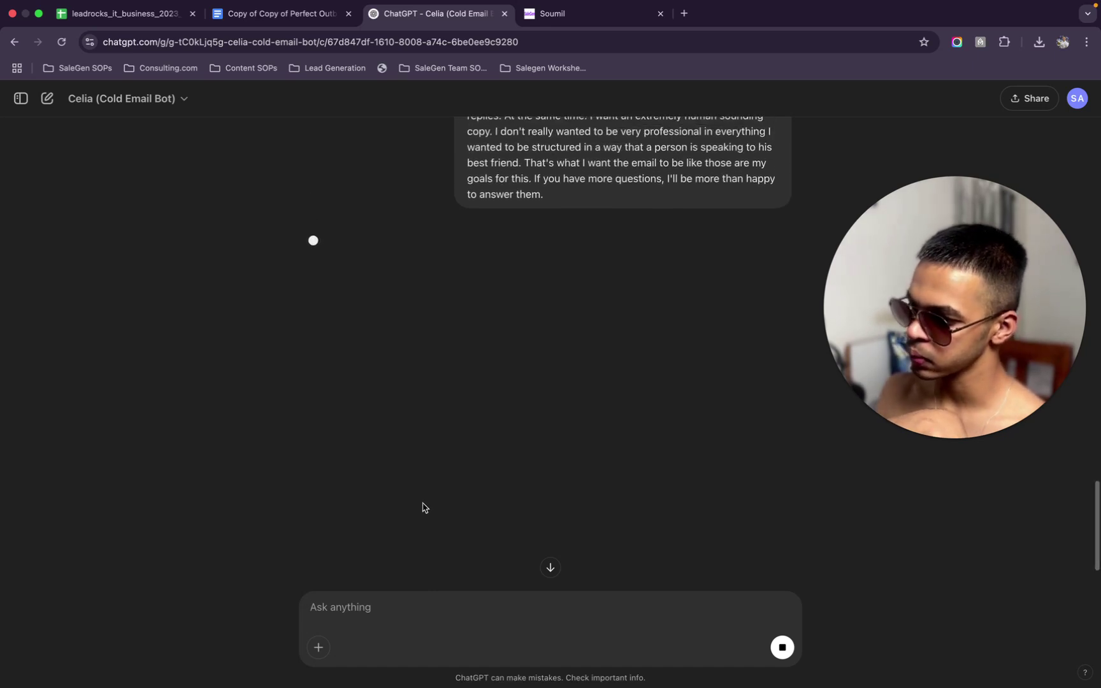
scroll(425, 508, "down", 3)
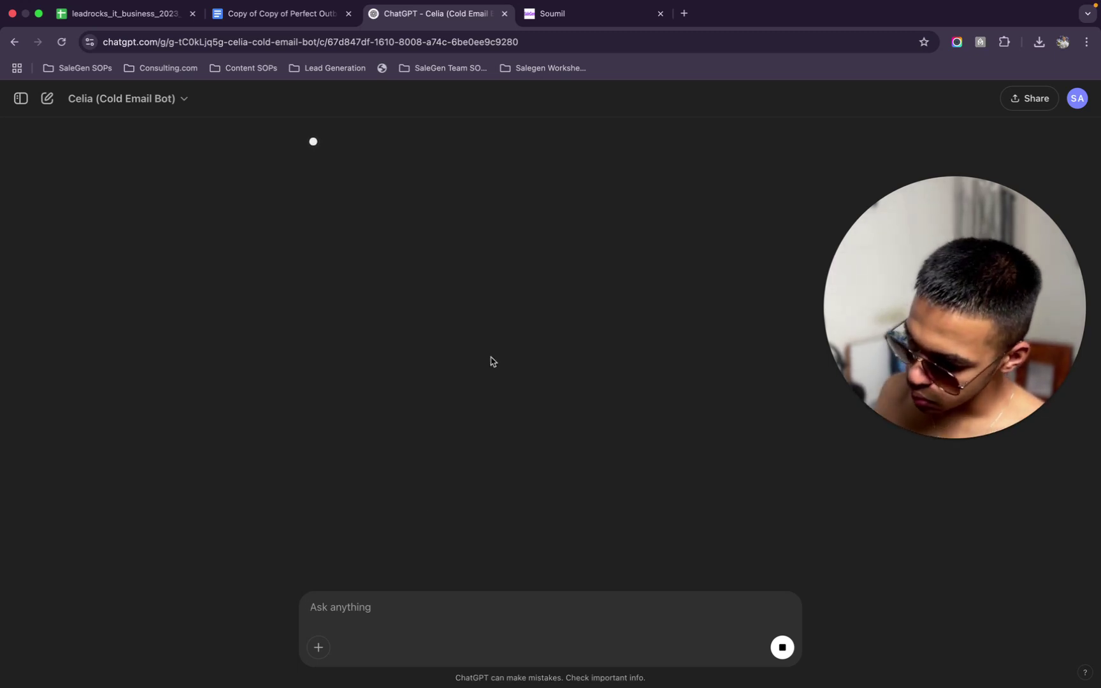
mouse_move(475, 3)
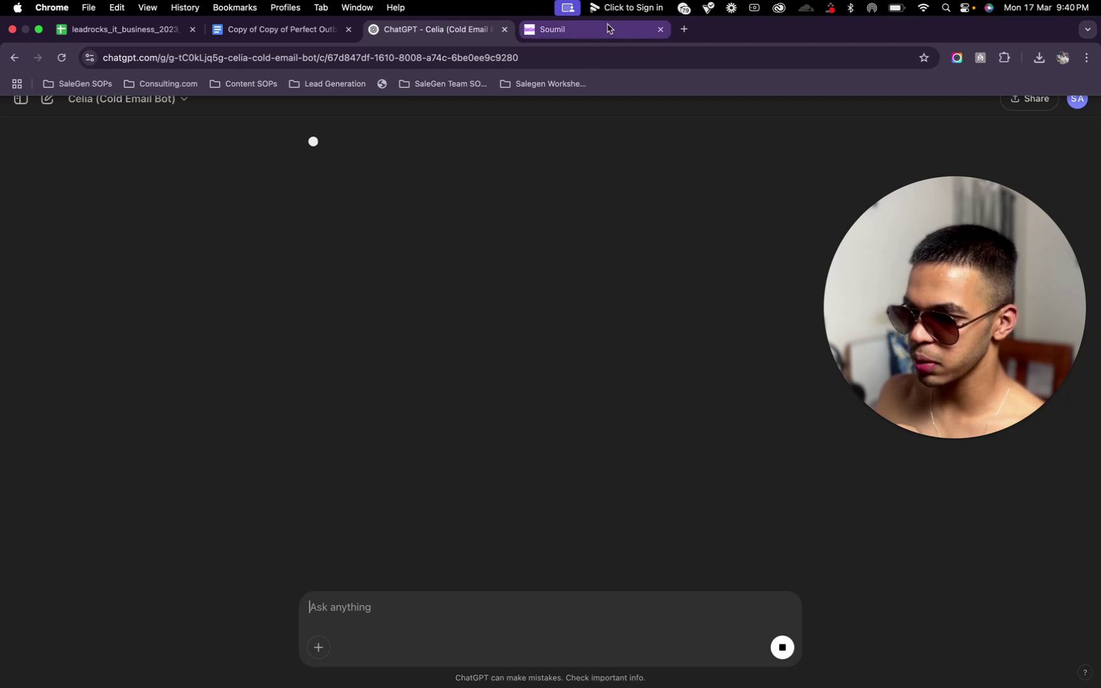
Create a 'Cold Email' workflow folder in SaleGen, then go to Settings
left_click(608, 28)
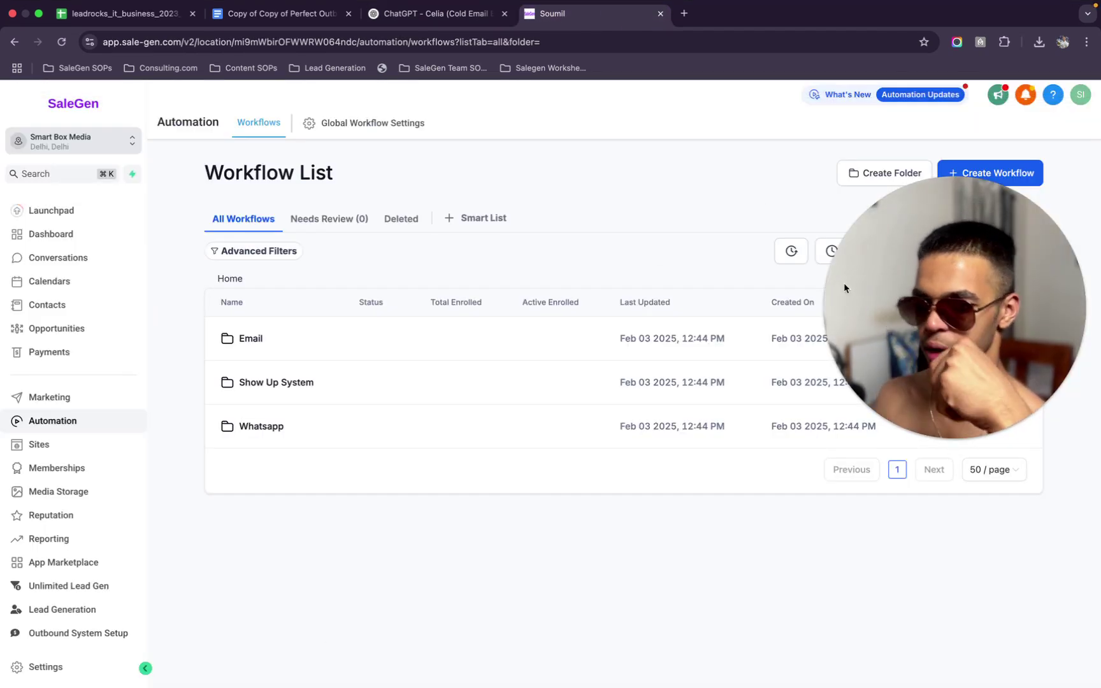
left_click(699, 603)
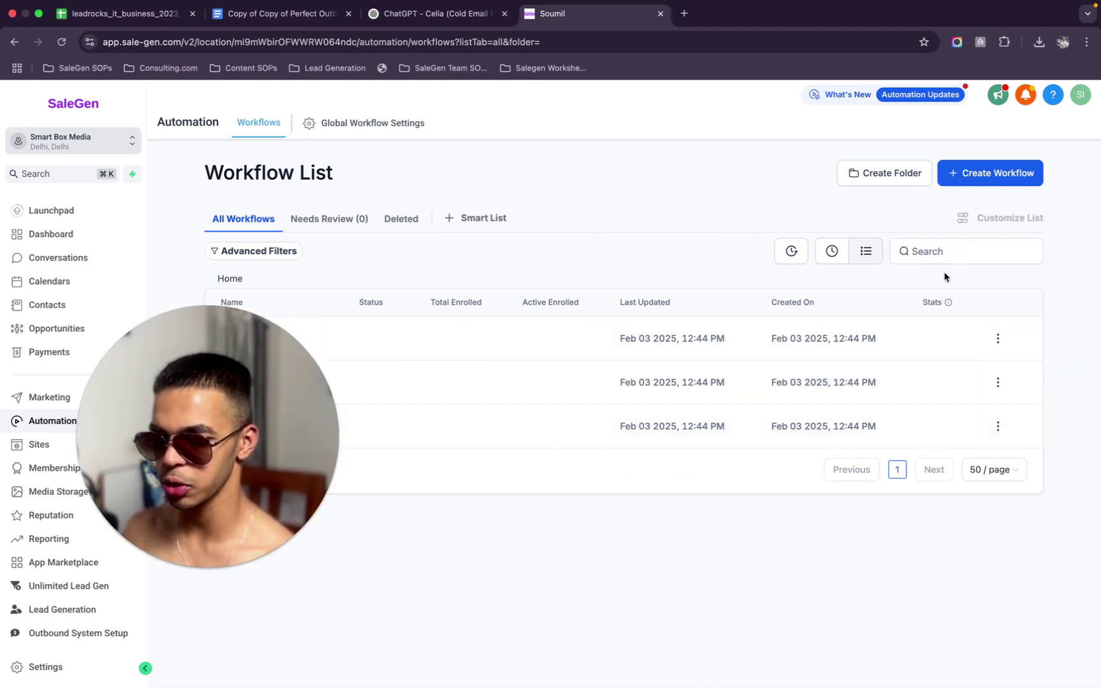
left_click(892, 183)
left_click(679, 436)
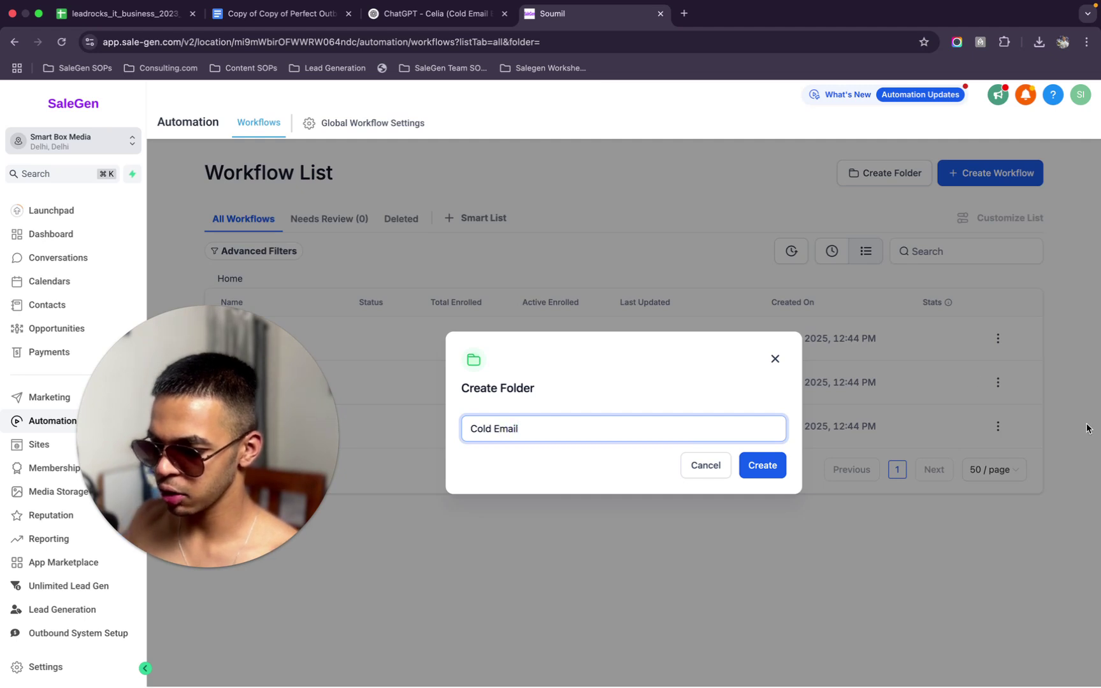
left_click(761, 472)
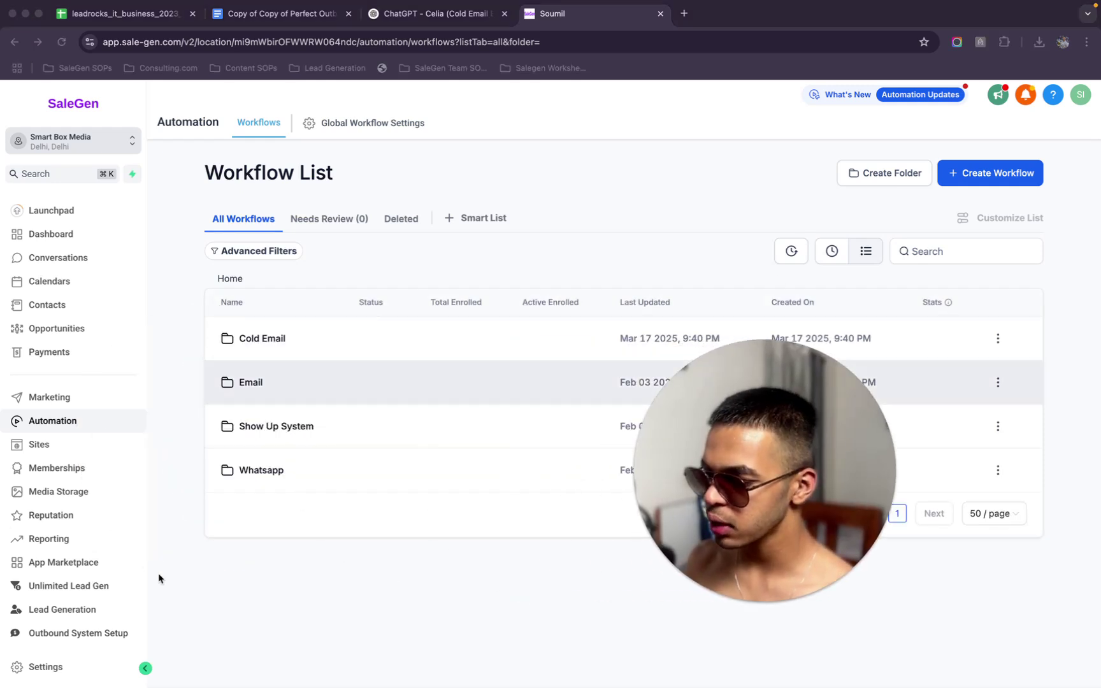
left_click(61, 667)
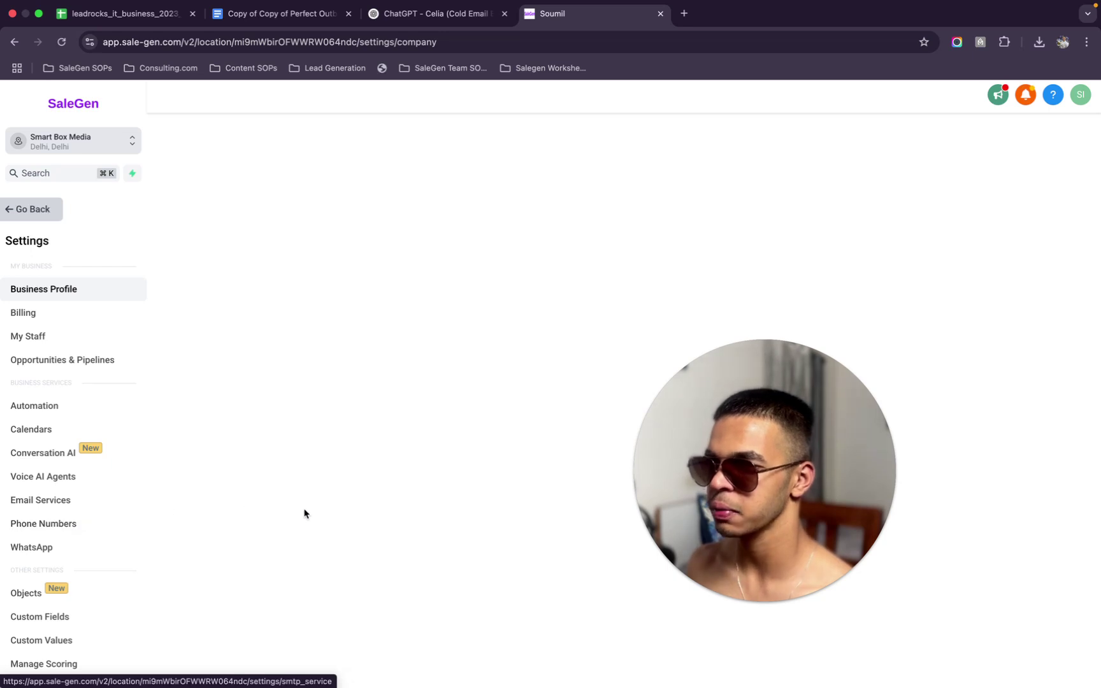
Confirm LeadConnector Email System is the default provider in Email Services, then return to Automation workflows
left_click(68, 500)
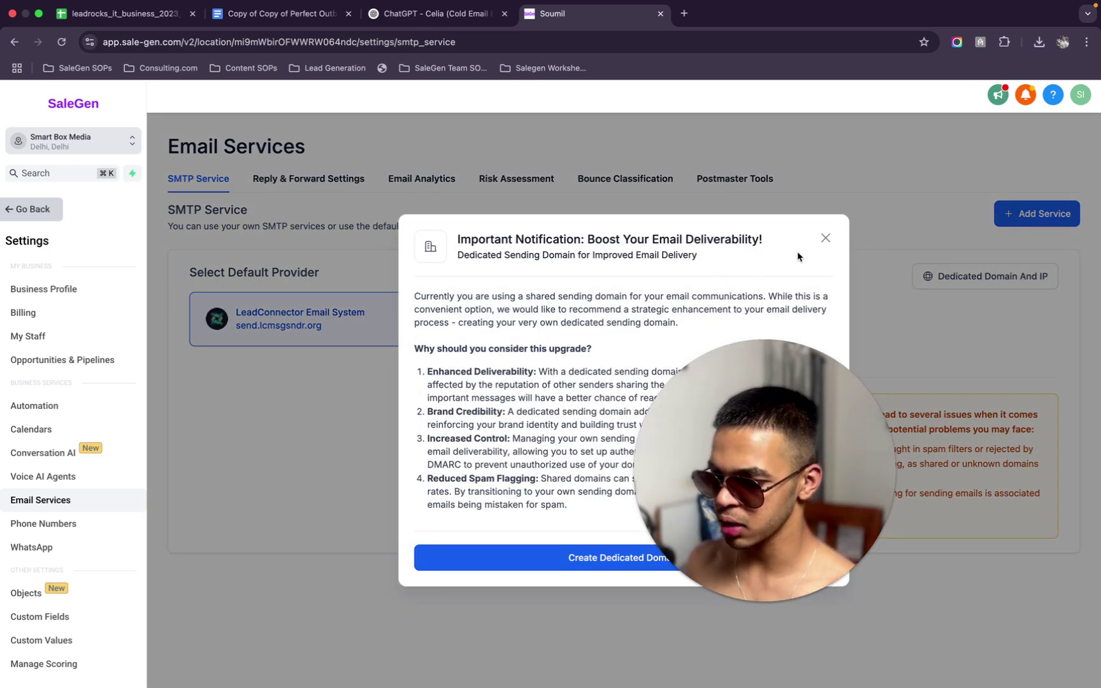
left_click(824, 240)
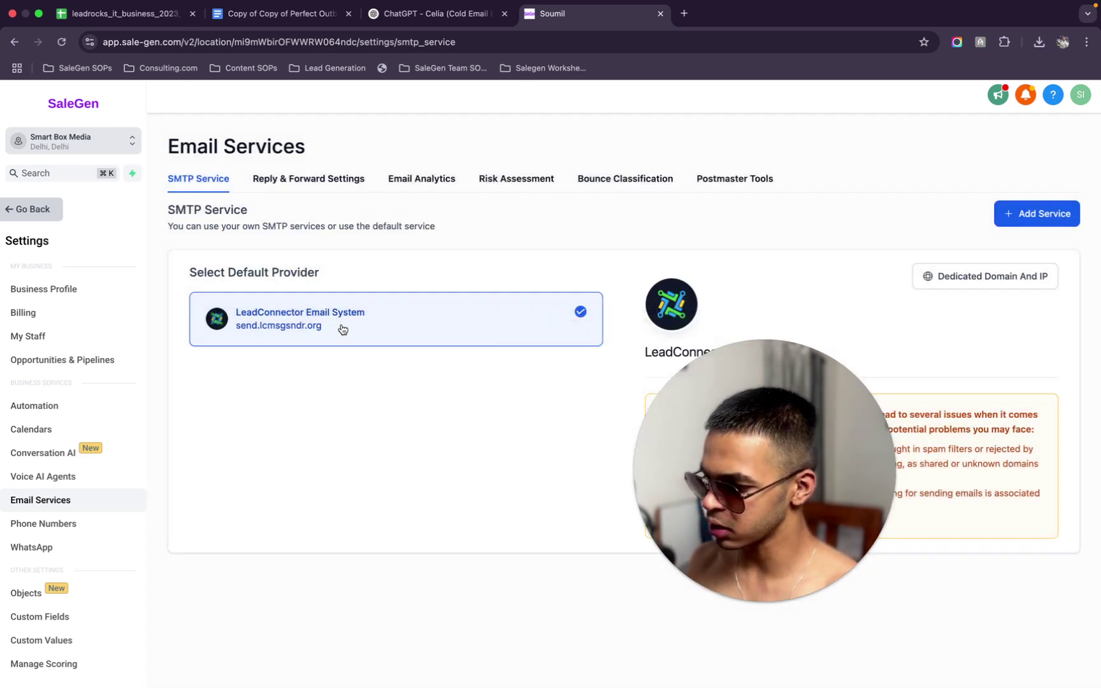
left_click_drag(258, 351, 232, 325)
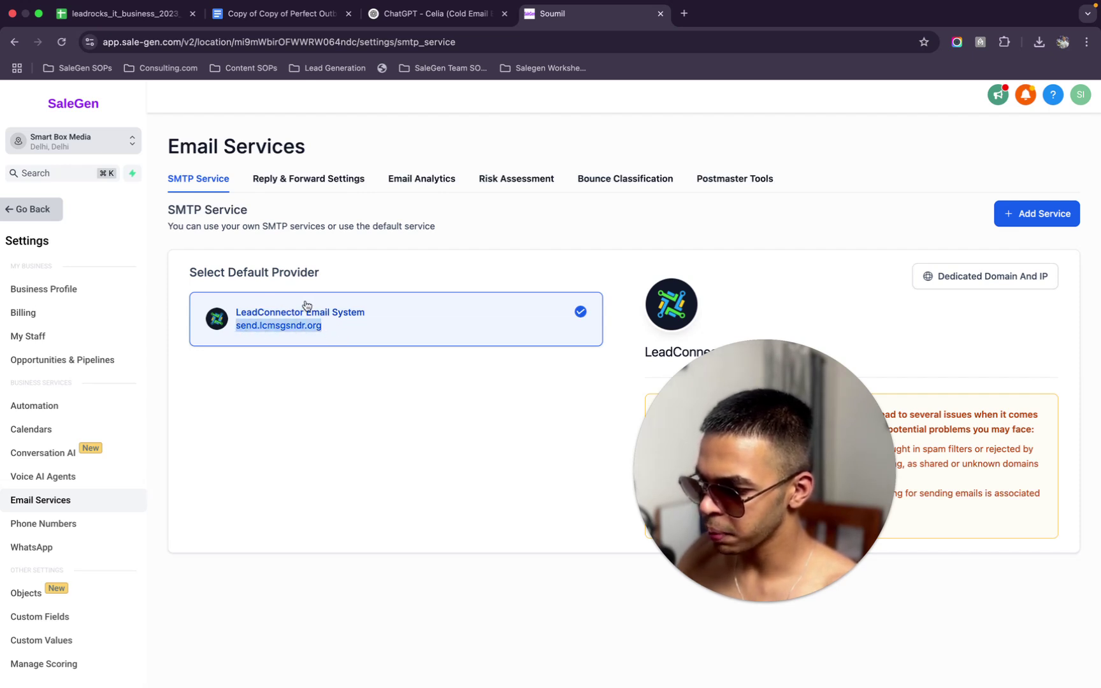
left_click(13, 209)
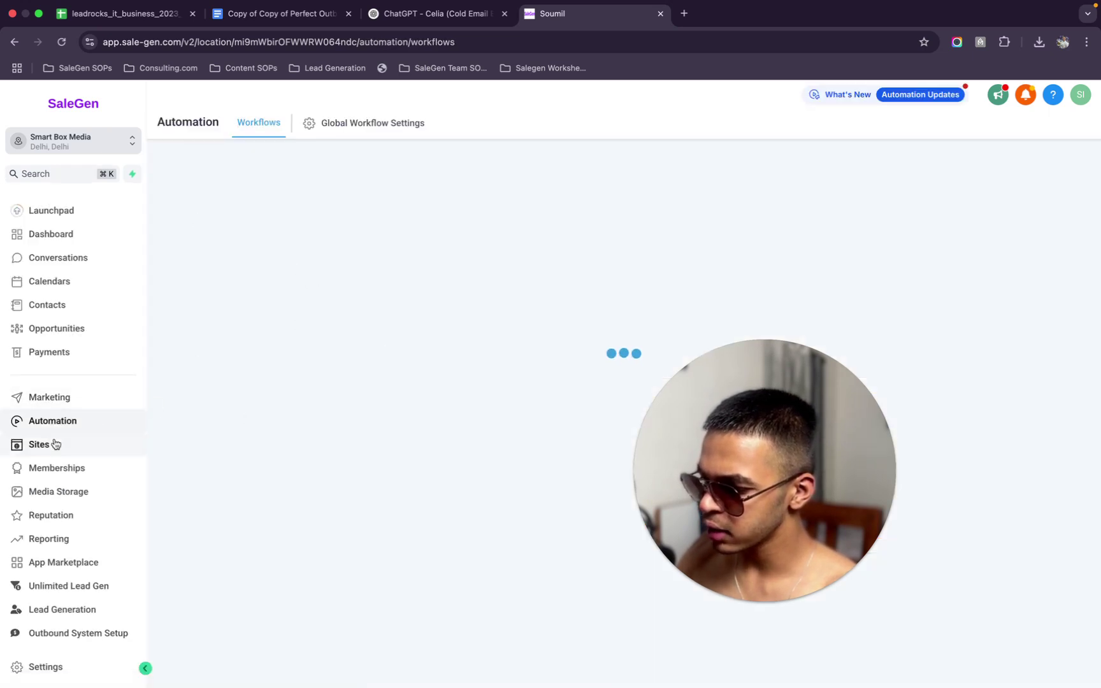
In the Cold Email folder, start a blank workflow from scratch and copy its page address
left_click(980, 176)
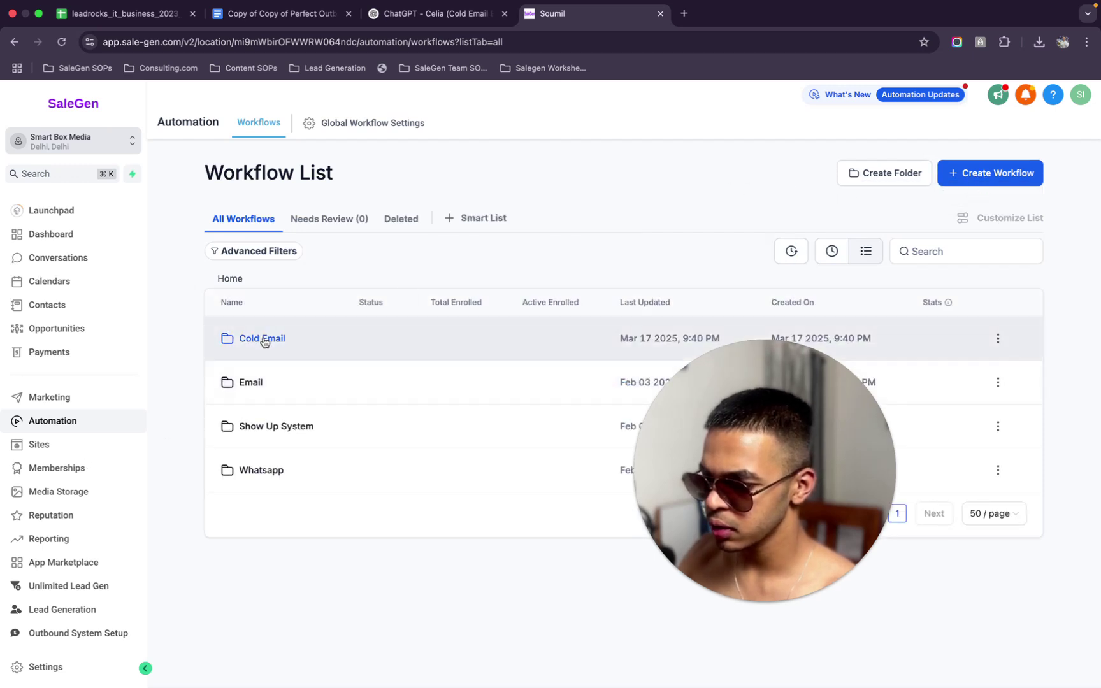
left_click(264, 339)
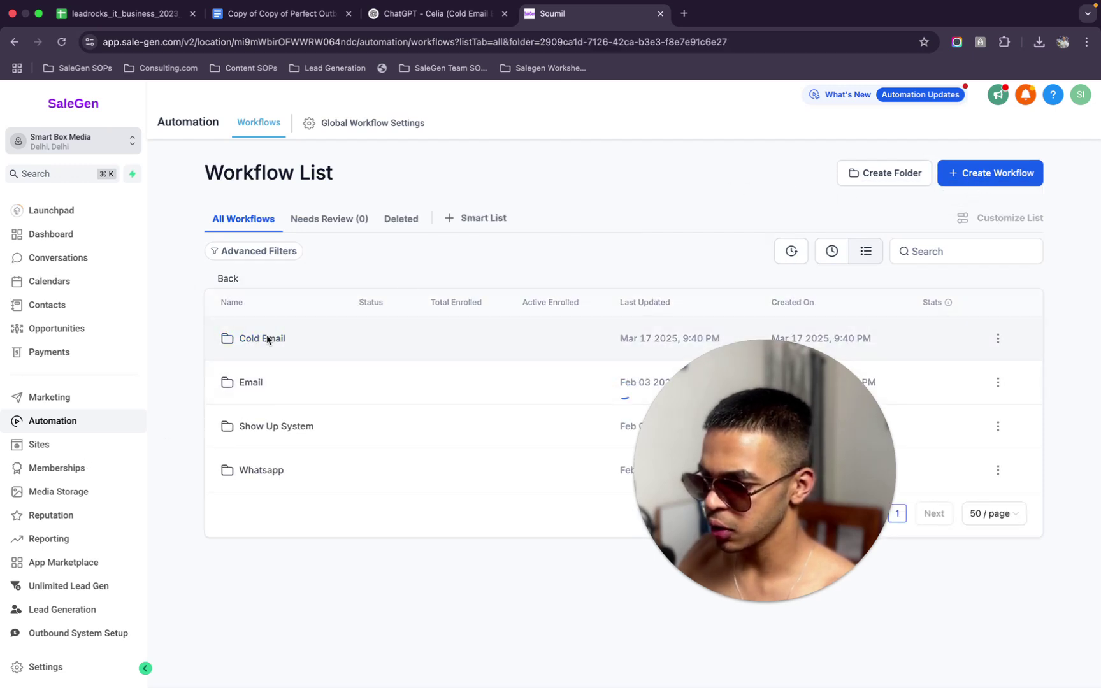
left_click(1003, 176)
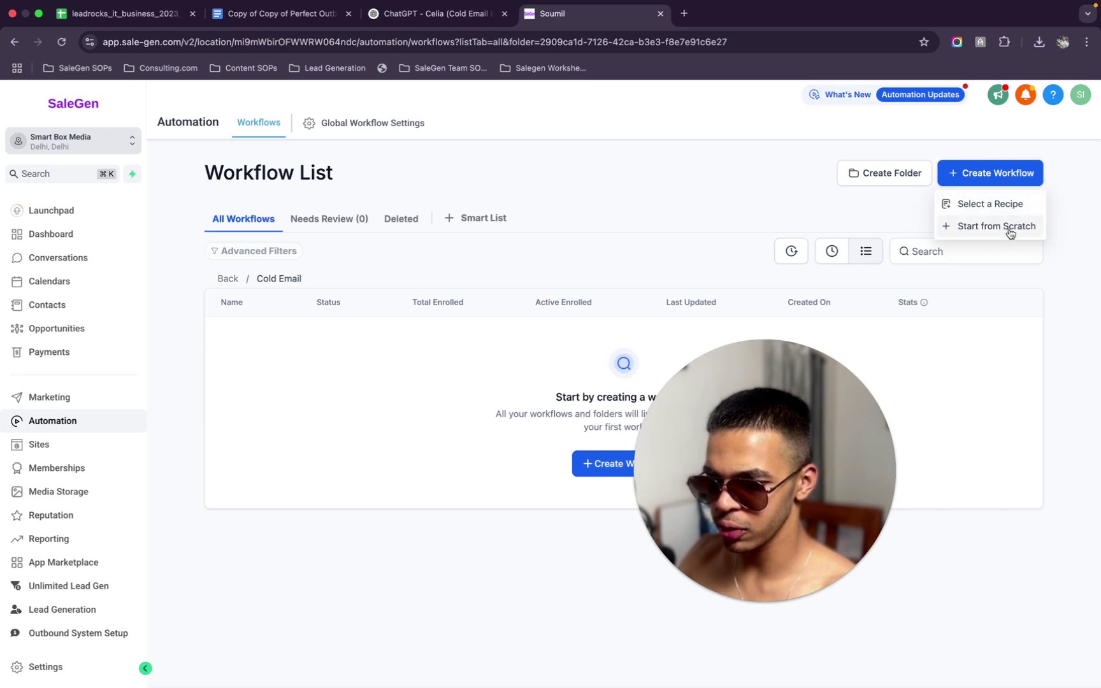
left_click(275, 388)
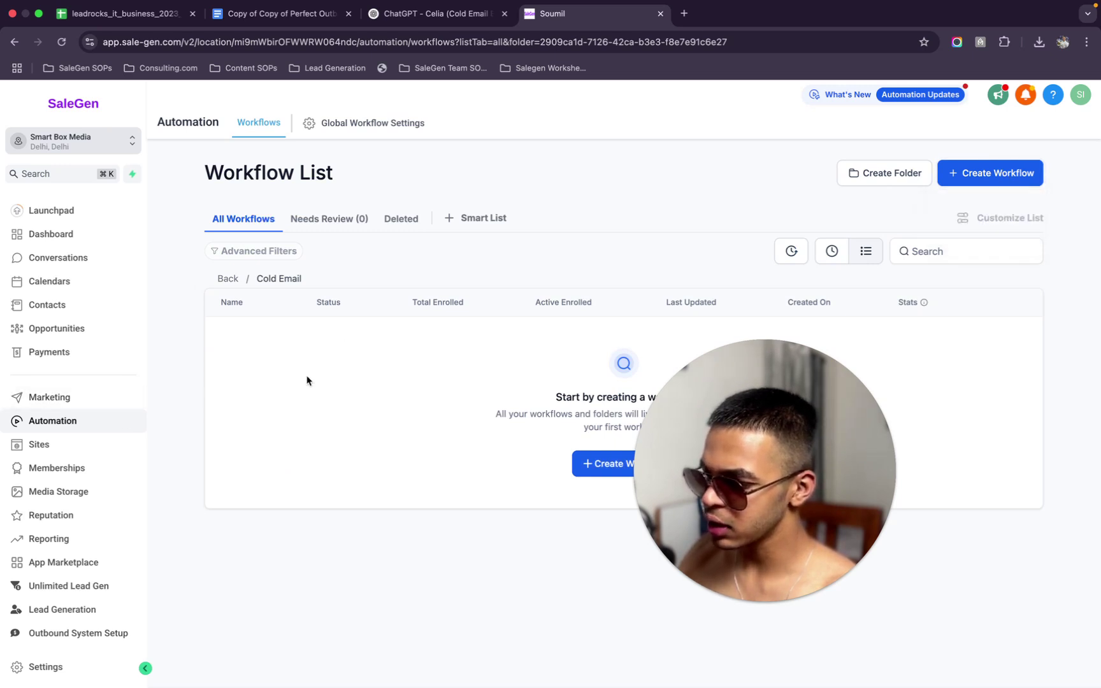
left_click(977, 179)
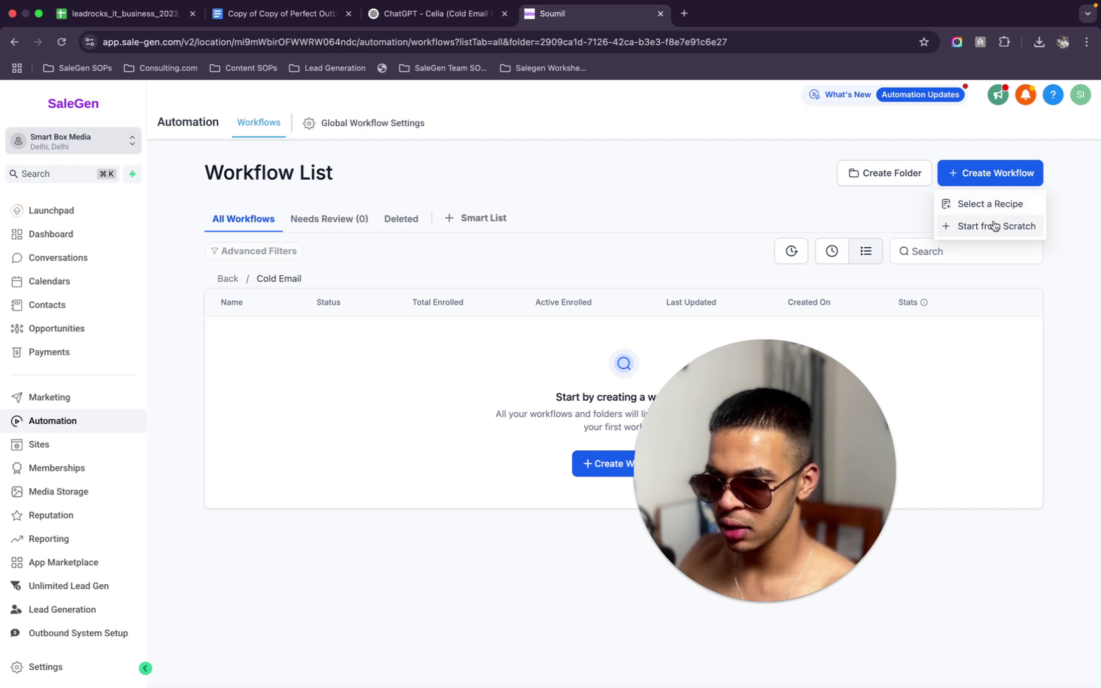
left_click(628, 88)
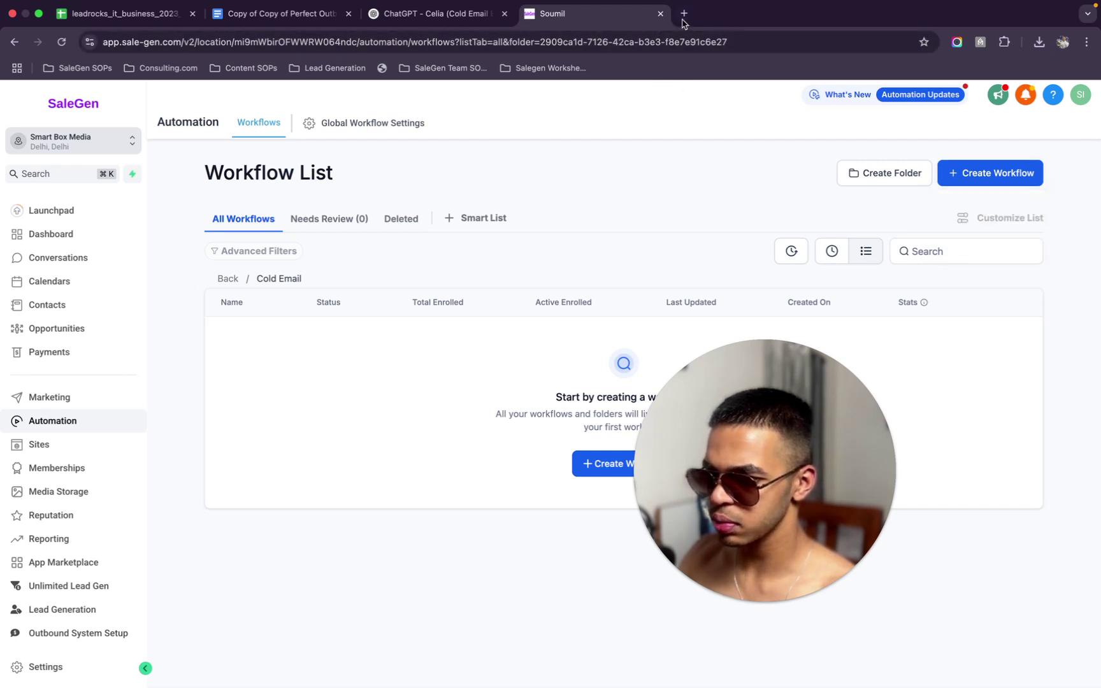
left_click(629, 42)
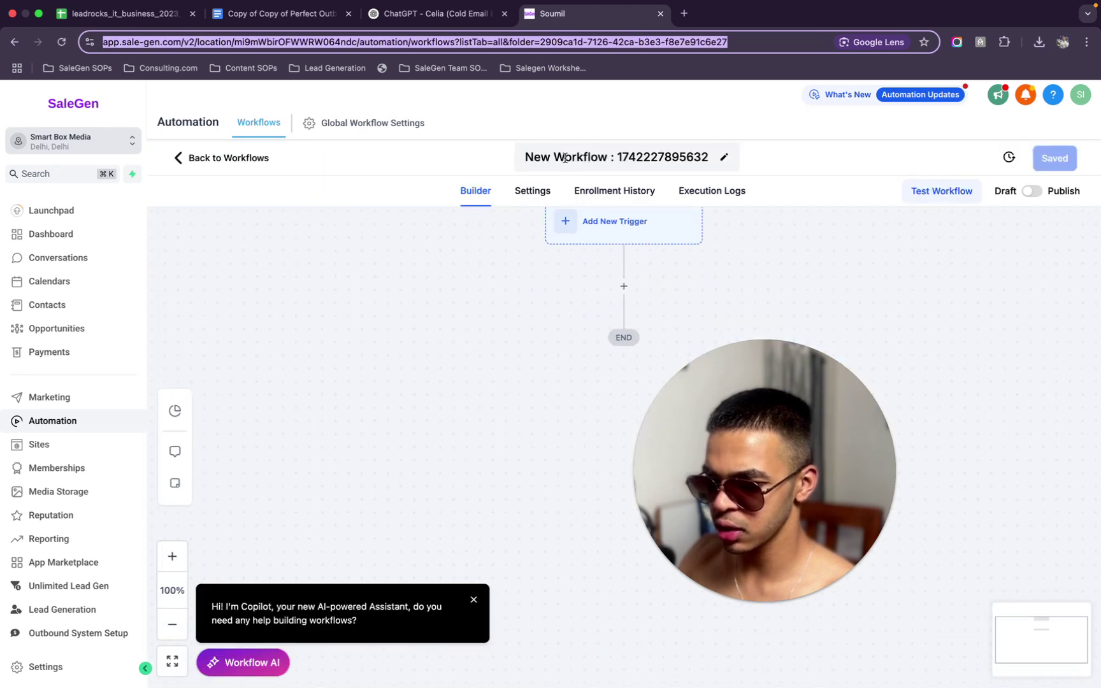
Check the loading second SaleGen tab and the Celia chat, then select the workflow builder's address
left_click(751, 12)
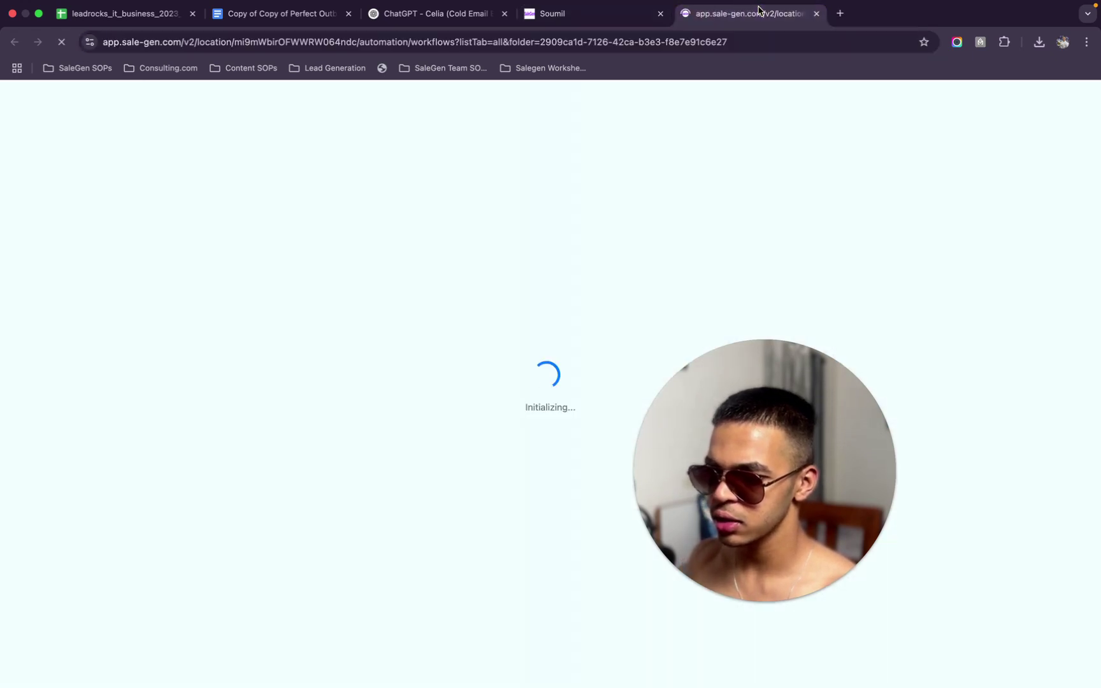
left_click(432, 19)
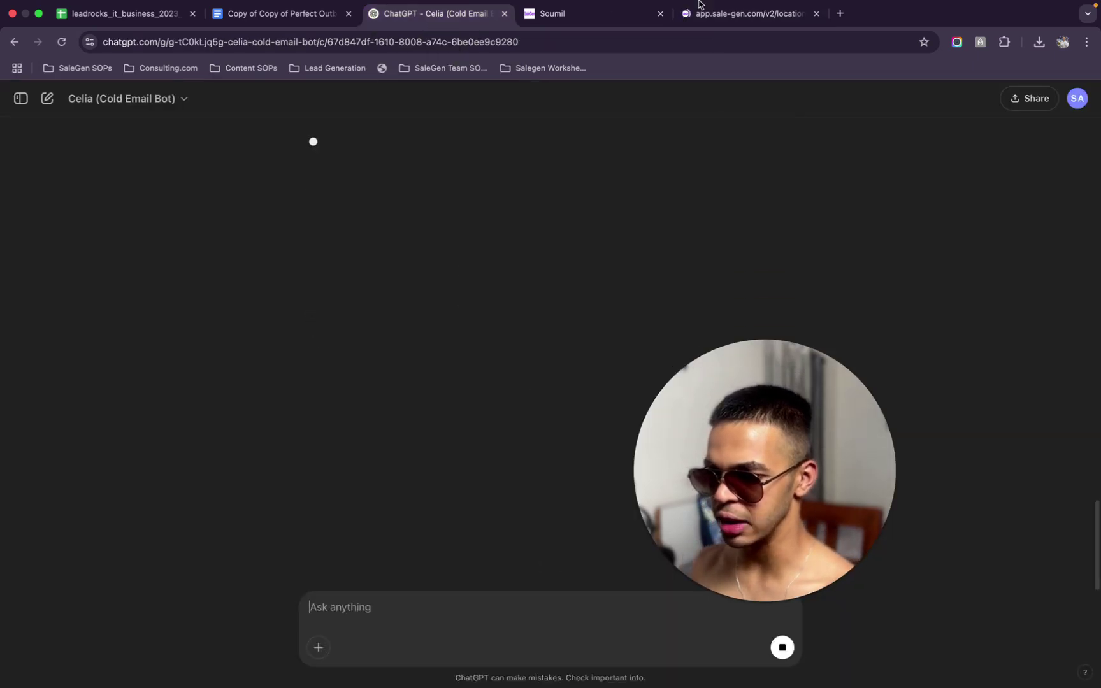
left_click(745, 15)
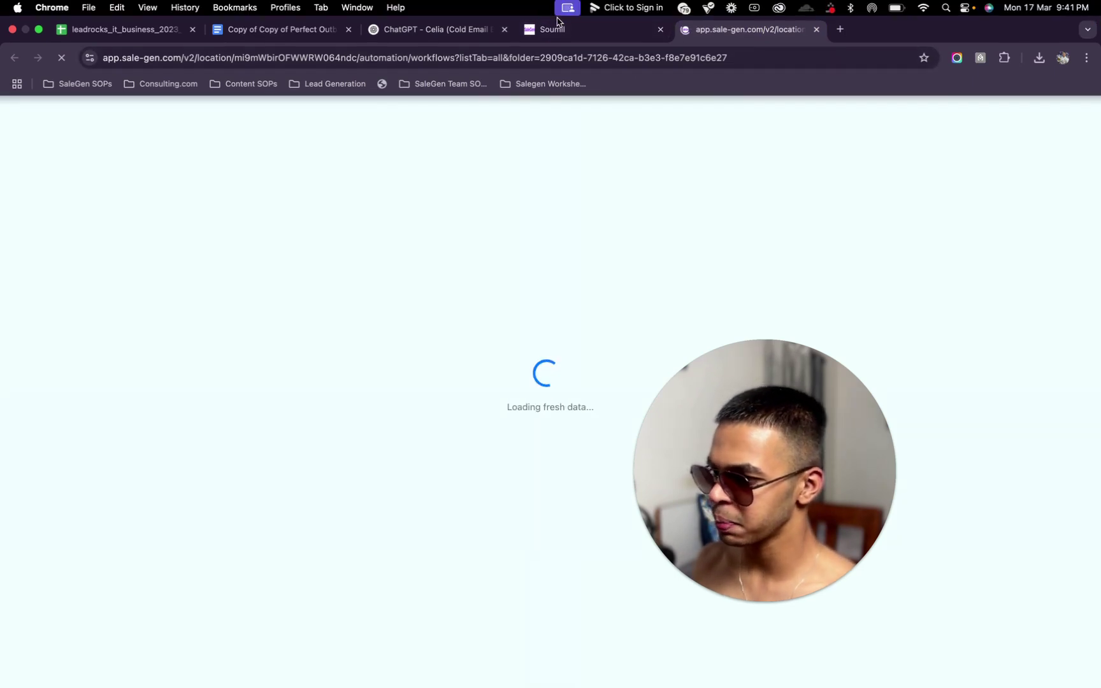
left_click(434, 29)
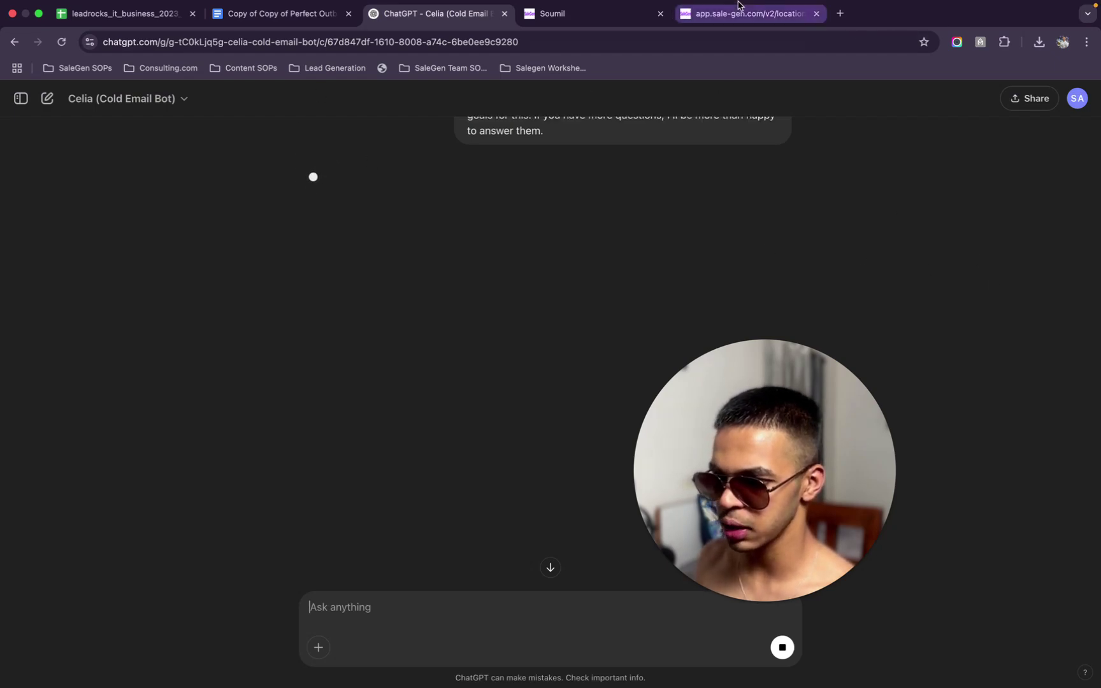
left_click(740, 8)
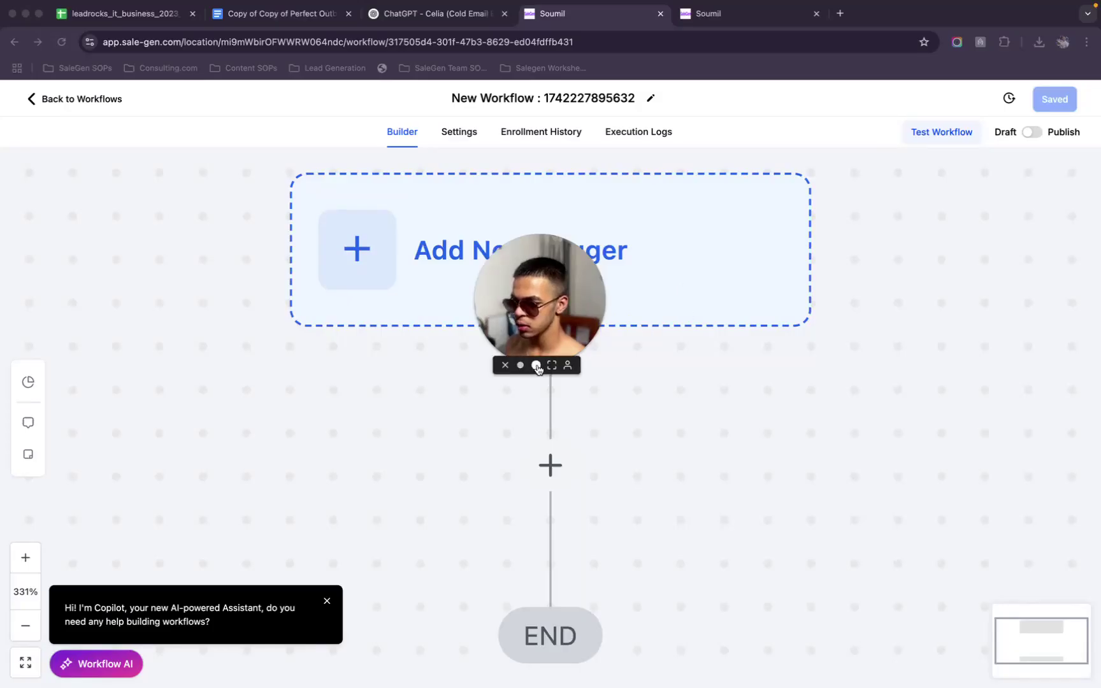
left_click(537, 366)
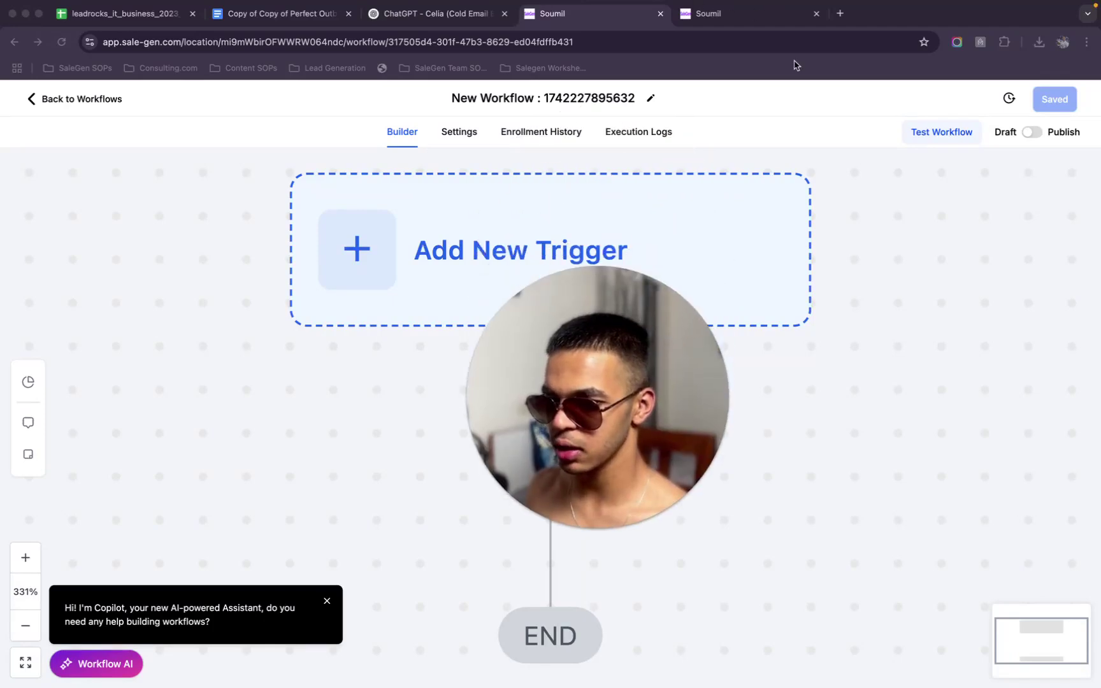
key("super+l")
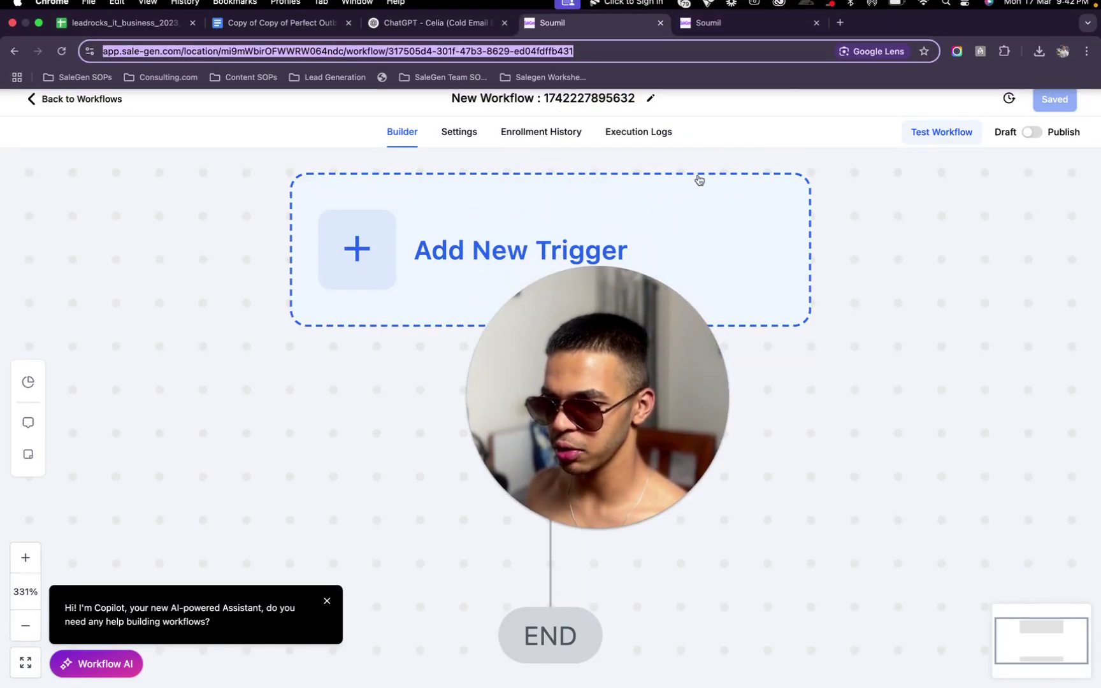
Show the Calendars page in the second SaleGen tab, zoom out the builder canvas, and return to Celia
left_click(749, 15)
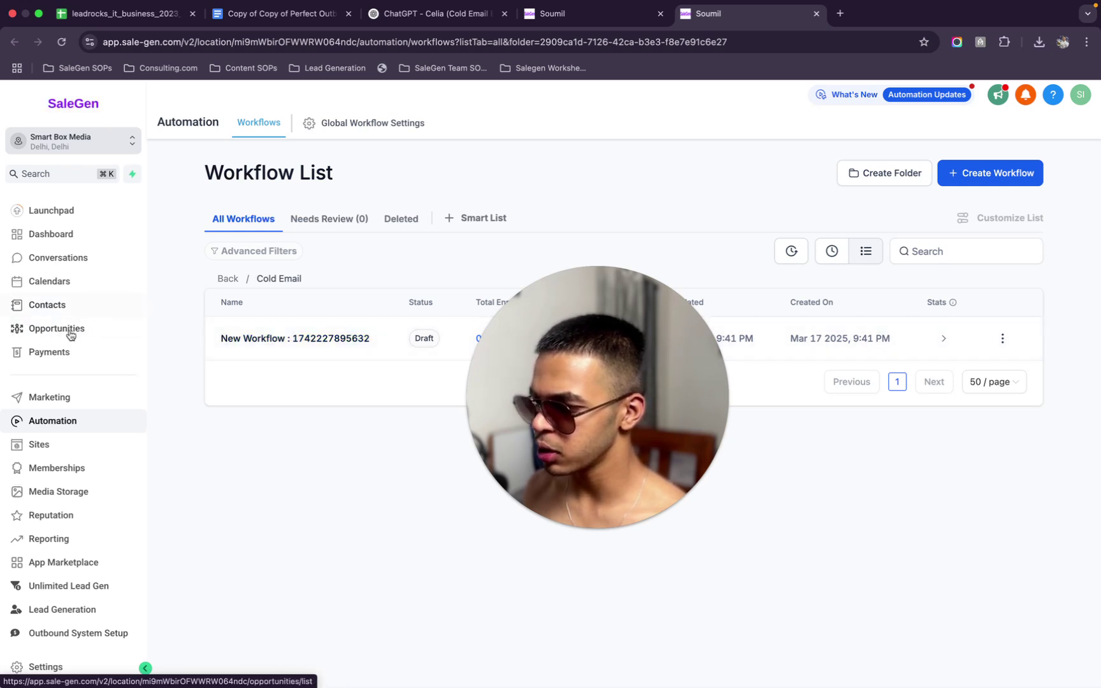
left_click(67, 281)
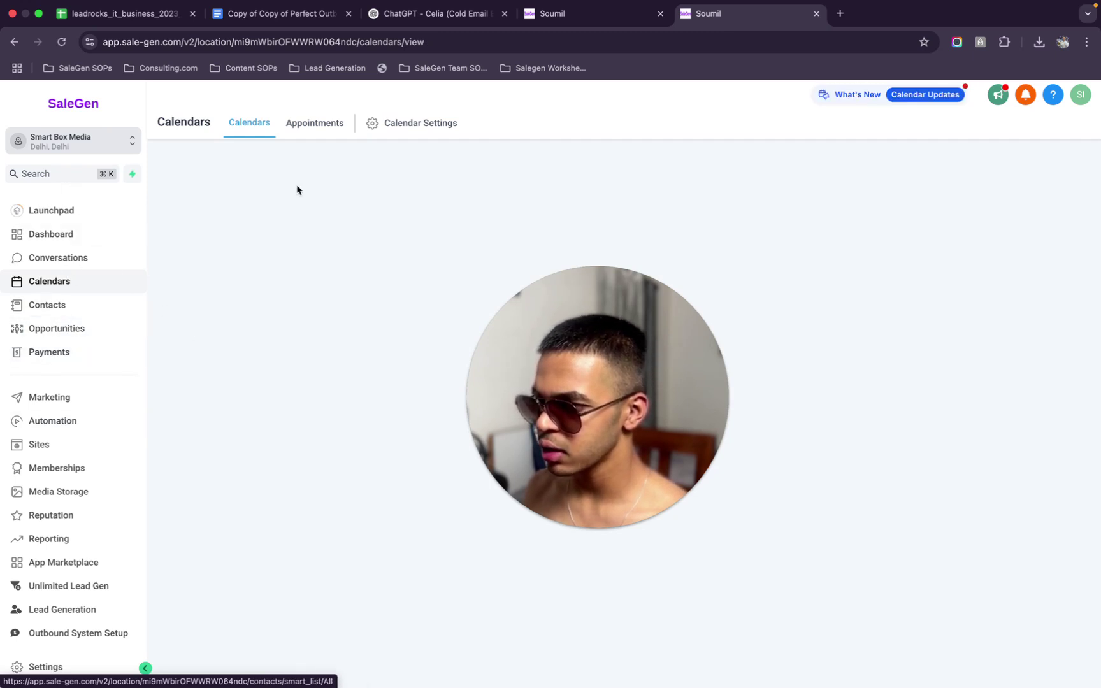
left_click(573, 16)
scroll(293, 196, "down", 5)
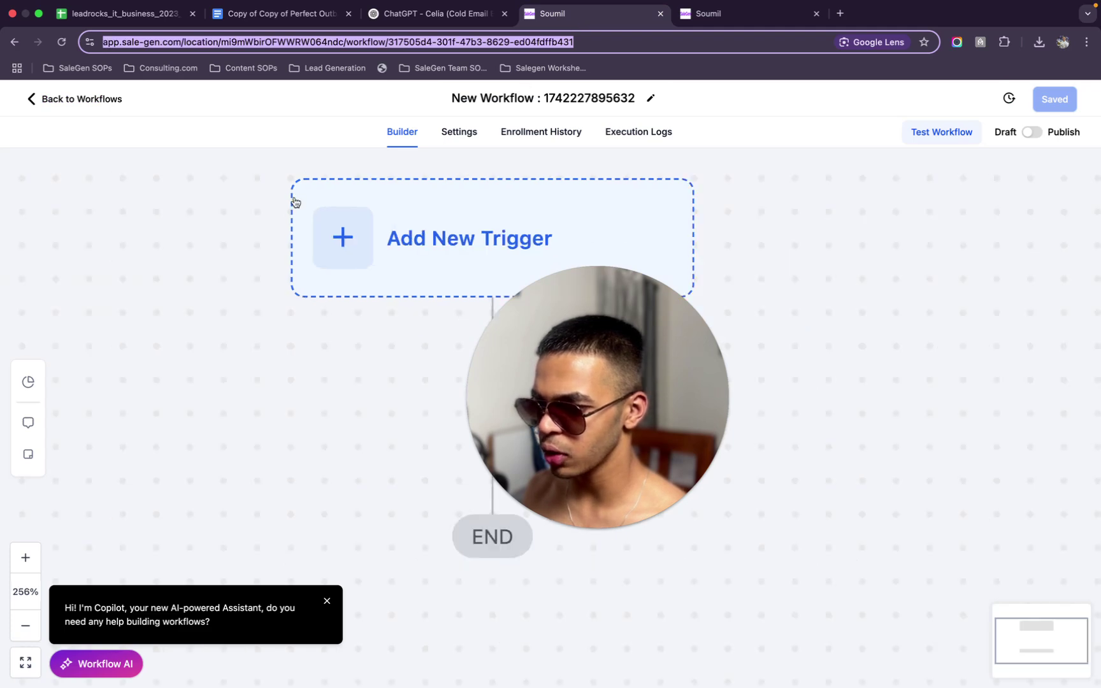
left_click(441, 29)
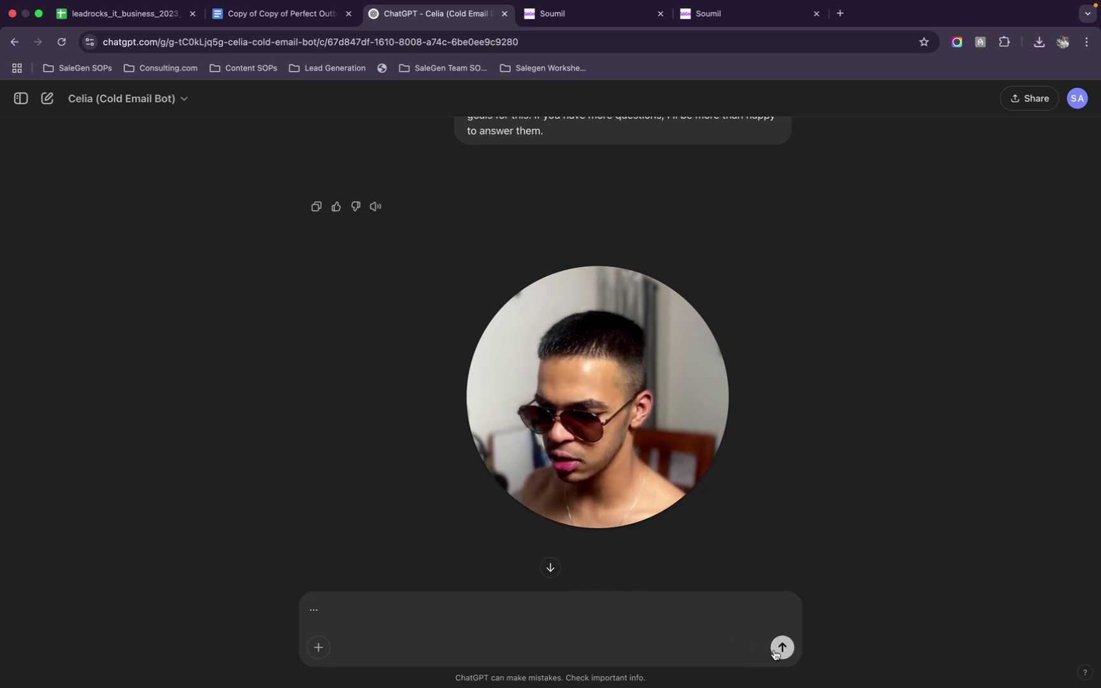
Send Celia a short message, then the request 'give me the correct output'
left_click(775, 651)
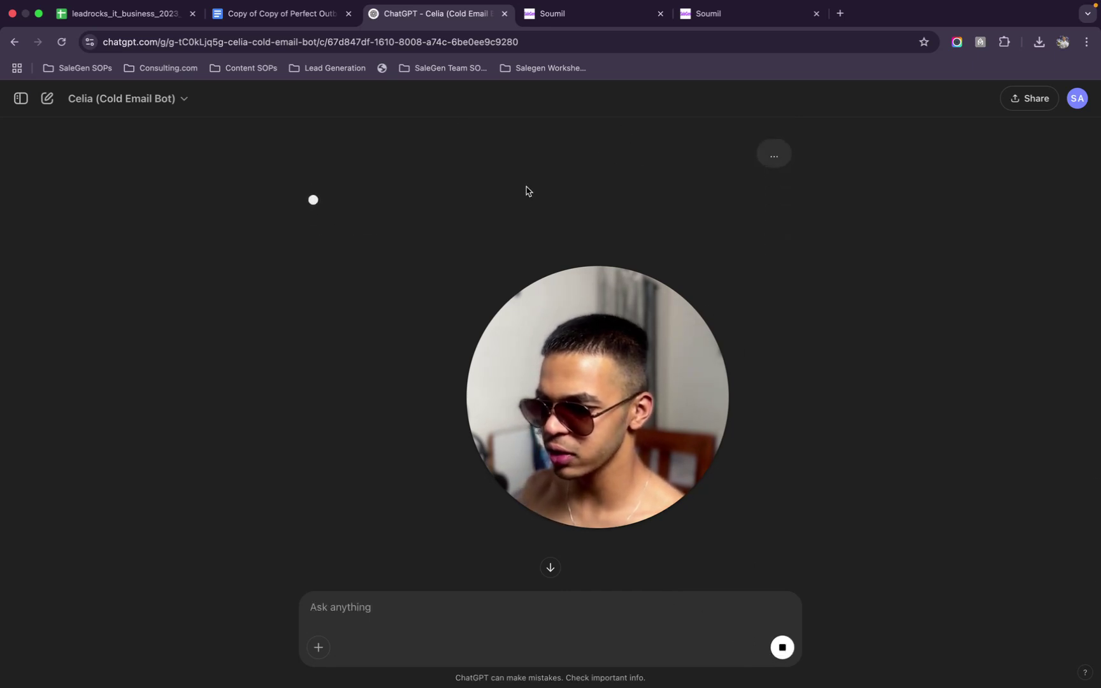
key("Return")
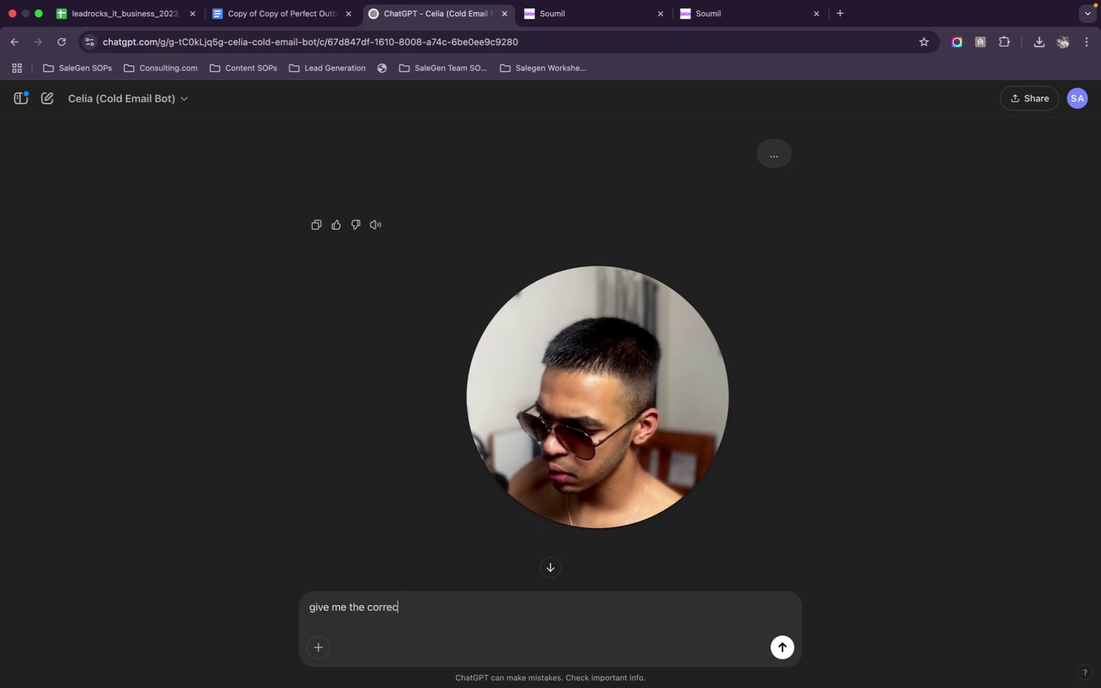
type("give me the correct output")
key("Return")
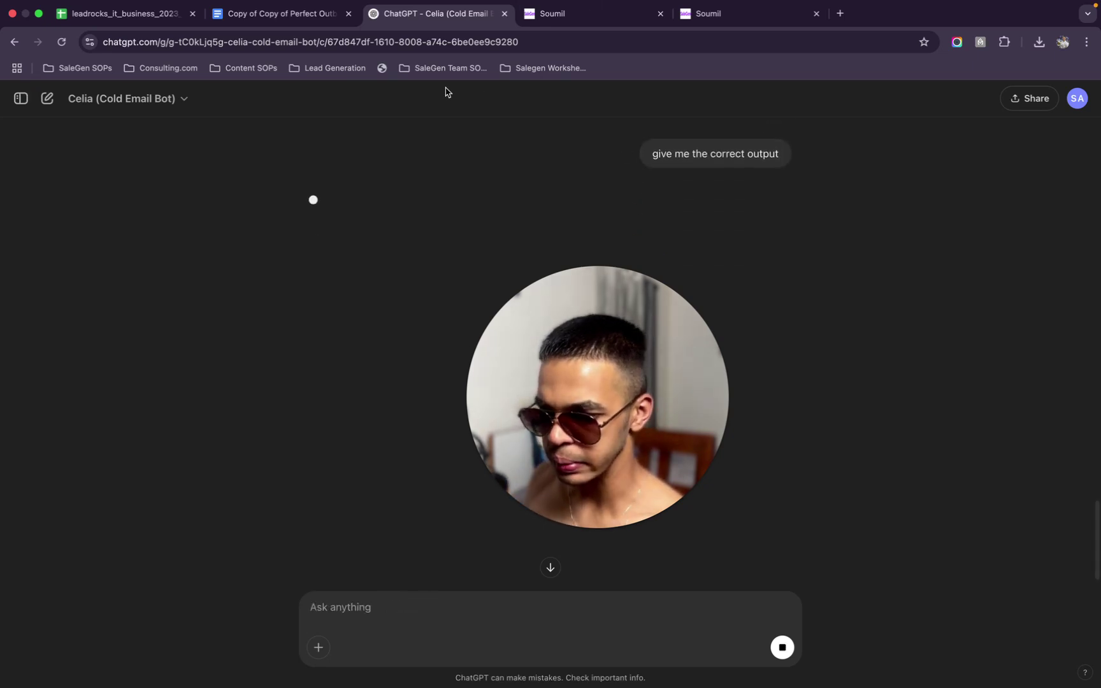
left_click(612, 12)
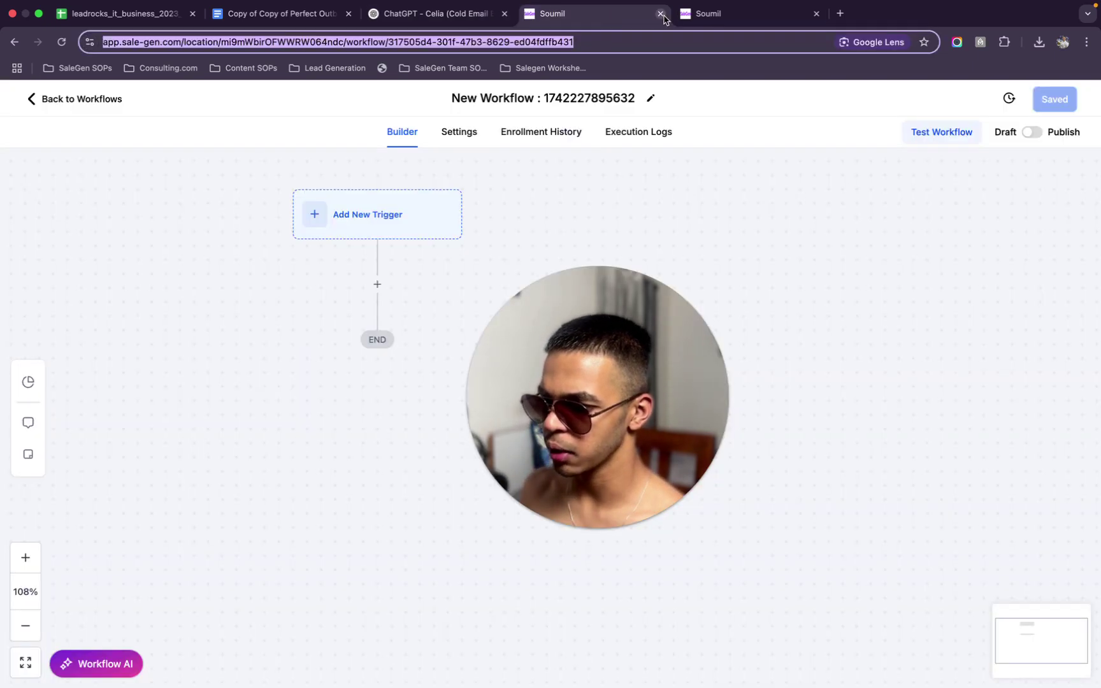
In the second SaleGen tab, go through Launchpad to the Opportunities page
left_click(708, 12)
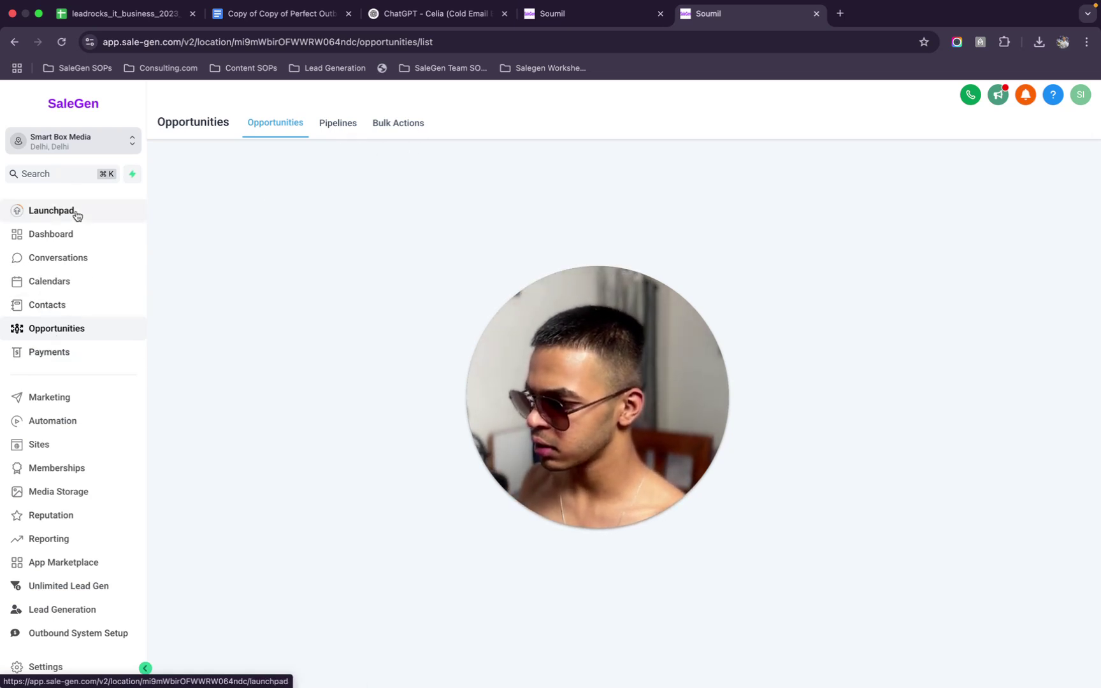
left_click(117, 102)
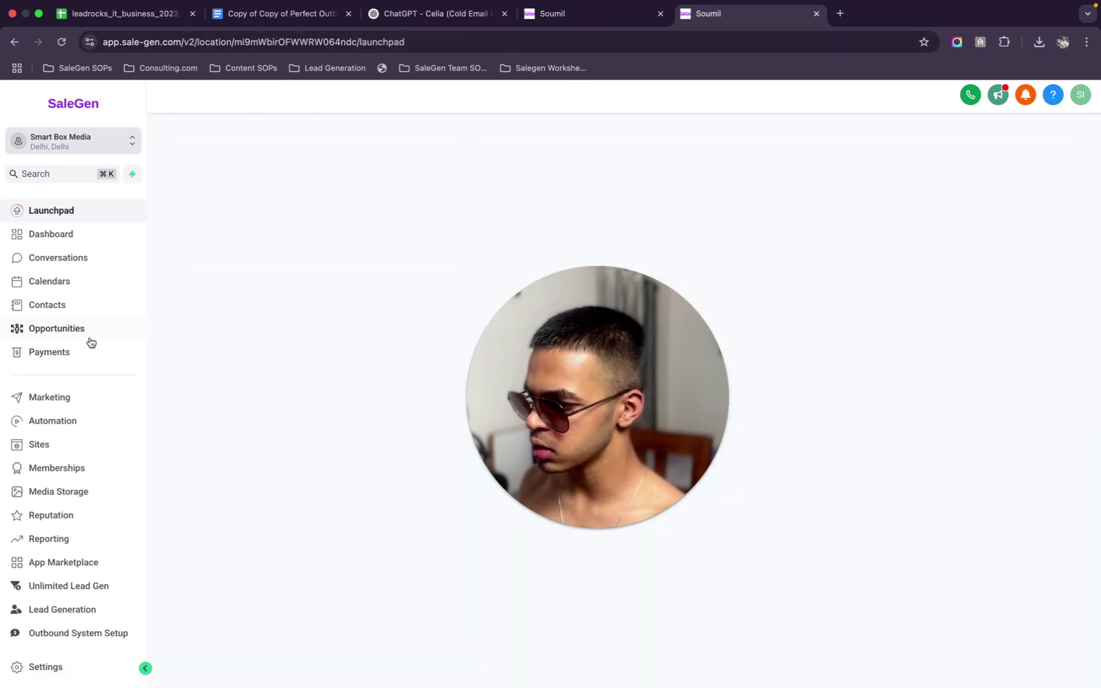
left_click(76, 328)
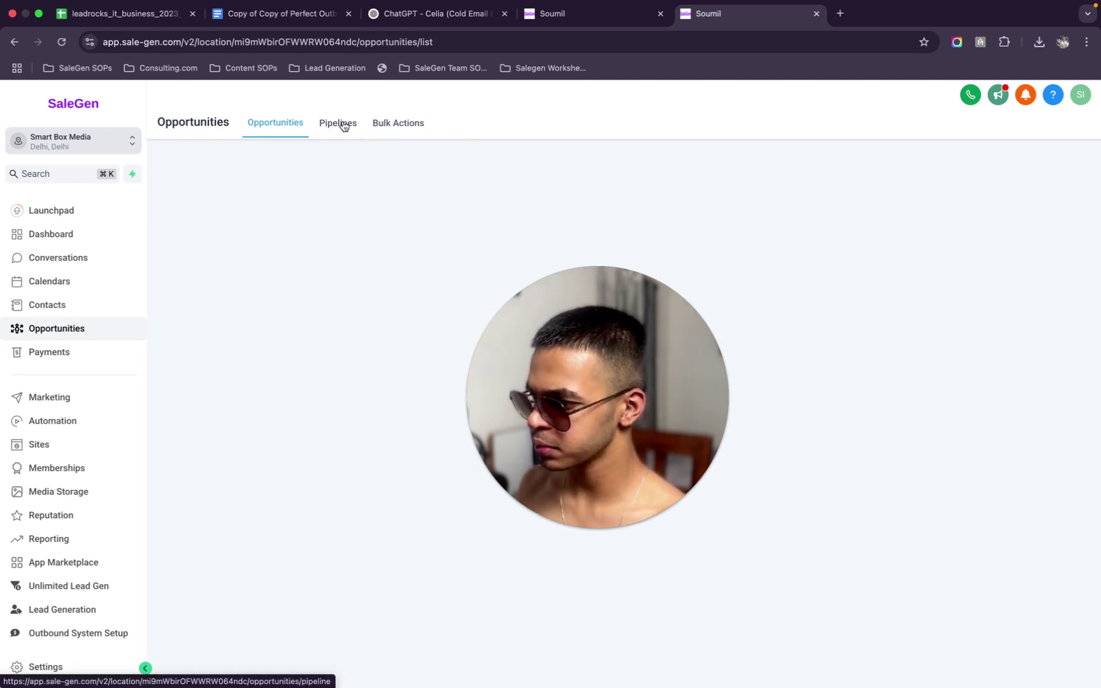
Pan the workflow builder canvas, then return to Celia's new cold email sequence reply
left_click(585, 15)
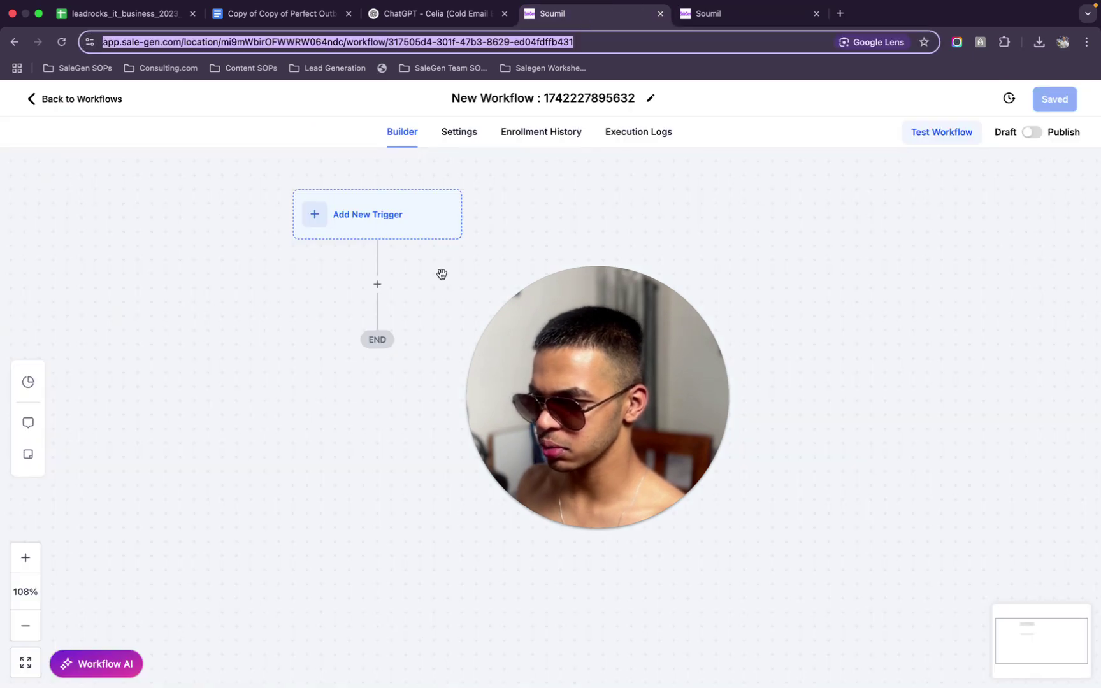
scroll(491, 258, "left", 1)
left_click_drag(563, 348, 908, 373)
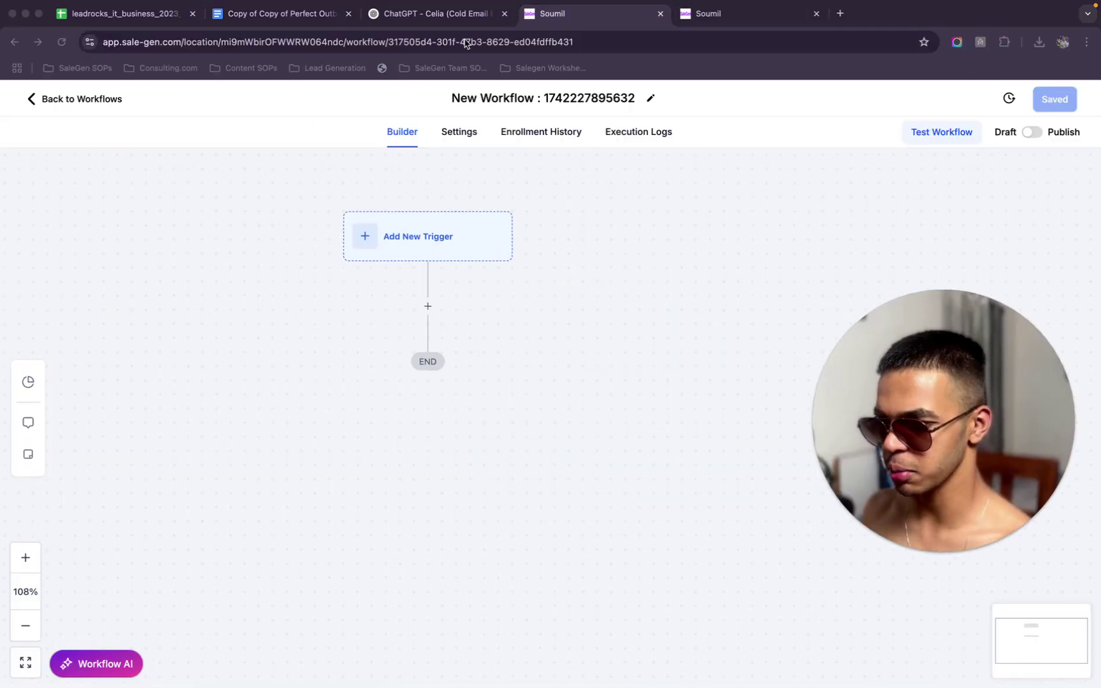
left_click(446, 13)
scroll(400, 246, "down", 1)
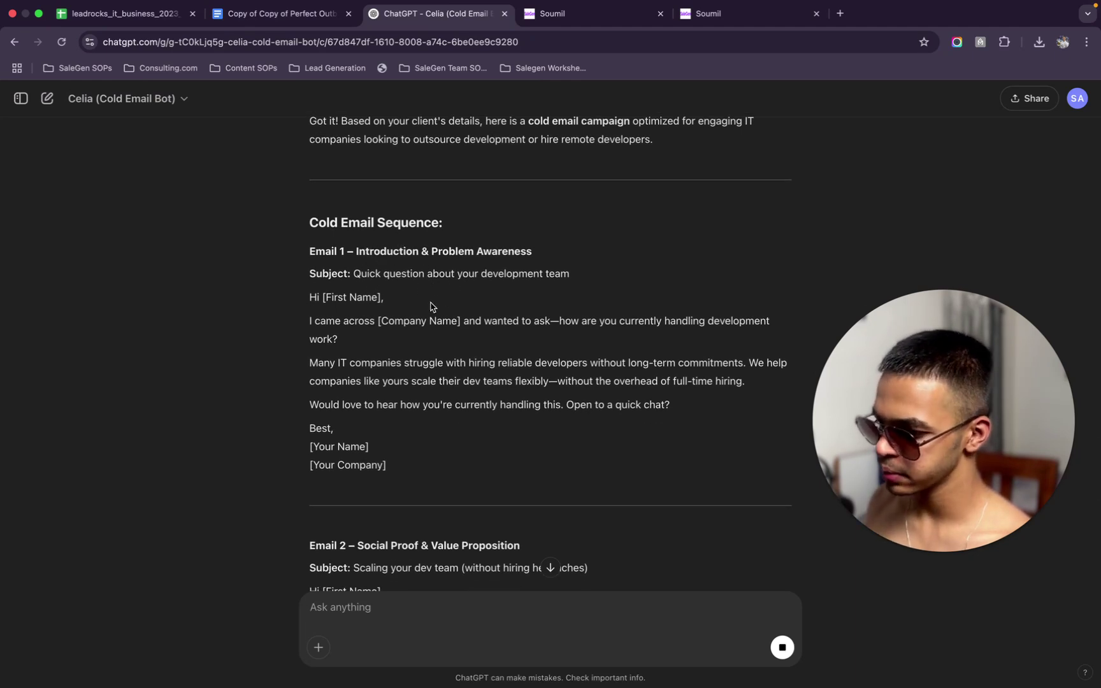
Read Celia's sequence from Email 1's opening lines down through Email 2 and Email 3
left_click_drag(370, 322, 523, 396)
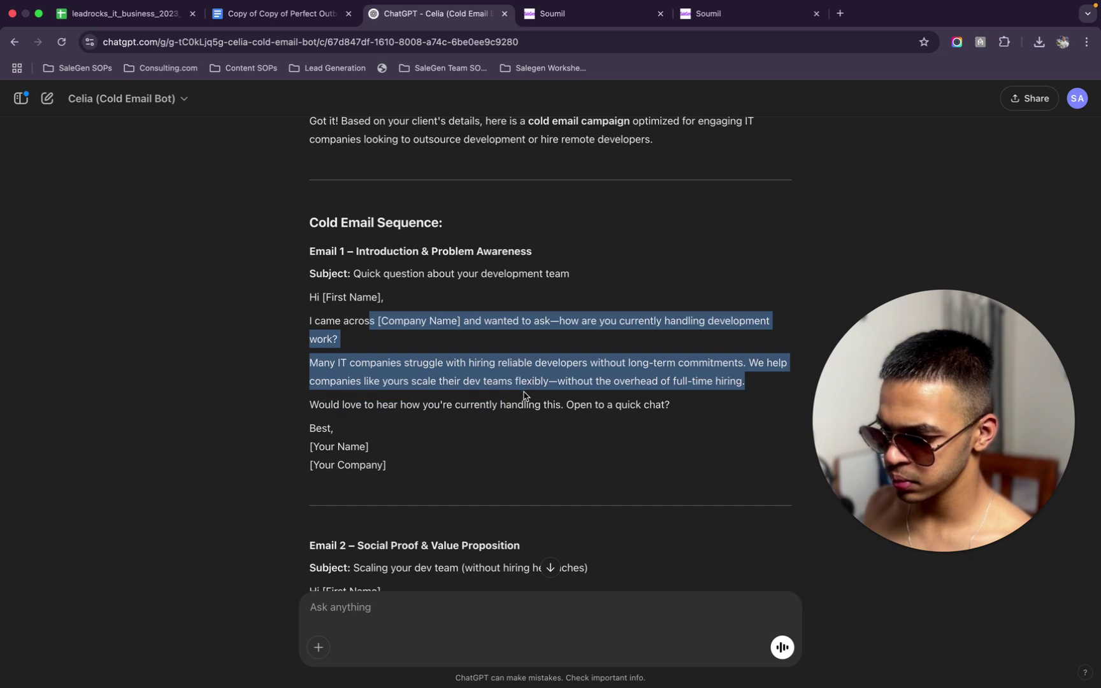
left_click(519, 399)
scroll(519, 399, "down", 3)
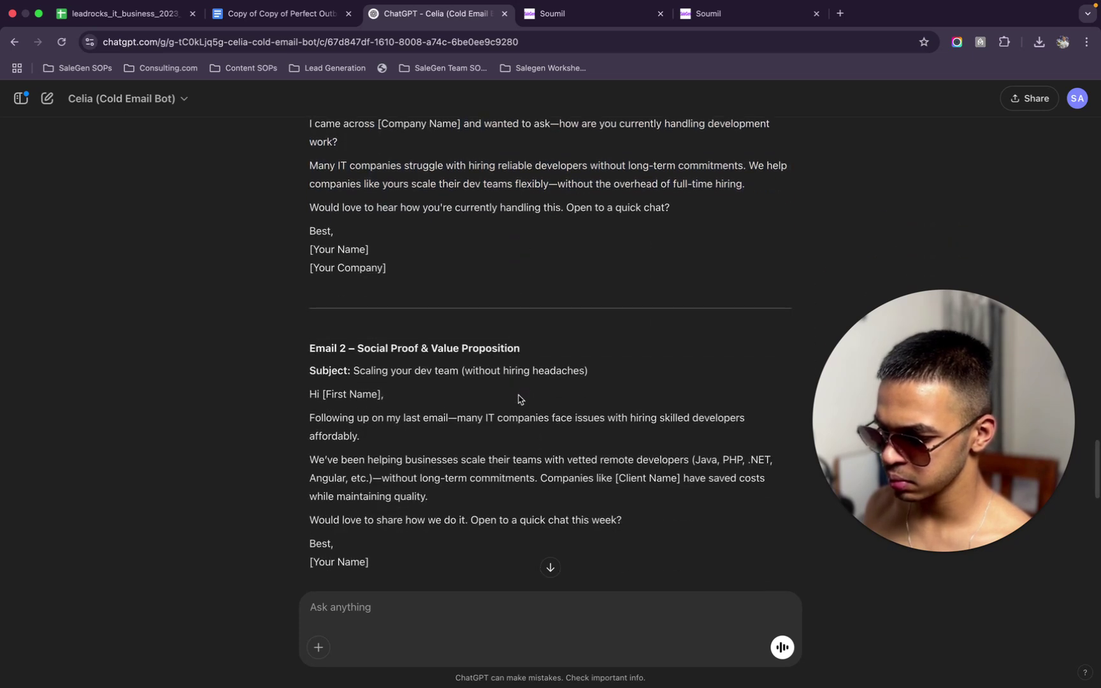
scroll(485, 491, "down", 2)
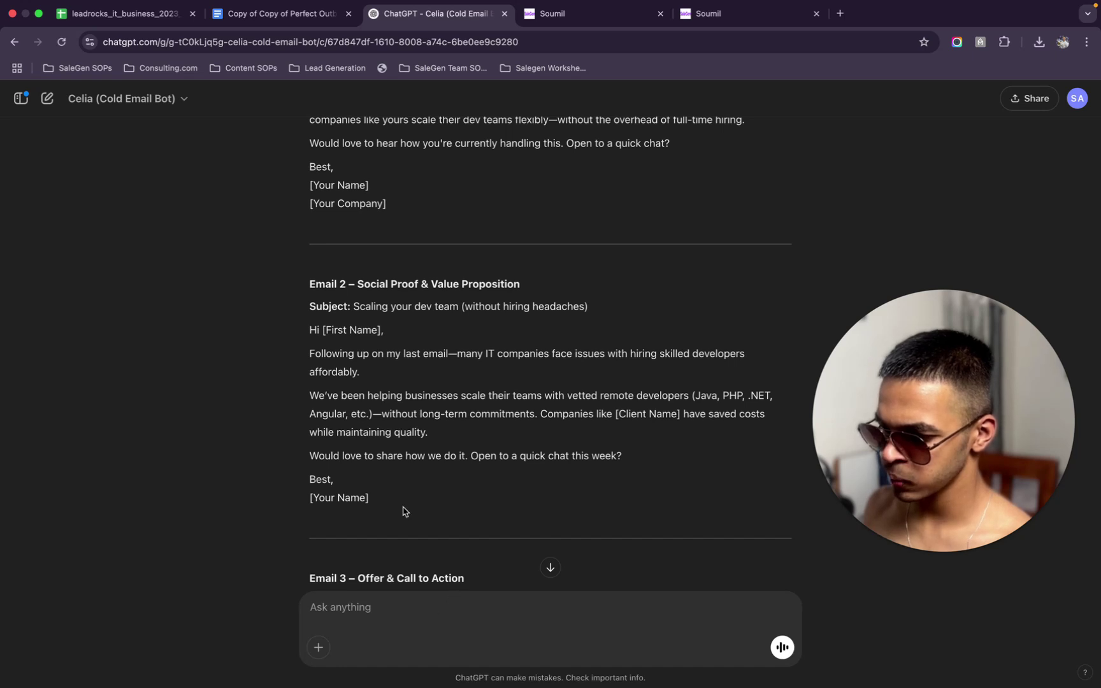
scroll(403, 511, "down", 2)
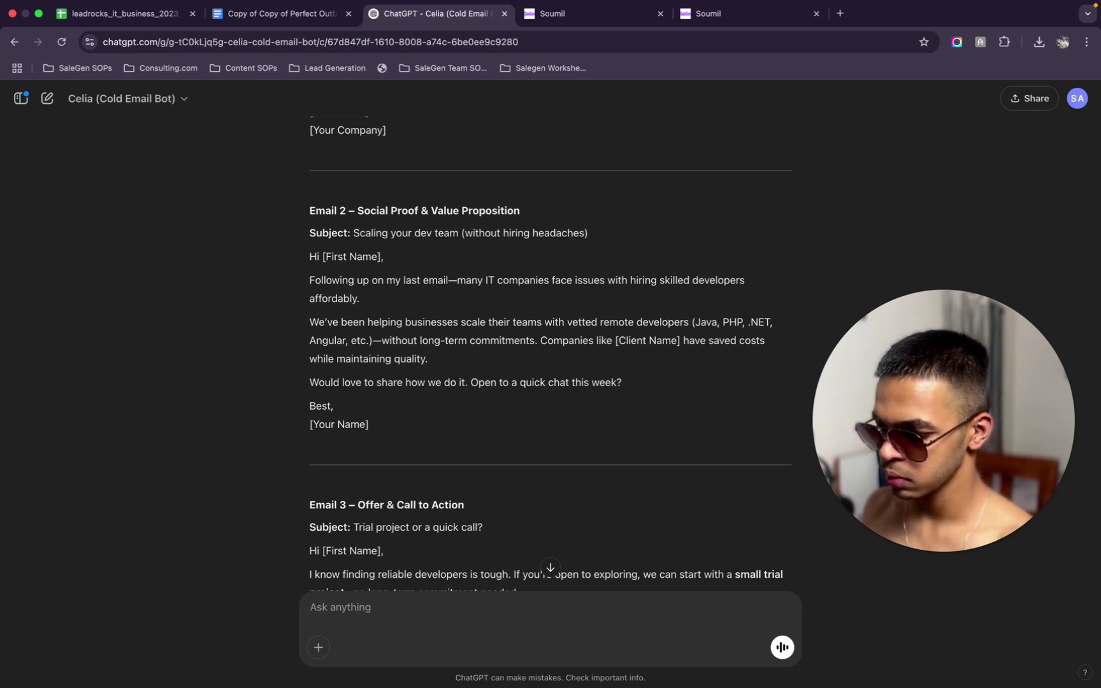
Draft feedback that the emails sound too professional and should read like a best friend wrote them
scroll(511, 529, "down", 10)
type("These are not")
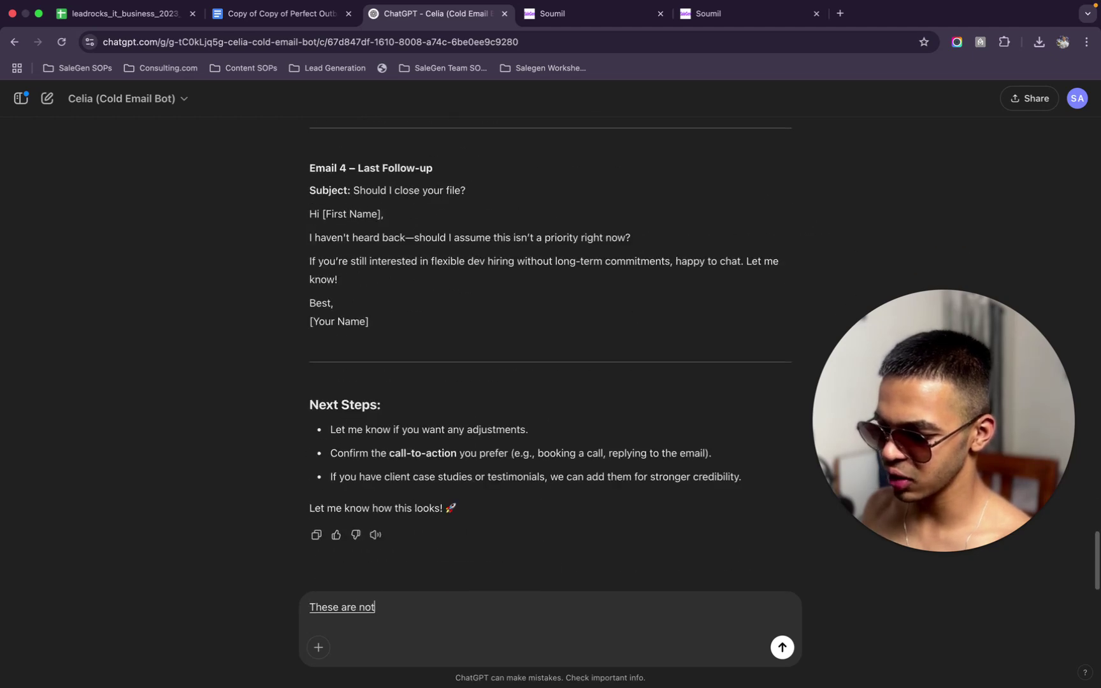
type(" really good")
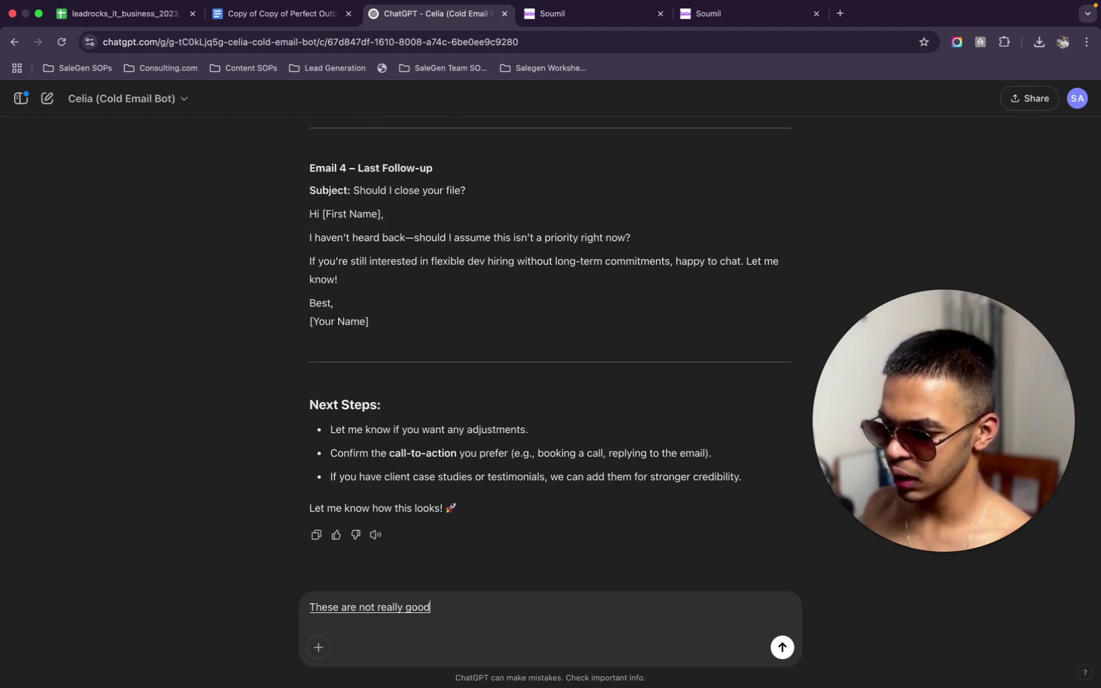
type(" like this sound very")
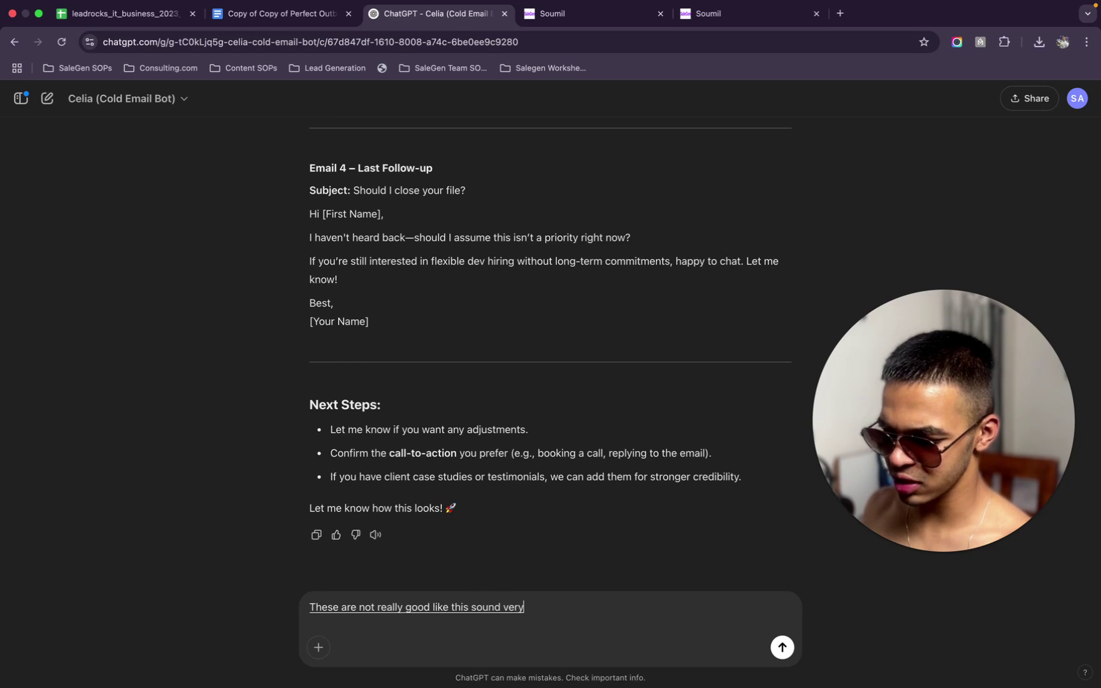
type(" professional and")
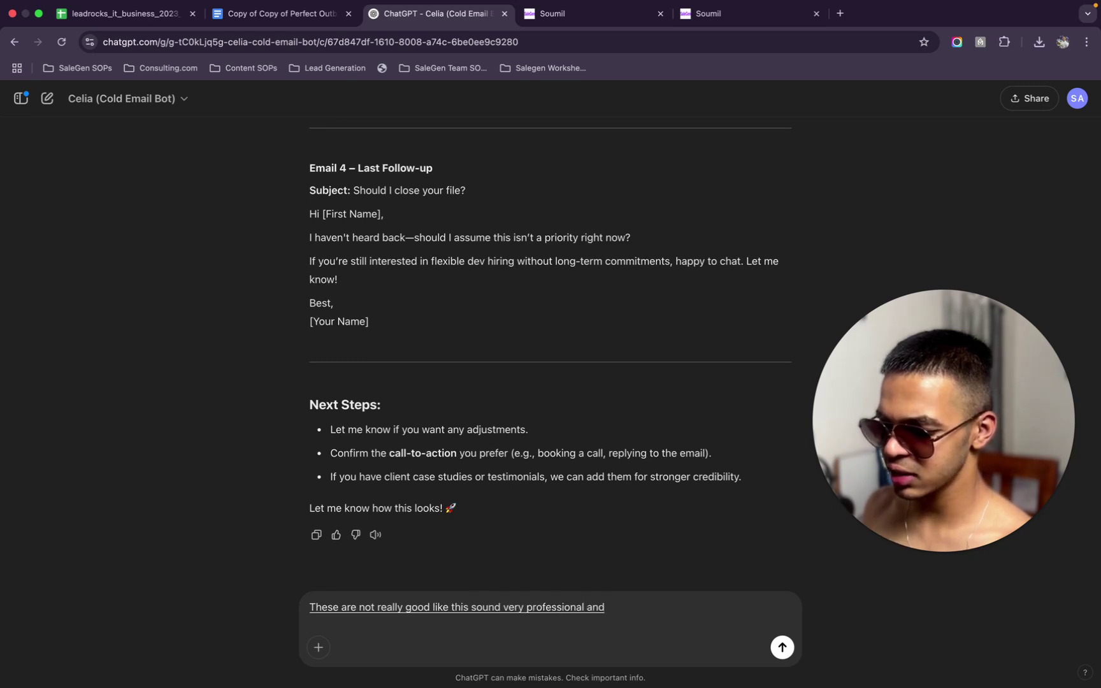
key("BackSpace")
key("BackSpace")
key("BackSpace")
key("BackSpace")
type(", and it seems like a cold menu you know")
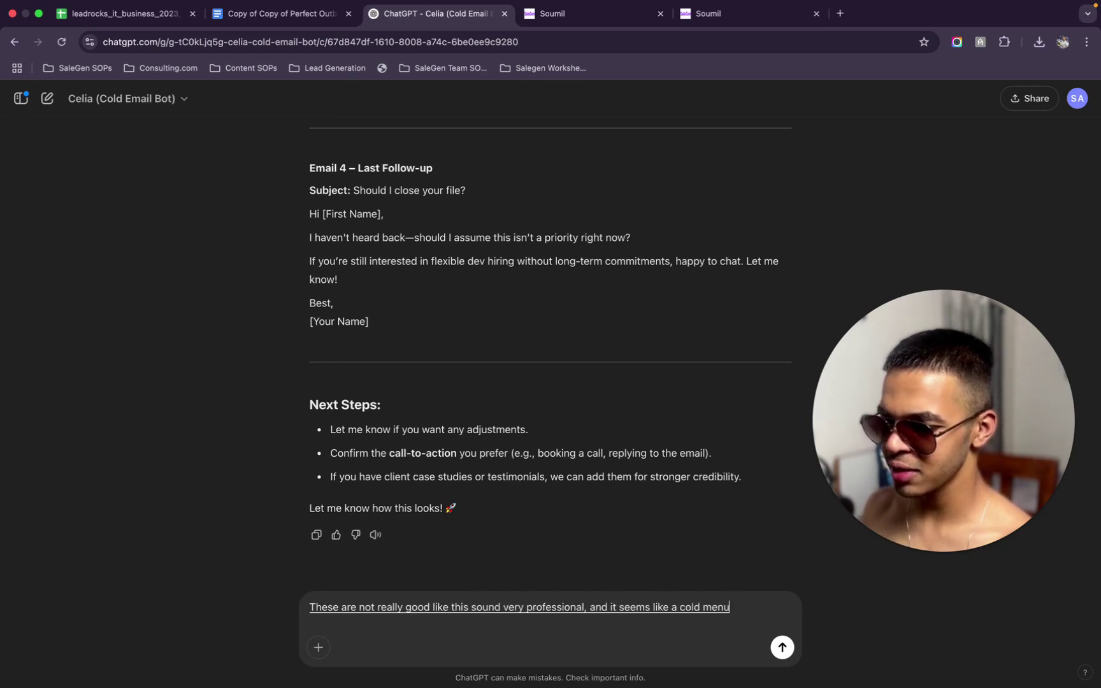
key("BackSpace")
key("BackSpace")
key("BackSpace")
key("BackSpace")
key("BackSpace")
key("BackSpace")
key("BackSpace")
key("BackSpace")
key("BackSpace")
type(". You know, I wanted to be like.")
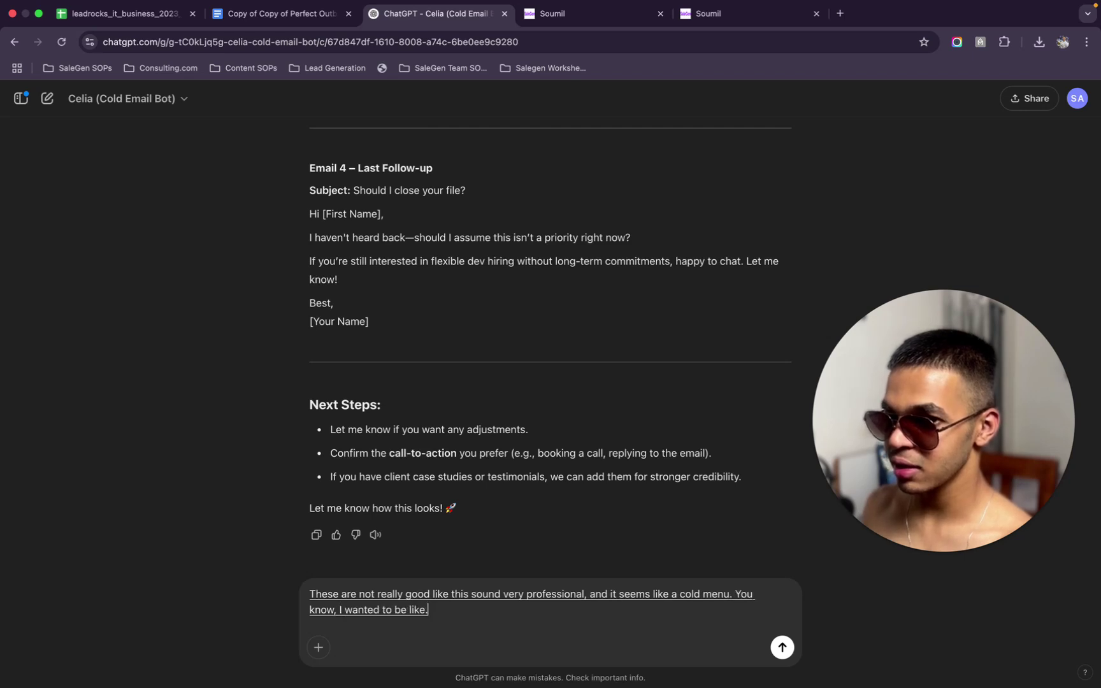
key("BackSpace")
type("the person")
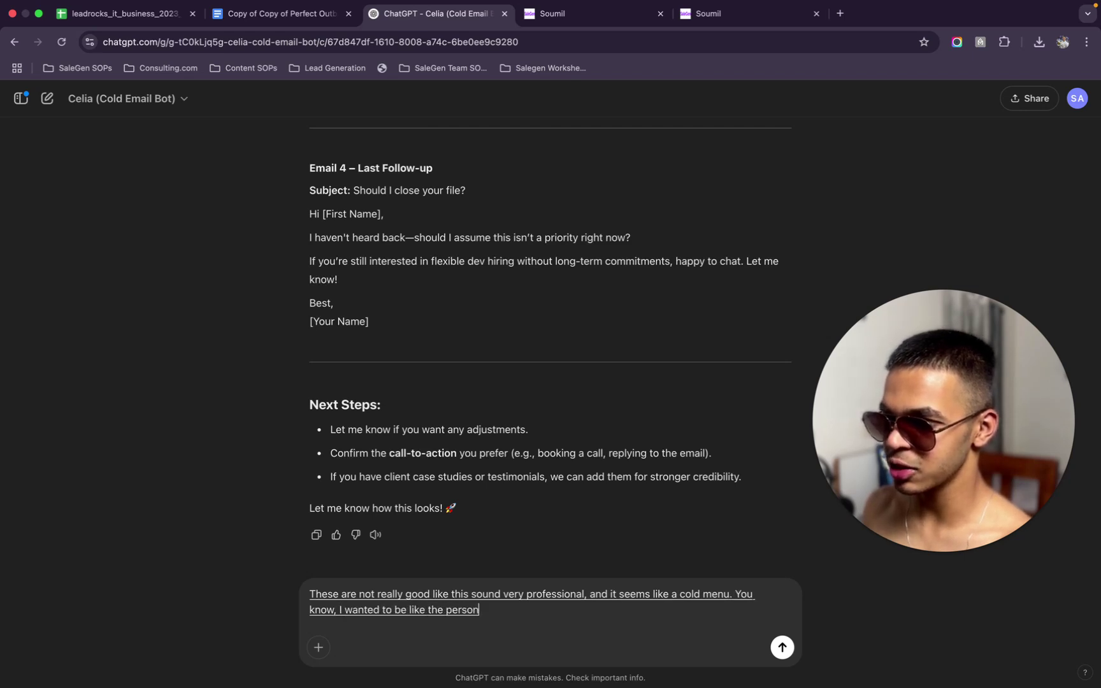
type(" reading. It should be like my best friend wrote it out to me.")
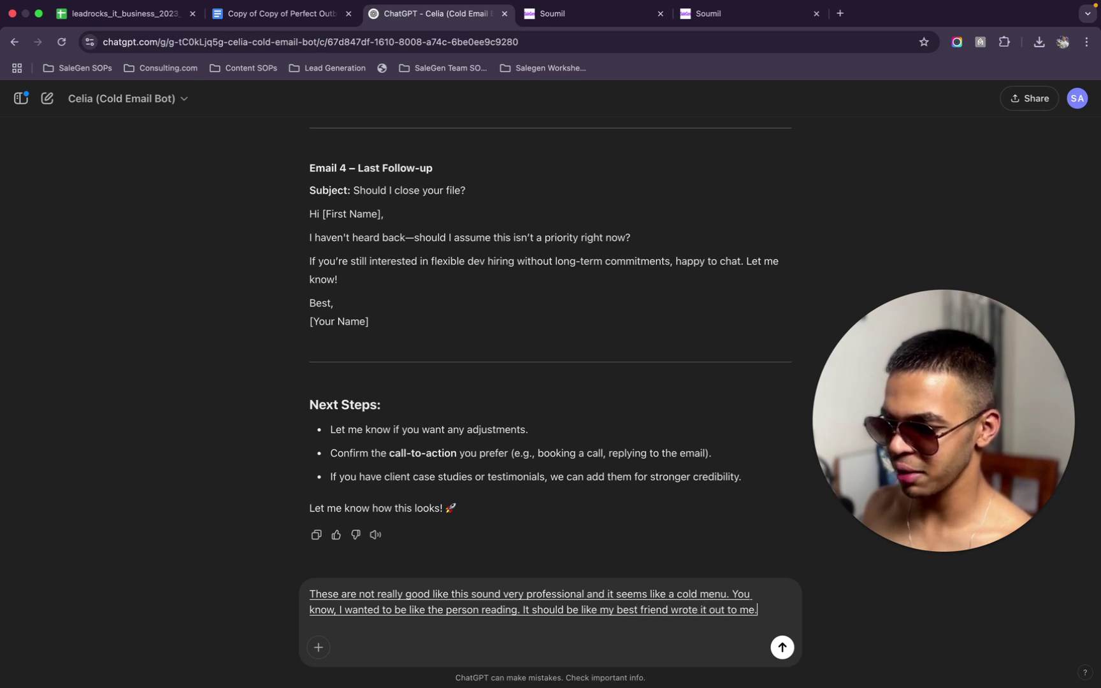
type(" I want to differentiate a")
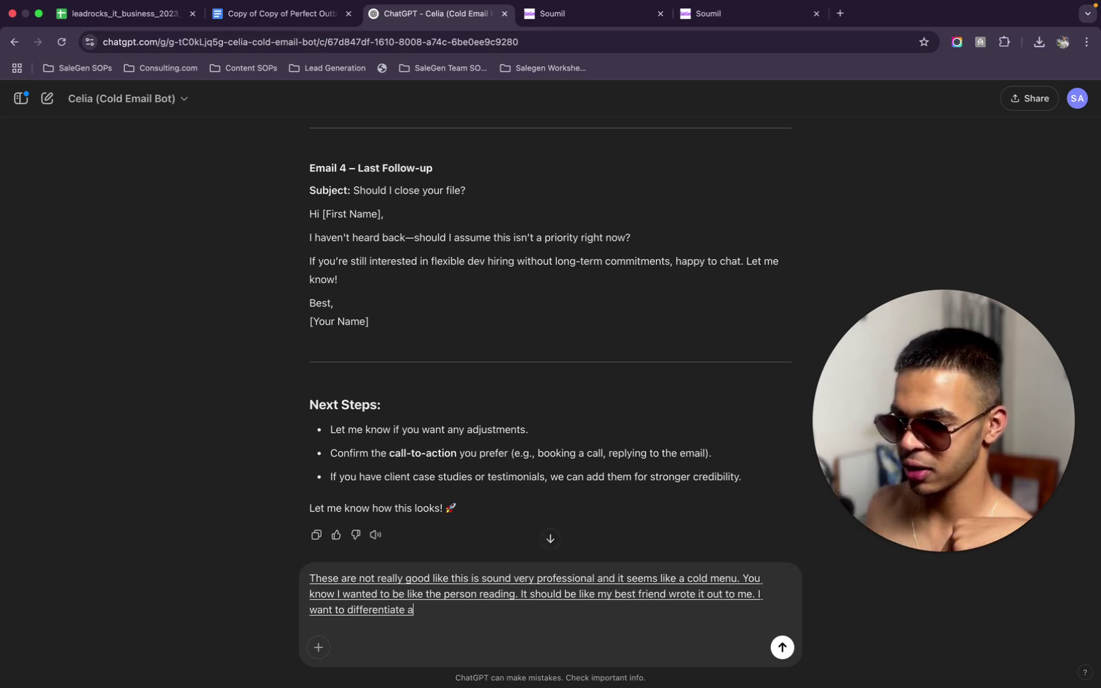
type(" clients over your")
Add that clients face better competition, so the emails must differentiate them
key("BackSpace")
key("BackSpace")
key("BackSpace")
key("BackSpace")
type("here because differentiation Ye")
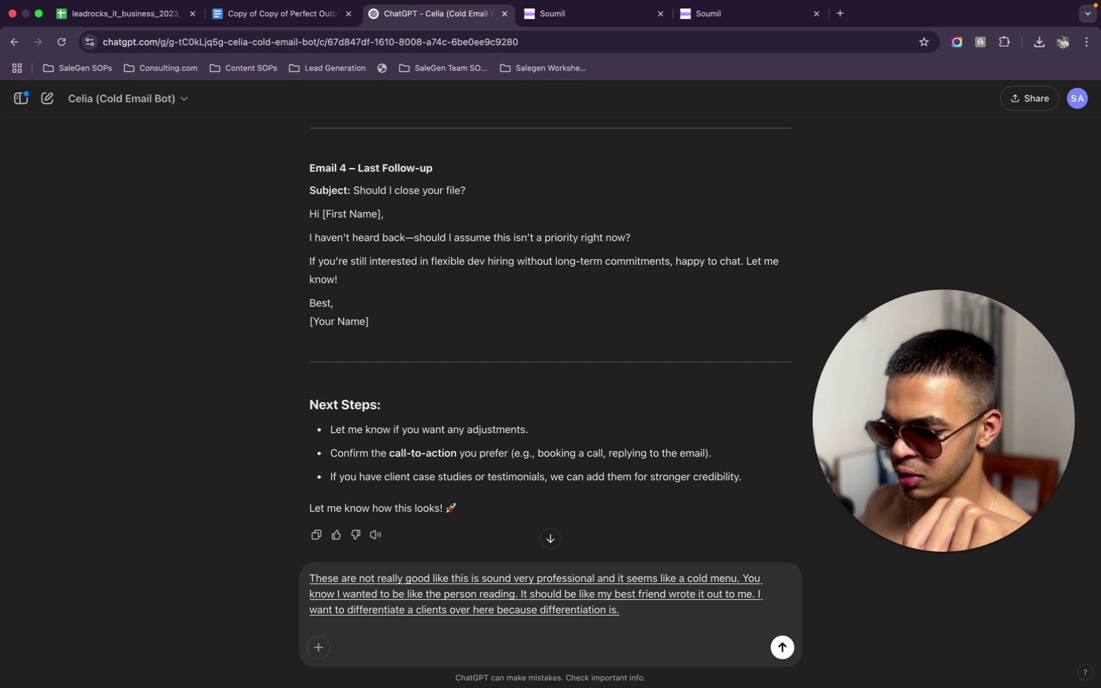
key("BackSpace")
type("k because they have better people in their competition.")
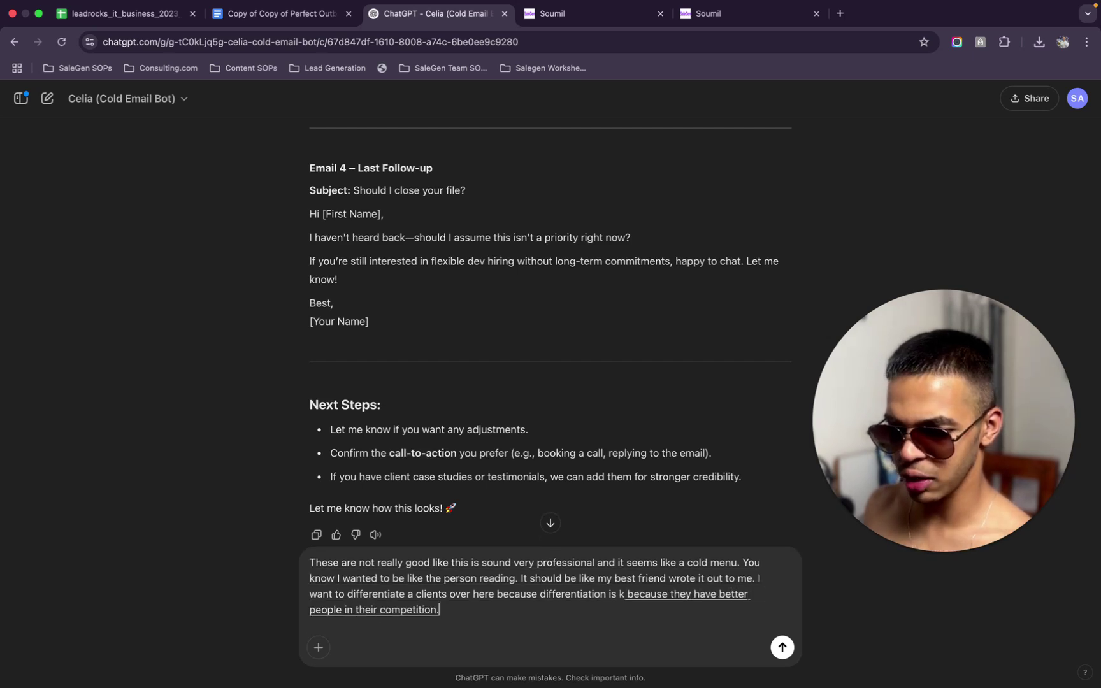
key("BackSpace")
type("and we have to differentiate them so.")
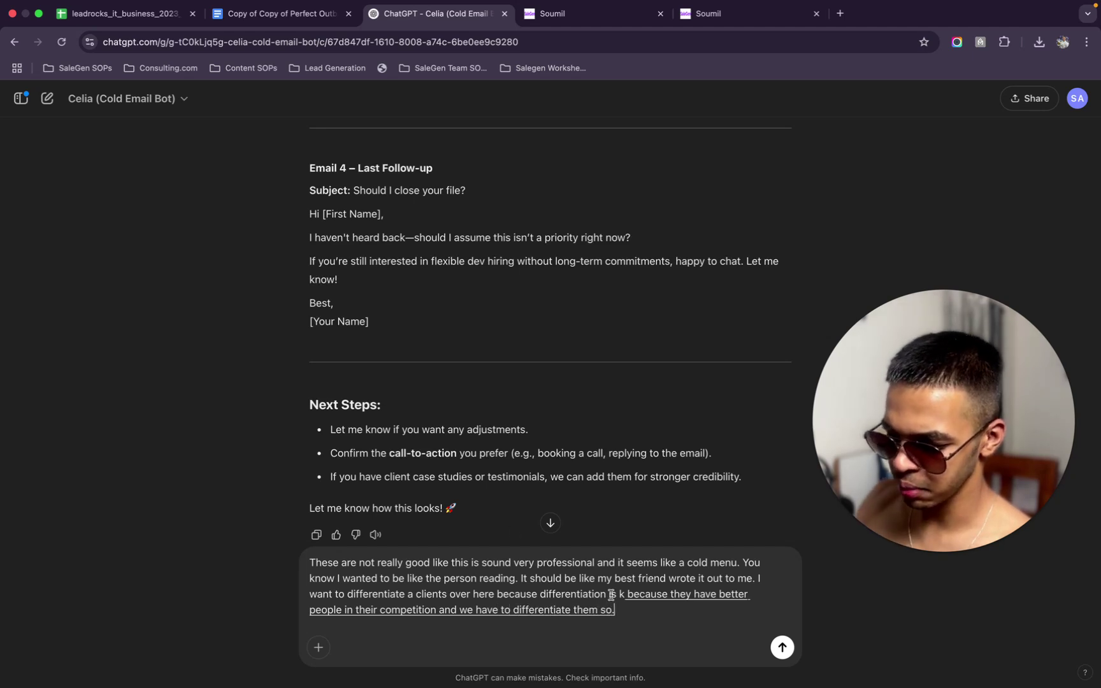
key("BackSpace")
key("BackSpace")
key("BackSpace")
key("BackSpace")
type(". So yeah.")
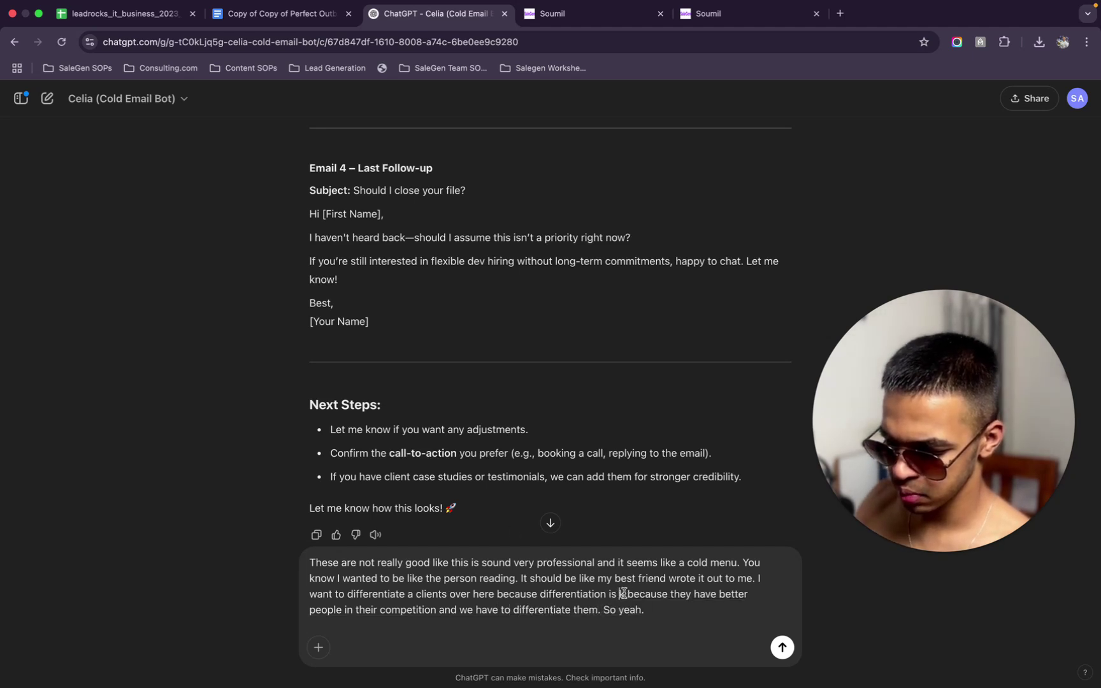
type("ey")
Send the tone feedback to Celia and open a fresh ChatGPT chat in a tab beside it
key("Return")
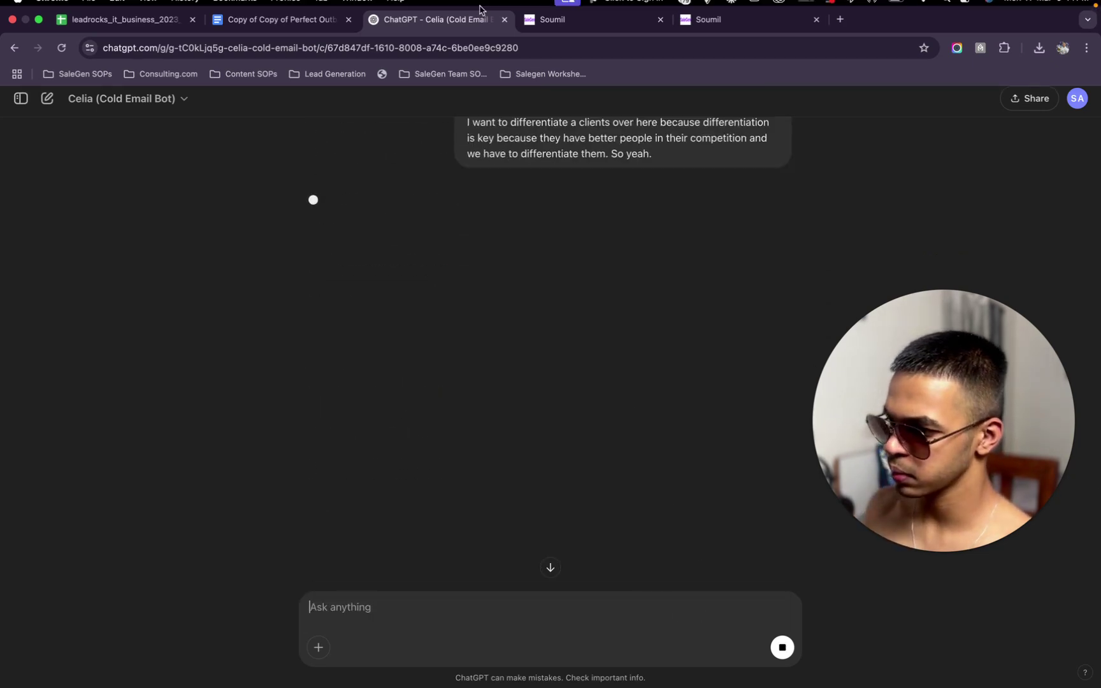
left_click(840, 29)
type("c")
key("Return")
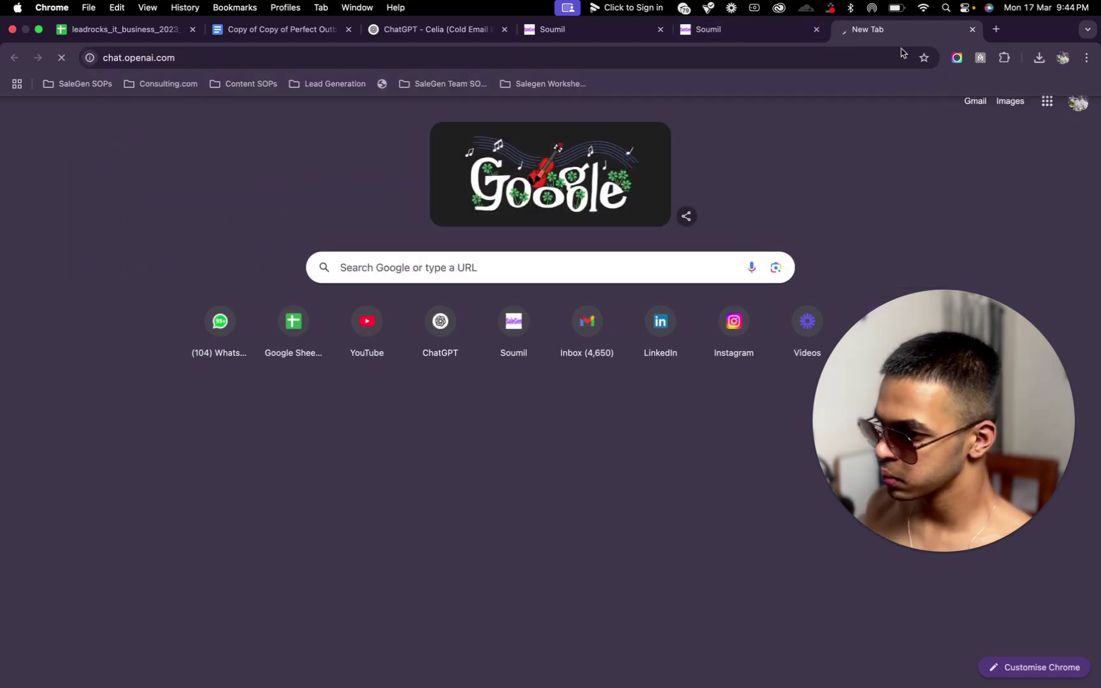
left_click_drag(873, 42, 582, 42)
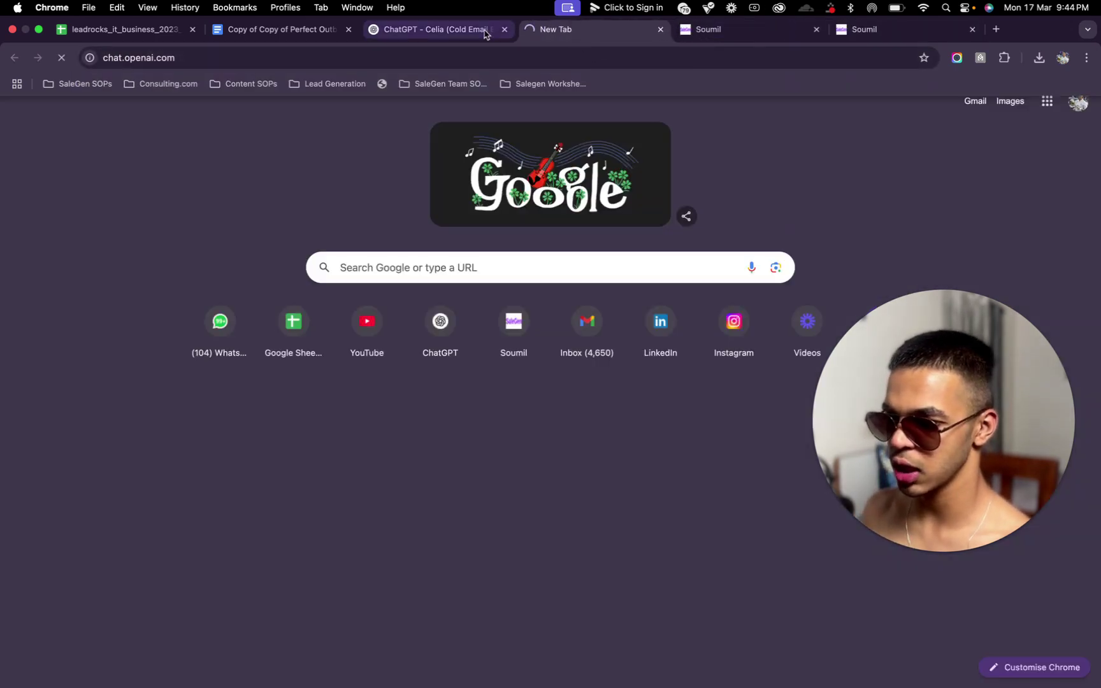
left_click(412, 42)
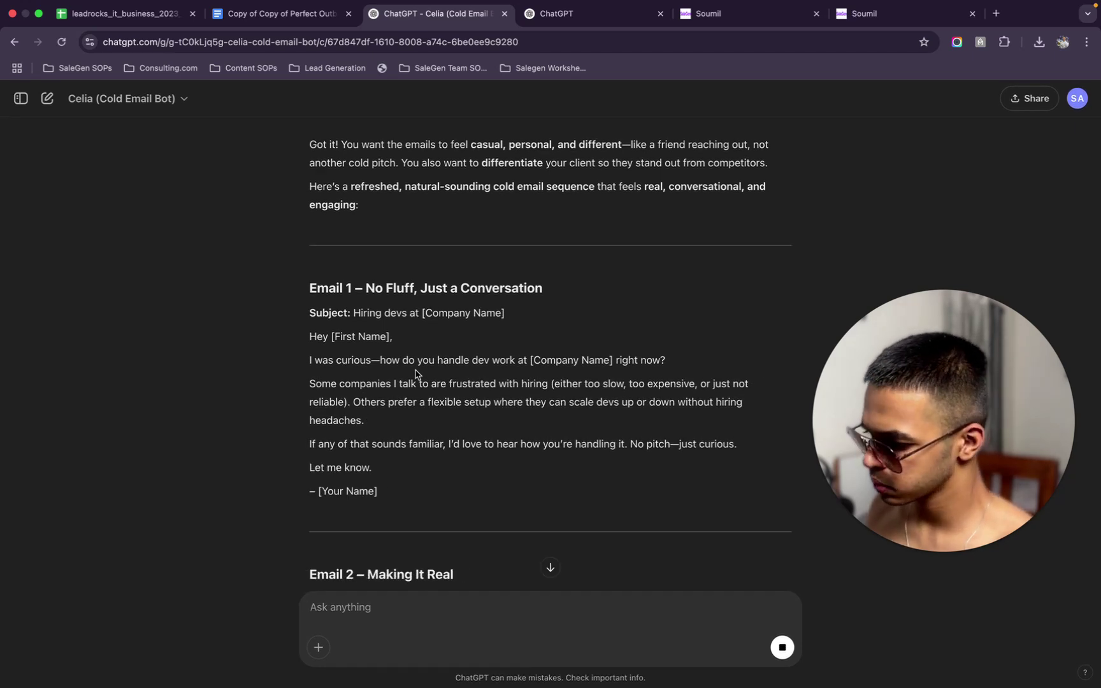
left_click(548, 12)
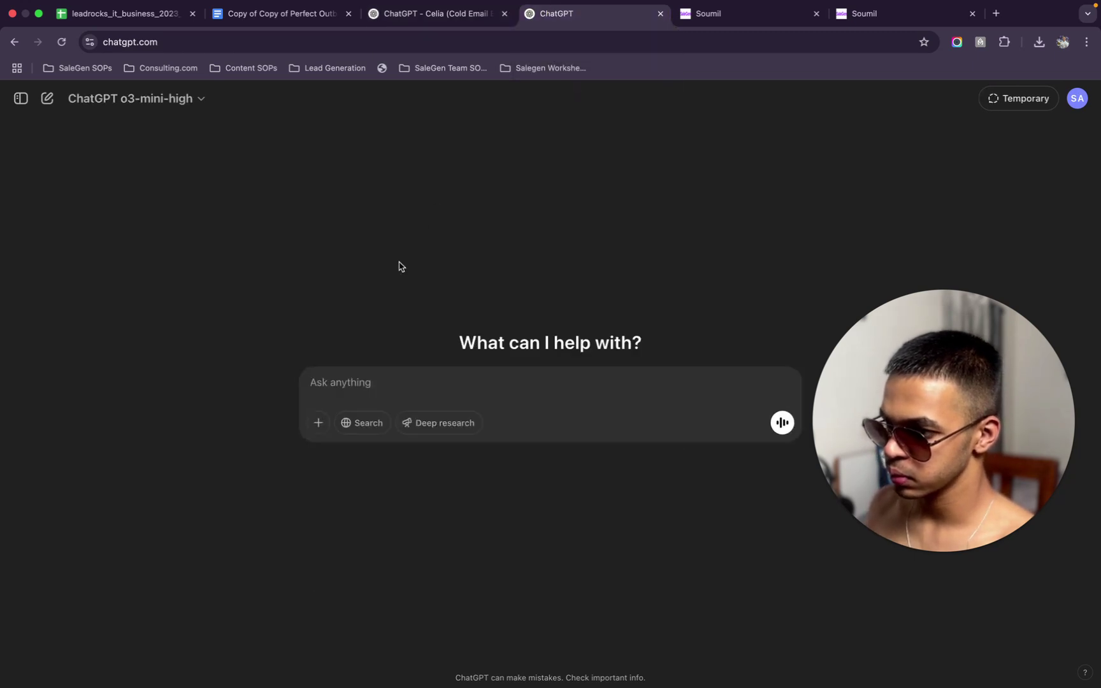
left_click(408, 15)
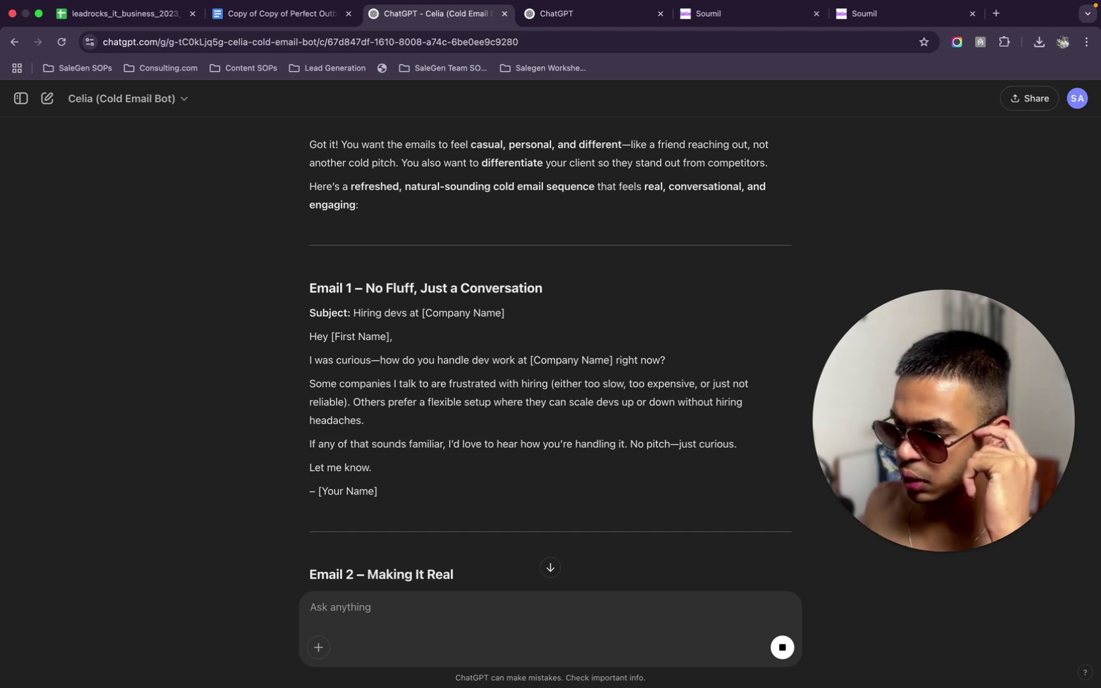
Dictate that the emails should leverage development cost savings and channel prospects' unrealised desire
type("I wanna leverage")
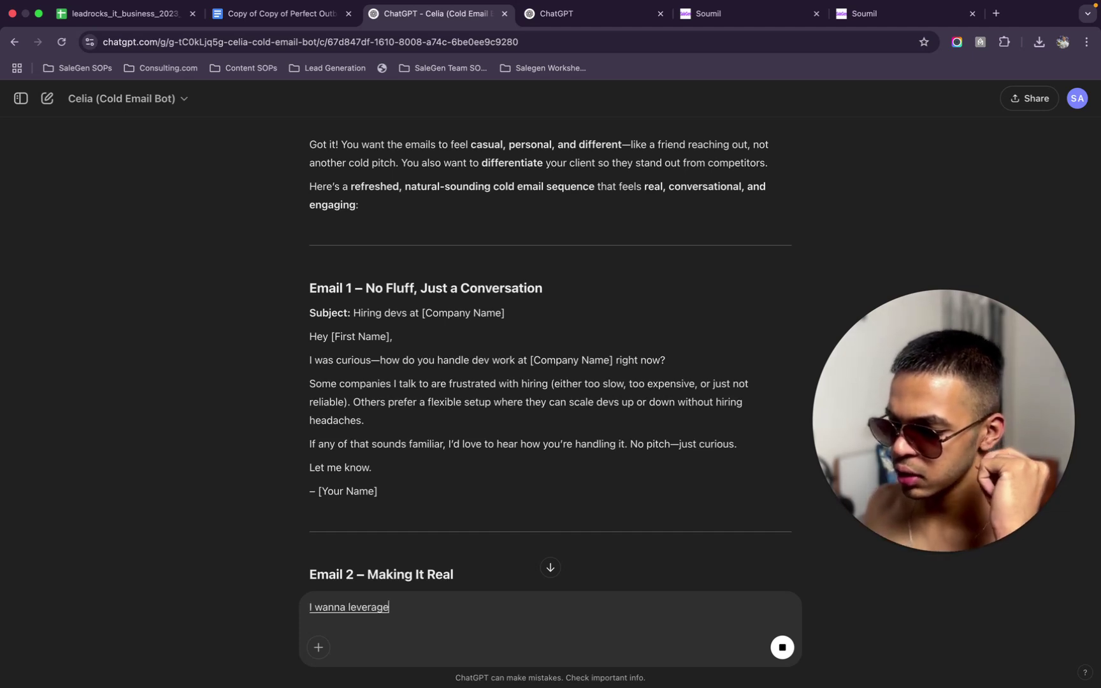
type(" the fact that it will save them a lot of")
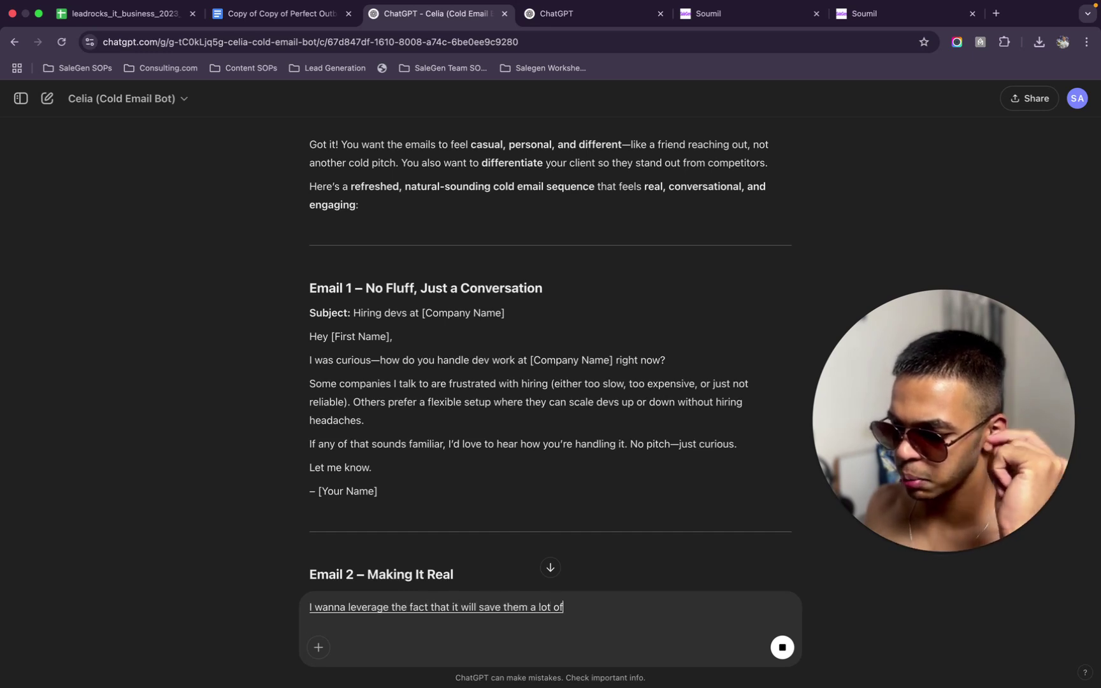
type(" money in develop")
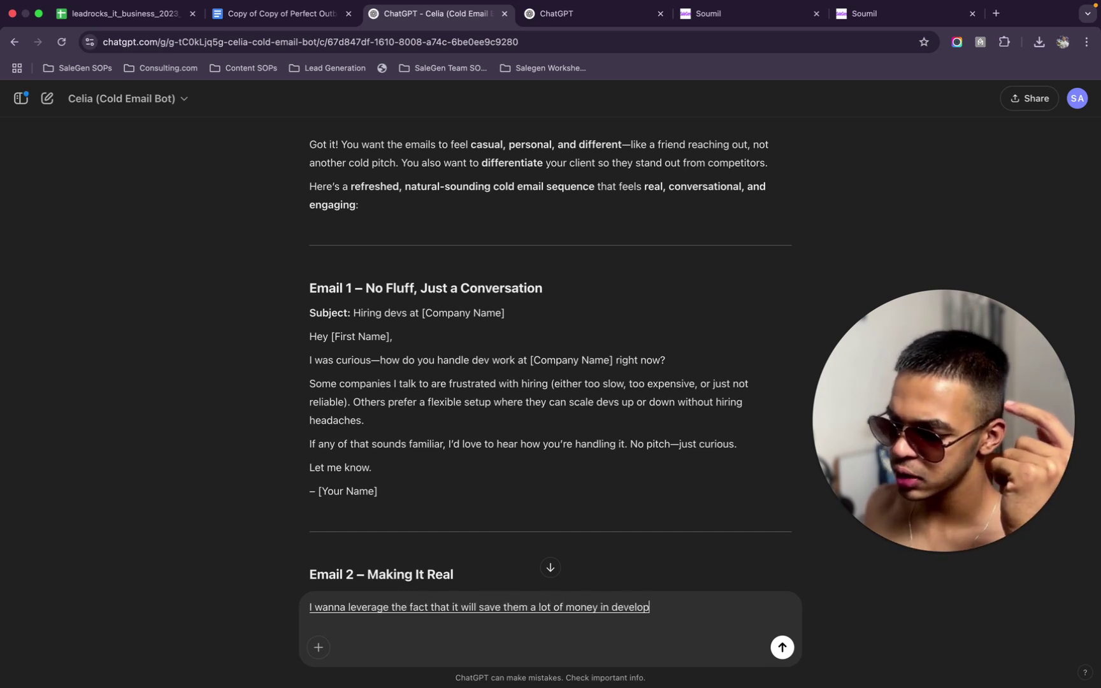
type("ment course, get the project")
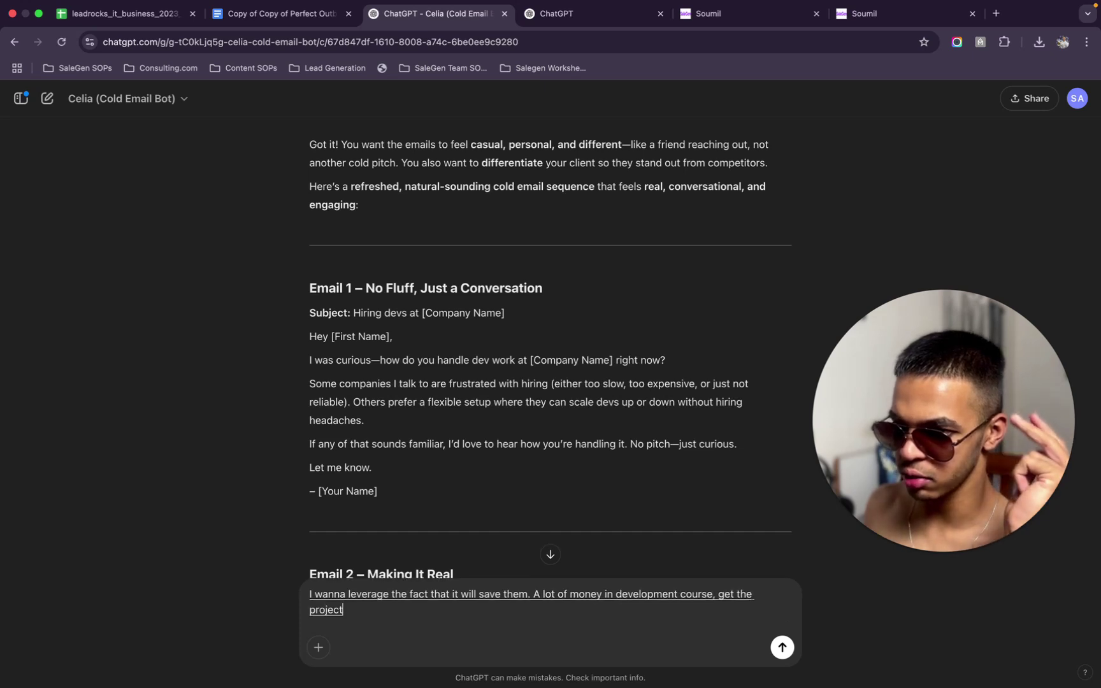
type(" d")
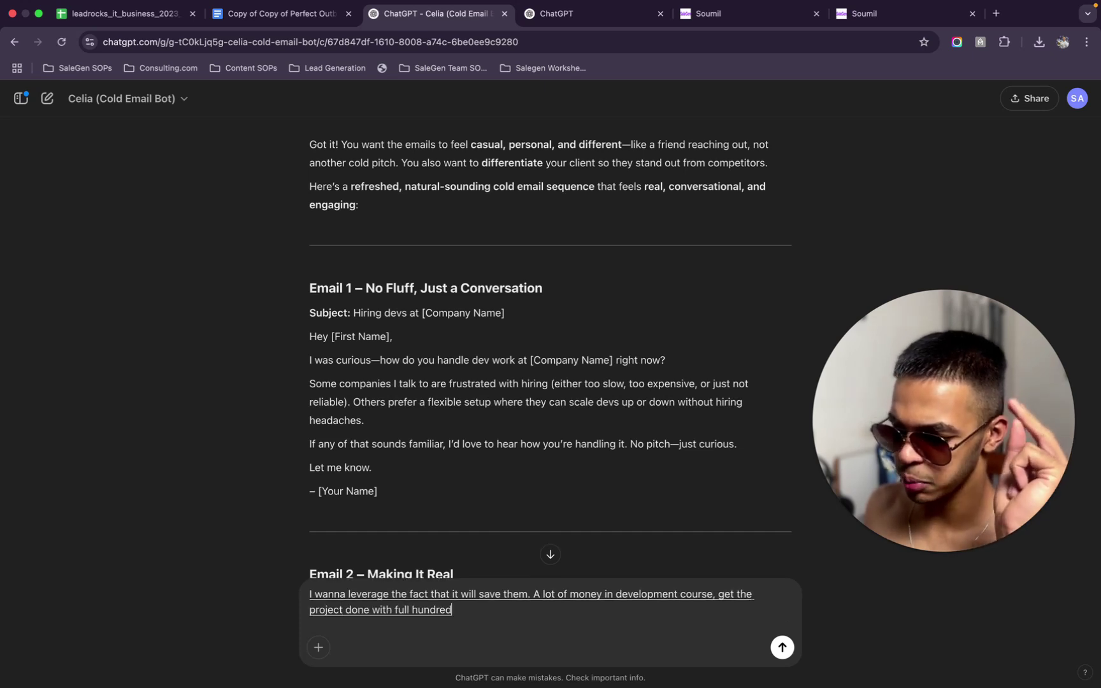
type("one with full. hundred percent project success rate")
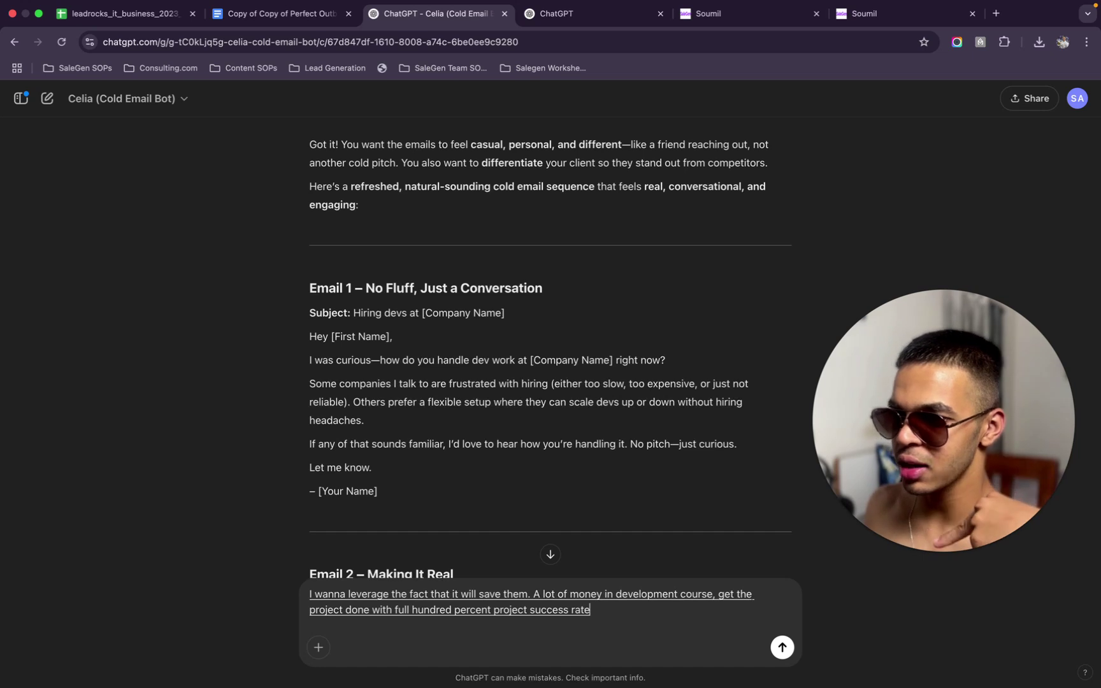
type(". It's a reliable. It's a way to save")
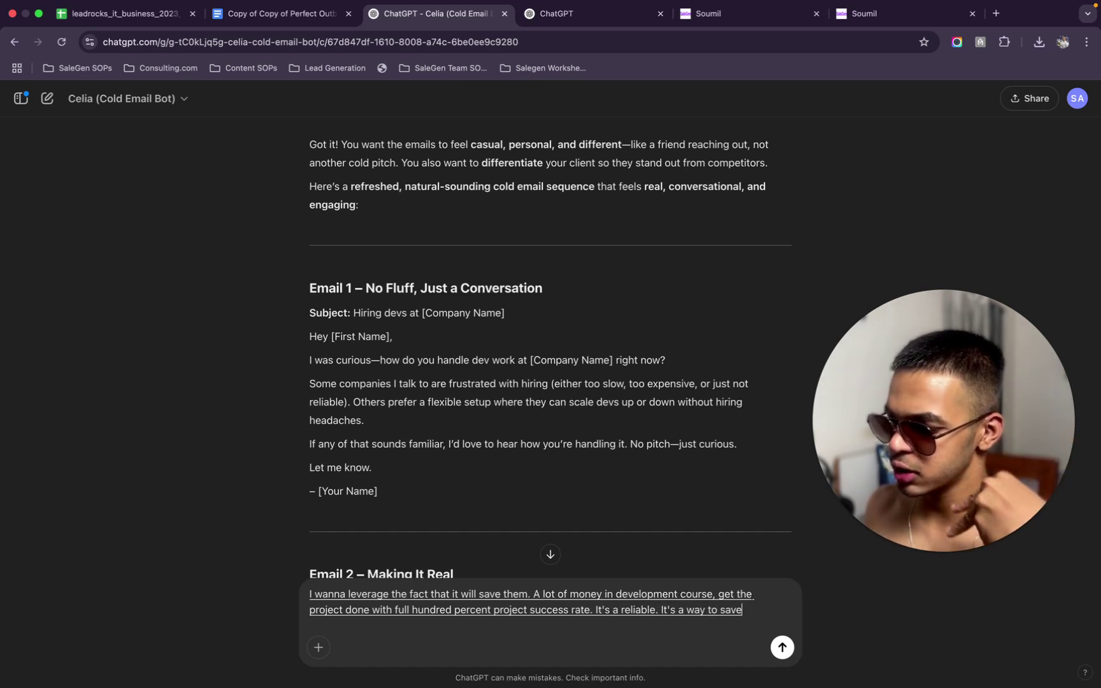
type(" costs.")
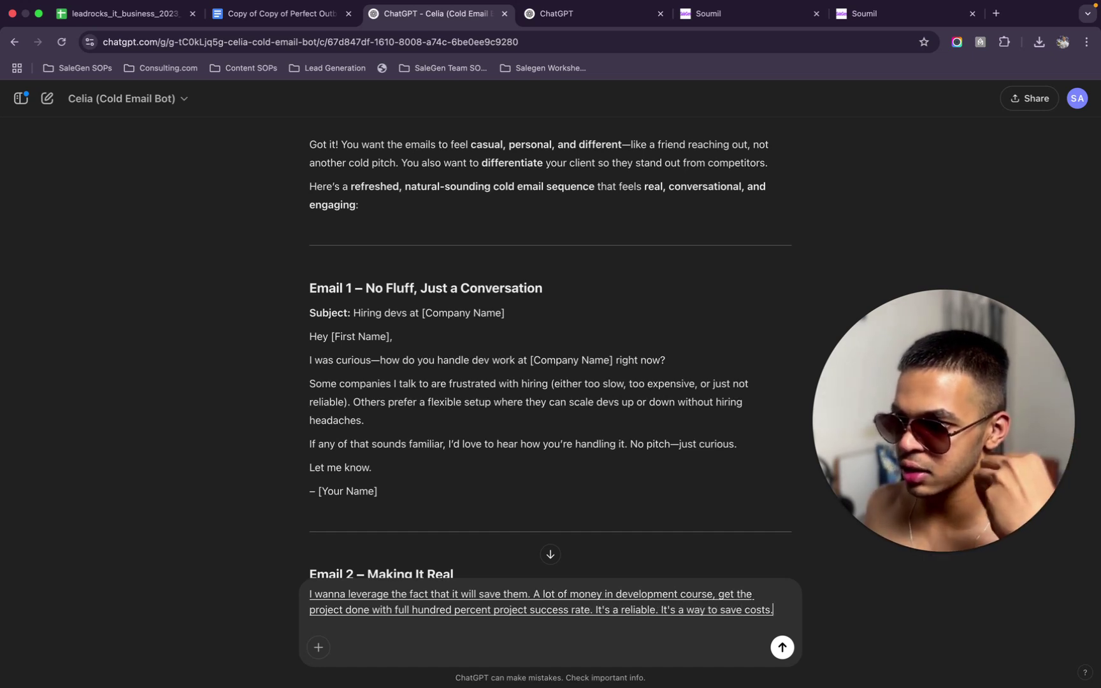
type(" and it does not tie them down to a particular long-term contract")
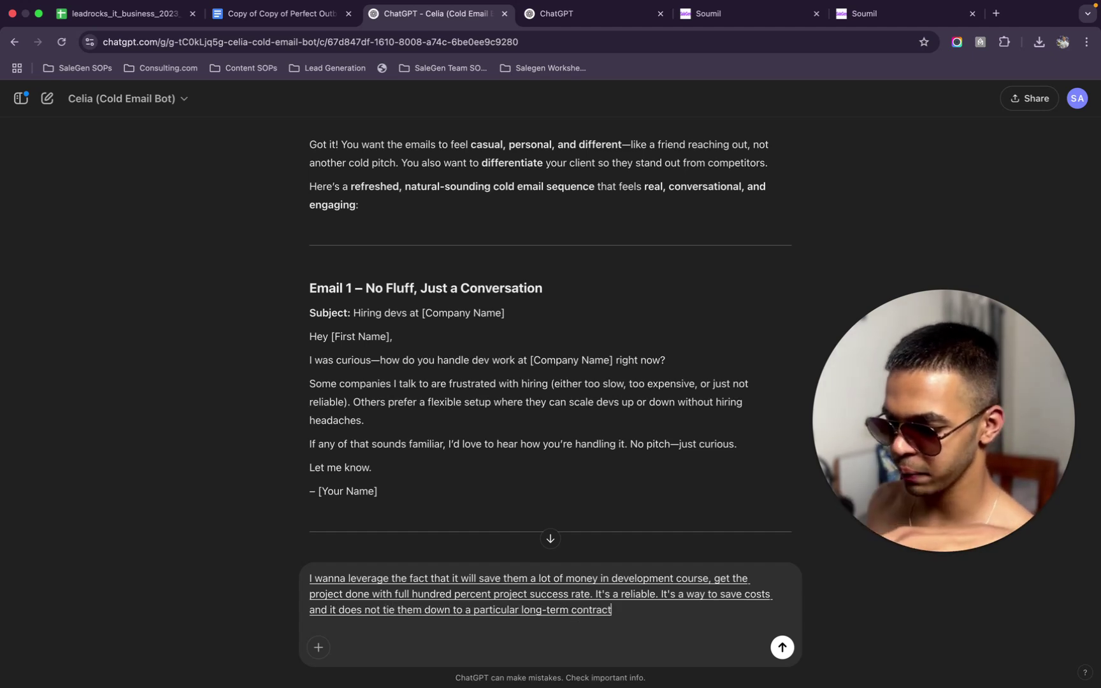
type("or. Anything")
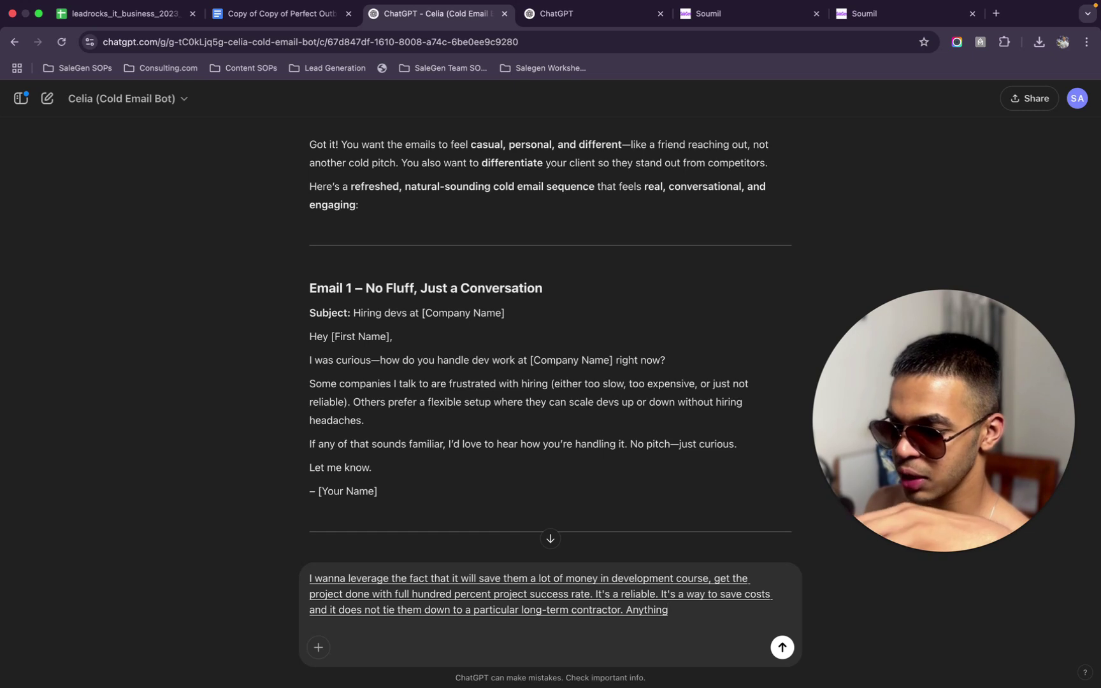
type(" so these are the points I want")
type(" le")
key("BackSpace")
key("BackSpace")
type("to leverage.")
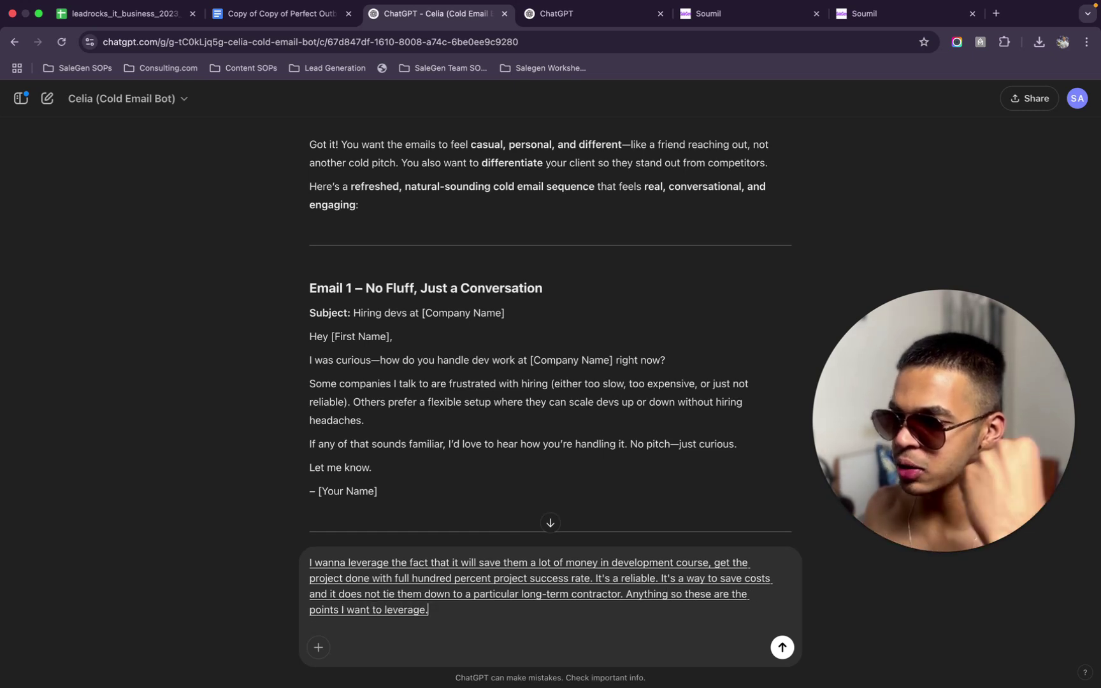
key("BackSpace")
type("because we have to induce")
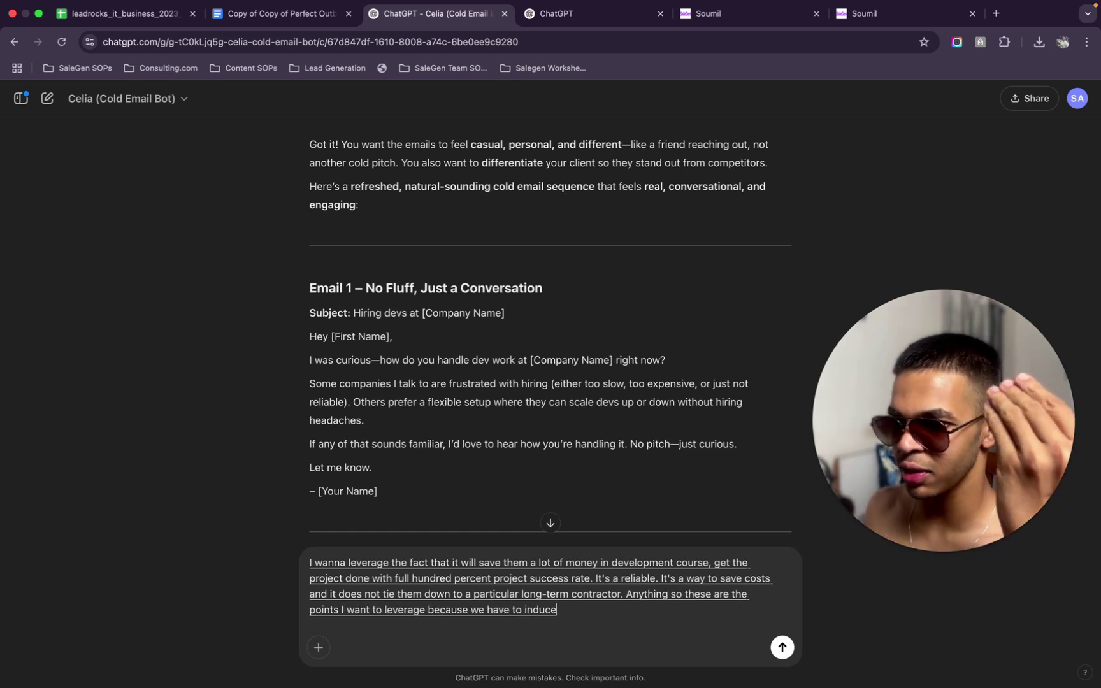
type(" desire as well.")
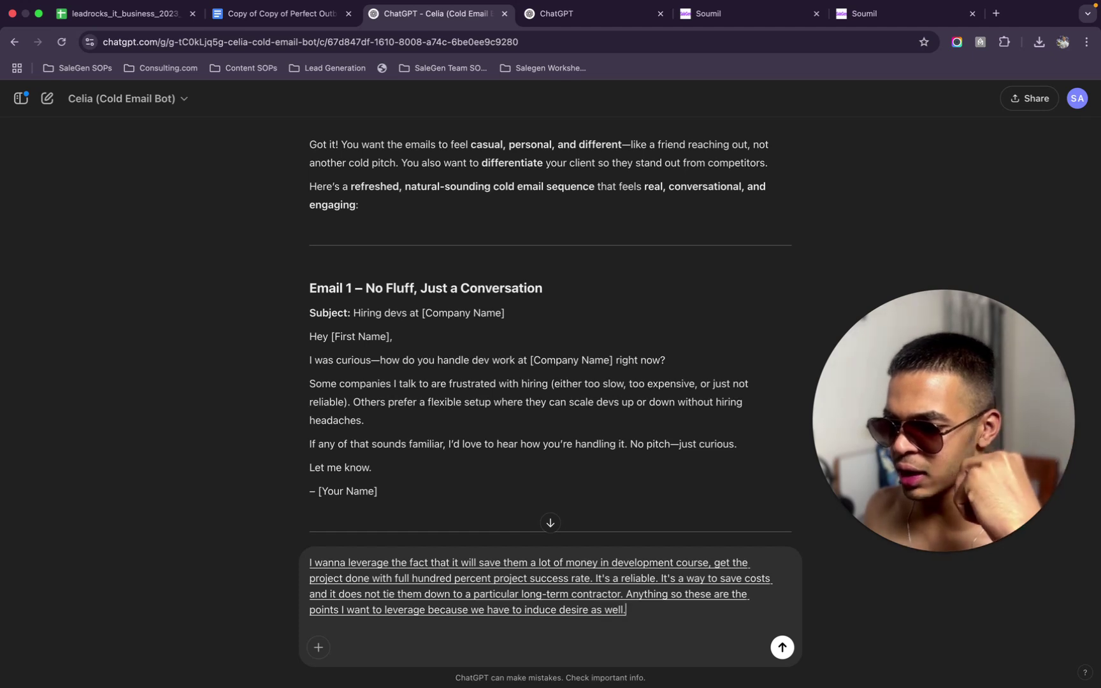
type(" The desire for this already.")
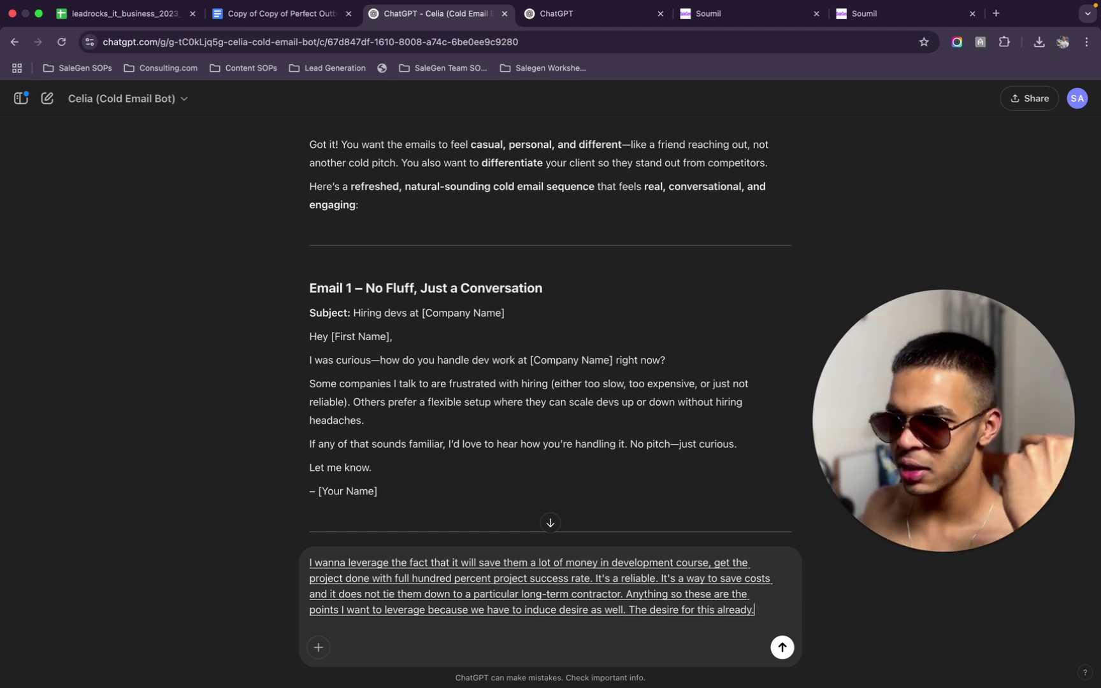
key("BackSpace")
type("exists, but the person does not realise it.")
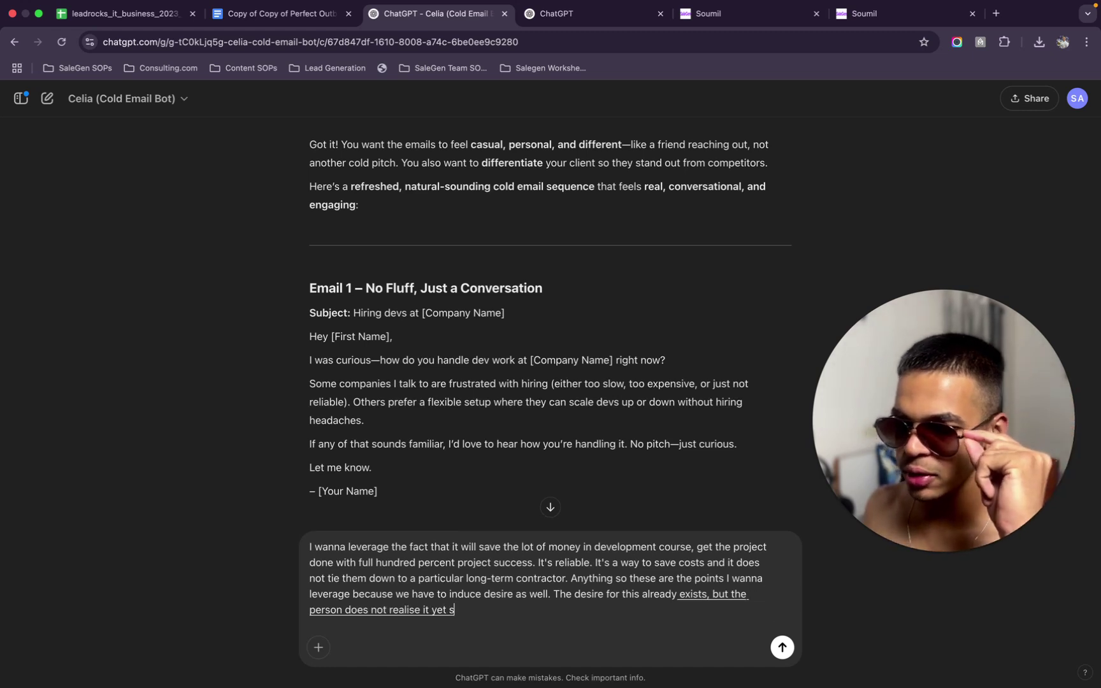
key("BackSpace")
type("so we have to")
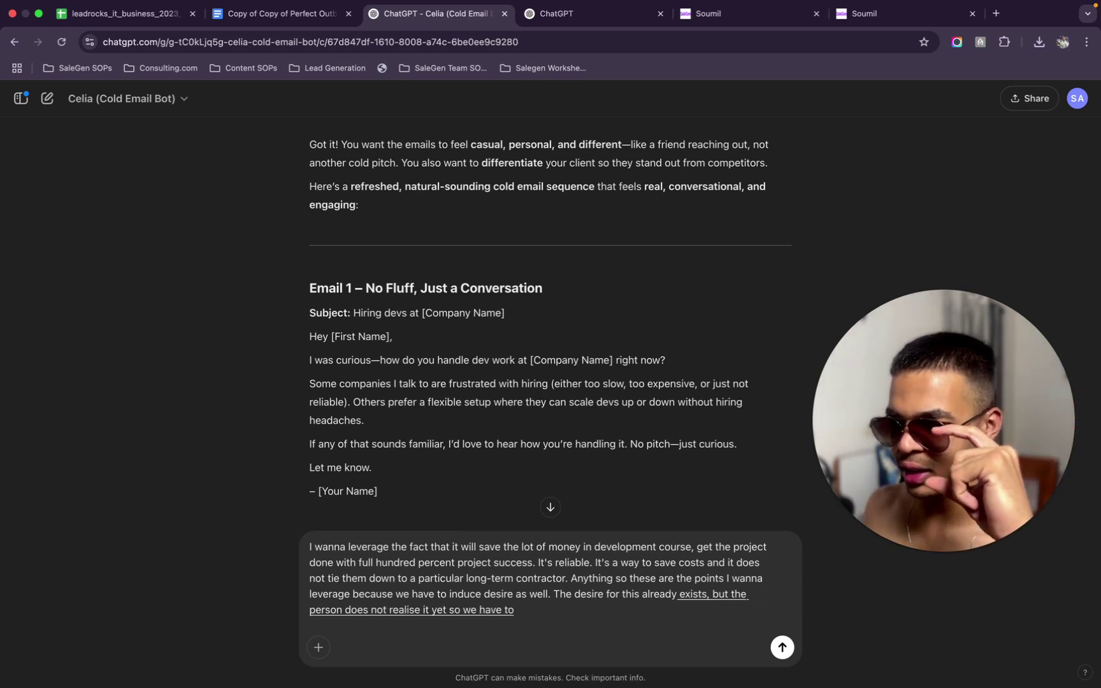
type(" channel that desire in the heart of the person.")
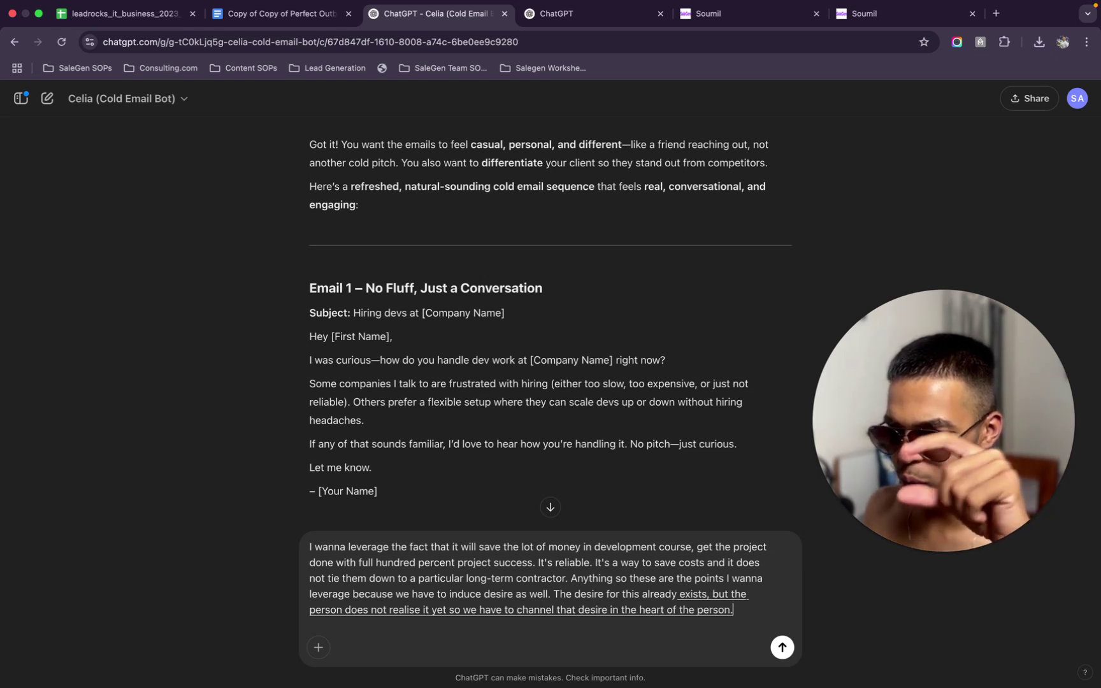
Add steering prospects toward working with us, the free trial and maximum reply rates, and send it
key("BackSpace")
type("towards working with us.")
type(" and")
key("BackSpace")
key("BackSpace")
key("BackSpace")
key("BackSpace")
type(", and why aren't we leveraging the free trial?")
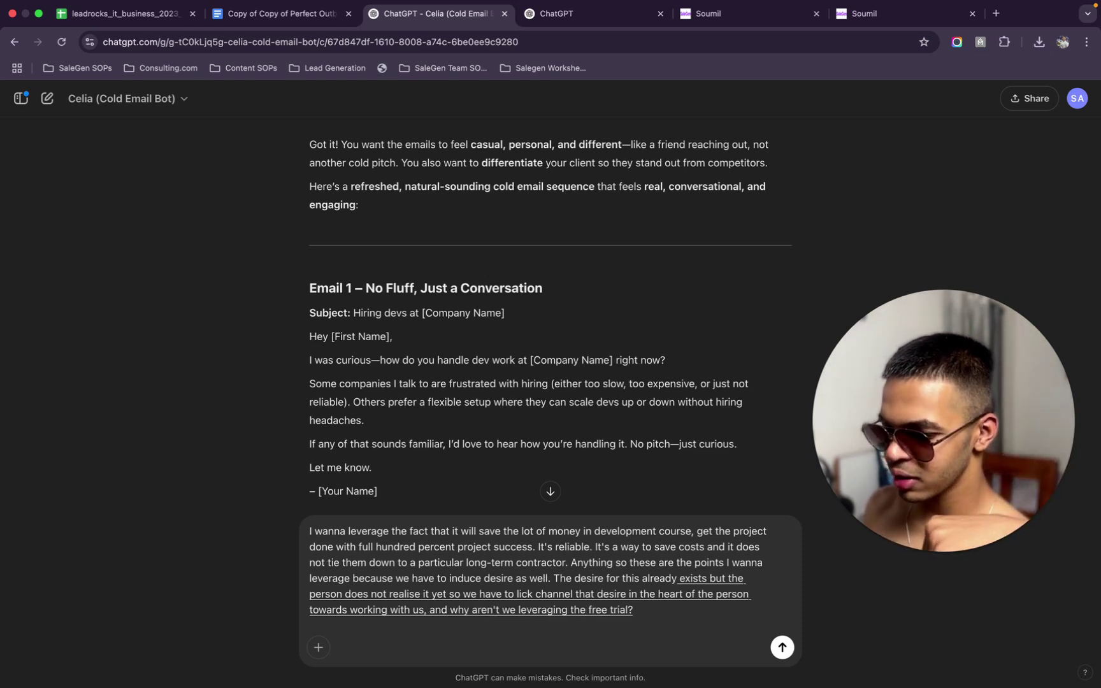
key("BackSpace")
type("available?")
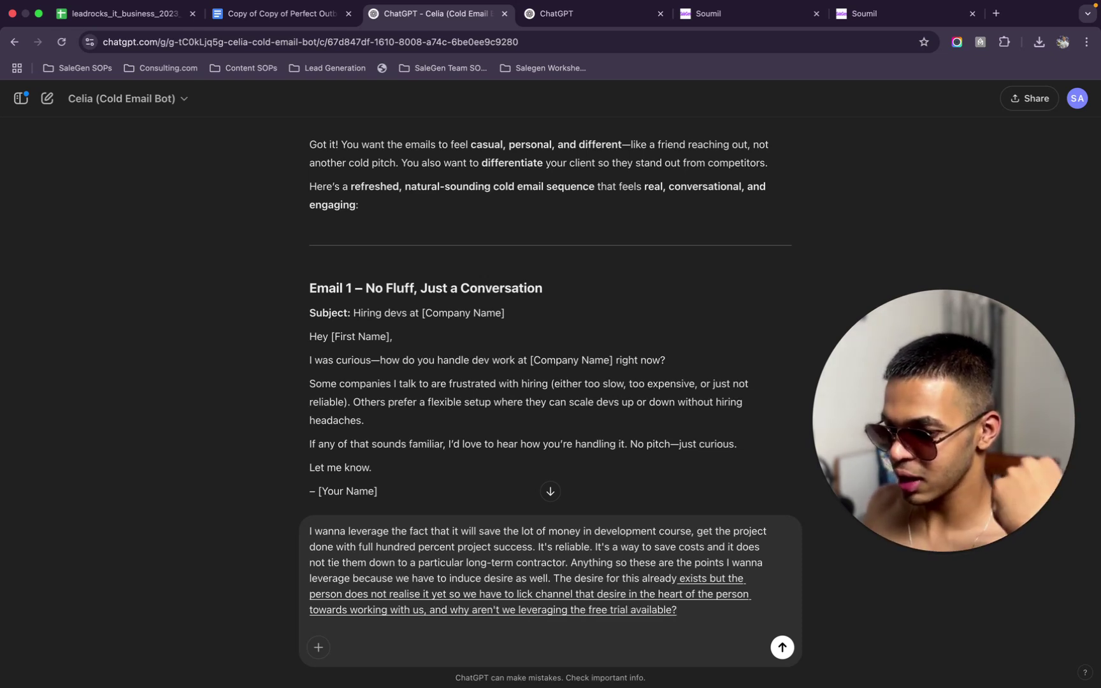
type(" I mean, that's a very big point of leverage.")
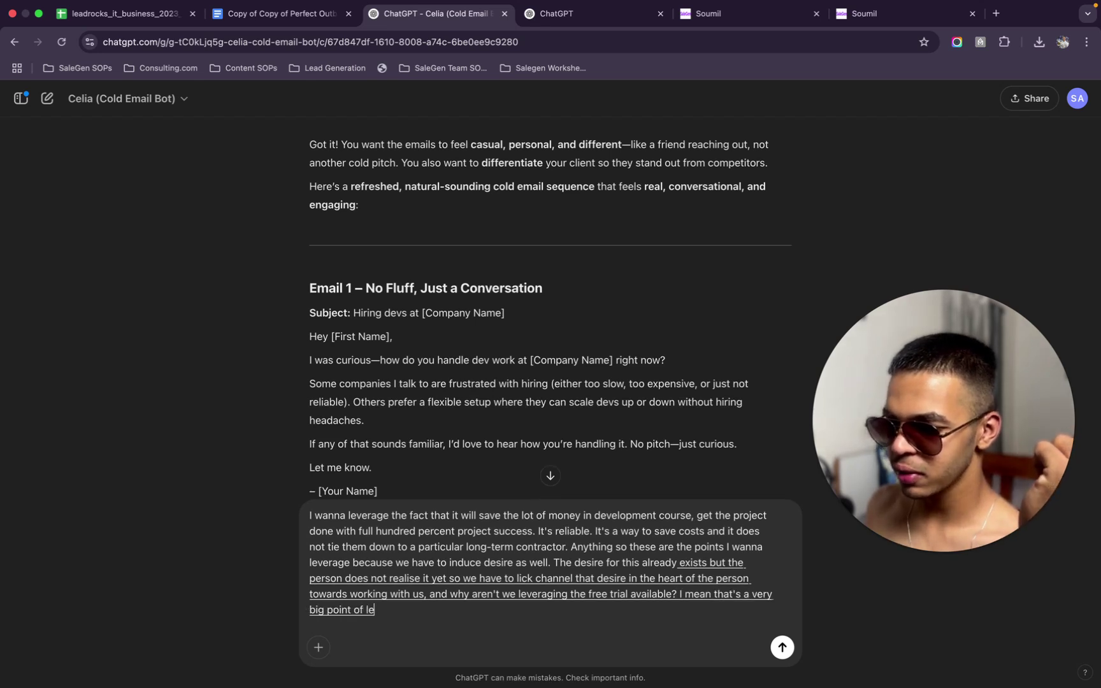
key("BackSpace")
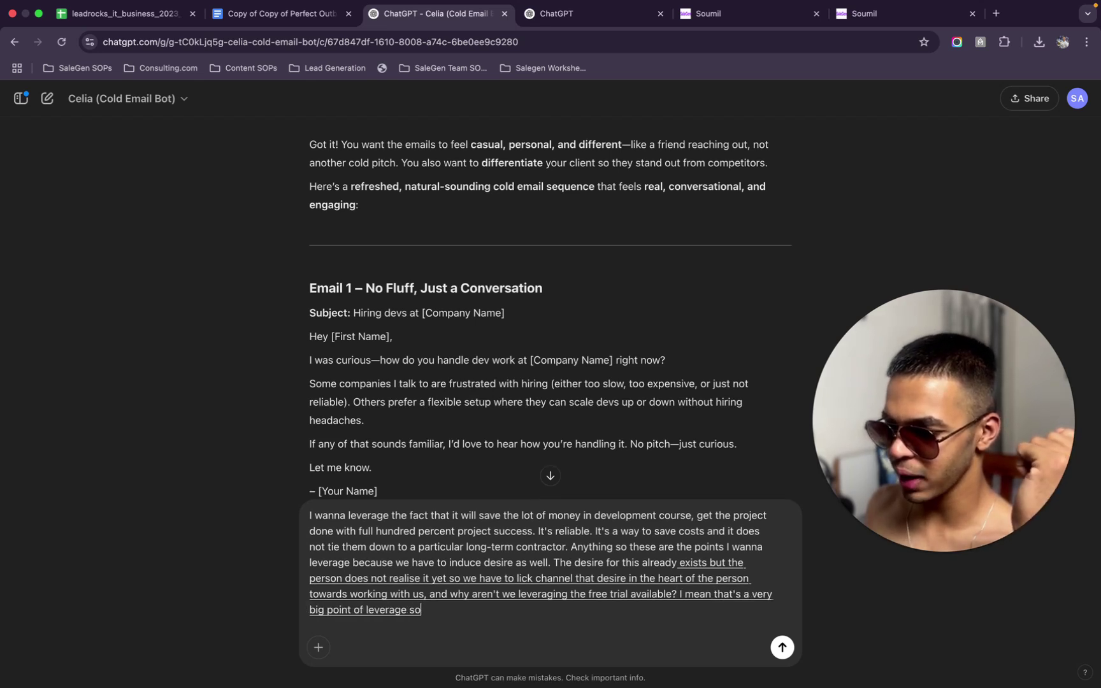
type(", so yeah, I want maximum")
type(" rate maximum reply")
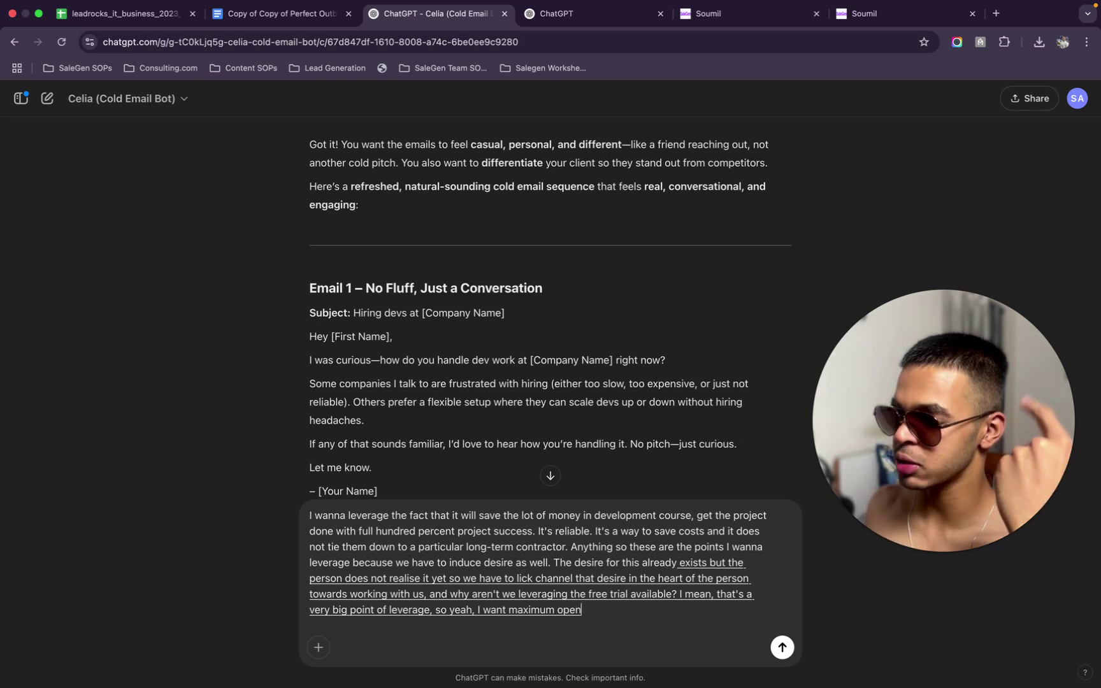
type(" rates everything and they")
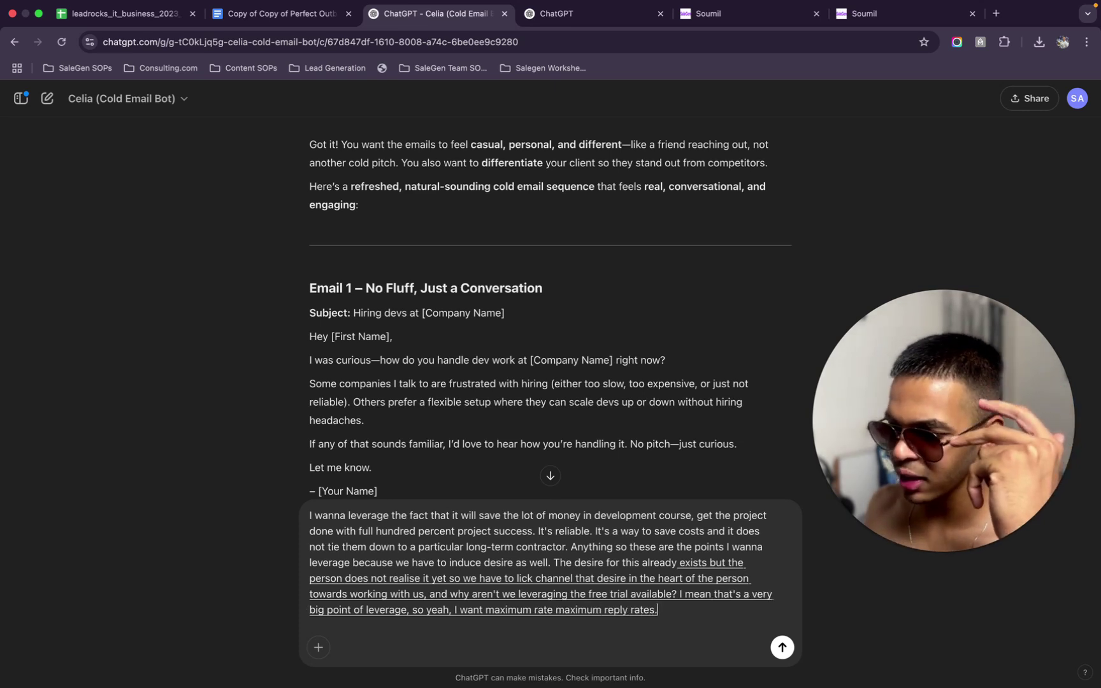
type(" should just simply work. That's all I want.")
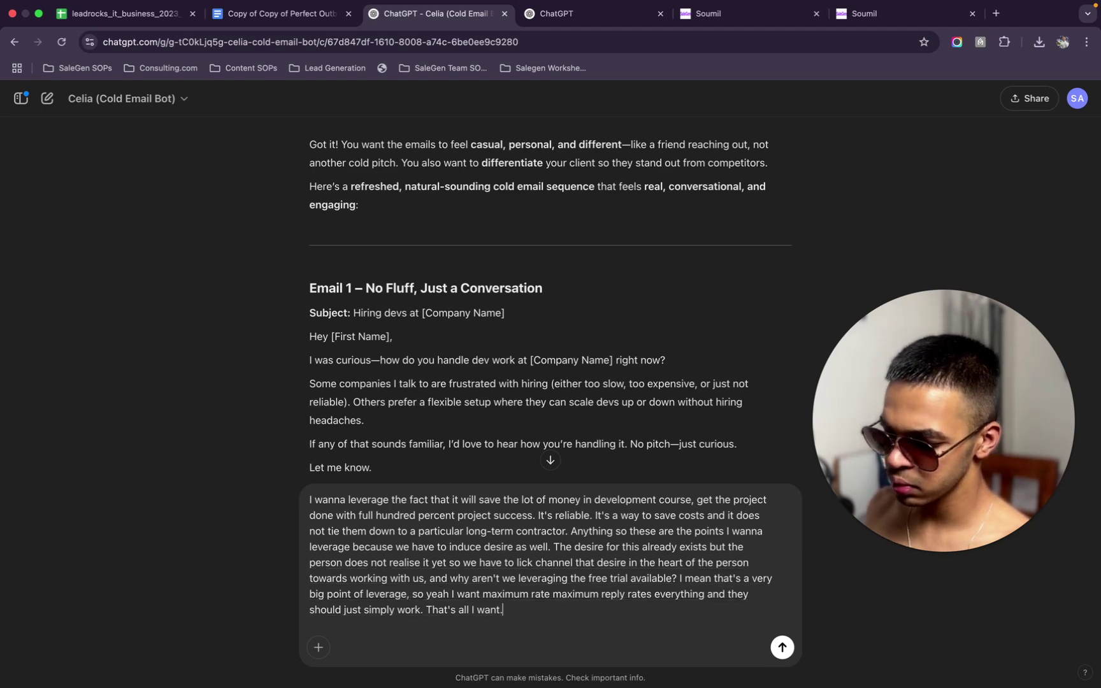
key("Return")
On the SaleGen Pipelines page, start a new pipeline named 'Cold Email Remote Dev'
left_click(609, 17)
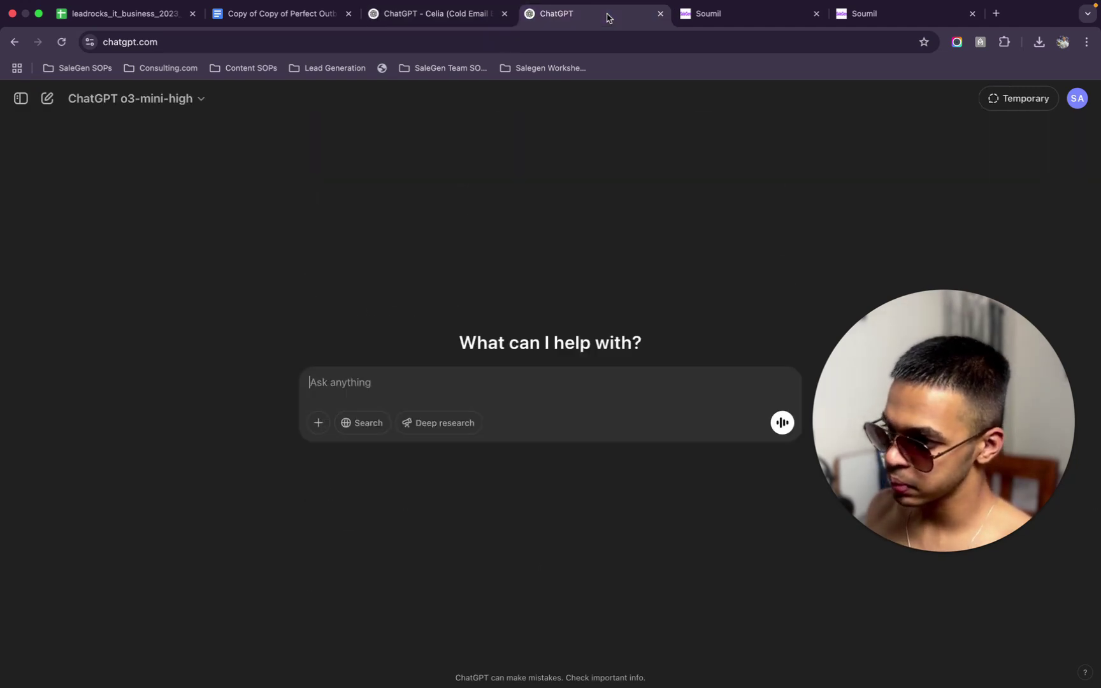
left_click(725, 17)
left_click(892, 17)
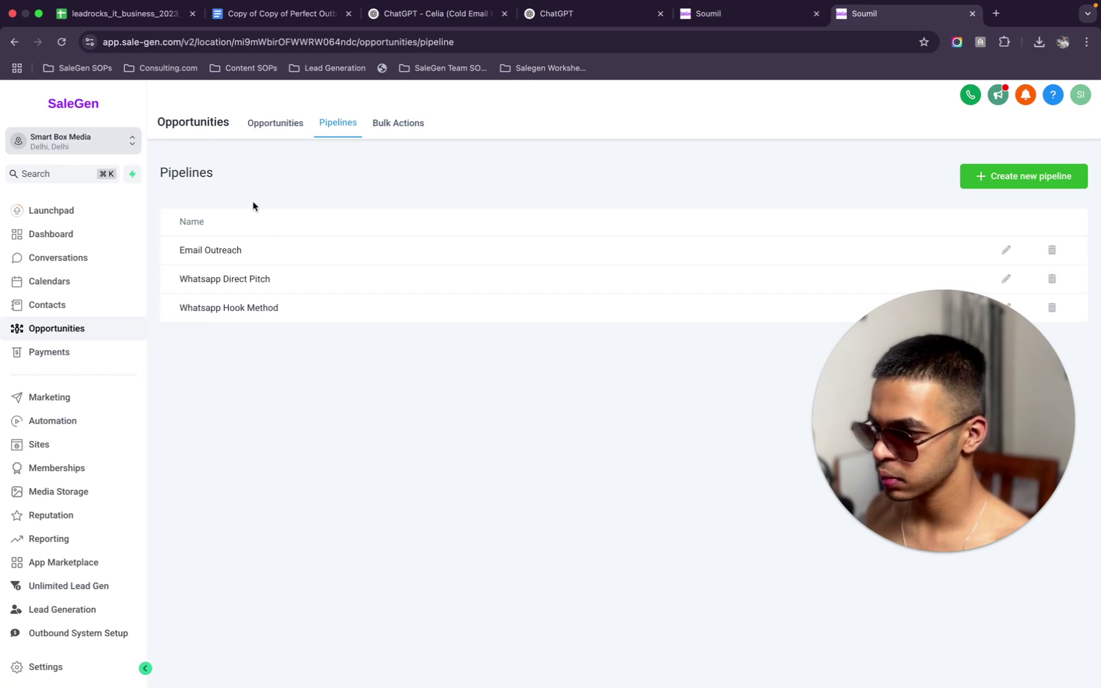
left_click_drag(916, 389, 214, 438)
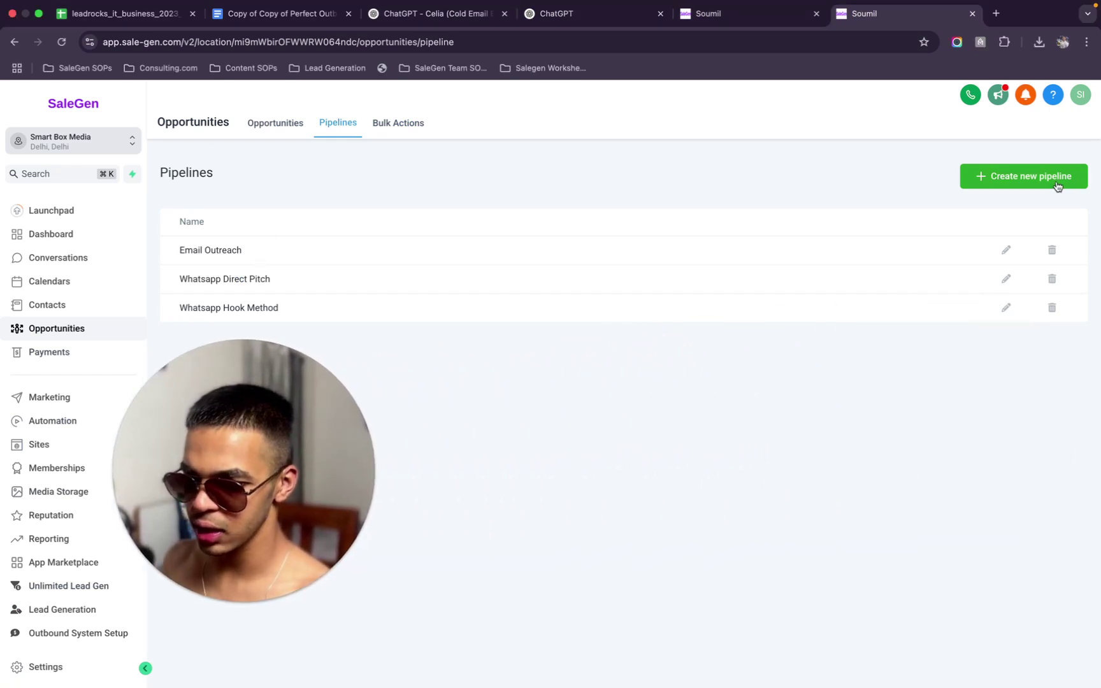
left_click(1056, 184)
left_click(578, 190)
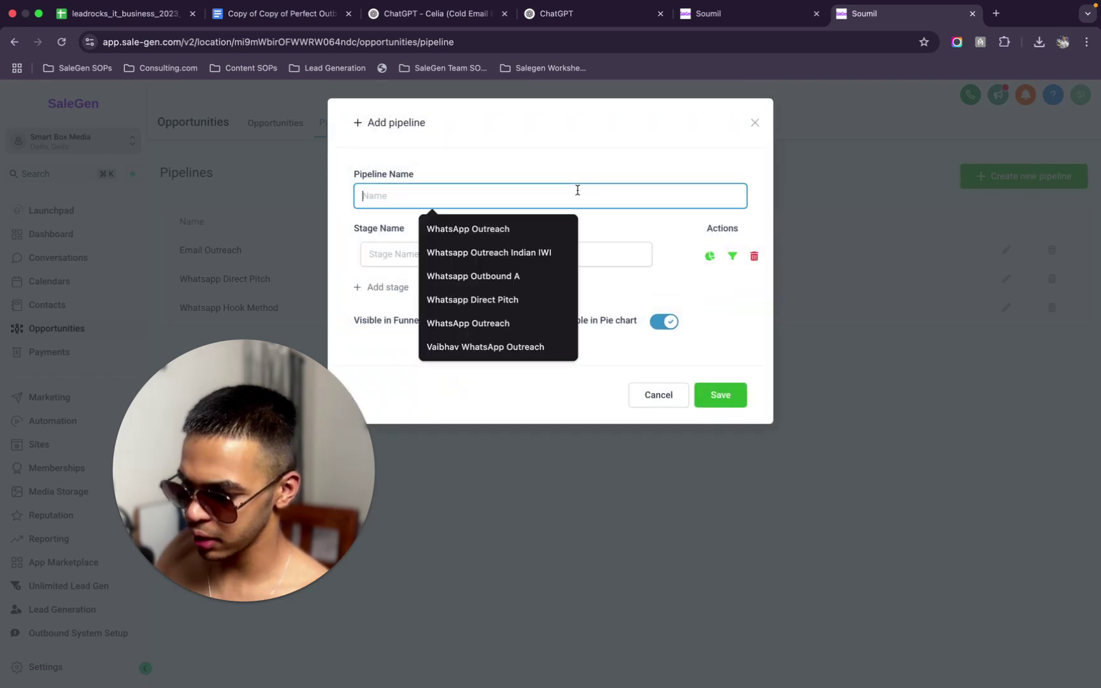
type("Cold E")
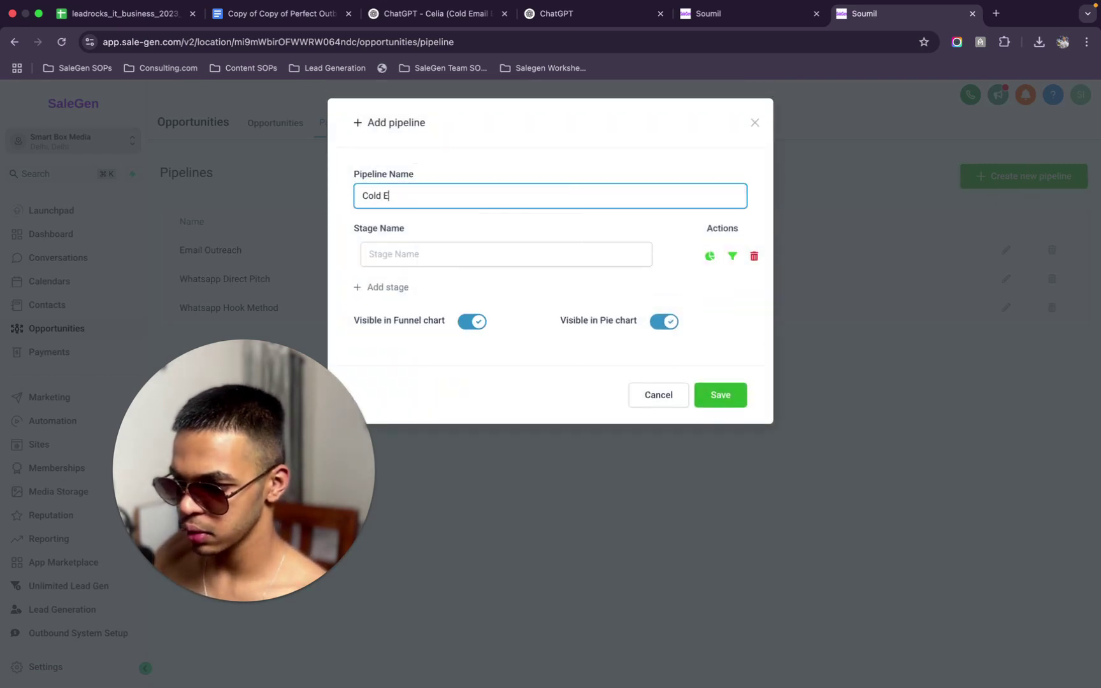
type("mail ")
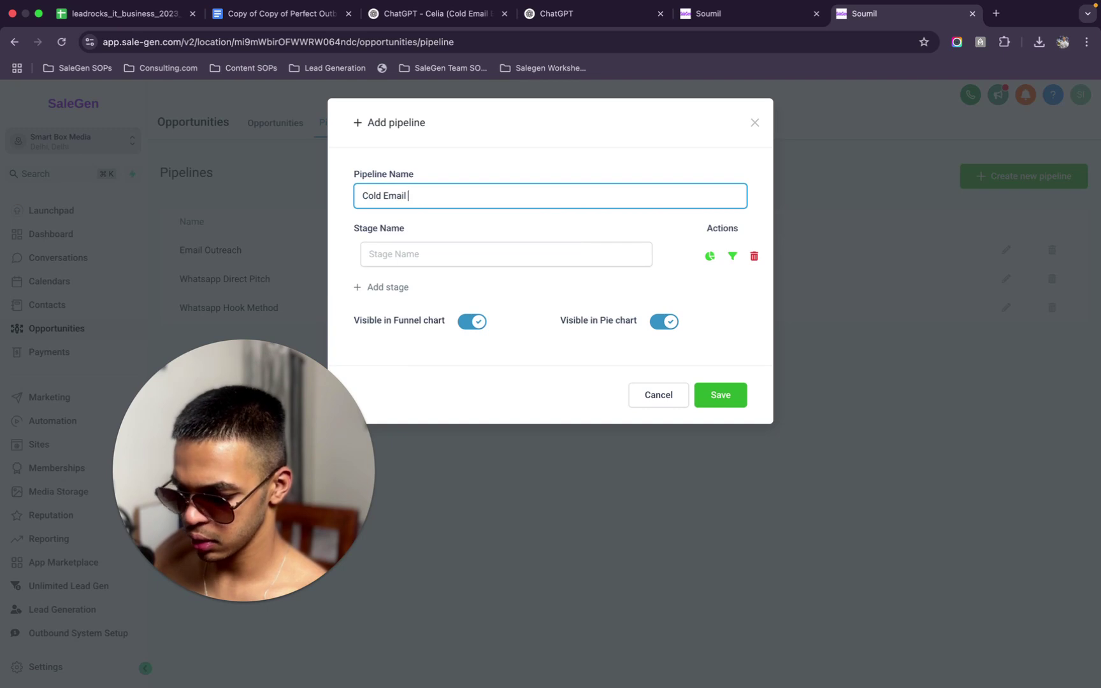
type("Remote De")
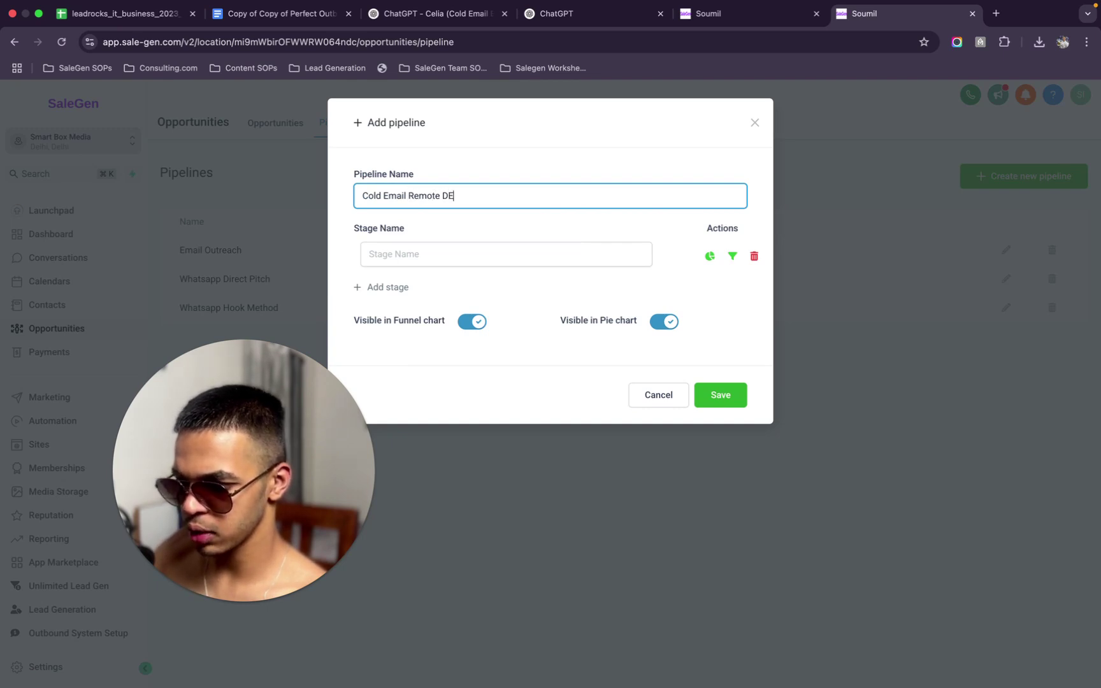
type("v")
Add the pipeline stages Prospects, Replies, Leads and Appointments
left_click(528, 261)
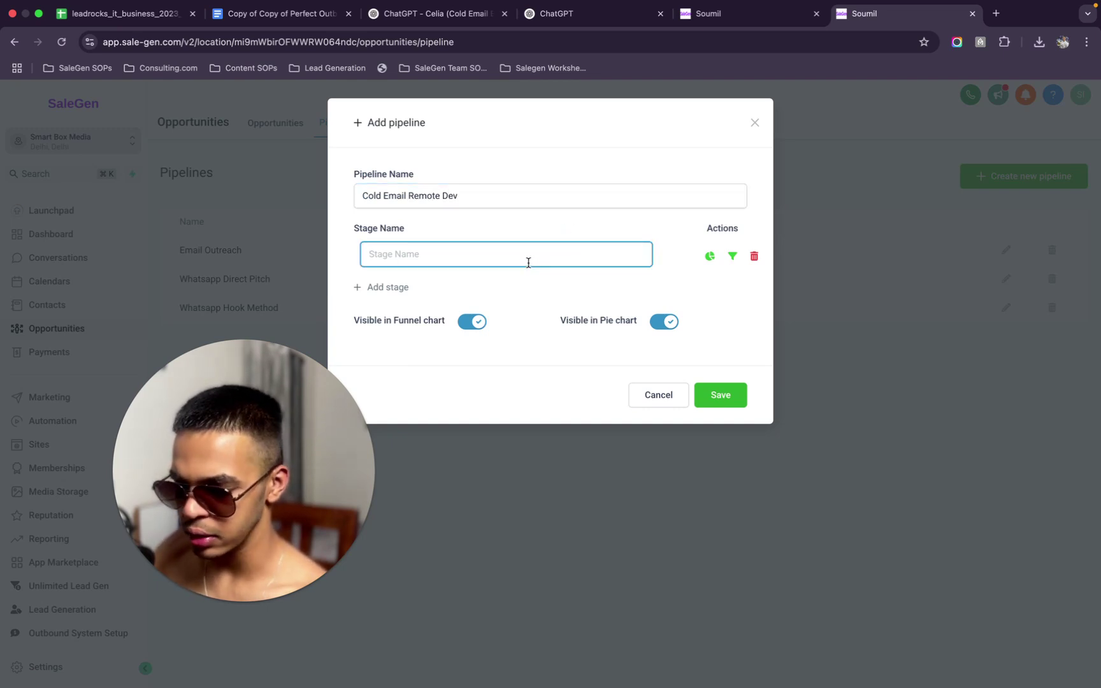
type("Prospects")
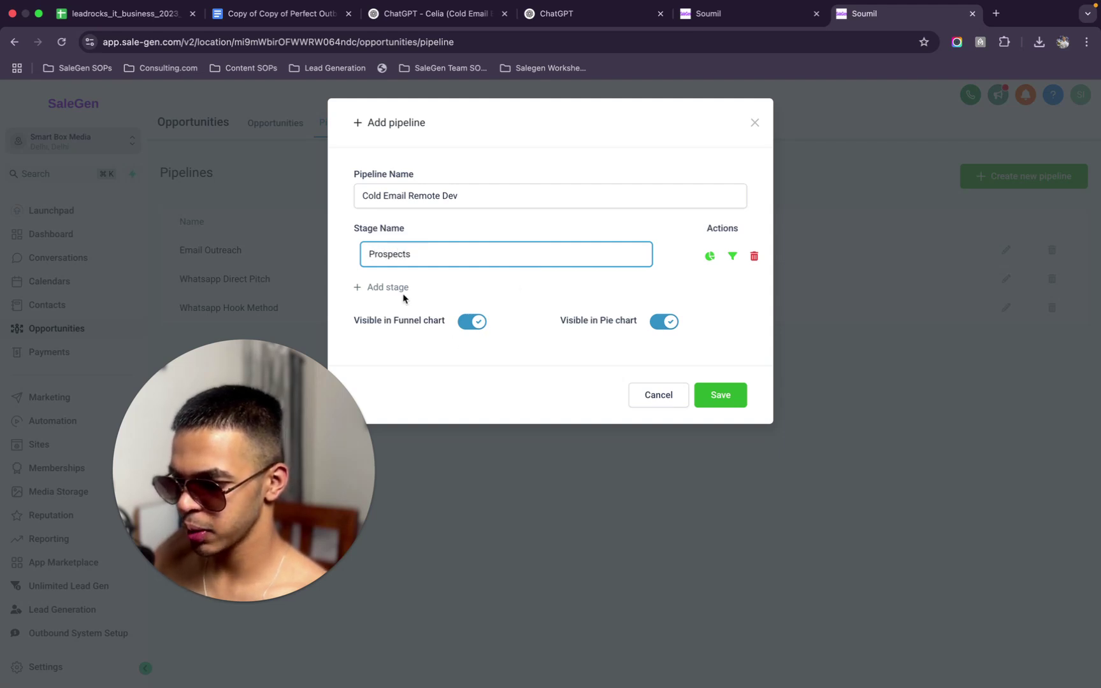
left_click(401, 288)
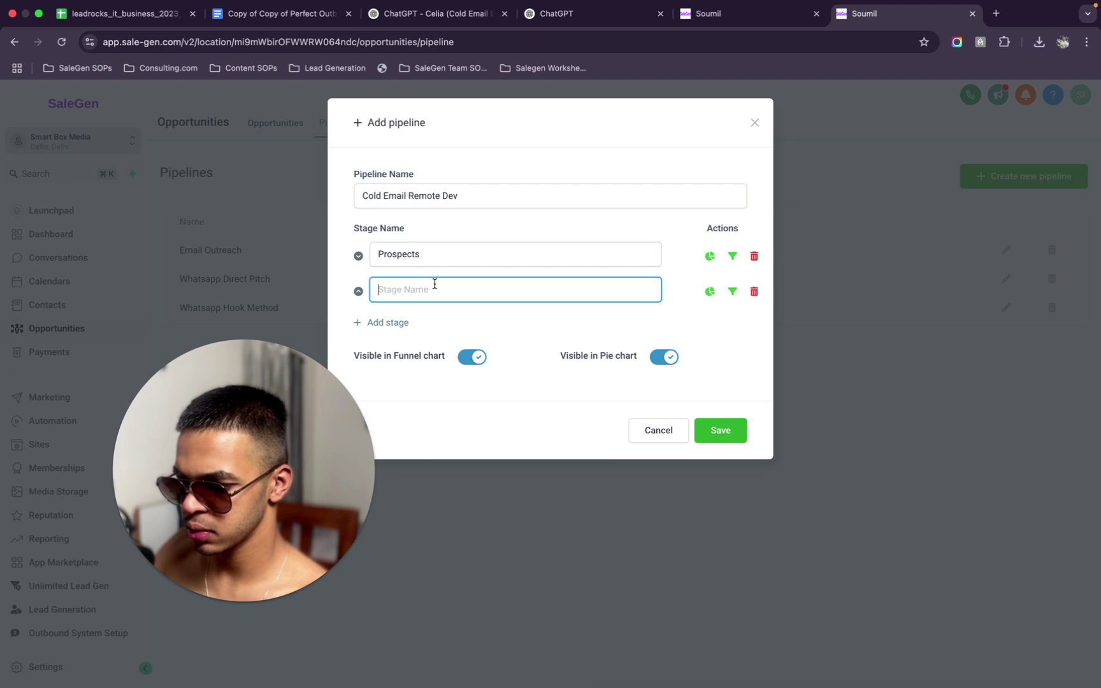
type("Replies")
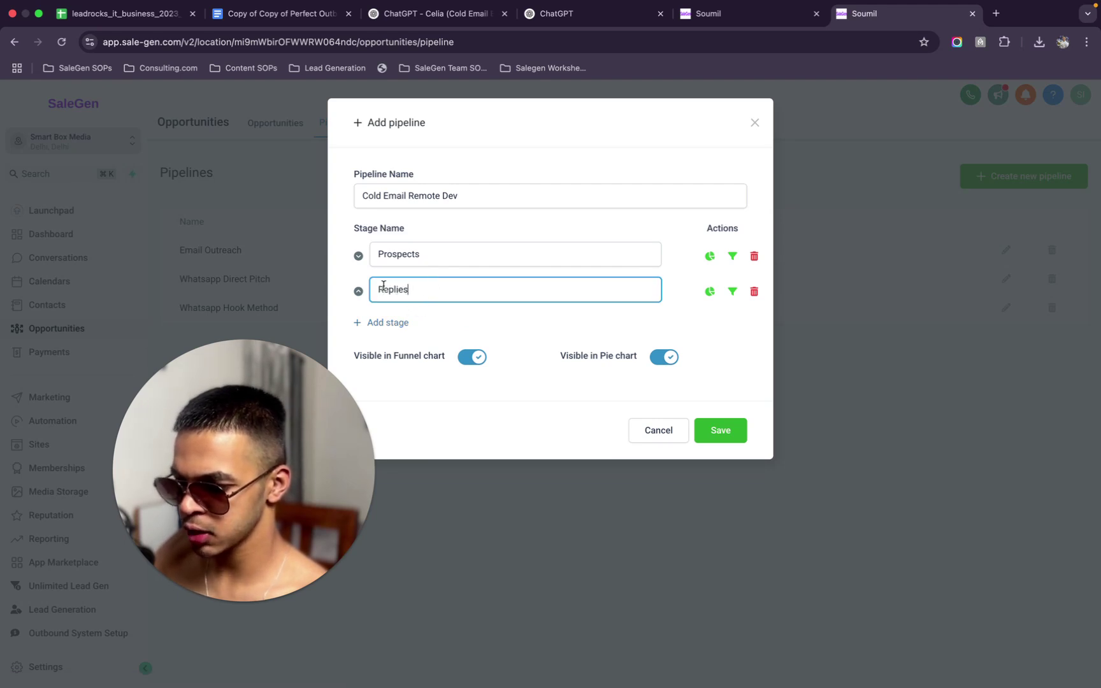
left_click(384, 323)
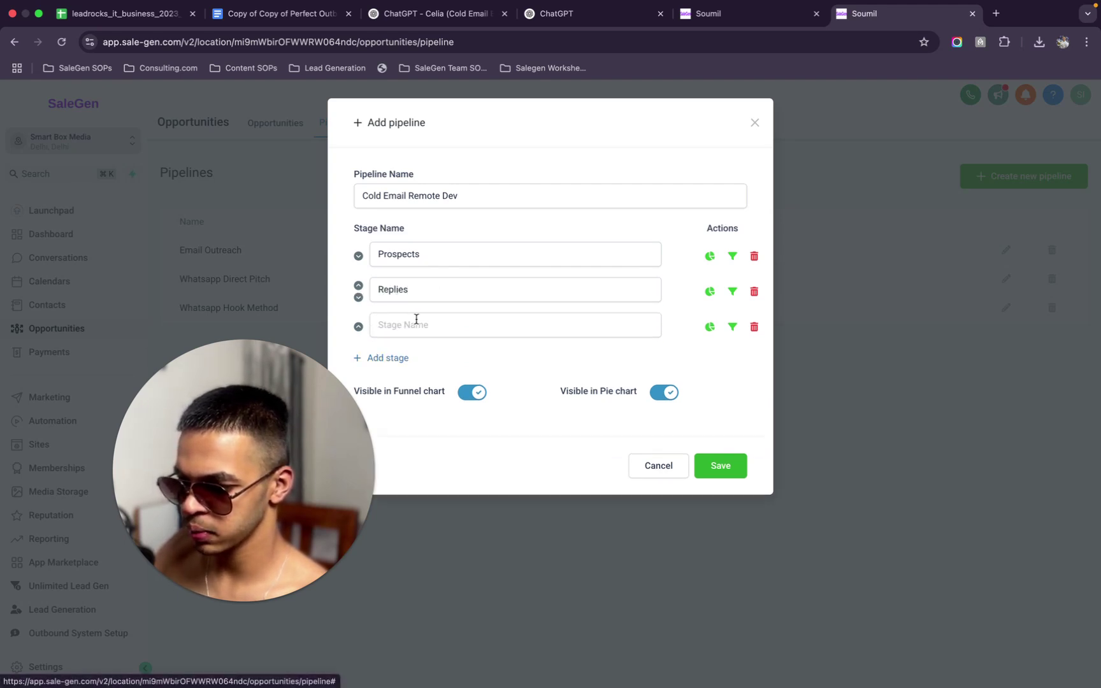
type("Leads")
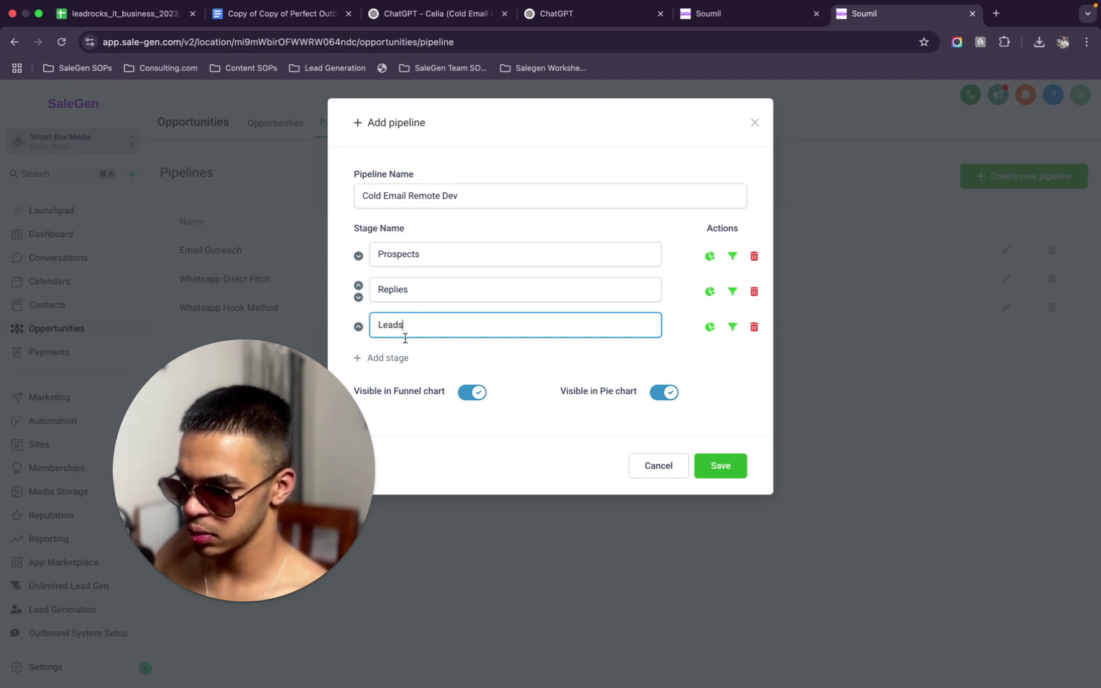
left_click(391, 359)
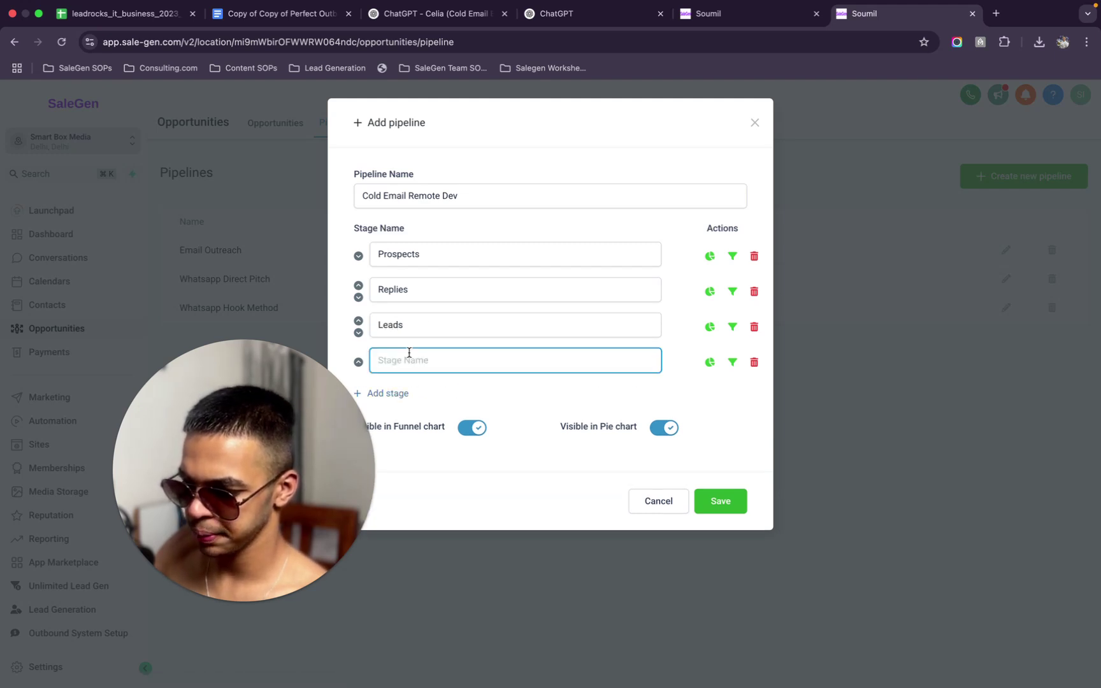
type("Appointments")
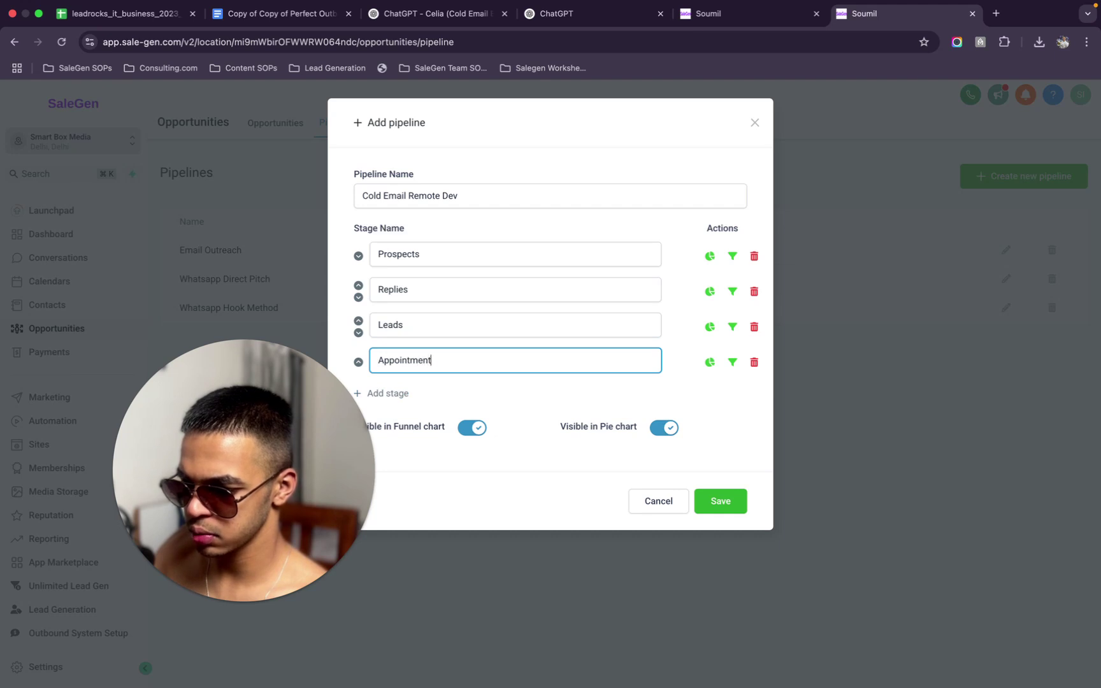
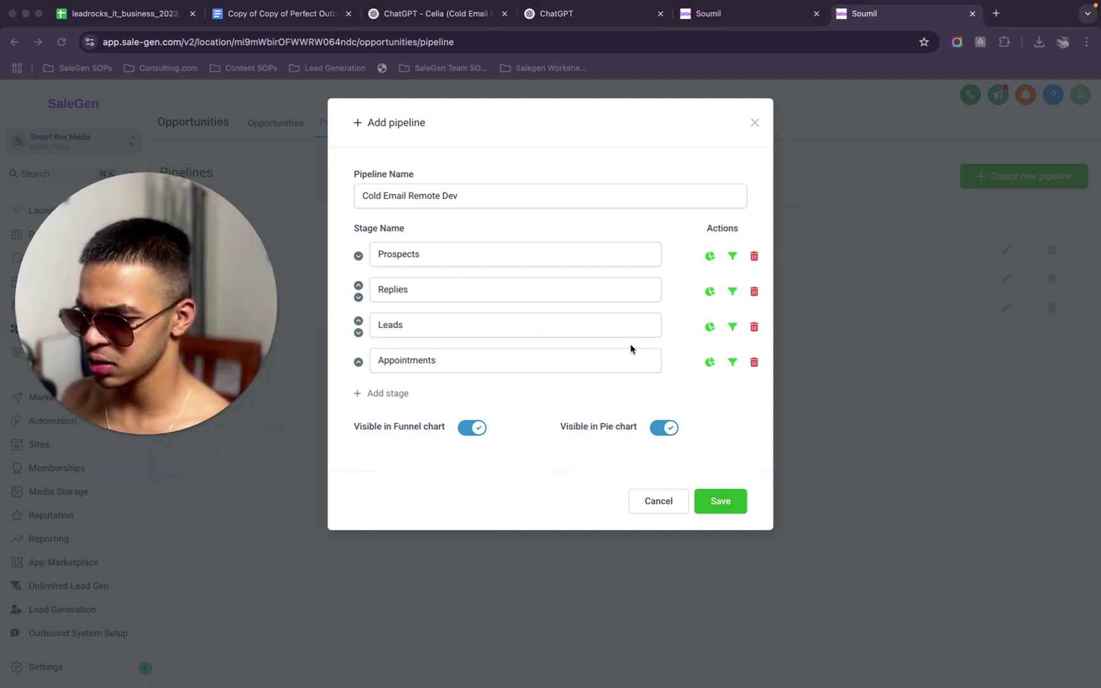
Save the Cold Email Remote Dev pipeline and go to the Opportunities list
left_click(714, 470)
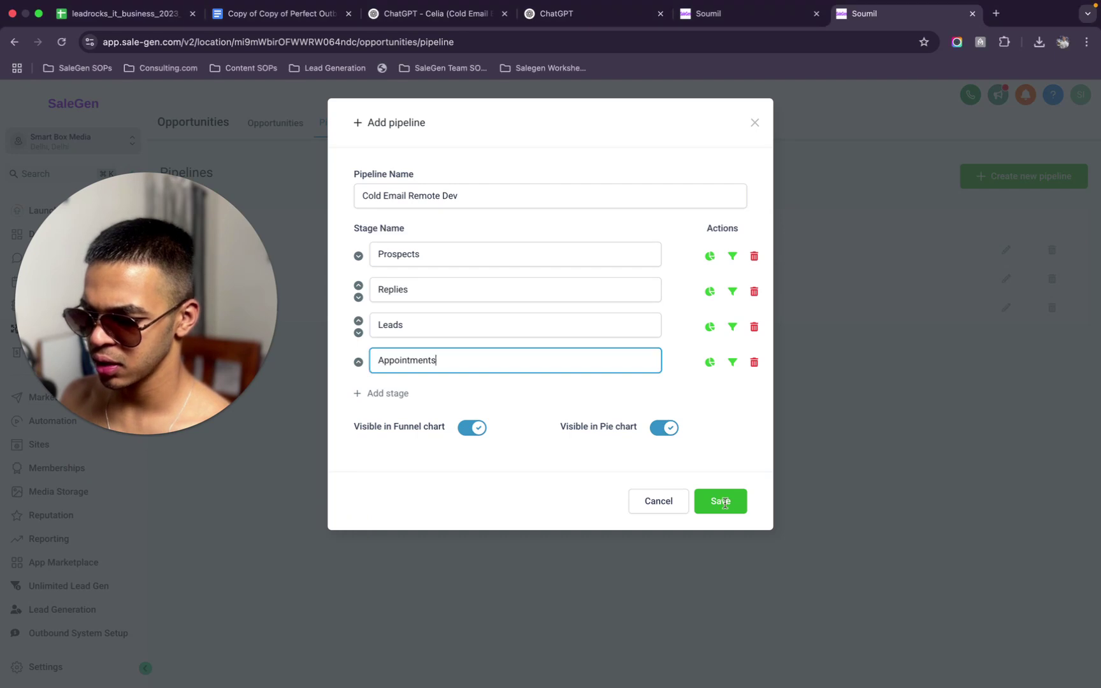
left_click(718, 504)
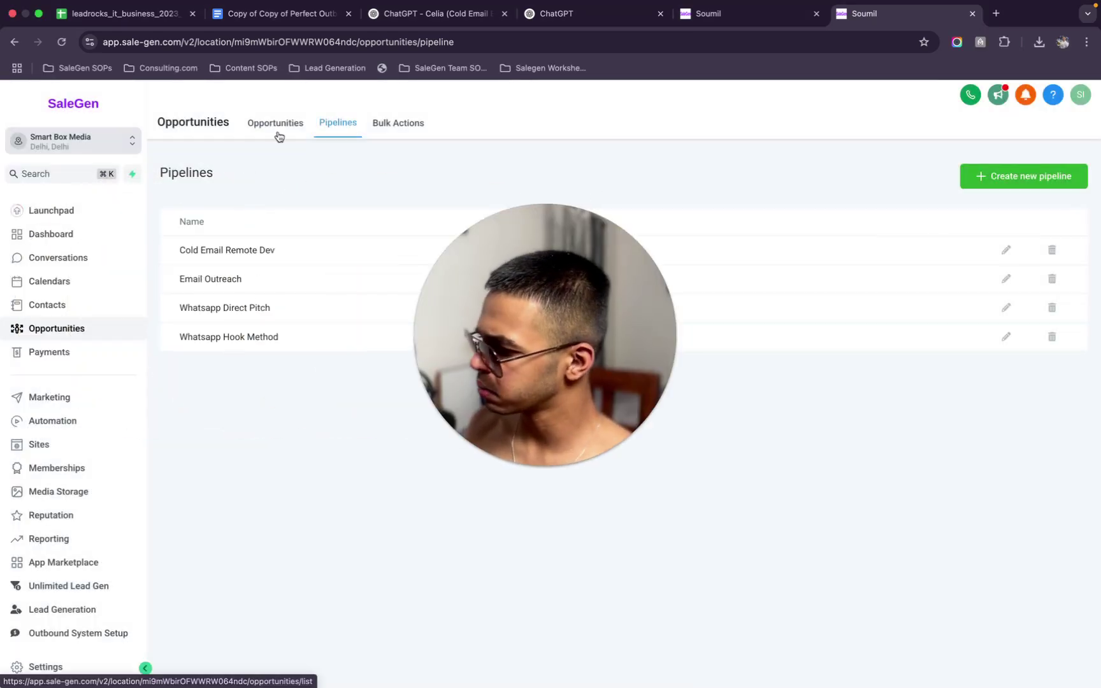
left_click(278, 131)
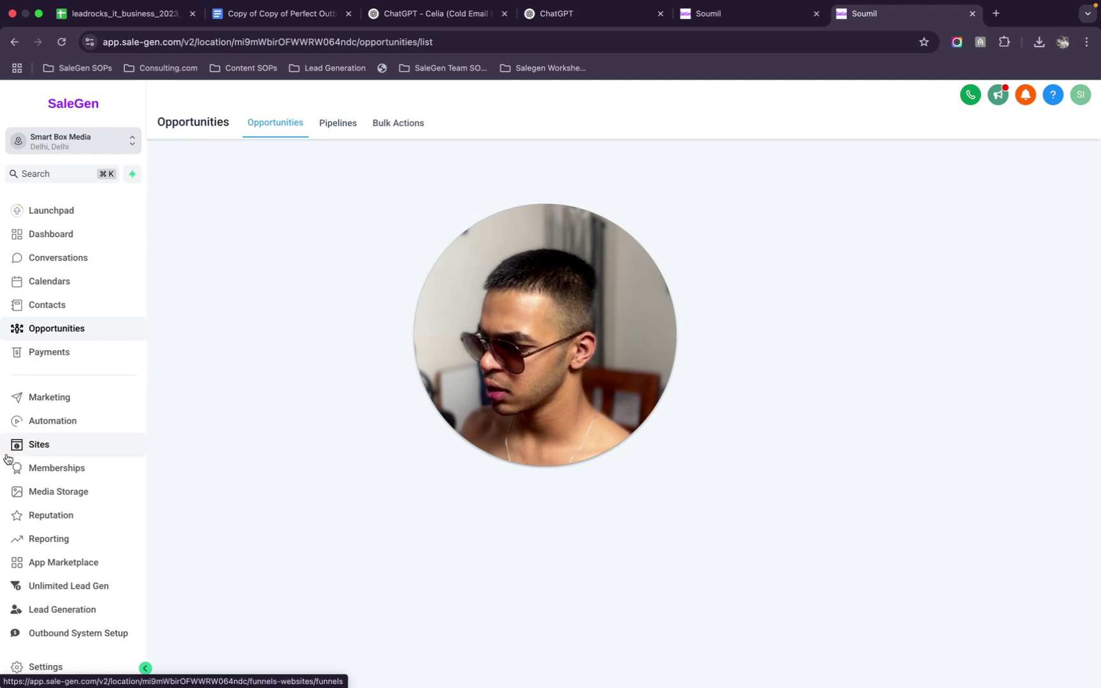
Close the duplicate tab and give the new workflow a Contact Tag trigger
left_click(973, 13)
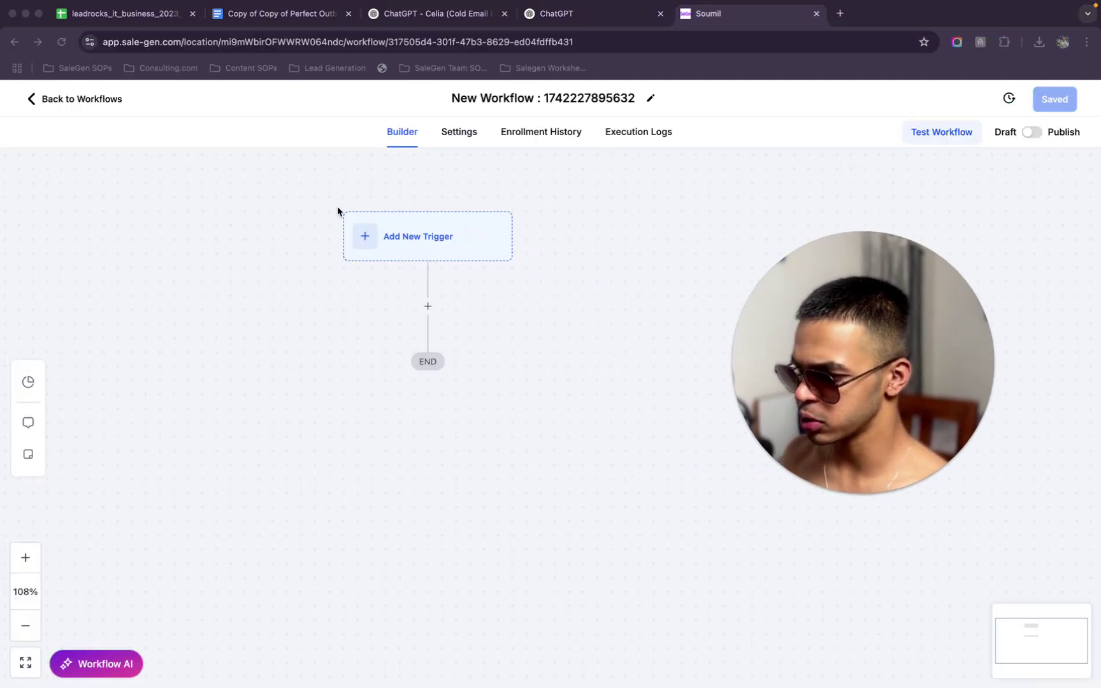
left_click(427, 247)
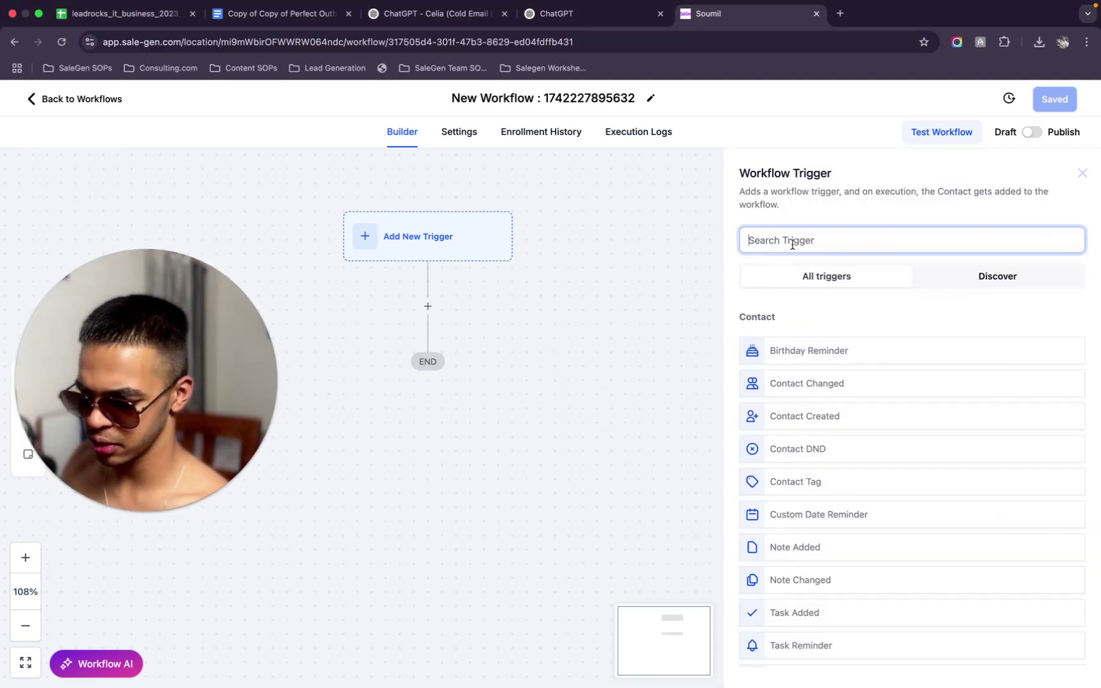
type("e")
key("BackSpace")
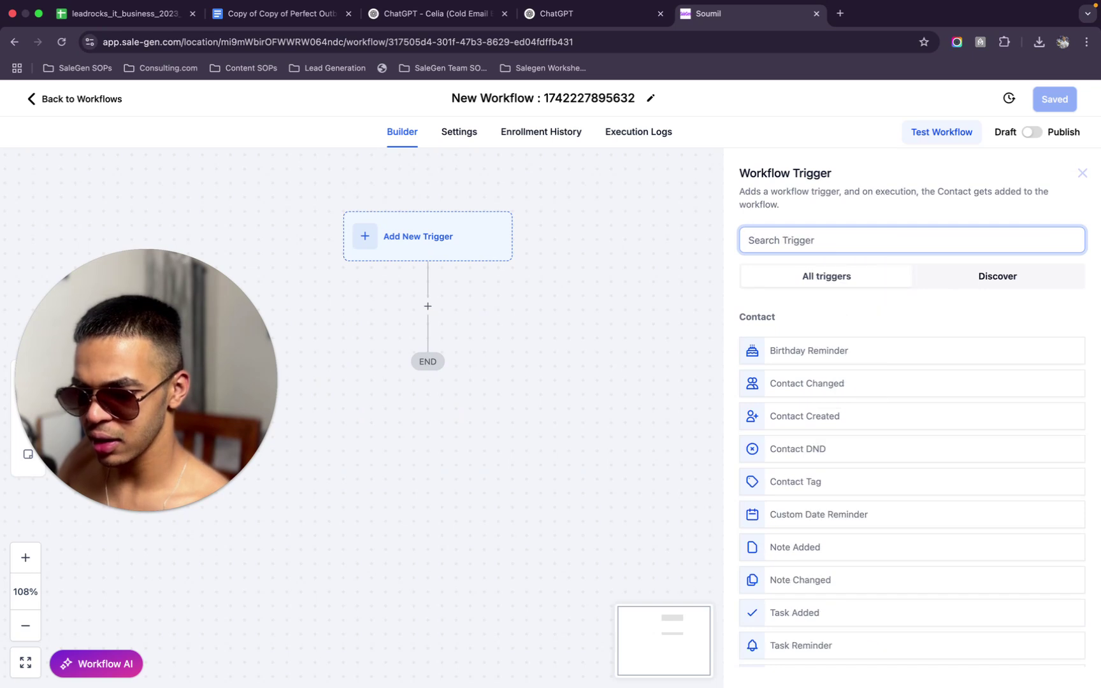
type("tag")
left_click(905, 349)
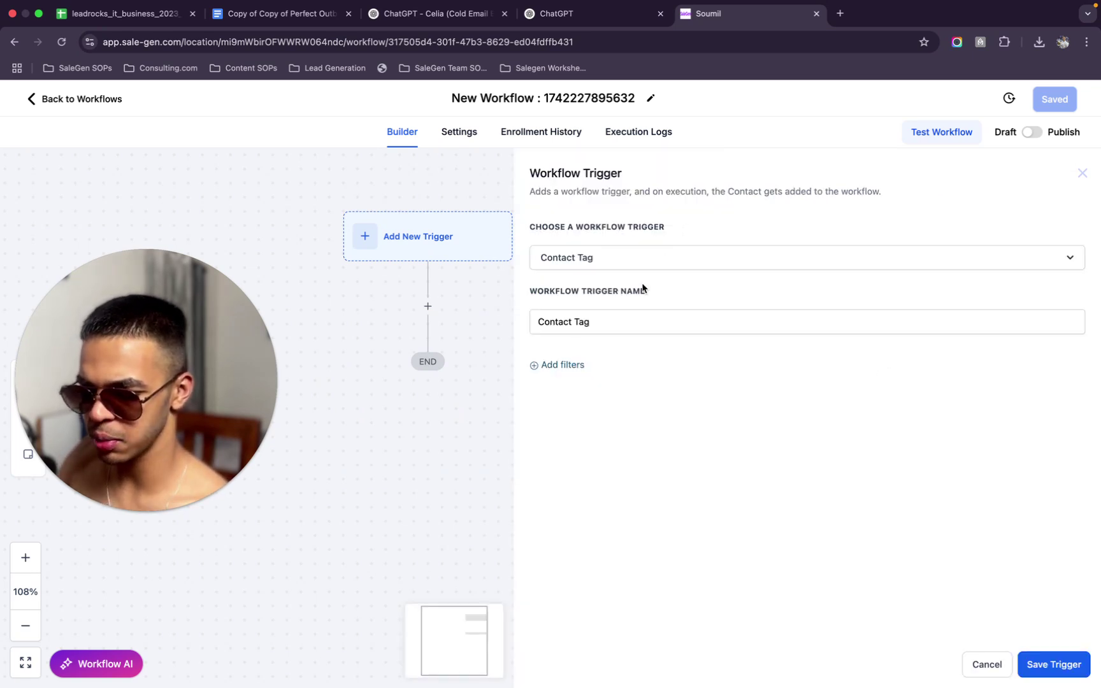
Filter the trigger on Tag Added using a new 'remote dev cold email' tag, and save it
left_click(559, 364)
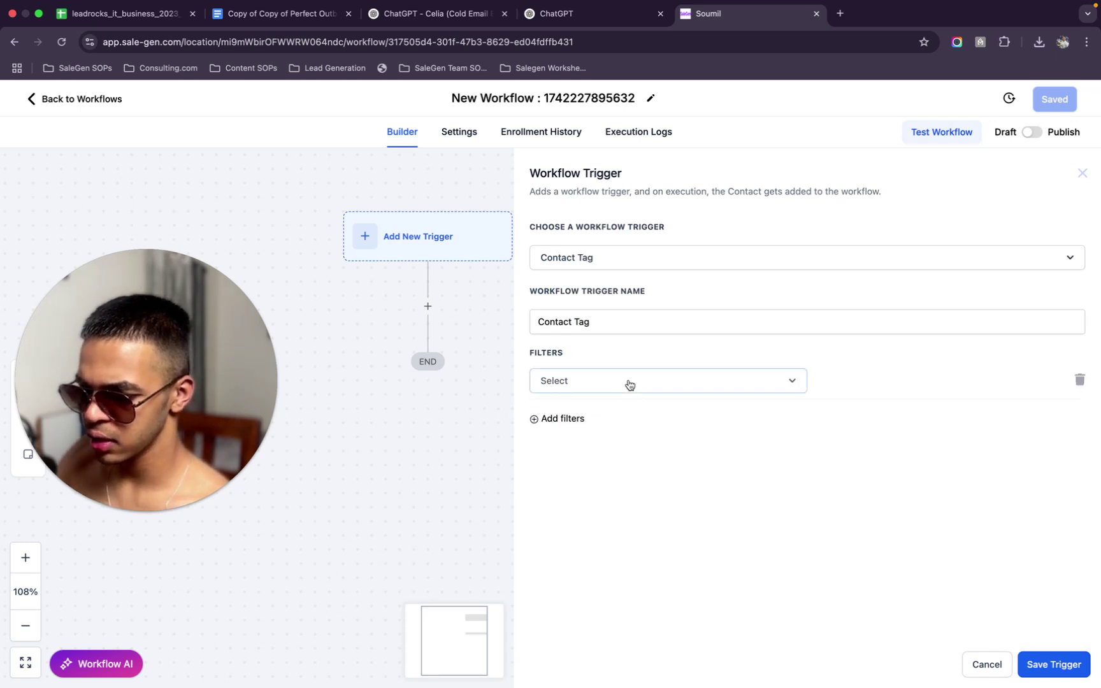
left_click(629, 384)
left_click(599, 475)
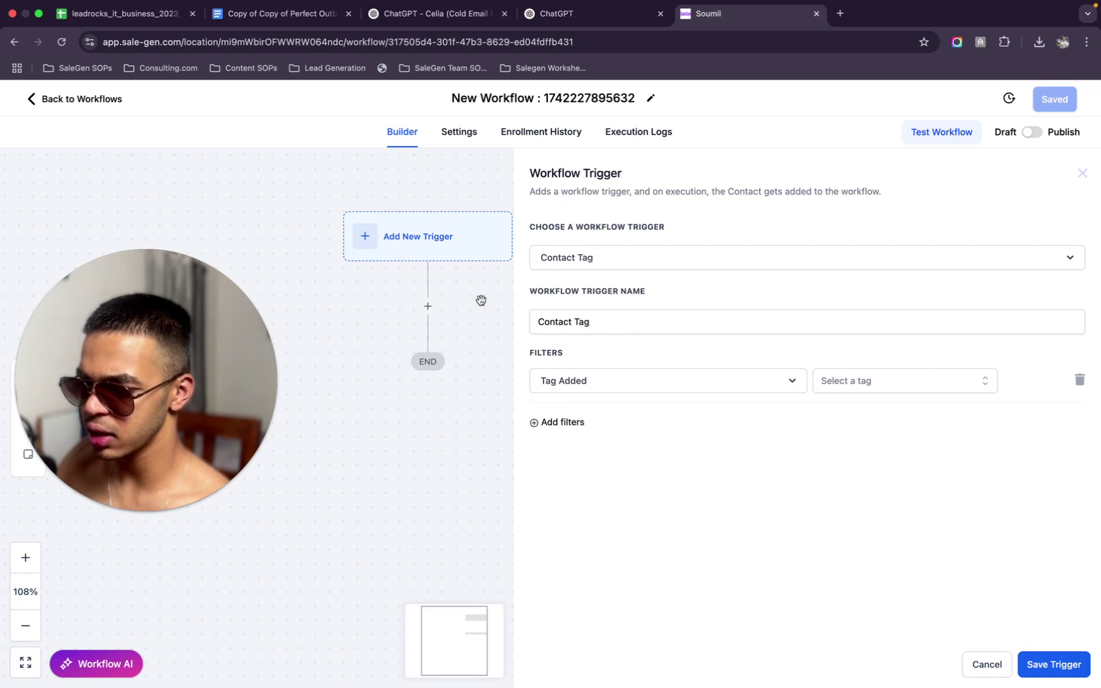
left_click(875, 380)
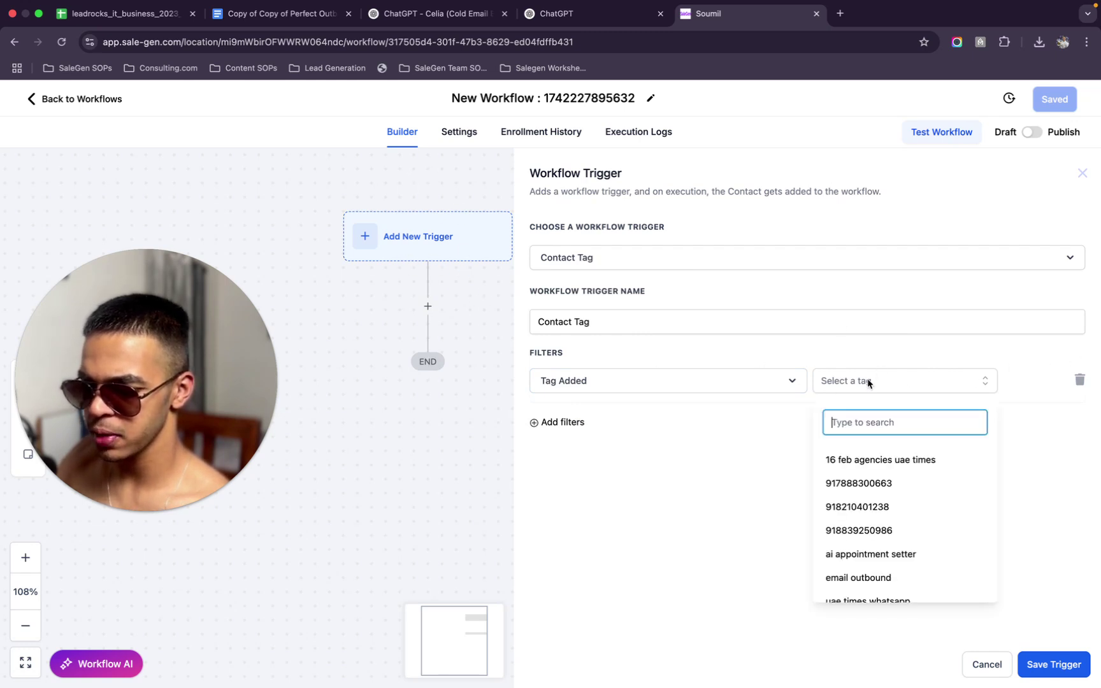
type("remote dev cold email")
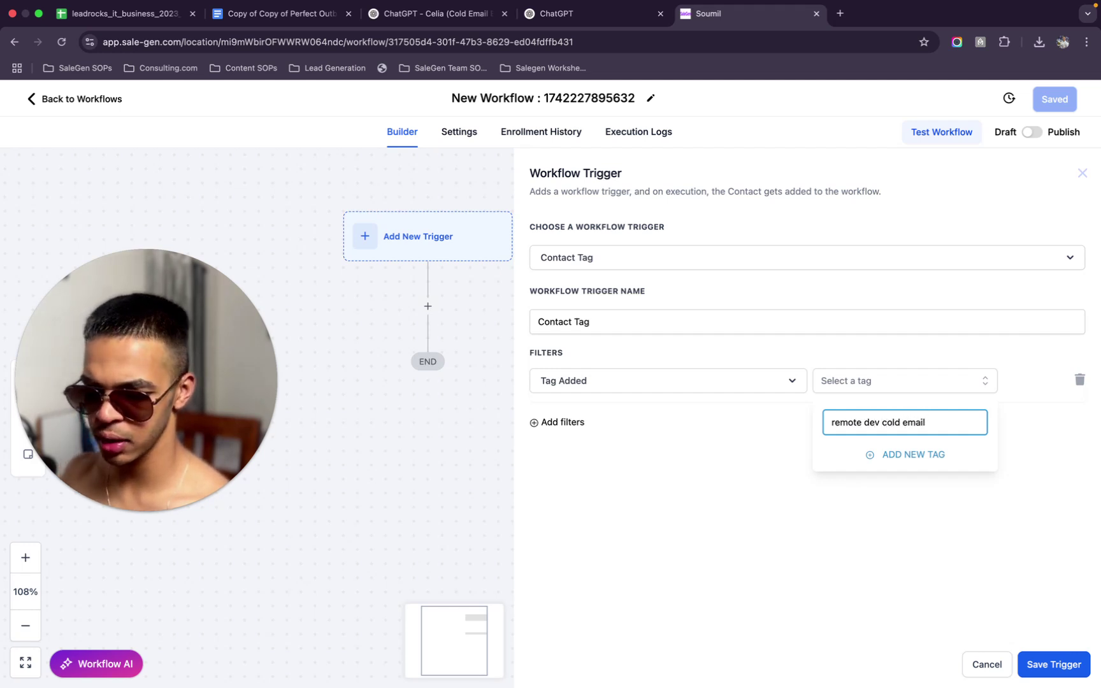
left_click(917, 454)
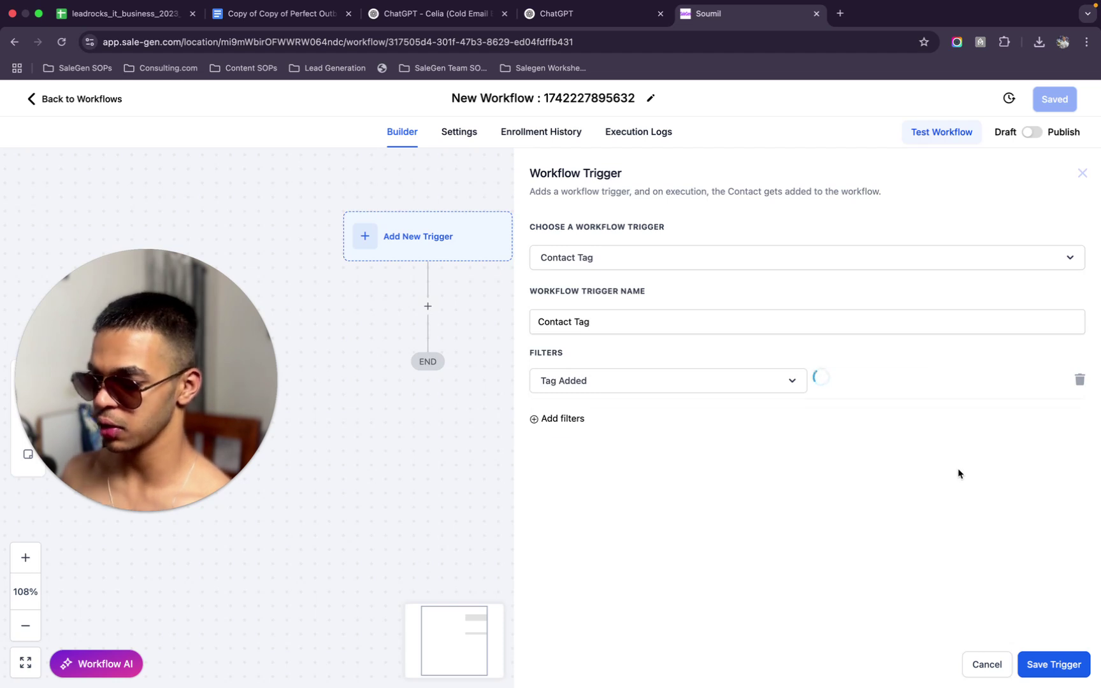
left_click(1055, 665)
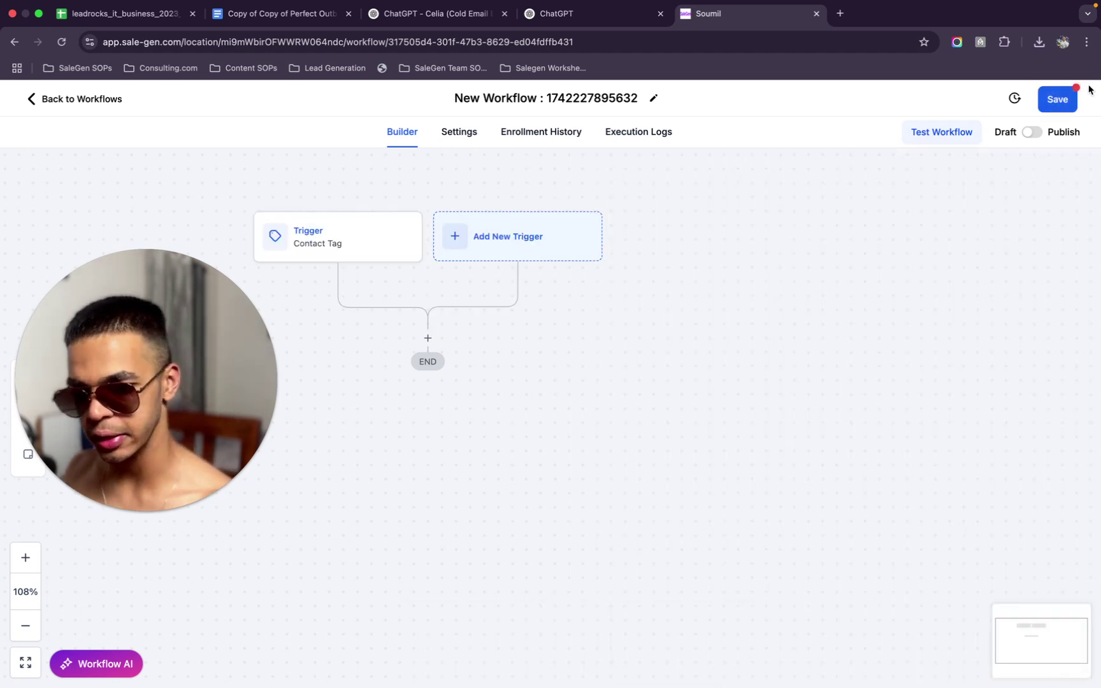
Save and publish the workflow, renaming it 'Remote Dev Cold Email'
left_click(1058, 101)
left_click(1032, 132)
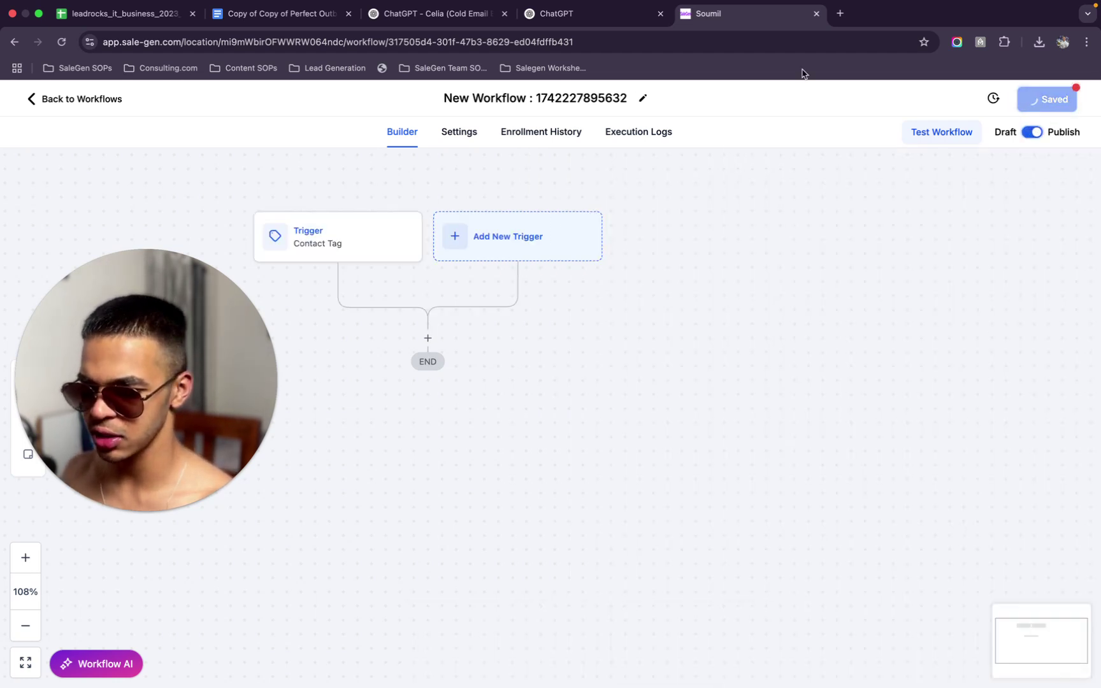
left_click(611, 98)
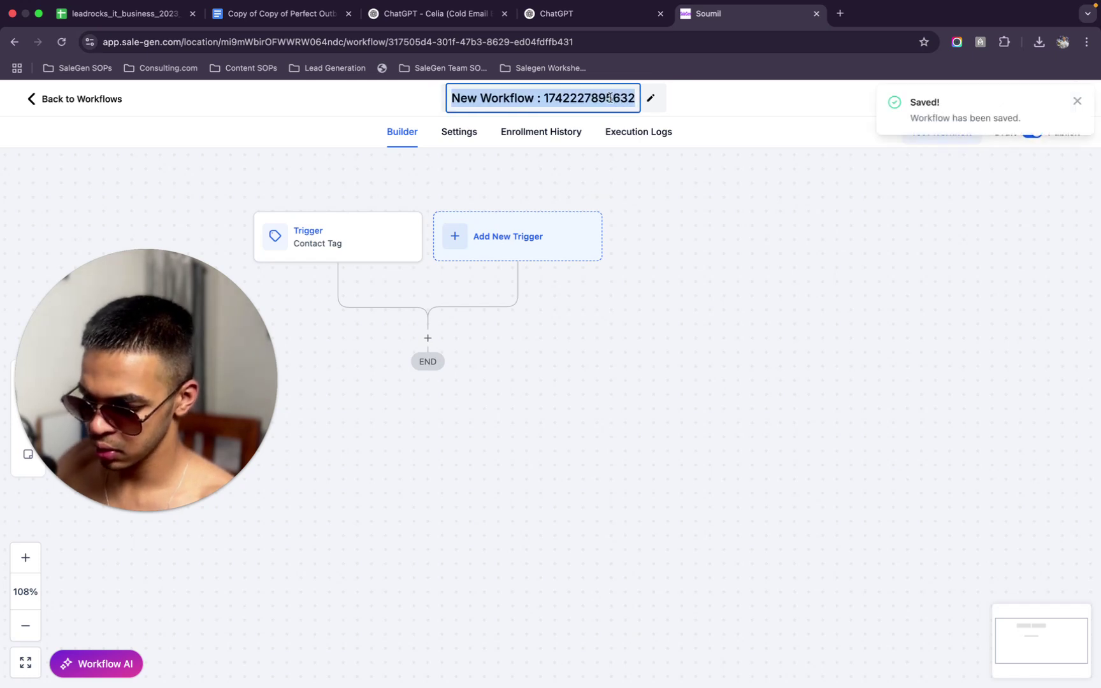
key("BackSpace")
type("Remote Dev")
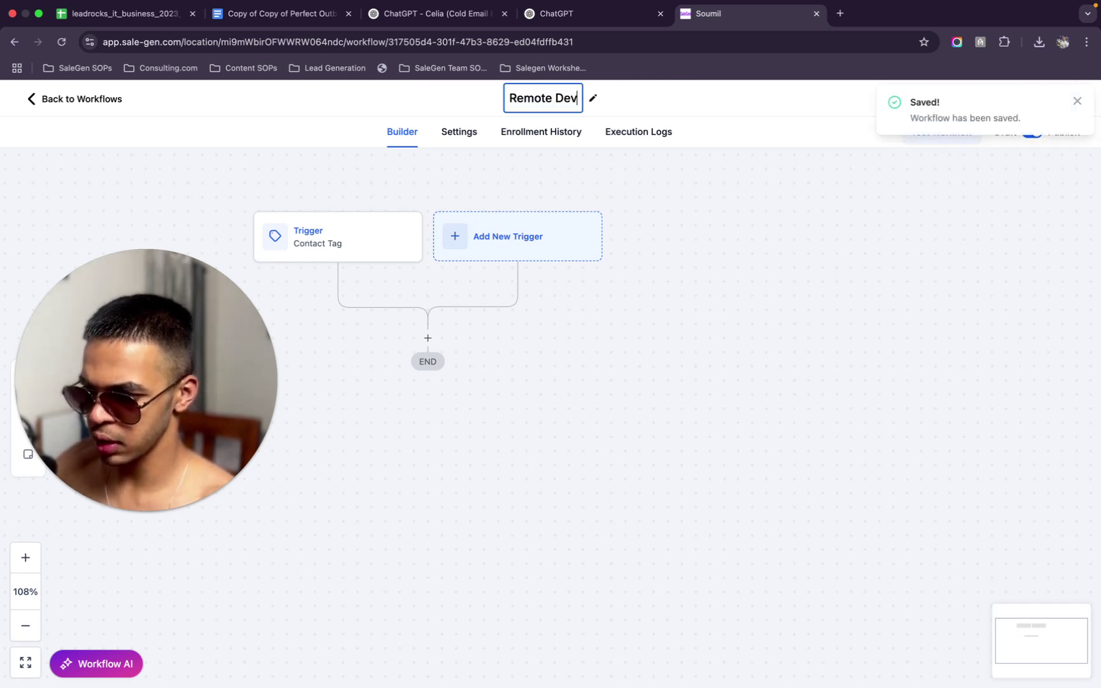
type(" Cold Email")
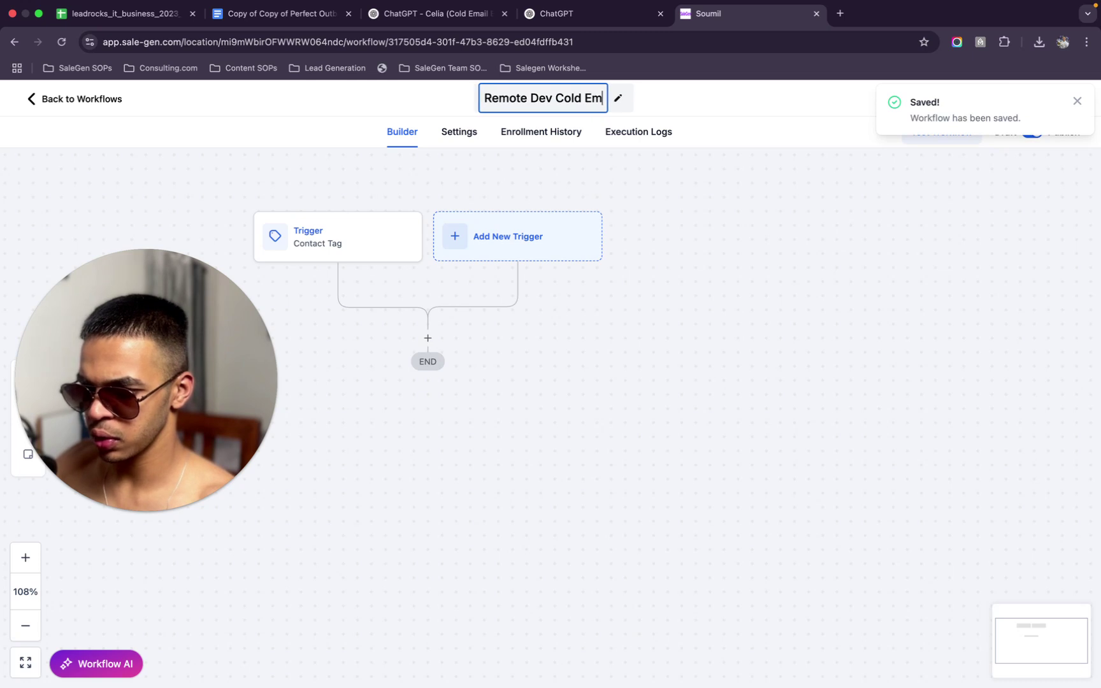
key("Return")
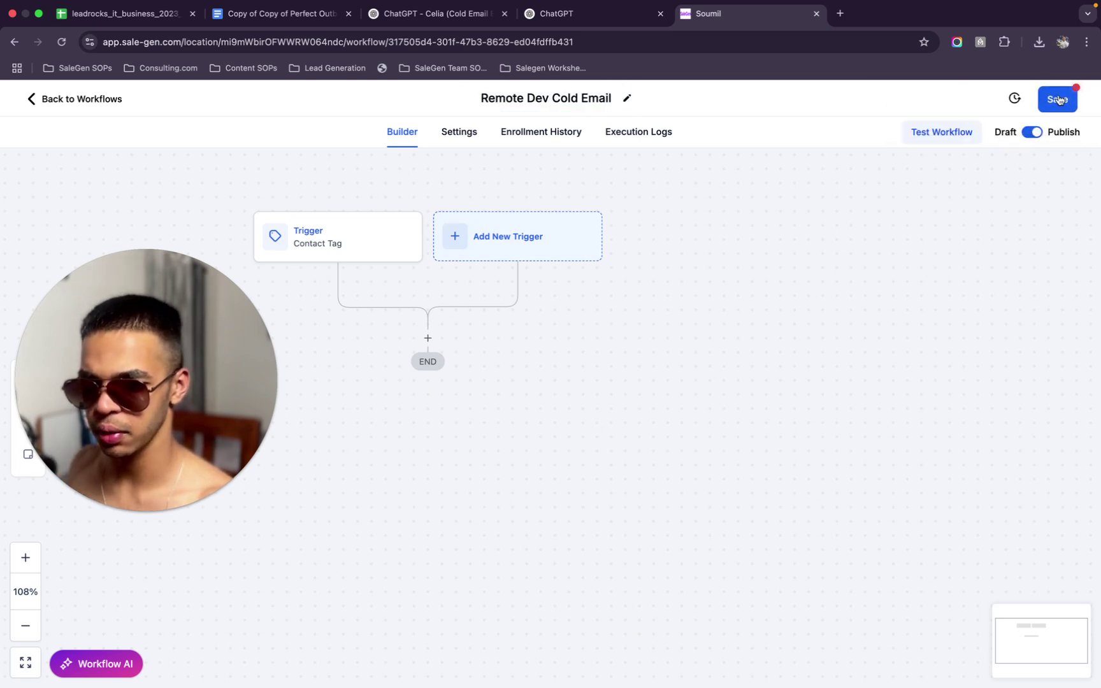
left_click(1058, 100)
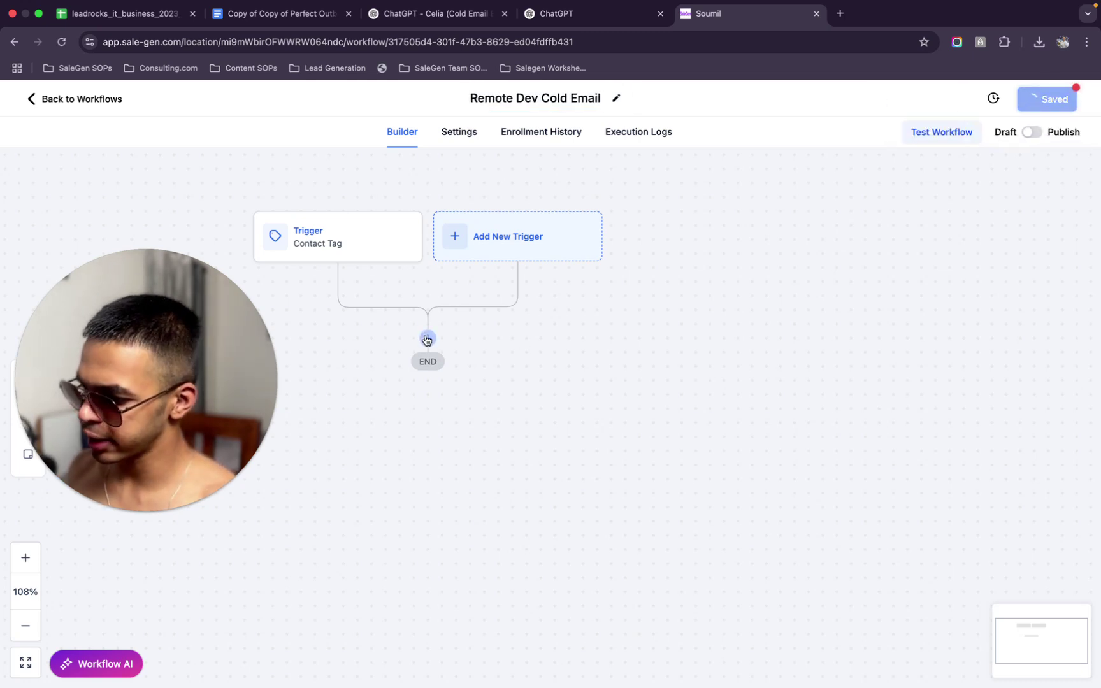
Add a Drip action named '1 Minute Gap' after the trigger
left_click(428, 338)
type("drip")
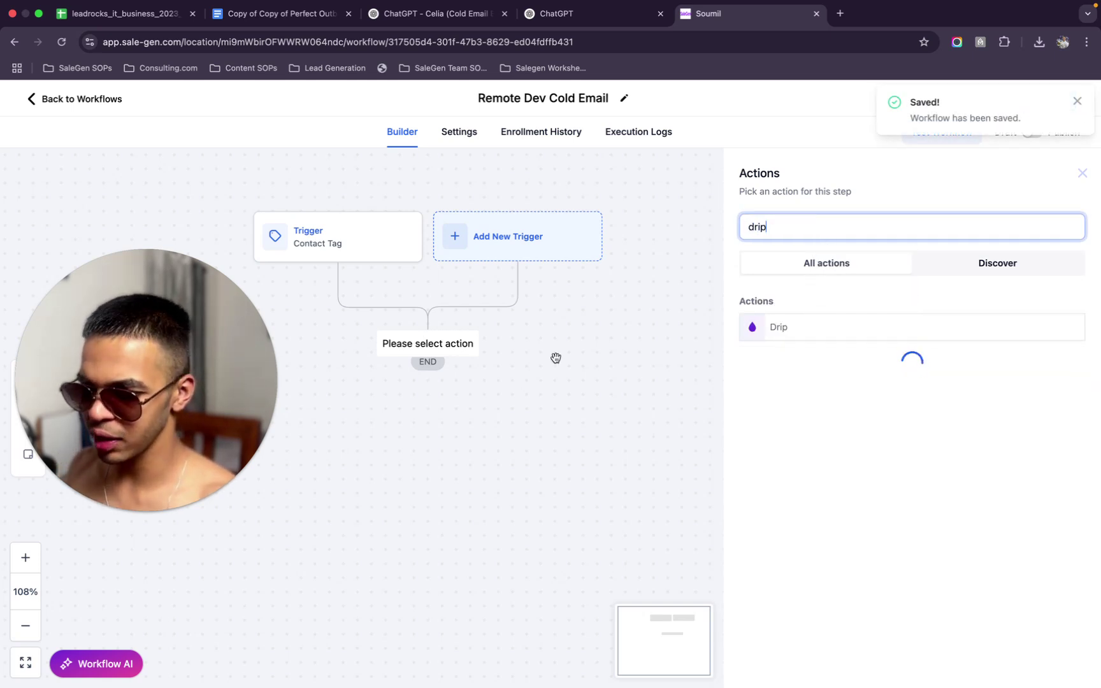
left_click(799, 328)
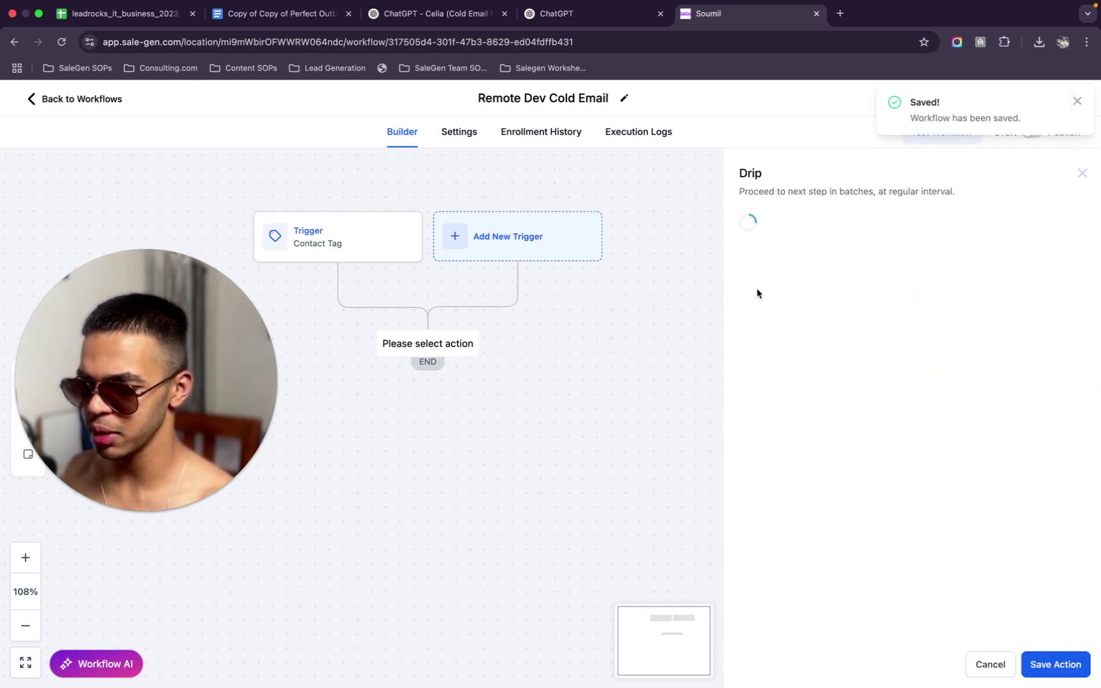
left_click(800, 310)
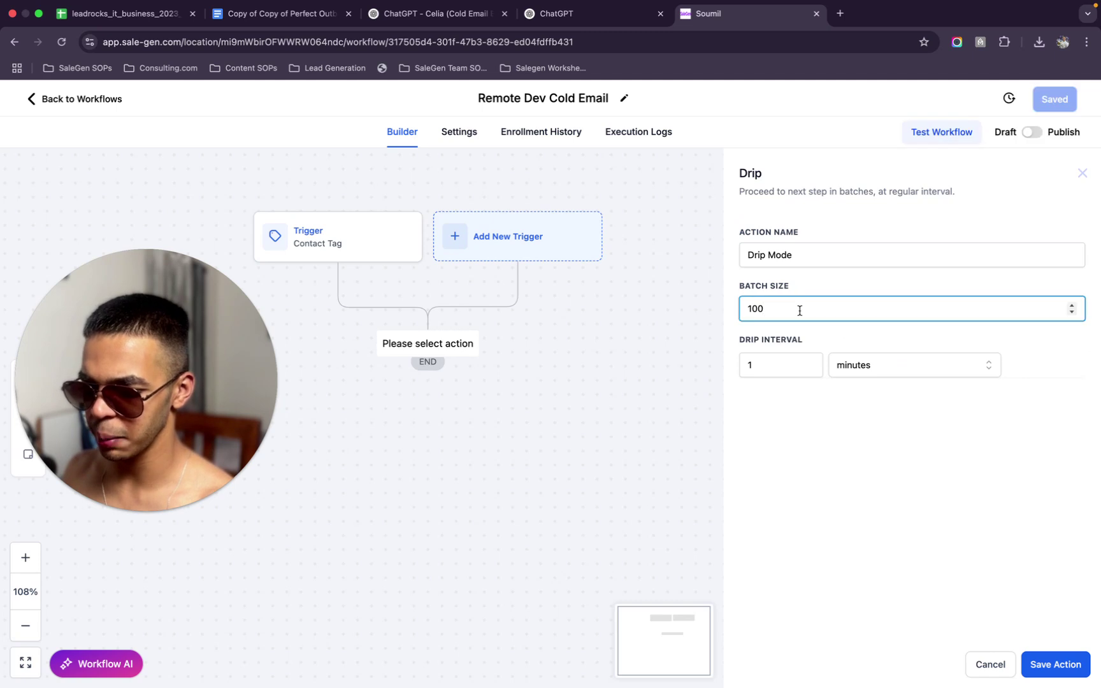
triple_click(844, 258)
type("1 Minute Gap")
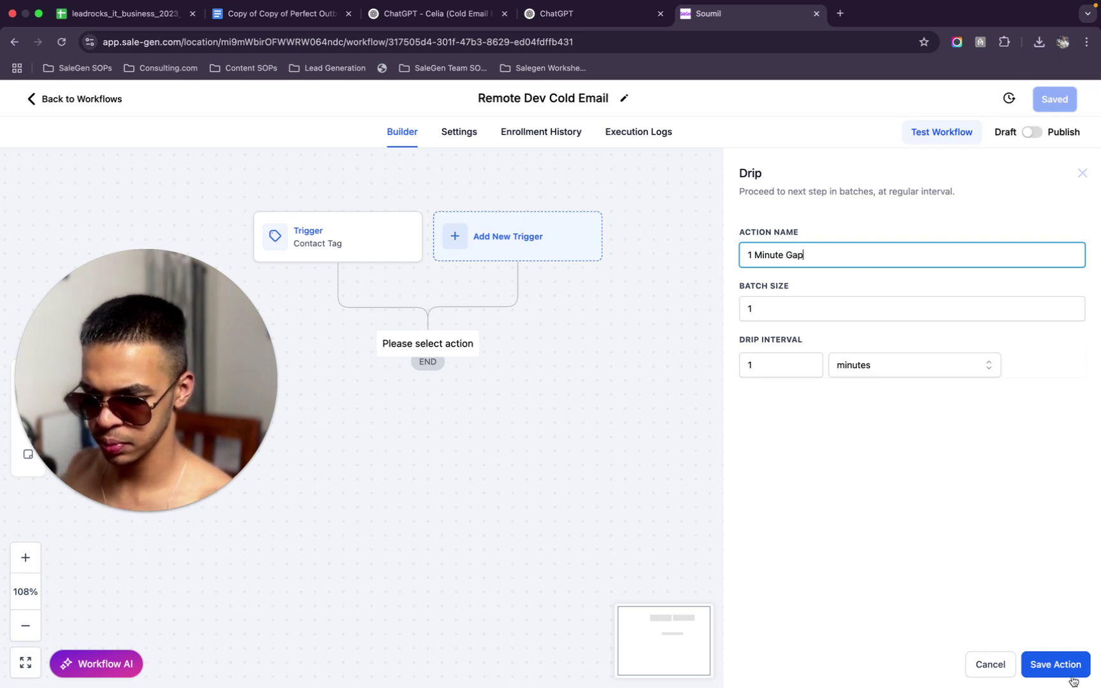
left_click(1070, 675)
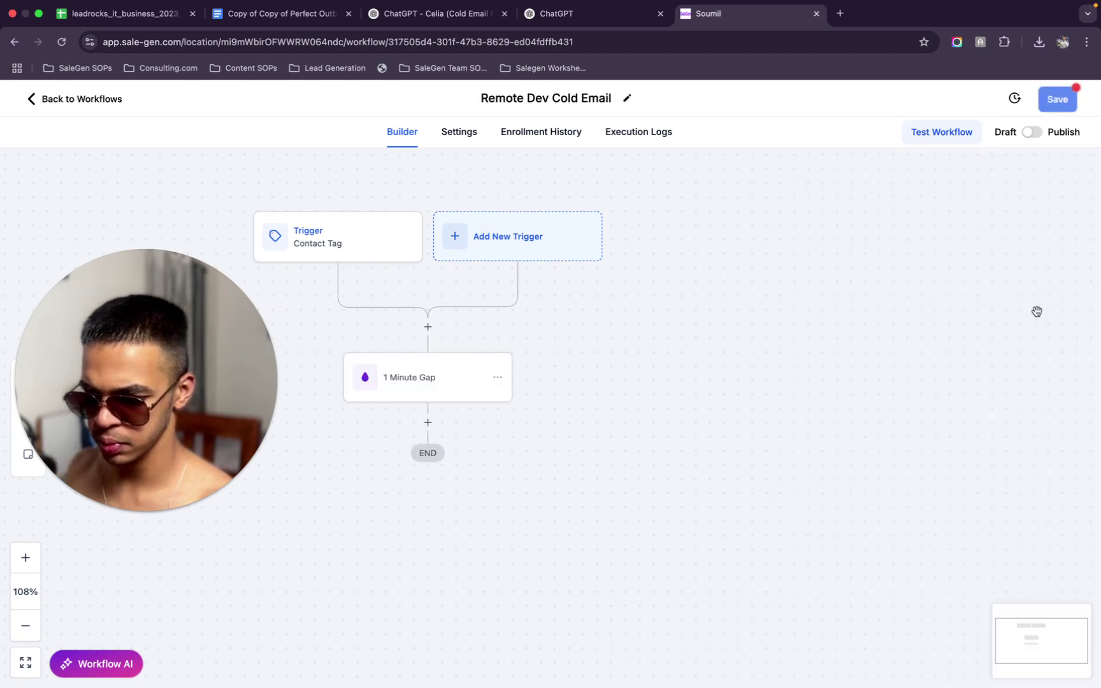
Re-save the Contact Tag trigger and the workflow, then bring the Celia chat forward
left_click(368, 250)
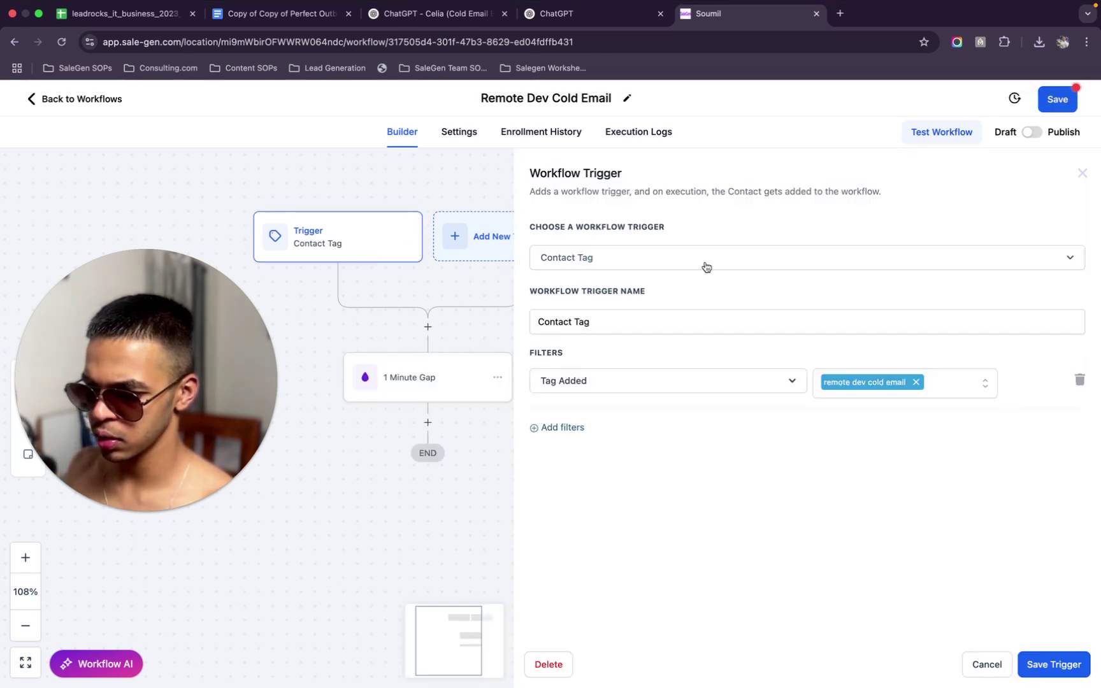
left_click(1040, 663)
left_click(1056, 99)
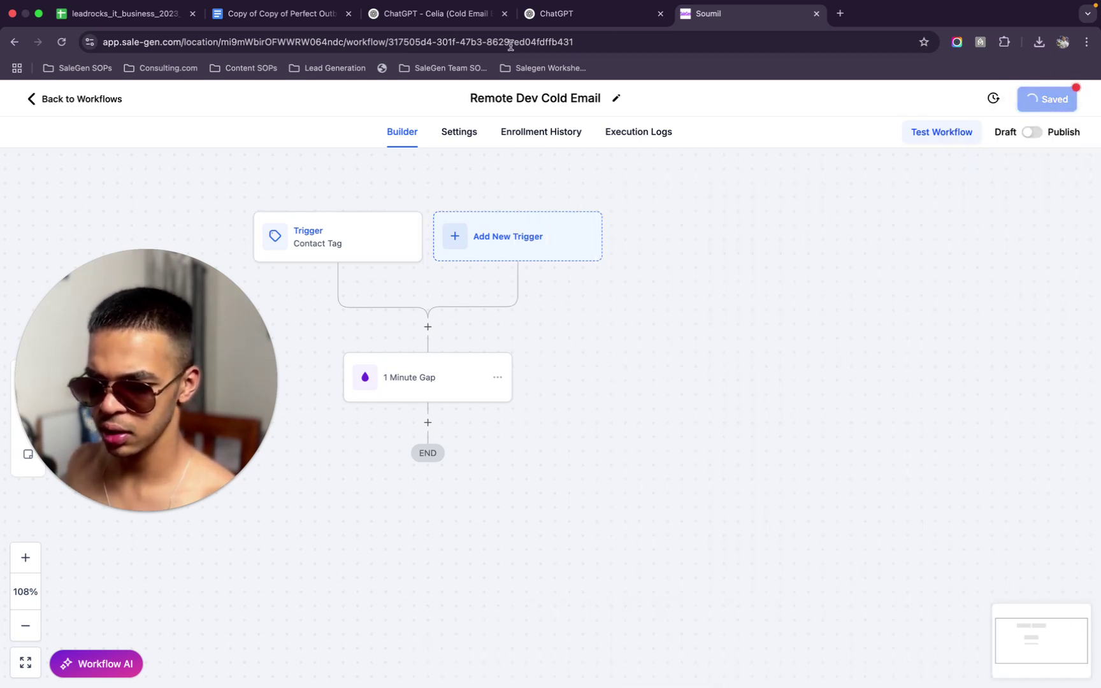
left_click_drag(490, 17, 601, 21)
Start a request for more concise, casual, benefit-focused emails that don't read as cold emails
left_click(506, 14)
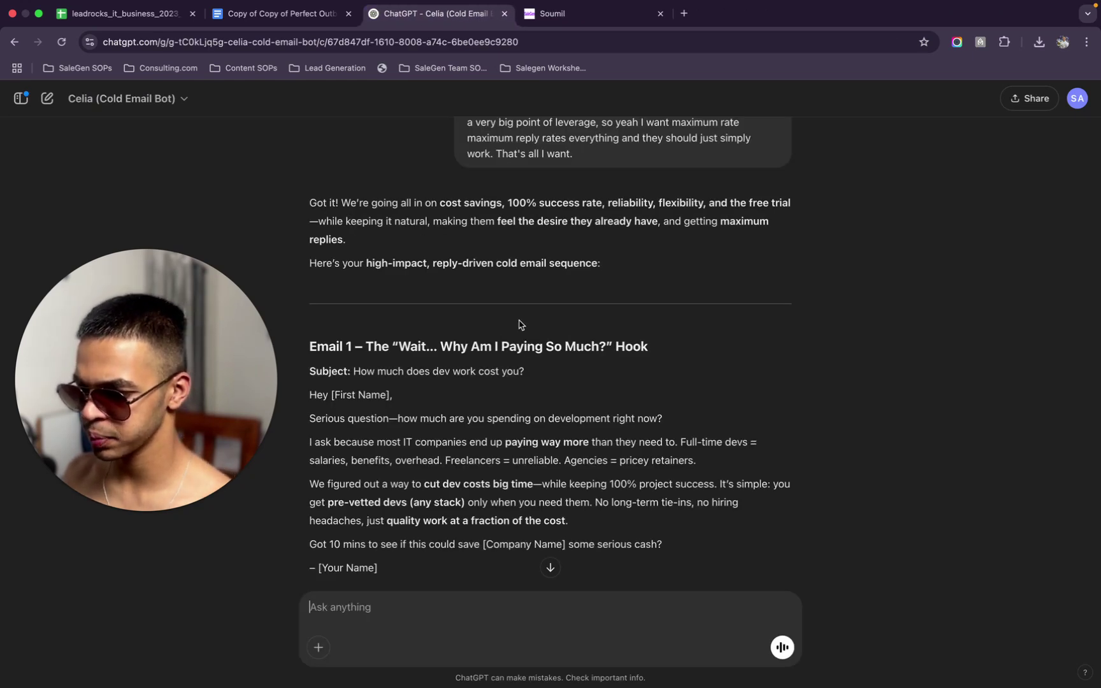
scroll(519, 324, "down", 3)
scroll(519, 324, "down", 2)
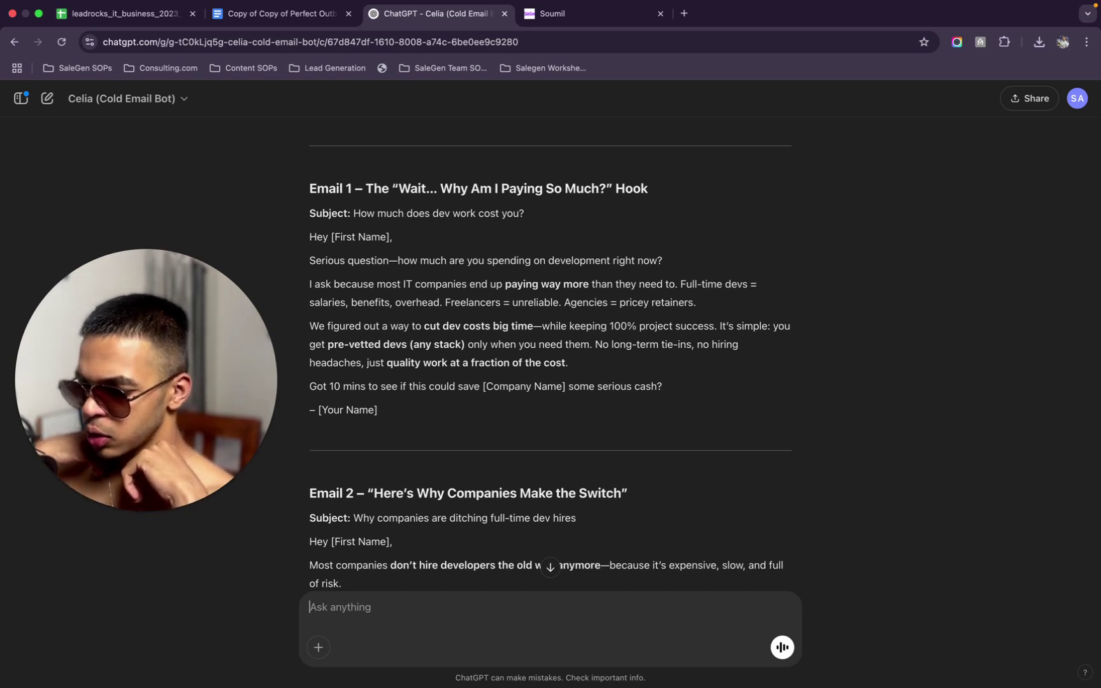
type("You have to make these")
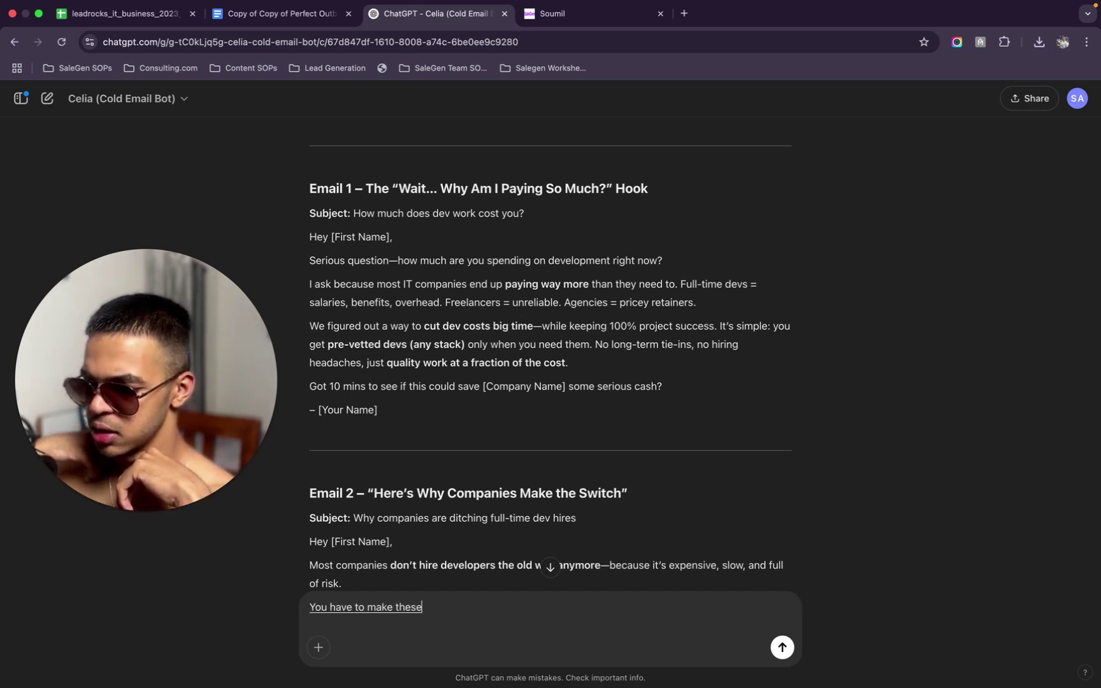
type(" emails more concise")
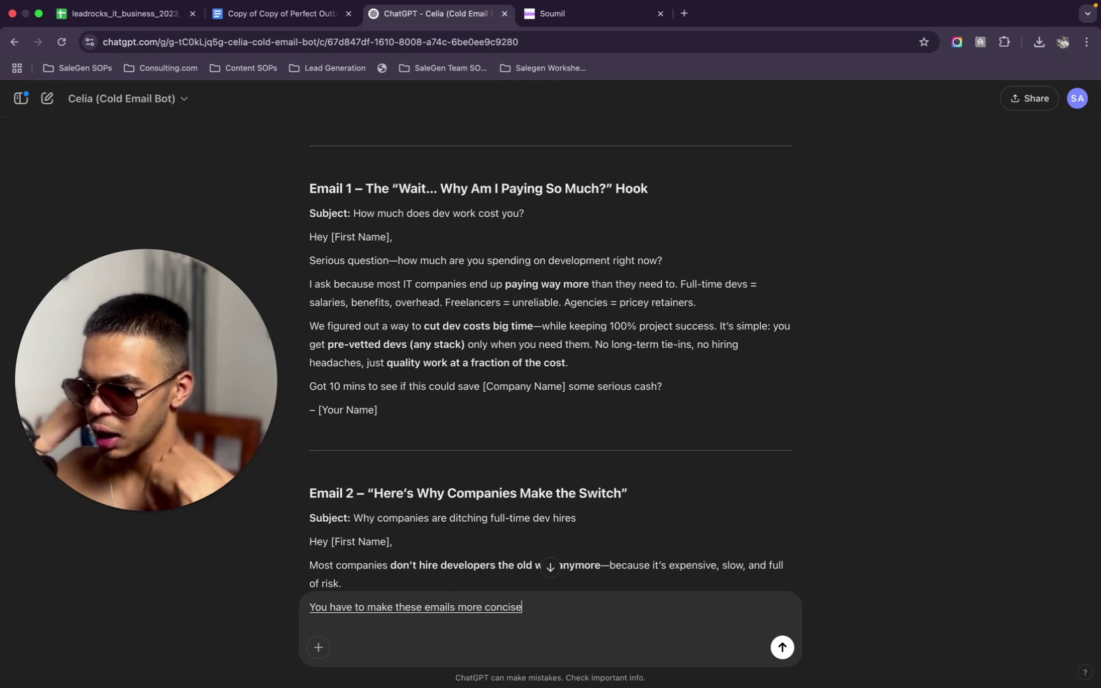
type(", you have to make them")
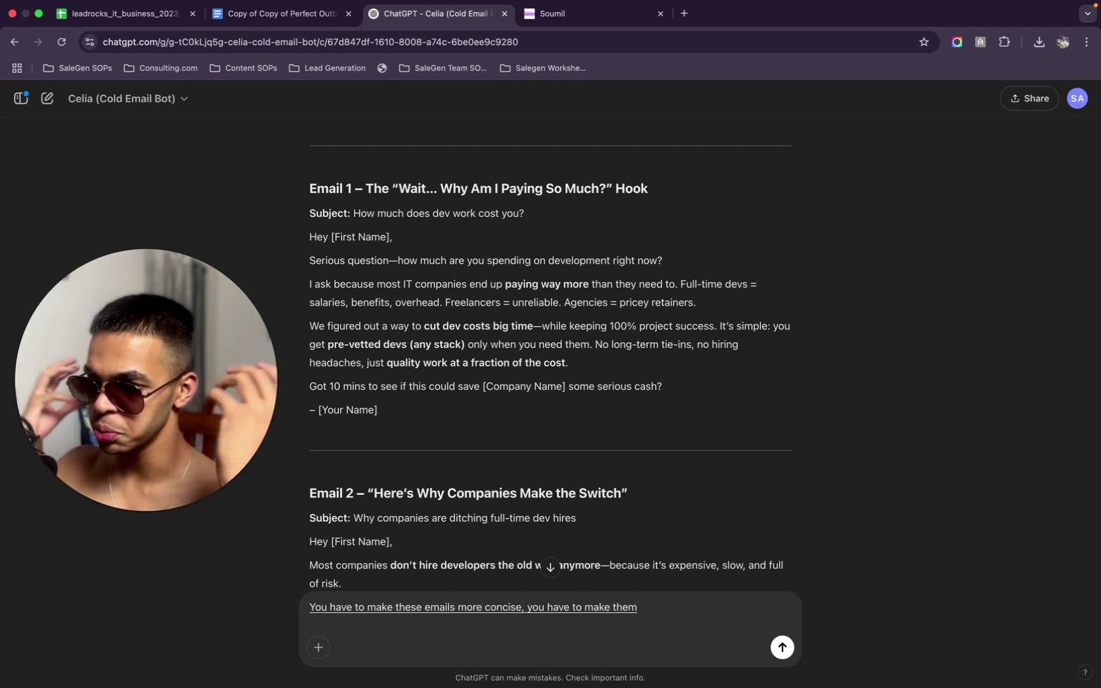
type(" so much, more casual like it's a conversation between")
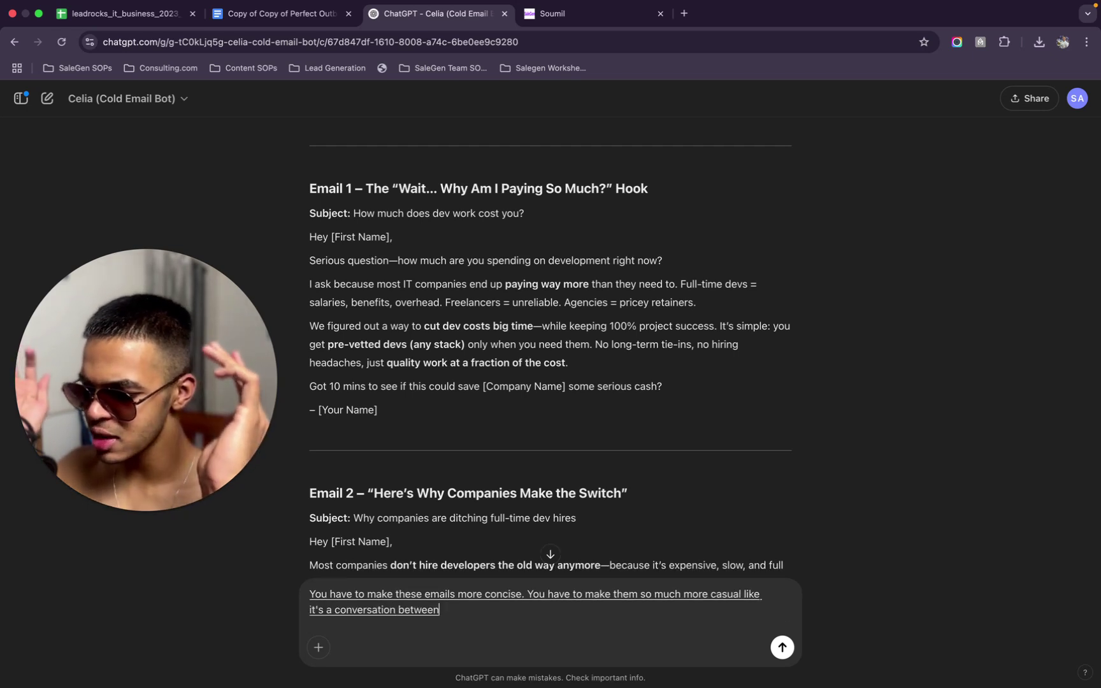
type(" Best friends.")
key("BackSpace")
type("and not a cold email.")
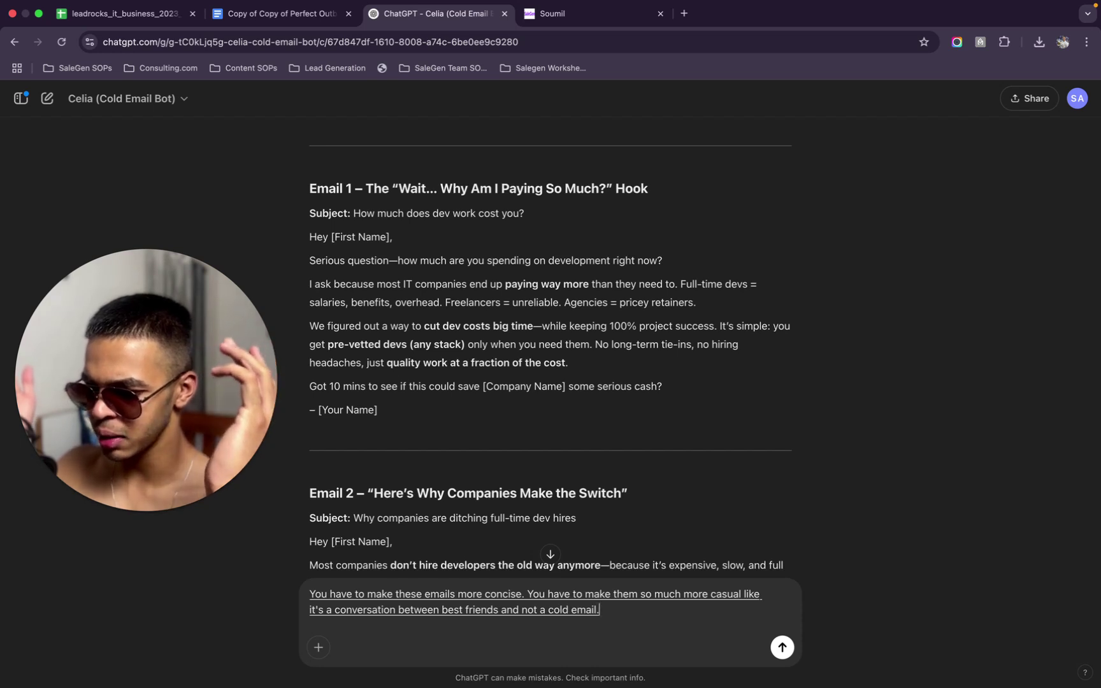
key("BackSpace")
type("and at the same time, it should")
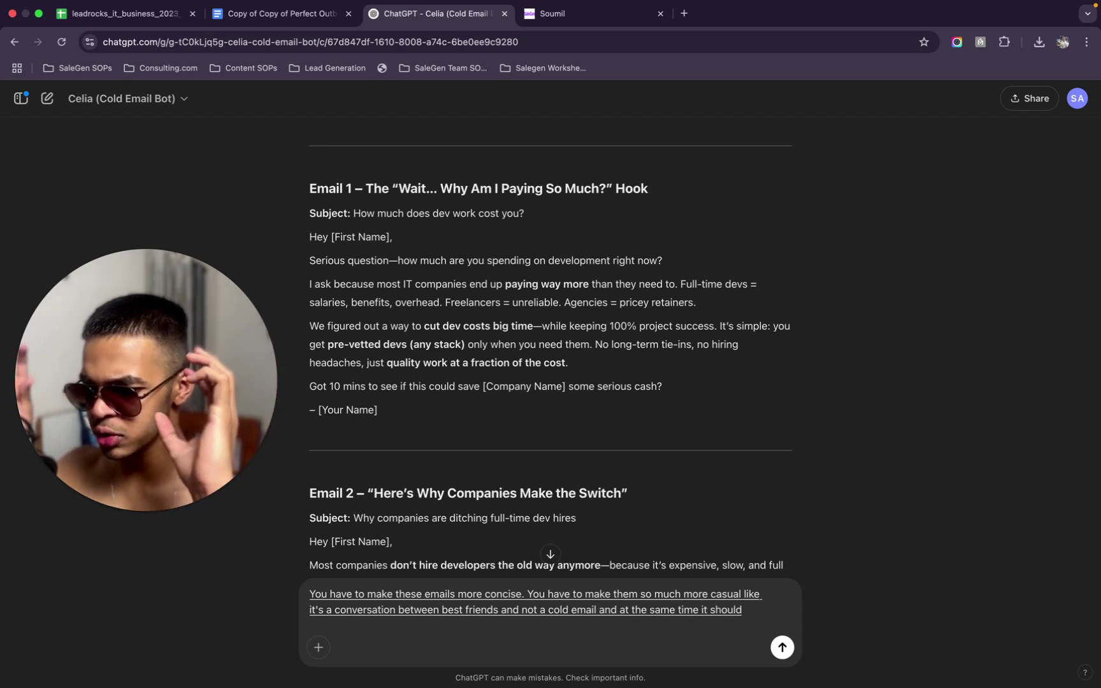
type(" focus on how this can actually help and benefit the person who is reading.")
Finish the request with the free-trial angle and main email, nudge, case study sequence, and send it
key("BackSpace")
type("so that they are like?")
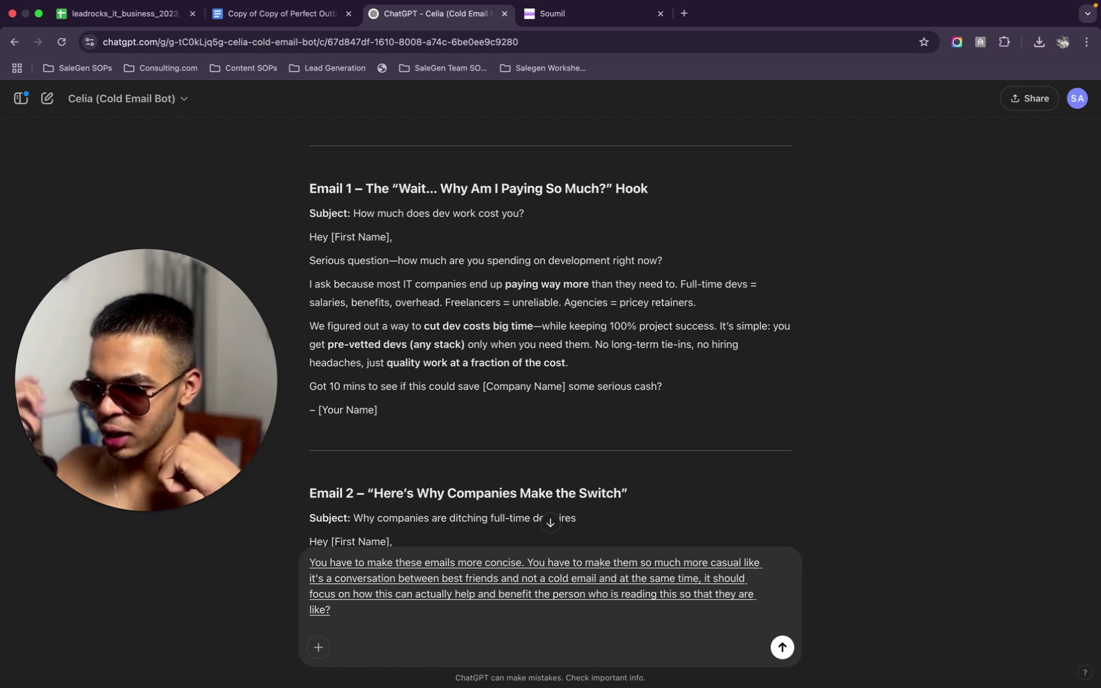
key("BackSpace")
type("happily falling in love")
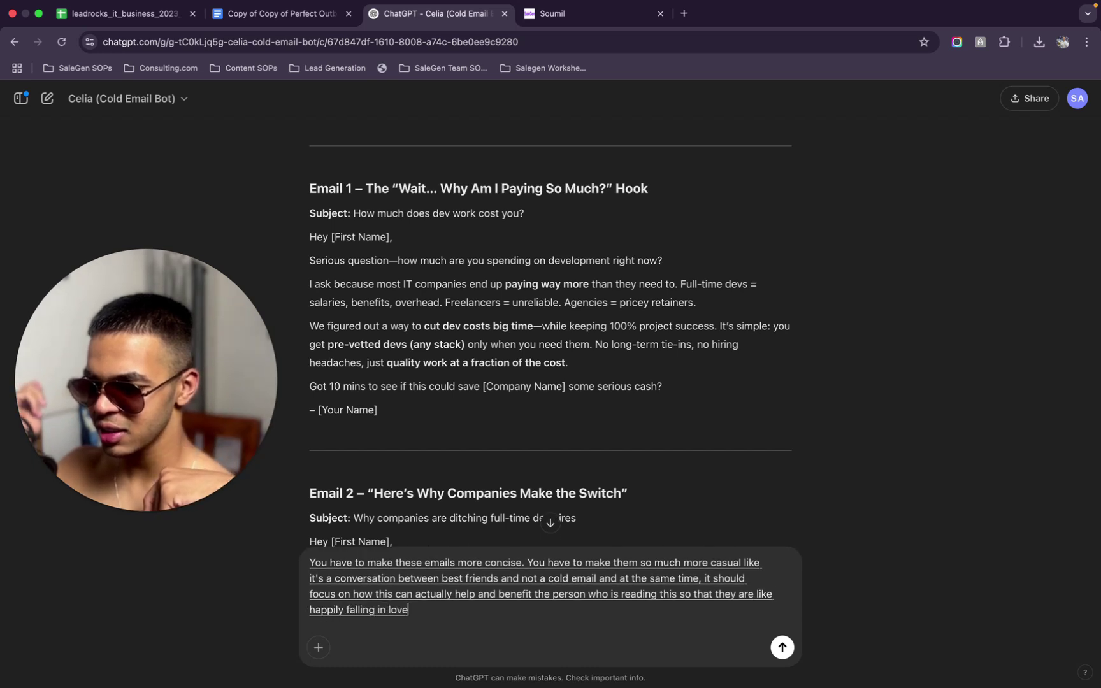
type(" with us and they like Thago. These people")
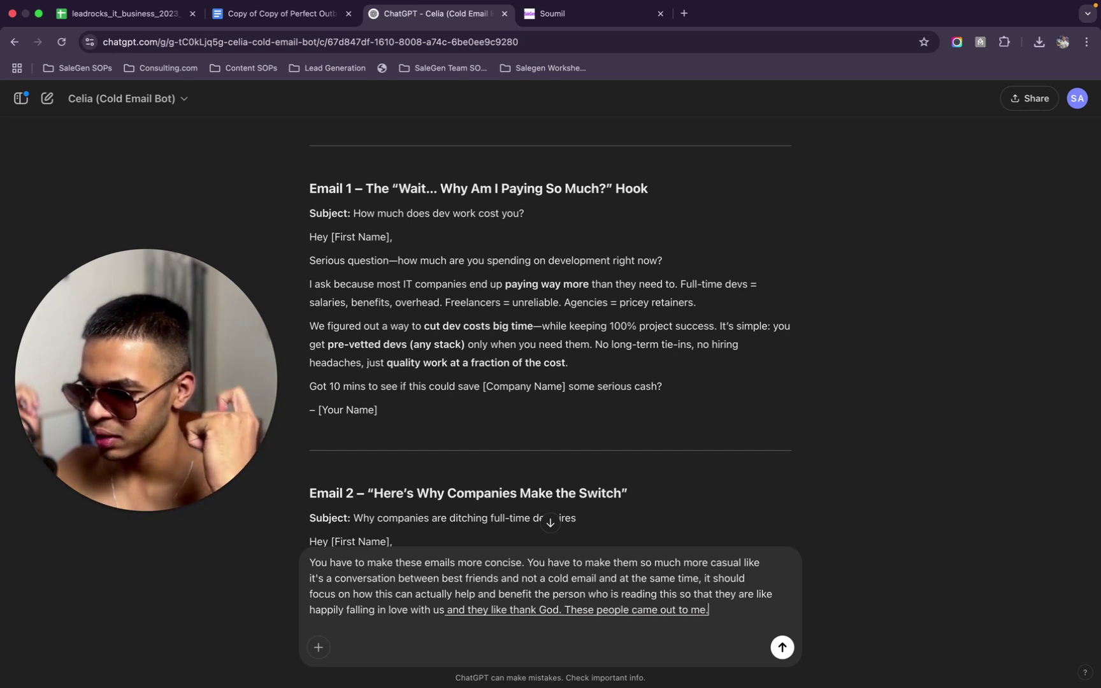
type(" again.")
type("hy aren't we?")
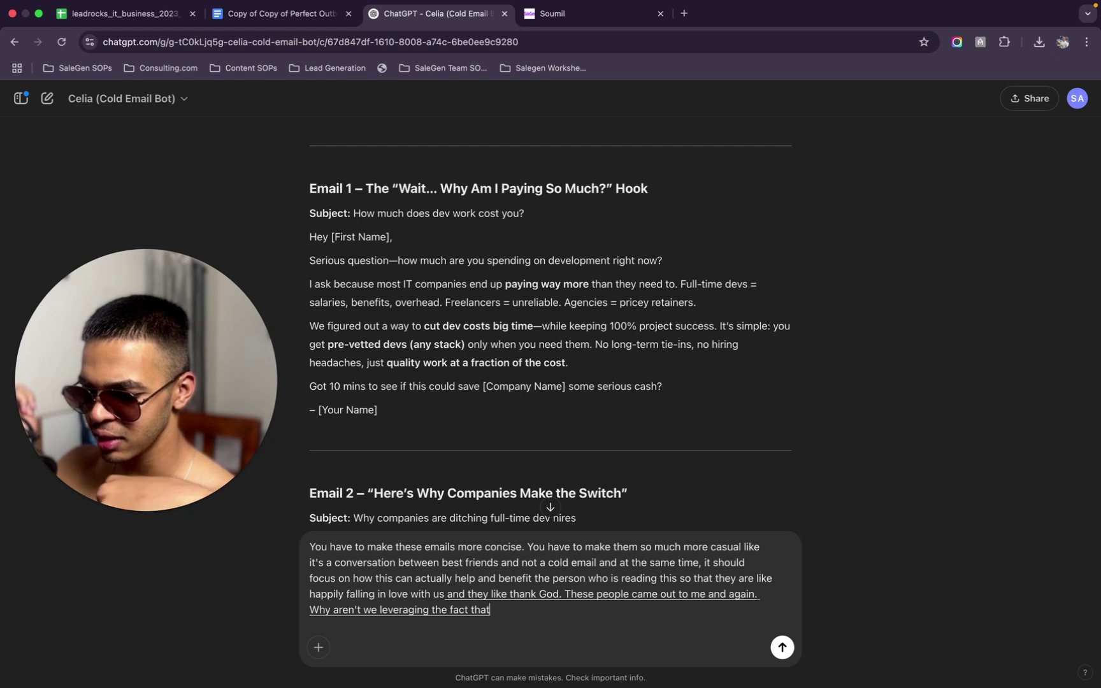
type(" we have a free trial available so that th")
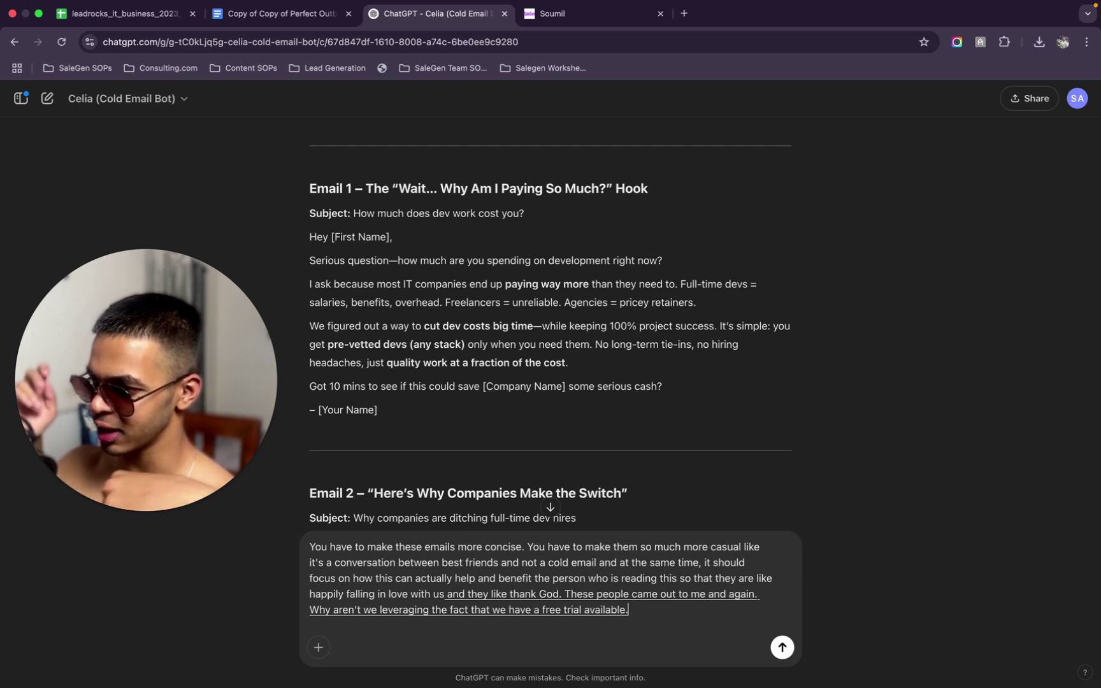
type("is absolutely zero risk in their")
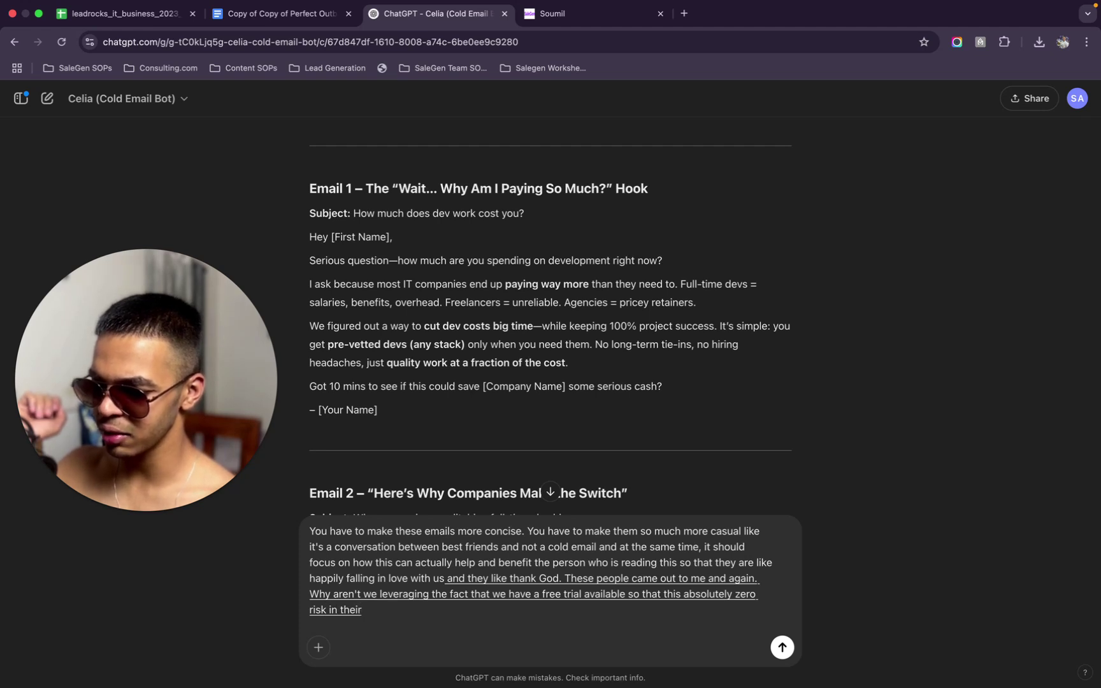
type("nvolved on their and for the emails like.")
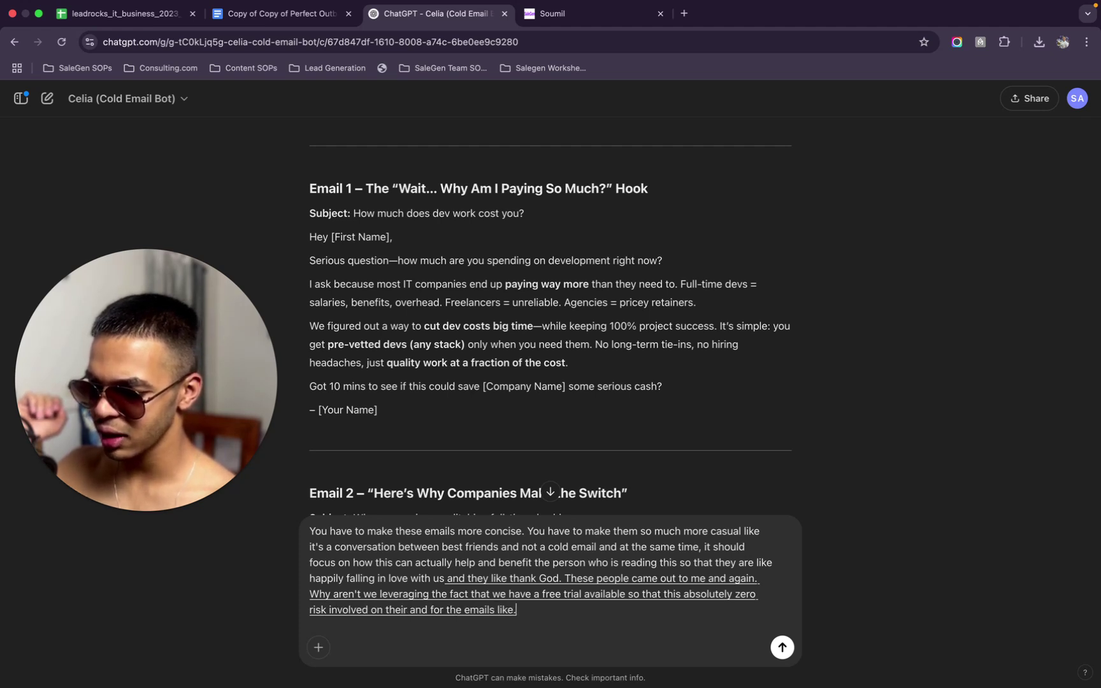
type(" I want the first e-")
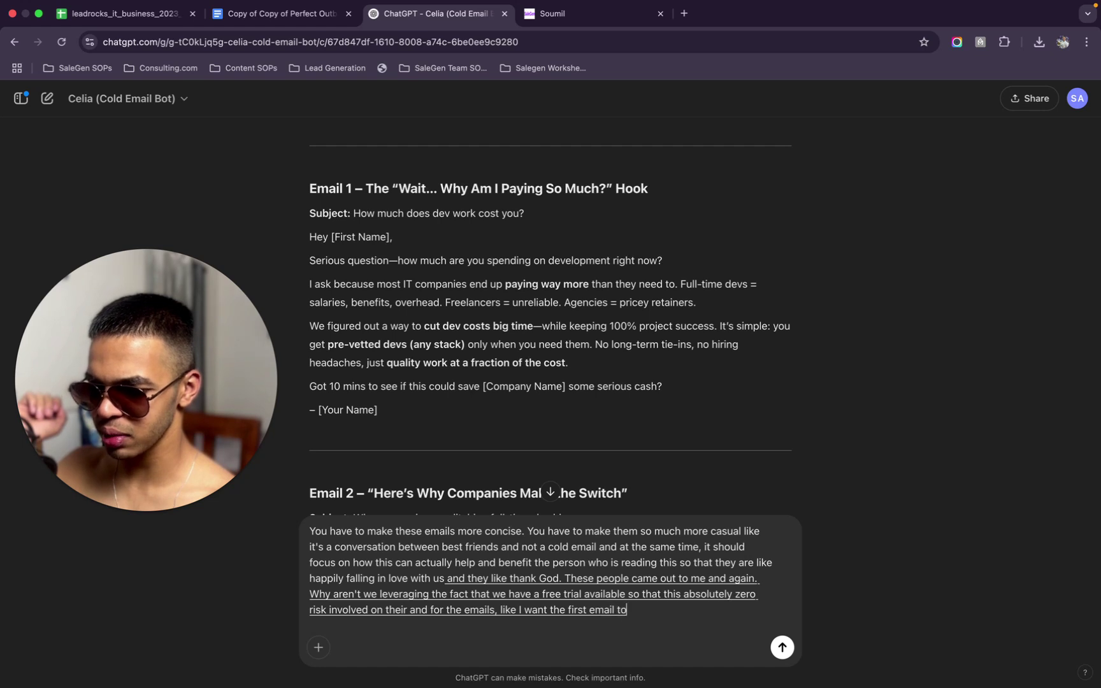
type(" kind of be like the main type of")
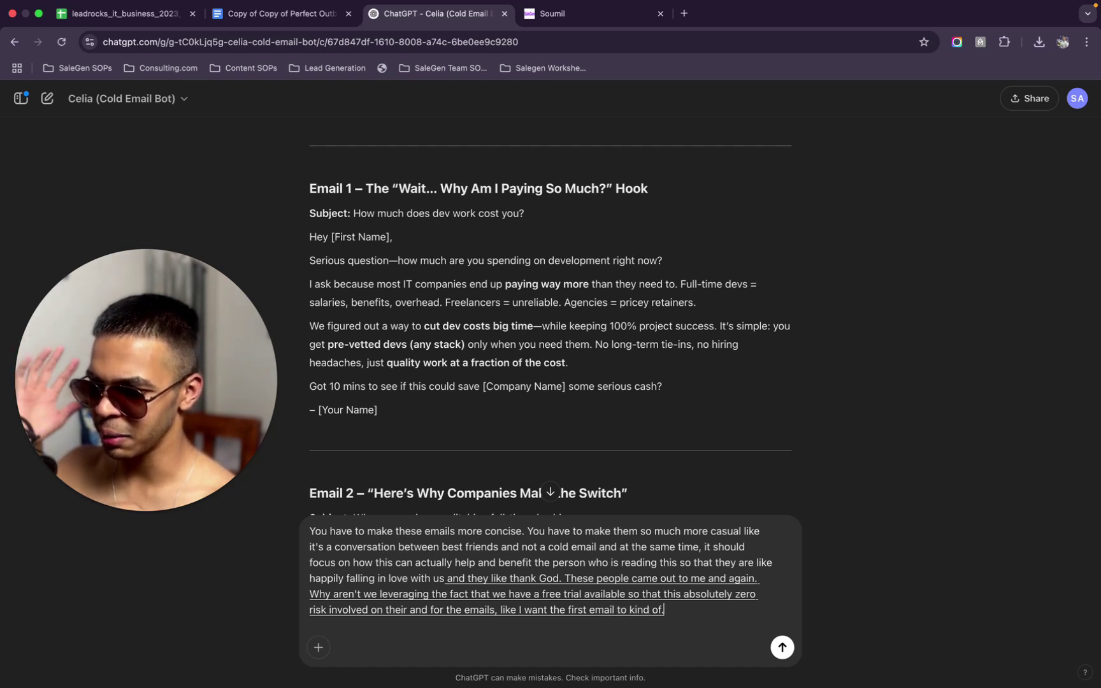
type(" email.")
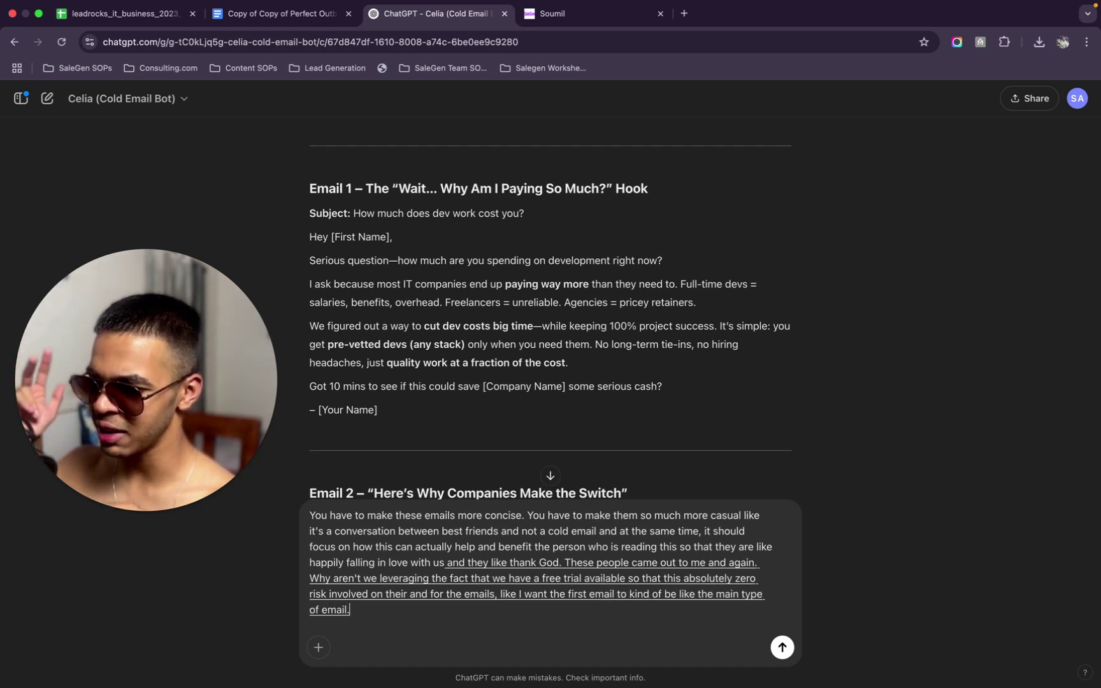
type(" The second one can be a simple Gentle")
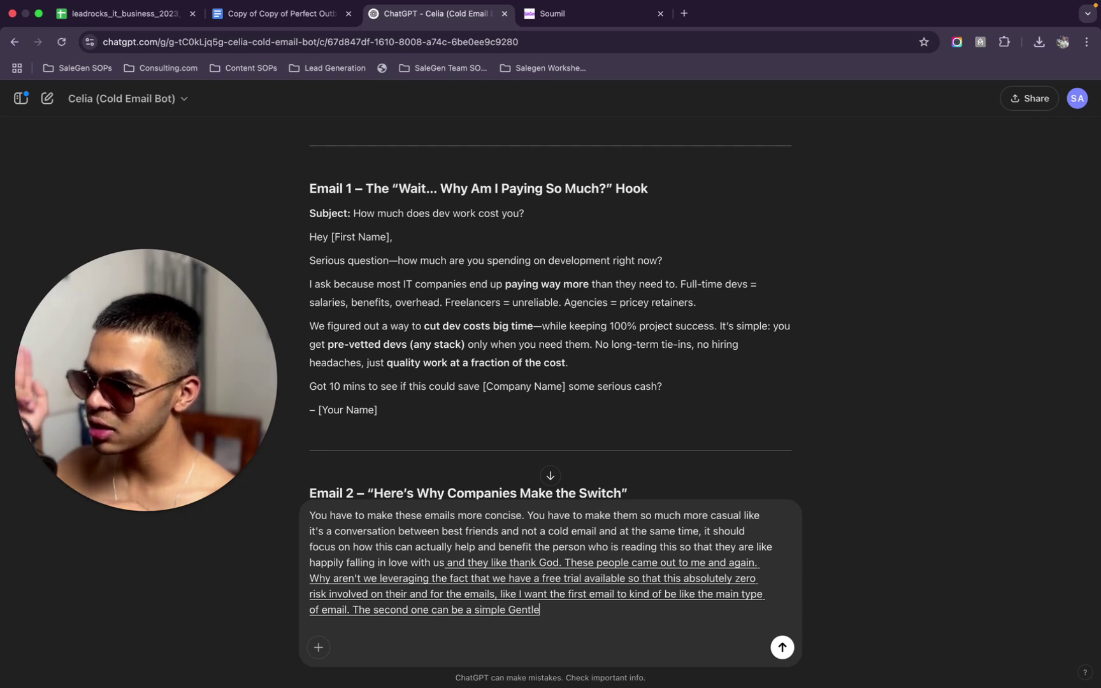
type(" notch all of these email")
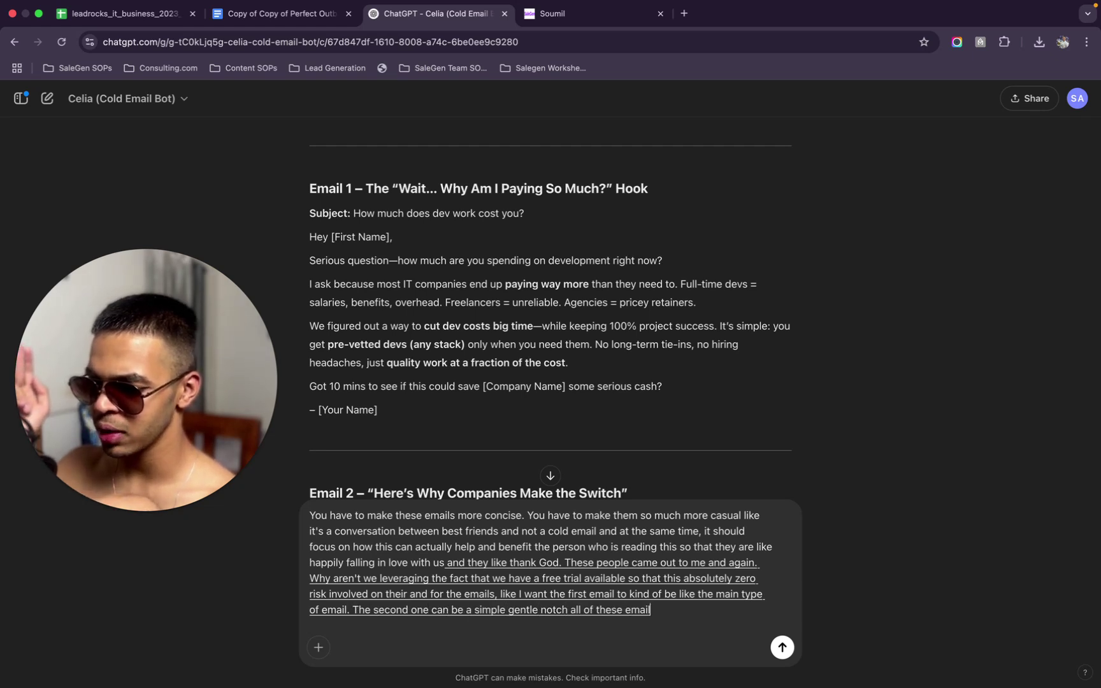
type("s, I am gonna be using like the")
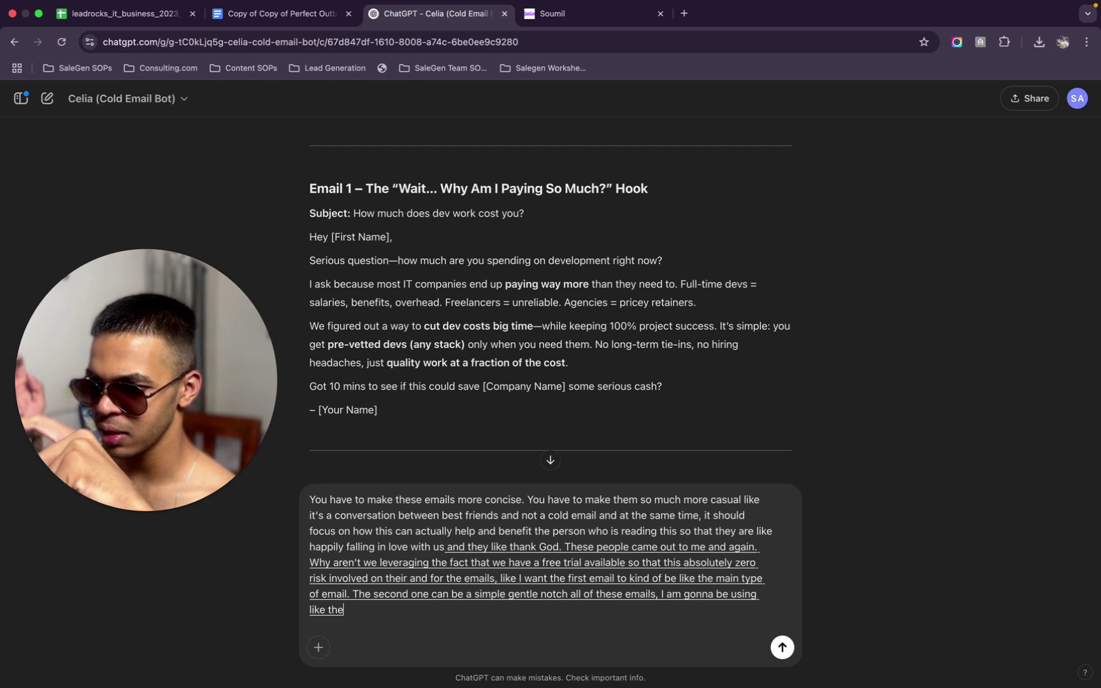
type(" same")
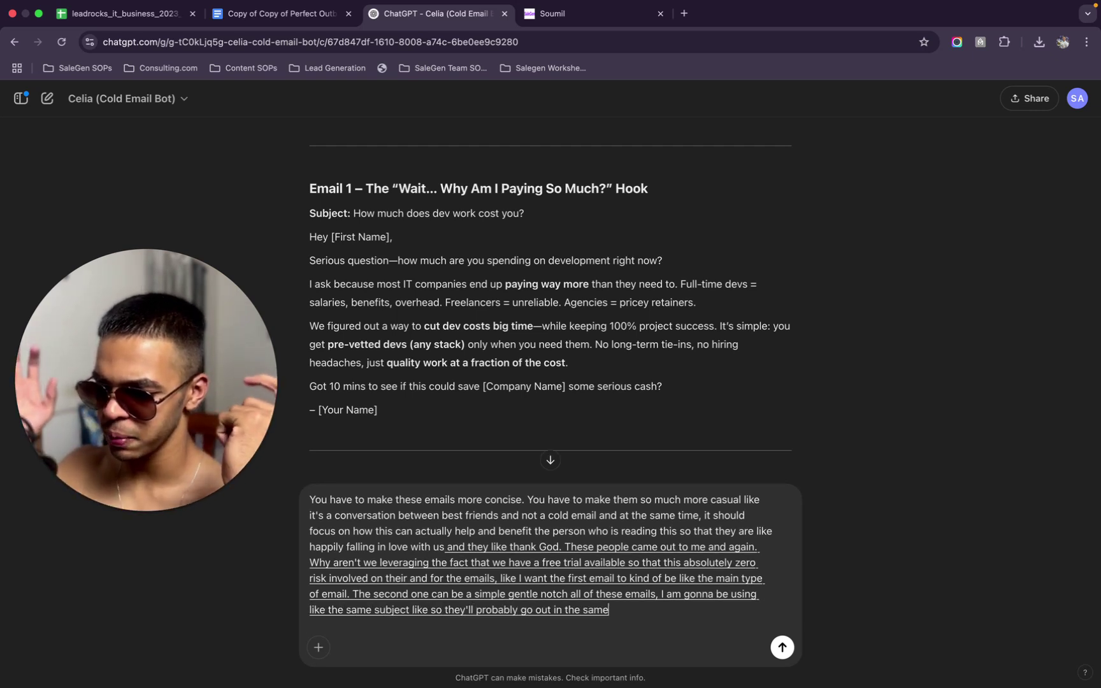
type(". subject like. so they'll probably go out in the same exact.threat.")
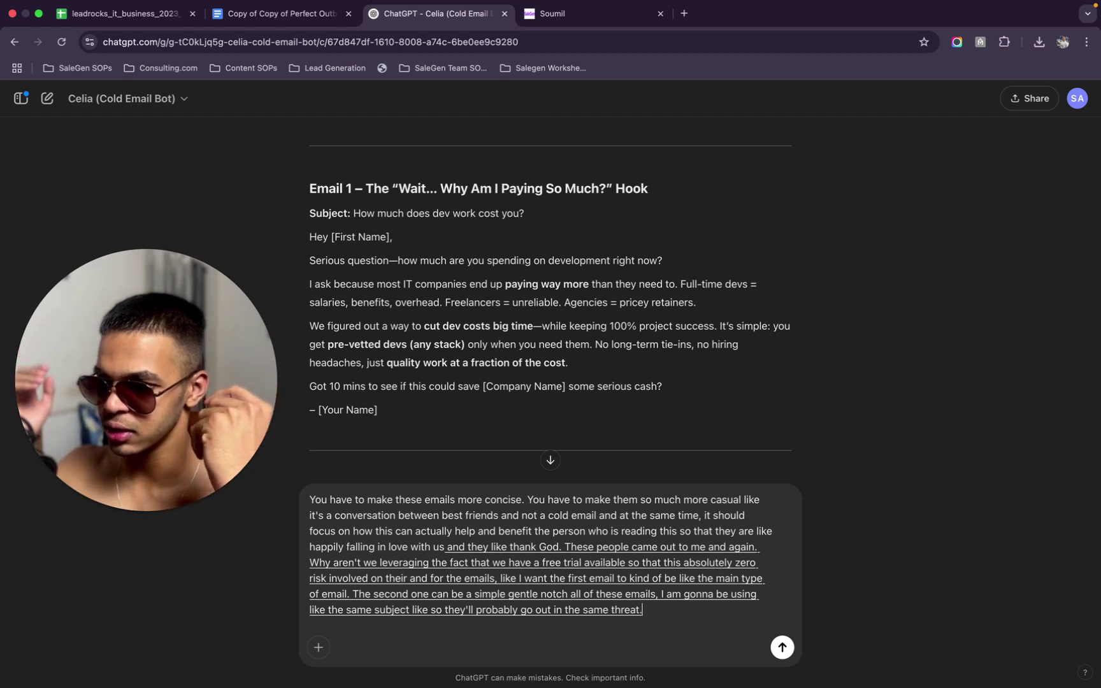
type(" so the second one should be nudge. The third one")
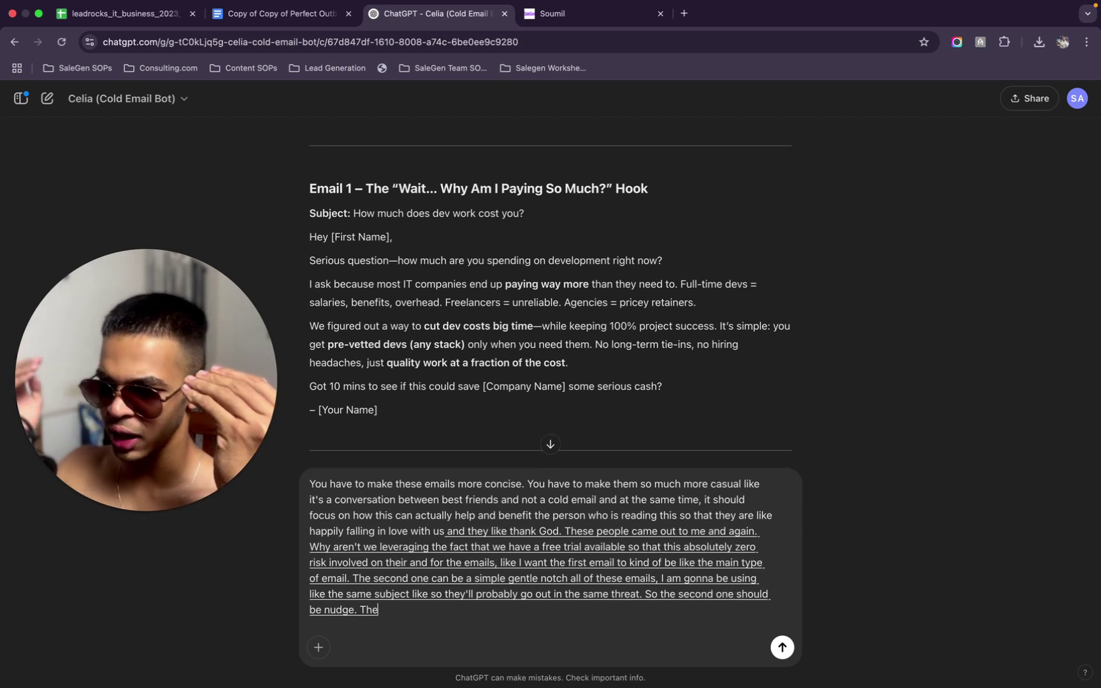
type(" should kind of be like a")
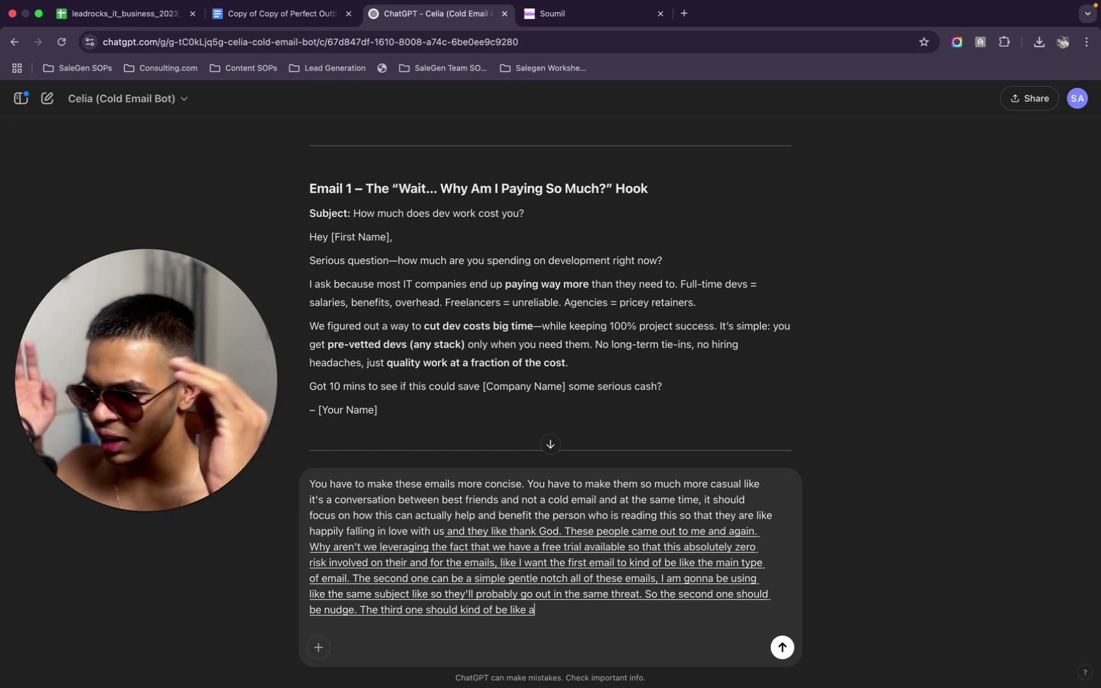
type(" case study and everything, and then the last one has be")
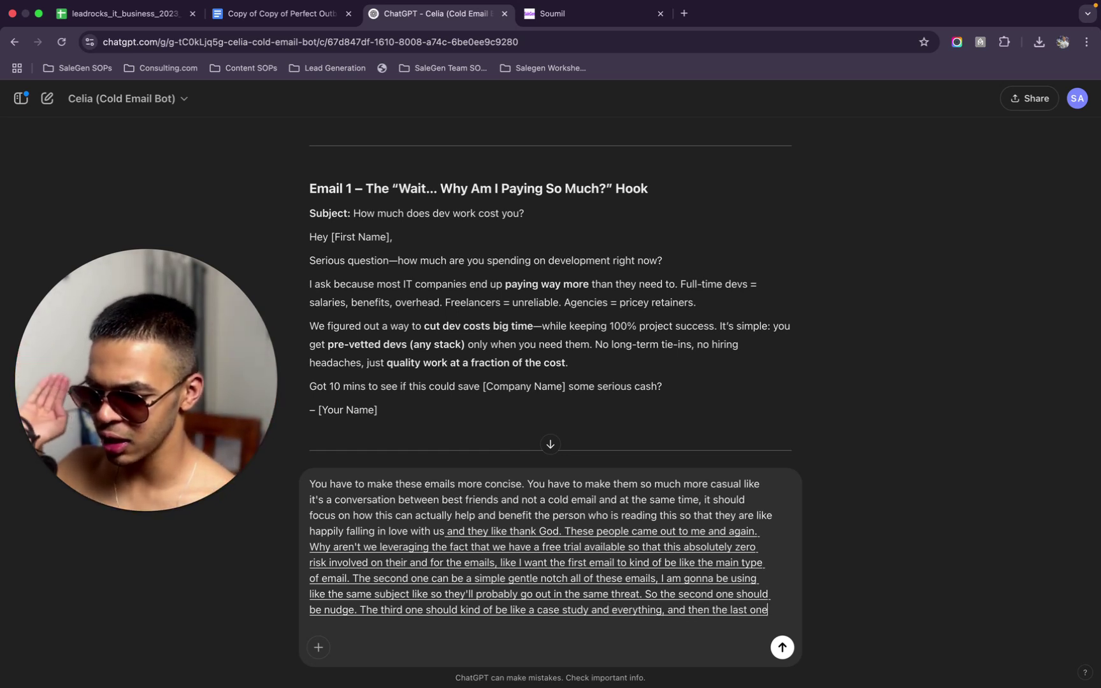
key("BackSpace")
key("BackSpace")
type("to be the last for that's the sequence, I'm thinking of")
key("Return")
Add a Send Email step after the 1 Minute Gap and clear its autofilled sender name
left_click(590, 11)
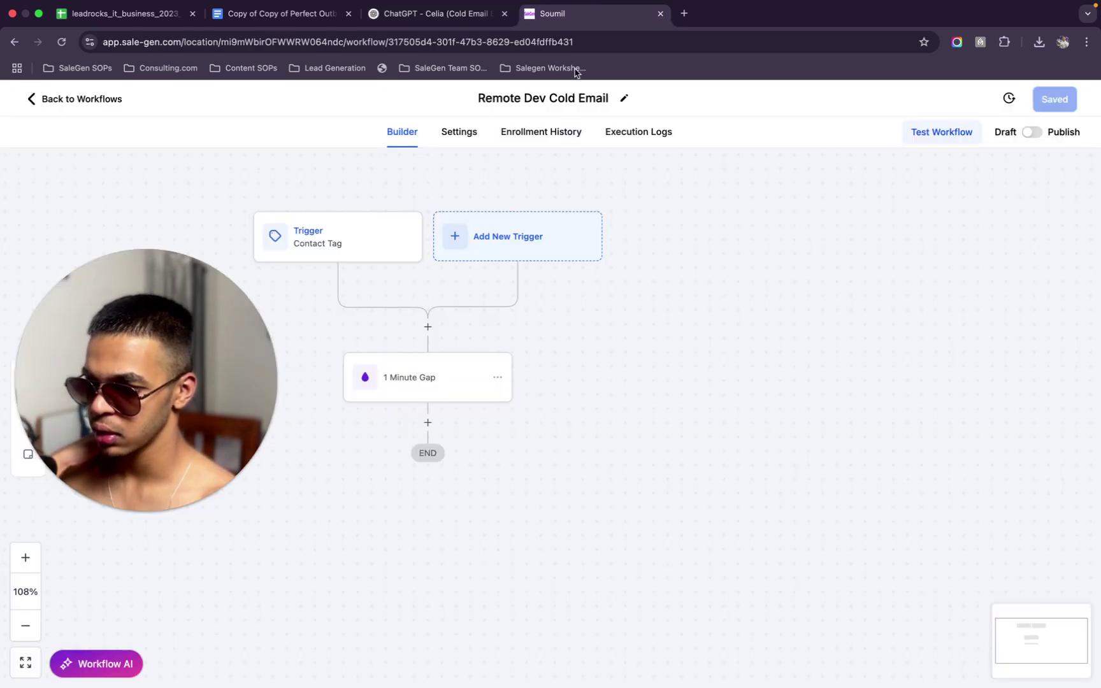
left_click(428, 423)
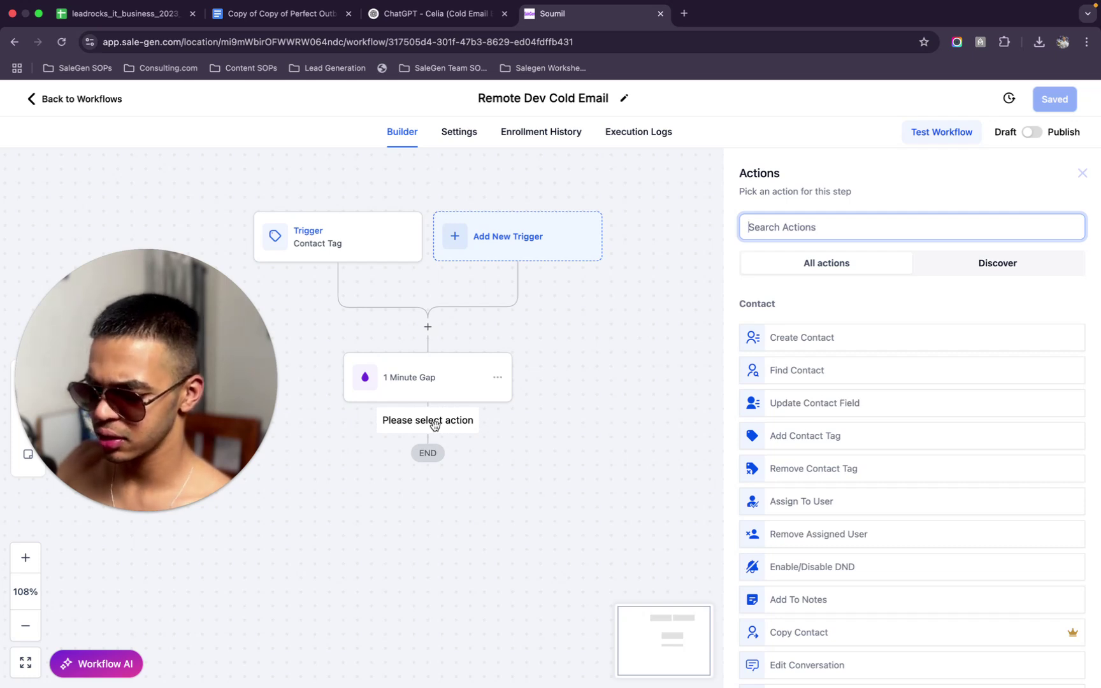
type("email")
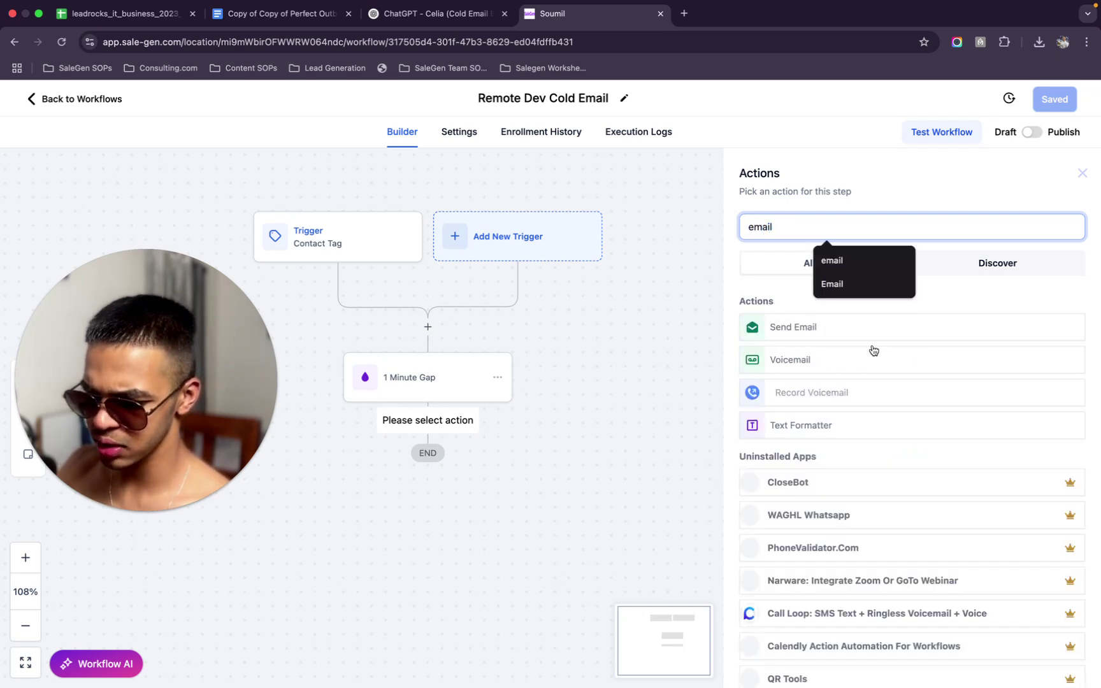
left_click(872, 338)
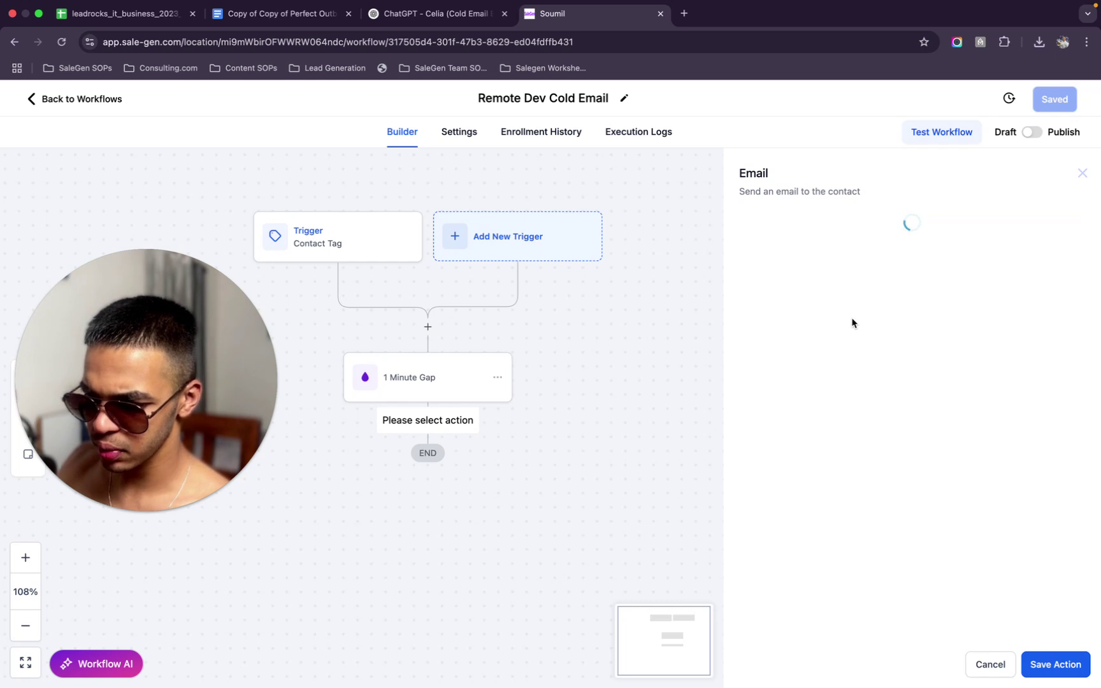
left_click(831, 325)
key("super+v")
key("super+a")
key("BackSpace")
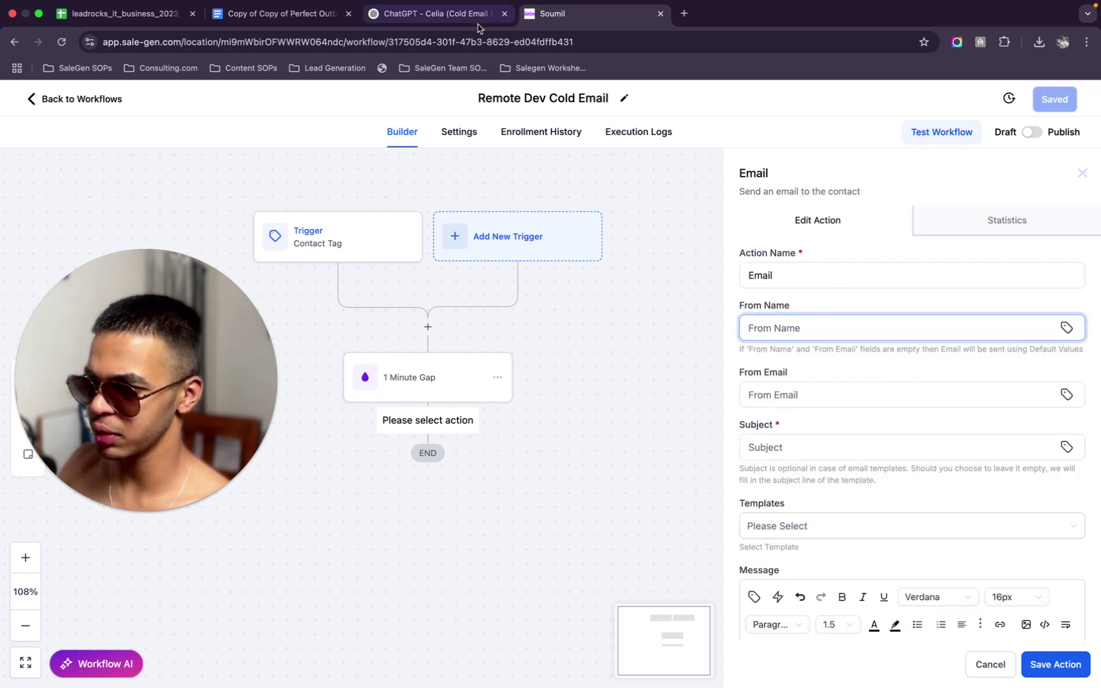
Open the workflow address in a new tab, trimmed back to the account's base page
left_click(642, 42)
key("super+Return")
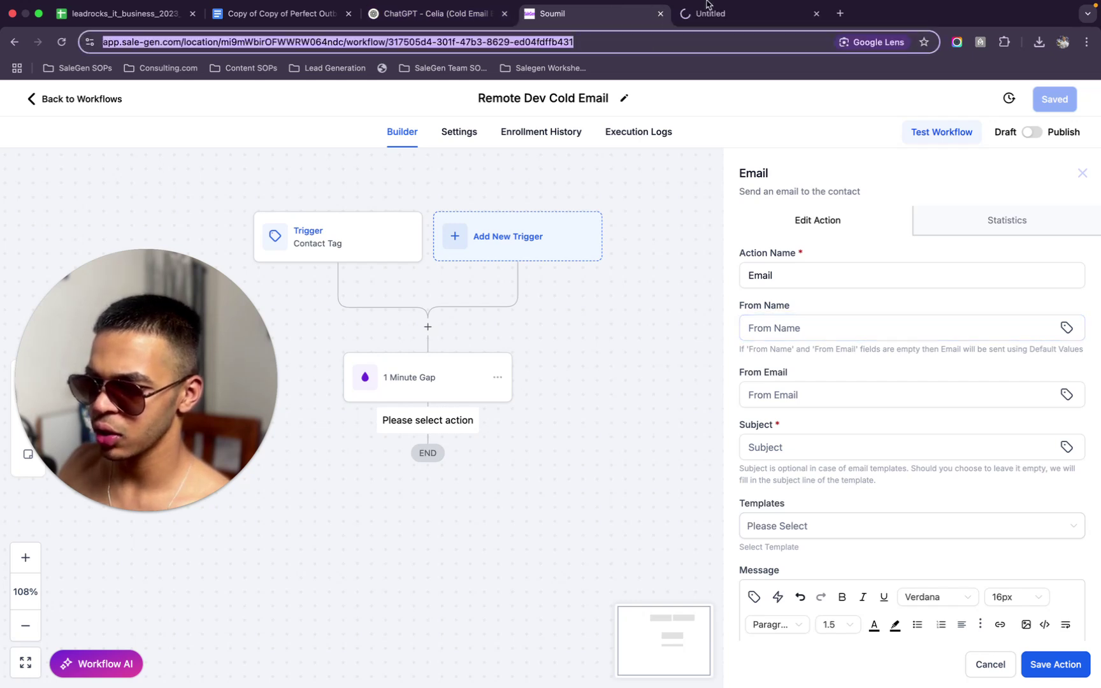
left_click(758, 13)
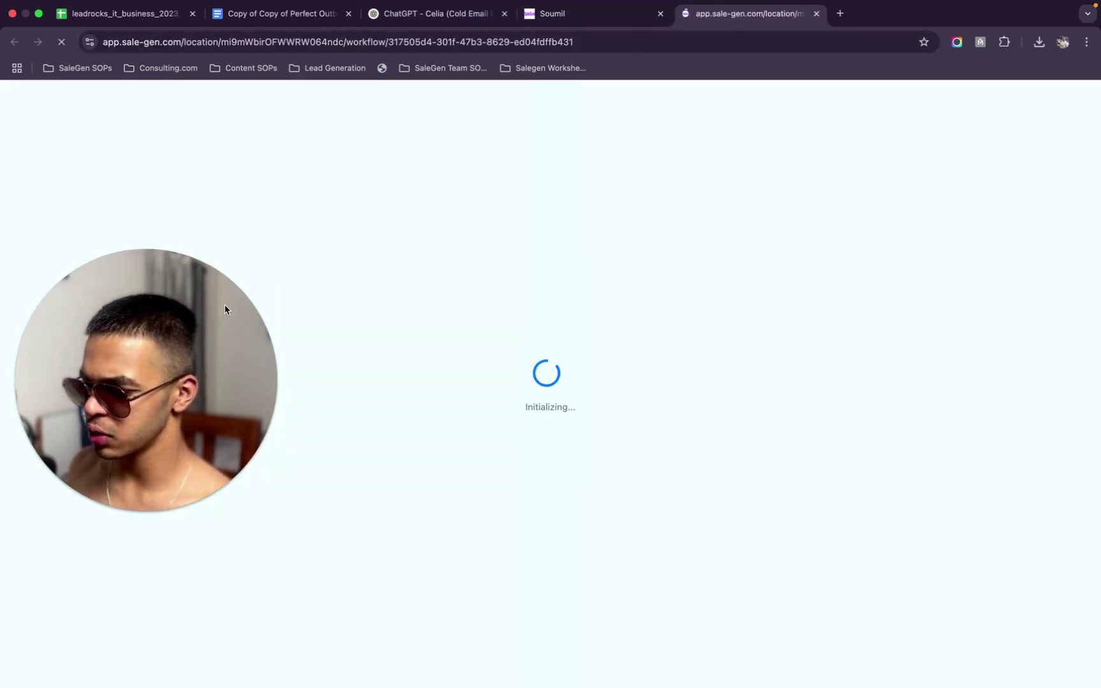
left_click_drag(227, 310, 745, 300)
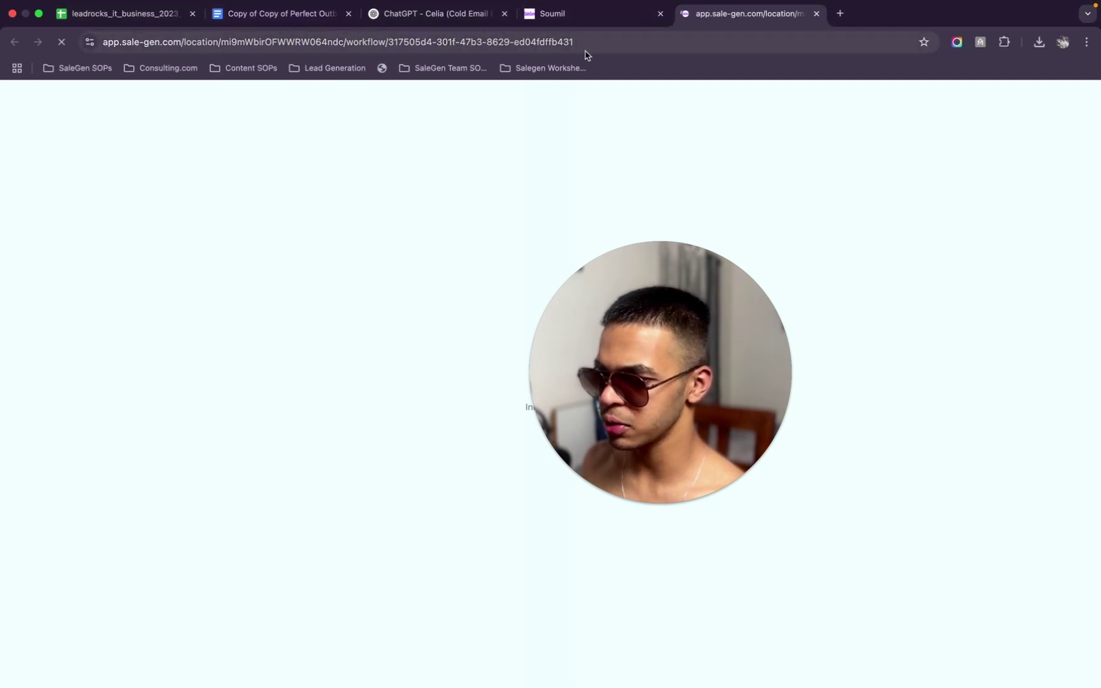
double_click(638, 45)
left_click(658, 44)
left_click_drag(657, 44, 382, 47)
key("BackSpace")
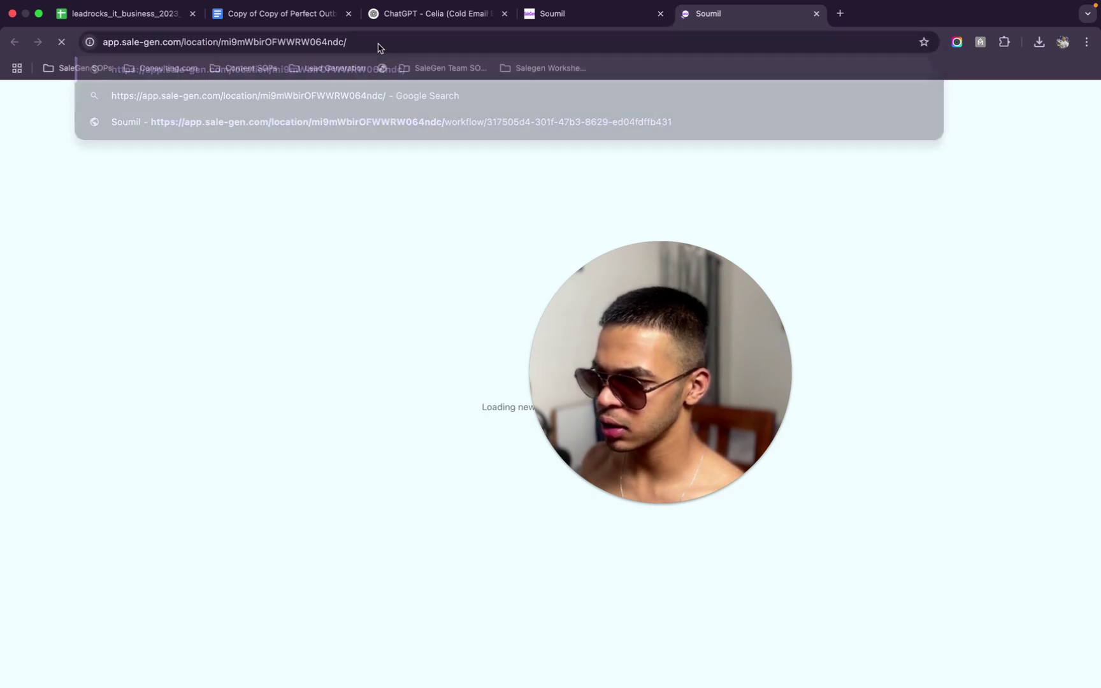
key("Return")
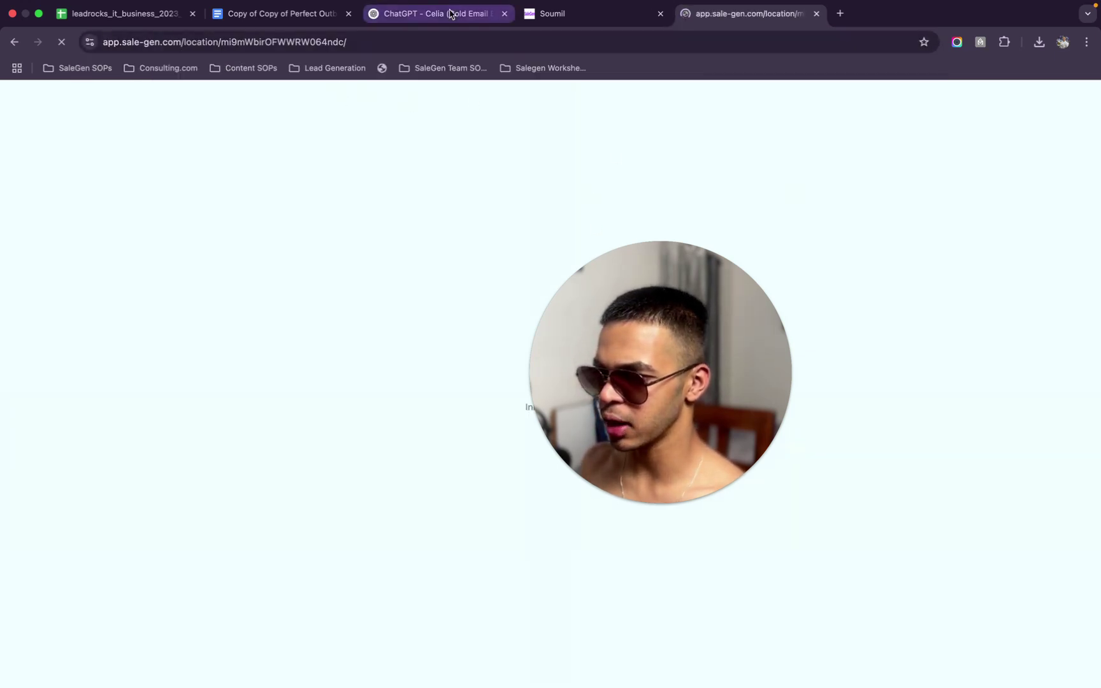
Ask ChatGPT to rewrite the emails much more concise, casual and human-sounding
left_click(451, 14)
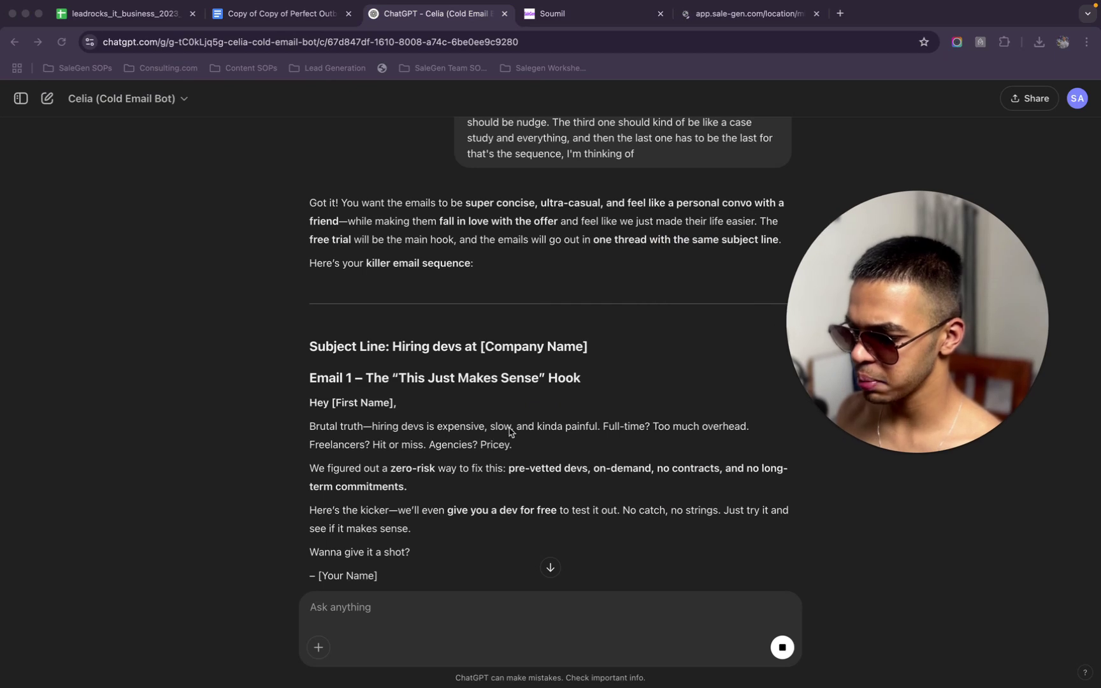
scroll(510, 432, "down", 5)
left_click(489, 604)
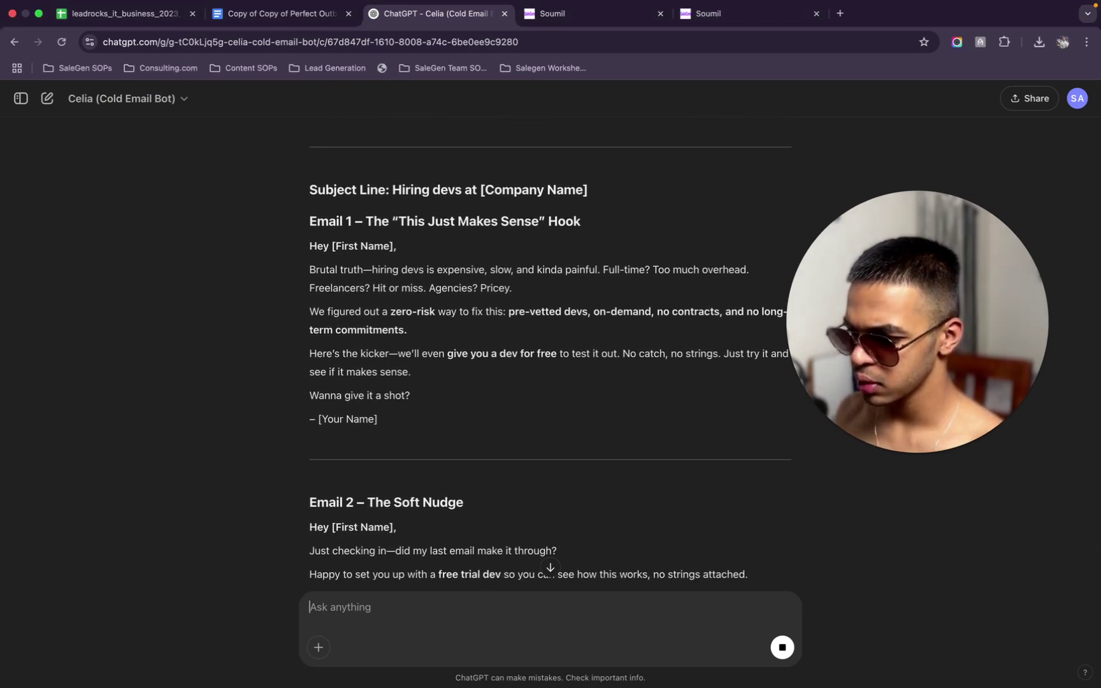
type("Chat G")
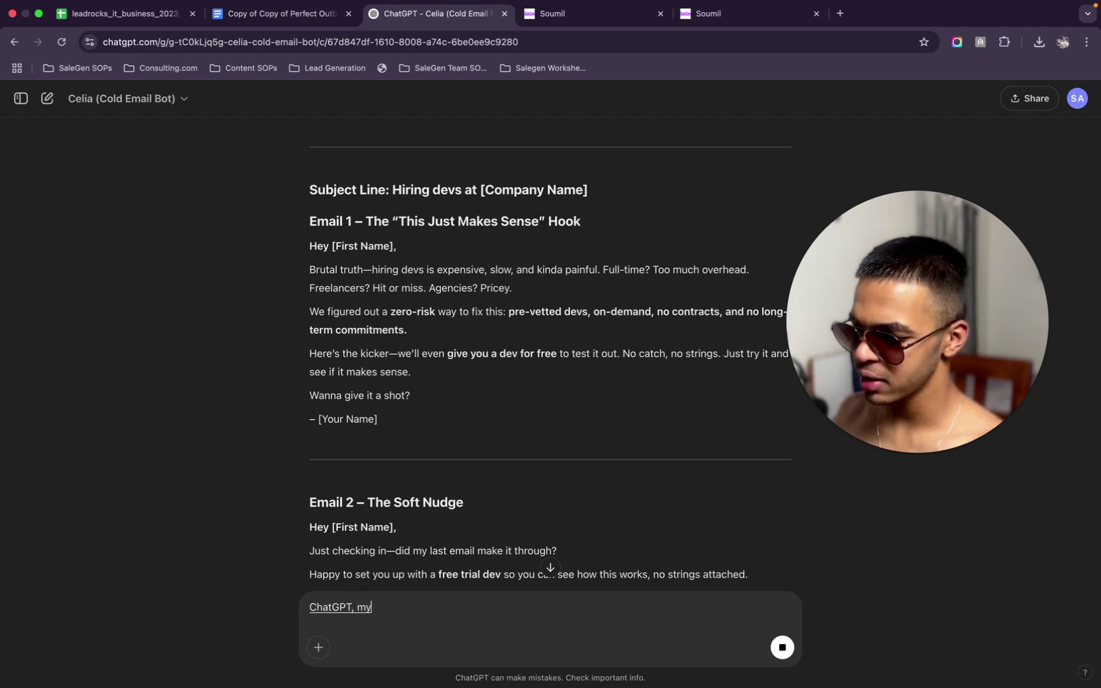
type(", humans don't speak like this")
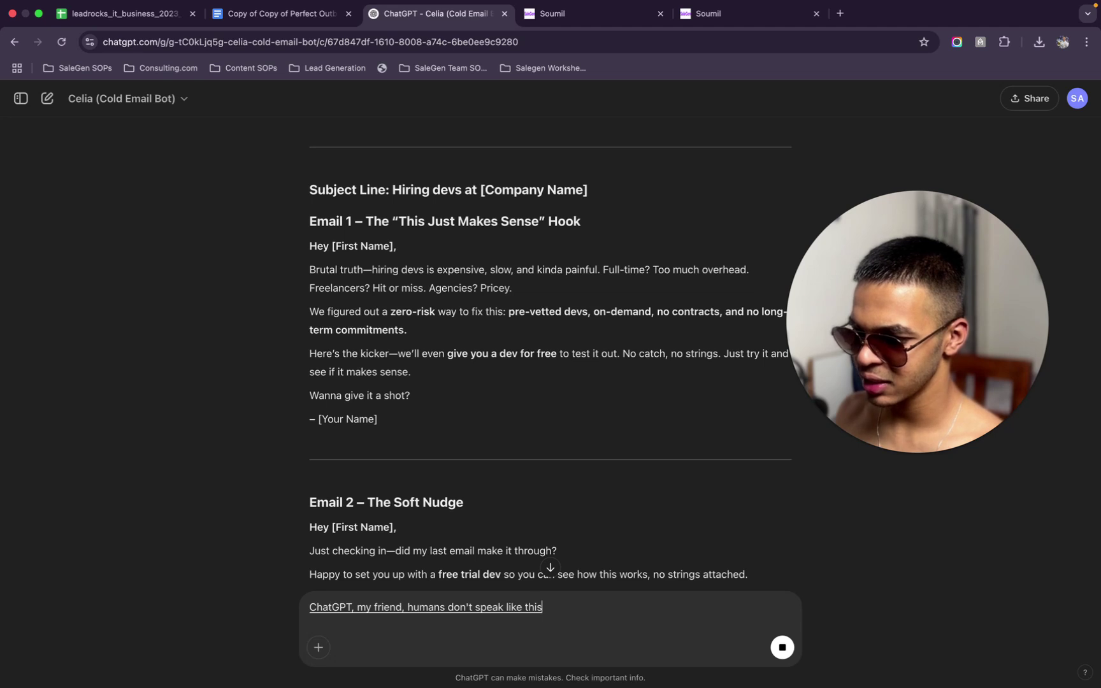
type(". You have to make it much")
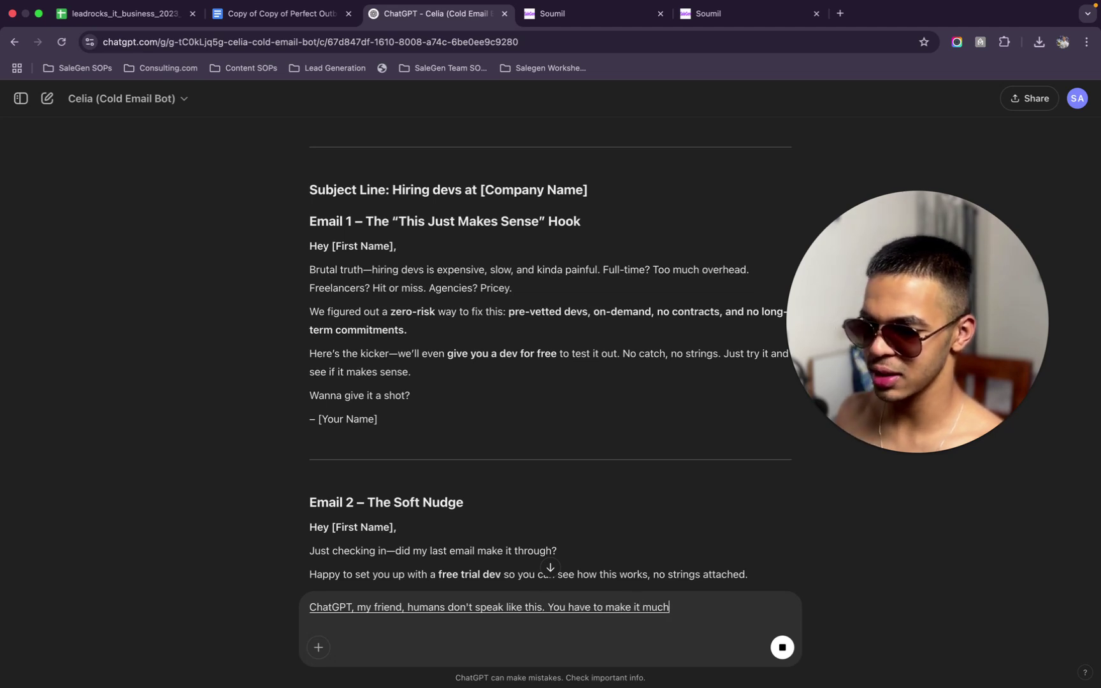
type(" more concise. You have to make the")
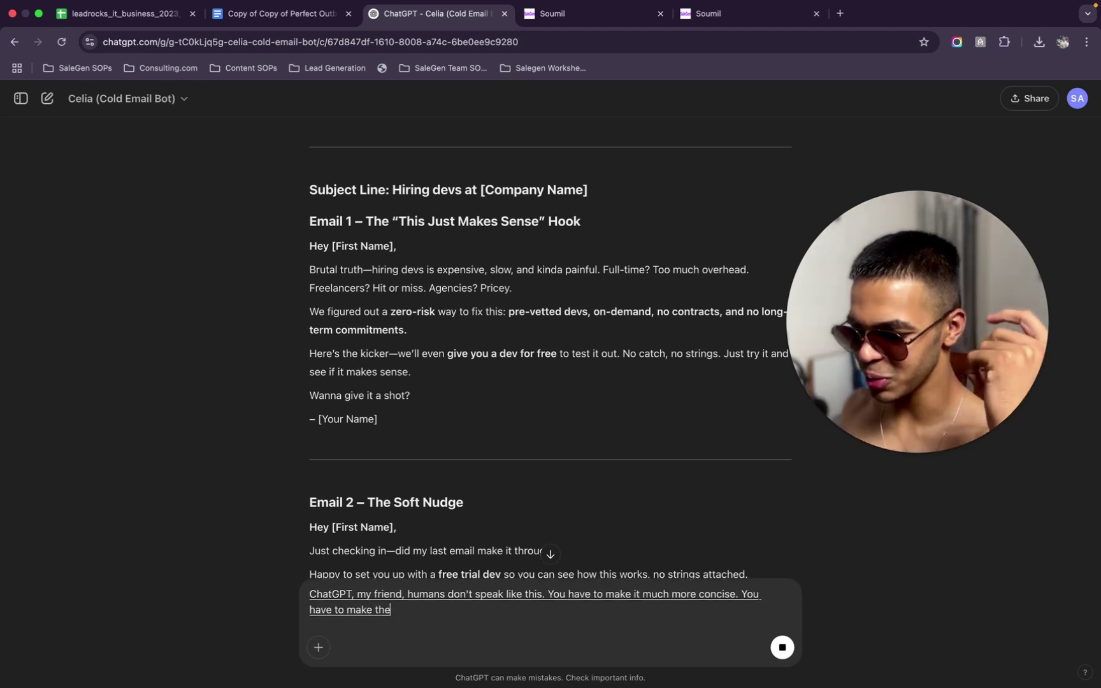
type(" sound much more human and much more casual this is not the human")
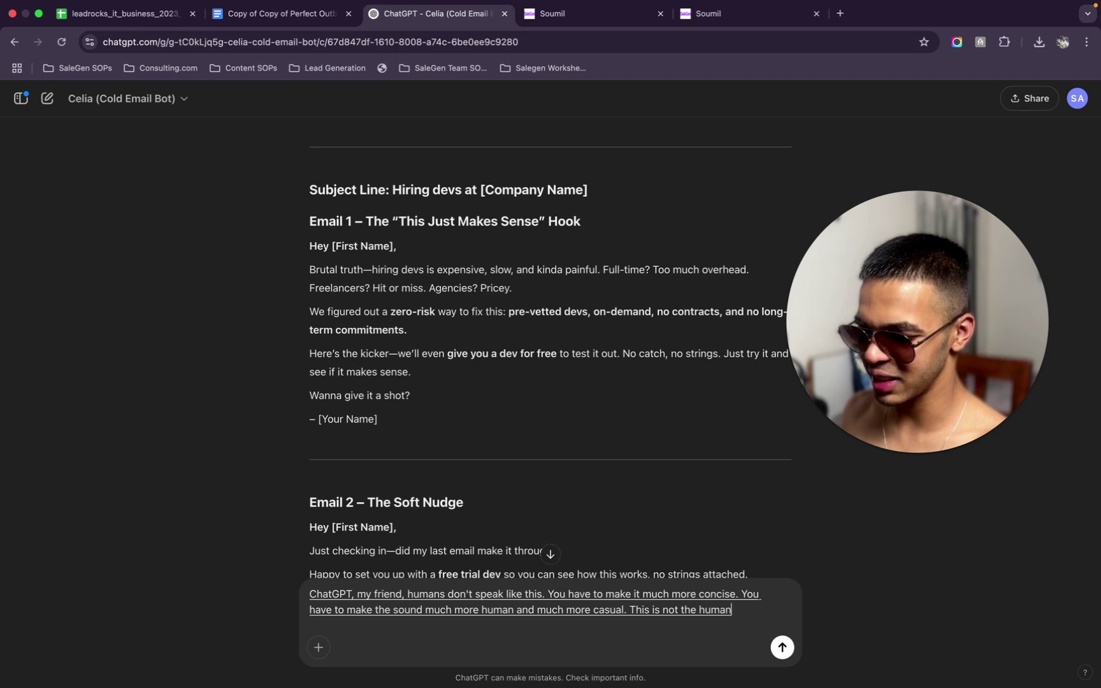
type(" speak with each other.")
key("Return")
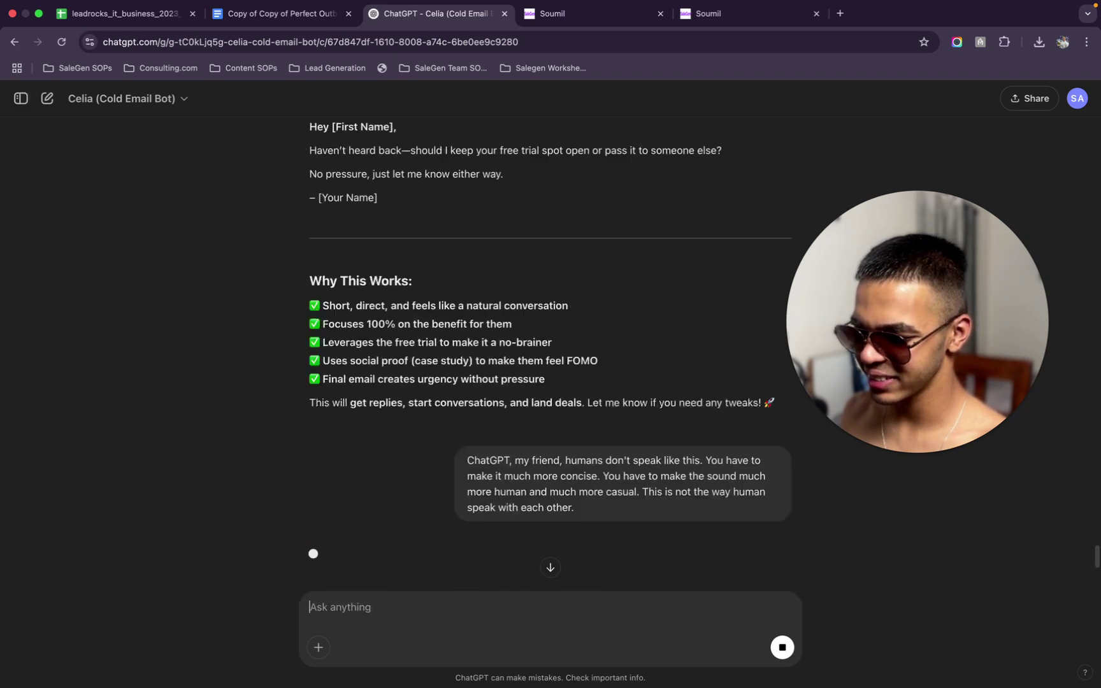
left_click(730, 24)
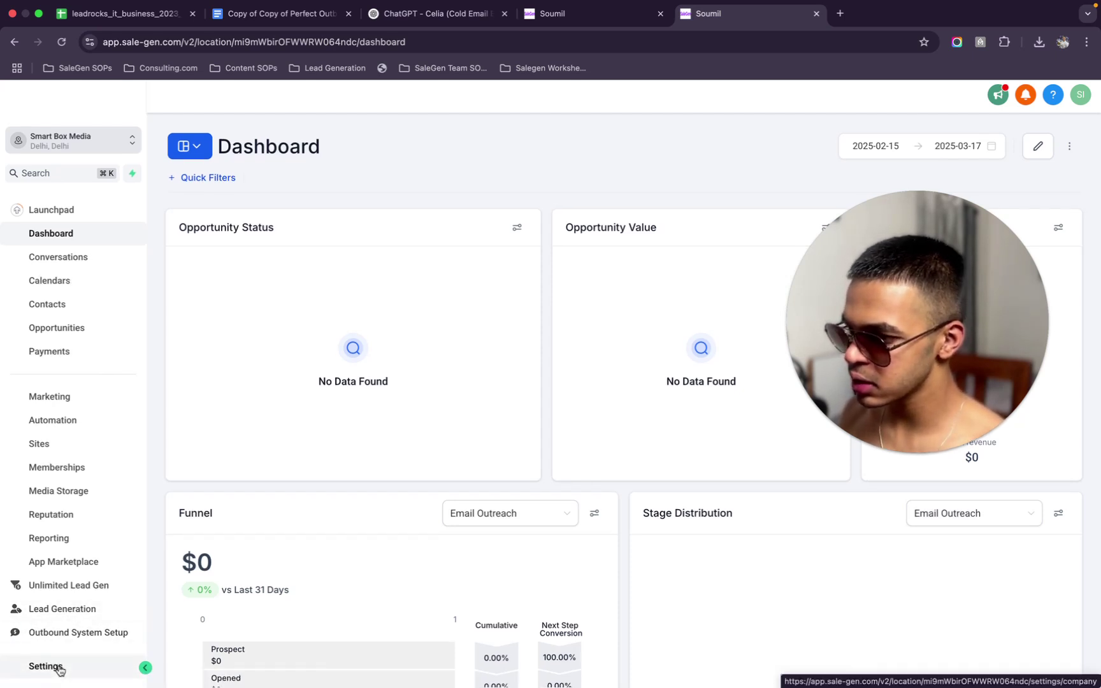
Copy the sending domain send.lcmsgsndr.org from Settings > Email Services and return to the workflow
left_click(85, 211)
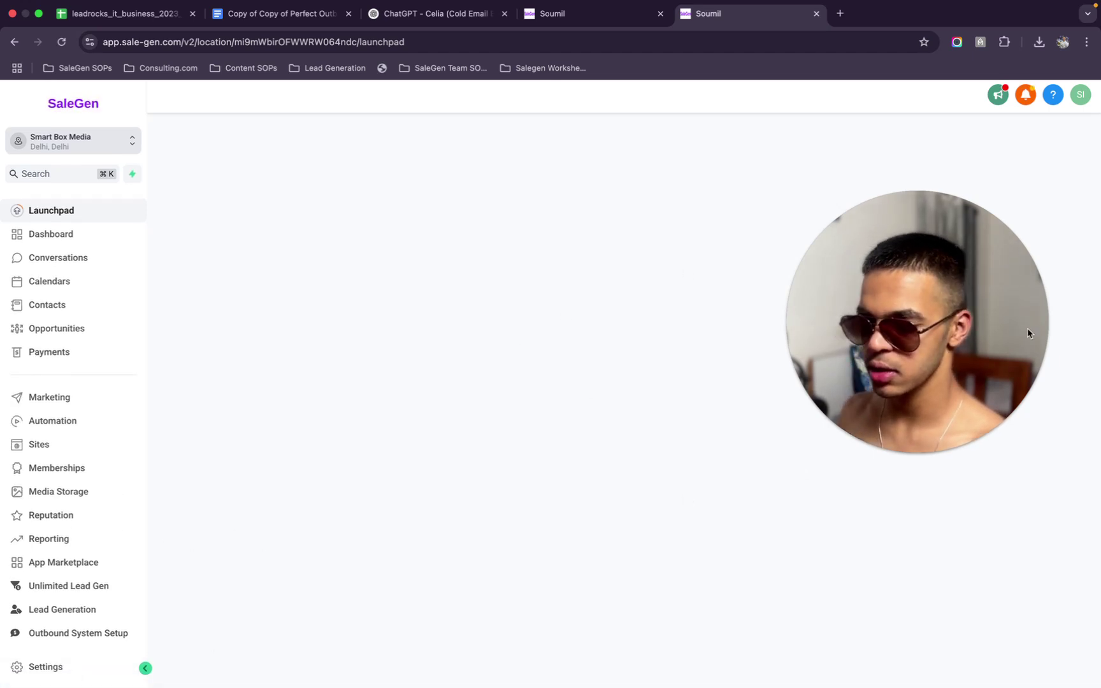
left_click(81, 675)
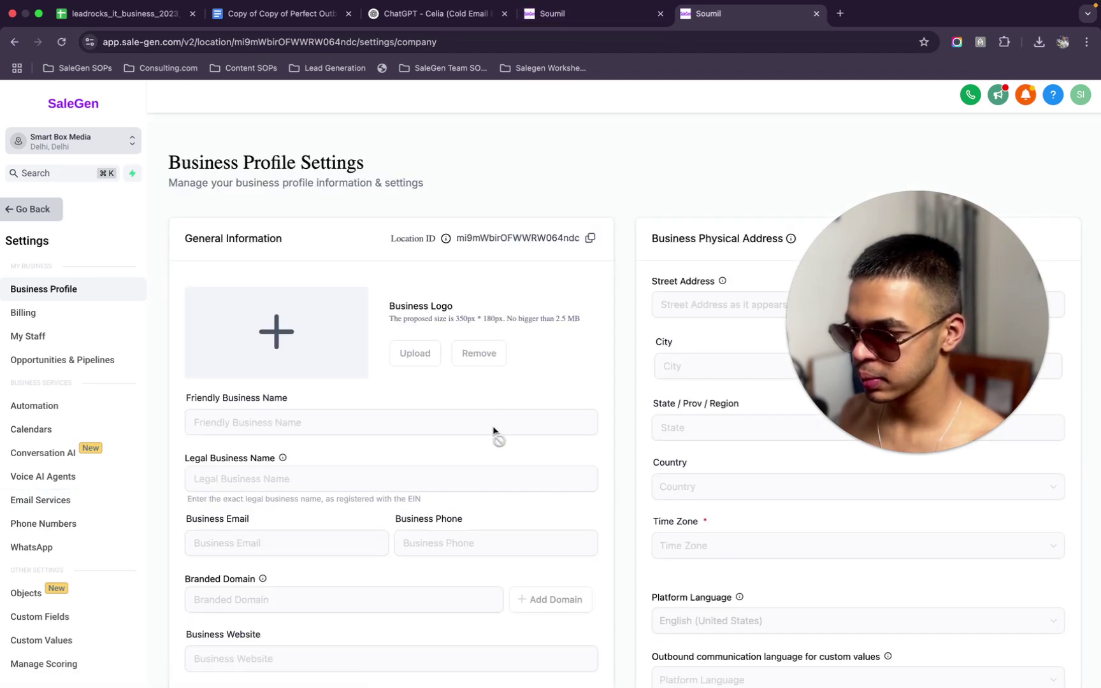
left_click(41, 508)
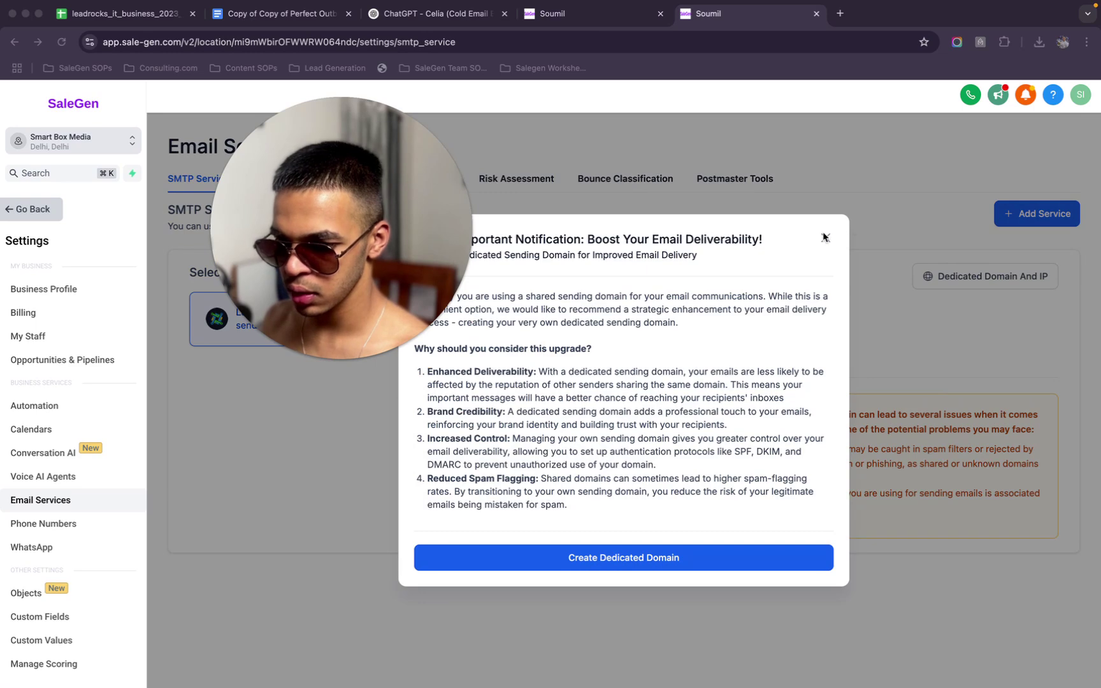
left_click(824, 237)
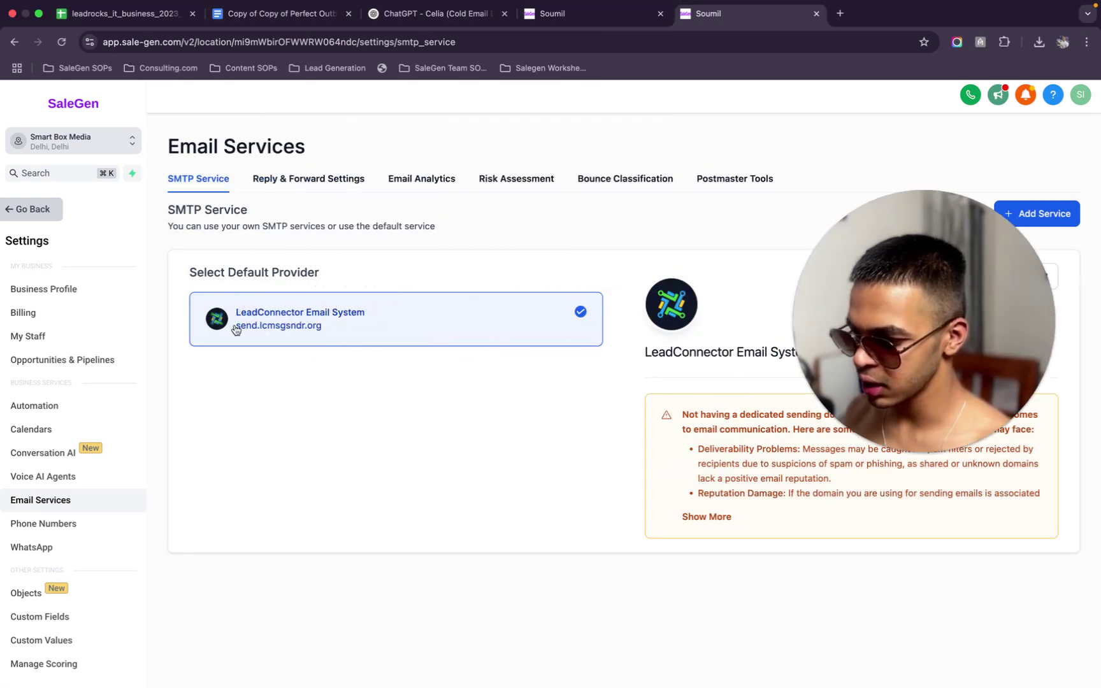
left_click_drag(236, 326, 314, 330)
right_click(285, 326)
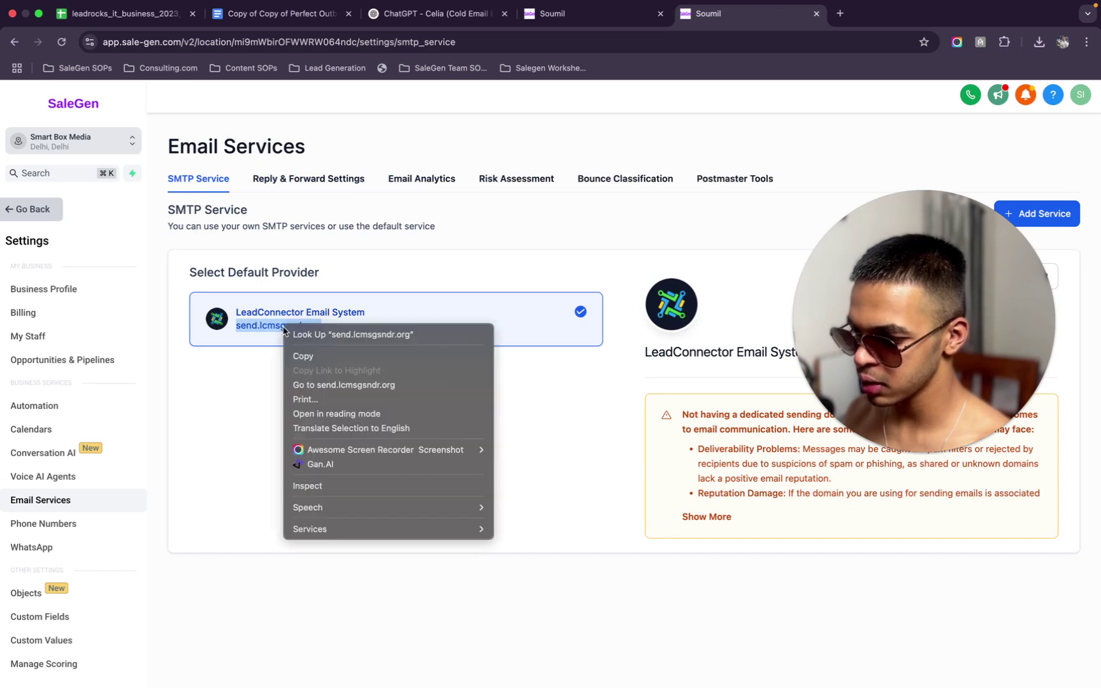
left_click(314, 357)
left_click(574, 13)
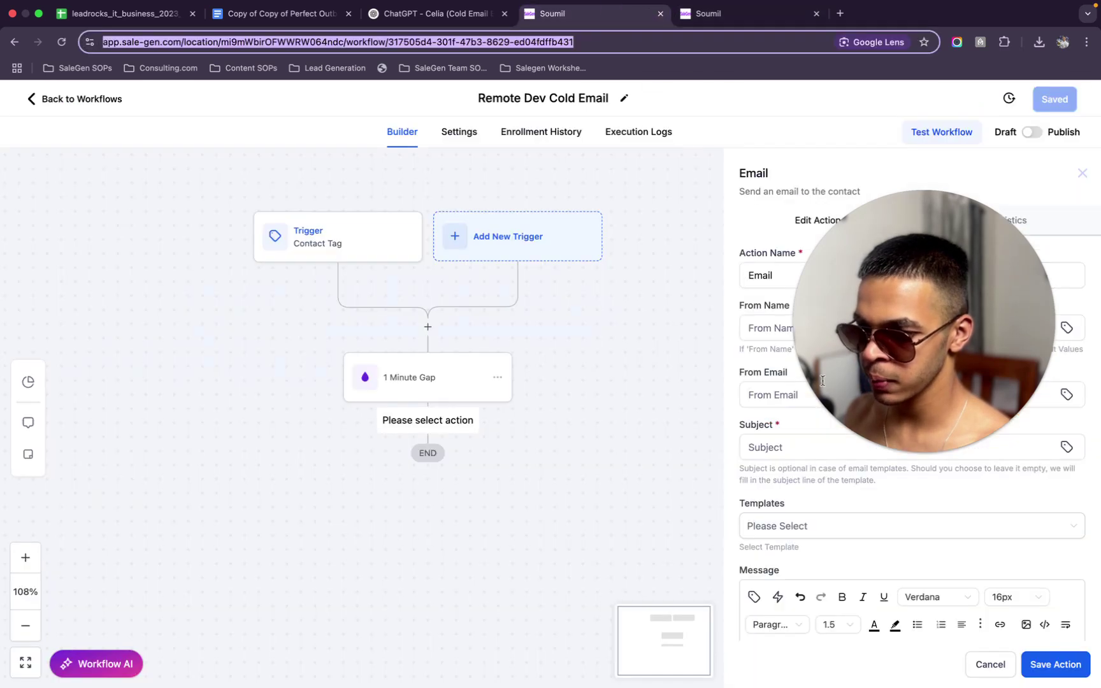
Fill in the sender's name and a sender address on the copied sending domain
left_click(804, 333)
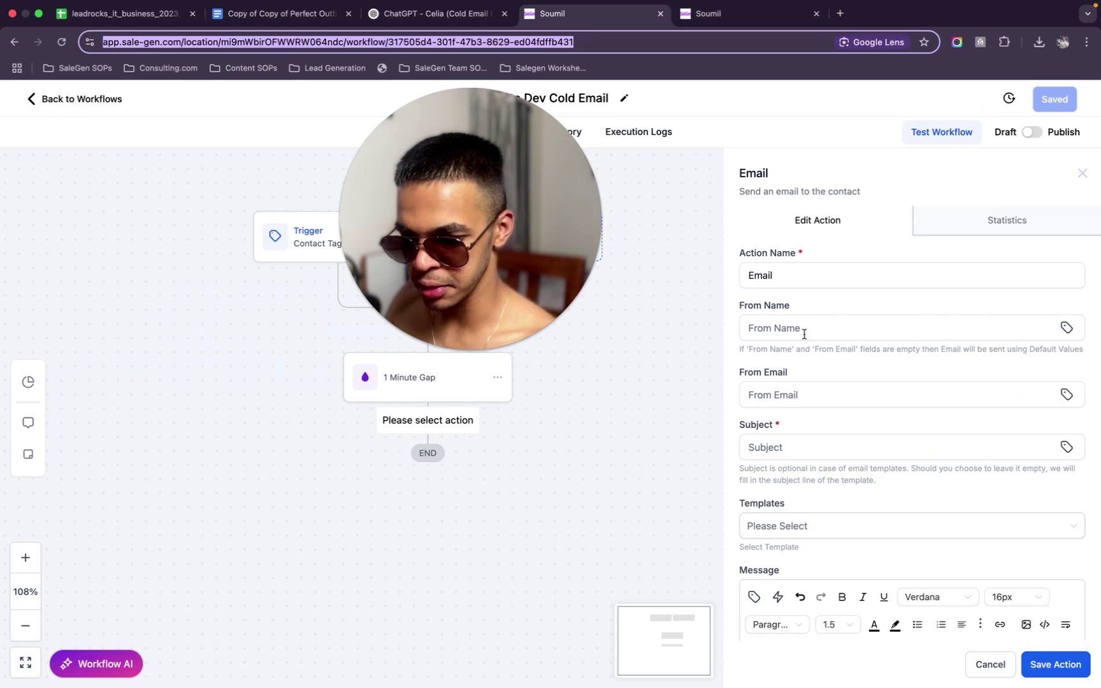
left_click(804, 332)
type("Su")
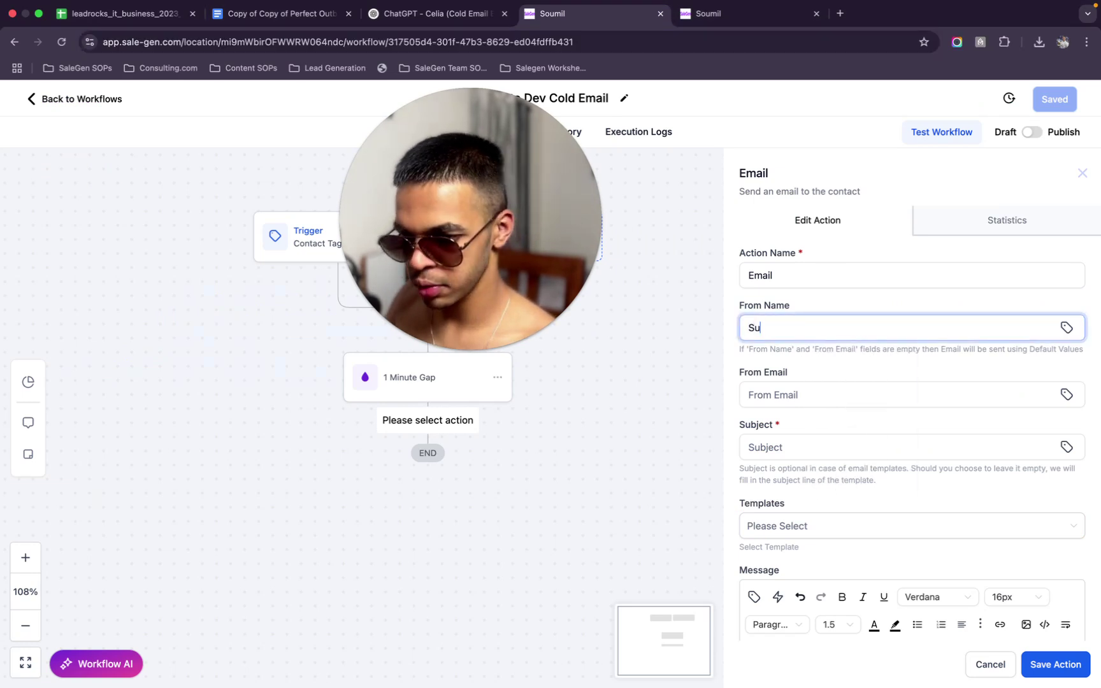
left_click(897, 389)
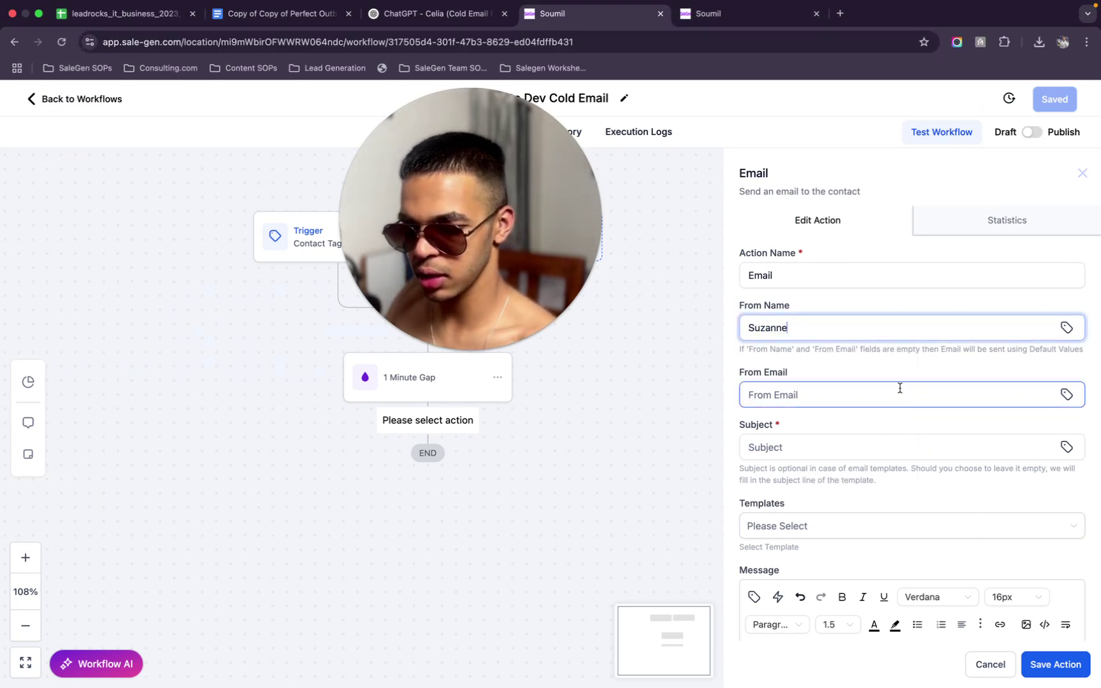
key("super+v")
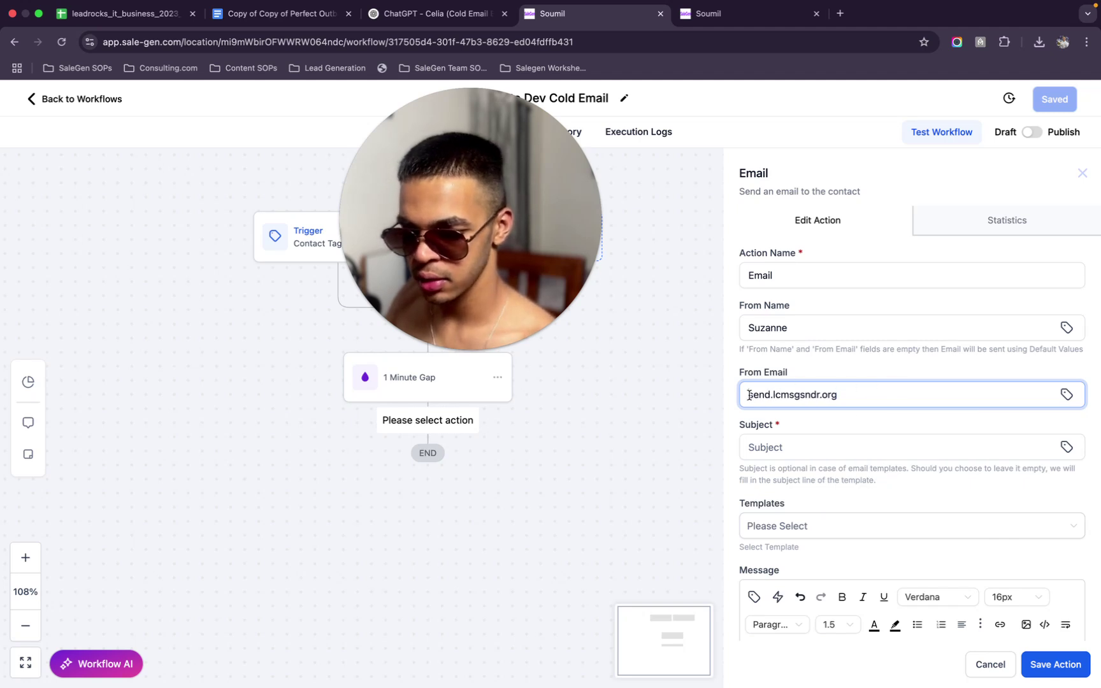
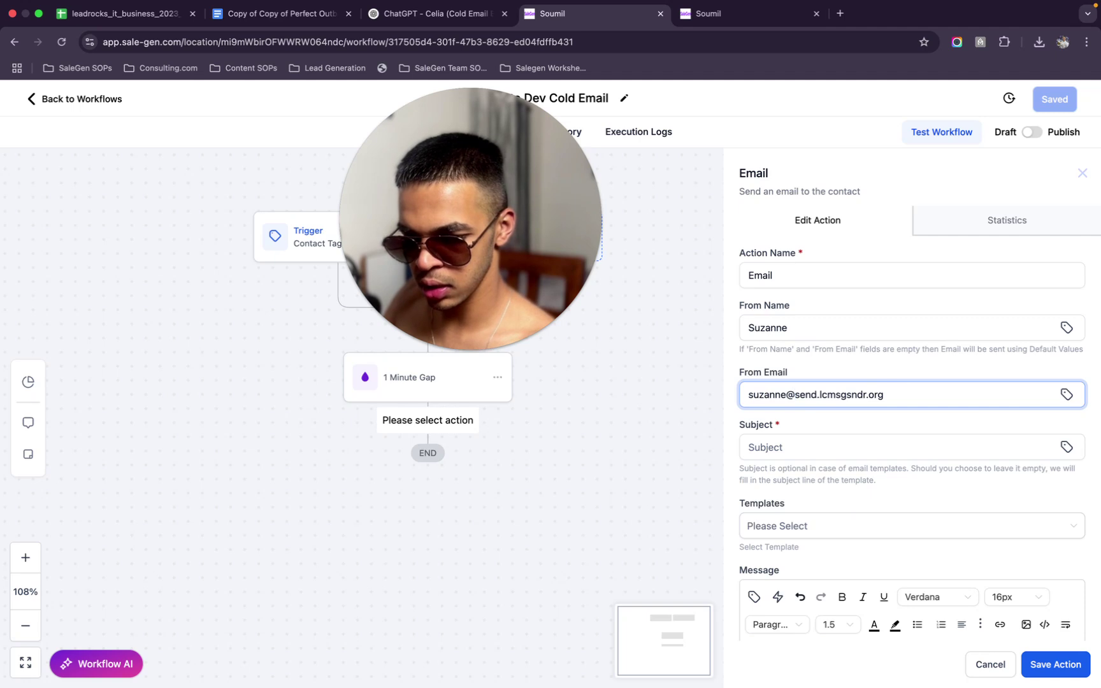
Set the email subject to 'Your Order {{contact.first_name}}' using the Contact > First Name field
left_click(851, 449)
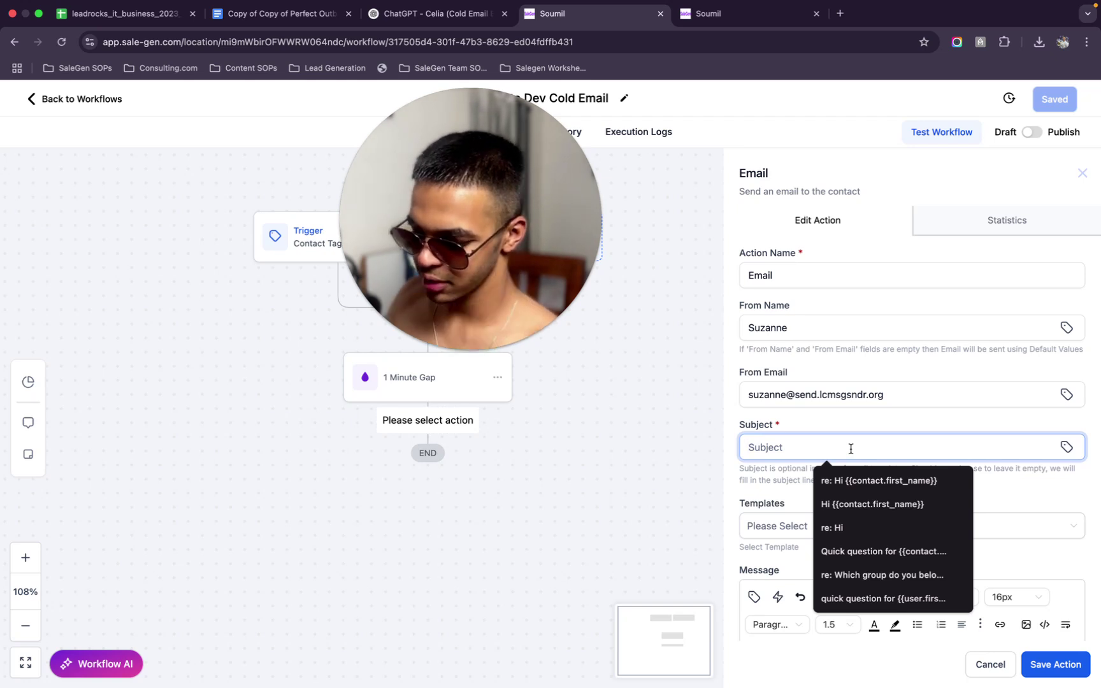
type("I")
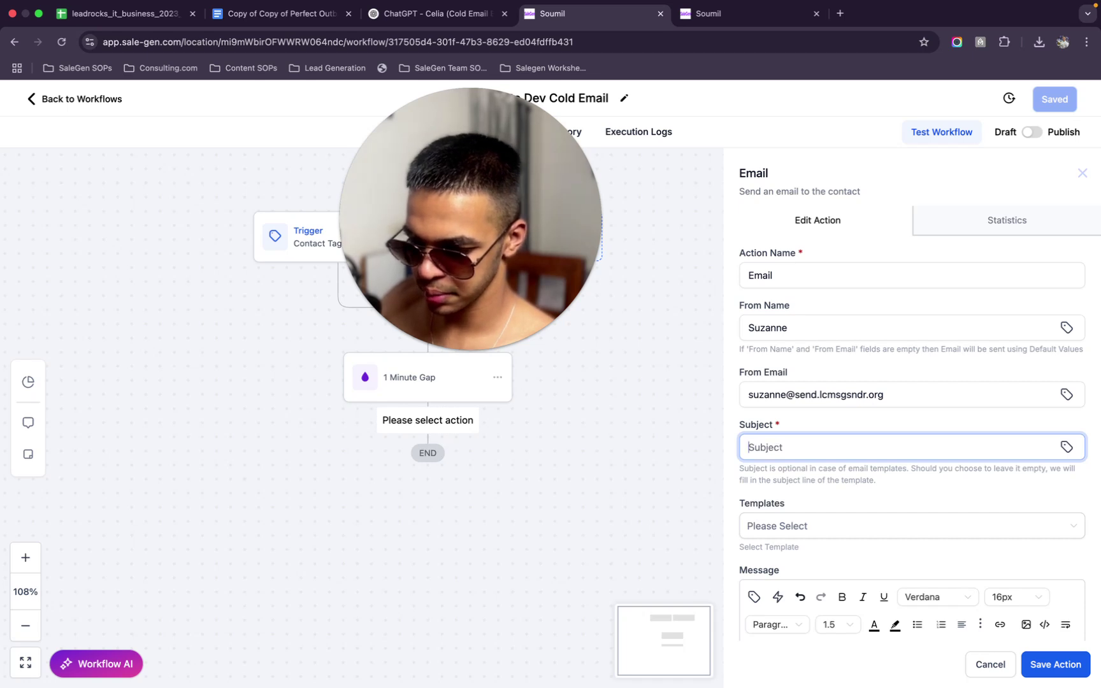
type("eceipt")
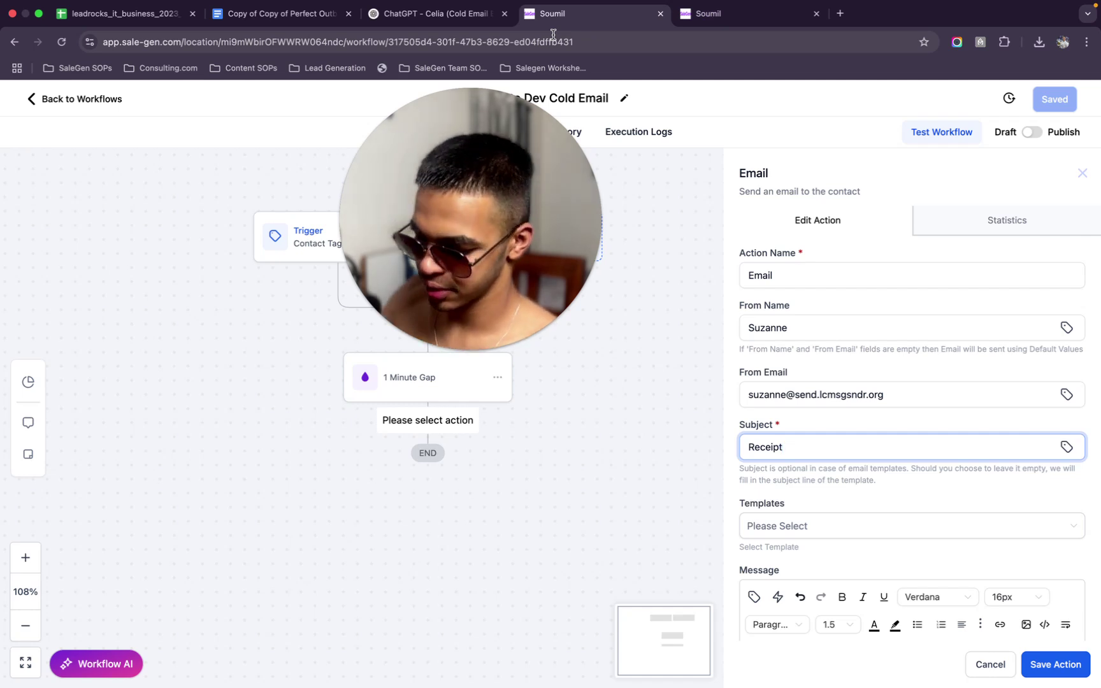
key("super+a")
key("BackSpace")
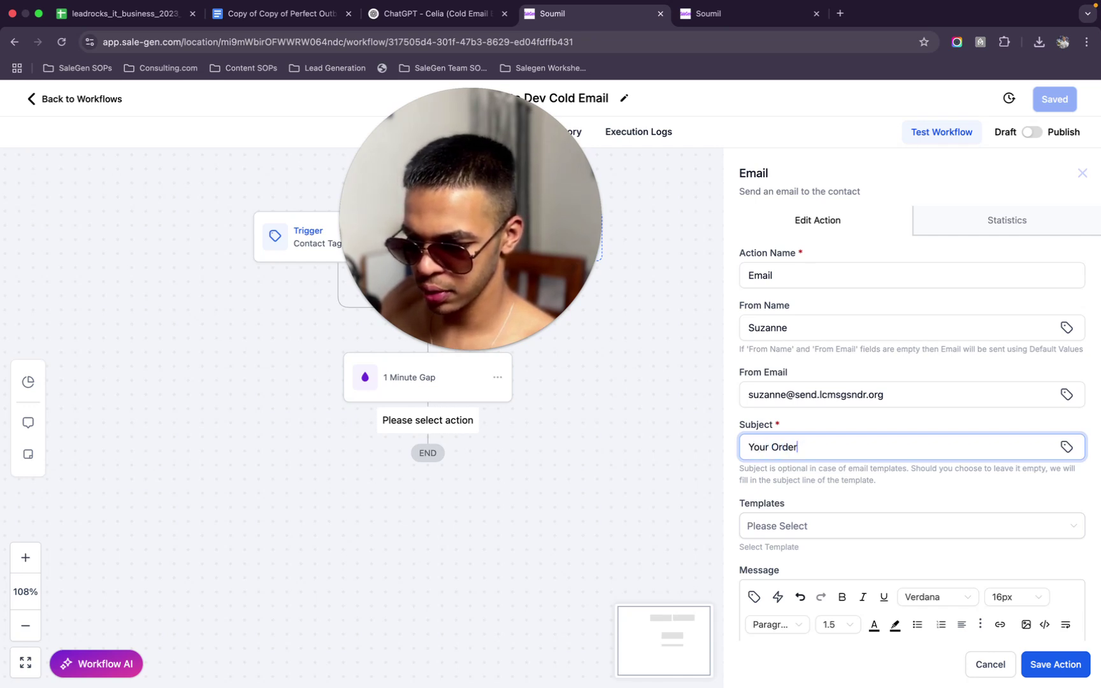
left_click(1068, 448)
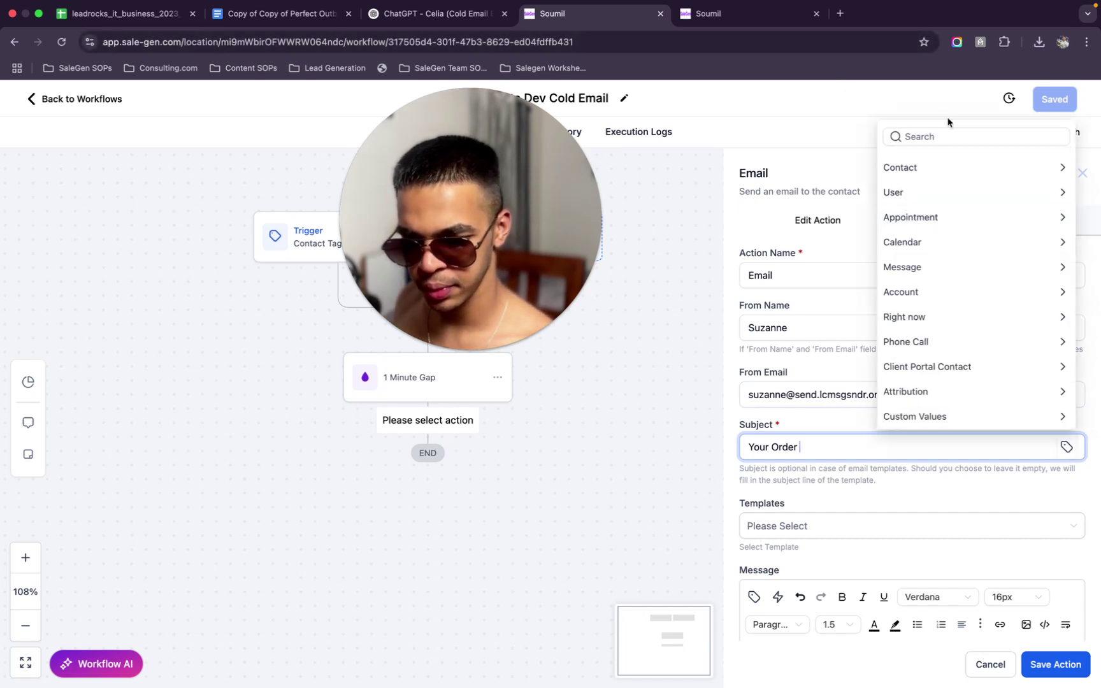
left_click(924, 165)
left_click(917, 192)
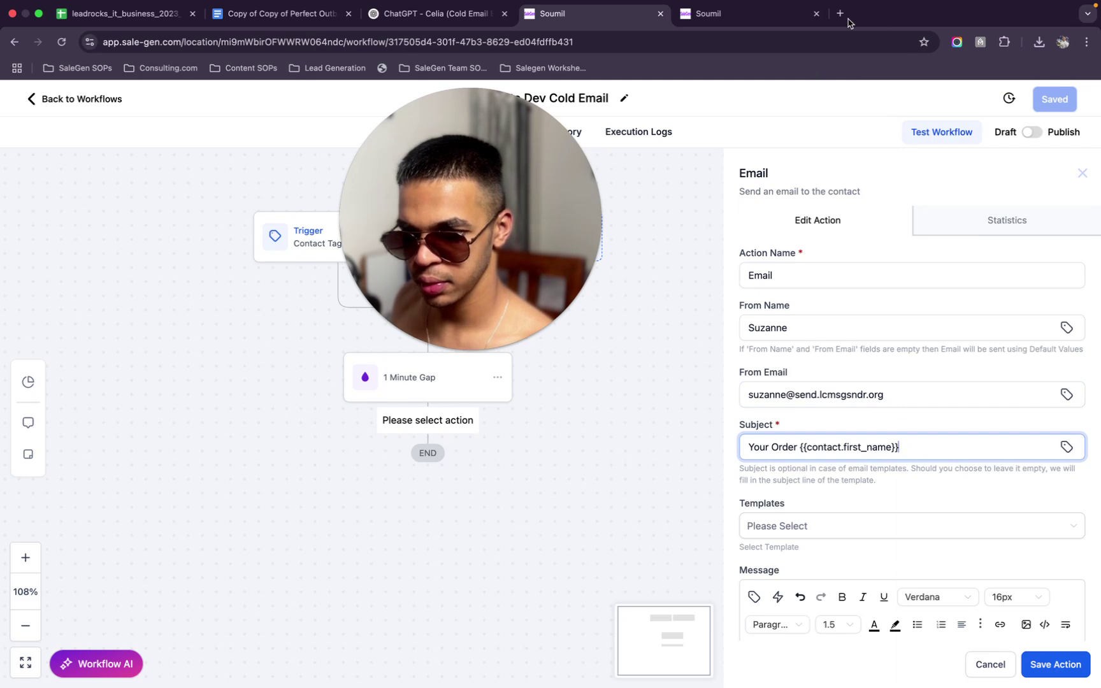
Open chatgpt.com in a new browser tab
left_click(792, 18)
left_click(840, 13)
type("cha")
key("BackSpace")
left_click(172, 111)
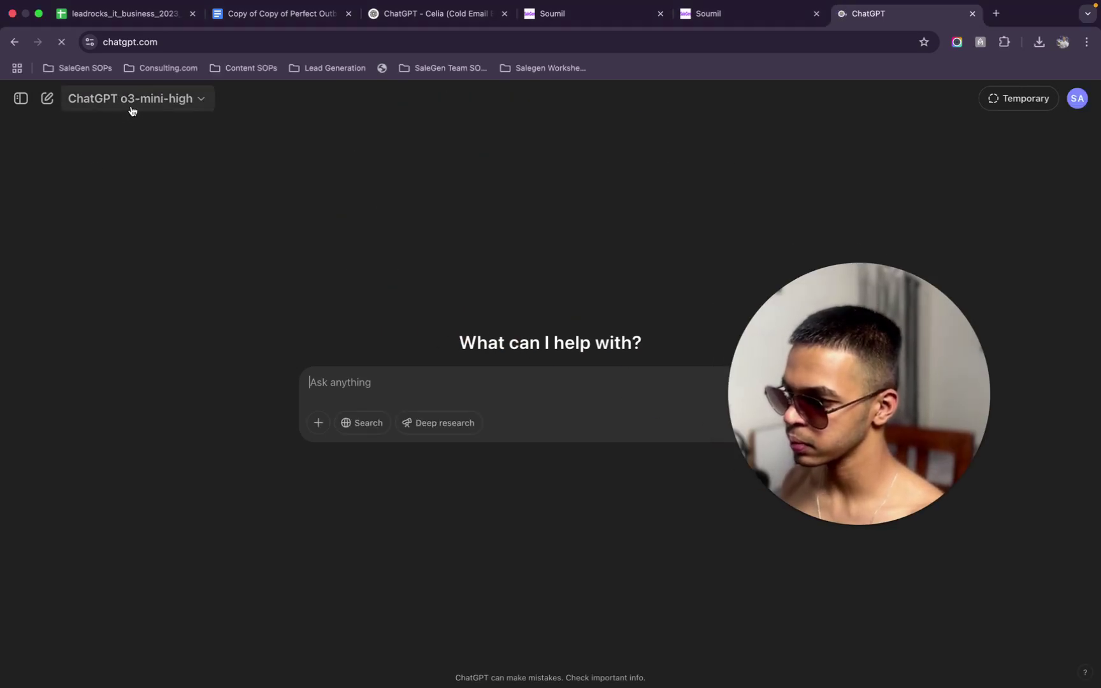
Switch ChatGPT to GPT-4o with web search enabled
left_click(130, 98)
left_click(128, 163)
left_click(364, 423)
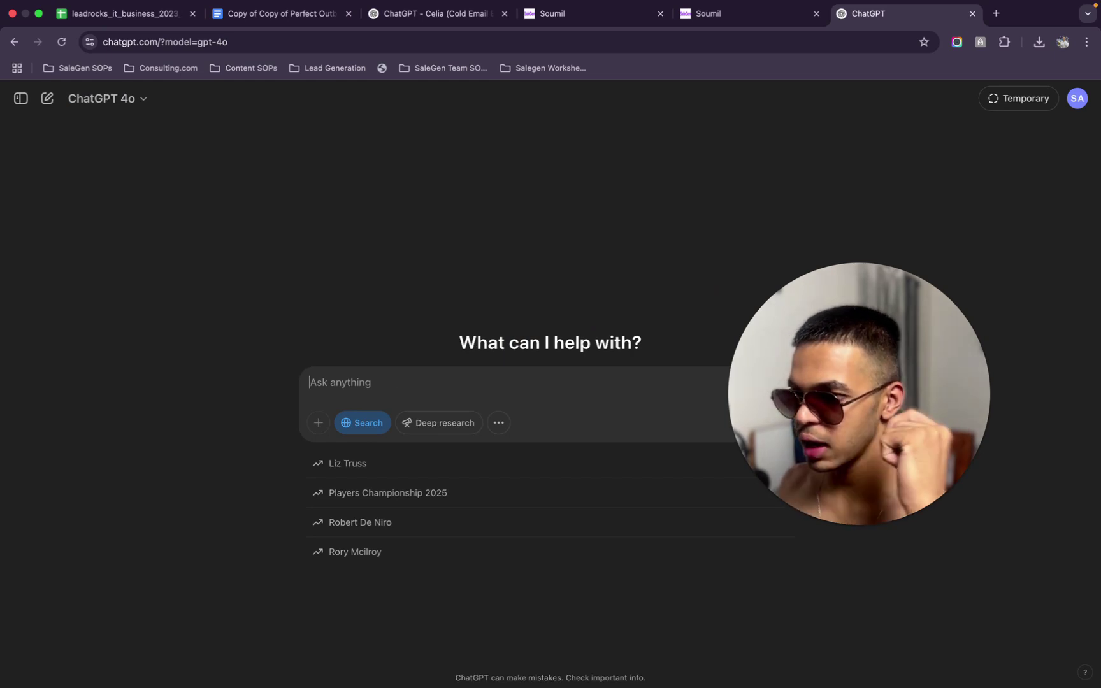
Write the question asking which subject line Amazon uses for its order confirmation email
type("Vine Place an order on Amazon")
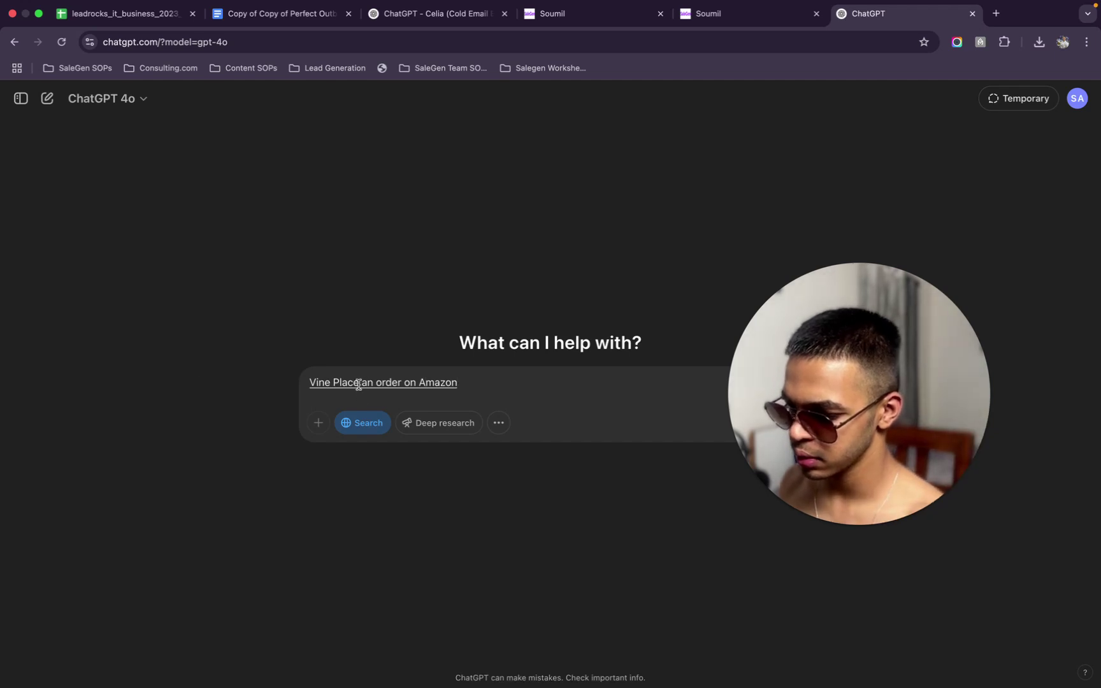
left_click_drag(331, 383, 248, 381)
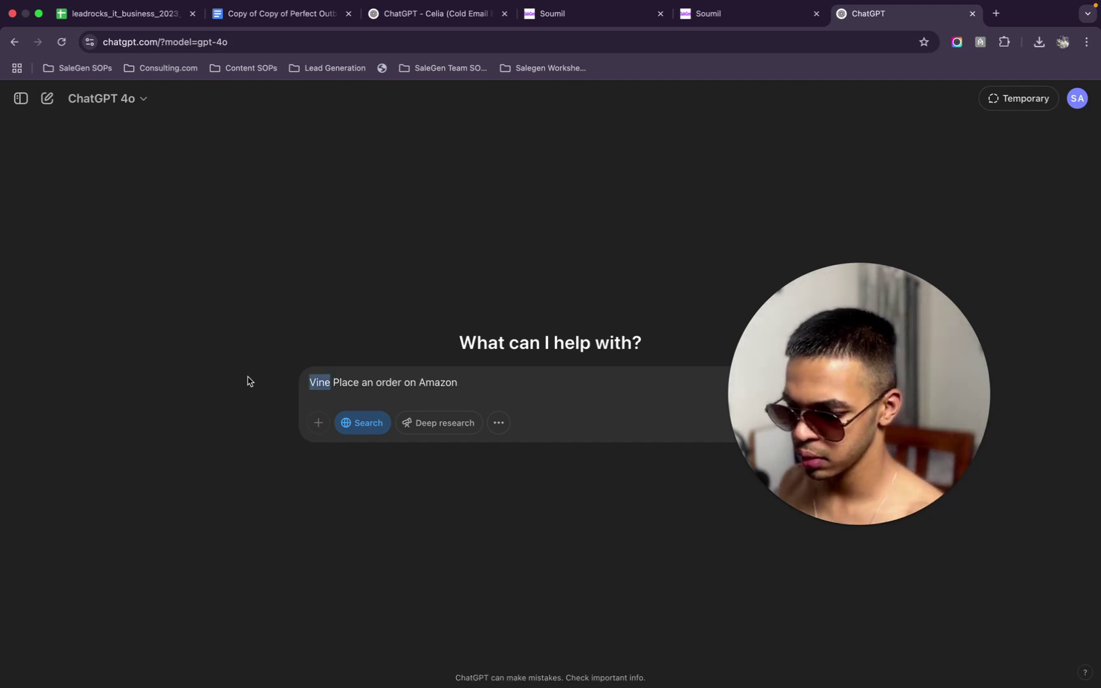
key("BackSpace")
type("When I Place")
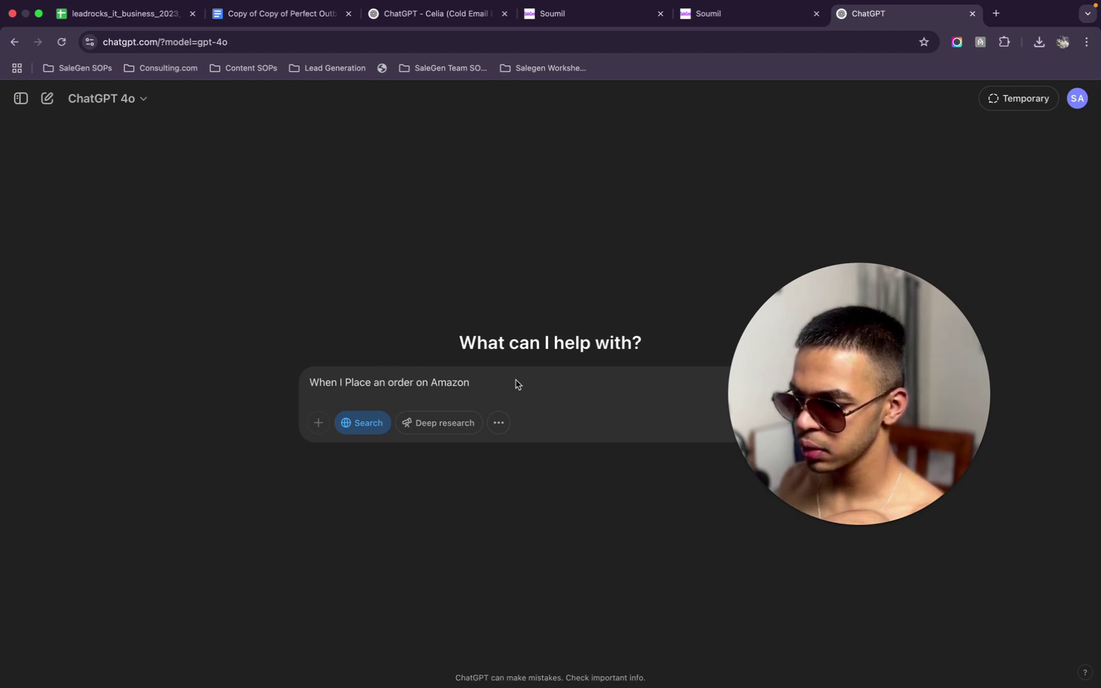
type(" an order on Amazon what is the subject line, wh")
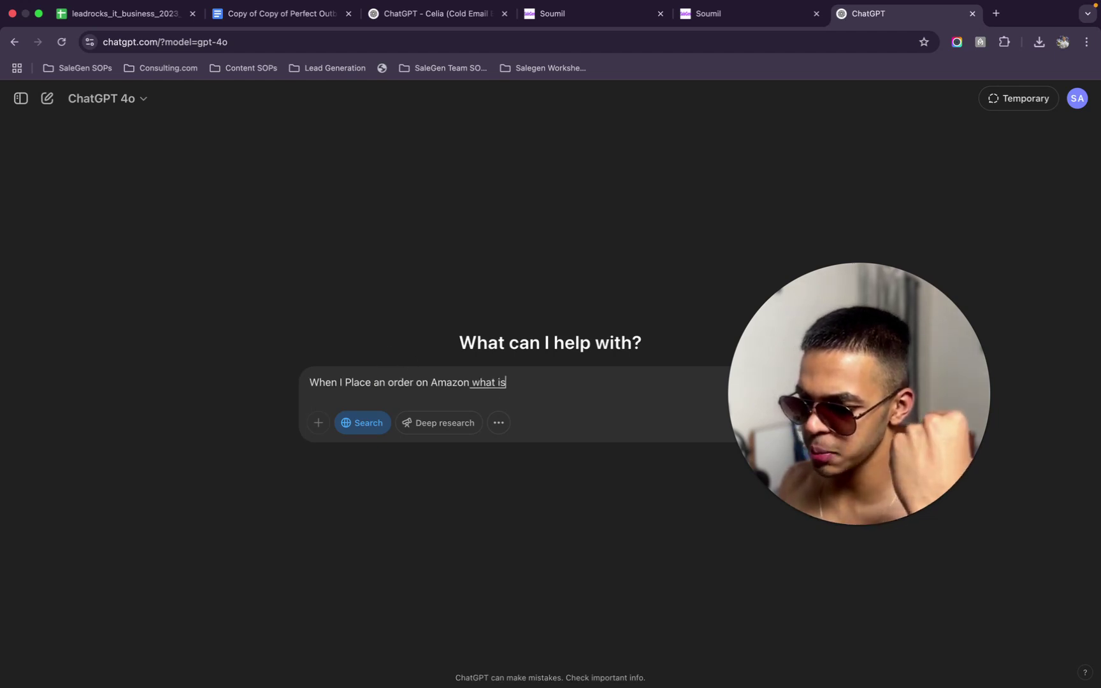
key("BackSpace")
key("BackSpace")
key("BackSpace")
key("BackSpace")
type("which they use?")
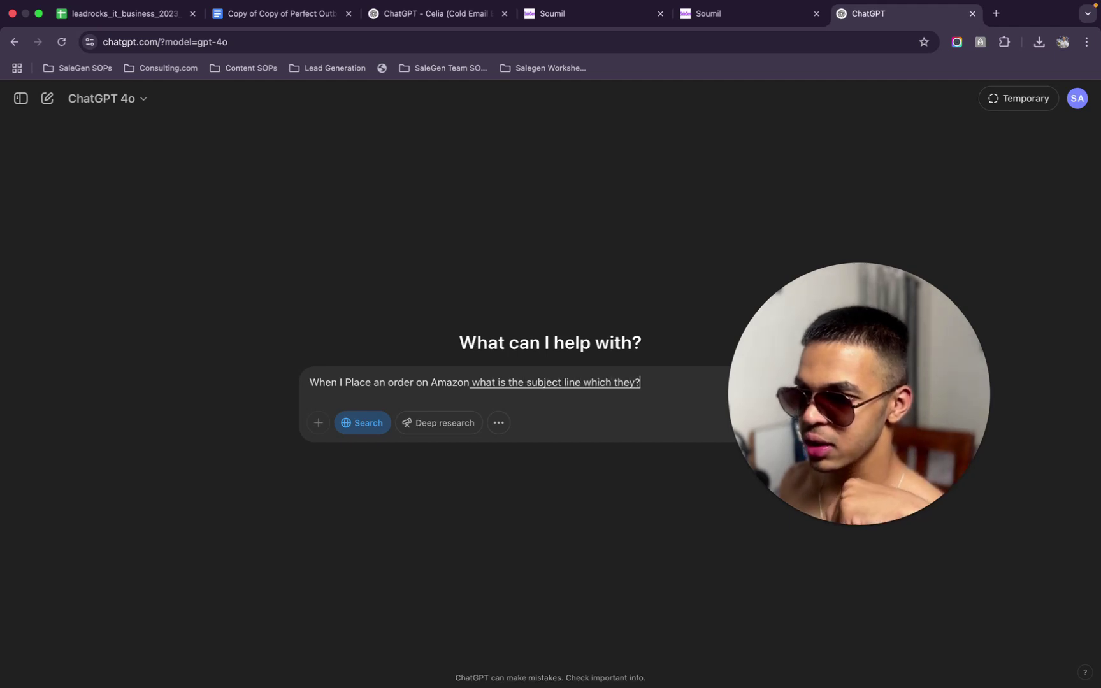
key("BackSpace")
type("to send me the confirmation?")
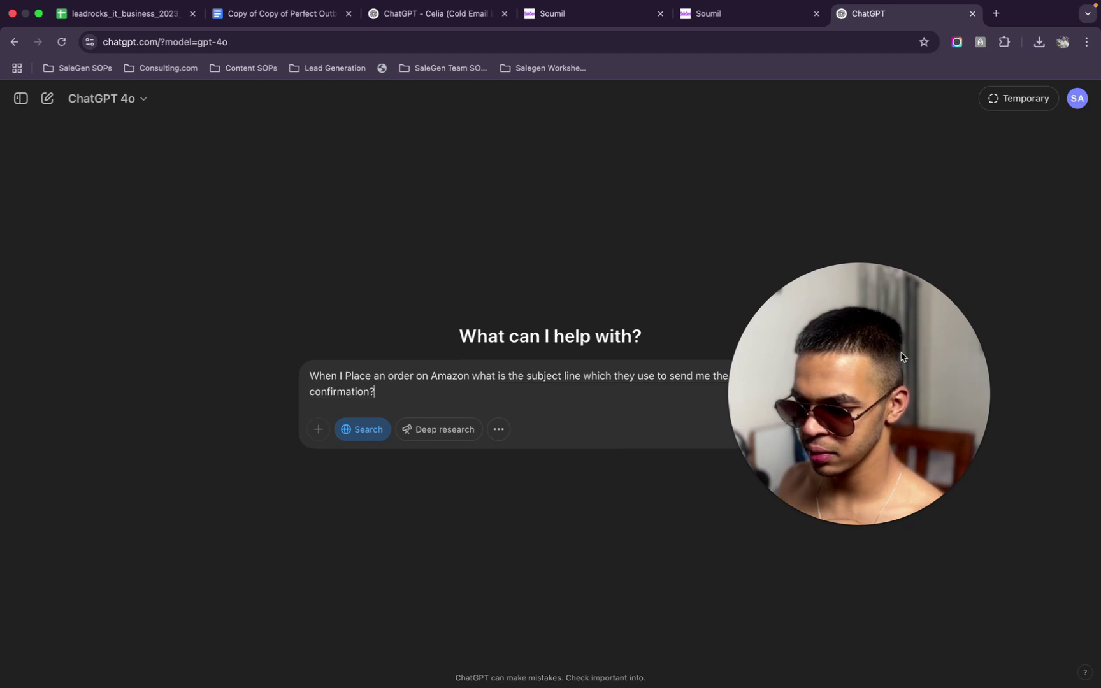
left_click_drag(901, 357, 905, 181)
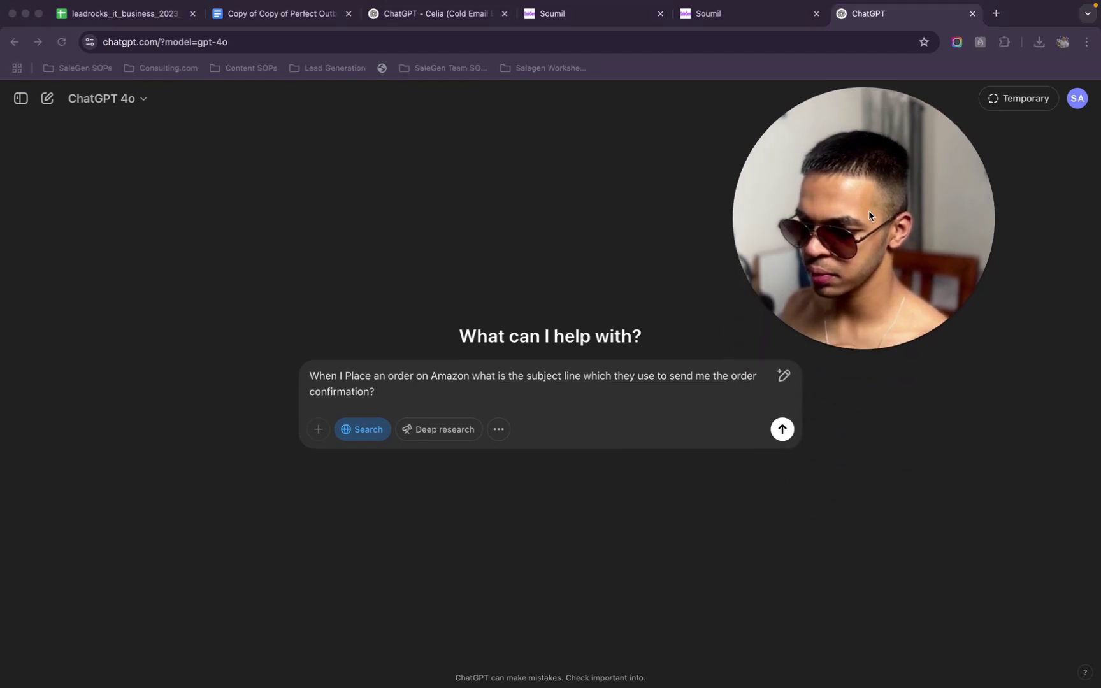
left_click(782, 429)
Send the Amazon subject-line question, review the example answers, then return to SaleGen Email Services
left_click(783, 429)
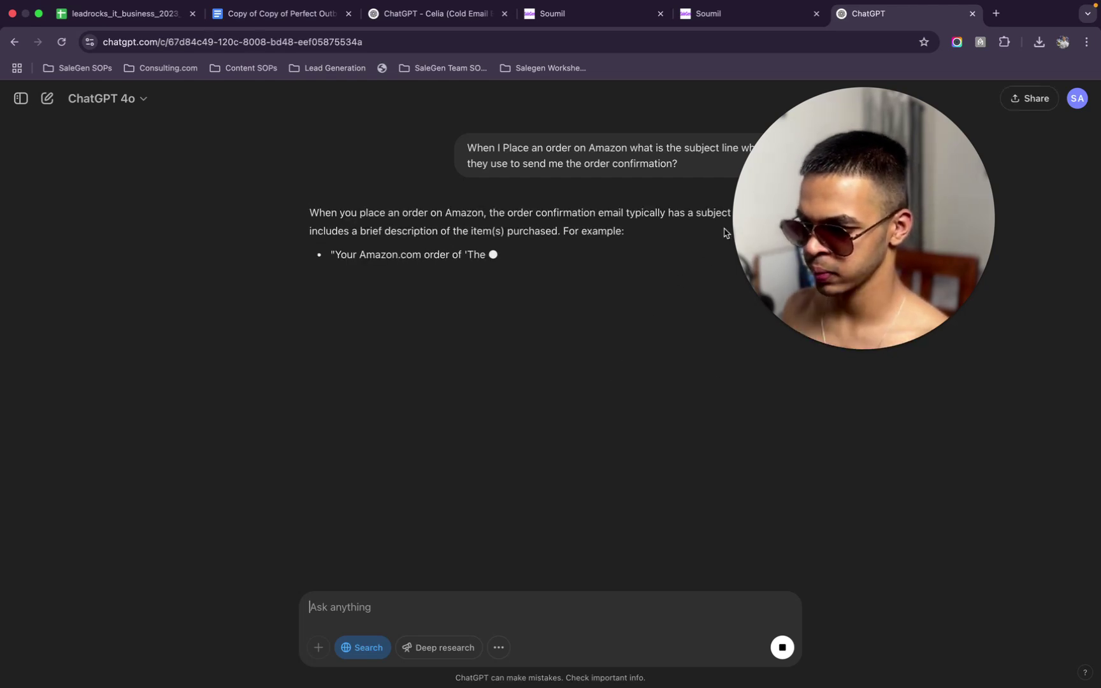
left_click_drag(739, 255, 20, 270)
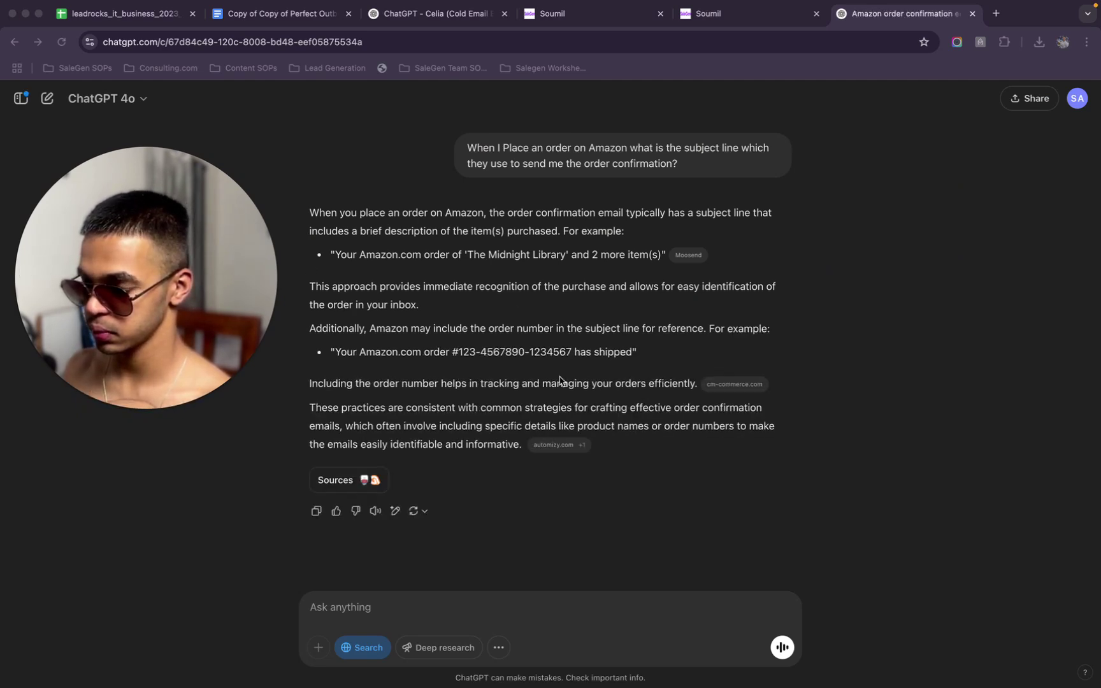
left_click_drag(560, 349, 568, 351)
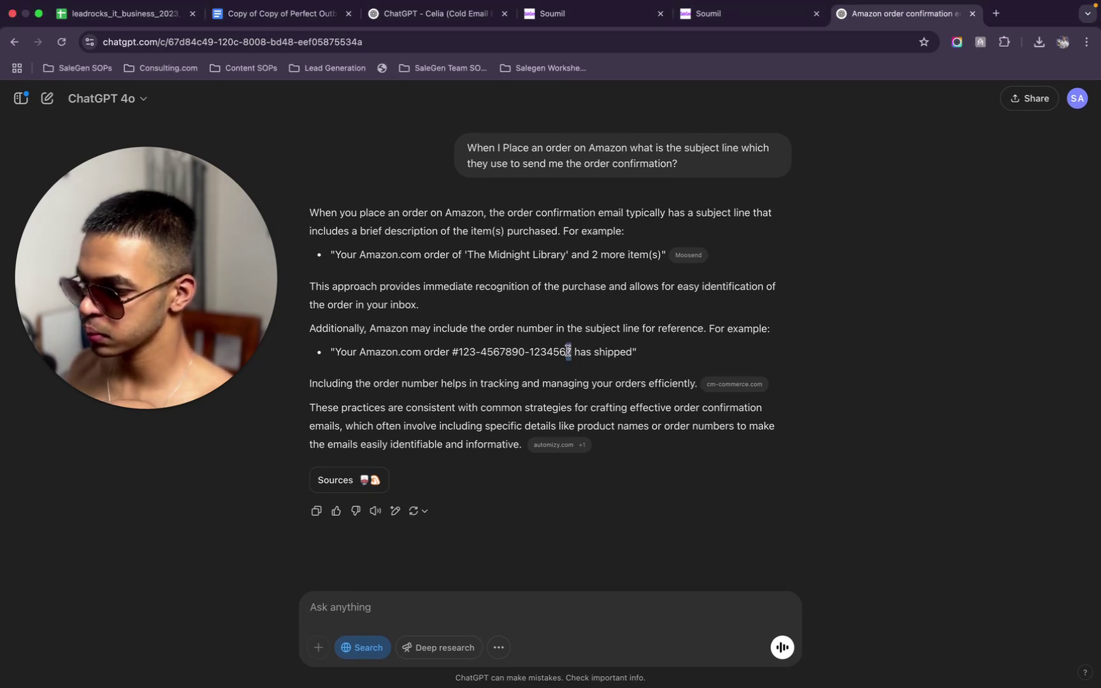
left_click(573, 350)
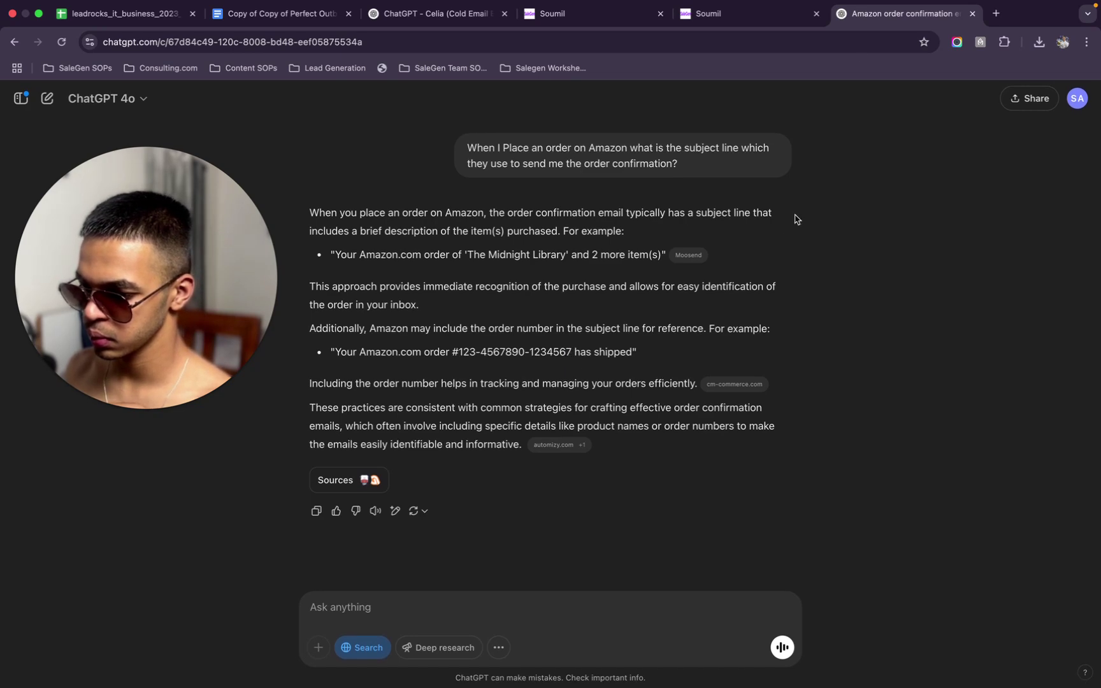
left_click(707, 31)
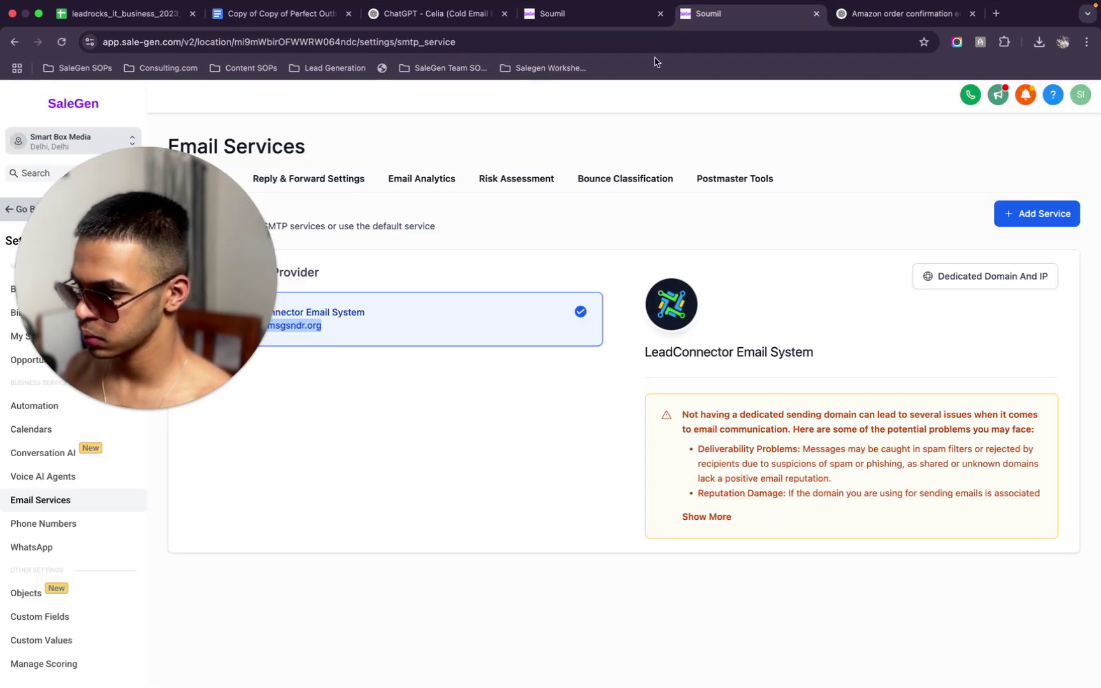
Paste {{contact.first_name}} at the start of the email subject and begin retyping the rest, then return to the ChatGPT chat
left_click(561, 13)
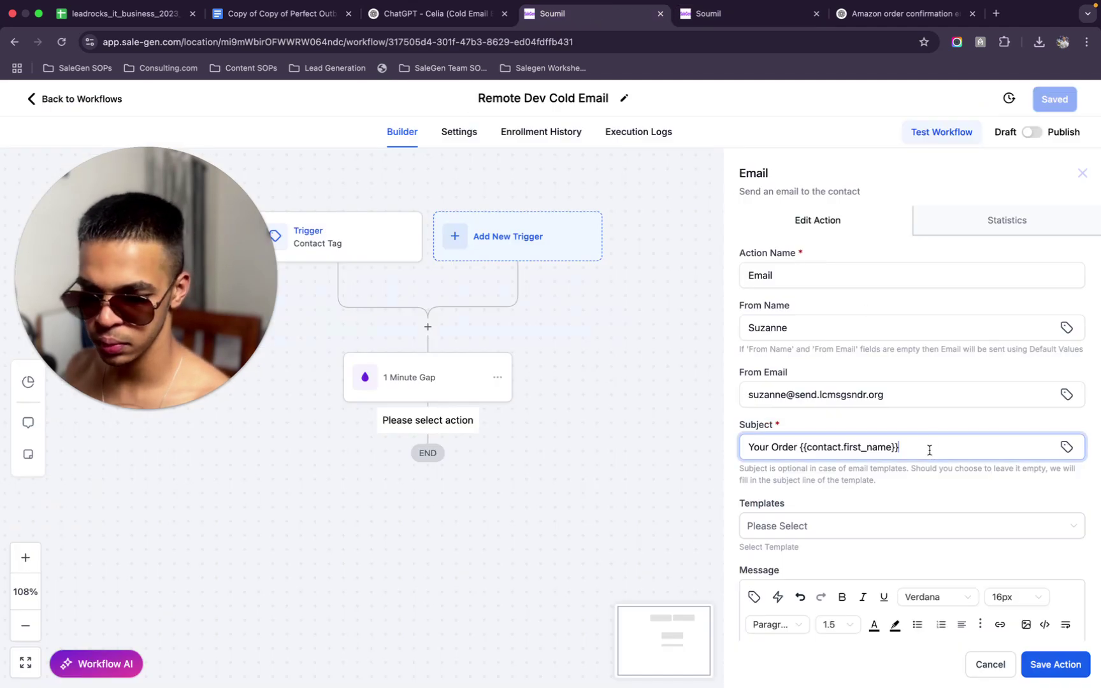
left_click_drag(911, 445, 792, 438)
key("ctrl+c")
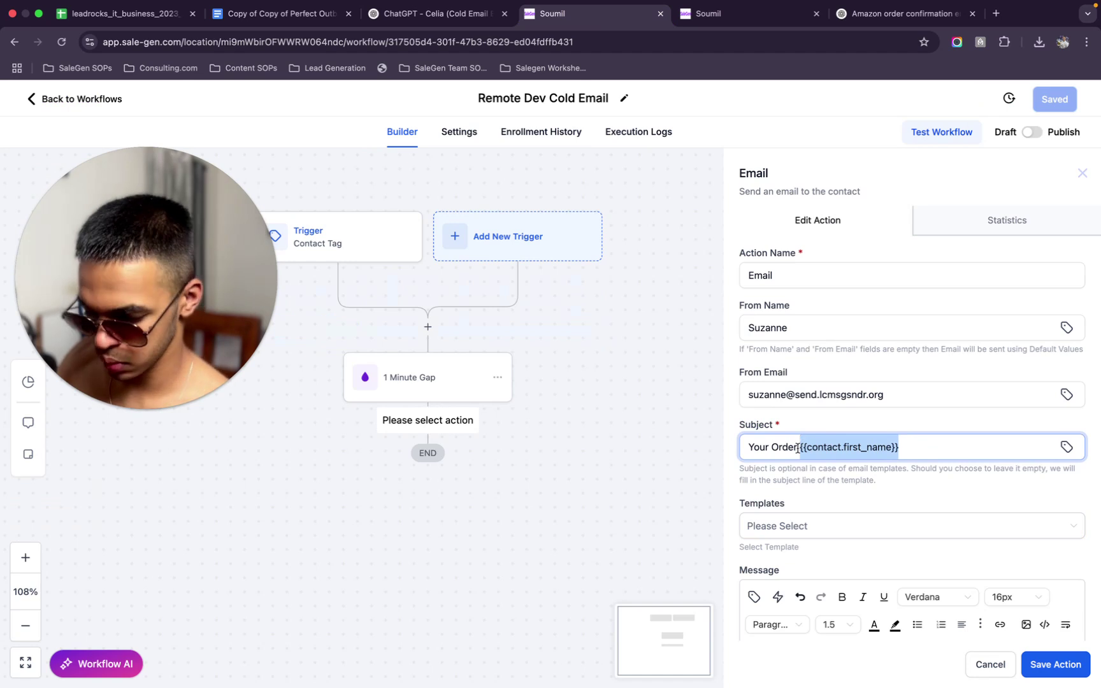
left_click(749, 454)
key("ctrl+v")
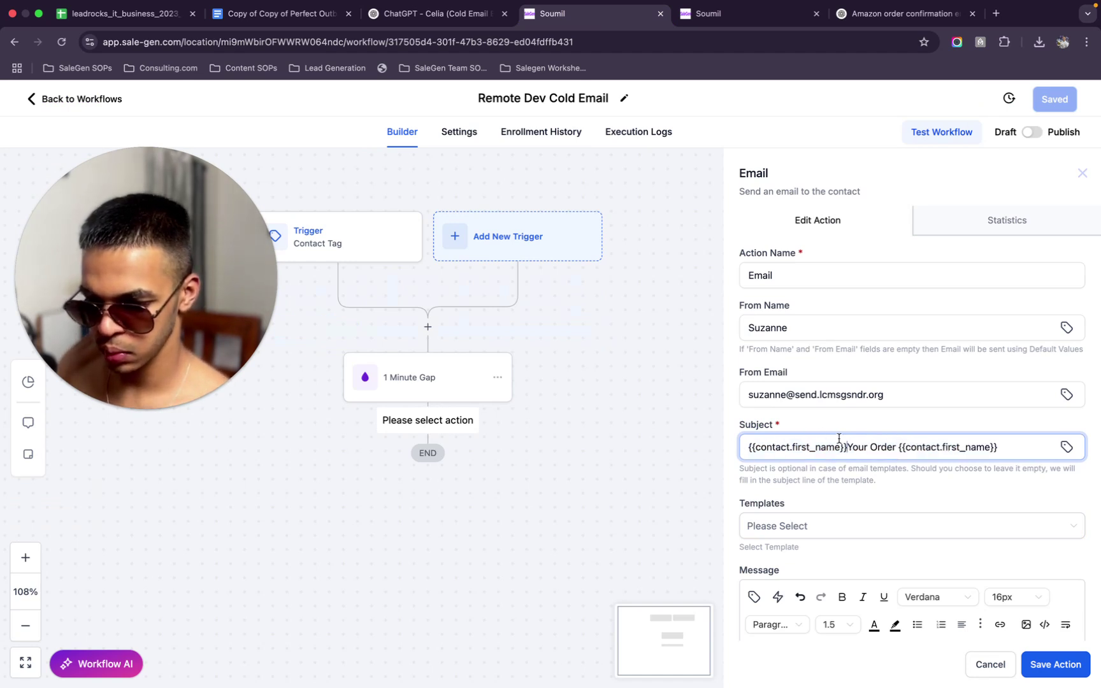
left_click_drag(1012, 453, 852, 438)
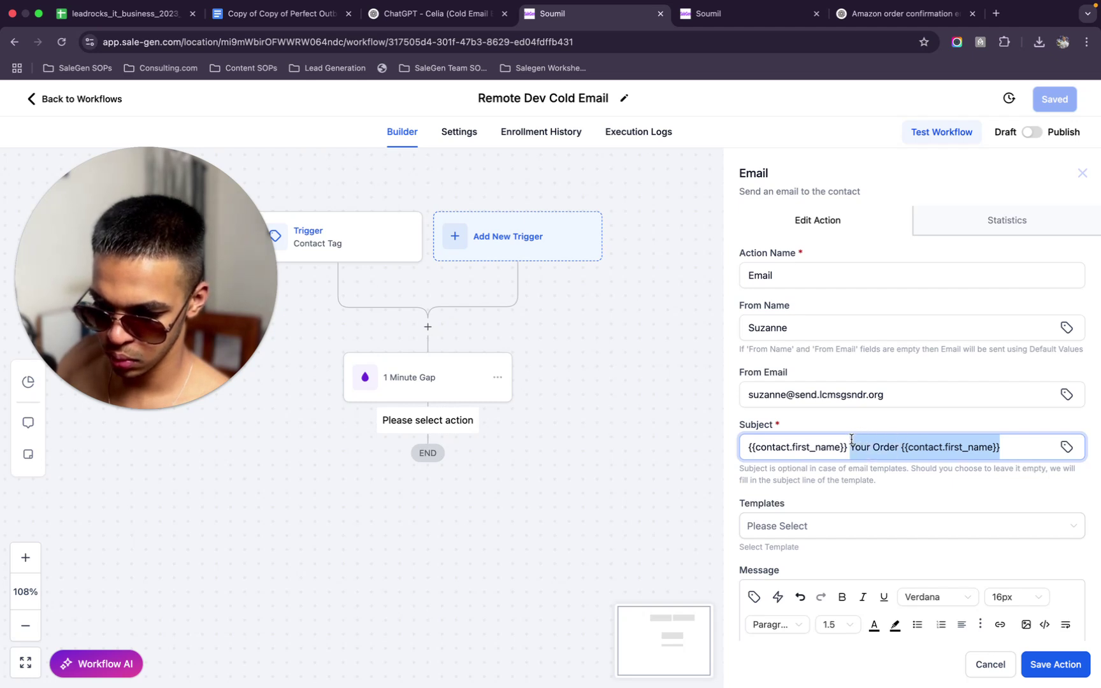
type("yo")
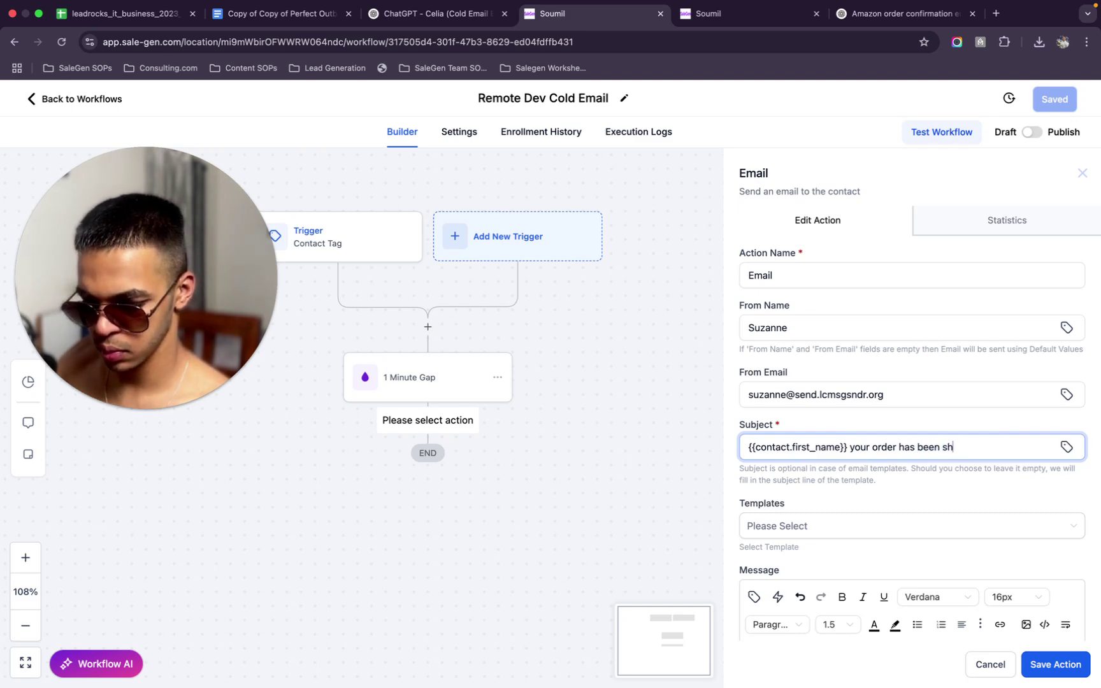
left_click(698, 13)
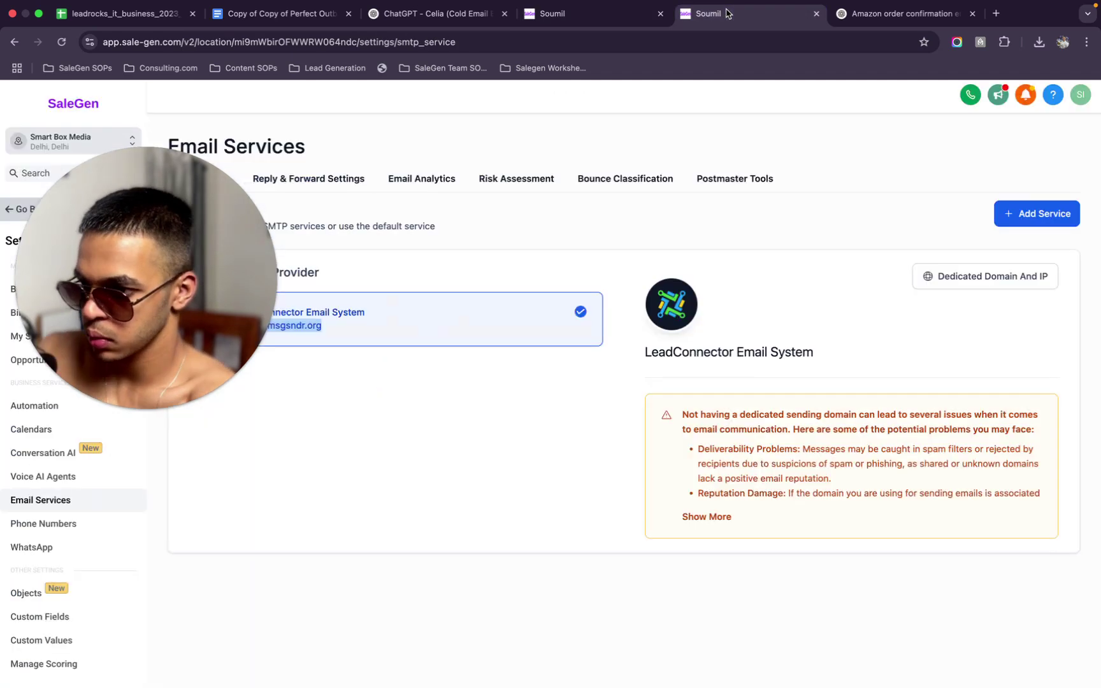
left_click(899, 9)
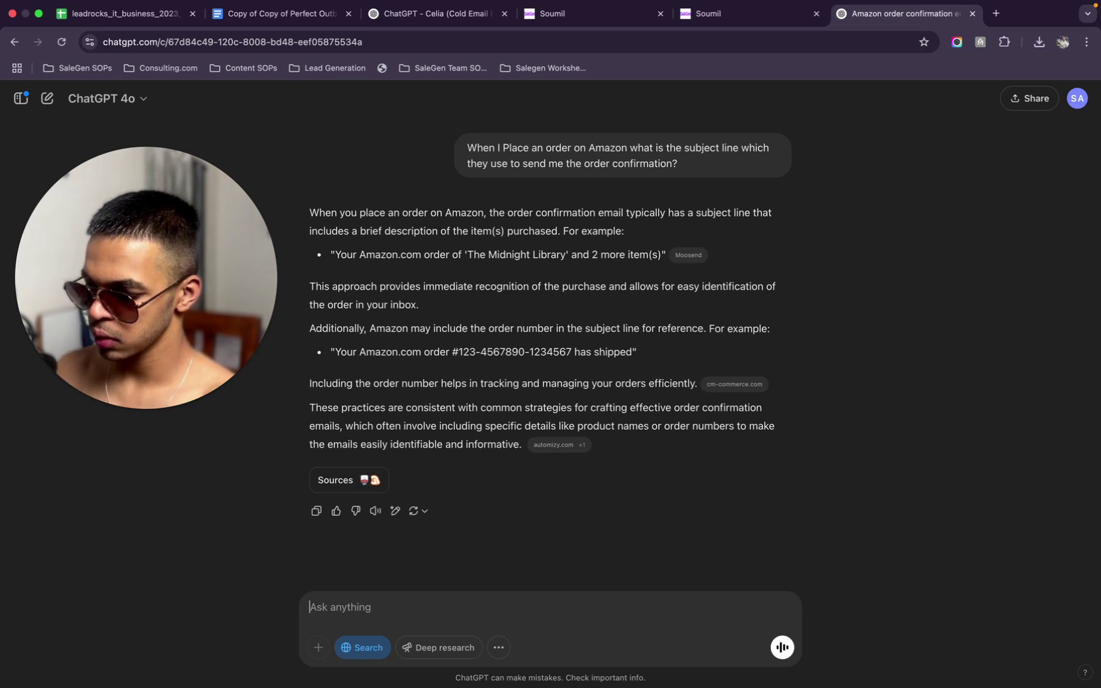
Ask ChatGPT for a couple of exact subject-line variations
type("Find me the")
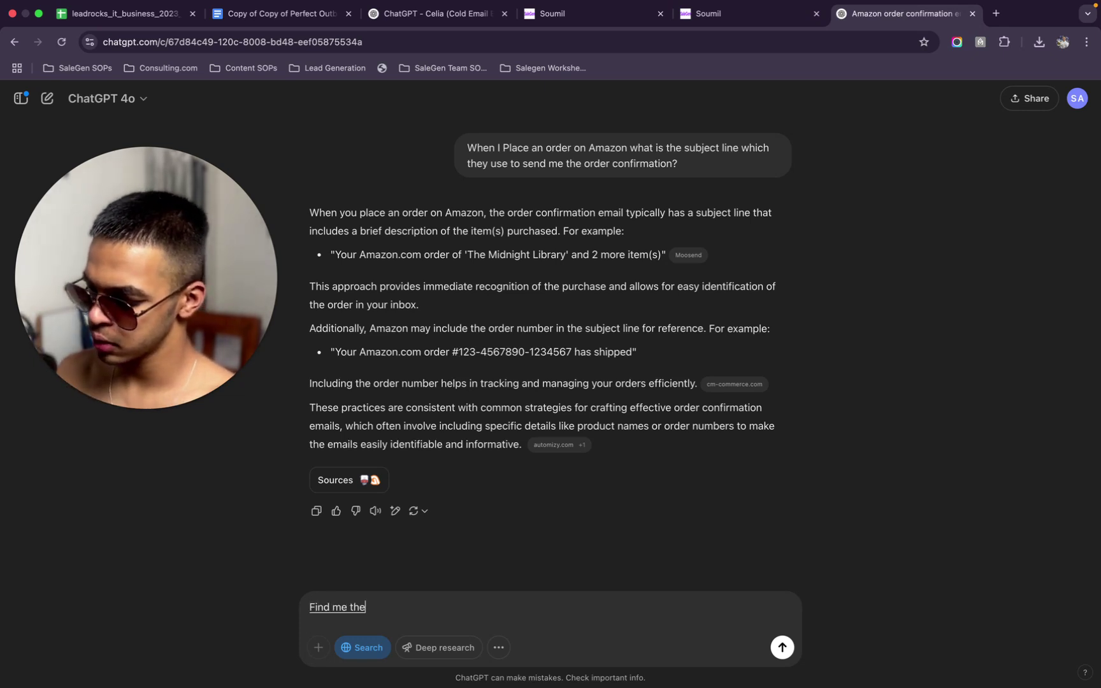
type(" exact su")
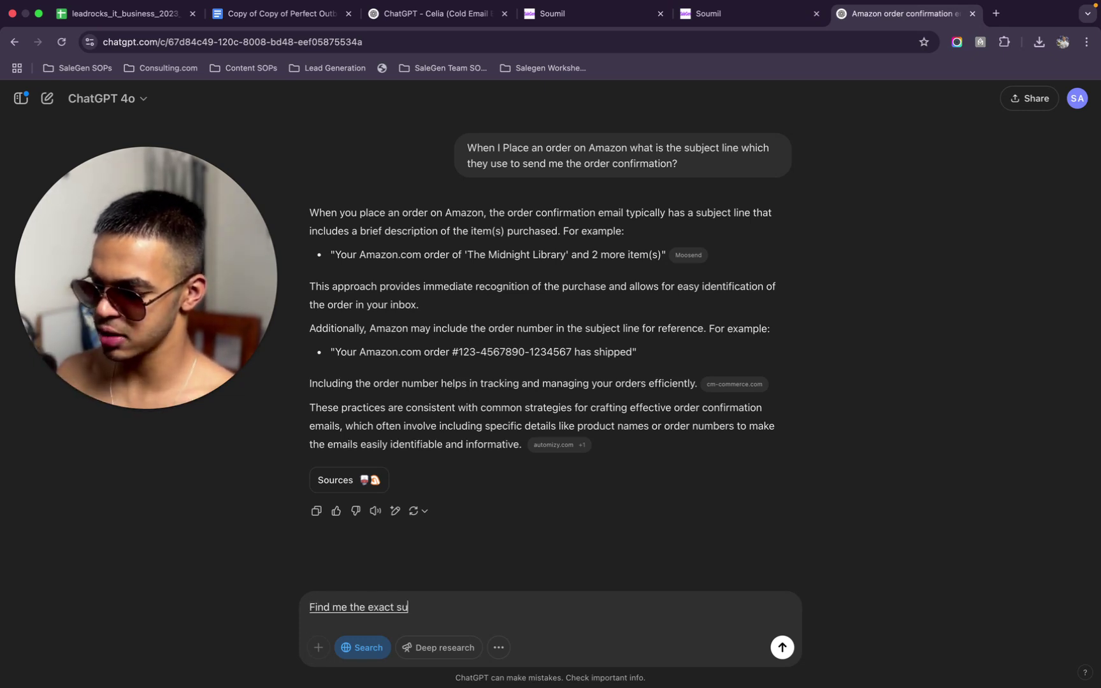
type("bject lines")
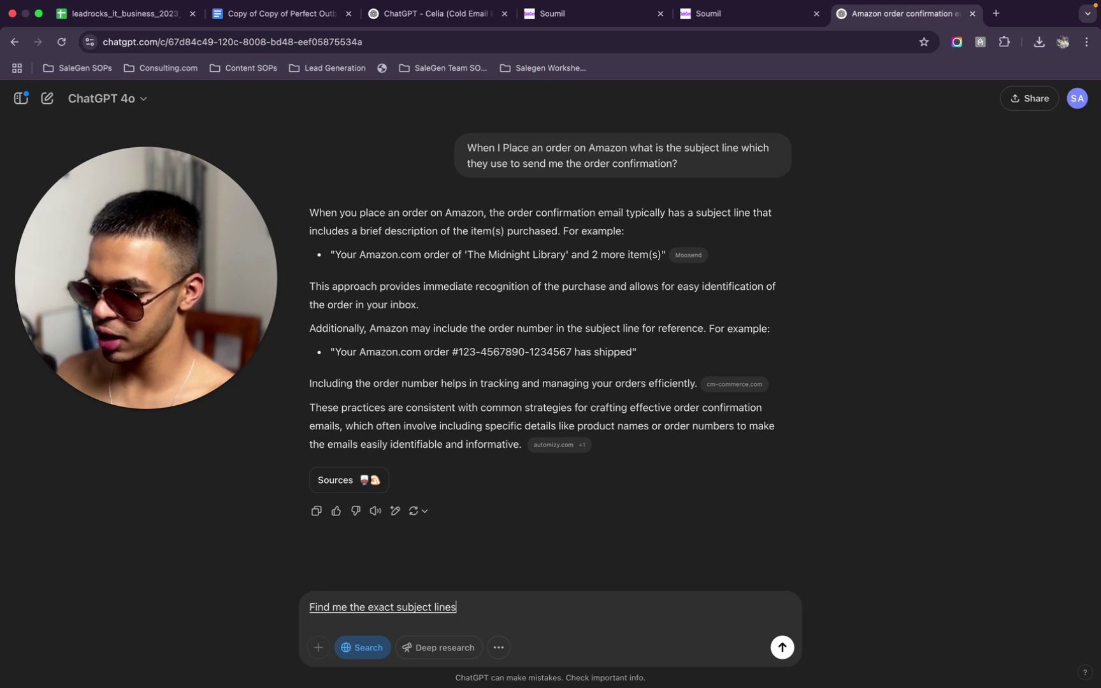
type(" like a couple of variations")
key("Return")
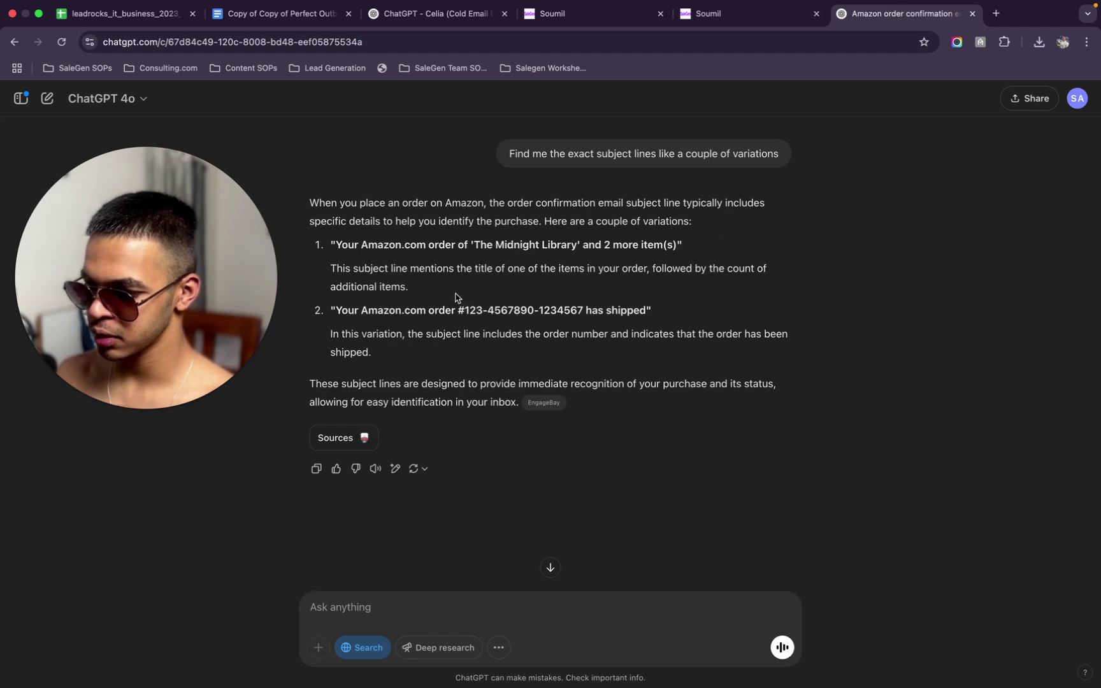
Close the ChatGPT and extra Email Services tabs and return to the Celia cold email bot chat
left_click(973, 14)
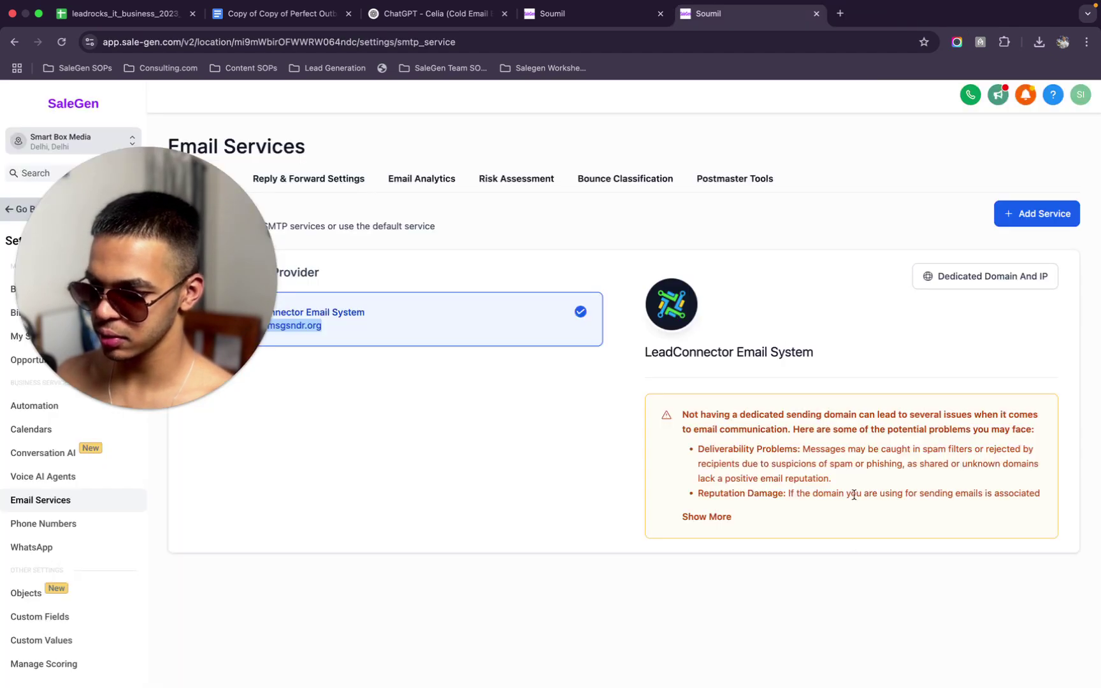
left_click(818, 29)
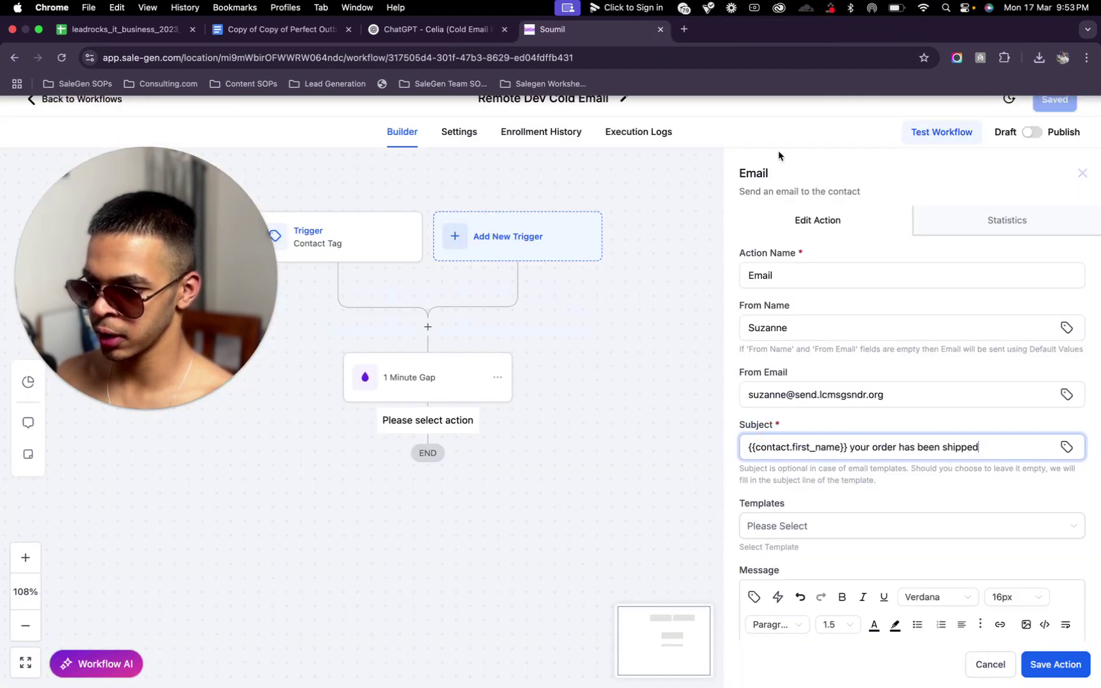
left_click(465, 23)
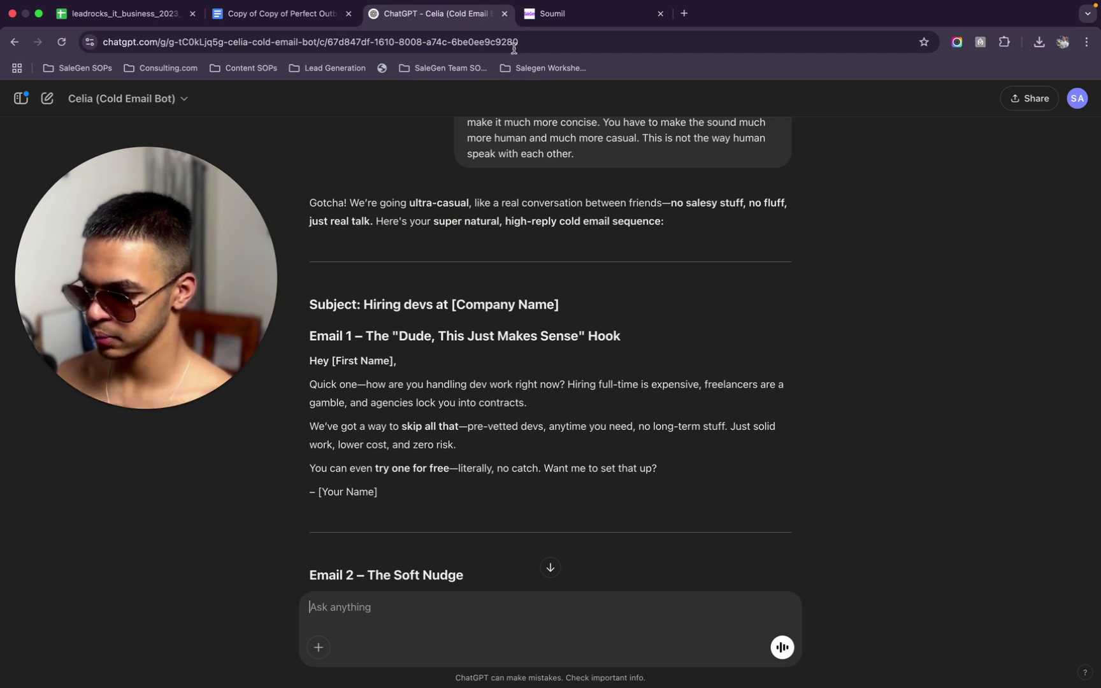
Start a new chat using the GPT-4o model with web search turned on
left_click(154, 92)
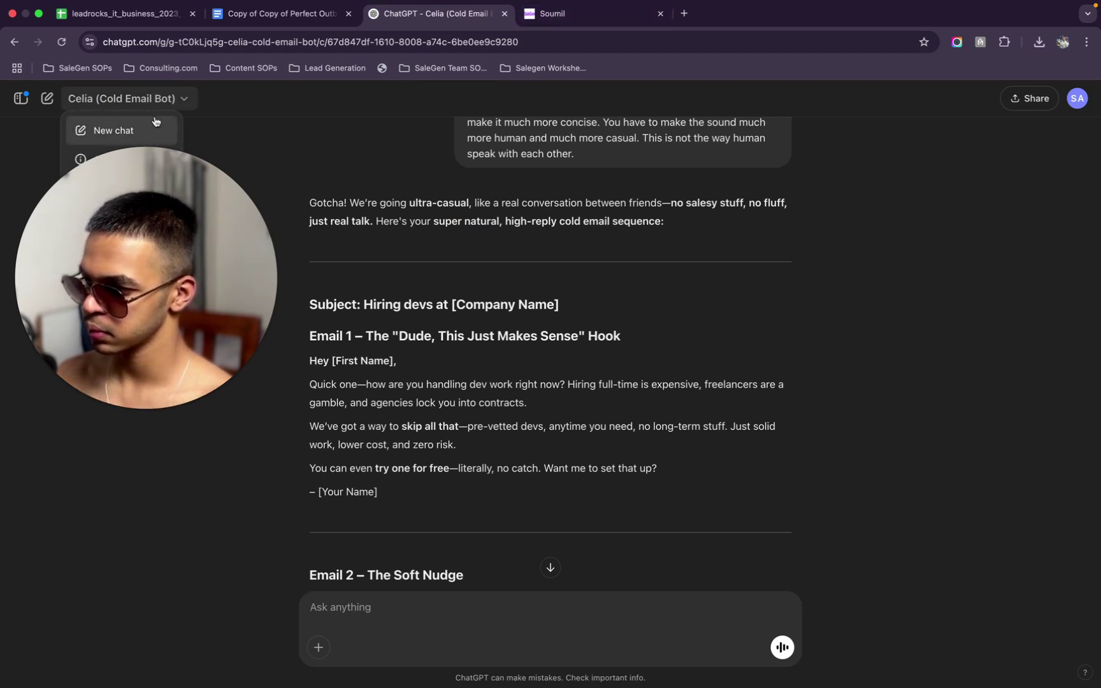
key("Escape")
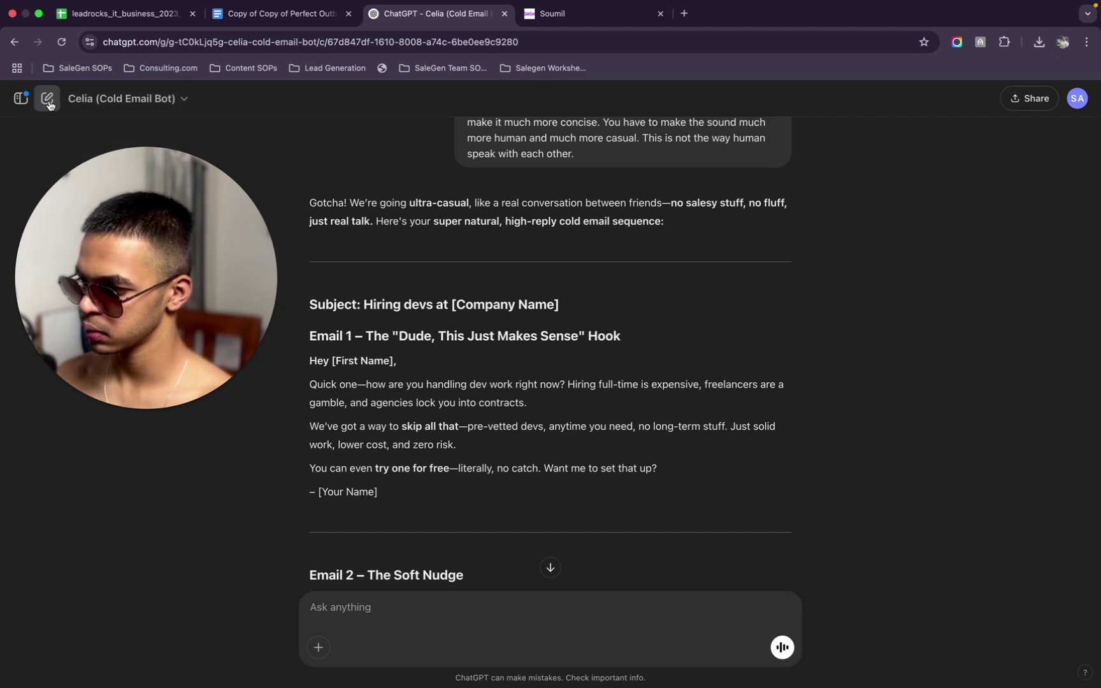
left_click(47, 98)
left_click(196, 99)
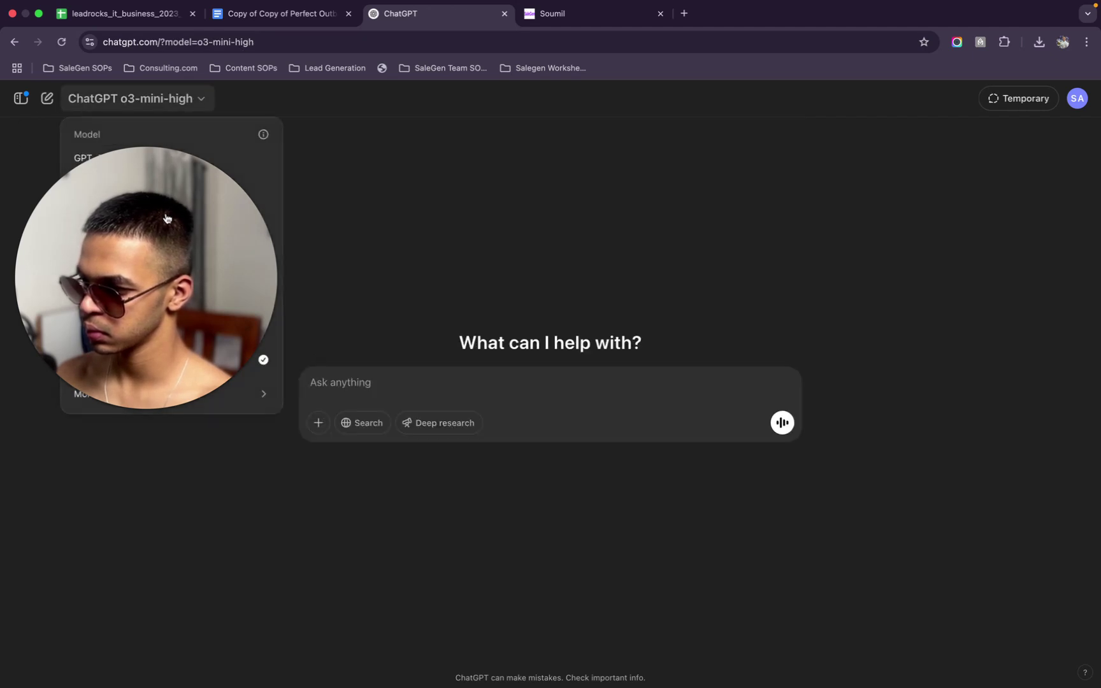
key("Escape")
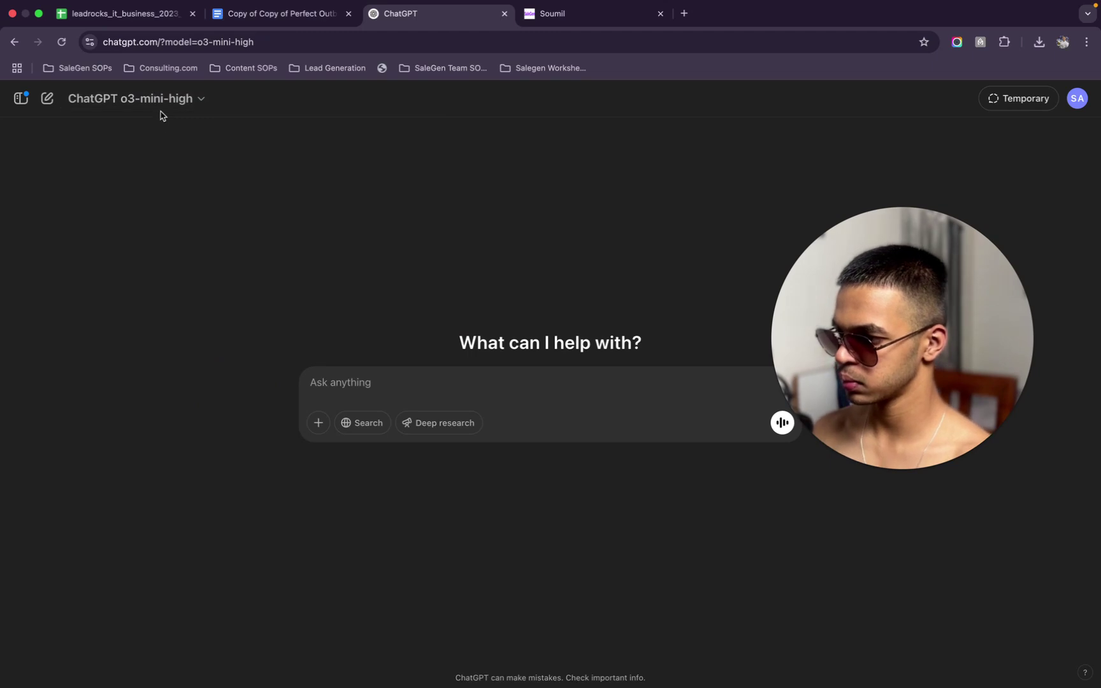
left_click(201, 101)
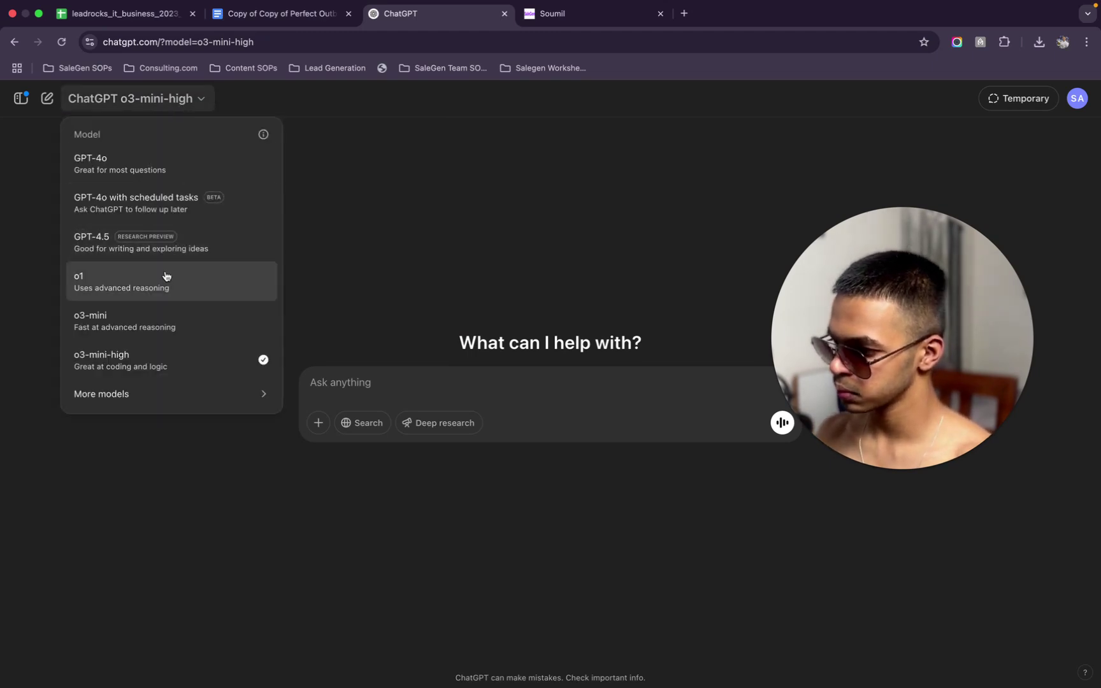
left_click(208, 171)
left_click(351, 424)
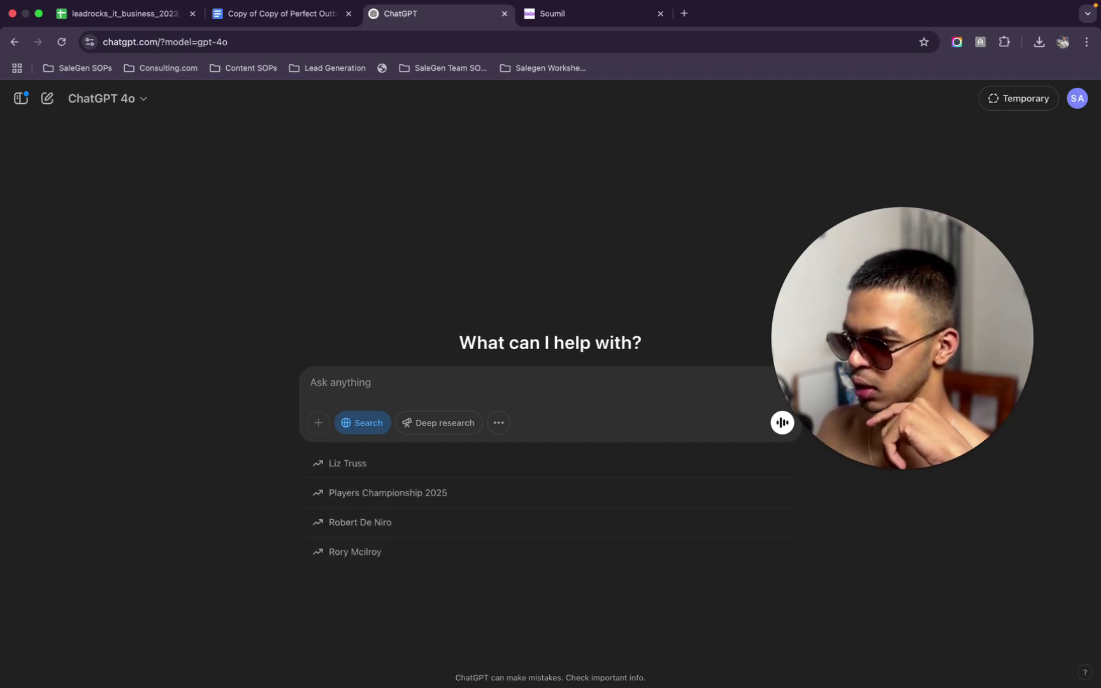
Ask how much a US IT company saves by hiring remote Indian developers instead of full-time local staff
type("Let's try")
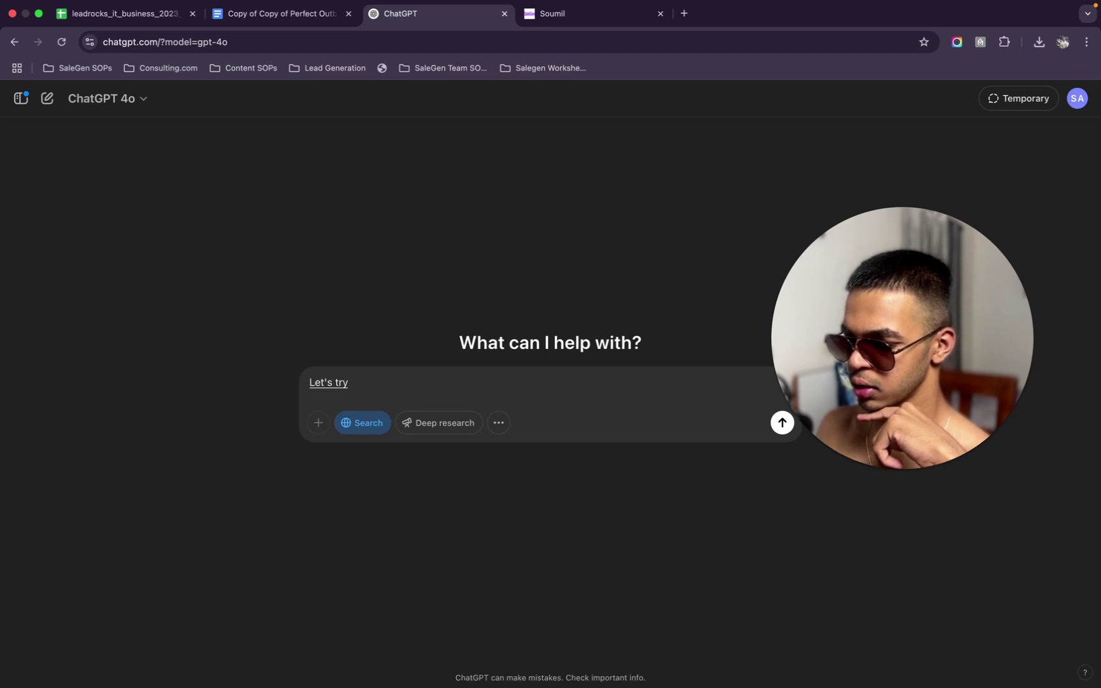
key("BackSpace")
key("BackSpace")
key("BackSpace")
type("I o")
key("BackSpace")
key("BackSpace")
key("BackSpace")
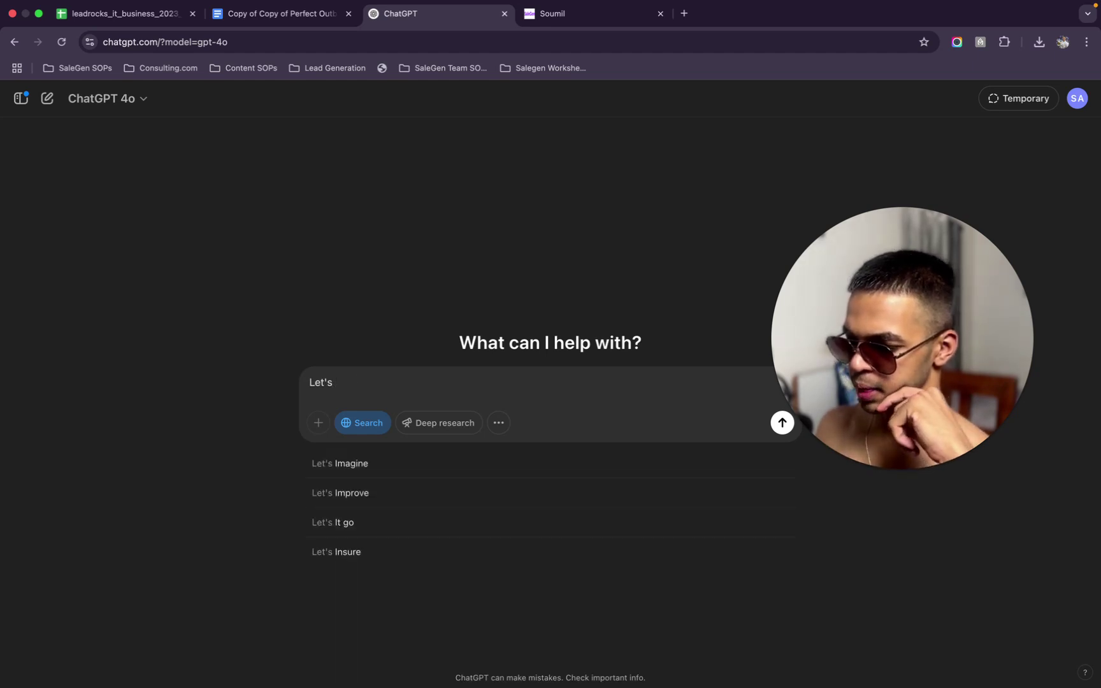
type("say I")
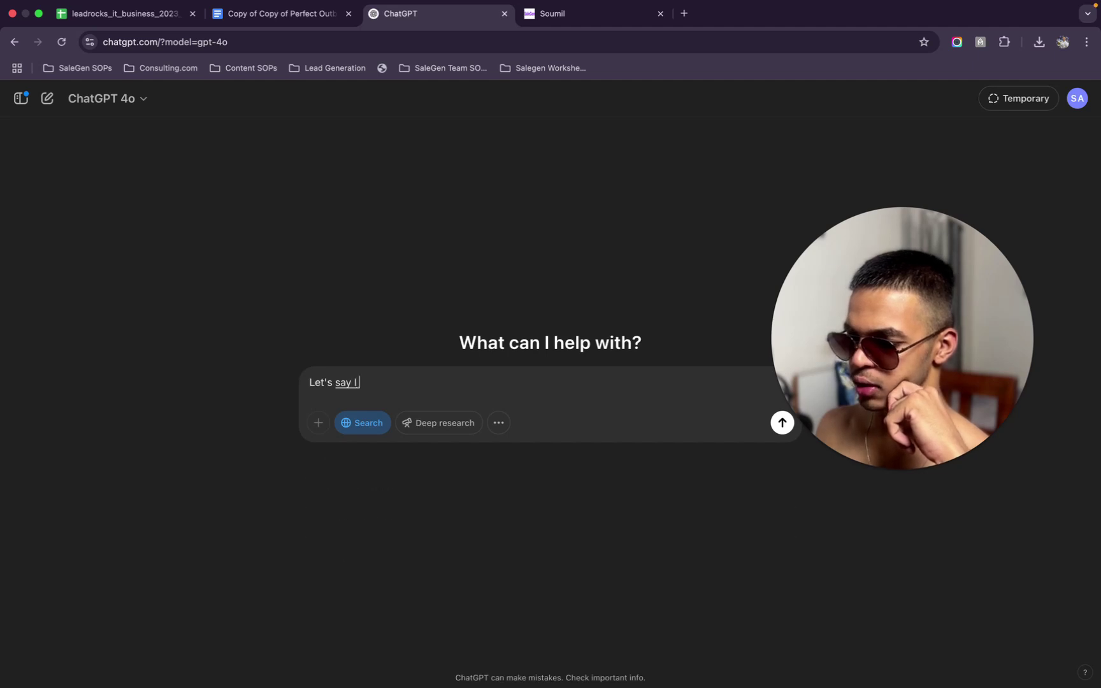
type(" own a IT company in the")
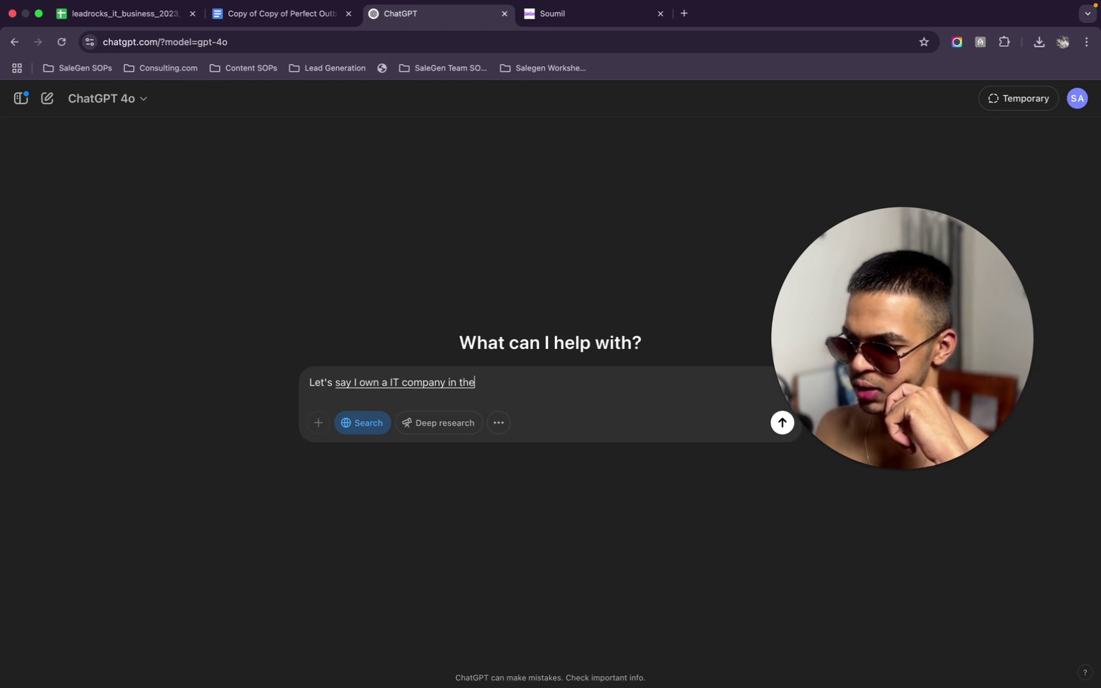
type(" US")
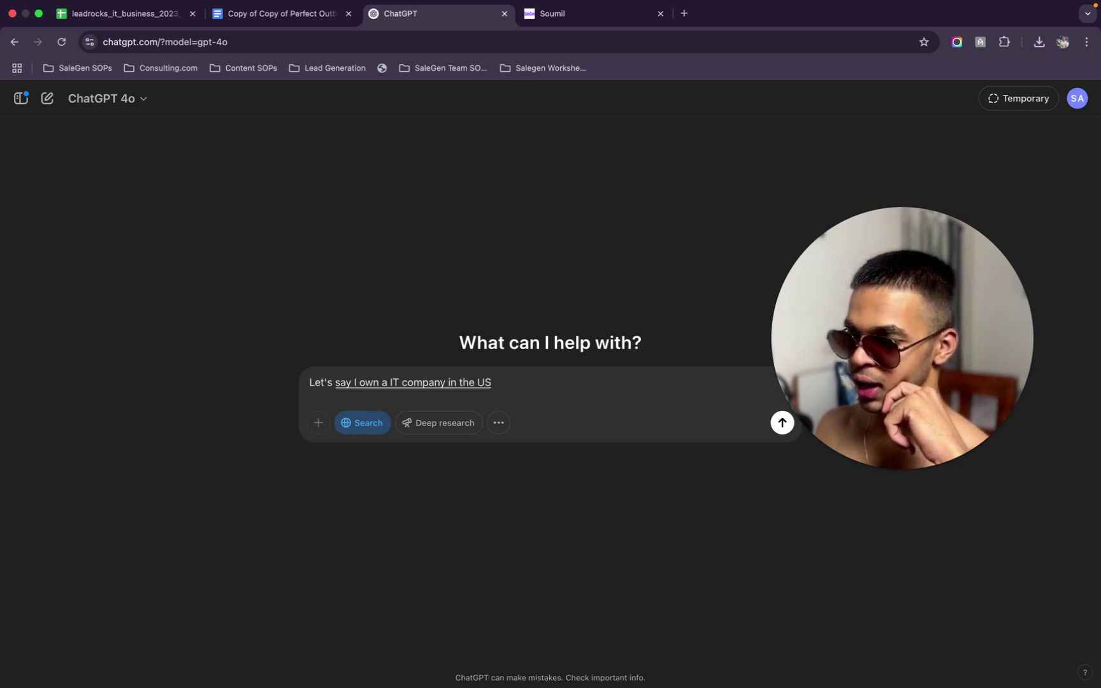
type(" and I decide to hire remote developers from India on a")
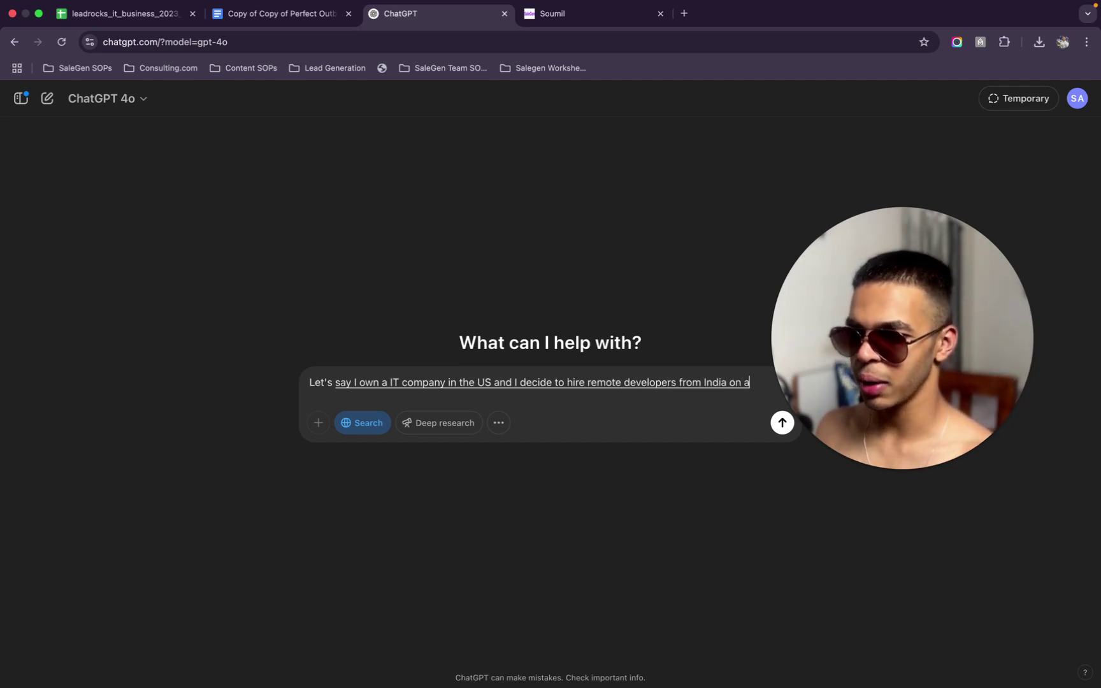
type(" part-time full-t")
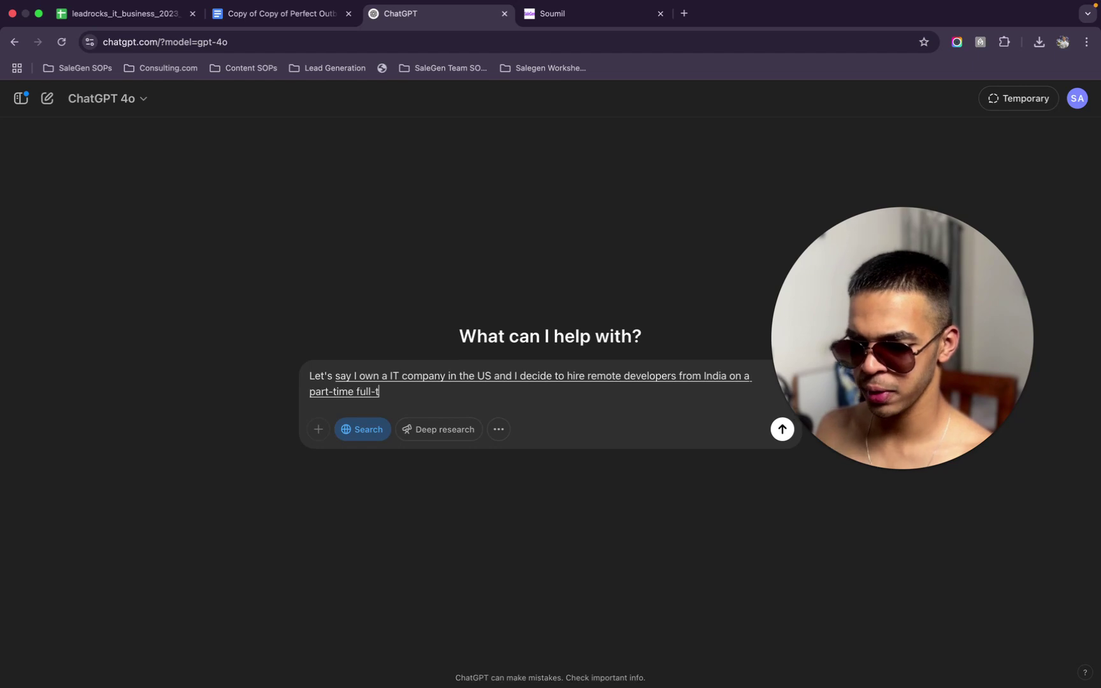
type("ime or a contractual basis like a one hour base")
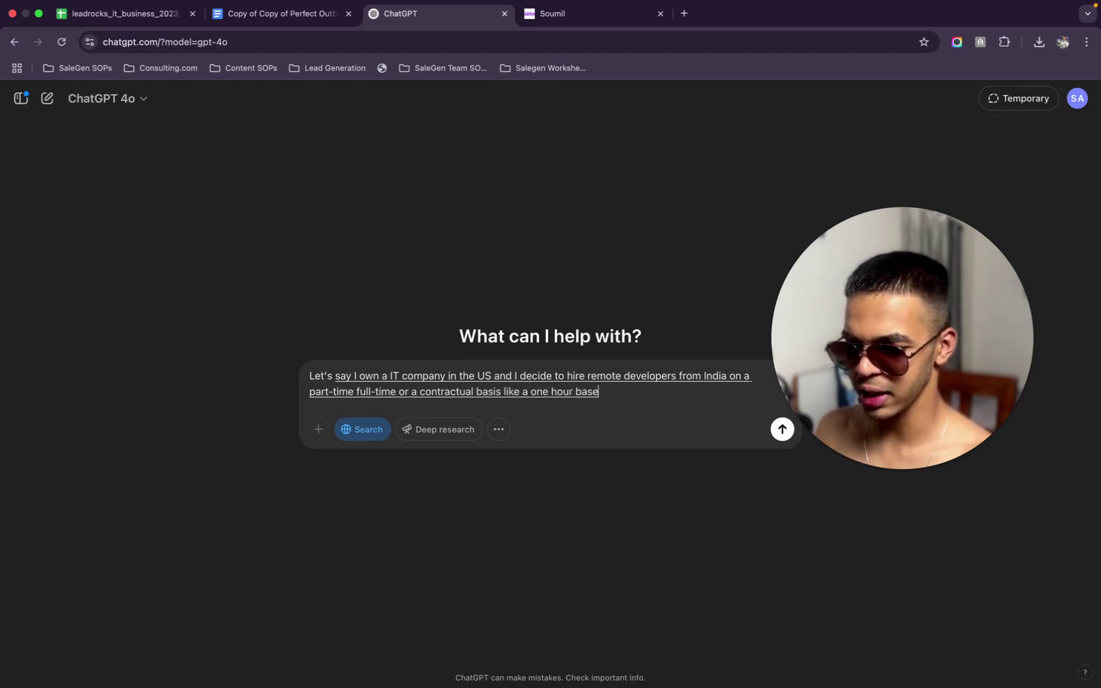
key("BackSpace")
type("is. Something like that.")
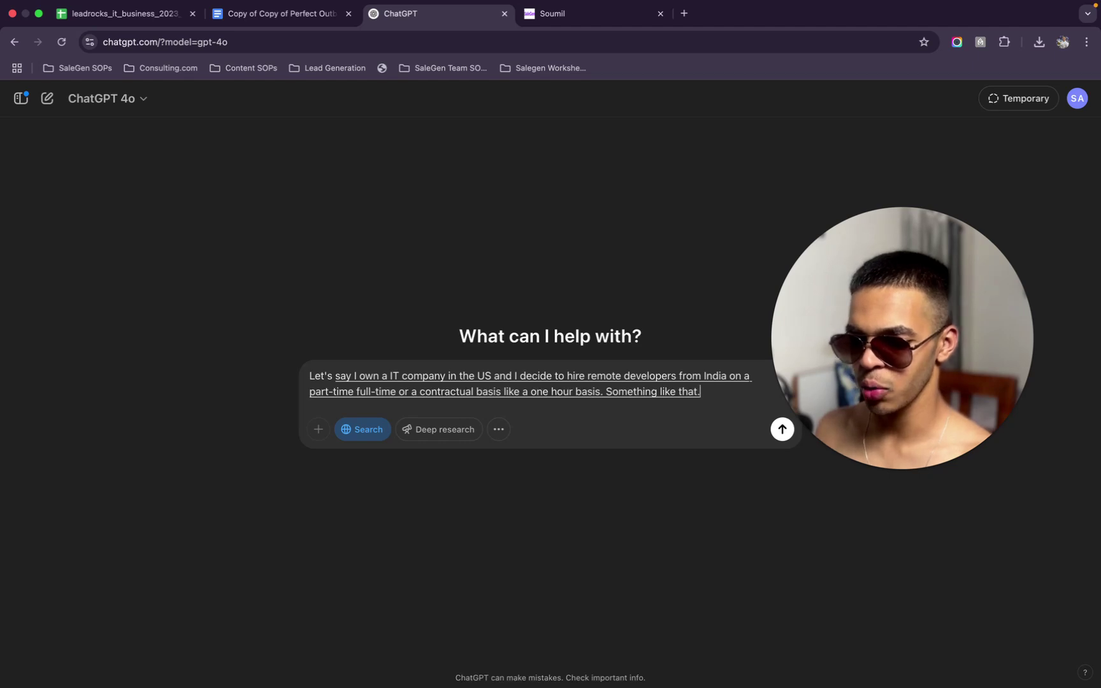
key("BackSpace")
type(", how")
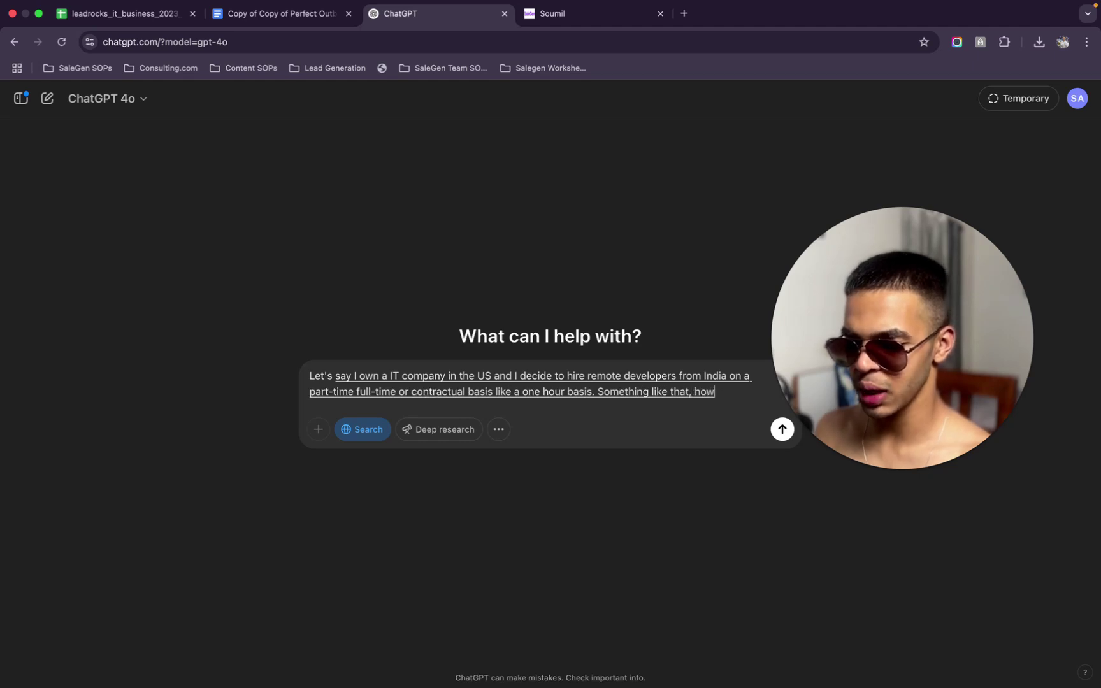
type(" much money would I be saving by doing this")
key("BackSpace")
type("instead of Tal linking sorr")
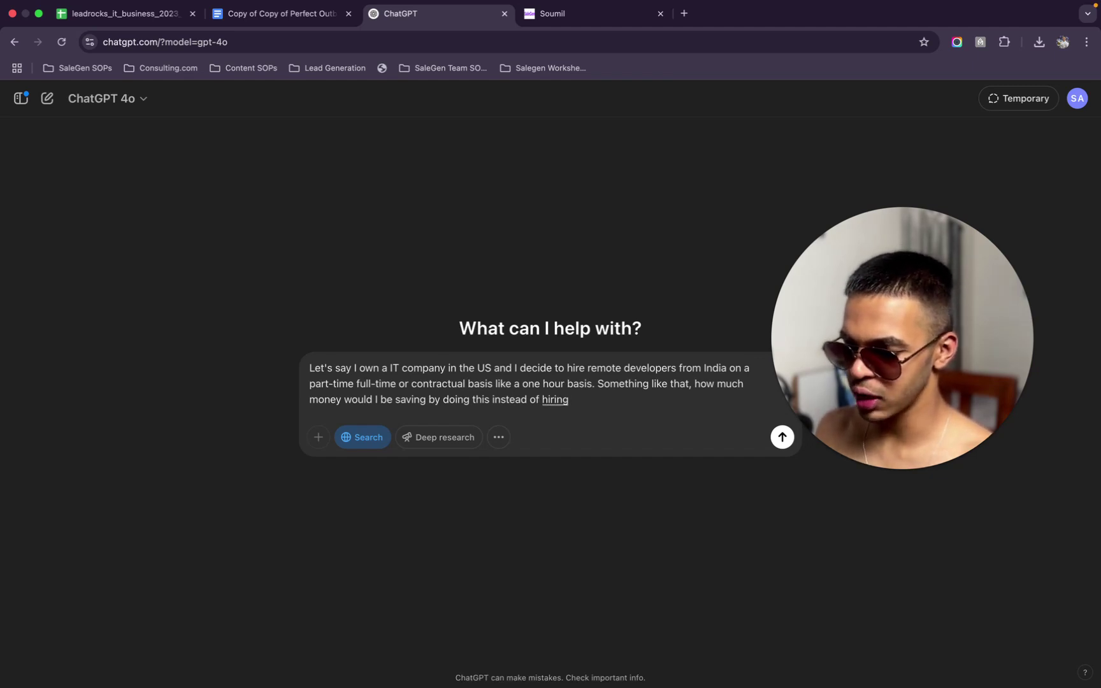
type("people in full-time positions from my native country")
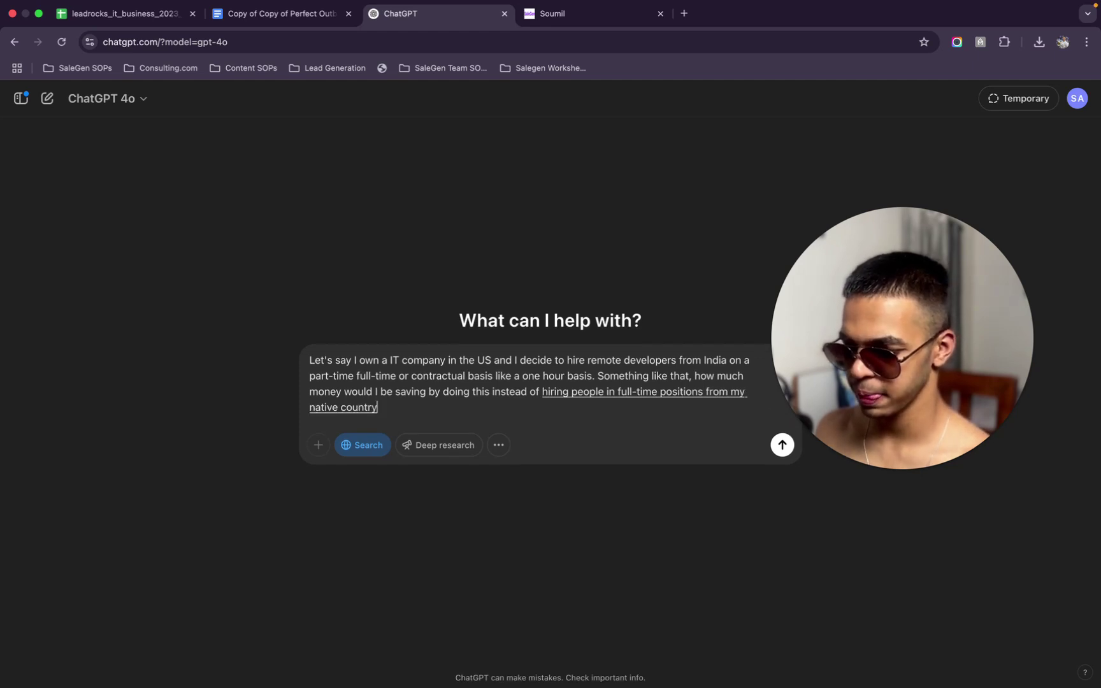
key("Return")
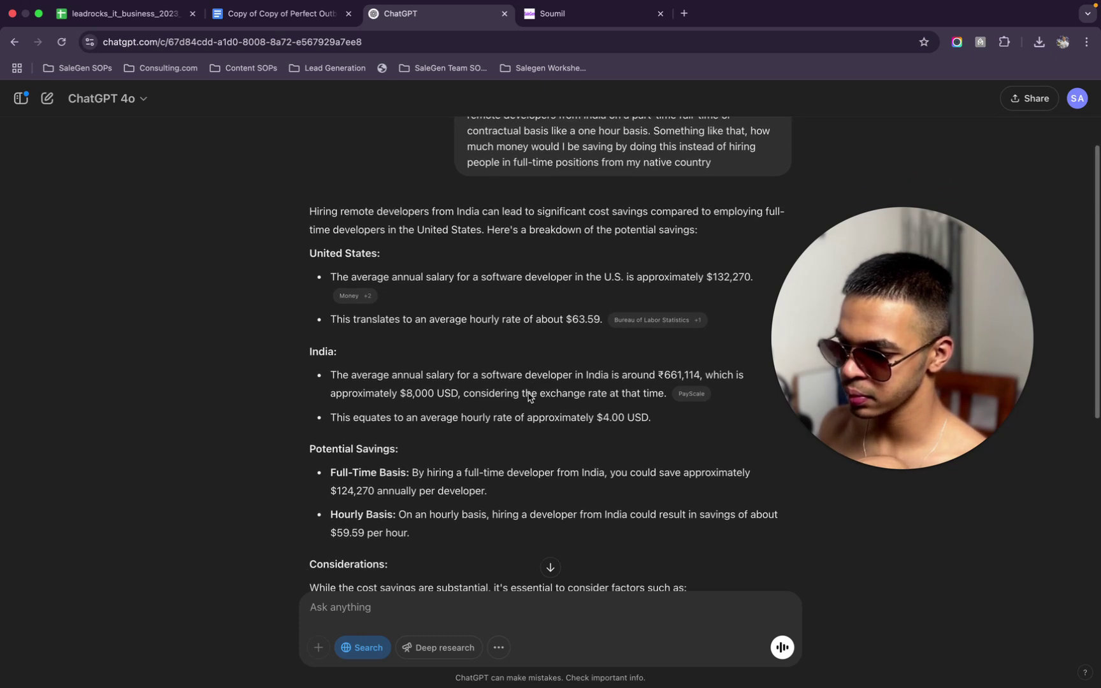
Scroll through the savings breakdown down to the considerations summary
scroll(529, 395, "down", 3)
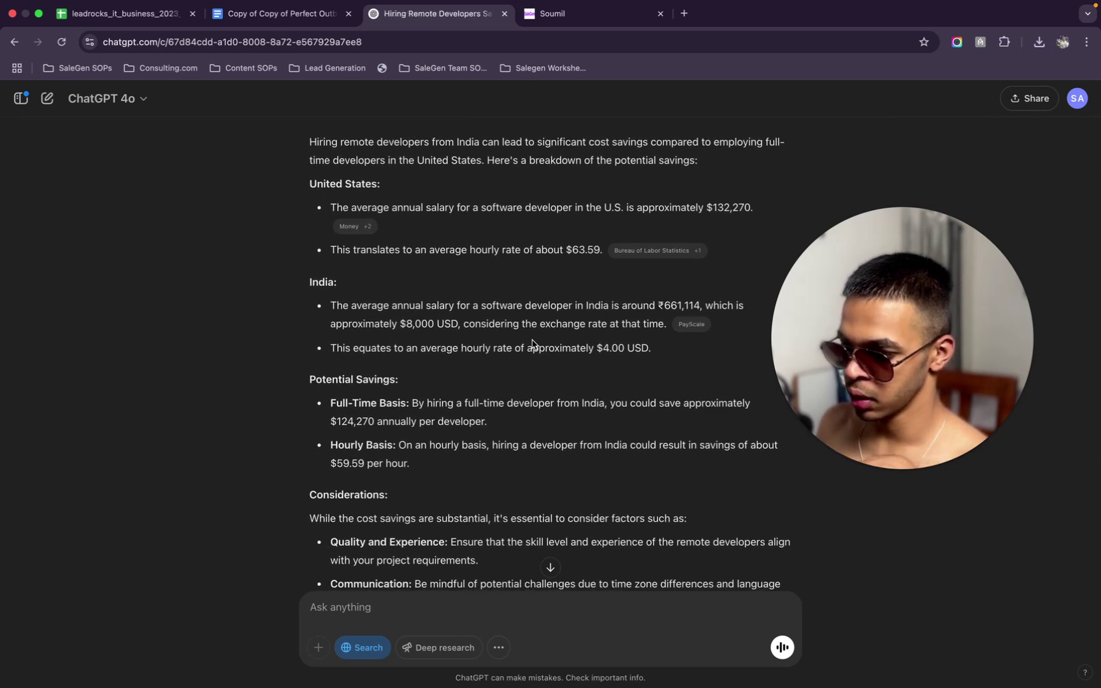
scroll(532, 342, "down", 2)
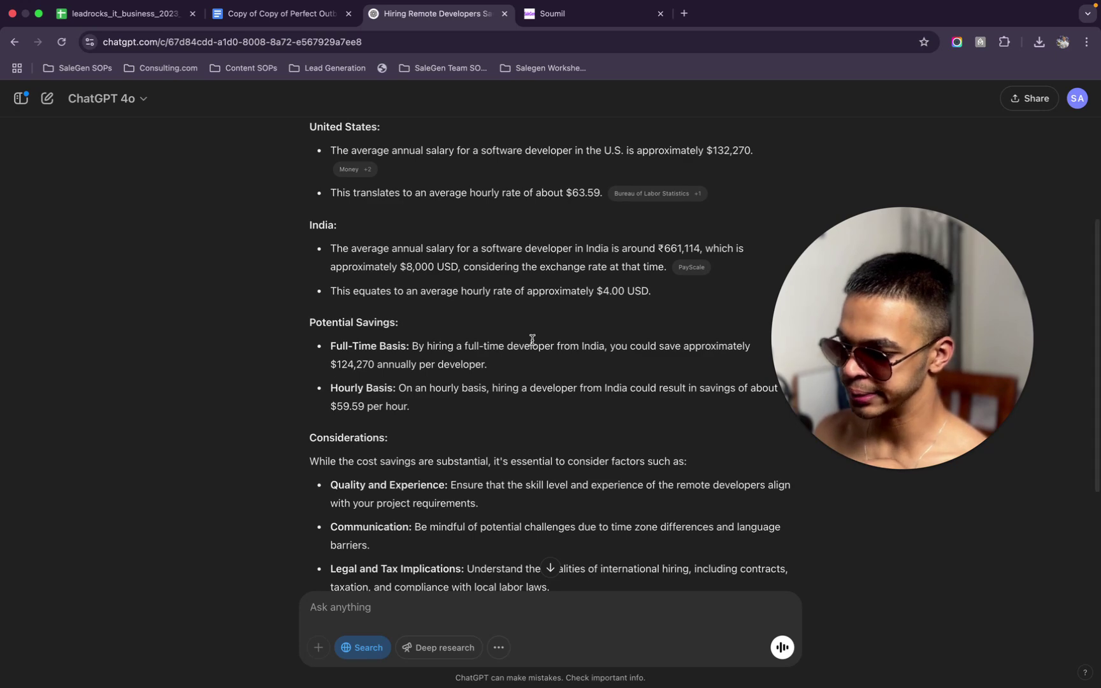
scroll(533, 341, "down", 1)
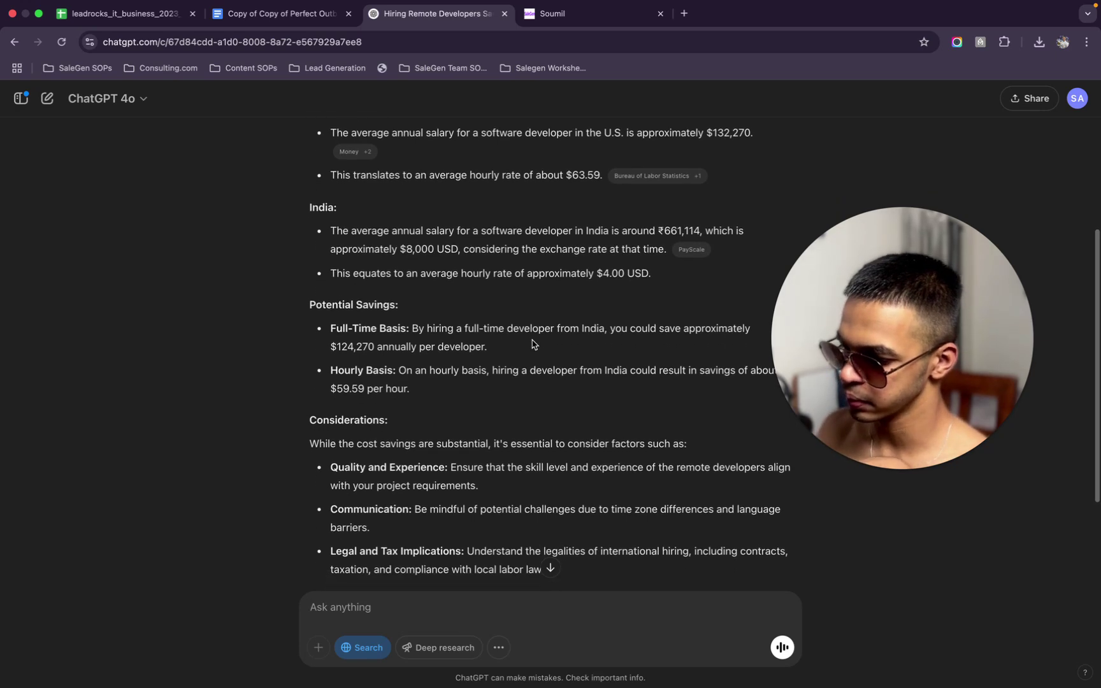
scroll(533, 345, "down", 4)
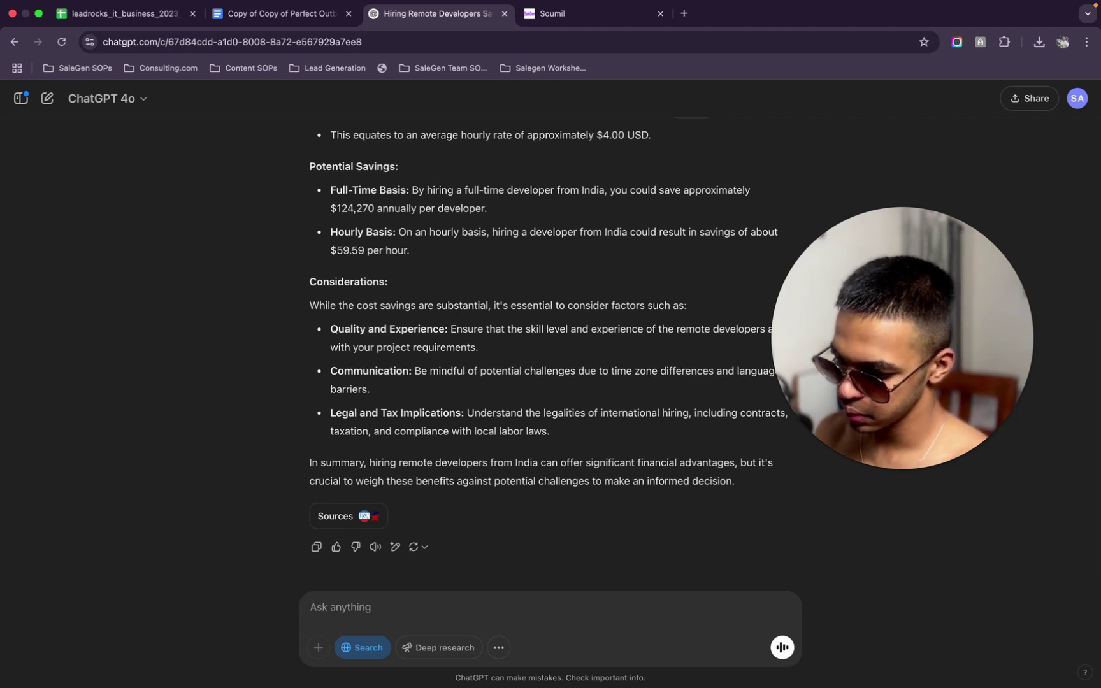
Ask for just the numbers without theory, then ask 'How many times cheaper is this?'
type("Give me")
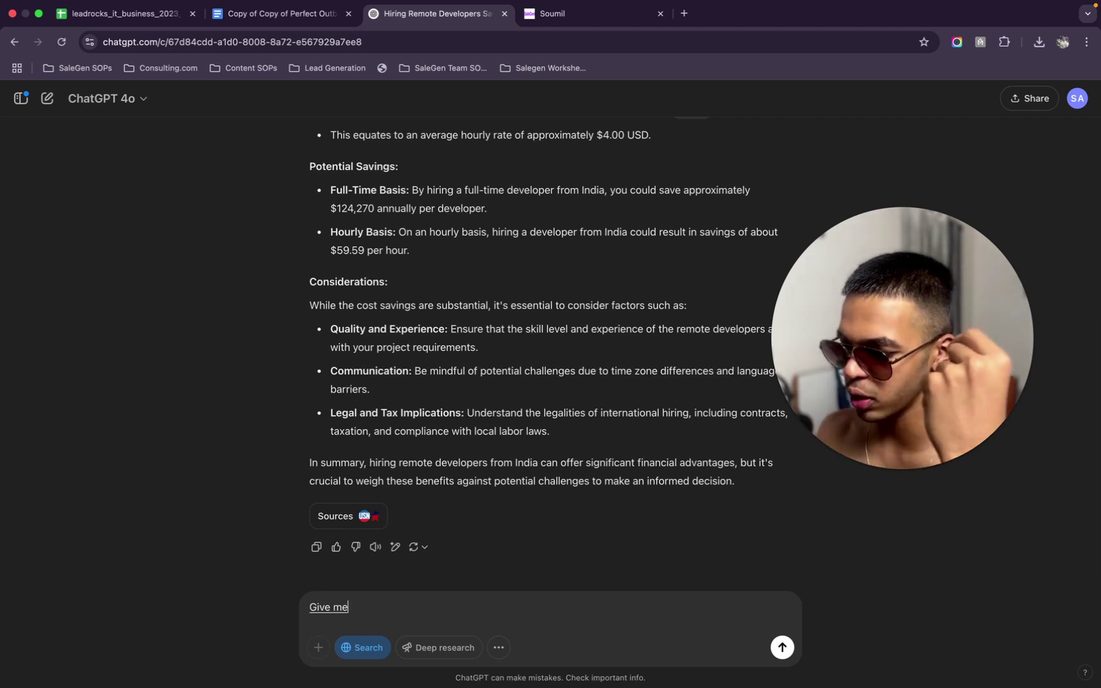
type(" the wrong numbers, I don't want")
type(" a lot of theory. Just give me numbers.")
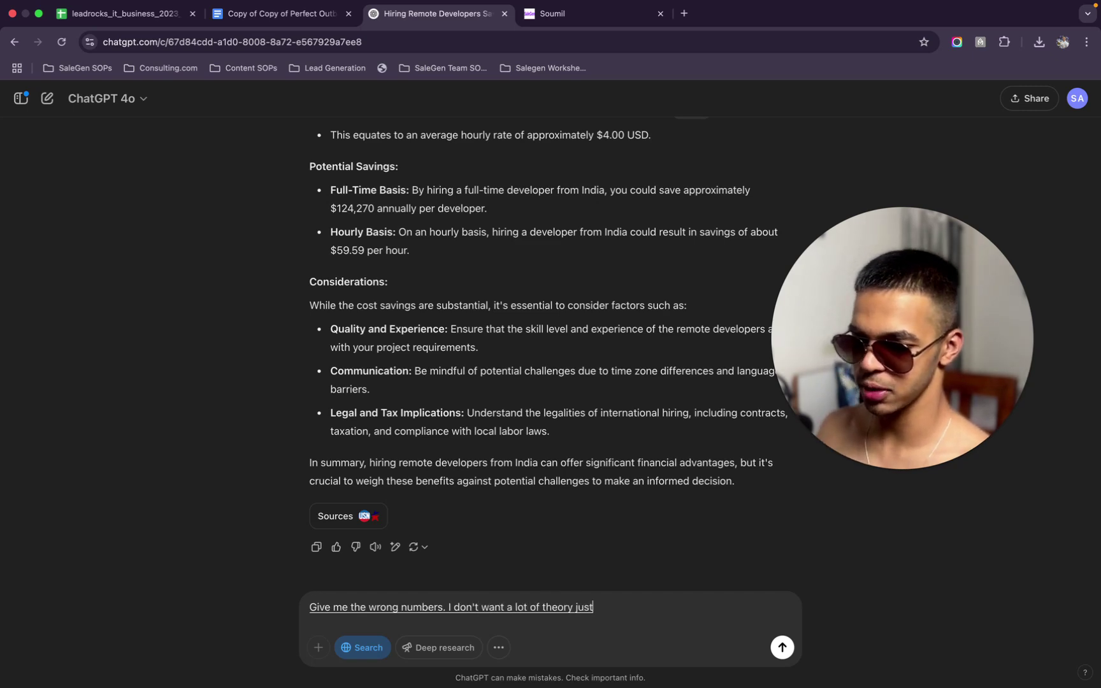
key("Return")
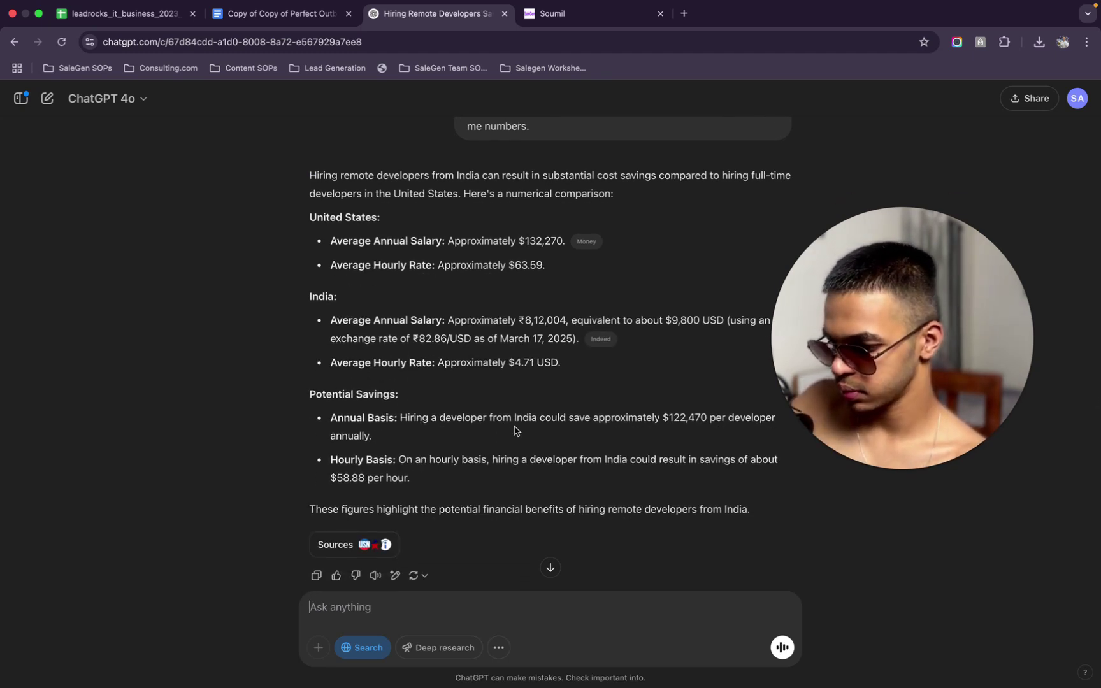
scroll(514, 428, "down", 2)
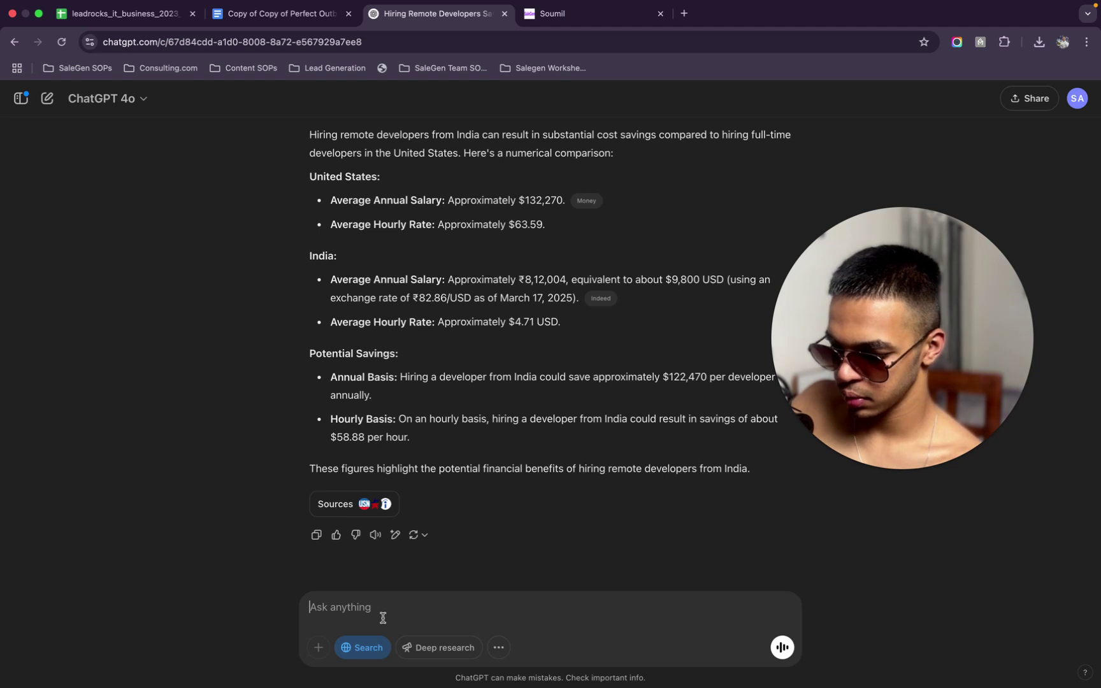
type("How many")
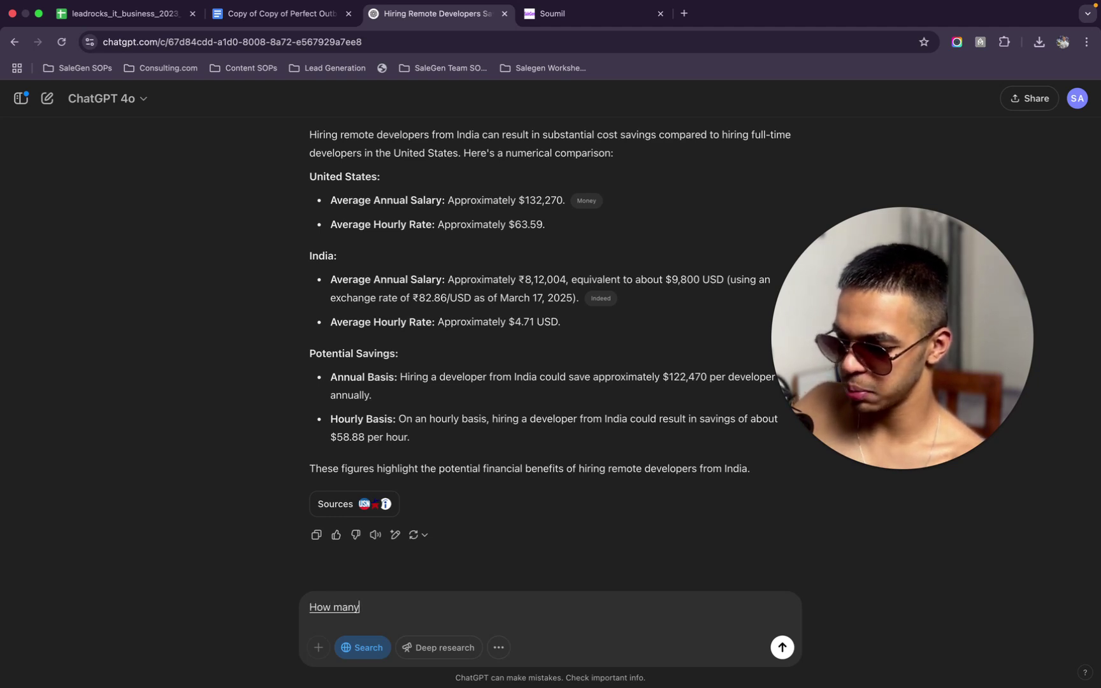
type(" times cheaper is this?")
key("Return")
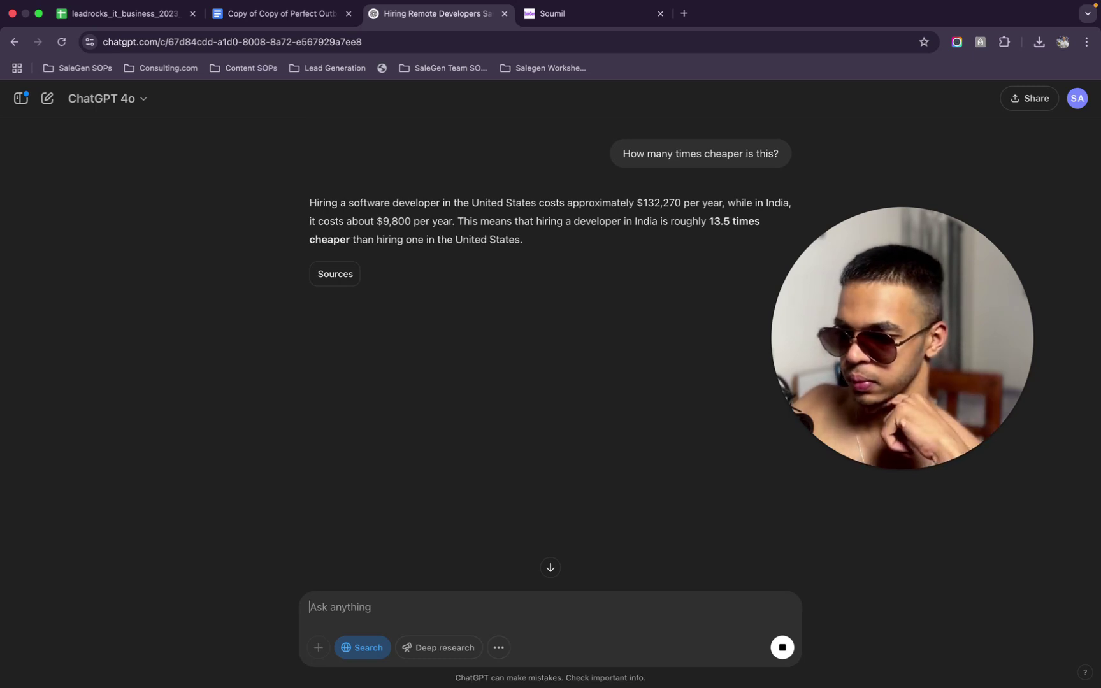
Ask how much a company would save daily by going with remote development in India
type("How much")
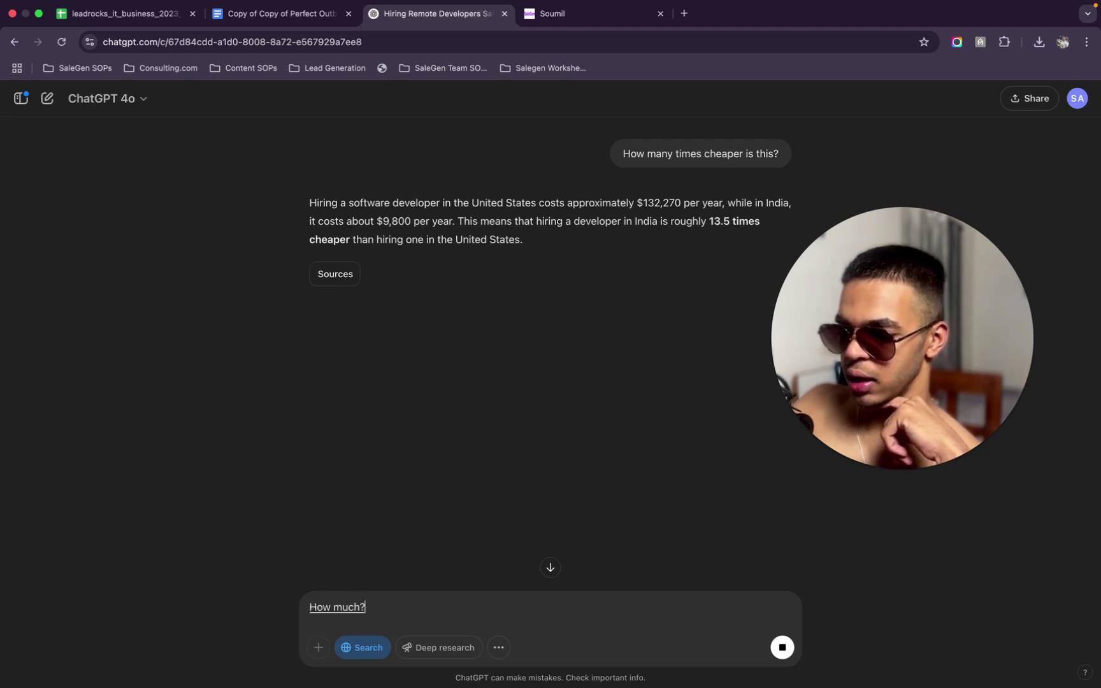
type(" in average revenue?")
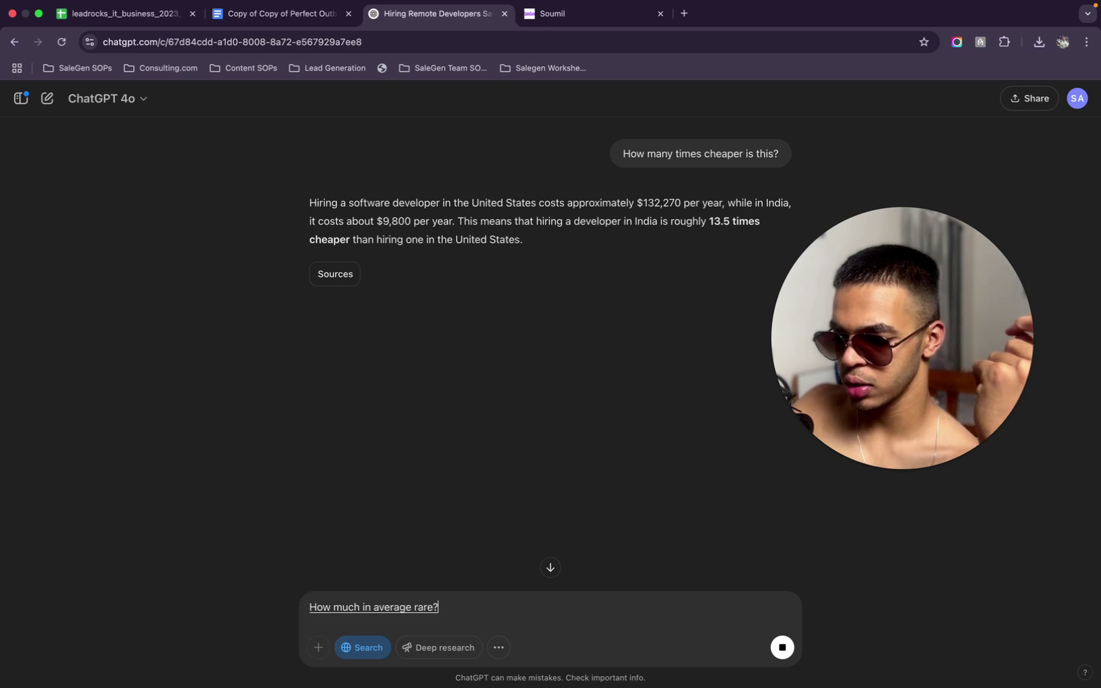
key("Left")
type("with a")
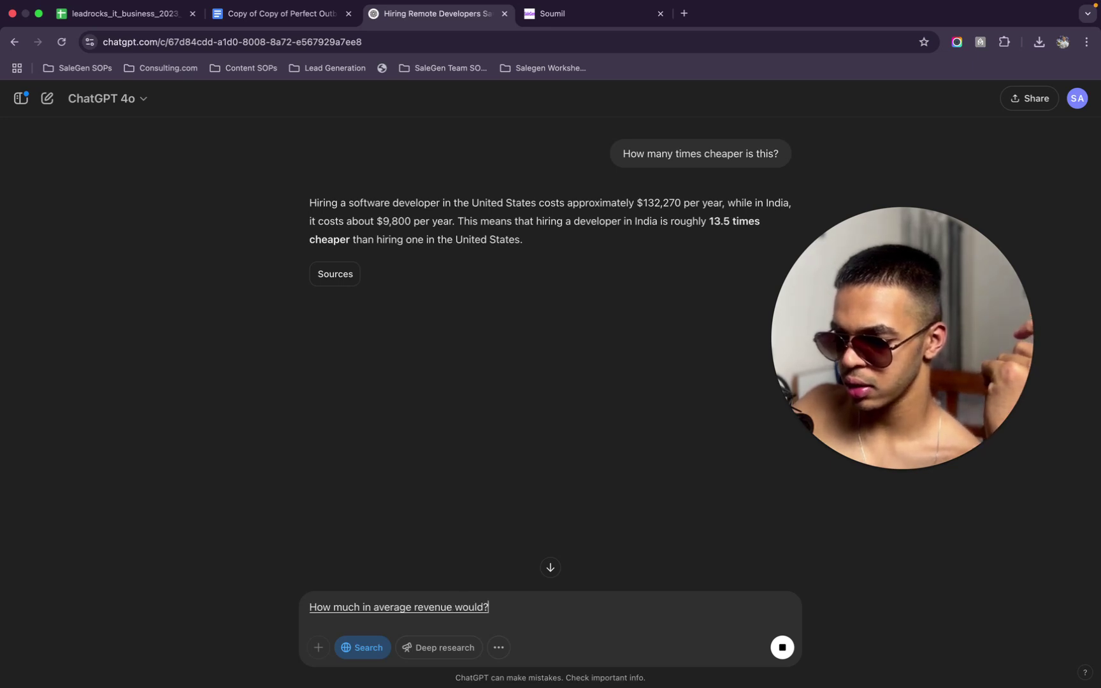
type(" company")
key("Right")
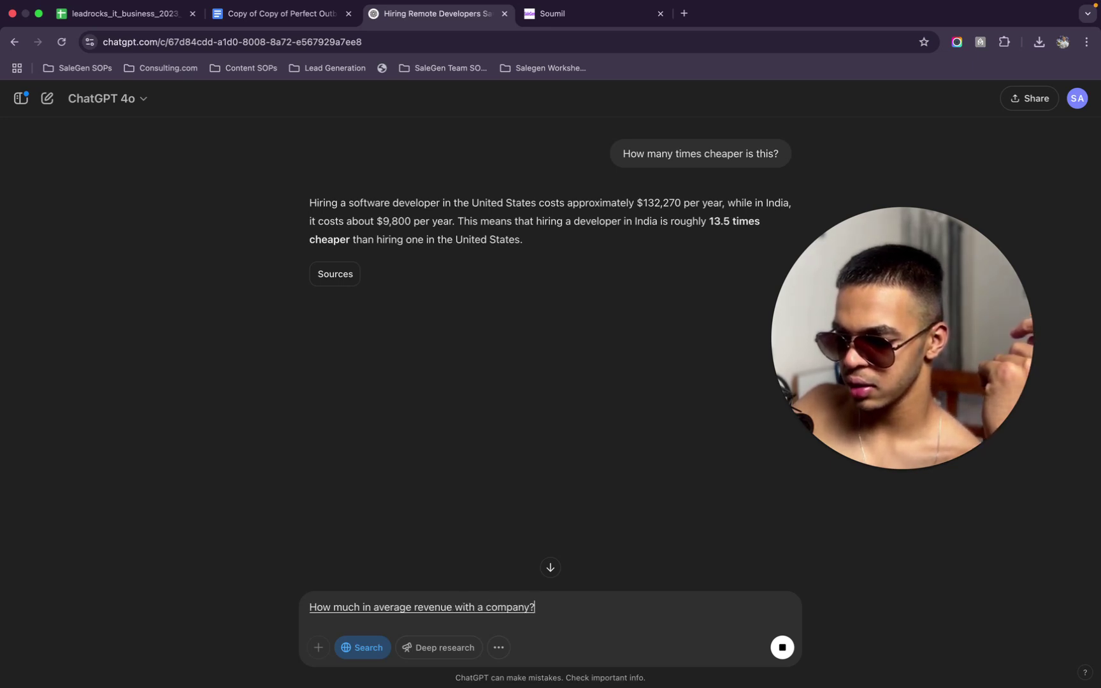
double_click(394, 608)
type("would")
key("End")
key("BackSpace")
type("save on a")
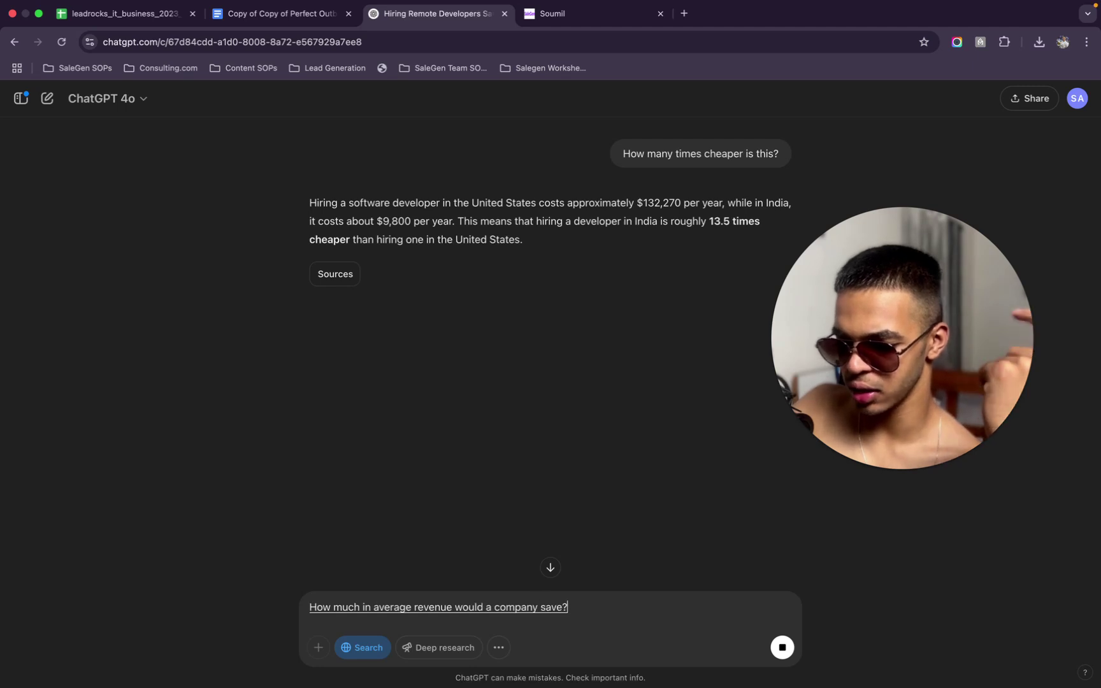
type(" daily basis if")
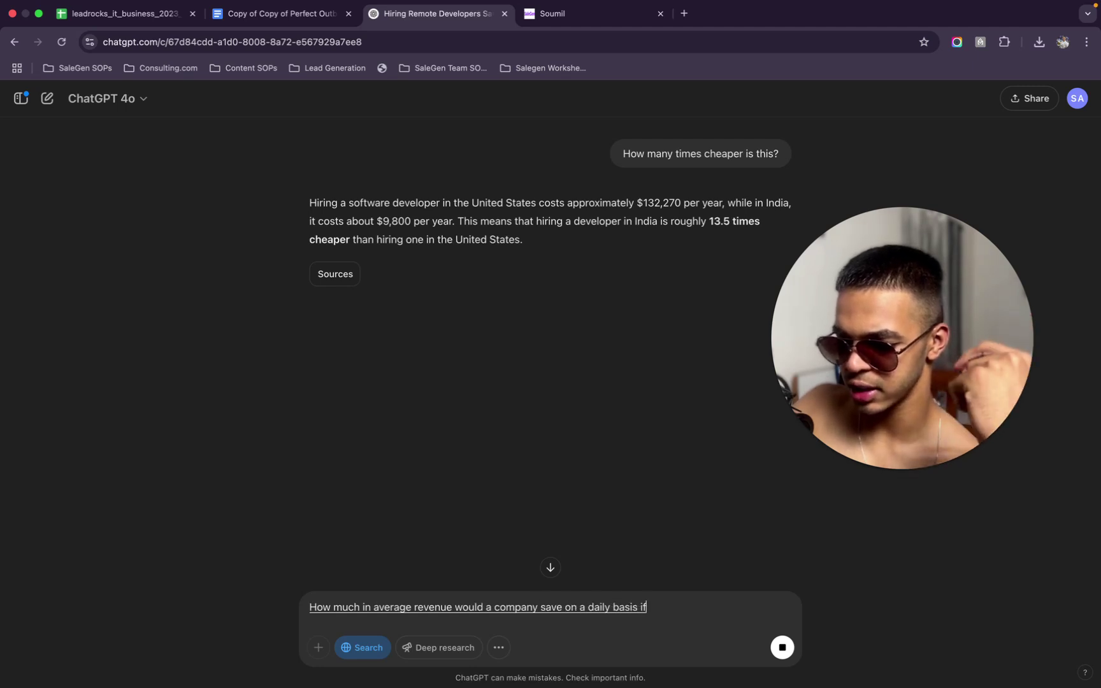
type(" they decide to go ahead with")
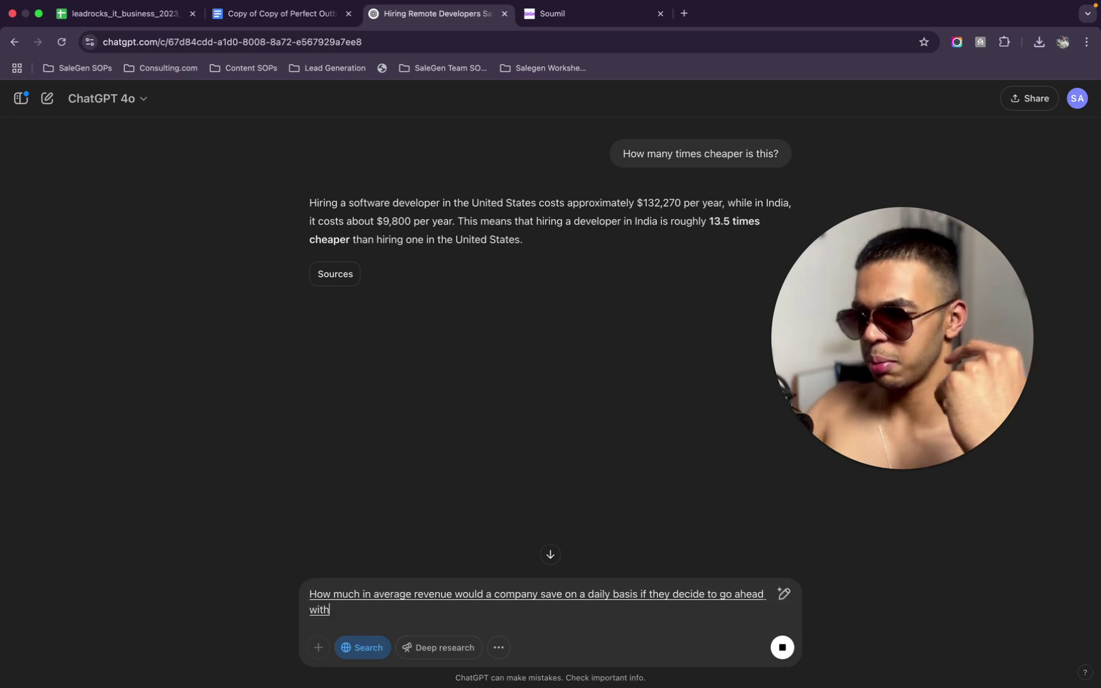
type(" a remote development, India?")
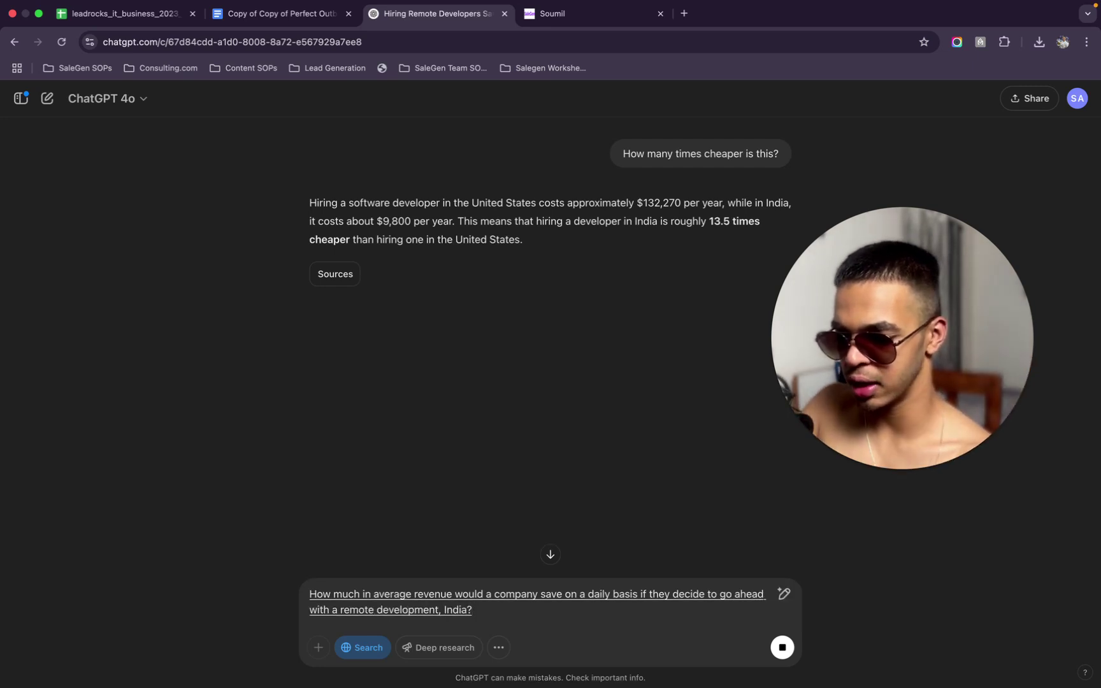
type("compare to hiring in the US")
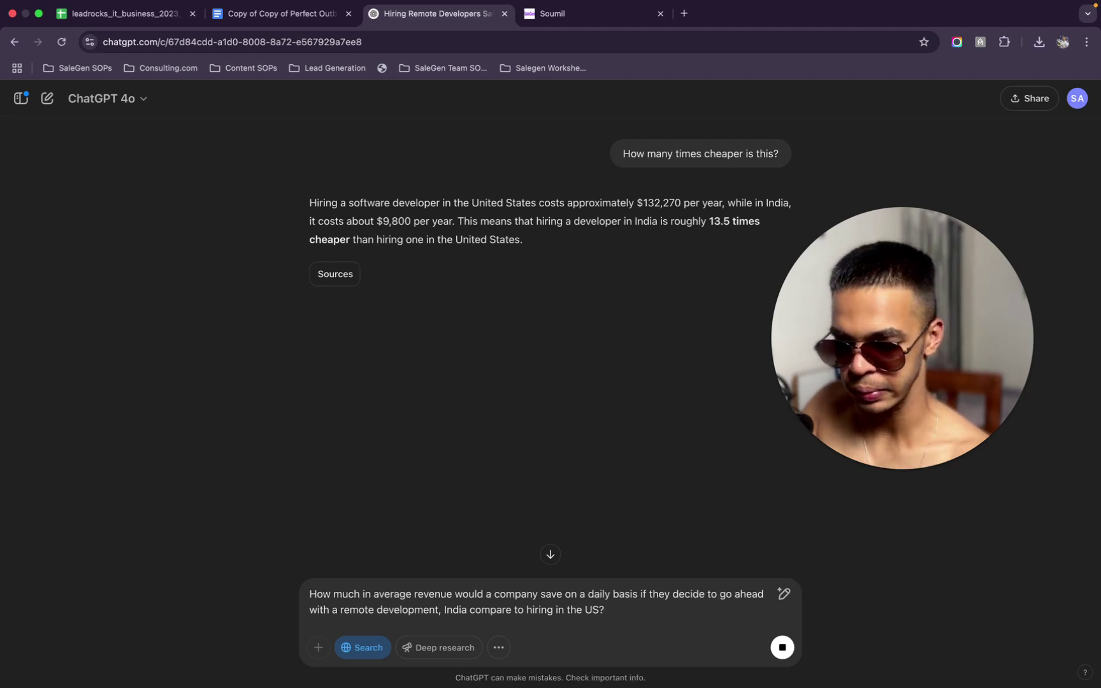
left_click(783, 648)
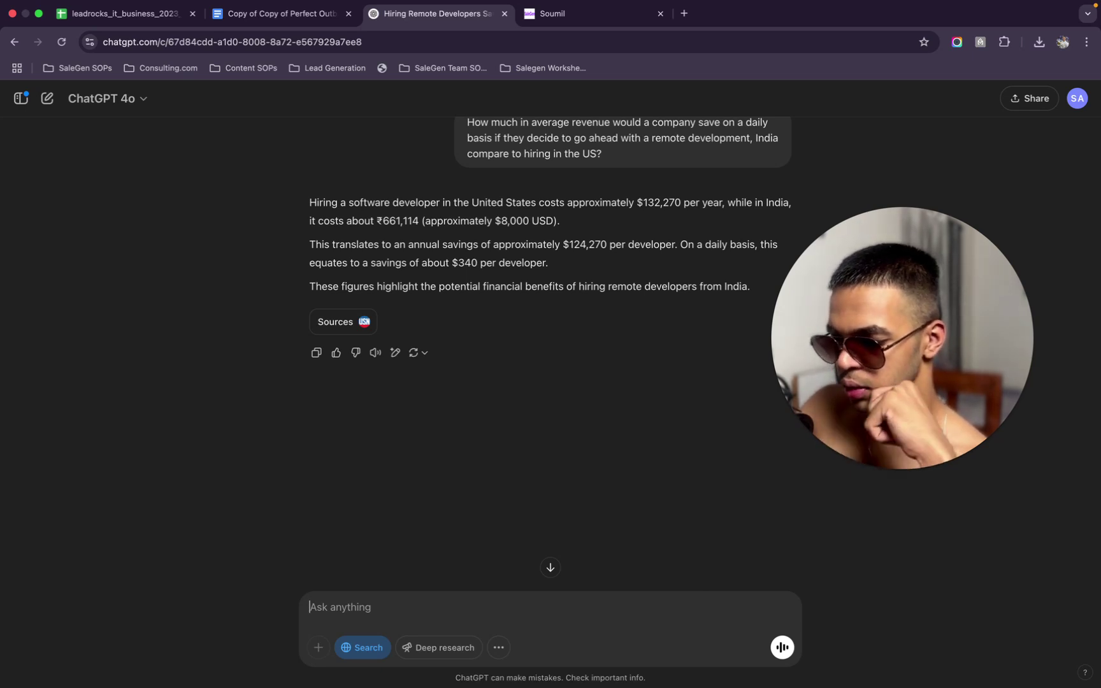
Request public case studies of companies' yearly savings from this approach, for use in outreach
type("Can you find some public")
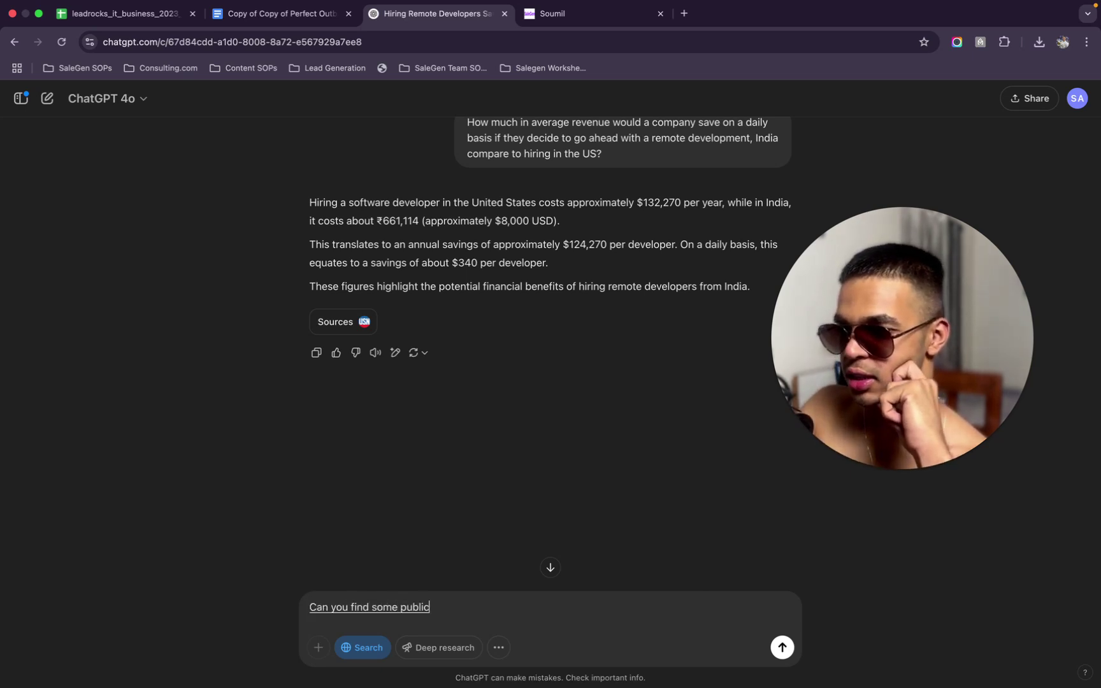
type(" case studies of?")
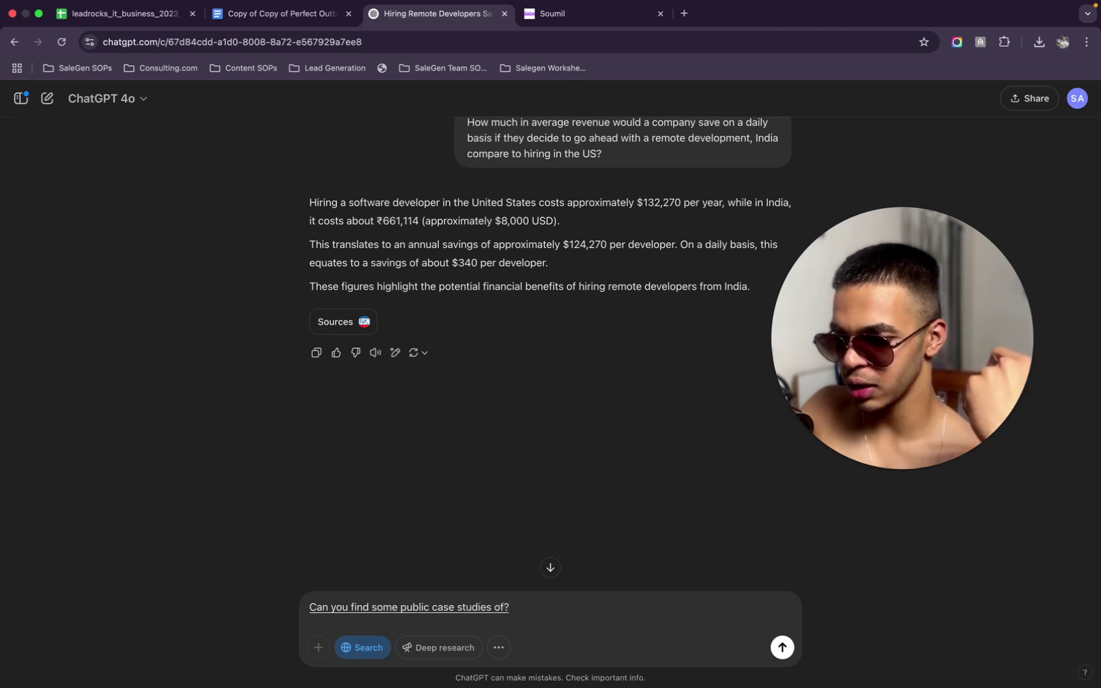
key("BackSpace")
type("companies who use this approach, Hira")
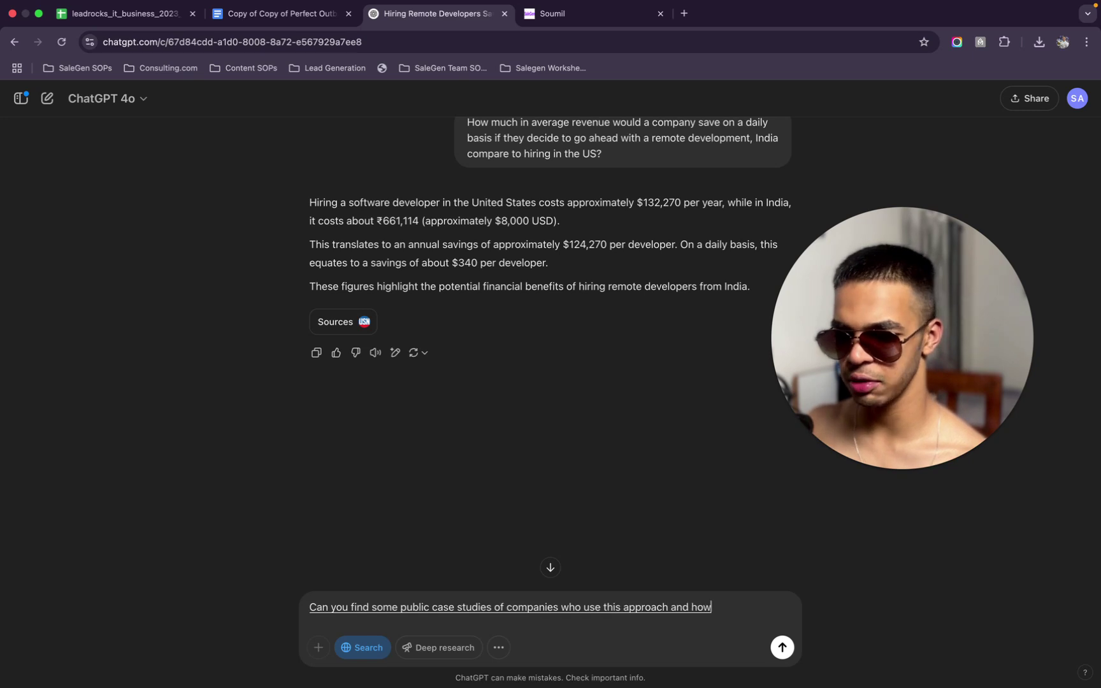
type(" they were able to save?")
key("BackSpace")
type("each and every single year due to")
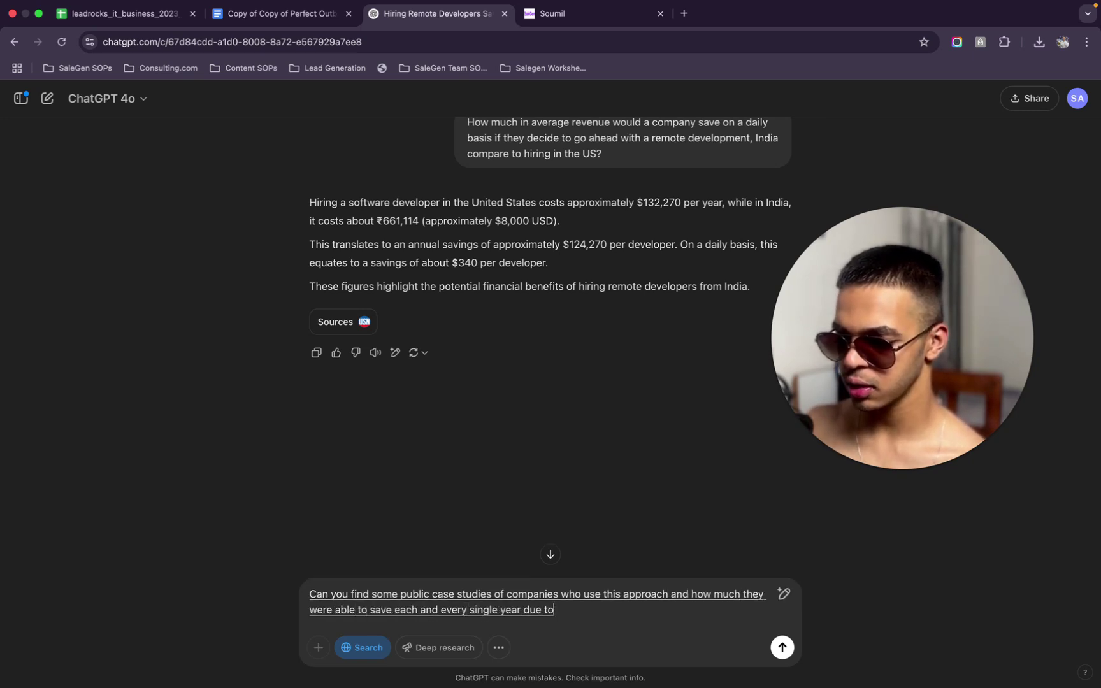
type(" this?")
key("BackSpace")
type(", I want to use")
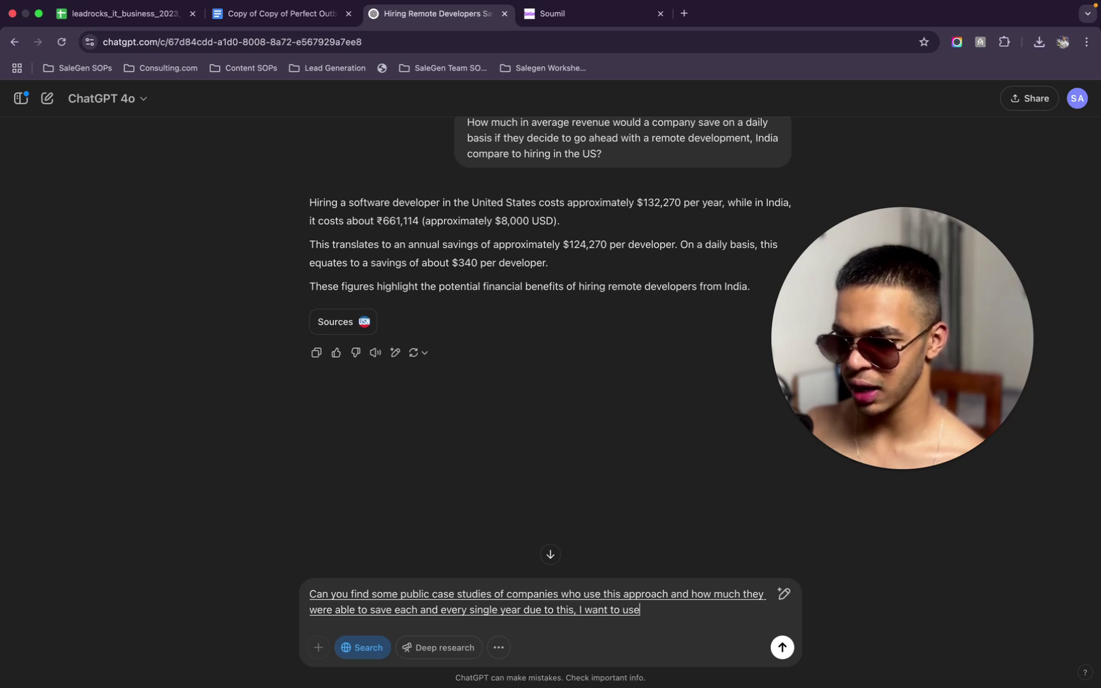
type(" these sparks and these numbers")
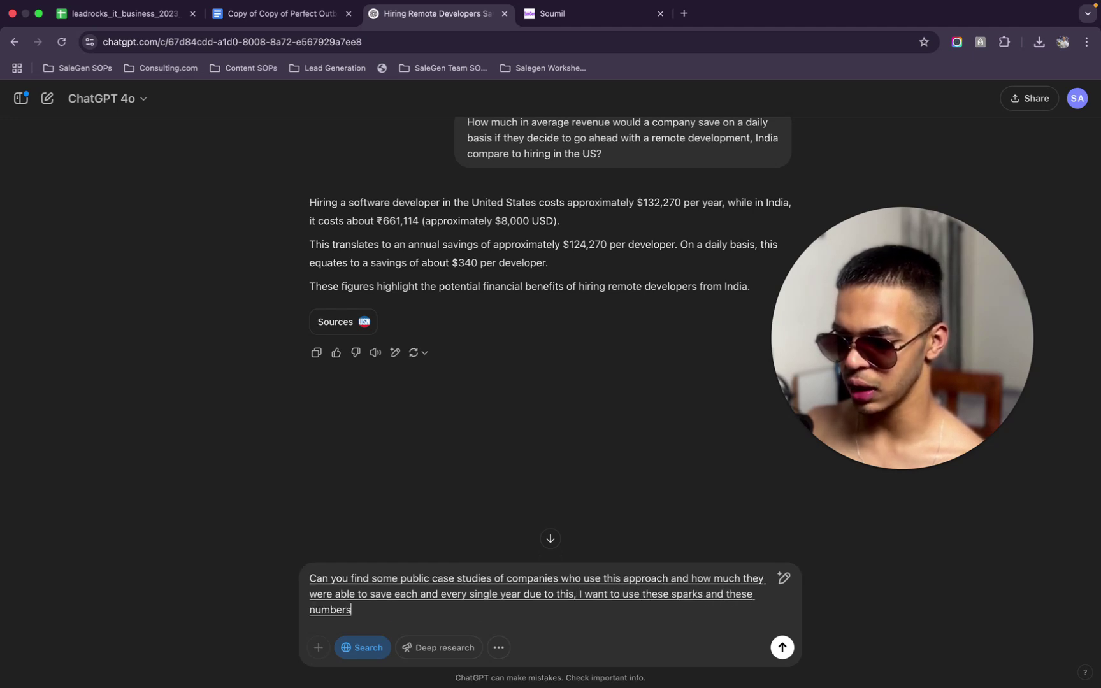
type(" to reach out to people. That's why I am asking this.")
key("Return")
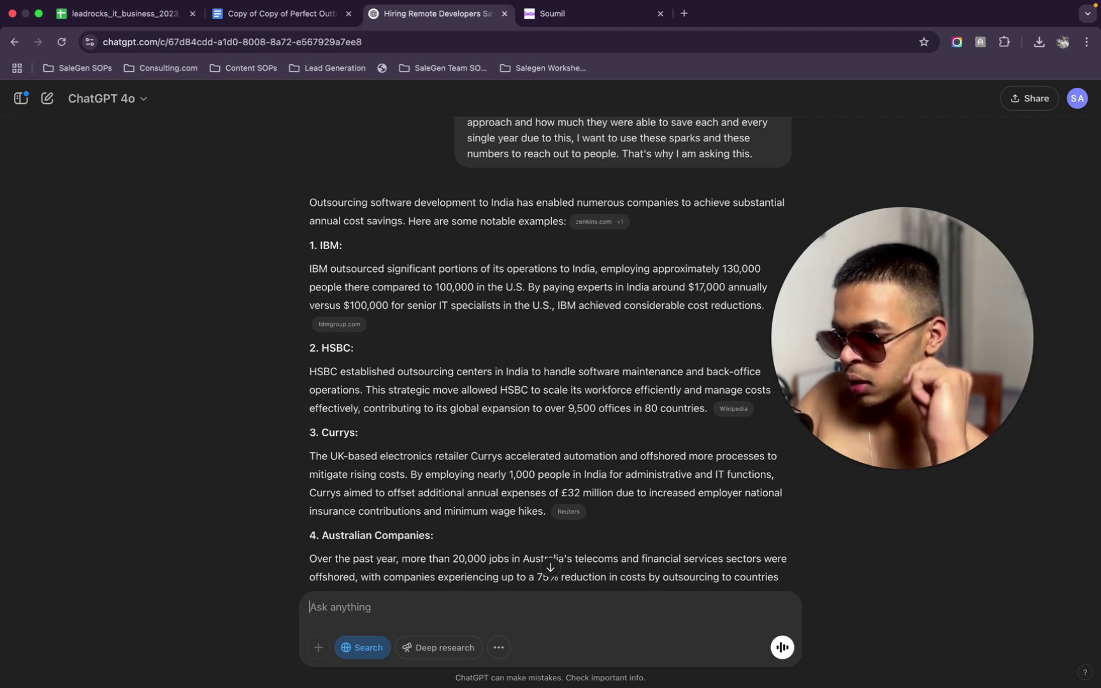
Ask whether a publicly documented case study gives exact cost-savings numbers
type("Is there a publicly")
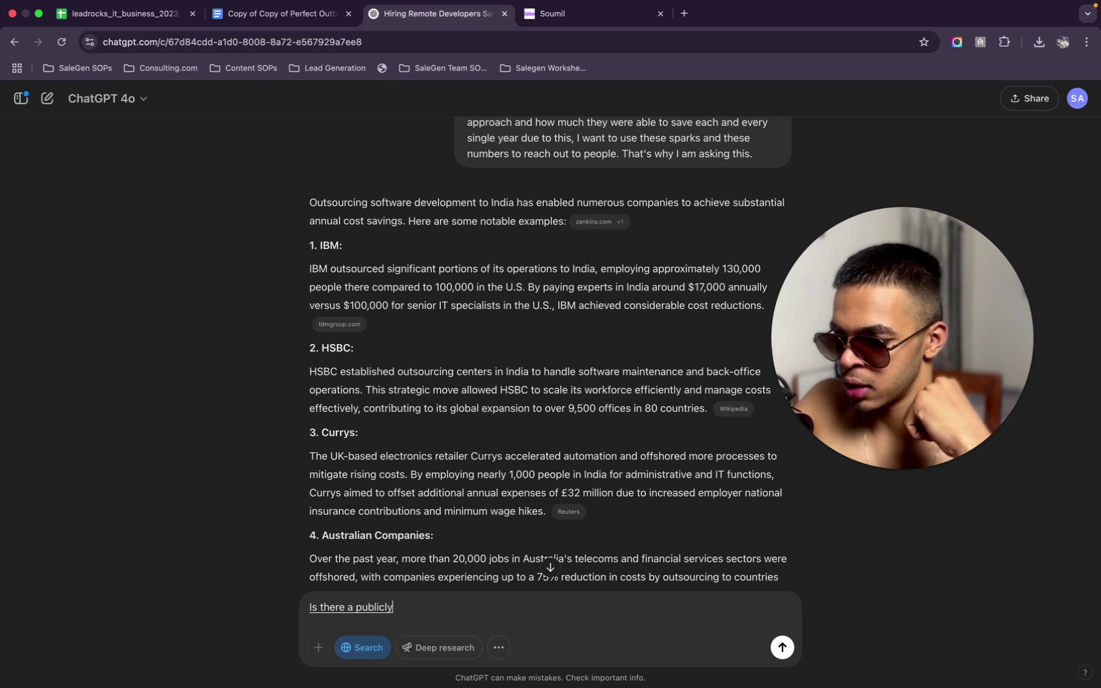
type(" documented case study?")
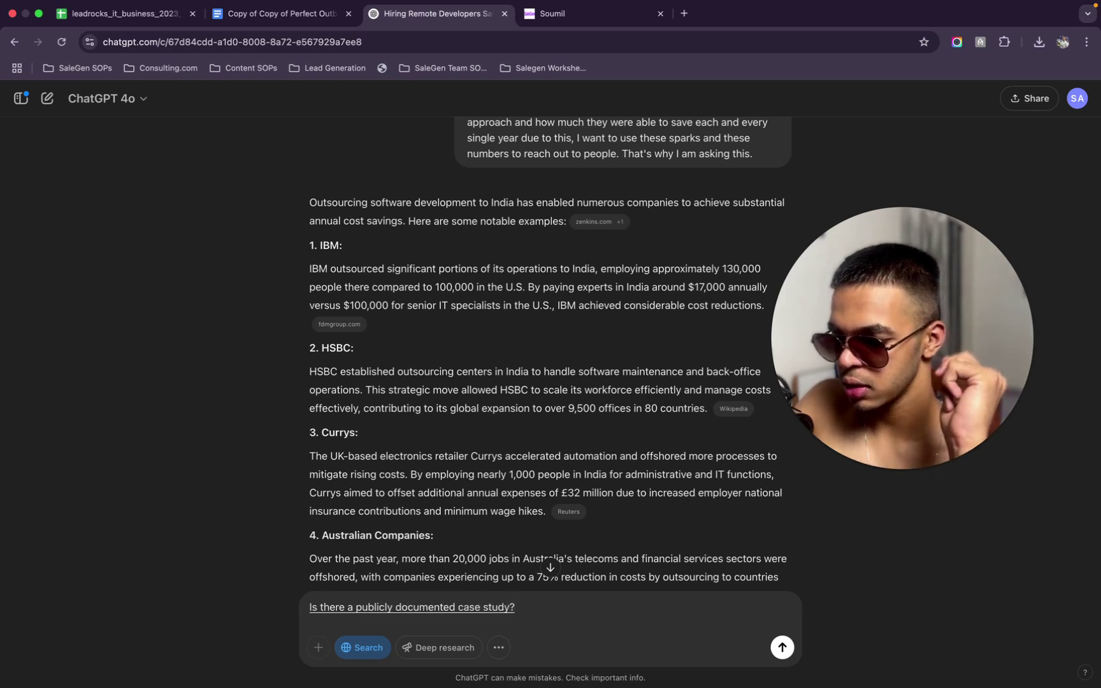
key("BackSpace")
type("with?")
key("BackSpace")
type("exact numbers of how much")
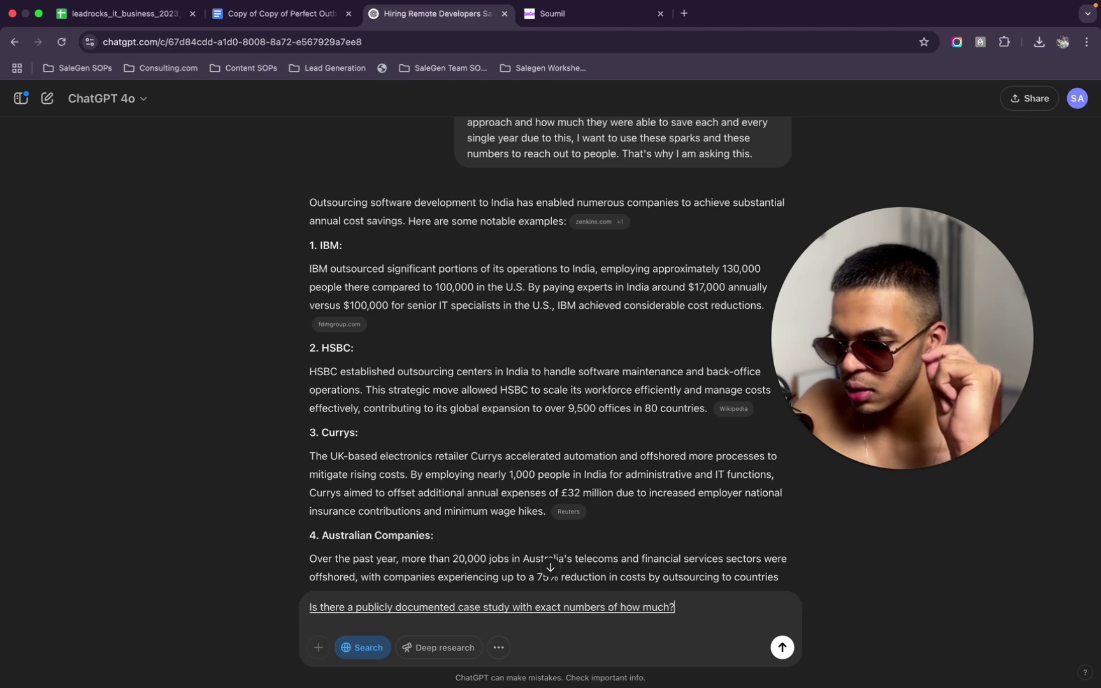
key("BackSpace")
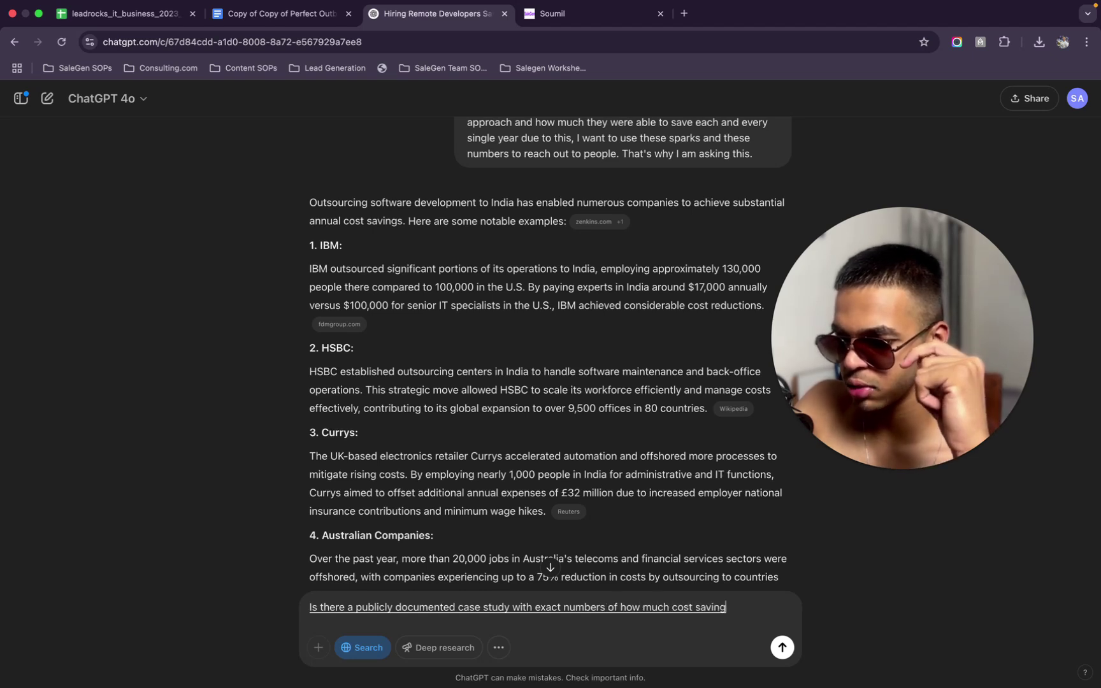
type("cost savings this allowed them?")
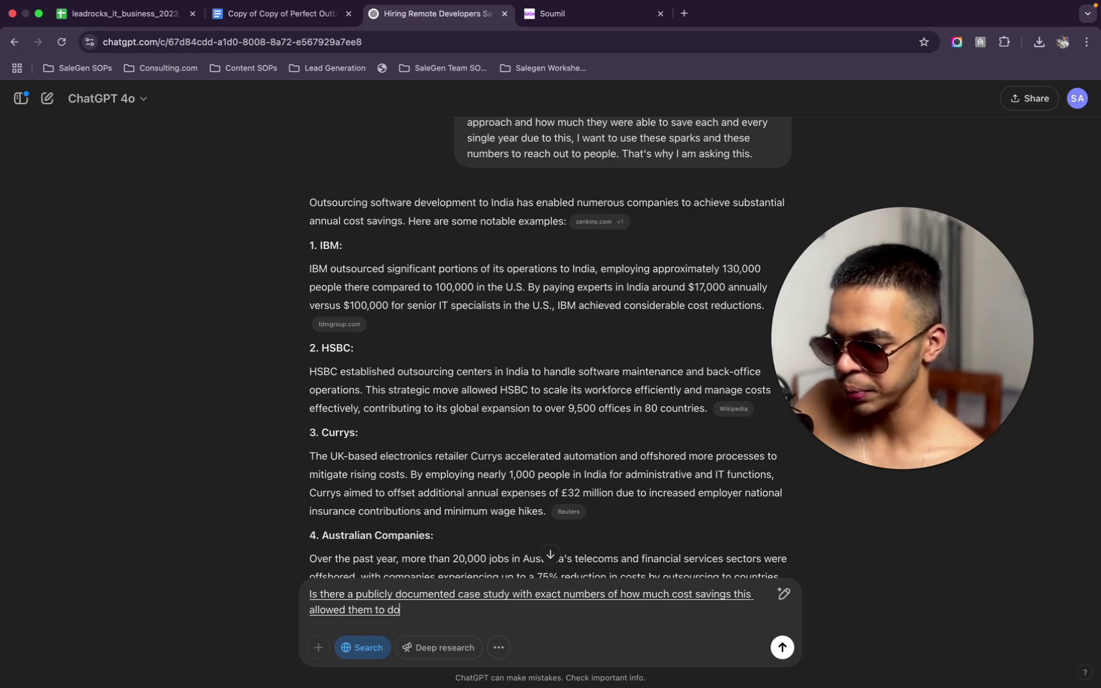
key("Return")
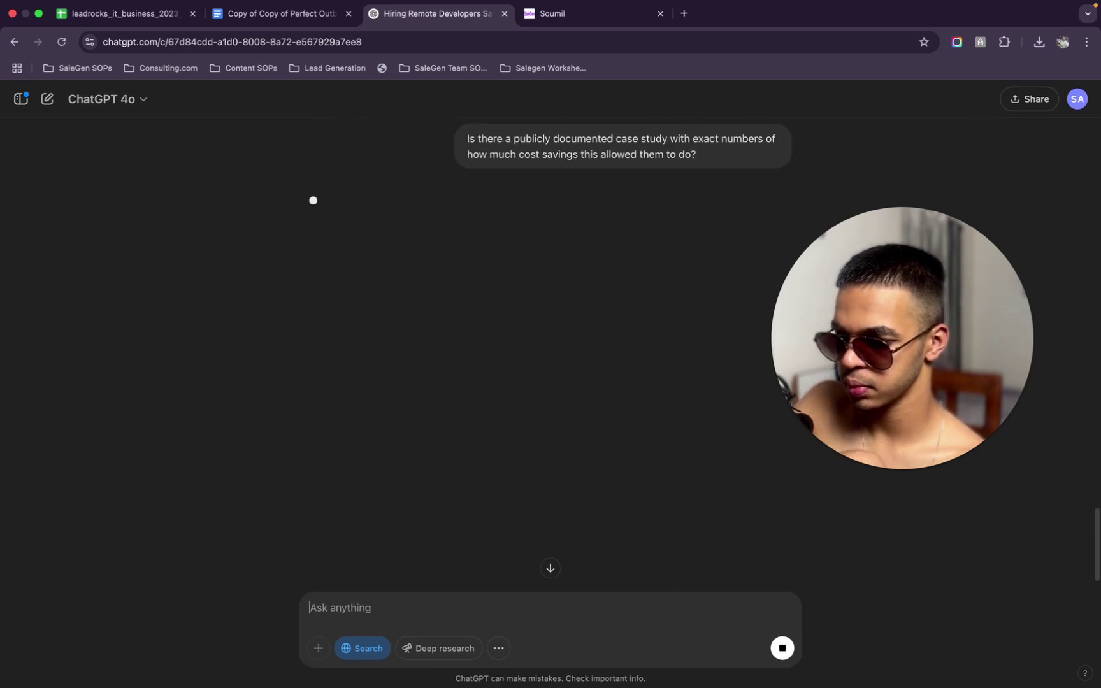
Scroll through the answer and highlight the 20%-30% cost-efficiency passage
scroll(741, 265, "up", 10)
scroll(741, 266, "down", 5)
scroll(741, 266, "down", 5)
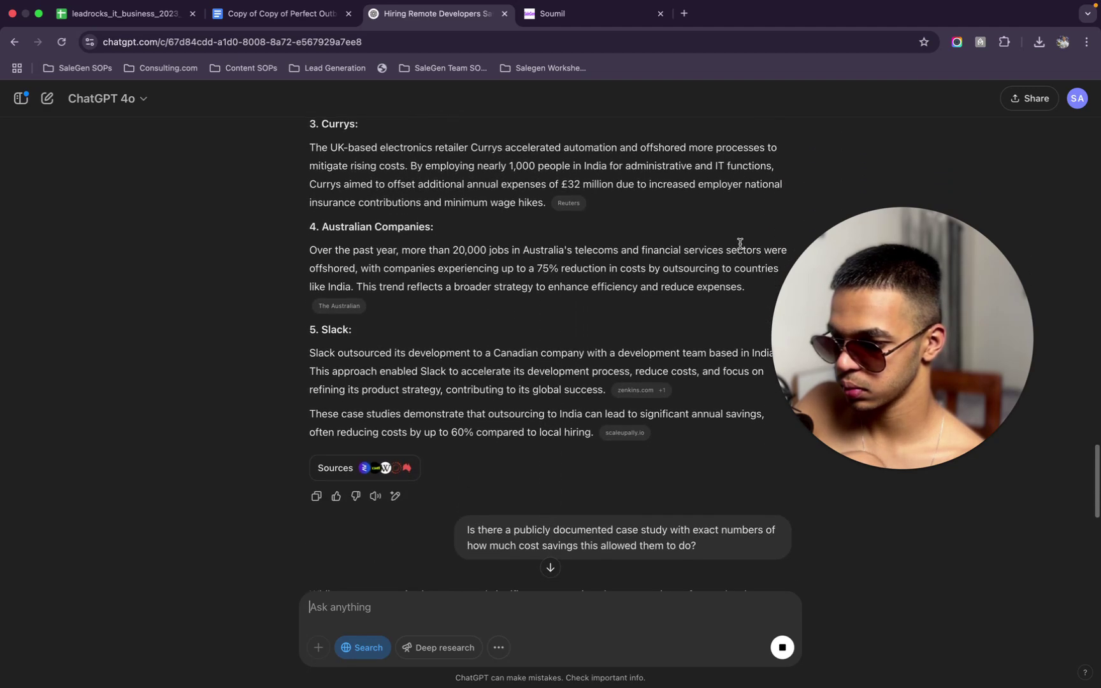
scroll(739, 244, "down", 2)
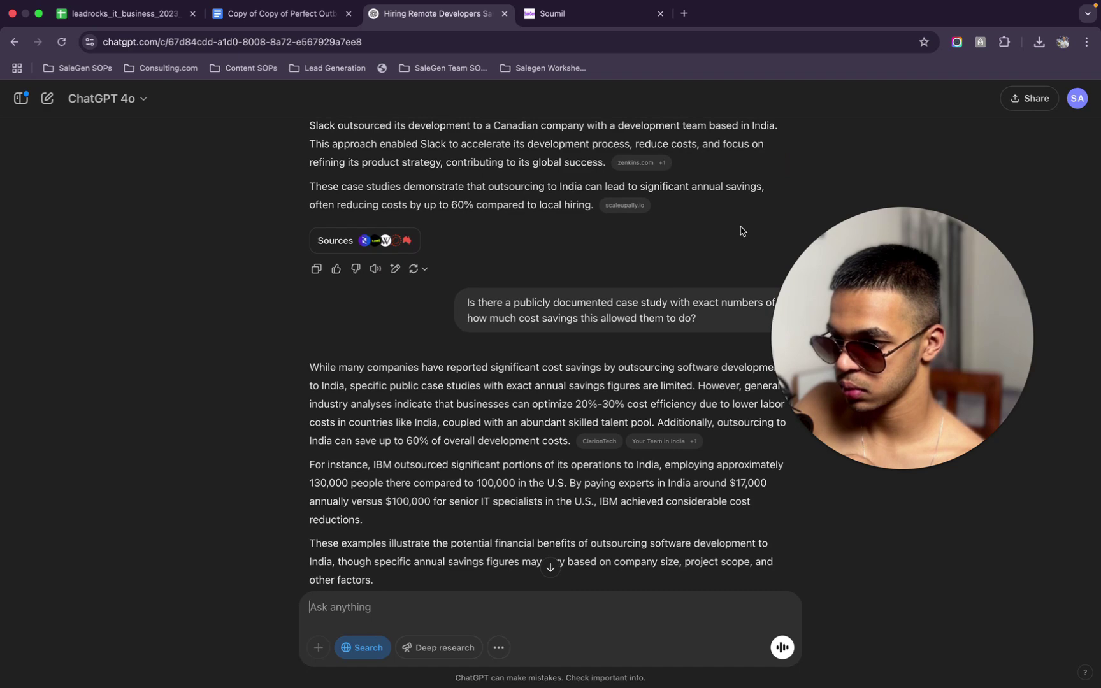
scroll(739, 210, "down", 1)
scroll(736, 204, "down", 4)
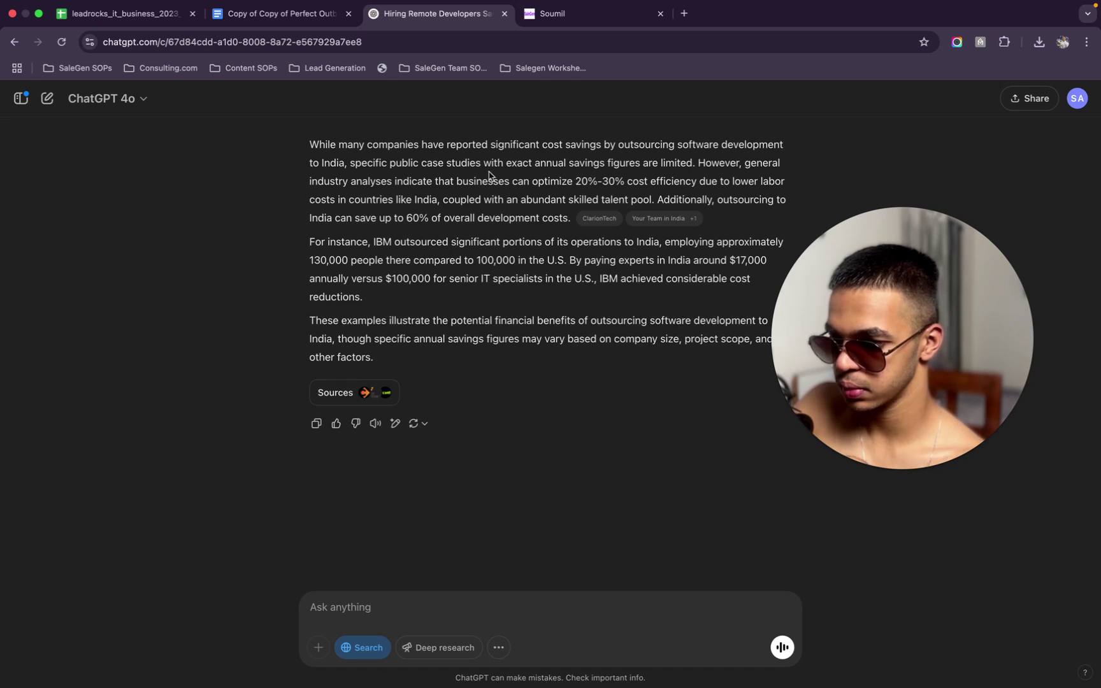
left_click_drag(434, 196, 559, 227)
left_click(556, 238)
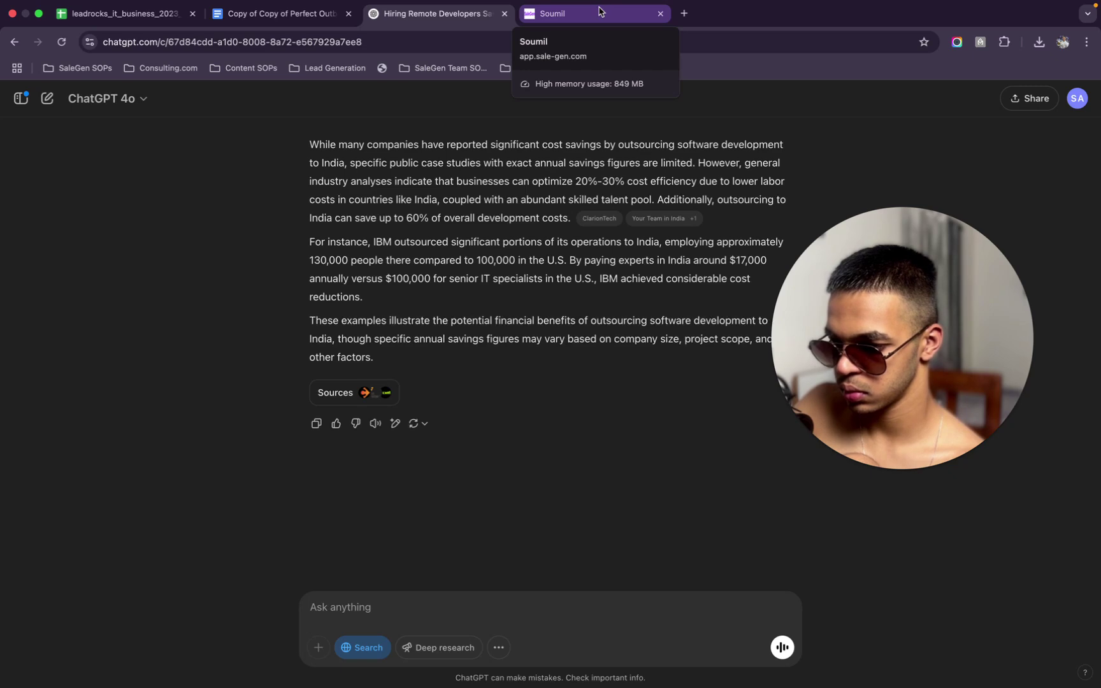
In the SaleGen workflow, remove the stray period from the email subject and copy the whole subject line
left_click(599, 11)
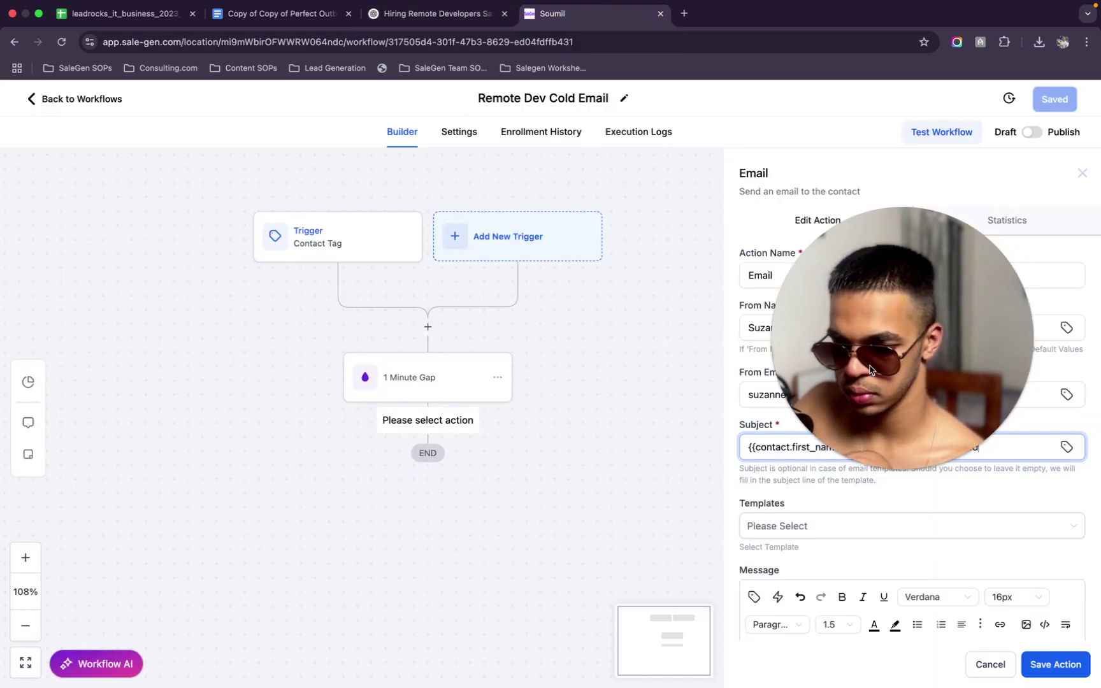
scroll(799, 542, "down", 4)
scroll(799, 542, "down", 3)
left_click(1020, 223)
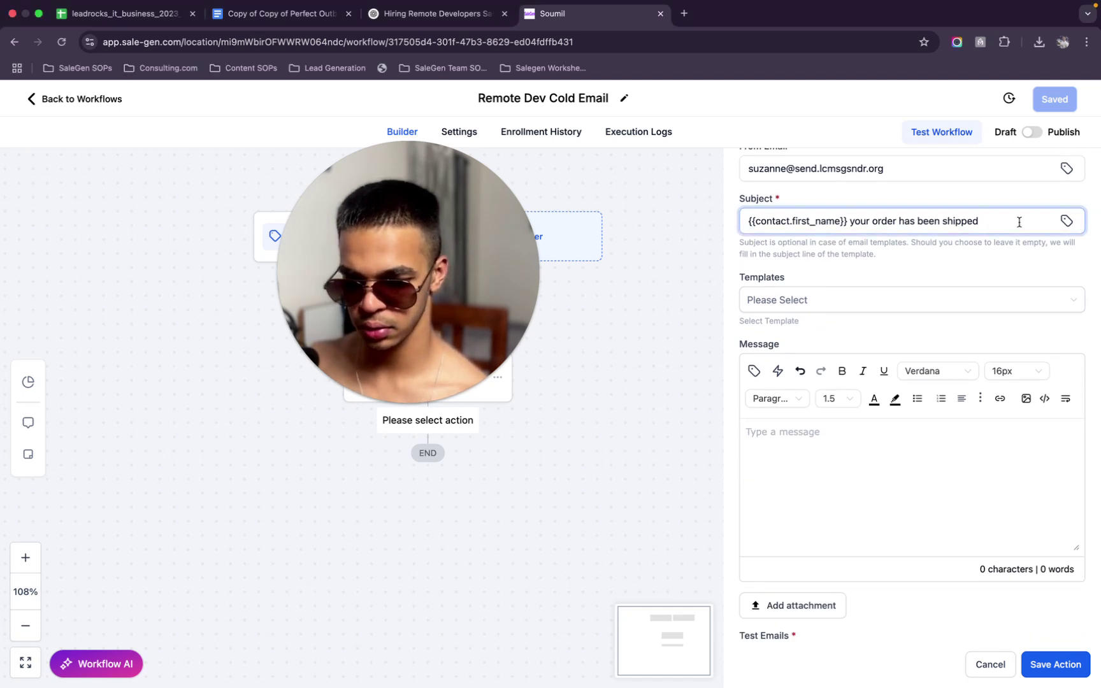
type(".")
key("BackSpace")
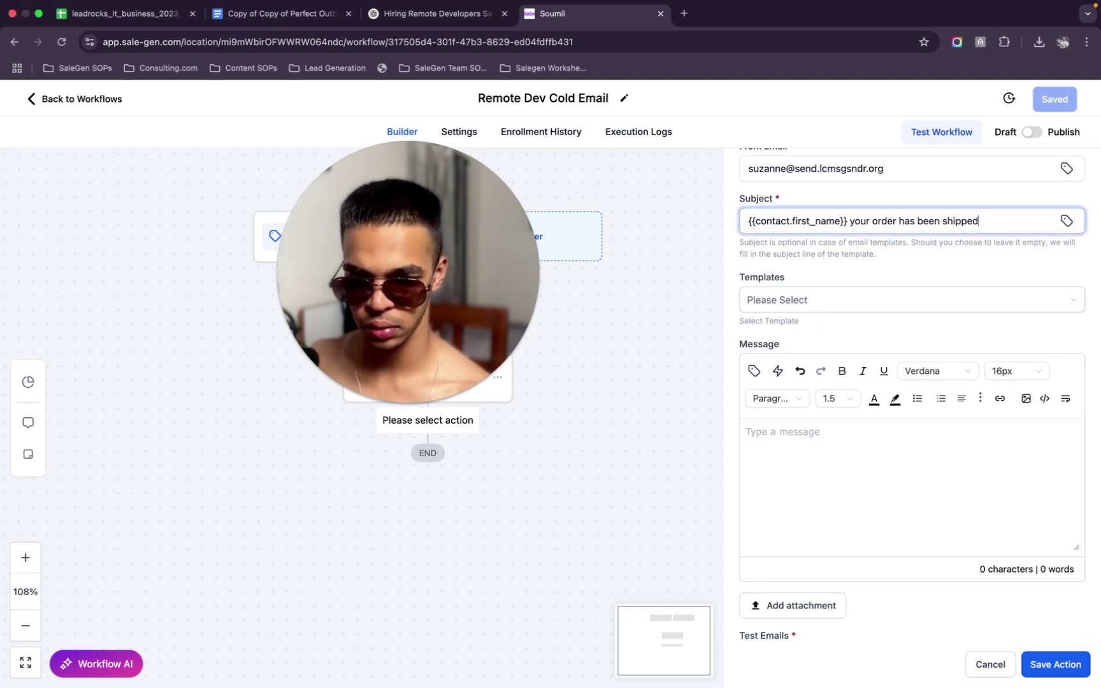
key("super+a")
key("super+c")
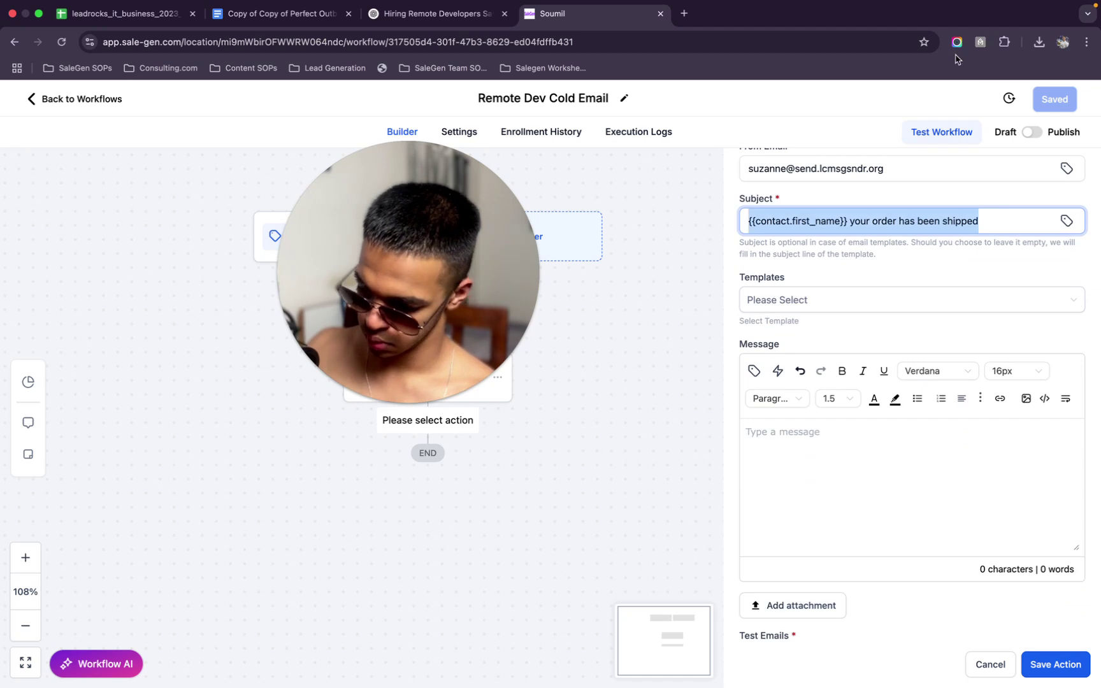
left_click(687, 14)
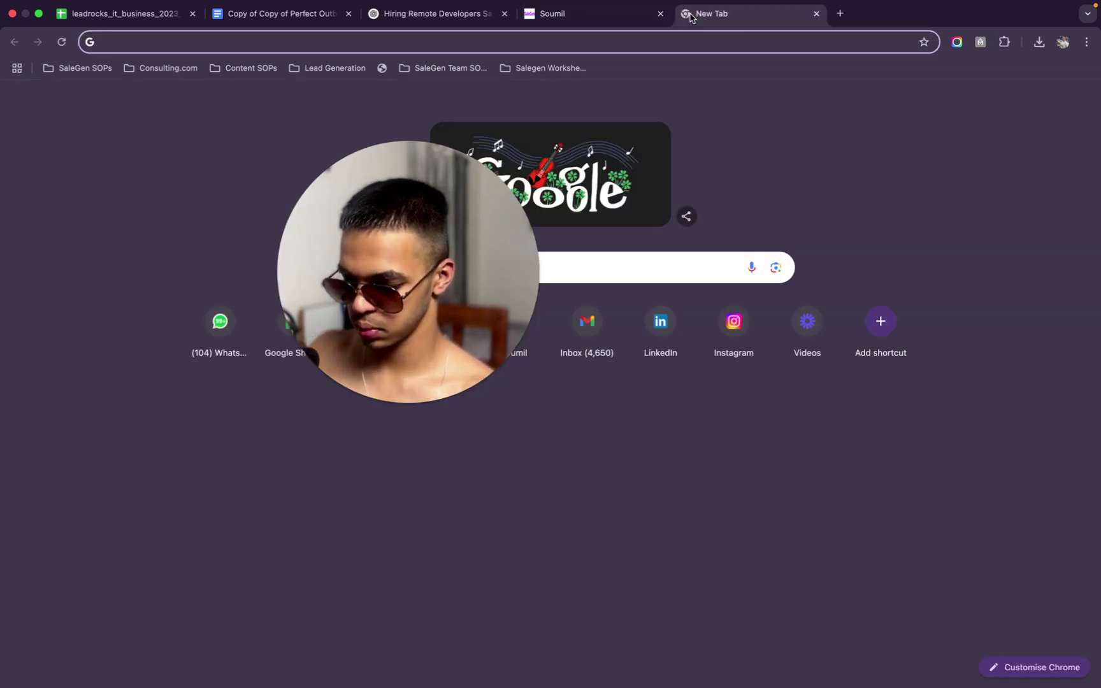
Open Mailmeteor's spam checker and paste the email subject over the sample text
type("mailme")
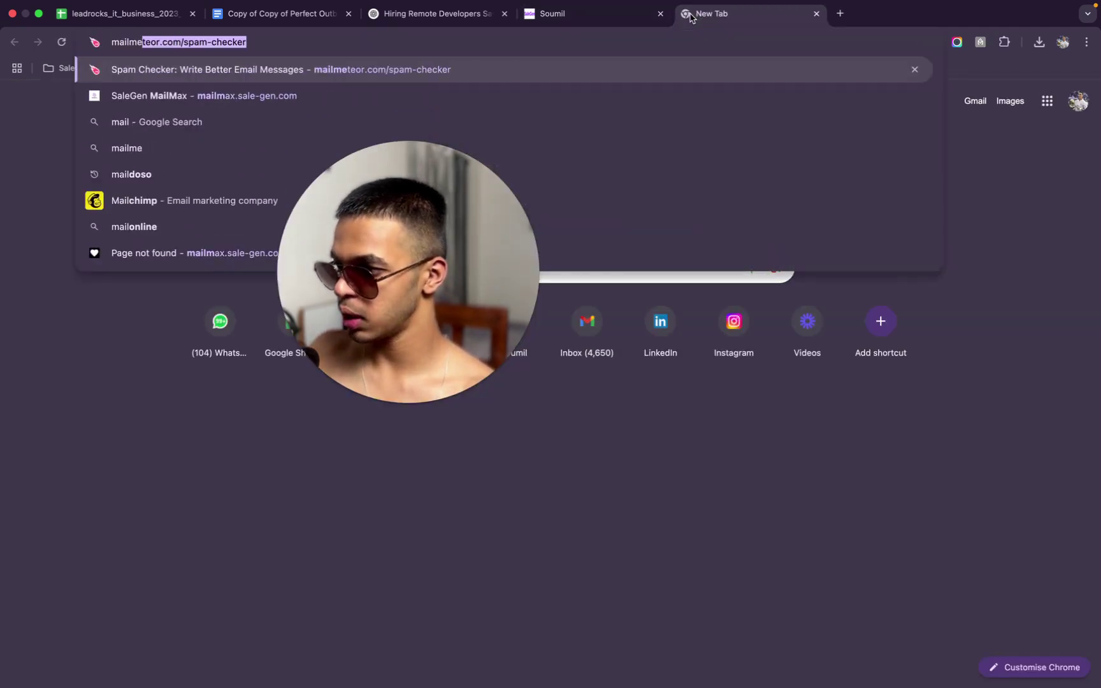
key("Return")
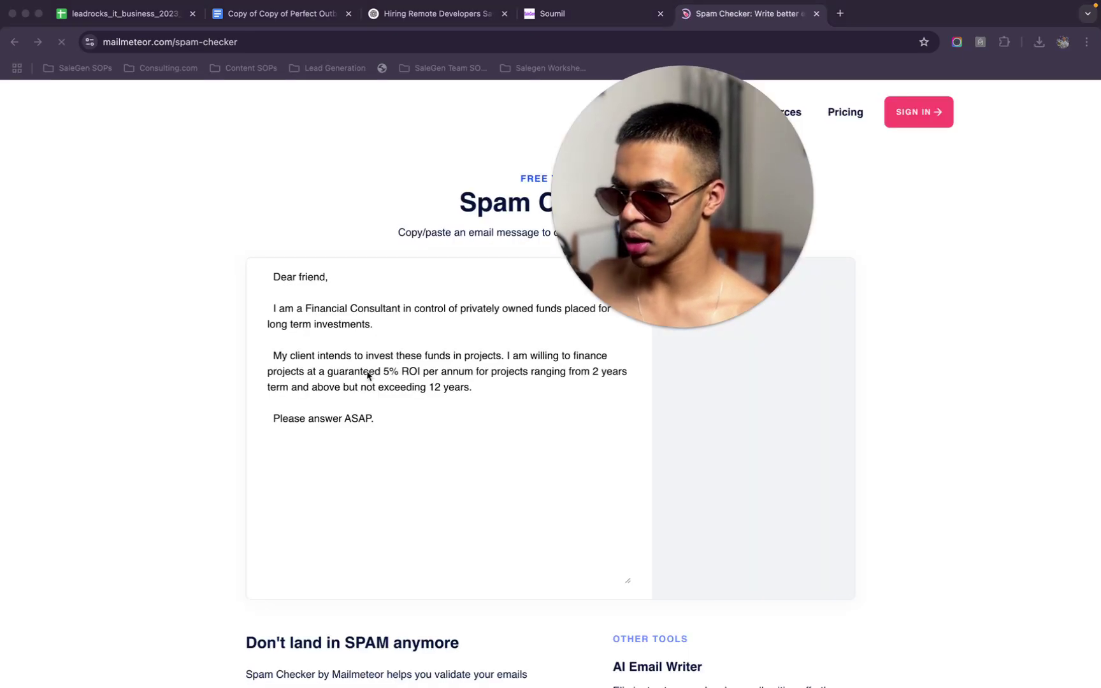
left_click(377, 368)
key("super+a")
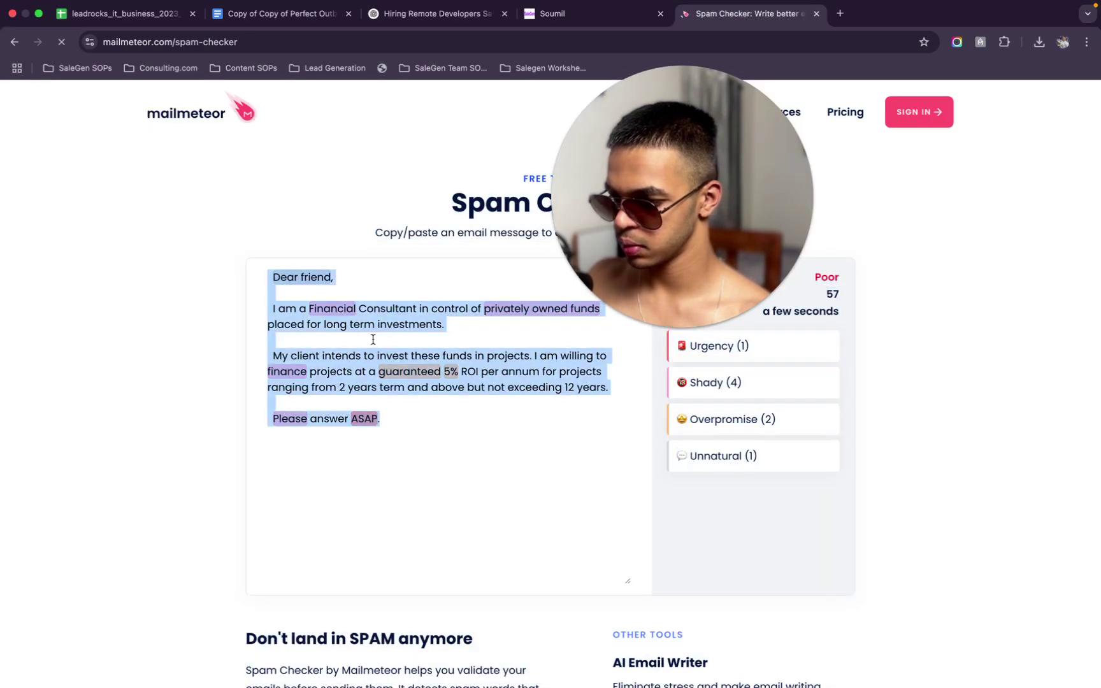
key("super+v")
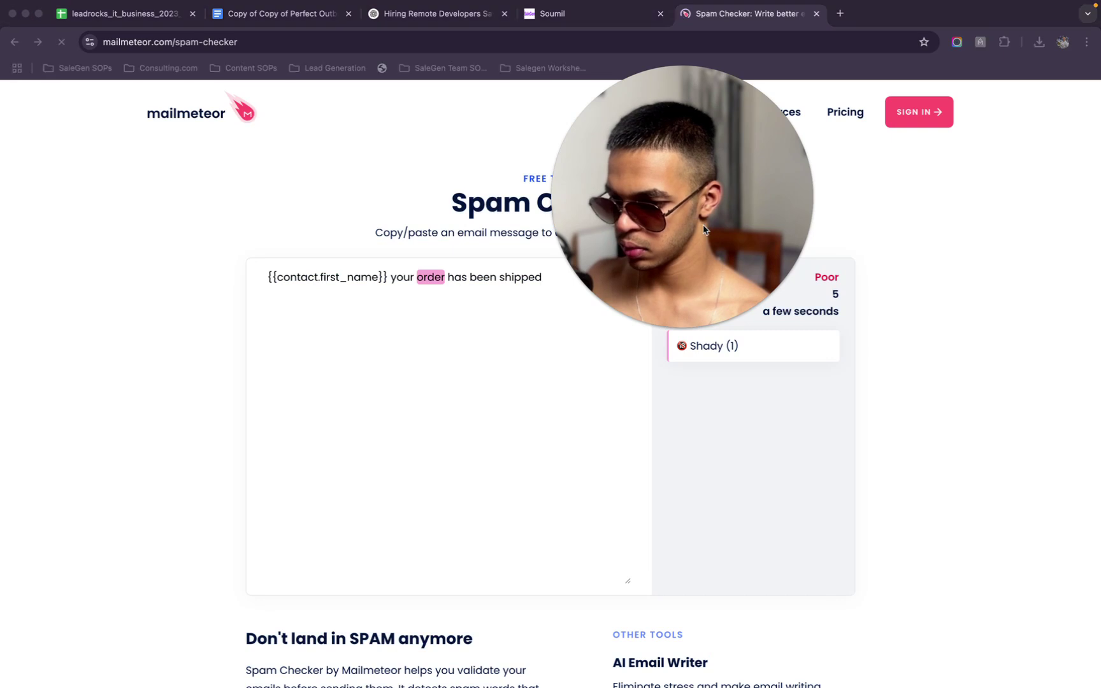
left_click_drag(705, 229, 192, 195)
Swap 'order' for 'receipt' in the subject: 'order' is flagged shady, 'receipt' scores Great
left_click(446, 278)
double_click(431, 278)
type("rece")
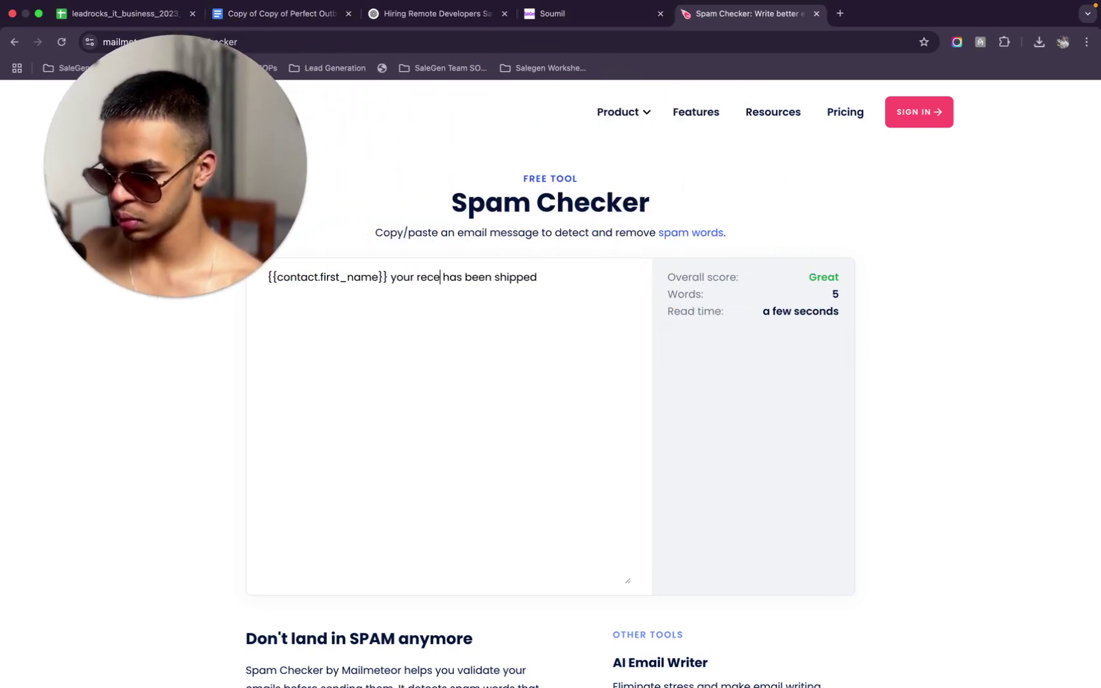
type("ipt")
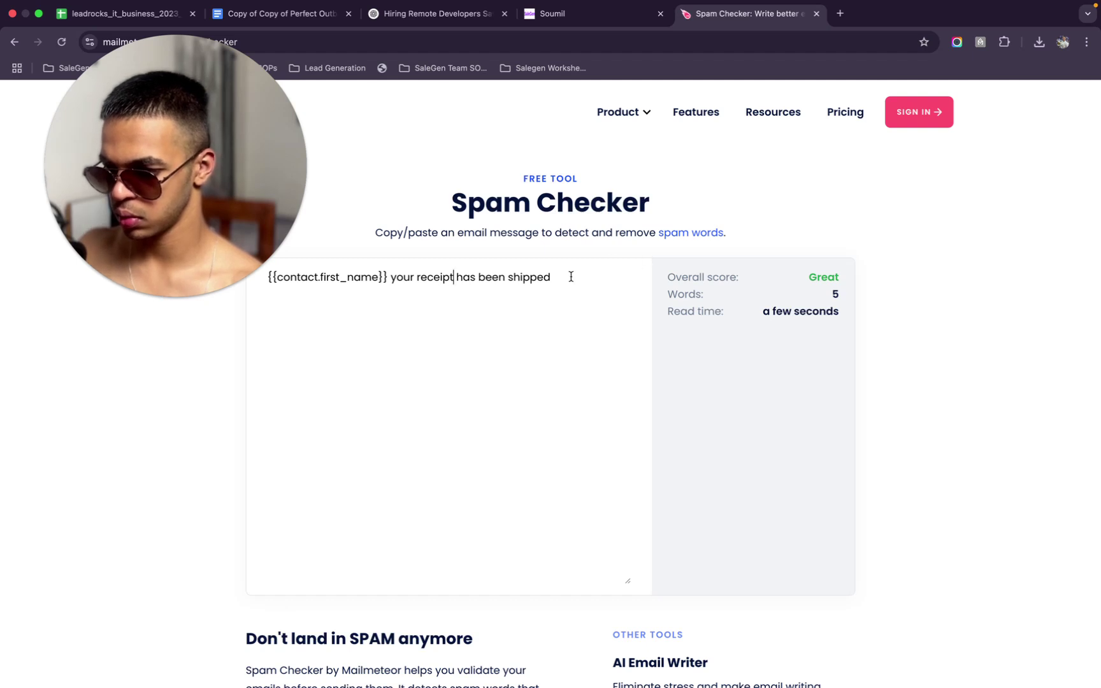
left_click(571, 276)
left_click(417, 277)
type("order")
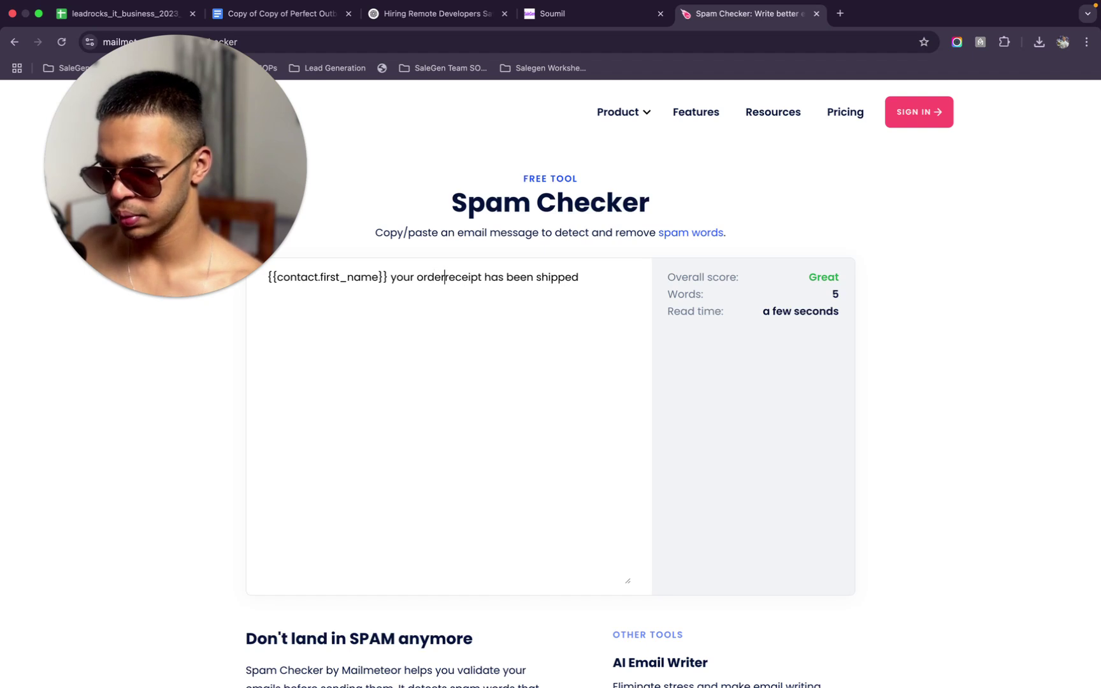
key("BackSpace")
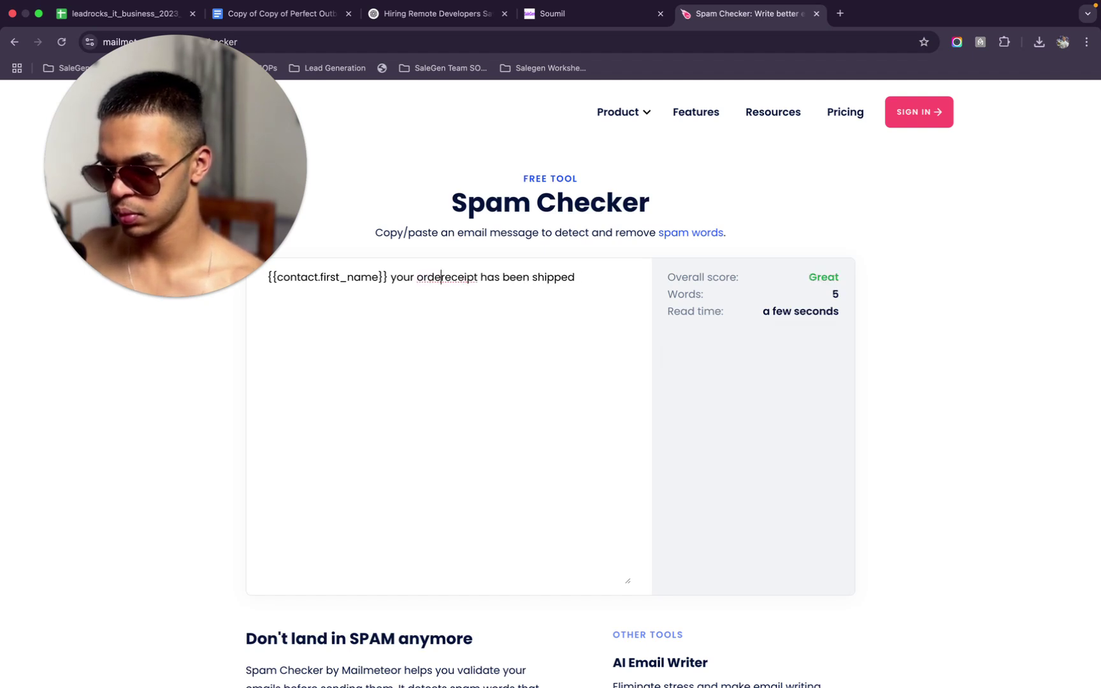
key("BackSpace")
key("BackSpace")
key("BackSpace")
key("BackSpace")
key("ctrl+shift+Tab")
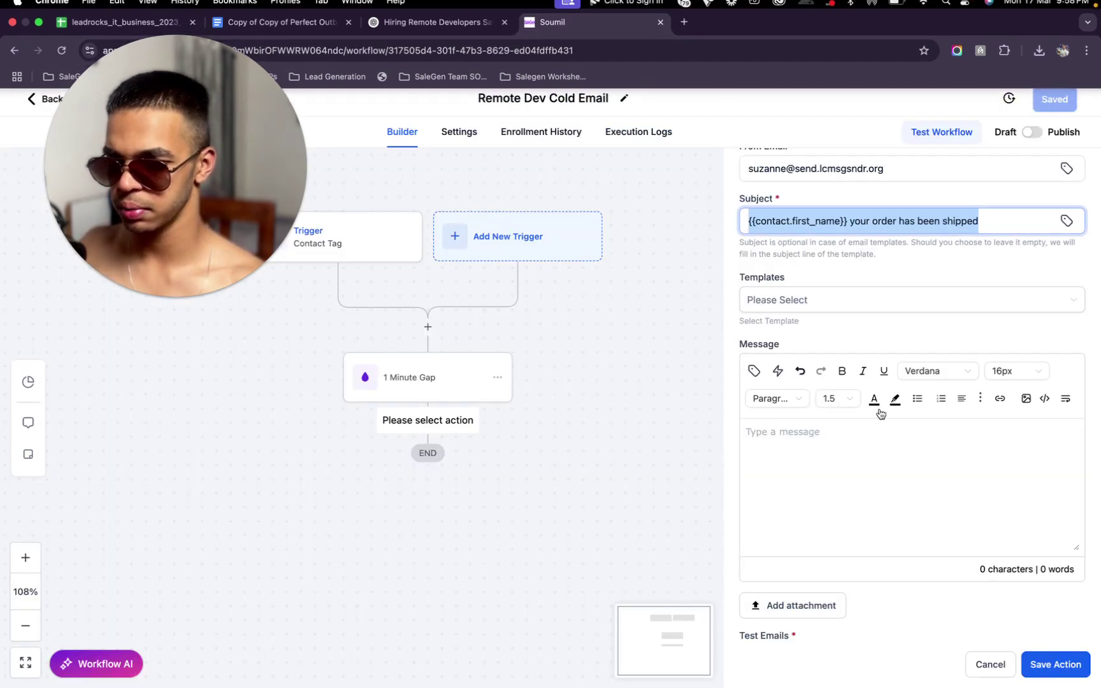
left_click(950, 475)
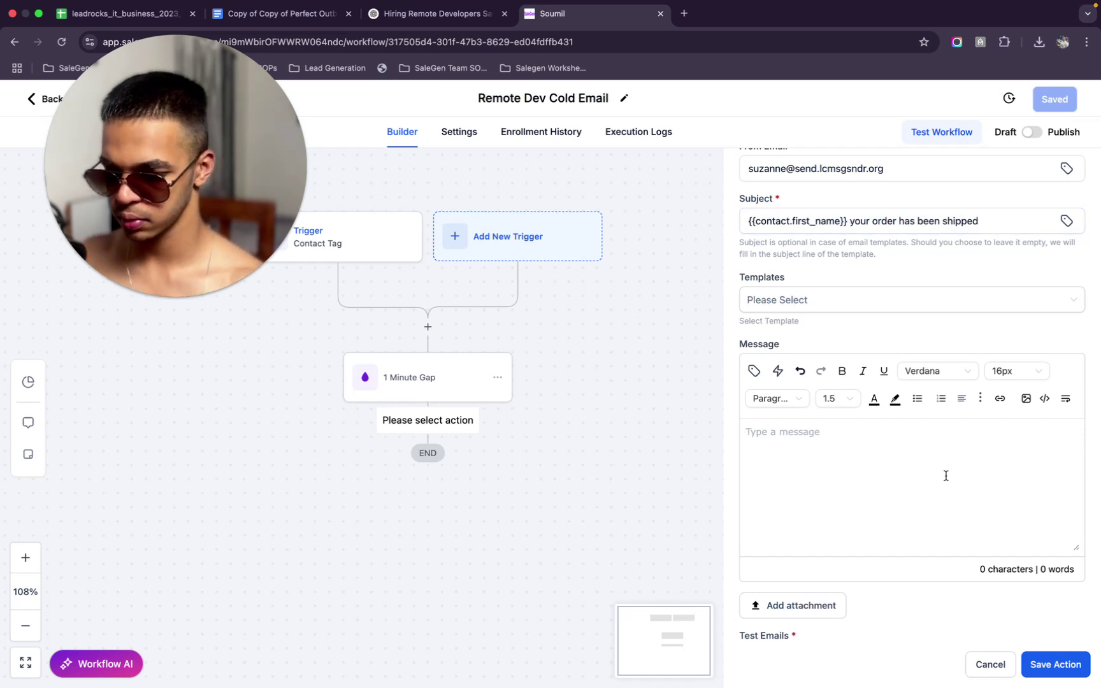
Set the SaleGen email message font to Arial
type("Hey")
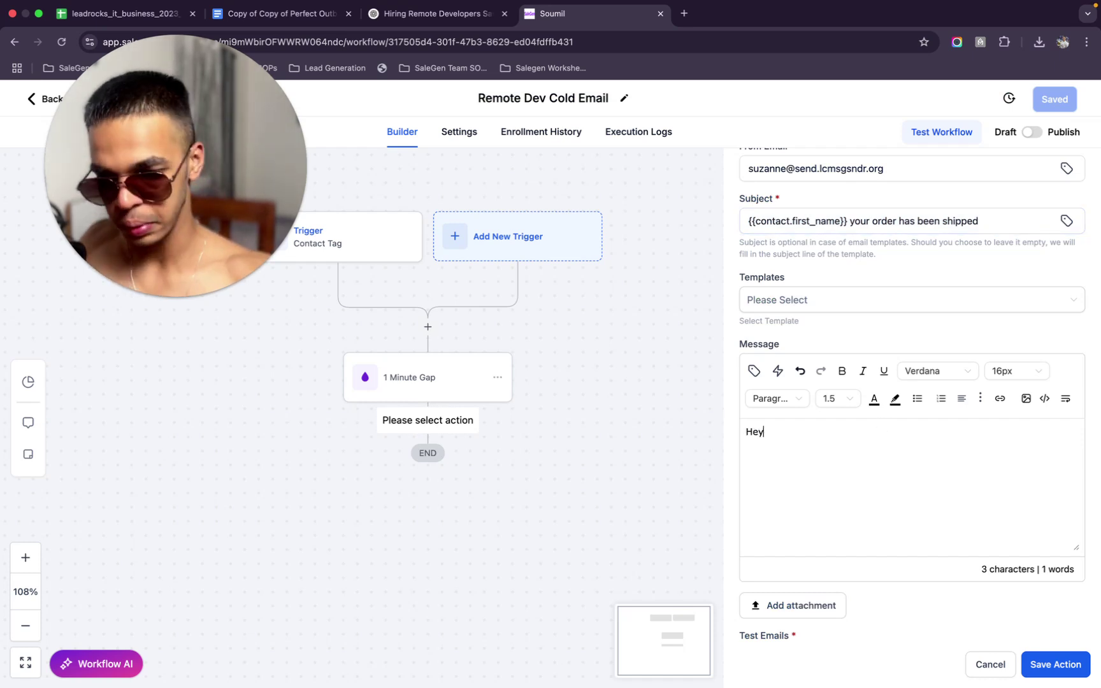
key("BackSpace")
key("BackSpace")
key("BackSpace")
key("BackSpace")
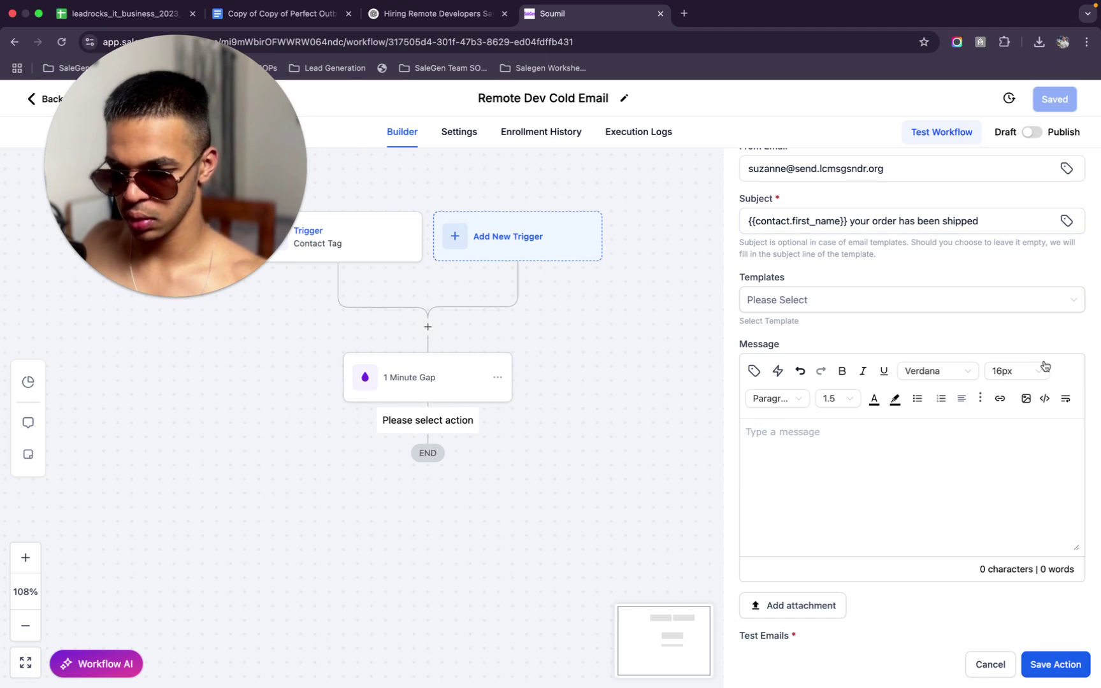
left_click(938, 373)
left_click(934, 445)
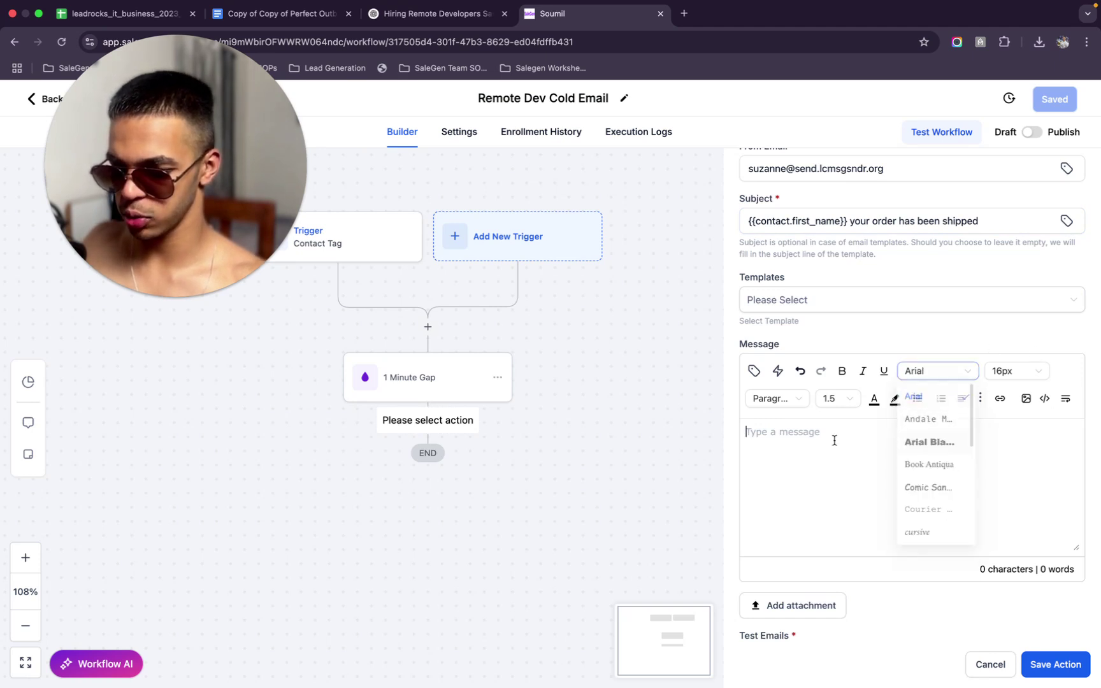
Start the message with 'Hey {{contact.first_name}},' using the Contact > First Name tag
left_click(794, 444)
type("Hey")
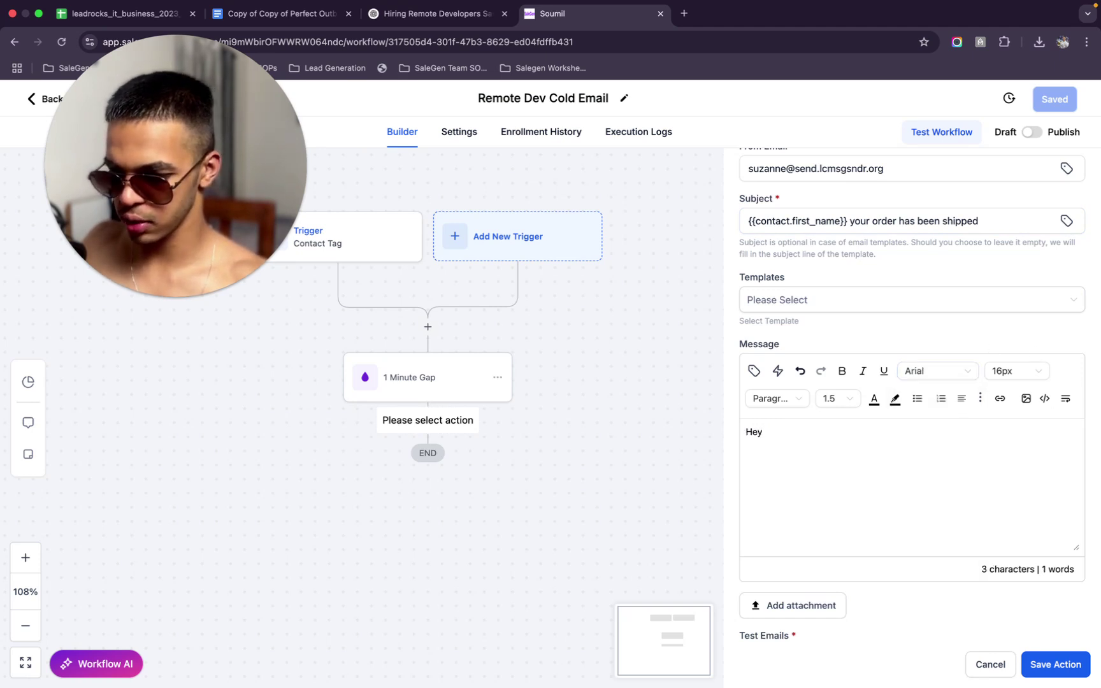
left_click(756, 368)
left_click(774, 433)
left_click(710, 484)
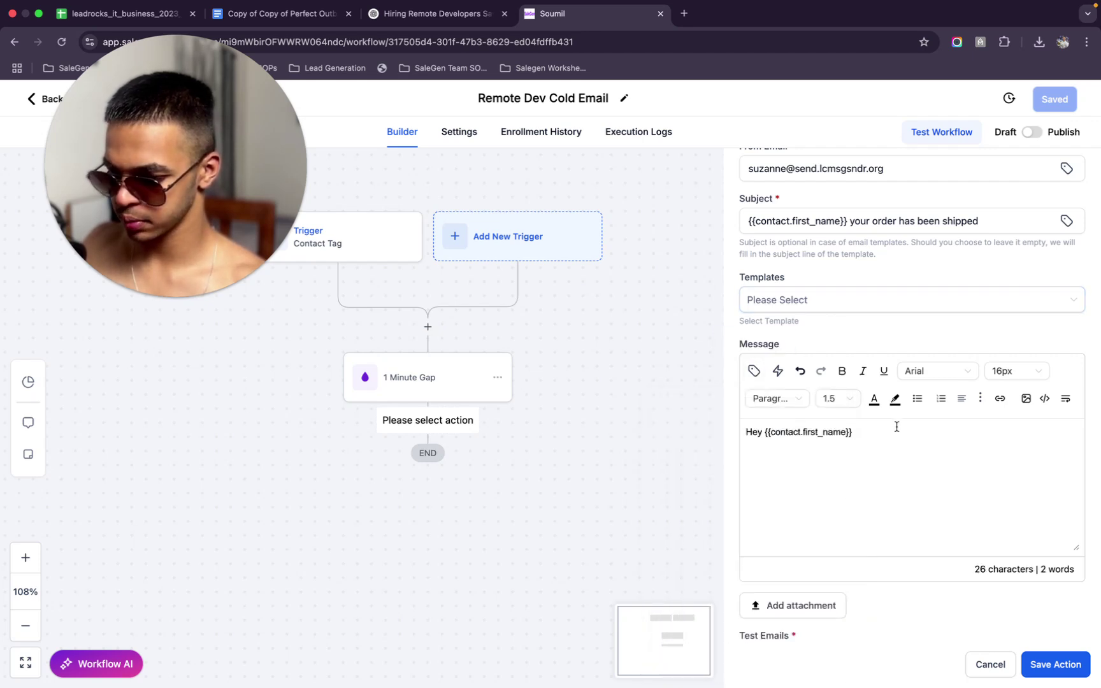
type(",")
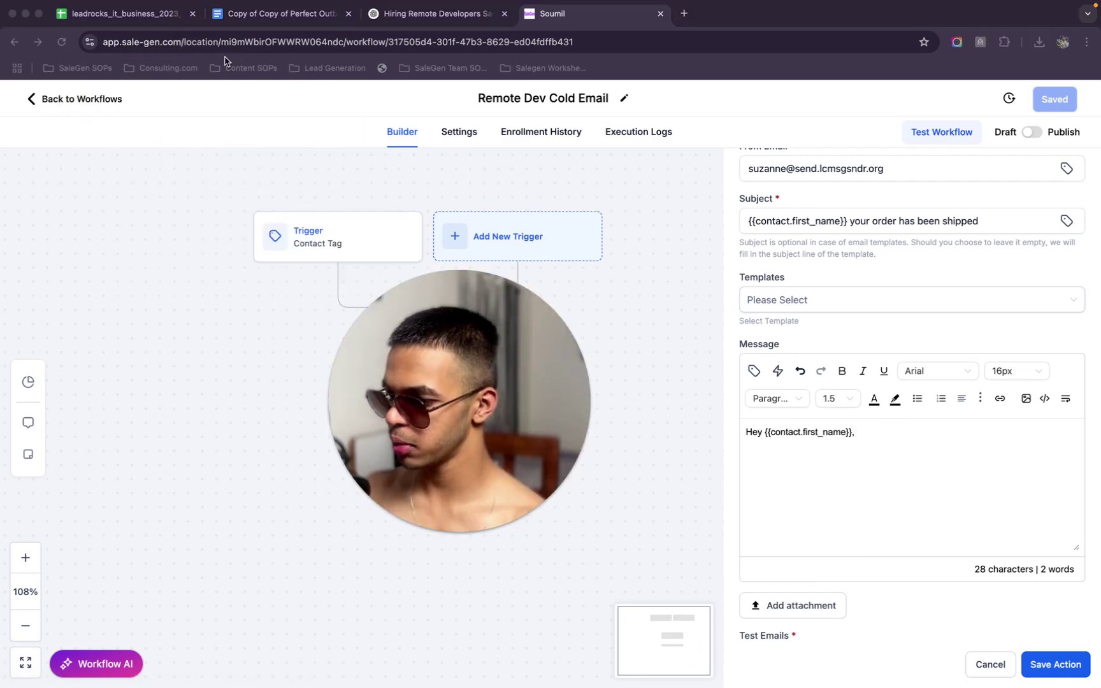
left_click(130, 15)
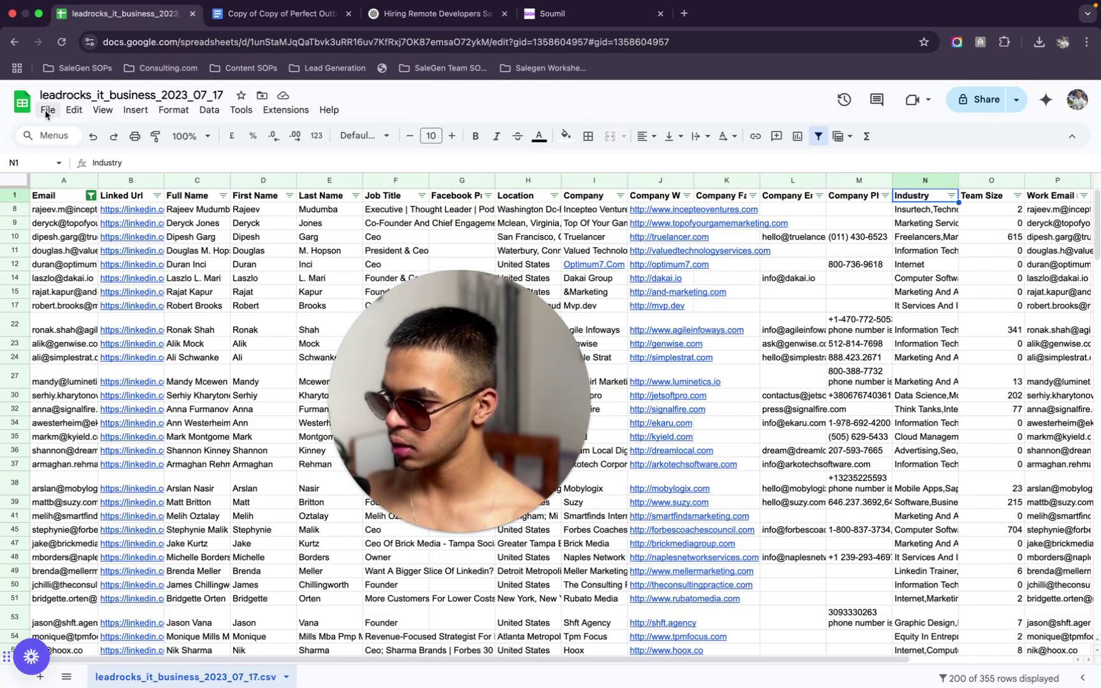
Upload table-export (8).csv from the computer into Google Sheets
left_click(47, 110)
left_click(97, 153)
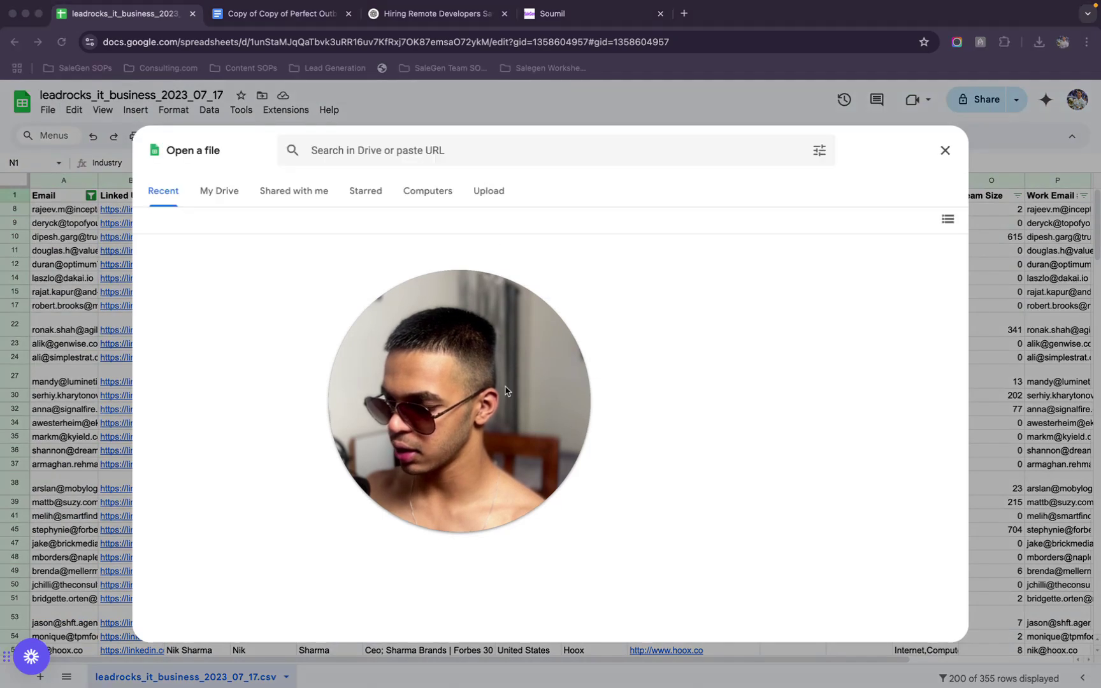
left_click(489, 192)
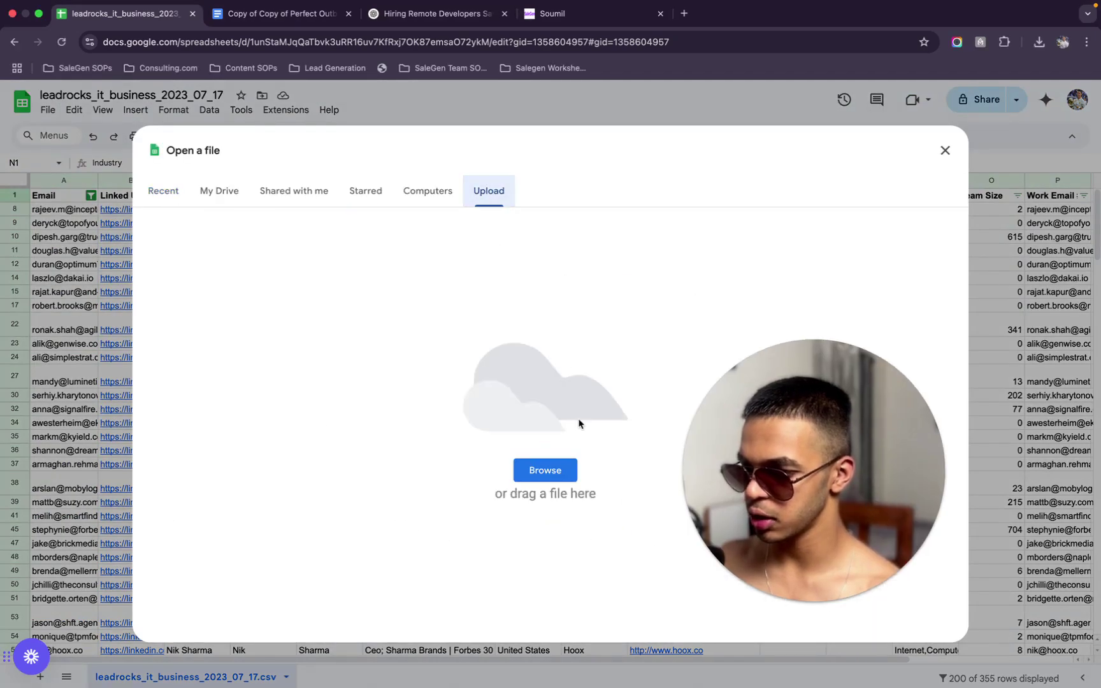
left_click(560, 470)
double_click(520, 319)
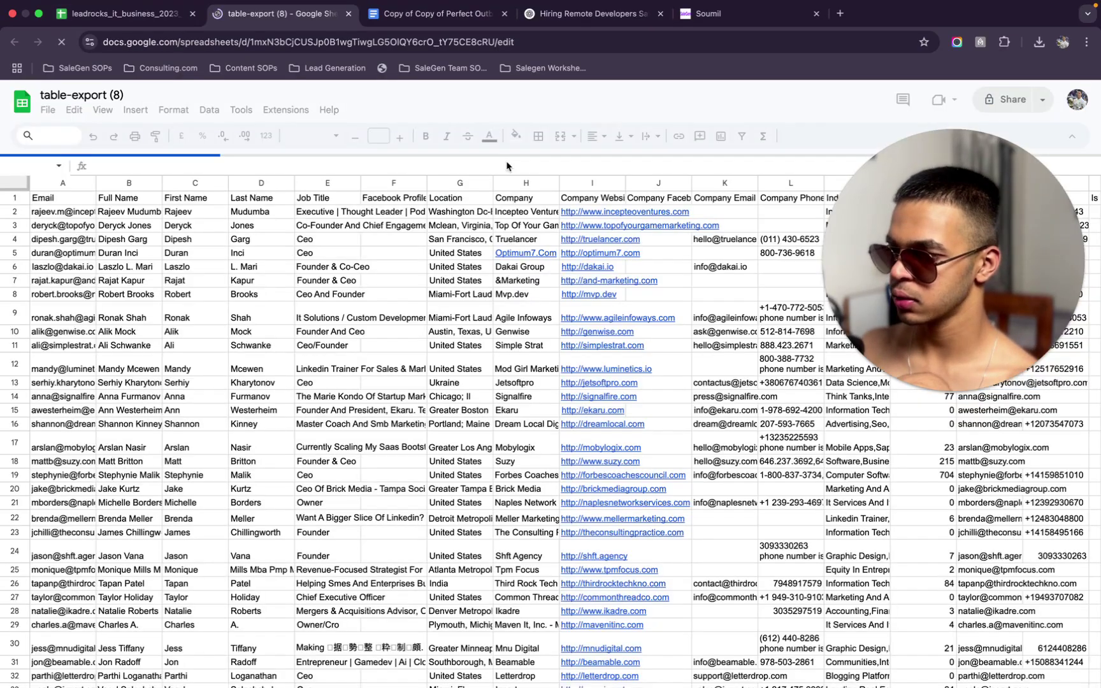
Look over the imported sheet, then return to the leadrocks_it_business_2023_07_17 spreadsheet
scroll(513, 239, "right", 1)
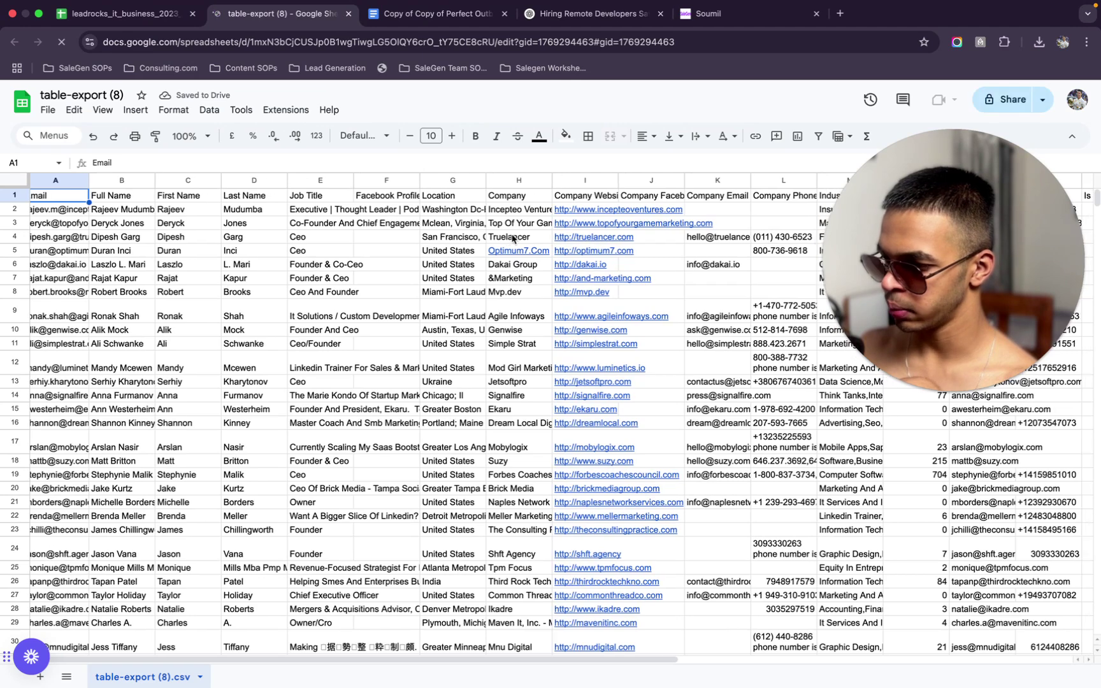
scroll(513, 239, "right", 5)
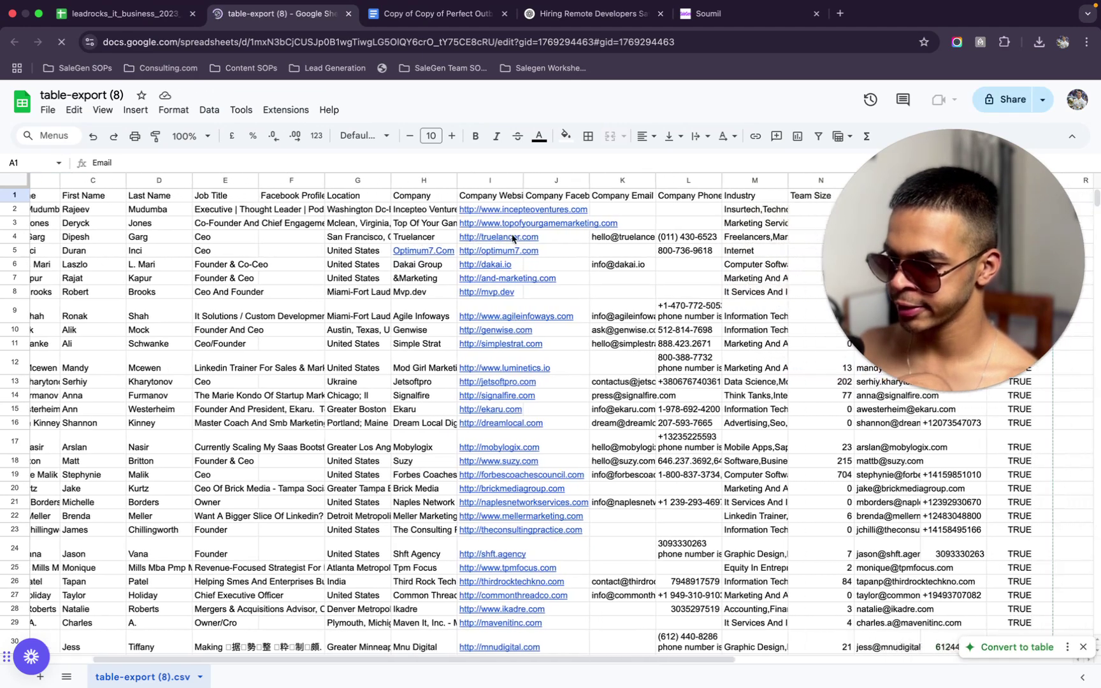
scroll(513, 239, "left", 4)
scroll(513, 239, "left", 2)
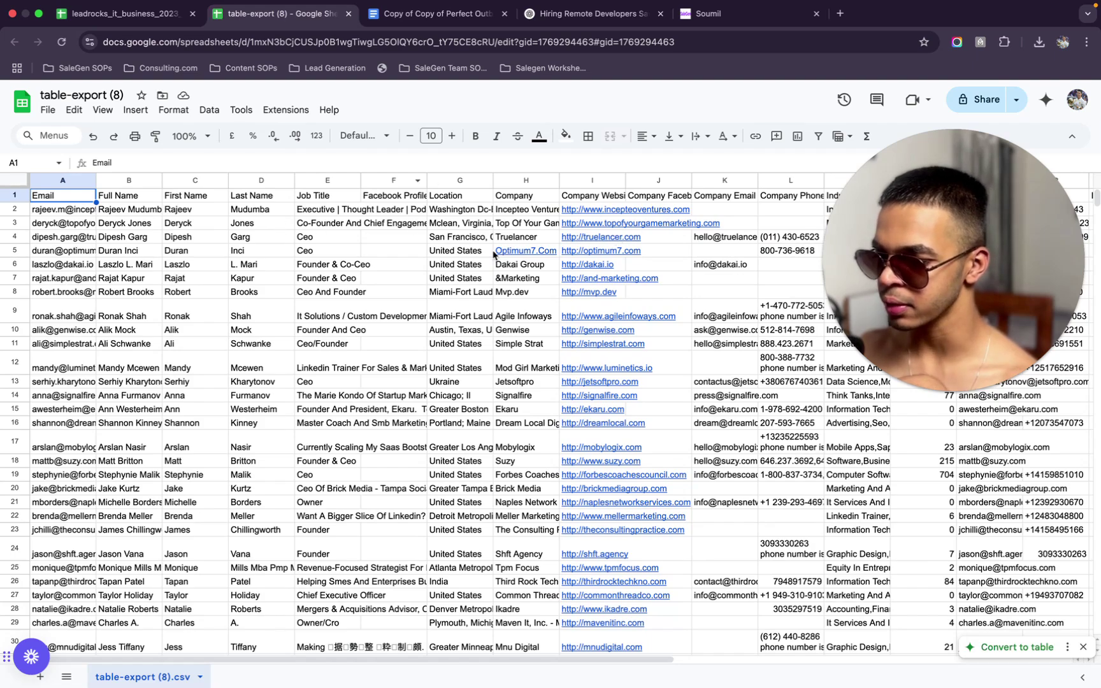
scroll(438, 308, "down", 5)
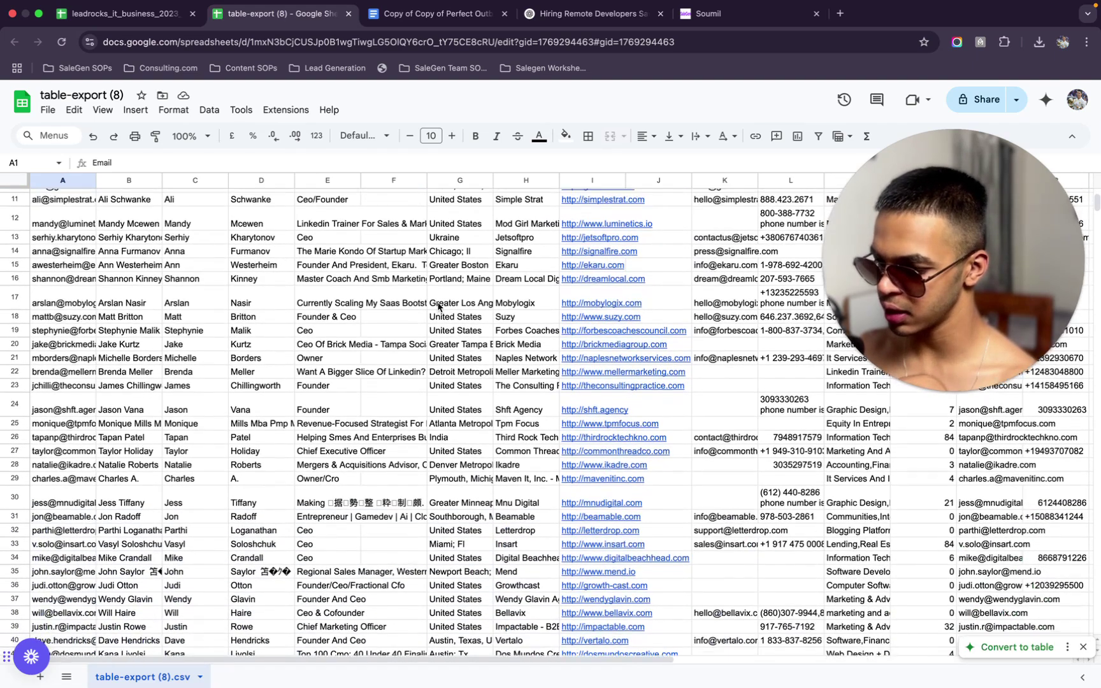
scroll(438, 307, "up", 1)
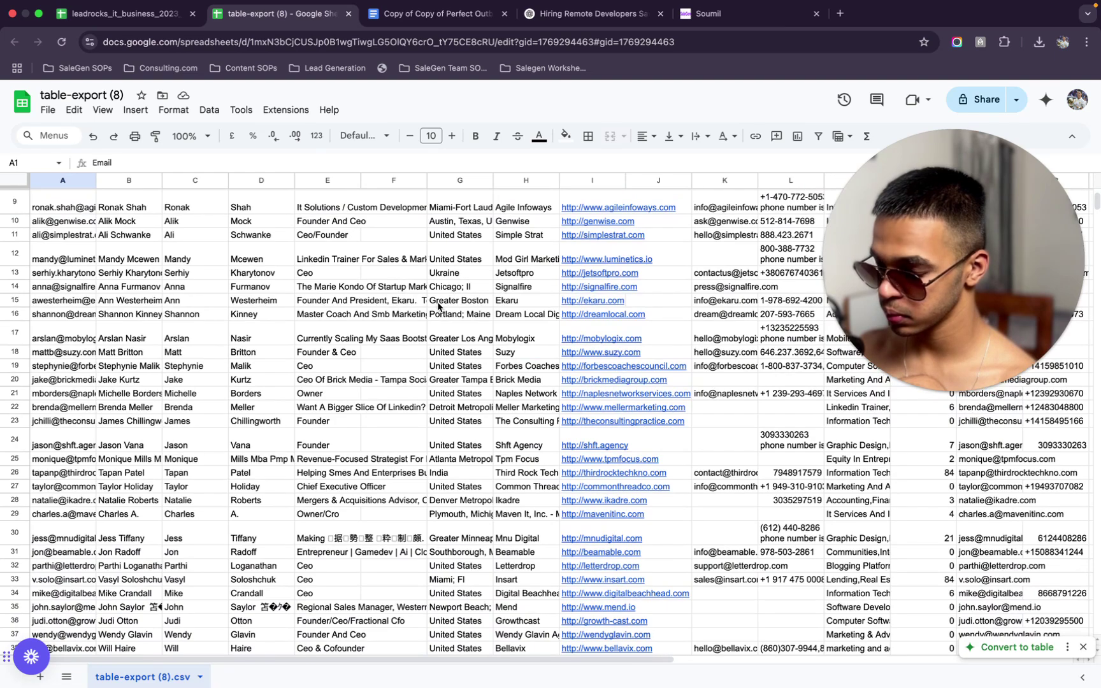
scroll(499, 396, "up", 4)
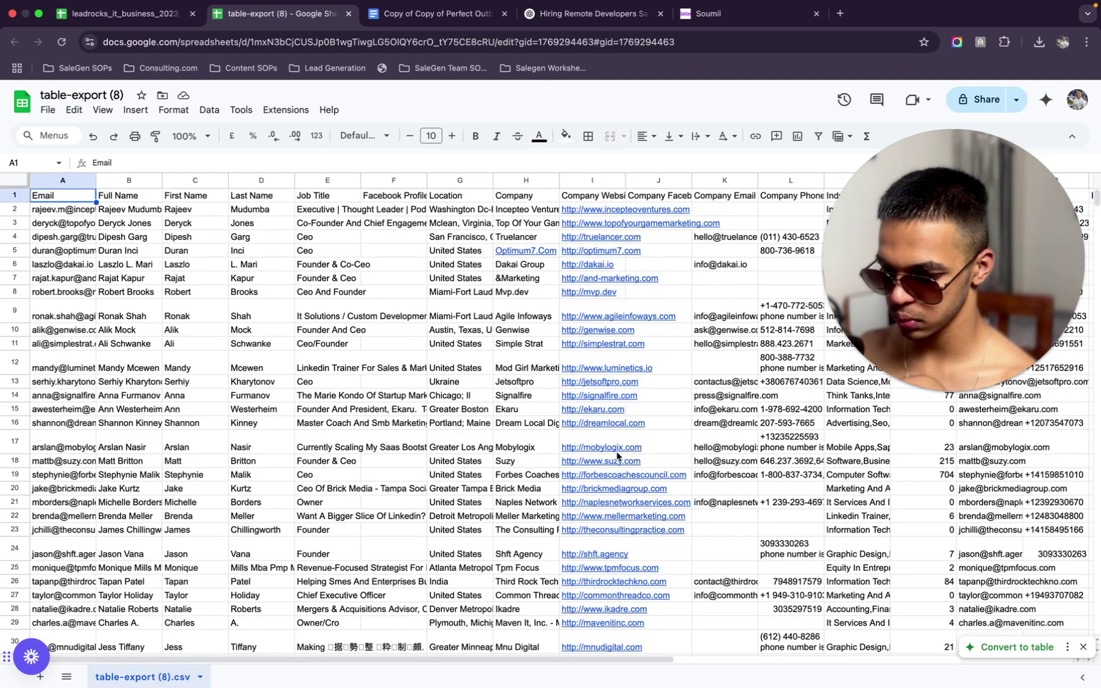
mouse_move(613, 448)
left_click(727, 362)
scroll(726, 362, "right", 10)
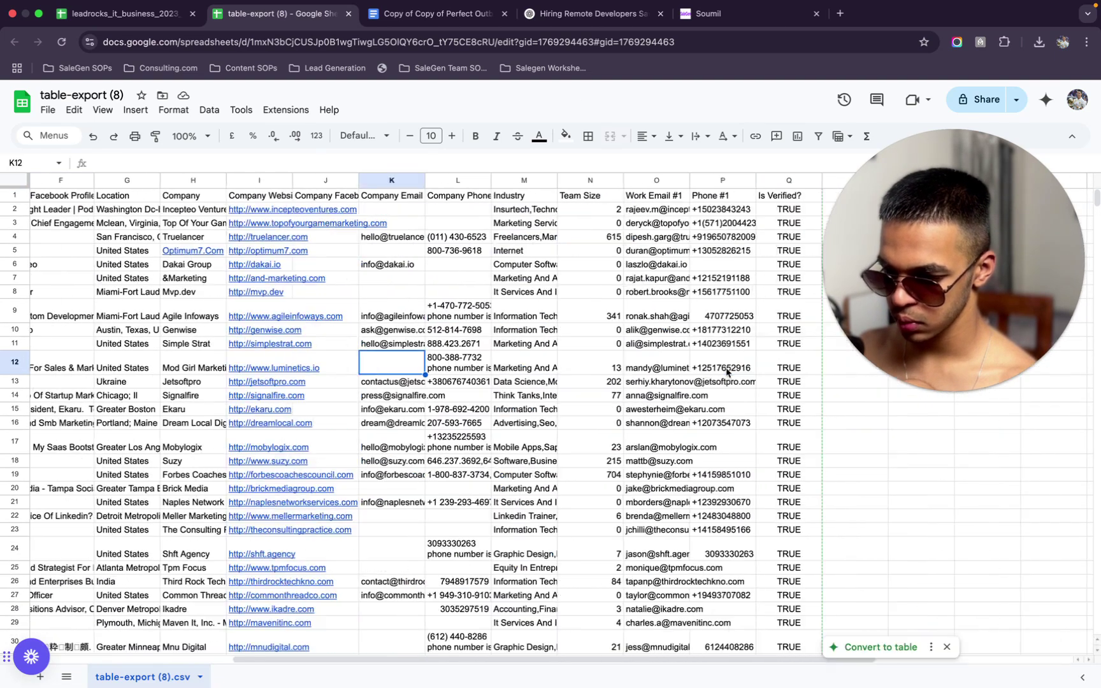
left_click(121, 13)
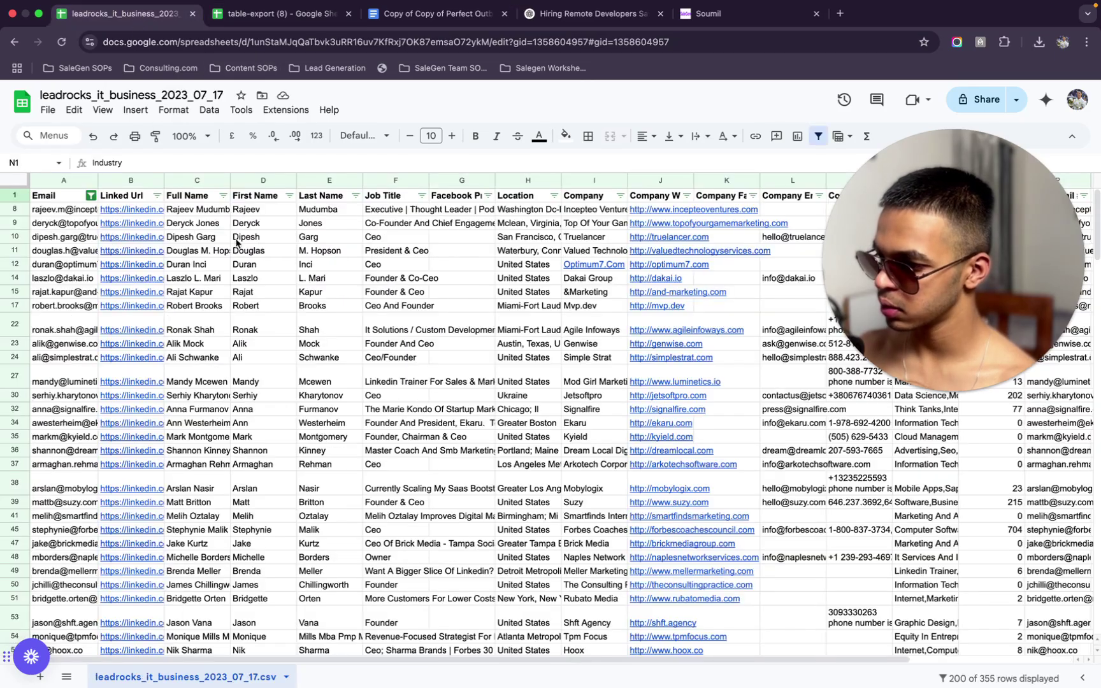
Open the LinkedIn profile from cell B327 in a new tab and scroll through it
left_click(147, 211)
scroll(148, 406, "down", 20)
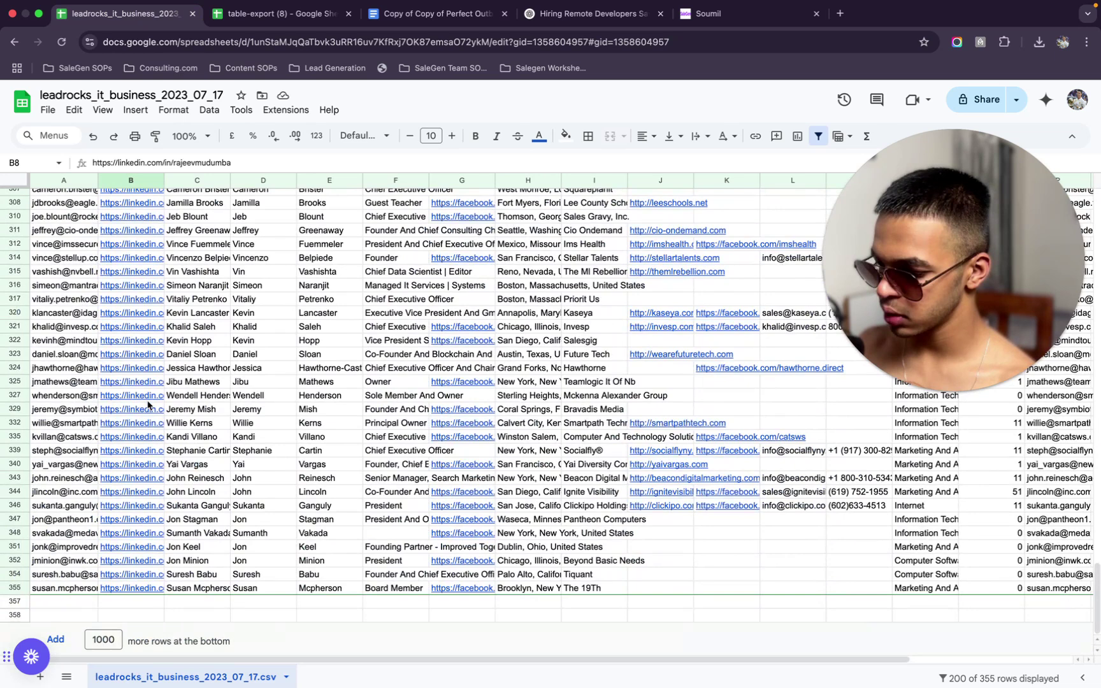
left_click(148, 401)
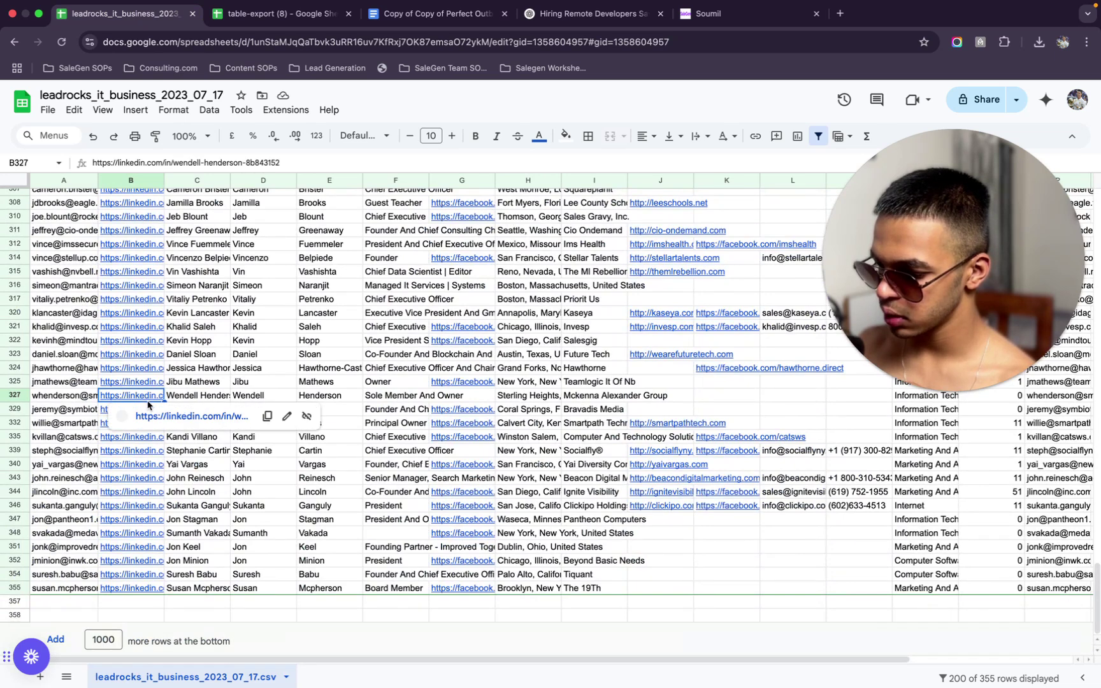
left_click(192, 422)
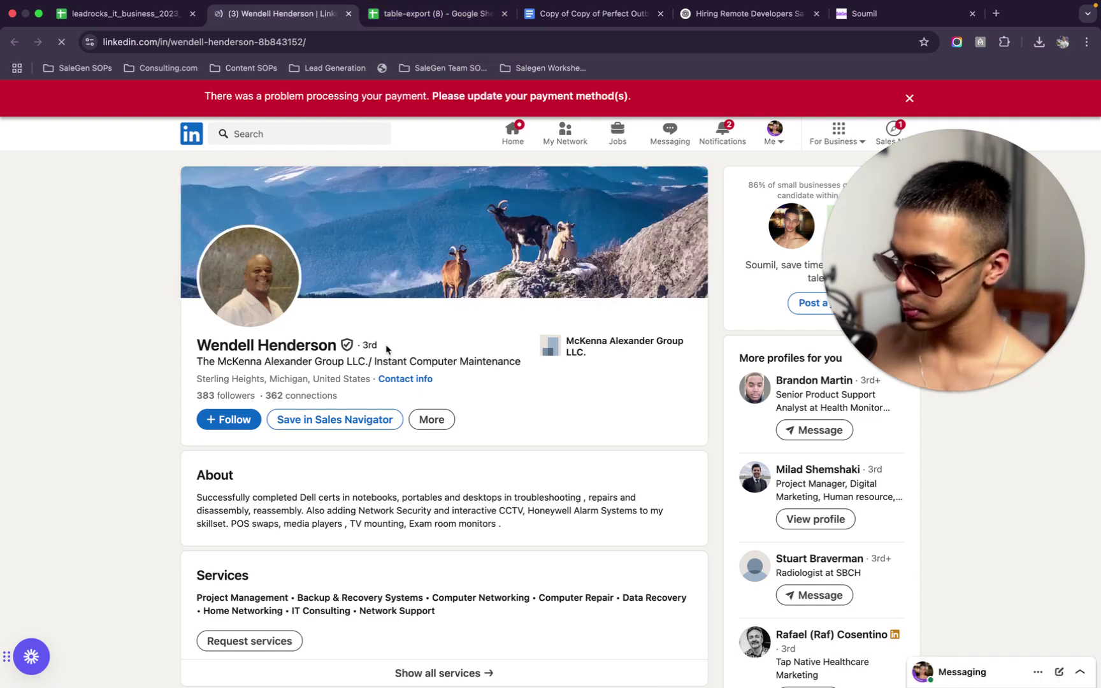
scroll(386, 344, "down", 2)
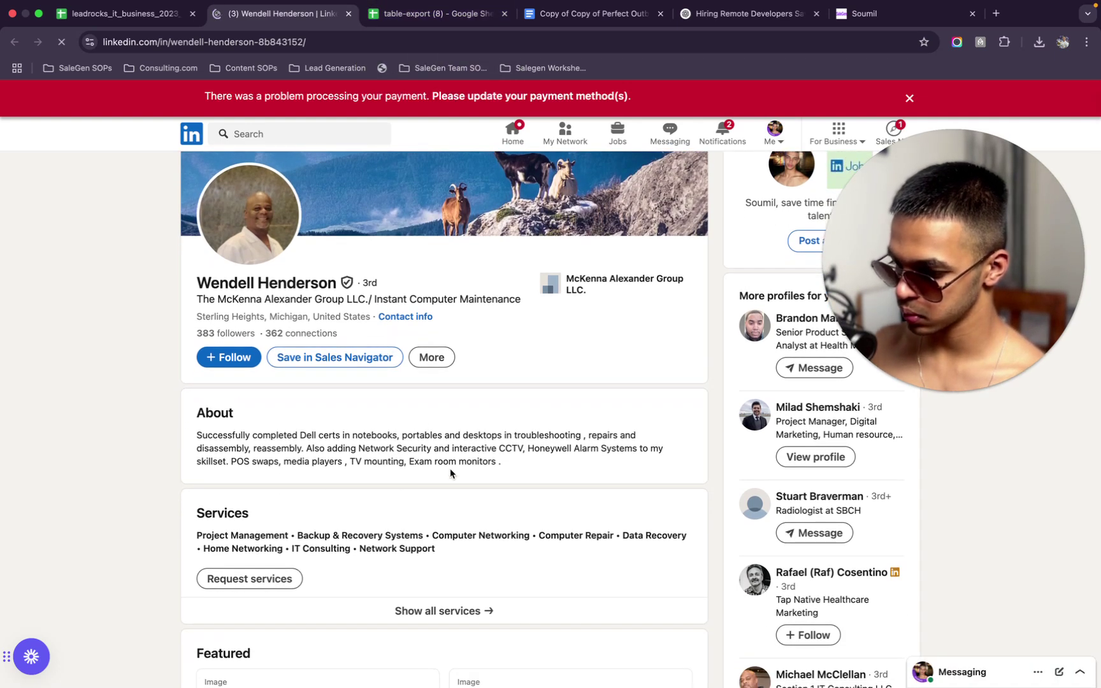
scroll(436, 463, "down", 4)
scroll(435, 463, "down", 1)
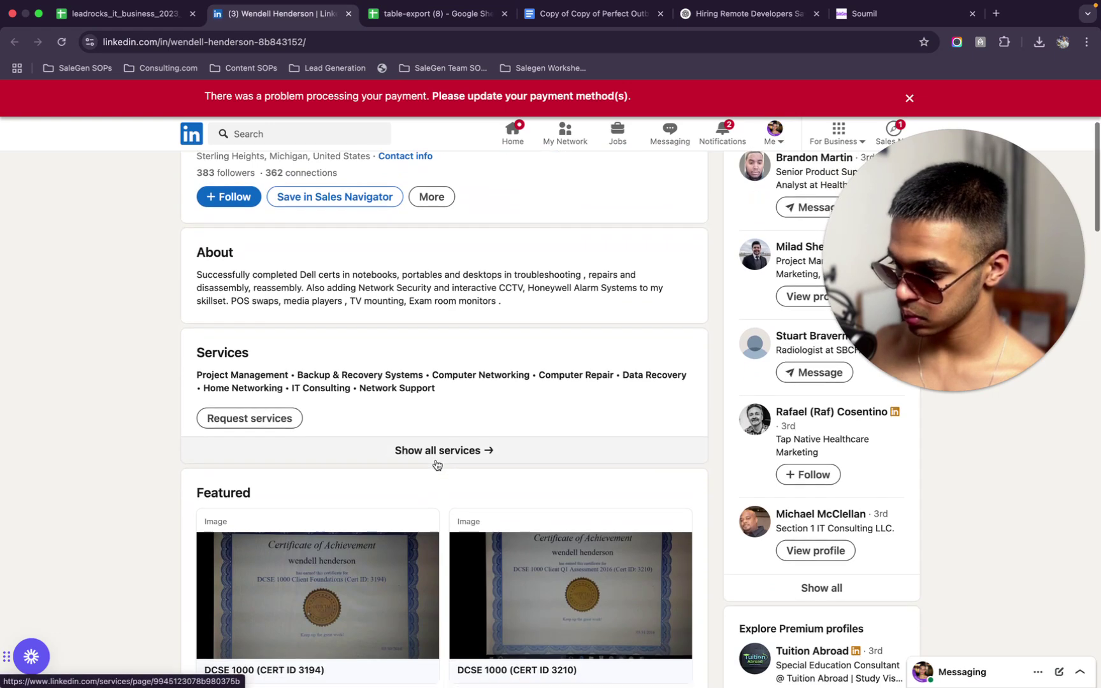
scroll(384, 249, "up", 3)
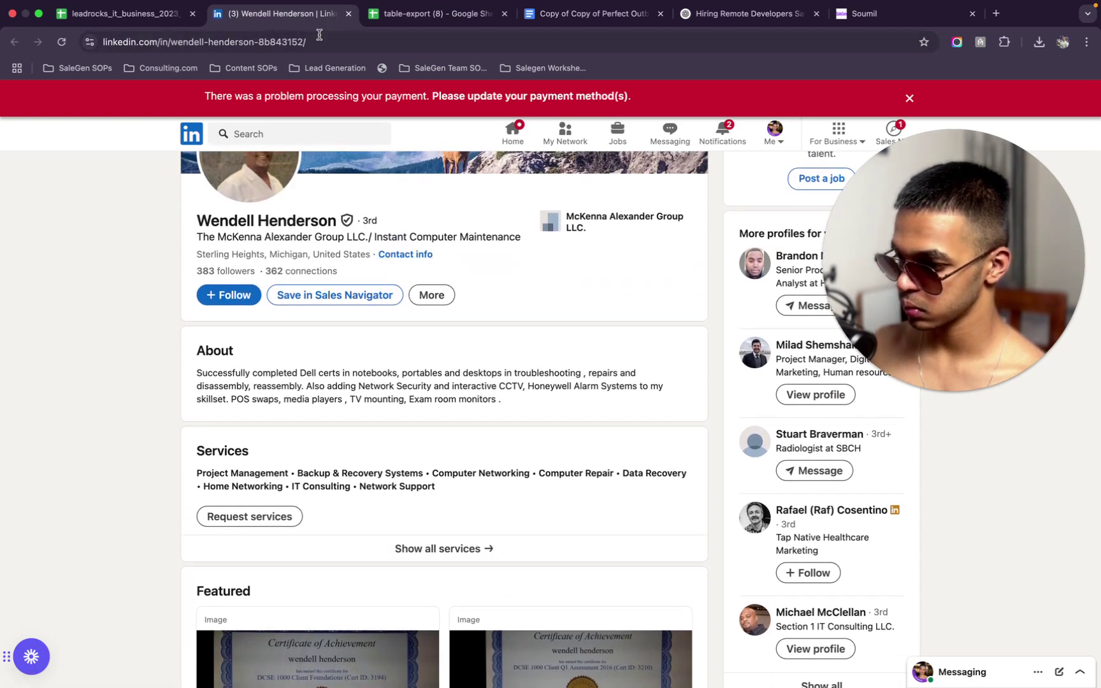
scroll(425, 294, "down", 10)
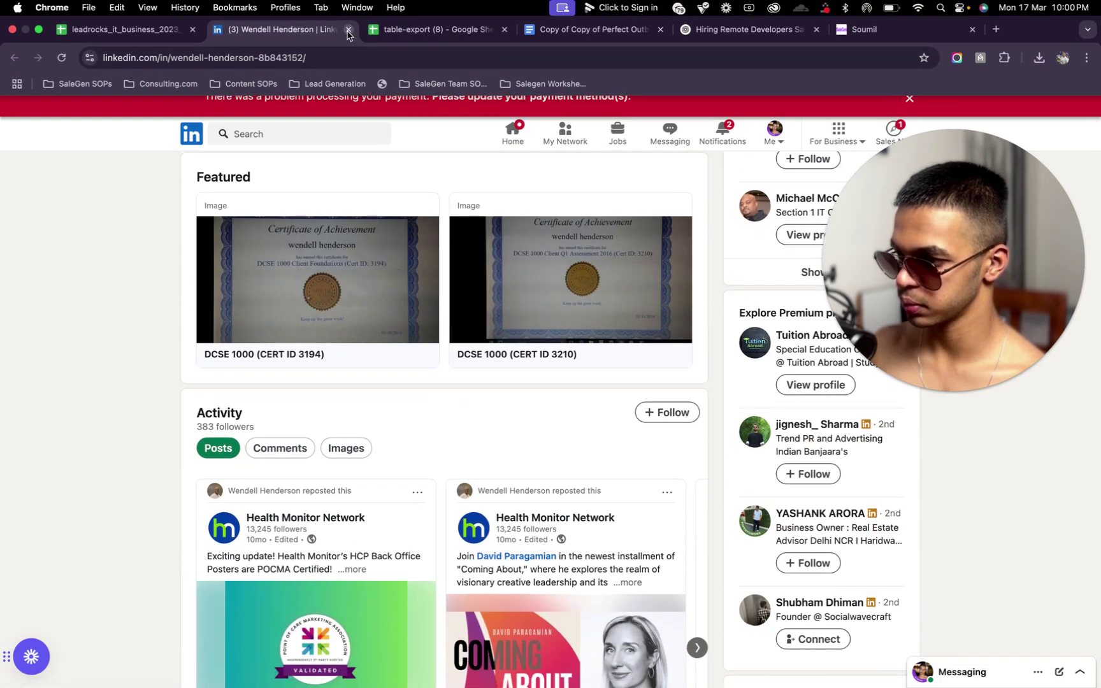
Close the LinkedIn profile tab and go back to the table-export (8) sheet
left_click(348, 29)
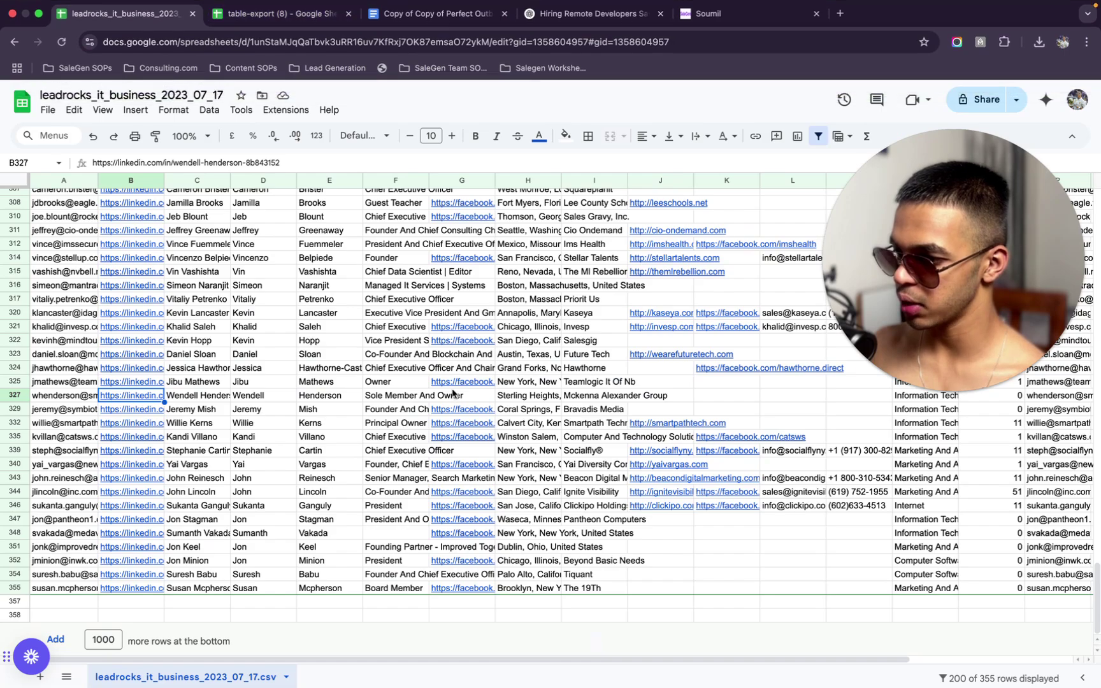
scroll(446, 382, "up", 20)
left_click(294, 15)
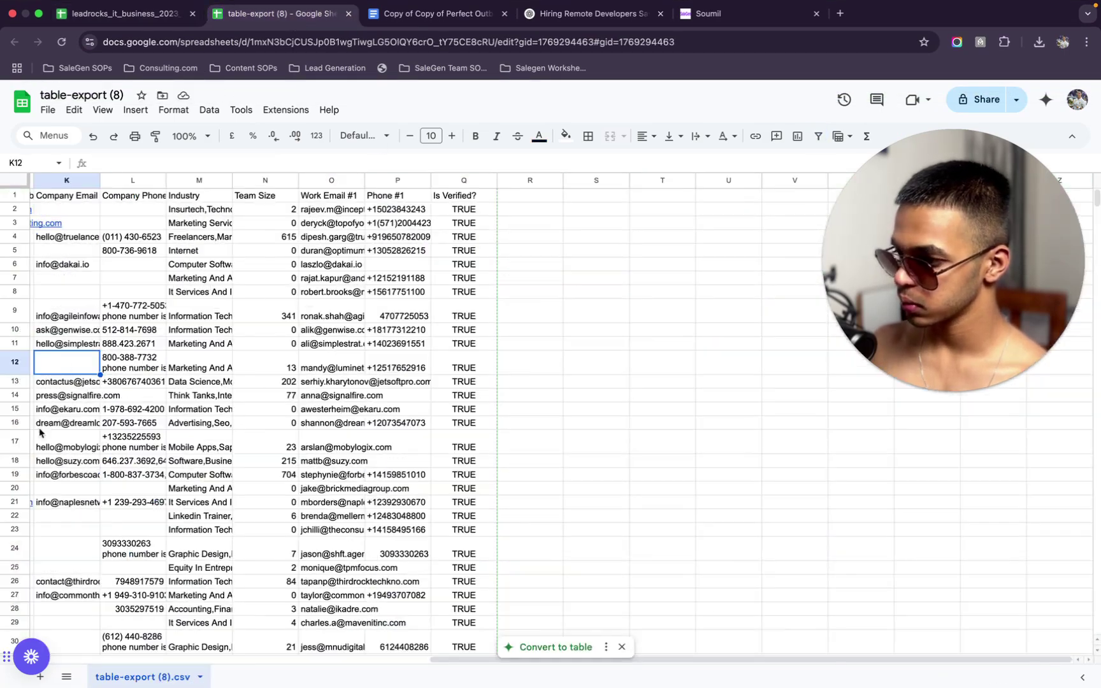
scroll(127, 199, "left", 10)
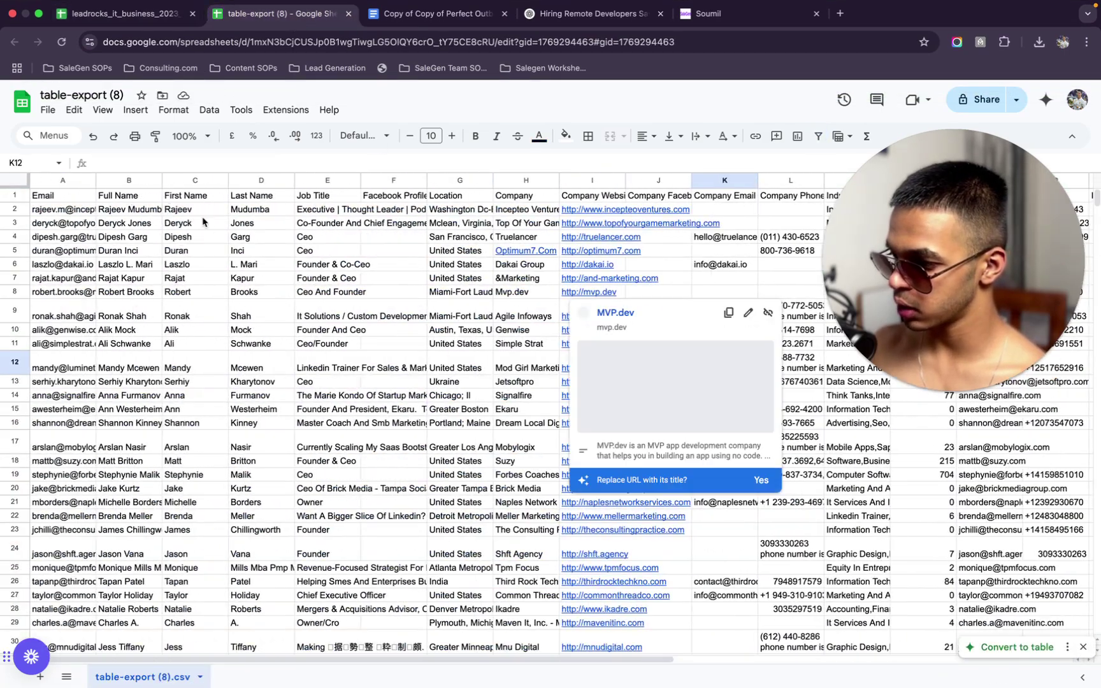
left_click(167, 197)
left_click(212, 213)
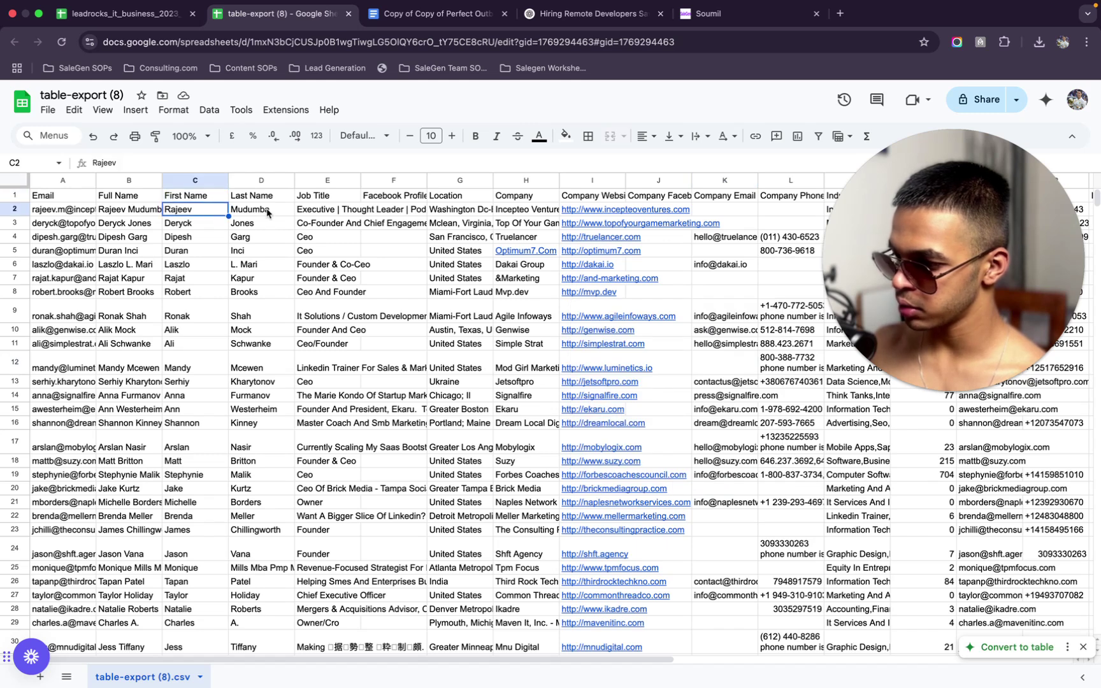
Check the job titles in cells E2–E4, then return to the SaleGen workflow editor
left_click(332, 214)
left_click(331, 227)
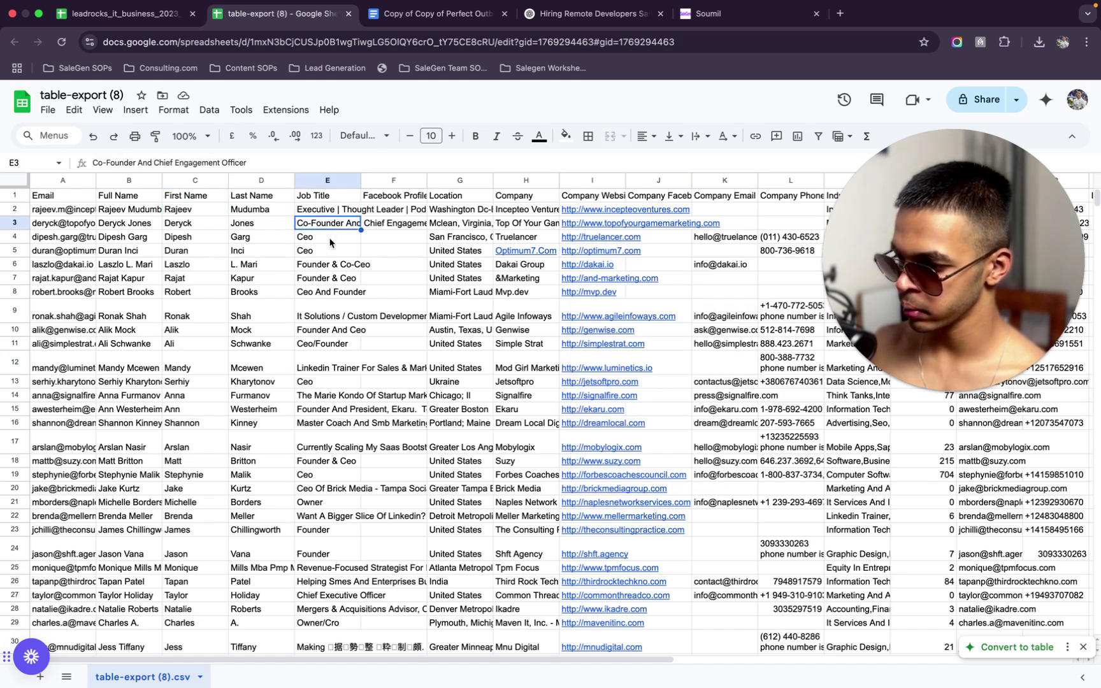
left_click(331, 238)
left_click(427, 14)
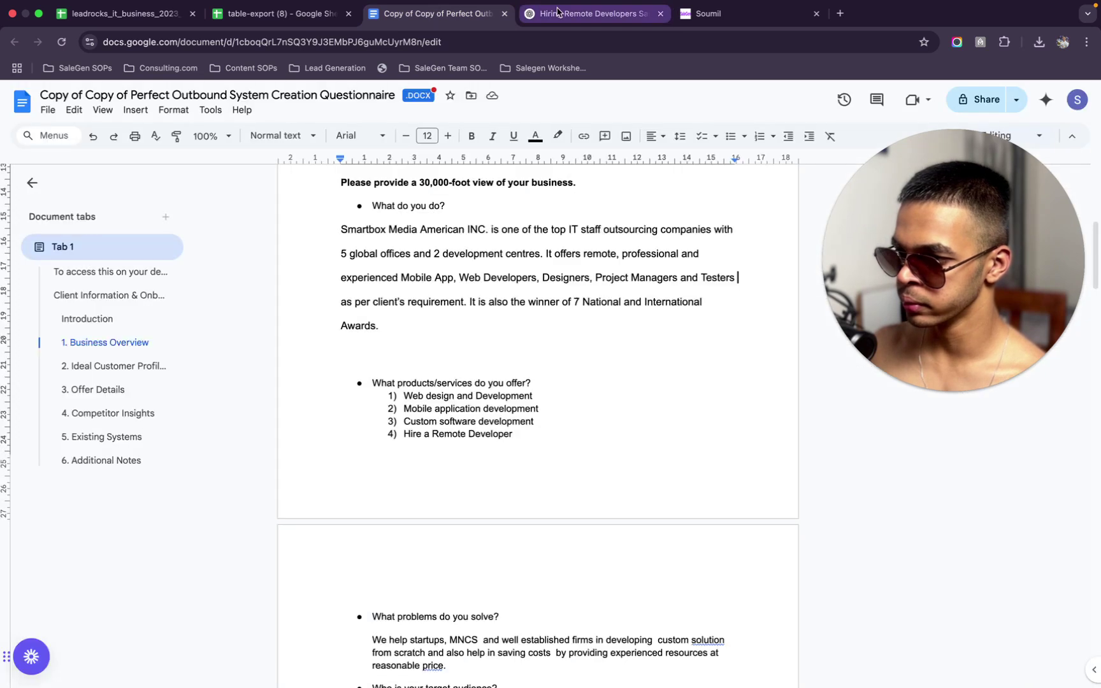
left_click(543, 14)
left_click(751, 15)
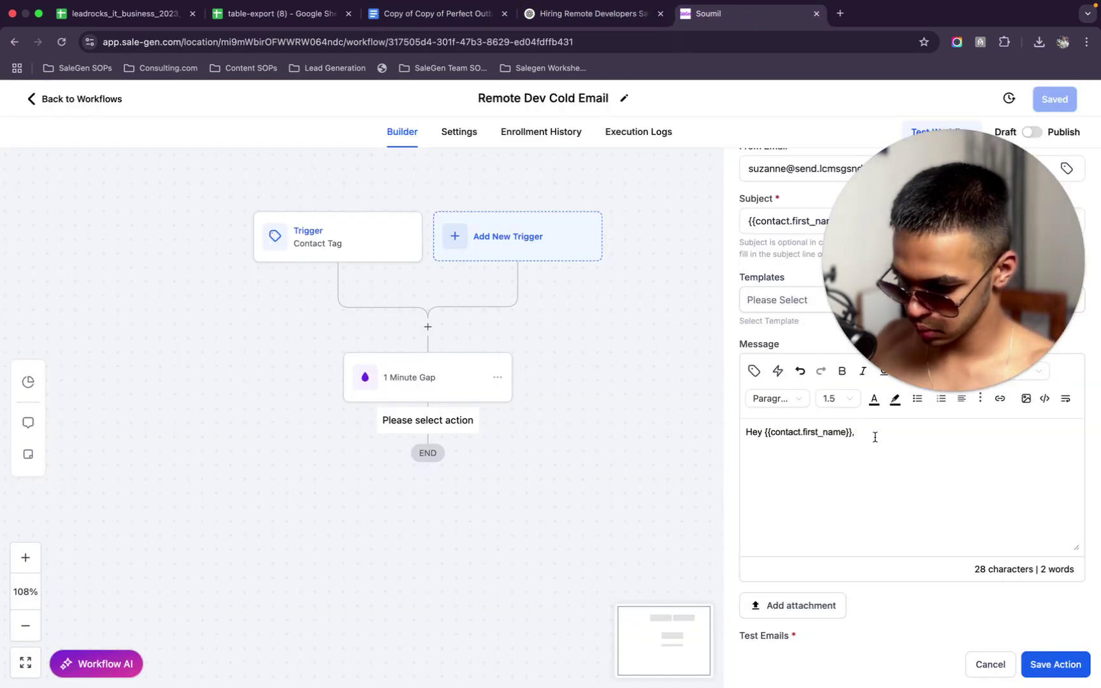
After the greeting, type 'was going through Linkedin and found you', correcting typos
type("wa")
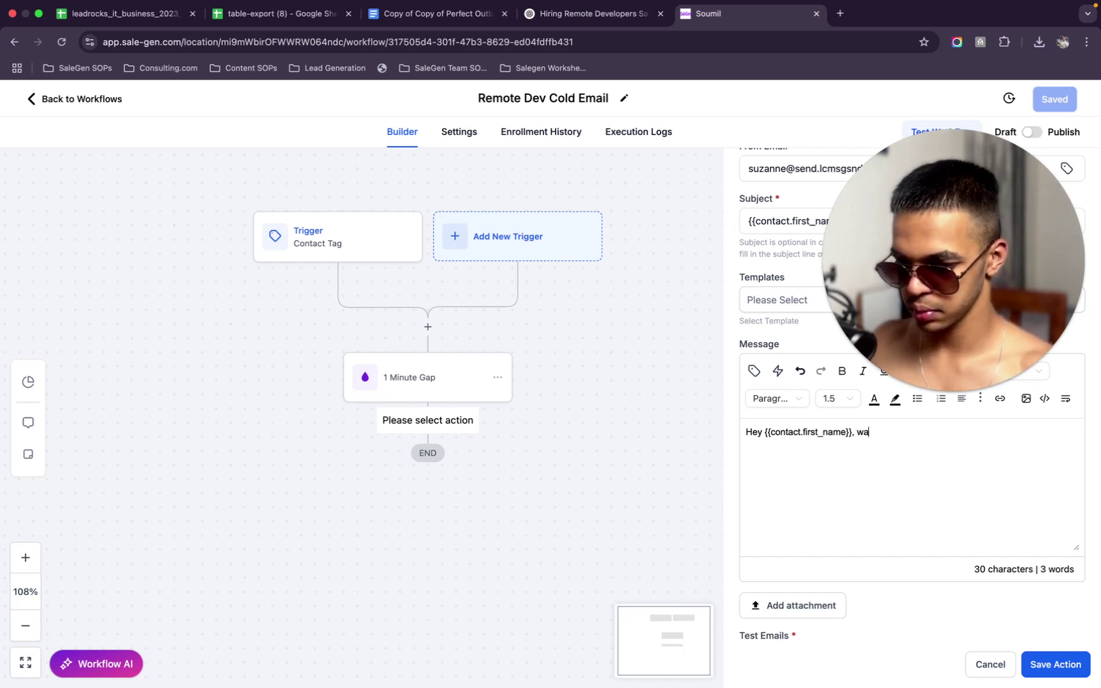
type("s")
key("BackSpace")
key("BackSpace")
key("BackSpace")
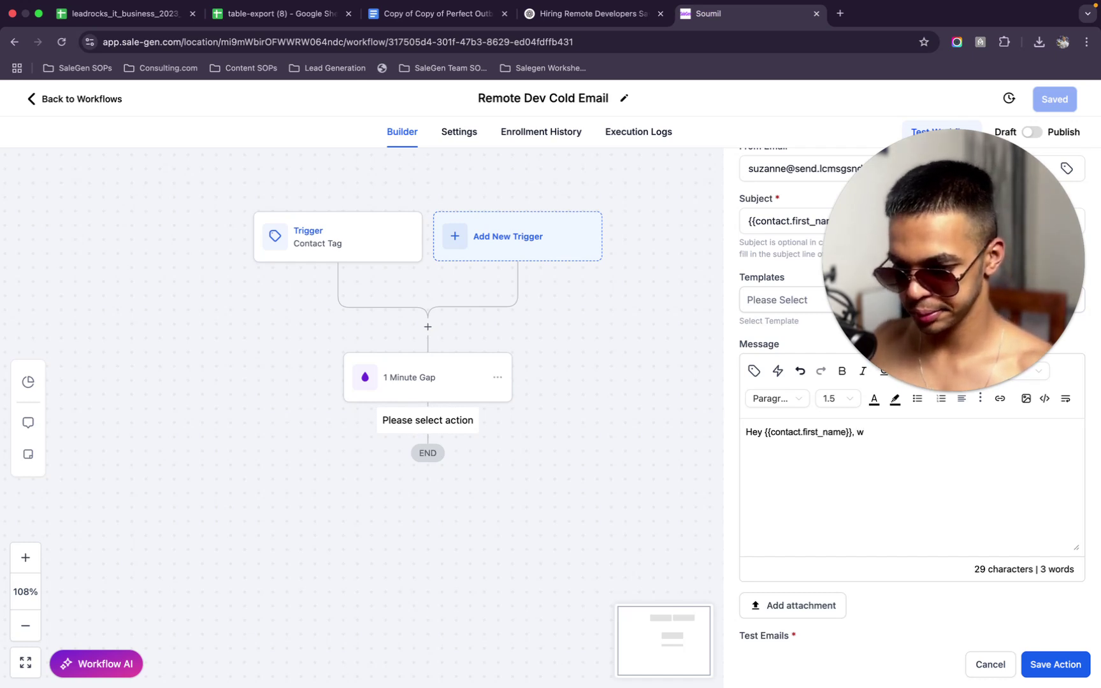
type("was c")
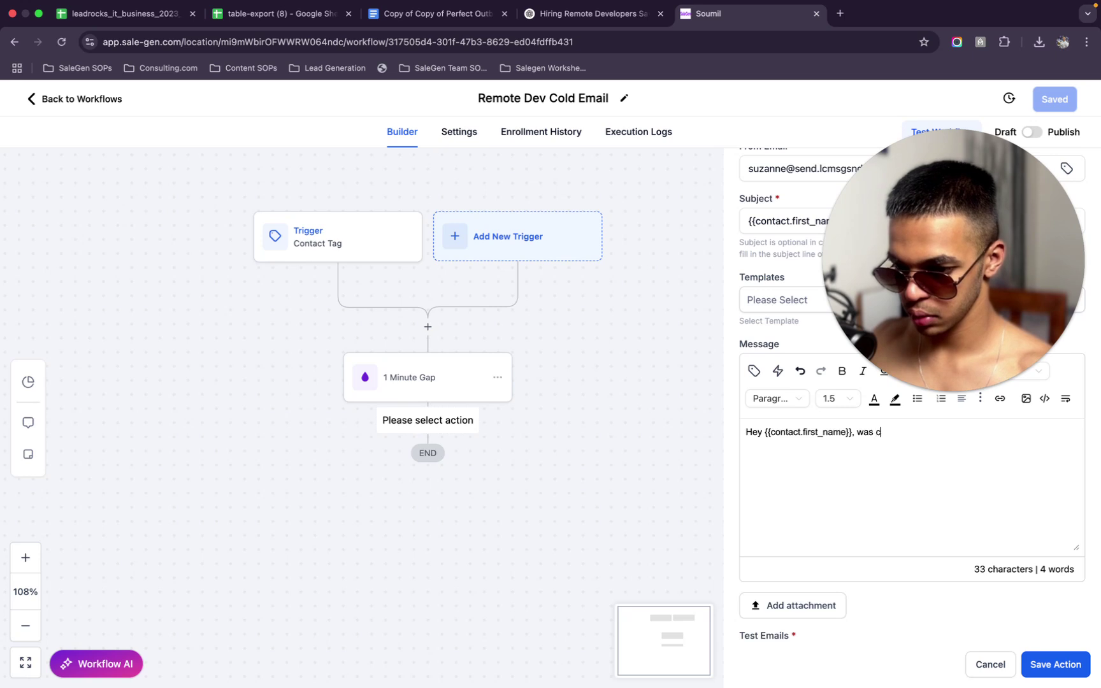
key("BackSpace")
type("scrollin")
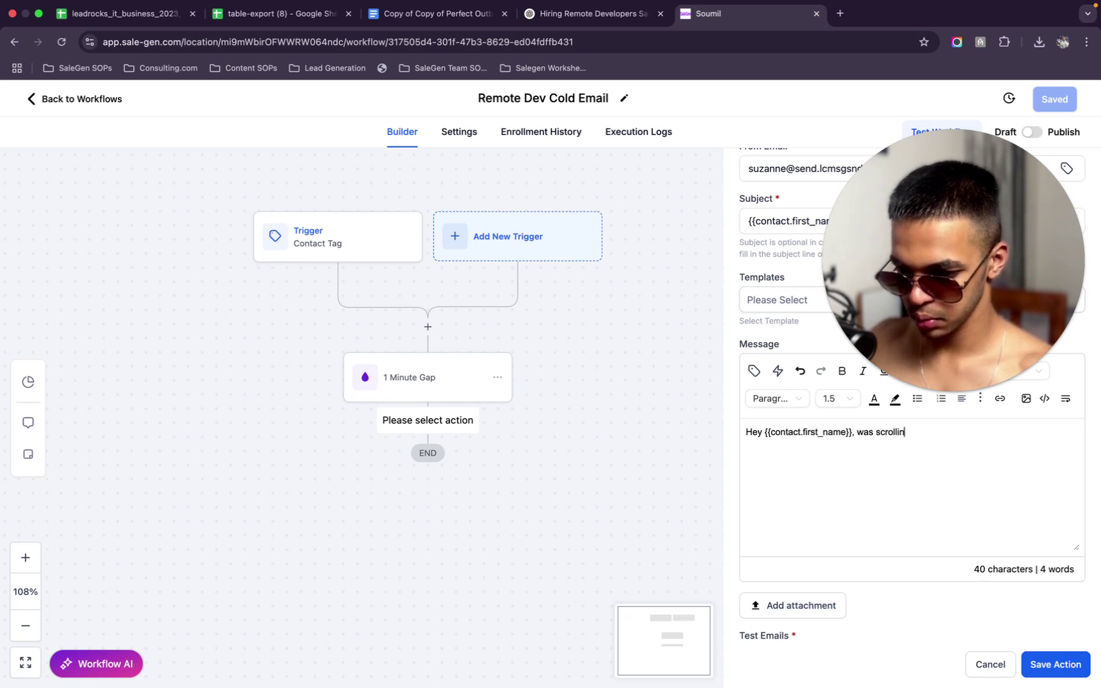
type("g ar")
key("BackSpace")
key("BackSpace")
key("BackSpace")
key("BackSpace")
key("BackSpace")
key("BackSpace")
key("BackSpace")
key("BackSpace")
key("BackSpace")
key("BackSpace")
key("BackSpace")
key("BackSpace")
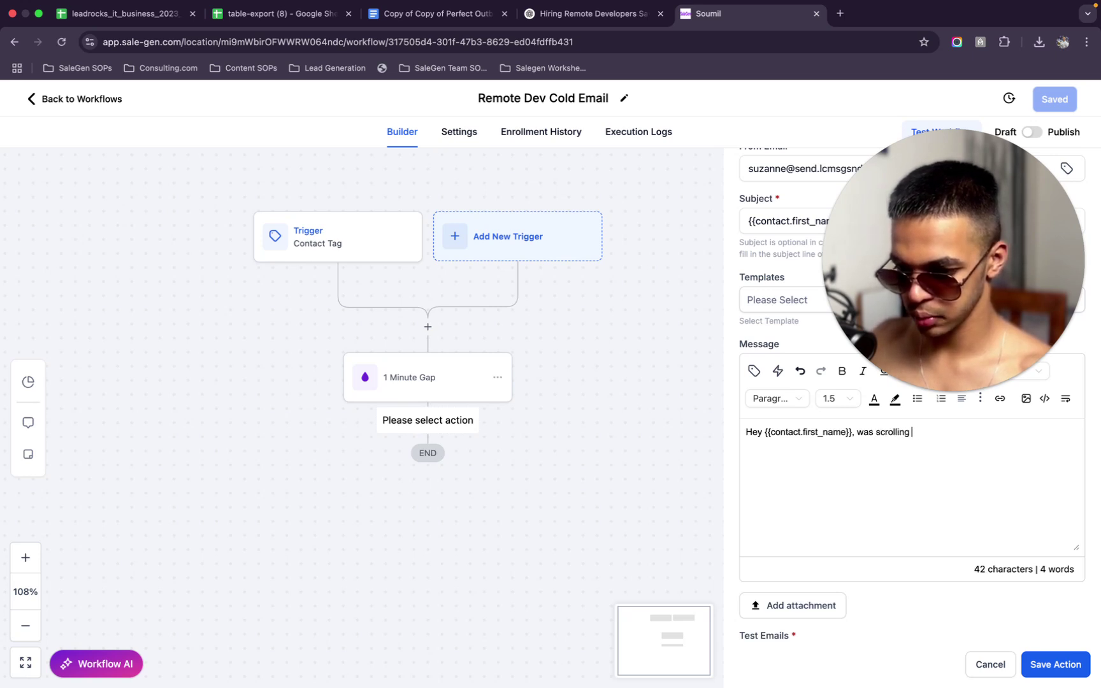
type("going throug")
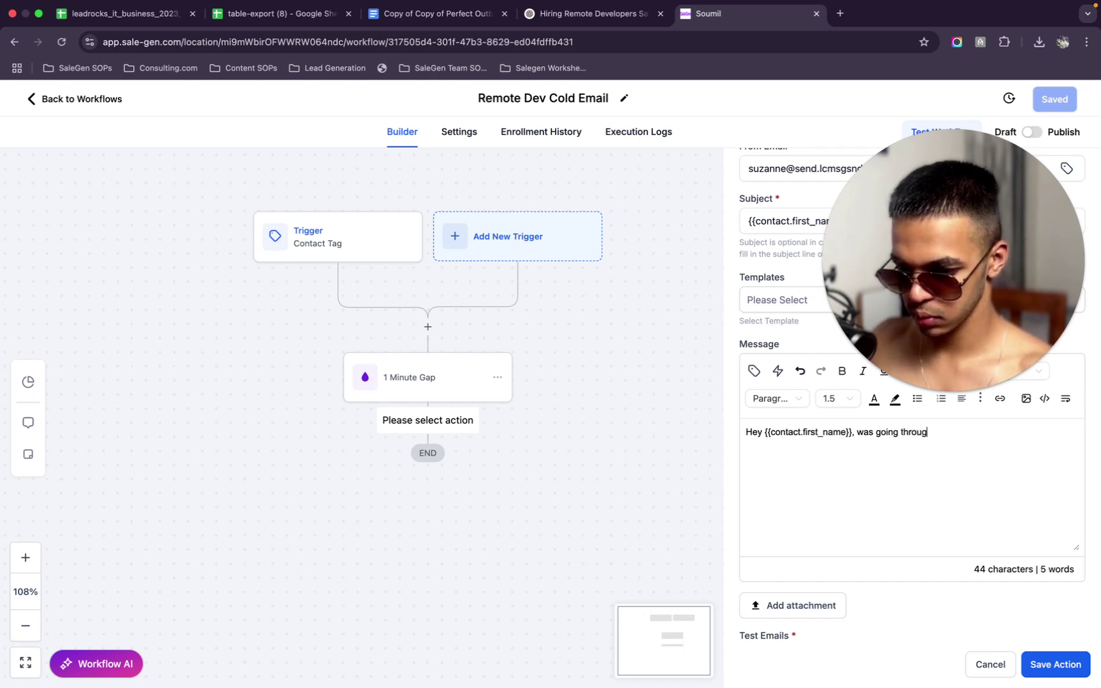
type("h Link")
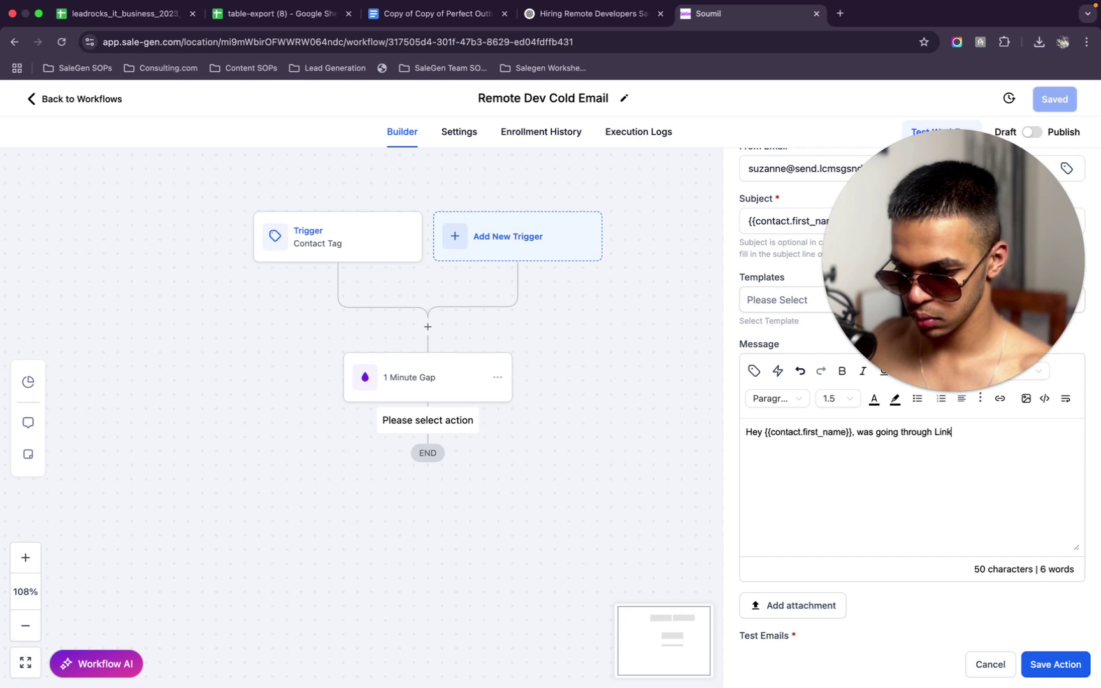
type("edin and sa")
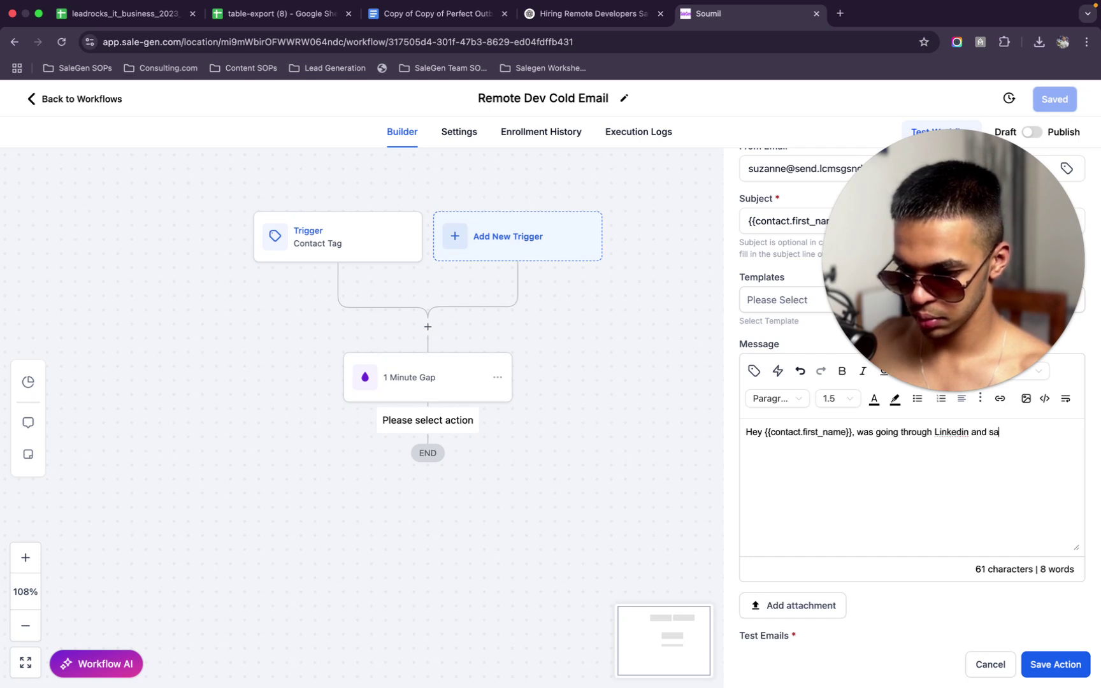
type("w you had an")
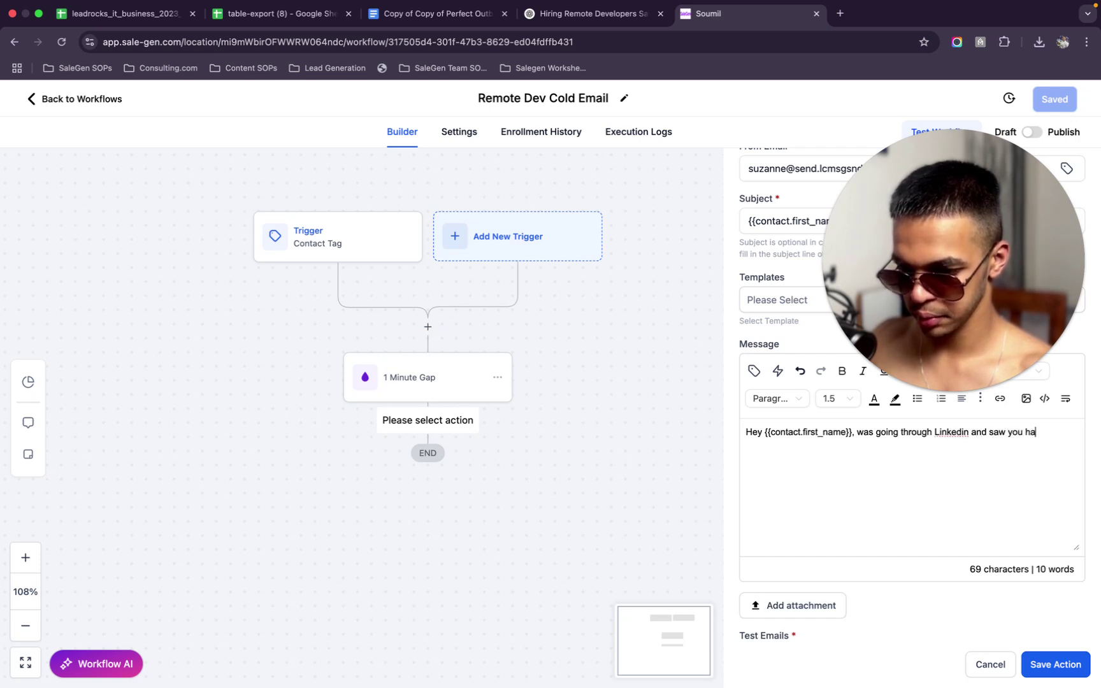
key("BackSpace")
key("BackSpace")
key("BackSpace")
key("BackSpace")
key("BackSpace")
key("BackSpace")
key("BackSpace")
key("BackSpace")
key("BackSpace")
key("BackSpace")
key("BackSpace")
key("BackSpace")
key("BackSpace")
key("BackSpace")
type("found you")
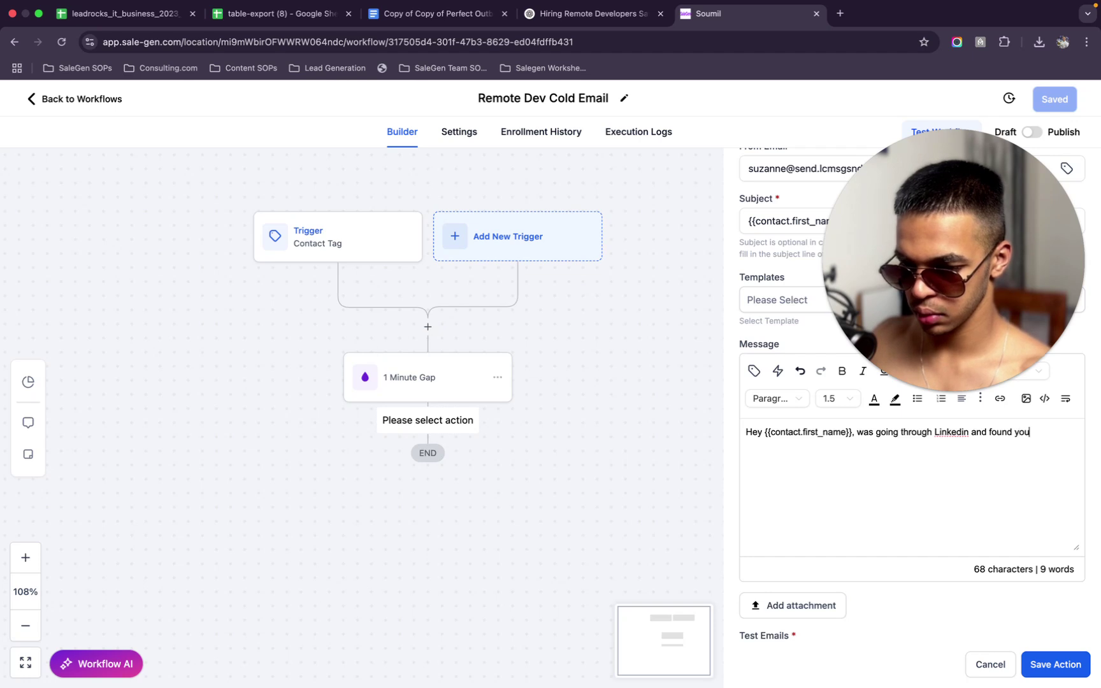
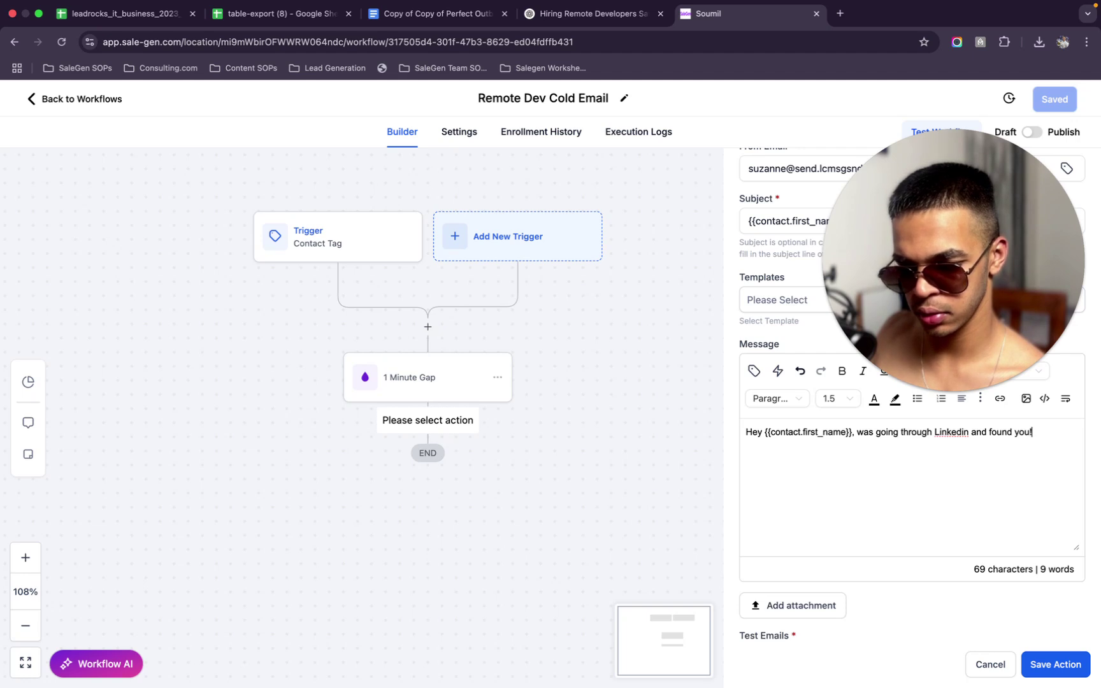
Replace the draft second line with 'I know you're thinking I've mislead you with the subject line, but hear me out haha.'
key("Return")
key("Return")
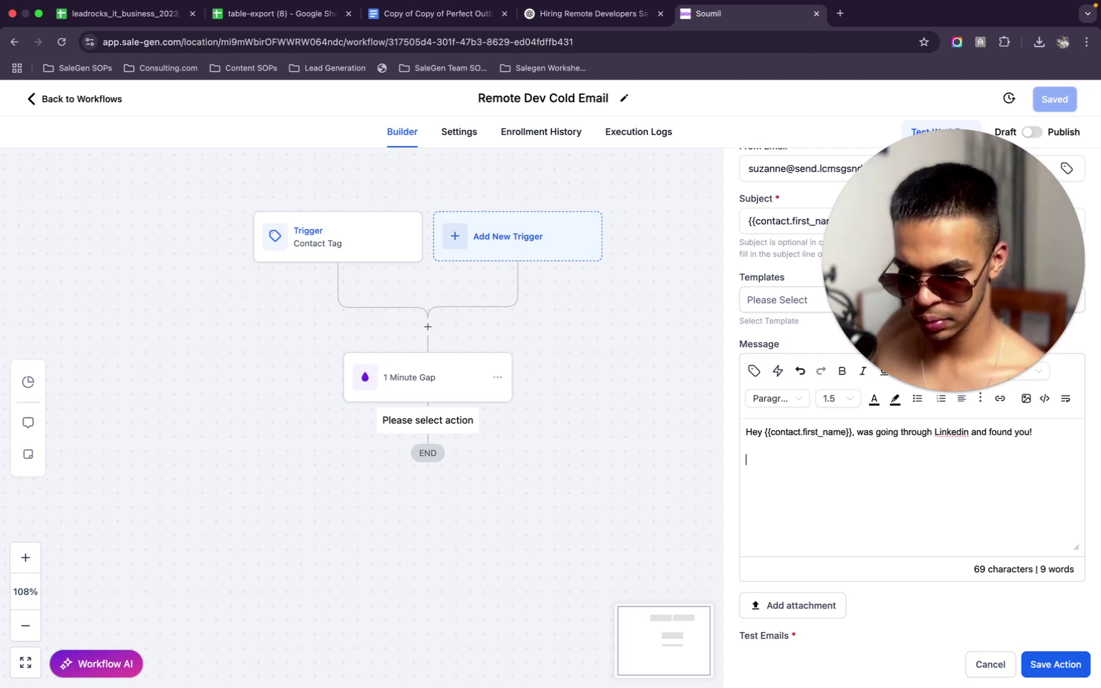
type("I kno")
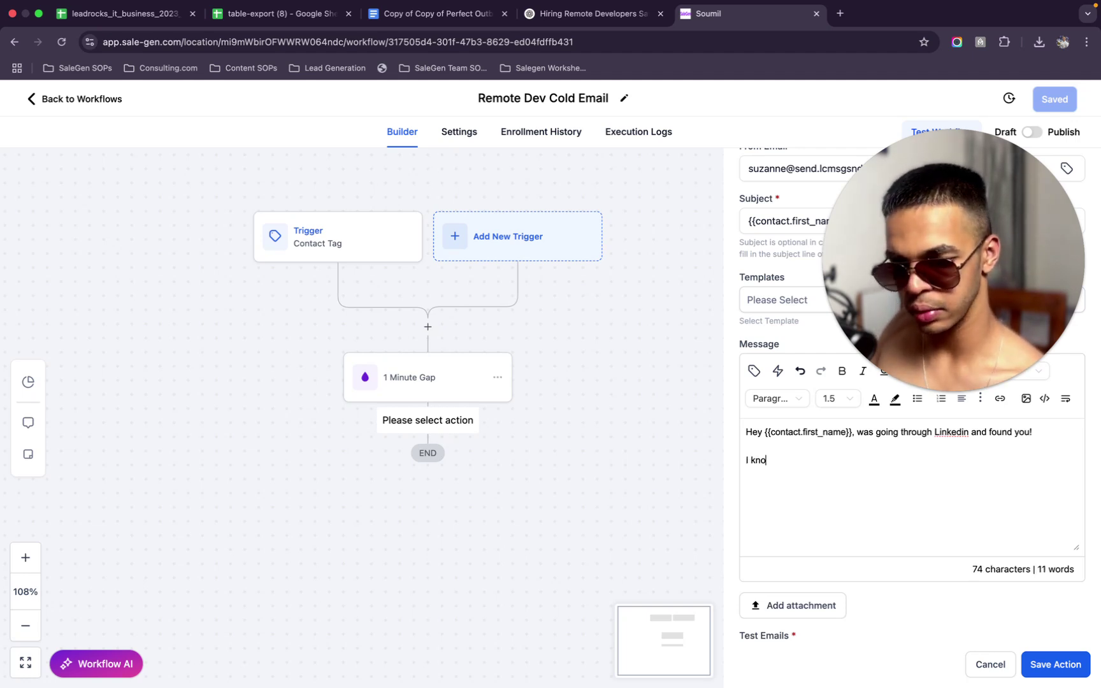
type("w we're st")
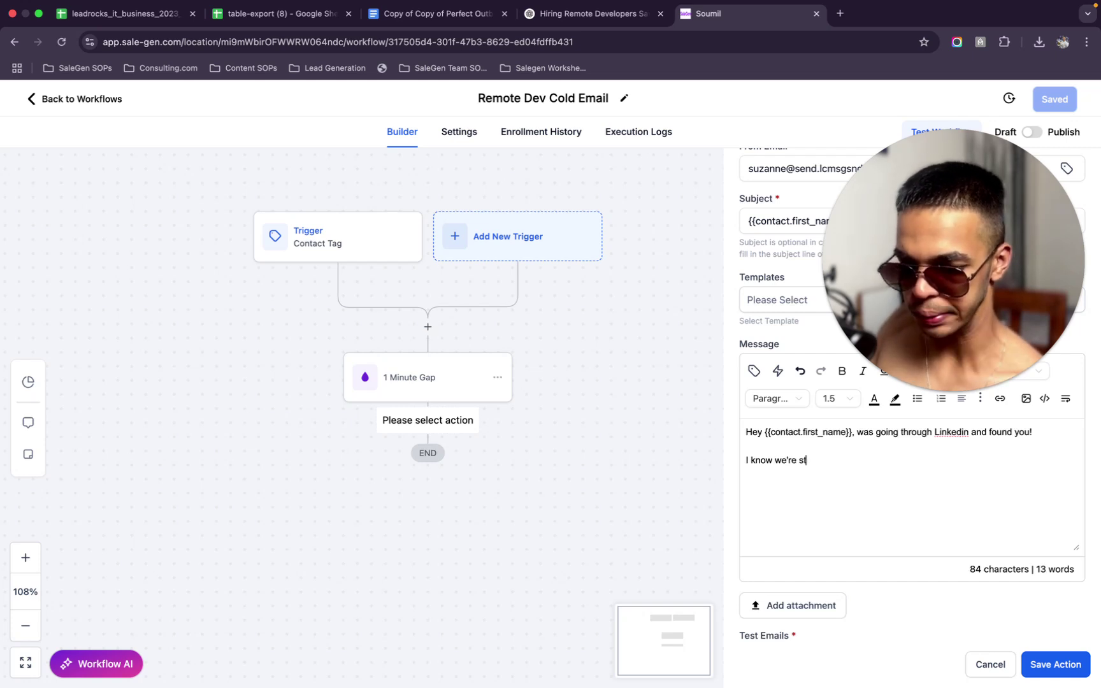
type("rangers ")
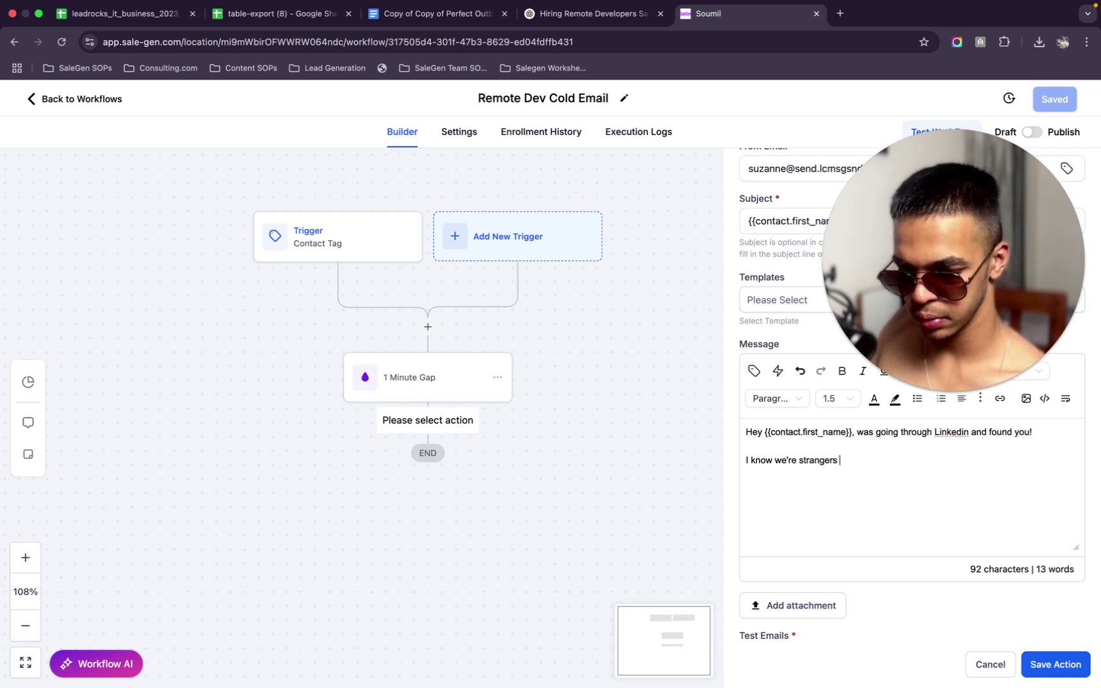
type("b")
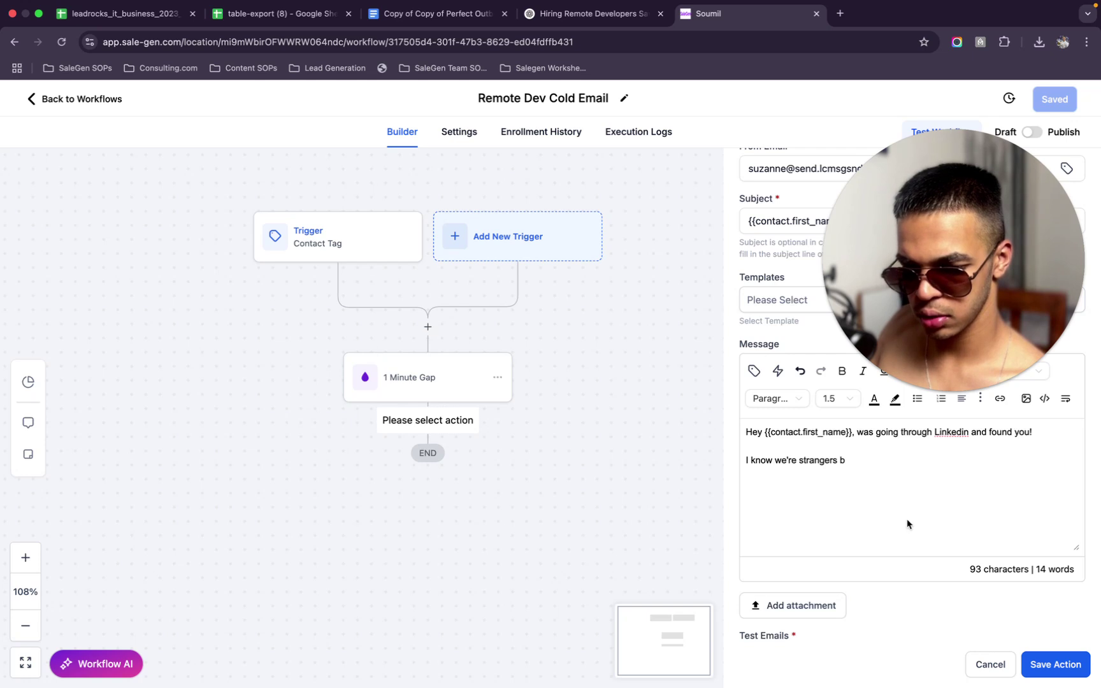
left_click_drag(847, 461, 730, 468)
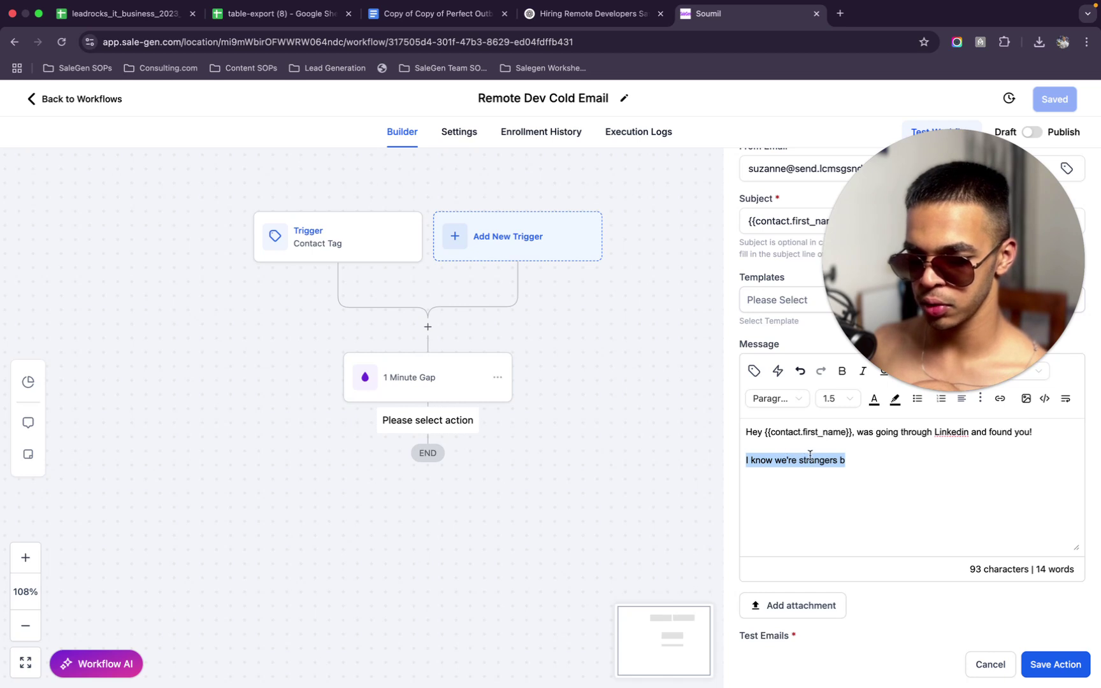
left_click_drag(853, 461, 723, 459)
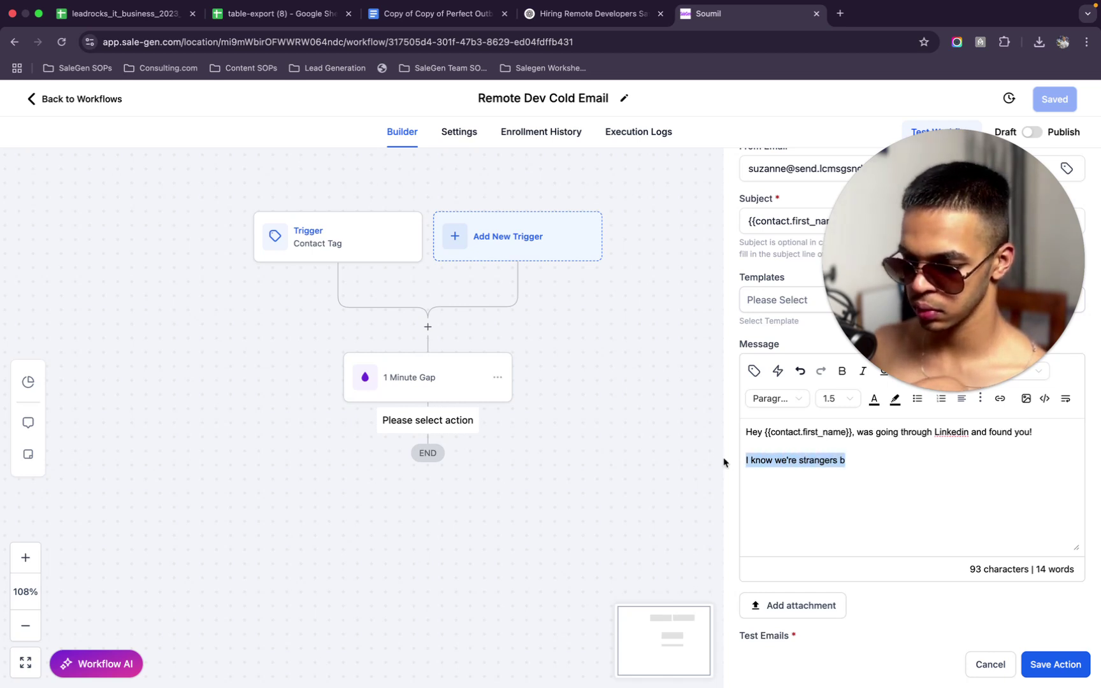
key("BackSpace")
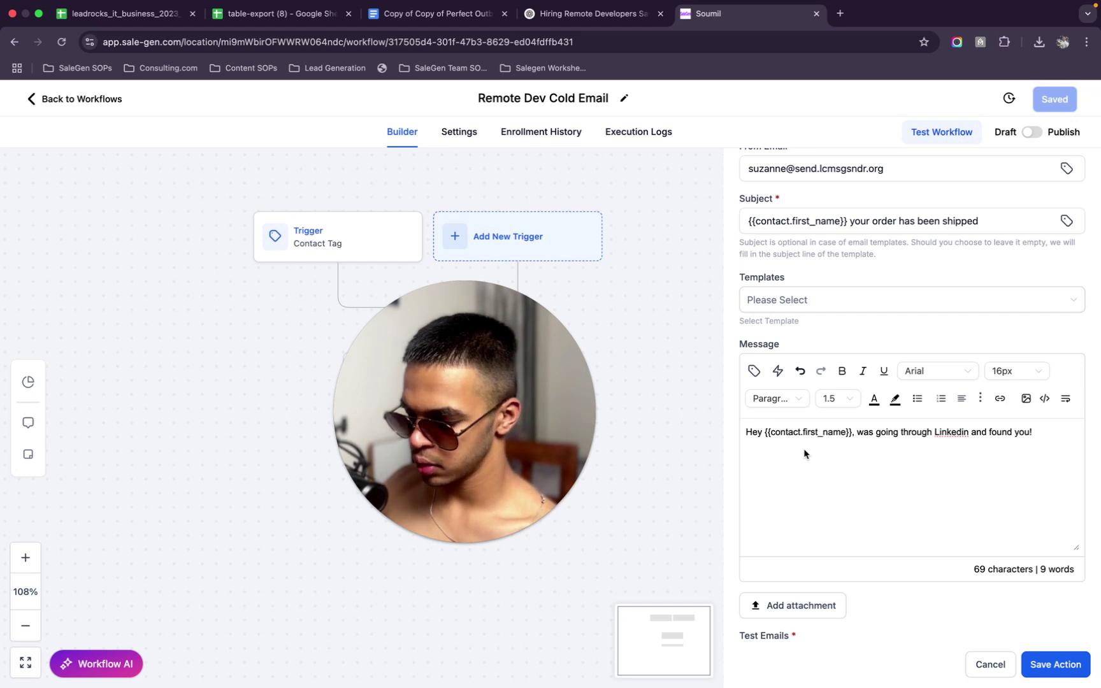
type("Just")
key("BackSpace")
key("BackSpace")
key("BackSpace")
key("BackSpace")
key("BackSpace")
type("I know you're th")
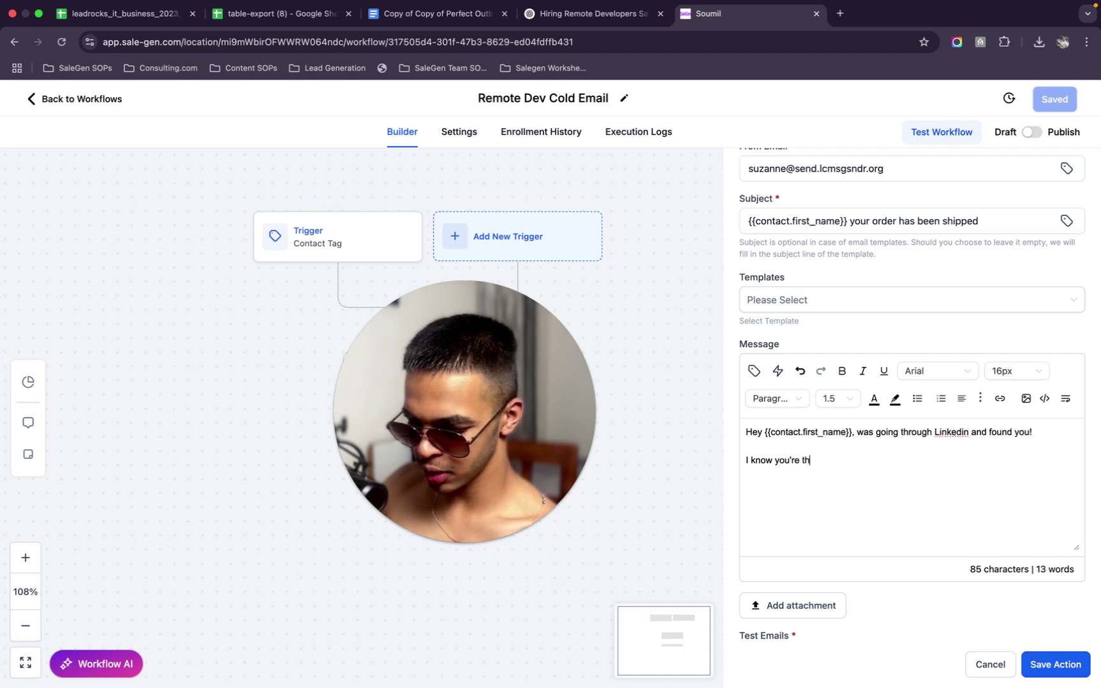
type("inking ")
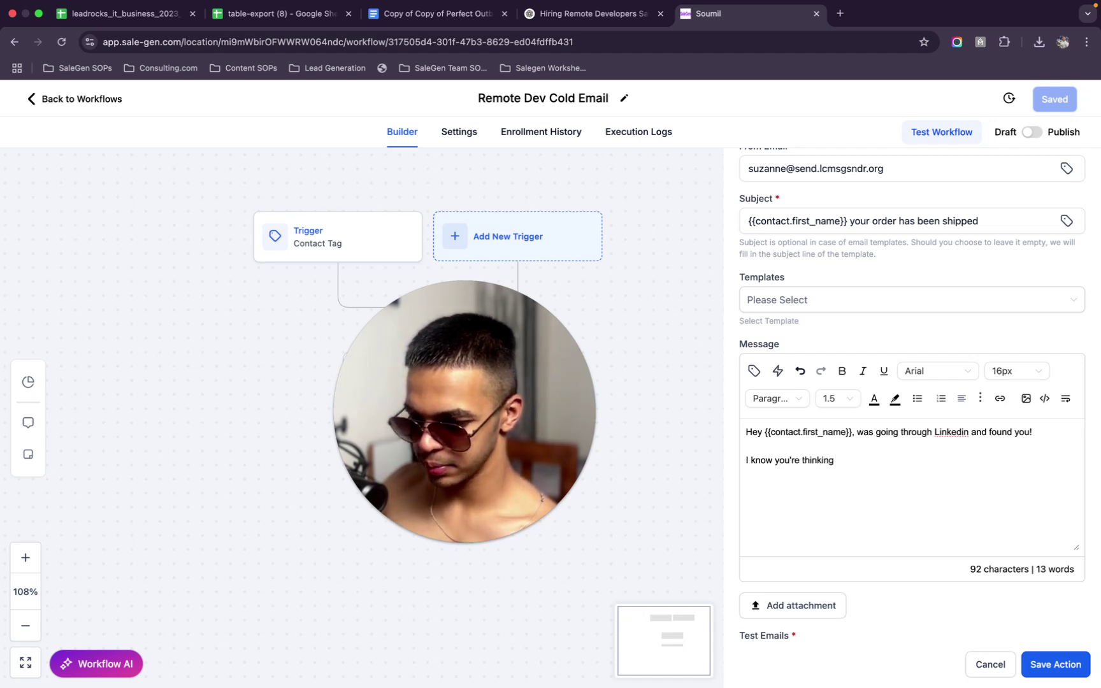
type("I")
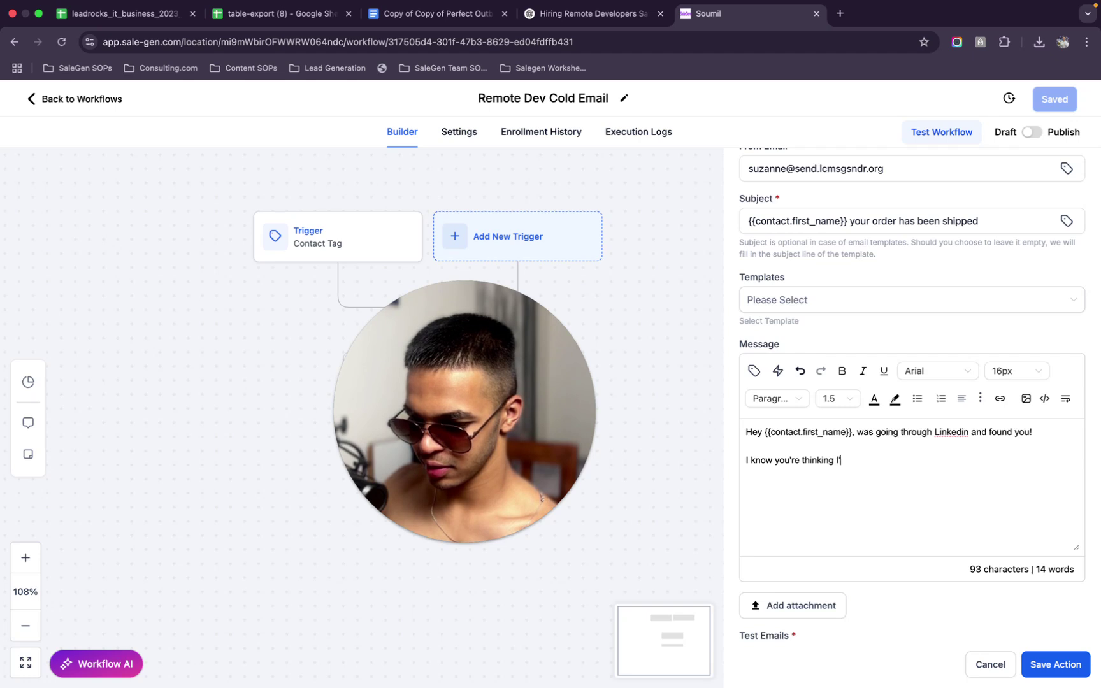
type("'ve mislead you")
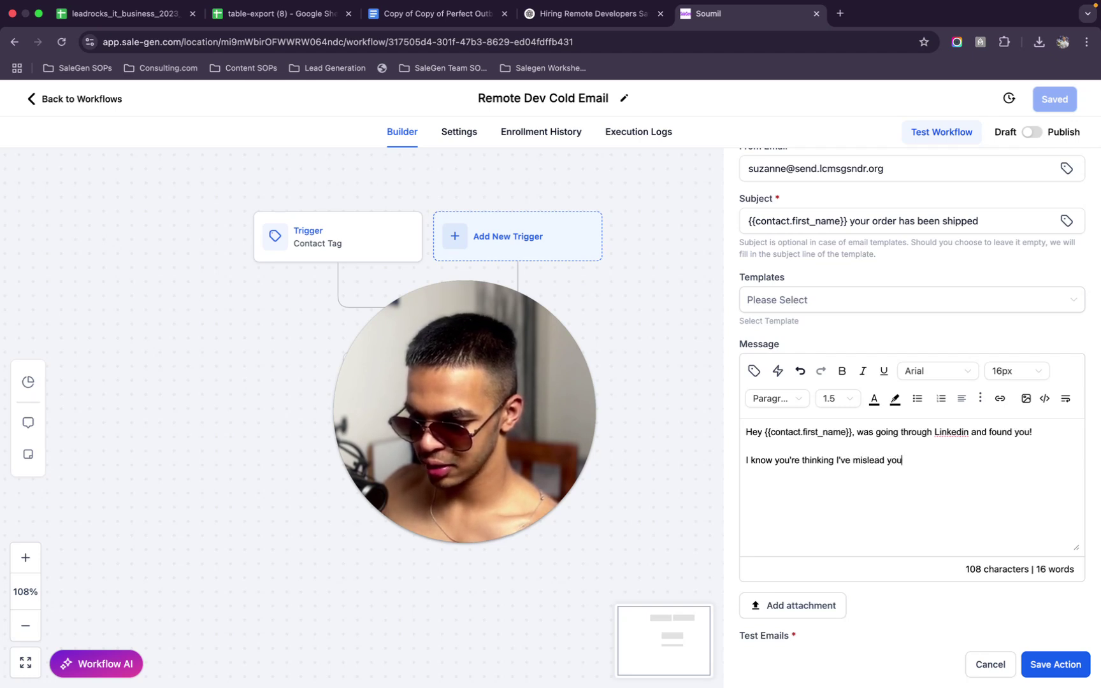
type(" with t")
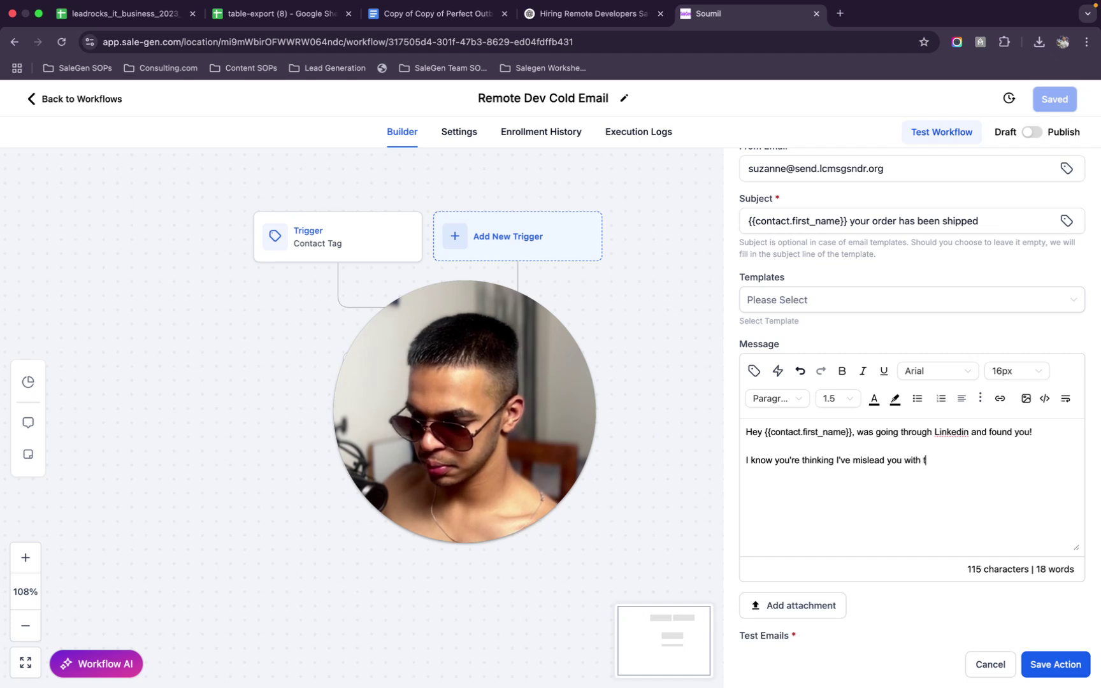
type("he subject line, but hear me out haha")
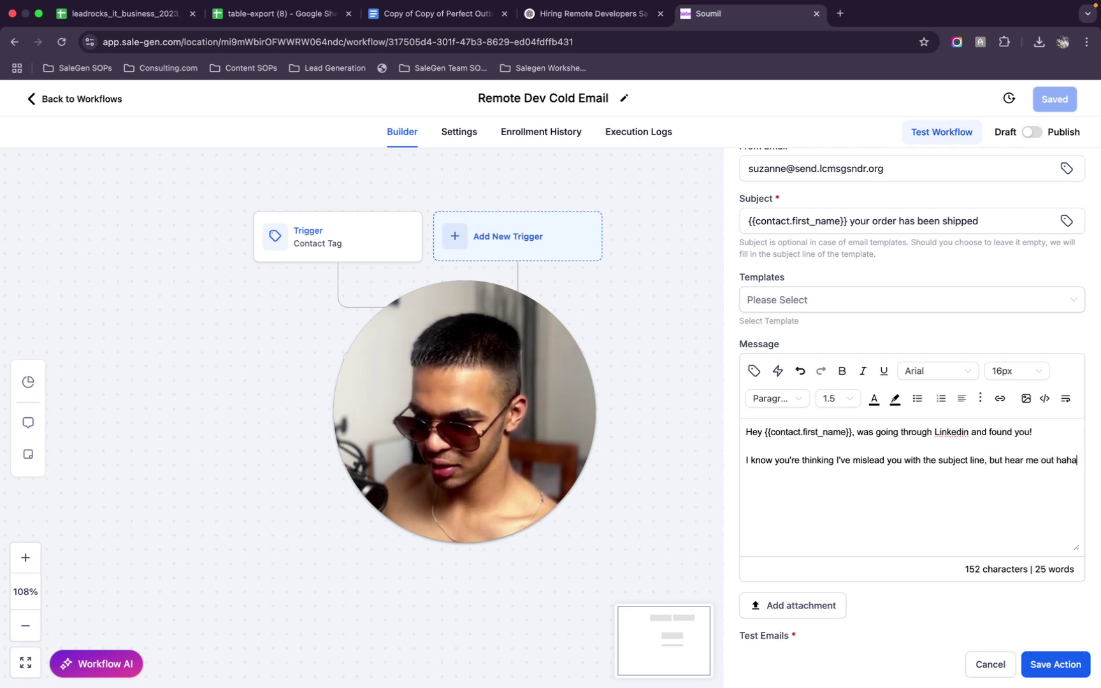
type(".")
key("Return")
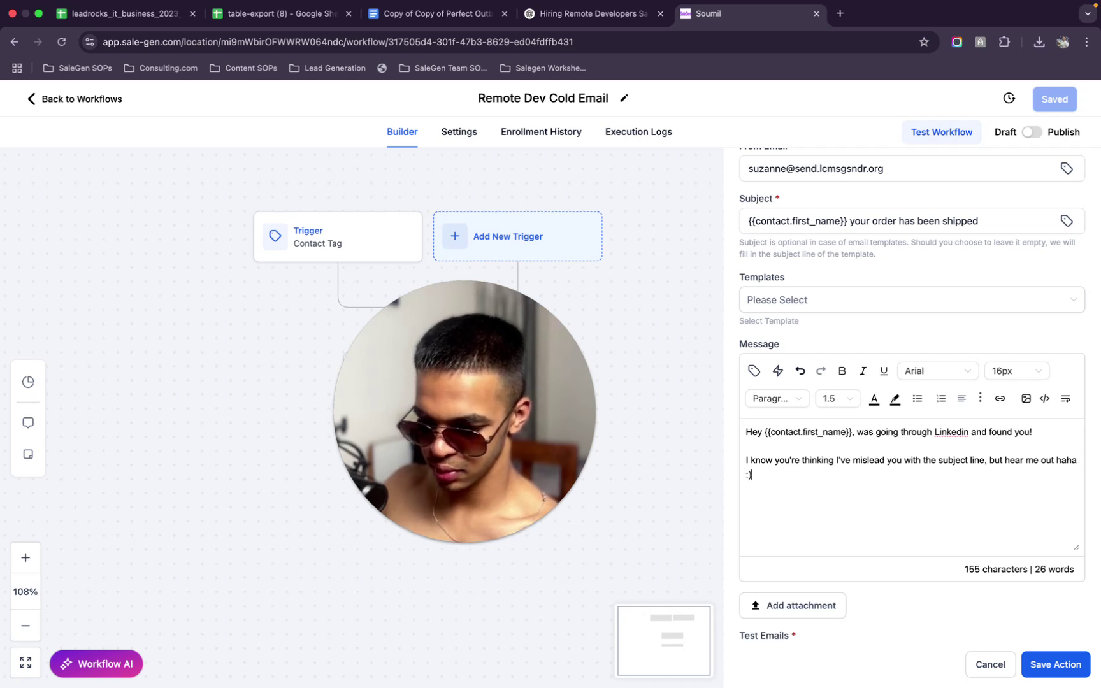
Type the new line 'Based on your profile, it seems your company is into IT services', fixing typos
key("Return")
type("S")
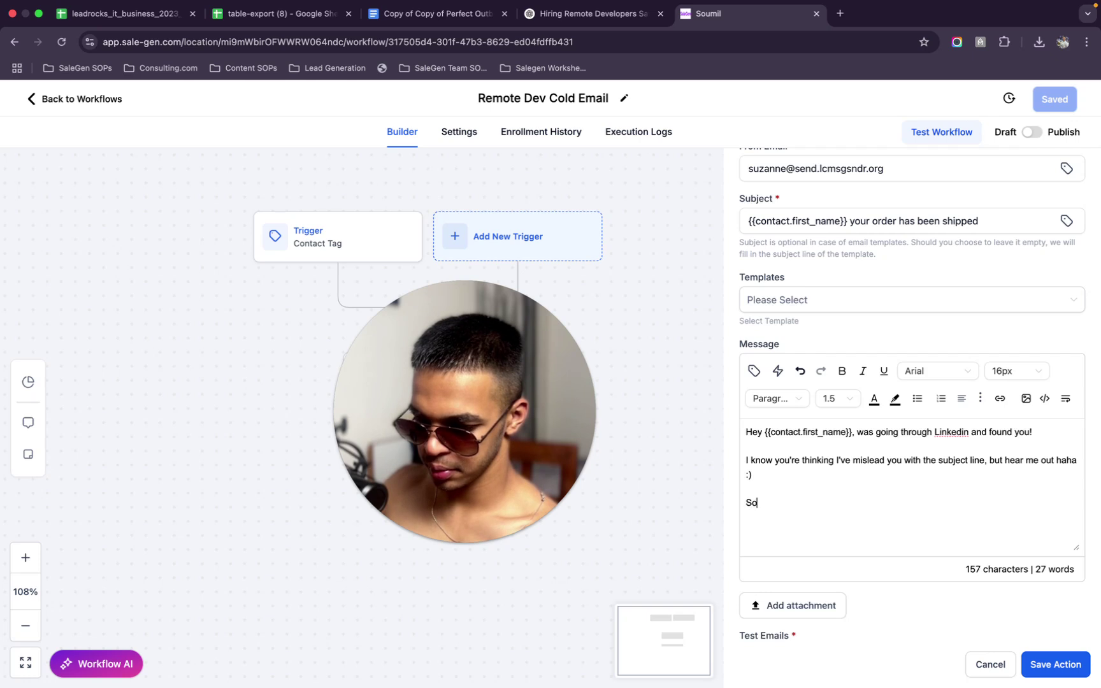
key("BackSpace")
type("If")
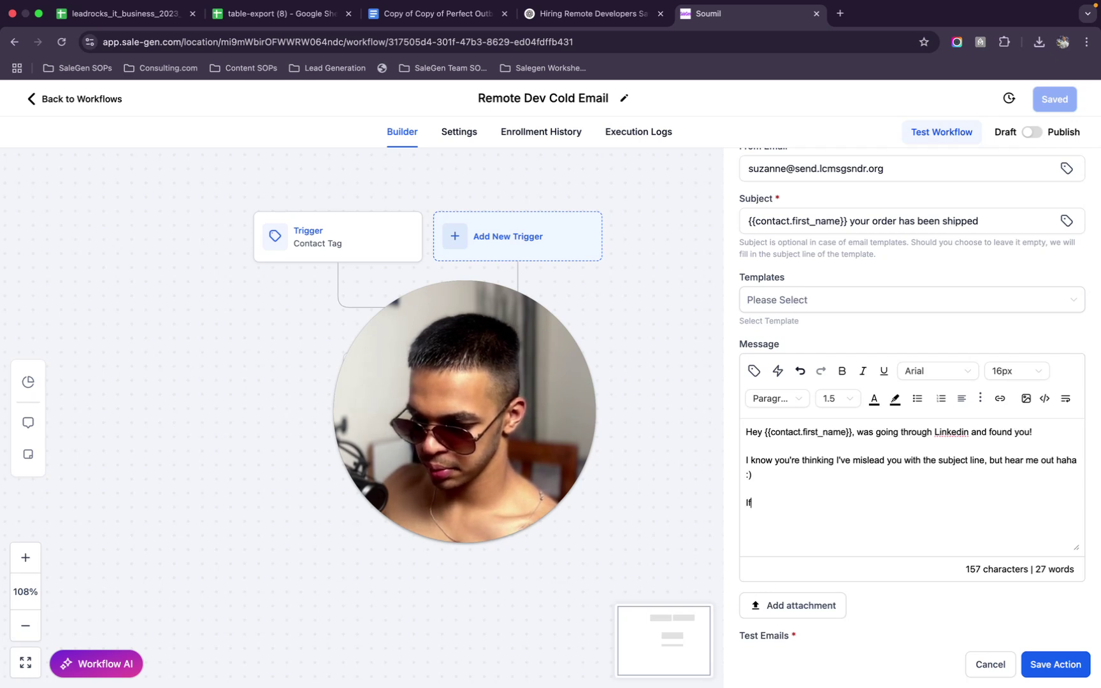
key("BackSpace")
key("BackSpace")
key("BackSpace")
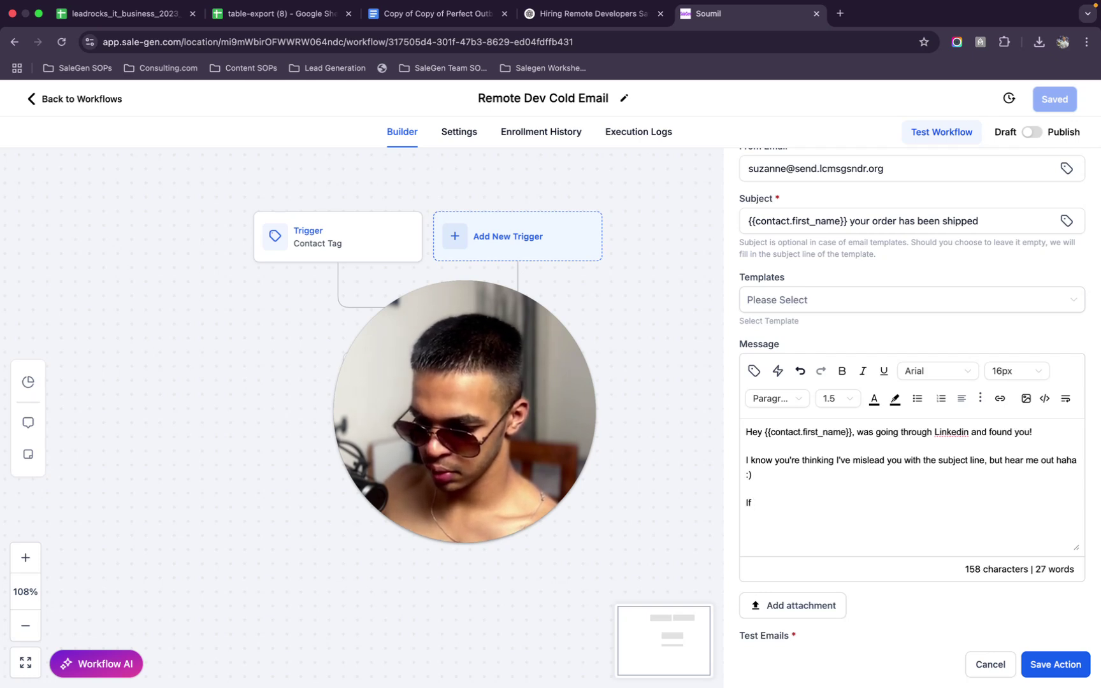
type("Based on yoou")
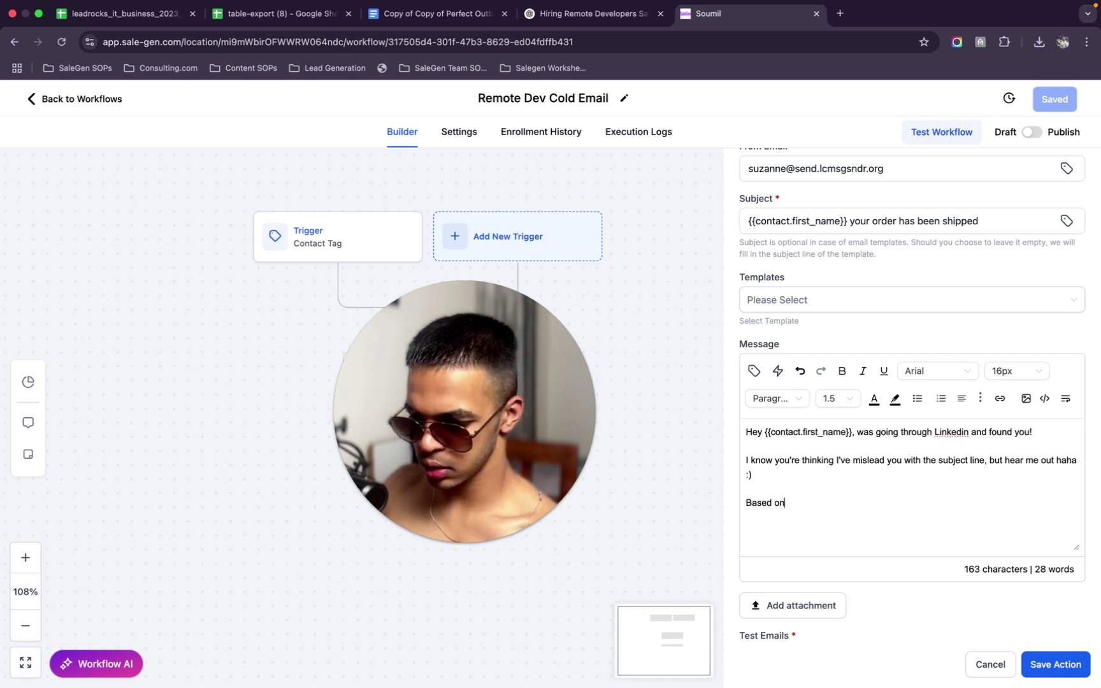
key("BackSpace")
key("BackSpace")
type("ur profile, ")
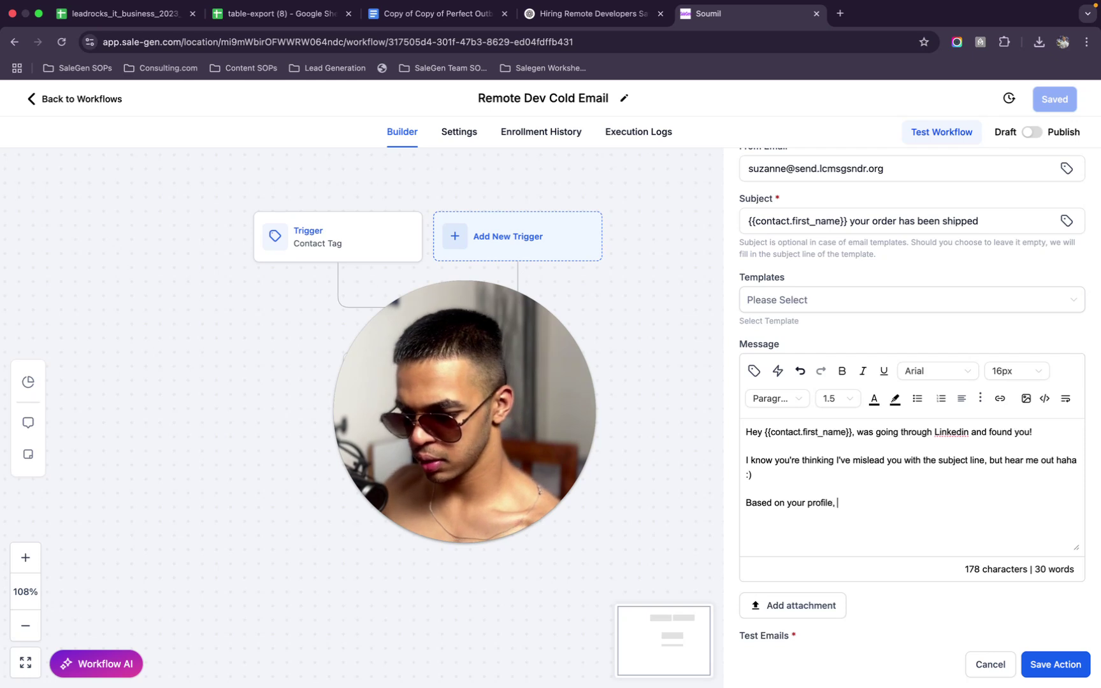
type("it seems your company")
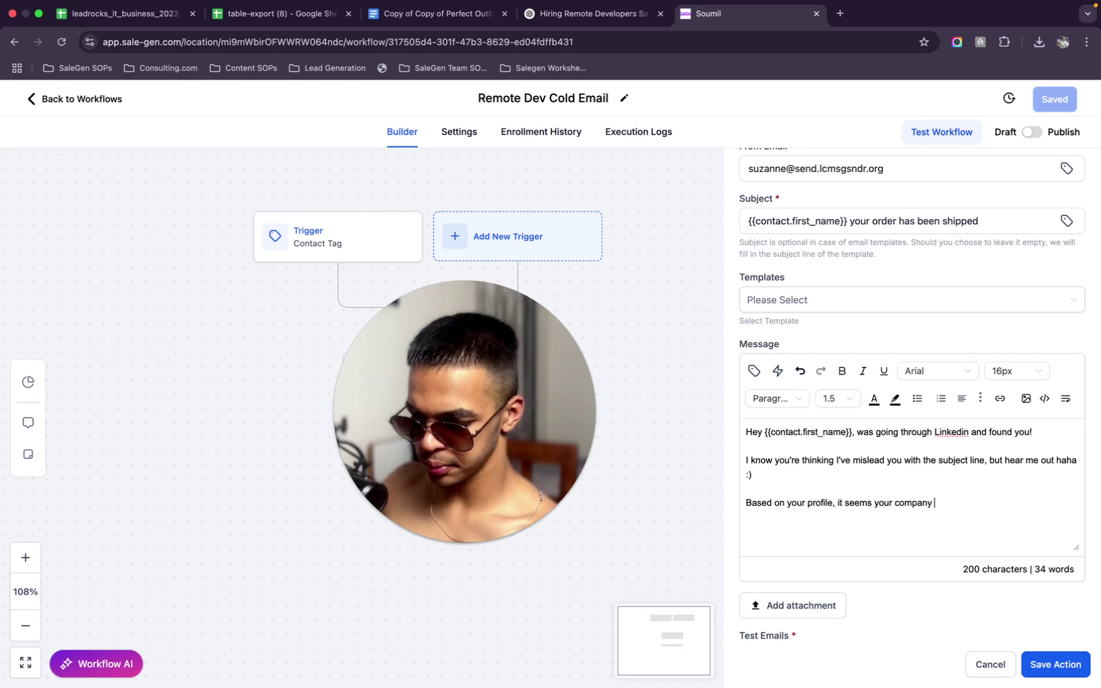
type("h")
key("BackSpace")
key("BackSpace")
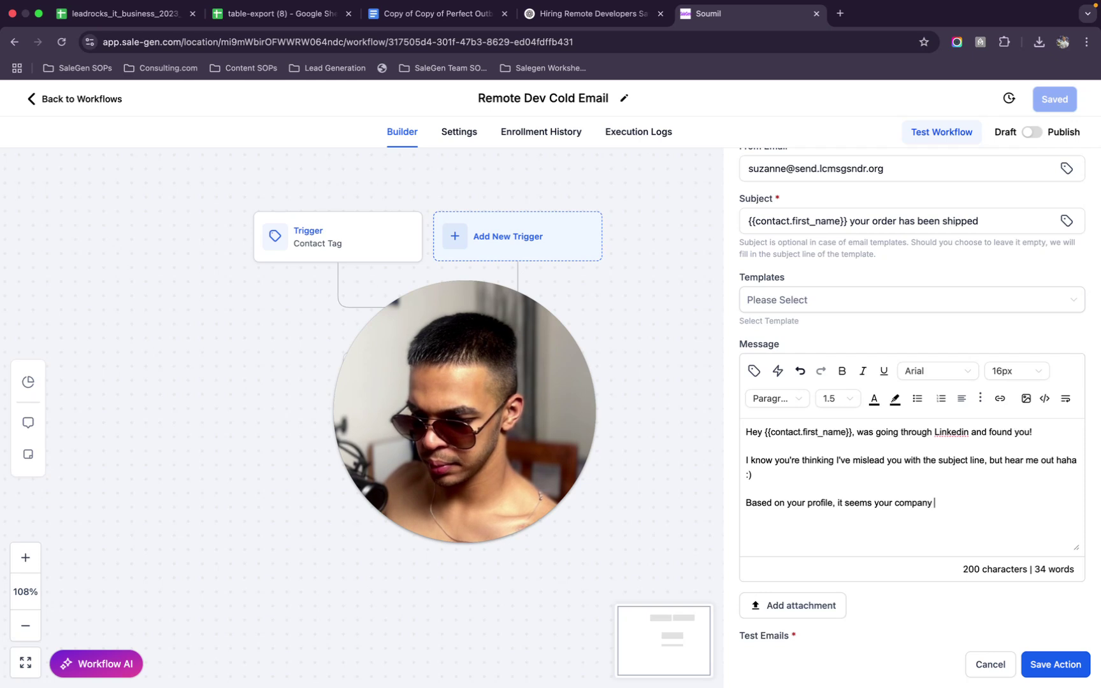
type("de")
key("BackSpace")
key("BackSpace")
type("d")
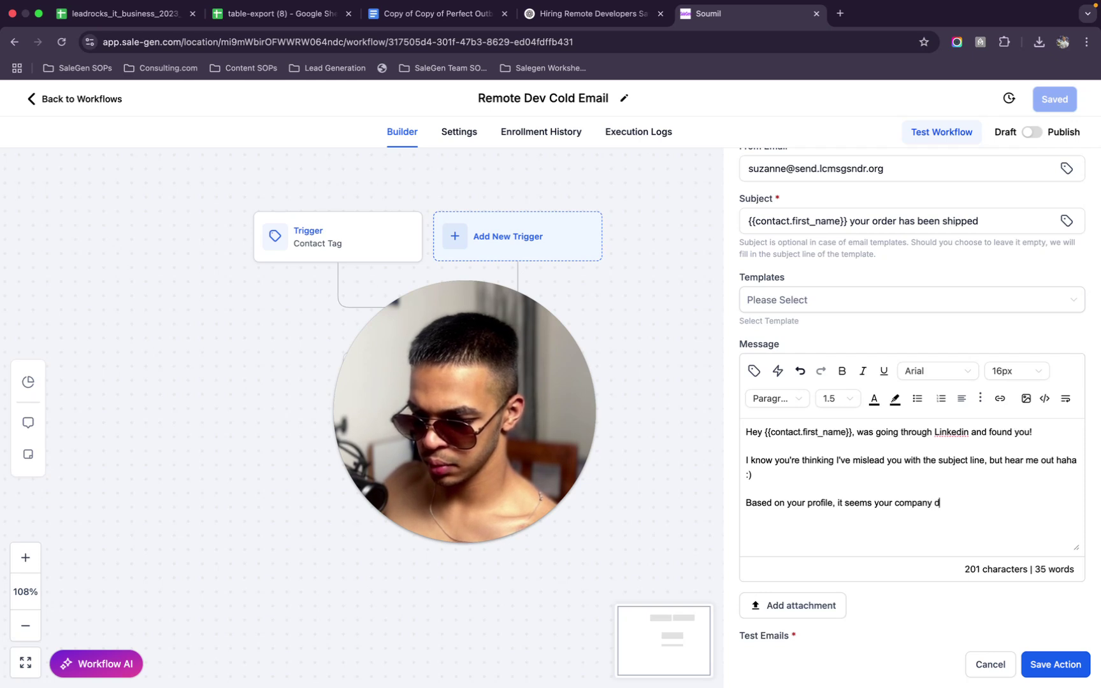
type("eals")
key("BackSpace")
key("BackSpace")
key("BackSpace")
key("BackSpace")
key("BackSpace")
key("BackSpace")
type("is ")
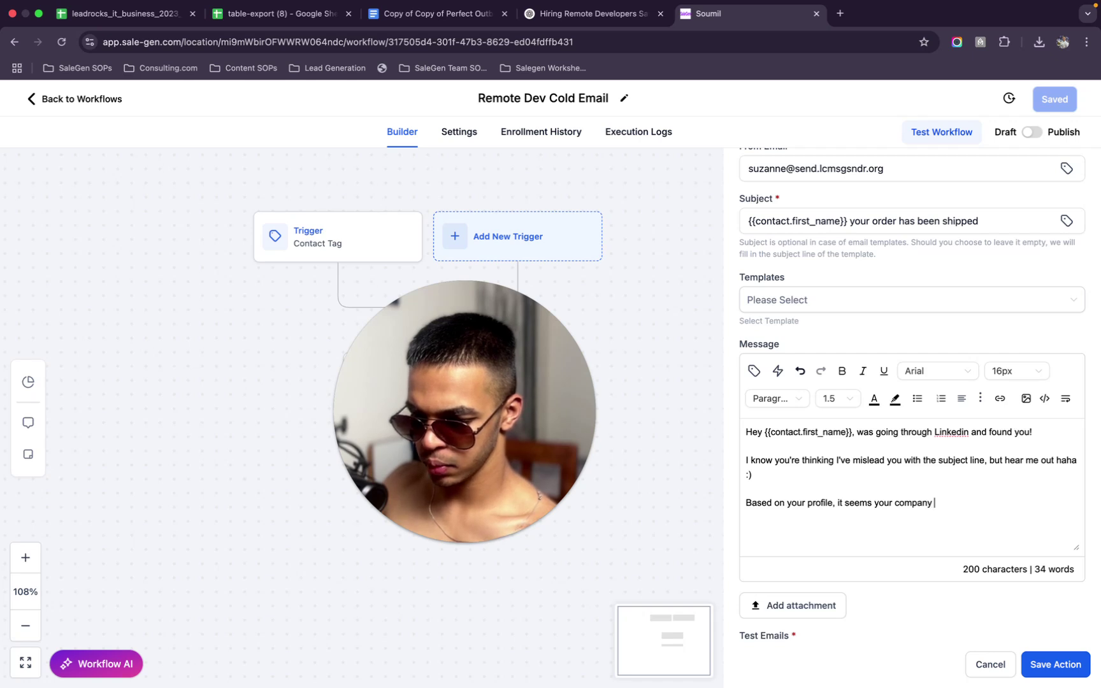
type("in")
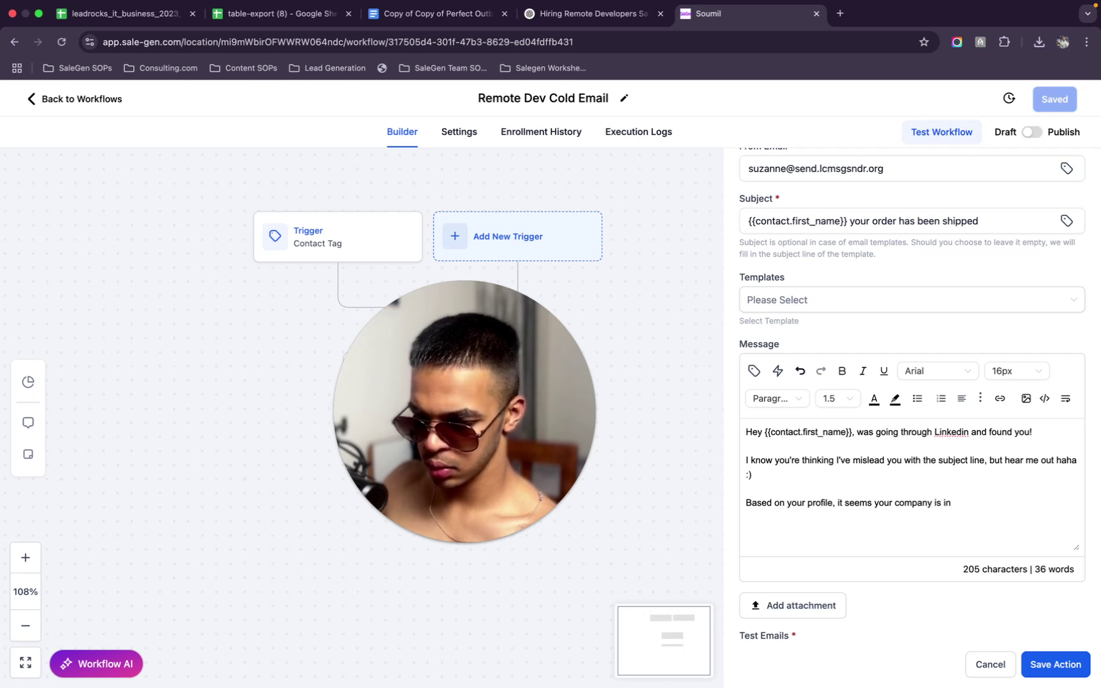
type("to lT services.")
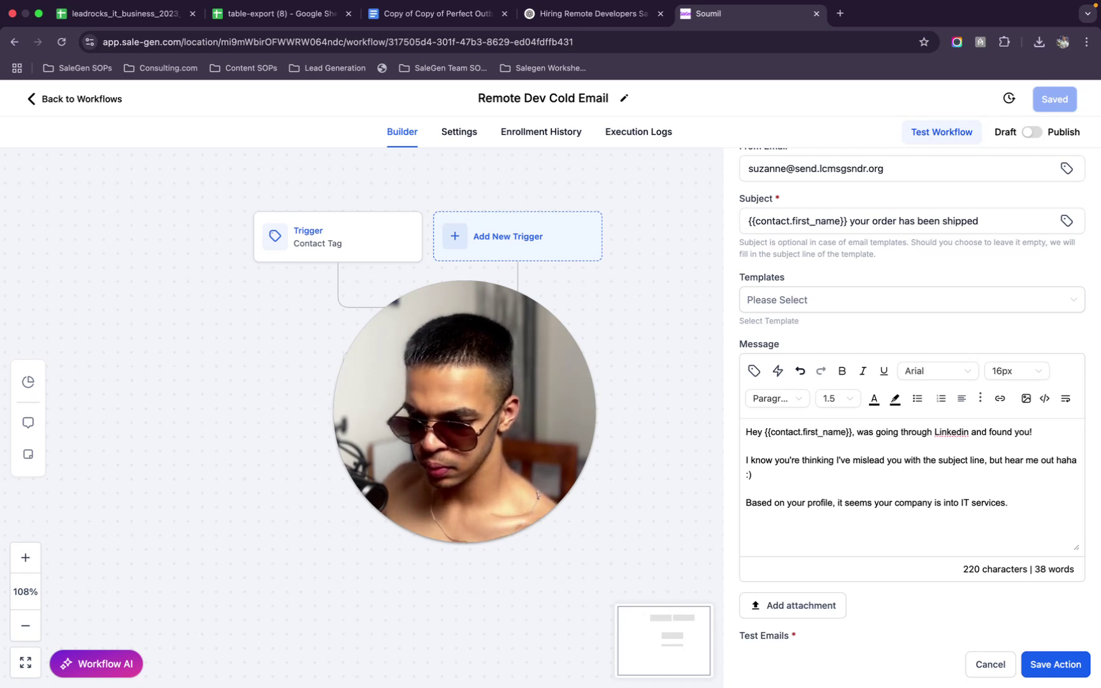
Try several endings after 'IT services' and settle on an ellipsis '...'
key("BackSpace")
type("and")
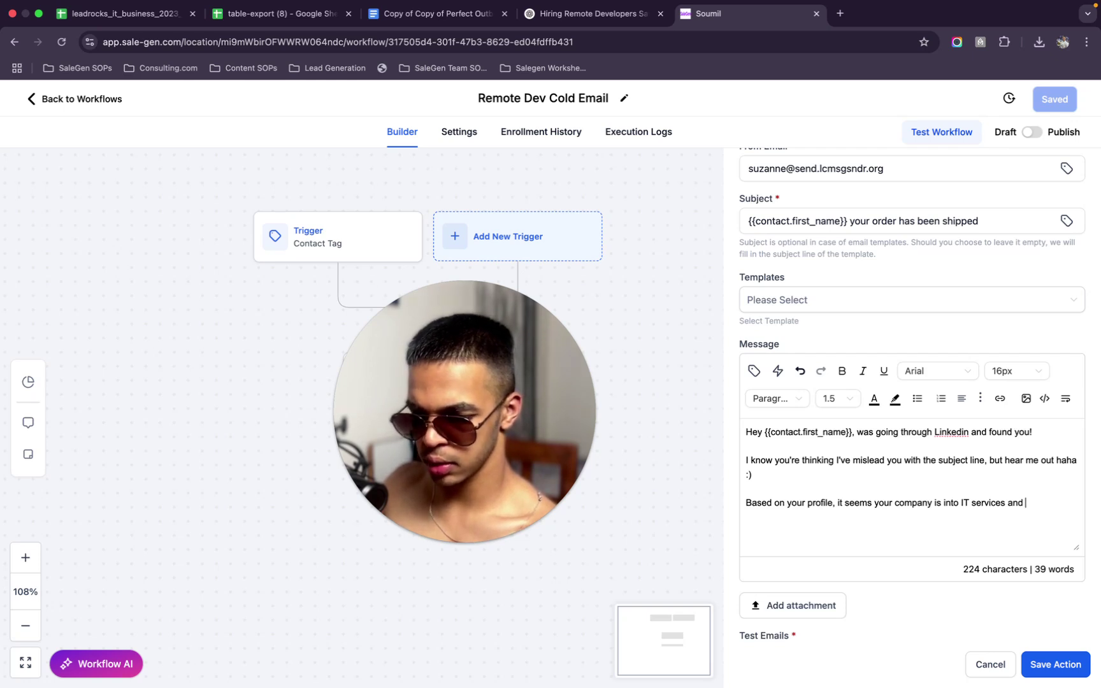
type("almo")
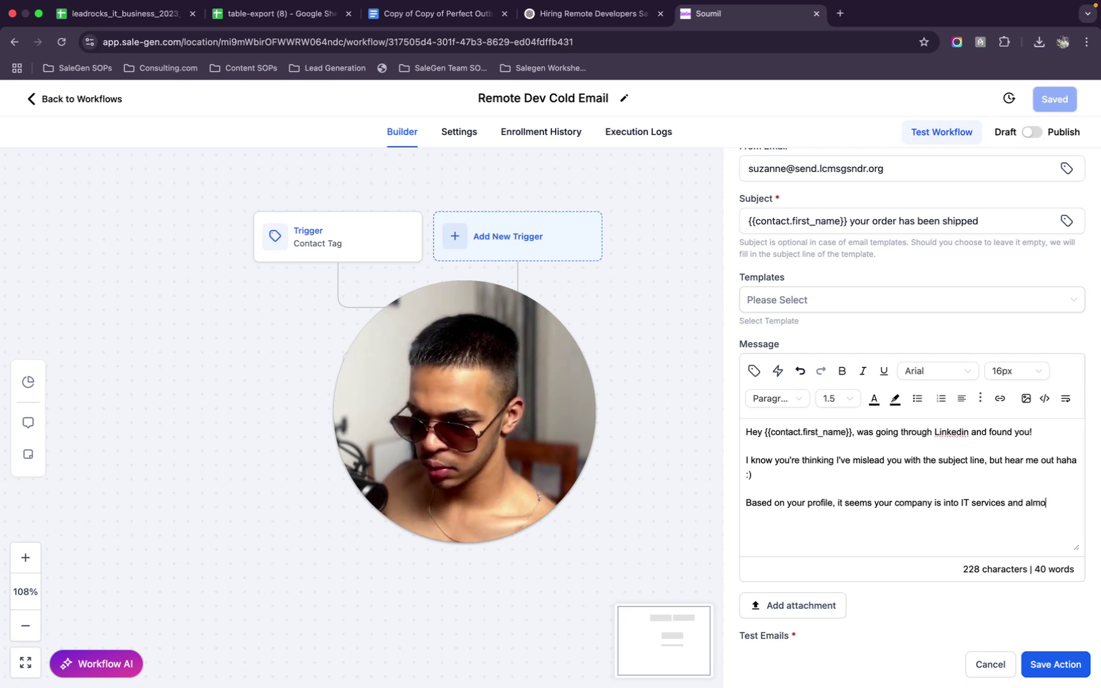
key("BackSpace")
key("BackSpace")
key("BackSpace")
key("BackSpace")
key("BackSpace")
key("BackSpace")
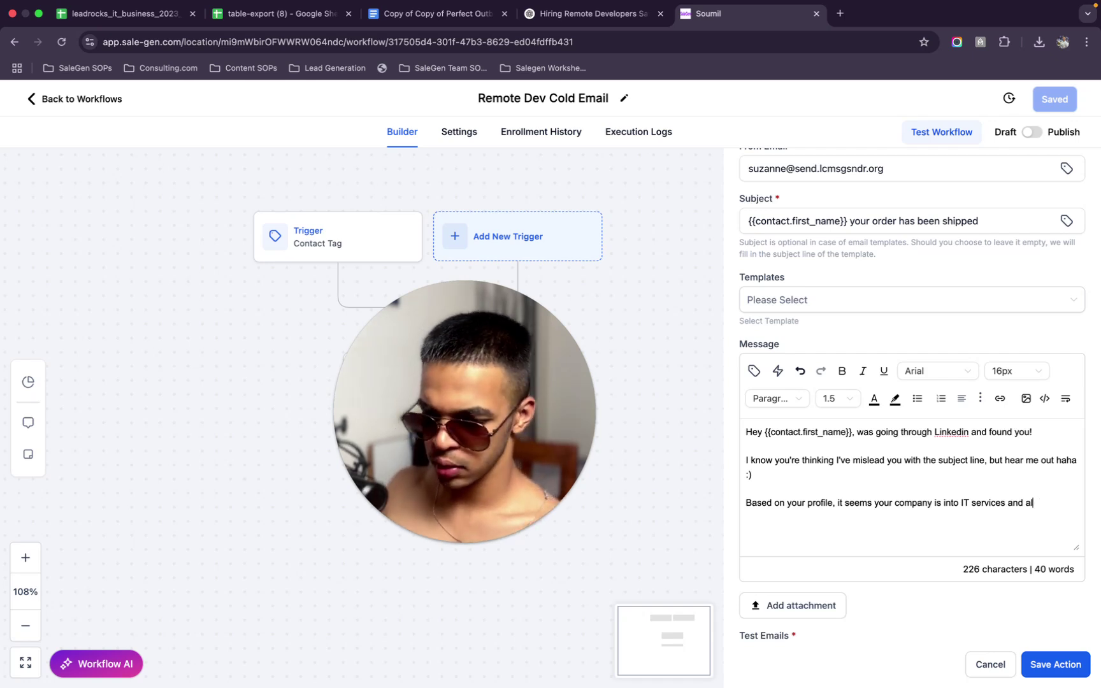
key("BackSpace")
key("BackSpace")
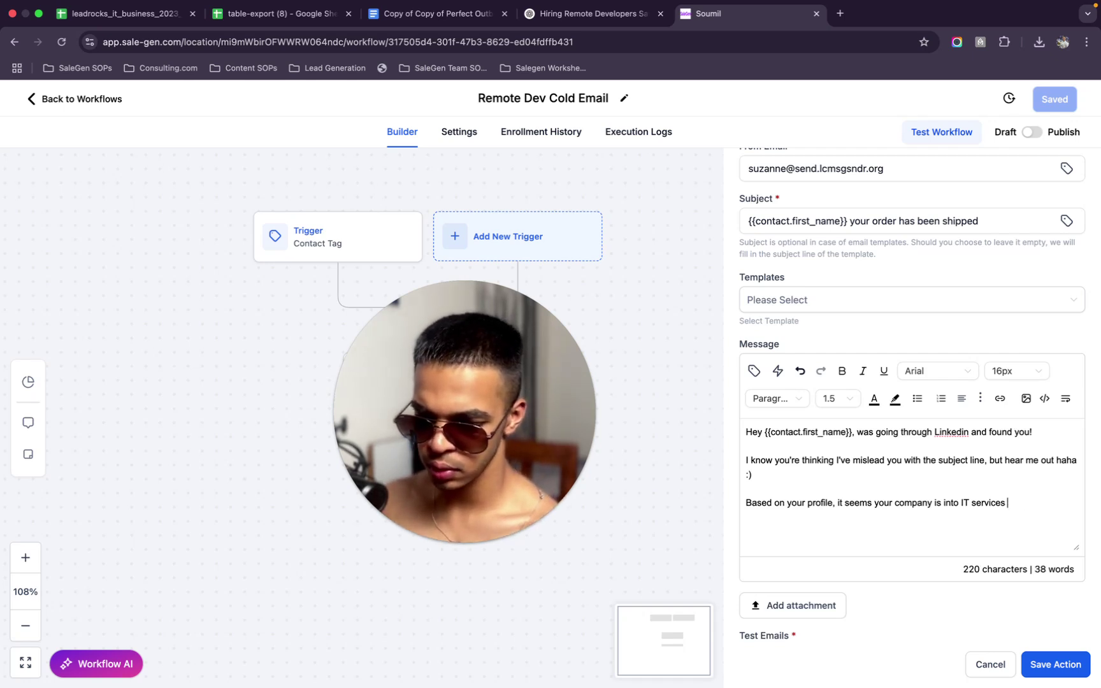
key("BackSpace")
type("!")
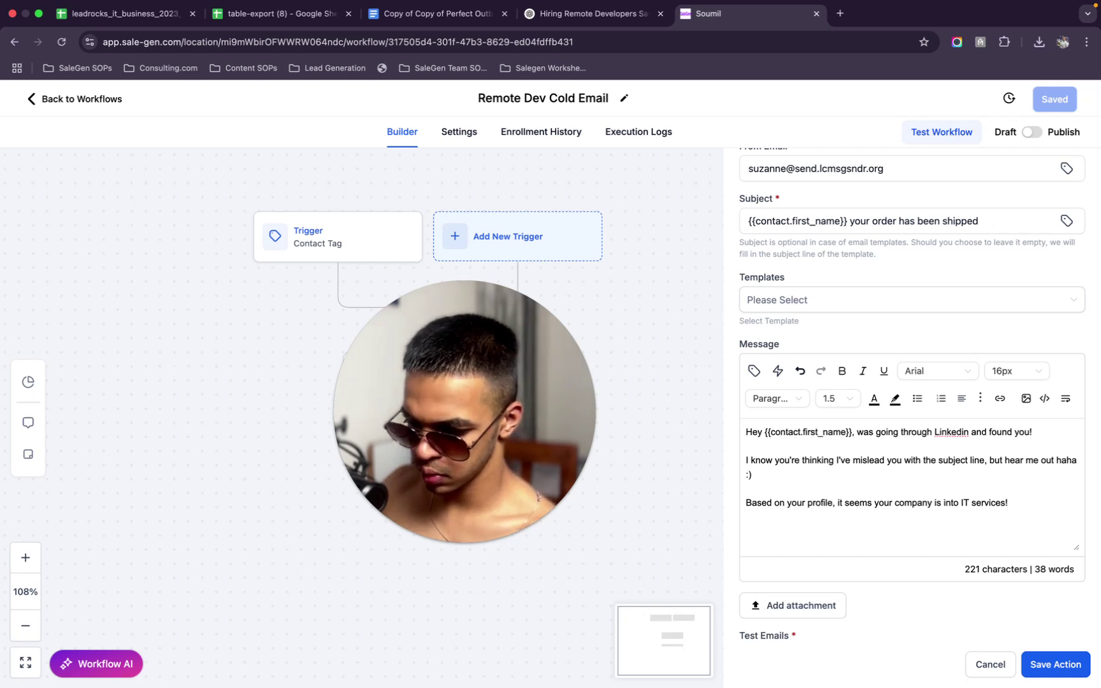
key("BackSpace")
key("BackSpace")
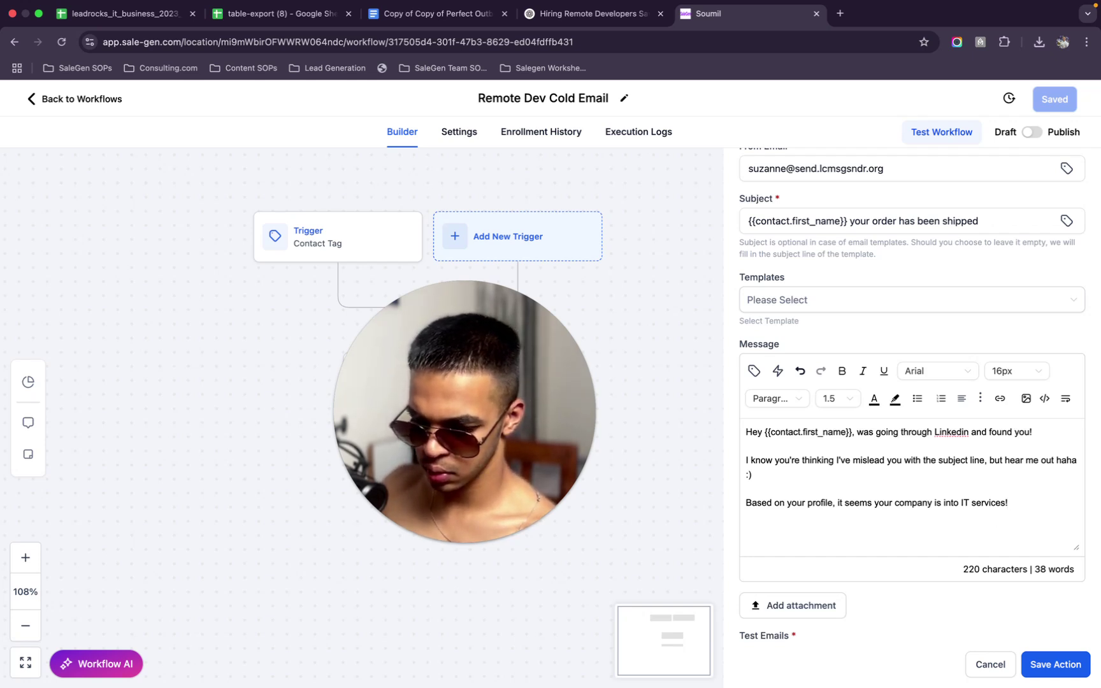
type("and ")
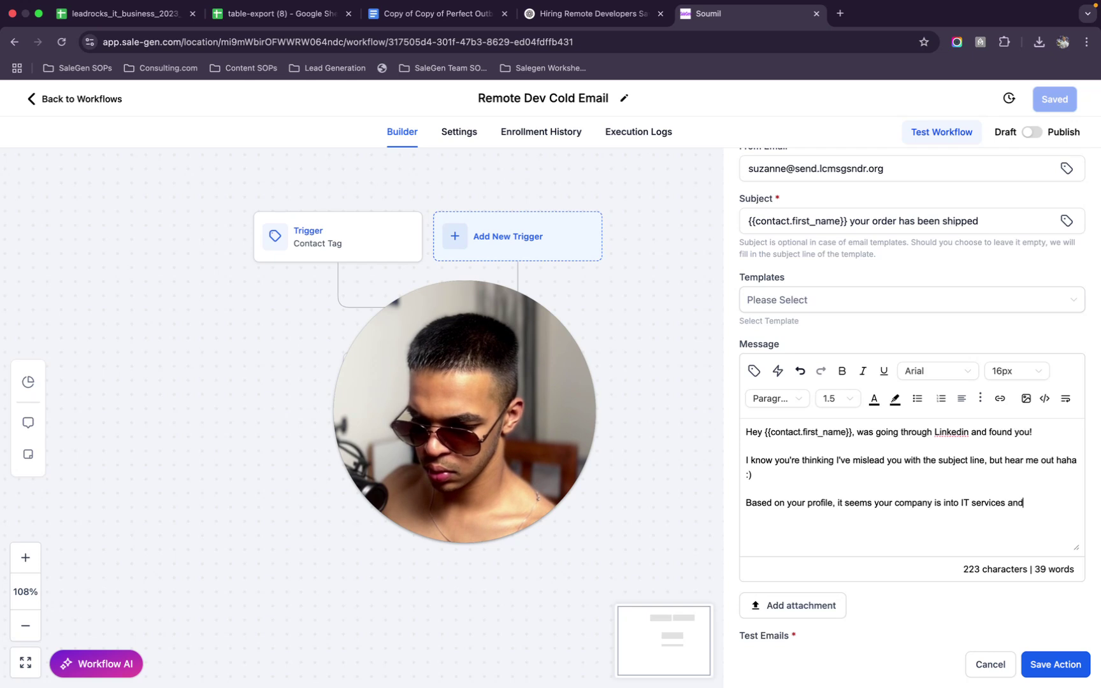
type("y")
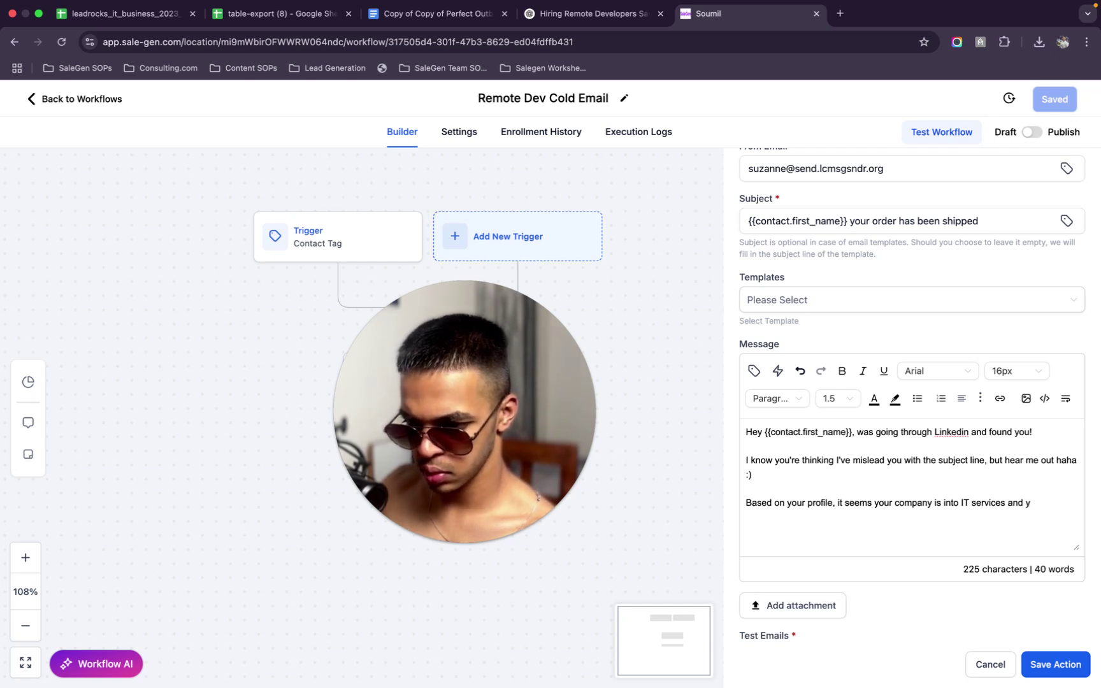
key("BackSpace")
key("BackSpace")
key("BackSpace")
key("BackSpace")
key("BackSpace")
key("BackSpace")
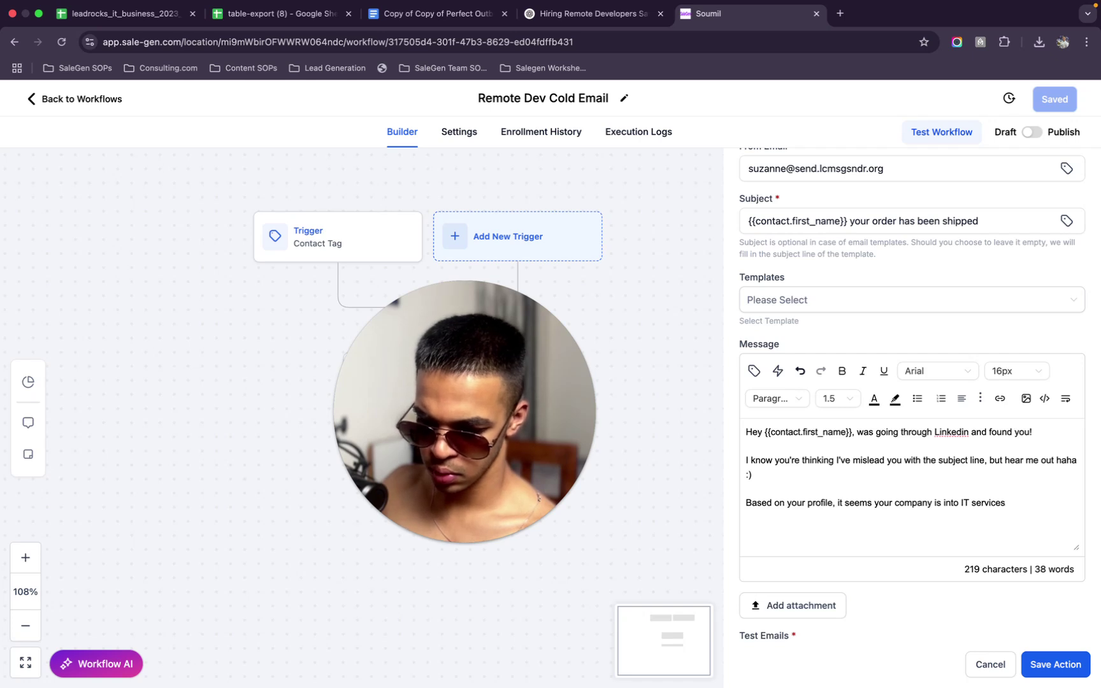
type("...")
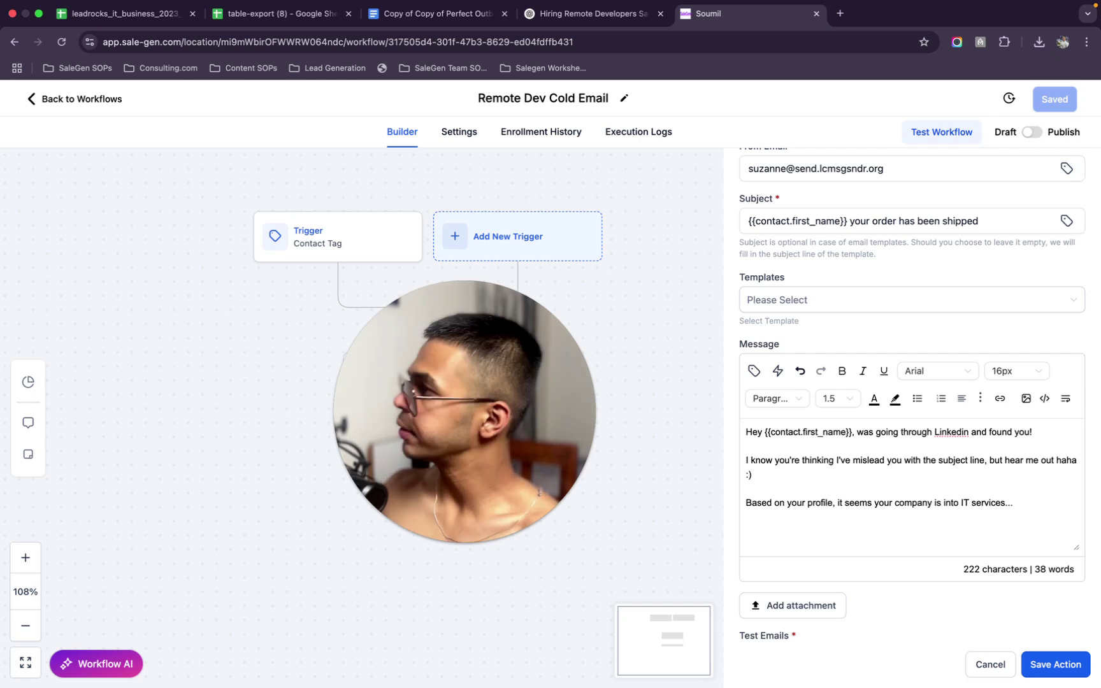
Write the paragraph saying remote developers are almost 13.5X more affordable, ending 'to increase profitability?'
type("id ")
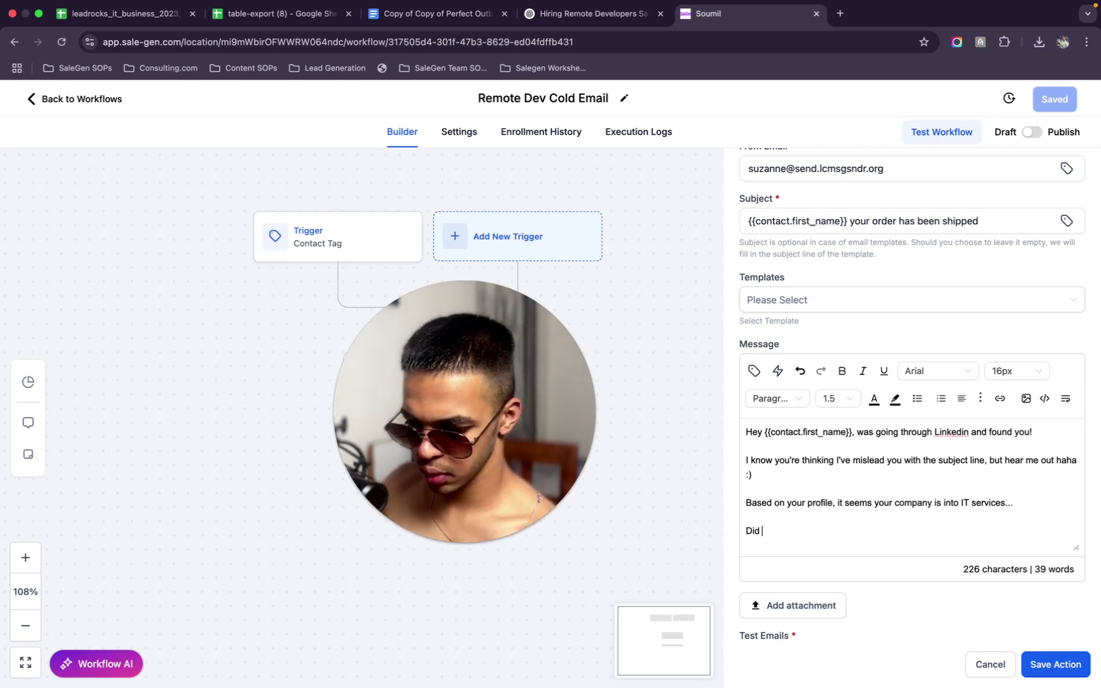
type("you know ")
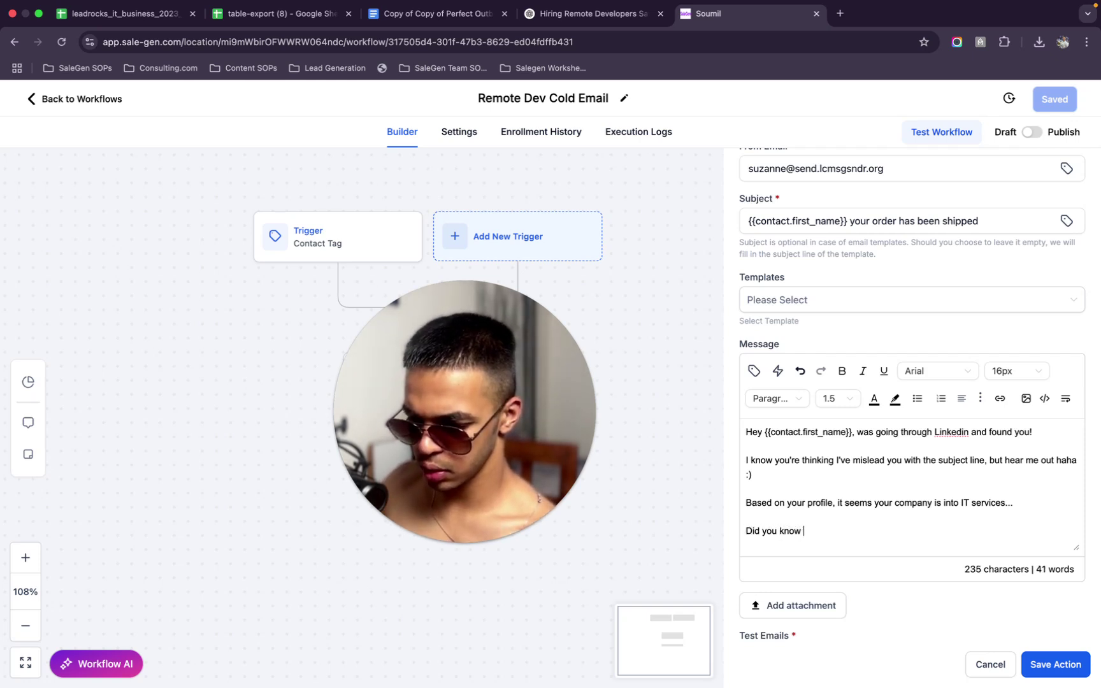
type("that hiring a")
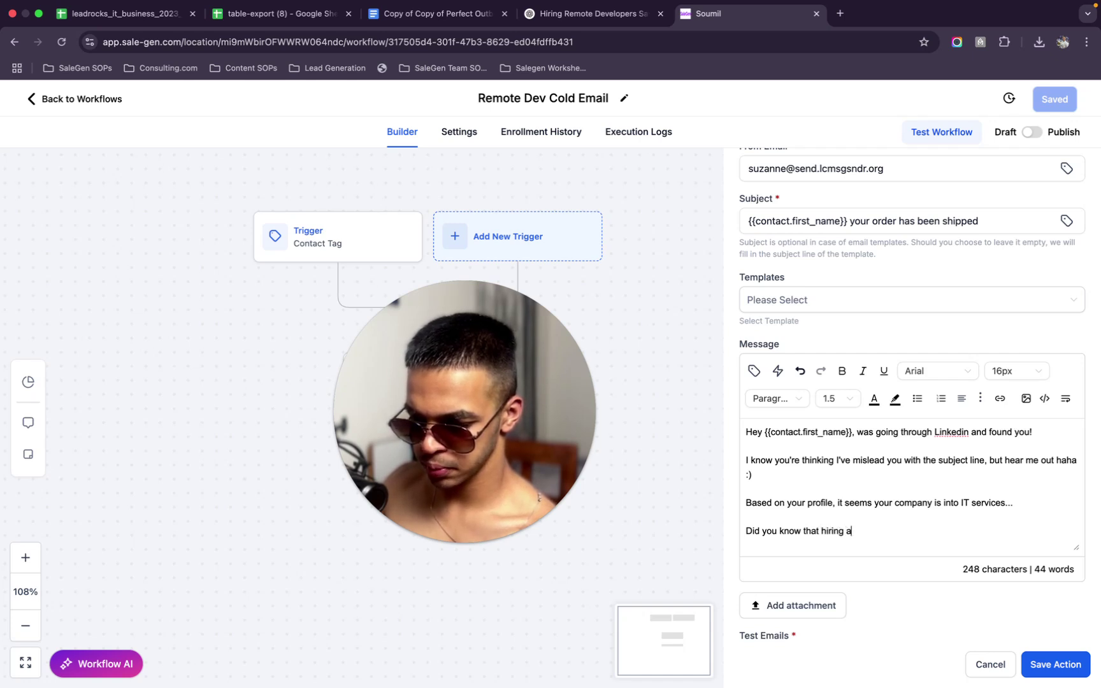
type(" re")
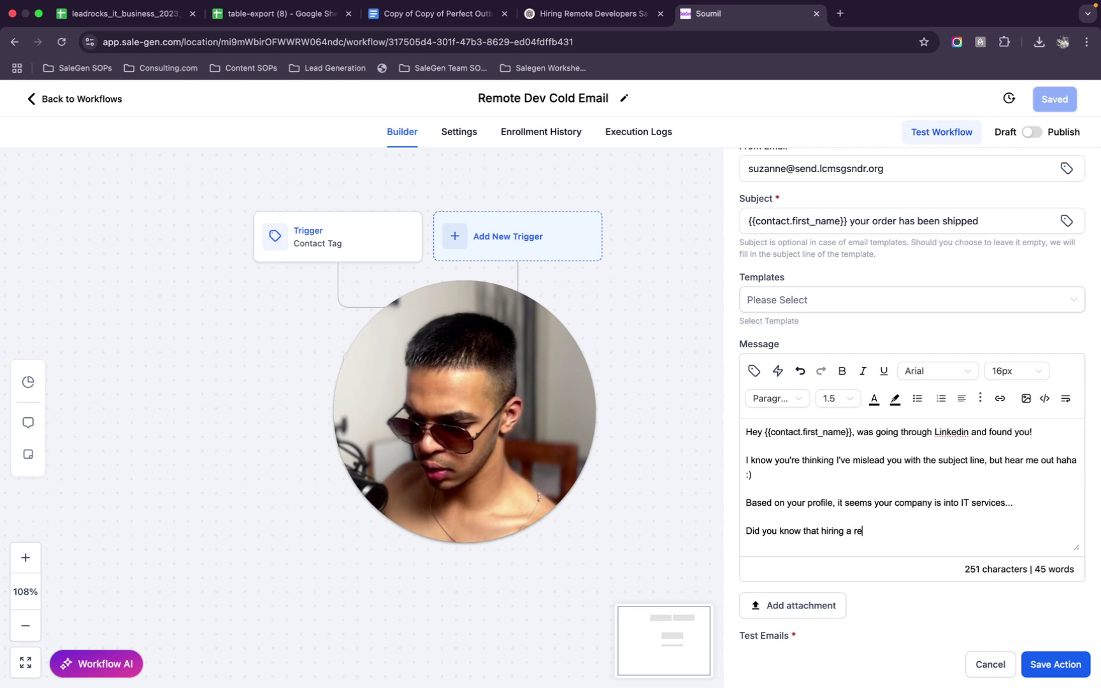
type("mote developer")
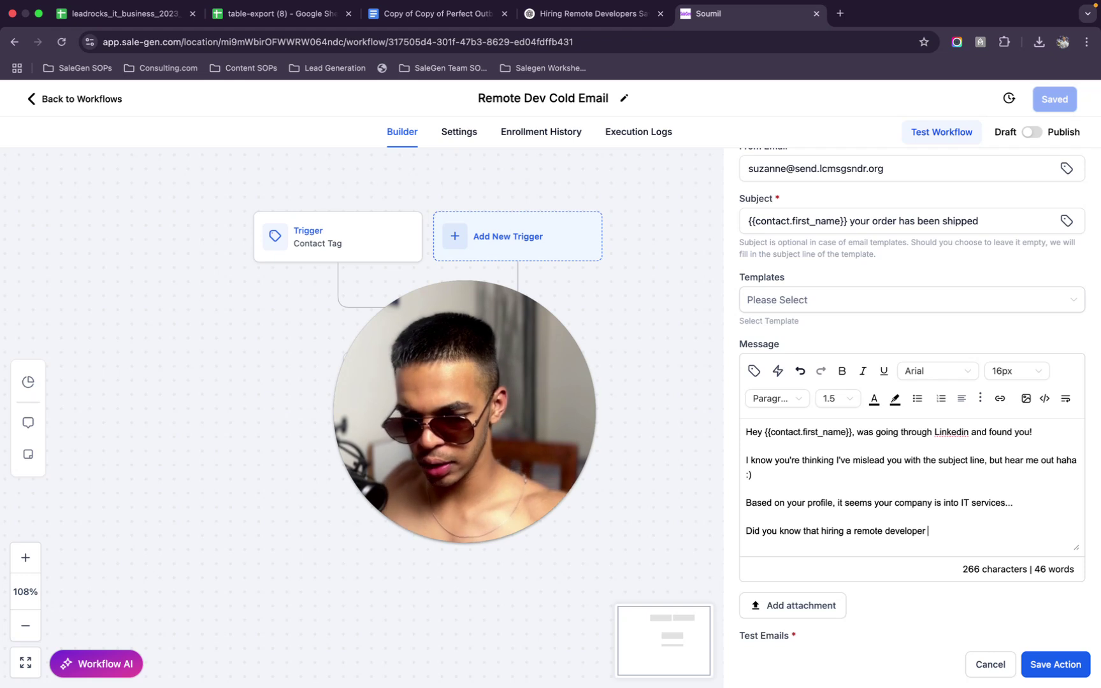
type("is almost")
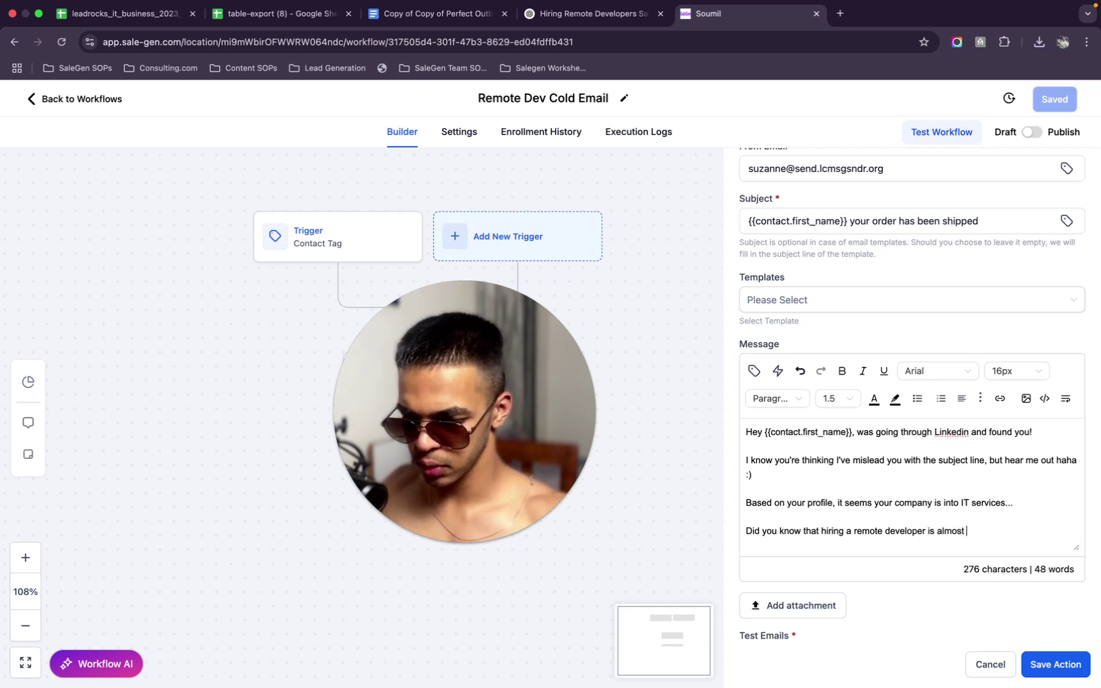
type(" 13.5")
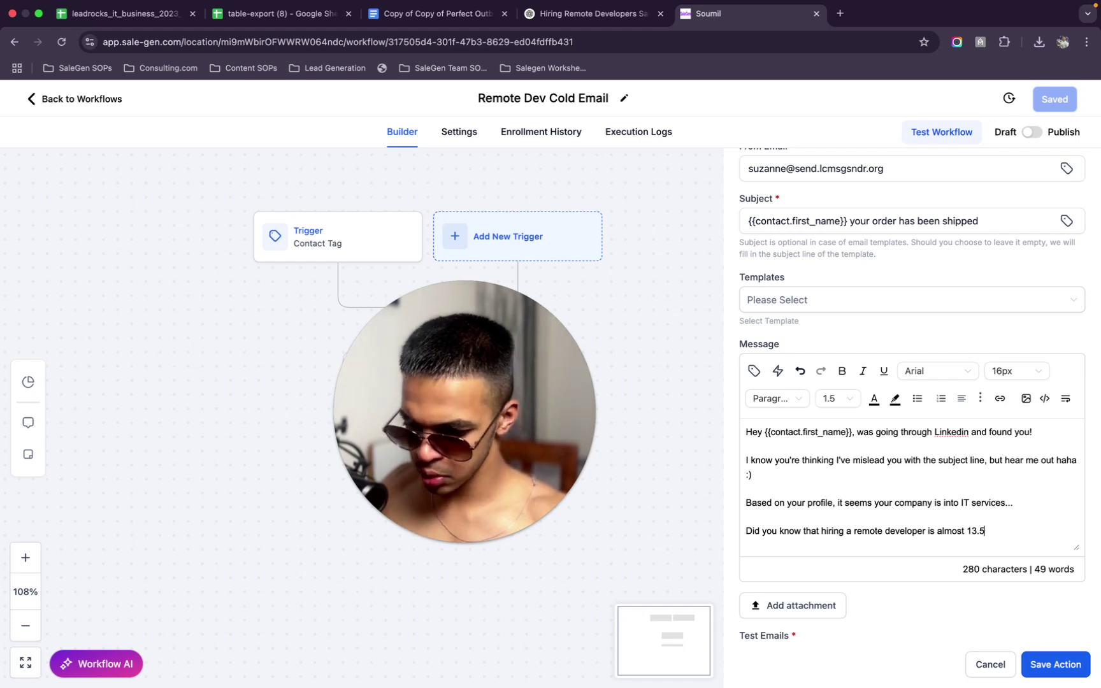
type("X mo")
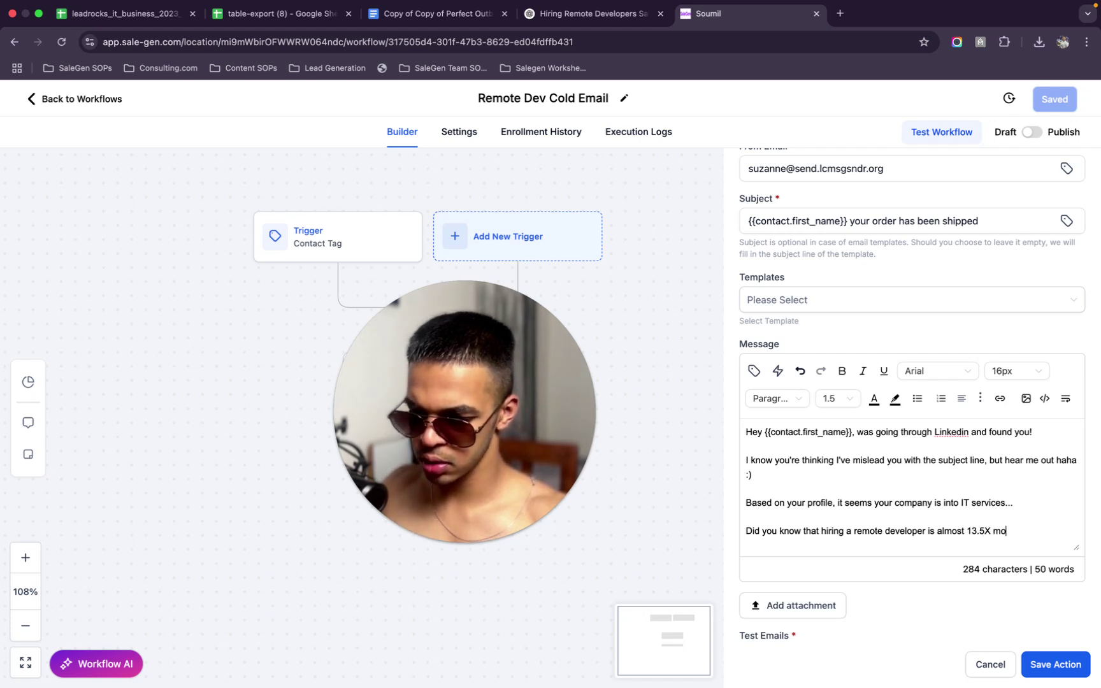
type("re affordable than ")
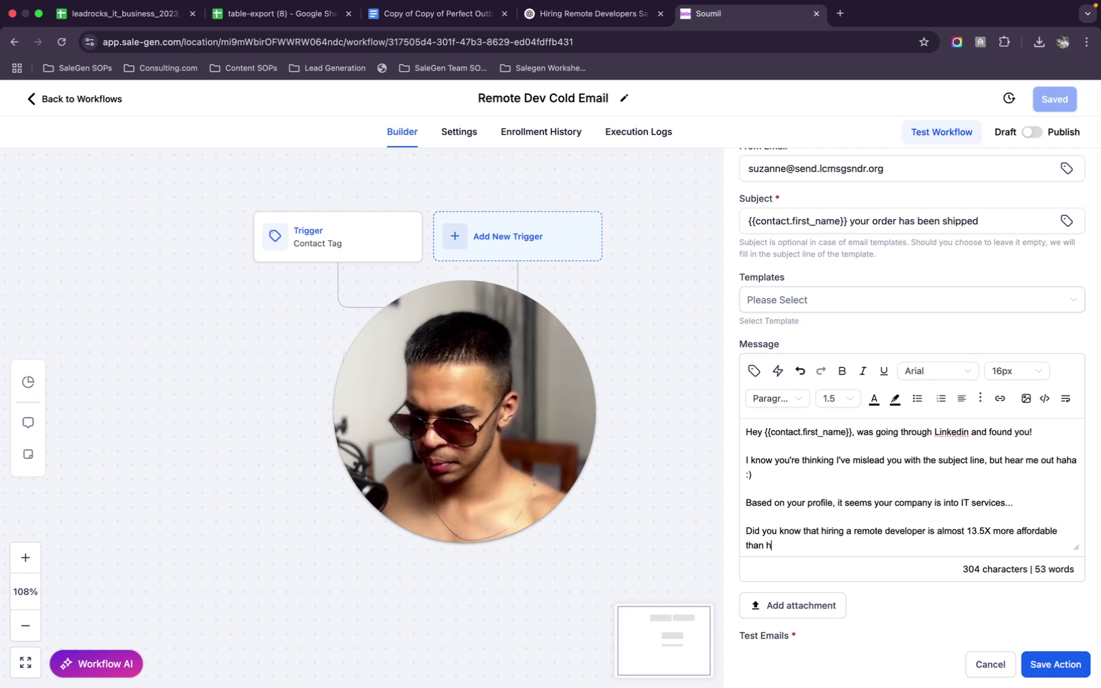
type("hiring ")
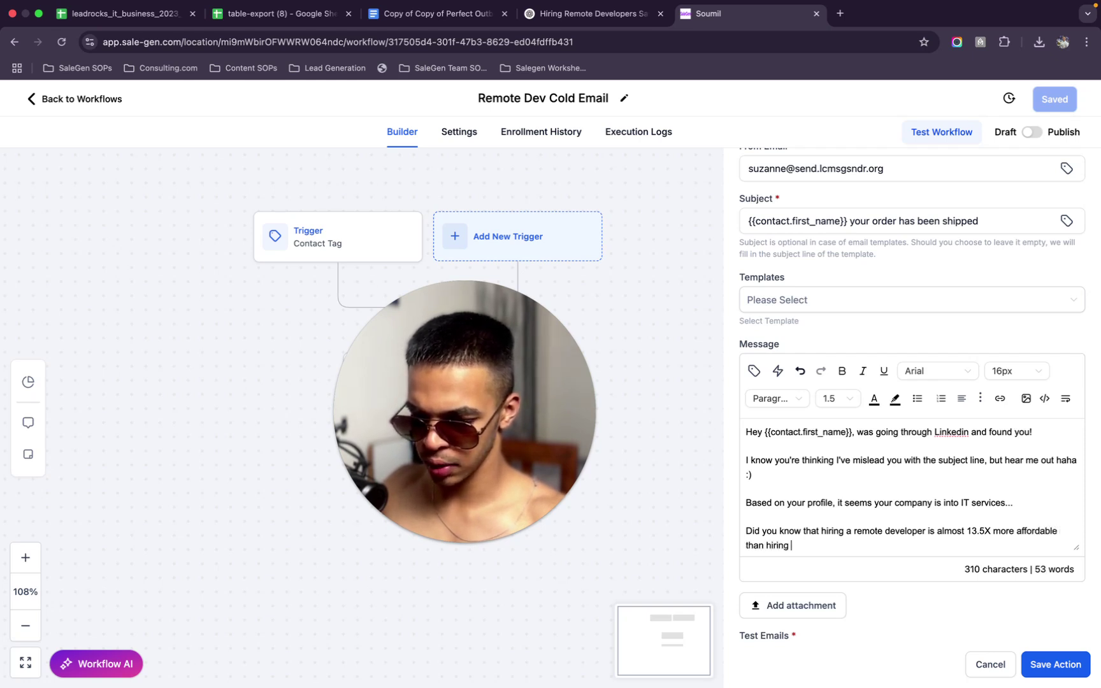
type("de")
type("velopers I")
type("ocally on a")
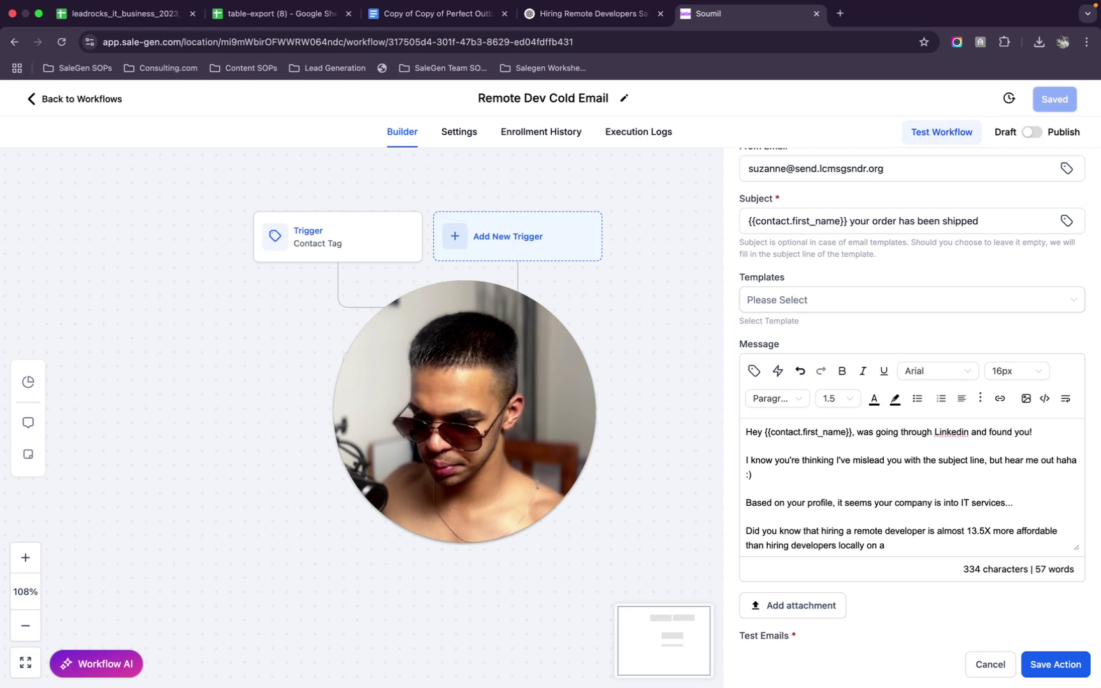
key("BackSpace")
key("BackSpace")
key("BackSpace")
key("BackSpace")
key("BackSpace")
key("BackSpace")
type("y")
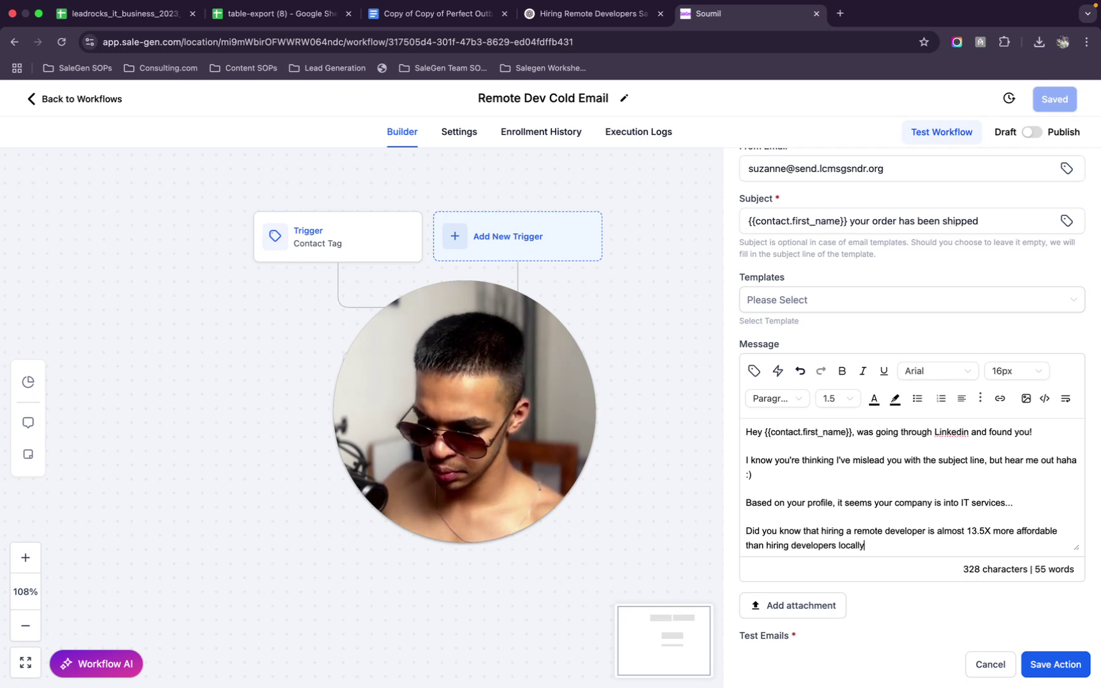
type(" and all t")
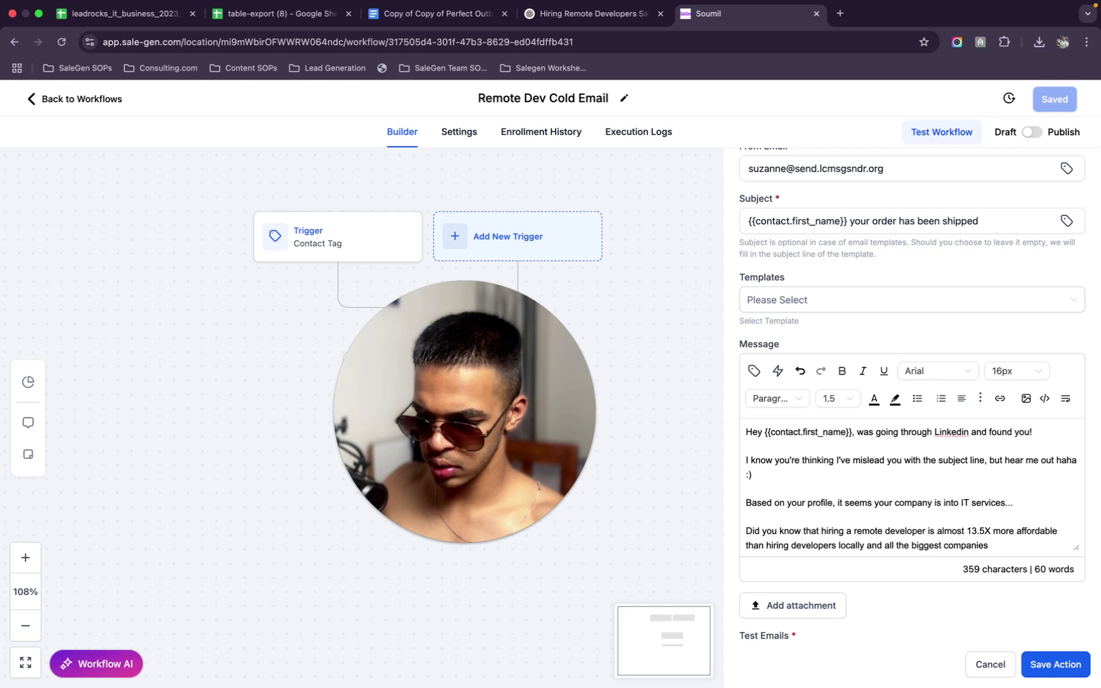
type("he biggest companies do this ")
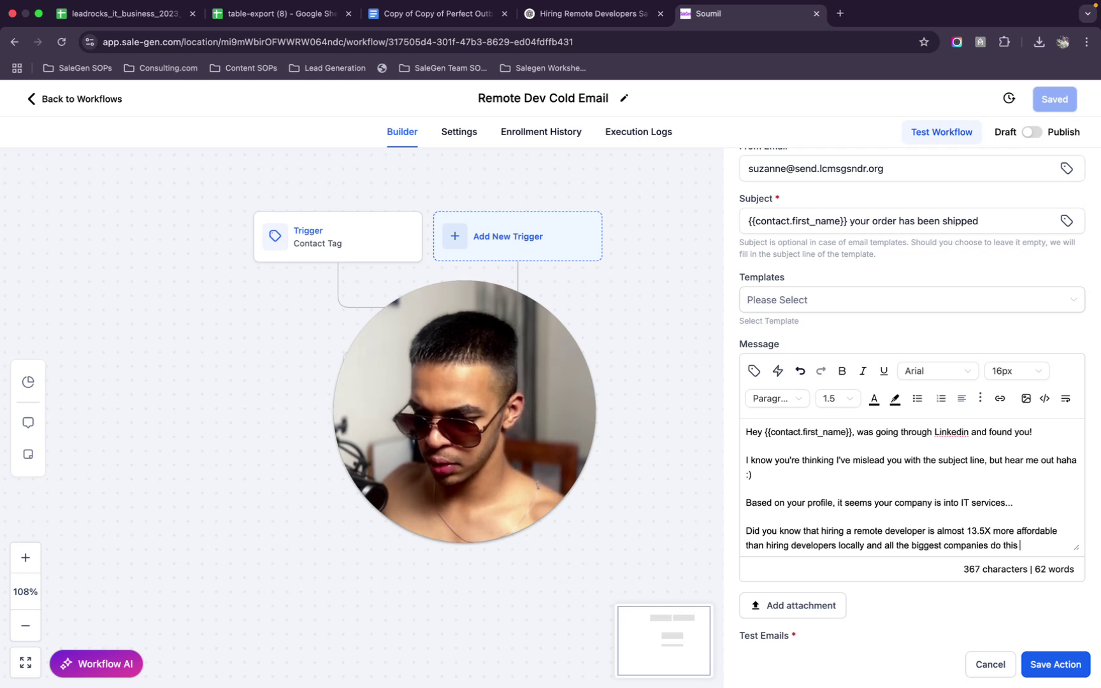
type("to")
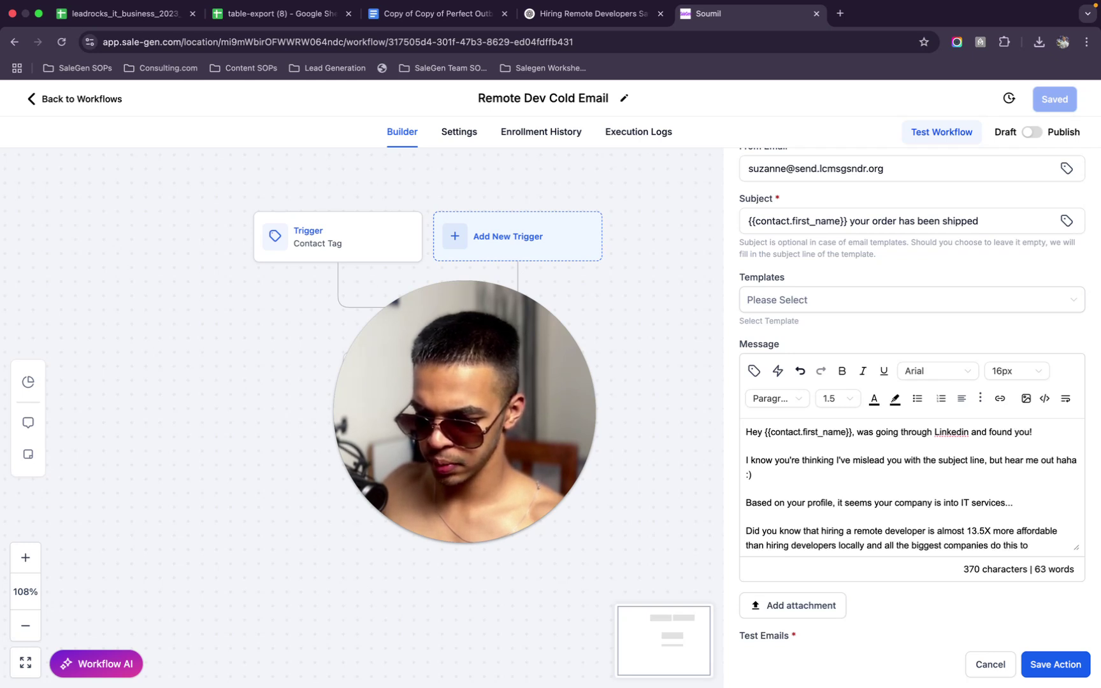
type(" increase profi")
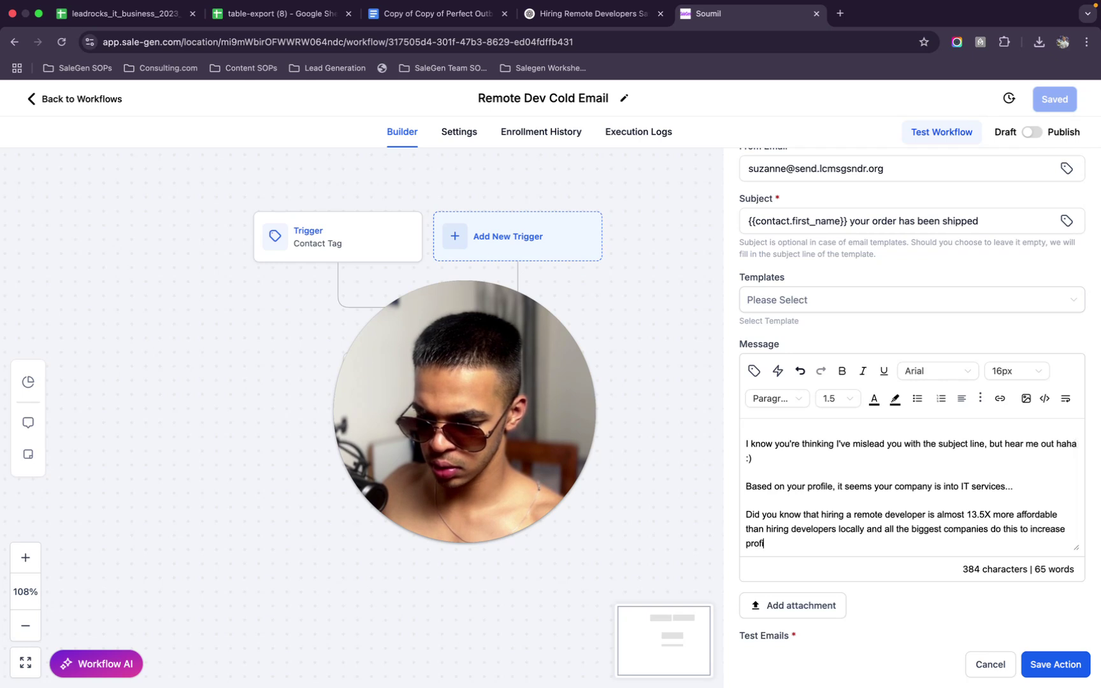
type("tability?")
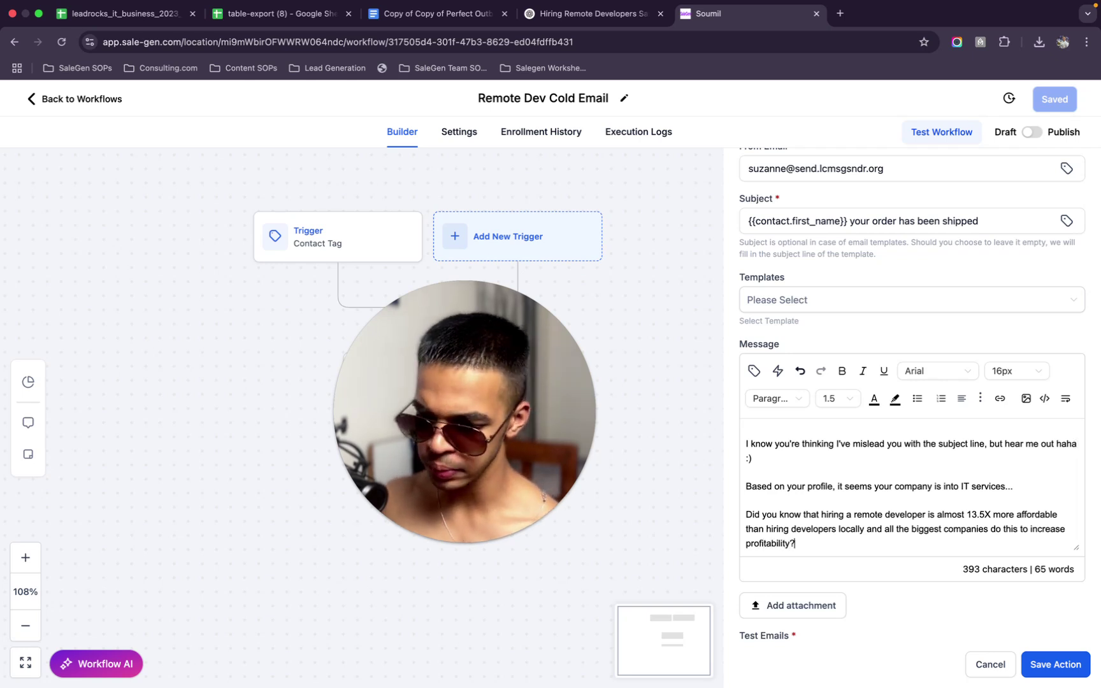
Insert 'IT' before 'companies' in the profitability sentence
left_click(945, 530)
type("IT")
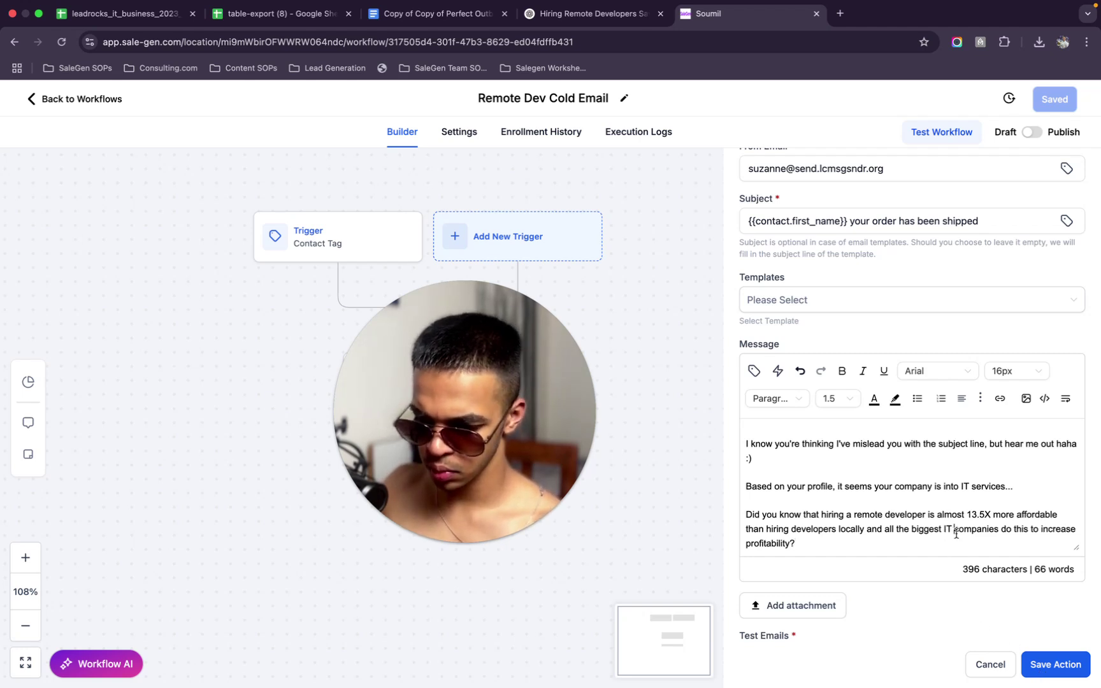
left_click(884, 543)
scroll(884, 544, "up", 2)
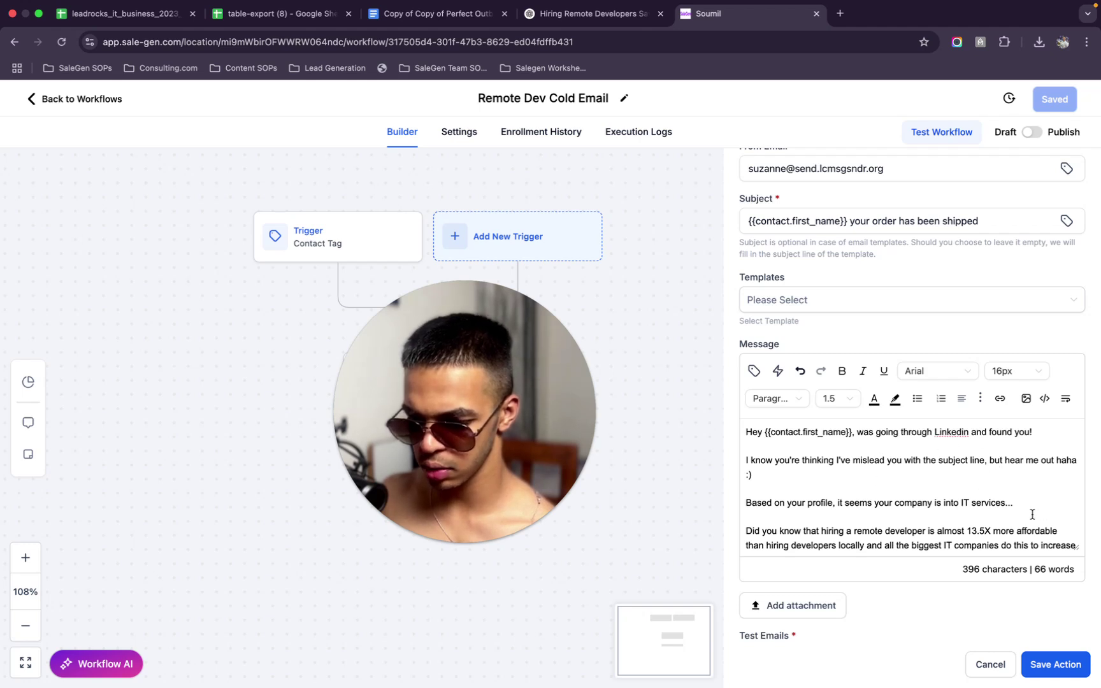
Delete the paragraph about the misleading subject line
left_click_drag(966, 486, 788, 440)
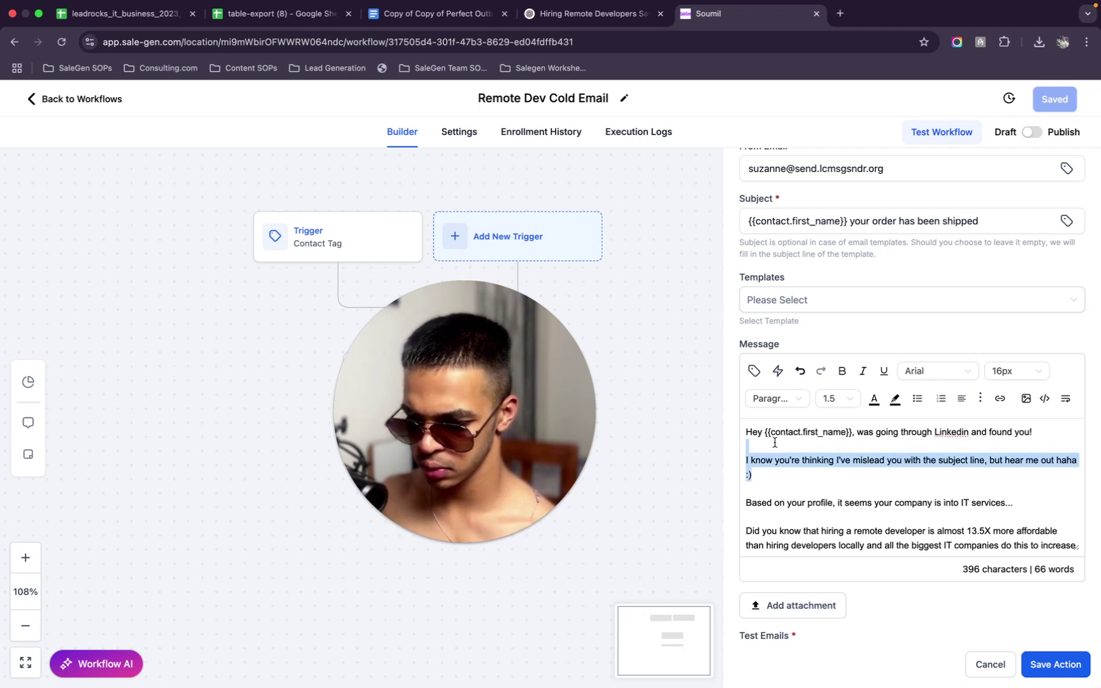
left_click_drag(727, 457, 736, 458)
key("BackSpace")
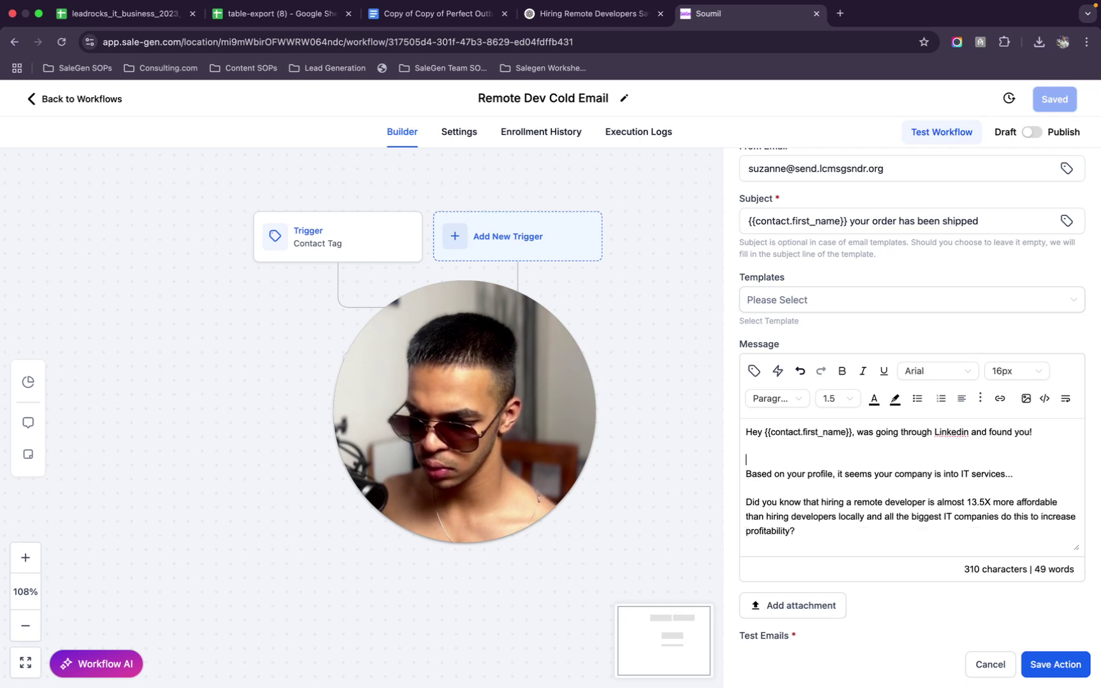
key("BackSpace")
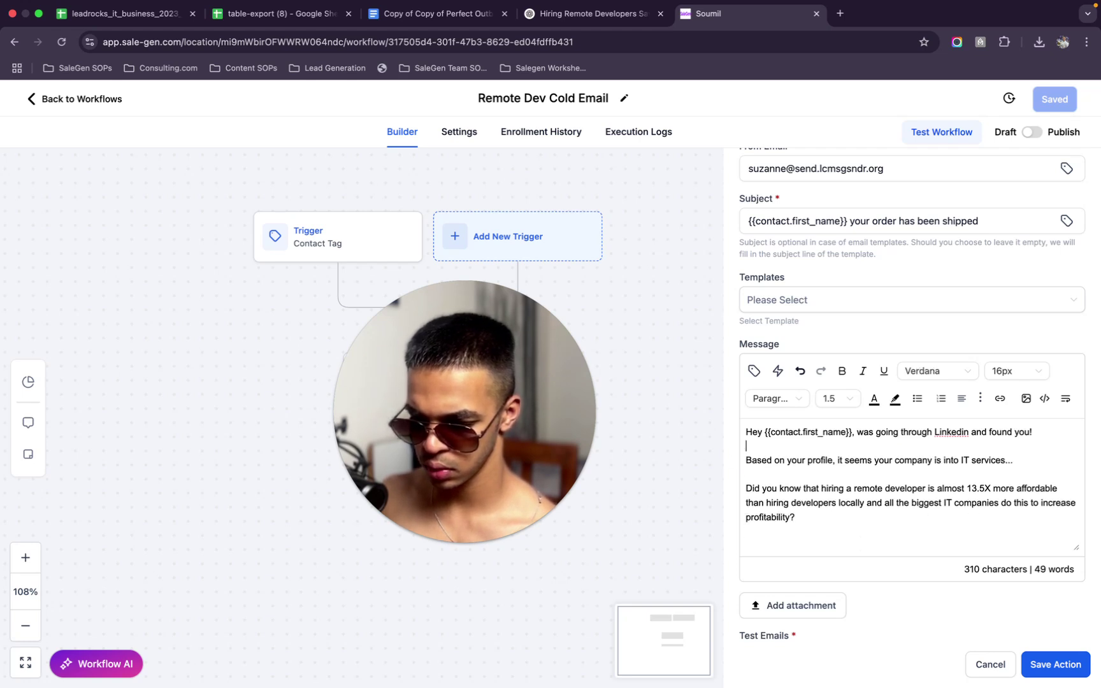
Append 'and you probably have developers working for you as well' after 'IT services'
left_click(1005, 459)
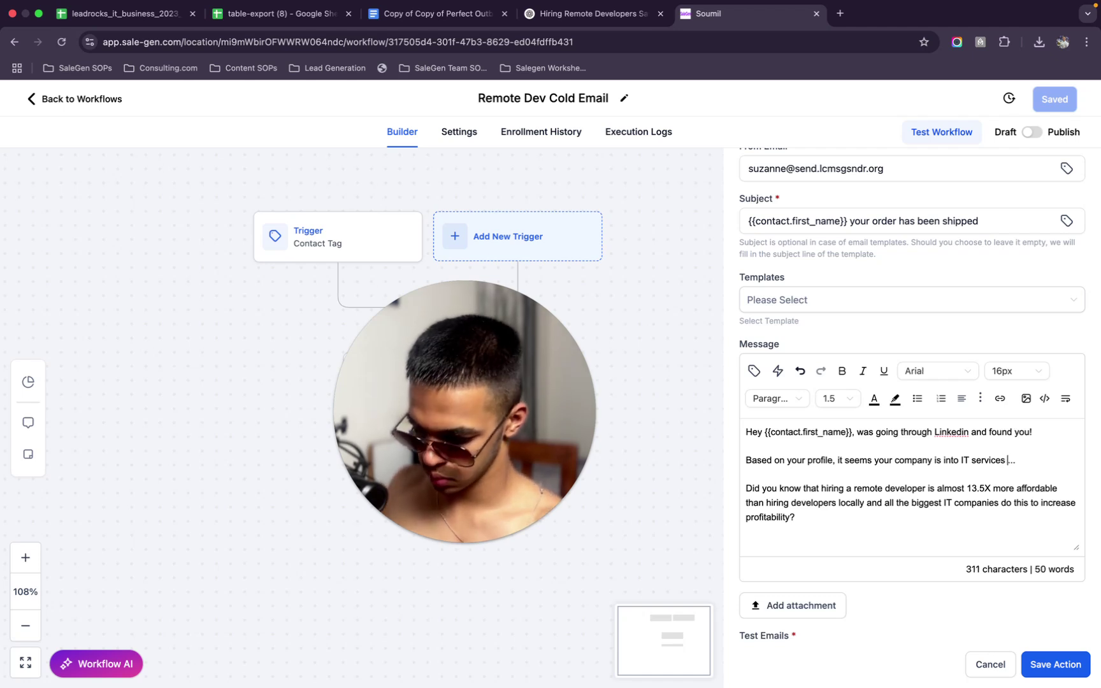
type("adn")
key("BackSpace")
type("nd you probably have developers working for you as well")
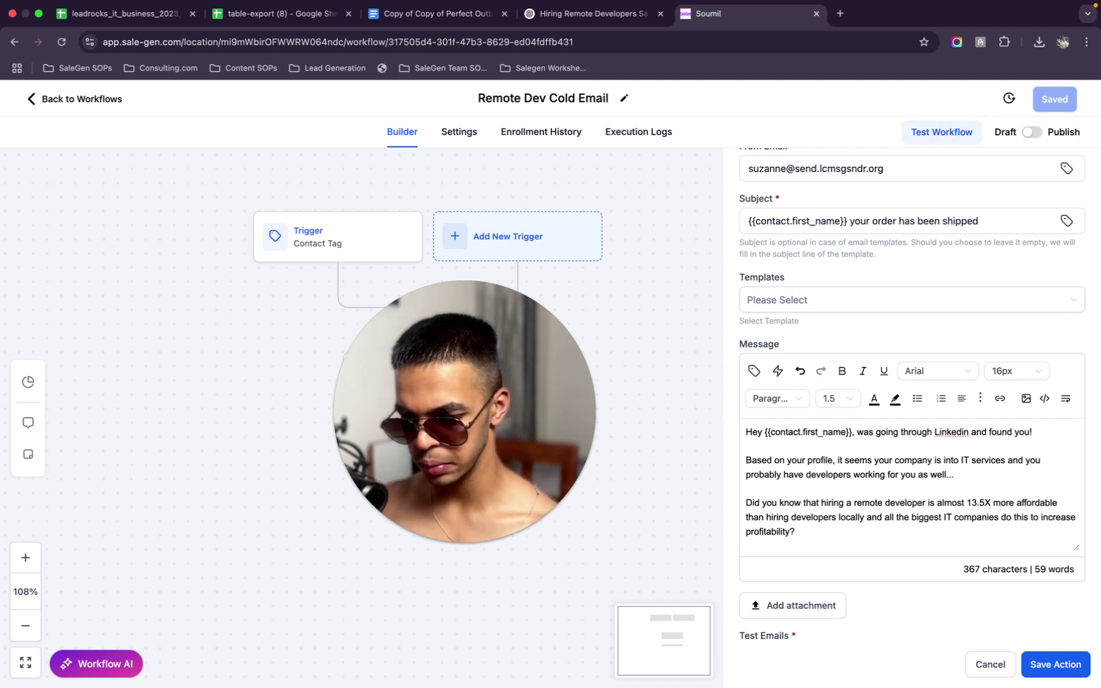
Insert 'almost' before 'all' and 'are doing' after 'companies', then add an empty line
scroll(919, 500, "down", 1)
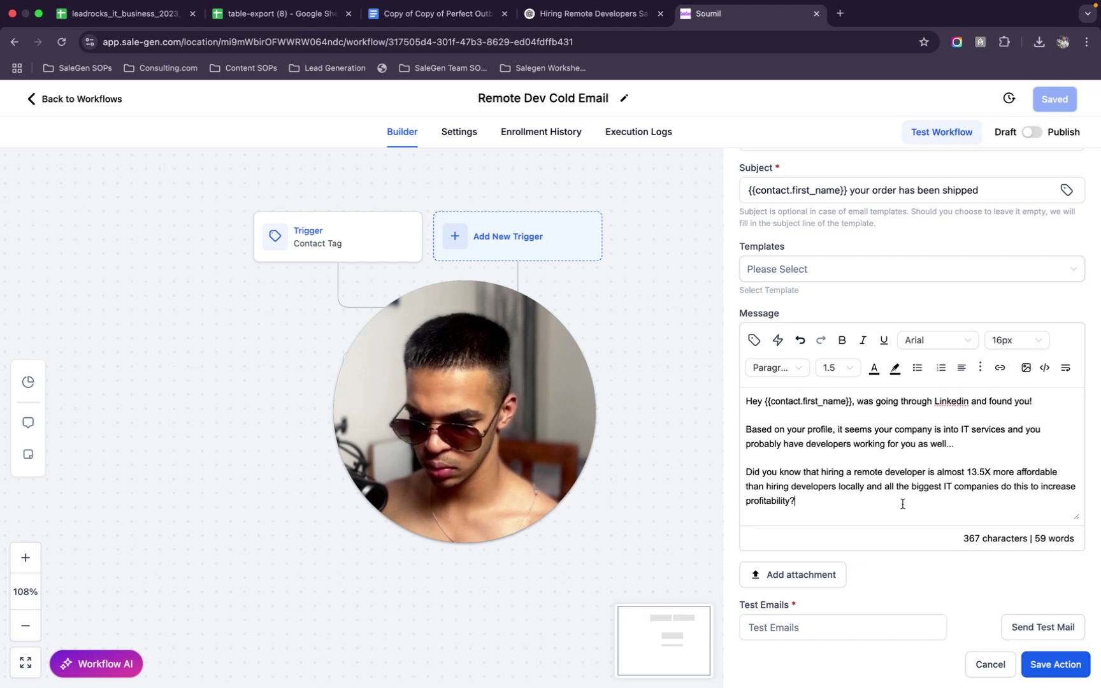
left_click(883, 485)
type("almost")
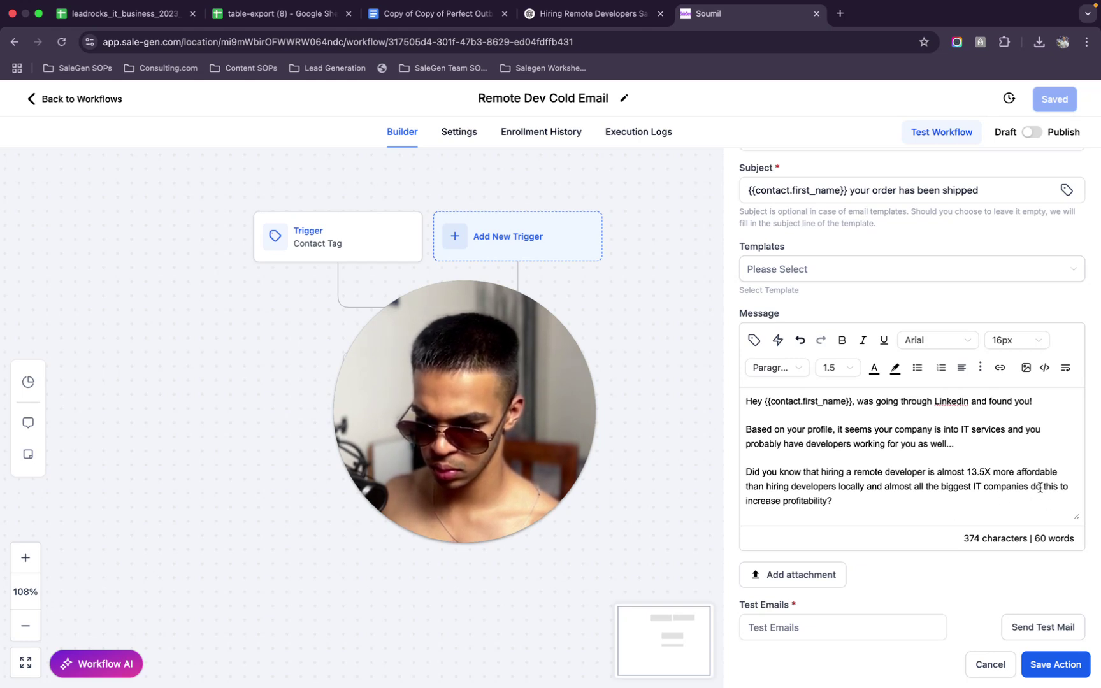
left_click(1030, 485)
type("are do")
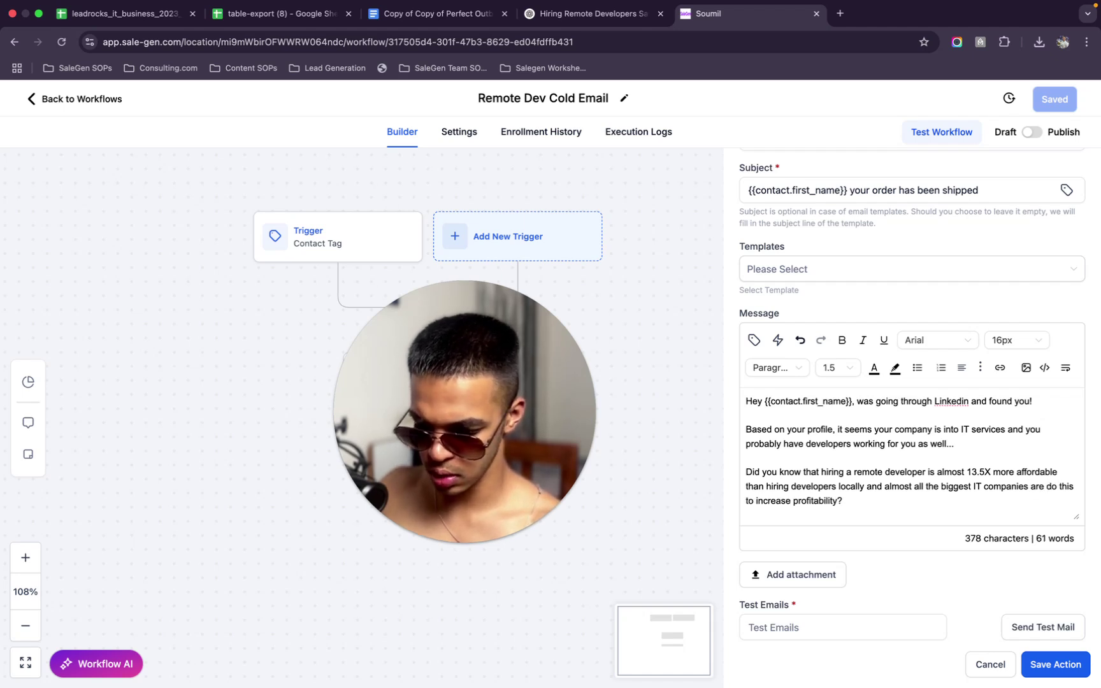
type("ing")
scroll(862, 453, "down", 1)
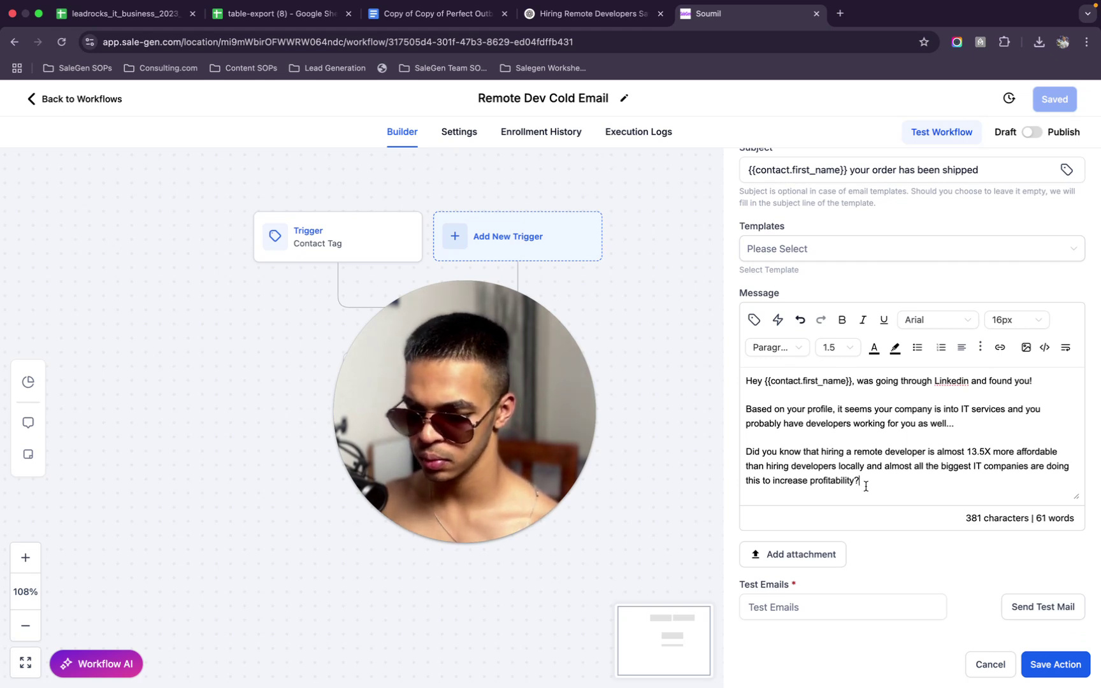
key("Return")
key("Return")
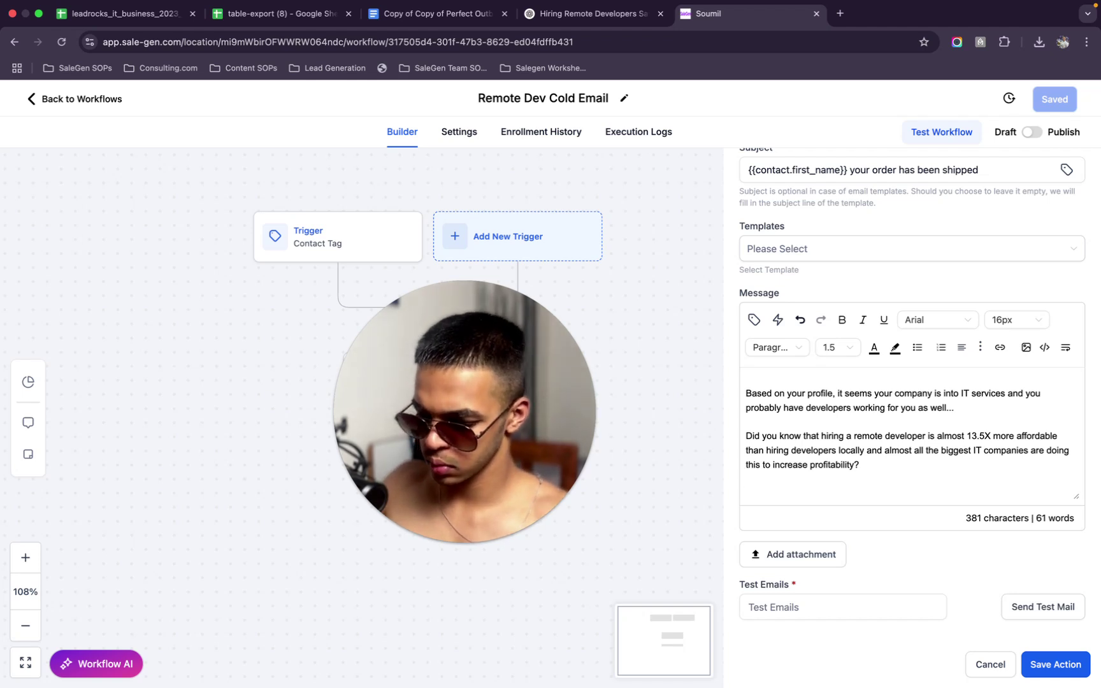
Begin the closing line with 'We've served', discarding the 'I've actually' and 'Would' openings
type("I've actually")
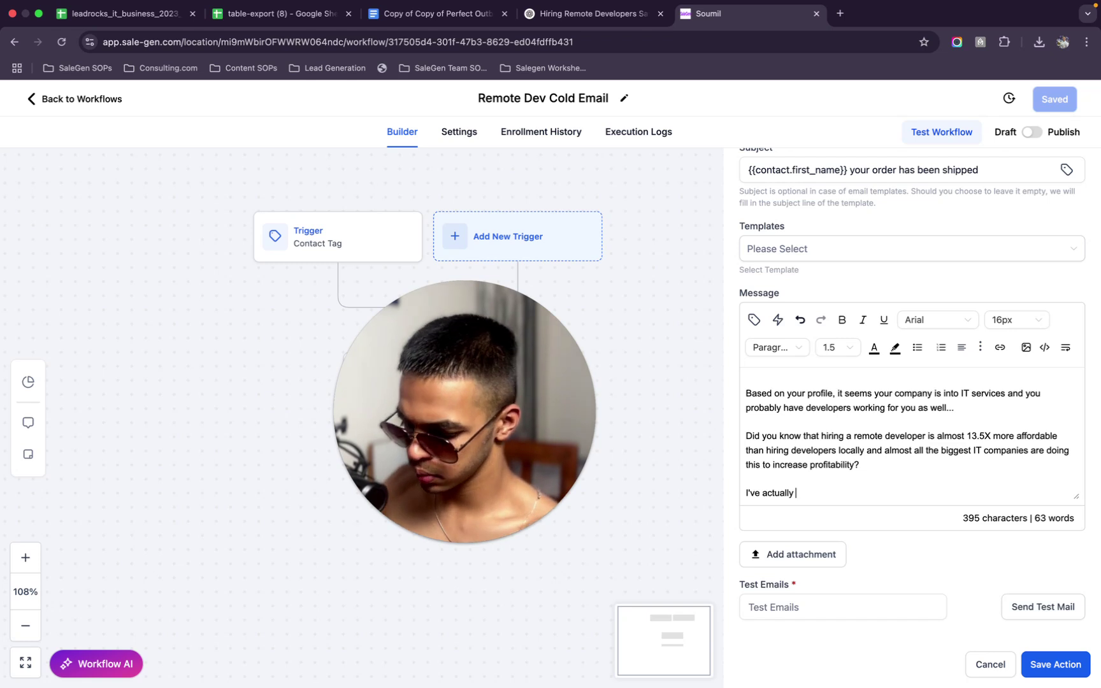
key("BackSpace")
key("BackSpace")
key("BackSpace")
key("BackSpace")
key("BackSpace")
key("BackSpace")
key("BackSpace")
key("BackSpace")
key("BackSpace")
key("BackSpace")
key("BackSpace")
type("Would")
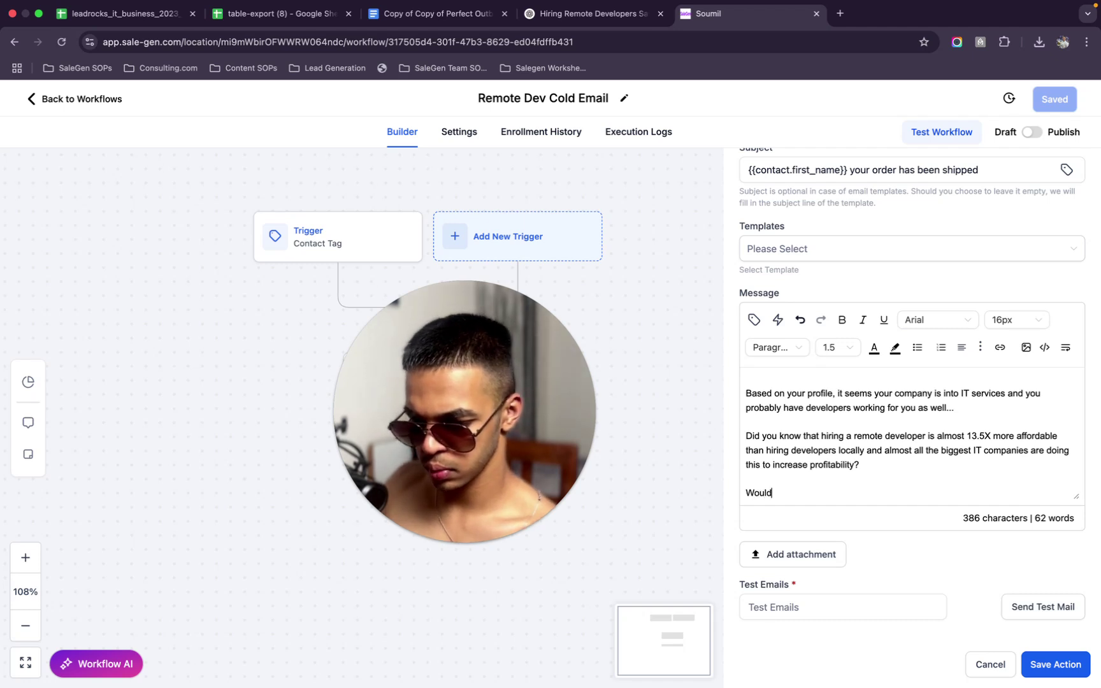
key("BackSpace")
key("BackSpace")
type("e'v")
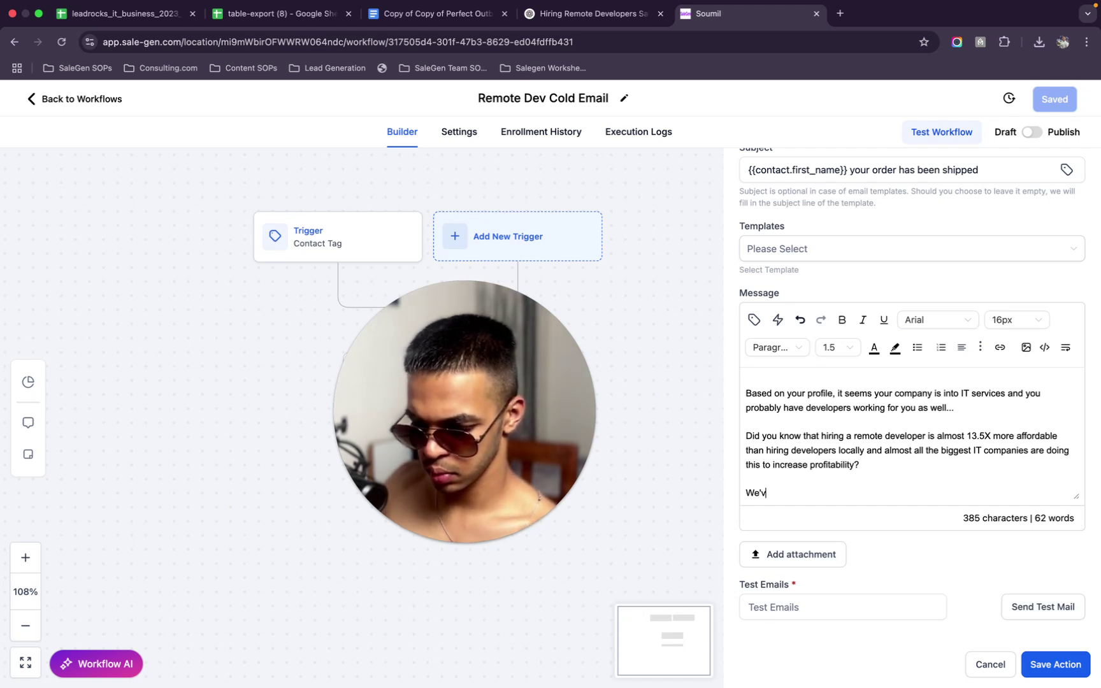
type("e served")
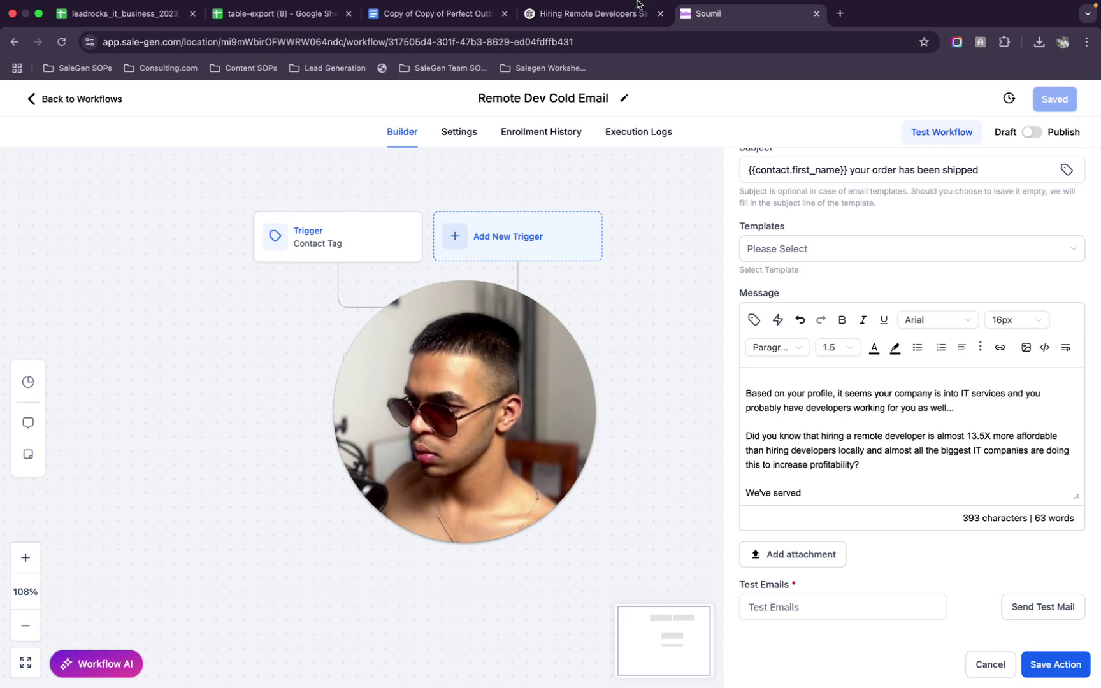
Search Google for 'smartbox media american inc' in a new tab and review the results
left_click(434, 15)
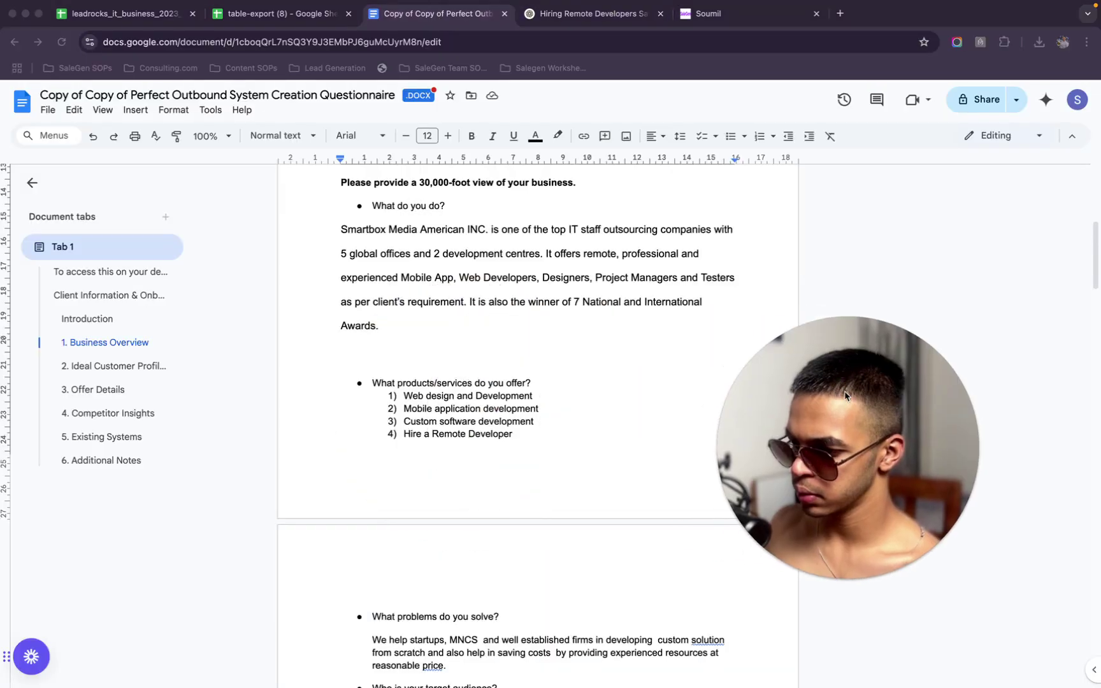
scroll(599, 320, "up", 5)
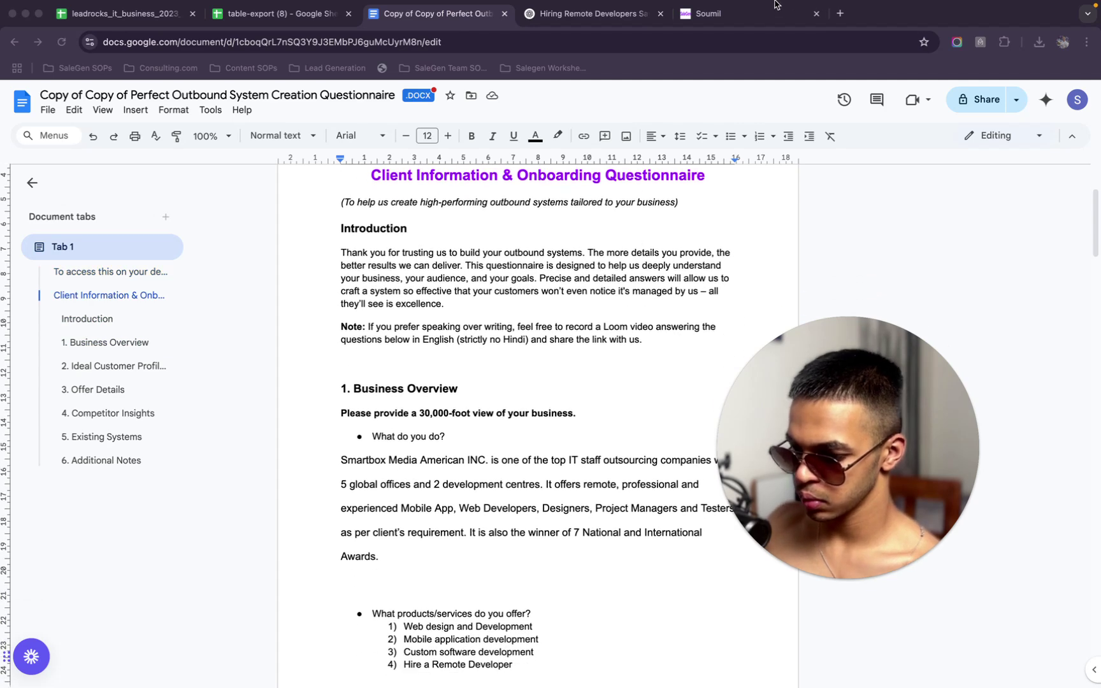
left_click(841, 29)
type("smar")
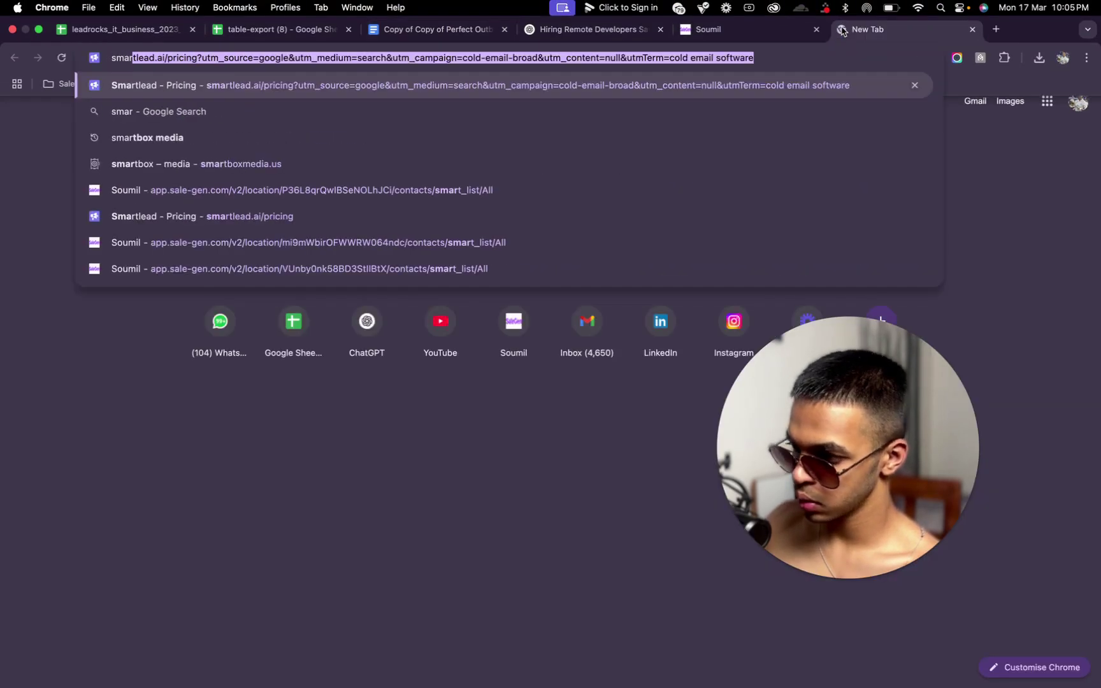
type("tbox media ")
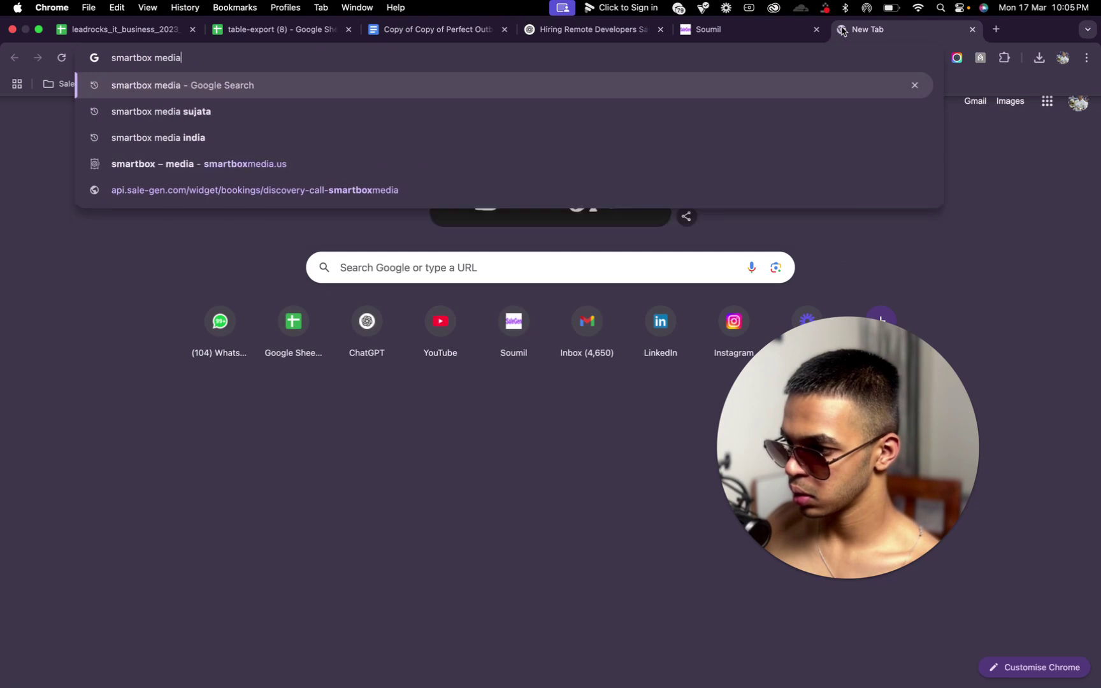
type("am")
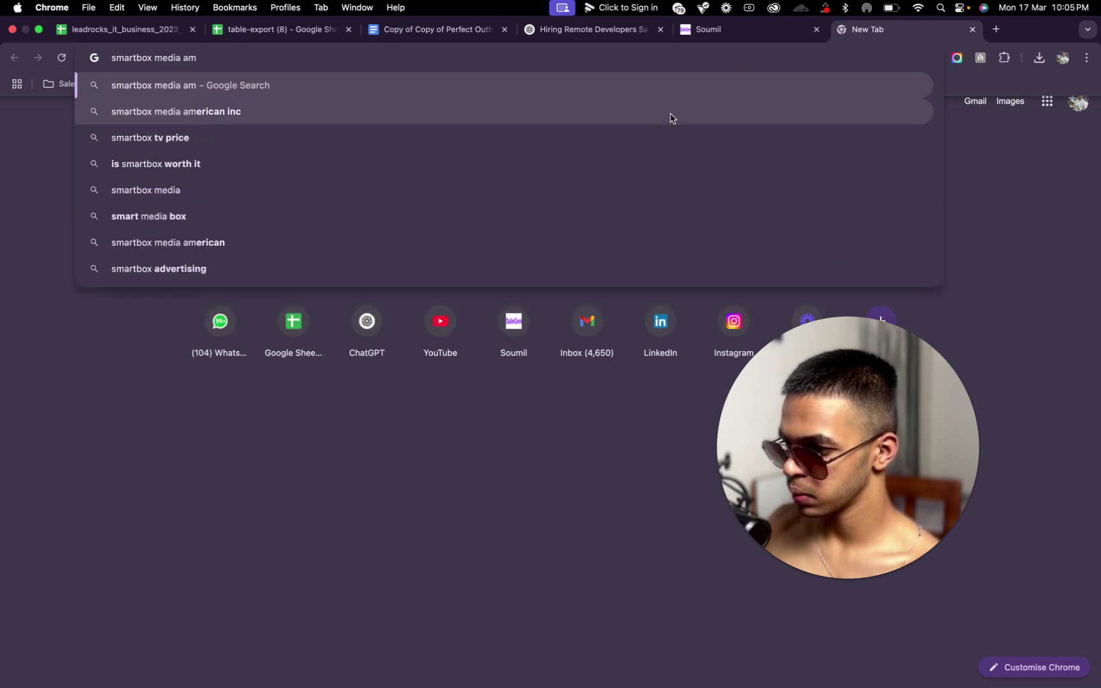
key("Down")
key("Return")
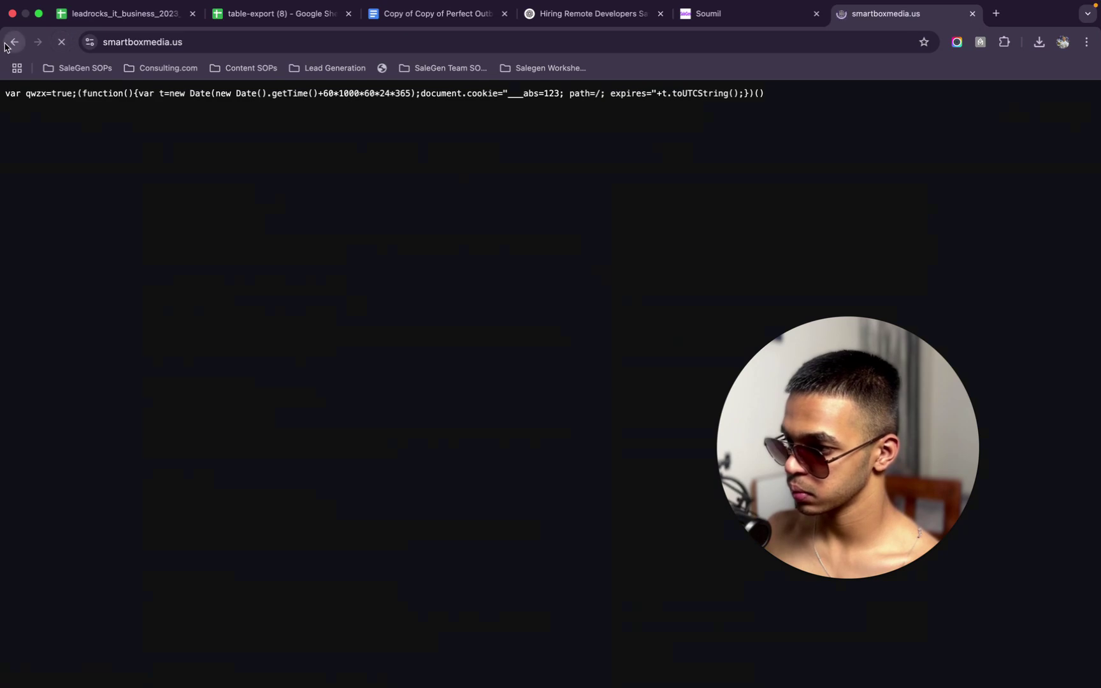
left_click(3, 43)
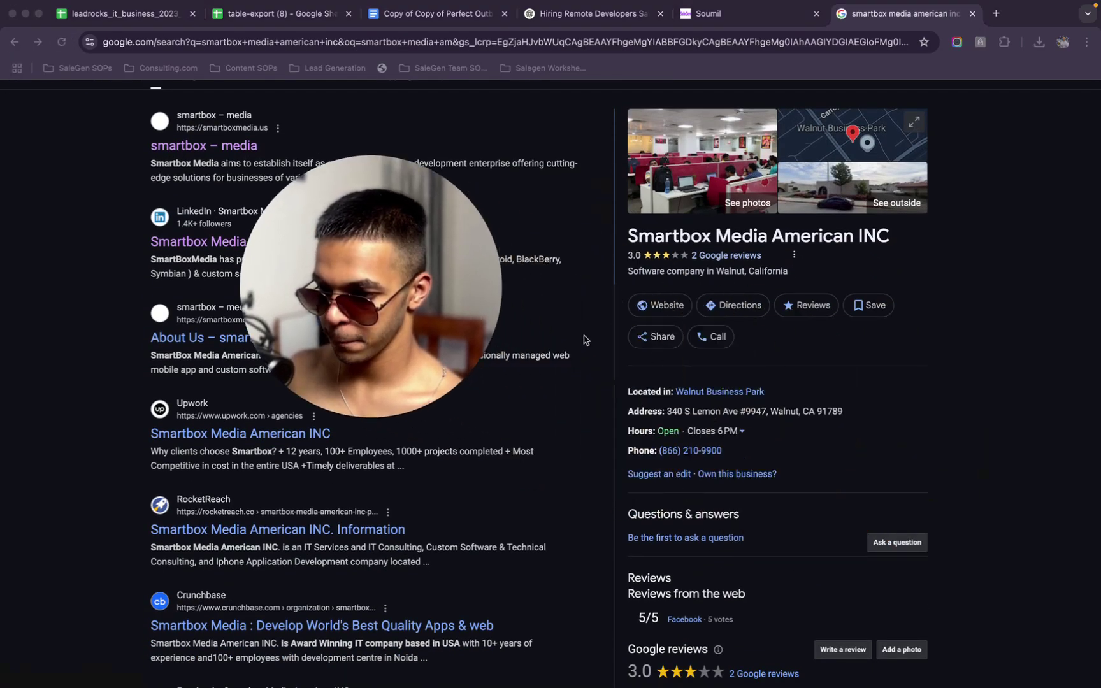
scroll(667, 434, "down", 2)
scroll(667, 434, "down", 8)
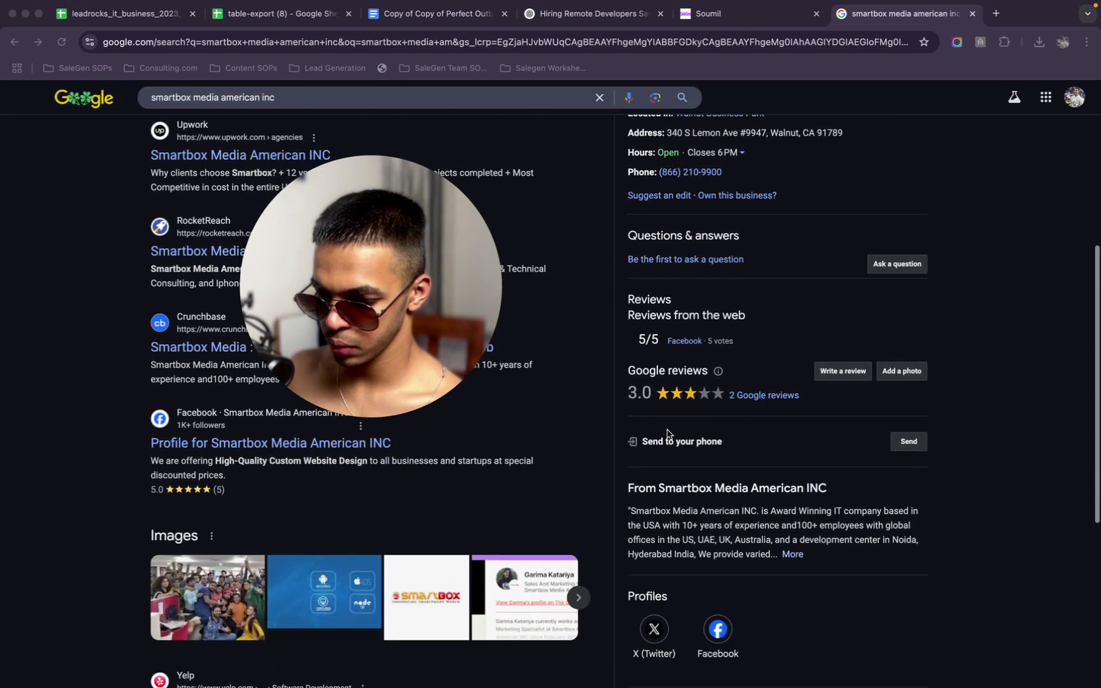
scroll(663, 427, "up", 9)
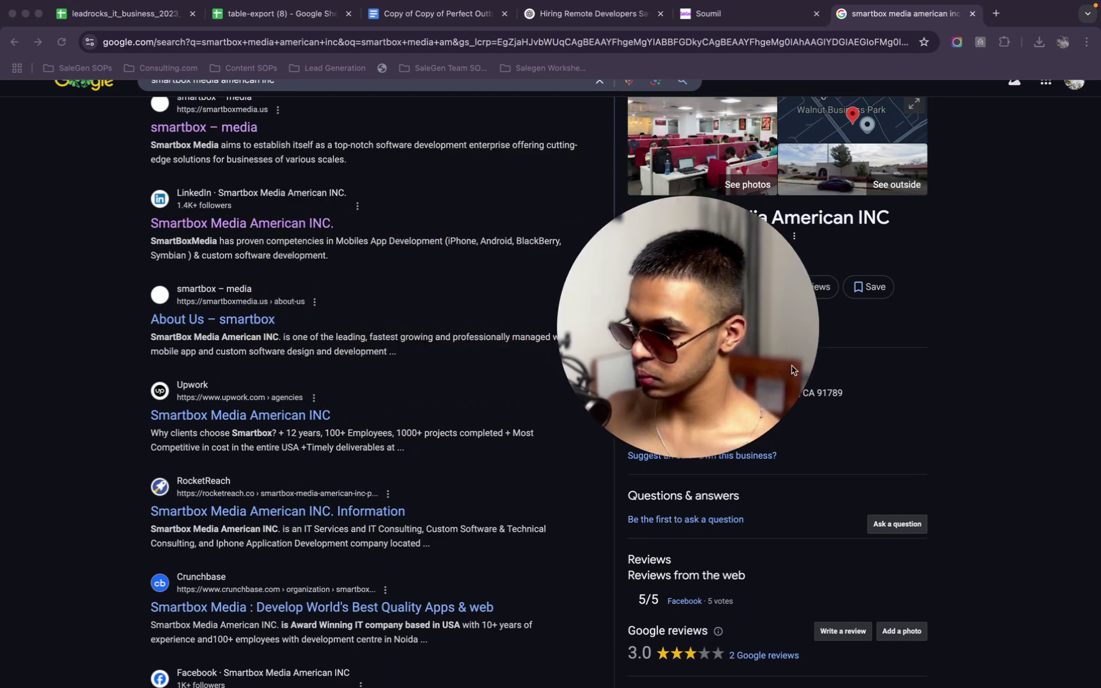
Read the full company overview on Smartbox Media American INC.'s LinkedIn page
left_click(303, 224)
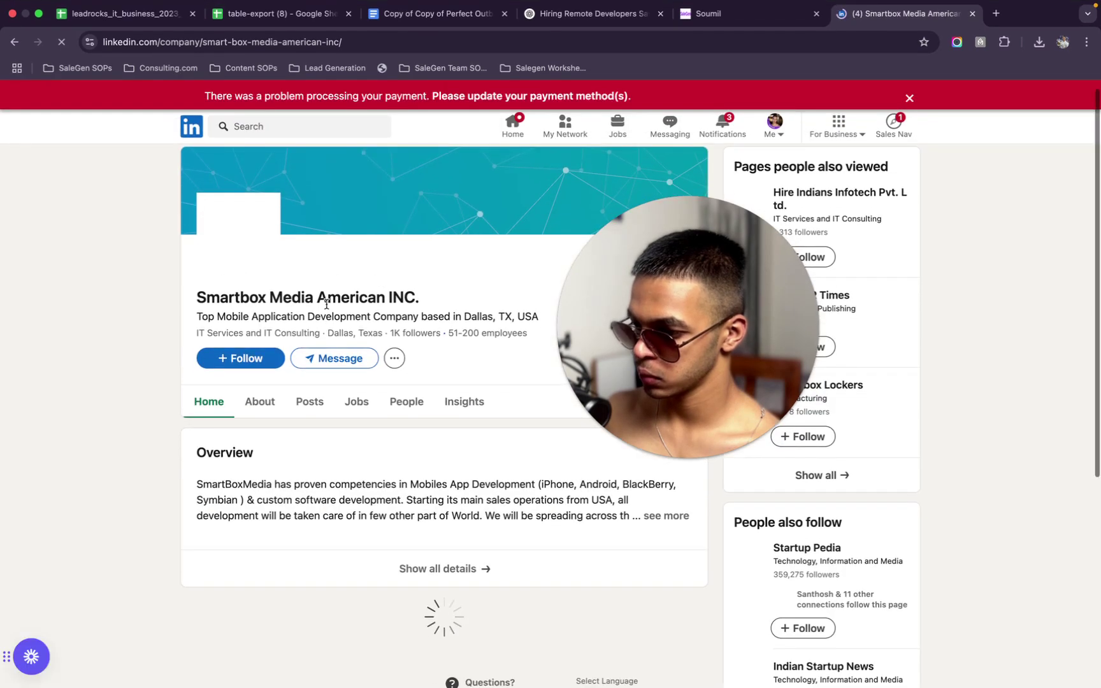
scroll(556, 457, "down", 2)
scroll(504, 416, "up", 1)
scroll(504, 416, "up", 1)
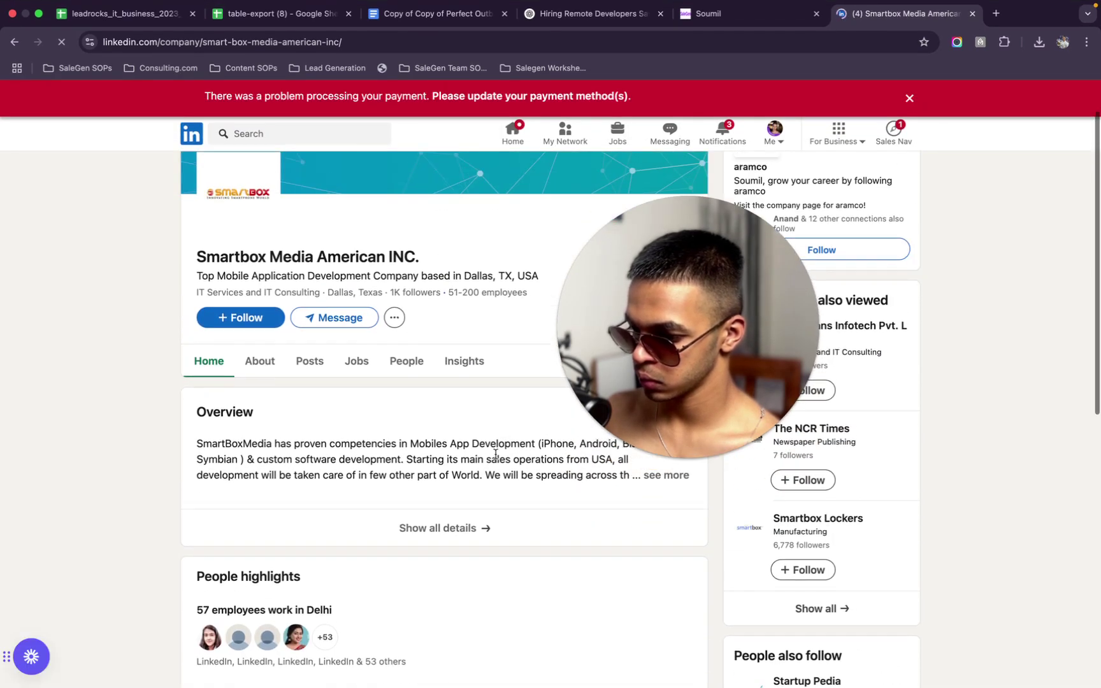
left_click(667, 483)
scroll(468, 457, "down", 6)
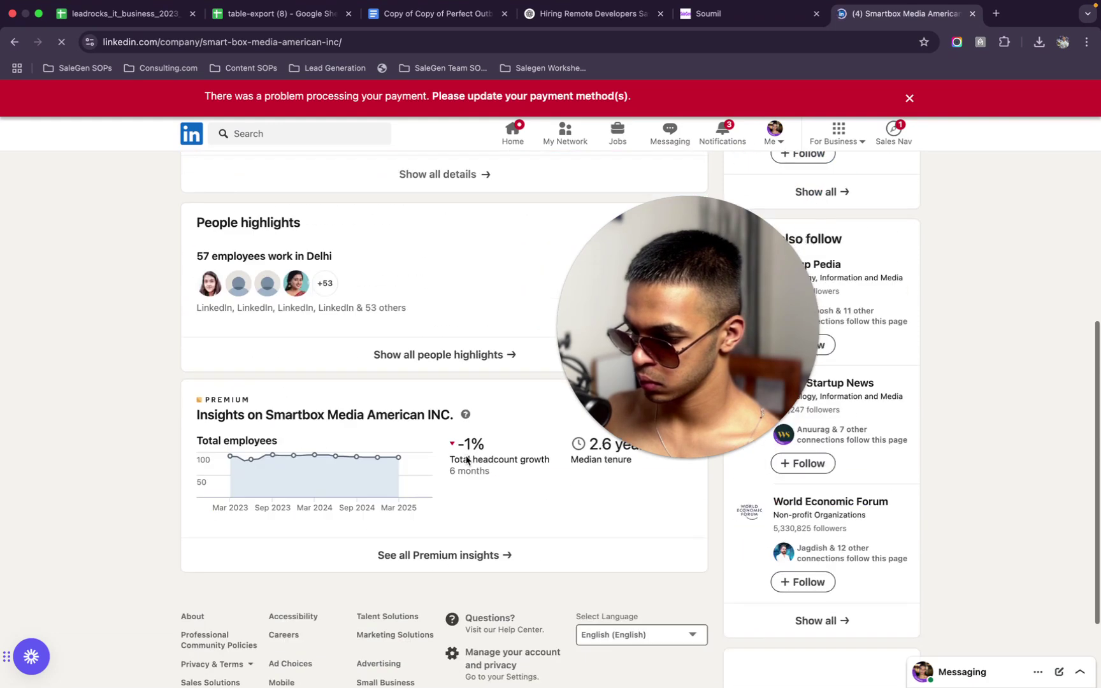
scroll(466, 460, "up", 4)
scroll(465, 459, "up", 3)
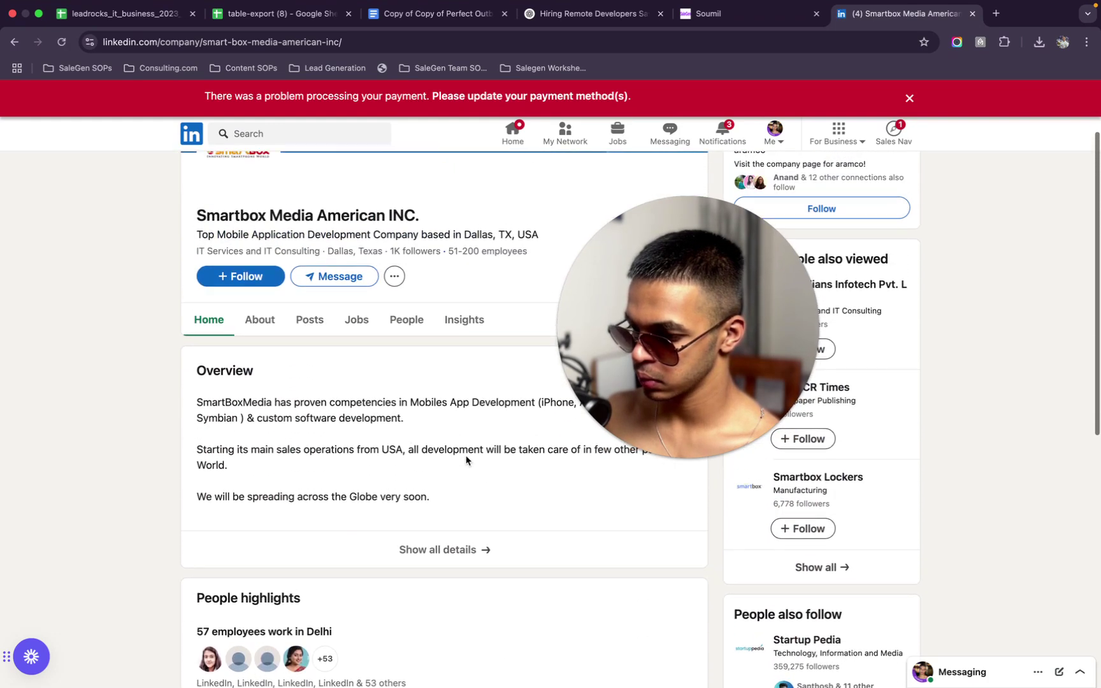
scroll(466, 457, "up", 1)
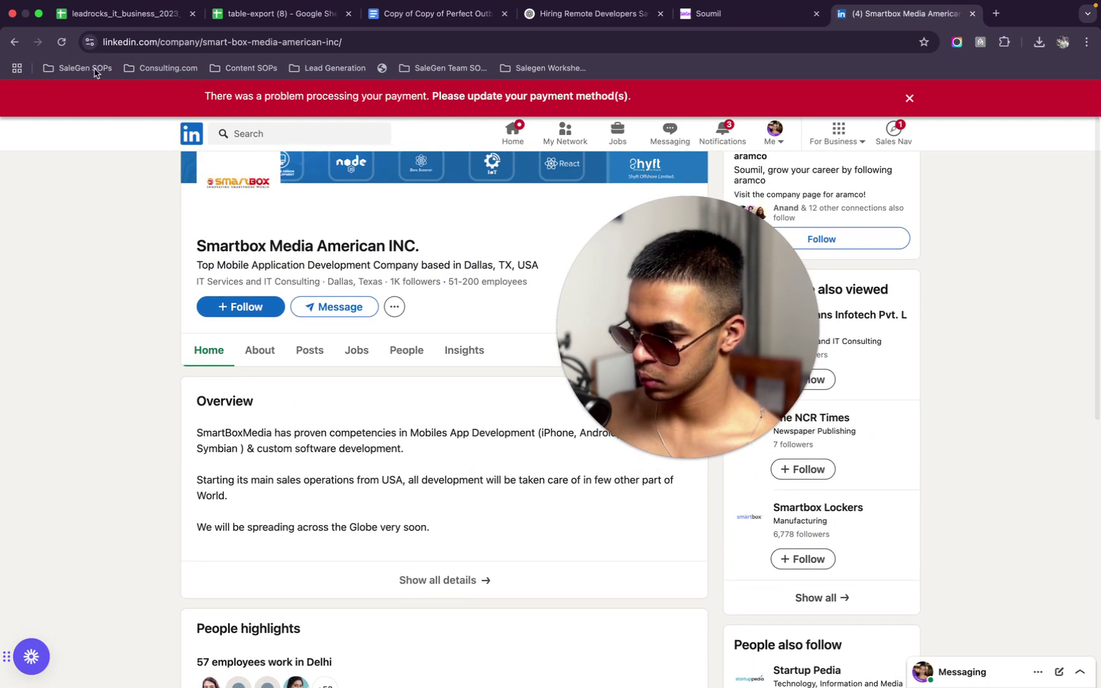
left_click(14, 42)
Check the company's About Us page, then return to the SaleGen workflow editor
left_click(258, 308)
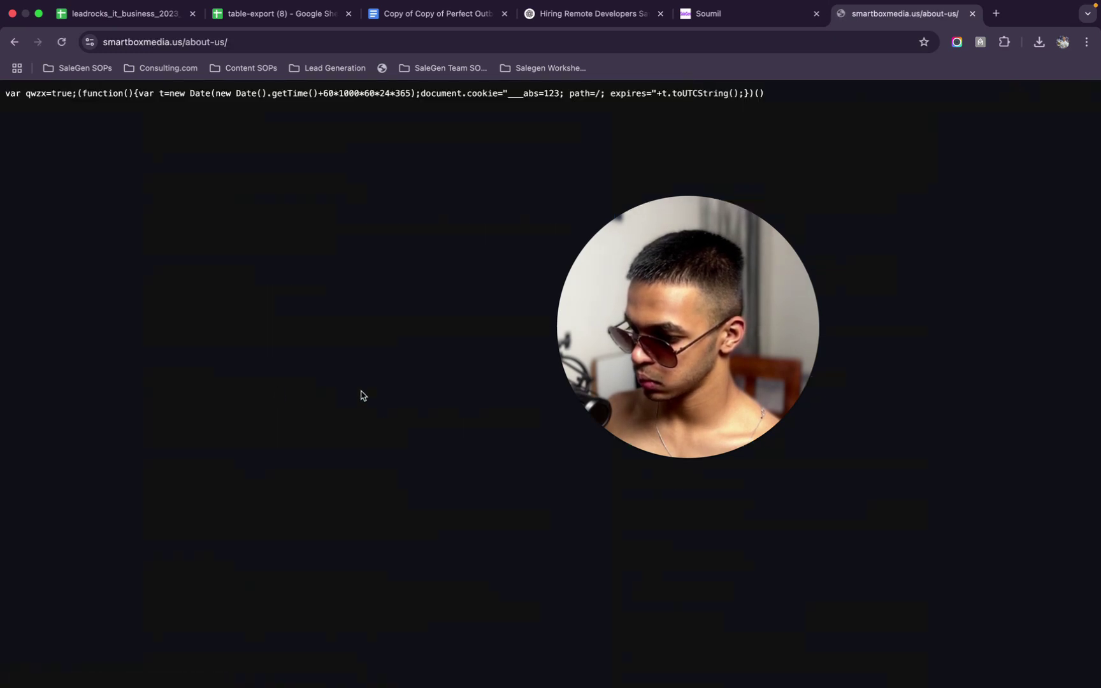
left_click(13, 44)
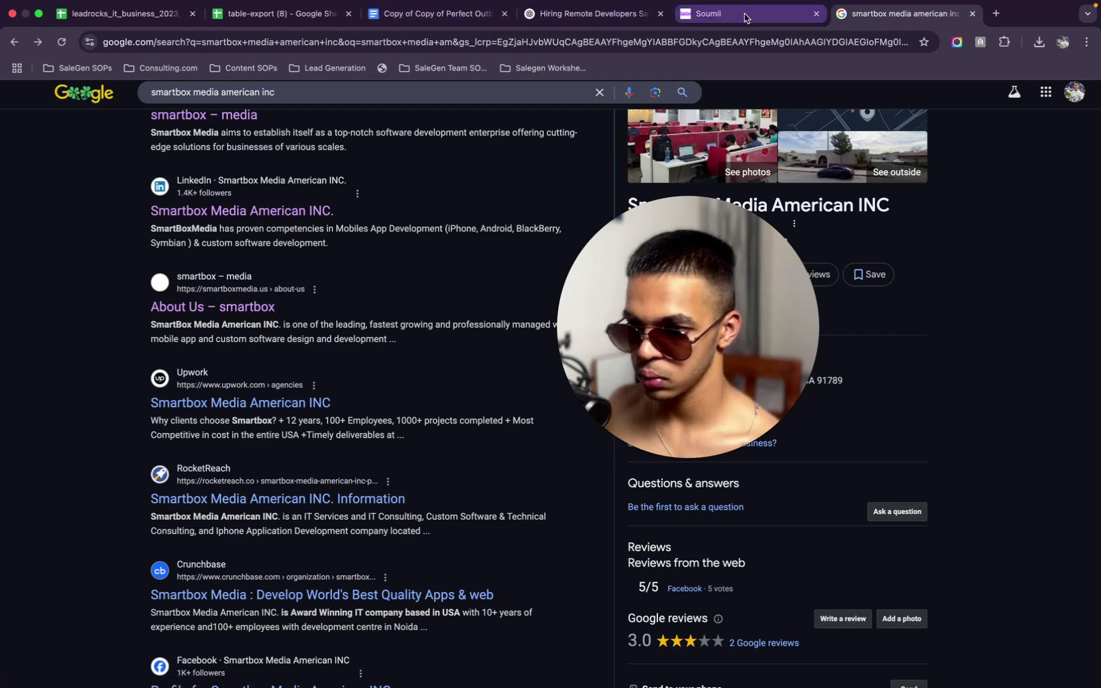
left_click(707, 13)
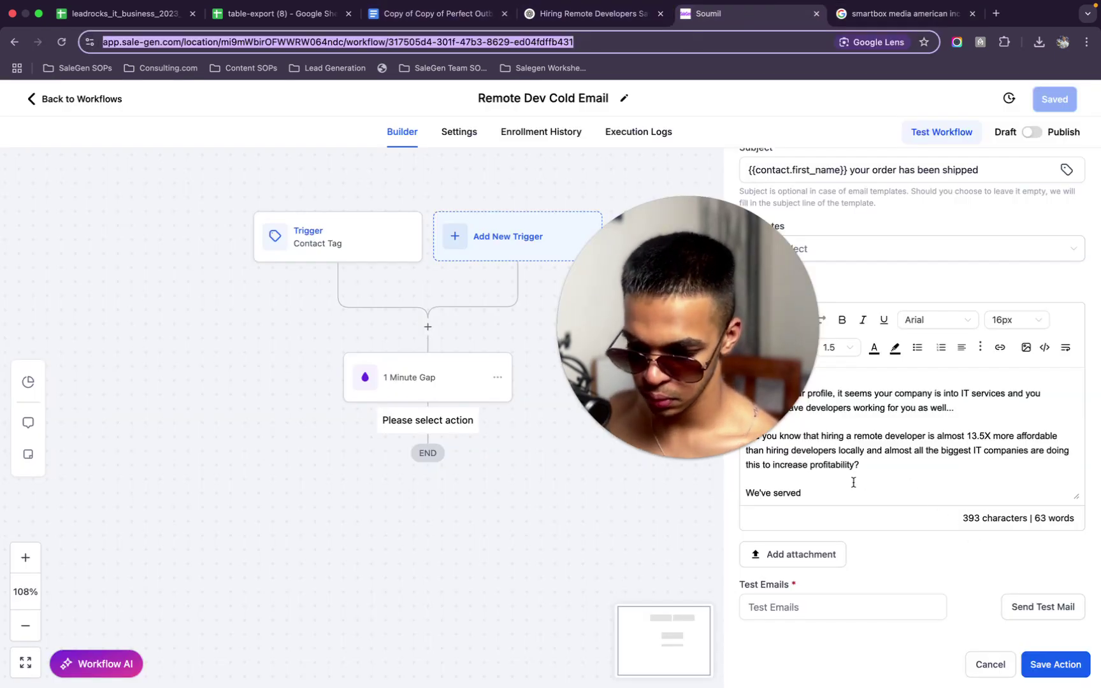
Change 'We've served' to 'We've helped companies like yours complete over a thousand projects successfully and affordably.'
left_click(807, 495)
double_click(806, 495)
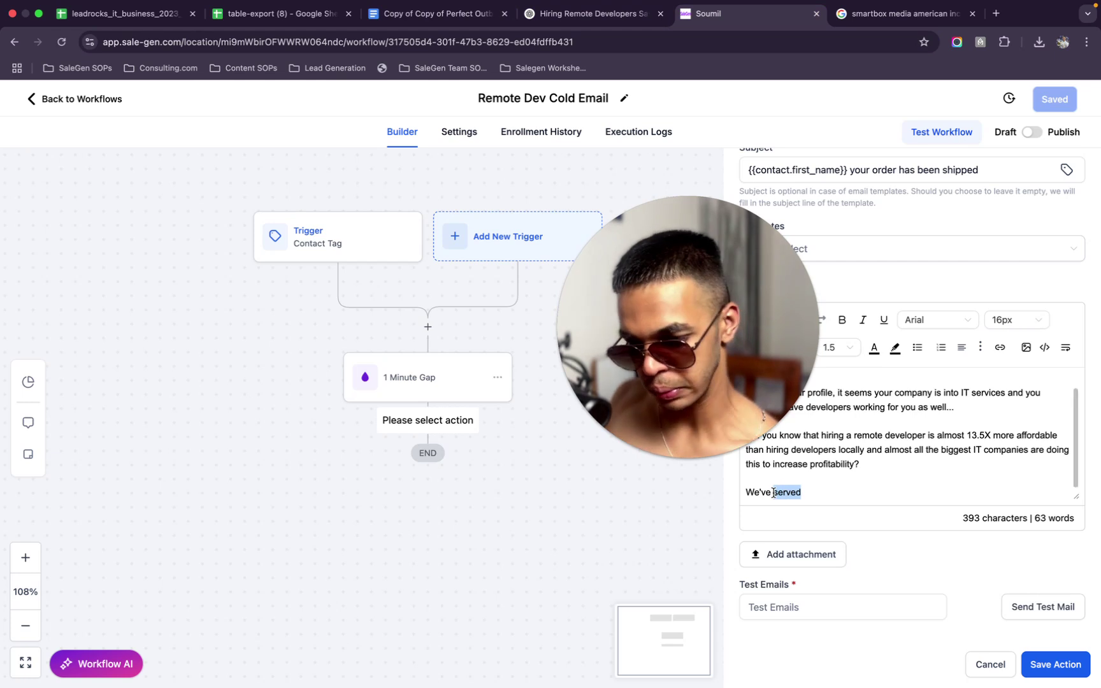
type("h")
type("ped")
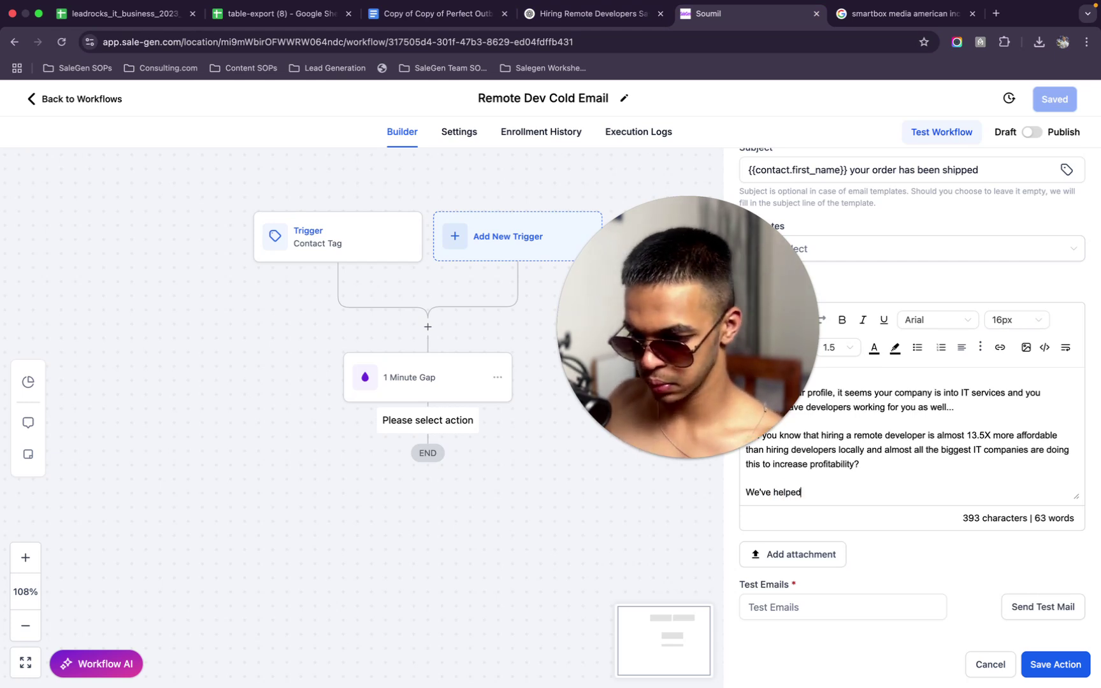
type(" companies (")
type("like yur")
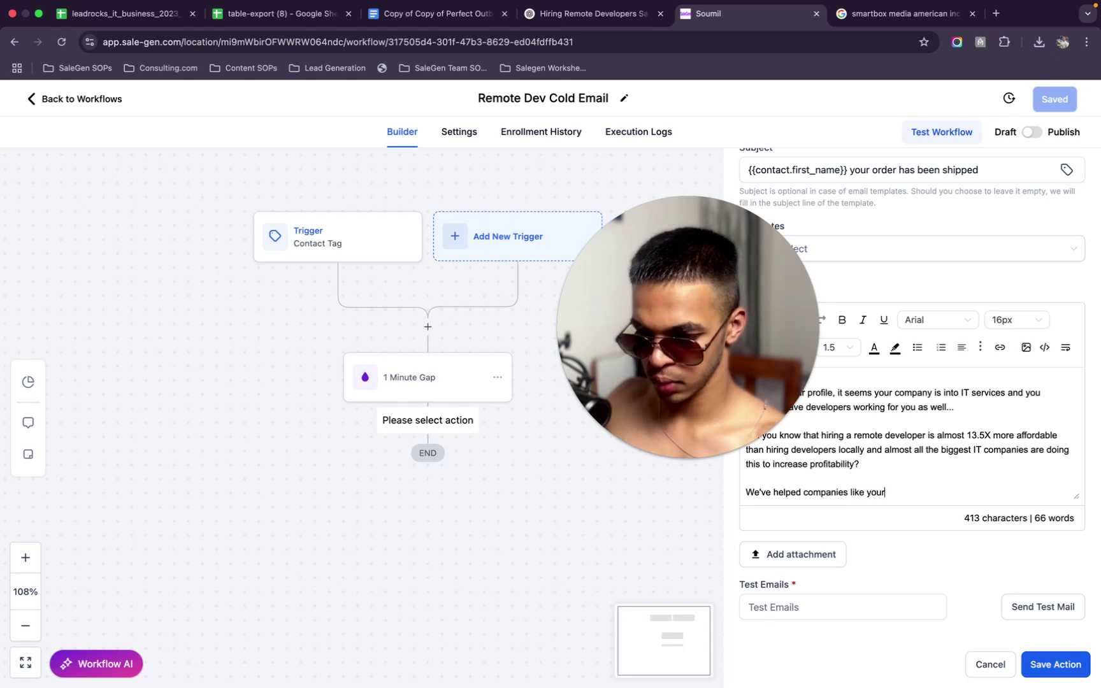
type("s ")
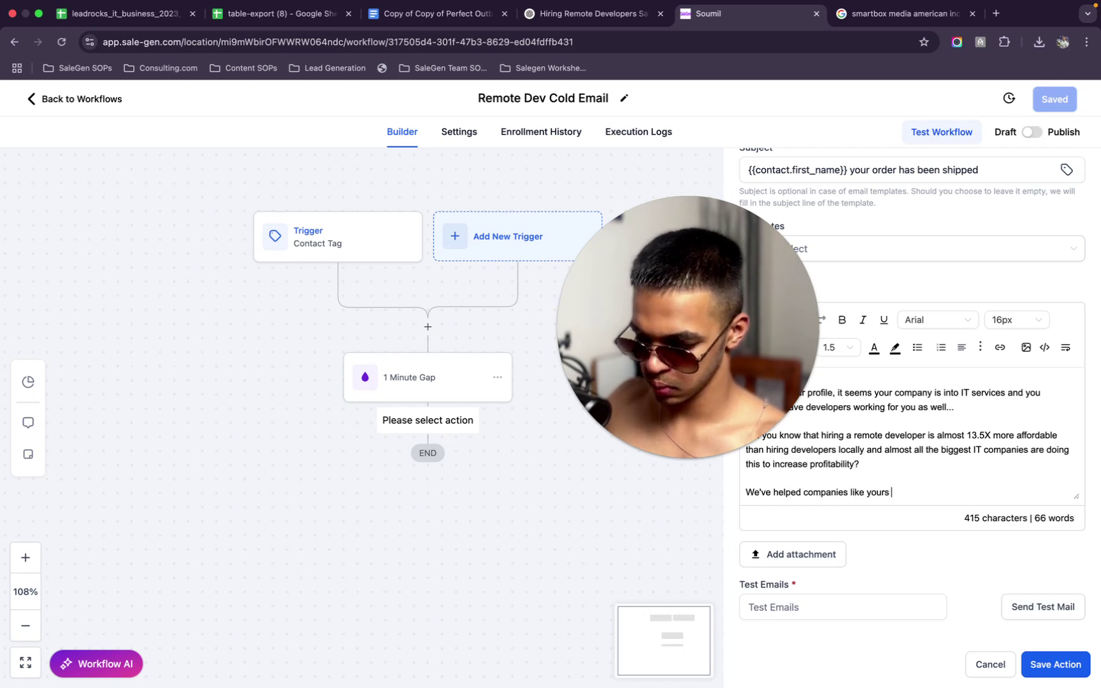
type("outso")
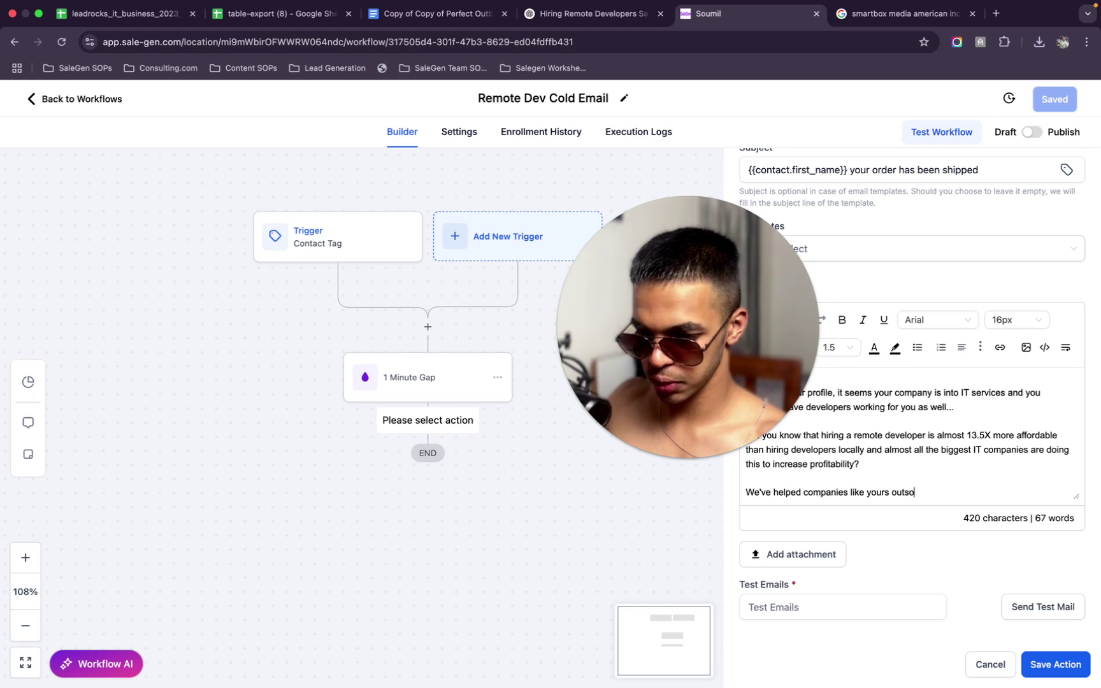
key("BackSpace")
key("BackSpace")
key("BackSpace")
key("BackSpace")
key("BackSpace")
key("BackSpace")
type("complete ")
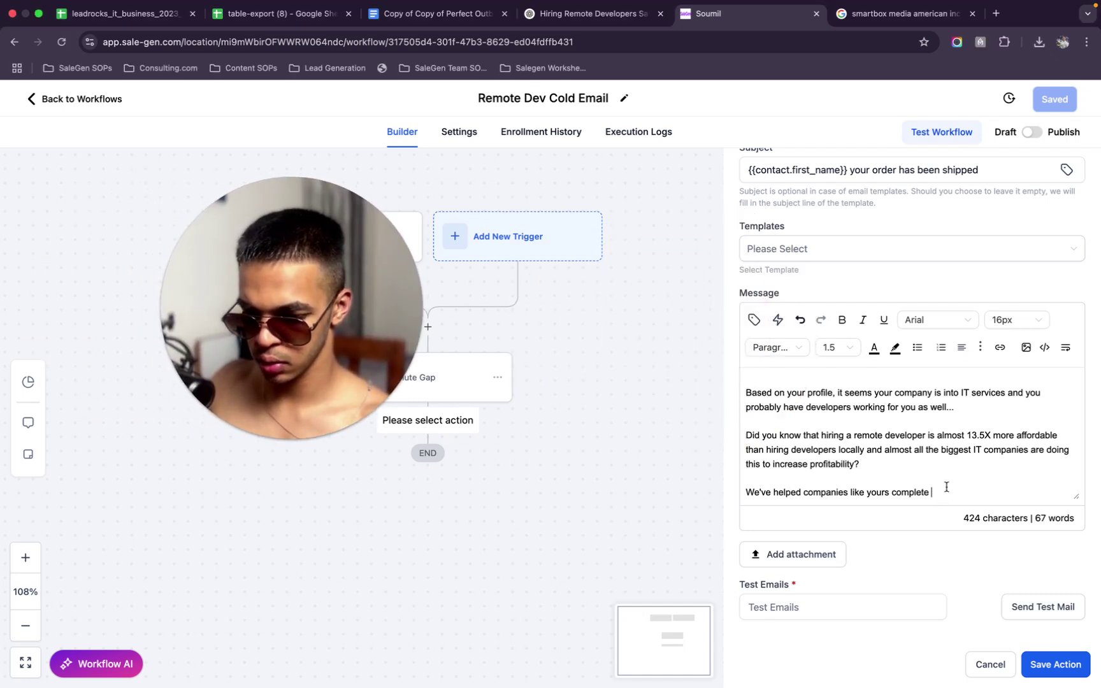
type("over a thous")
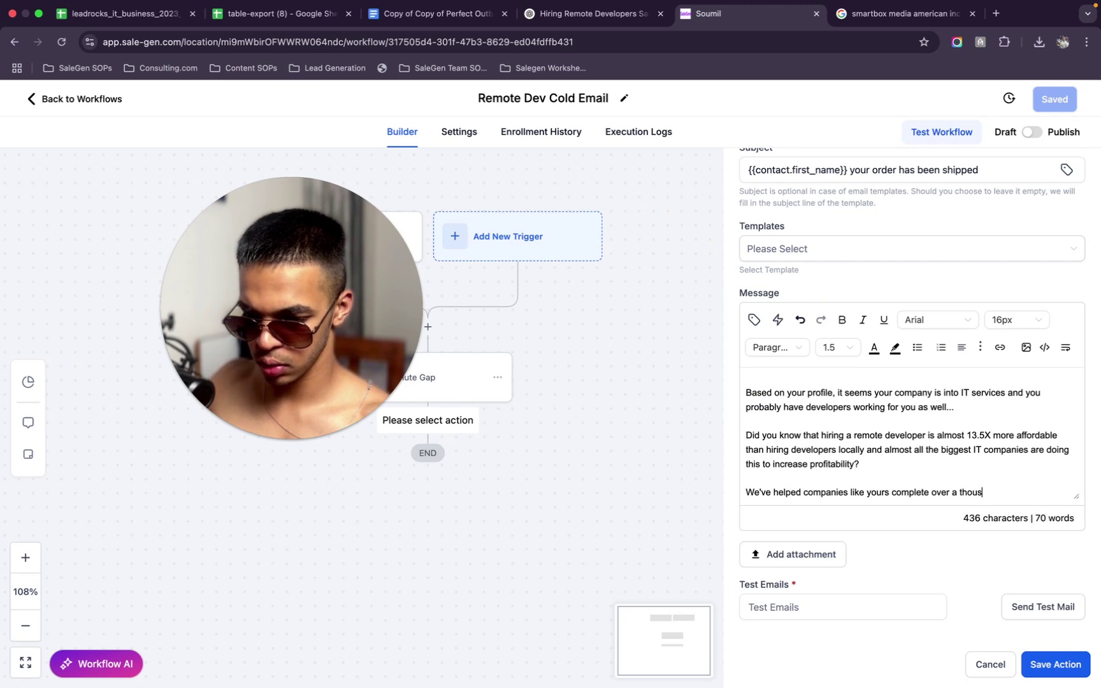
type("and proje")
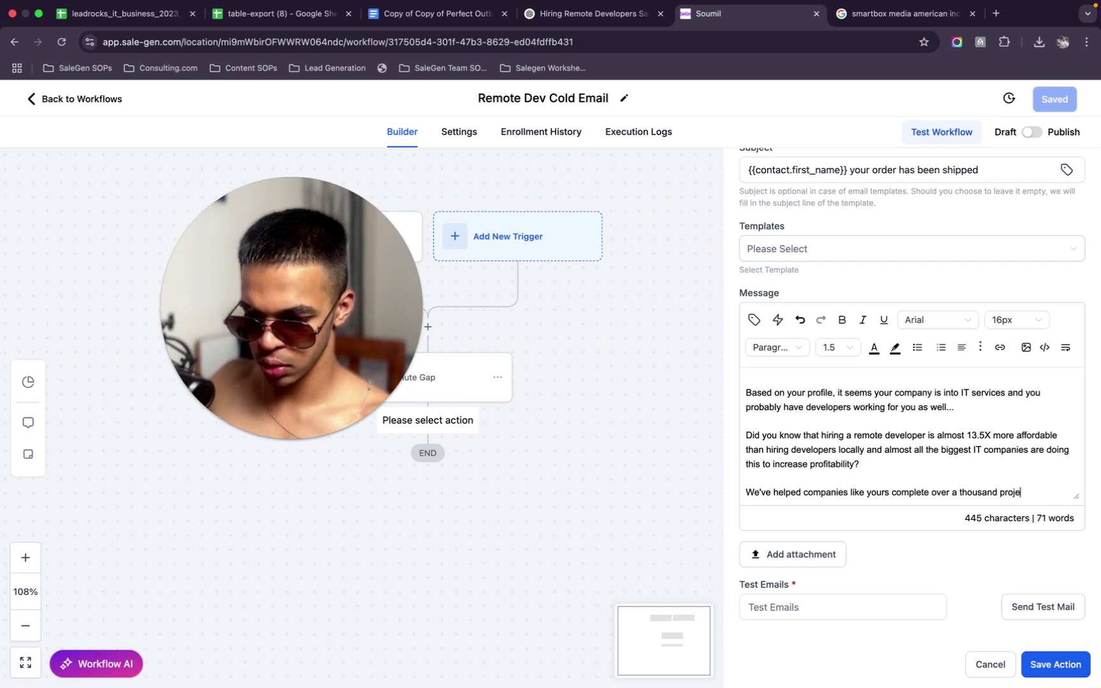
type("cts succe")
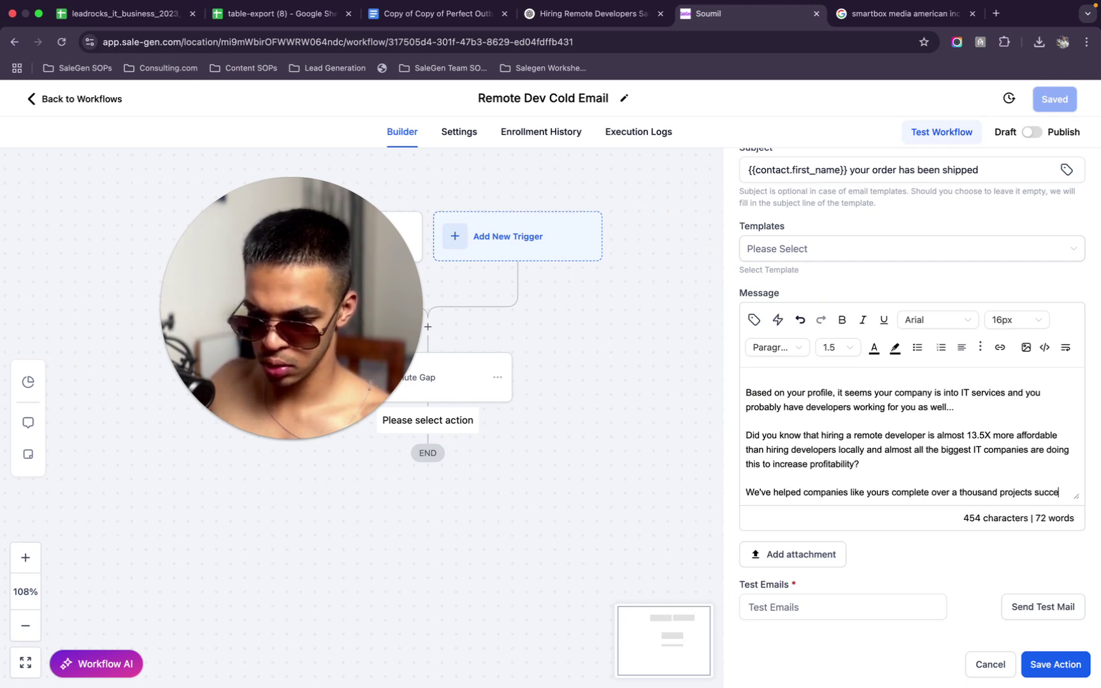
type("ssfully ")
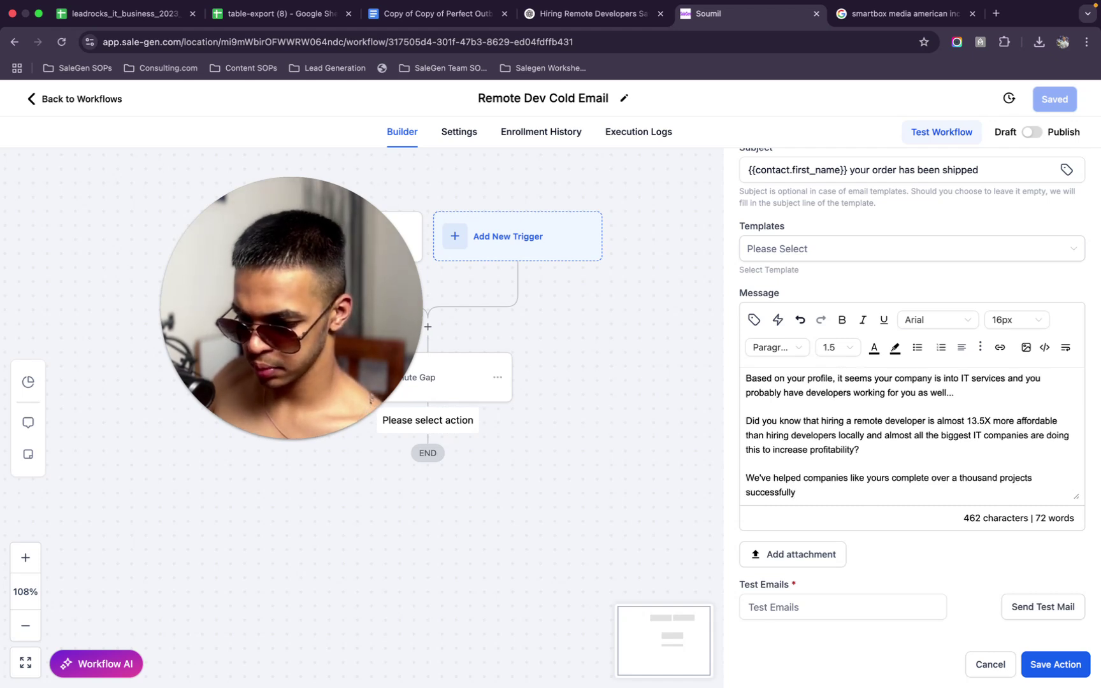
type("and ")
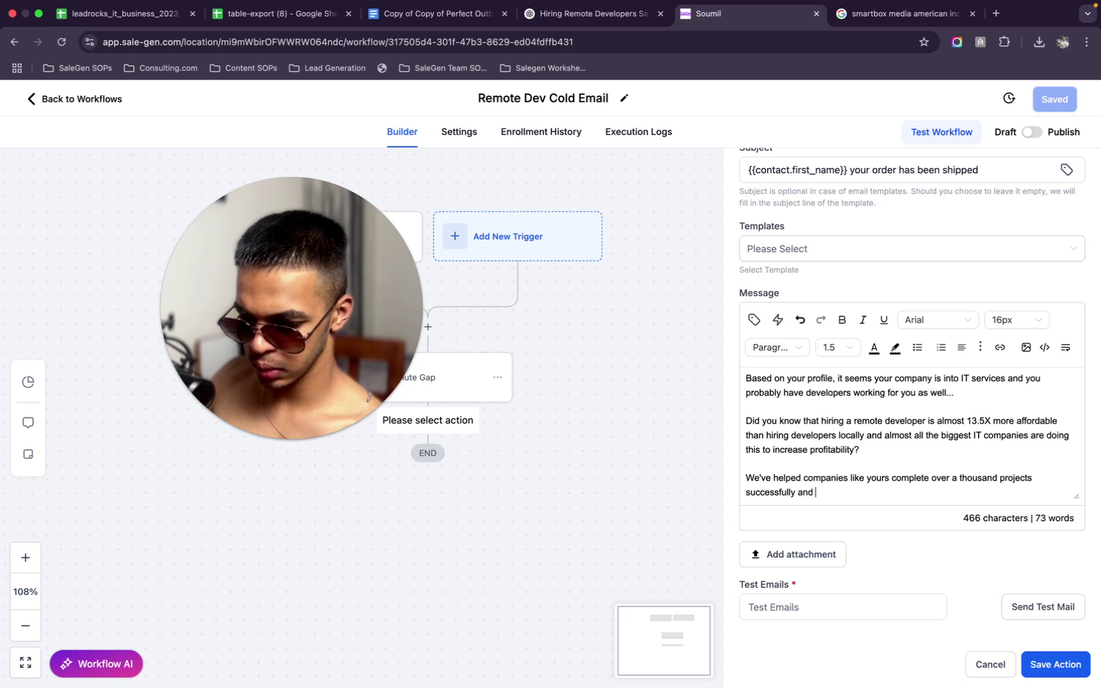
type("affordably.")
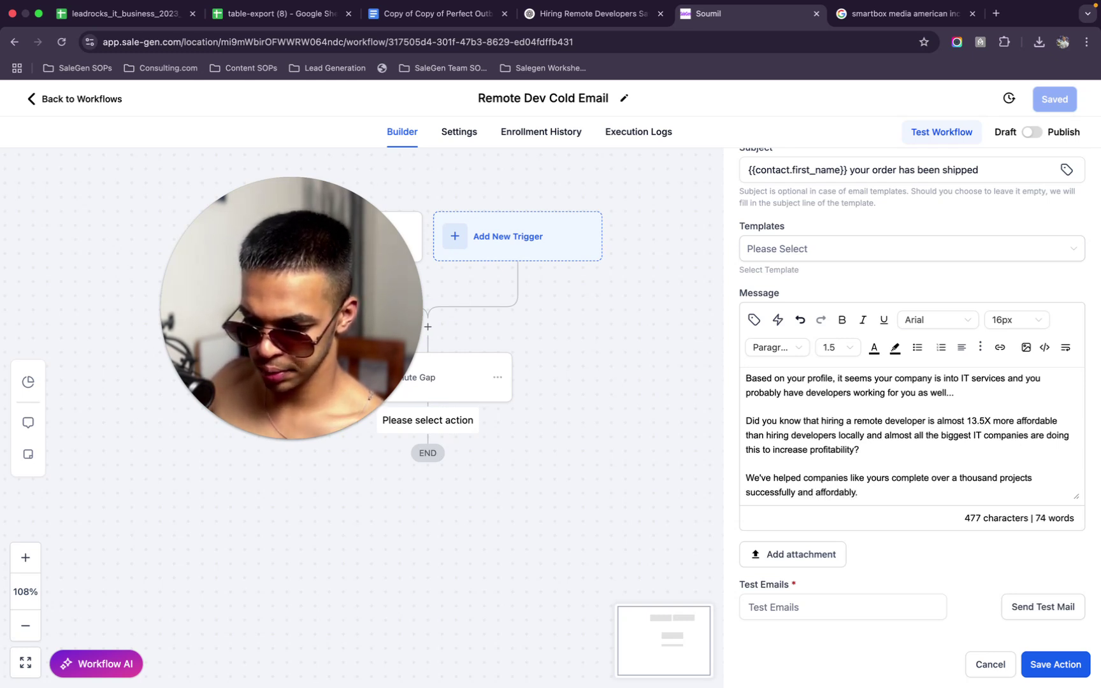
key("Return")
key("Return")
Add the closing question 'Would you be open to trying out a quality remote developer for a week at 0 charge?'
type("Would y")
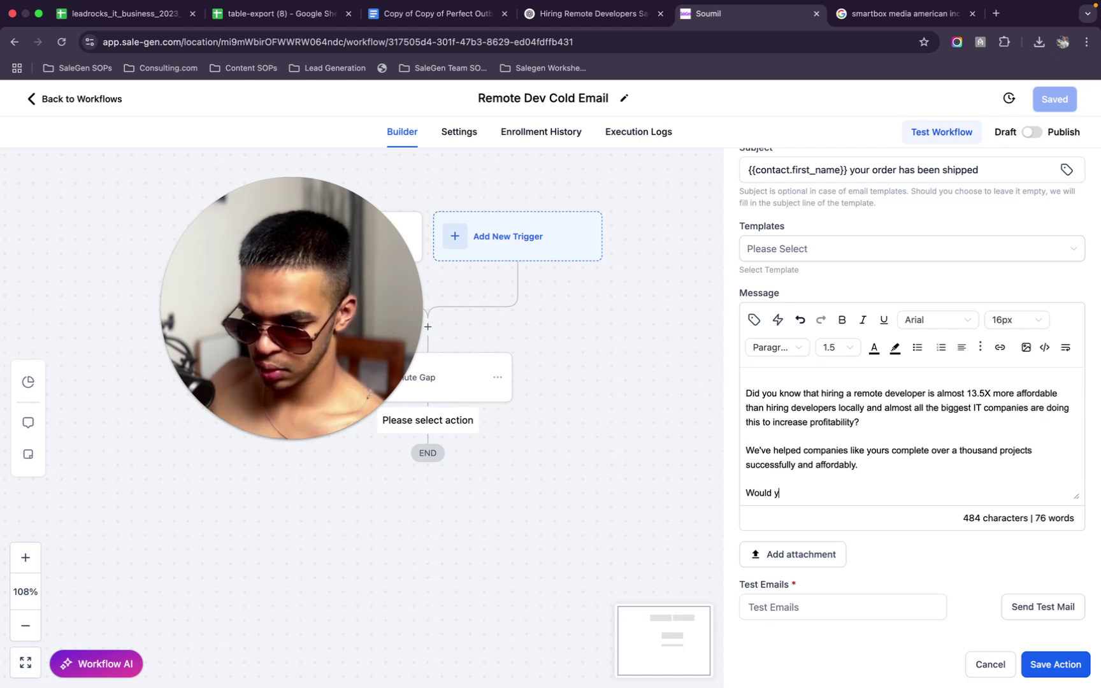
type("ou be ope")
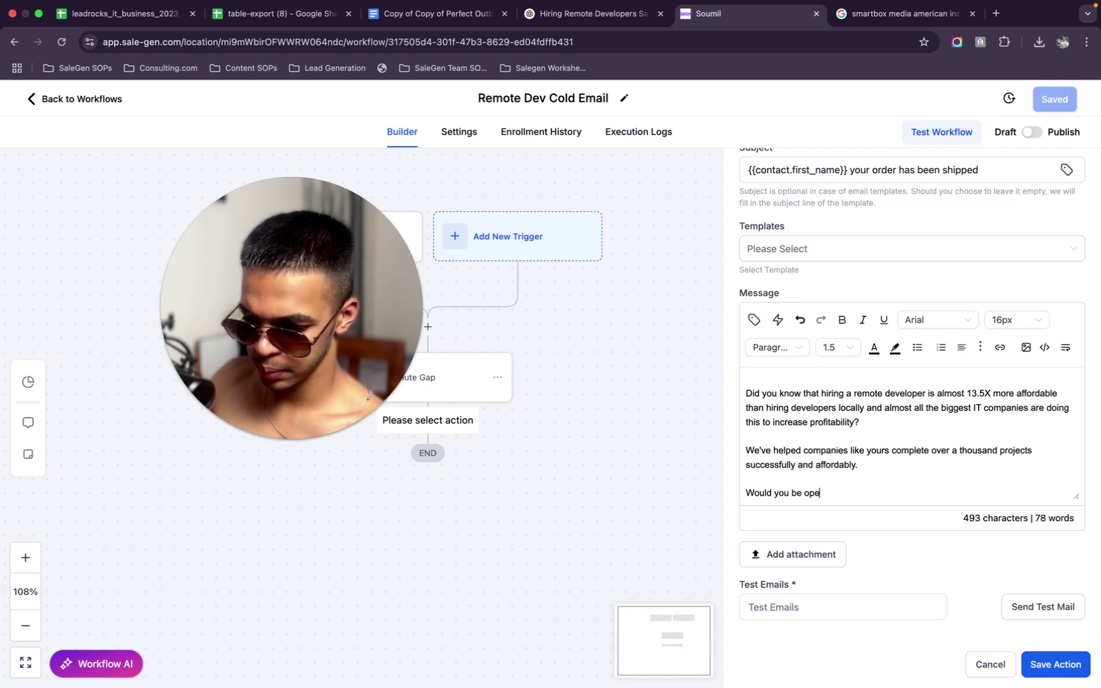
type("n to try")
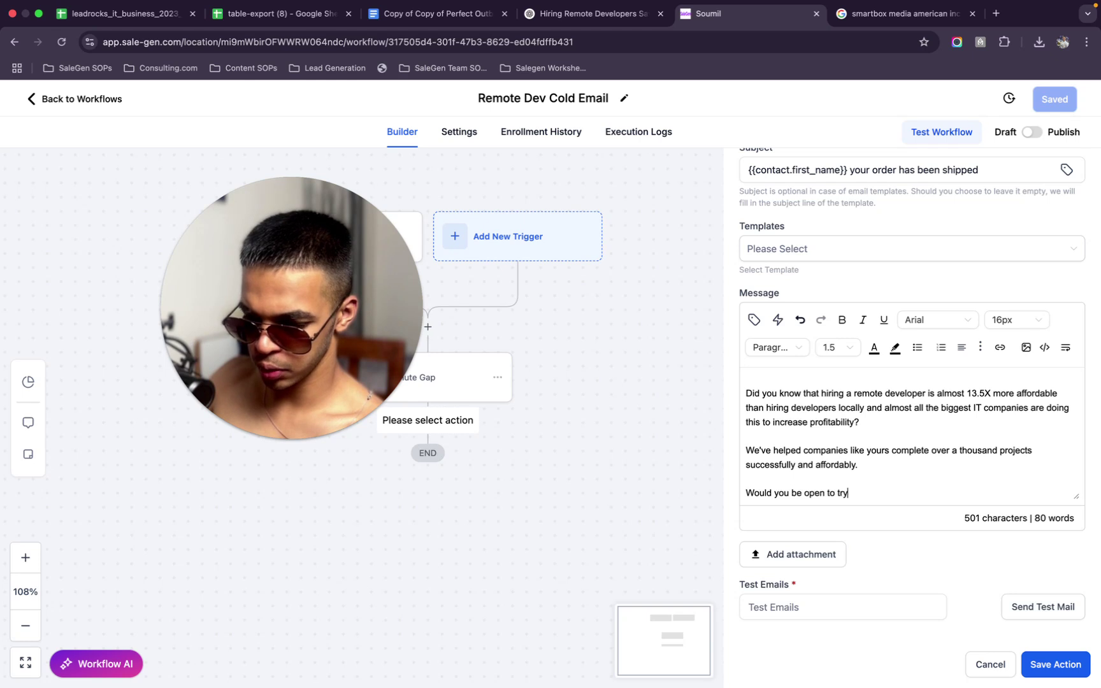
type("ing out a re,otmo")
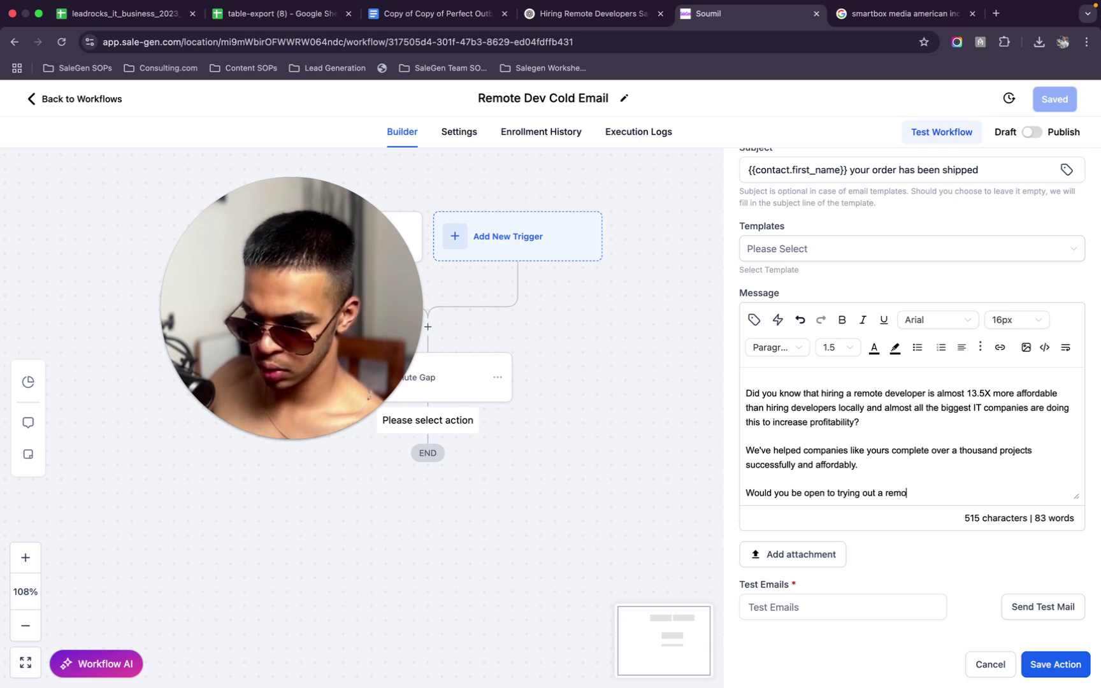
type("te developer that")
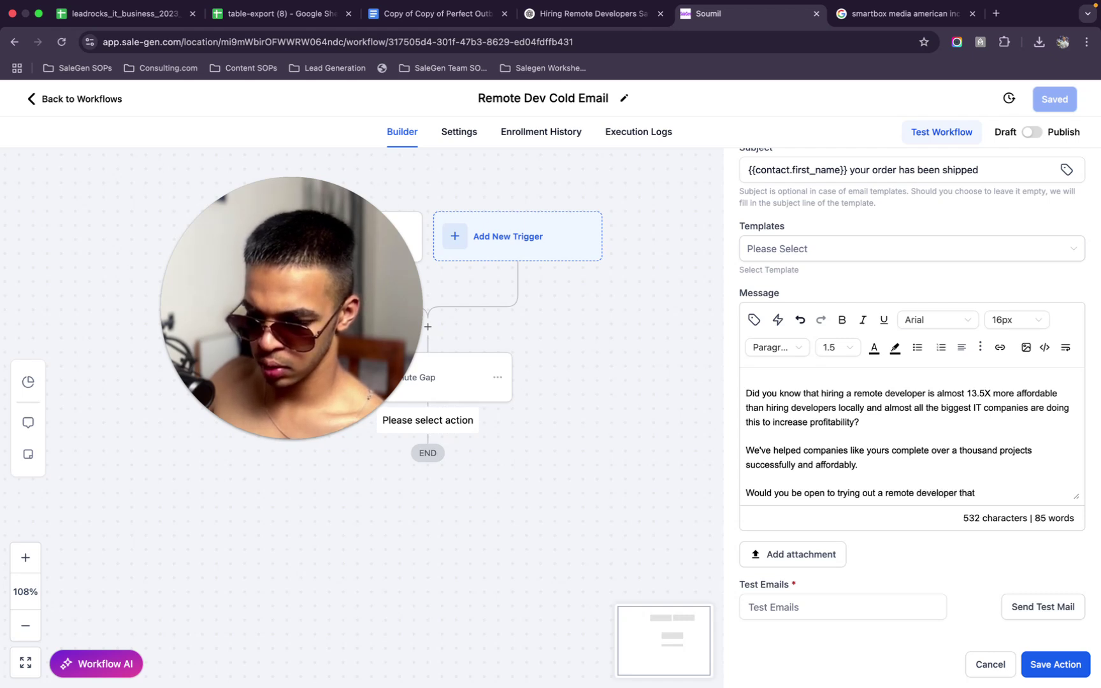
left_click(885, 492)
type("quality")
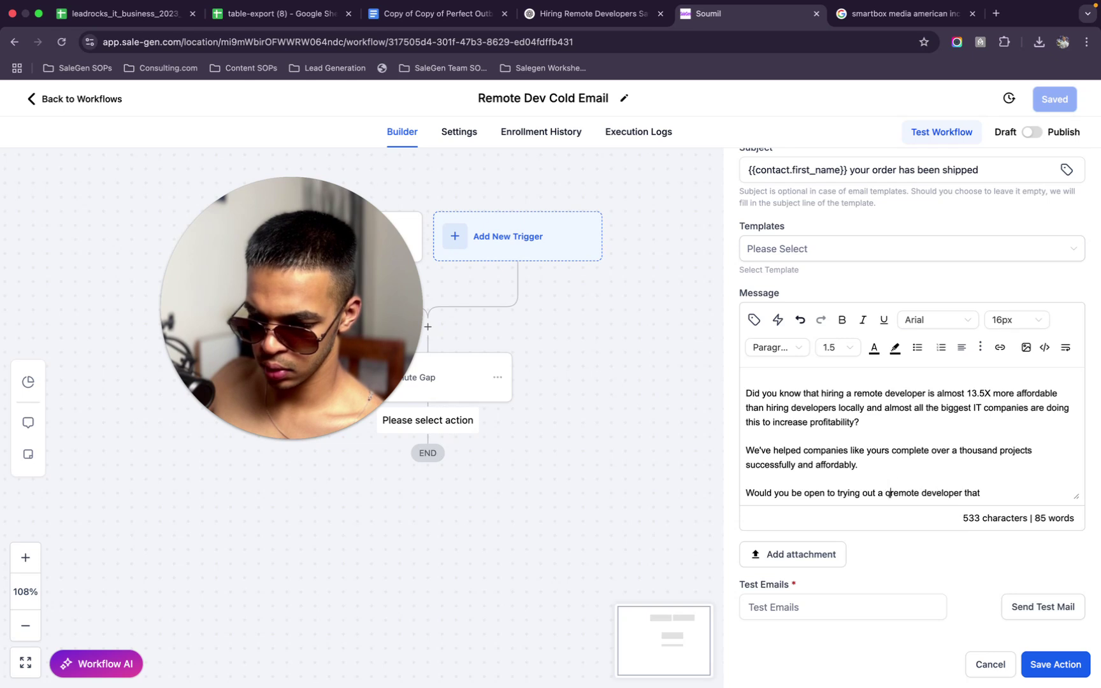
left_click(1024, 492)
key("BackSpace")
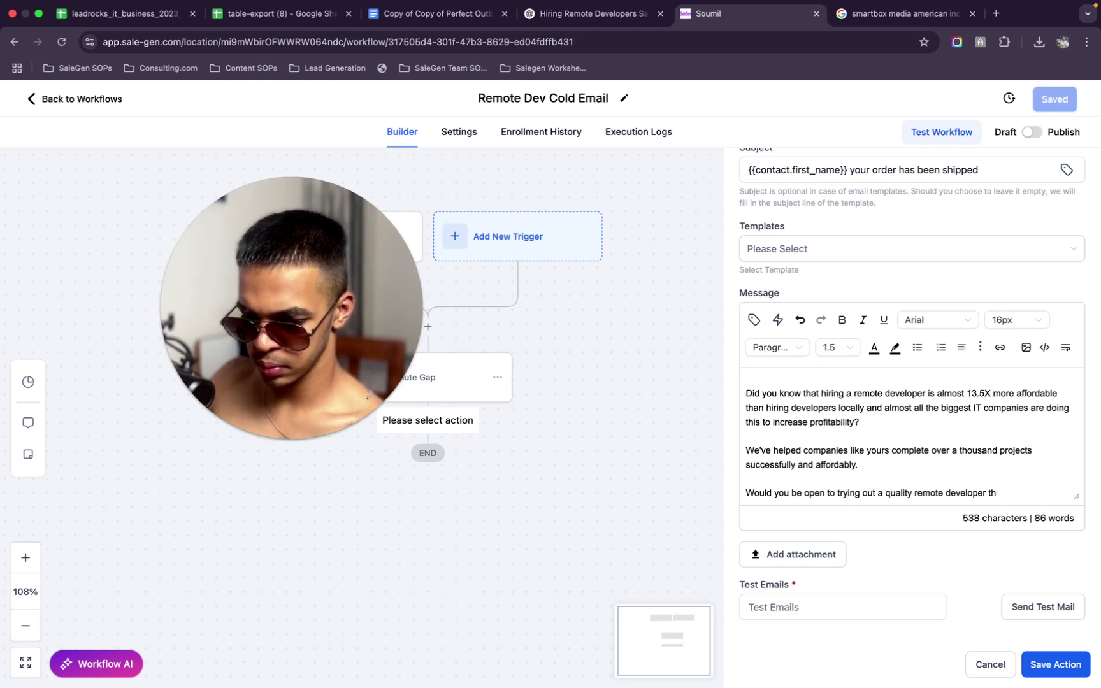
key("BackSpace")
key("BackSpace")
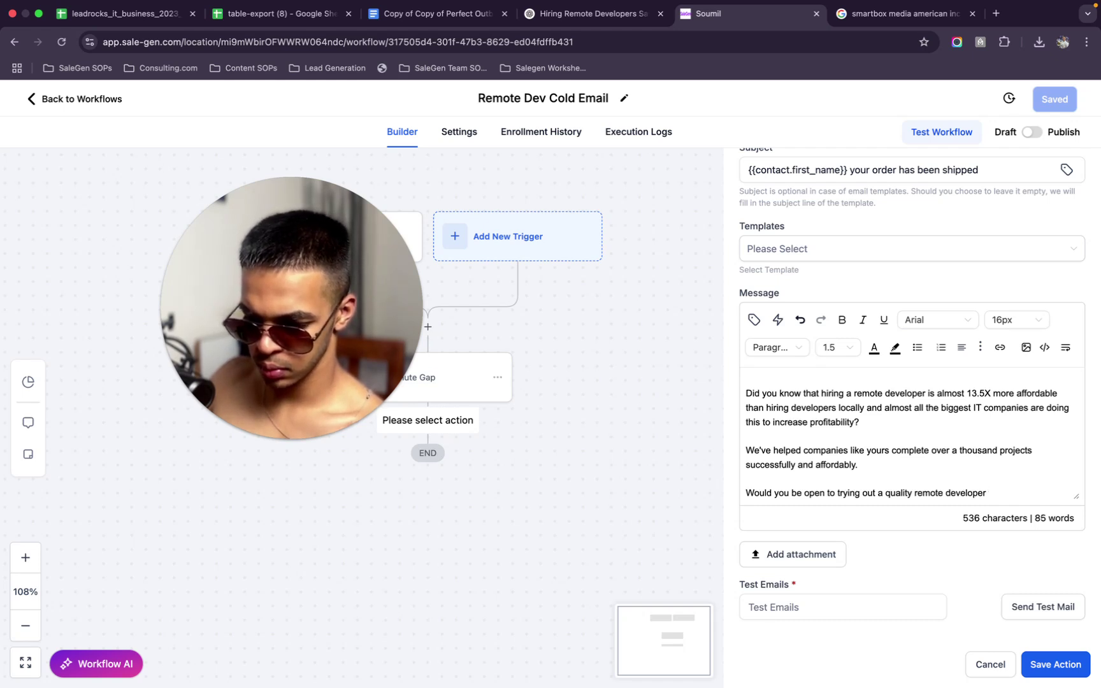
type("for a week at 0 charge?")
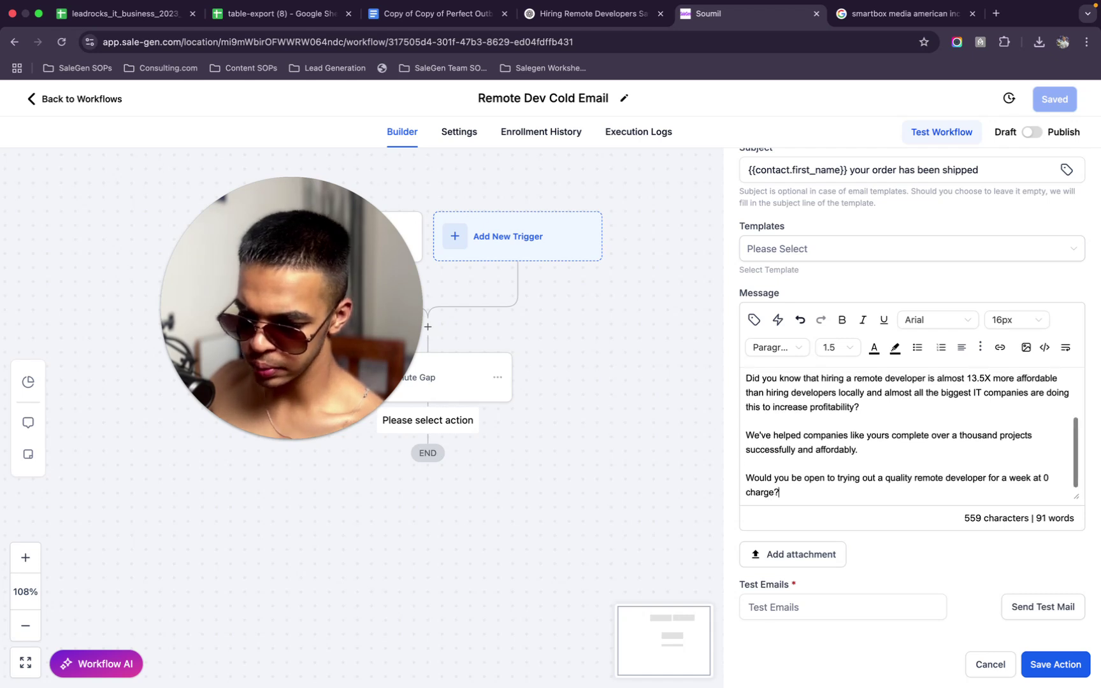
Replace 'you probably' in the IT services line with 'I'm assuming you'
scroll(912, 437, "up", 5)
scroll(911, 436, "down", 1)
scroll(969, 425, "up", 1)
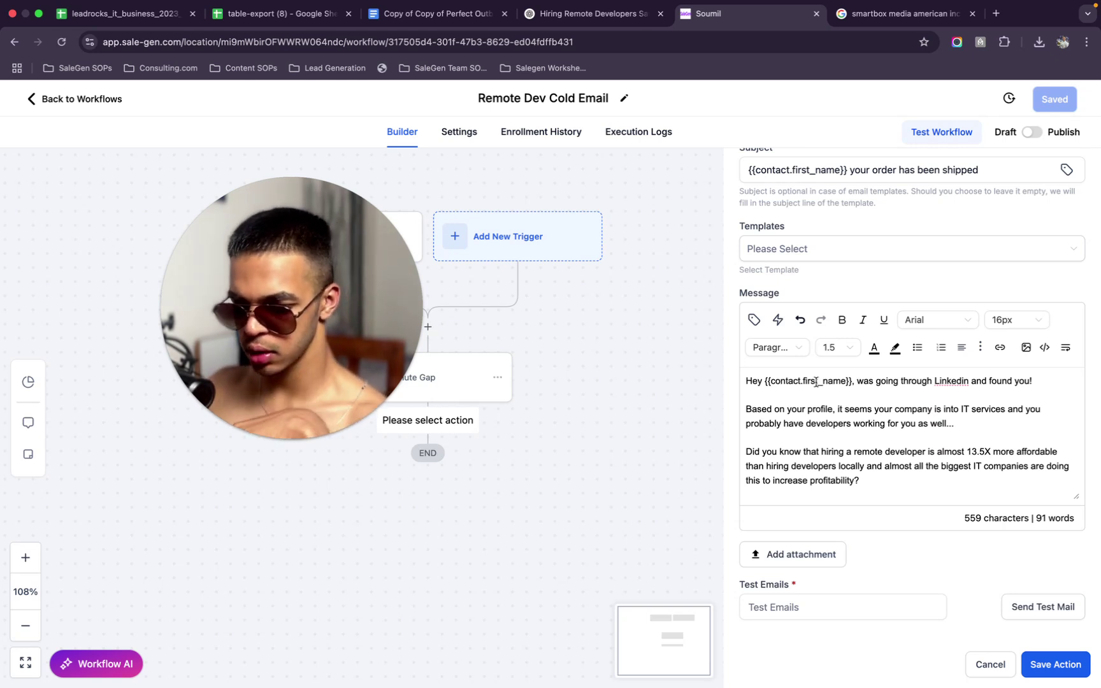
scroll(816, 381, "down", 1)
scroll(858, 420, "up", 1)
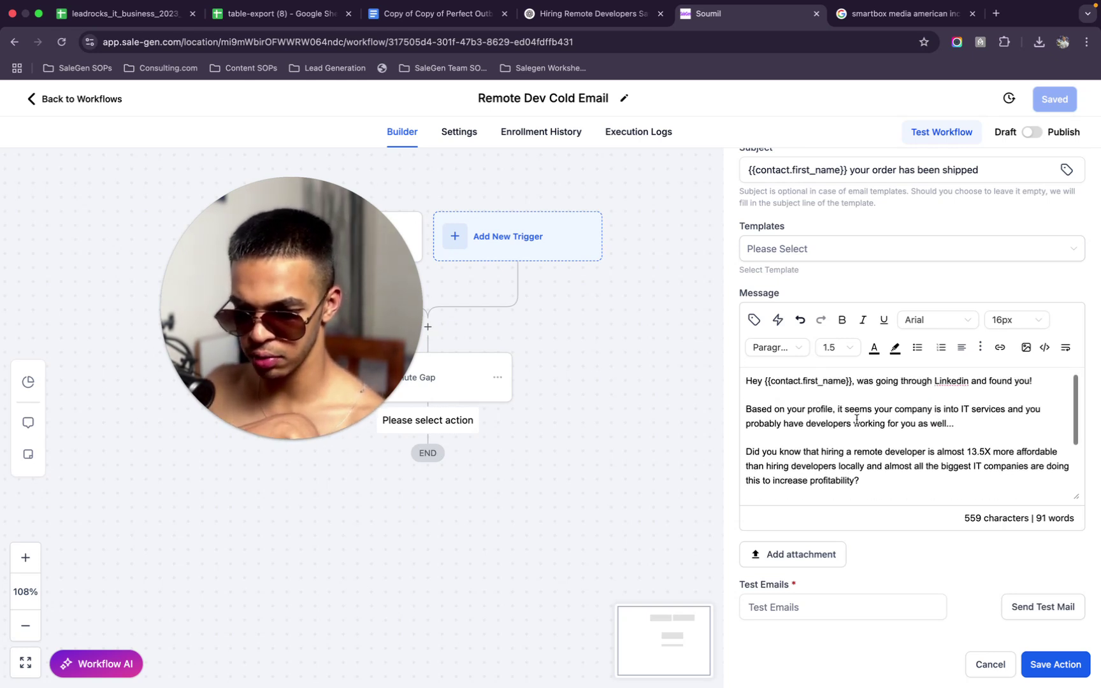
scroll(857, 420, "down", 2)
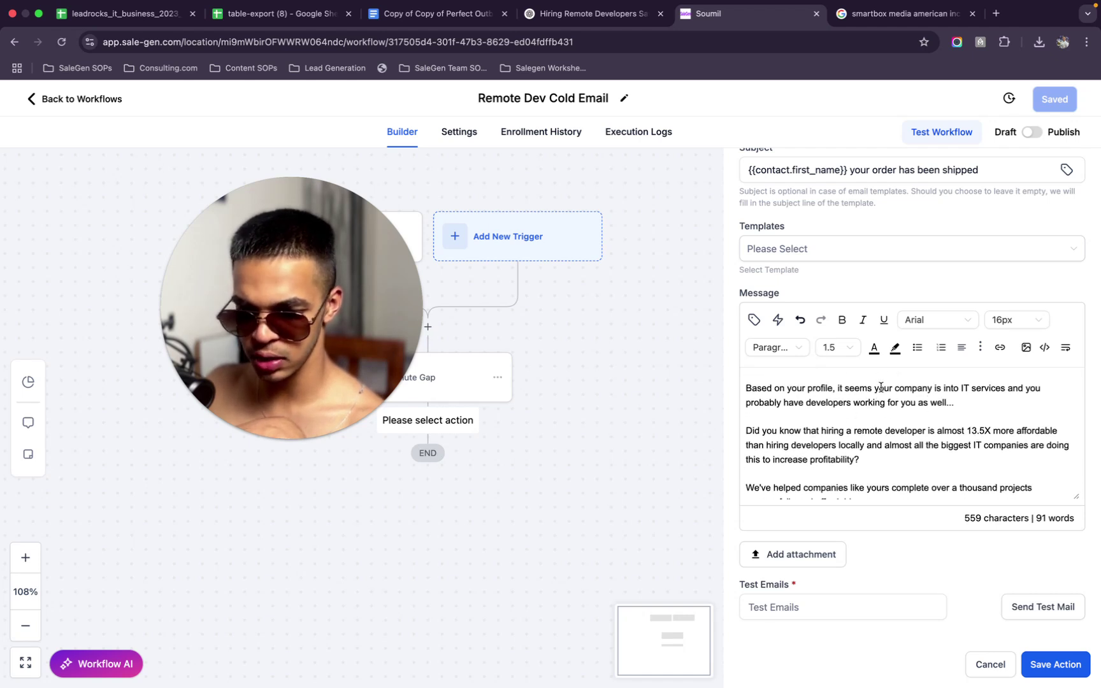
scroll(842, 414, "down", 1)
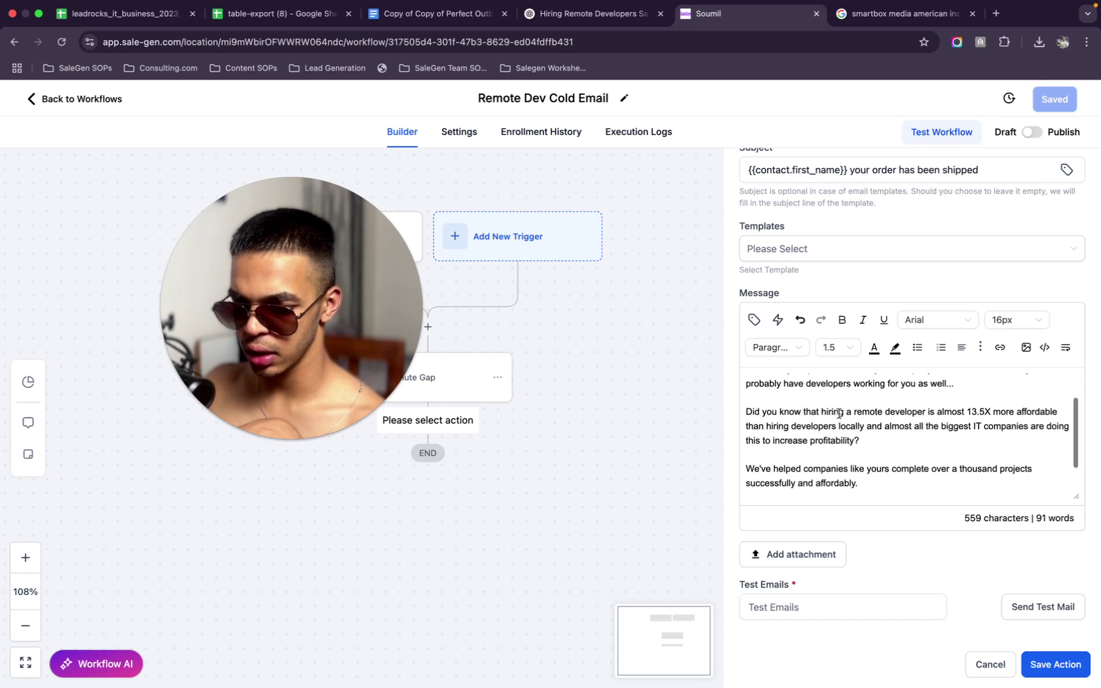
scroll(838, 414, "up", 2)
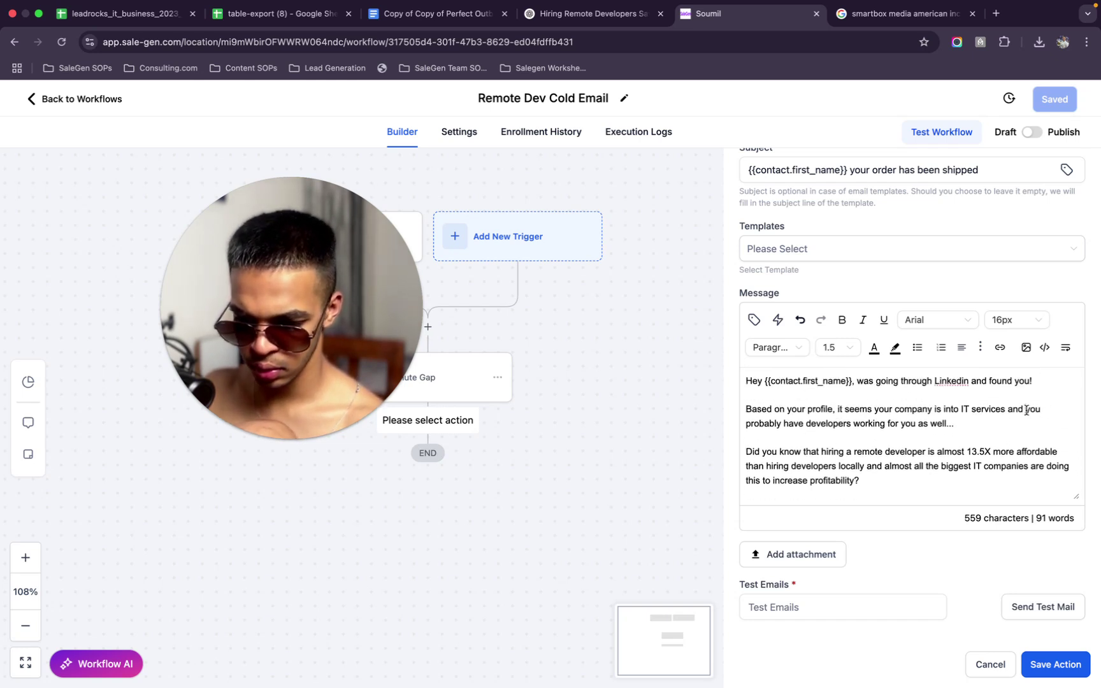
left_click_drag(1026, 411, 782, 425)
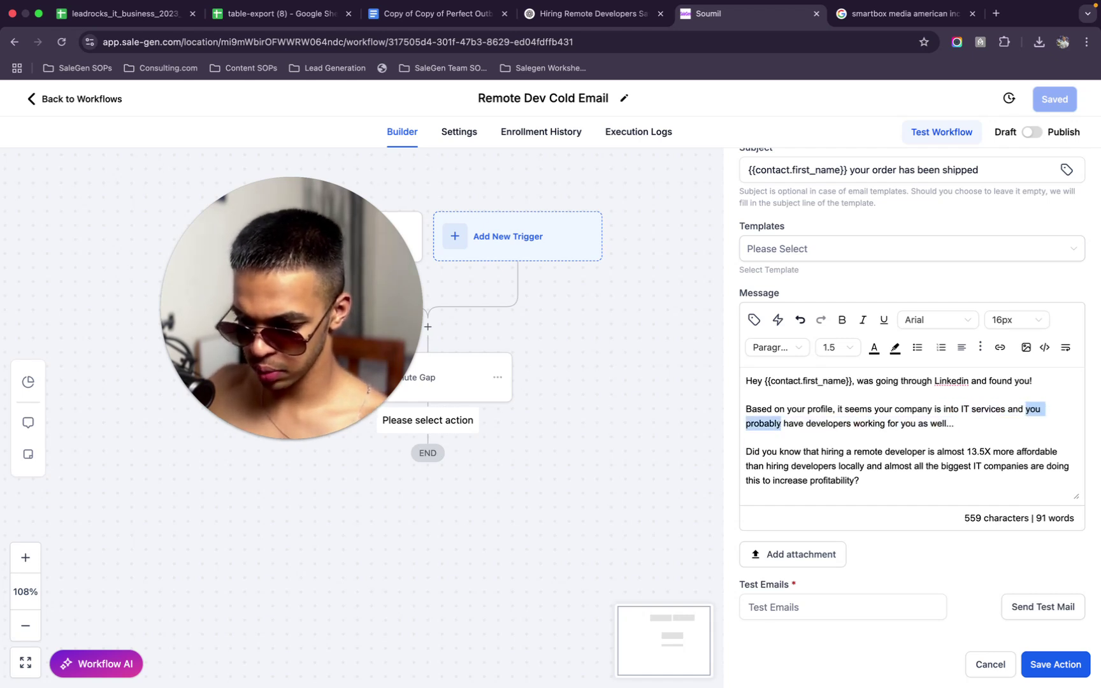
left_click_drag(781, 427, 1011, 427)
left_click(1025, 409, "shift")
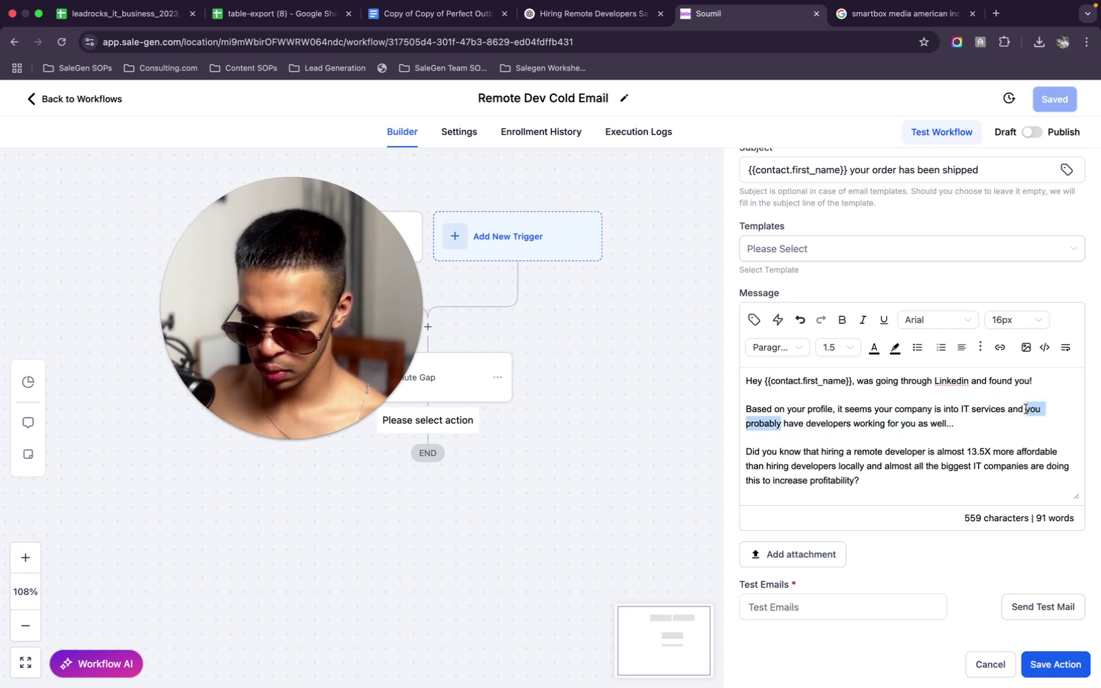
type("I'm a")
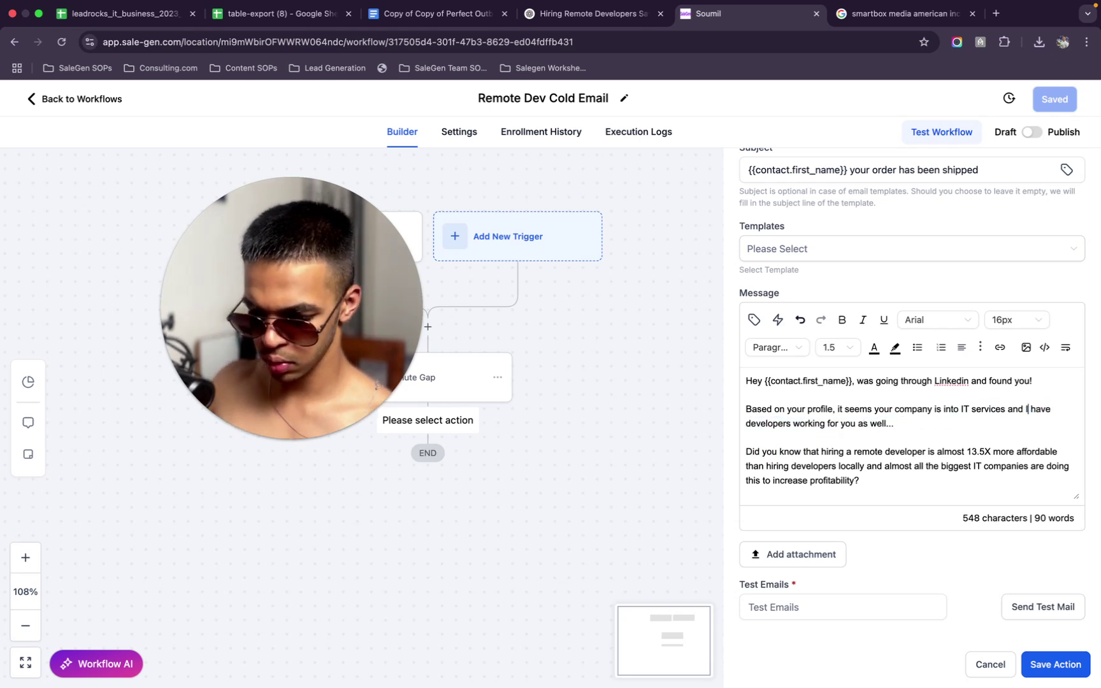
type("ssuming you")
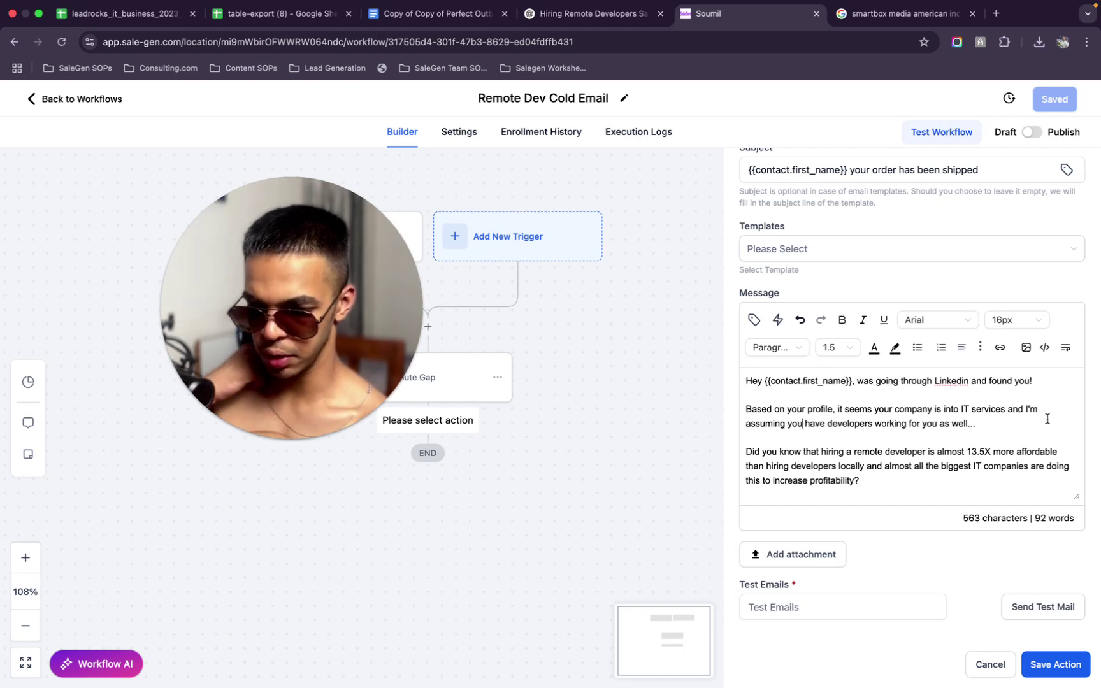
In the second paragraph, change 'complete' to 'outsource' in the line about projects
scroll(979, 458, "down", 2)
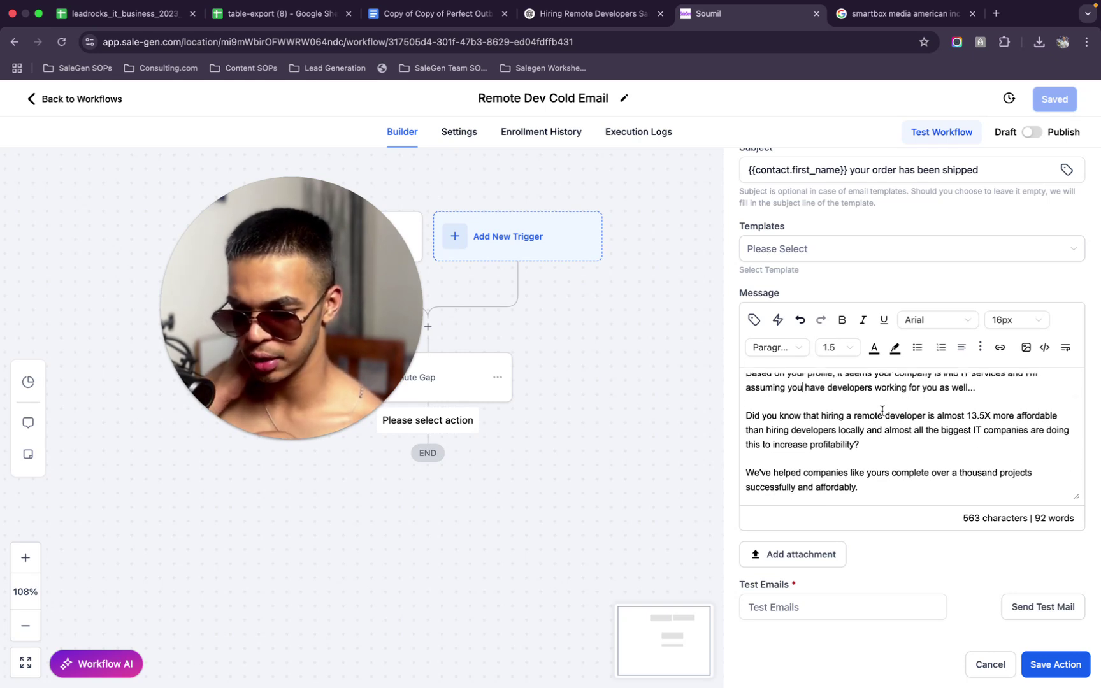
scroll(911, 424, "up", 1)
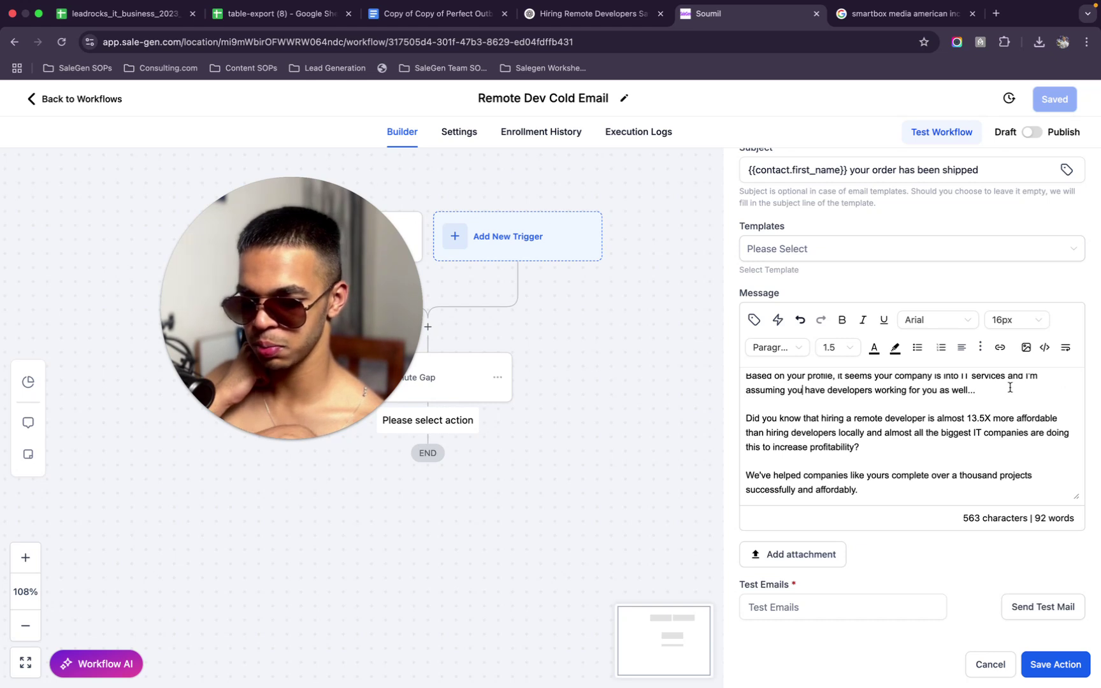
scroll(1009, 387, "up", 1)
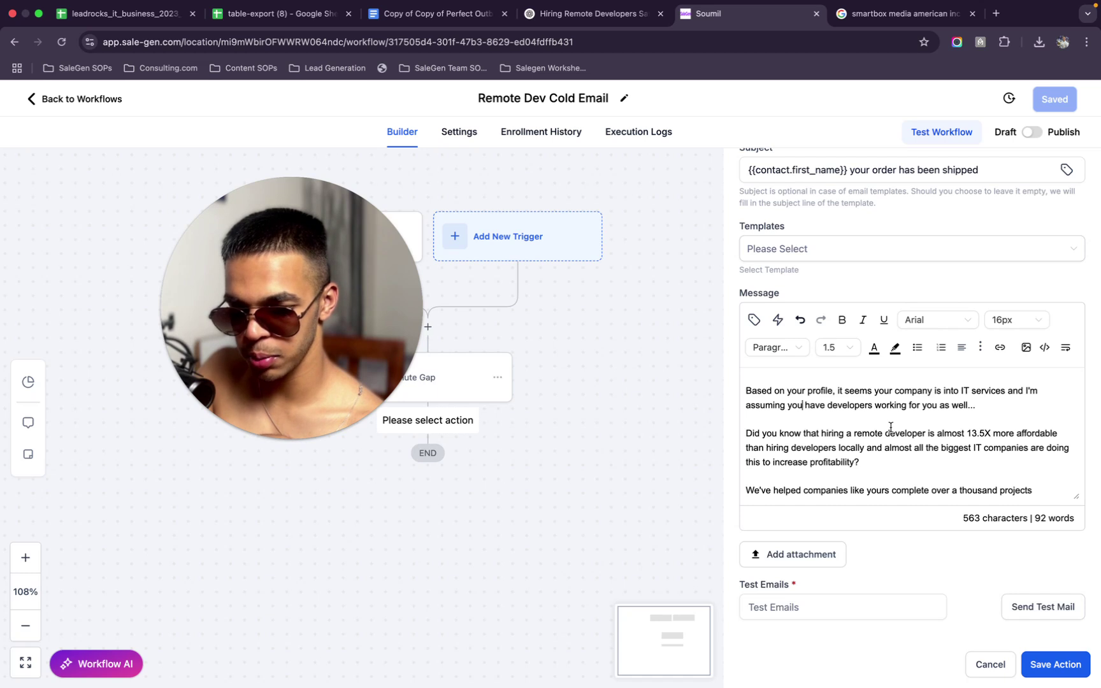
scroll(890, 427, "down", 3)
scroll(891, 427, "down", 1)
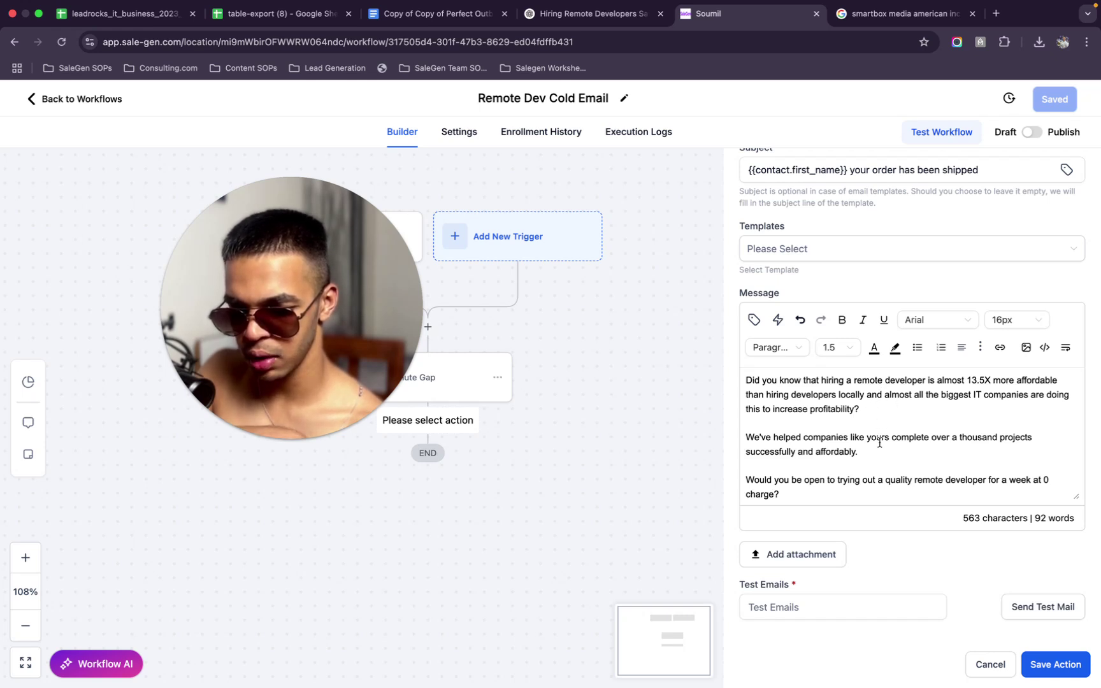
scroll(880, 443, "down", 1)
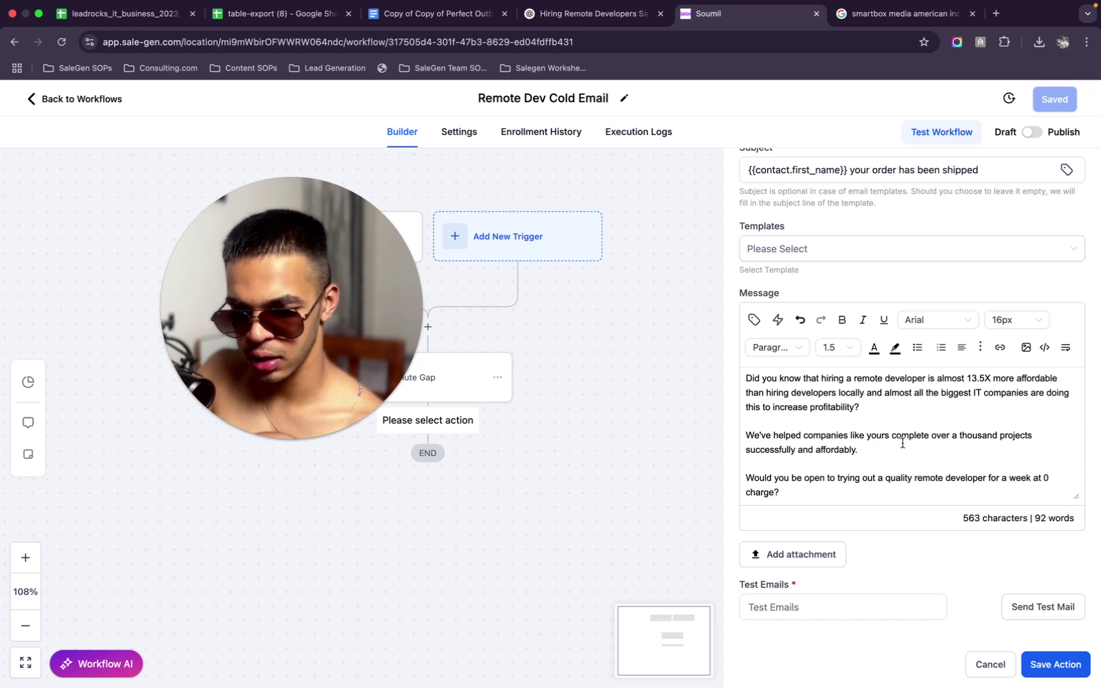
mouse_move(928, 434)
left_mouse_down()
mouse_move(893, 436)
mouse_move(884, 421)
mouse_move(949, 436)
mouse_move(931, 436)
left_mouse_up()
left_click(885, 450)
type("outsource")
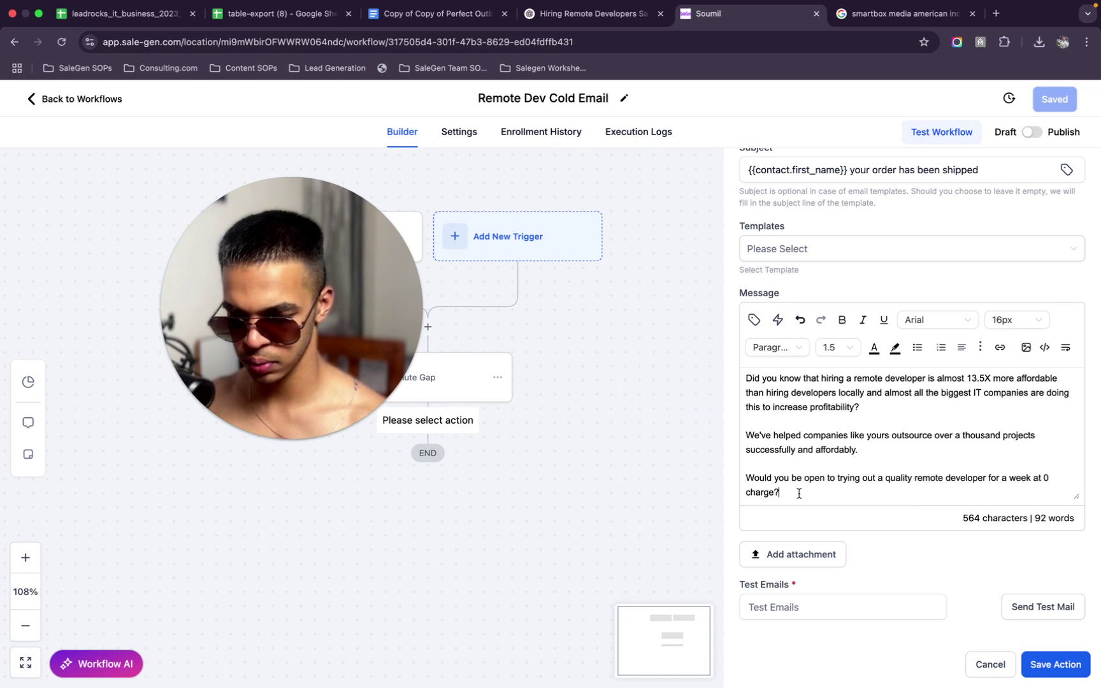
Delete 'your order has been shipped' from the subject, leaving only {{contact.first_name}}
scroll(865, 563, "up", 5)
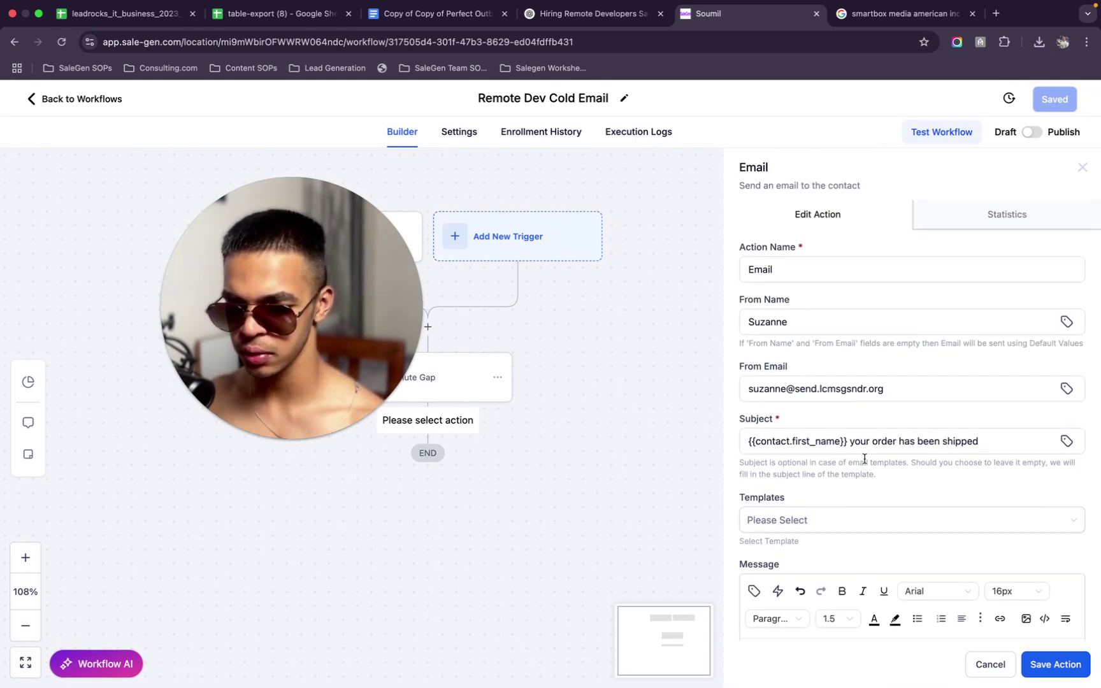
left_click(852, 438)
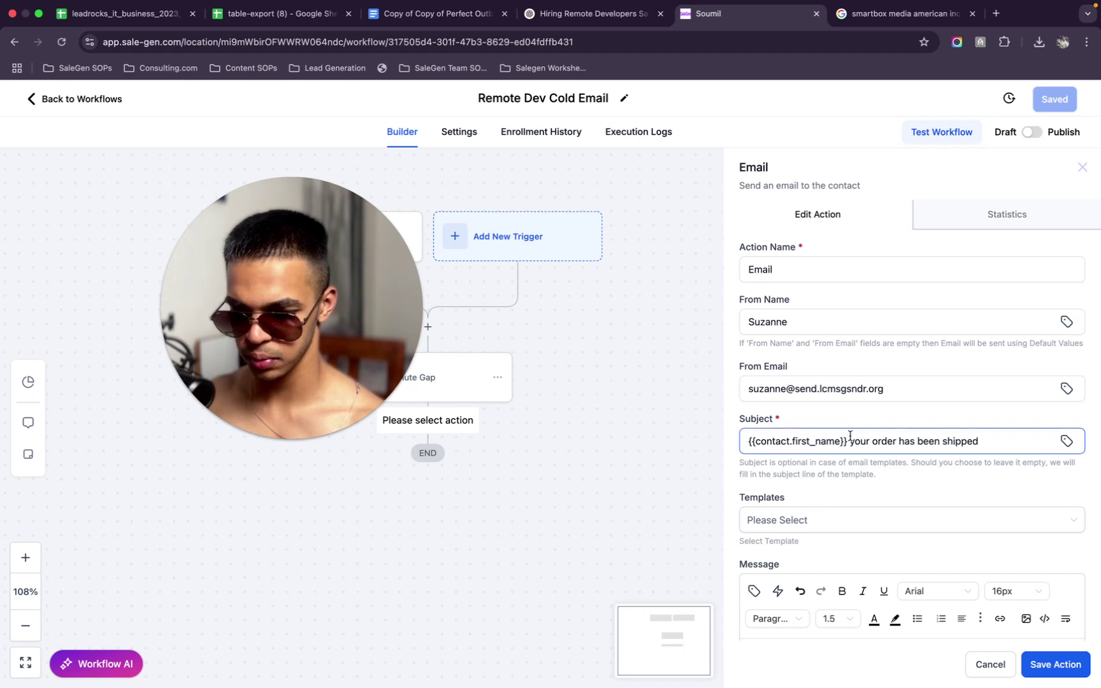
left_click_drag(852, 439, 1025, 459)
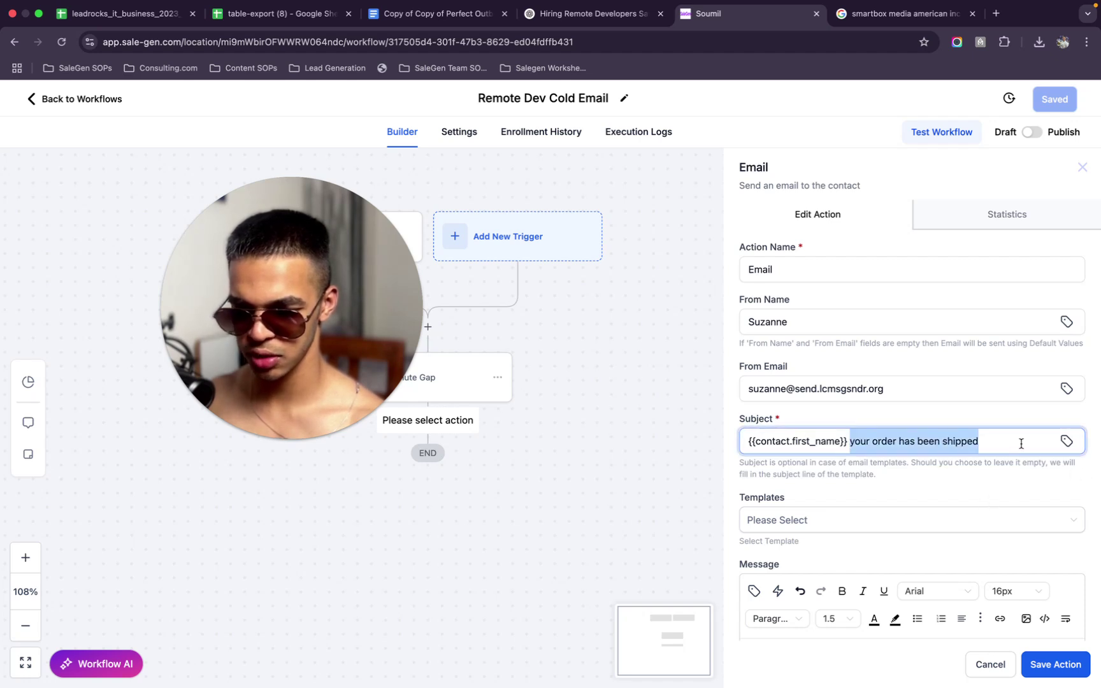
key("BackSpace")
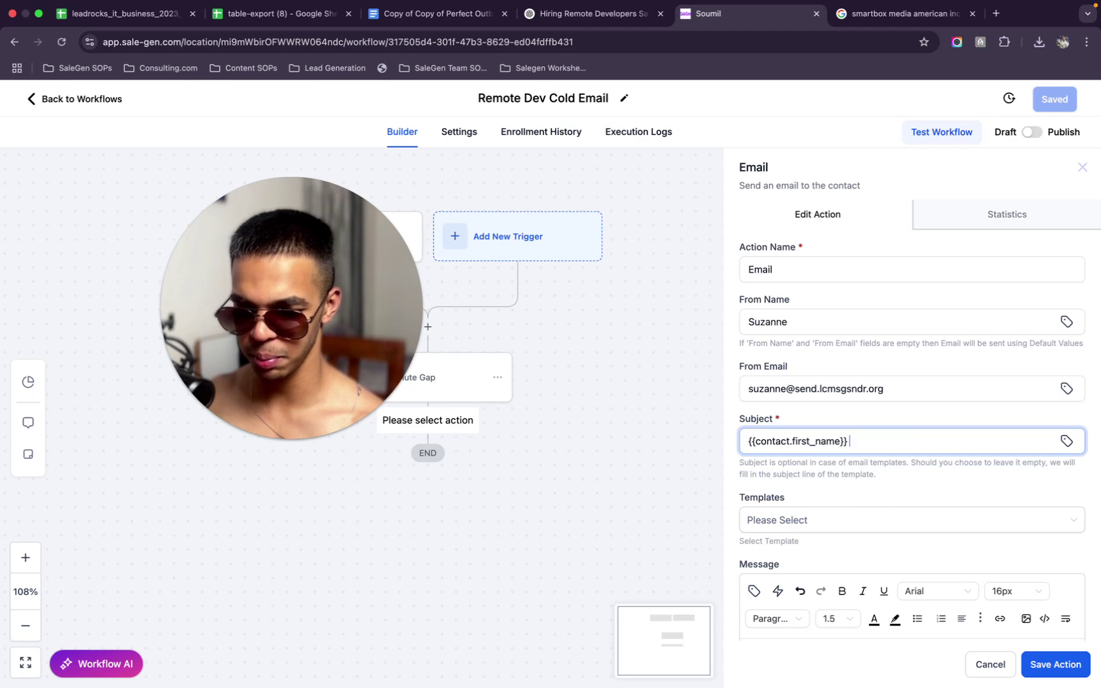
key("BackSpace")
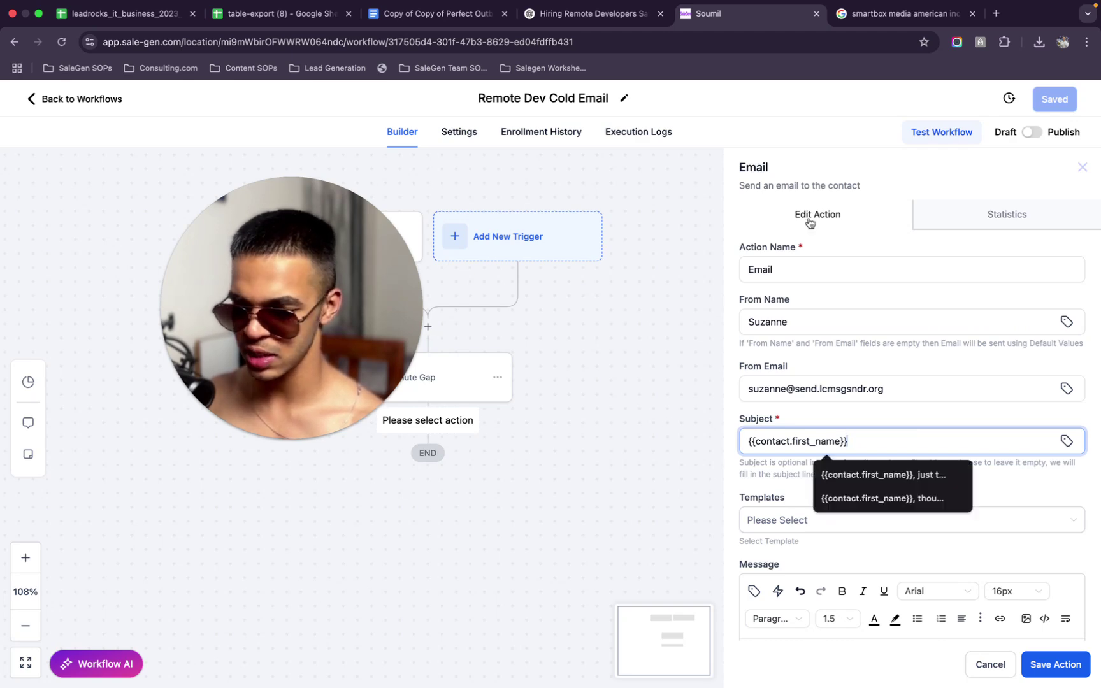
Glance at the remote developer savings chat in ChatGPT and return to the email settings
left_click(591, 14)
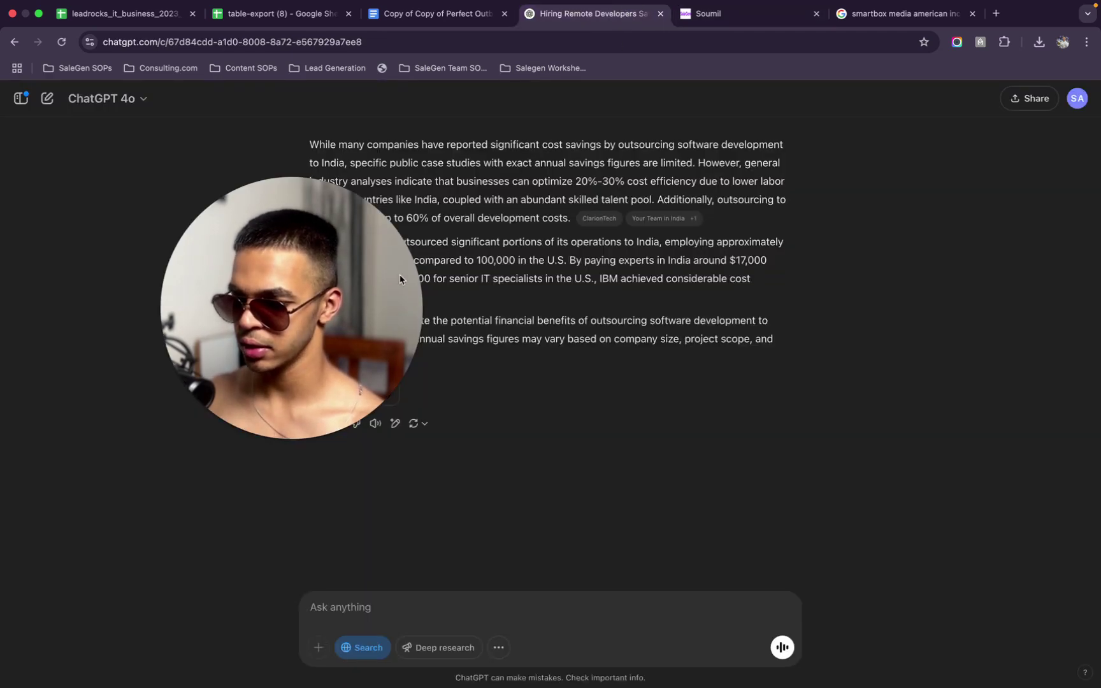
scroll(591, 402, "up", 2)
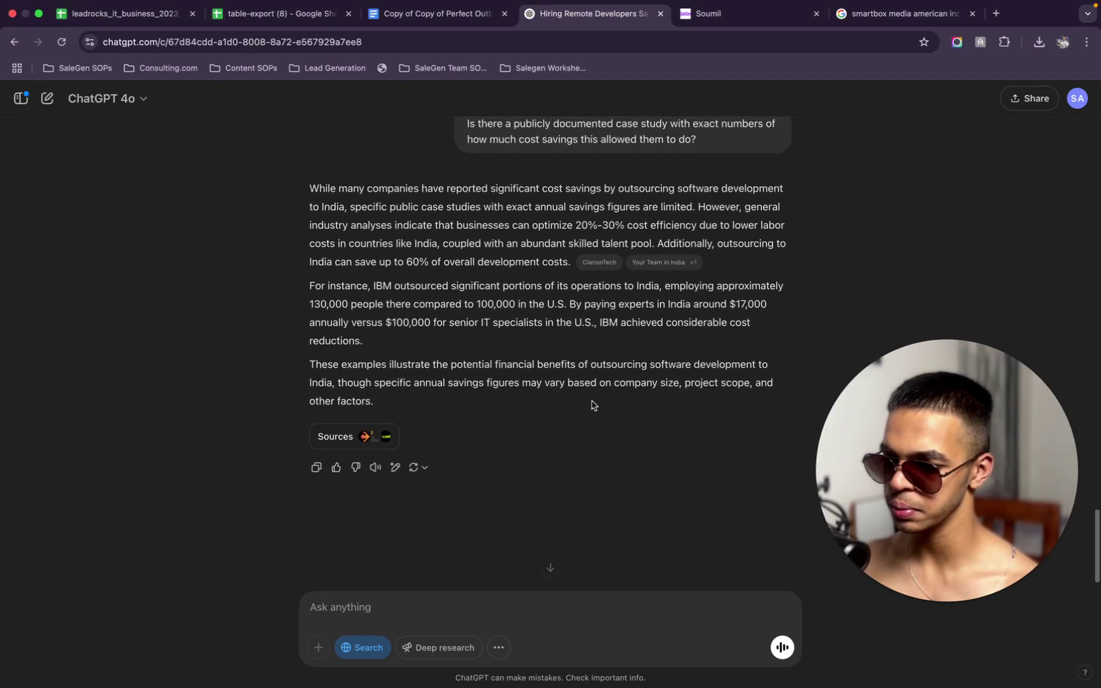
left_click(752, 23)
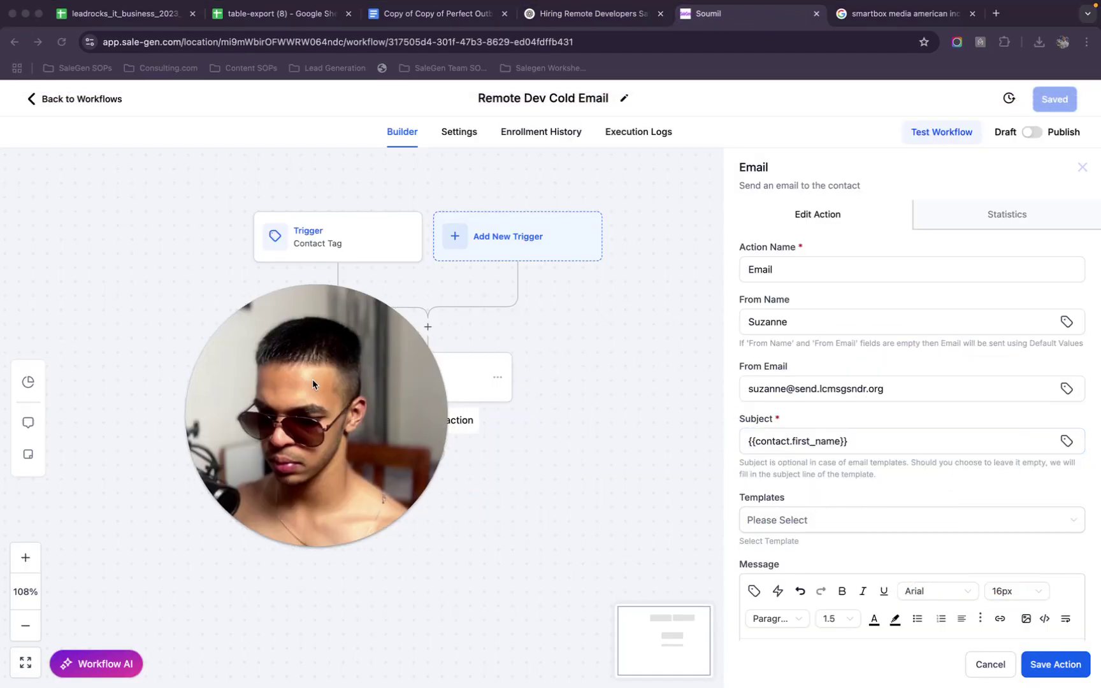
Prefix the subject with 'Our Meeting', replacing a first attempt of 'Hi'
scroll(743, 508, "down", 5)
scroll(743, 508, "up", 3)
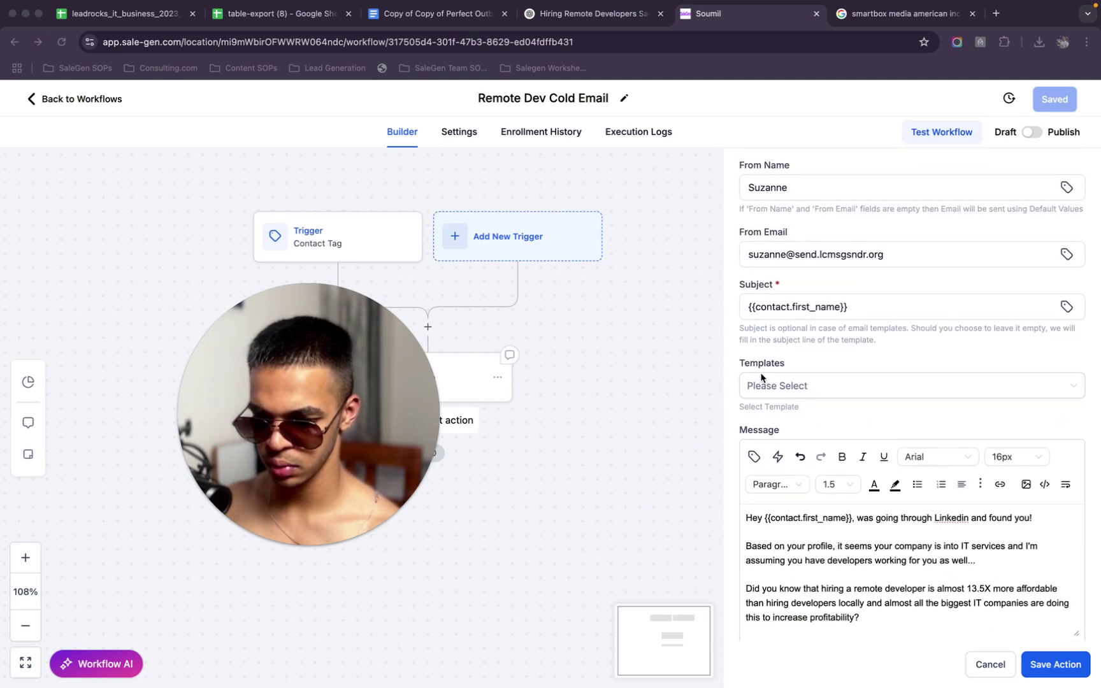
left_click(745, 309)
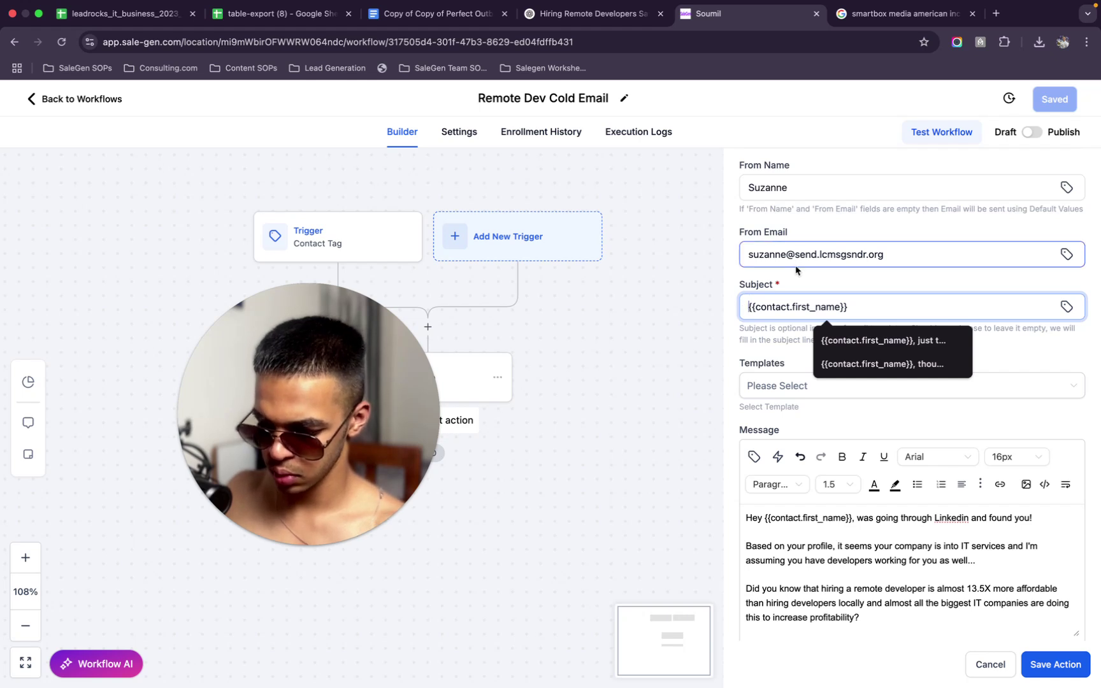
type("Hi")
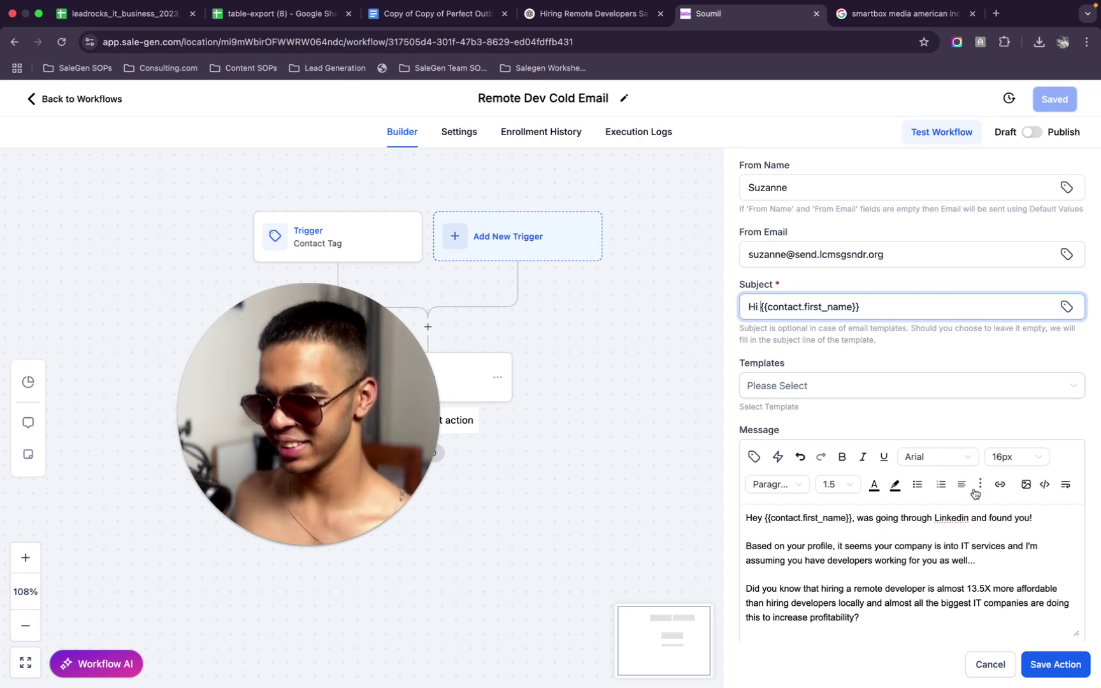
scroll(956, 485, "down", 2)
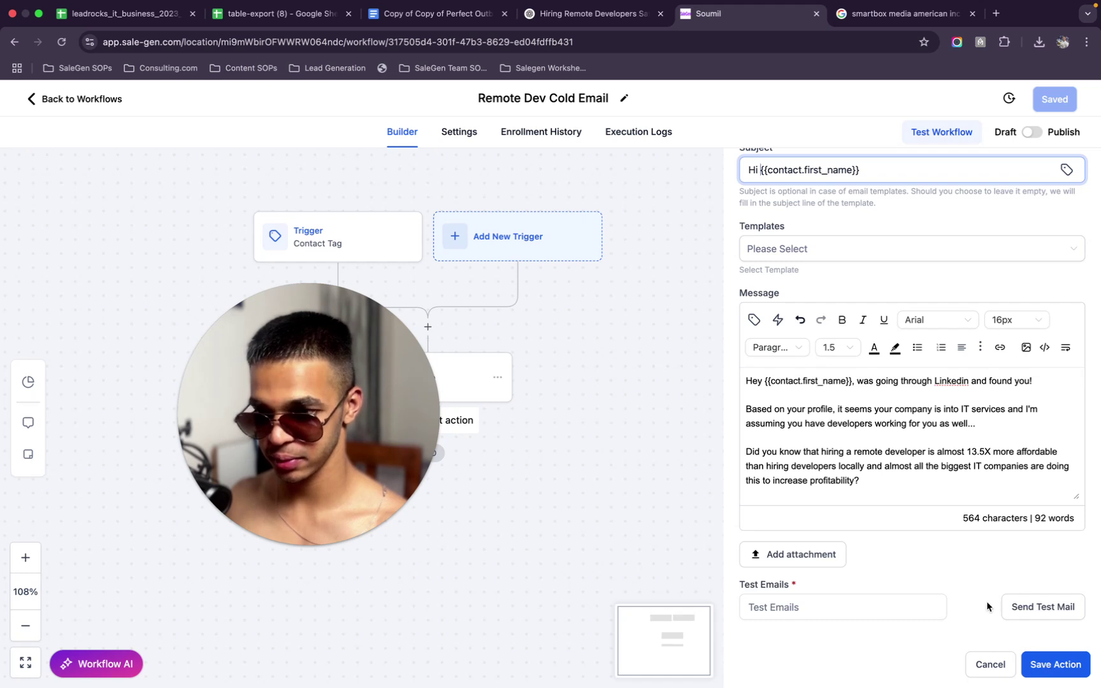
scroll(913, 534, "up", 2)
scroll(913, 534, "down", 3)
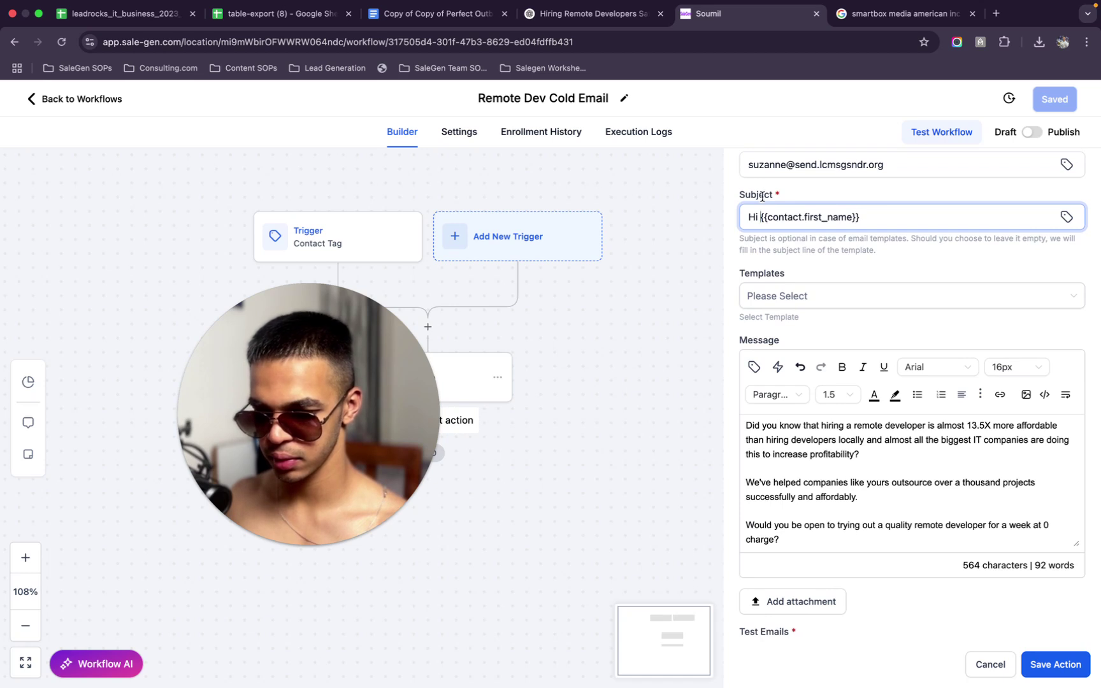
left_click_drag(760, 217, 733, 217)
key("BackSpace")
type("Our Meeting")
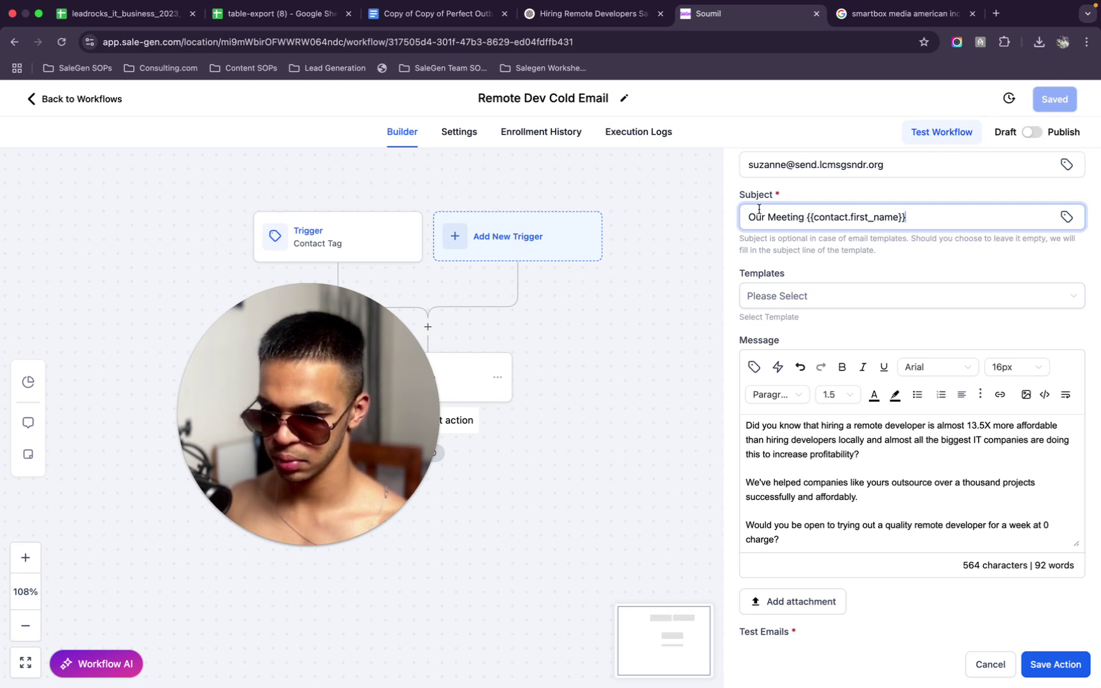
Review the message body and save the email action
scroll(973, 495, "up", 3)
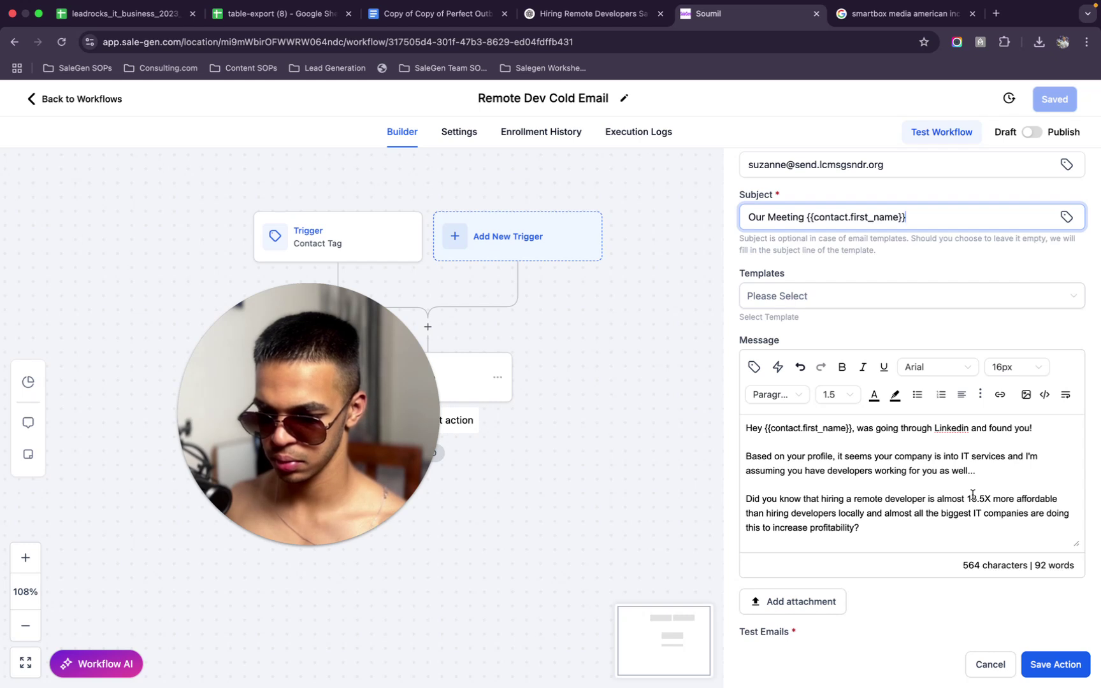
scroll(973, 495, "down", 3)
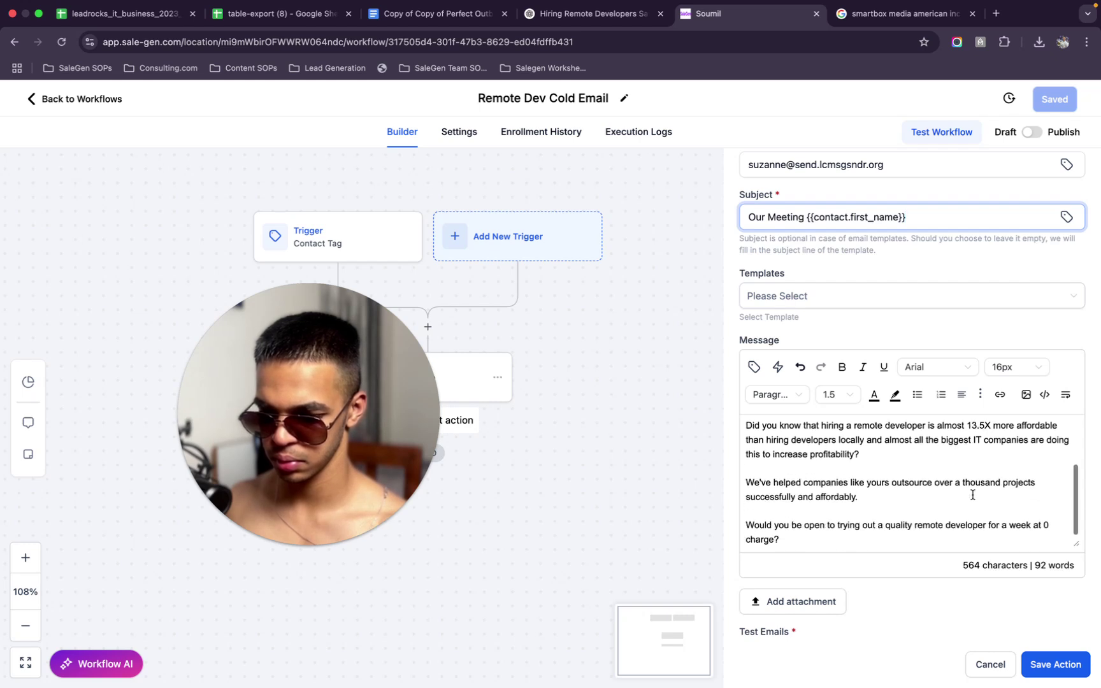
left_click(929, 542)
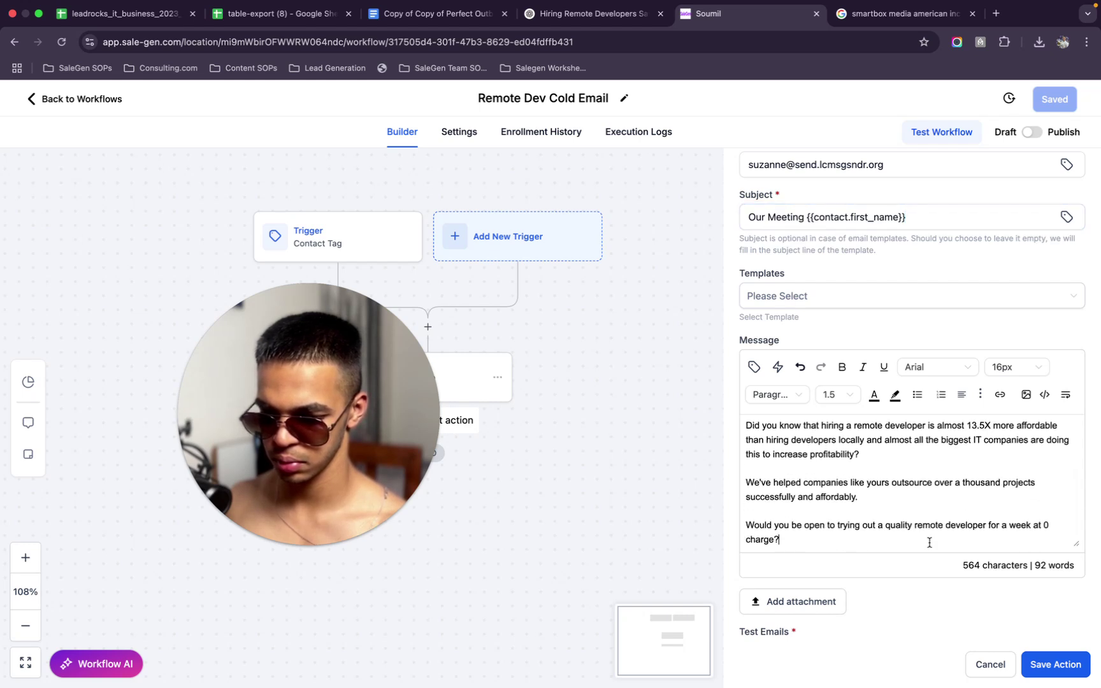
left_click(1071, 672)
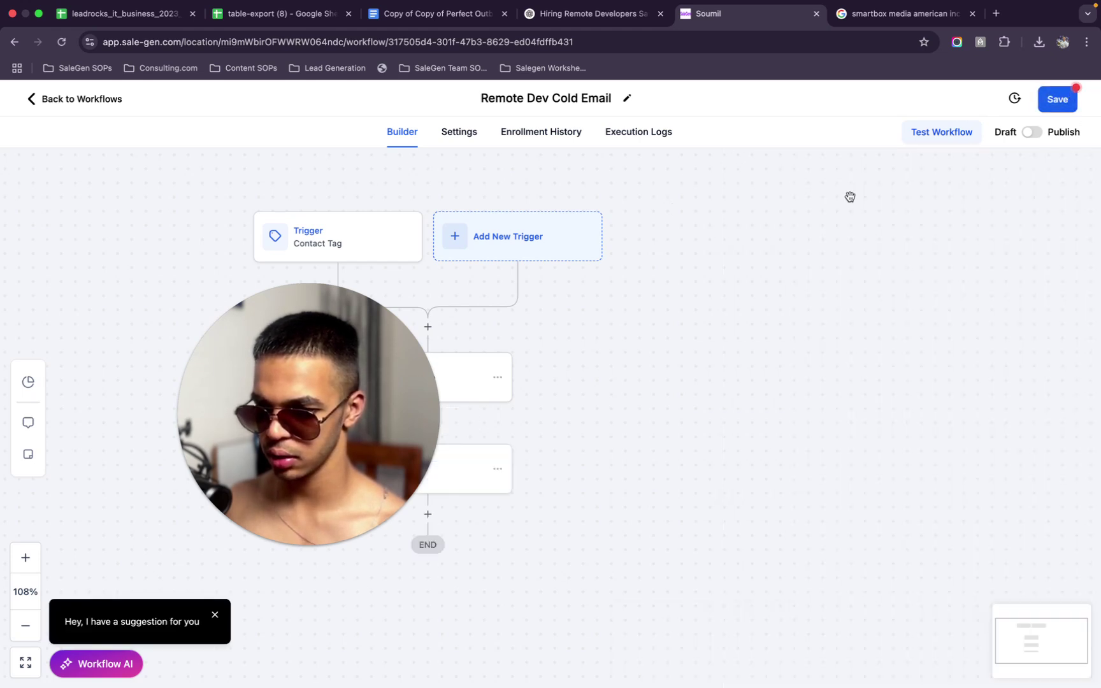
Save the workflow and confirm the save went through
left_click(1061, 103)
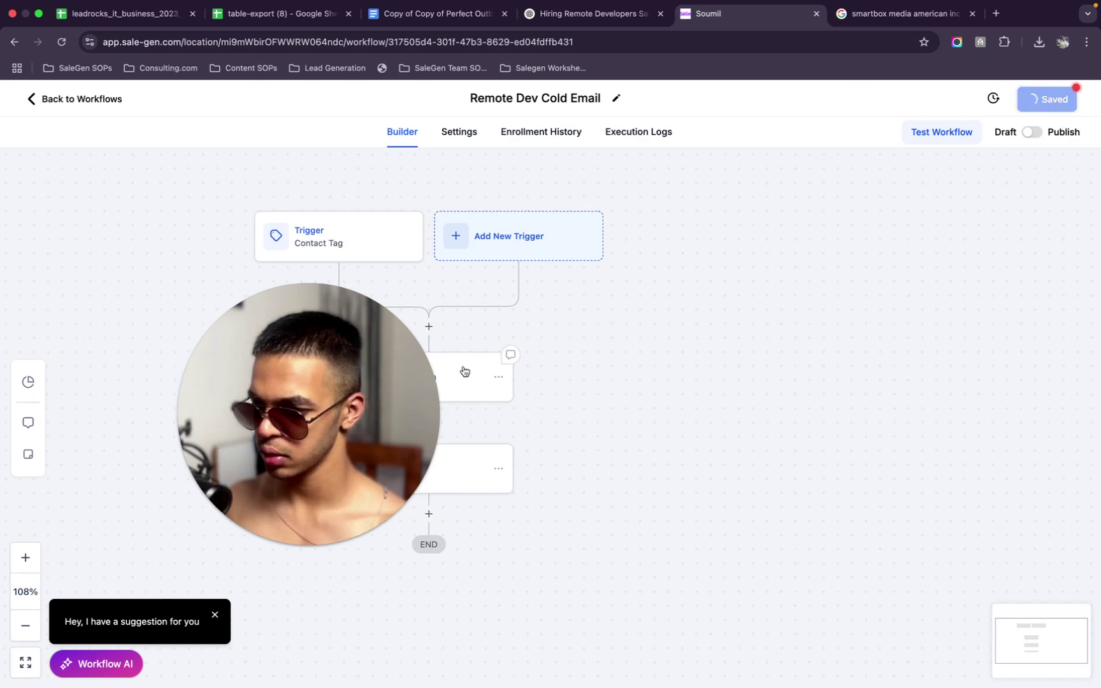
left_click(605, 14)
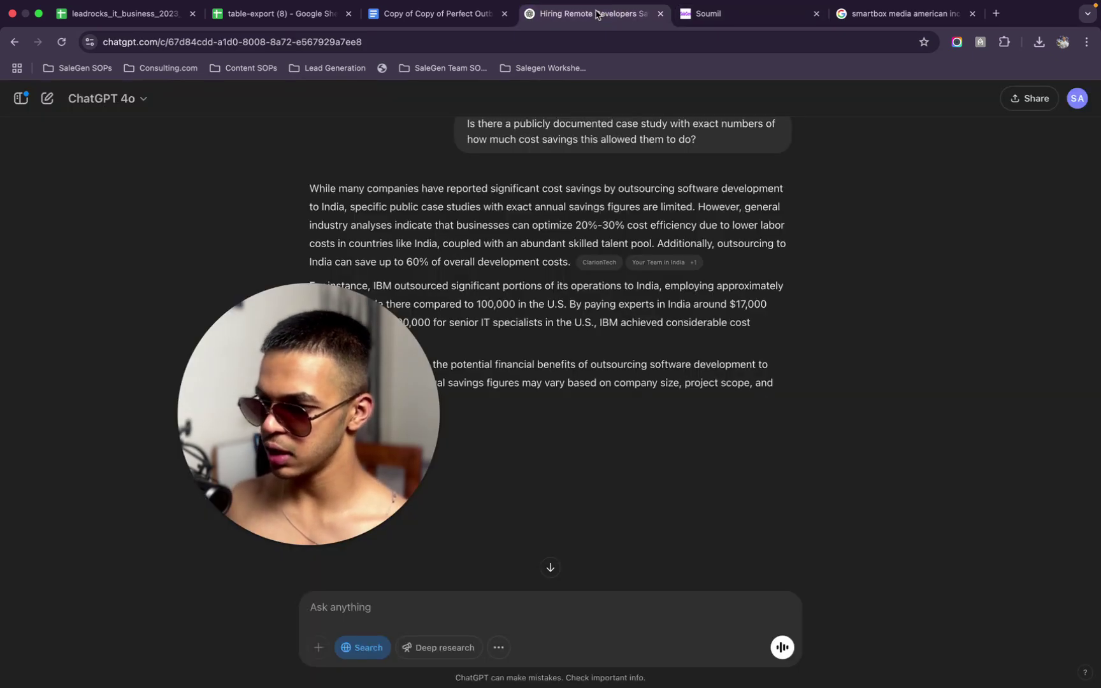
scroll(558, 300, "down", 2)
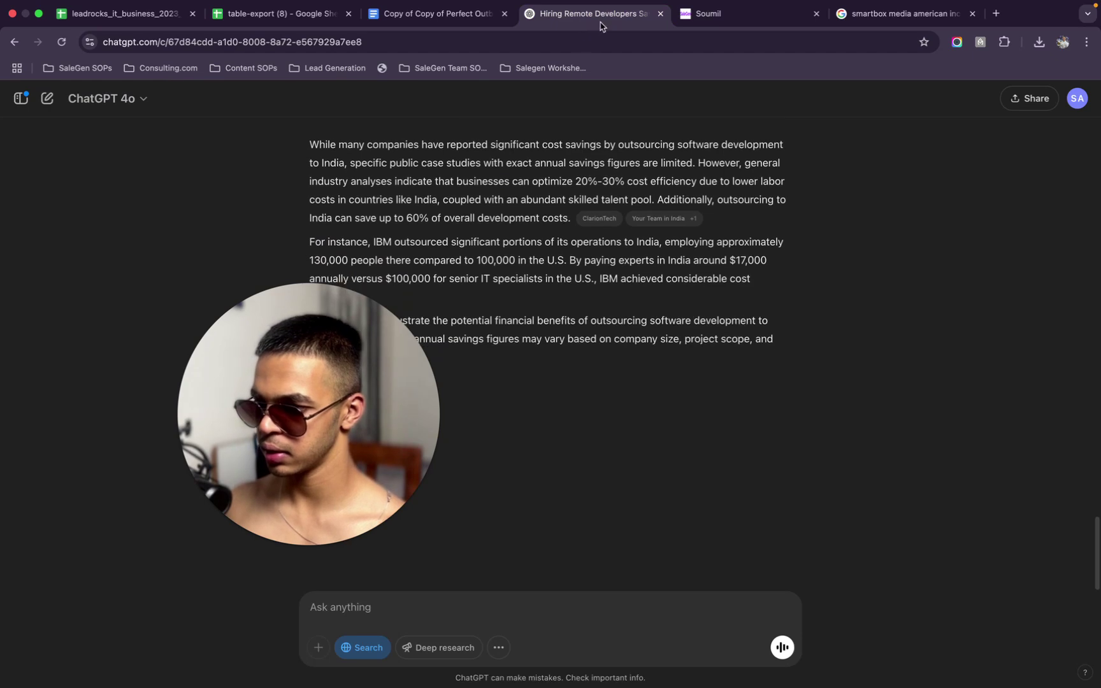
left_click(740, 19)
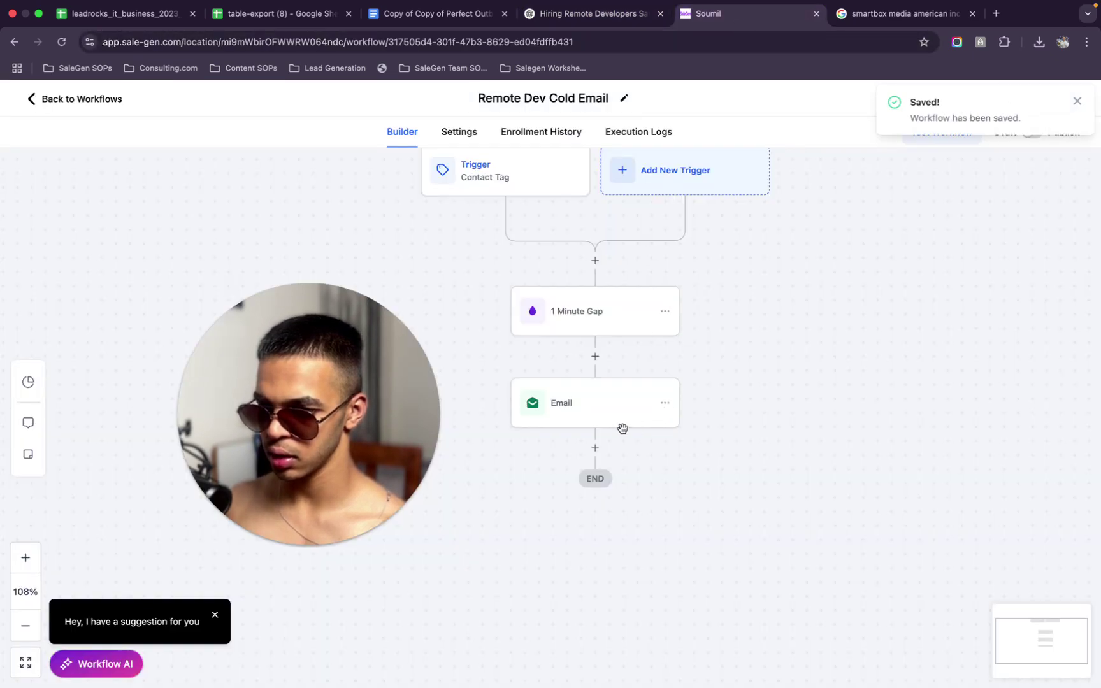
Browse the ChatGPT chat history and open the Cold Email Campaign Help chat
left_click(593, 14)
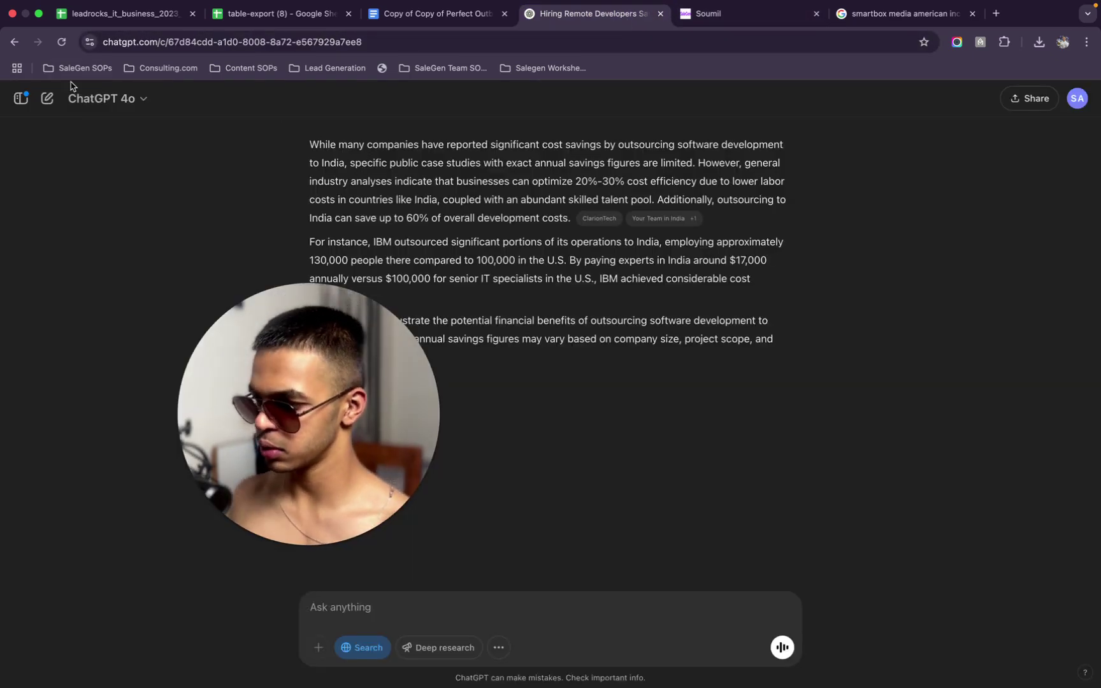
left_click(21, 98)
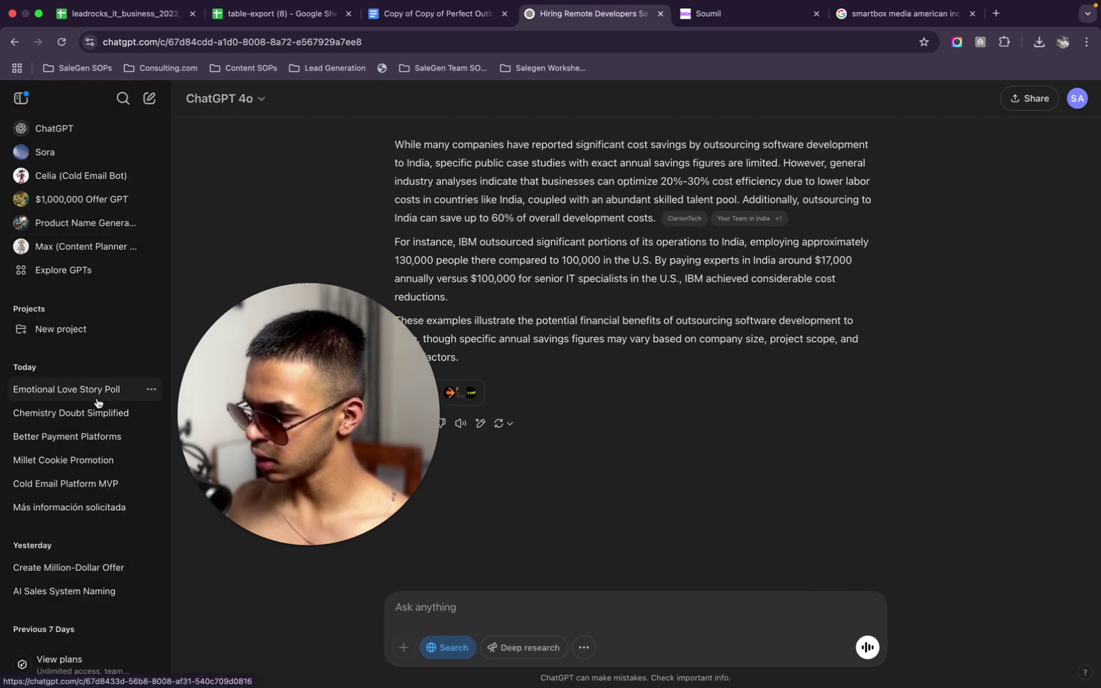
left_click(89, 413)
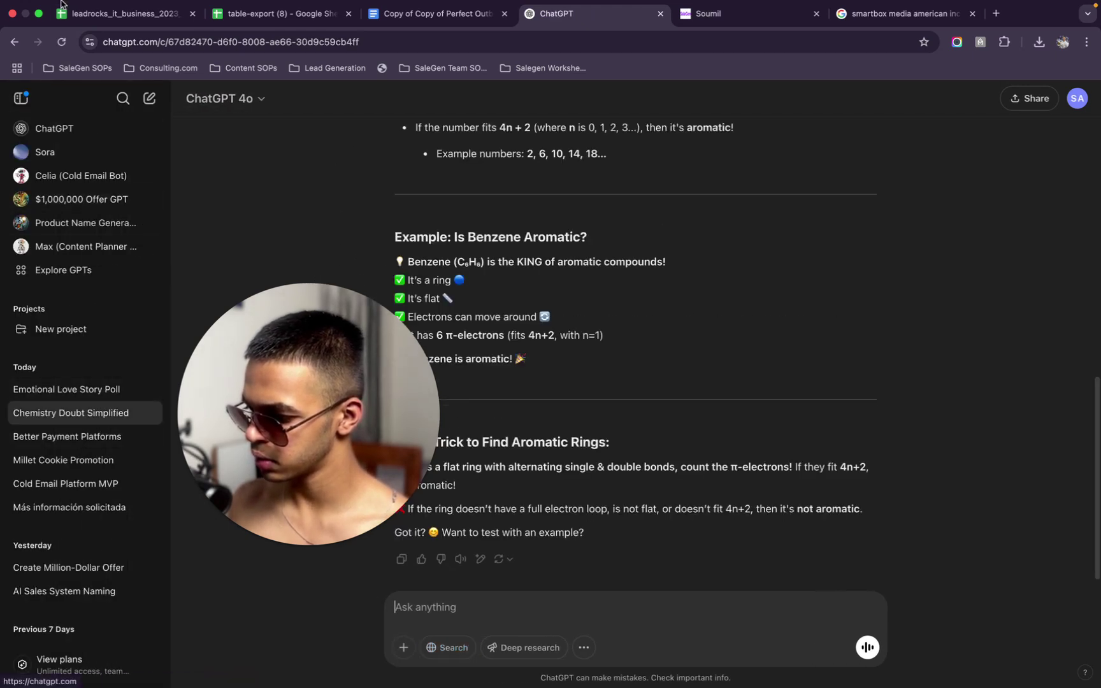
left_click(62, 42)
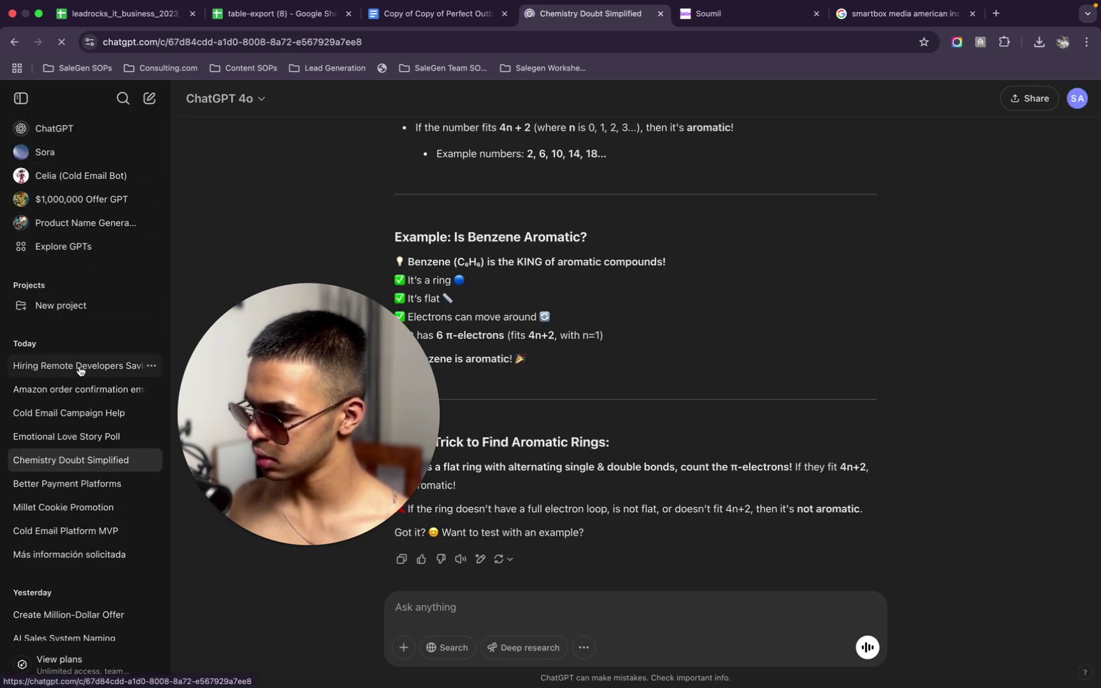
left_click(81, 371)
left_click(85, 394)
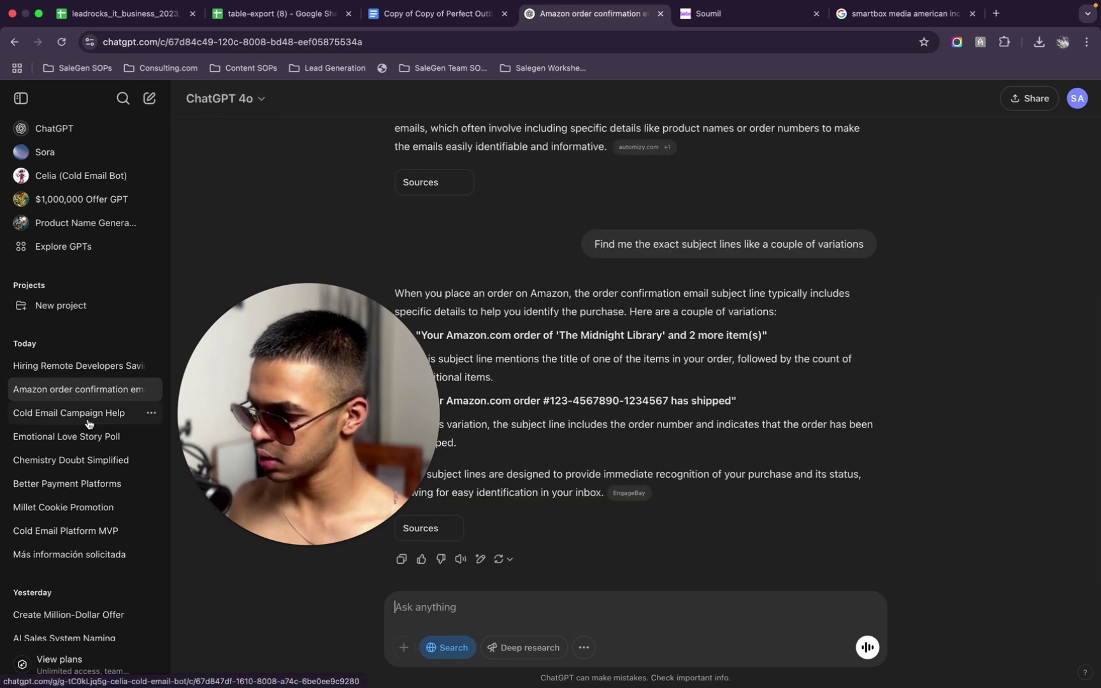
left_click(89, 422)
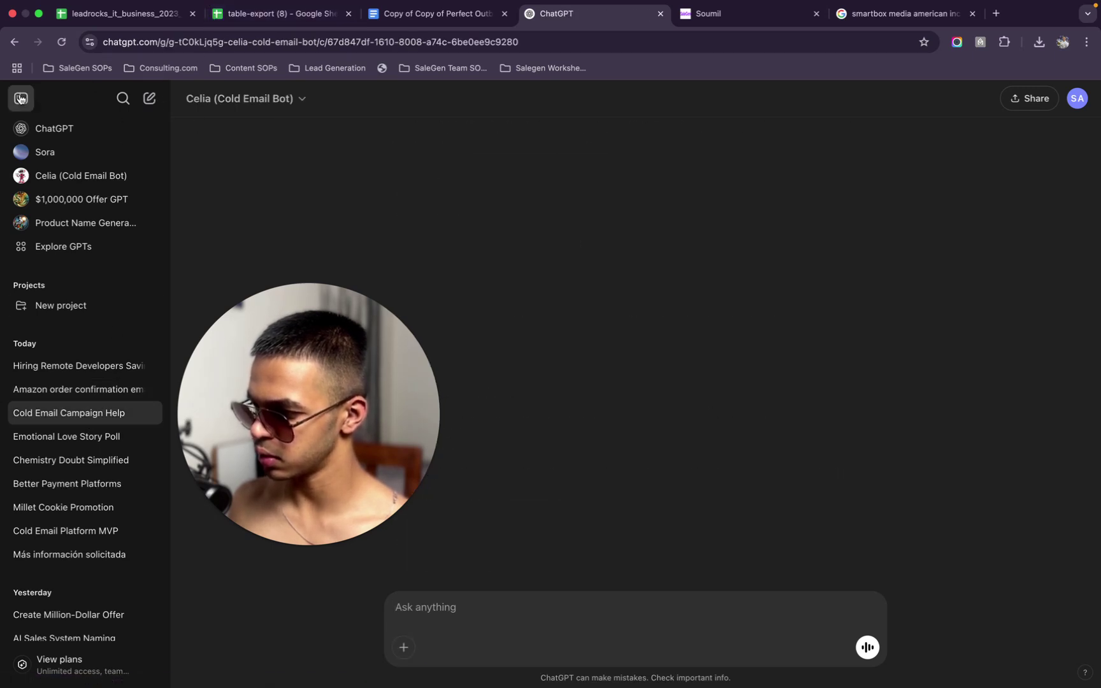
Collapse the sidebar and read through Celia's casual four-email cold sequence
left_click(21, 98)
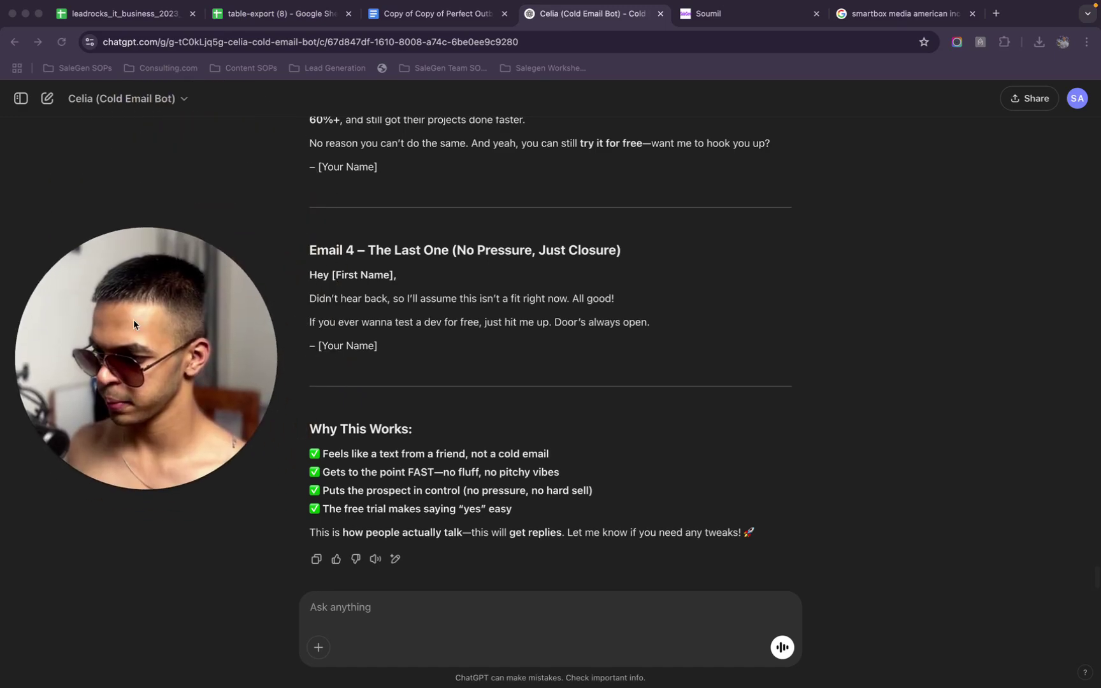
scroll(495, 366, "up", 15)
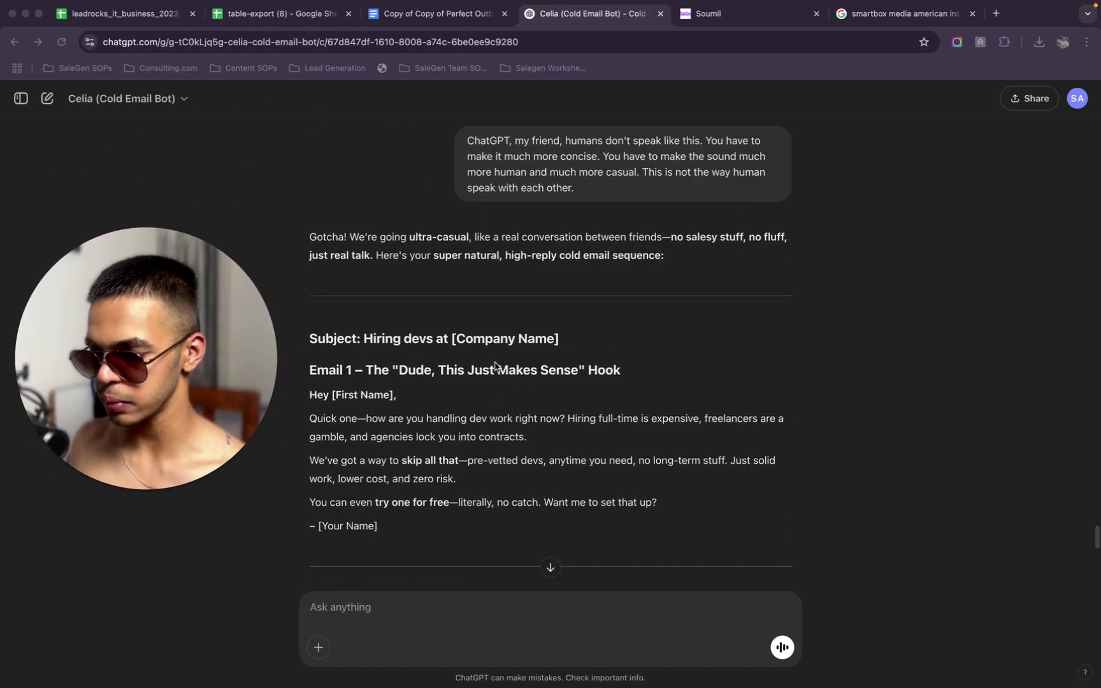
scroll(495, 367, "down", 4)
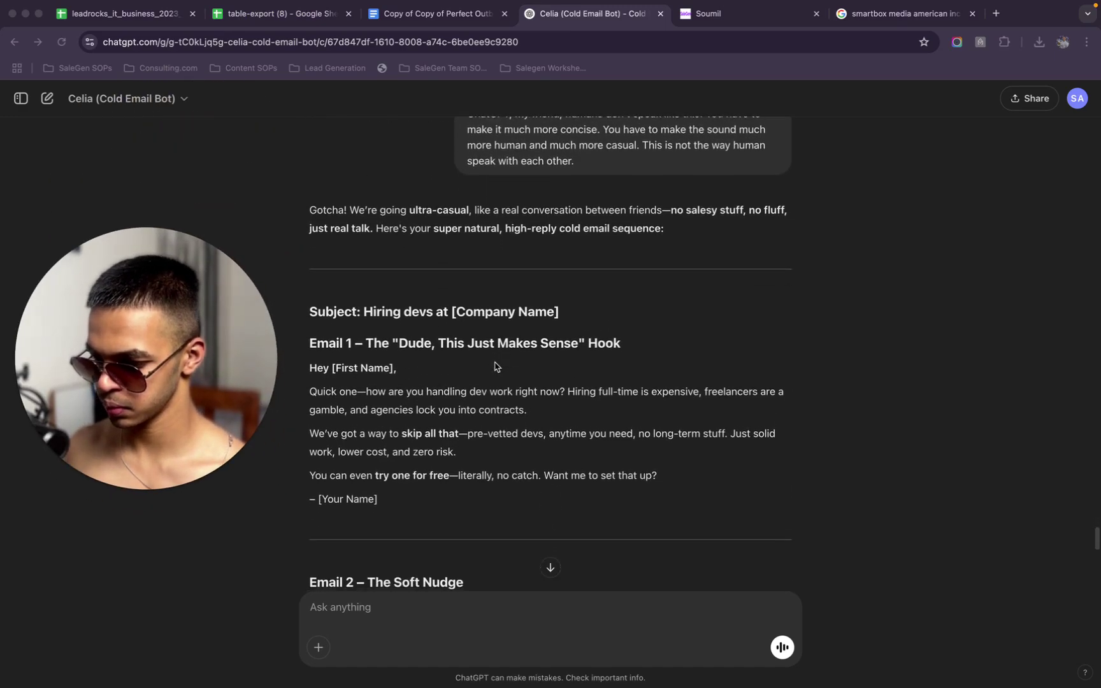
scroll(496, 366, "down", 3)
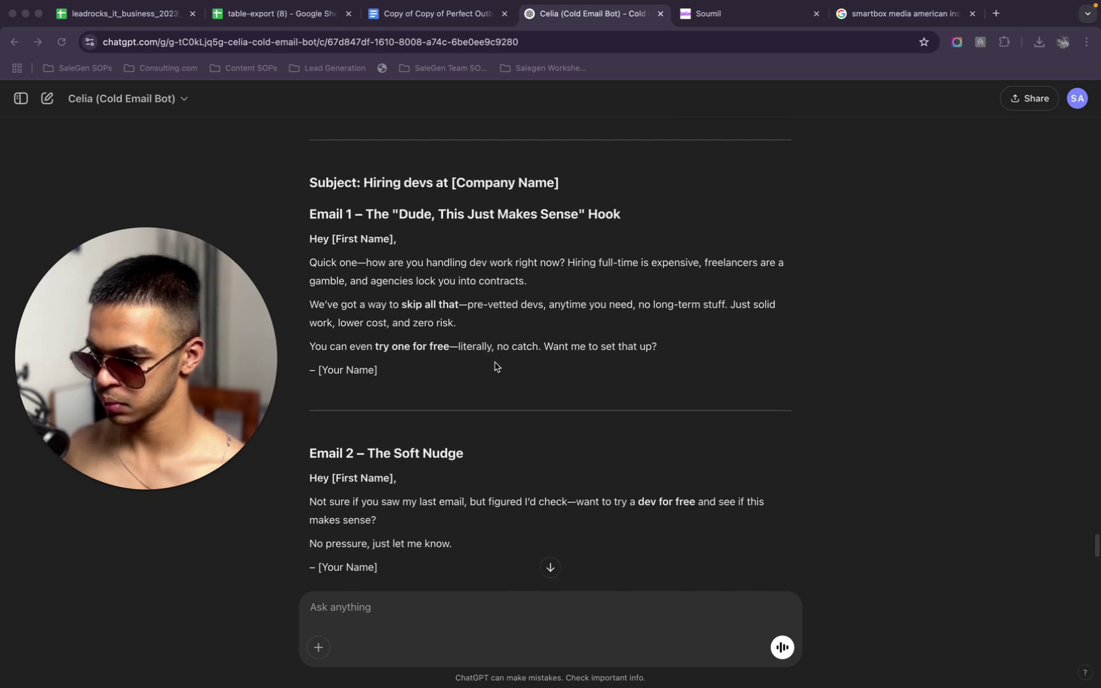
scroll(496, 366, "down", 2)
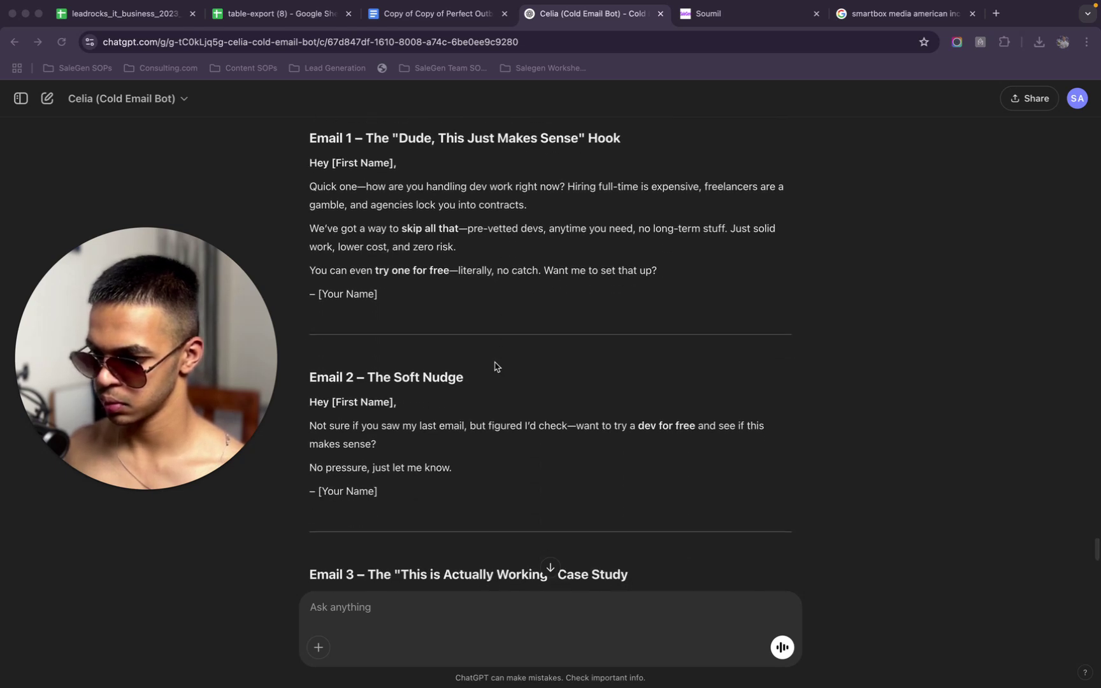
scroll(495, 366, "down", 2)
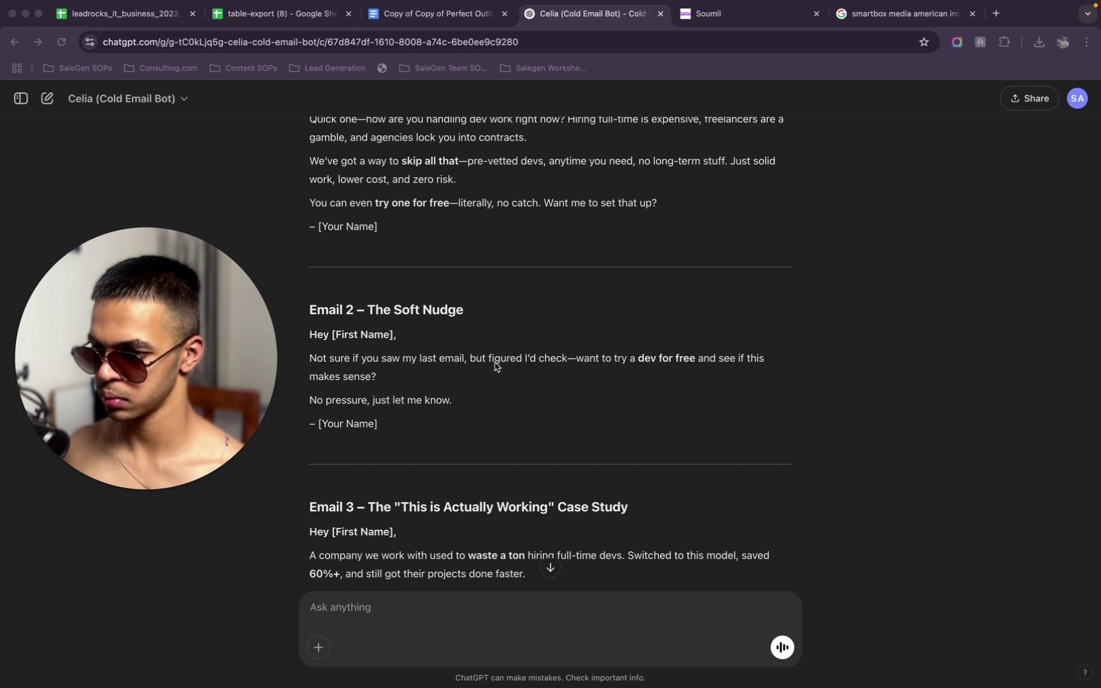
scroll(495, 366, "down", 1)
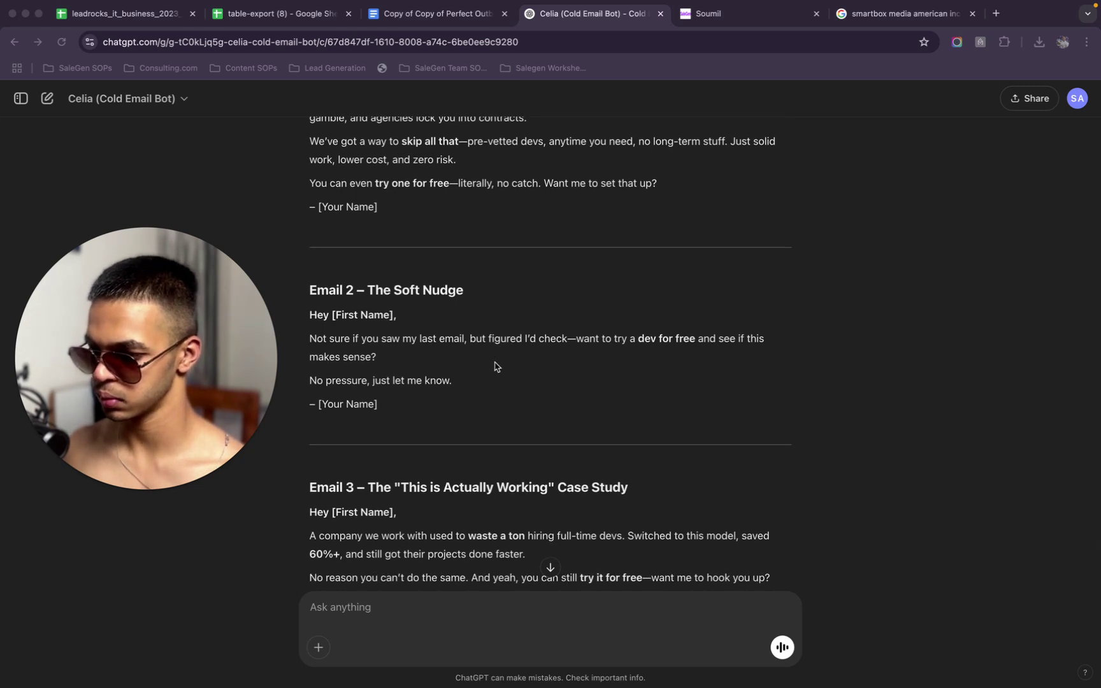
scroll(594, 197, "down", 5)
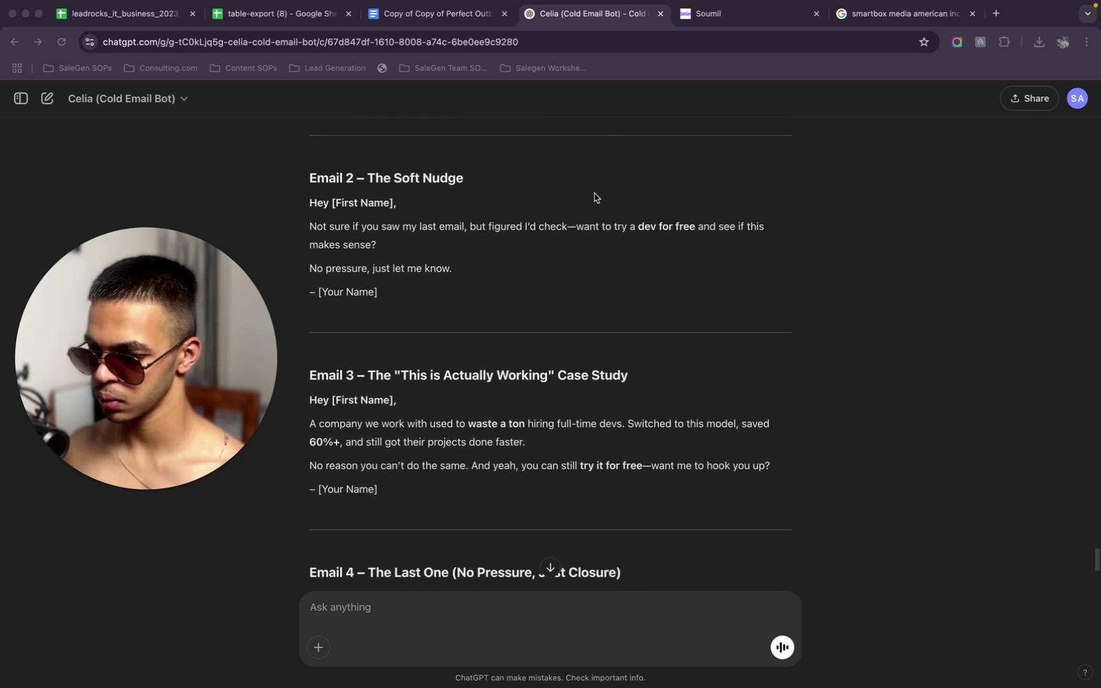
scroll(594, 196, "down", 8)
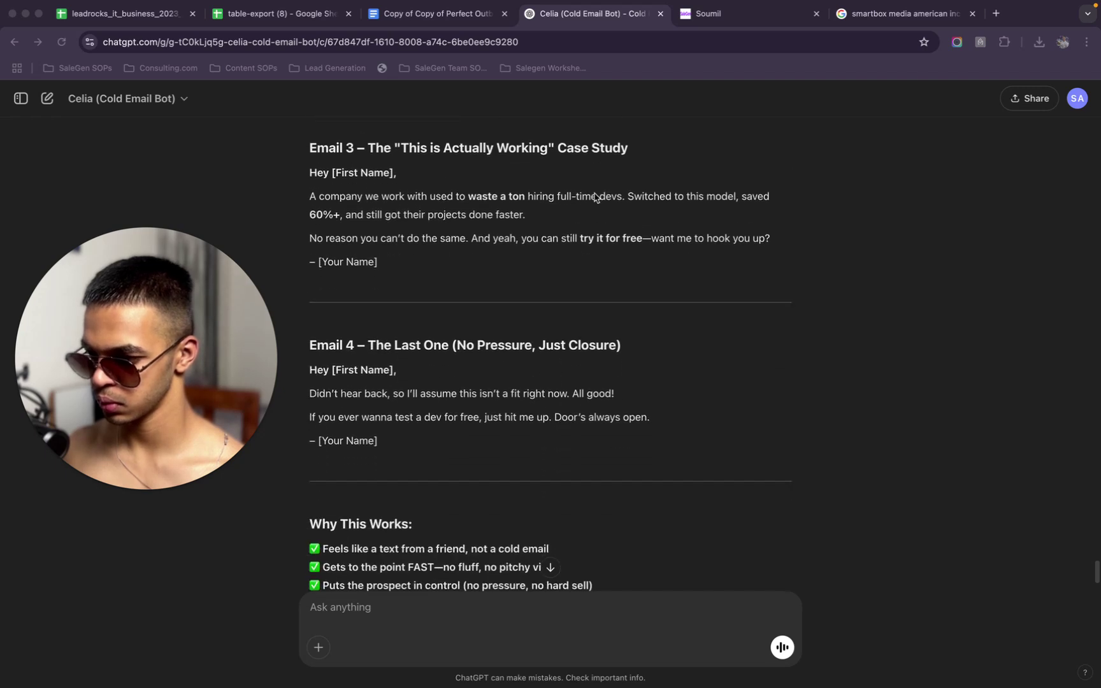
scroll(594, 196, "down", 1)
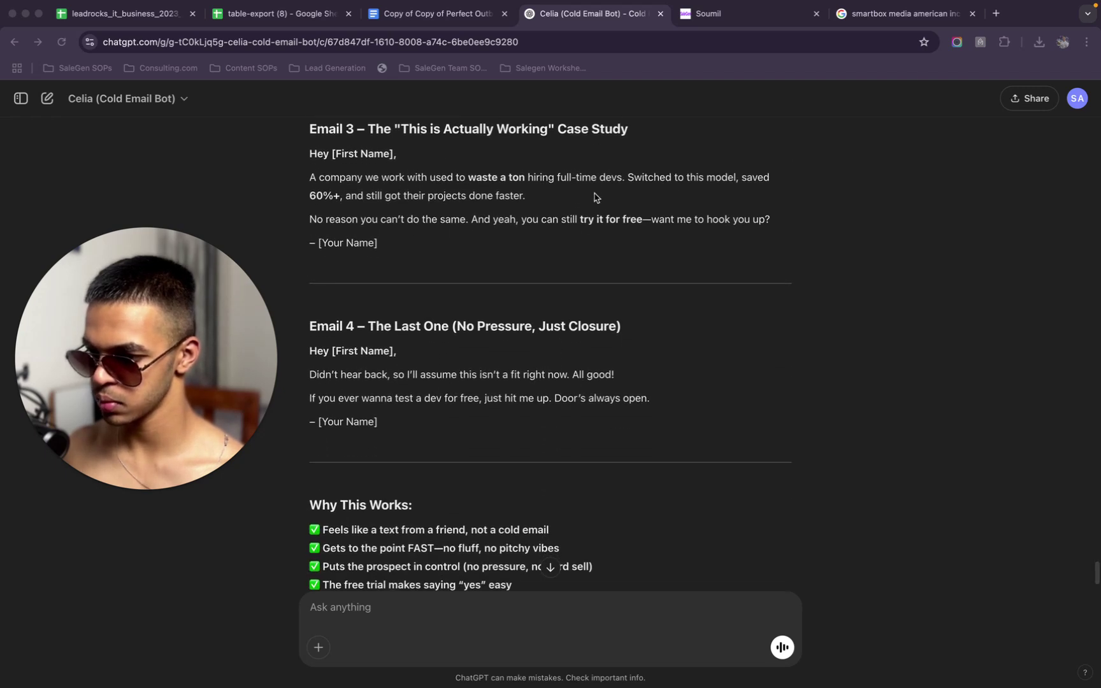
scroll(594, 196, "down", 1)
scroll(594, 196, "down", 5)
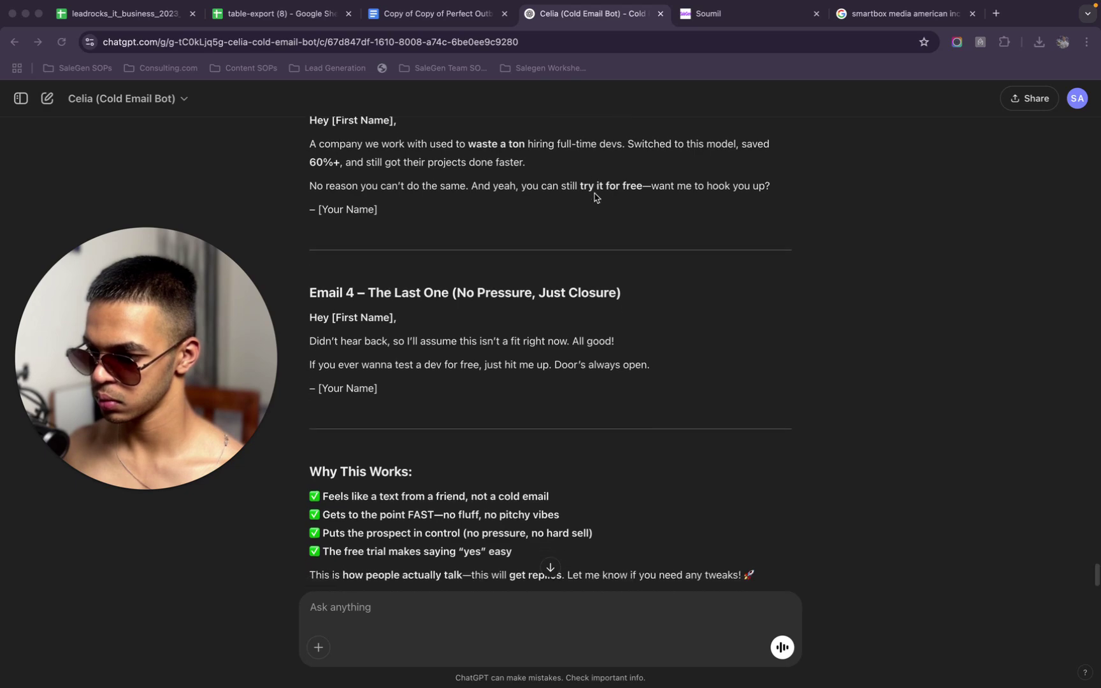
scroll(594, 196, "up", 6)
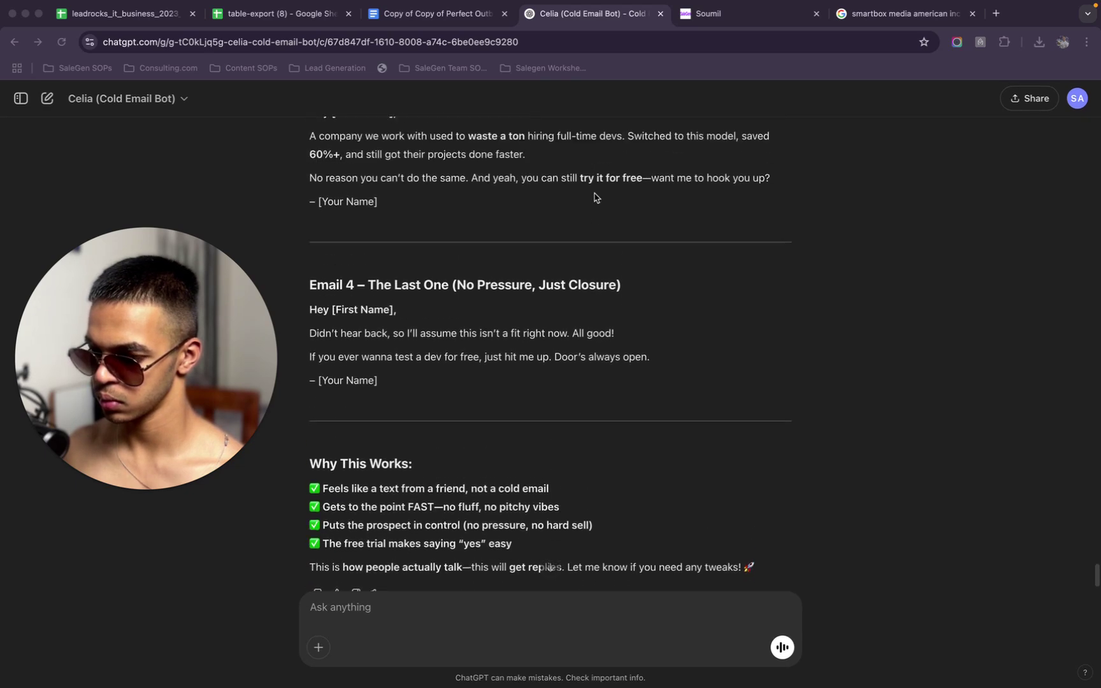
scroll(594, 197, "up", 10)
scroll(594, 196, "down", 13)
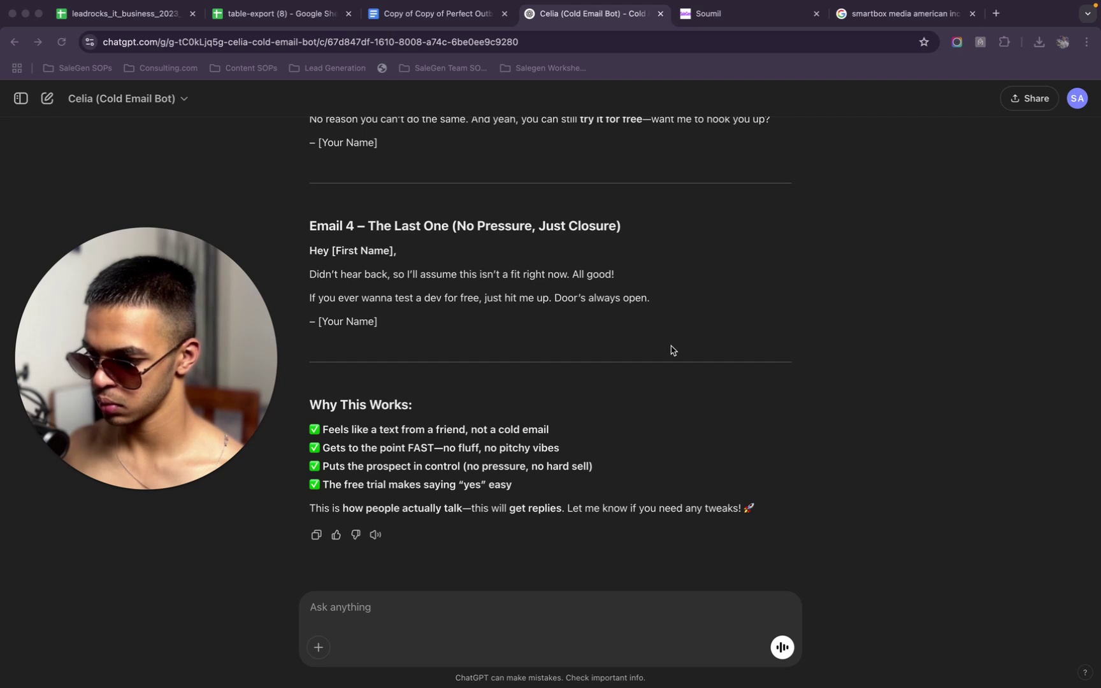
Highlight Email 4's closing lines, then return to the Remote Dev Cold Email workflow
left_click(657, 304)
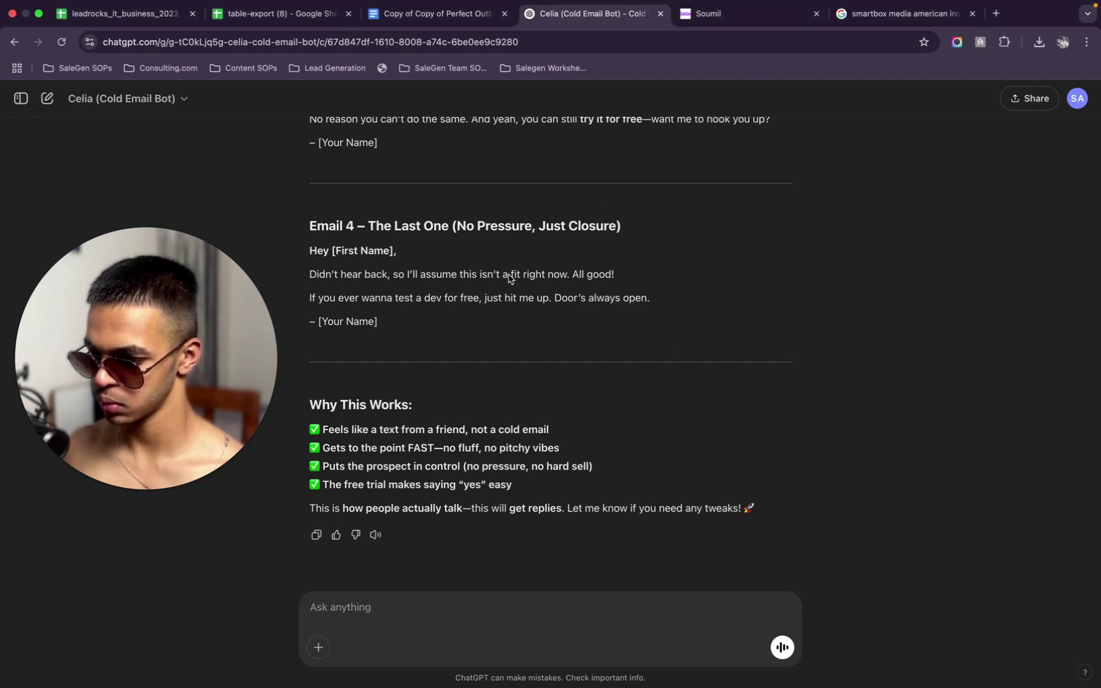
left_click_drag(656, 304, 387, 274)
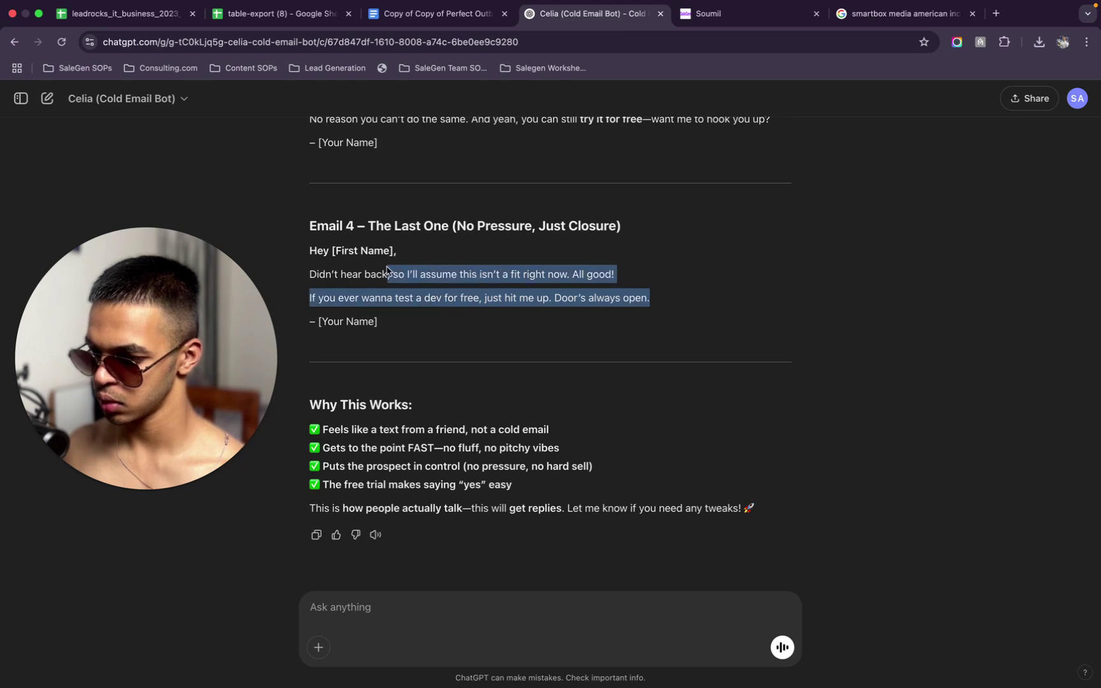
left_click(389, 273)
left_click(733, 14)
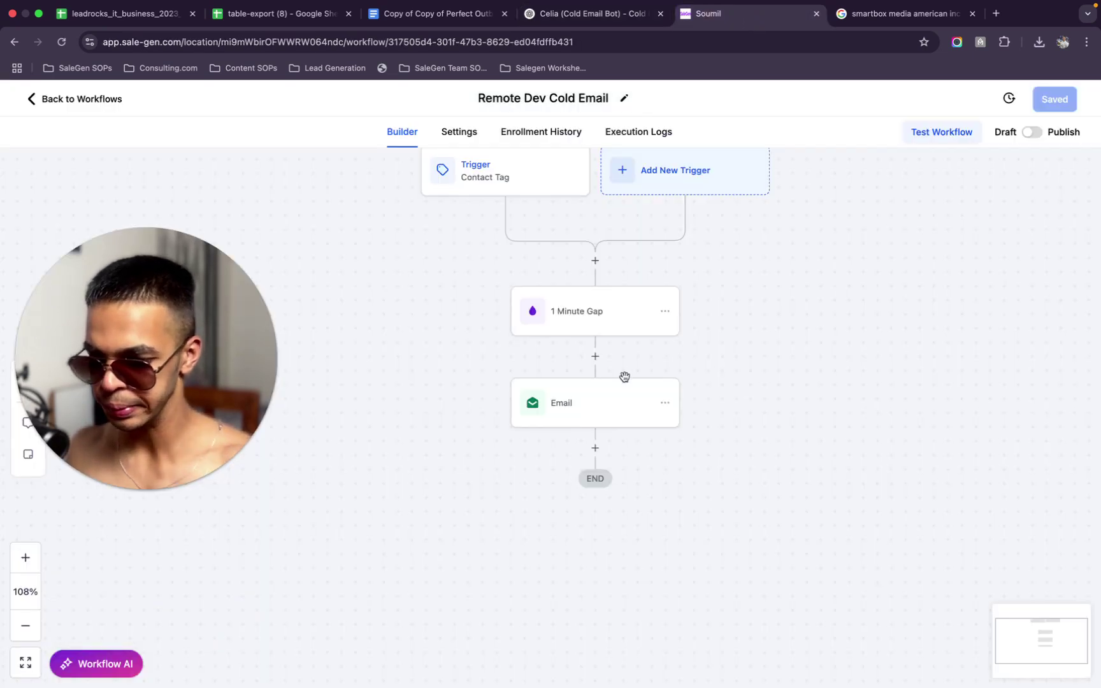
Add a Wait step after Email that waits for a Contact Reply by Email
left_click(596, 447)
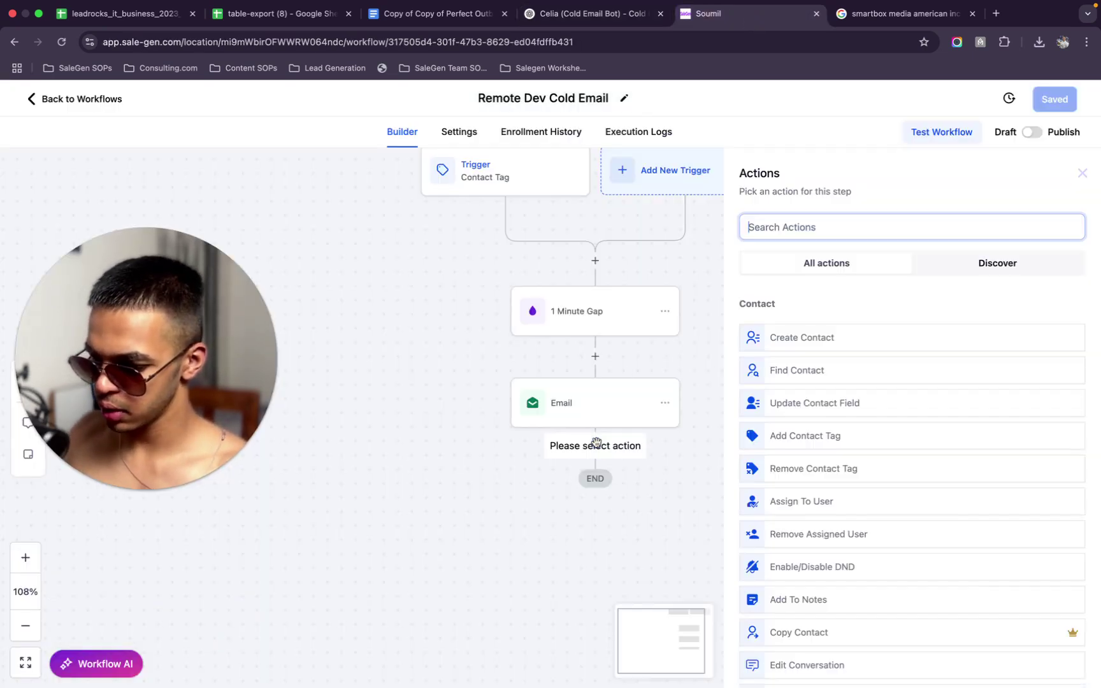
type("wait")
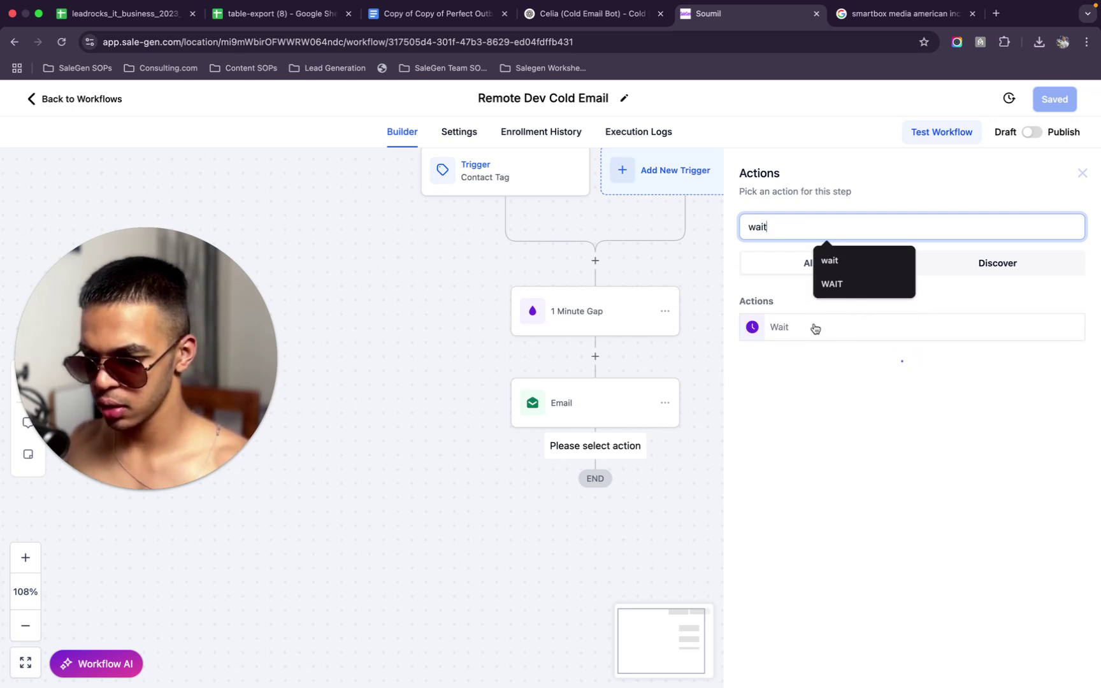
left_click(807, 329)
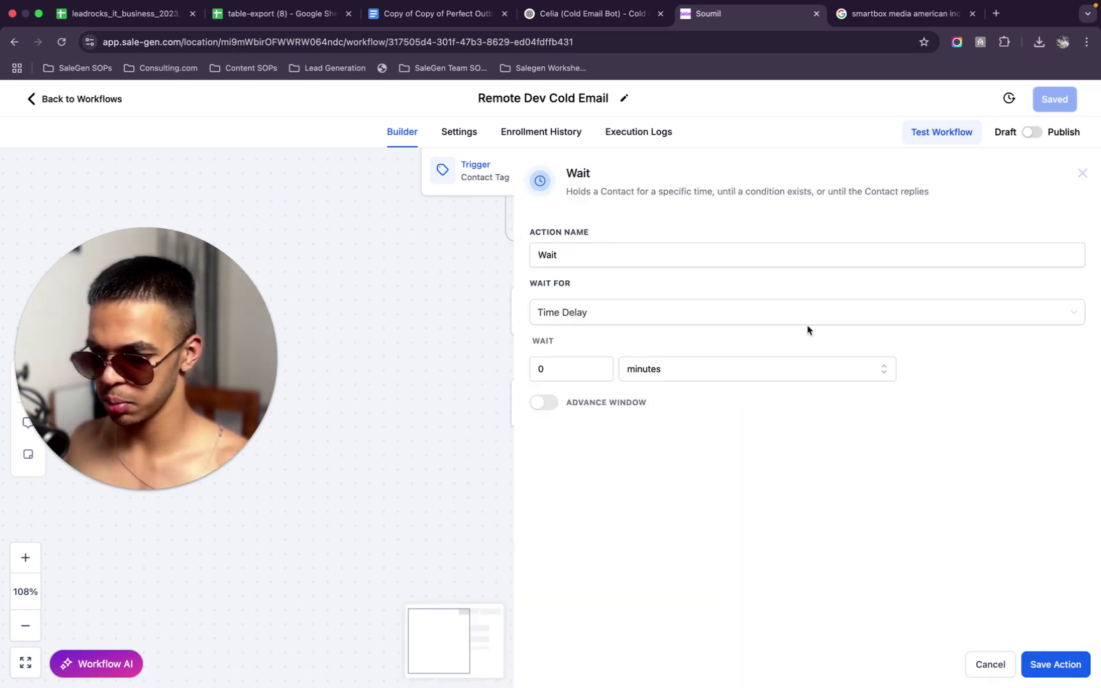
left_click(650, 319)
scroll(615, 469, "down", 3)
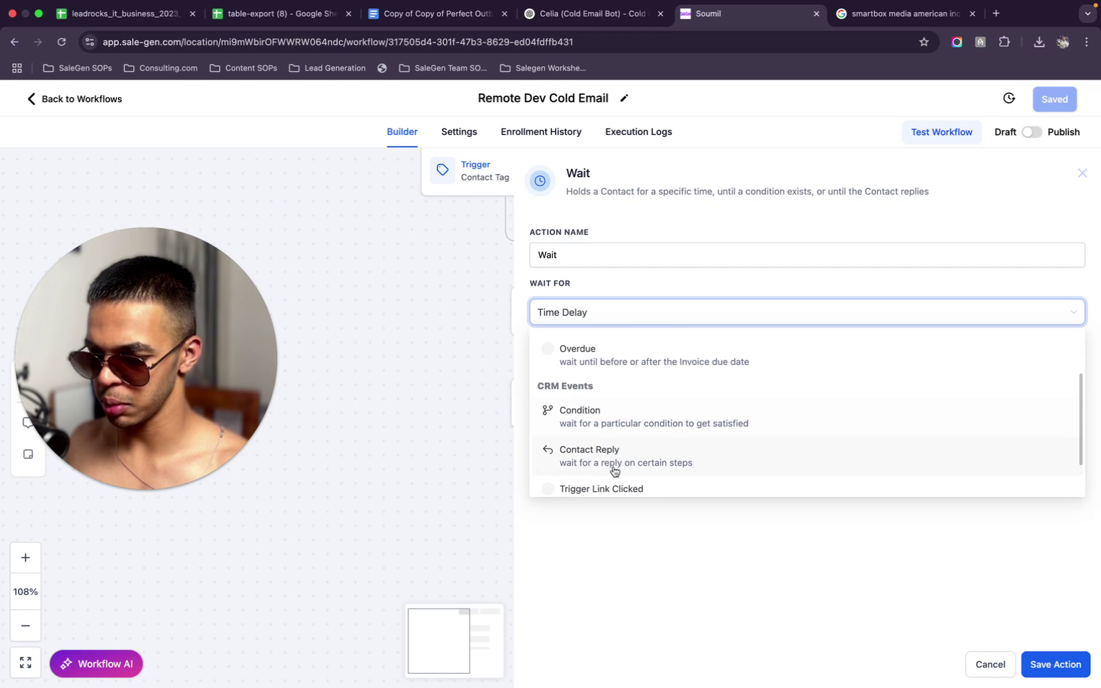
left_click(657, 459)
left_click(637, 368)
left_click(558, 448)
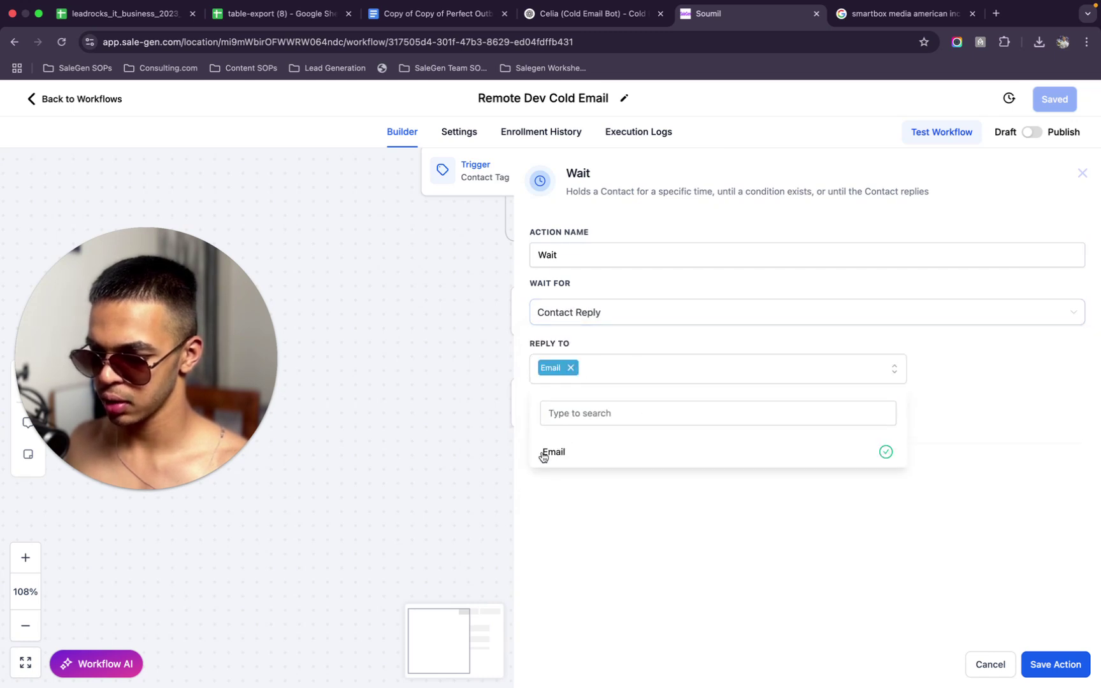
Enable a 1-day timeout on the Wait step and save it
left_click(648, 533)
left_click(543, 432)
left_click(571, 469)
left_click(704, 464)
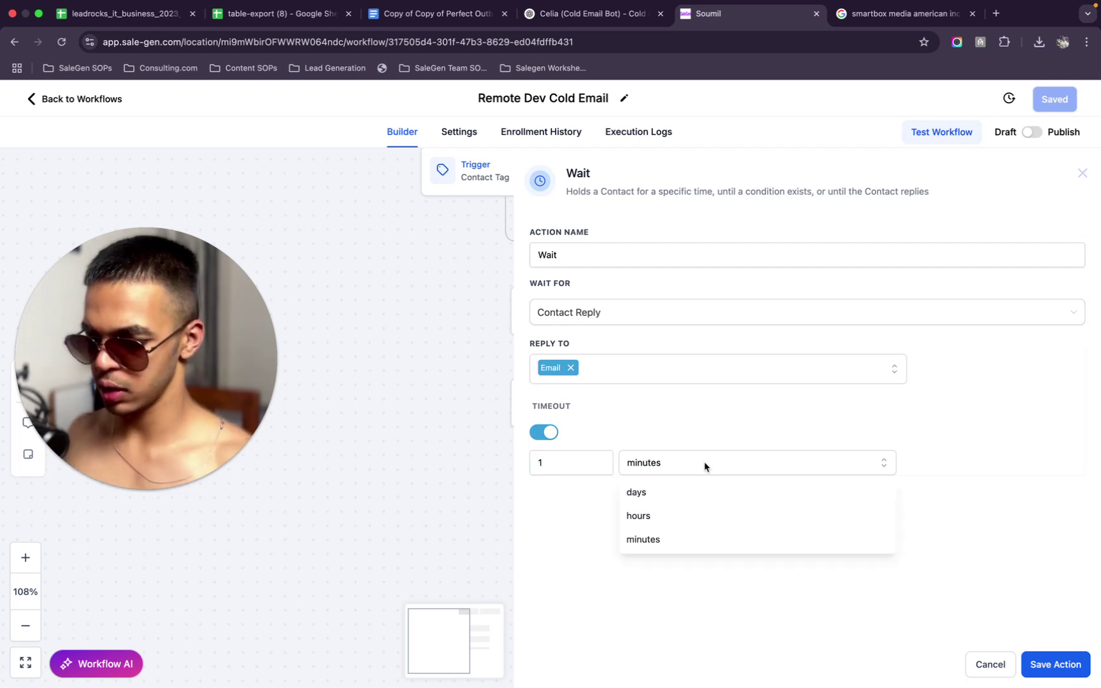
left_click(691, 493)
left_click(1057, 670)
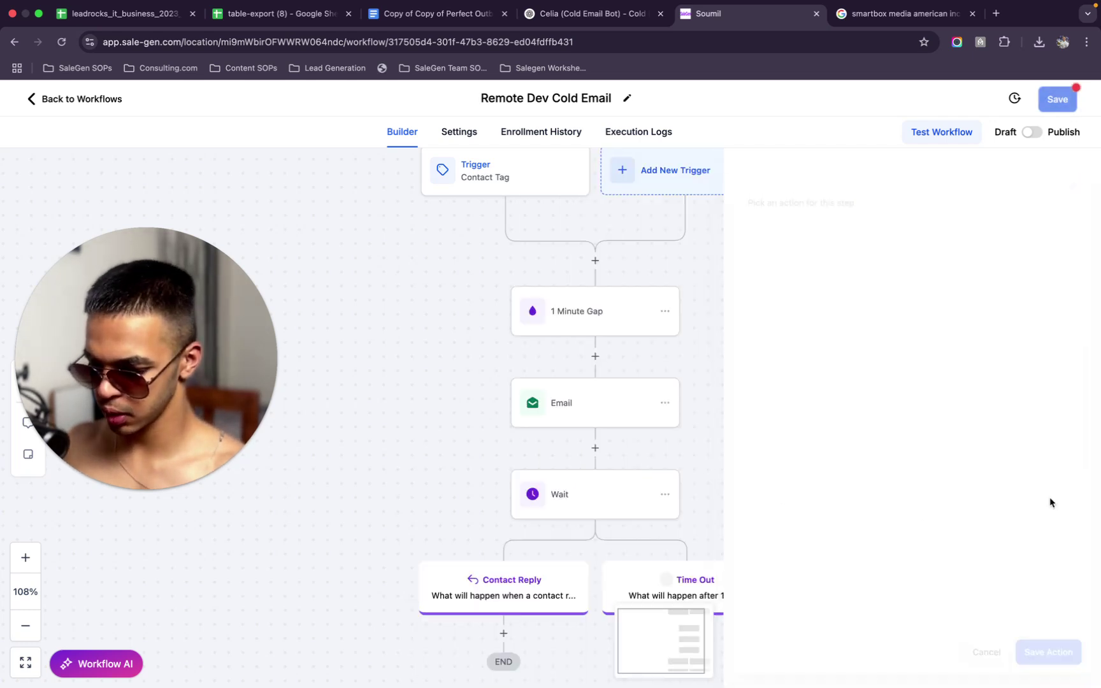
Save the workflow and add an Internal Notification step under Contact Reply
scroll(671, 436, "down", 1)
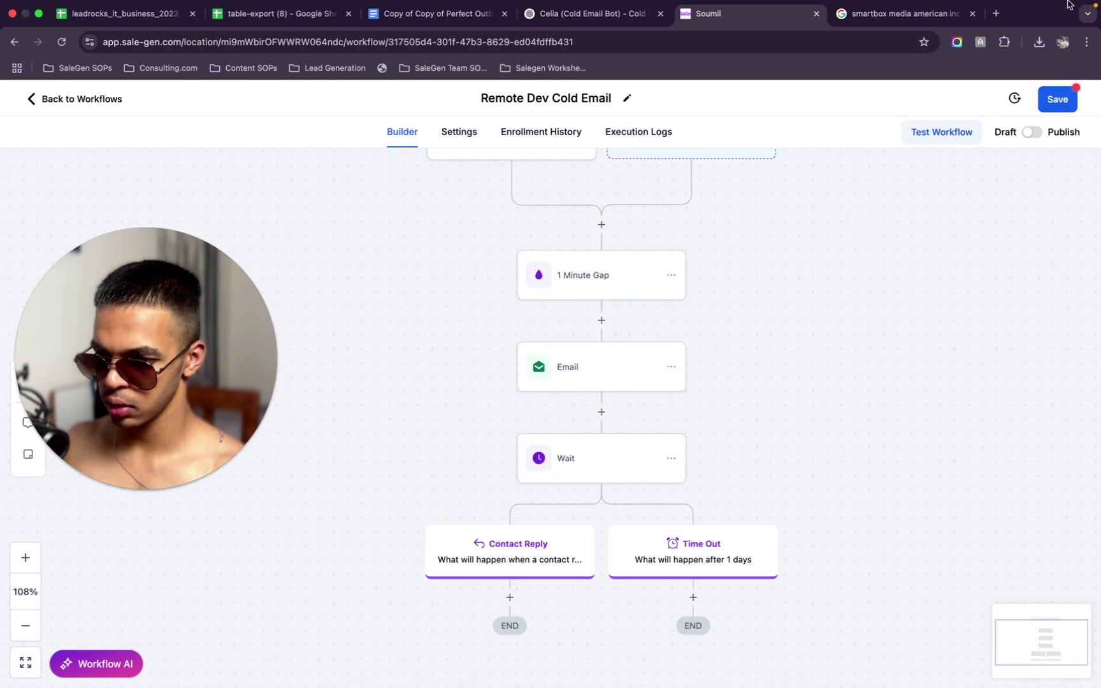
left_click(1070, 104)
scroll(688, 338, "down", 5)
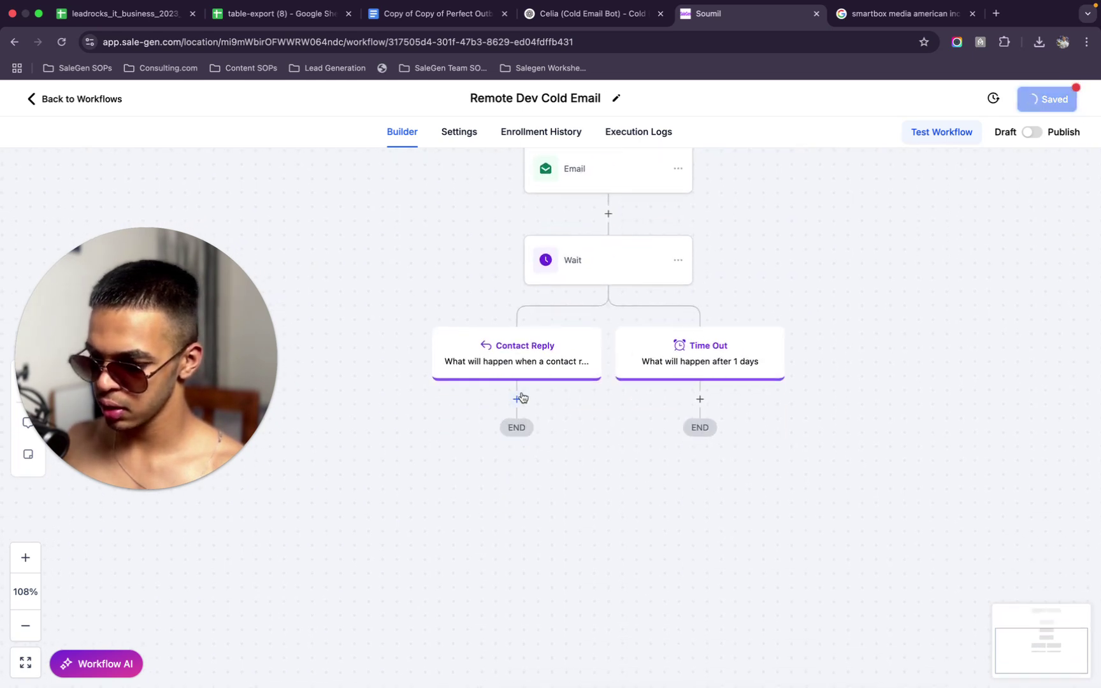
left_click(517, 398)
type("inter")
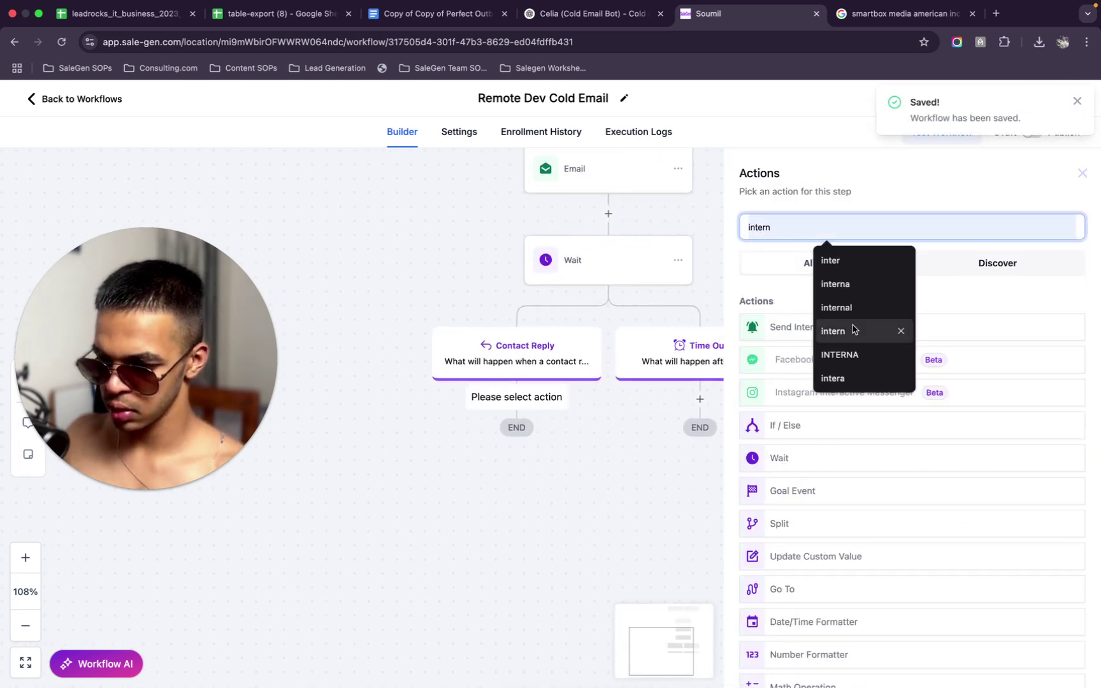
left_click(774, 326)
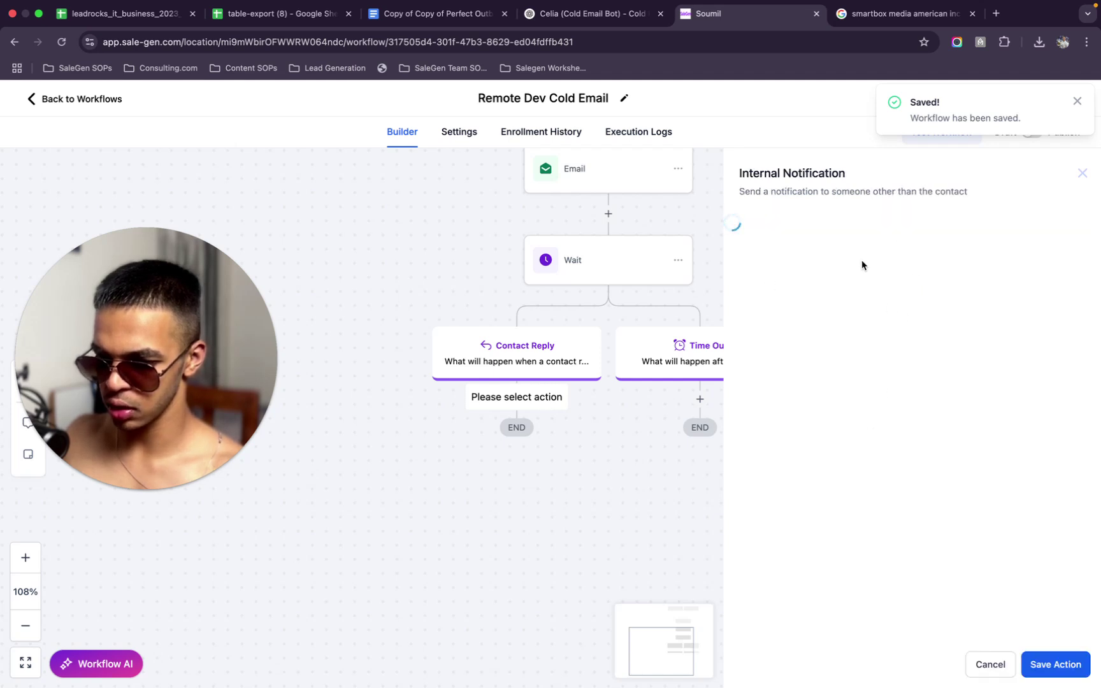
Set the Notification type, title '{{user.first_name}}, reply received', and message 'Engage and convert the lead'
left_click(836, 311)
left_click(802, 366)
left_click(801, 365)
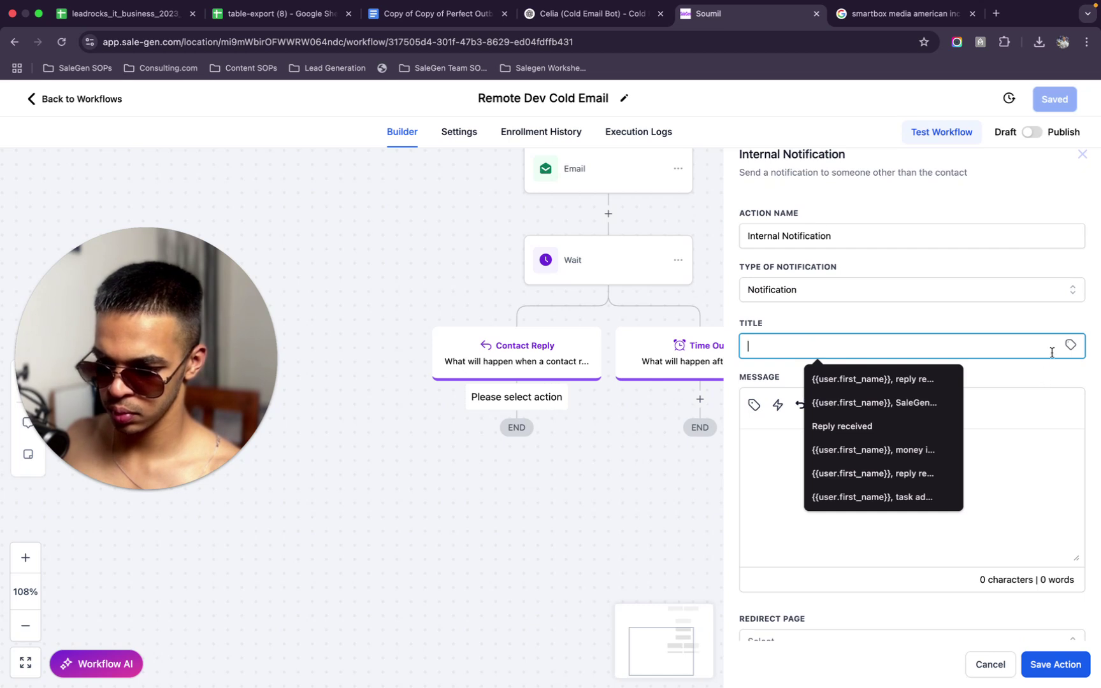
left_click(870, 379)
left_click(863, 467)
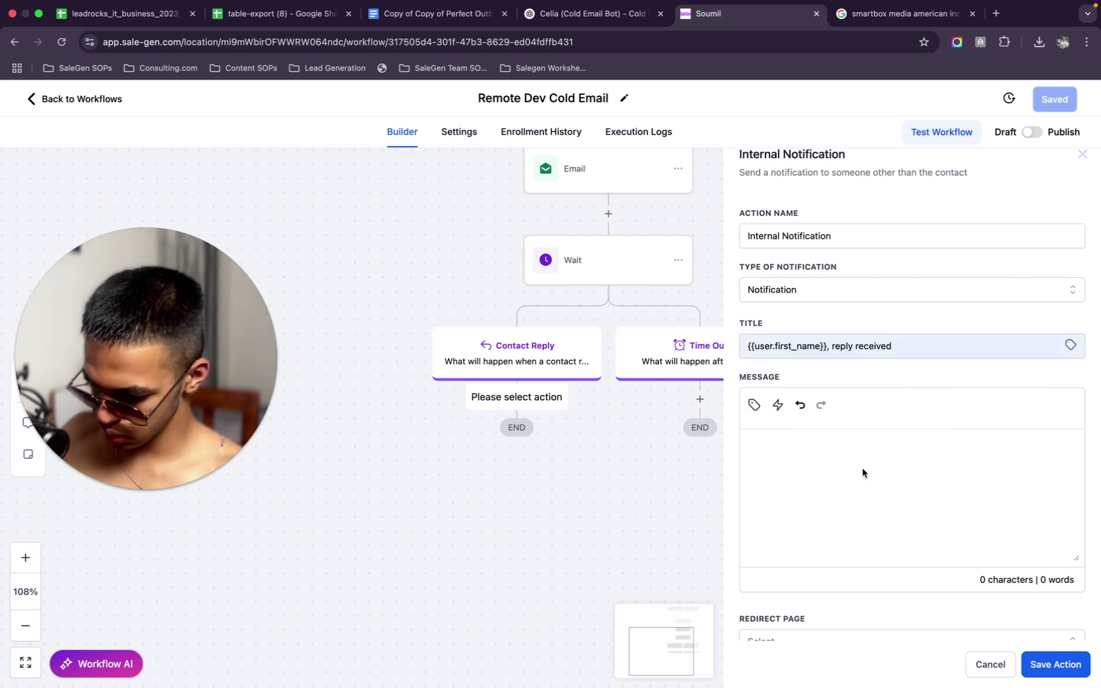
type("Engage and convert")
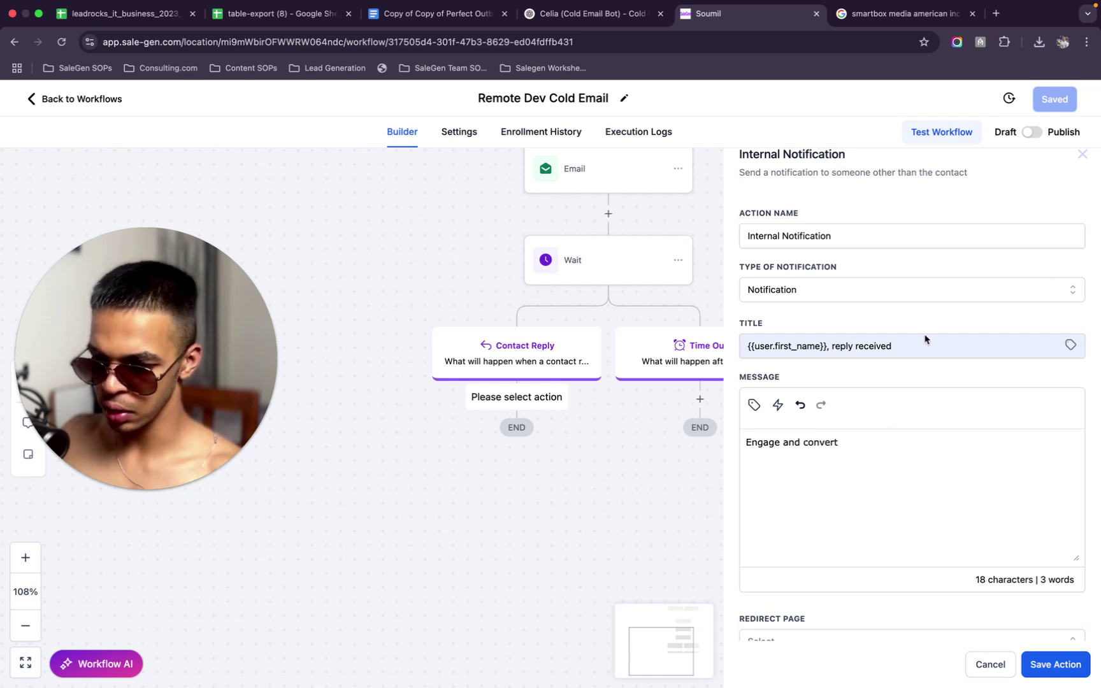
Redirect to Conversation, send to All User, then save the step and workflow
scroll(885, 494, "down", 3)
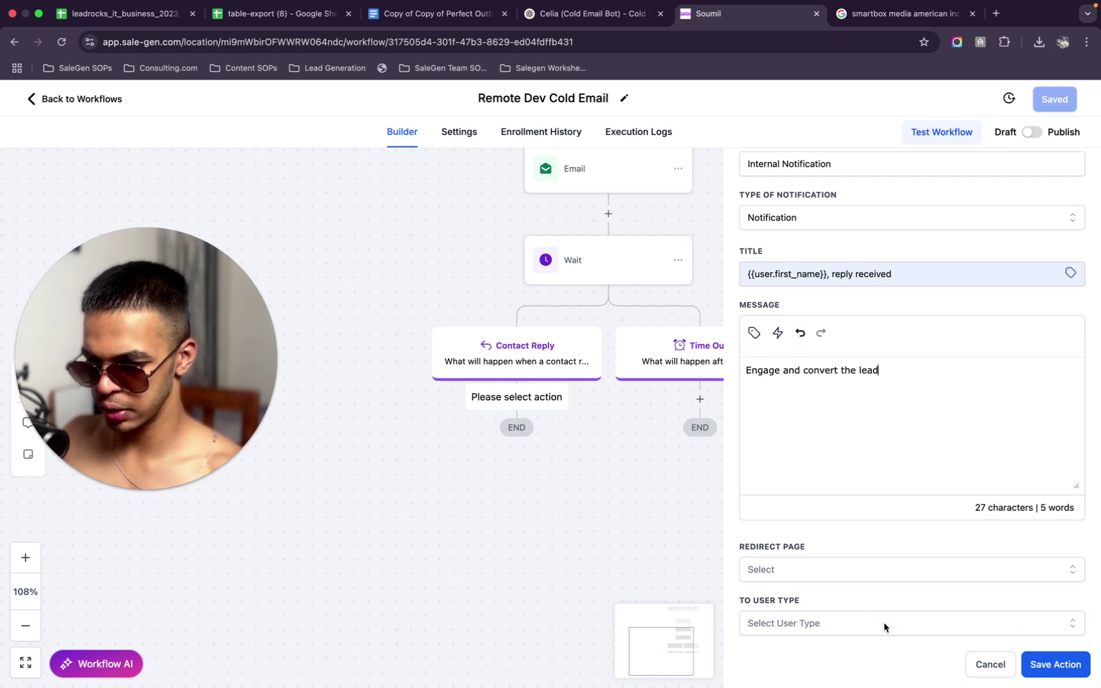
left_click(864, 567)
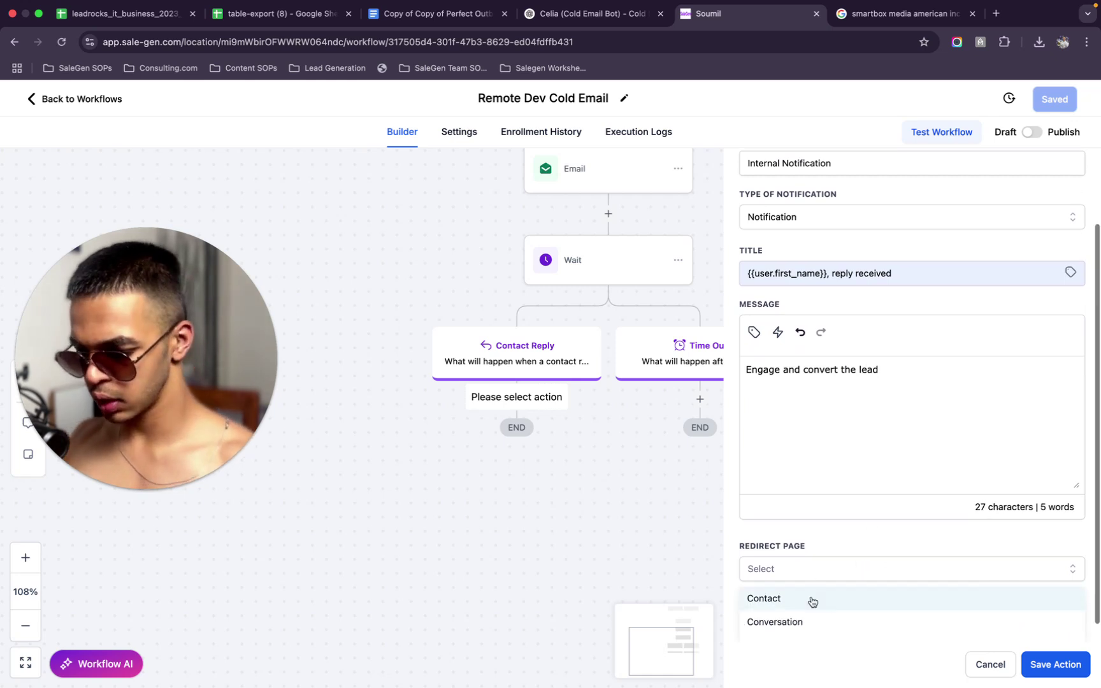
scroll(812, 600, "down", 1)
left_click(812, 600)
left_click(808, 615)
left_click(804, 584)
left_click(1056, 663)
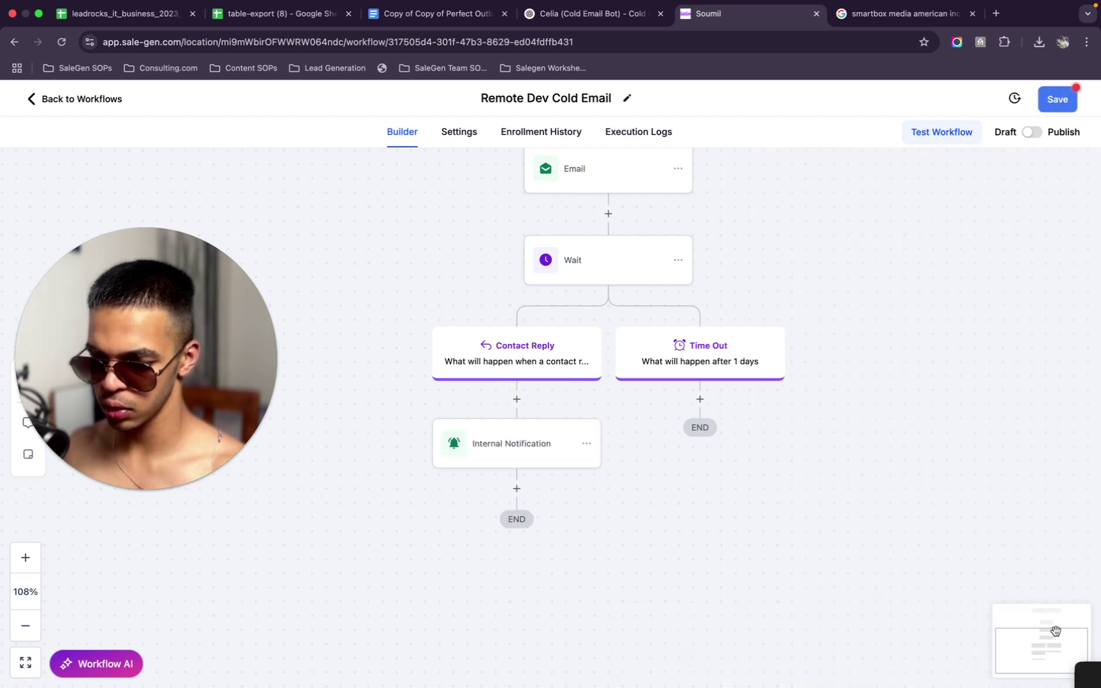
left_click(1058, 100)
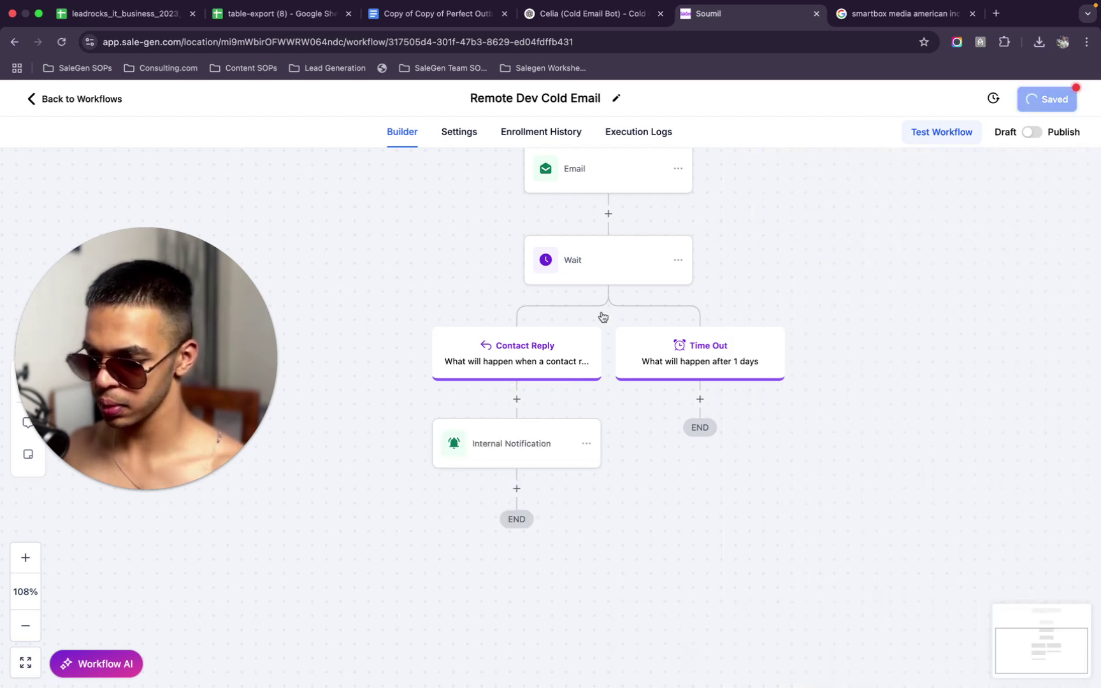
scroll(497, 299, "down", 3)
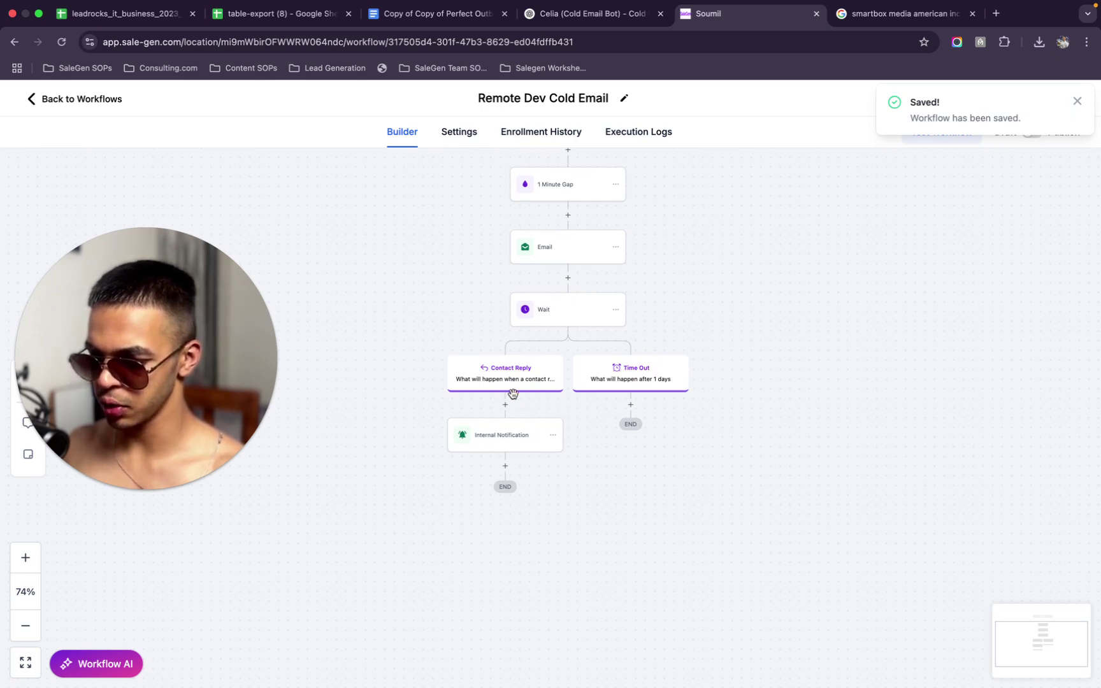
scroll(606, 355, "up", 2)
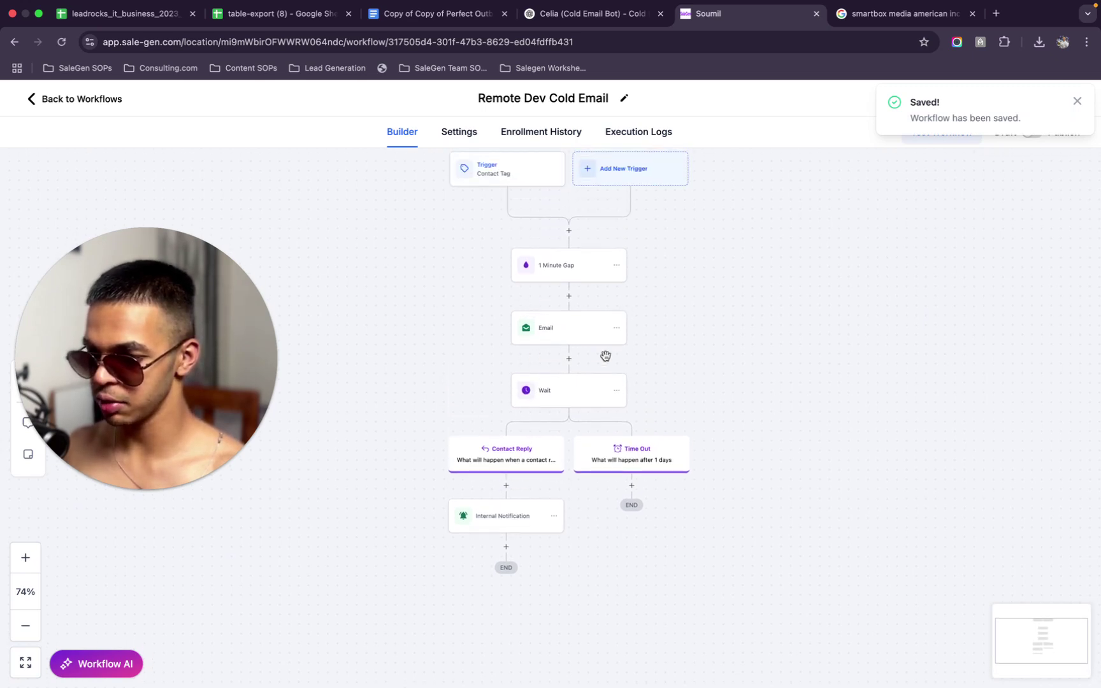
Add a Create Or Update Opportunity step right after the Email
left_click(569, 360)
type("upda")
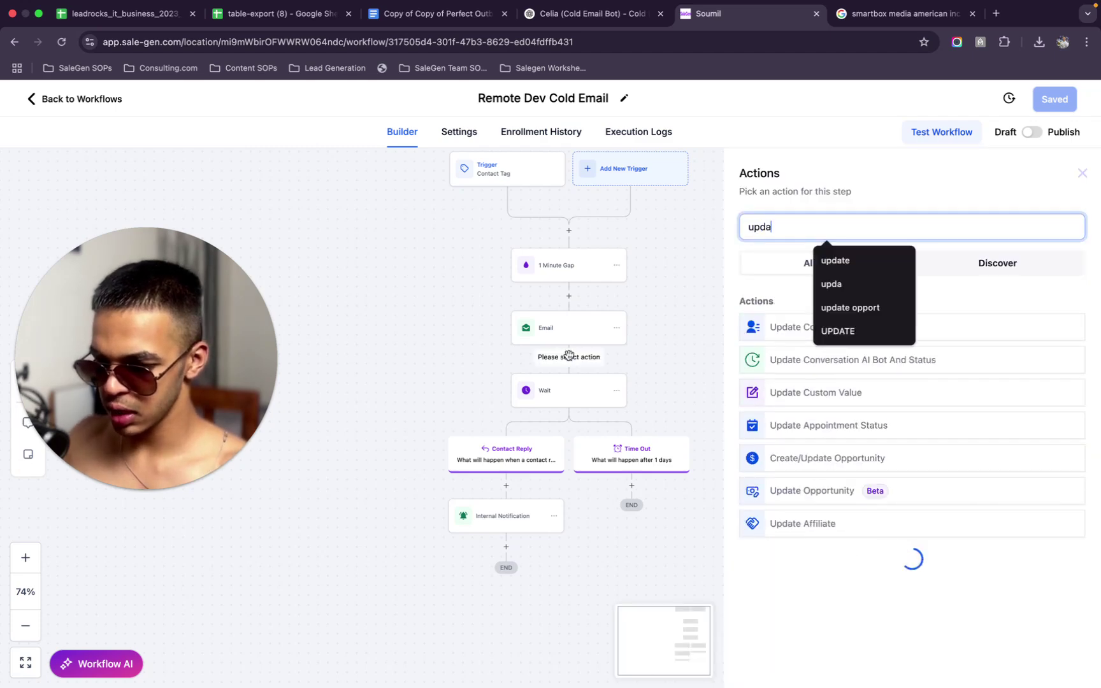
left_click(856, 306)
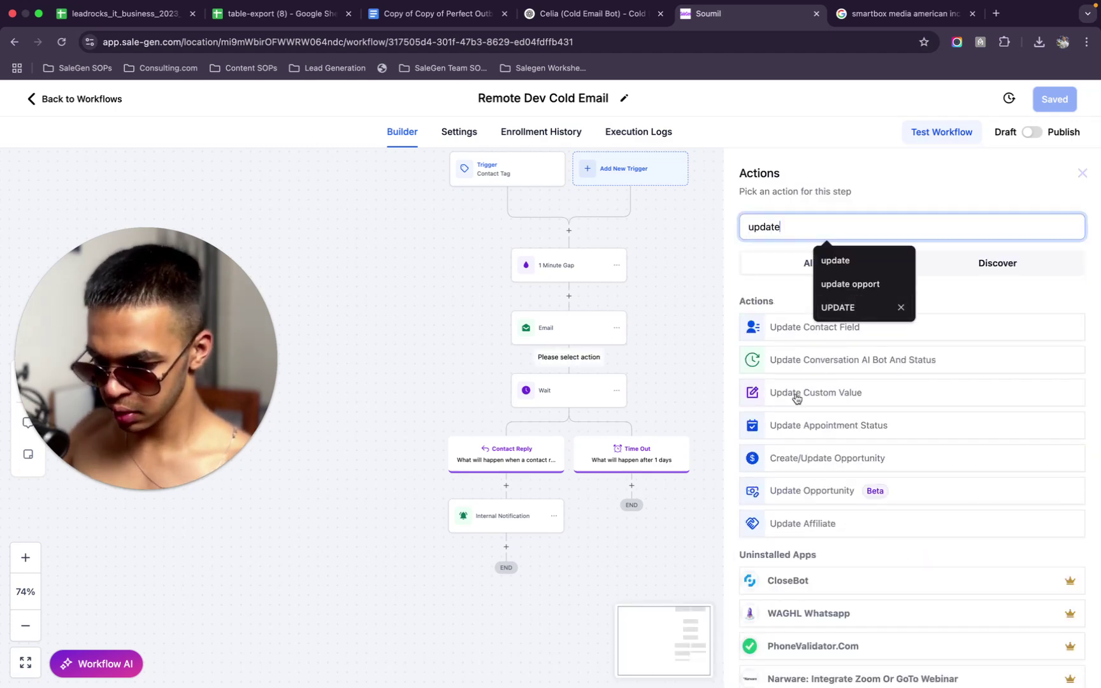
left_click(848, 457)
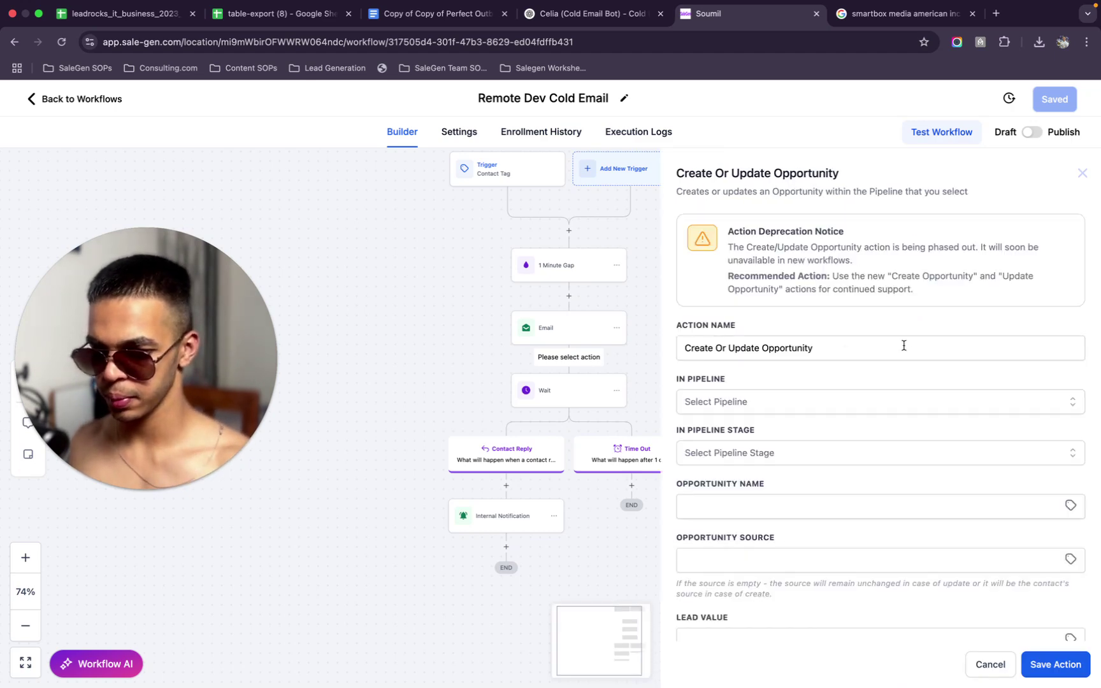
Set pipeline Cold Email Remote Dev and stage Prospects, then save the step and workflow
left_click(769, 403)
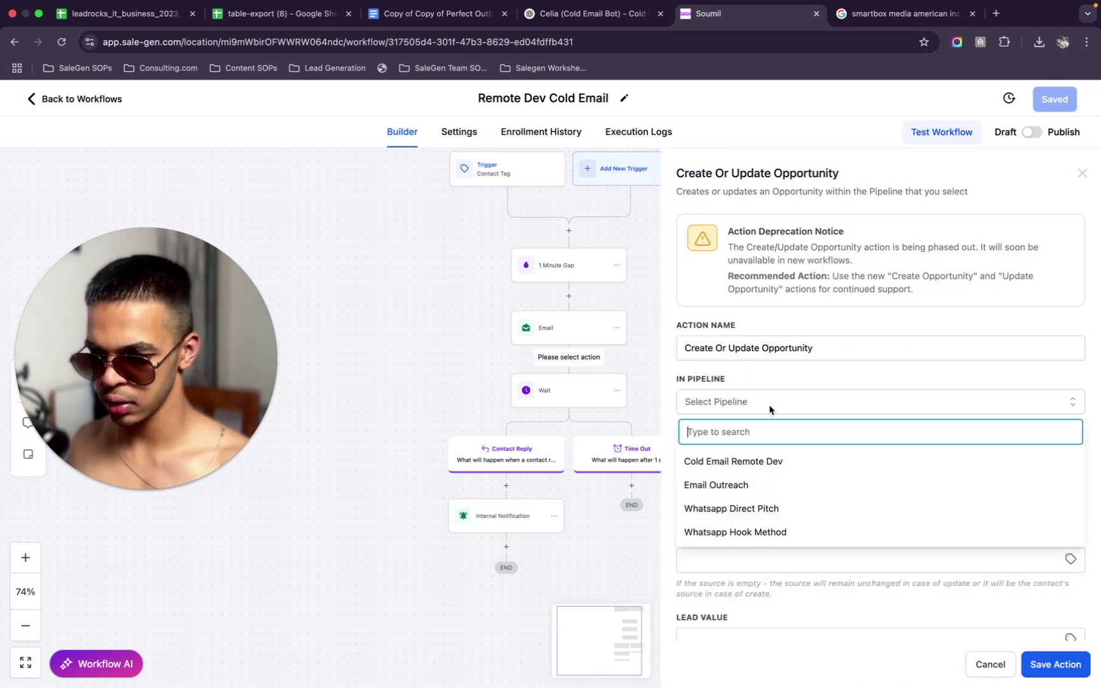
left_click(804, 461)
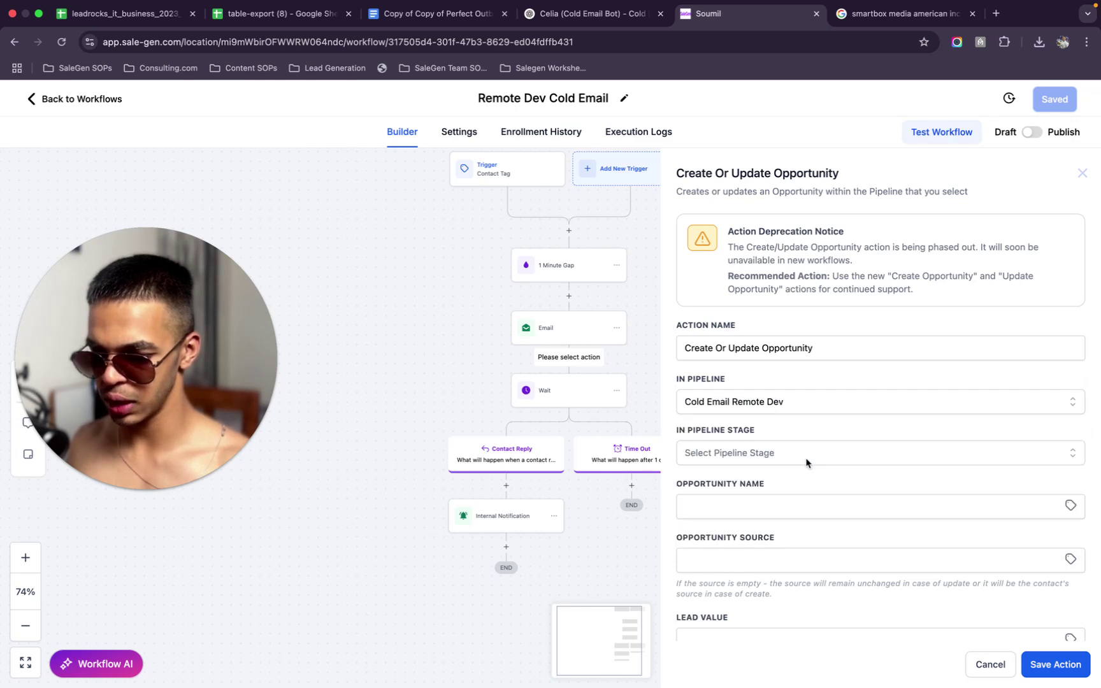
left_click(753, 455)
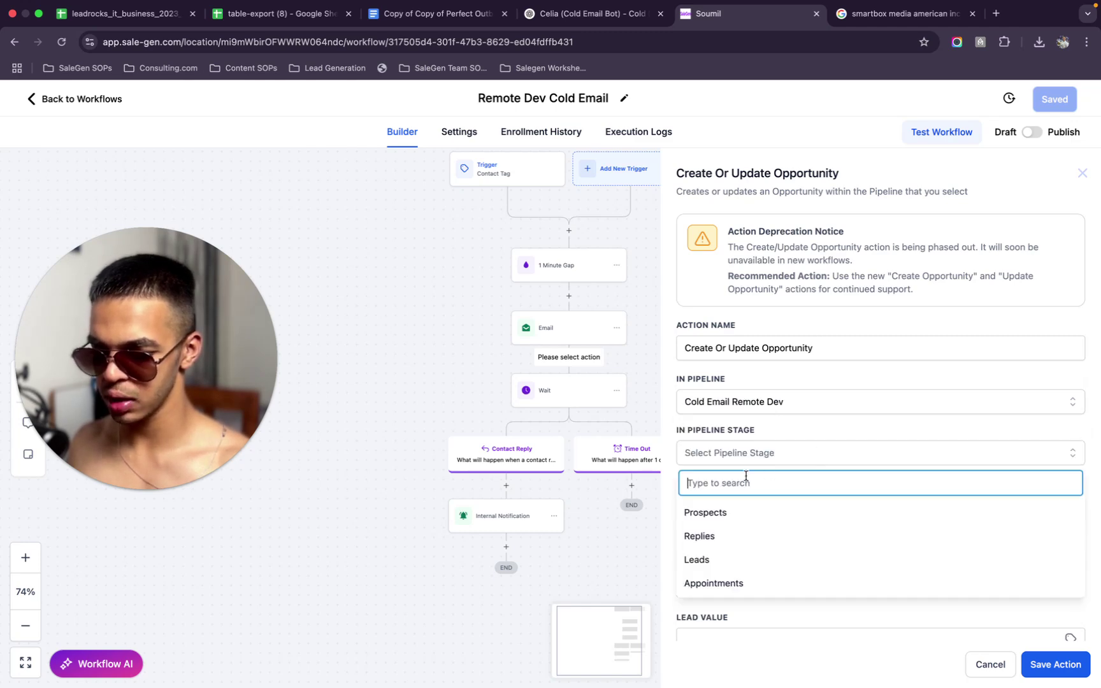
left_click(728, 522)
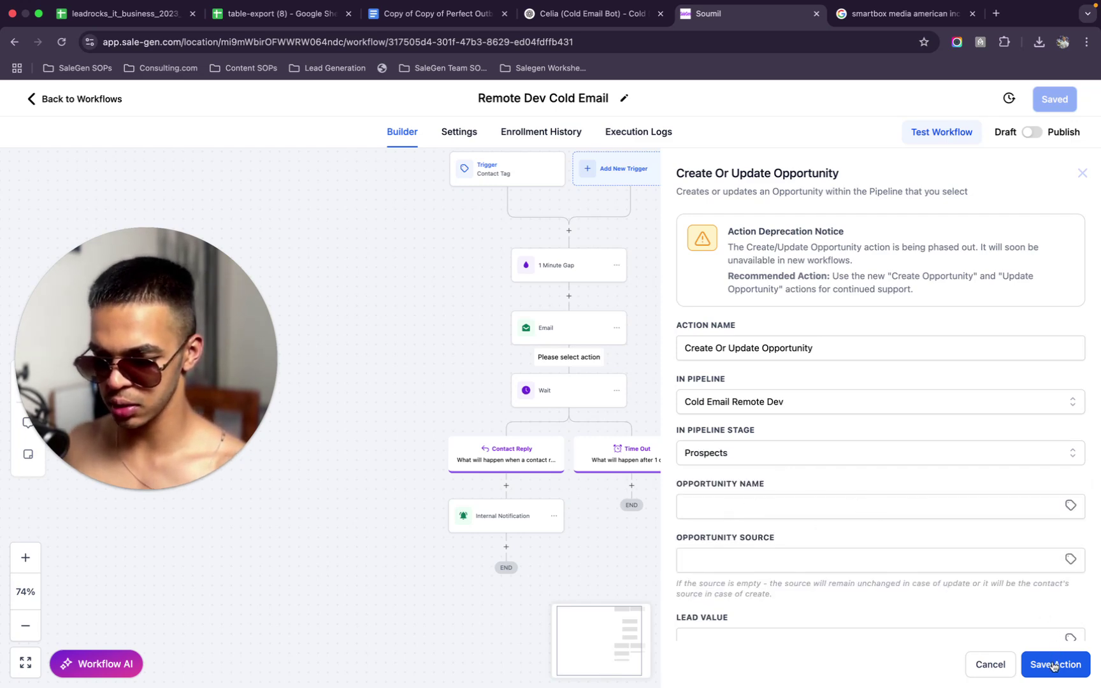
left_click(1053, 667)
left_click(1053, 99)
scroll(603, 393, "down", 5)
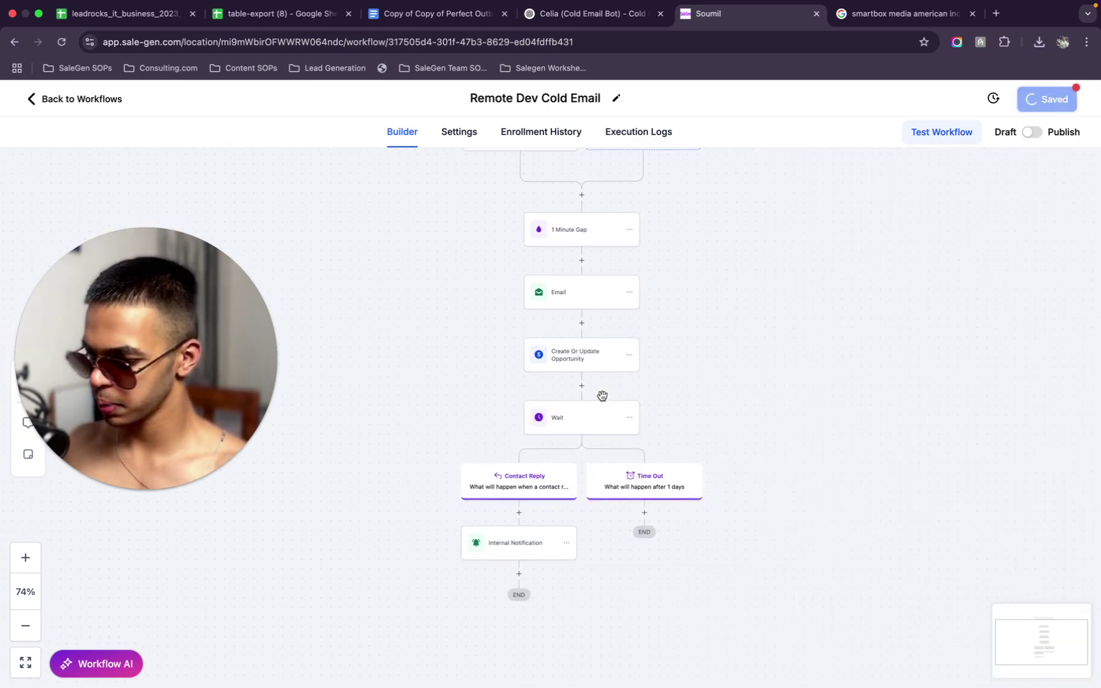
Add an If / Else step whose first branch requires Intent type Is Positive/Yes
left_click(541, 485)
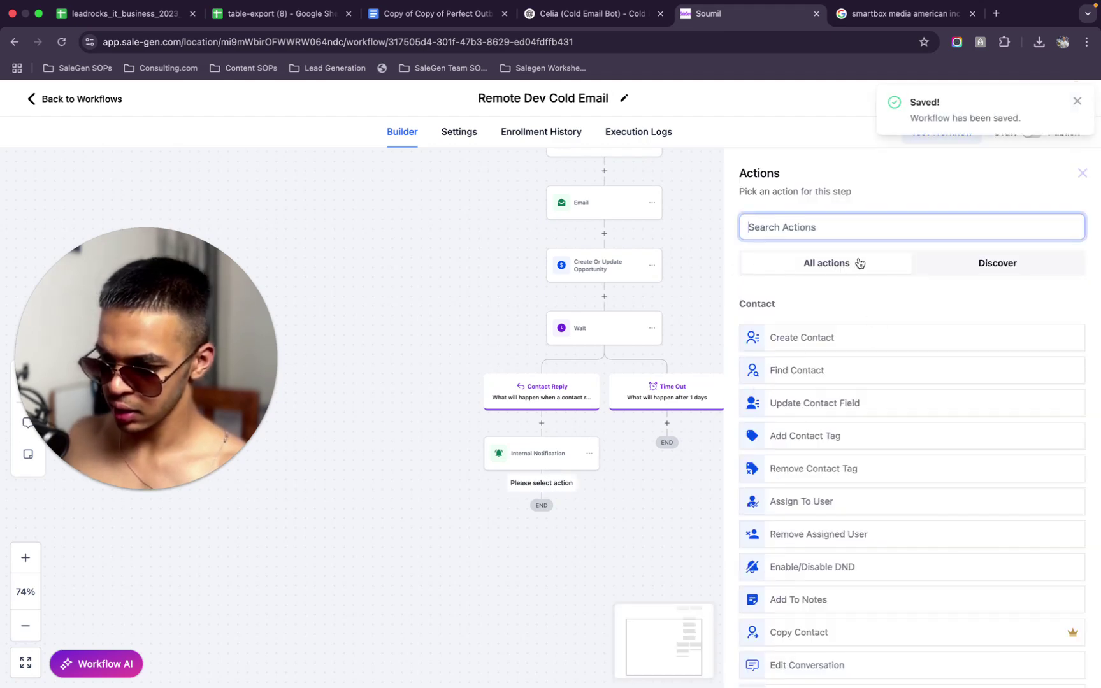
type("if")
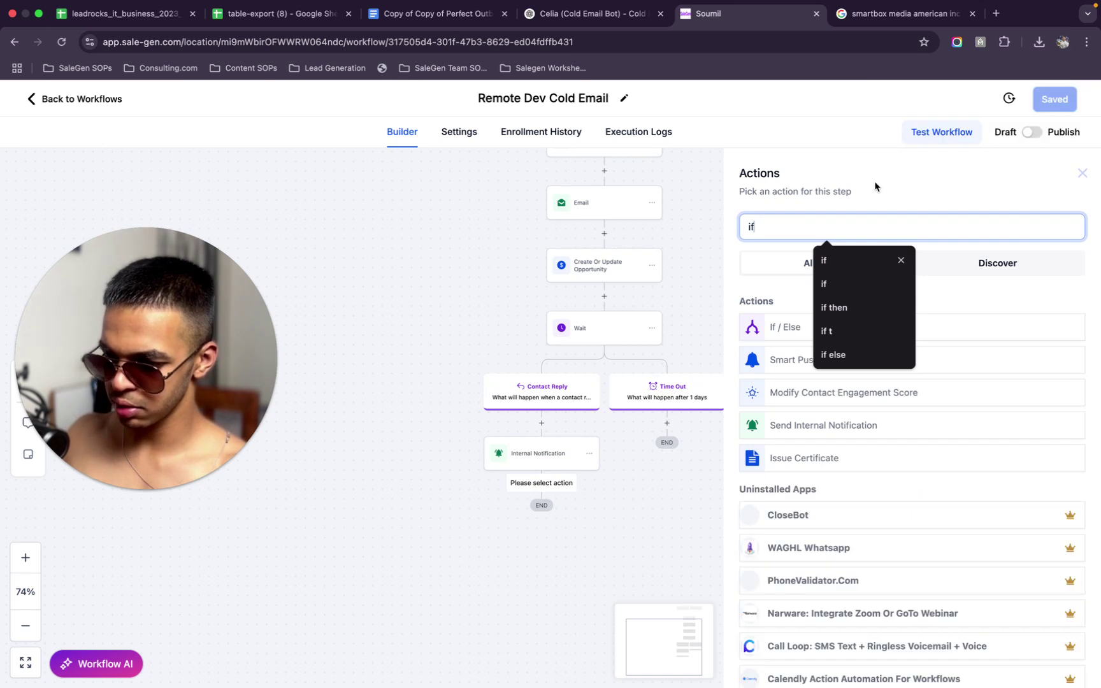
left_click(785, 327)
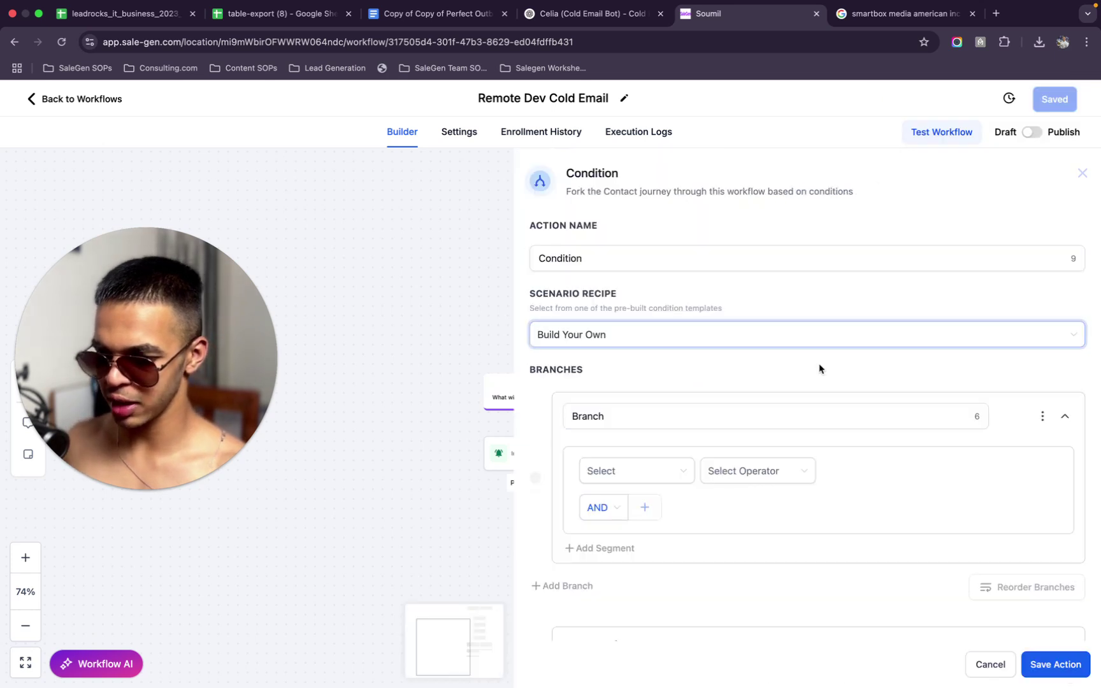
left_click(642, 468)
scroll(660, 521, "down", 1)
scroll(660, 521, "down", 2)
scroll(659, 520, "up", 1)
scroll(625, 521, "up", 2)
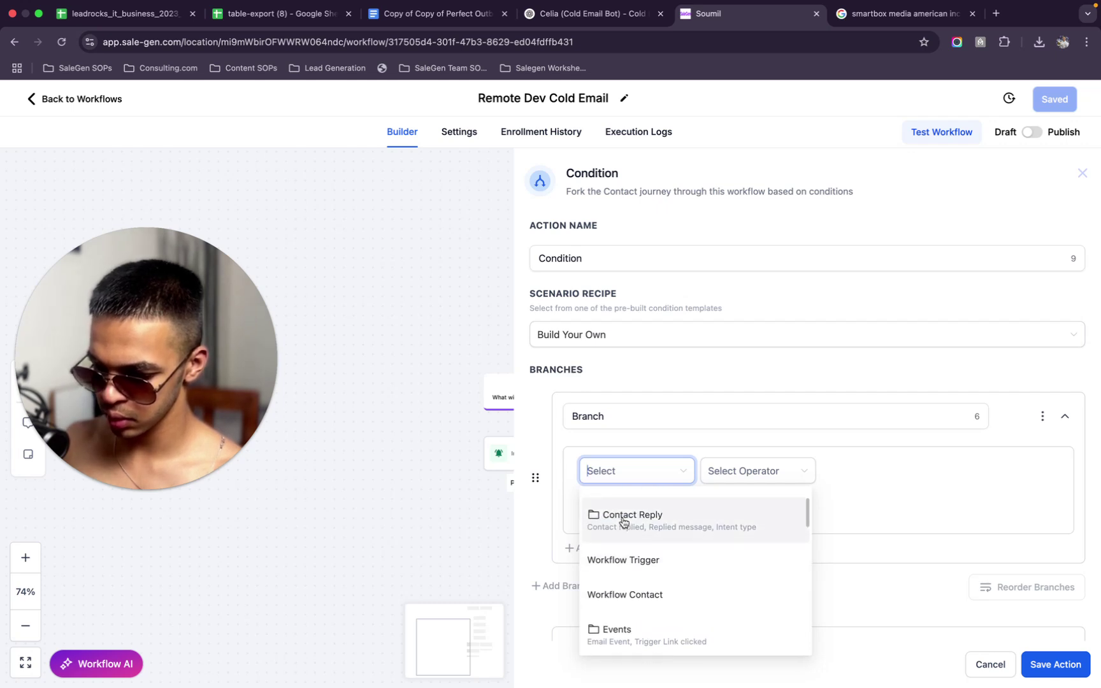
left_click(625, 552)
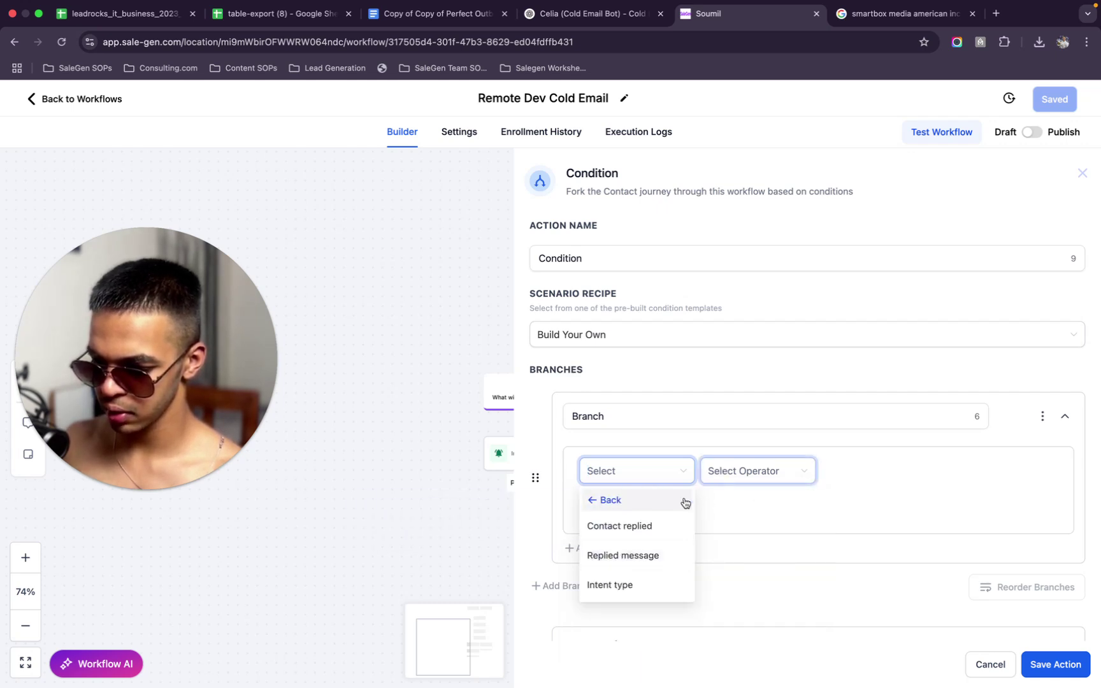
left_click(633, 591)
left_click(758, 475)
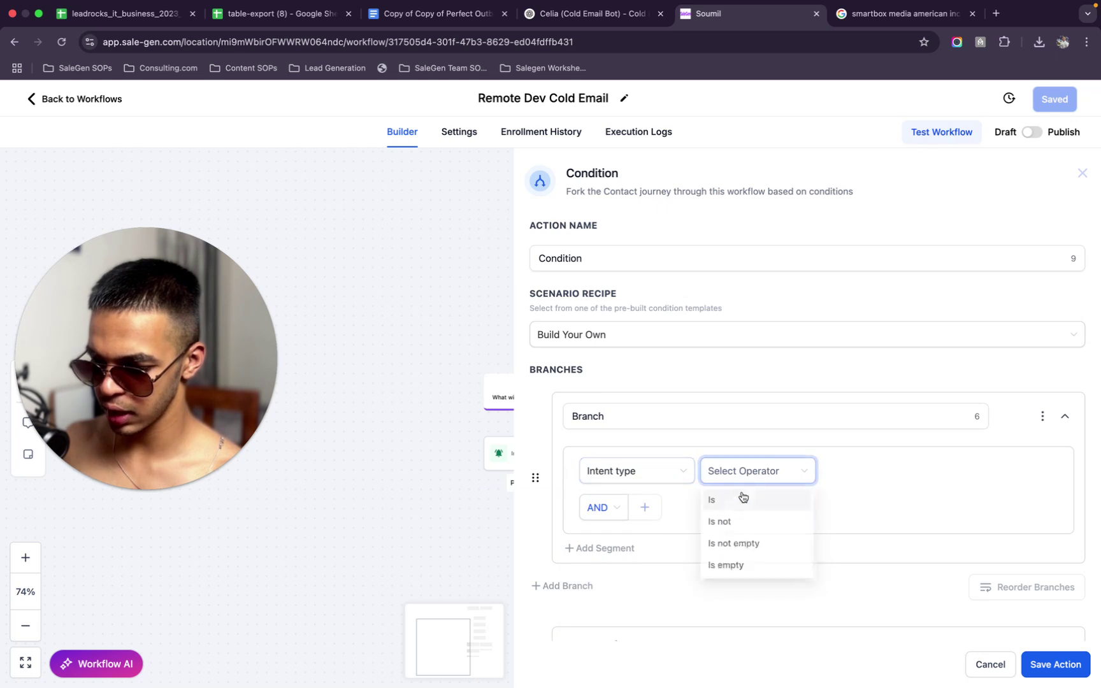
left_click(753, 500)
left_click(894, 477)
left_click(840, 501)
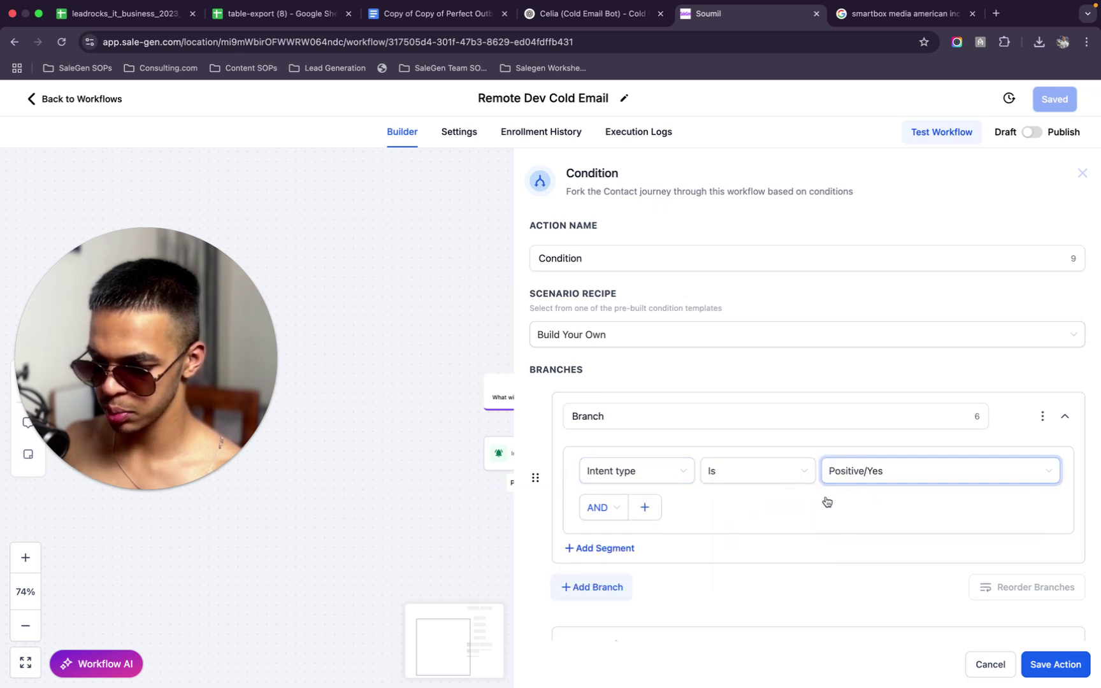
Add a second branch for Intent type Is Negative/No and save the condition
left_click(592, 588)
scroll(637, 542, "down", 3)
left_click(649, 487)
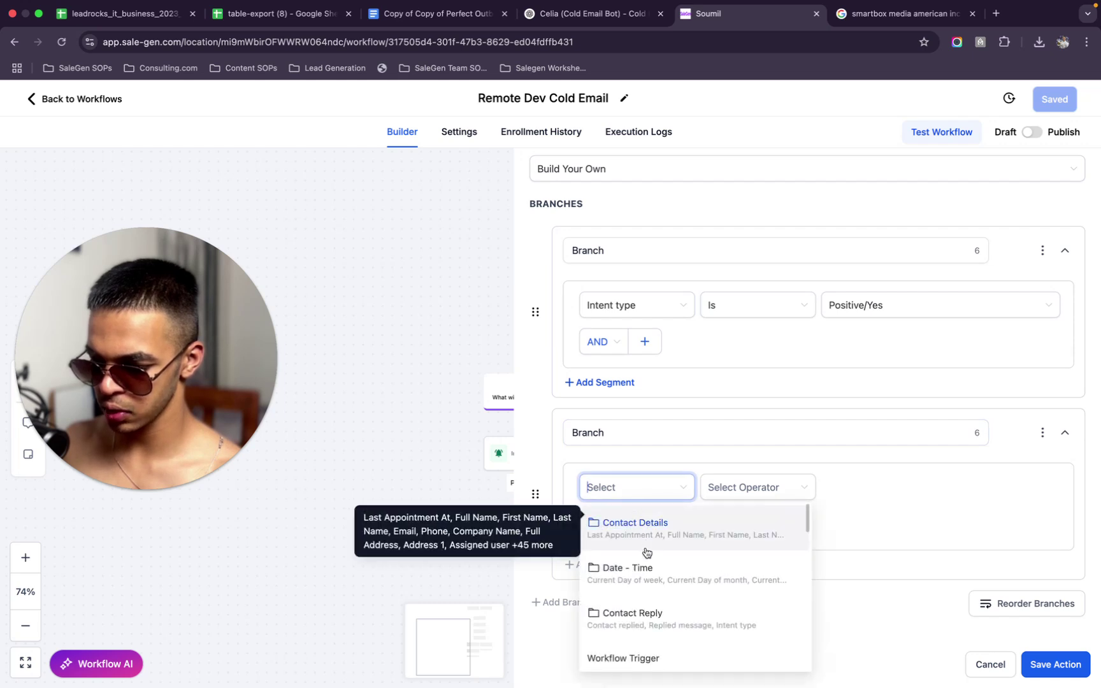
left_click(639, 610)
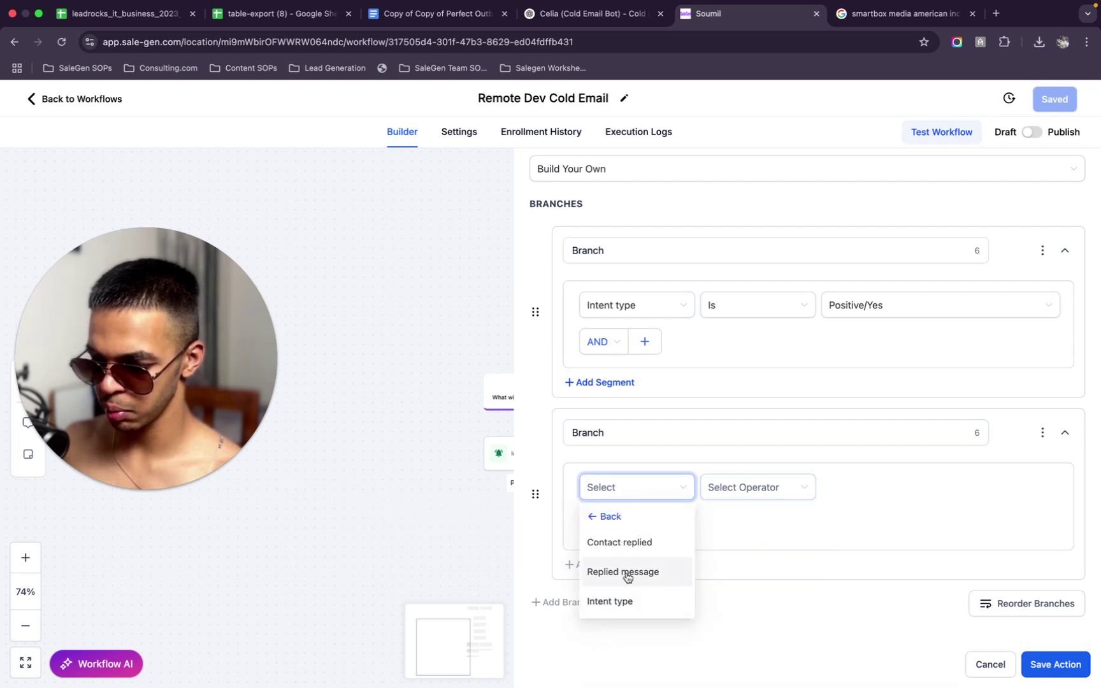
left_click(639, 602)
left_click(758, 488)
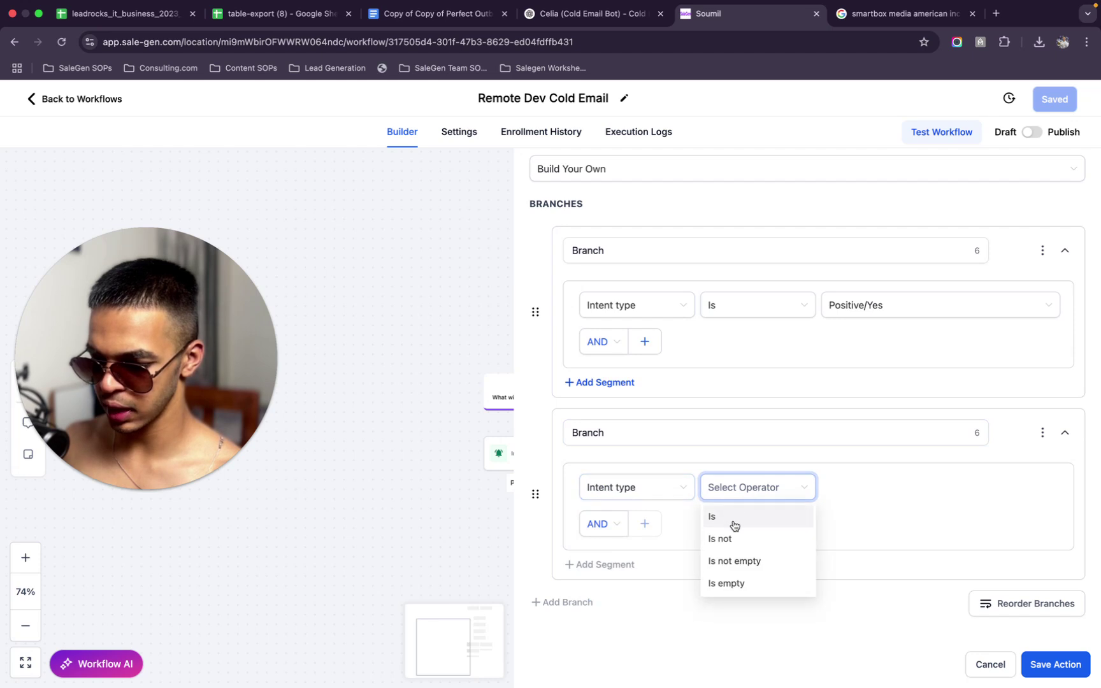
left_click(736, 517)
left_click(903, 487)
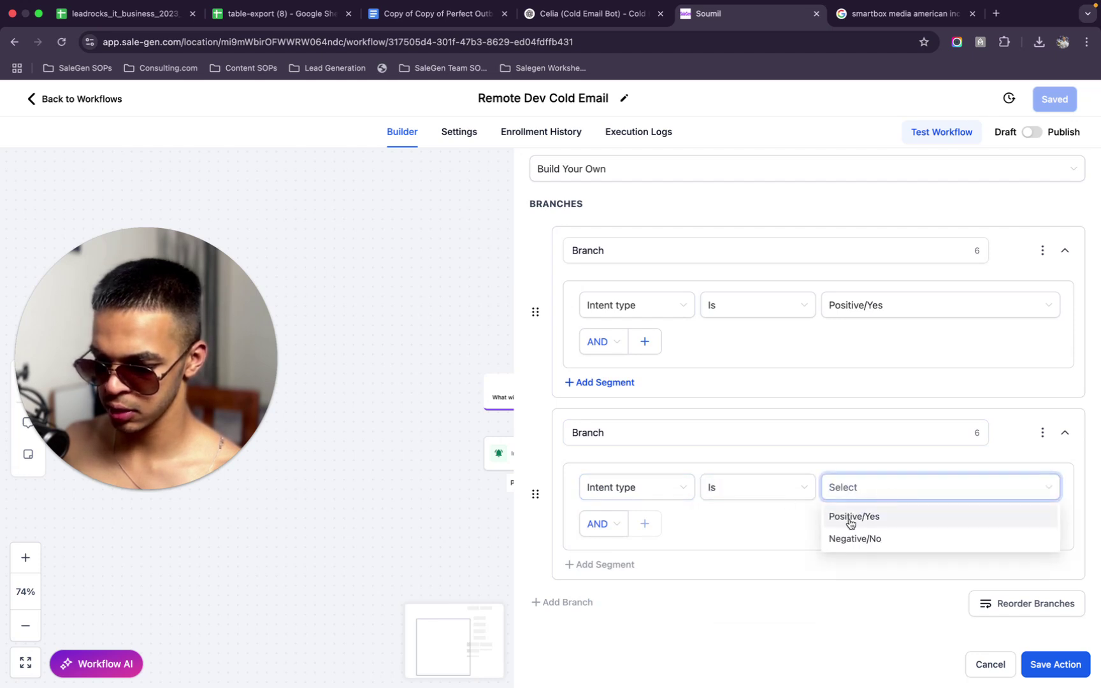
left_click(859, 540)
left_click(1054, 665)
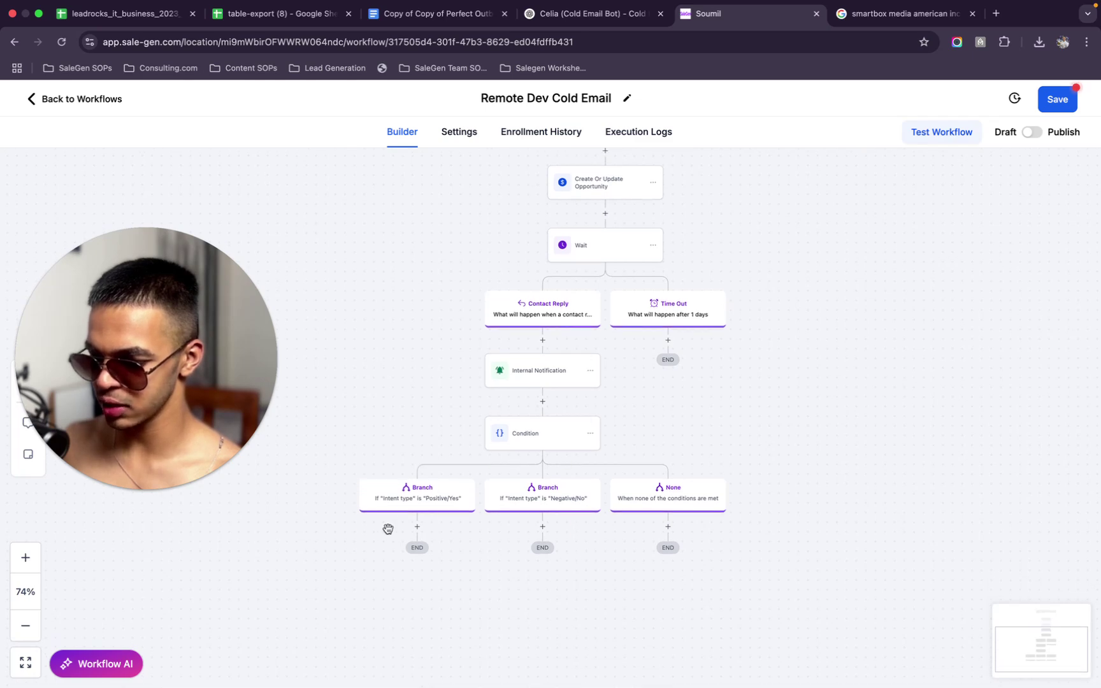
Delete the Create Or Update Opportunity step that follows the Email
left_click(417, 527)
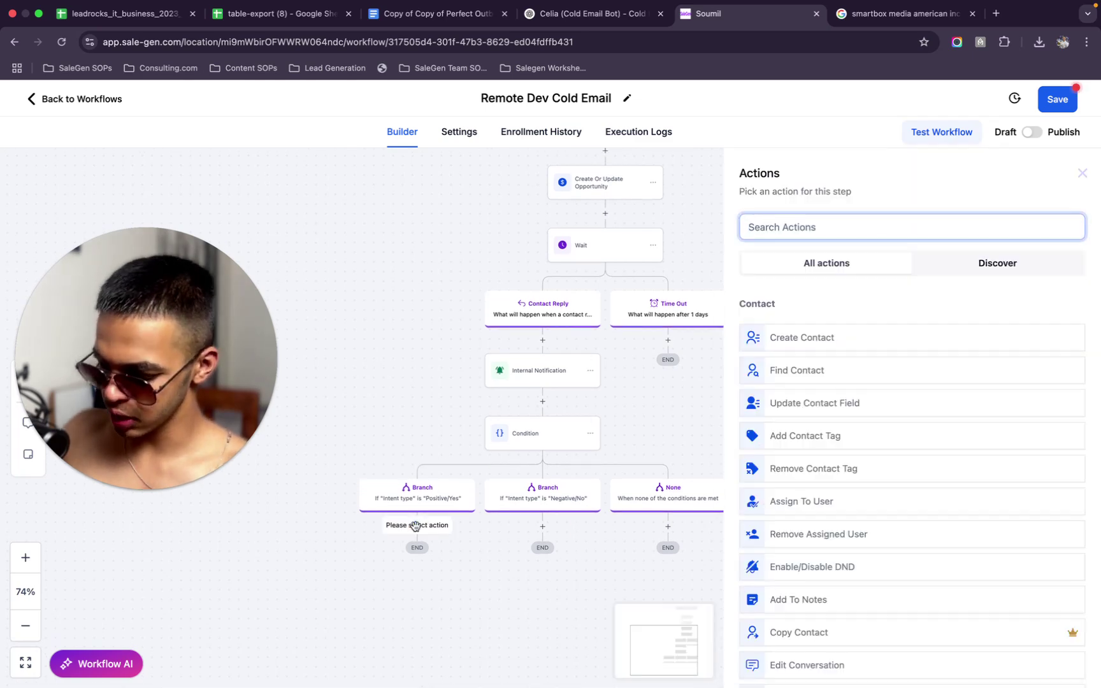
type("create")
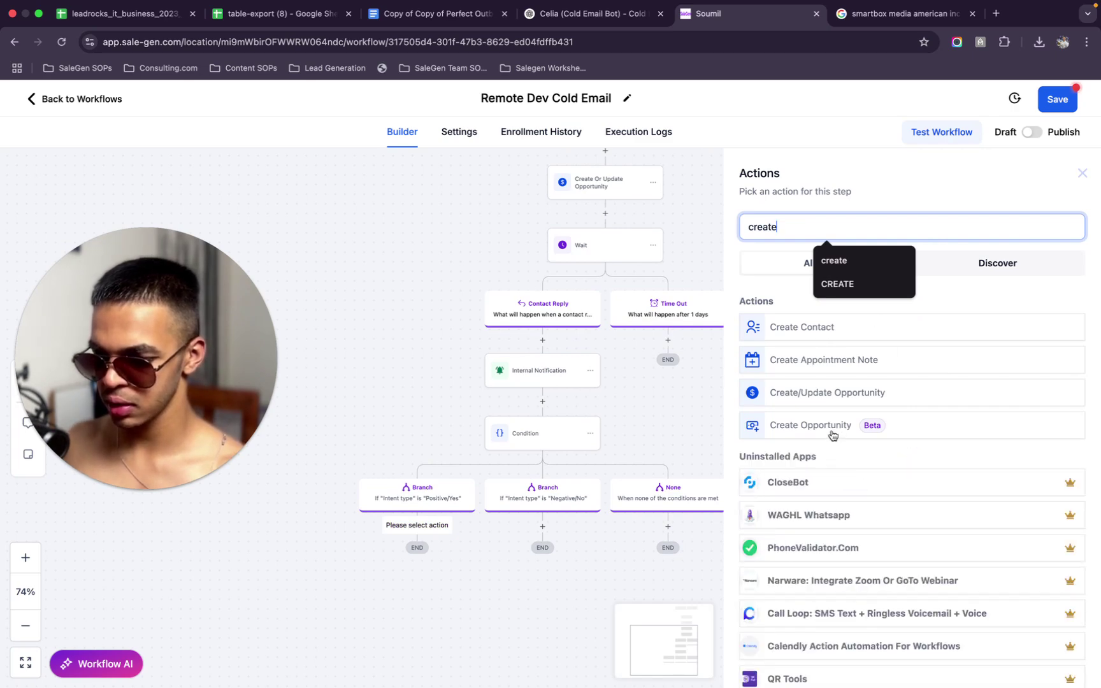
left_click(838, 397)
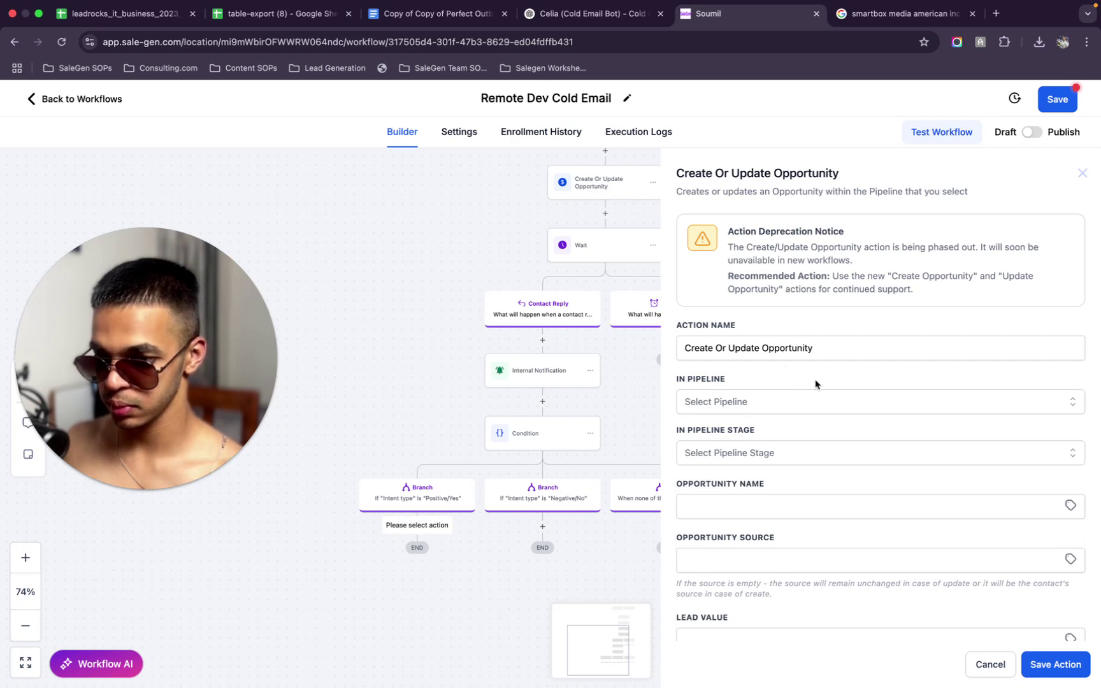
left_click(1082, 174)
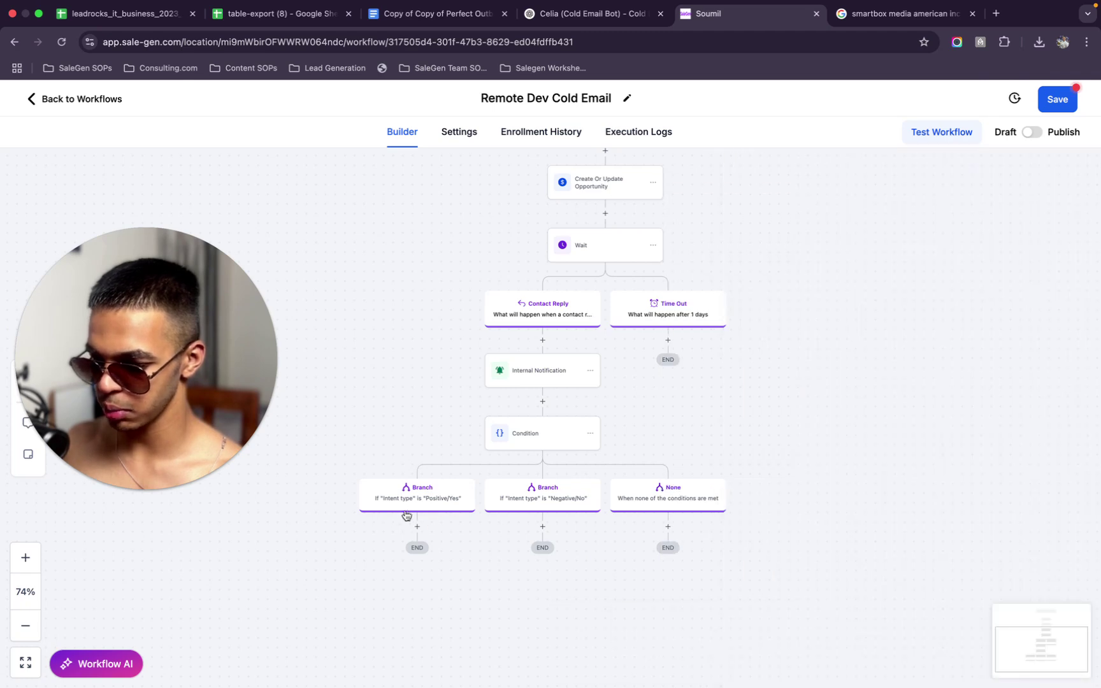
scroll(650, 215, "up", 2)
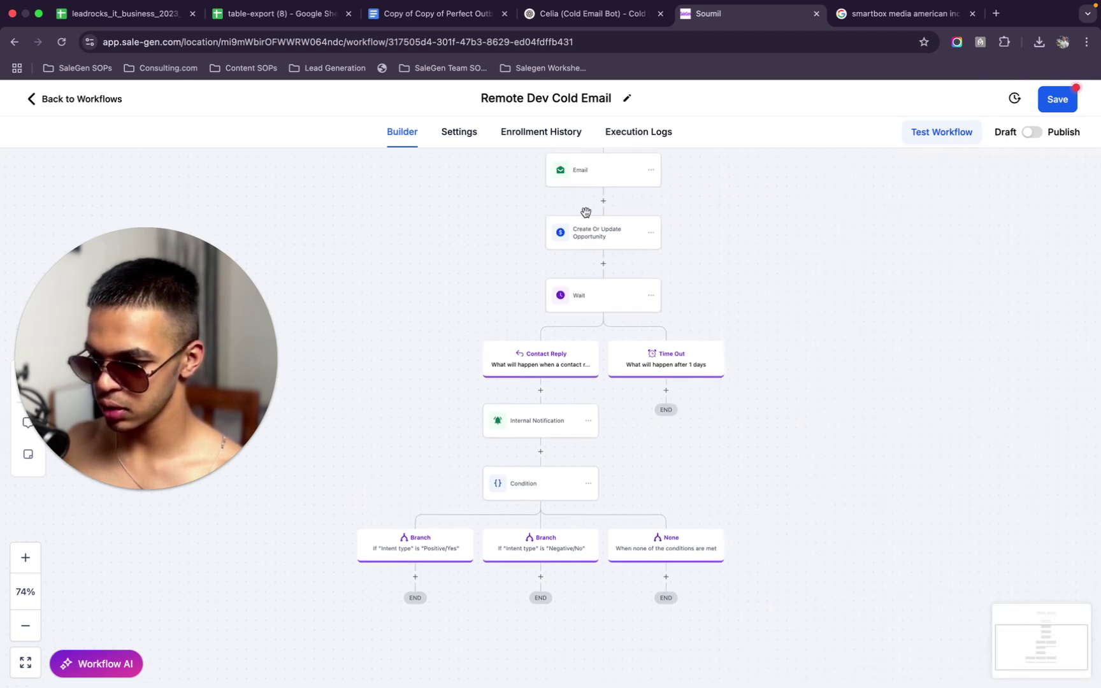
left_click(652, 236)
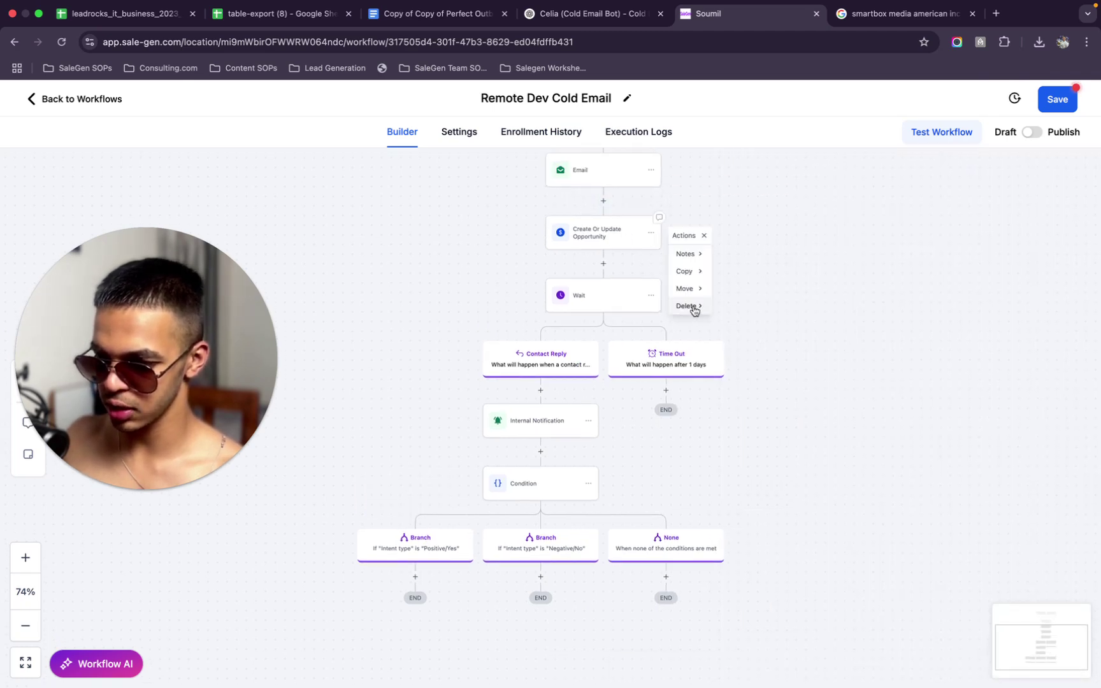
mouse_move(692, 307)
left_click(752, 254)
left_click(689, 422)
Add a Create Opportunity action between Email and Wait, using the Cold Email Remote Dev pipeline
left_click(604, 202)
type("cen")
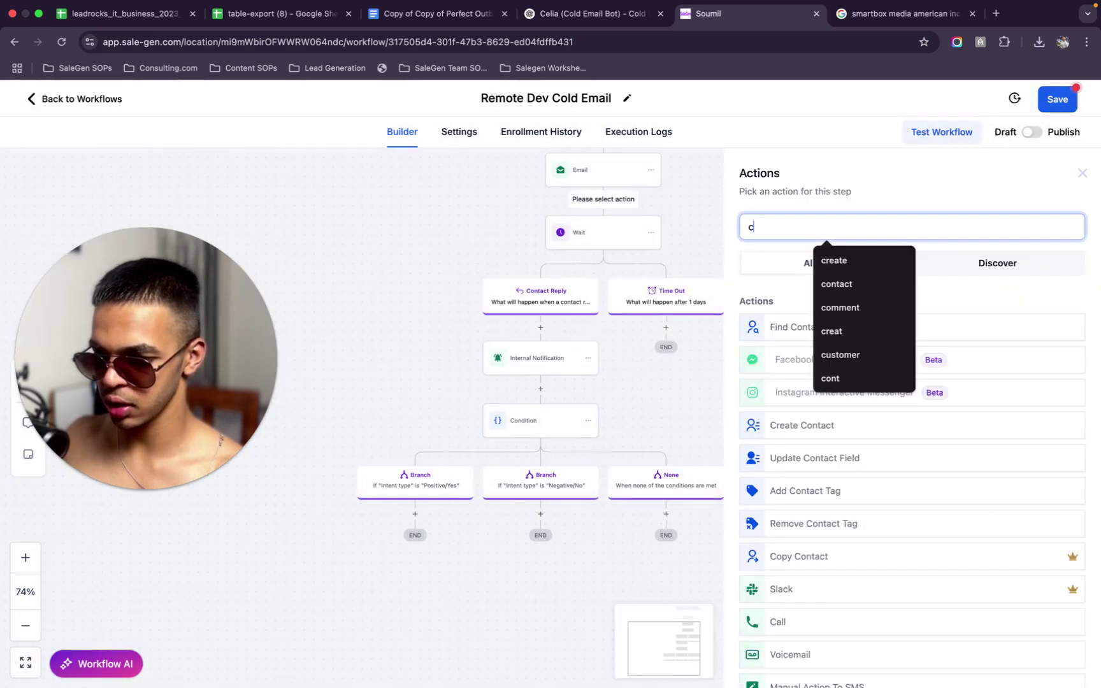
key("BackSpace")
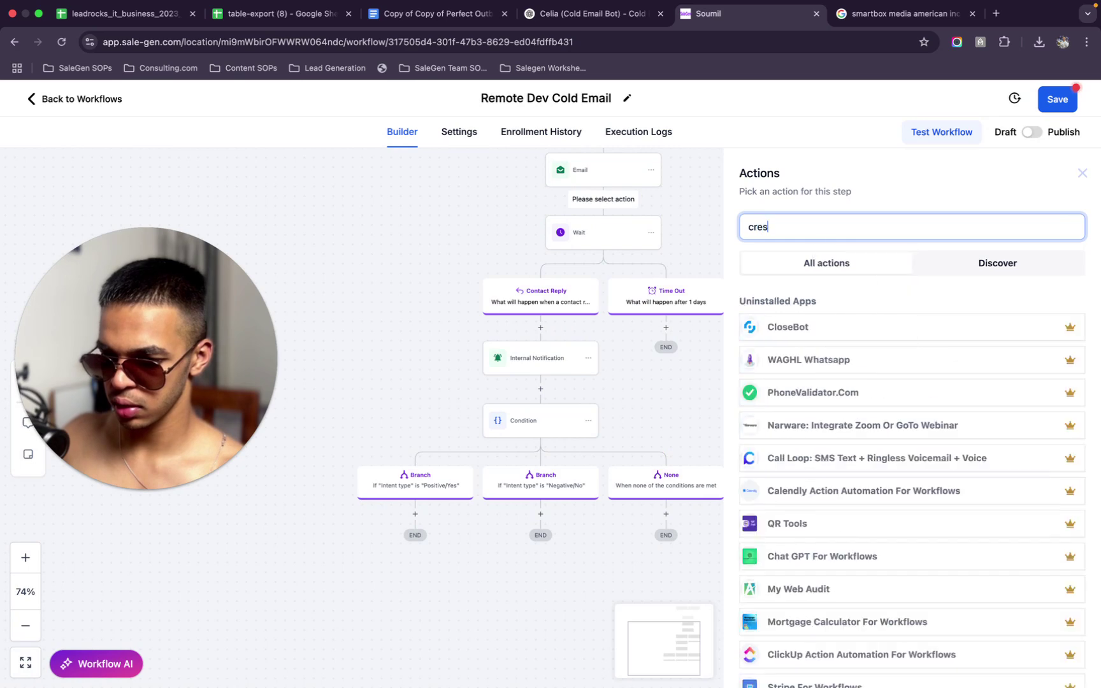
key("BackSpace")
type("reate")
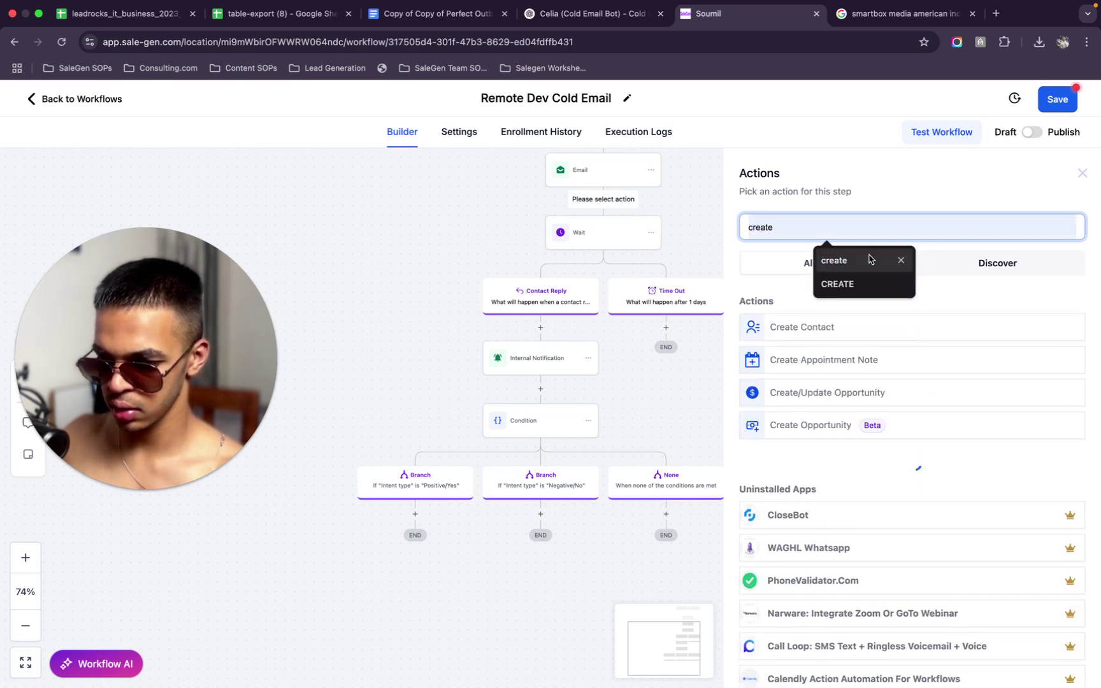
left_click(831, 431)
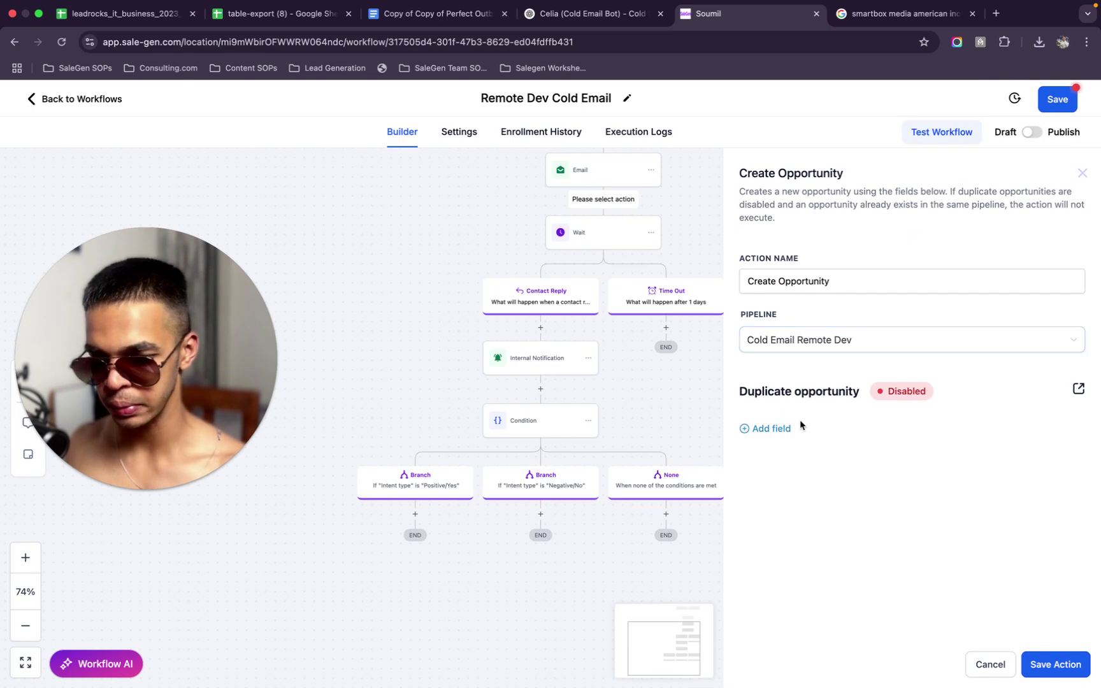
left_click(865, 355)
left_click(847, 372)
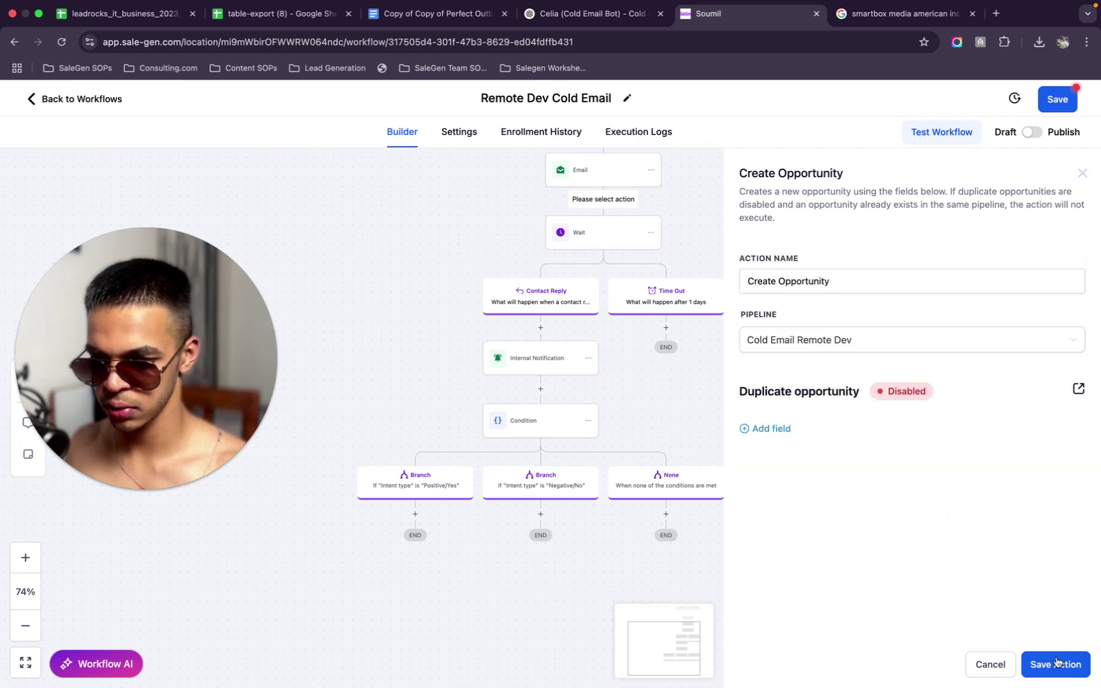
Set the opportunity's Pipeline Stage to Prospects, then save the action and the workflow
left_click(782, 430)
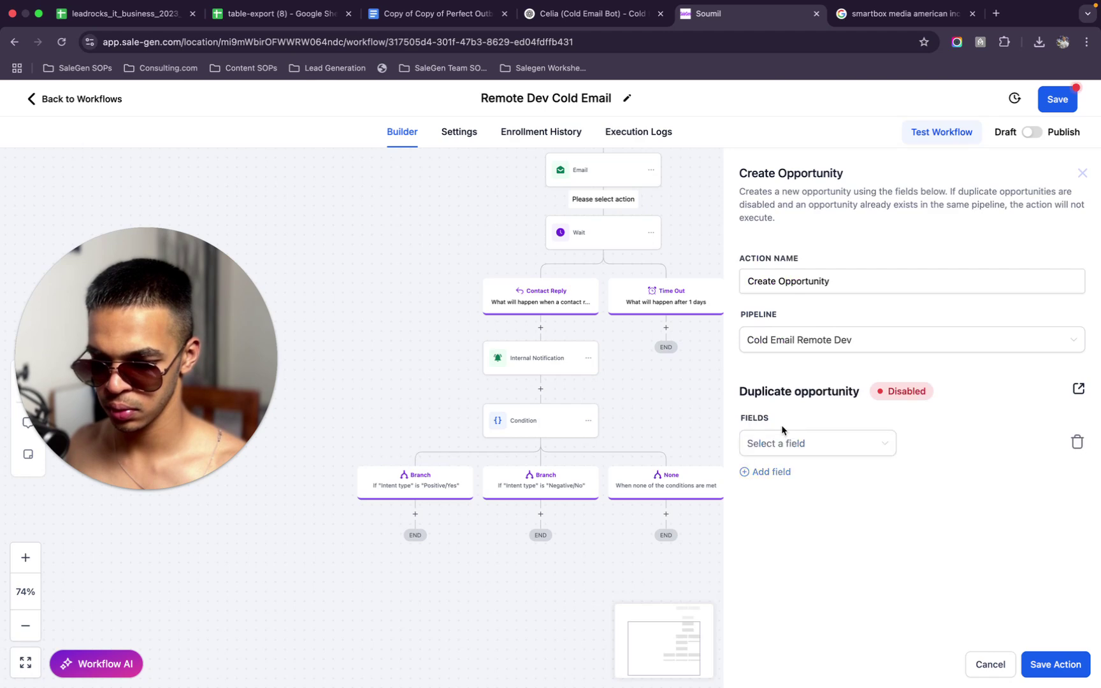
left_click(828, 440)
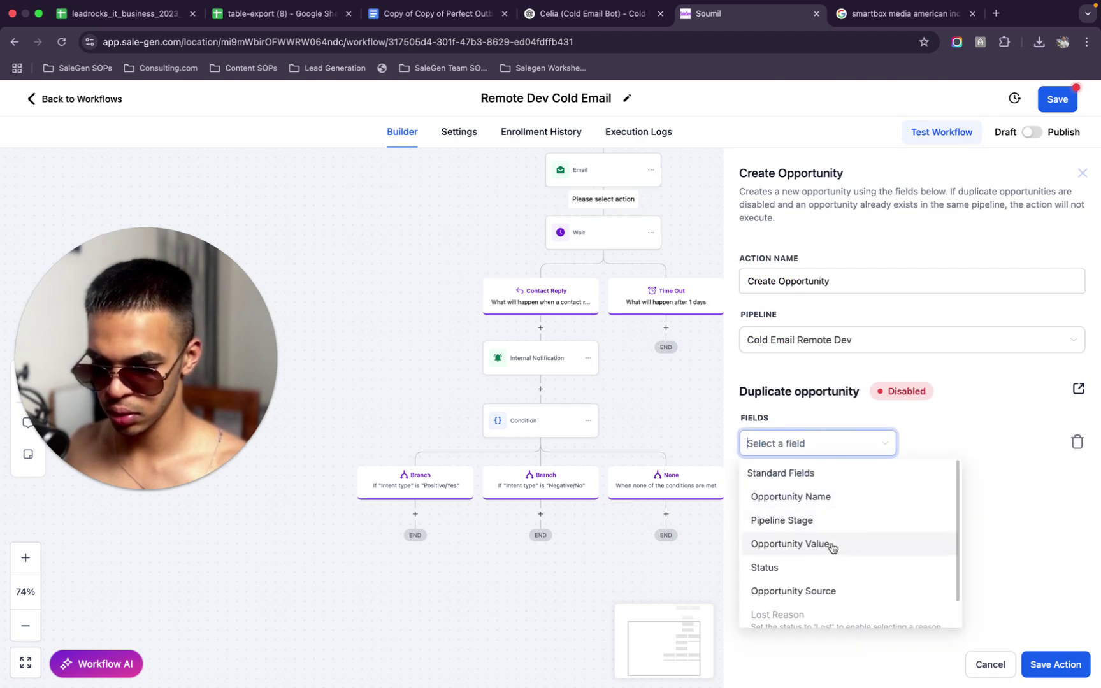
left_click(836, 522)
left_click(971, 440)
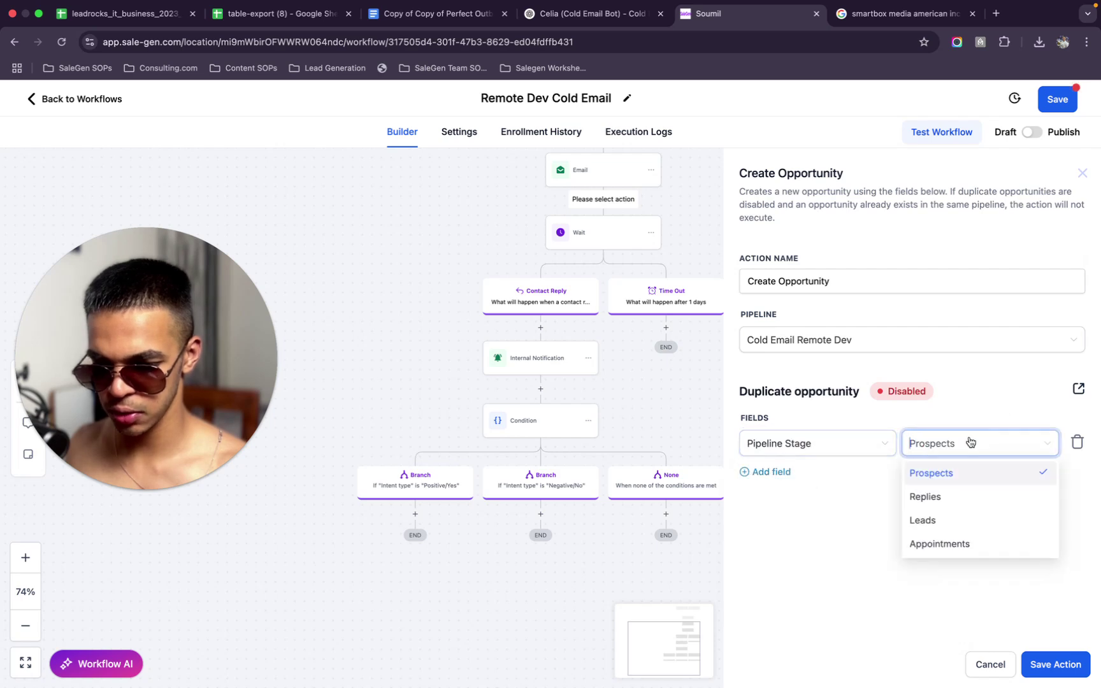
left_click(934, 480)
left_click(1036, 665)
left_click(1058, 98)
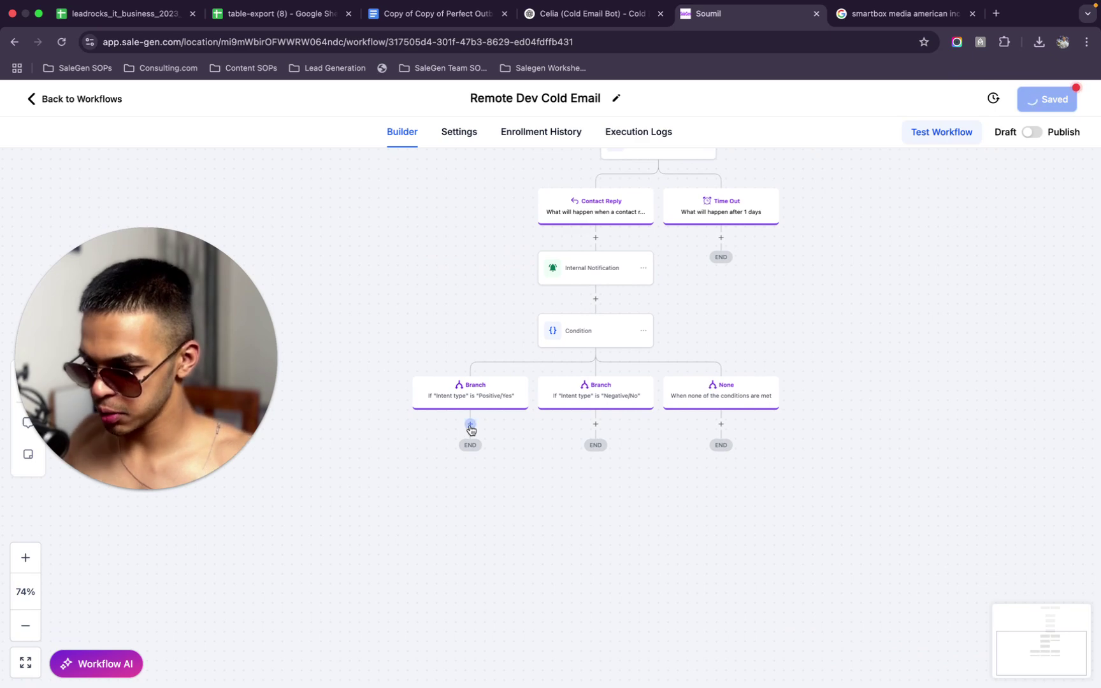
Add an Update Opportunity step under Positive/Yes with Pipeline set to Cold Email Remote Dev
left_click(470, 424)
type("update")
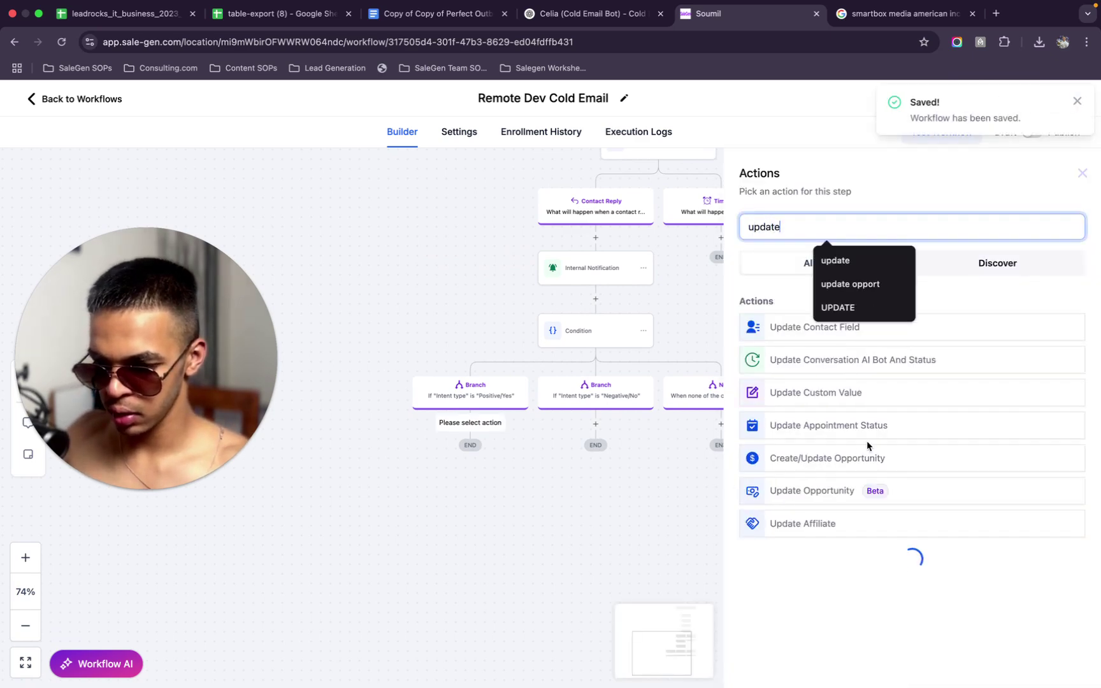
left_click(824, 493)
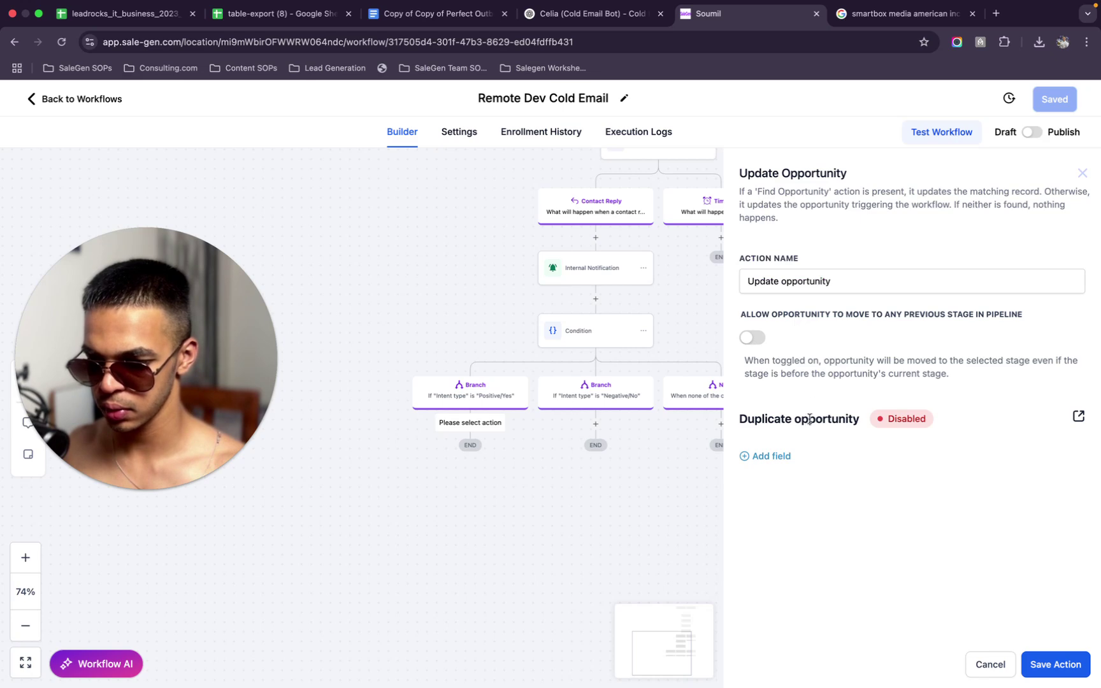
left_click(772, 455)
left_click(791, 469)
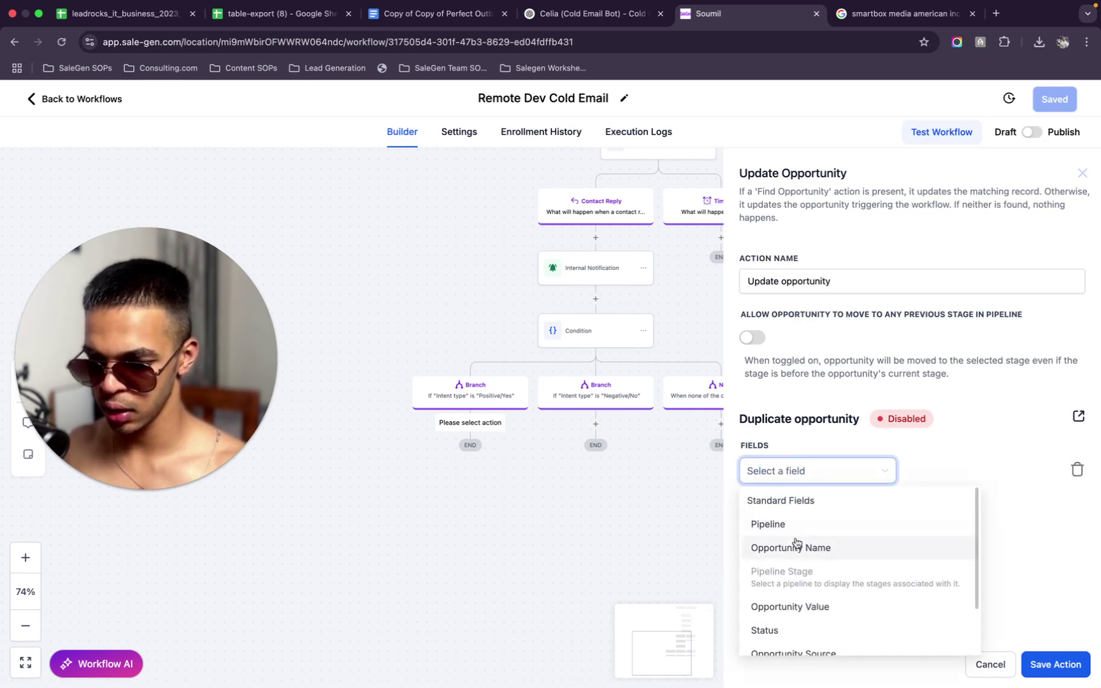
left_click(818, 523)
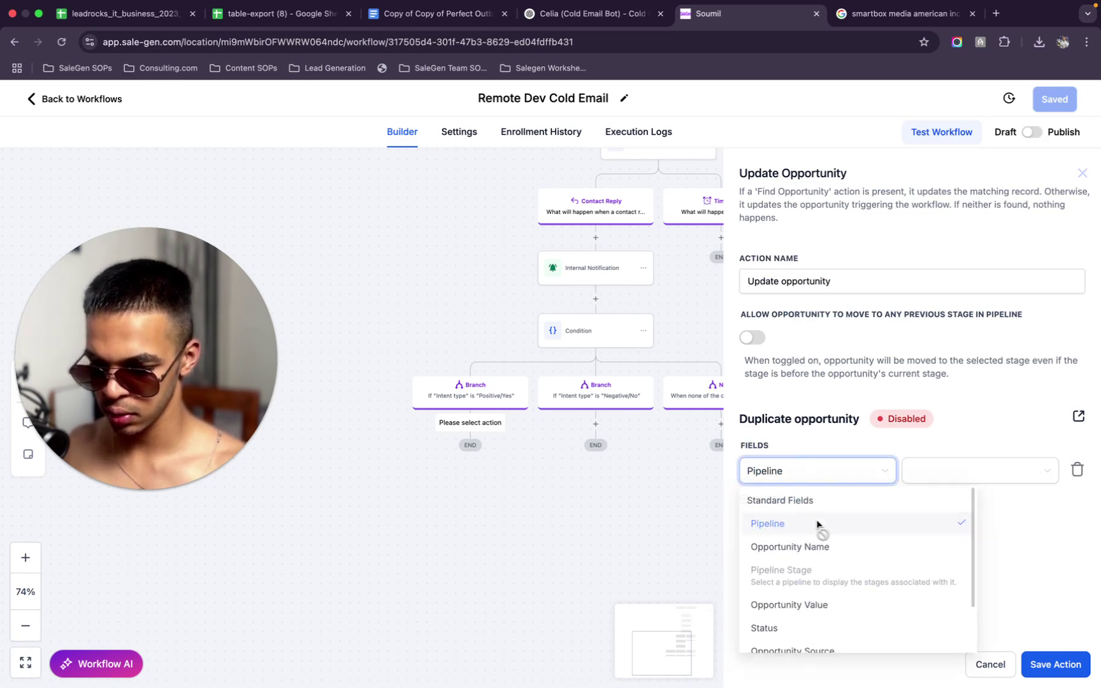
left_click(966, 483)
left_click(949, 499)
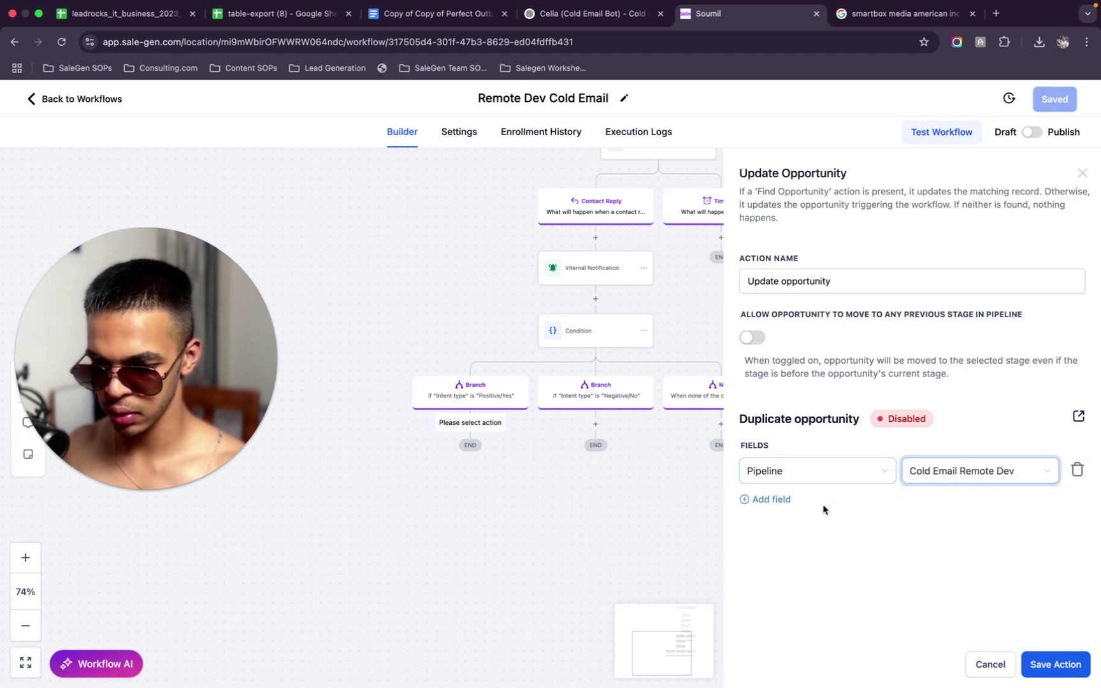
Add a Pipeline Stage field set to Leads and save the Update Opportunity step
left_click(772, 500)
left_click(816, 514)
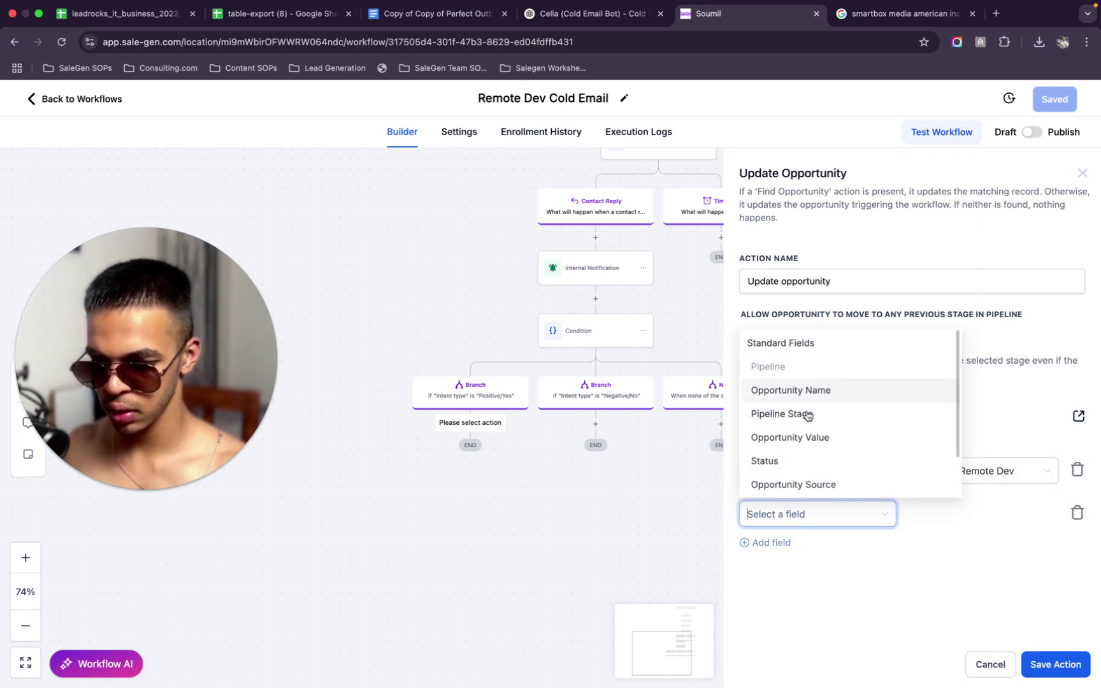
left_click(805, 415)
left_click(996, 519)
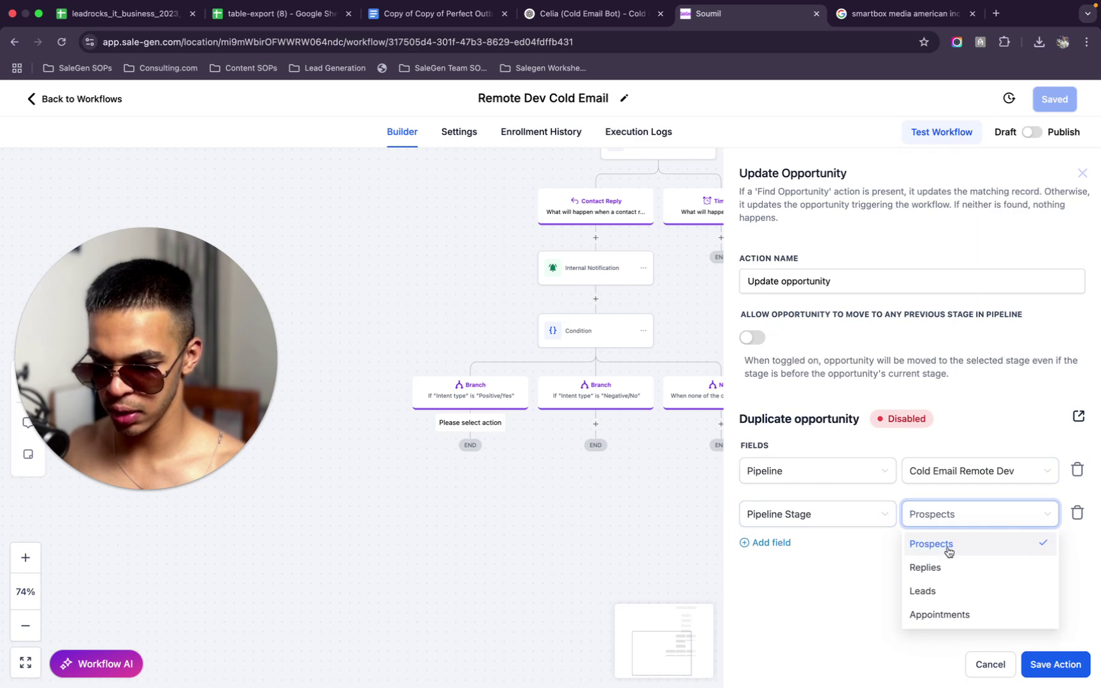
left_click(933, 590)
left_click(1033, 666)
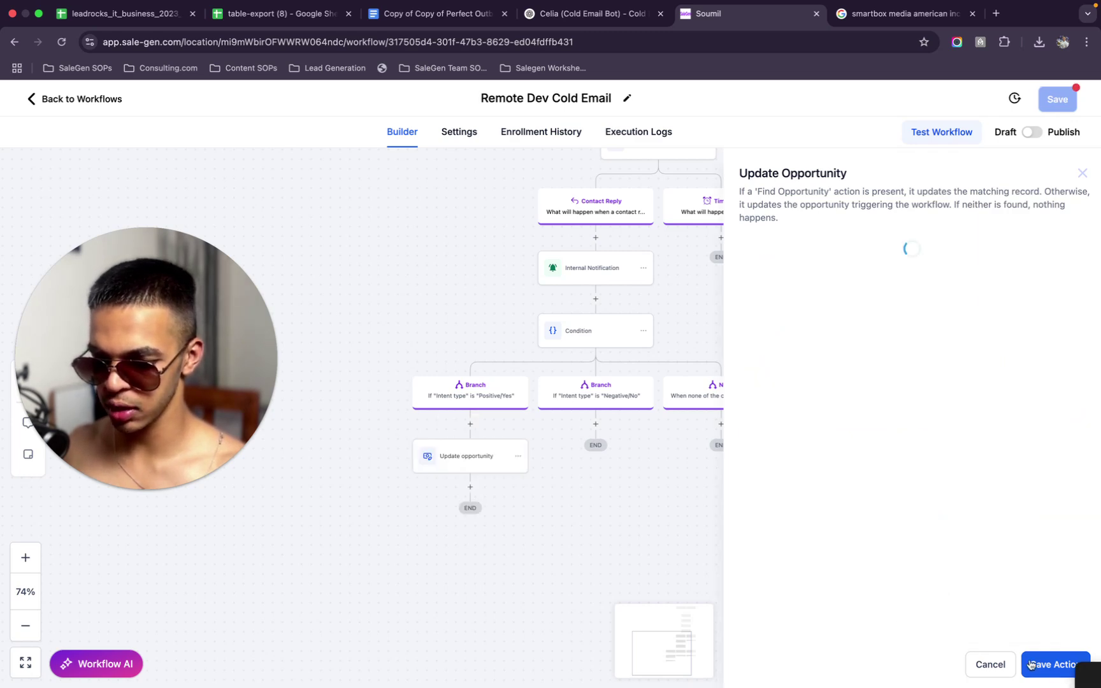
Copy the Update opportunity step and paste it under the Negative/No branch
left_click(595, 423)
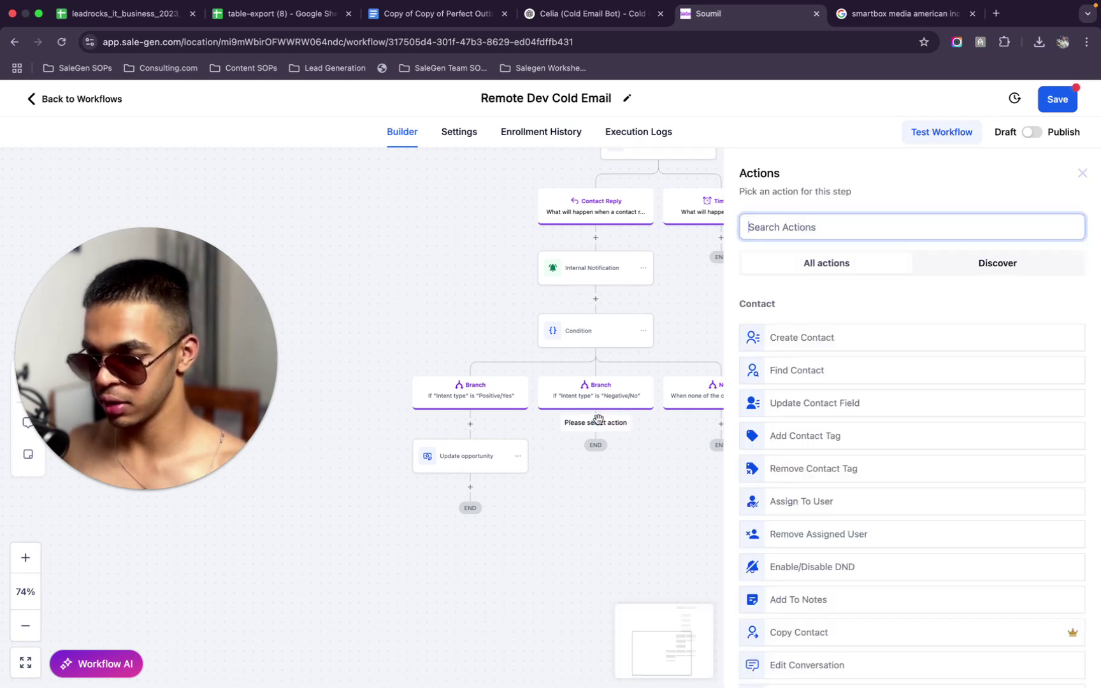
type("re")
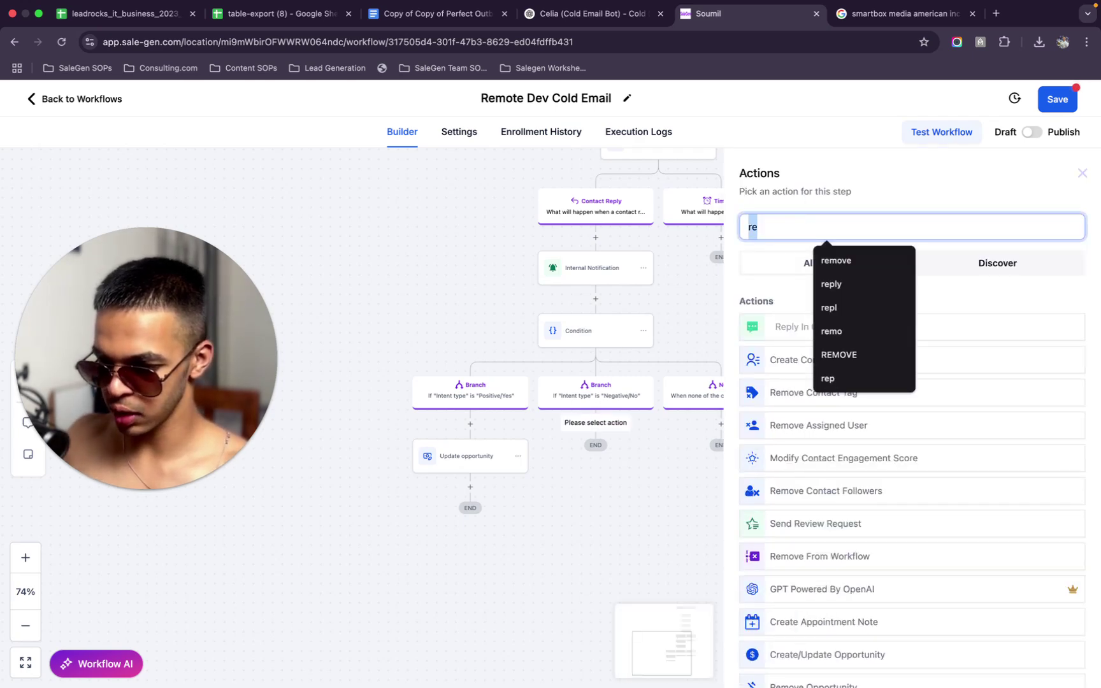
left_click(1082, 173)
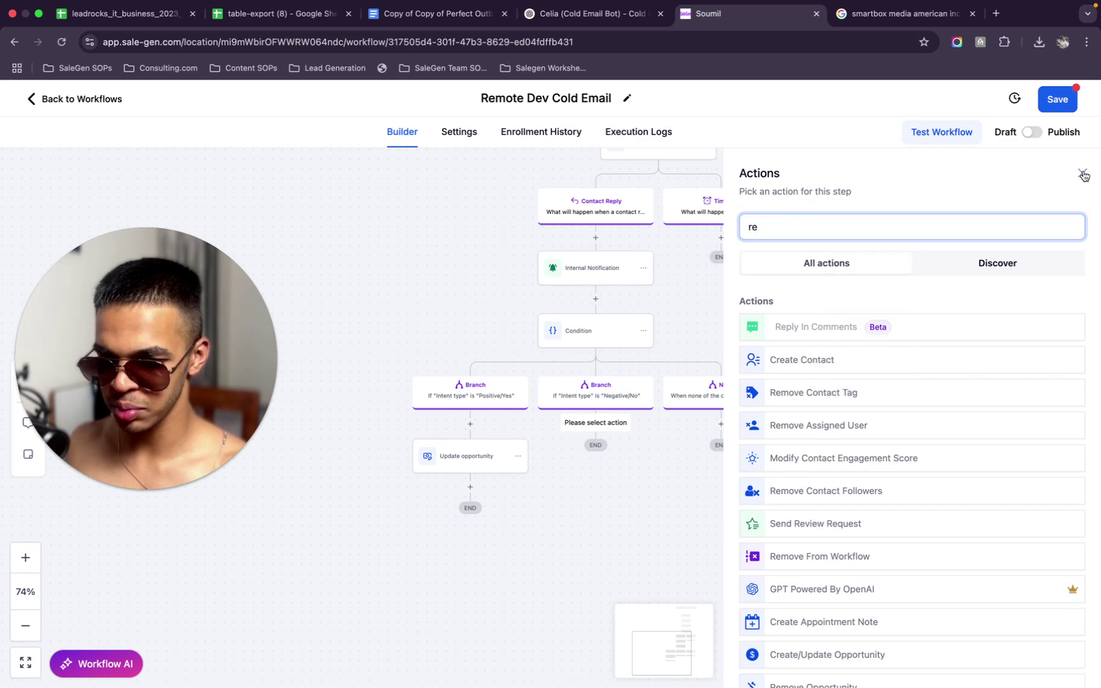
left_click(517, 457)
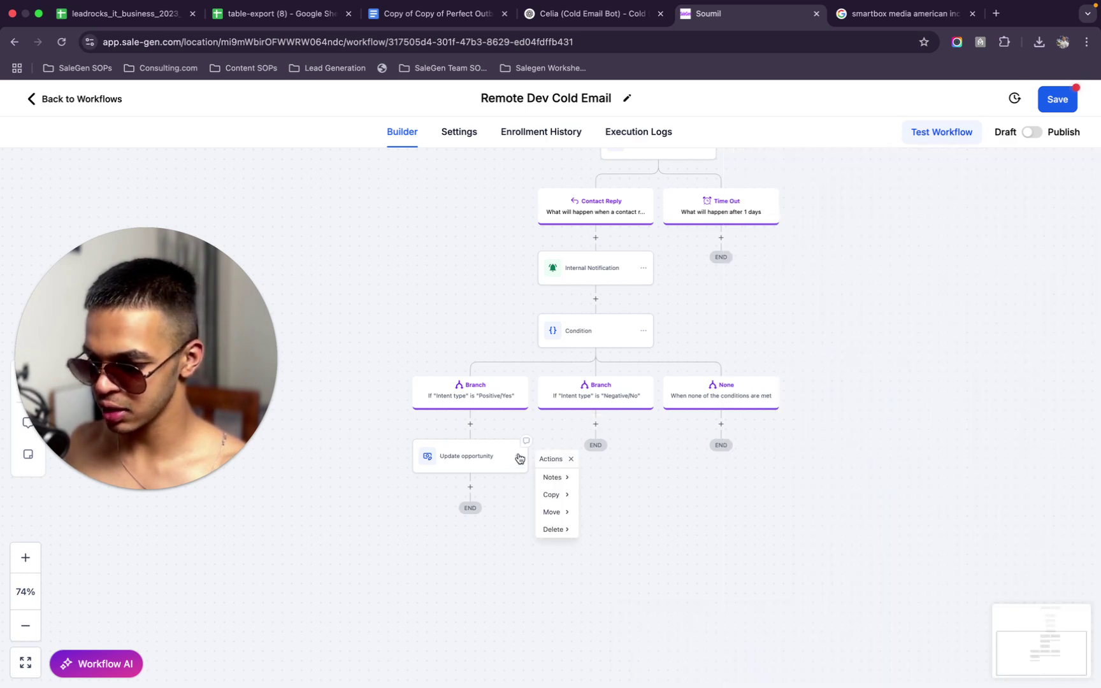
left_click(561, 495)
left_click(605, 478)
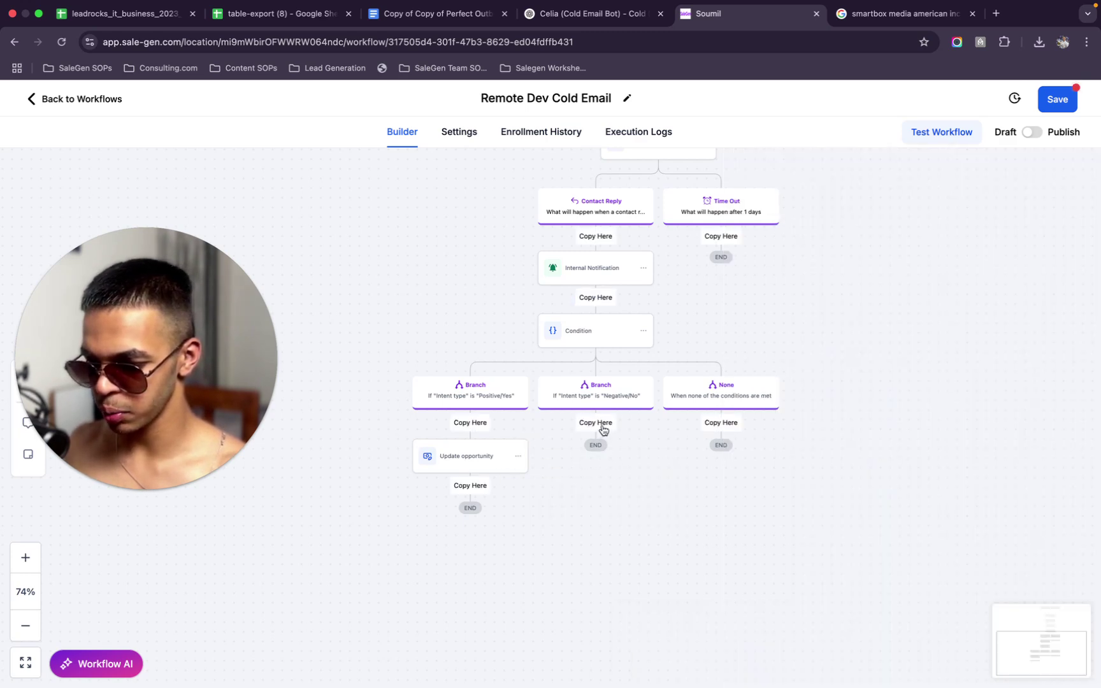
left_click(603, 428)
Change the copied step's stage to Replies, then save the step and the workflow
left_click(615, 471)
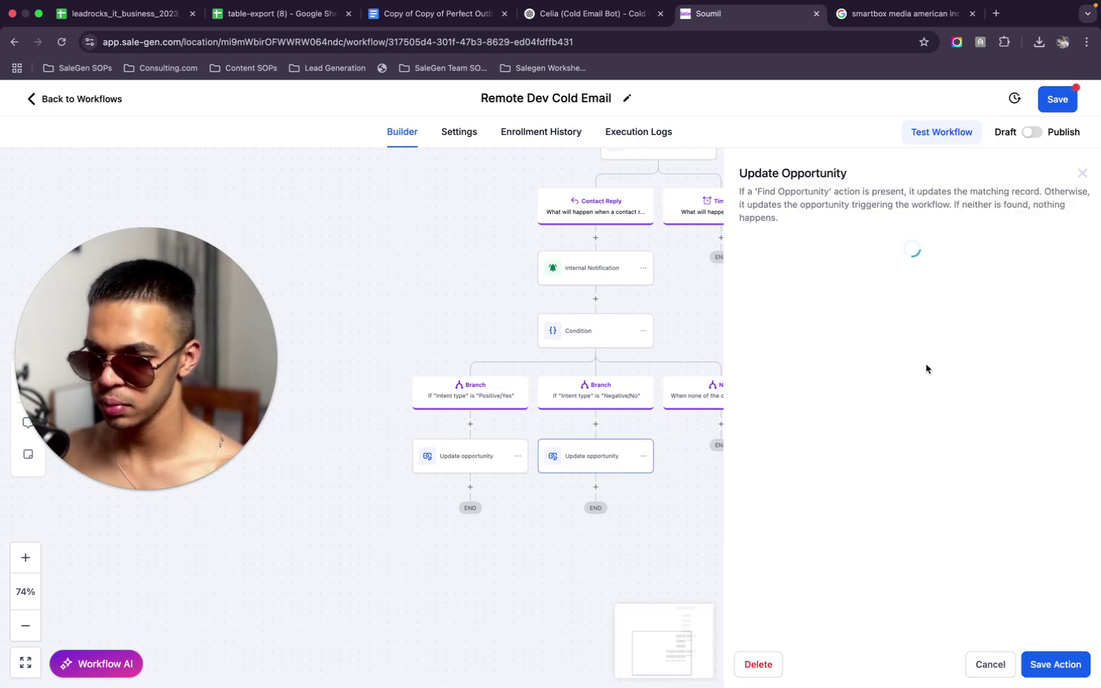
left_click(956, 521)
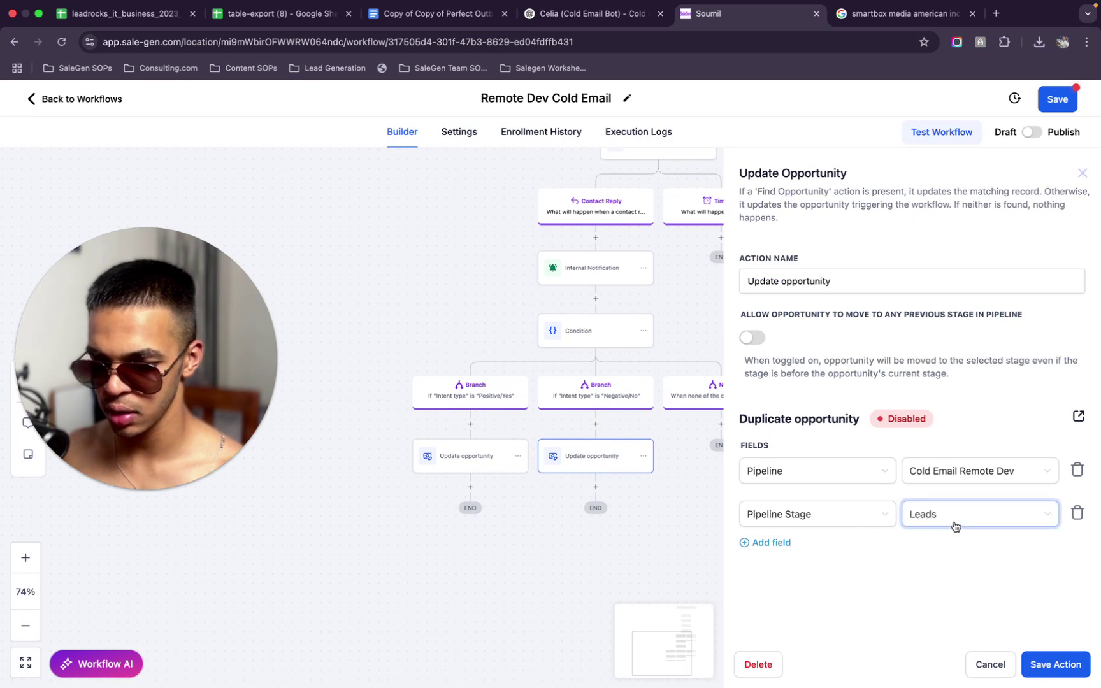
left_click(941, 568)
left_click(1045, 670)
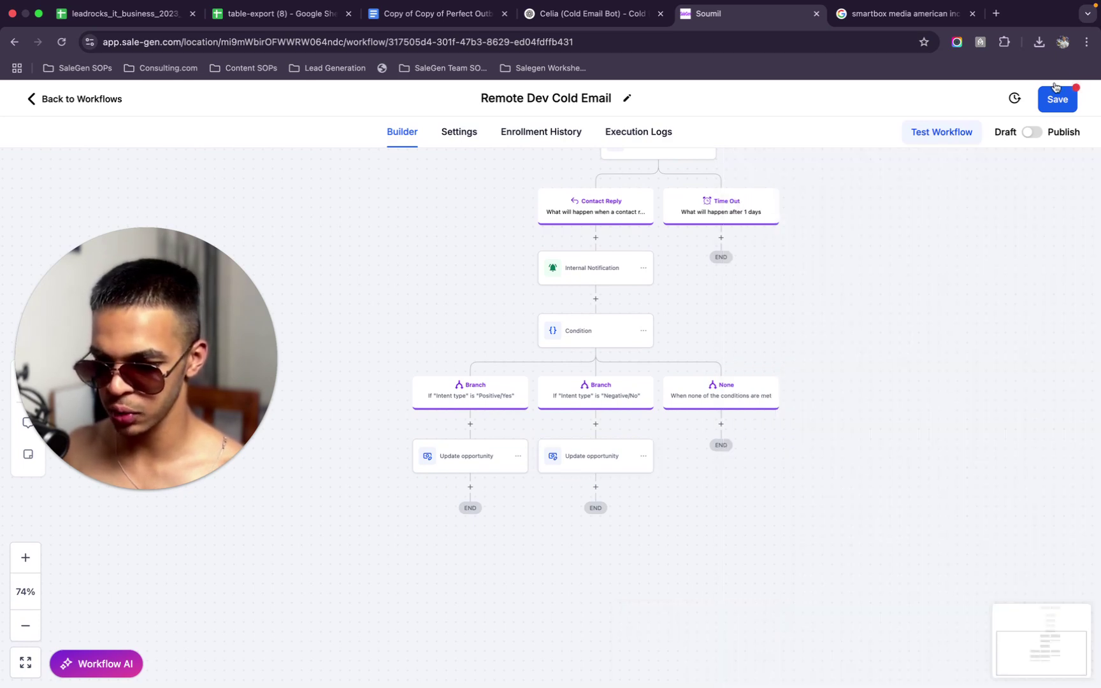
left_click(1058, 102)
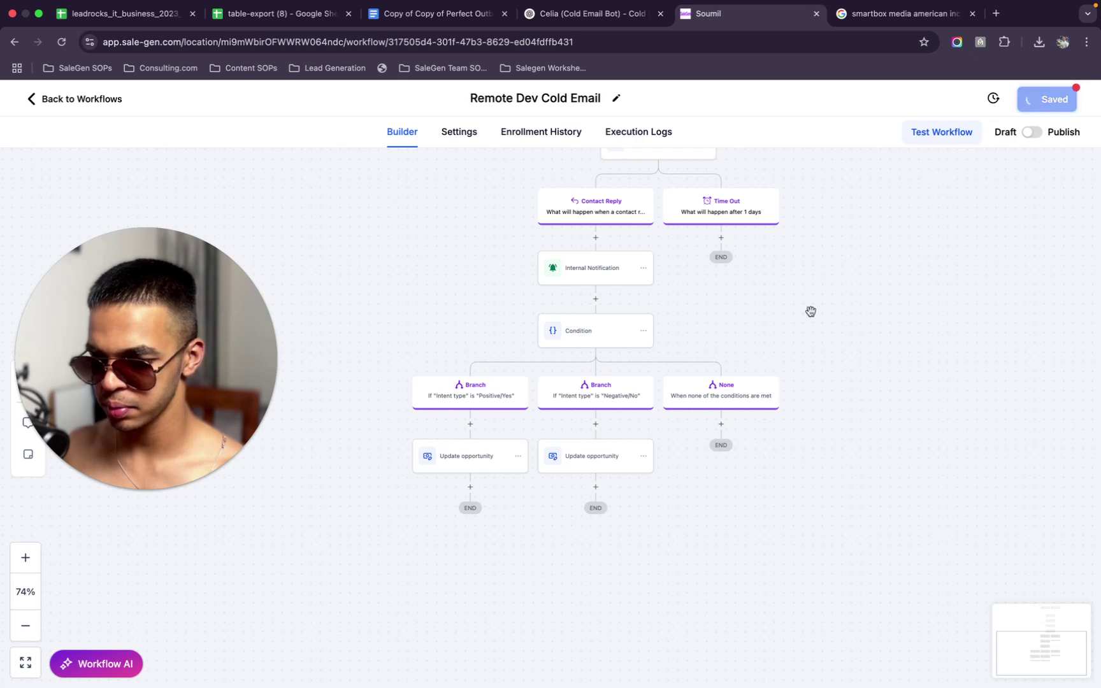
Paste a copy of the second Update opportunity step under the None branch and save the workflow
left_click(641, 459)
mouse_move(678, 495)
left_click(730, 478)
left_click(720, 423)
left_click(719, 456)
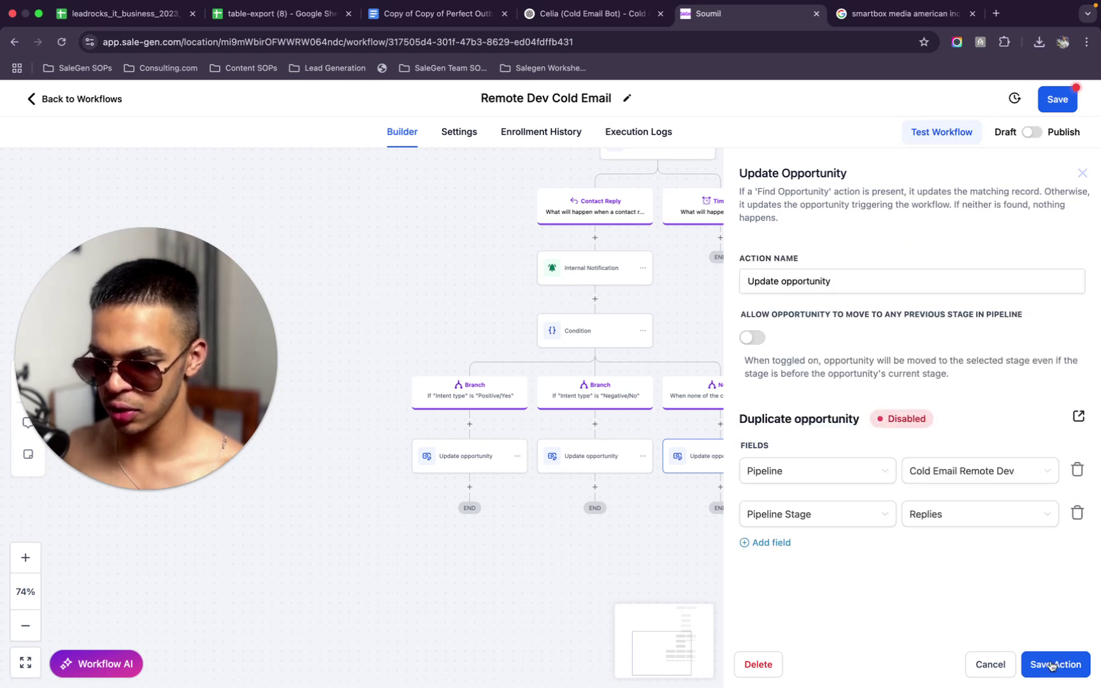
left_click(1025, 653)
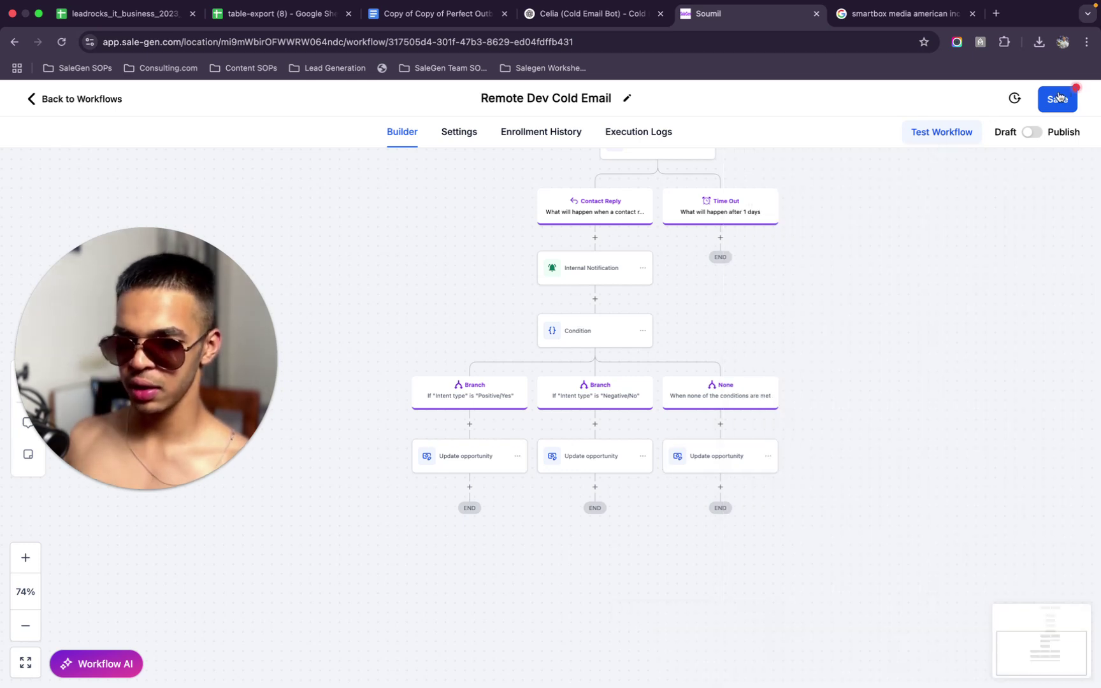
left_click(1058, 99)
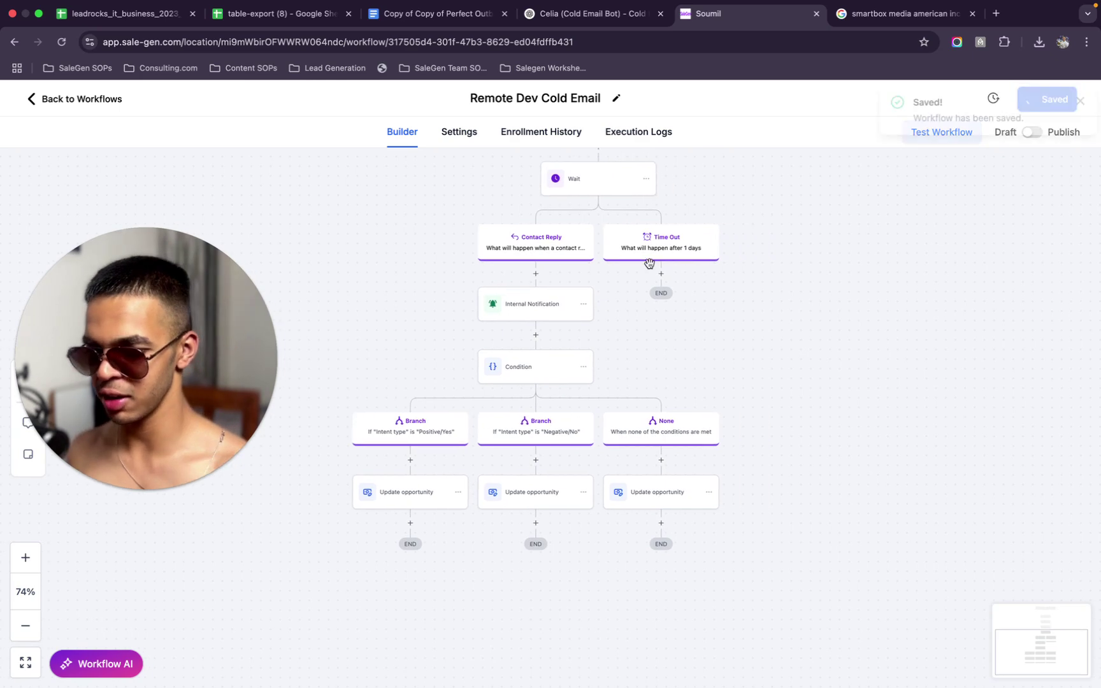
Review the settings of the existing Email step above the branches
left_click(661, 275)
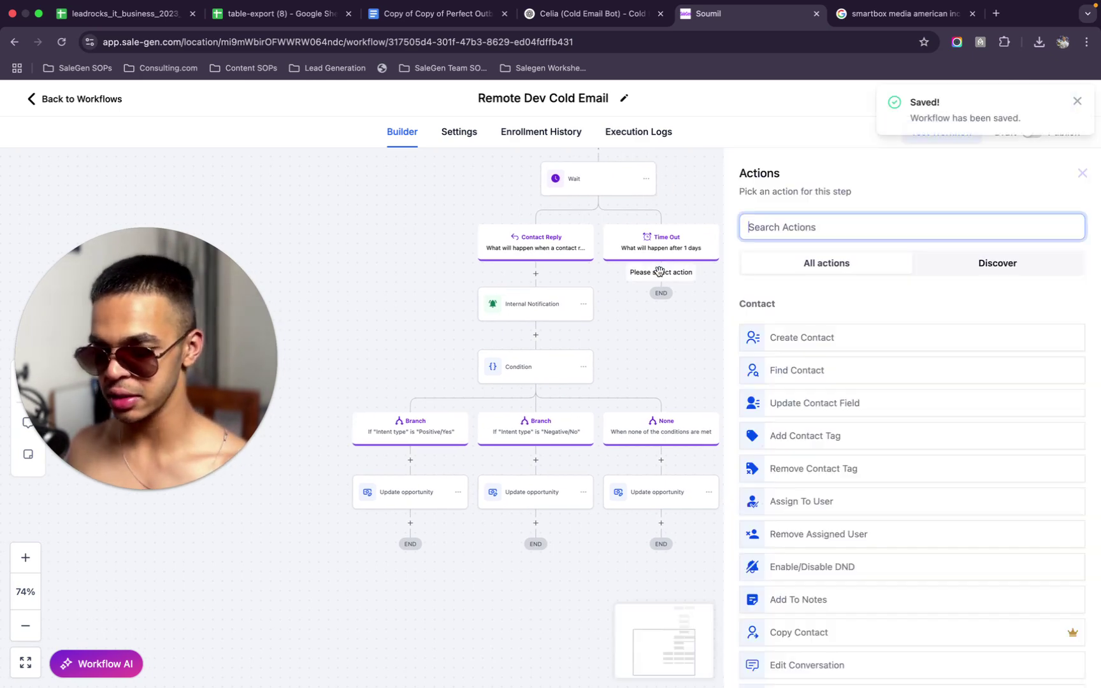
type("emai")
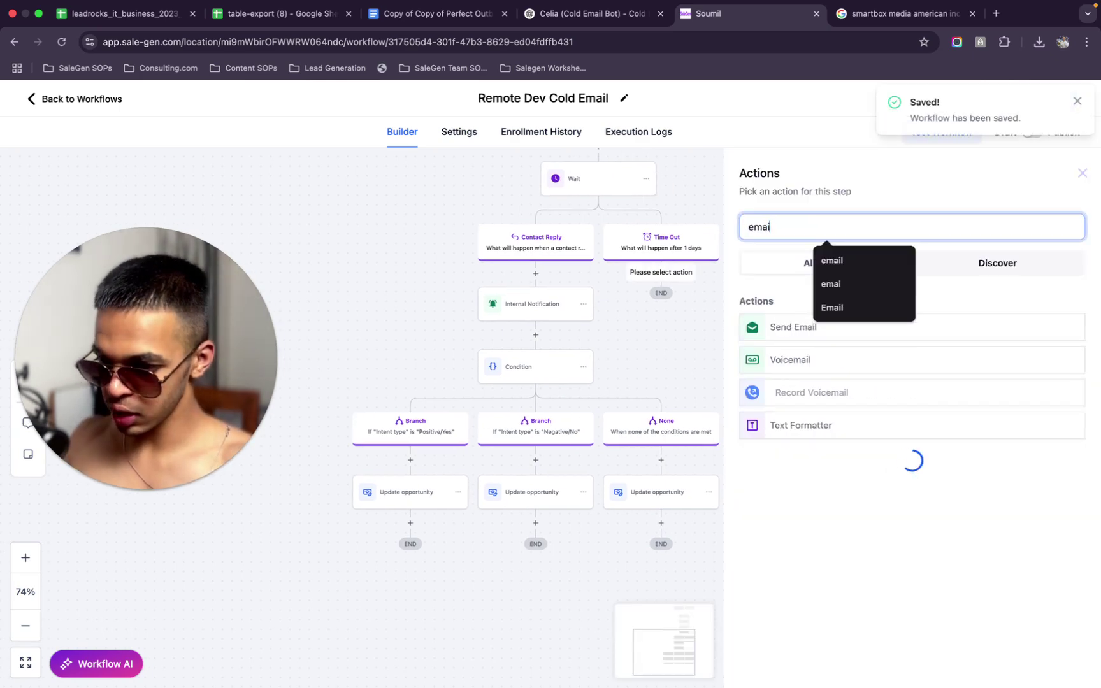
scroll(574, 211, "up", 5)
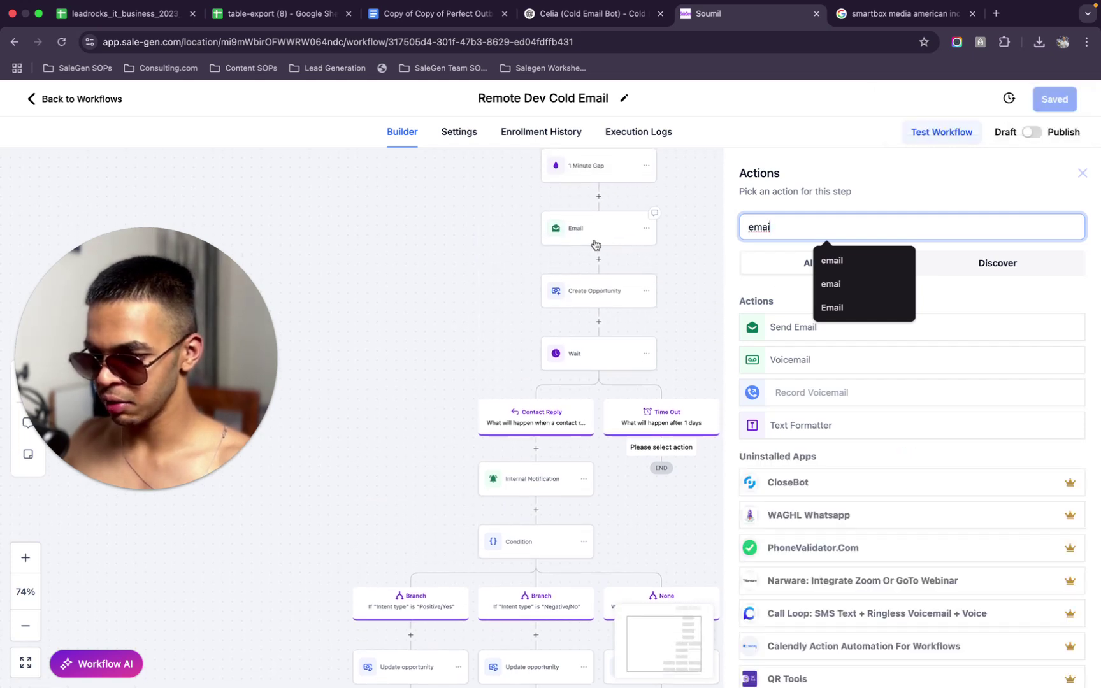
left_click(606, 227)
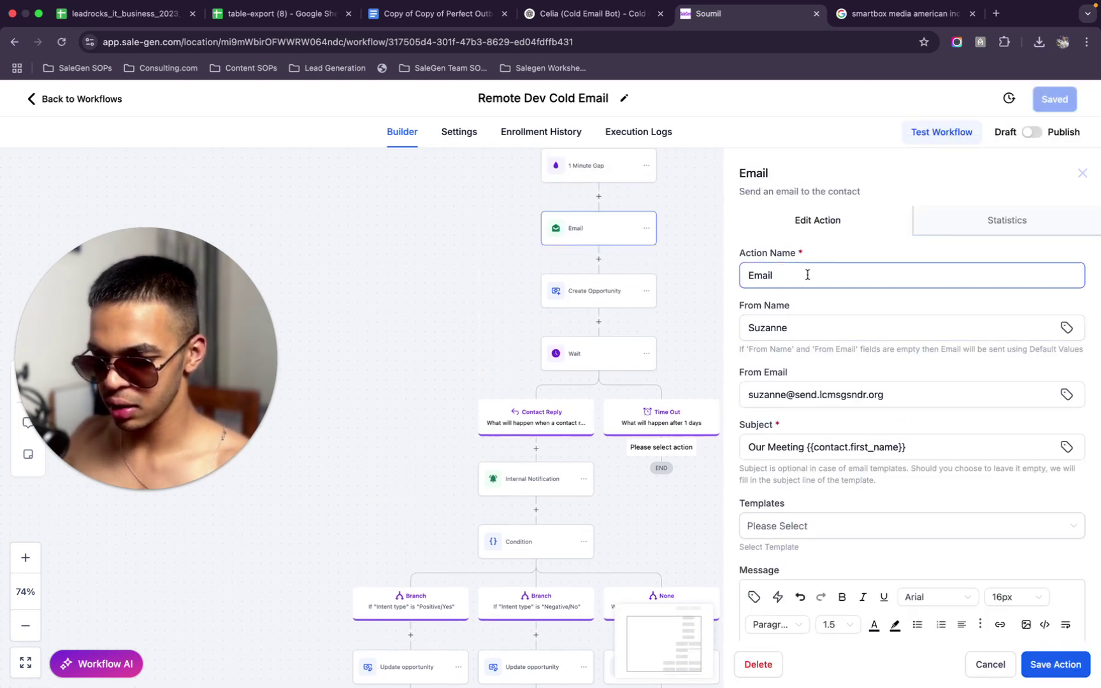
left_click(1082, 173)
Copy the single Email step under the Time Out branch and view its message
left_click(648, 229)
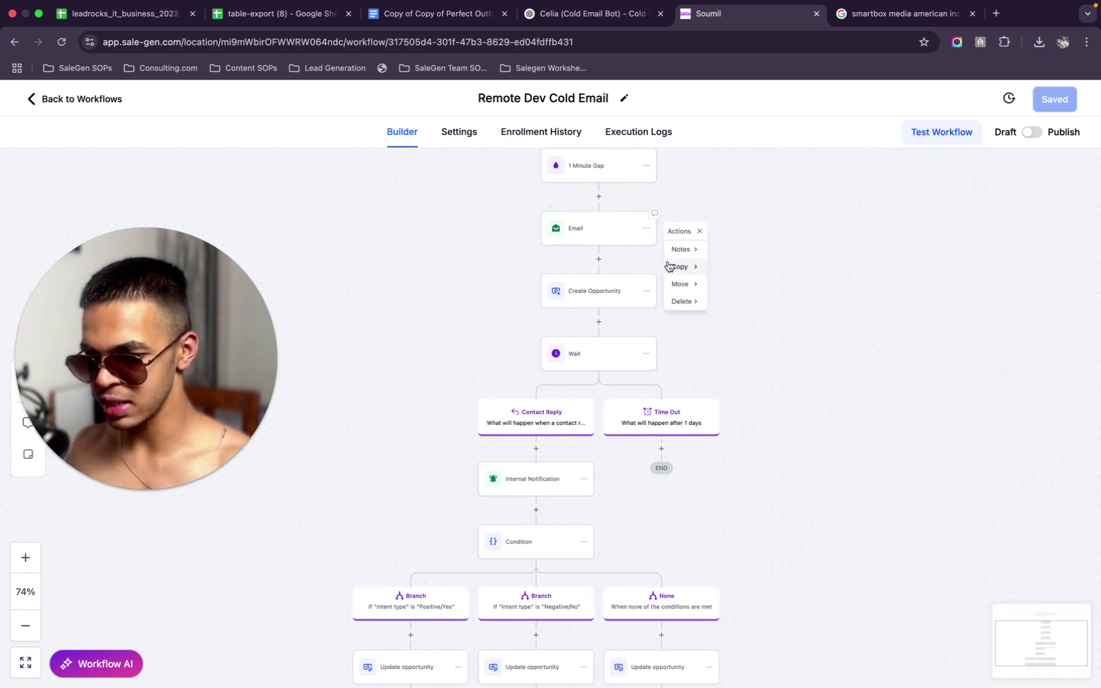
left_click(680, 266)
left_click(752, 251)
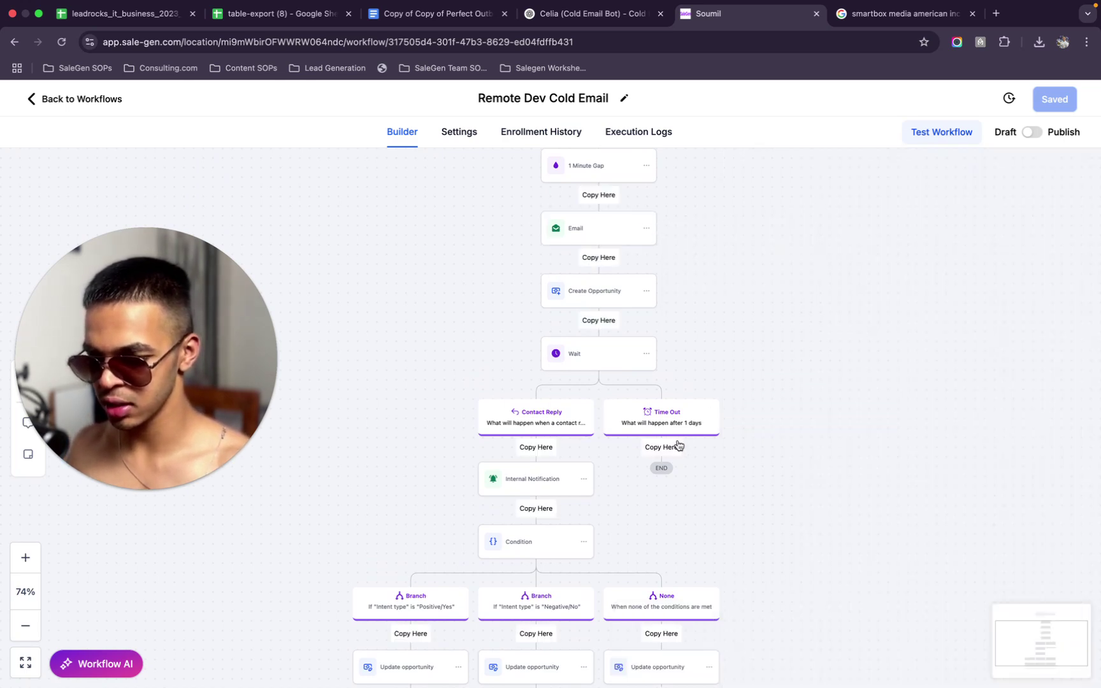
left_click(680, 442)
left_click(662, 457)
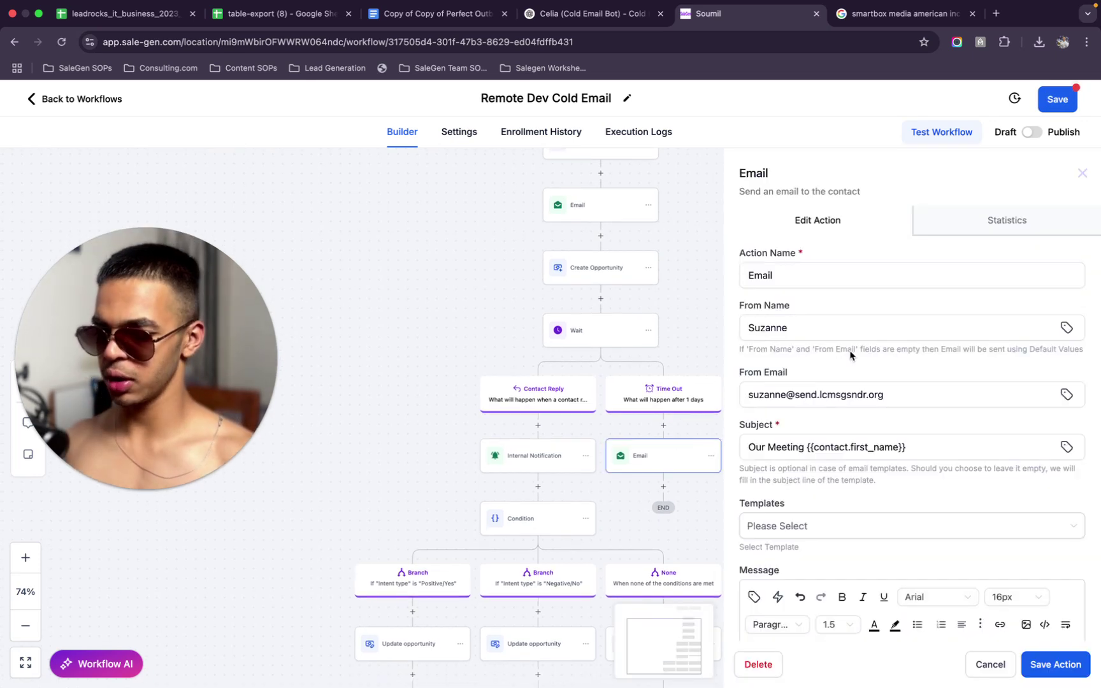
scroll(924, 462, "down", 3)
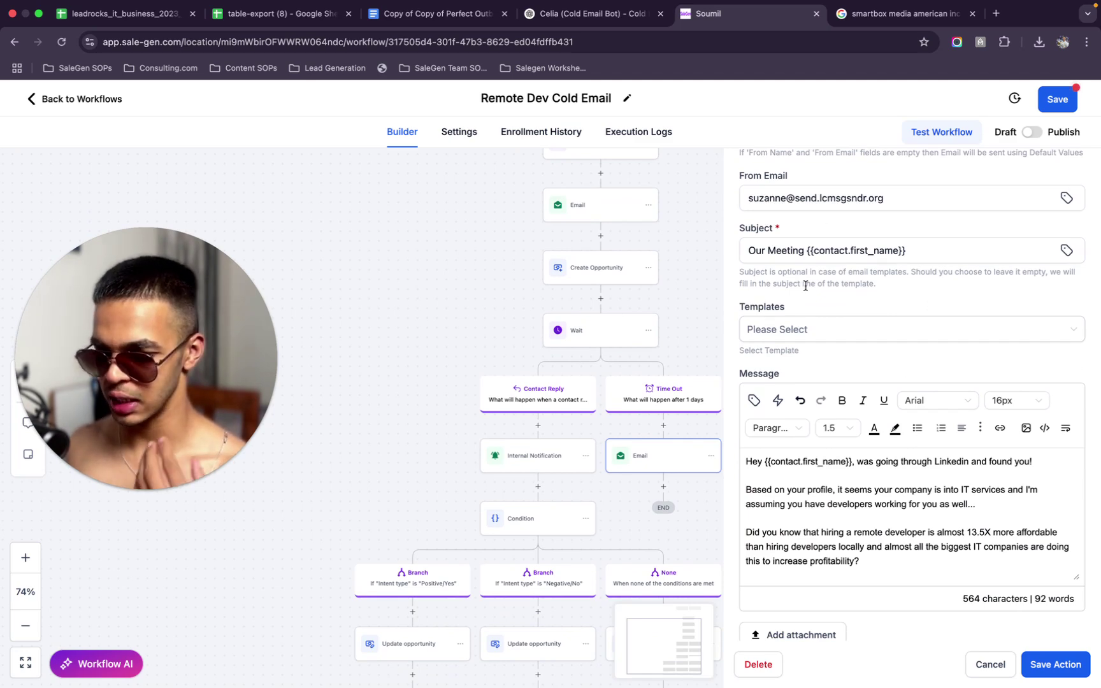
scroll(953, 576, "down", 2)
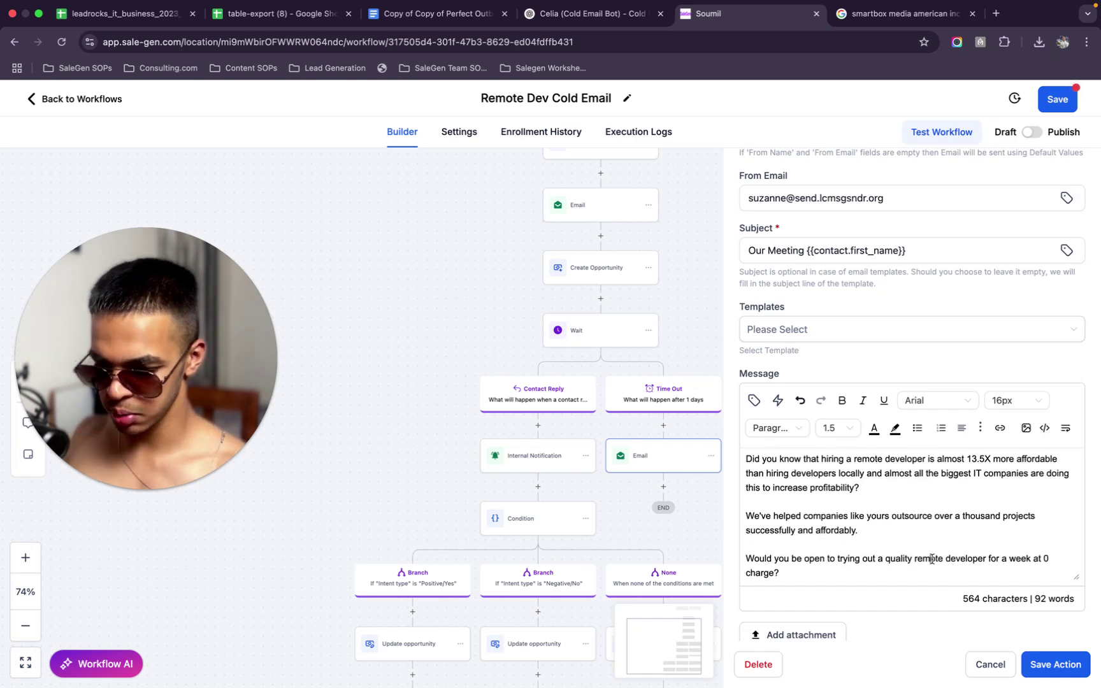
Delete the old pitch from the message body and set the font to Arial
key("super+a")
key("BackSpace")
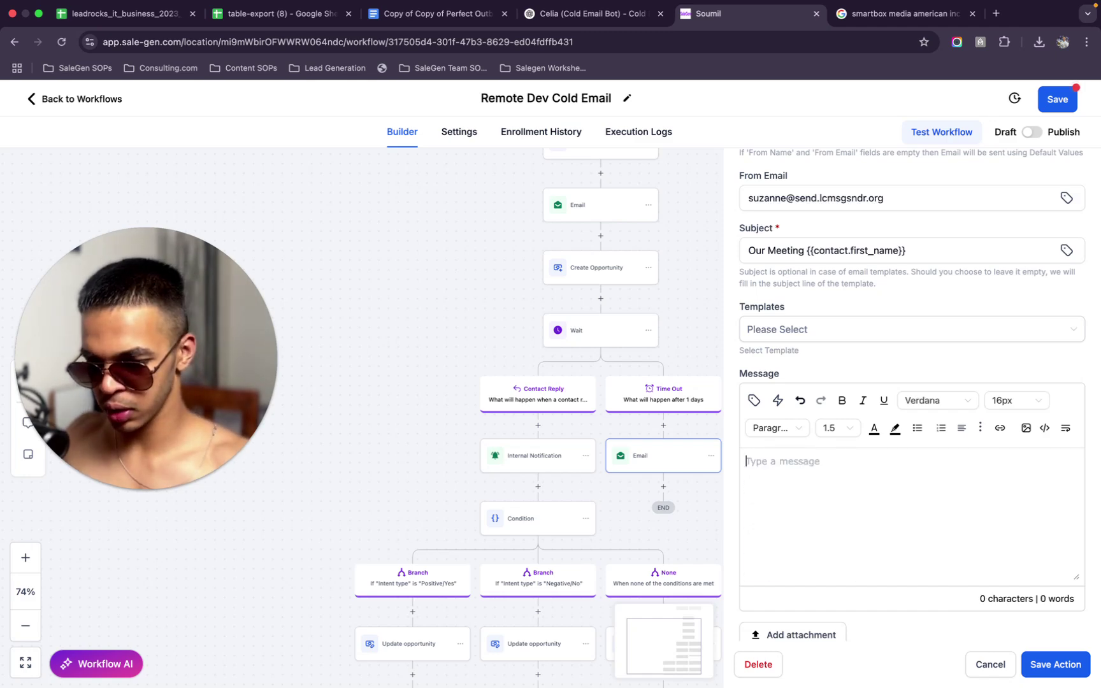
left_click(754, 400)
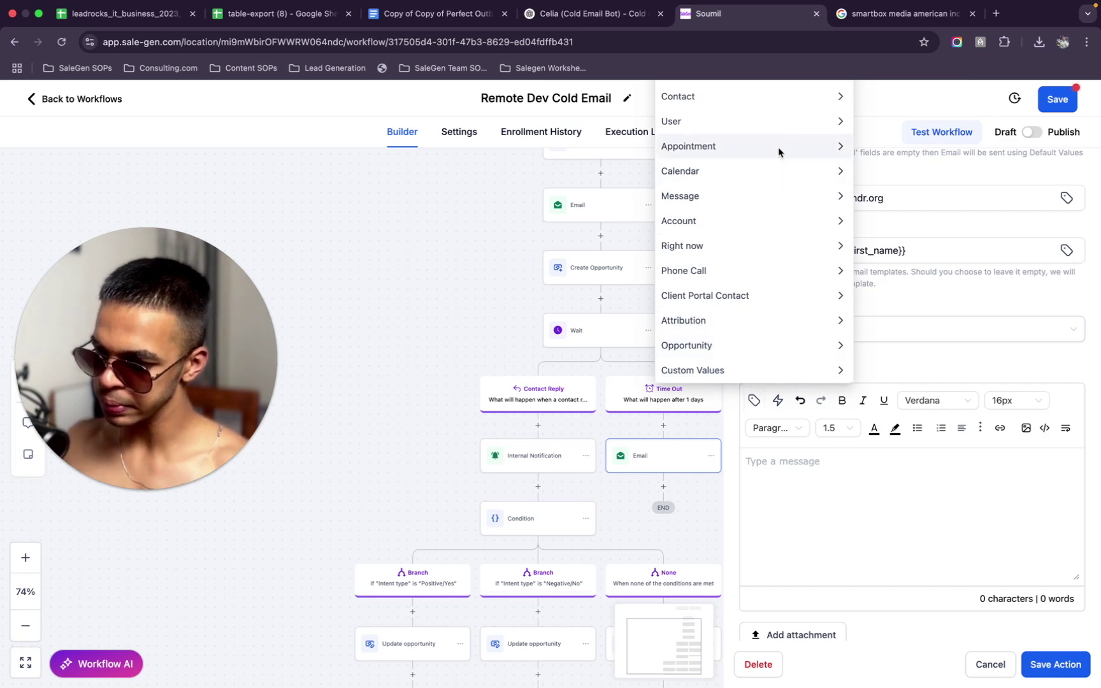
left_click(770, 96)
left_click(800, 143)
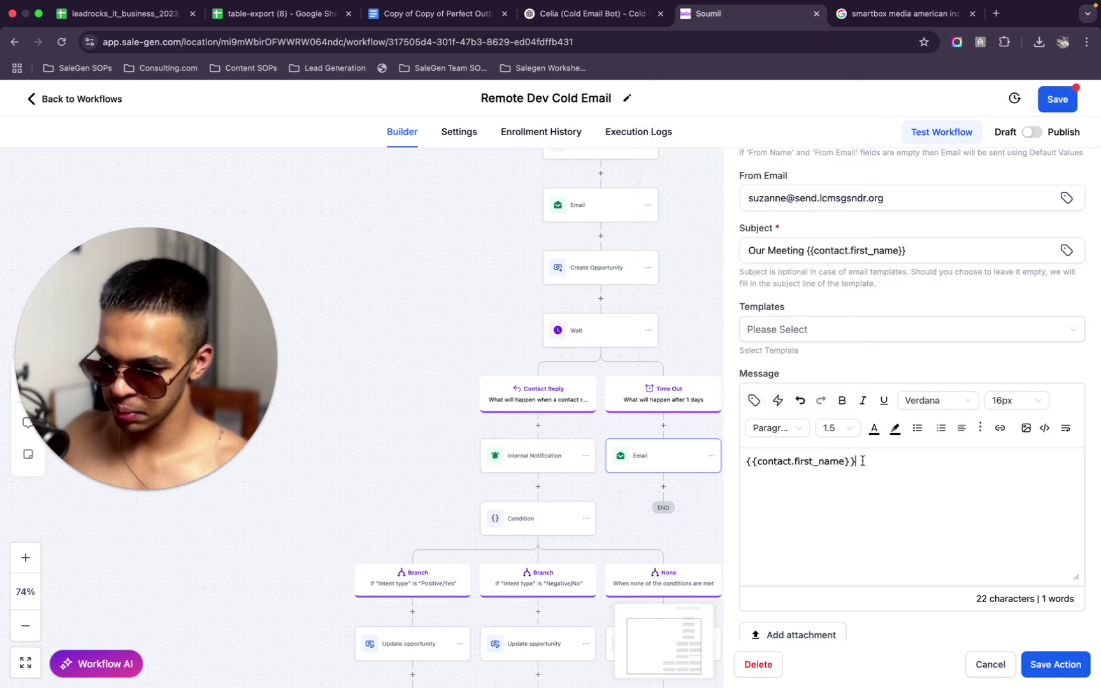
type(", NOT")
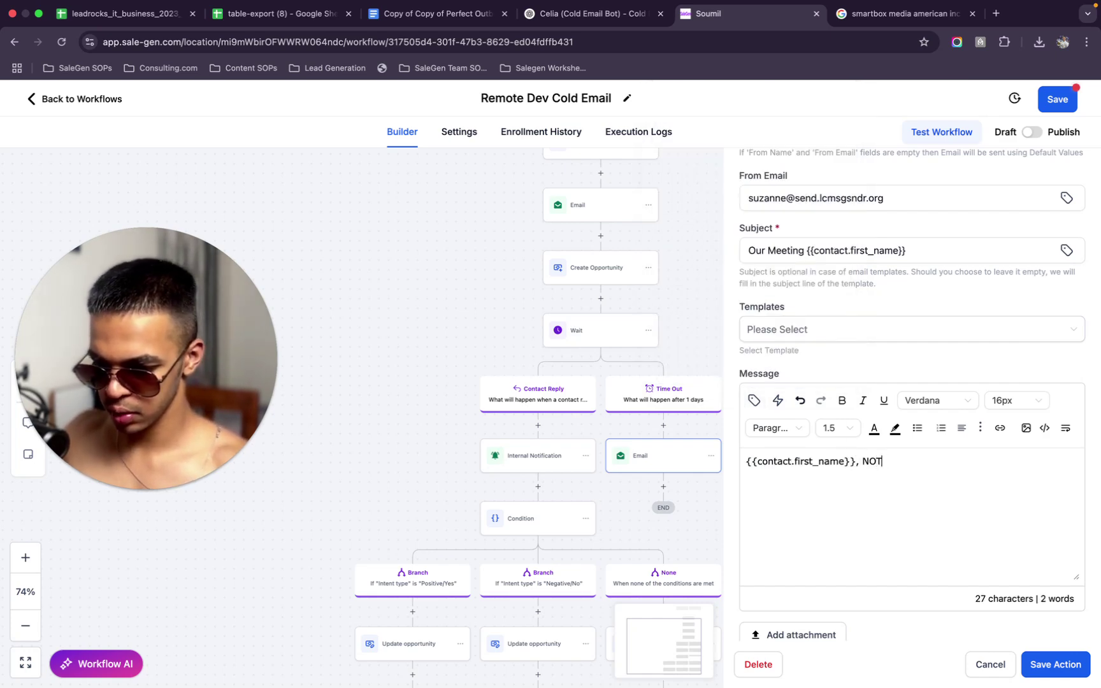
key("BackSpace")
key("BackSpace")
key("BackSpace")
key("BackSpace")
key("BackSpace")
key("BackSpace")
key("BackSpace")
key("BackSpace")
key("BackSpace")
key("BackSpace")
key("BackSpace")
key("BackSpace")
key("BackSpace")
key("BackSpace")
key("BackSpace")
key("BackSpace")
key("BackSpace")
key("BackSpace")
key("BackSpace")
key("BackSpace")
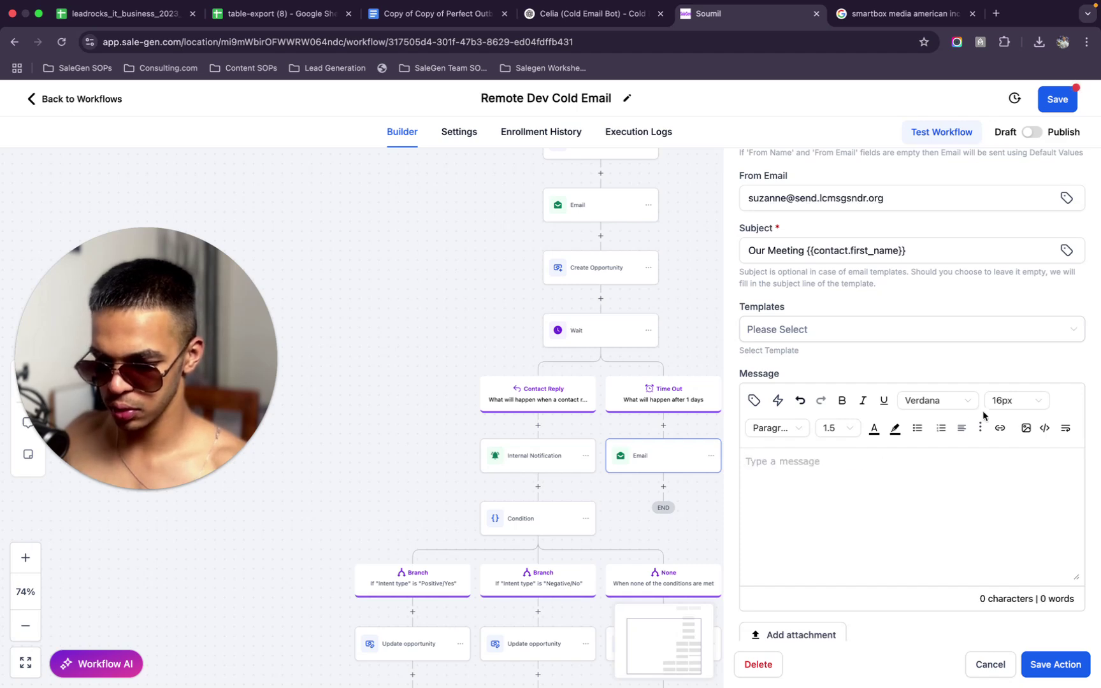
left_click(936, 400)
left_click(921, 475)
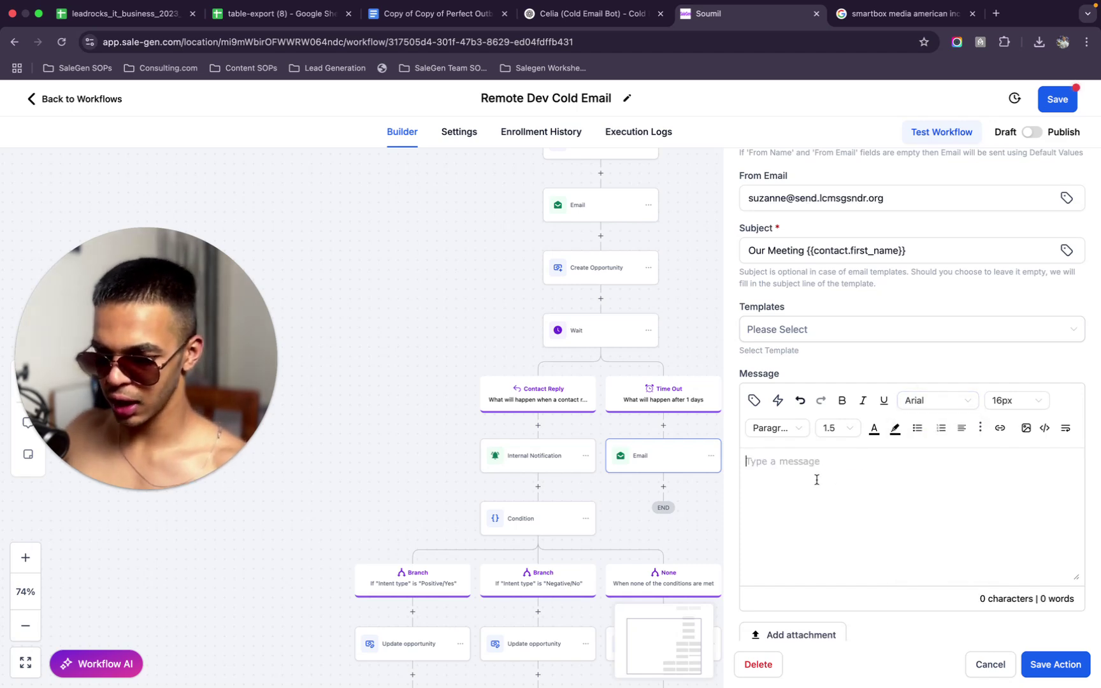
Write '{{contact.first_name}}, I know you're busy but would love to hear your thoughts'
left_click(752, 401)
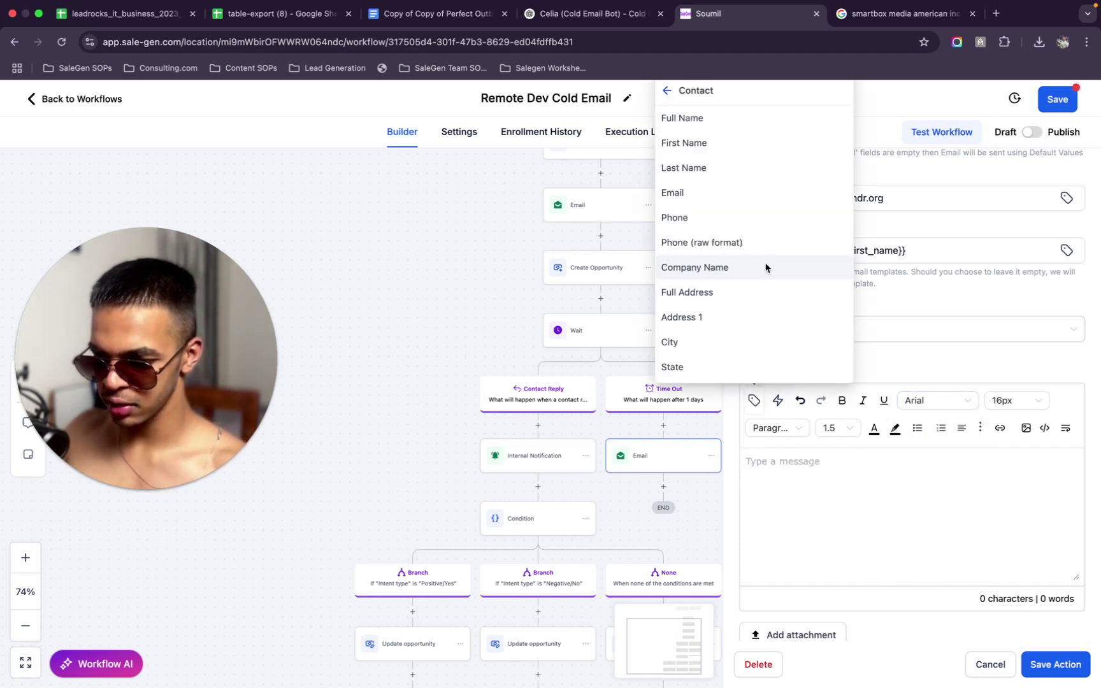
left_click(775, 140)
type(", not sure if you saw")
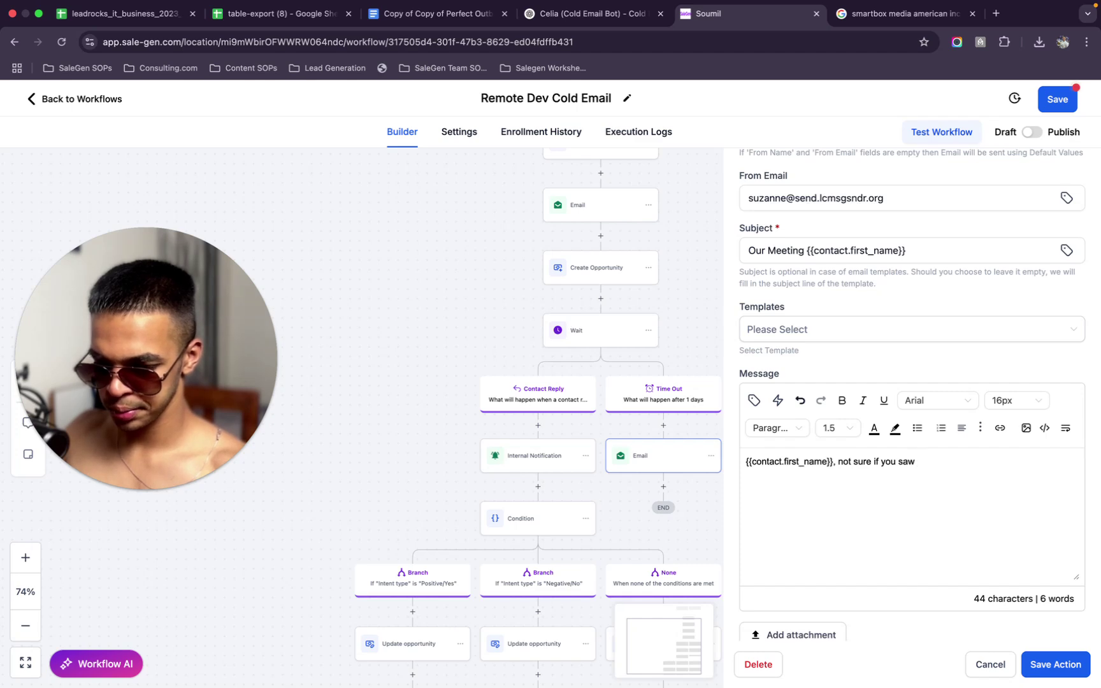
key("BackSpace")
key("BackSpace")
key("BackSpace")
key("BackSpace")
key("BackSpace")
key("BackSpace")
key("BackSpace")
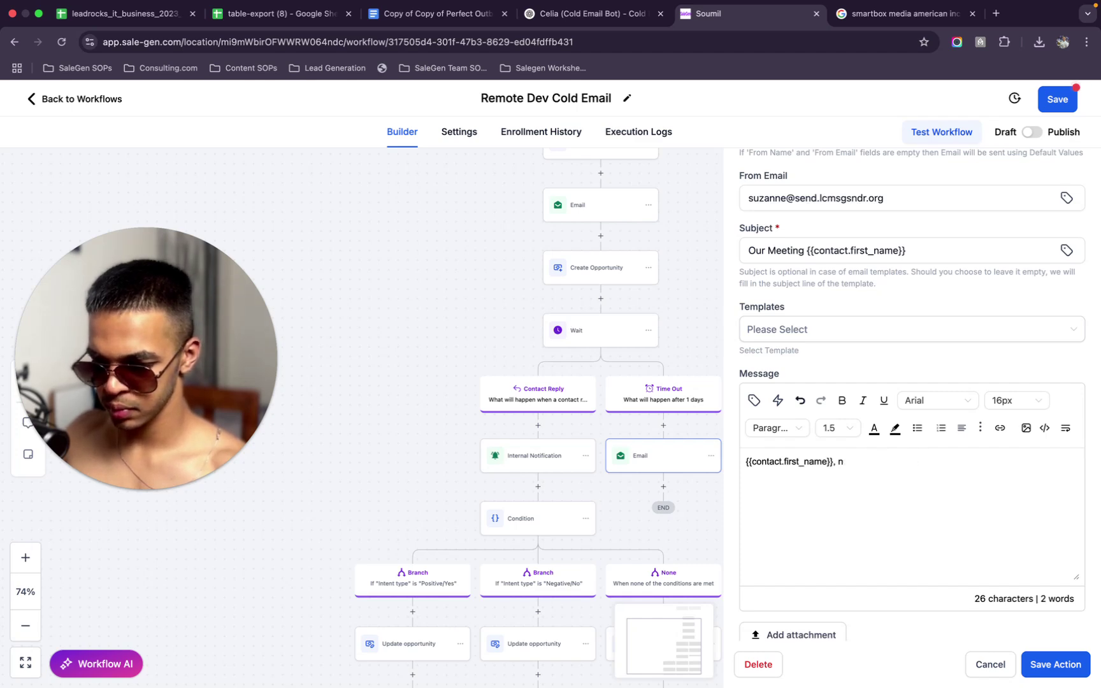
key("BackSpace")
key("BackSpace")
type("di")
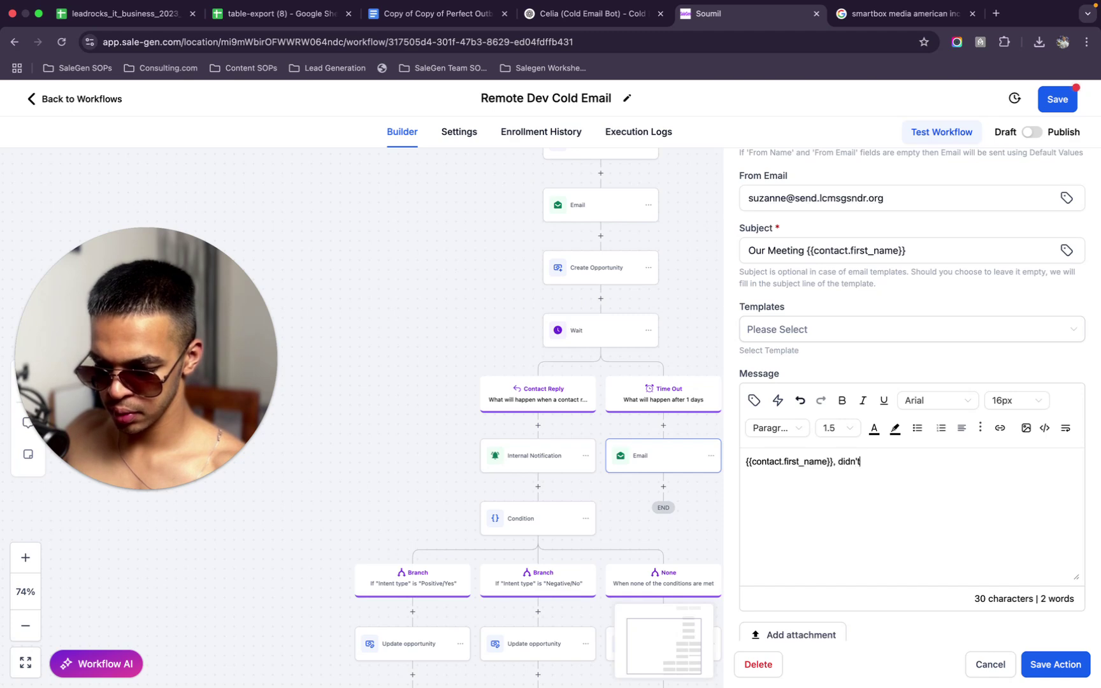
type("dn'")
key("BackSpace")
key("BackSpace")
key("BackSpace")
key("BackSpace")
key("BackSpace")
type("I know you")
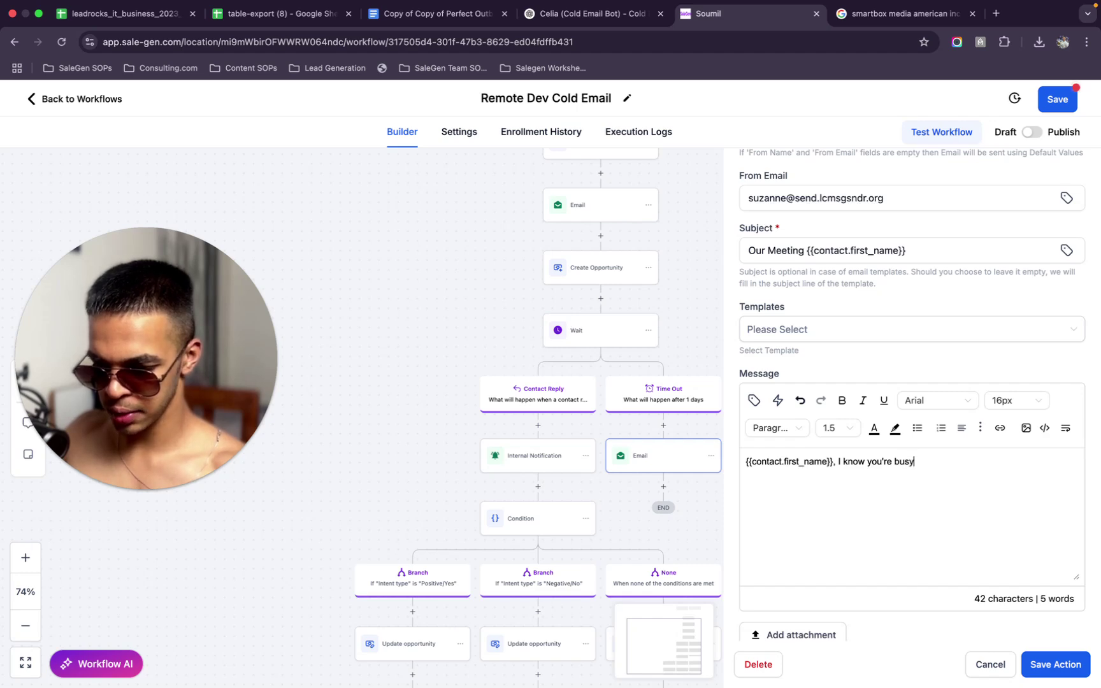
type("i")
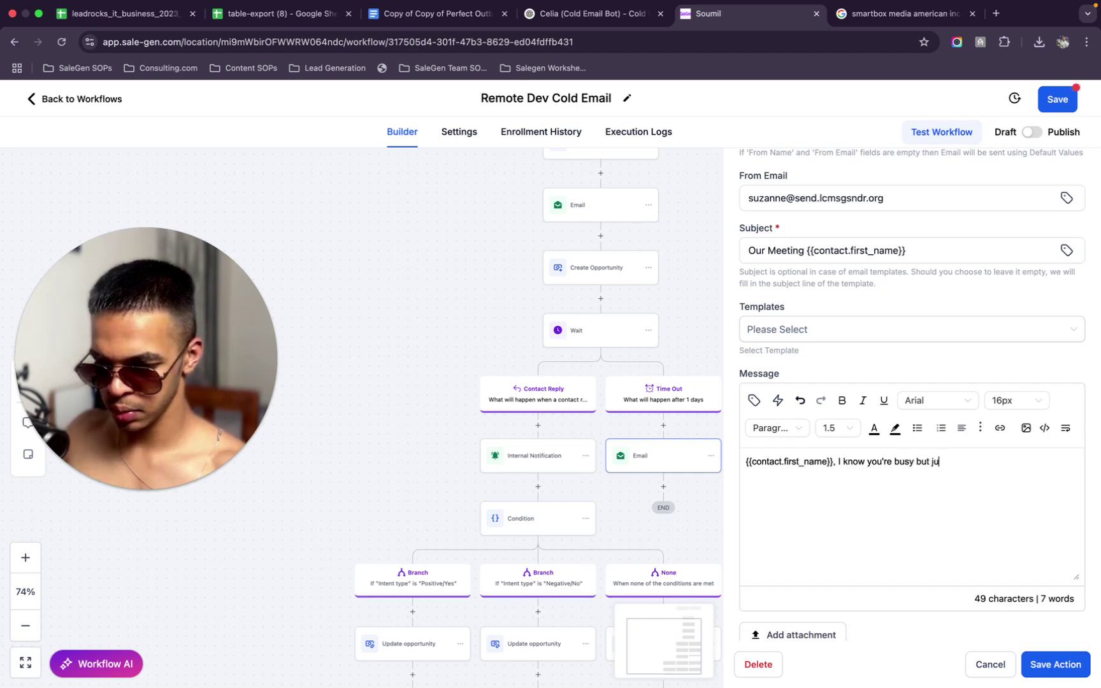
type("ust bumping")
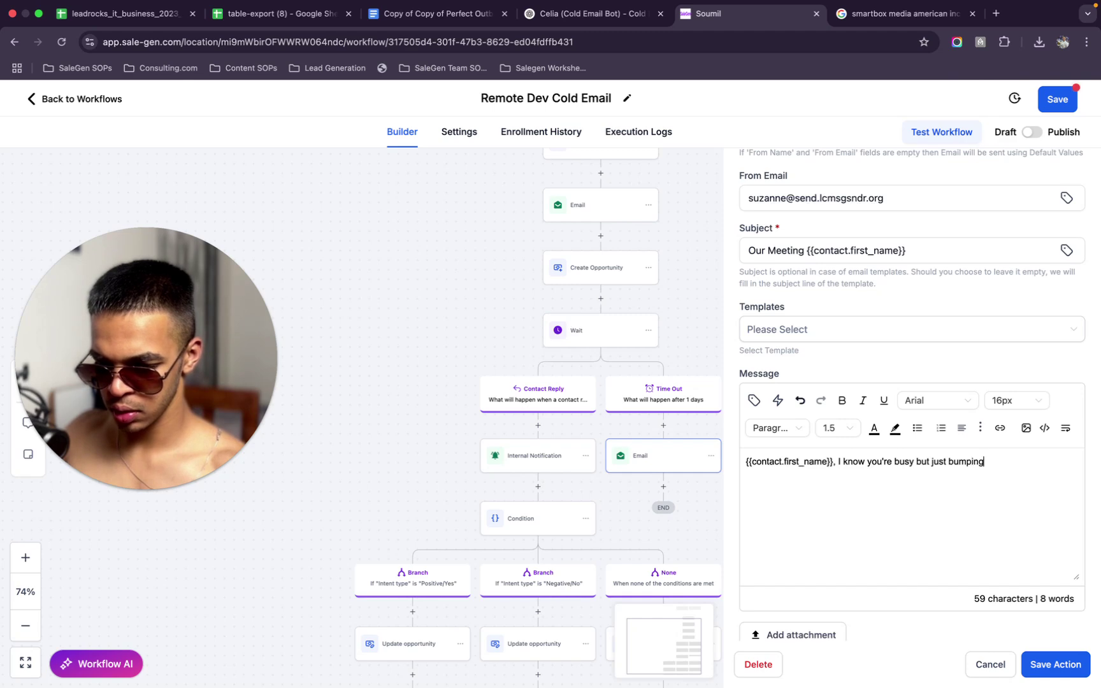
key("BackSpace")
key("BackSpace")
key("BackSpace")
key("BackSpace")
key("BackSpace")
key("BackSpace")
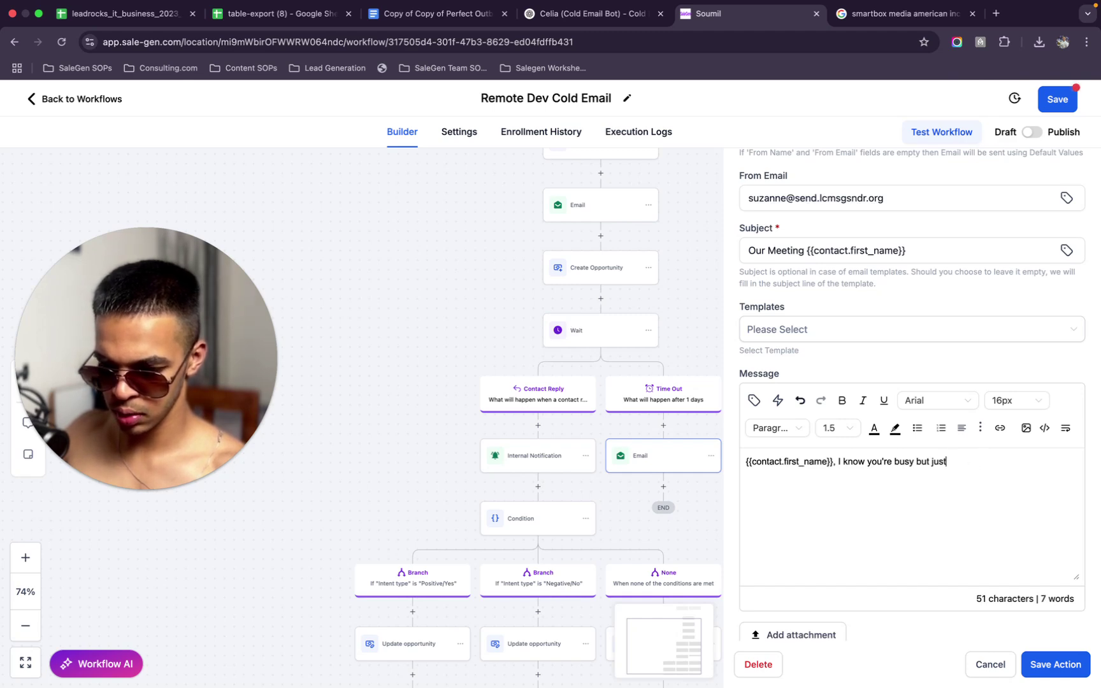
key("BackSpace")
type("would l")
key("BackSpace")
type("a")
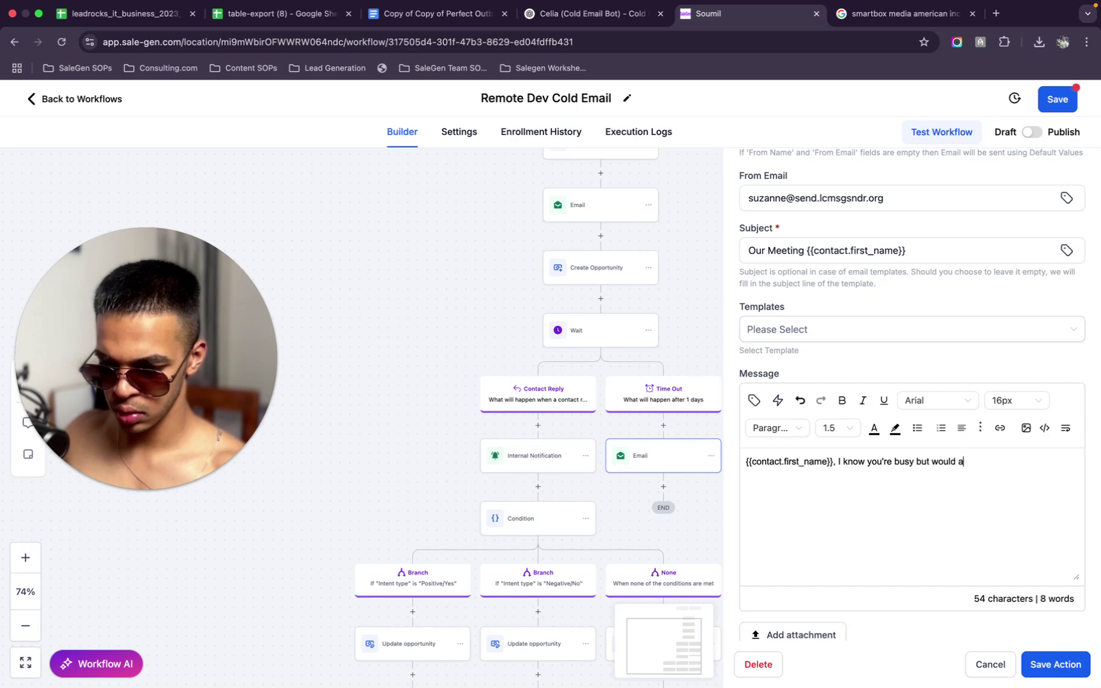
key("BackSpace")
key("BackSpace")
type("love to hear your thoughts")
key("BackSpace")
type("s on the last email I sent :)")
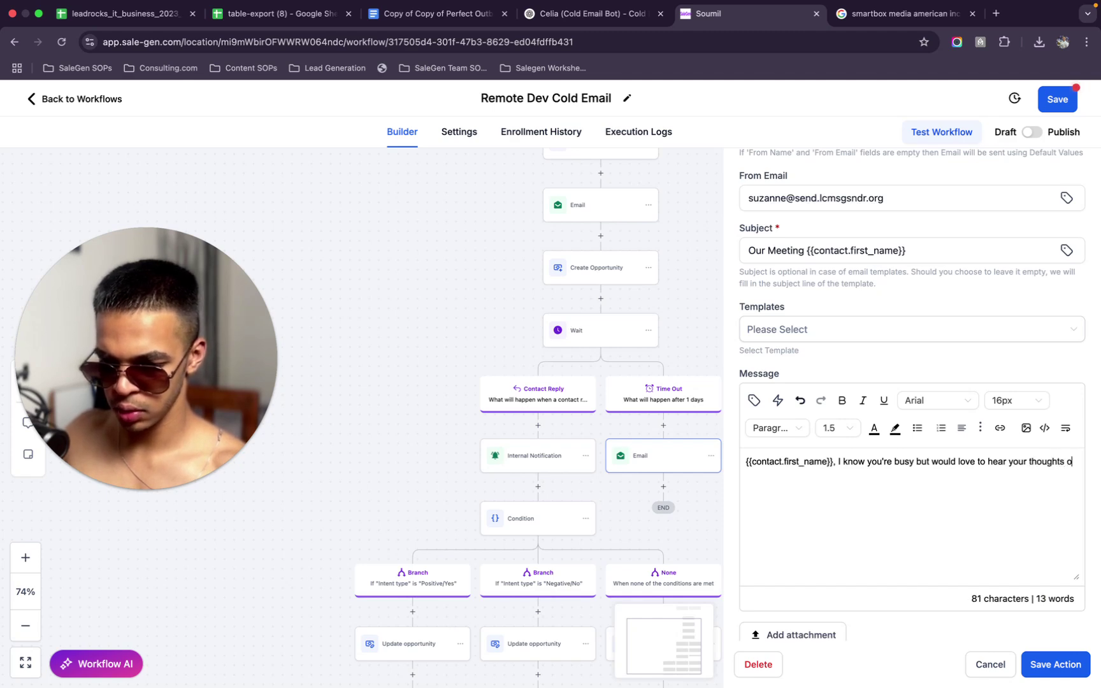
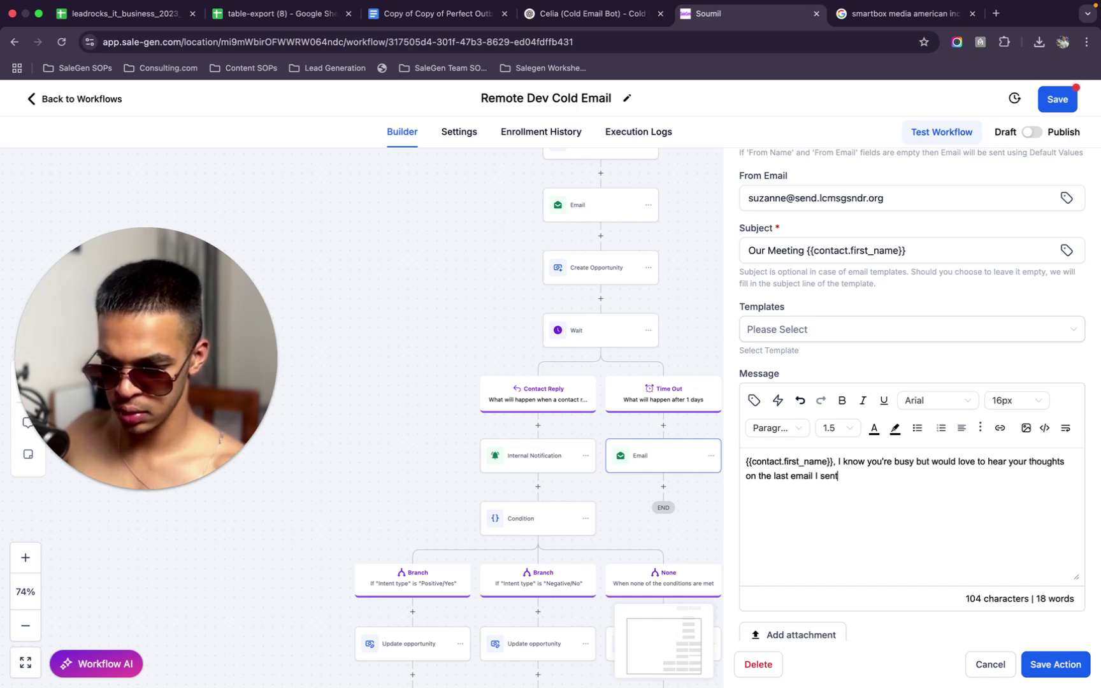
Finish the follow-up message with ' :)' after 'the last email I sent'
type(":)")
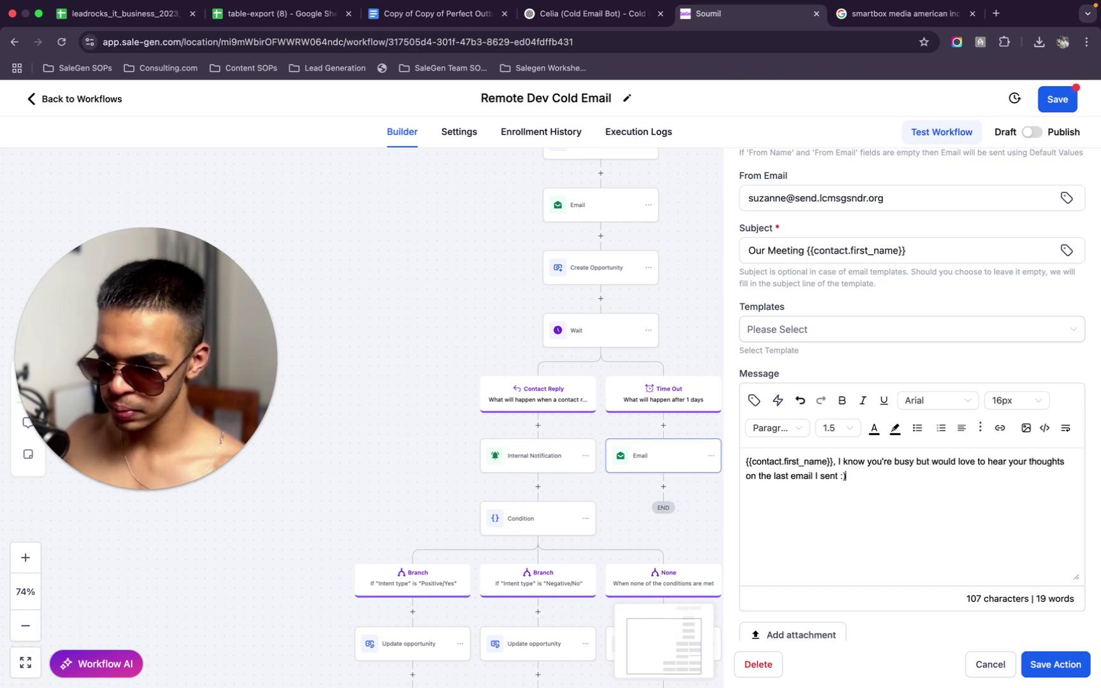
scroll(887, 533, "down", 2)
scroll(887, 537, "down", 1)
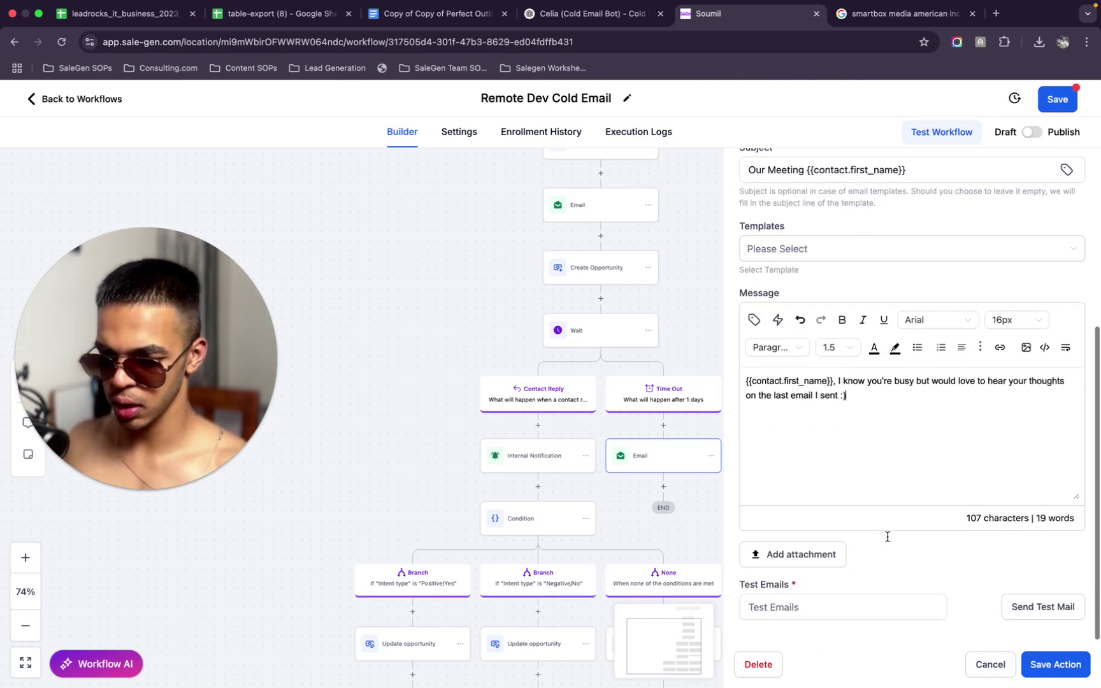
scroll(921, 384, "up", 5)
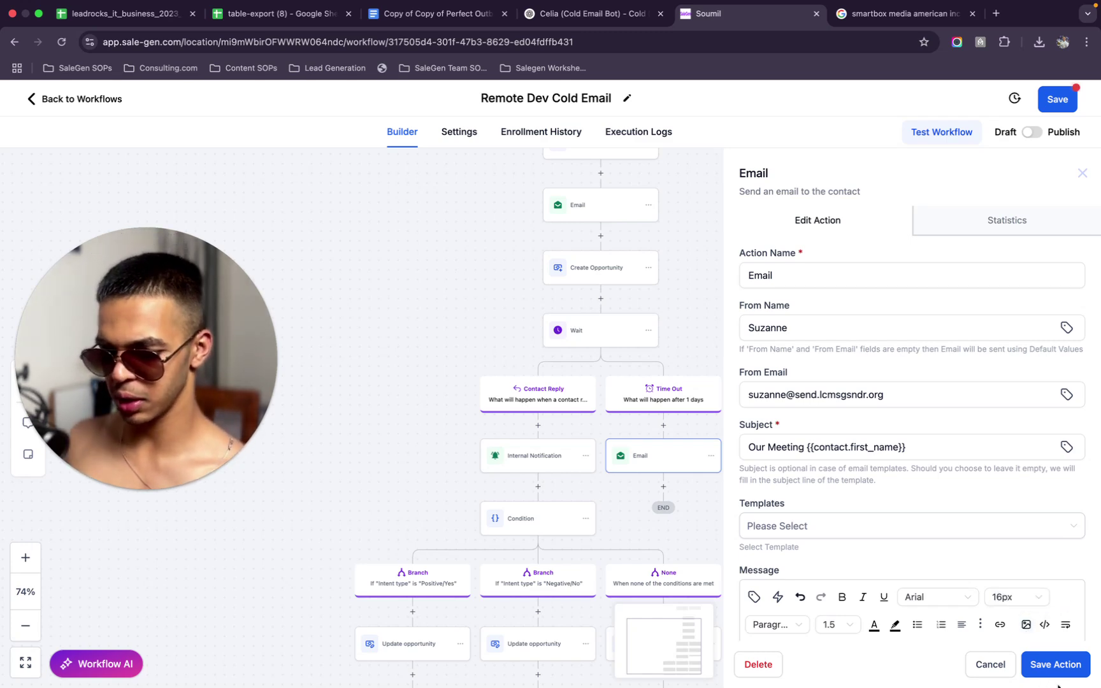
Save the edited email step and the Remote Dev Cold Email workflow
left_click(1060, 668)
left_click(1059, 101)
scroll(725, 414, "down", 3)
scroll(664, 363, "up", 1)
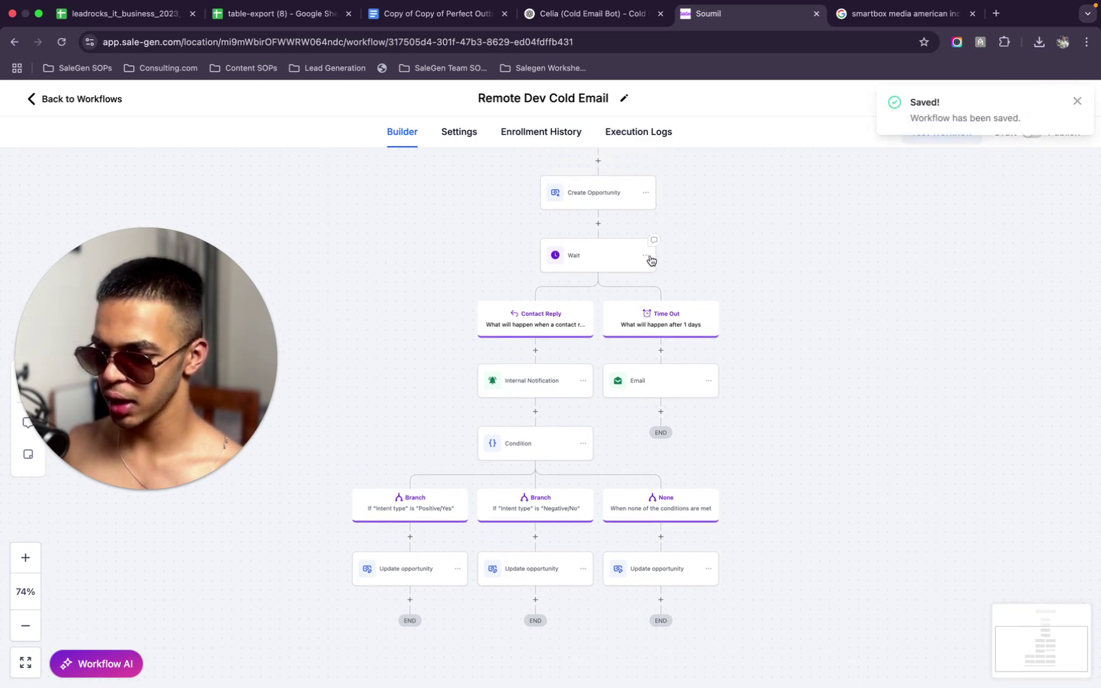
left_click(647, 257)
Paste a copy of the Wait step under the time-out email, then delete it
mouse_move(680, 296)
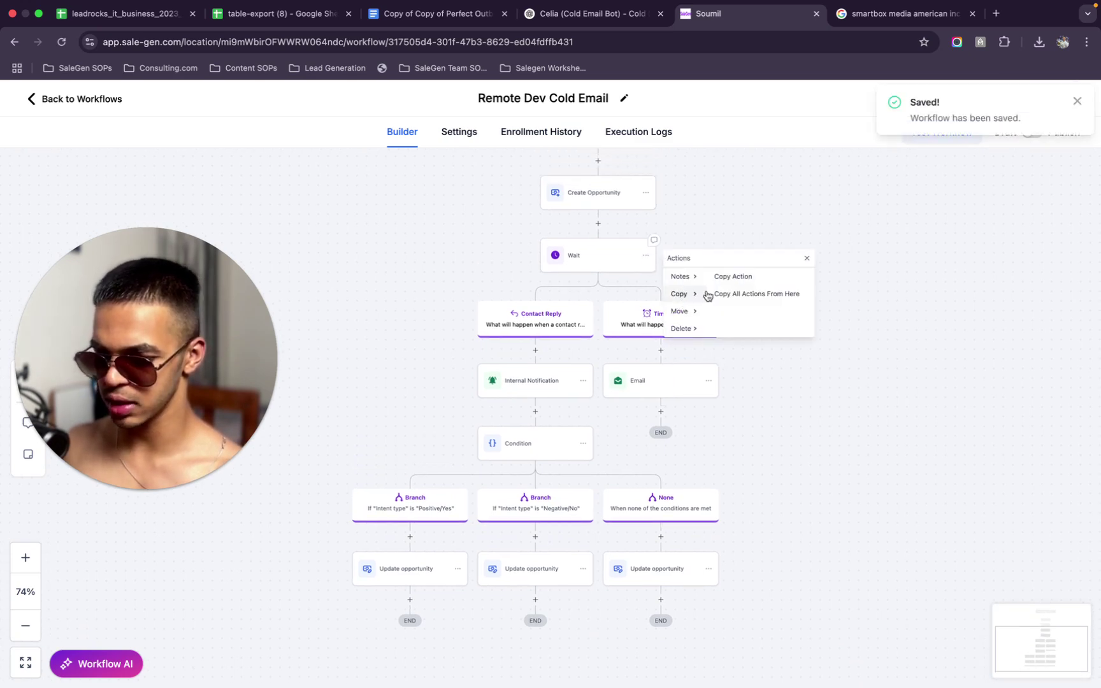
left_click(736, 279)
left_click(666, 417)
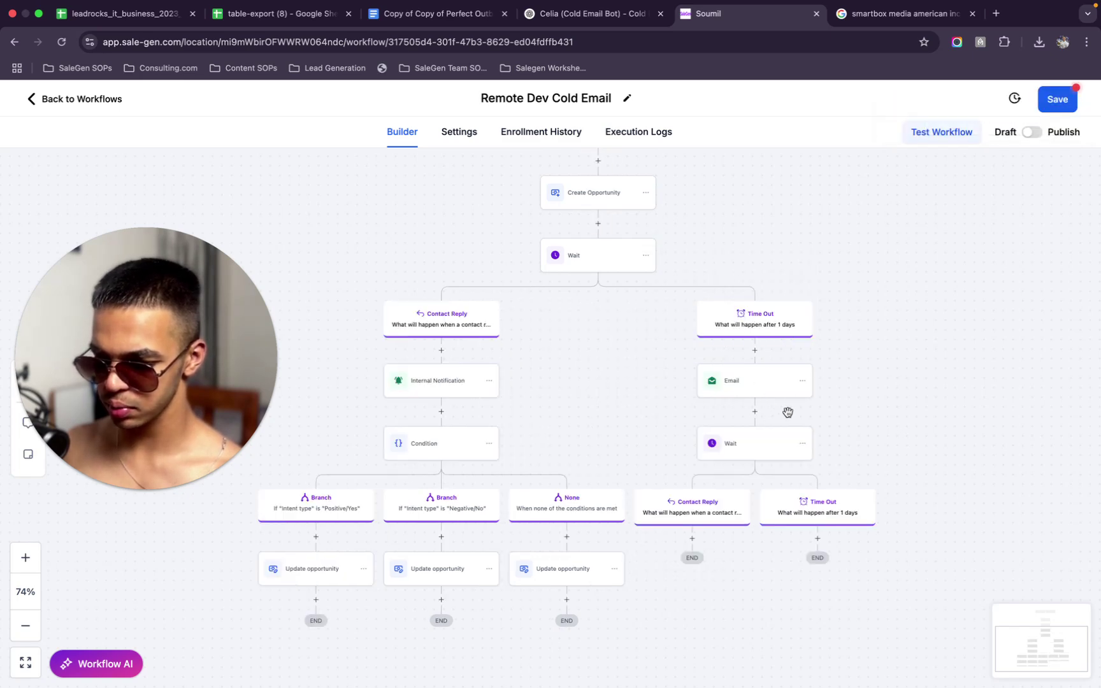
scroll(755, 536, "down", 1)
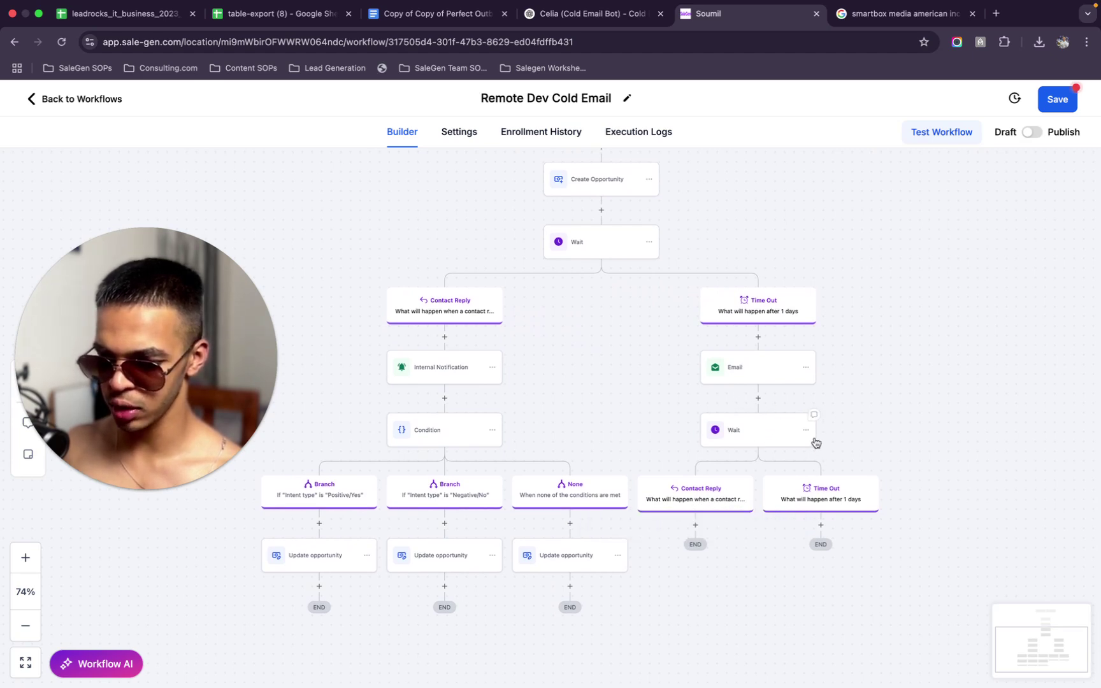
left_click(807, 433)
mouse_move(841, 503)
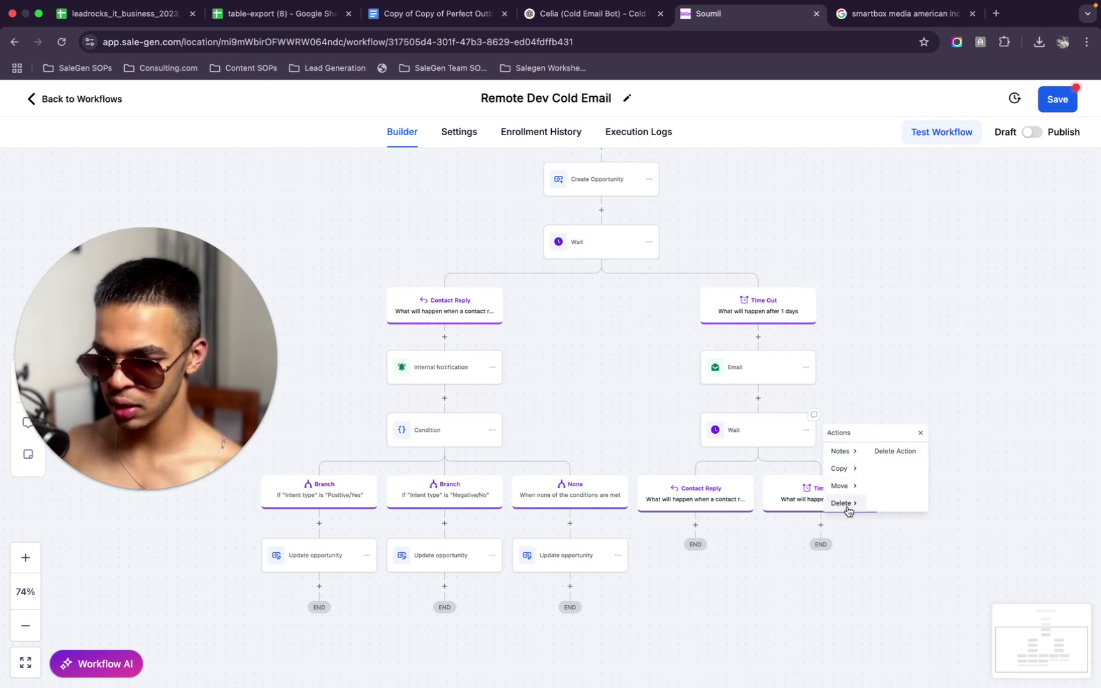
left_click(887, 461)
left_click(689, 433)
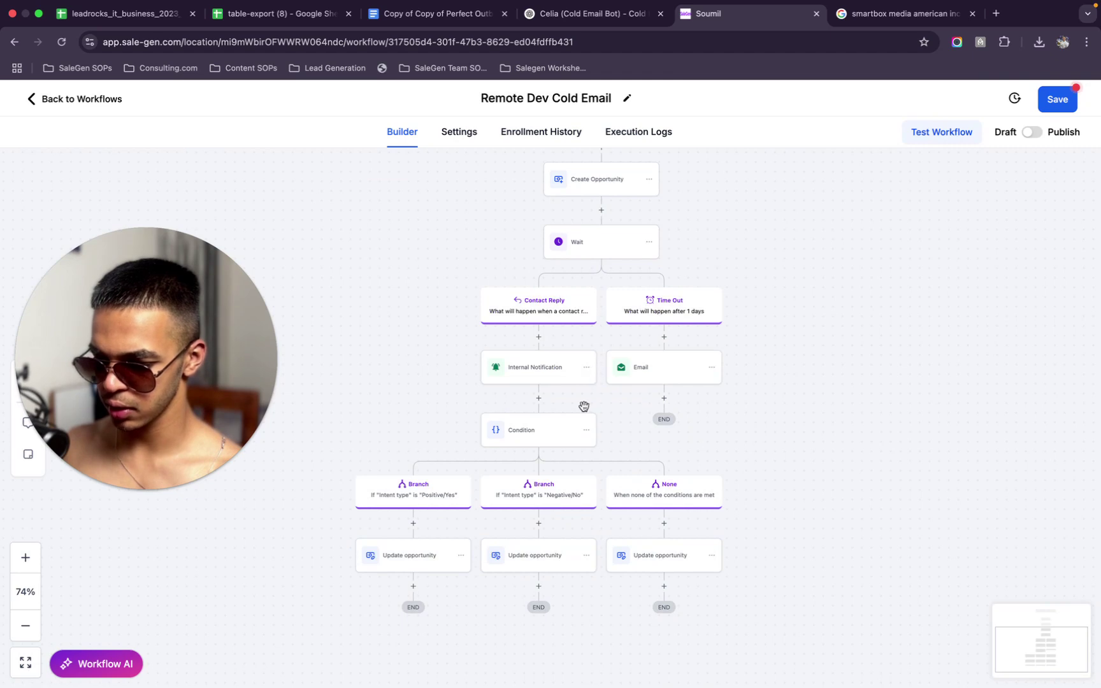
Copy all actions from the Wait step onward beneath the time-out email, leaving its settings unchanged
left_click(649, 243)
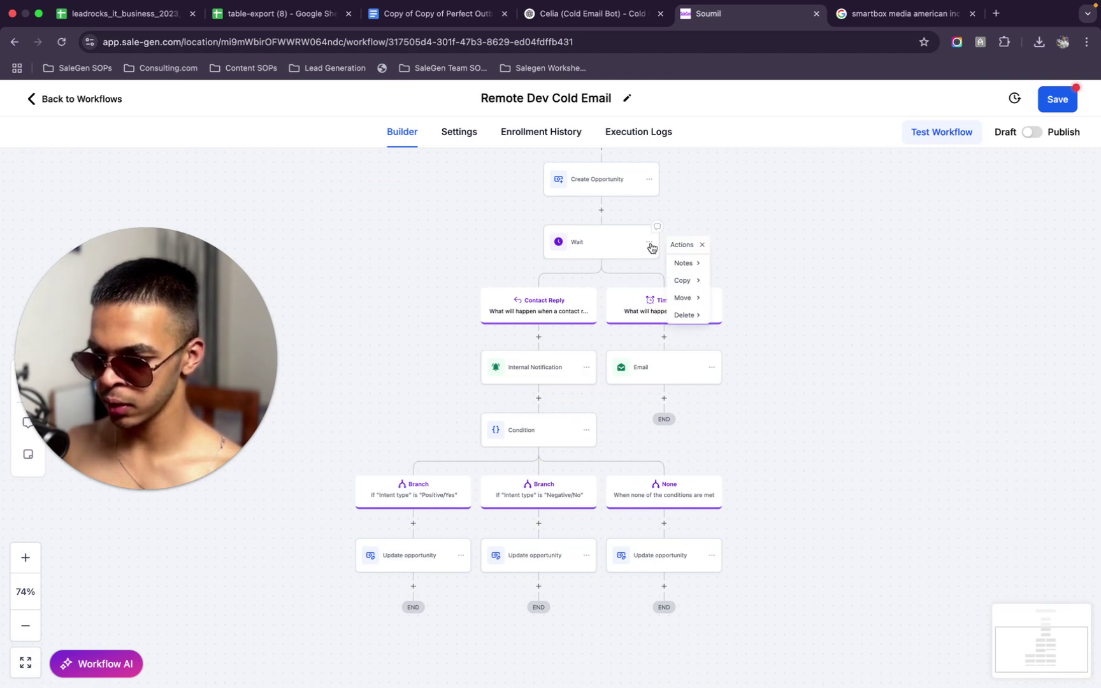
mouse_move(692, 281)
left_click(741, 283)
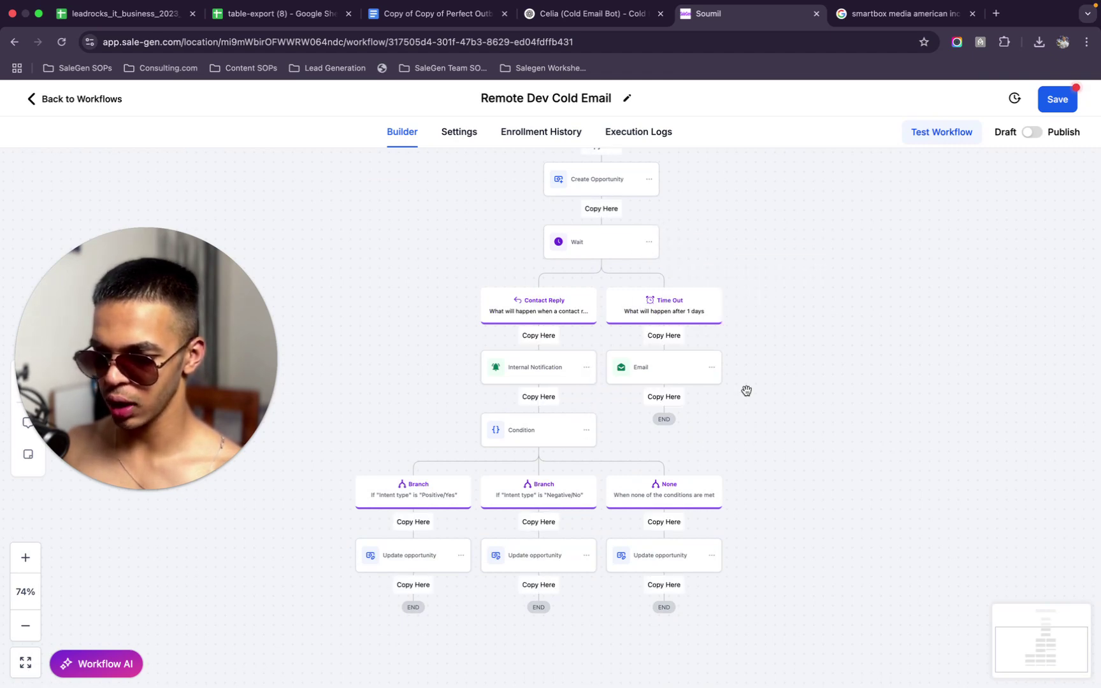
left_click(676, 400)
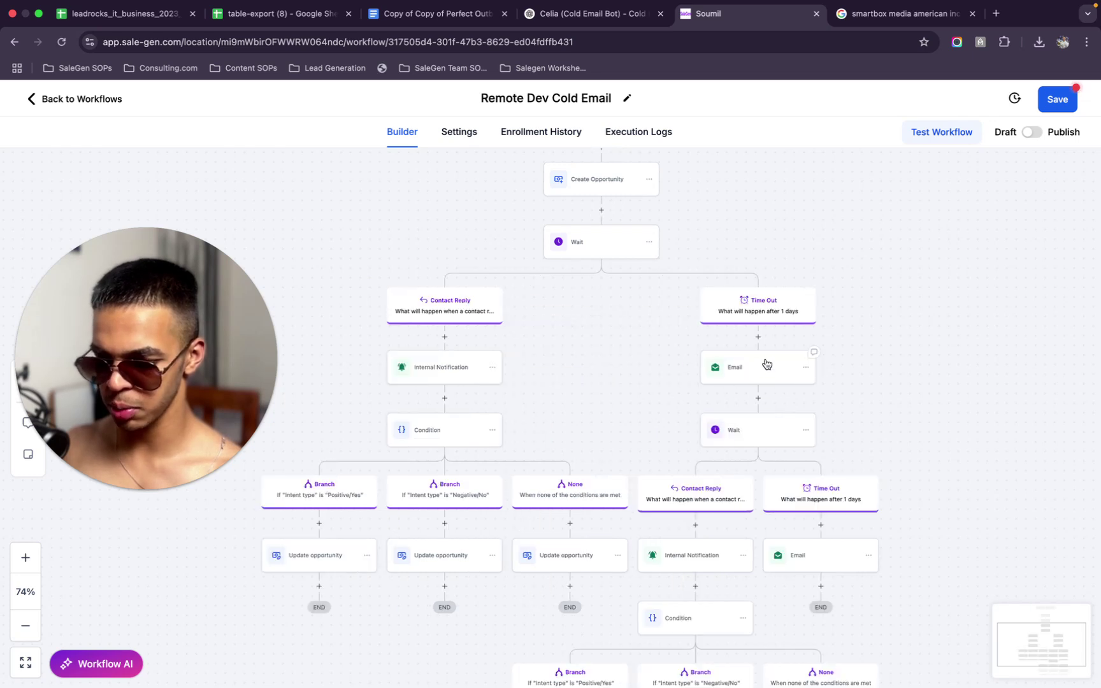
left_click(750, 441)
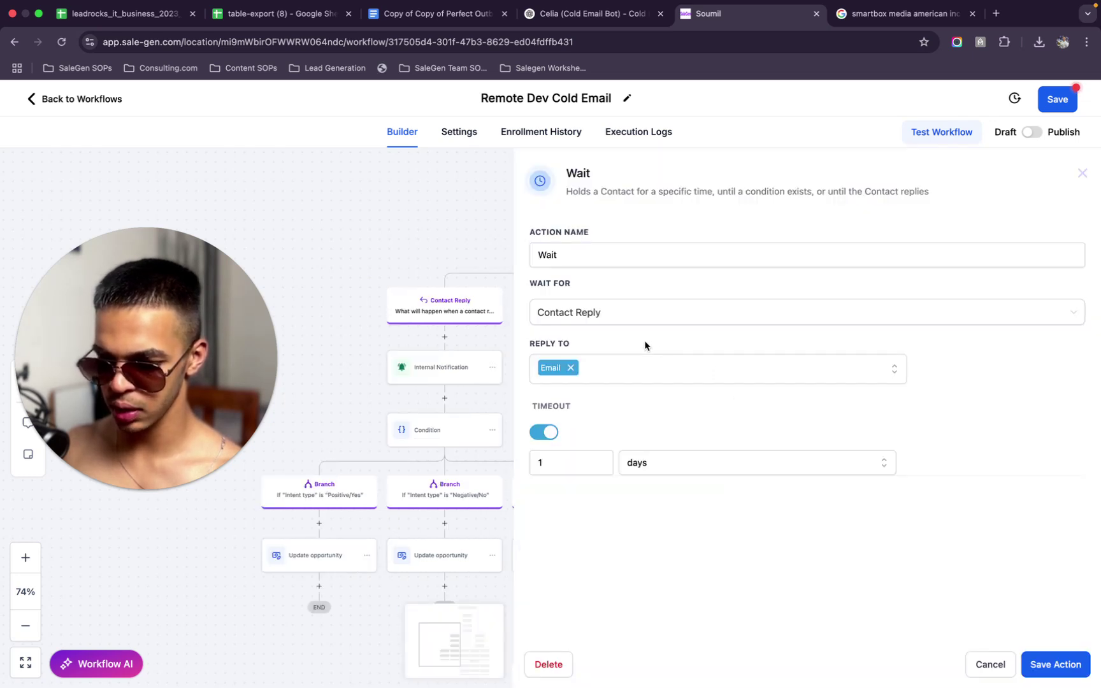
left_click(569, 368)
left_click(596, 368)
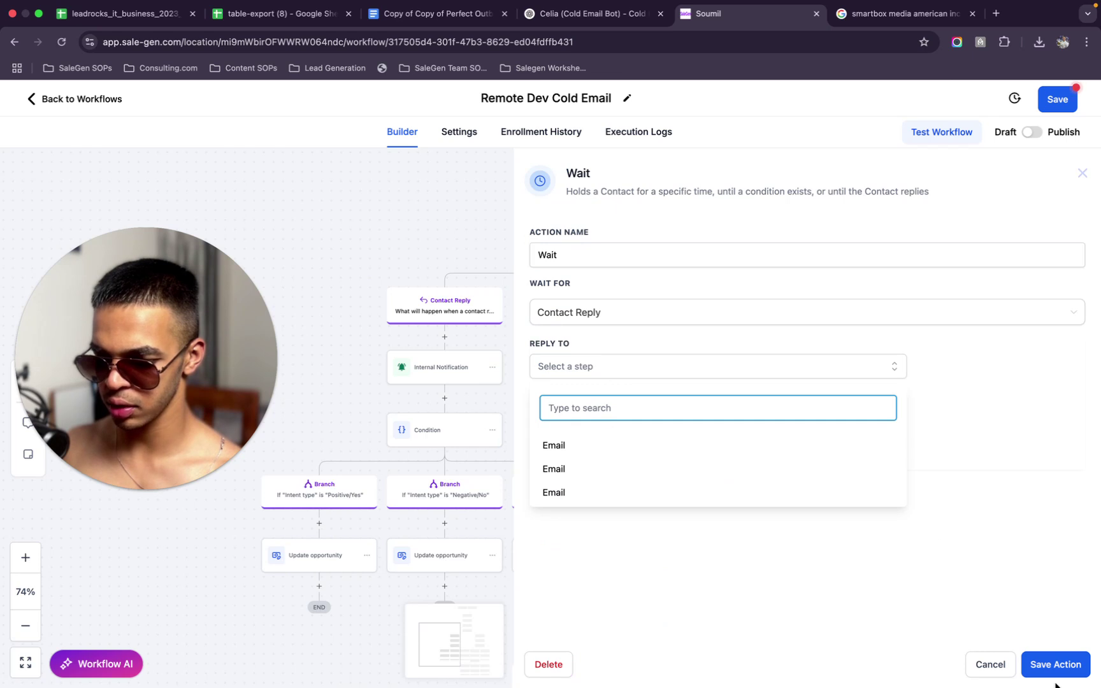
left_click(994, 666)
scroll(688, 331, "up", 5)
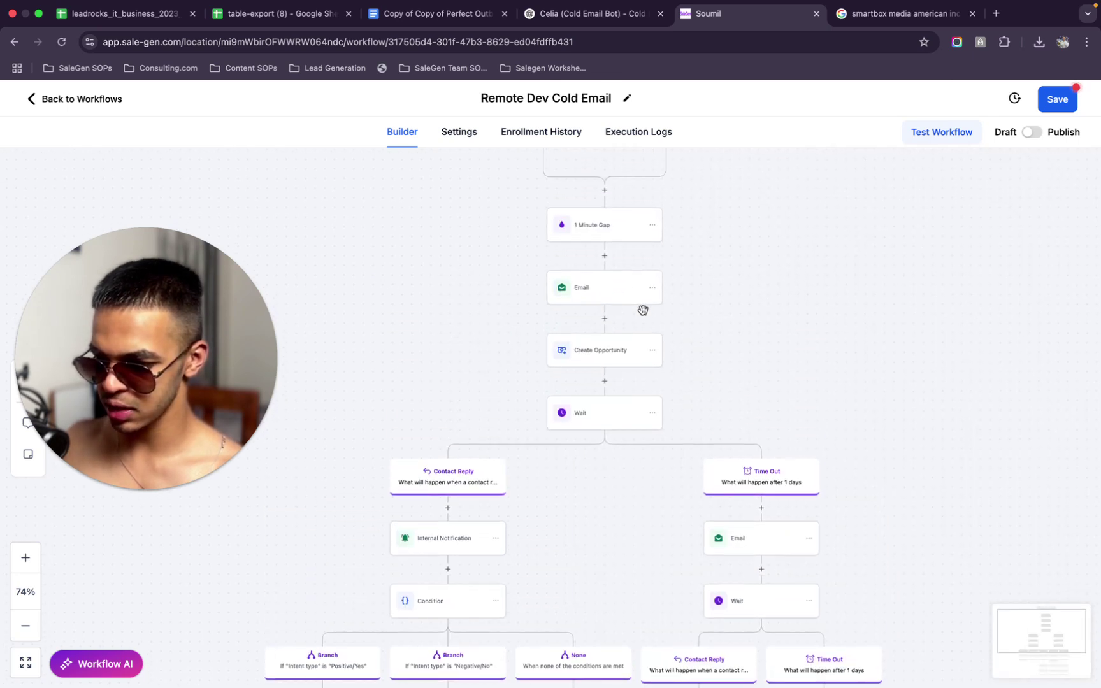
Rename the first Email step to 'Main Email'
left_click(608, 295)
scroll(850, 492, "down", 1)
scroll(851, 491, "up", 1)
left_click(794, 265)
double_click(794, 265)
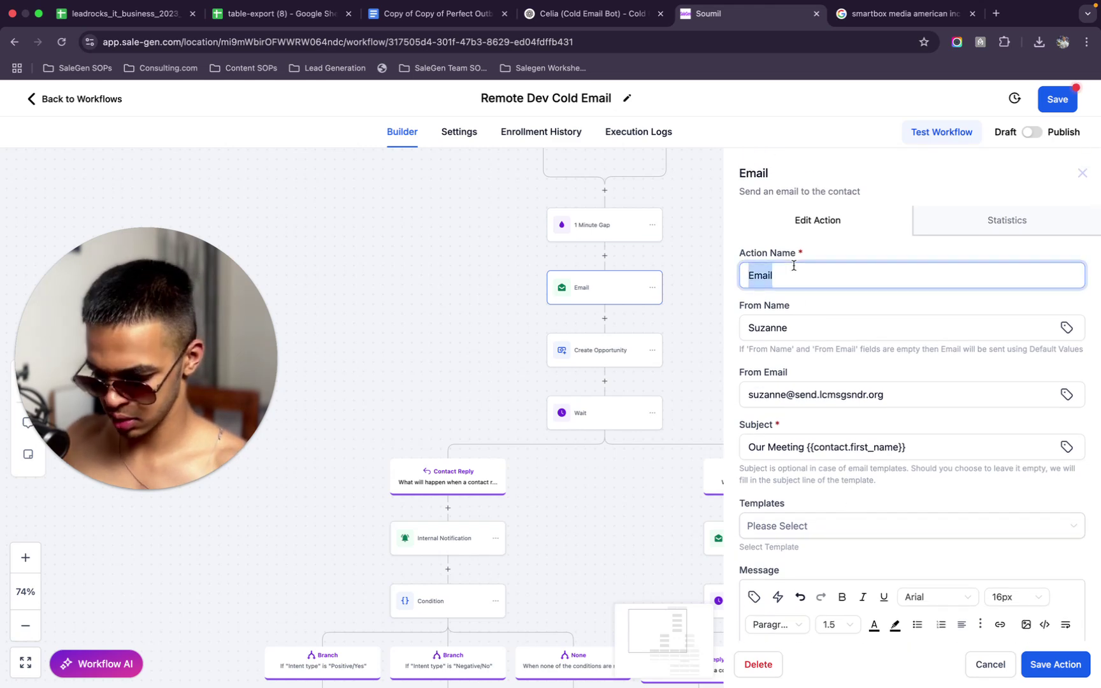
type("Main")
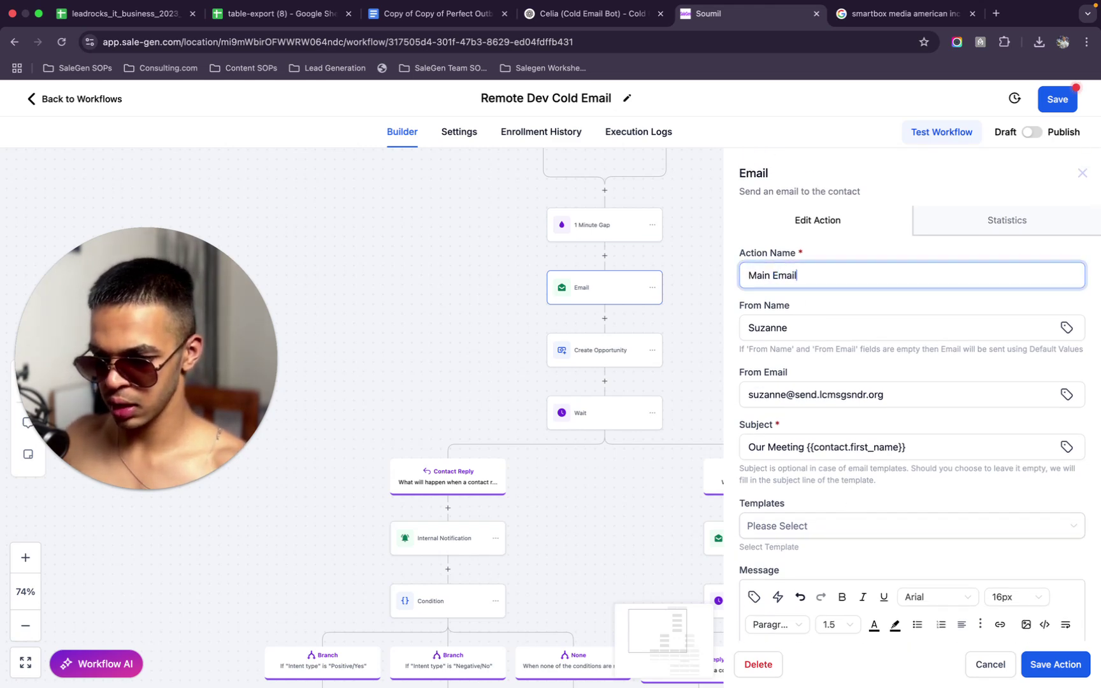
left_click(1055, 663)
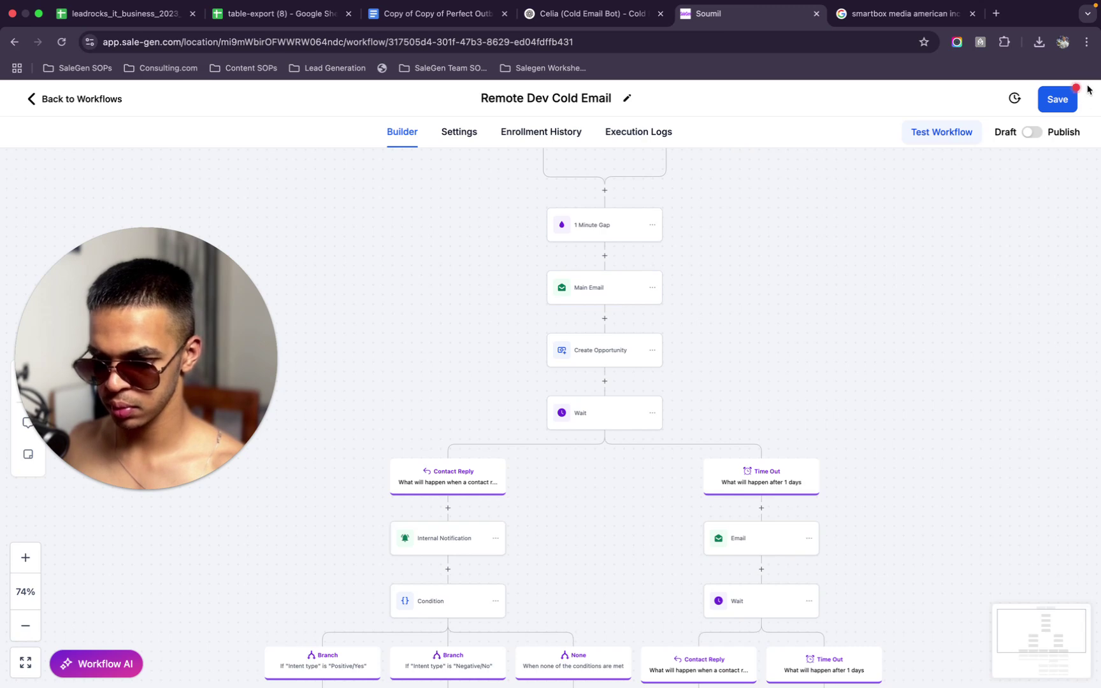
Rename the time-out email step to 'FUP 1' and save the workflow
left_click(768, 550)
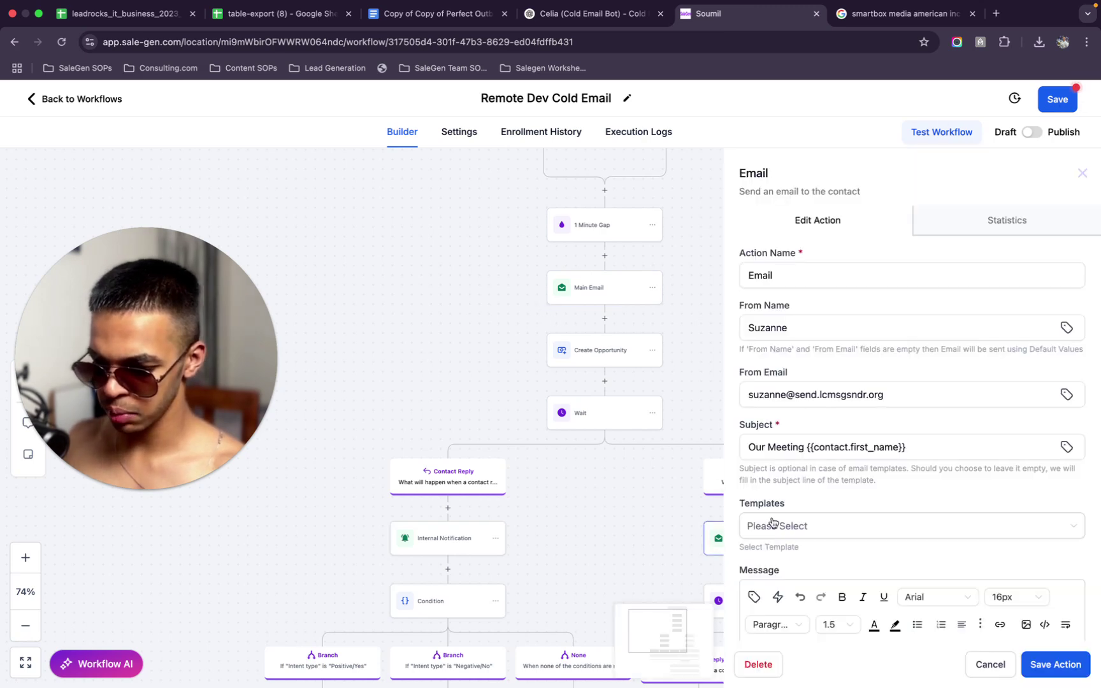
double_click(805, 278)
type("FUP 1")
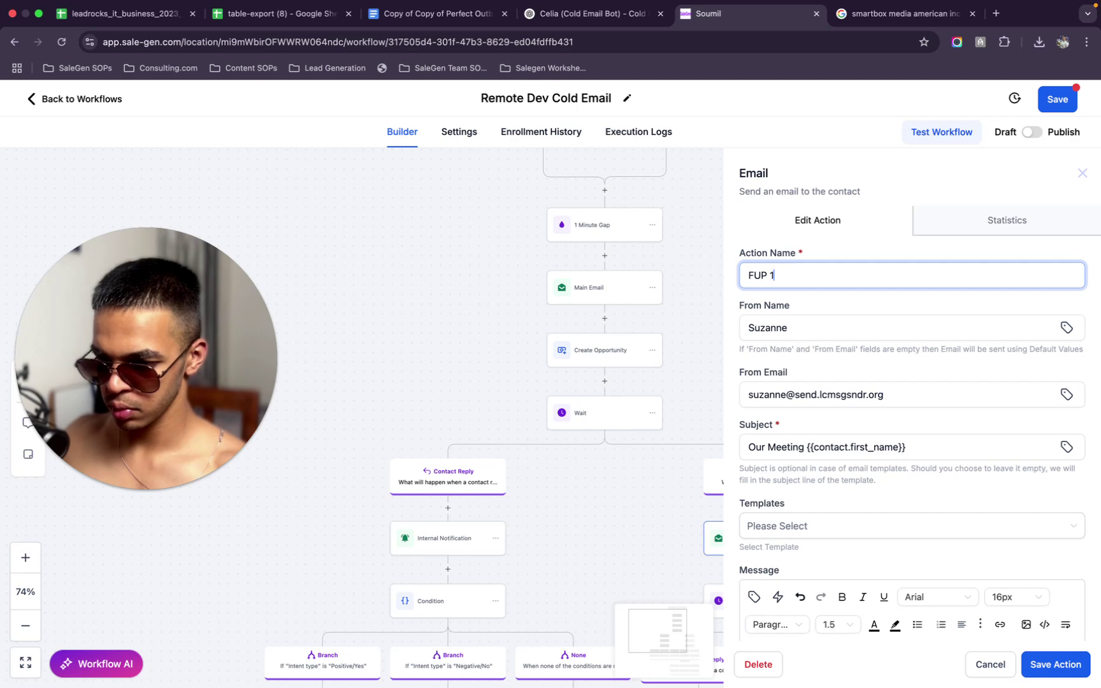
left_click(1055, 666)
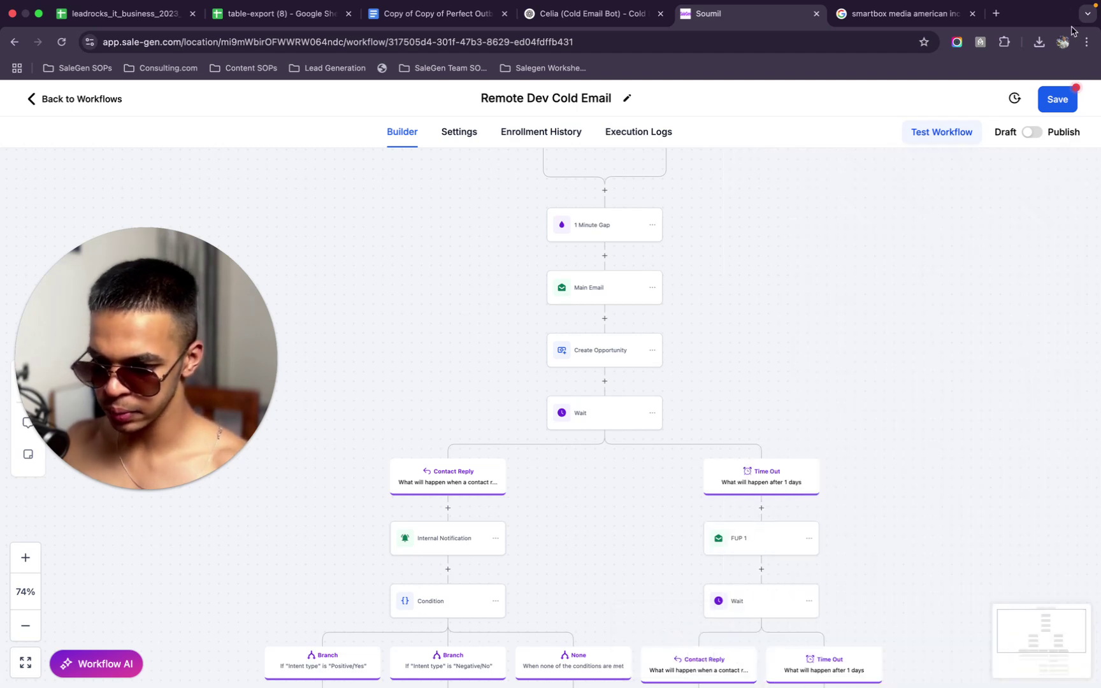
left_click(1066, 97)
scroll(779, 344, "down", 5)
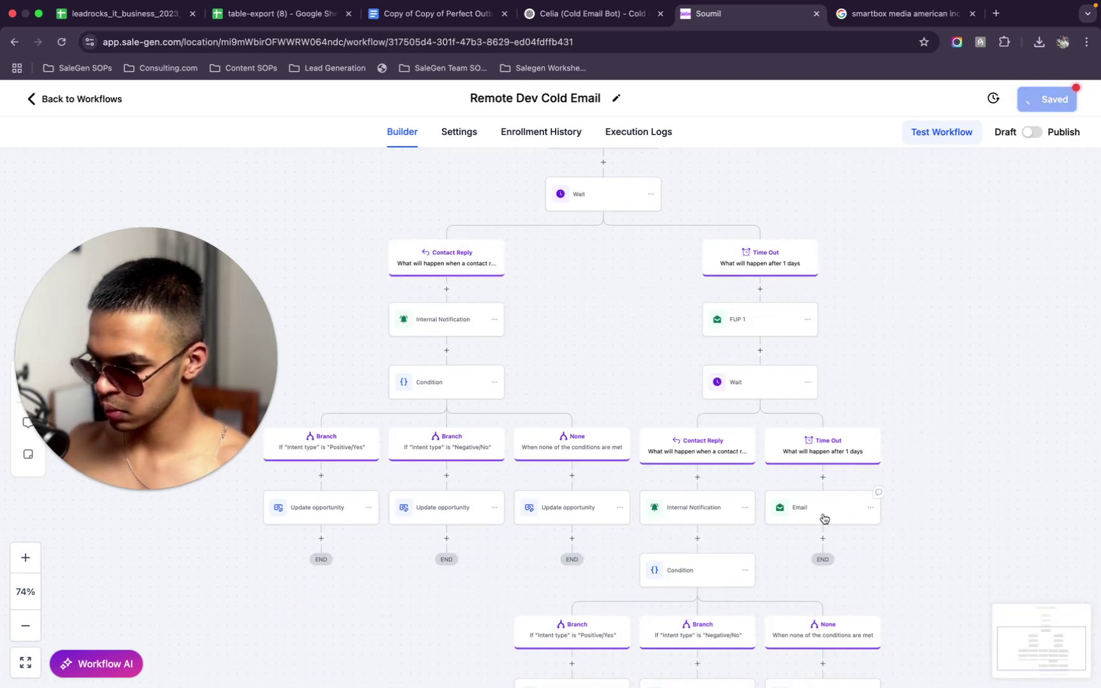
Make the nested Wait step listen for replies to FUP 1 instead of Main Email
left_click(819, 515)
left_click(716, 386)
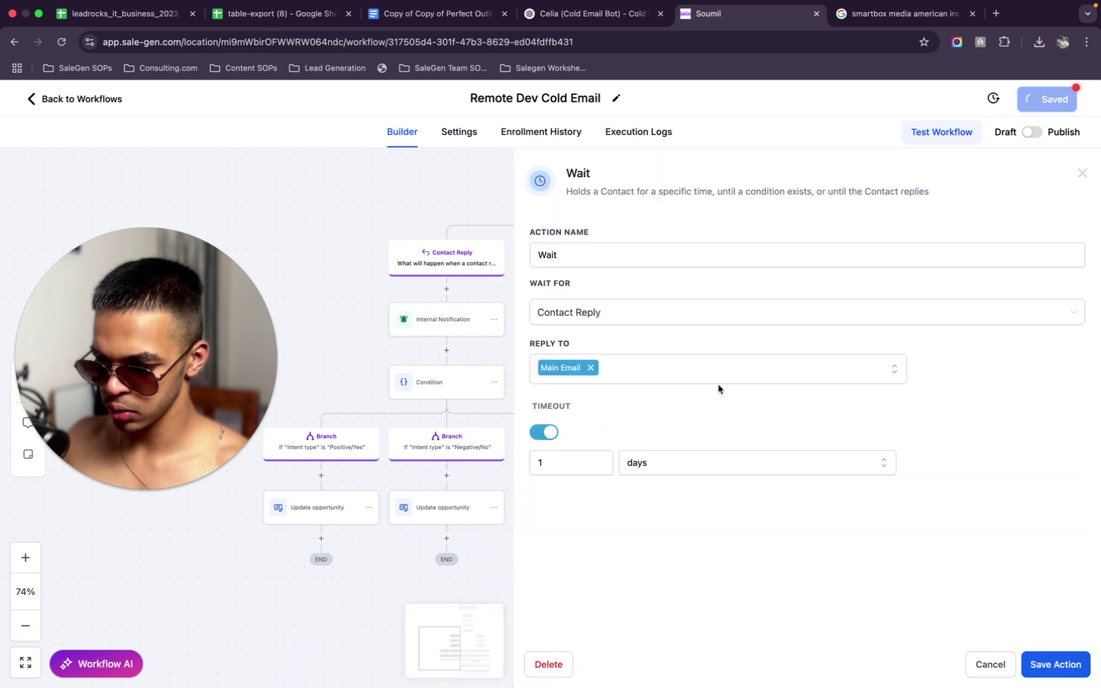
left_click(592, 369)
left_click(592, 370)
left_click(570, 475)
left_click(1065, 662)
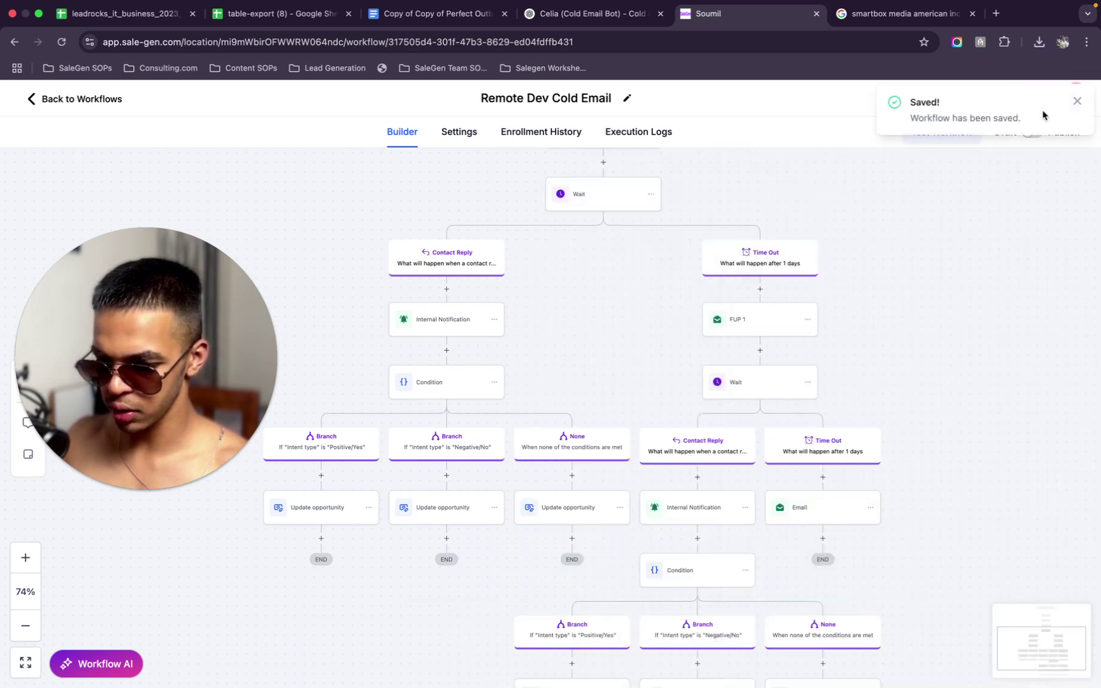
left_click(1078, 102)
scroll(727, 344, "down", 3)
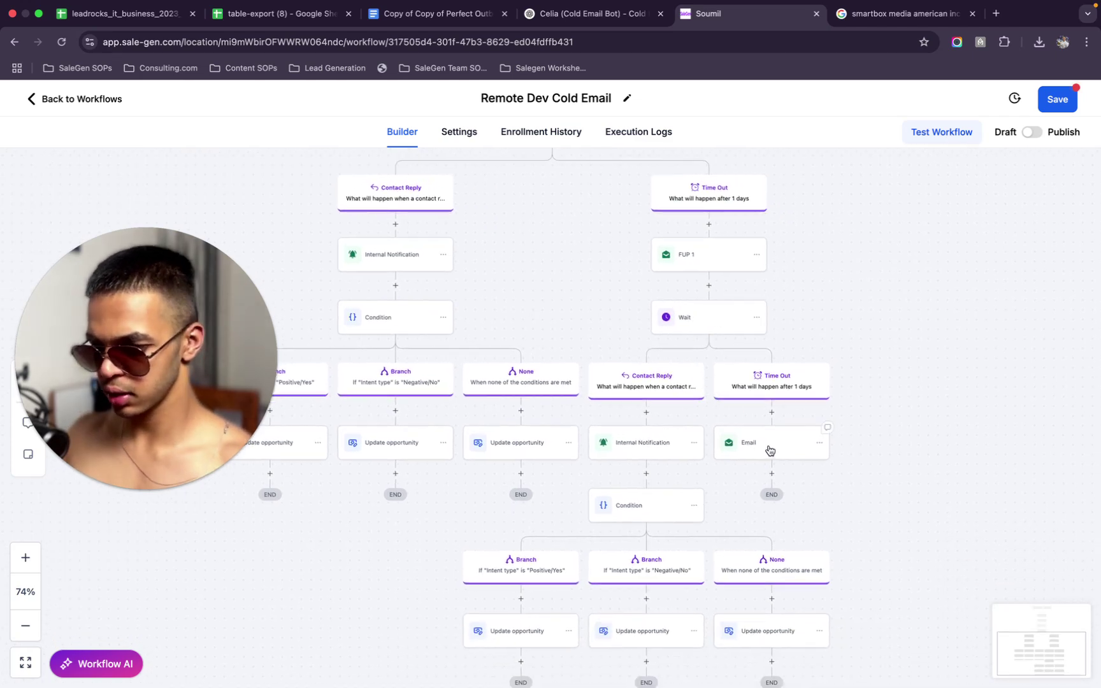
Rename the second follow-up email step to 'FUP 2'
left_click(748, 450)
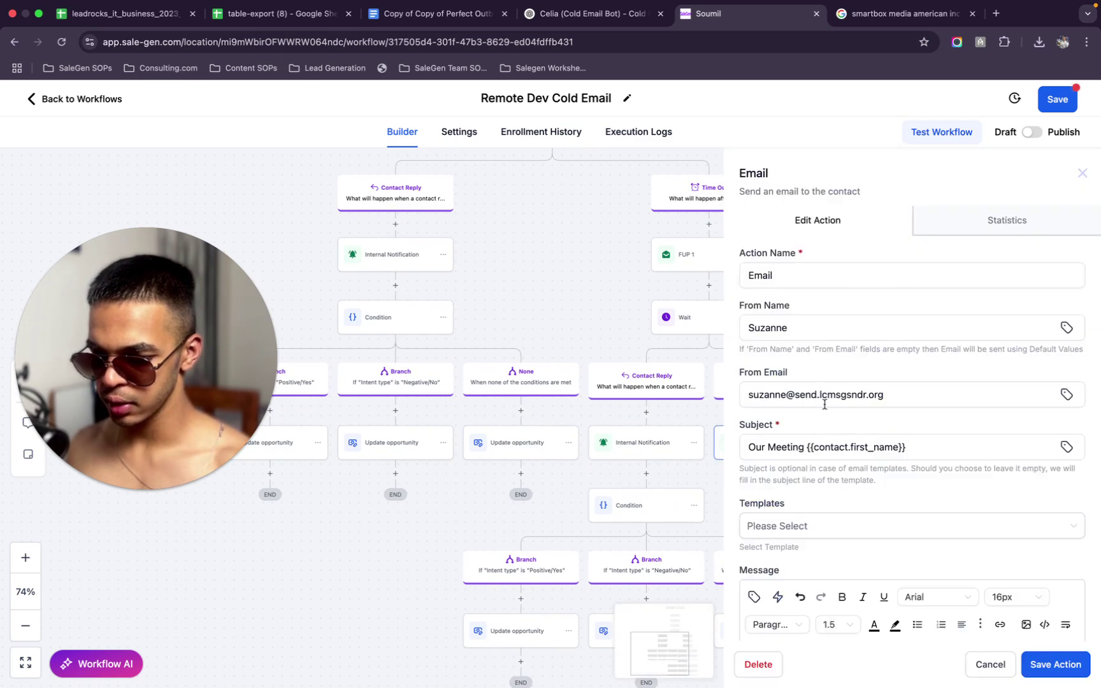
left_click(836, 326)
double_click(806, 275)
type("fu")
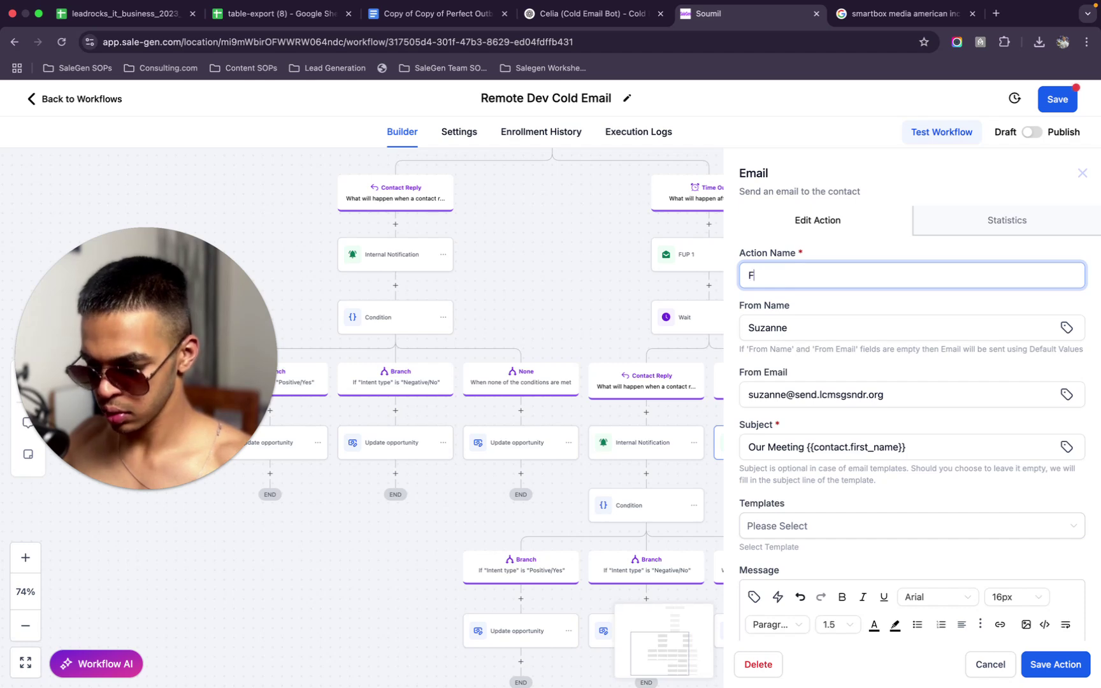
type("UP 2")
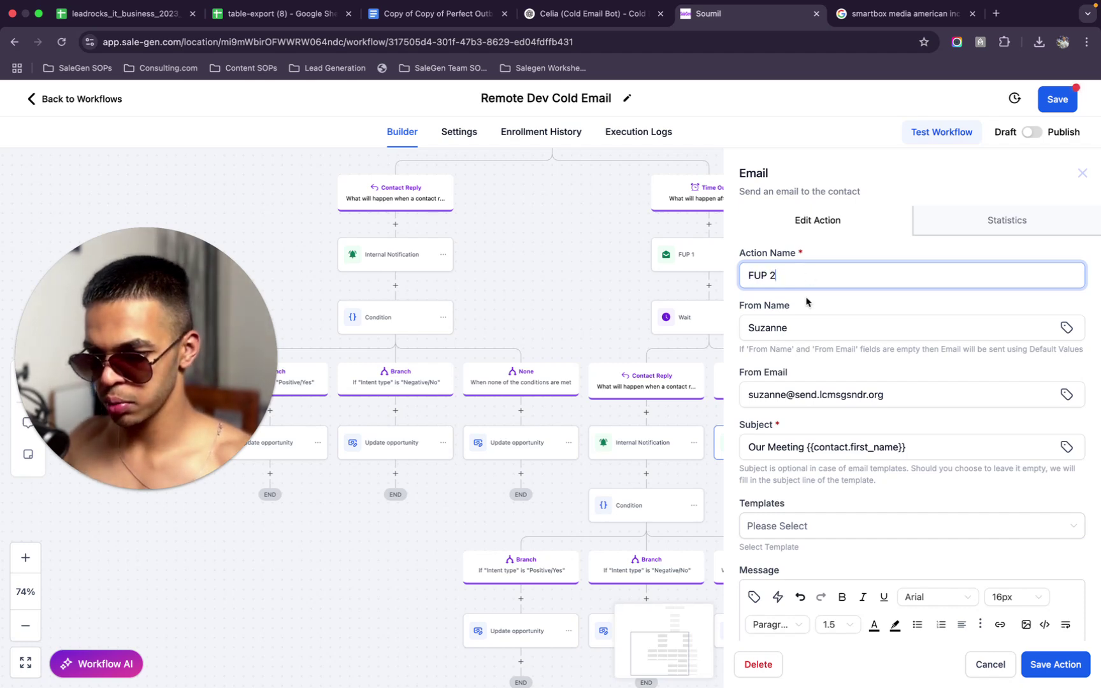
left_click(1055, 664)
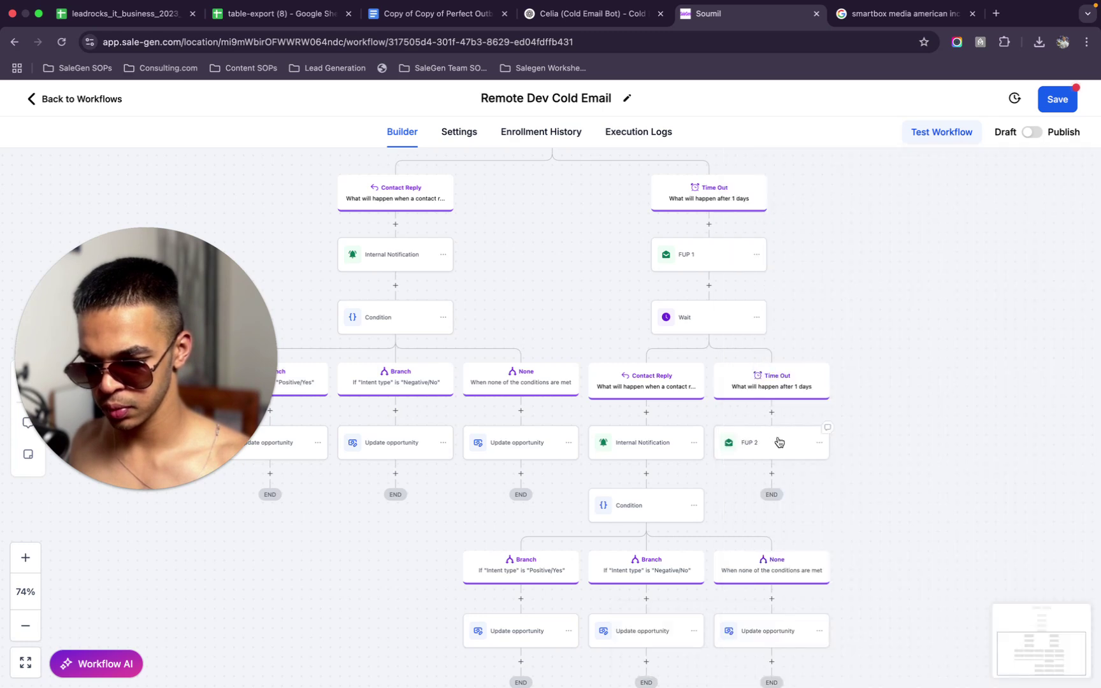
scroll(768, 445, "down", 5)
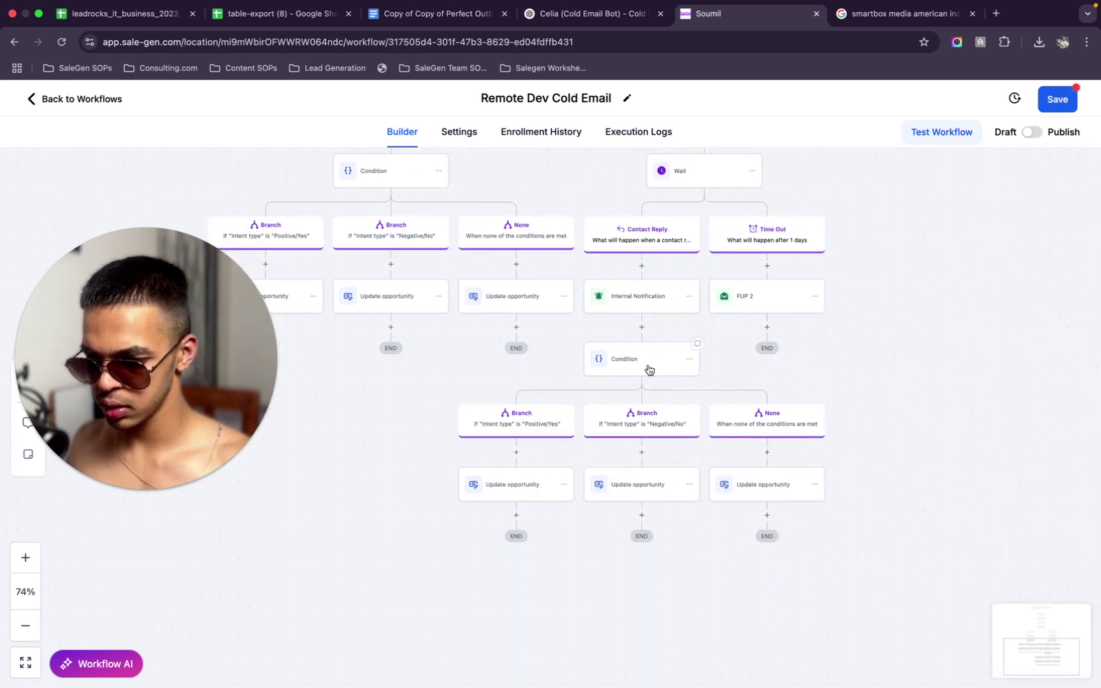
Check the Condition step, open FUP 2's settings, and switch to the desktop
left_click(649, 370)
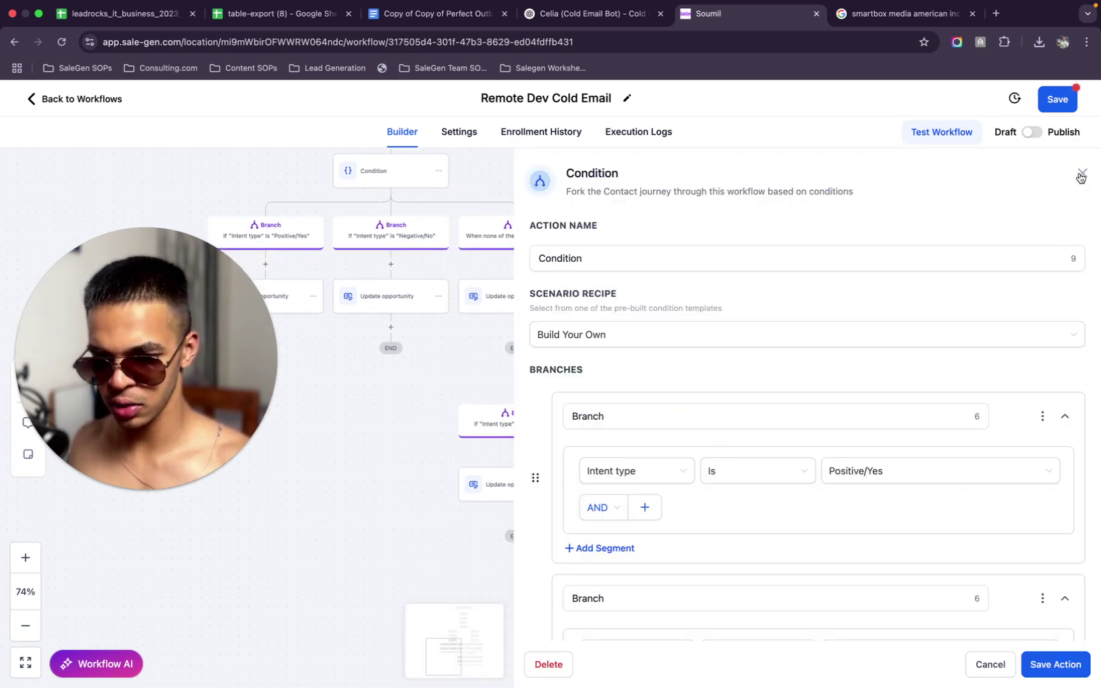
left_click(1081, 174)
left_click(775, 310)
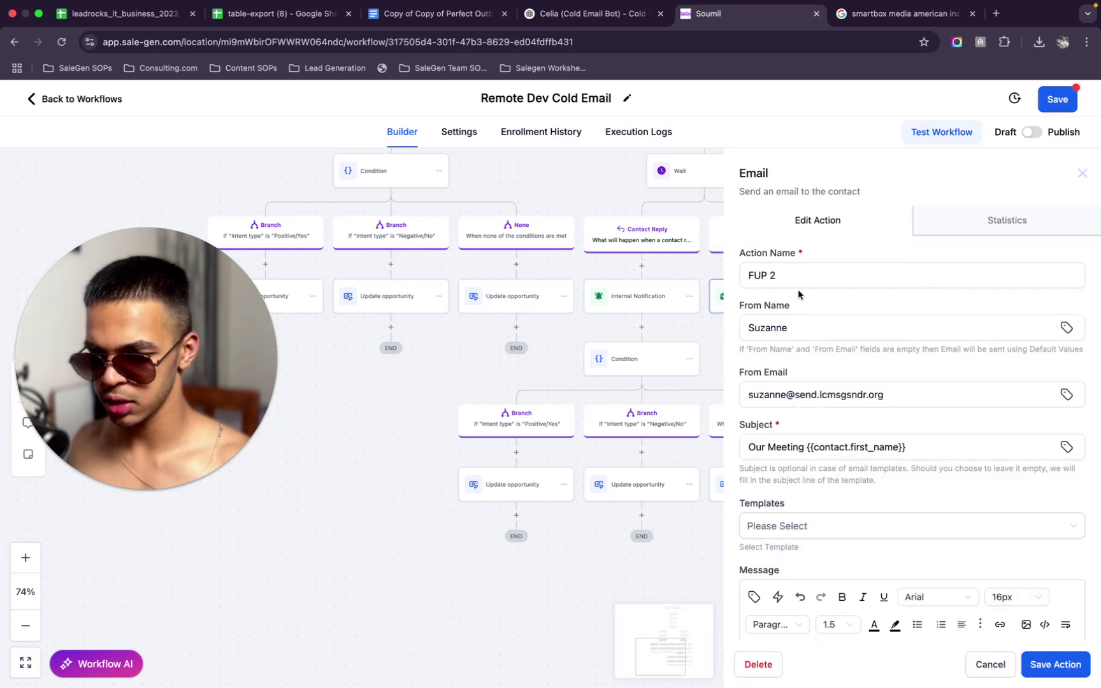
key("ctrl+Left")
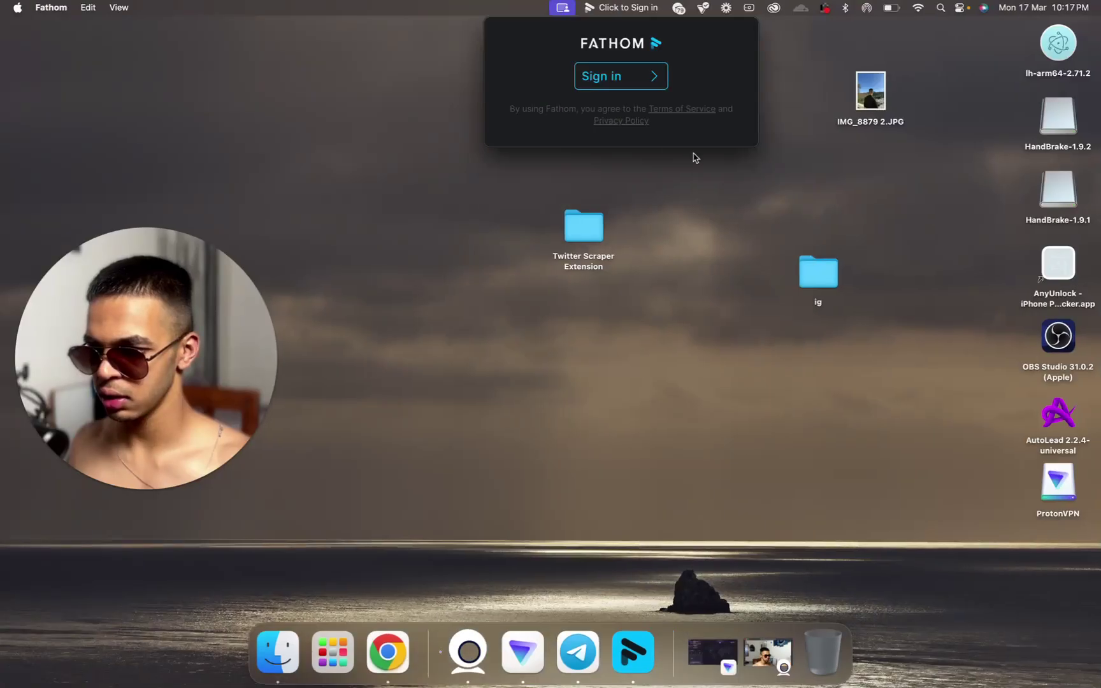
Back in Chrome, review the drafted Emails 2–4 in the Celia (Cold Email Bot) chat
key("ctrl+Up")
left_click(637, 48)
left_click(605, 15)
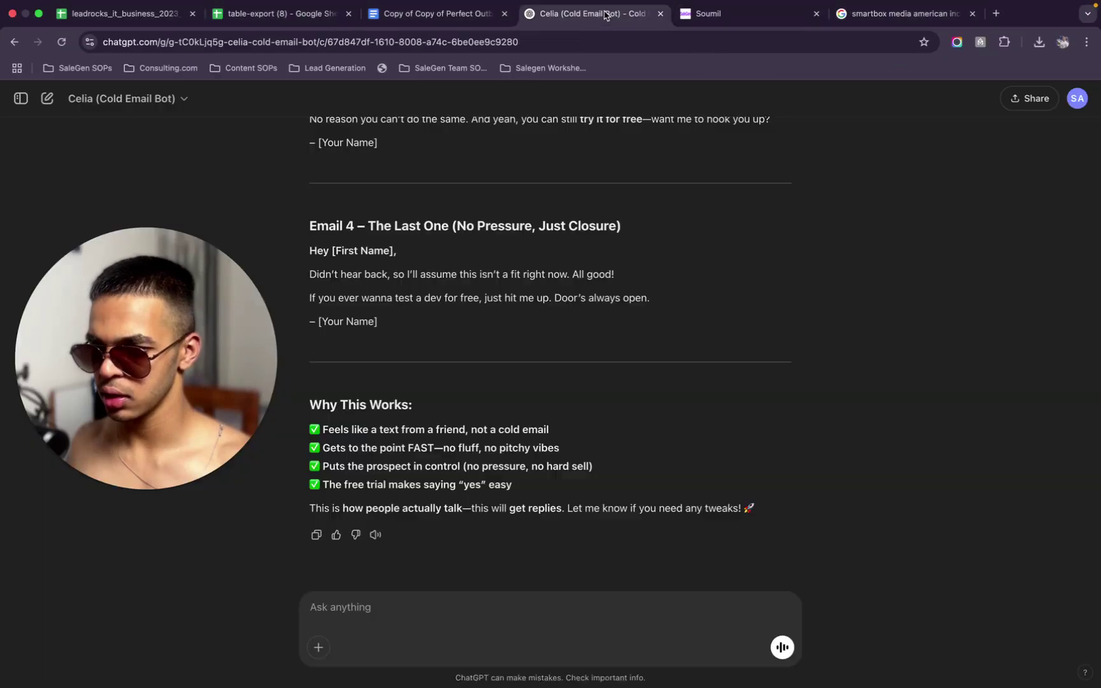
scroll(401, 352, "up", 10)
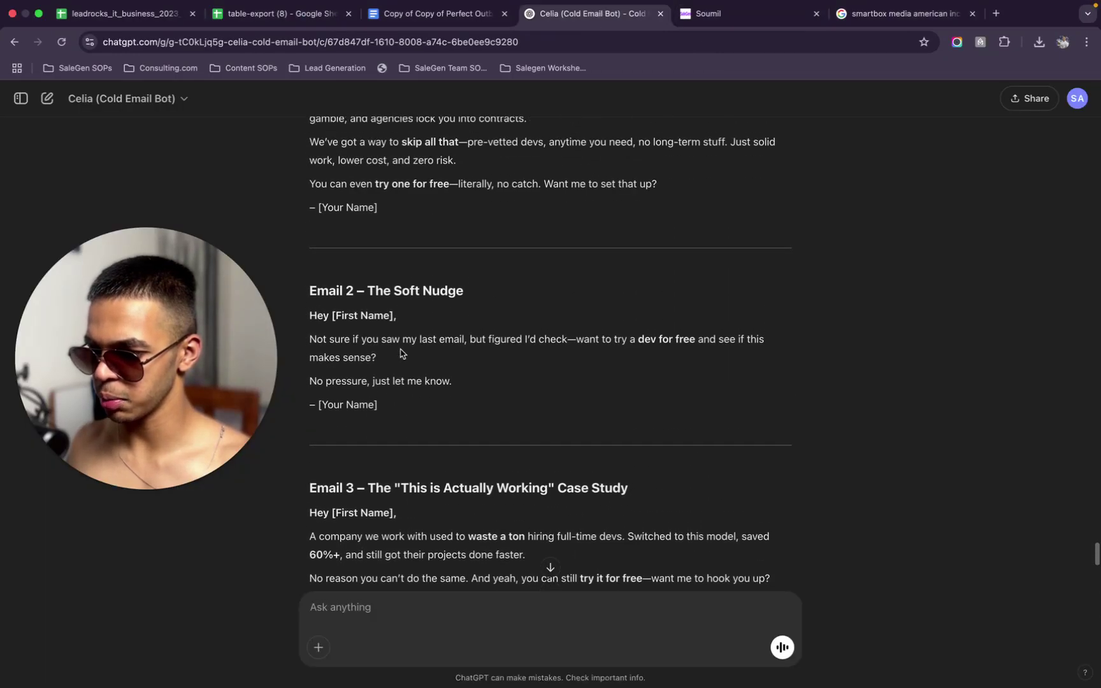
scroll(401, 352, "down", 5)
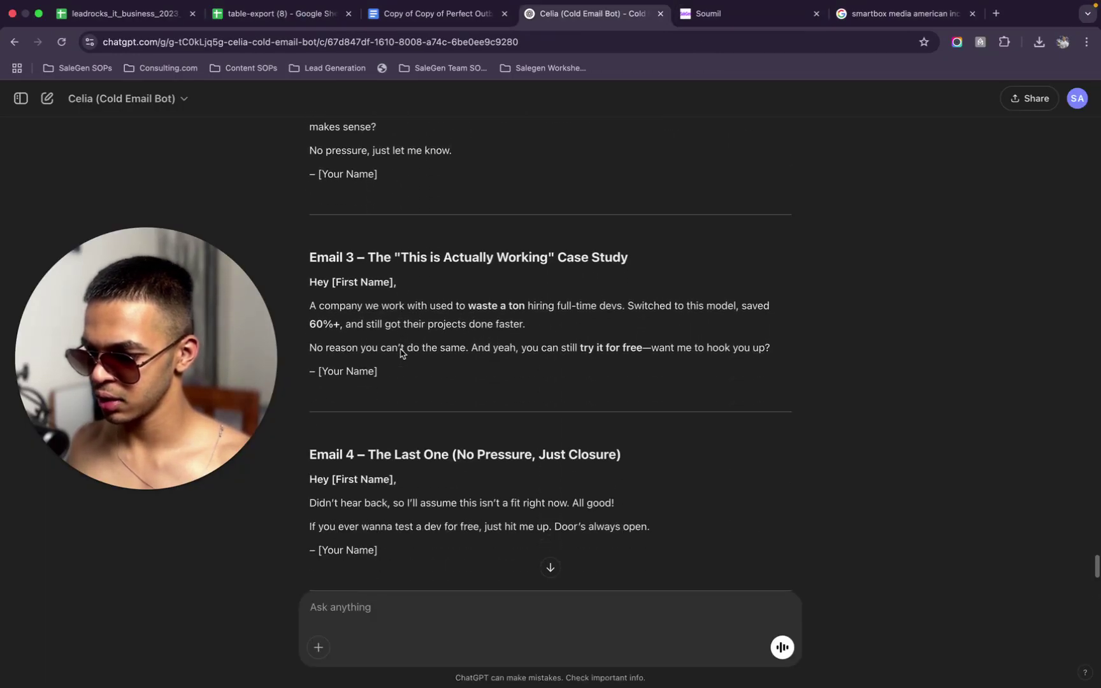
scroll(401, 353, "down", 1)
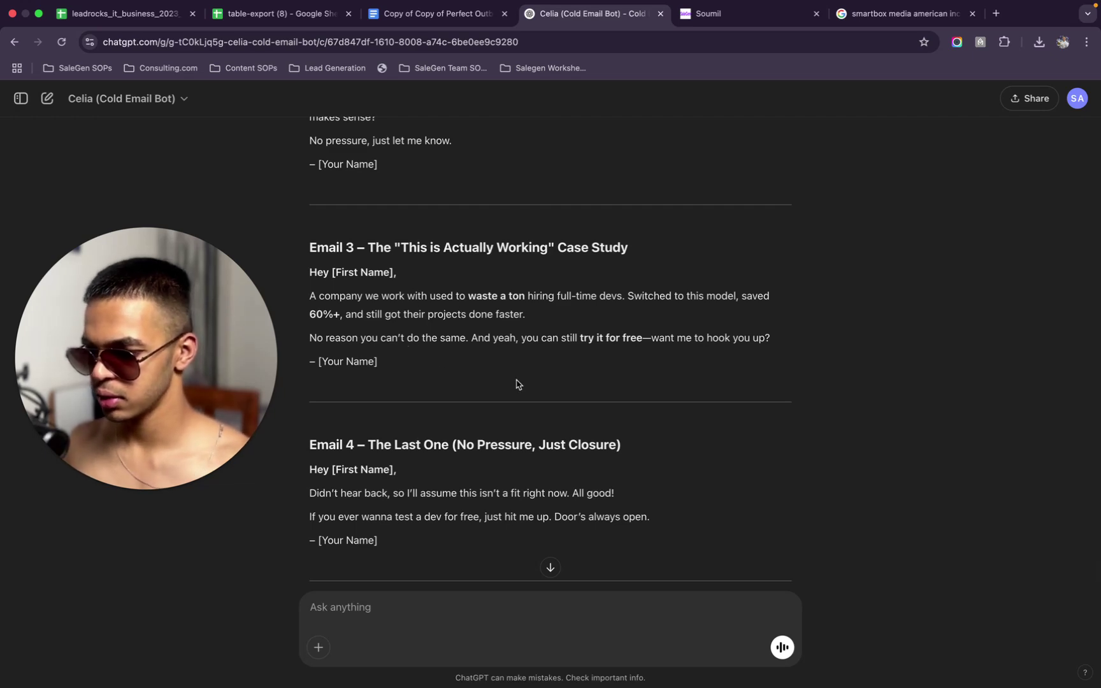
scroll(517, 383, "up", 10)
Read the two Google reviews for Smartbox Media American INC
left_click(896, 14)
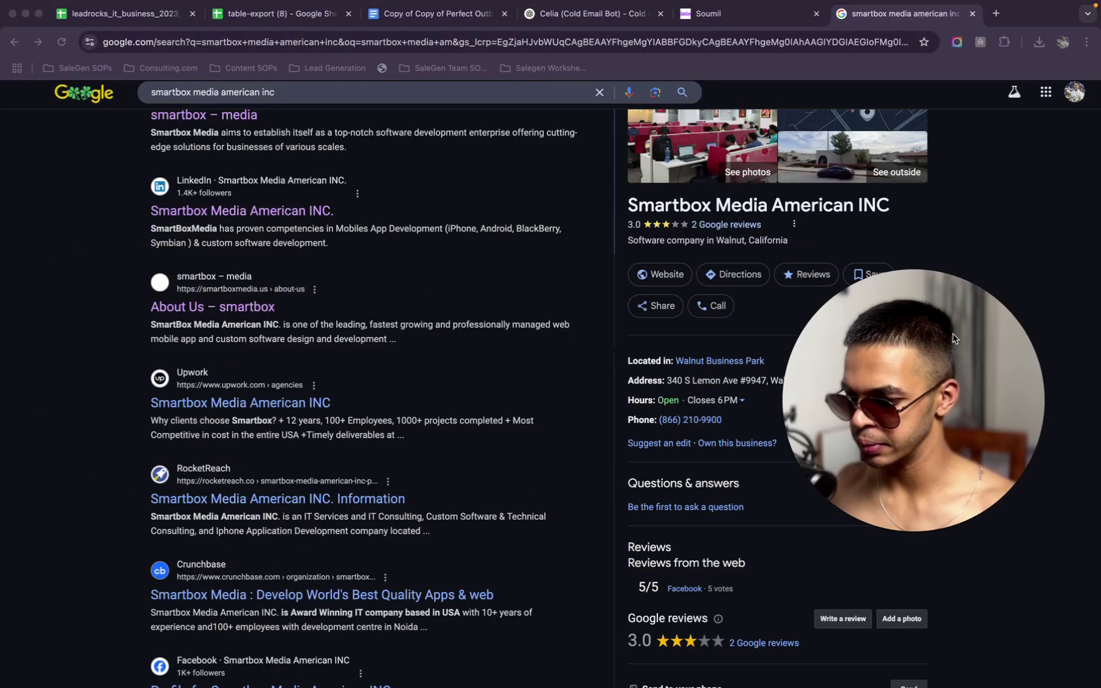
scroll(649, 533, "up", 3)
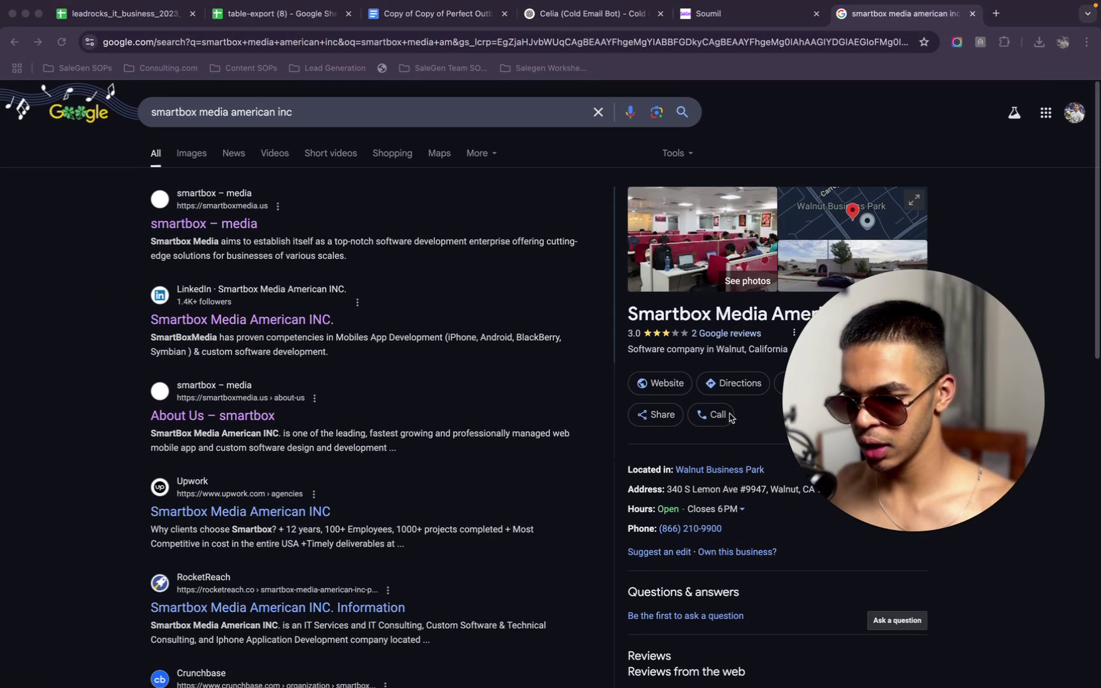
left_click(743, 335)
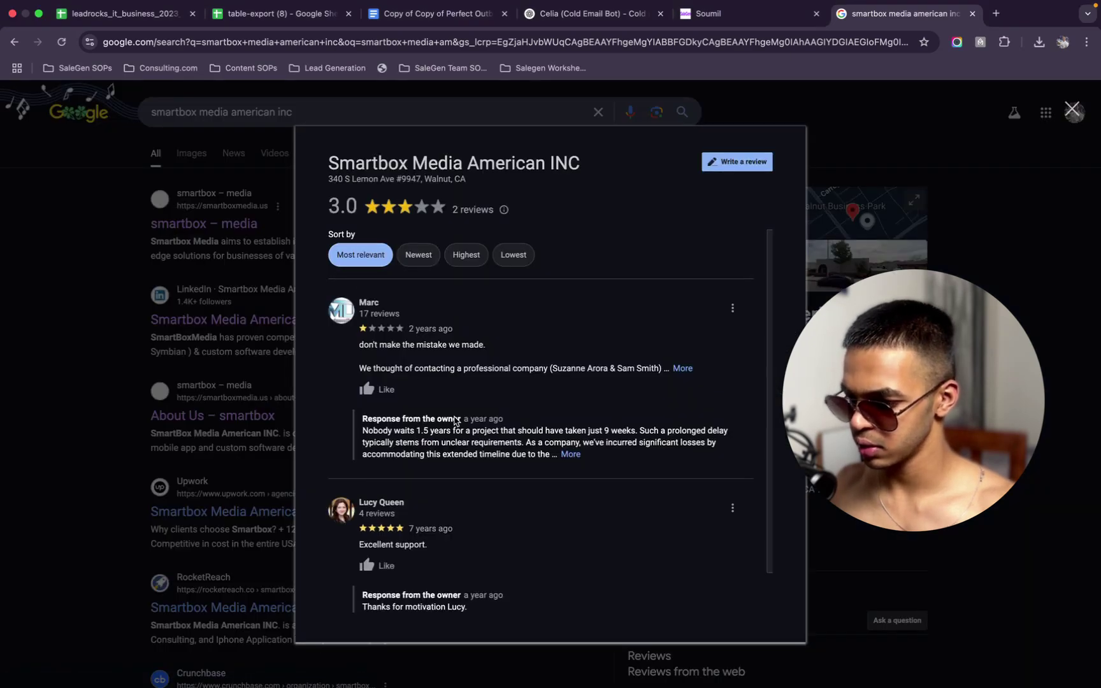
scroll(454, 421, "down", 1)
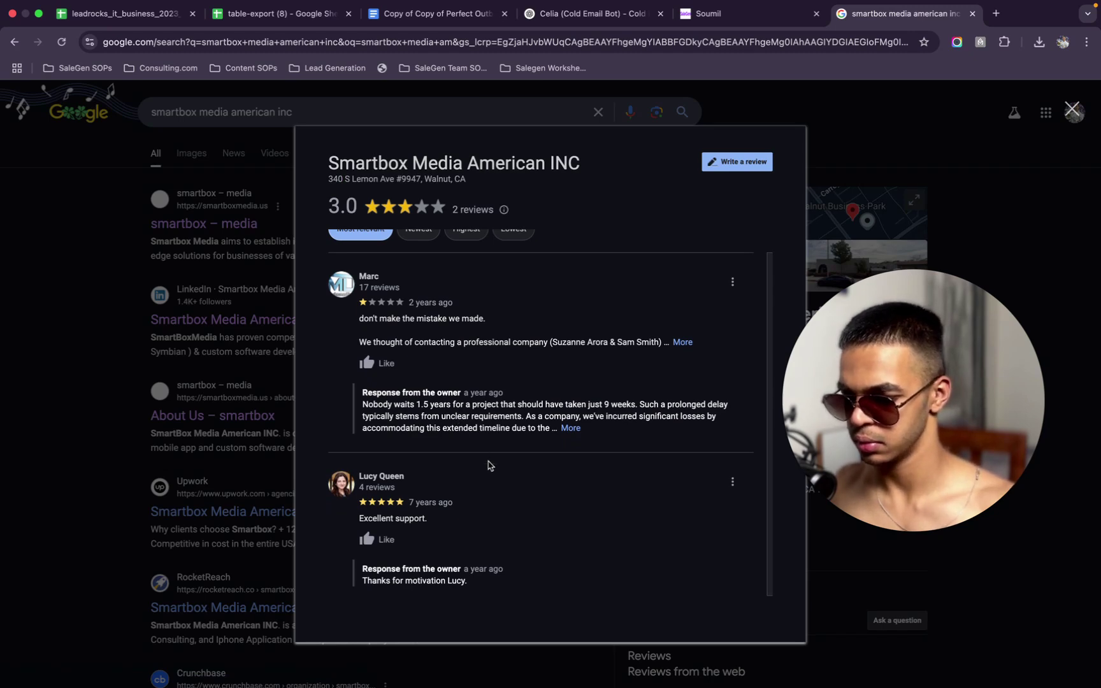
scroll(488, 466, "down", 1)
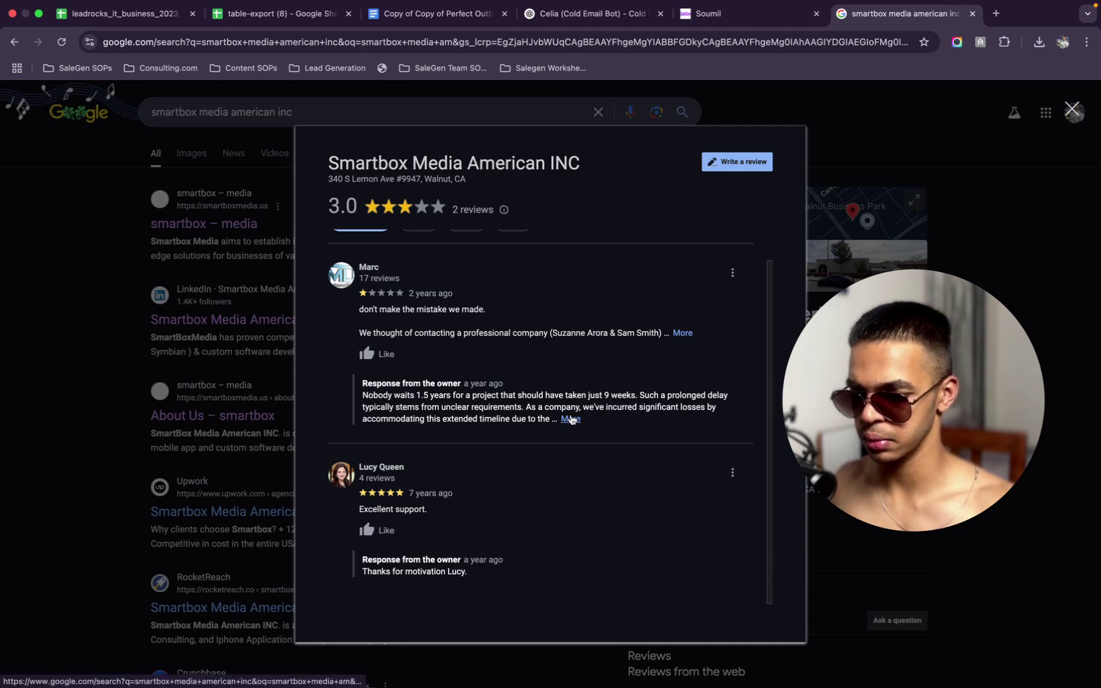
scroll(502, 505, "down", 1)
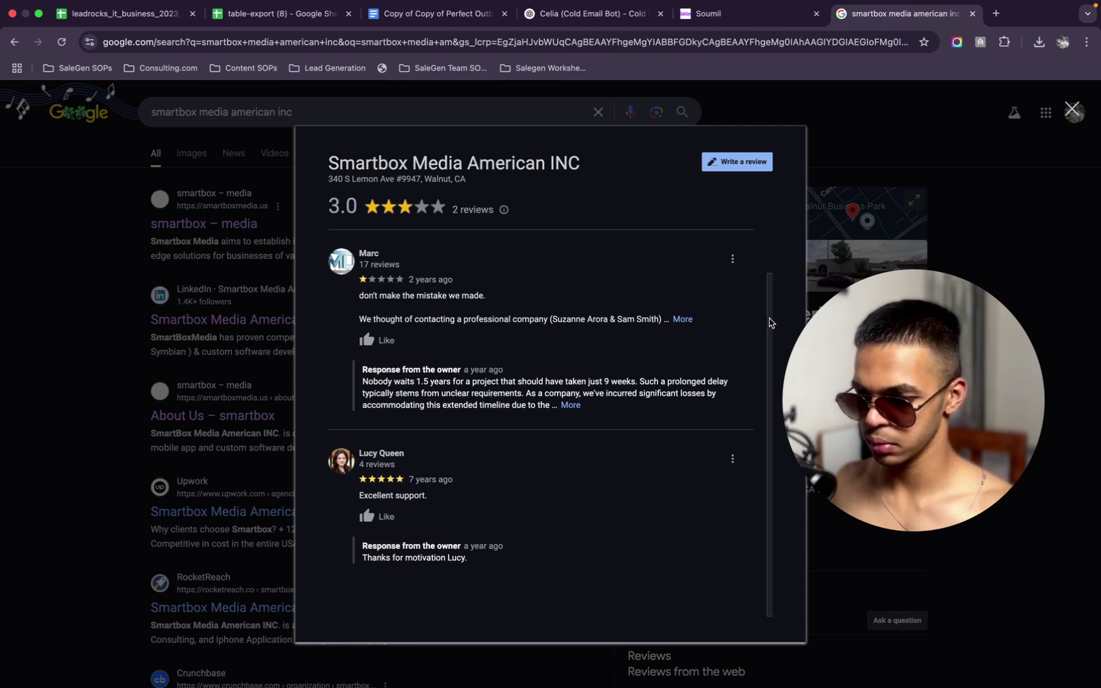
scroll(771, 306, "up", 2)
Open Smartbox Media's Crunchbase profile from the Google results
left_click(276, 155)
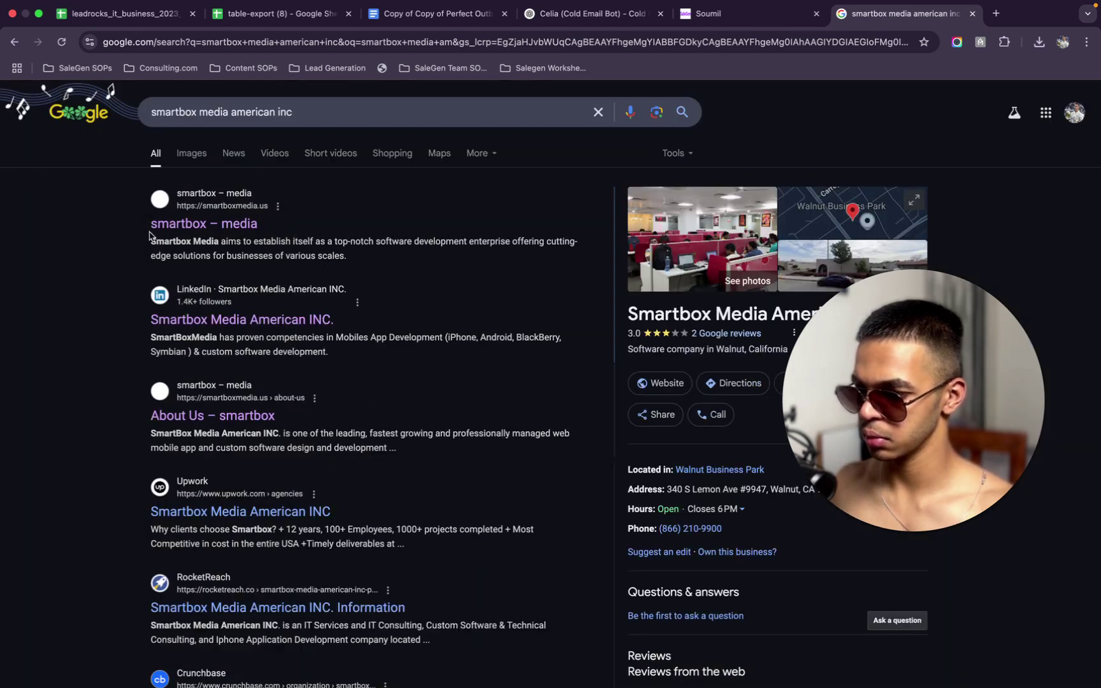
scroll(228, 383, "down", 5)
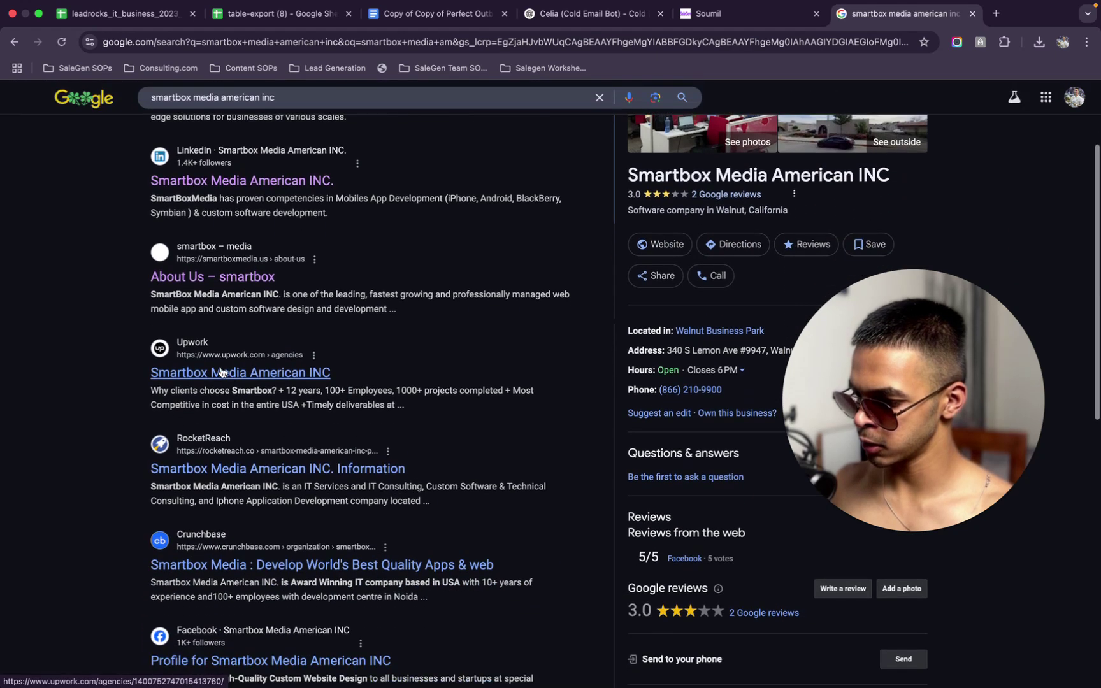
left_click(230, 488)
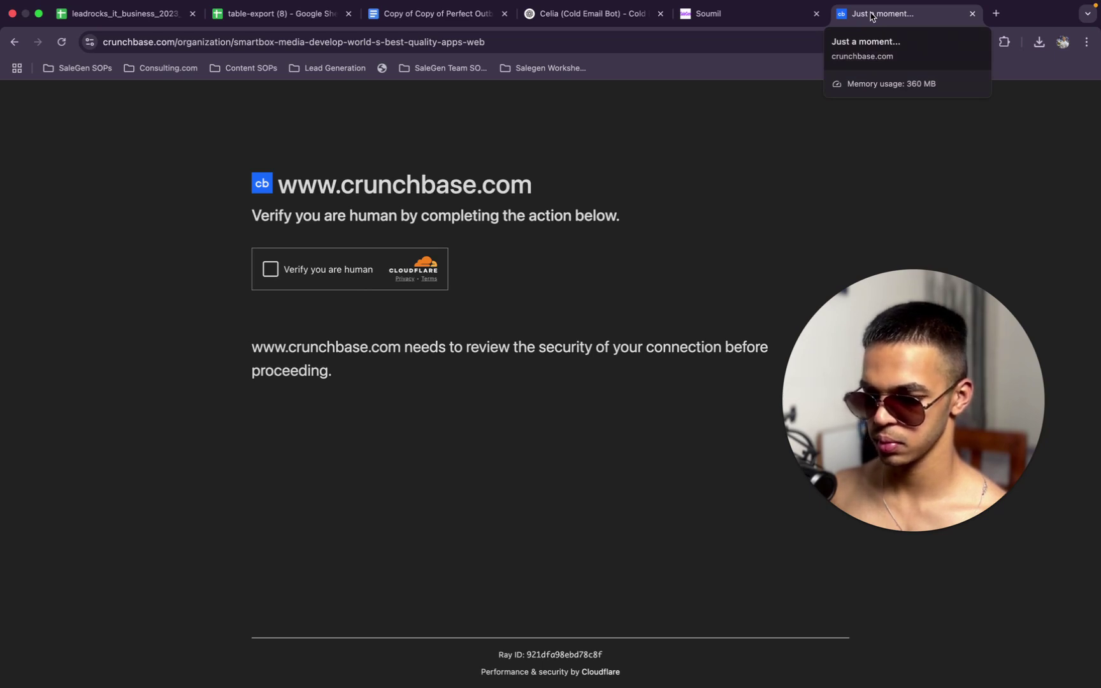
Pass the Cloudflare check and read Smartbox Media's Crunchbase summary
left_click(314, 273)
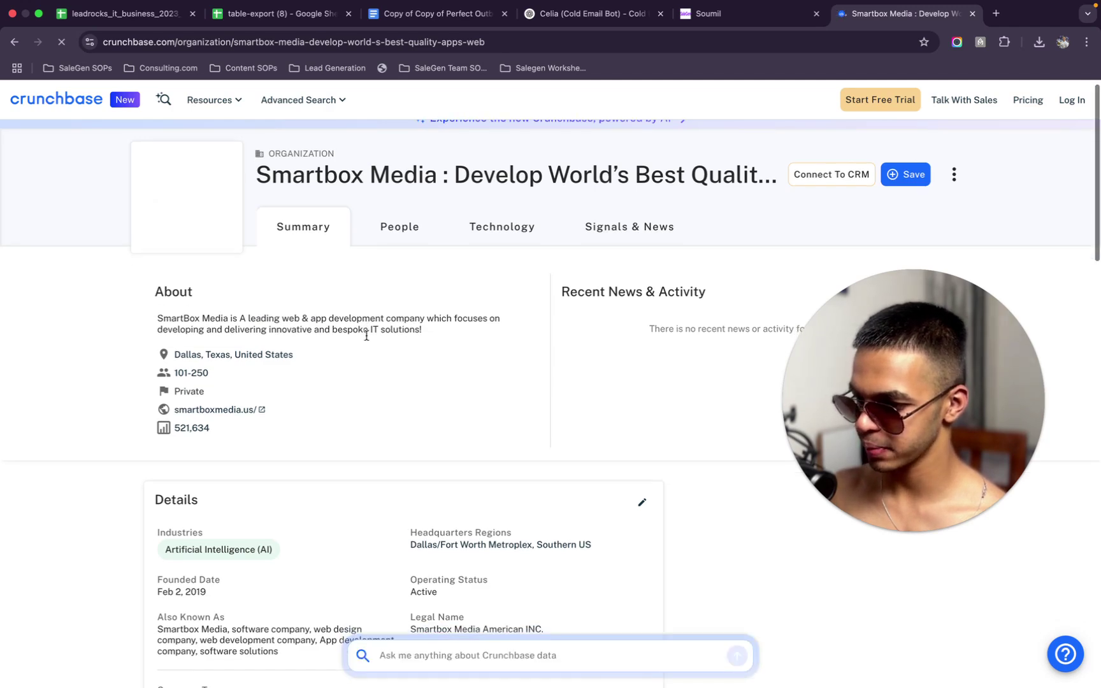
scroll(367, 336, "down", 5)
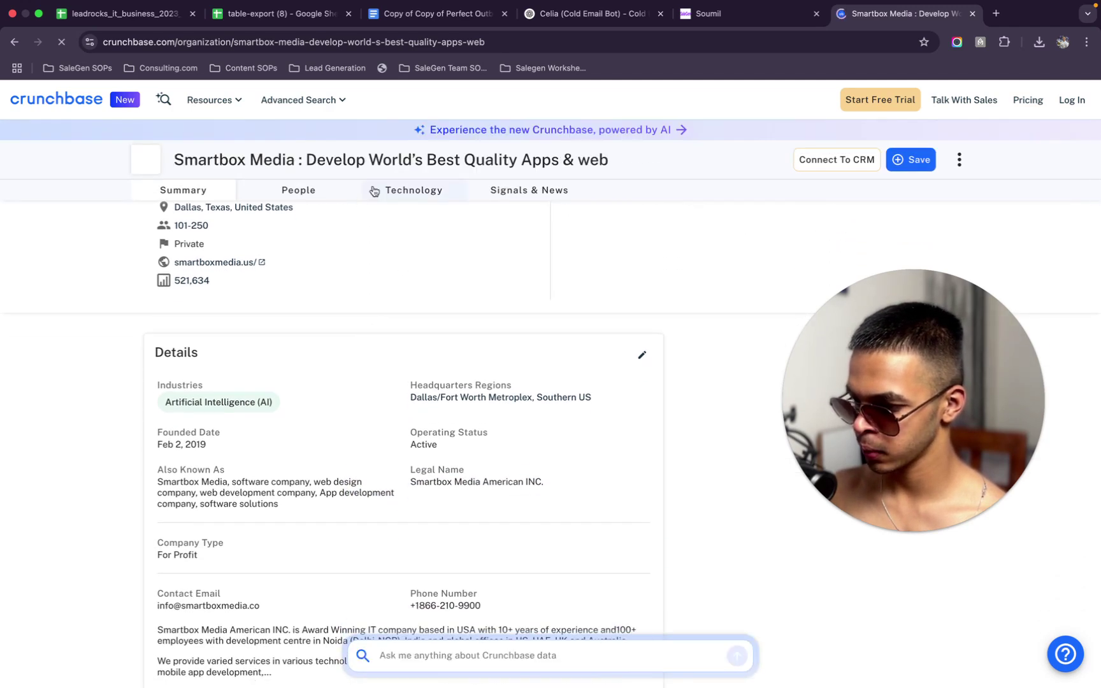
scroll(406, 285, "up", 5)
scroll(457, 414, "down", 15)
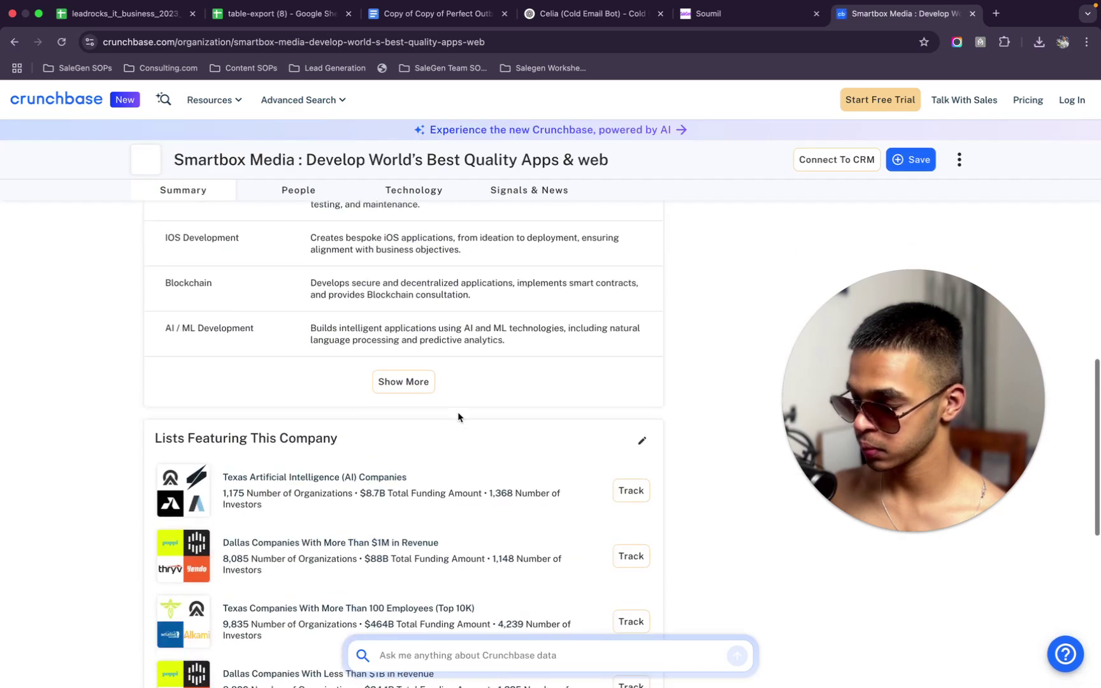
scroll(458, 413, "up", 1)
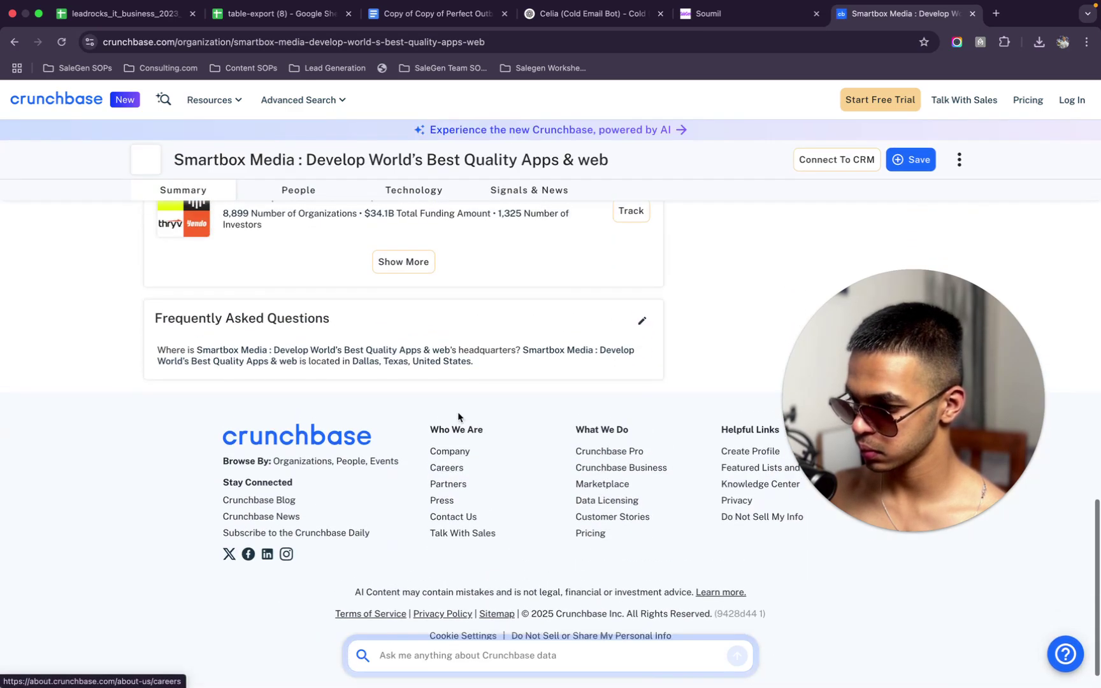
scroll(457, 412, "up", 10)
scroll(408, 318, "up", 3)
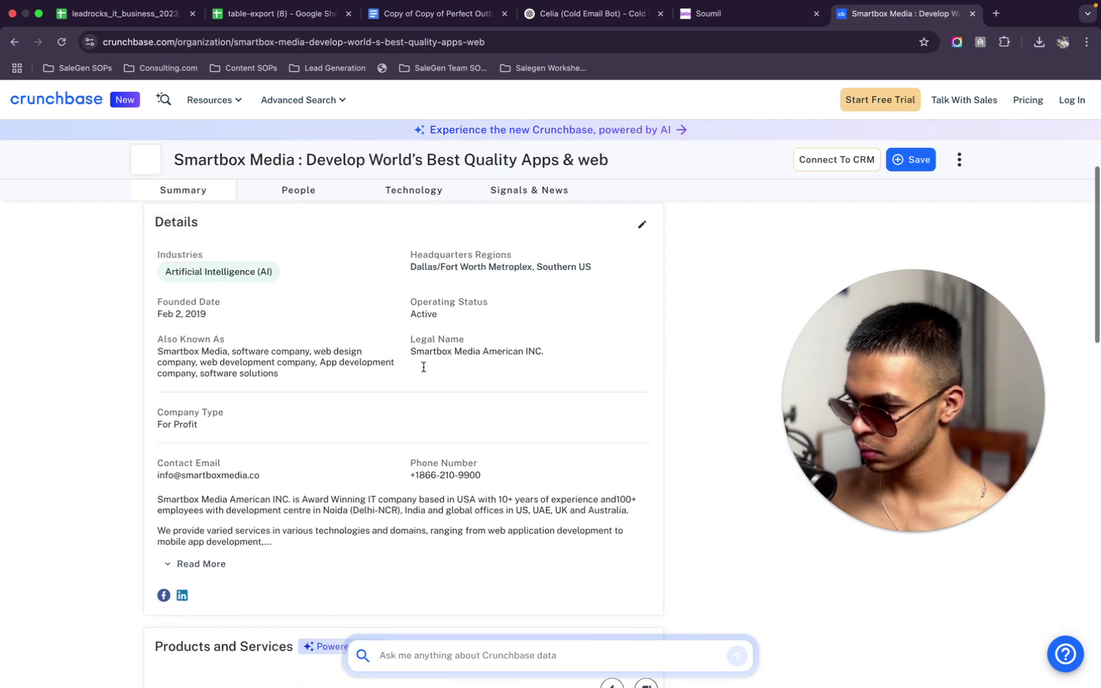
Look through the People, Technology and Signals & News sections of the profile
left_click(306, 191)
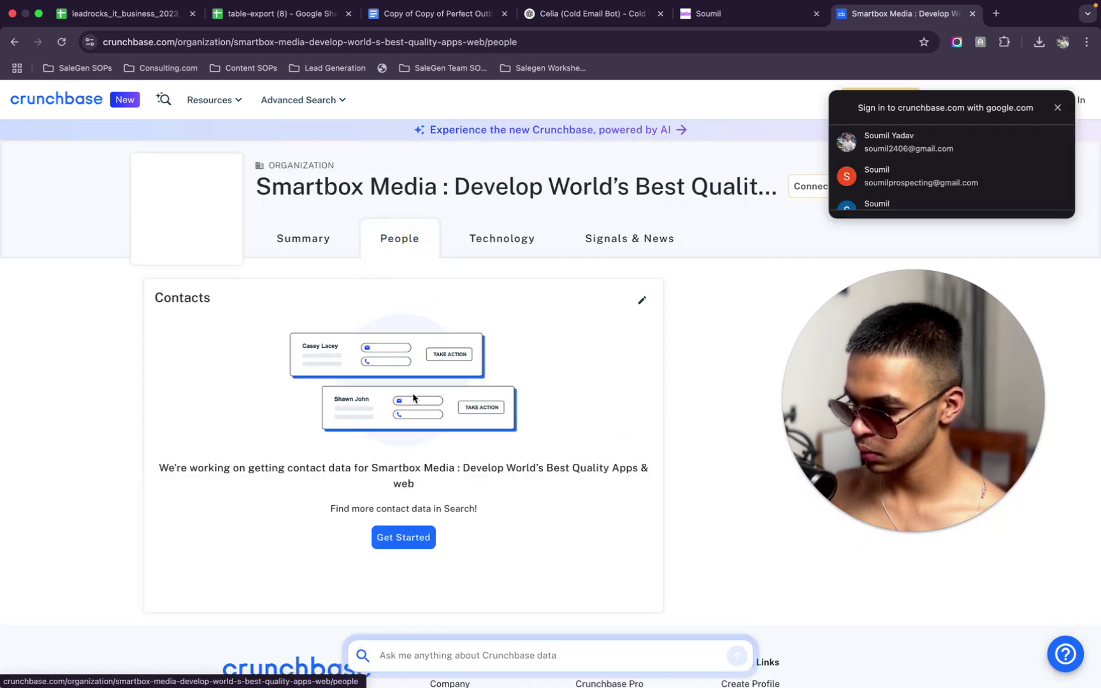
scroll(413, 389, "down", 4)
scroll(411, 385, "up", 1)
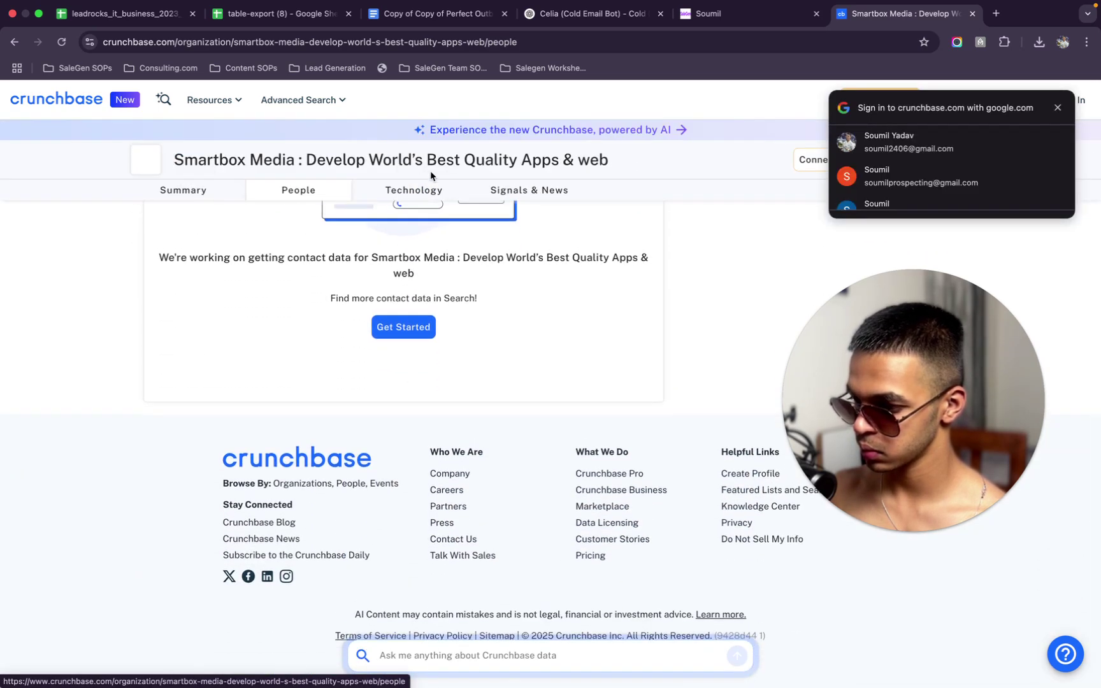
left_click(426, 195)
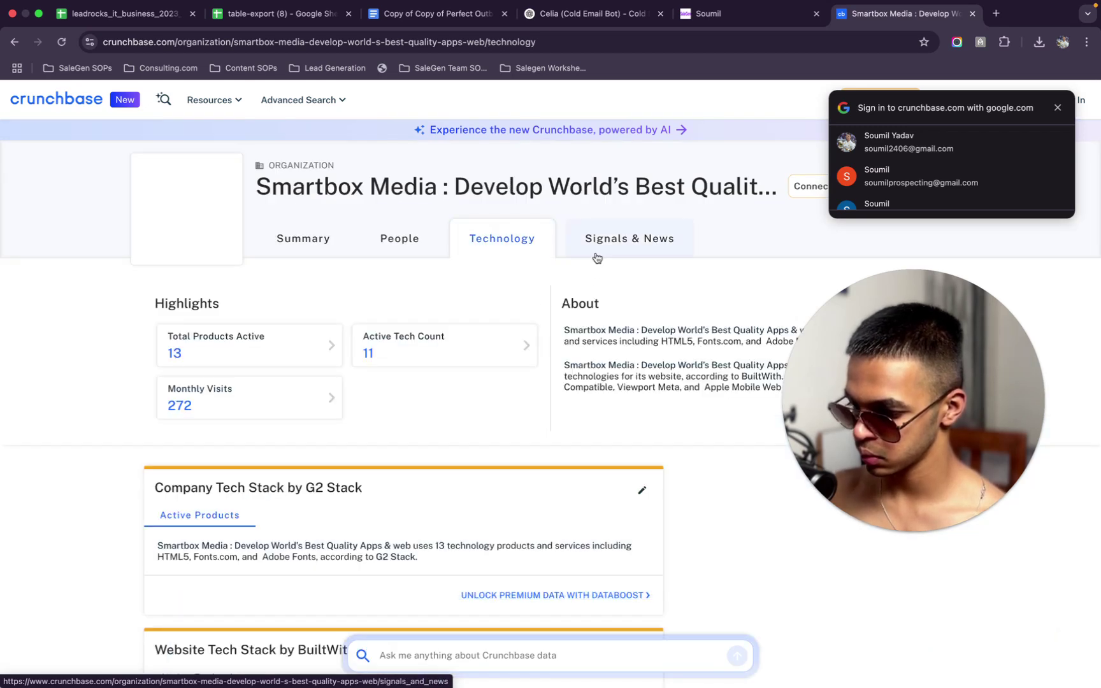
left_click(596, 256)
scroll(523, 505, "down", 1)
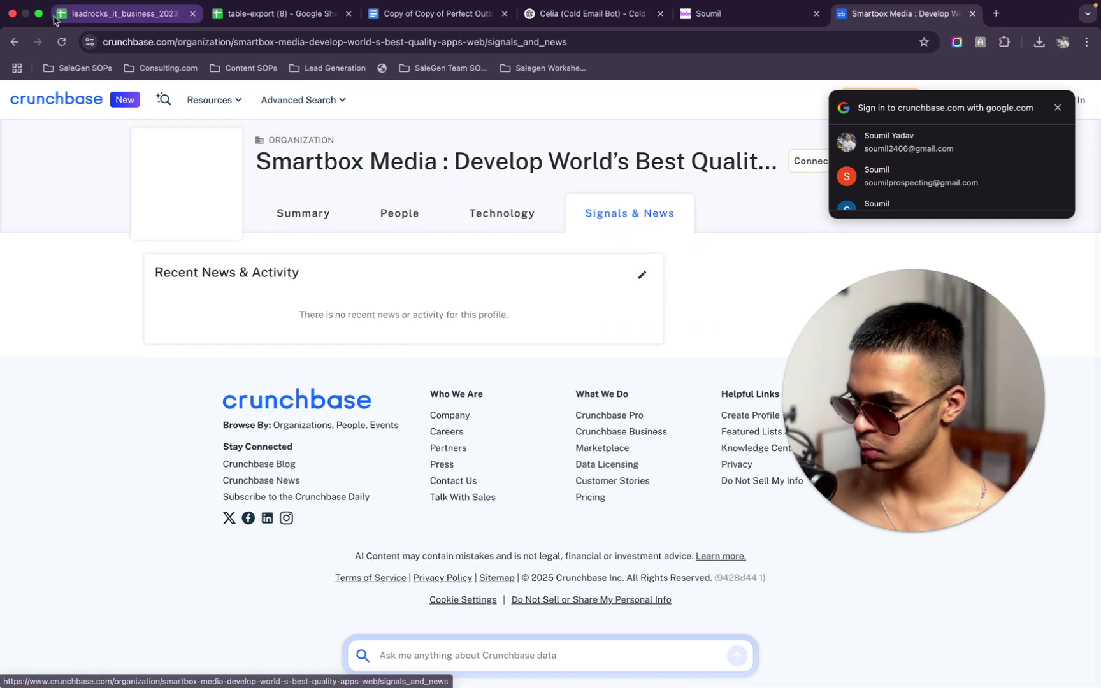
Go back through the profile pages to the Google search results
left_click(9, 42)
left_click(9, 42)
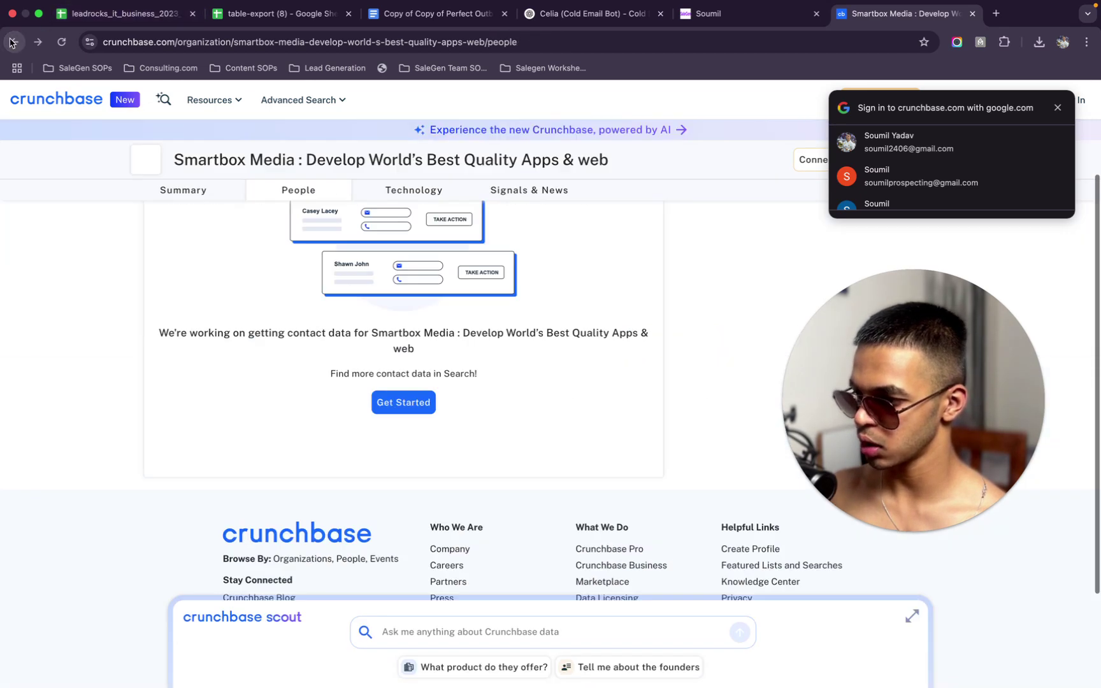
left_click(9, 42)
left_click(10, 42)
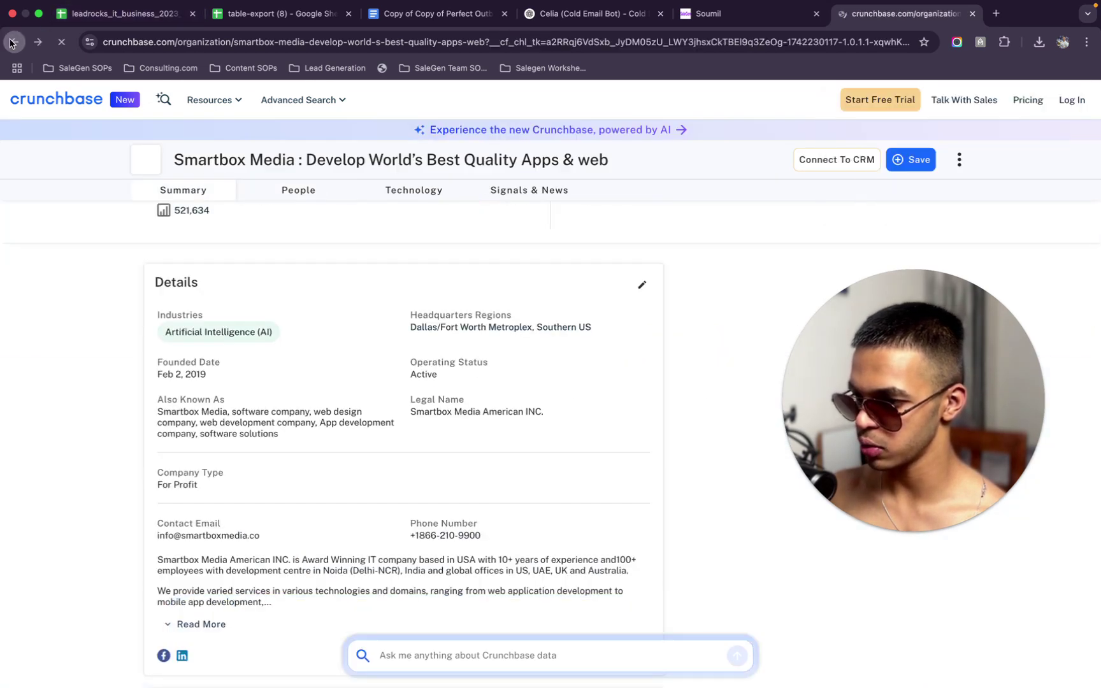
Scroll the Google results down to Smartbox Media's Clutch listing (4.9, 6 reviews)
scroll(245, 457, "down", 2)
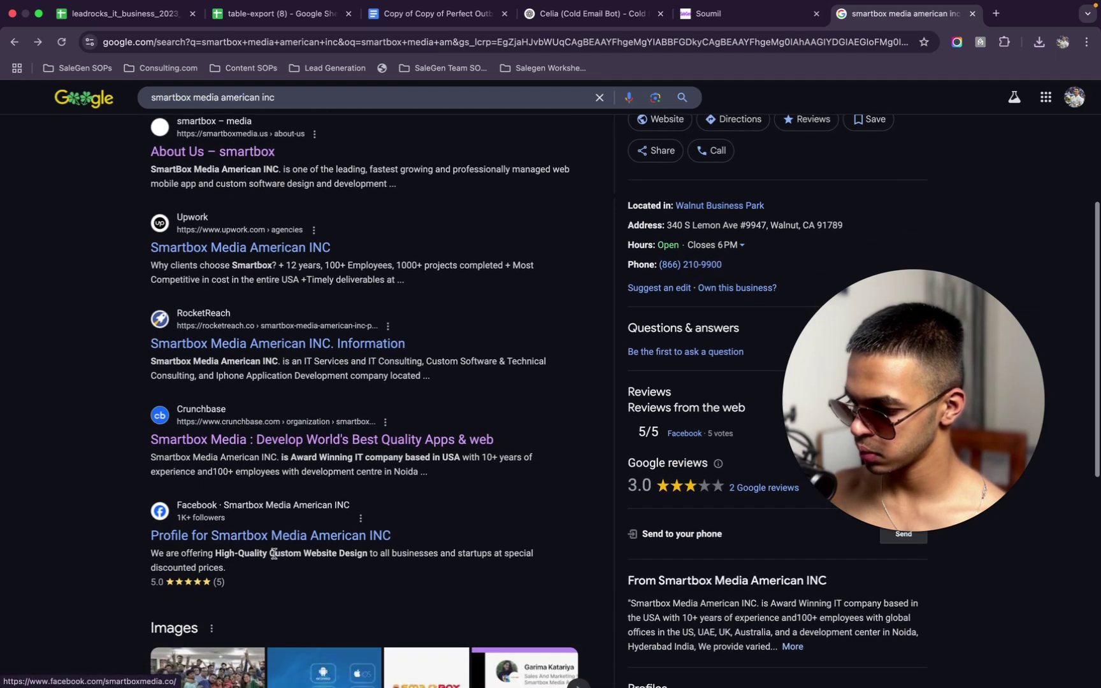
scroll(270, 549, "down", 1)
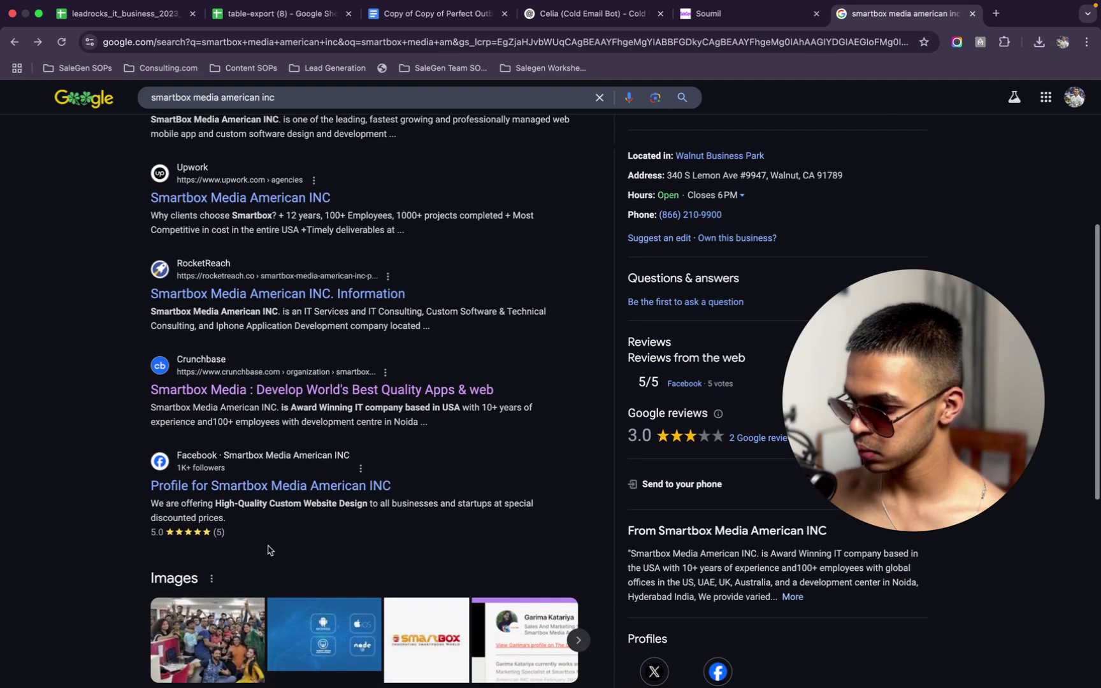
scroll(268, 547, "down", 6)
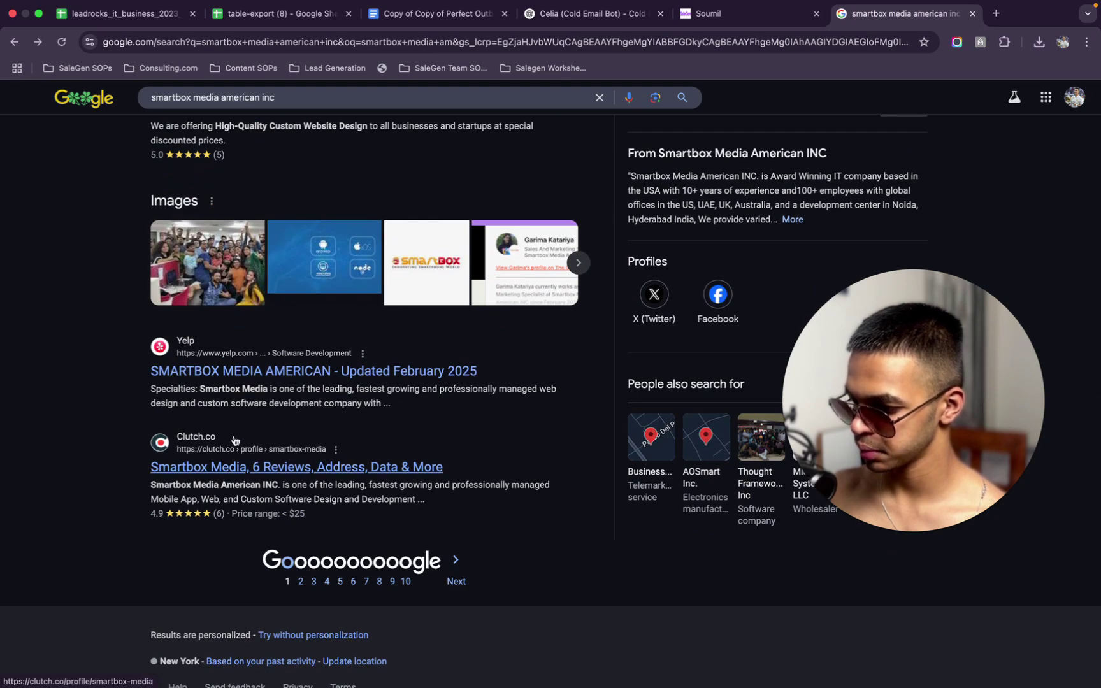
scroll(235, 440, "up", 4)
scroll(242, 446, "down", 2)
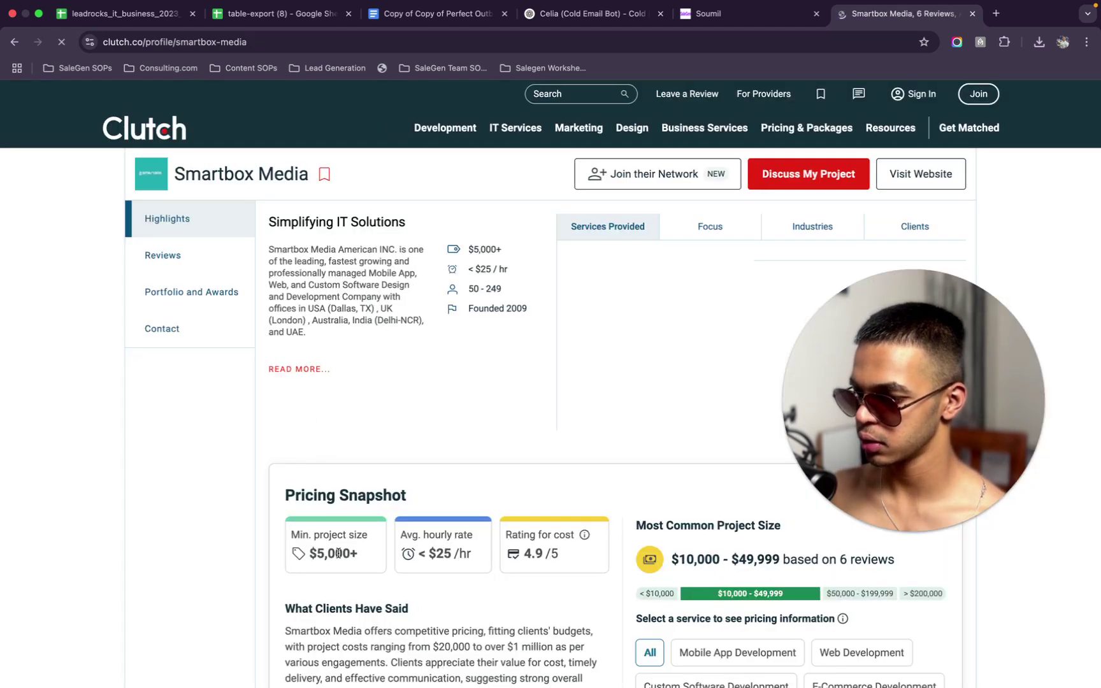
Scroll through the Clutch profile's pricing, Blockchain 40% focus and $10,000–$49,999 typical projects
scroll(337, 554, "down", 4)
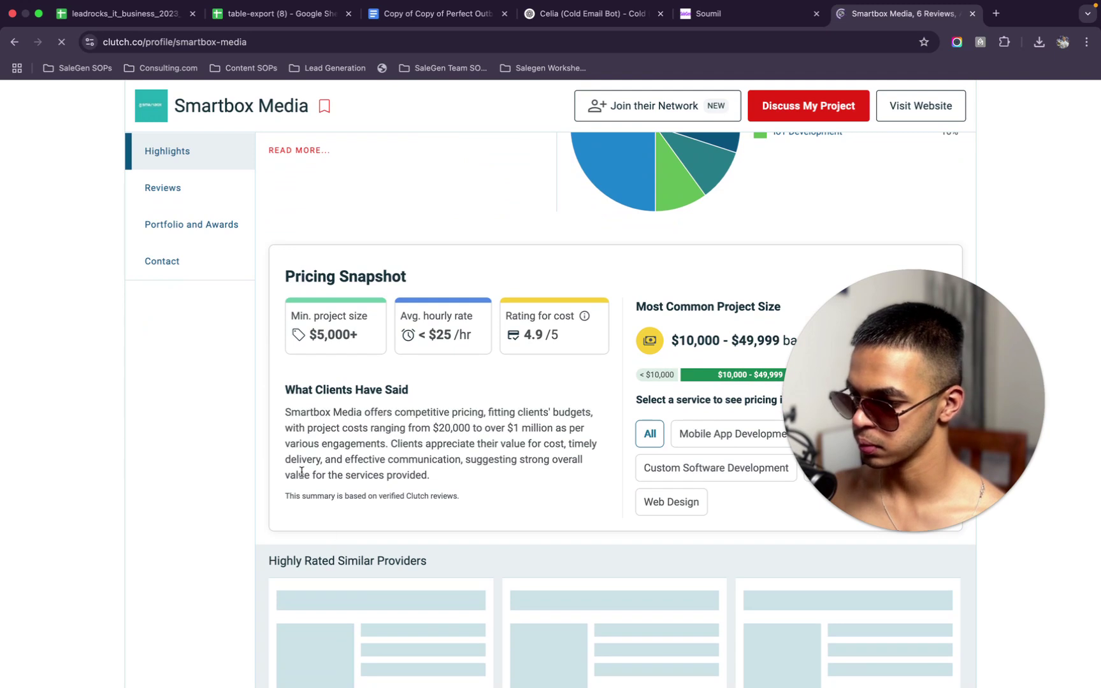
scroll(302, 476, "down", 2)
scroll(302, 475, "down", 1)
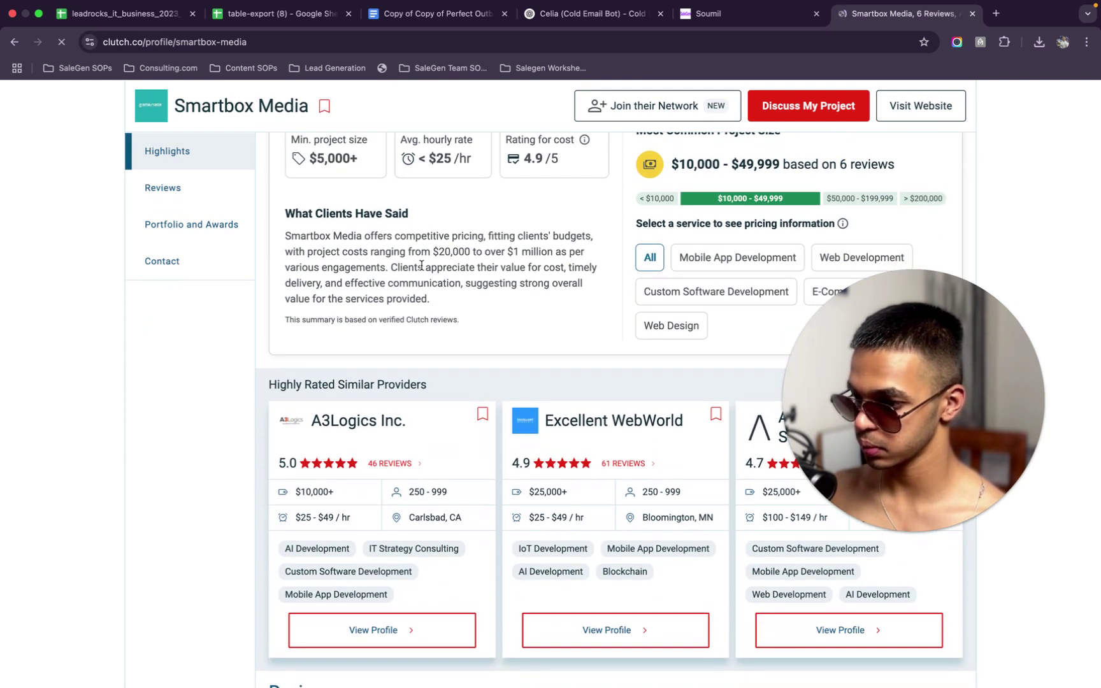
scroll(422, 312, "down", 1)
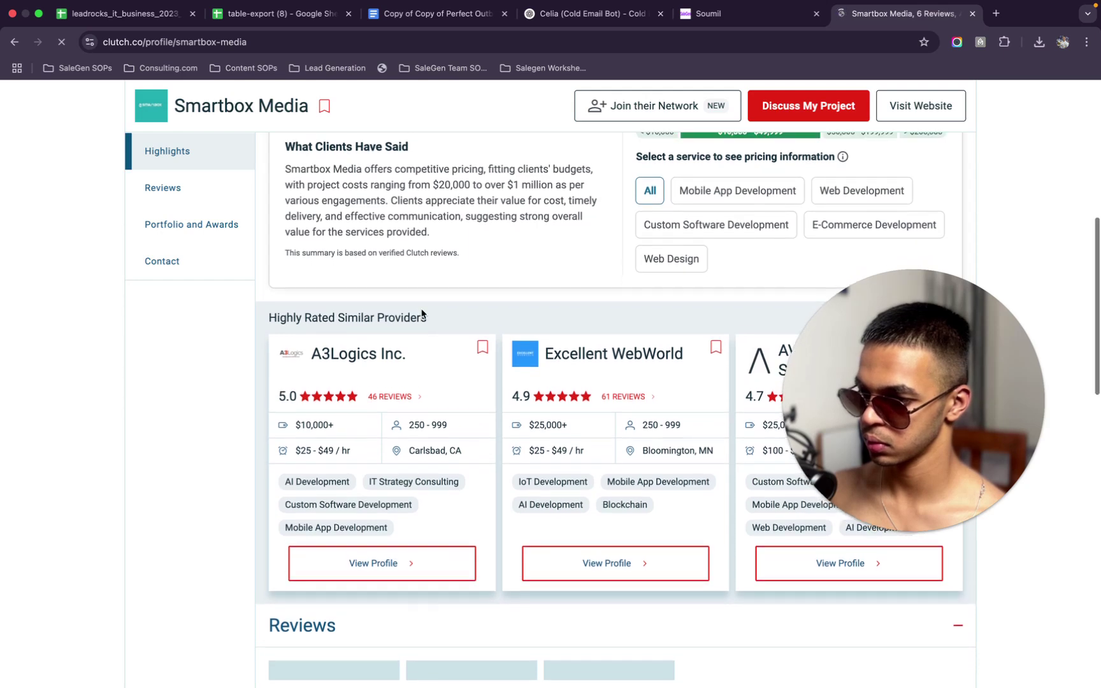
scroll(421, 312, "down", 3)
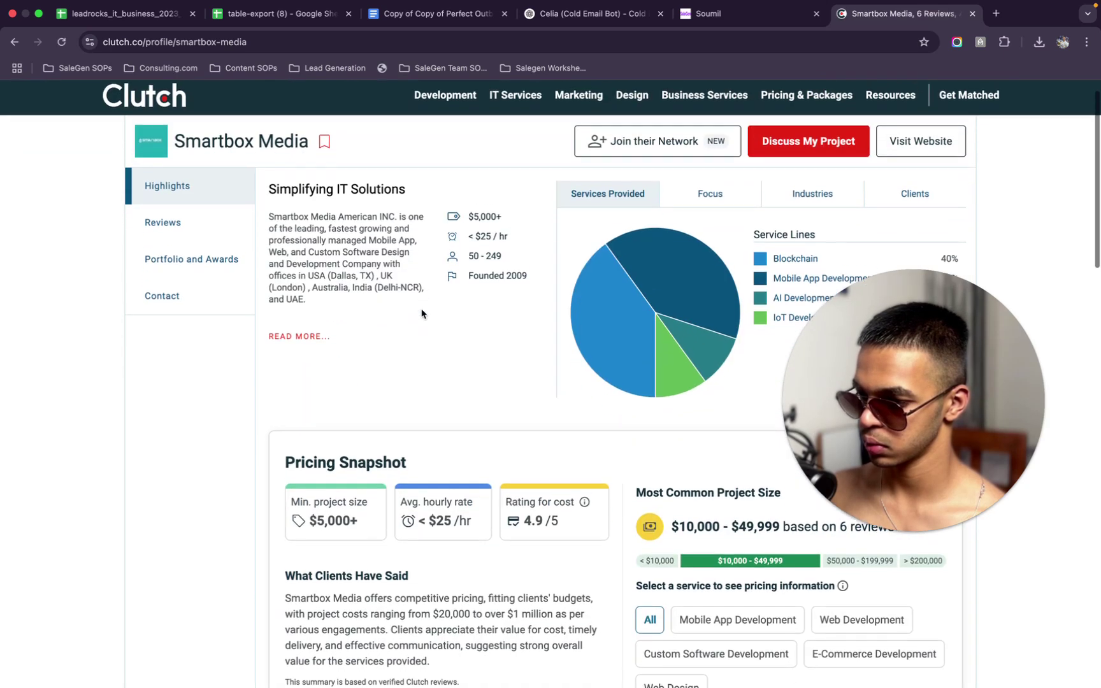
Go to the full list of all 6 Smartbox Media reviews on Clutch
left_click(194, 199)
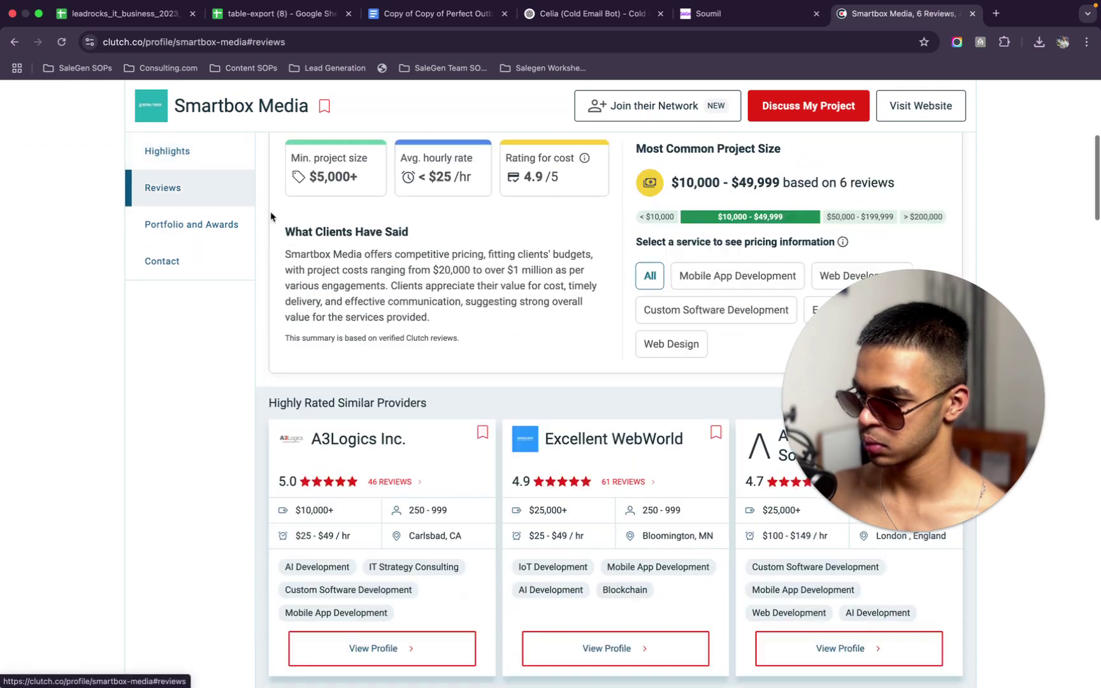
scroll(380, 320, "down", 6)
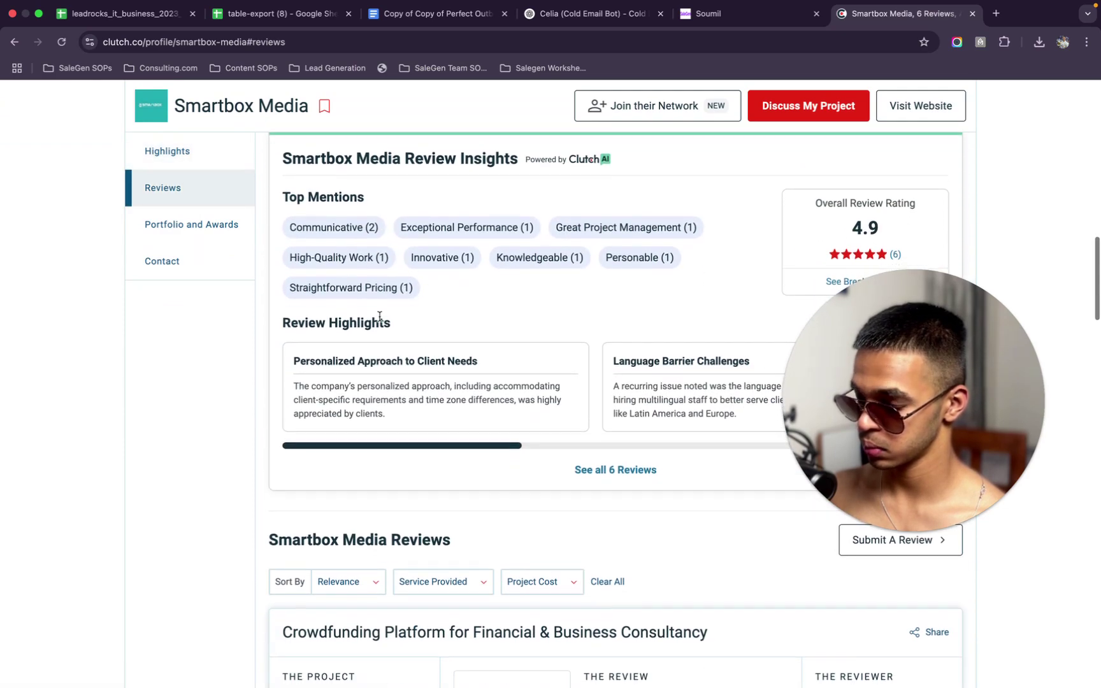
scroll(379, 316, "up", 1)
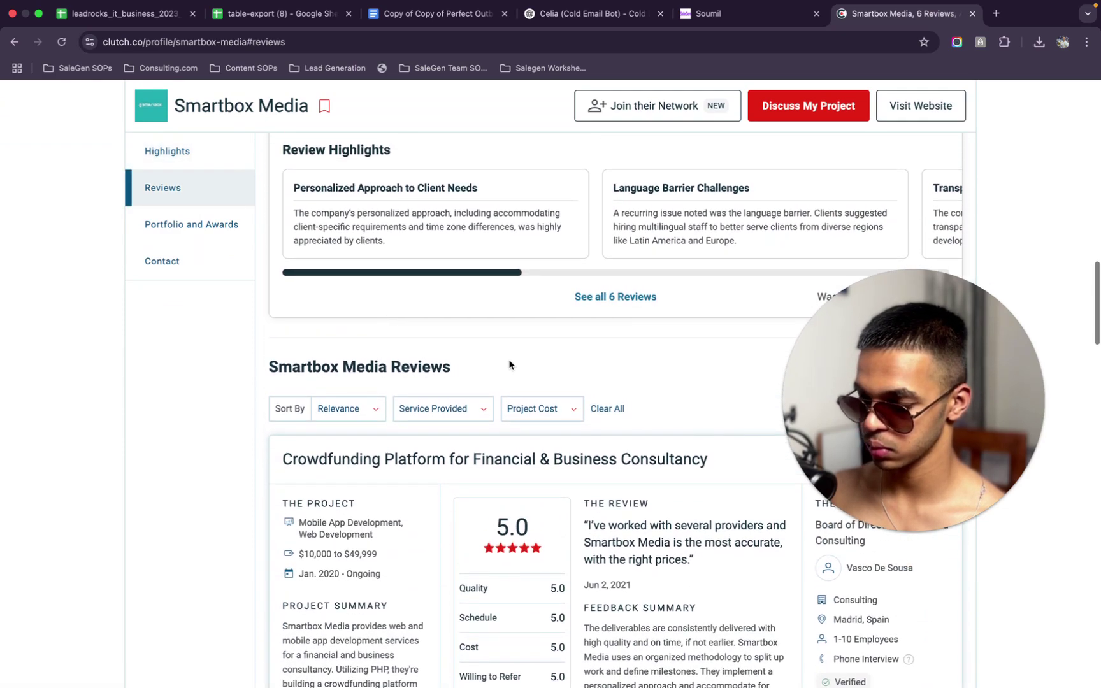
left_click(844, 399)
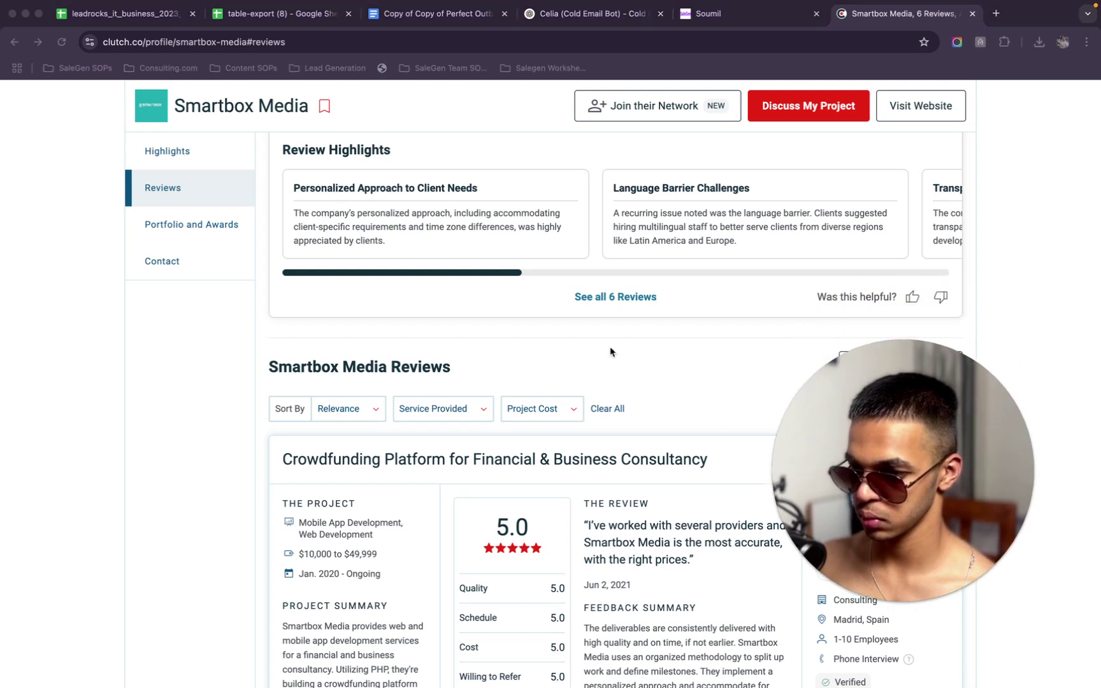
left_click(615, 294)
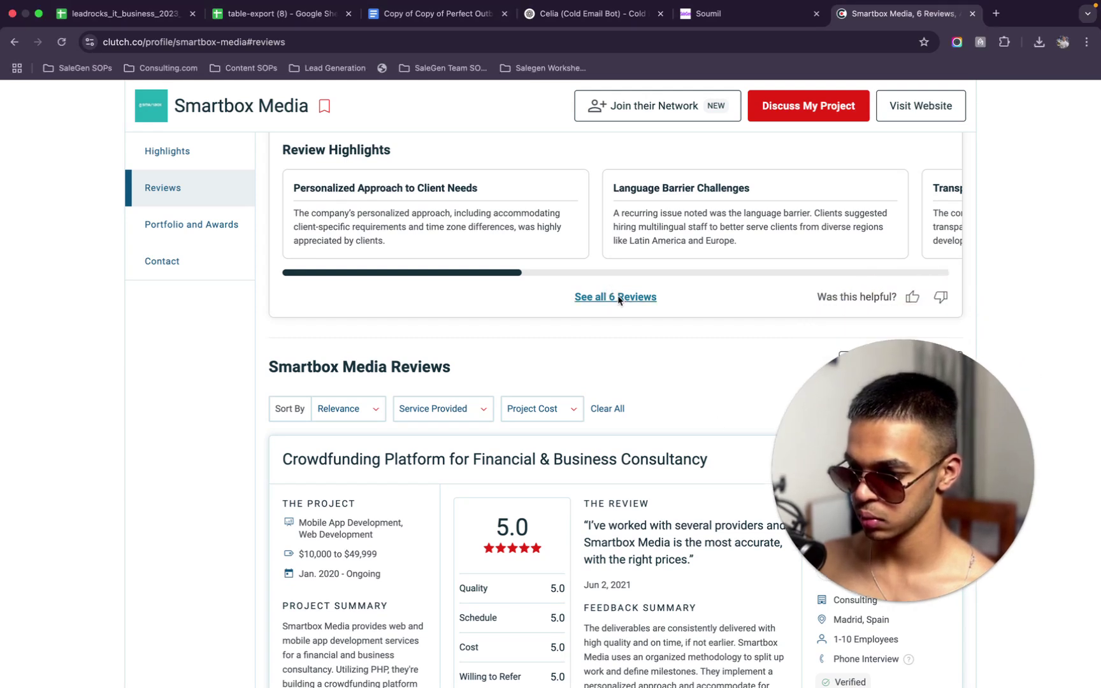
left_click(615, 295)
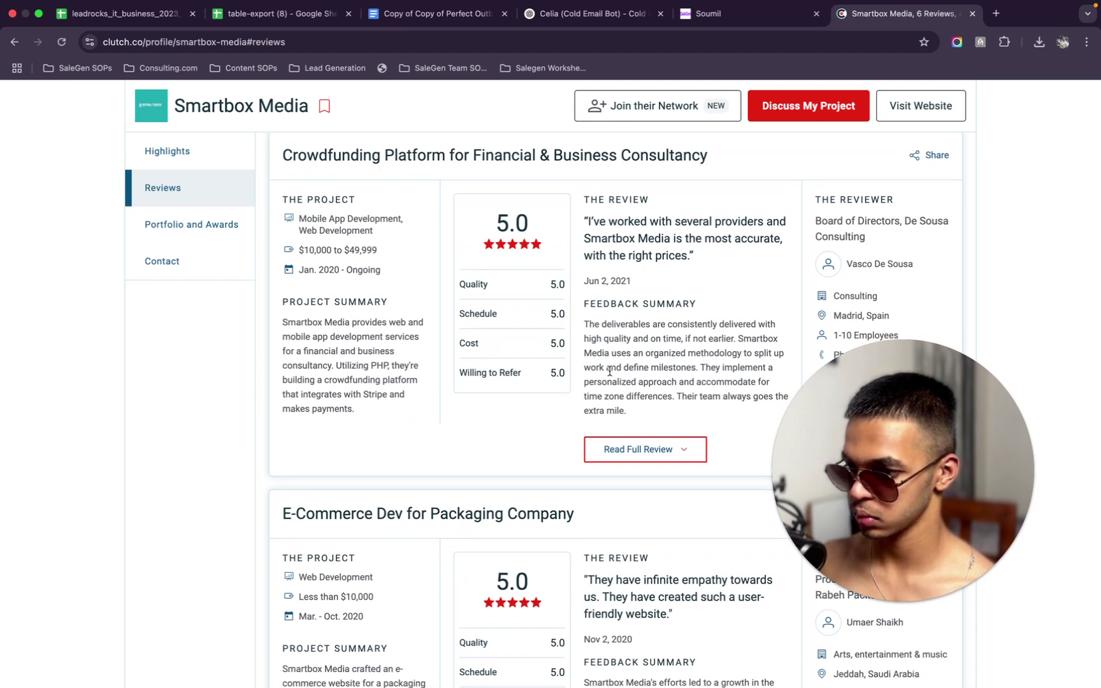
Read each review card through to the Mobile App & Web Dev for IT Services Co. review
scroll(610, 372, "down", 1)
scroll(610, 372, "up", 1)
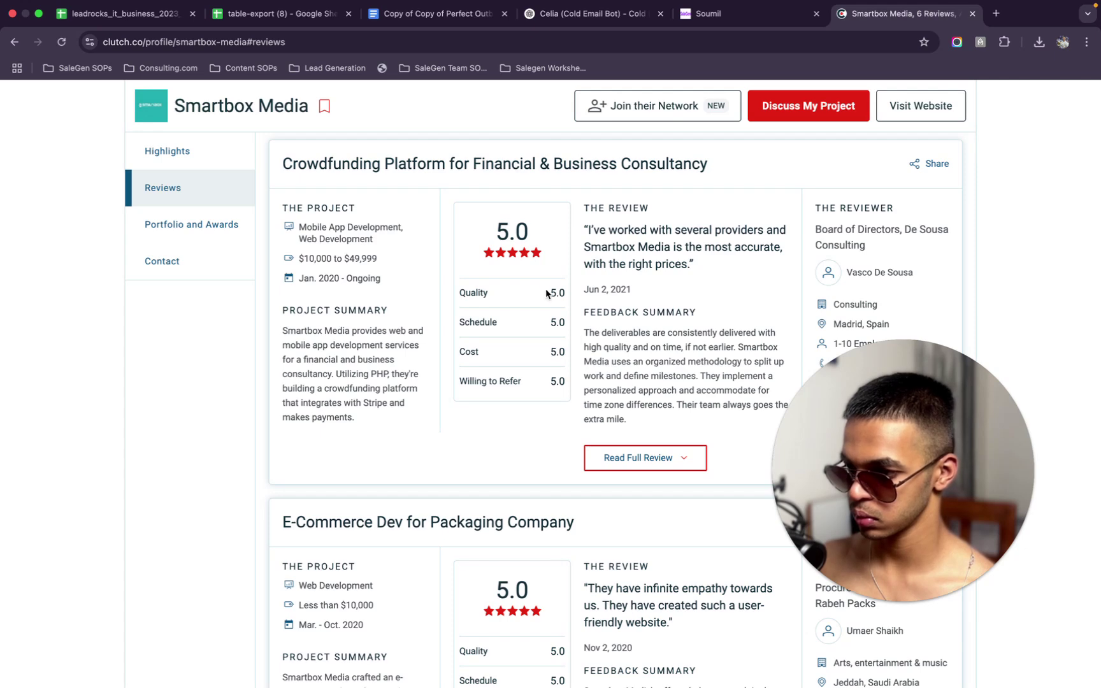
scroll(546, 292, "down", 1)
scroll(546, 294, "down", 5)
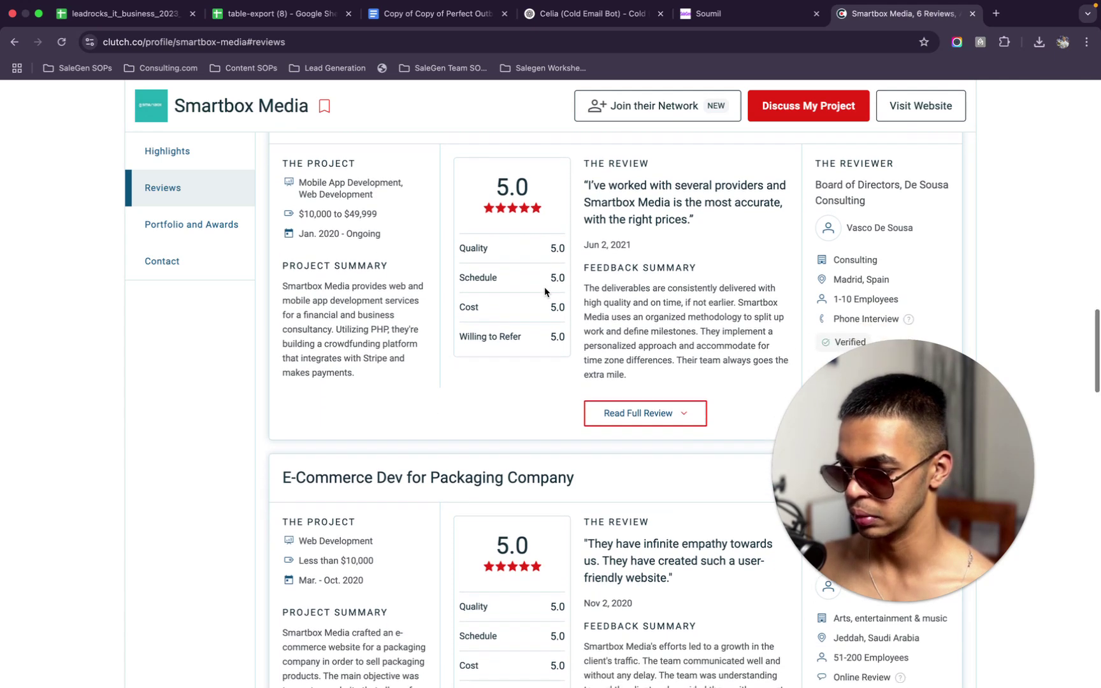
scroll(551, 300, "down", 7)
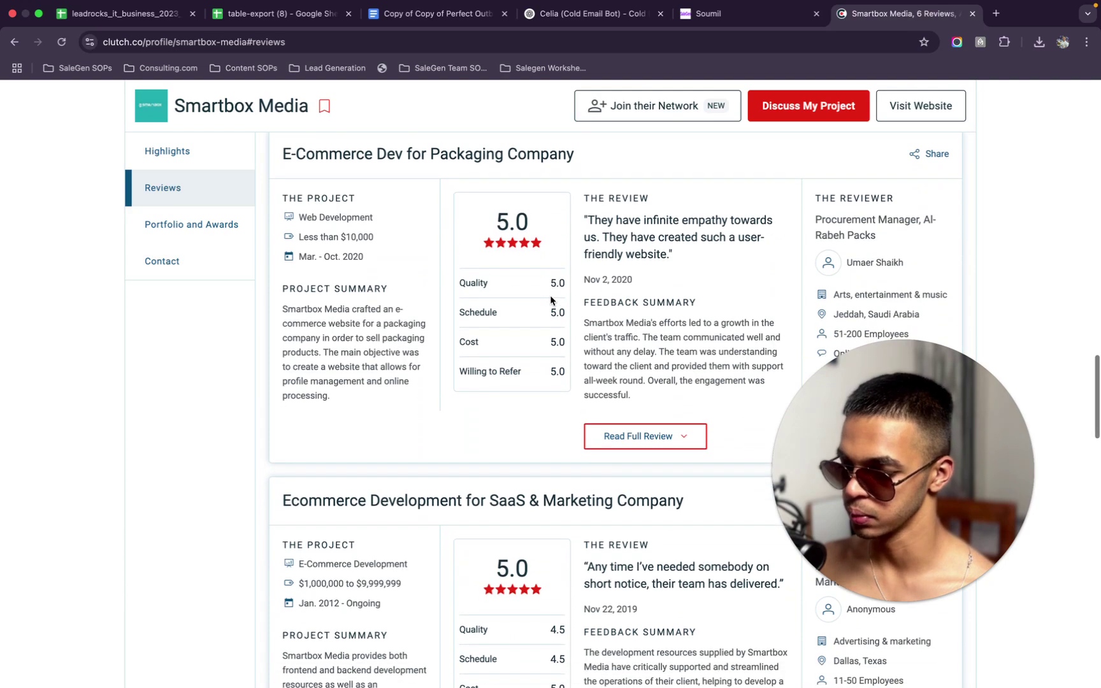
scroll(551, 296, "down", 10)
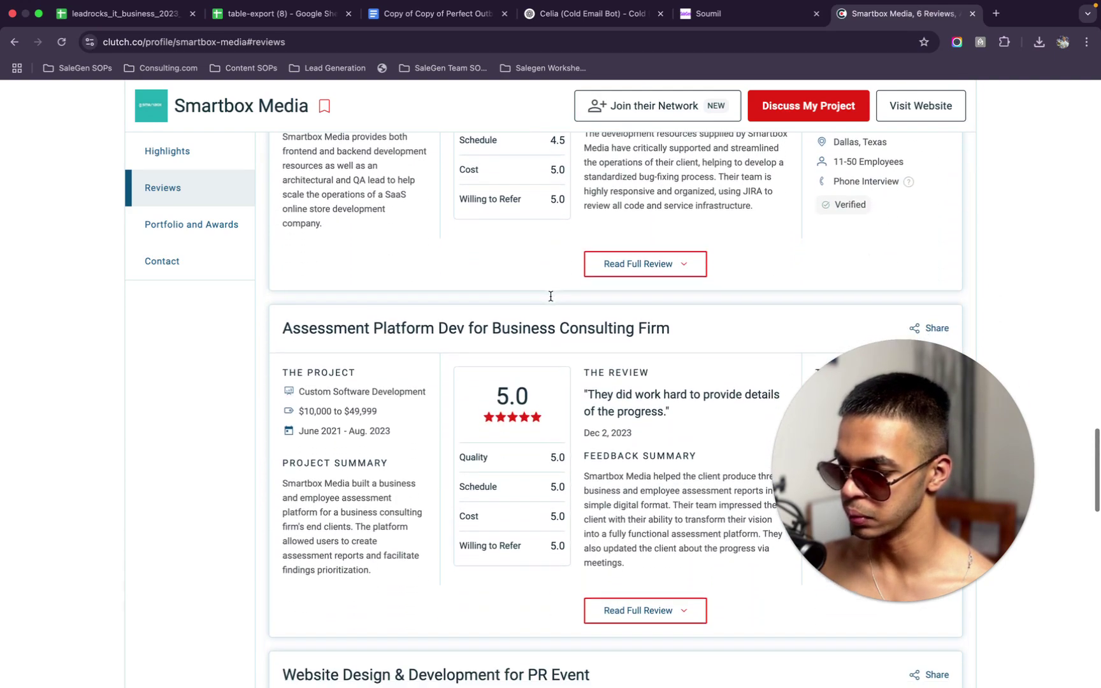
scroll(550, 295, "up", 1)
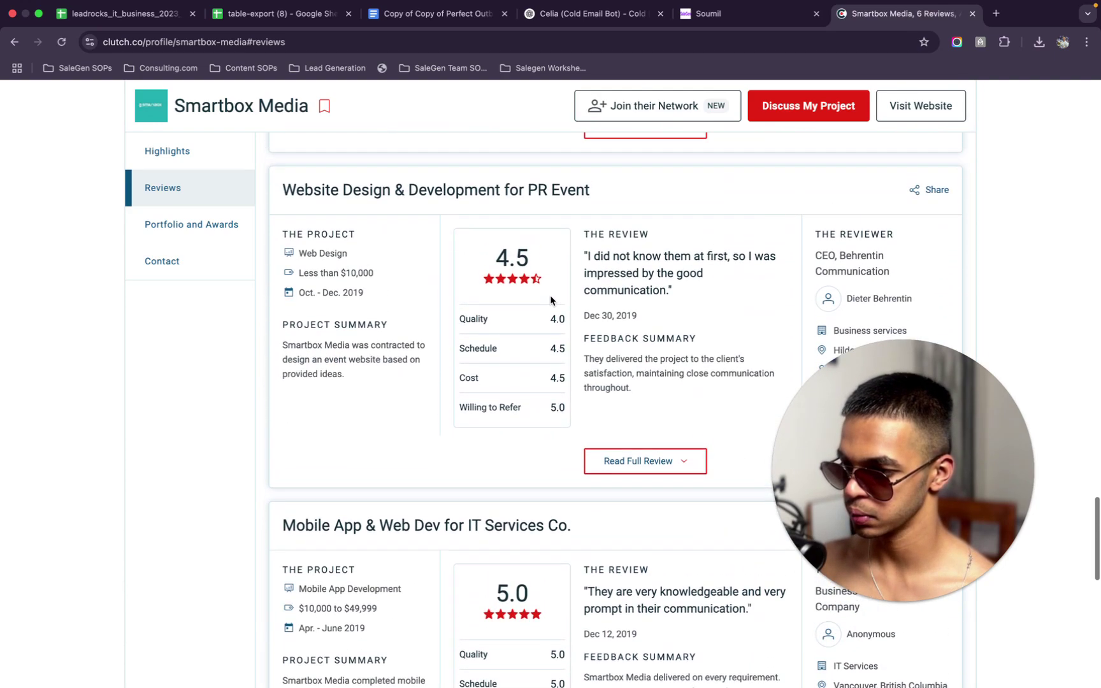
scroll(551, 299, "down", 5)
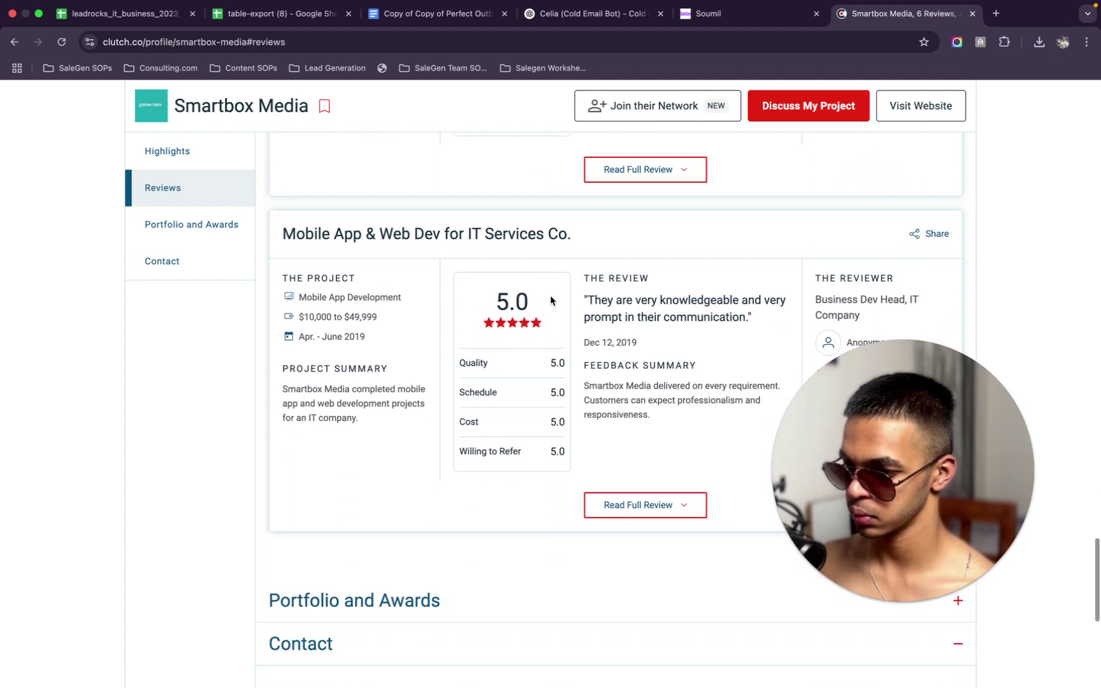
scroll(550, 295, "down", 1)
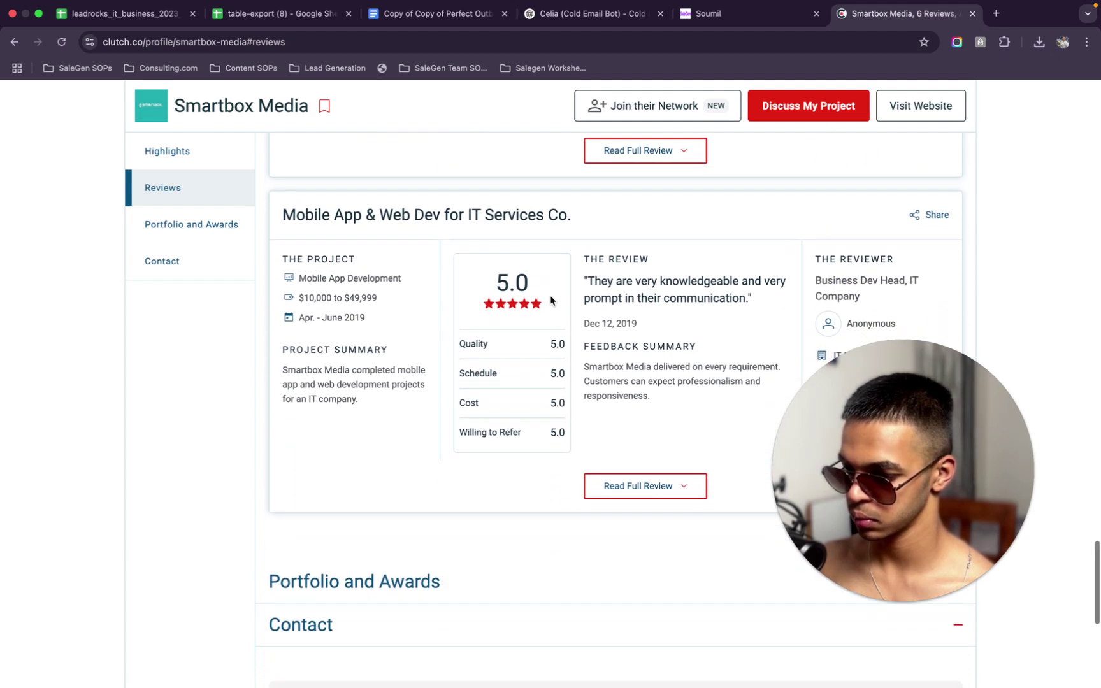
scroll(550, 295, "up", 4)
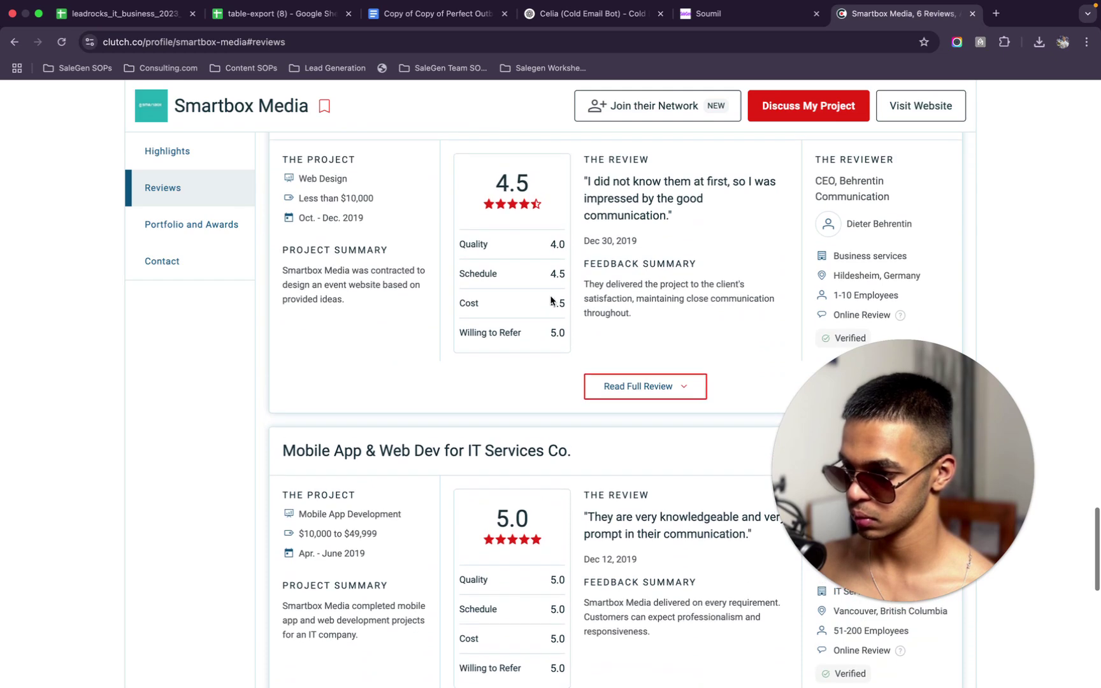
scroll(552, 301, "up", 1)
scroll(551, 300, "up", 1)
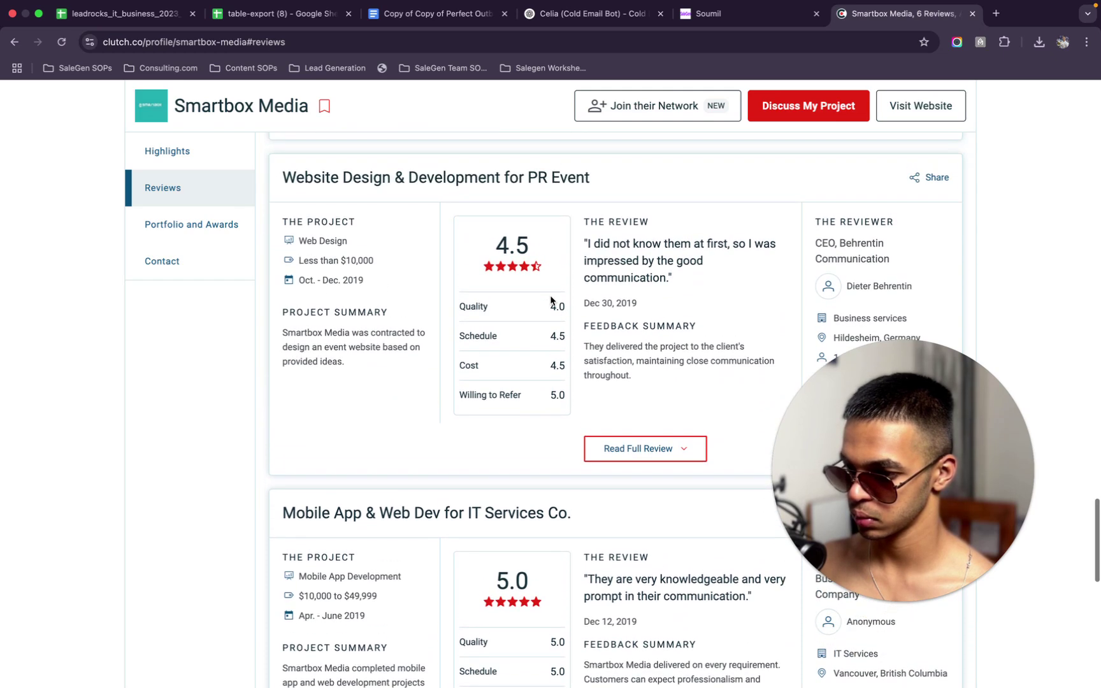
scroll(550, 297, "down", 15)
scroll(550, 300, "down", 3)
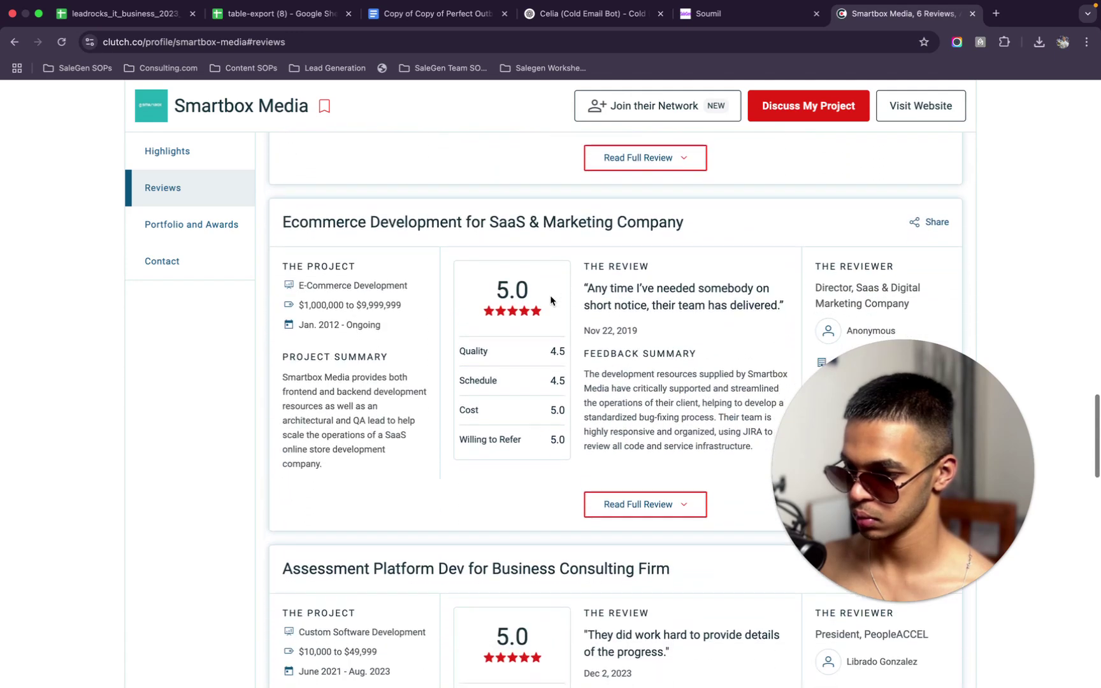
scroll(551, 301, "down", 1)
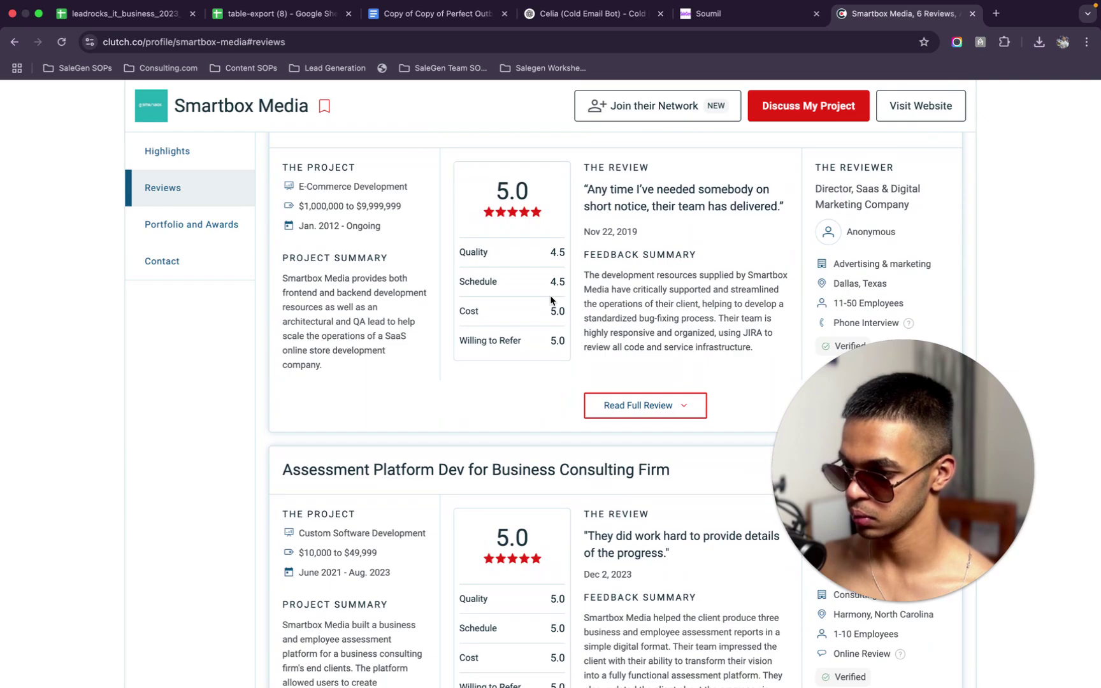
scroll(551, 300, "up", 15)
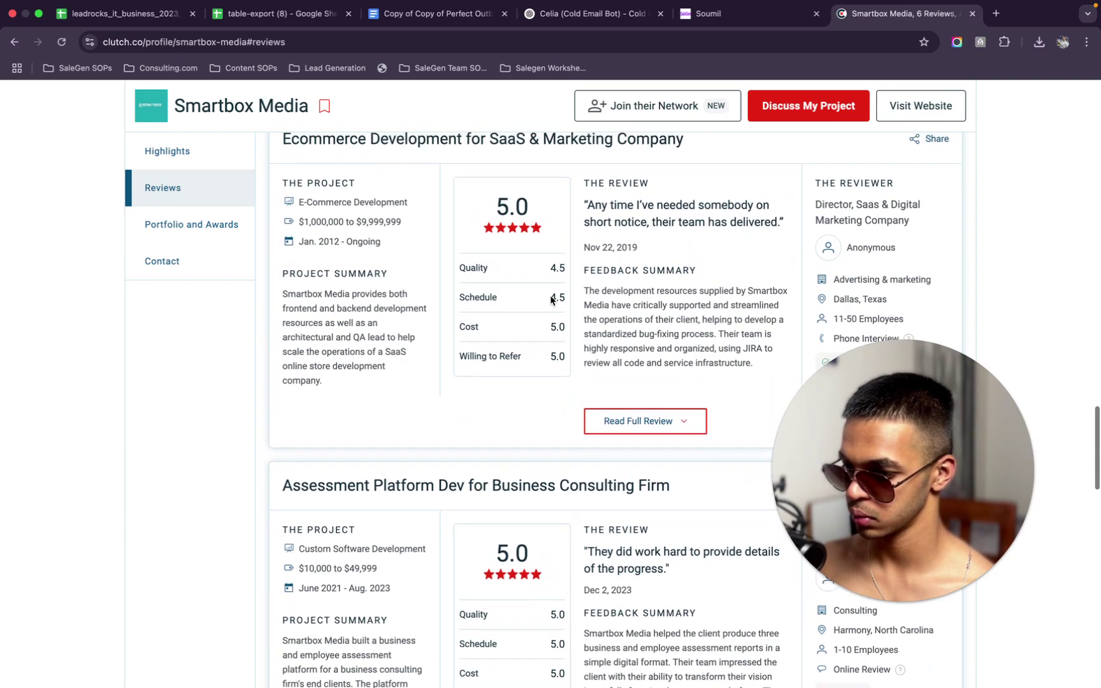
scroll(551, 300, "down", 20)
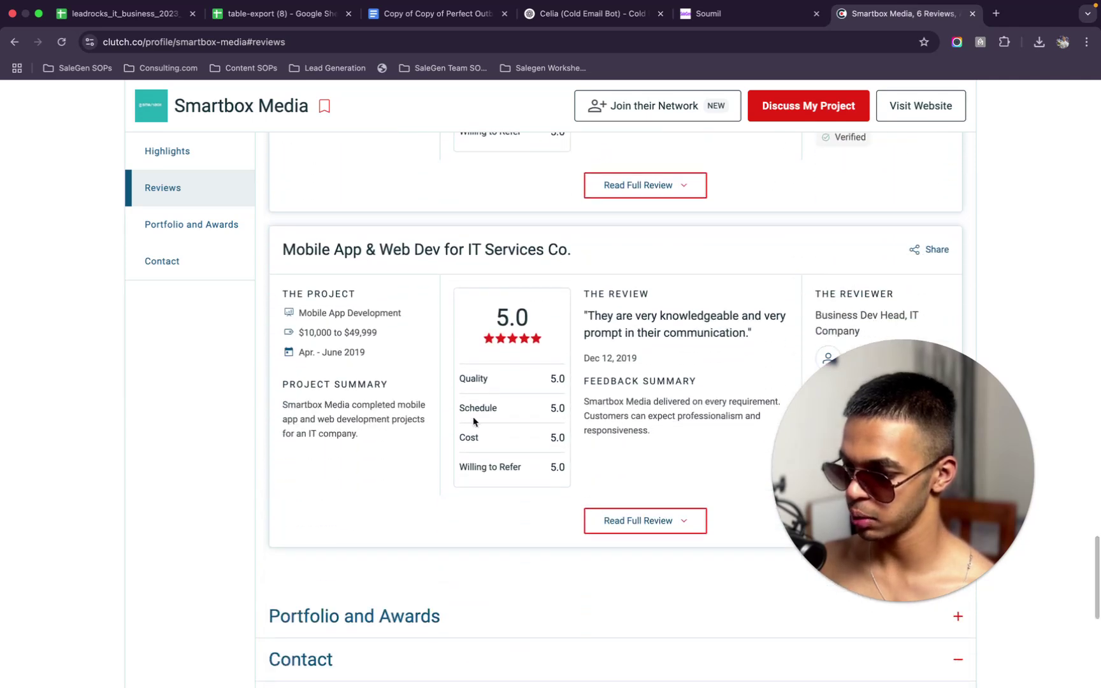
scroll(474, 422, "down", 4)
scroll(474, 422, "up", 1)
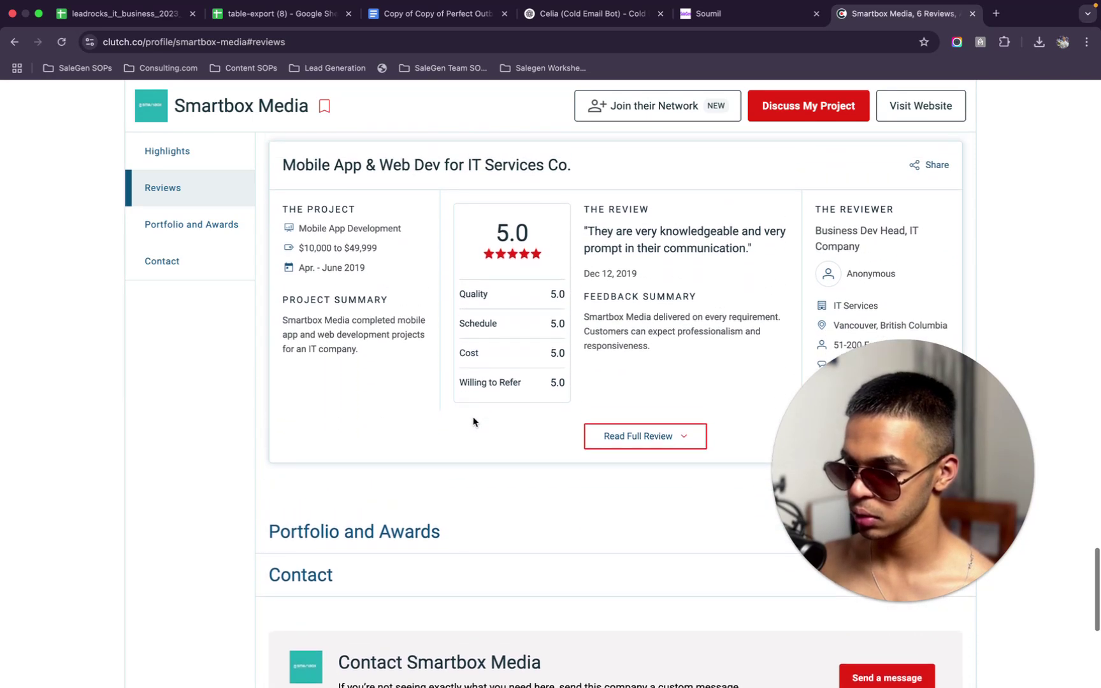
Expand and read the 5.0-rated IT Services Co. review in full, then collapse it
left_click_drag(846, 451, 111, 450)
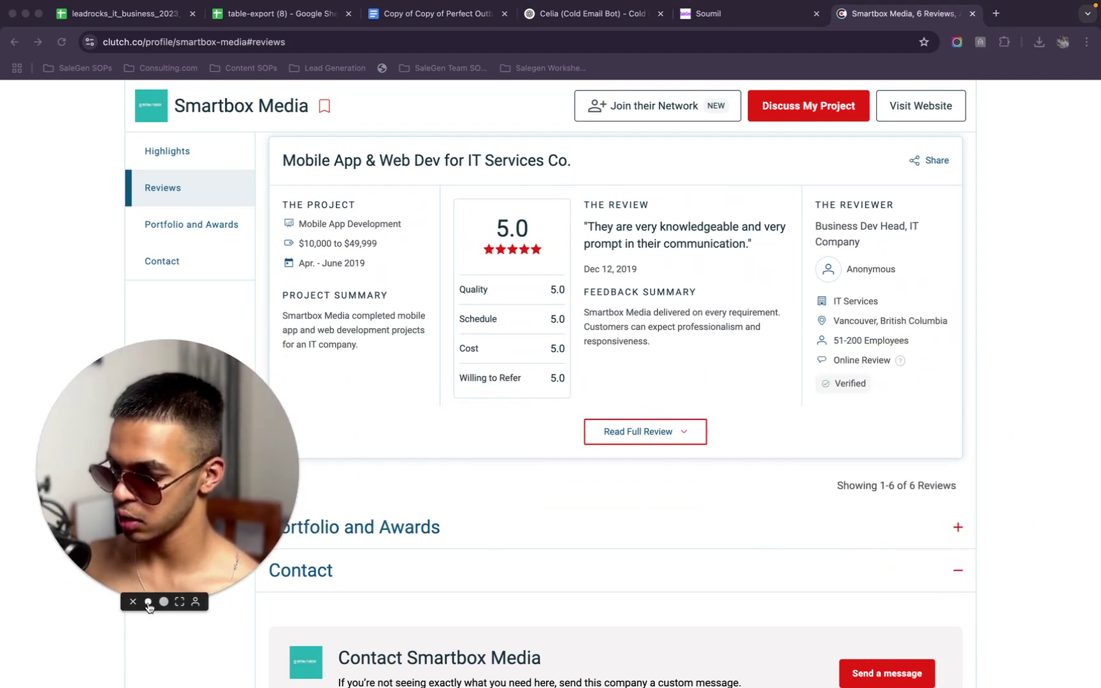
left_click(148, 602)
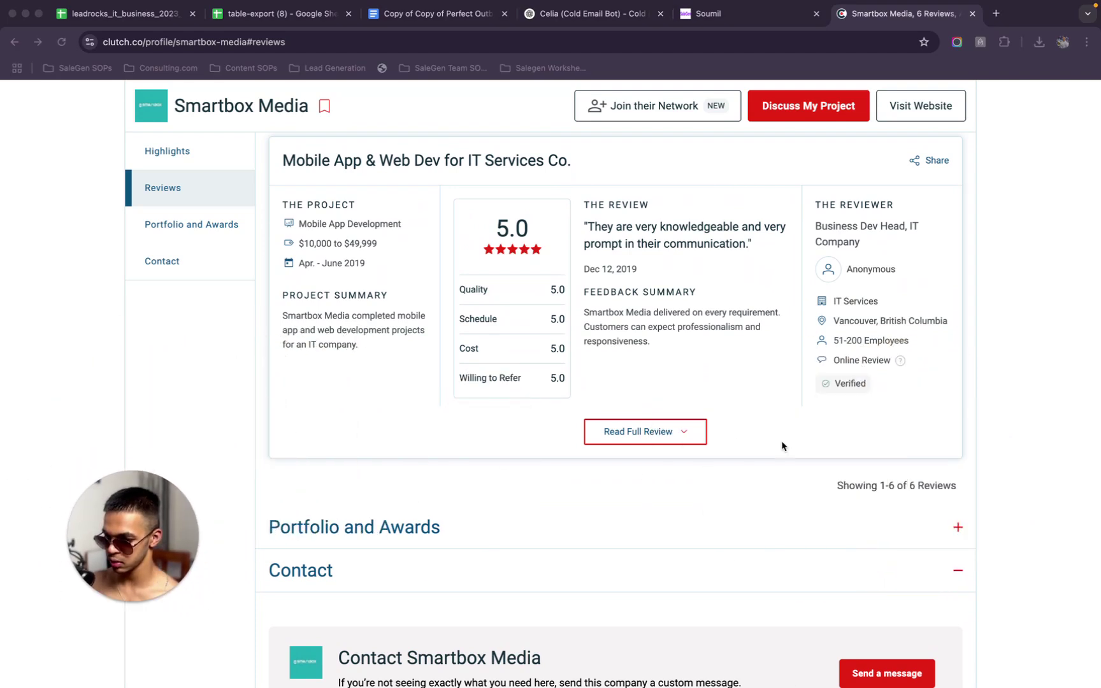
left_click(684, 433)
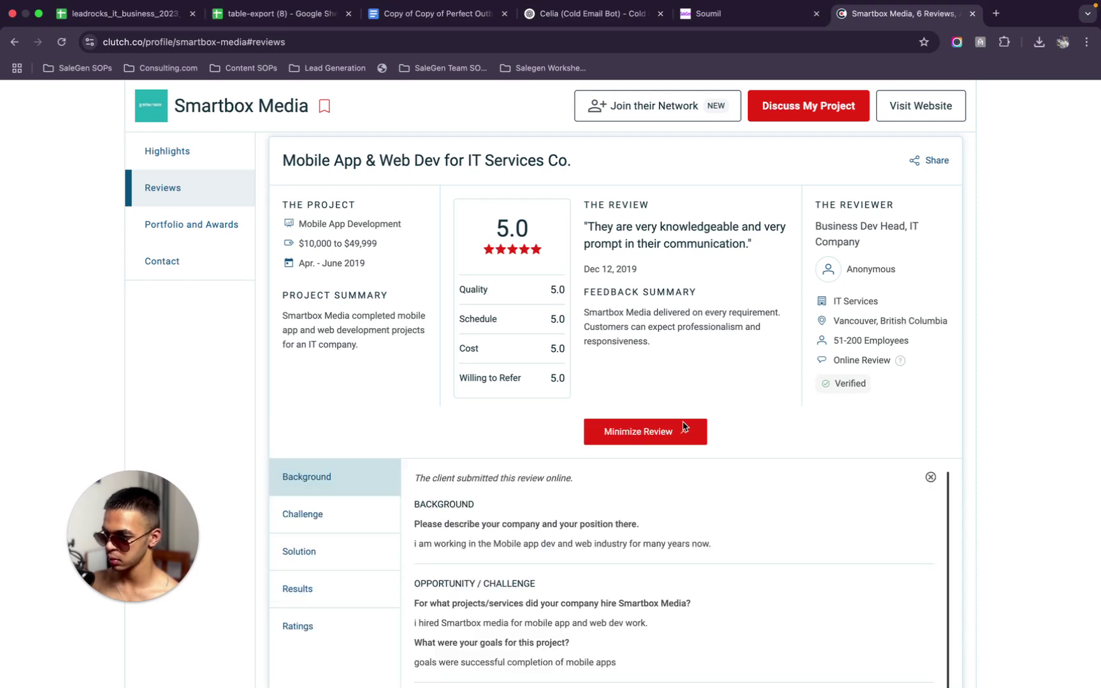
scroll(684, 425, "down", 1)
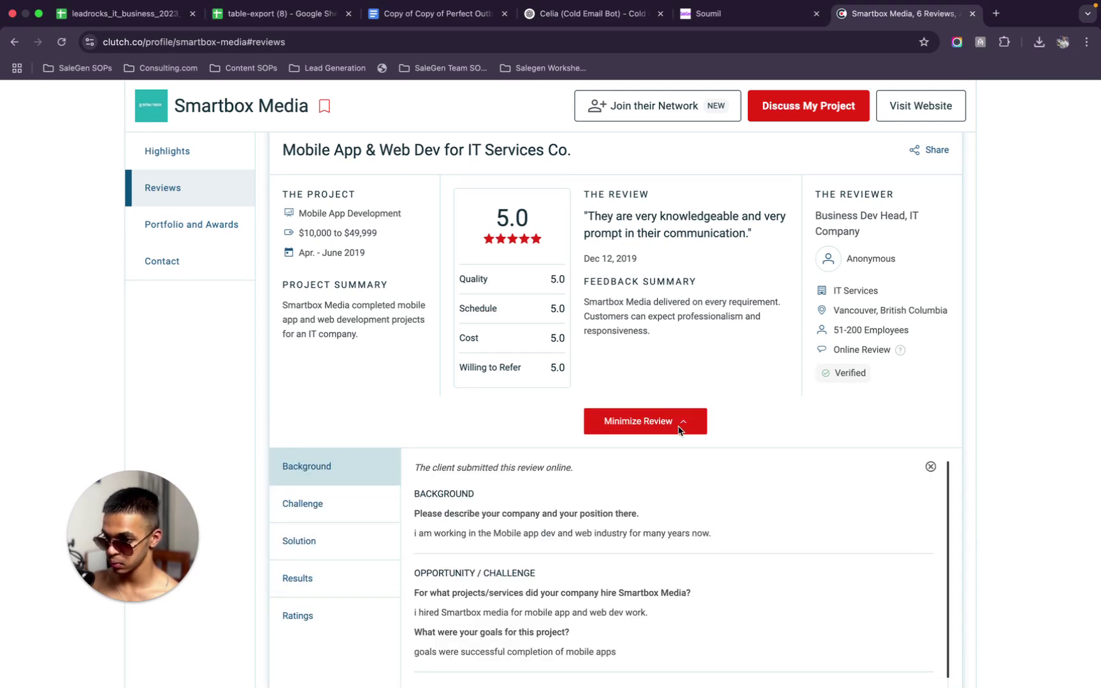
left_click(680, 428)
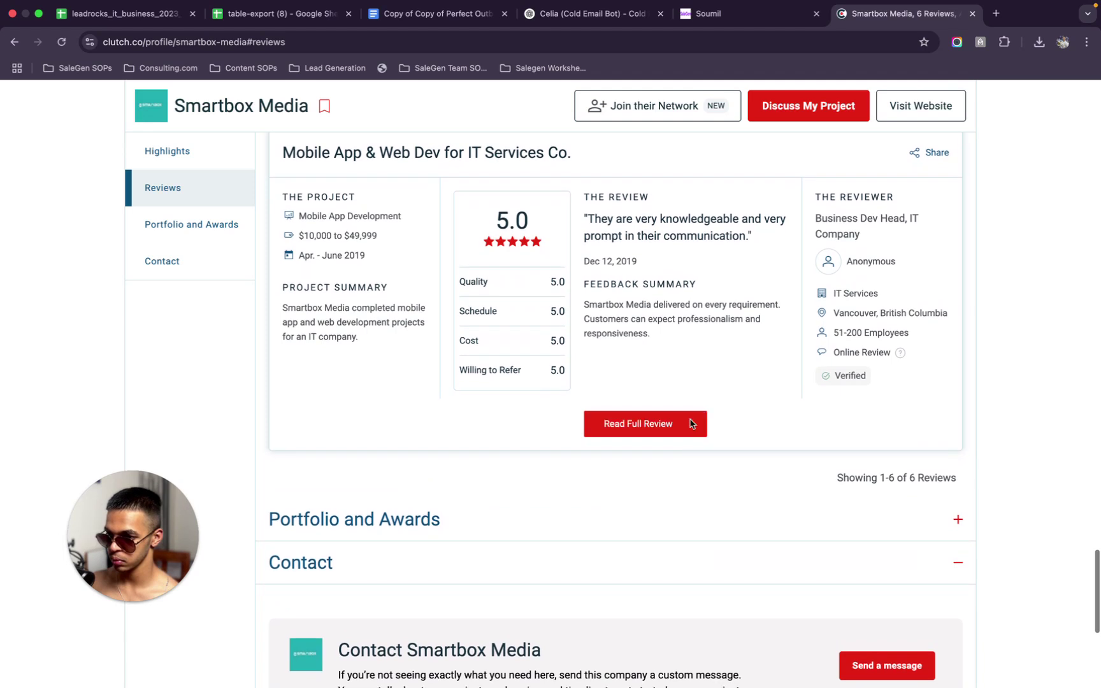
scroll(573, 106, "down", 1)
scroll(573, 106, "up", 1)
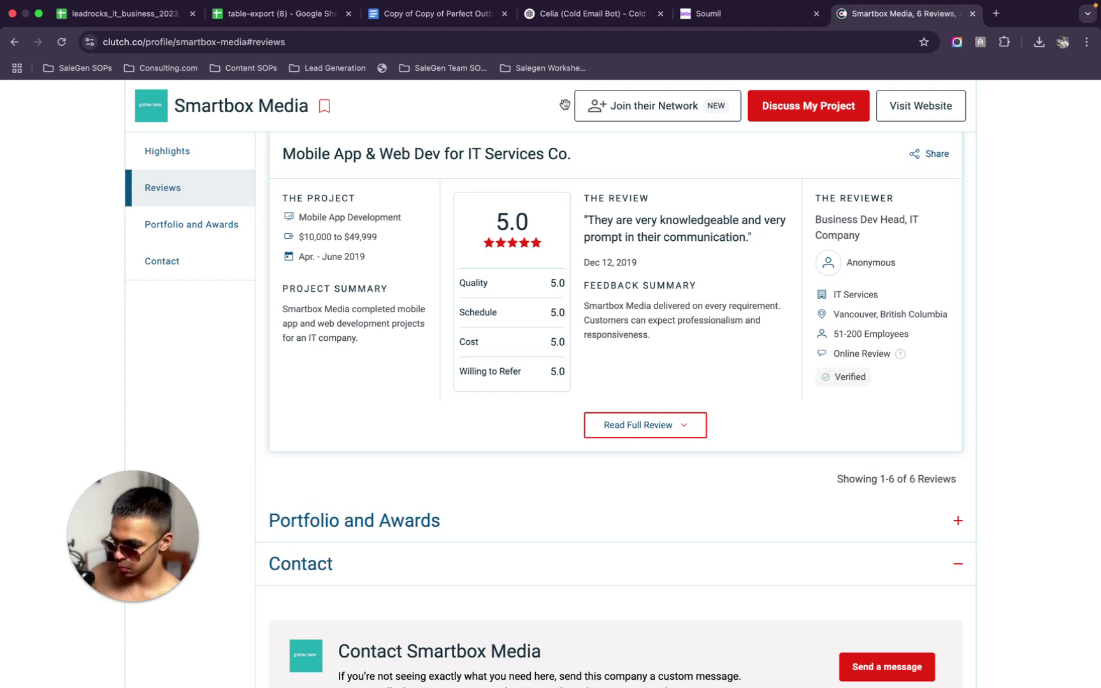
Screenshot the 5.0-rated Mobile App & Web Dev for IT Services Co. review card, tightly framed
key("super+shift+5")
left_click_drag(700, 683, 695, 406)
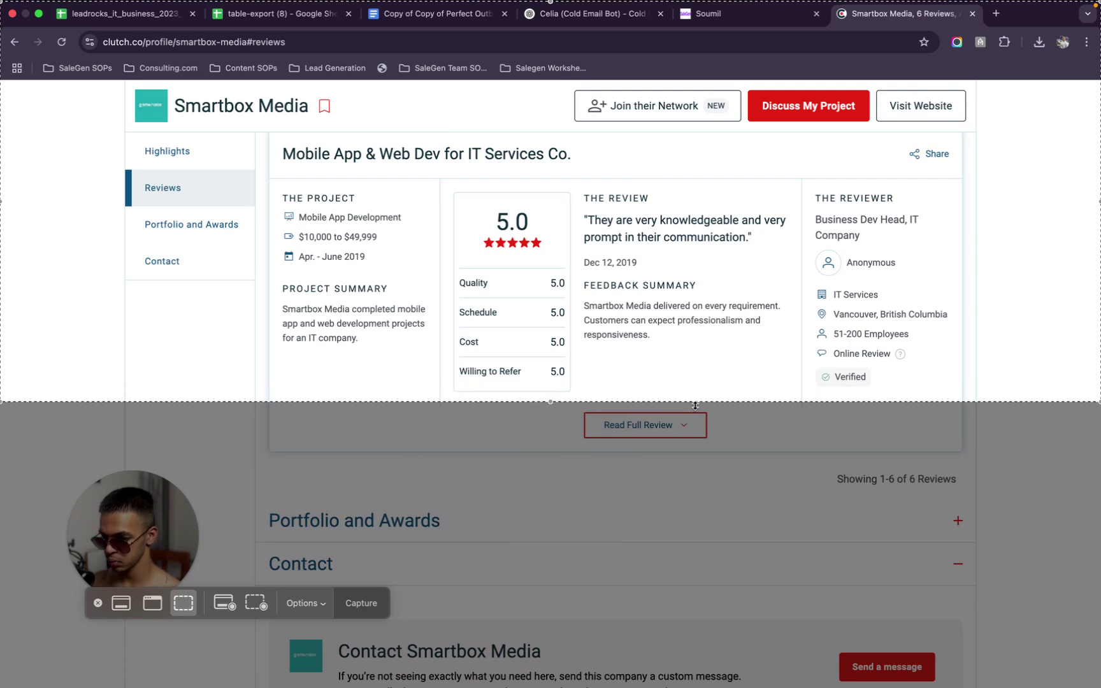
left_click_drag(1098, 236, 972, 231)
left_click_drag(866, 3, 888, 130)
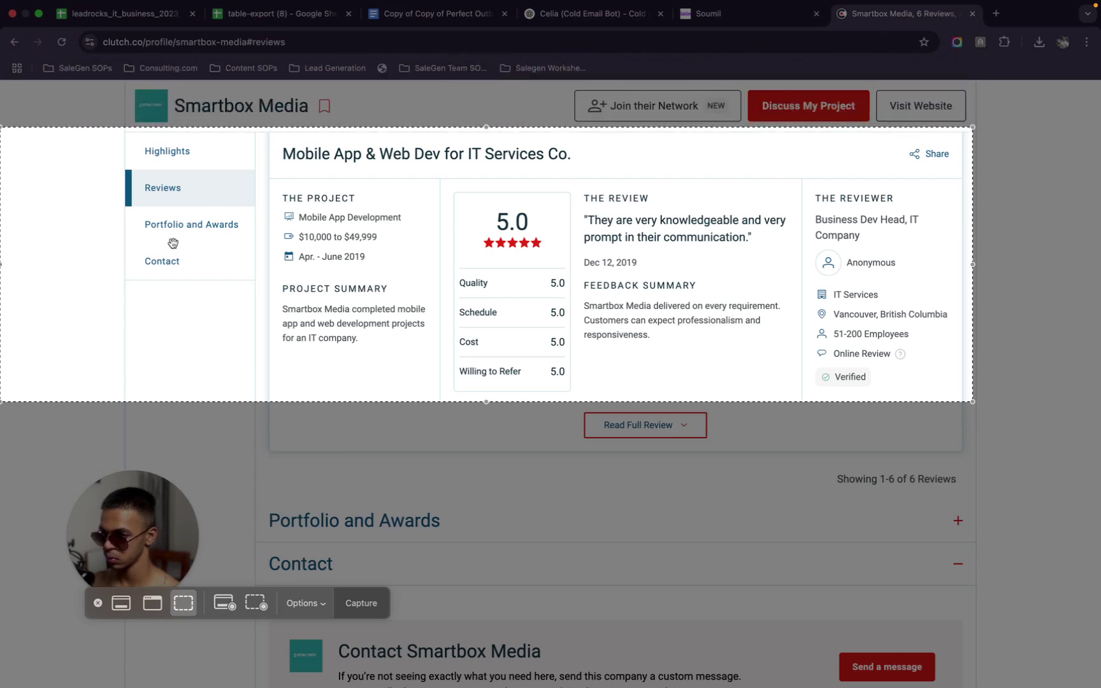
left_click_drag(4, 307, 271, 319)
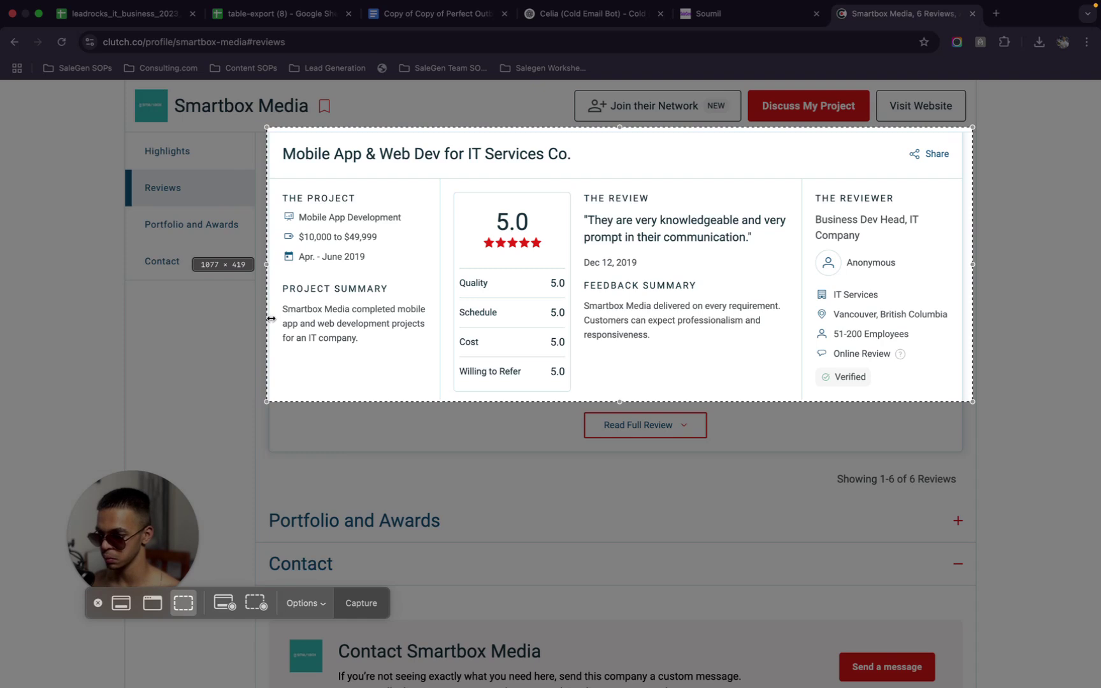
left_click_drag(271, 319, 265, 319)
left_click(358, 609)
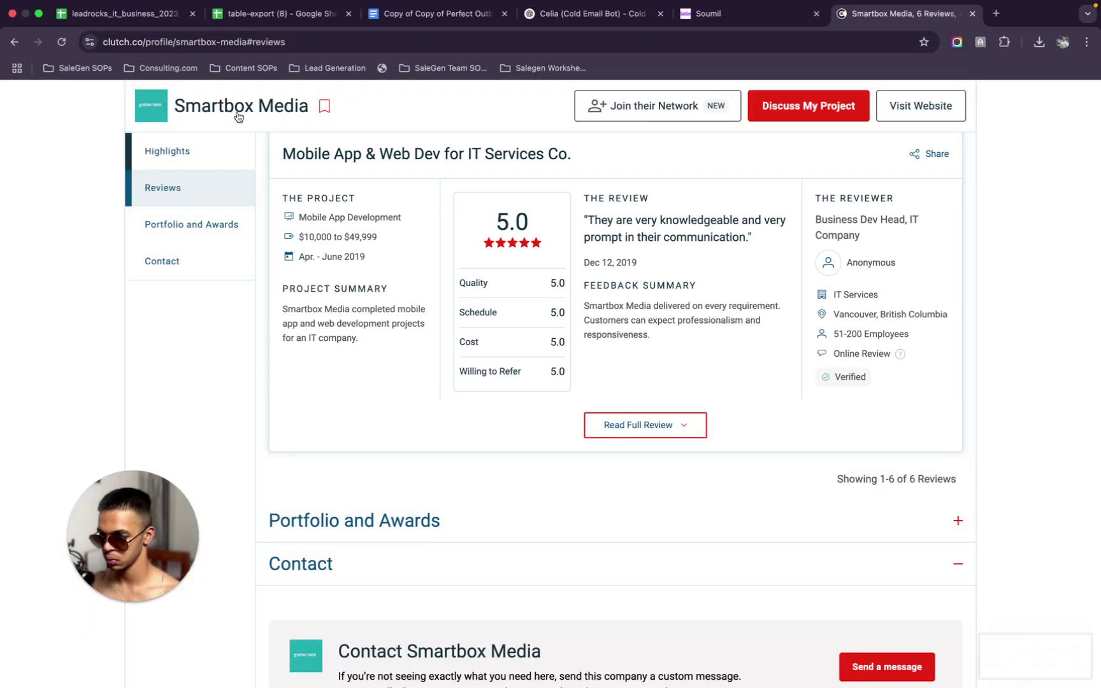
left_click(13, 40)
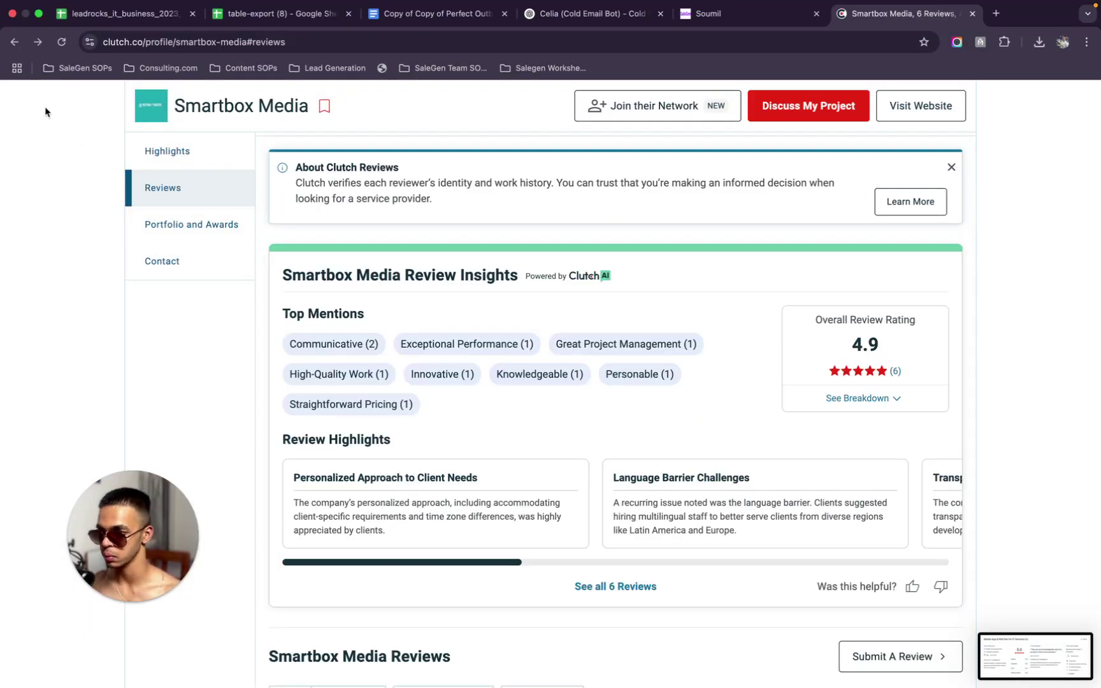
Return to the Google results for smartbox media american inc and open its LinkedIn result
mouse_move(9, 12)
left_click(14, 56)
left_click(14, 56)
scroll(170, 302, "up", 10)
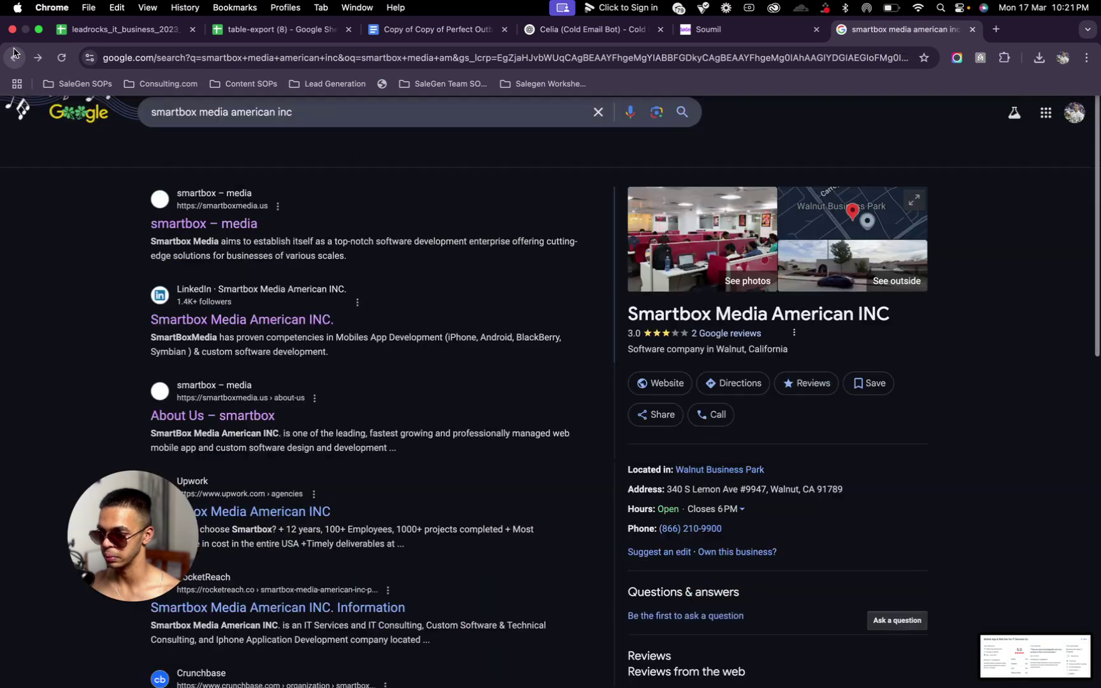
scroll(171, 303, "down", 1)
left_click(228, 295)
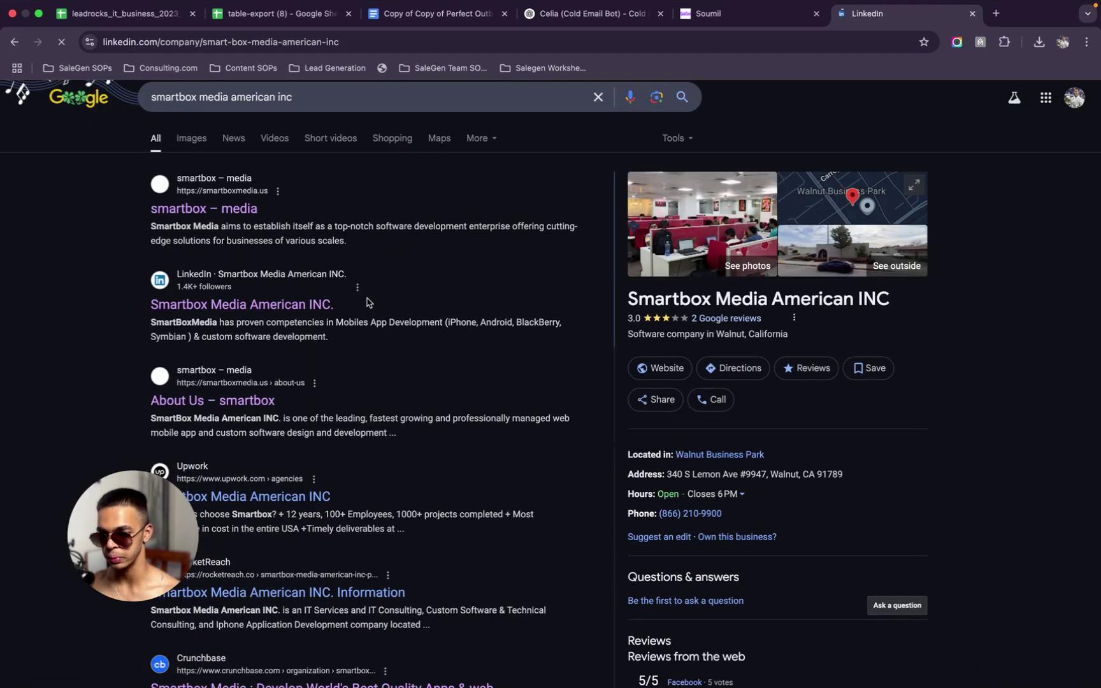
Expand and read the full Overview on Smartbox Media American INC's LinkedIn page, then start a search
scroll(357, 532, "down", 2)
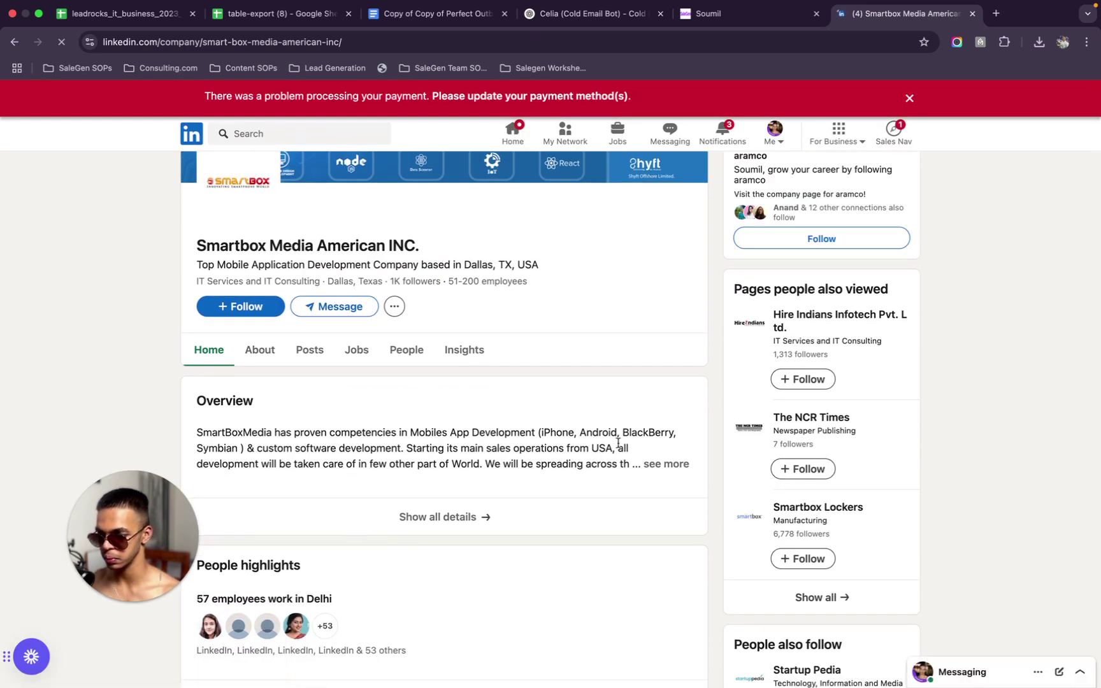
left_click(652, 465)
scroll(651, 470, "down", 3)
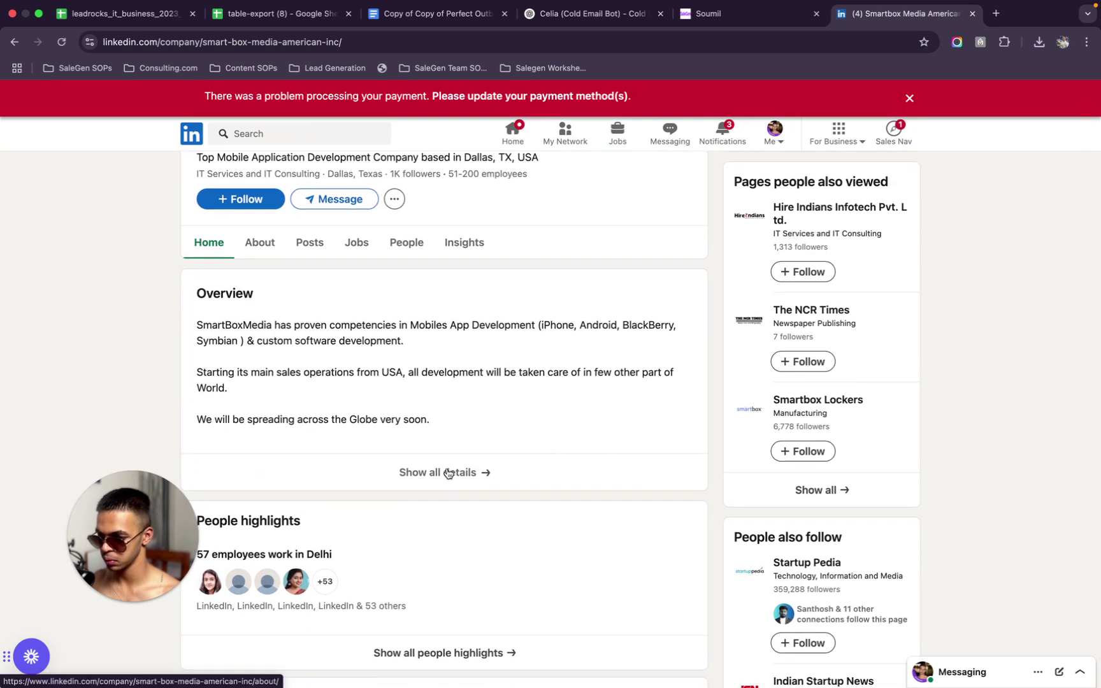
scroll(355, 290, "down", 1)
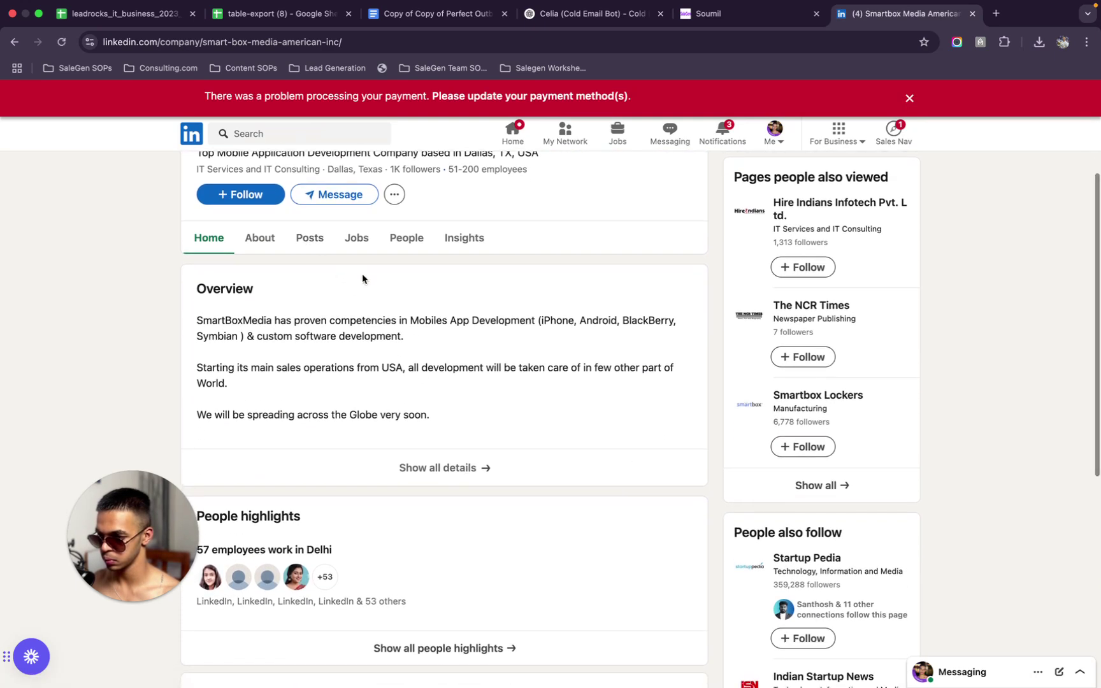
scroll(405, 369, "down", 10)
scroll(405, 370, "up", 8)
scroll(405, 373, "up", 5)
left_click(357, 137)
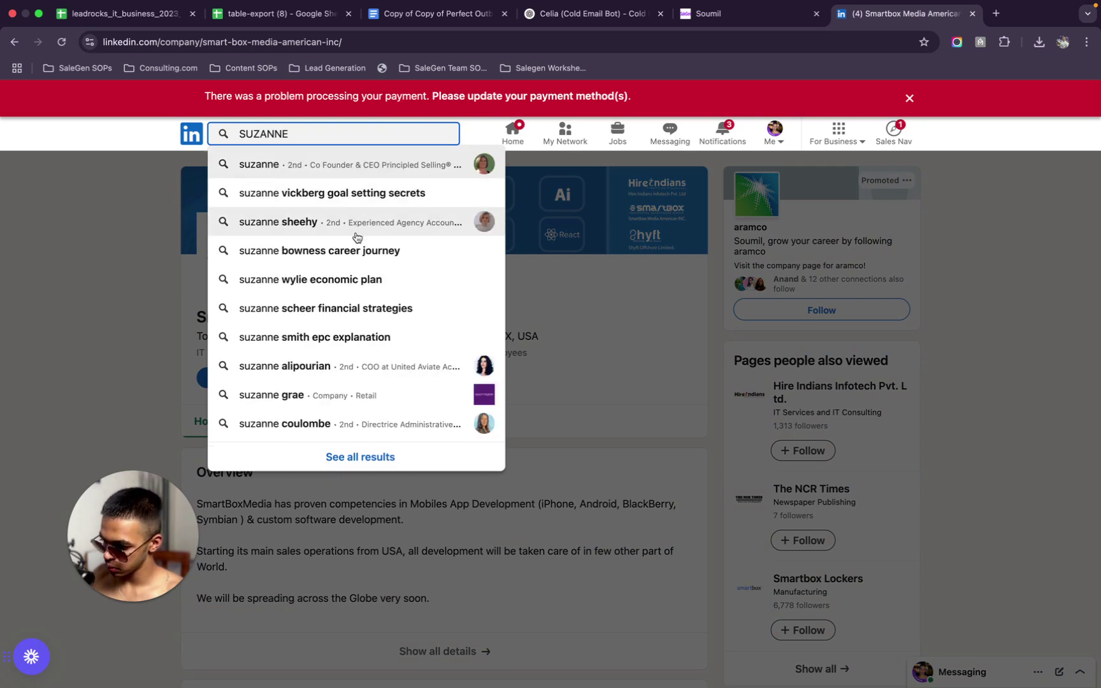
Search LinkedIn for the contact's full name and open the Smartbox Media founder's profile
key("Return")
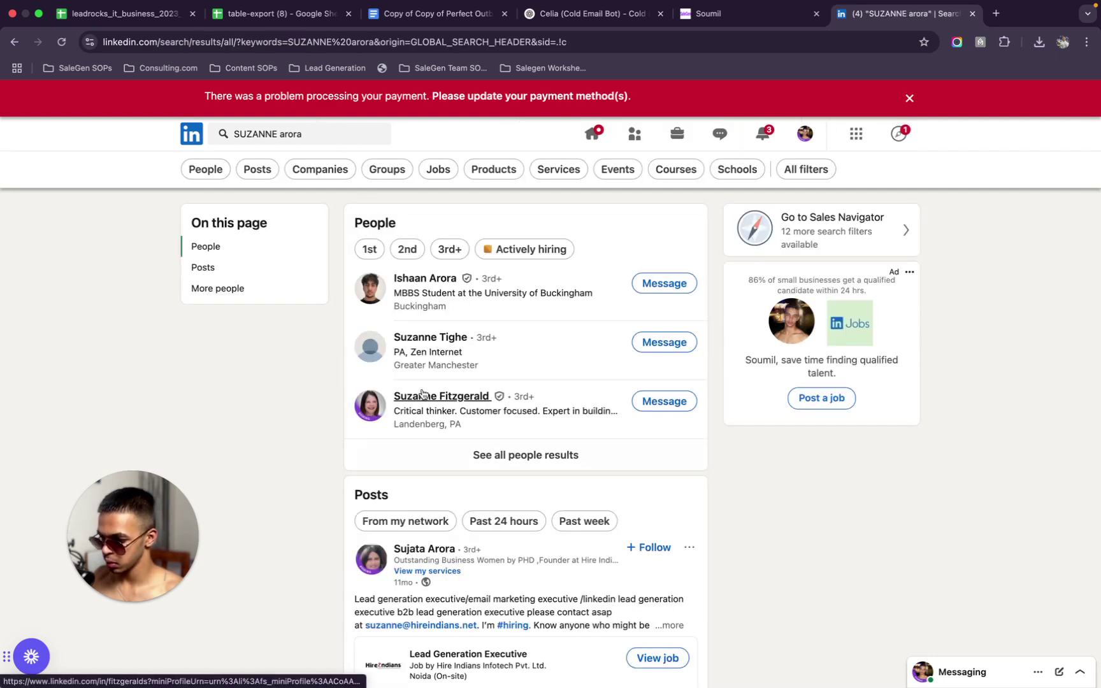
left_click(431, 554)
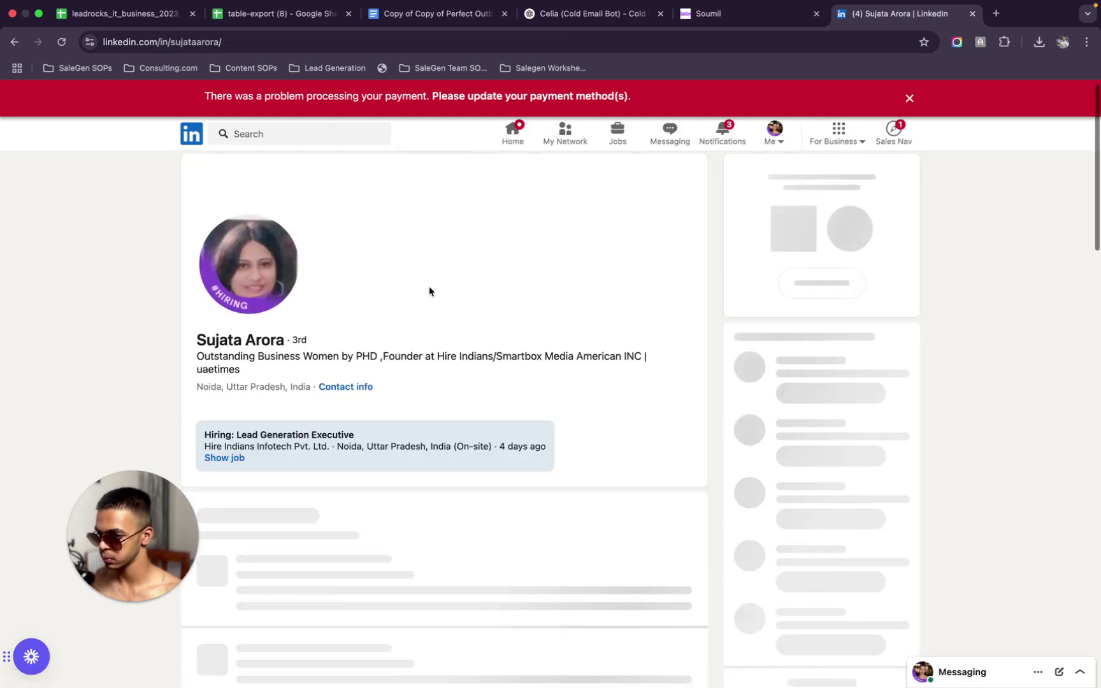
Expand the founder's About section and show all 12 received recommendations
scroll(445, 550, "down", 1)
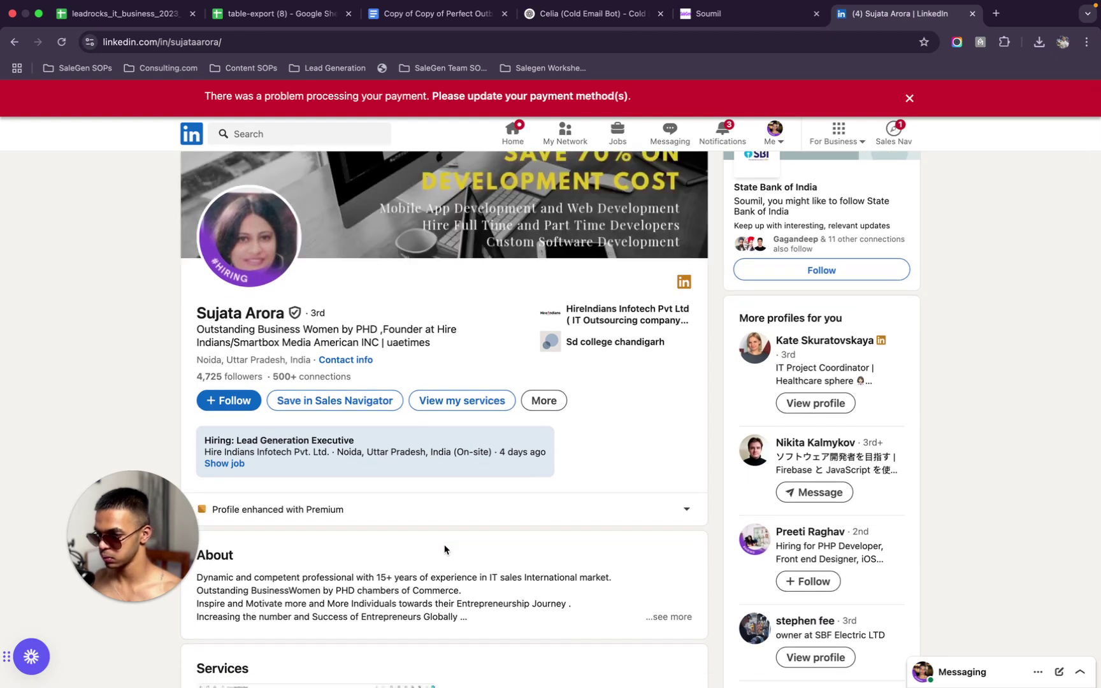
scroll(445, 549, "down", 4)
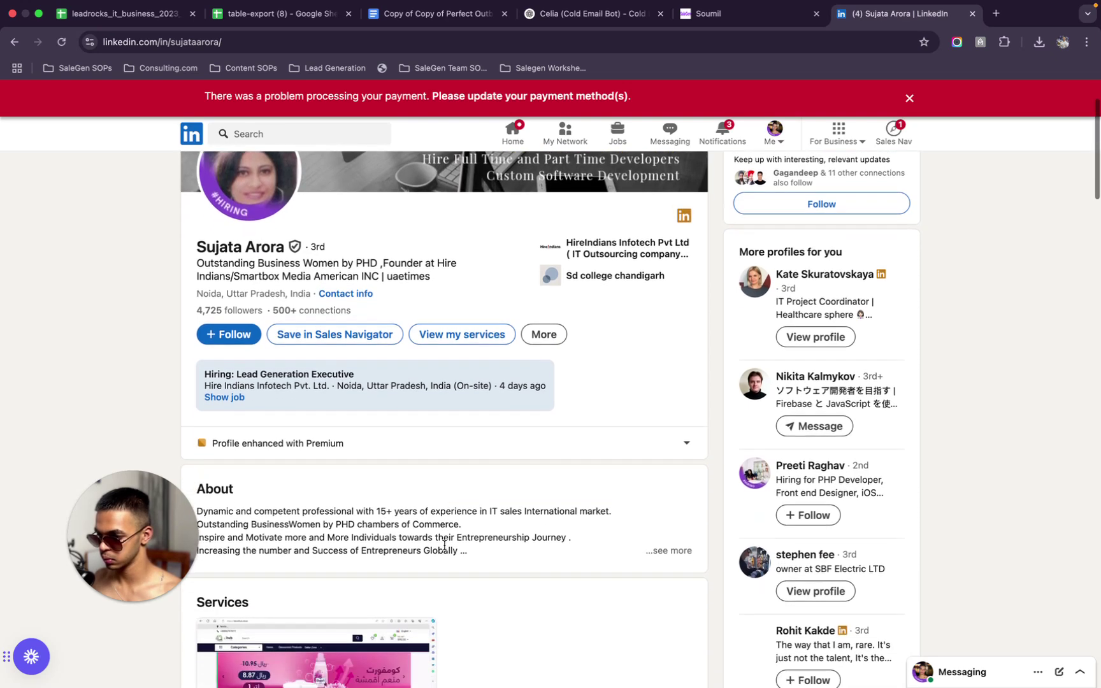
scroll(445, 549, "down", 1)
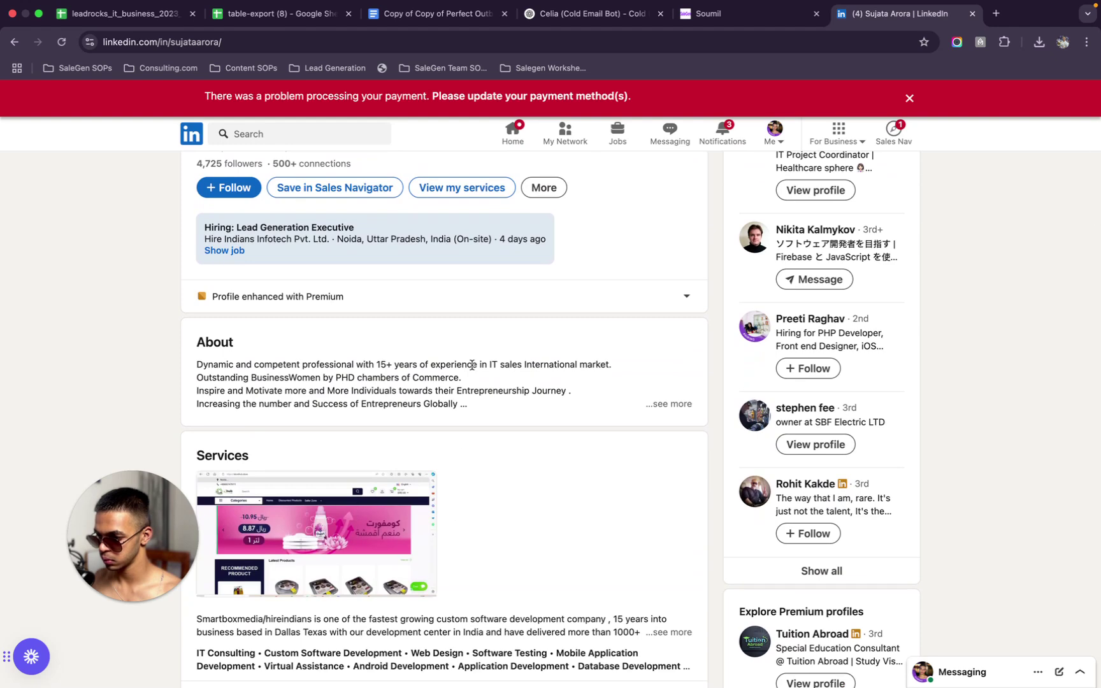
left_click(663, 404)
scroll(482, 320, "down", 5)
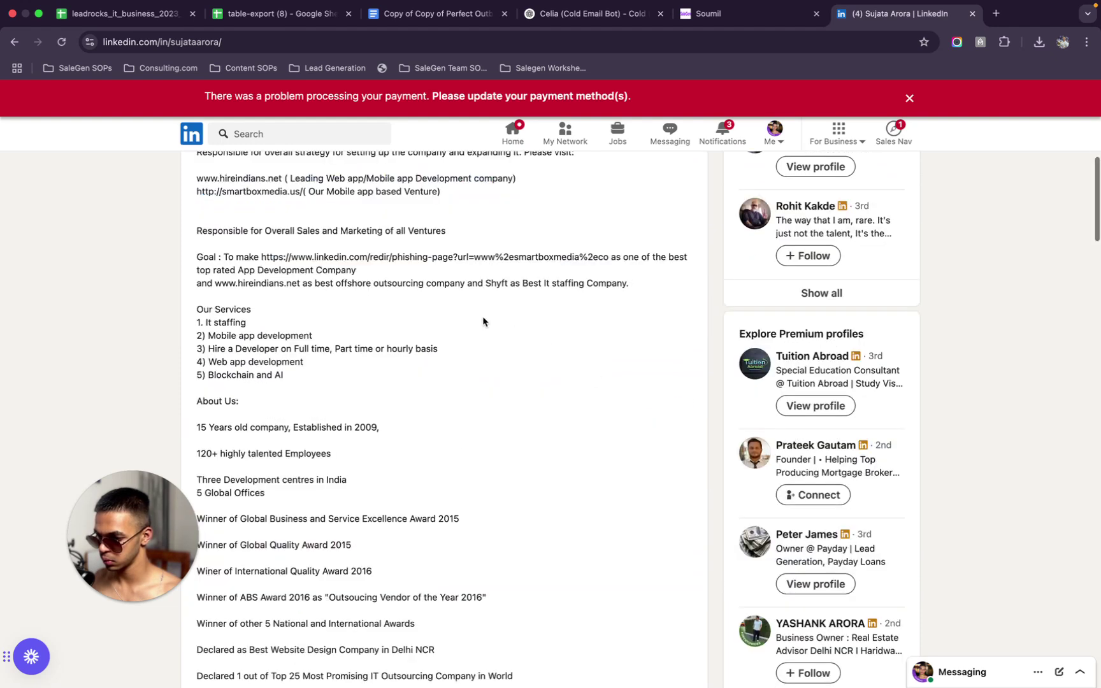
scroll(482, 319, "up", 1)
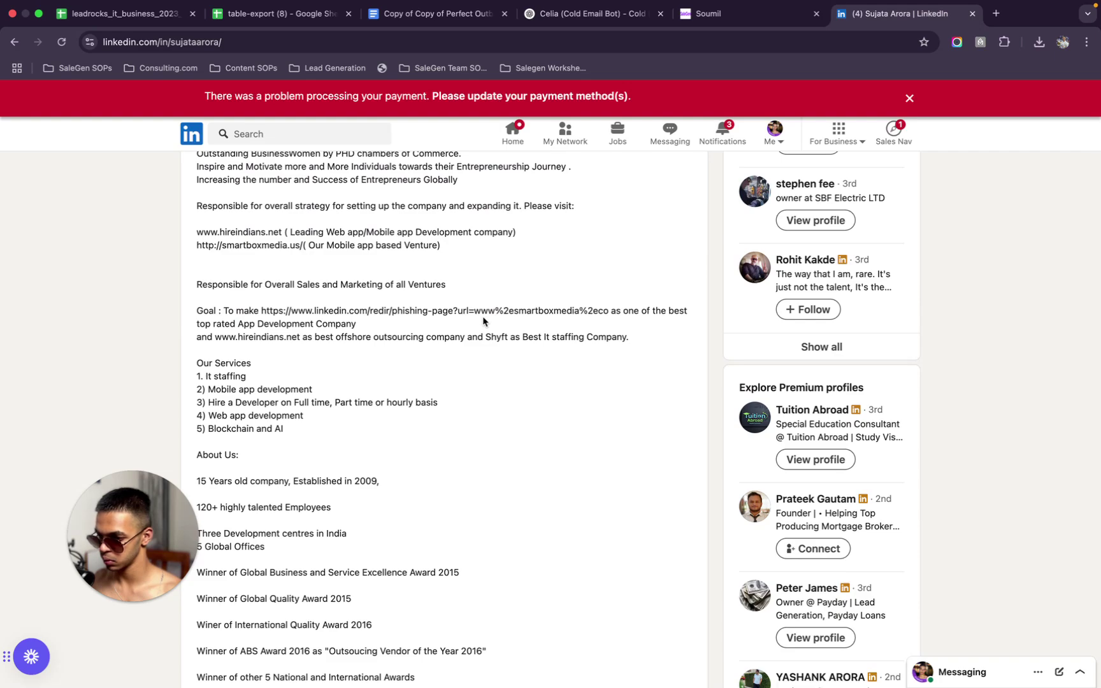
scroll(483, 321, "down", 20)
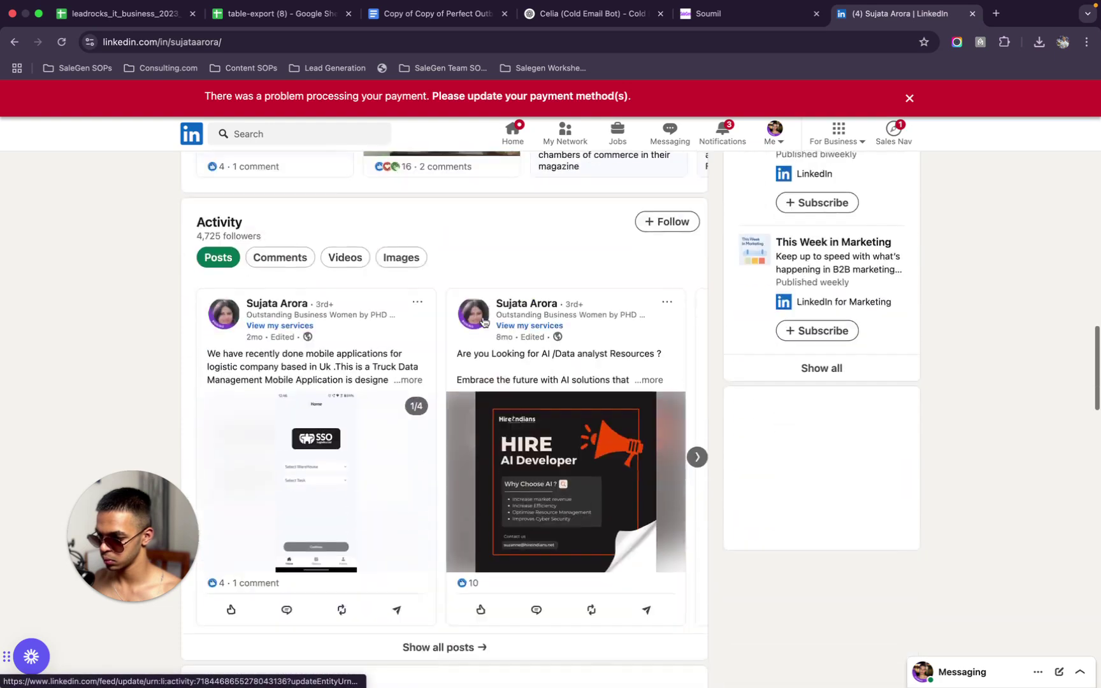
scroll(483, 322, "down", 10)
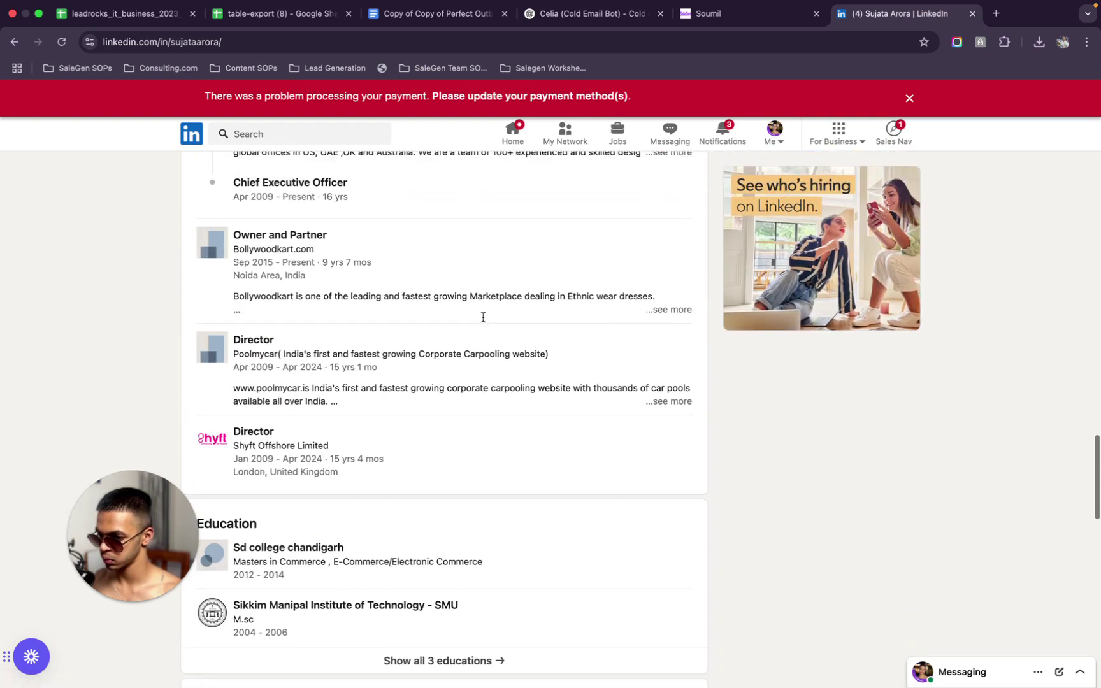
scroll(483, 319, "down", 8)
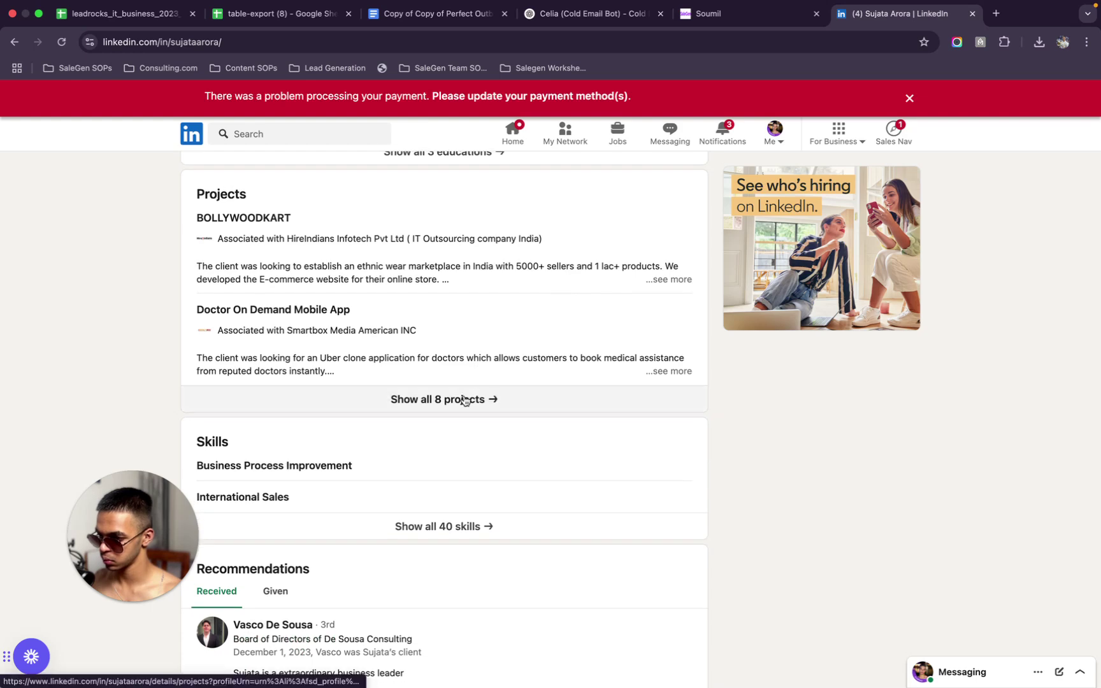
scroll(464, 400, "down", 5)
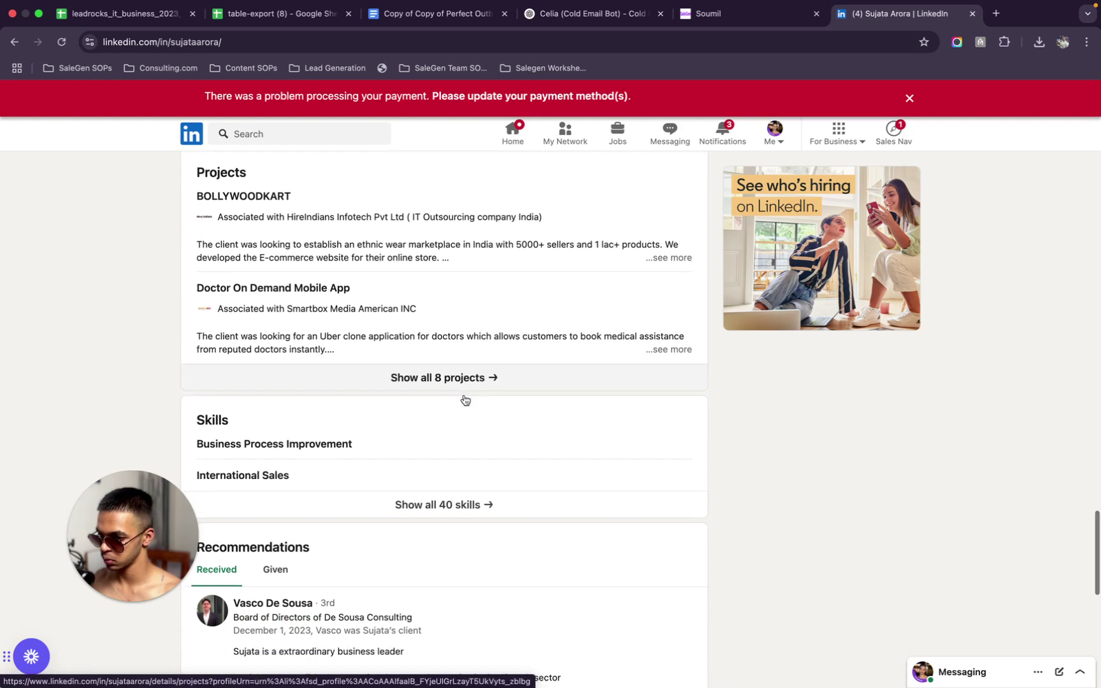
scroll(464, 401, "down", 2)
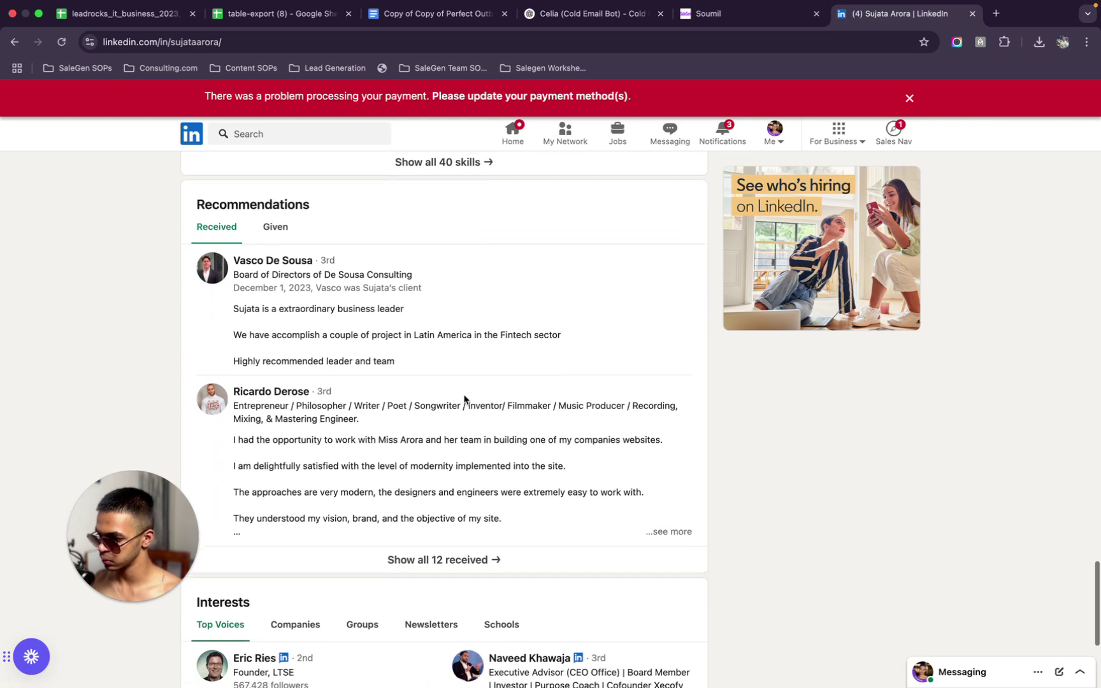
left_click(463, 543)
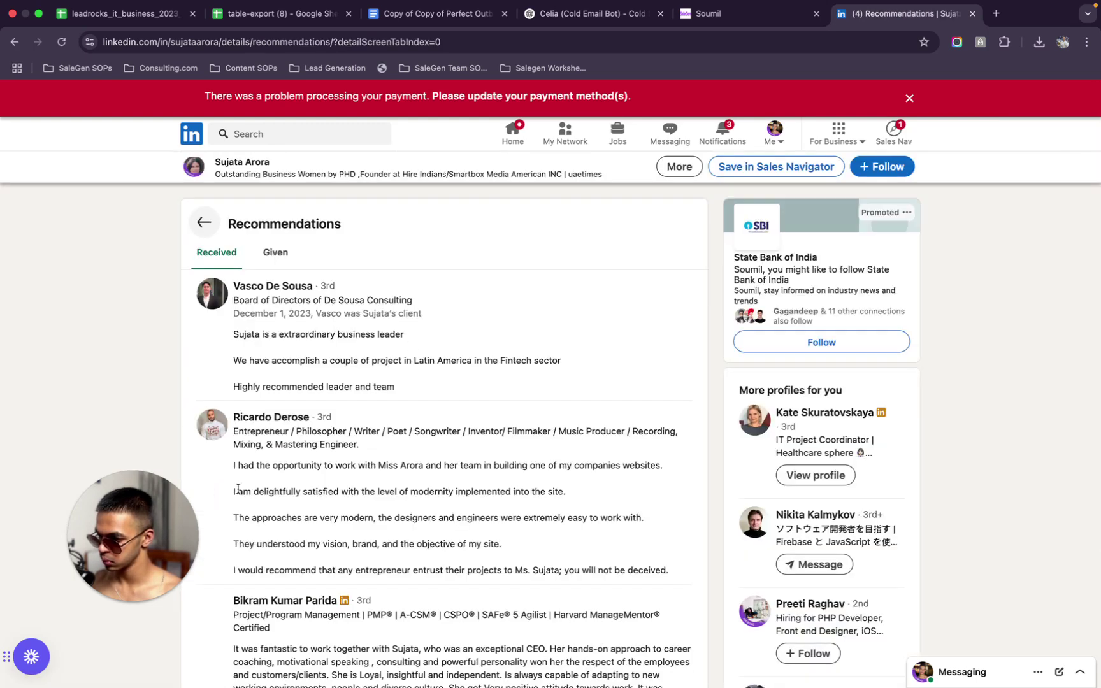
scroll(298, 509, "down", 2)
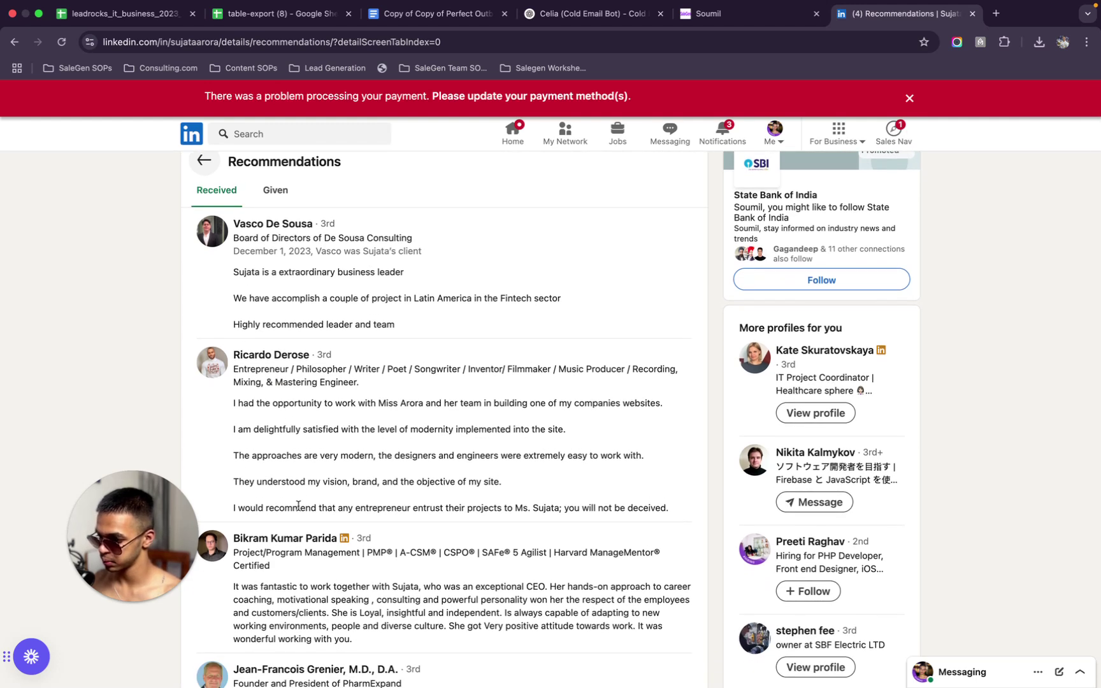
scroll(298, 507, "down", 4)
scroll(299, 507, "down", 2)
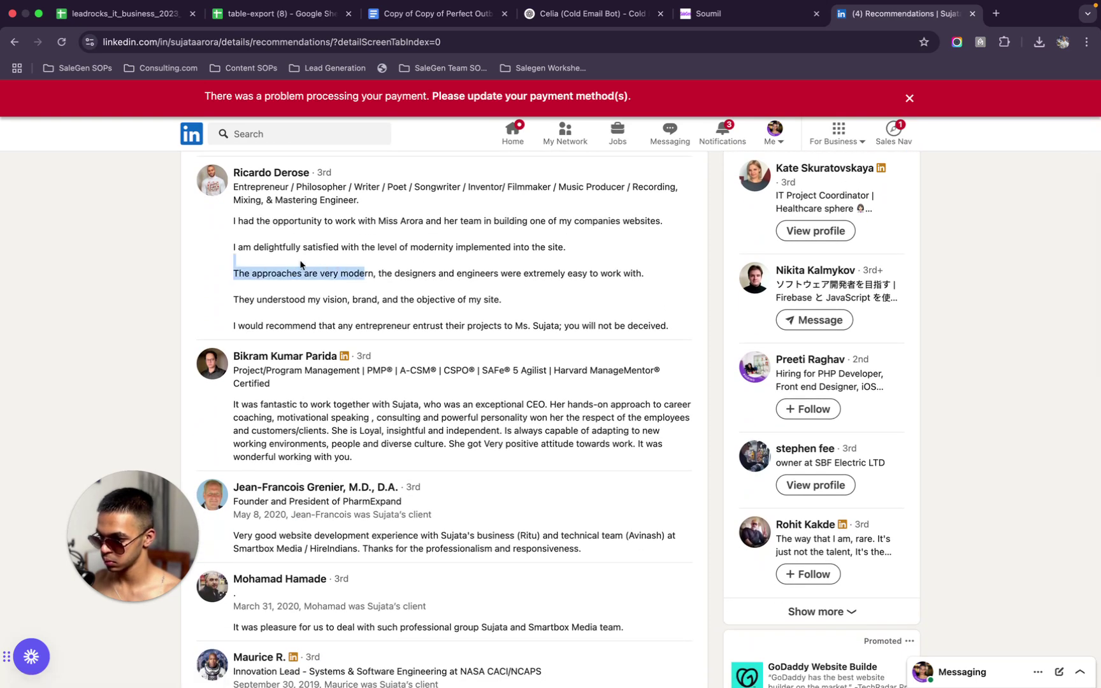
left_click(196, 241)
scroll(255, 298, "down", 1)
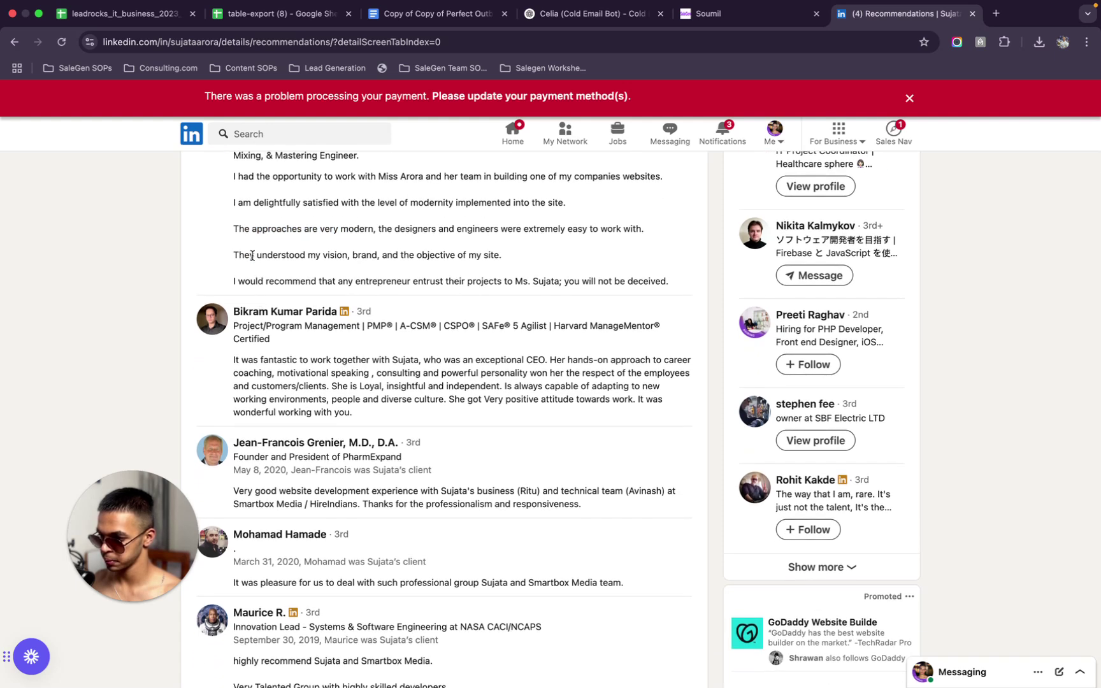
scroll(253, 255, "down", 1)
scroll(253, 258, "down", 1)
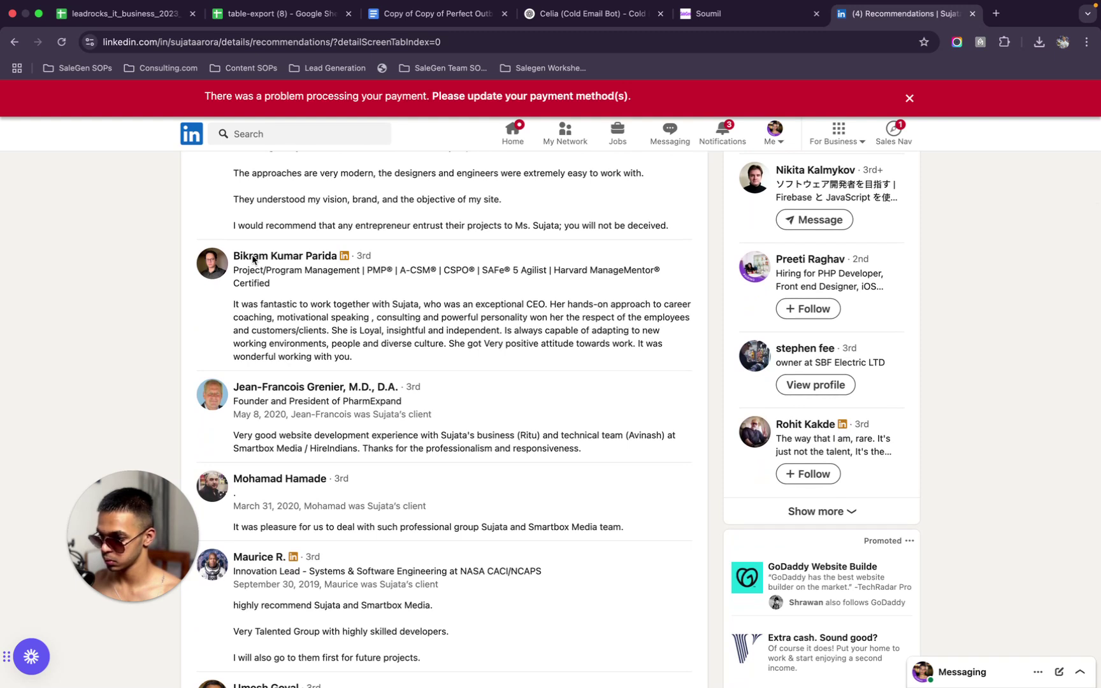
scroll(253, 259, "down", 1)
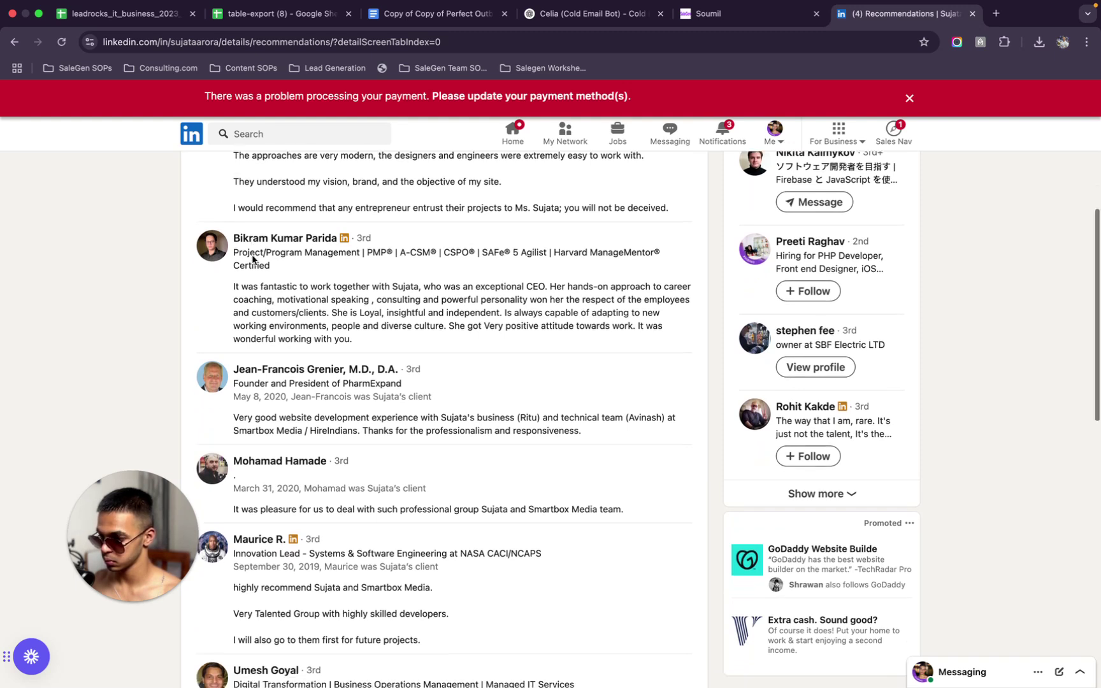
scroll(253, 260, "down", 3)
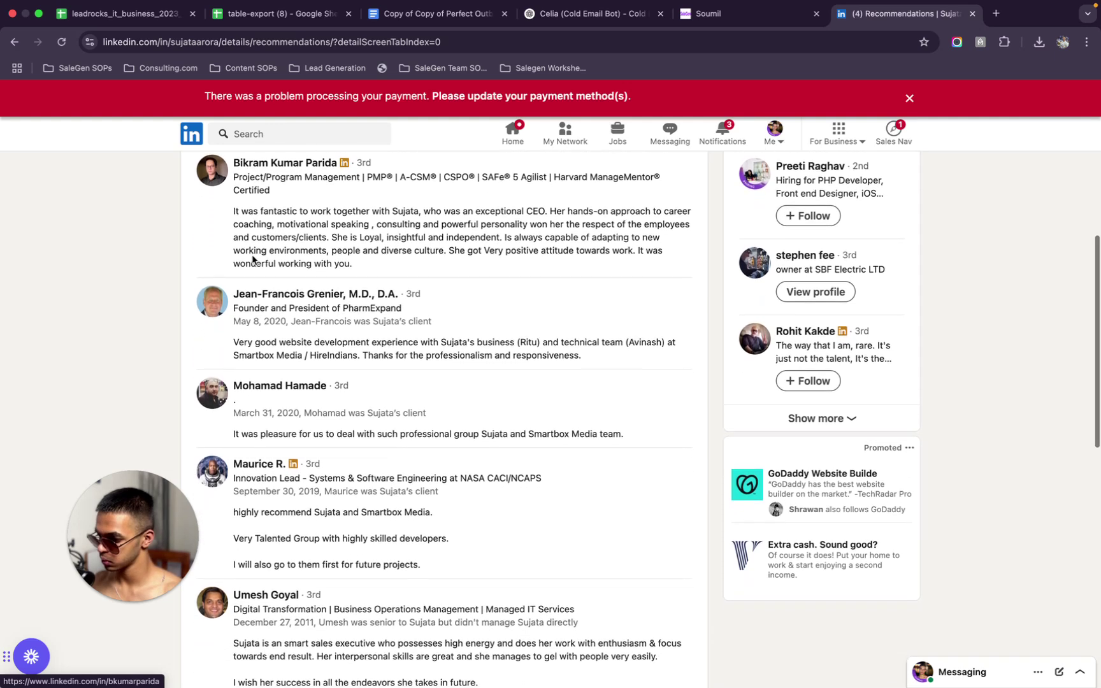
scroll(253, 260, "down", 3)
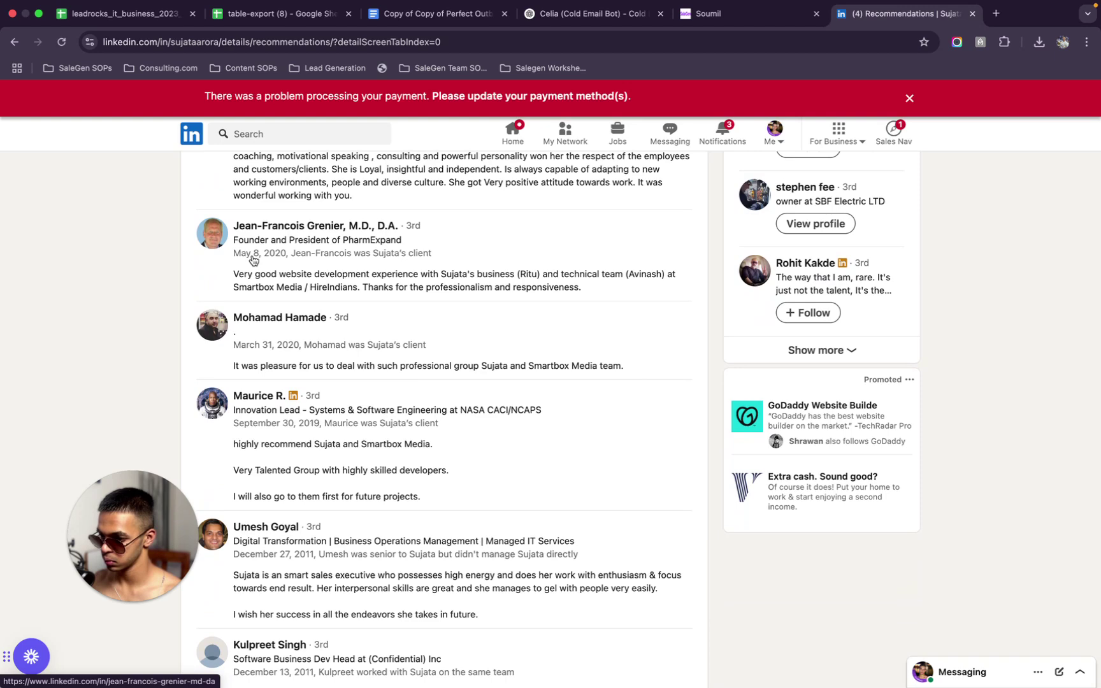
scroll(253, 260, "down", 2)
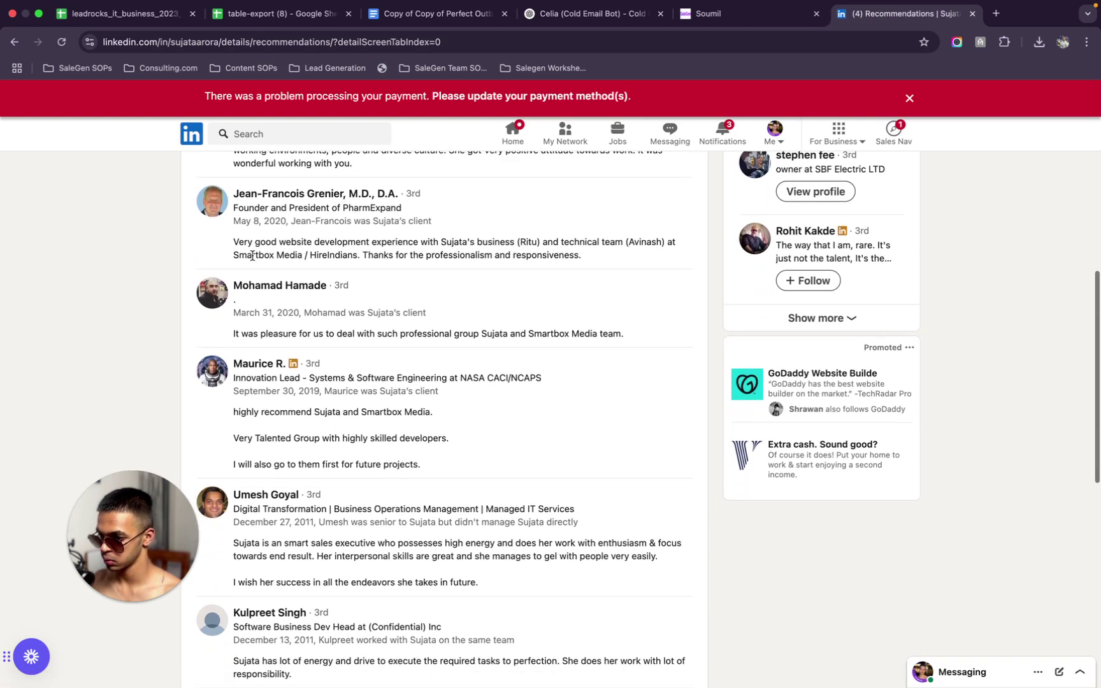
scroll(253, 256, "down", 1)
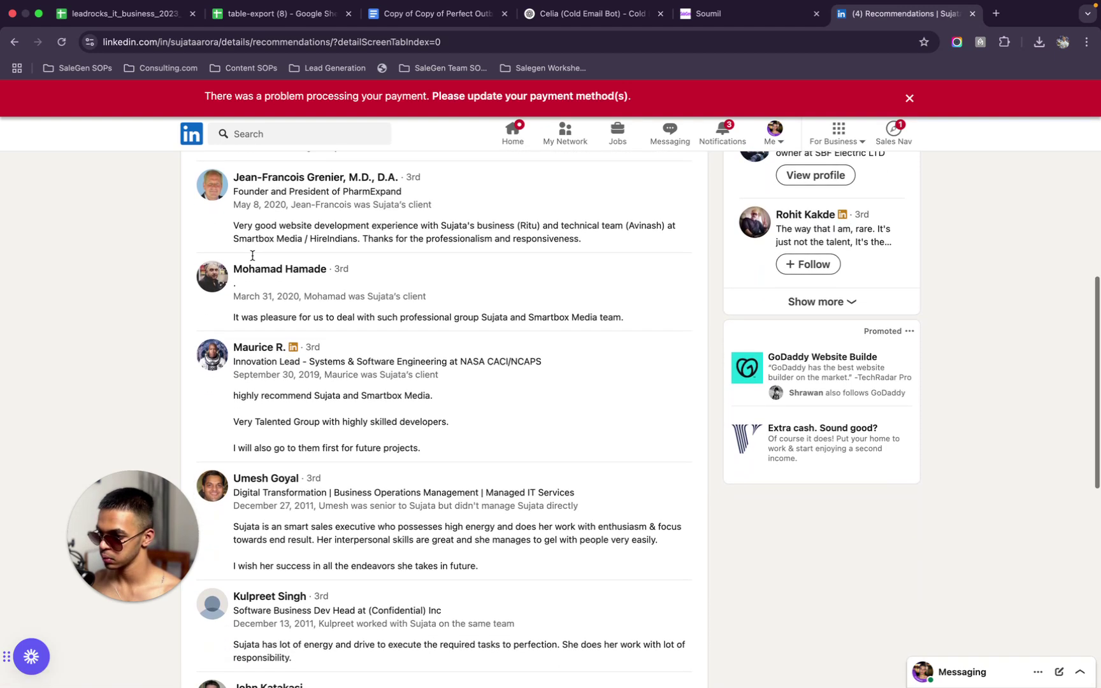
scroll(253, 259, "down", 4)
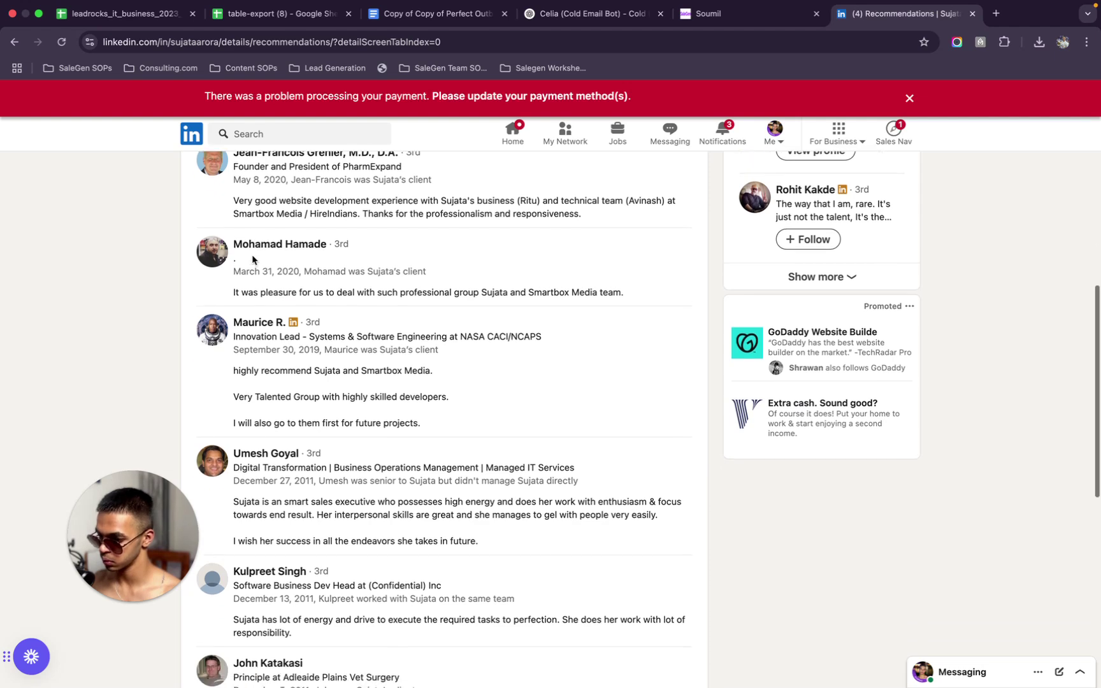
scroll(253, 261, "down", 1)
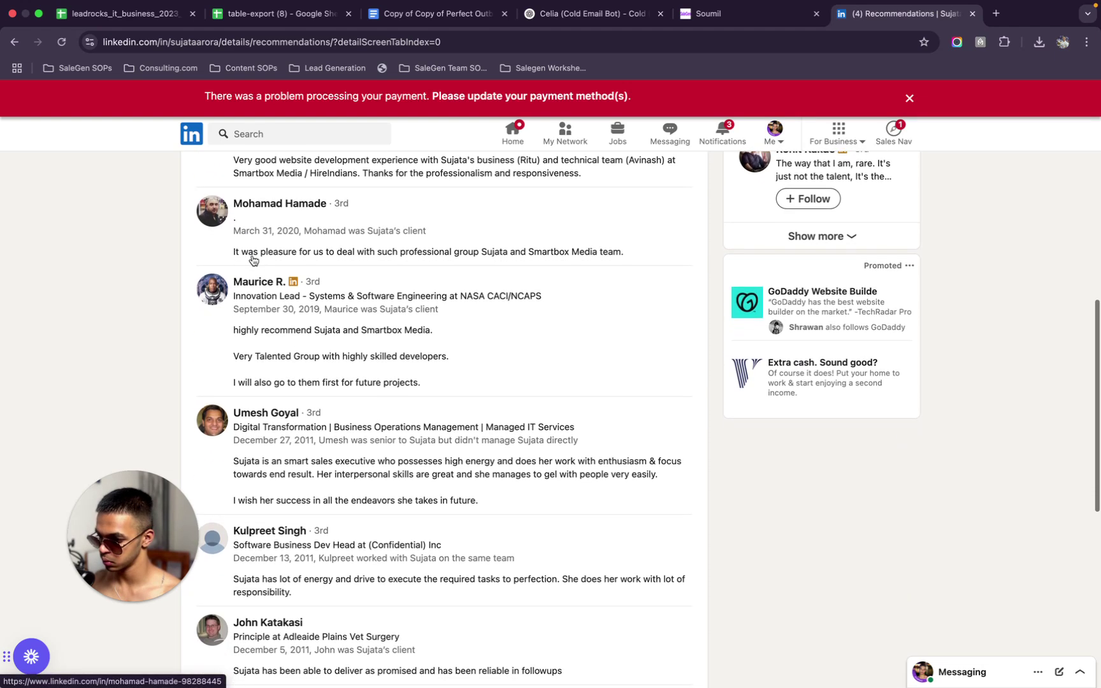
scroll(251, 258, "down", 2)
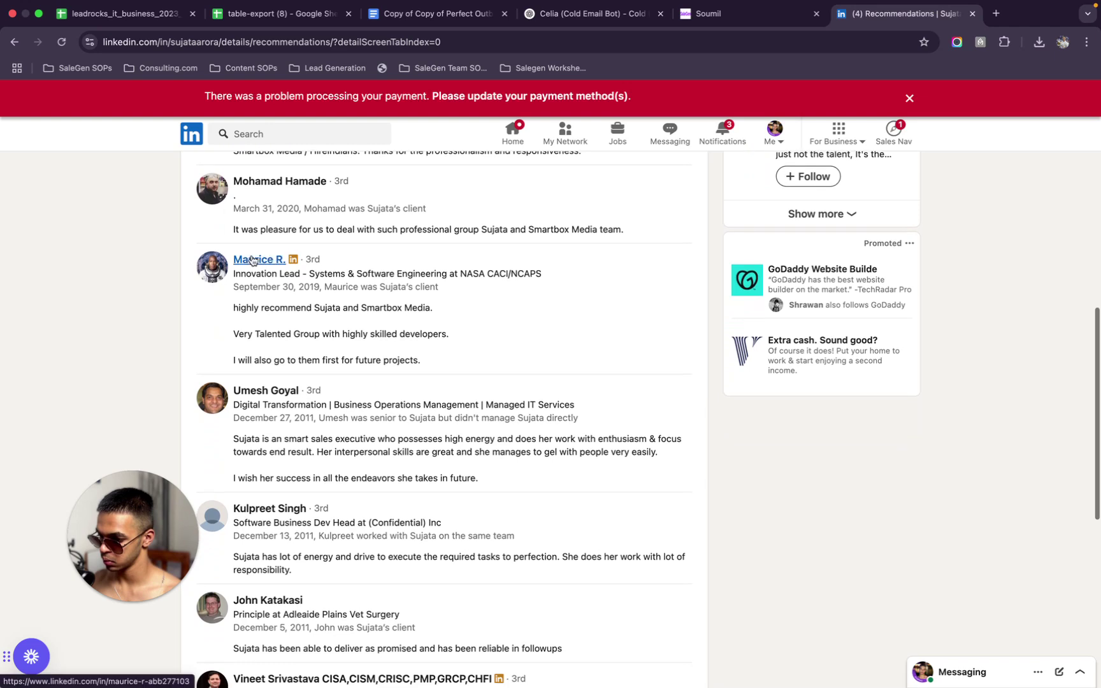
scroll(268, 346, "down", 5)
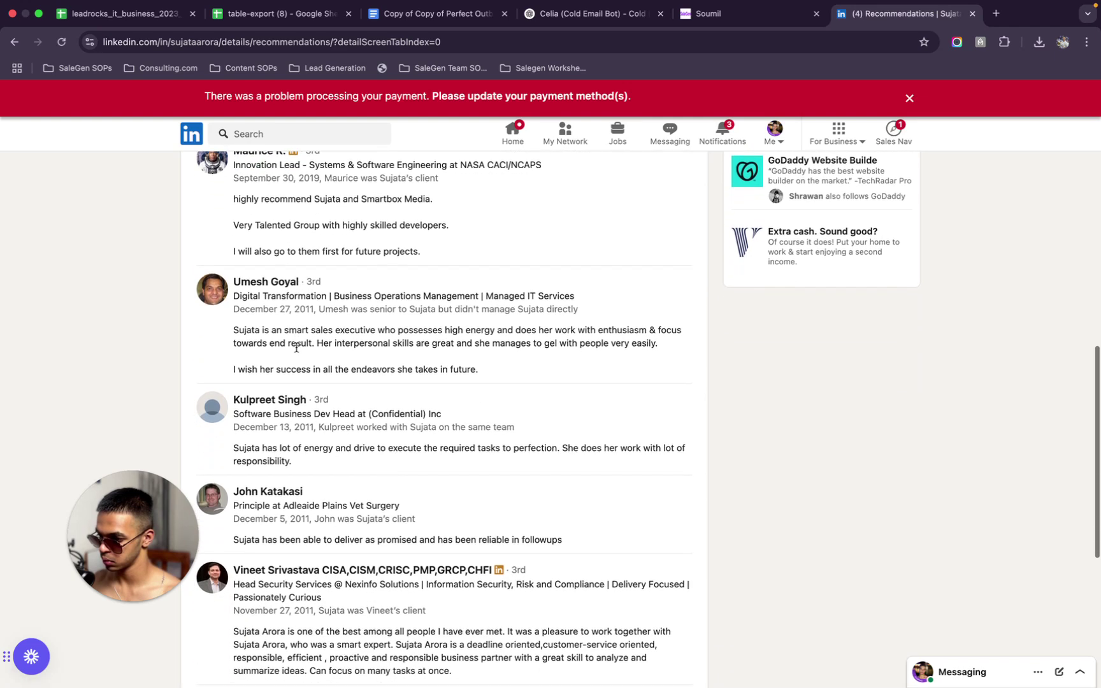
scroll(296, 348, "down", 3)
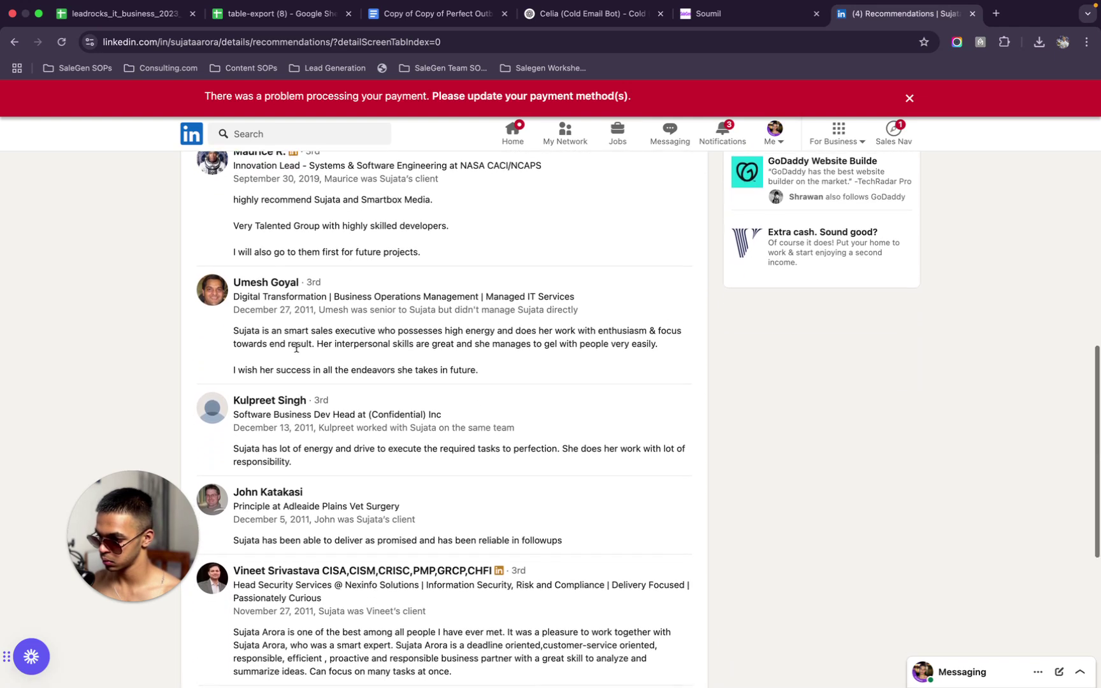
scroll(300, 354, "up", 20)
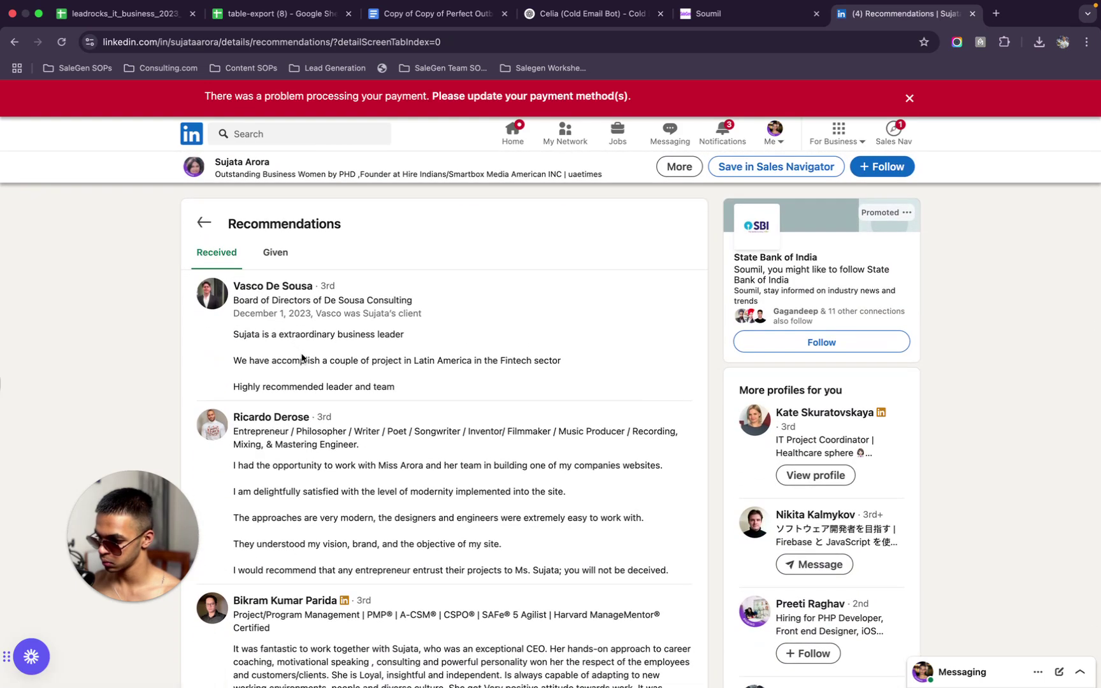
scroll(306, 352, "down", 15)
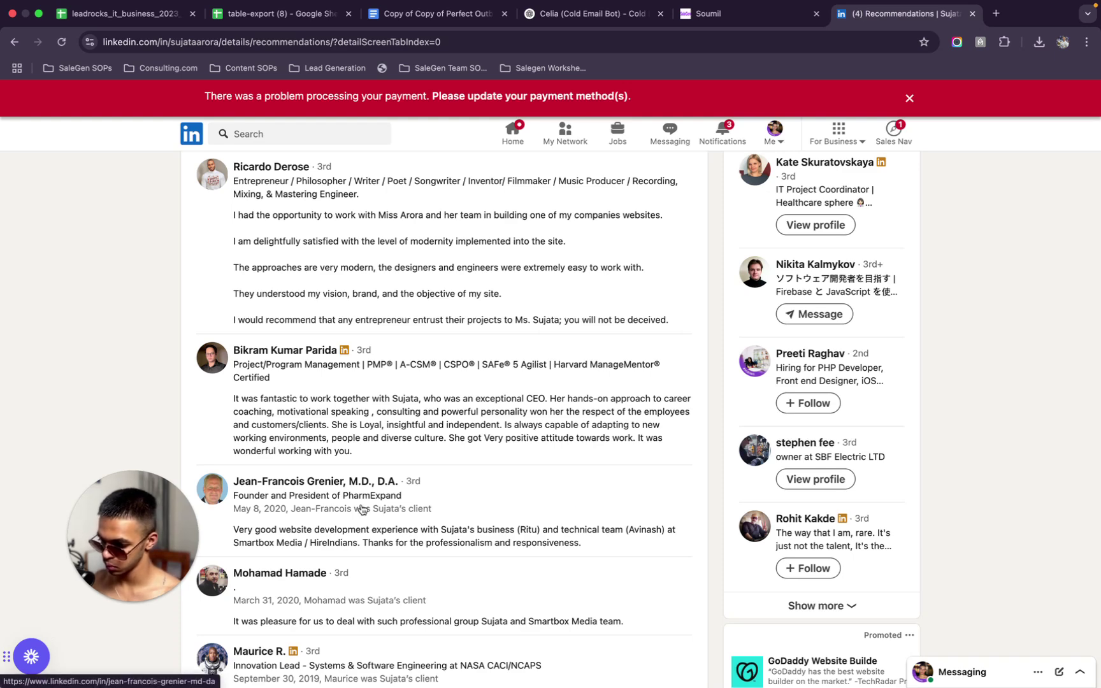
scroll(361, 510, "up", 2)
scroll(361, 510, "down", 2)
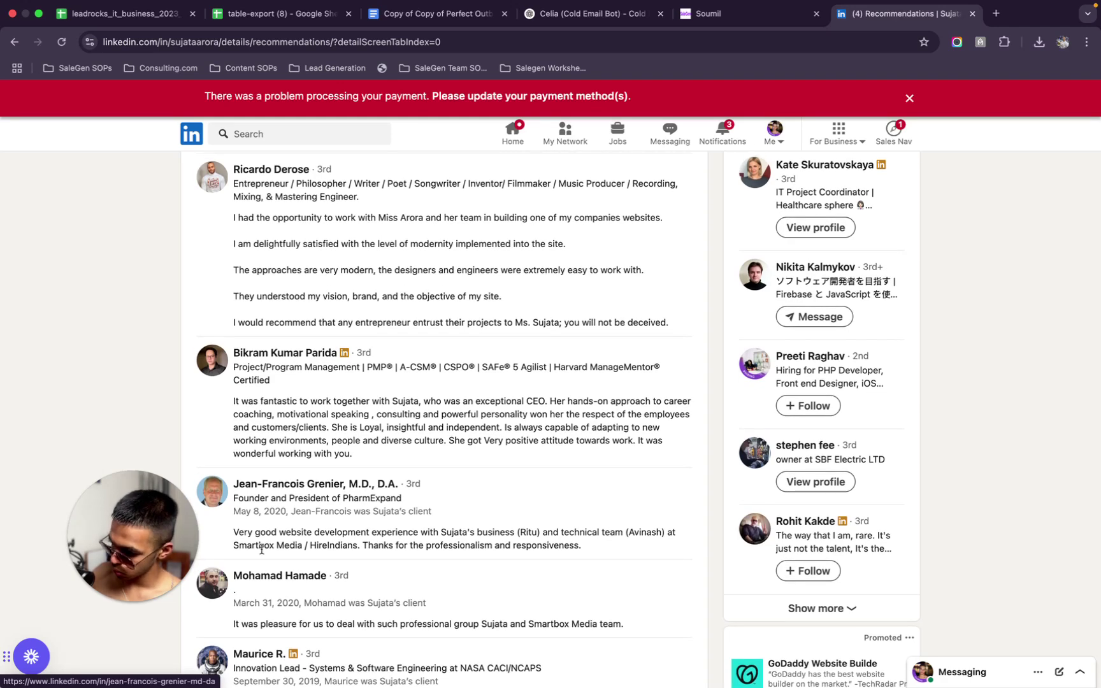
left_click_drag(125, 562, 73, 491)
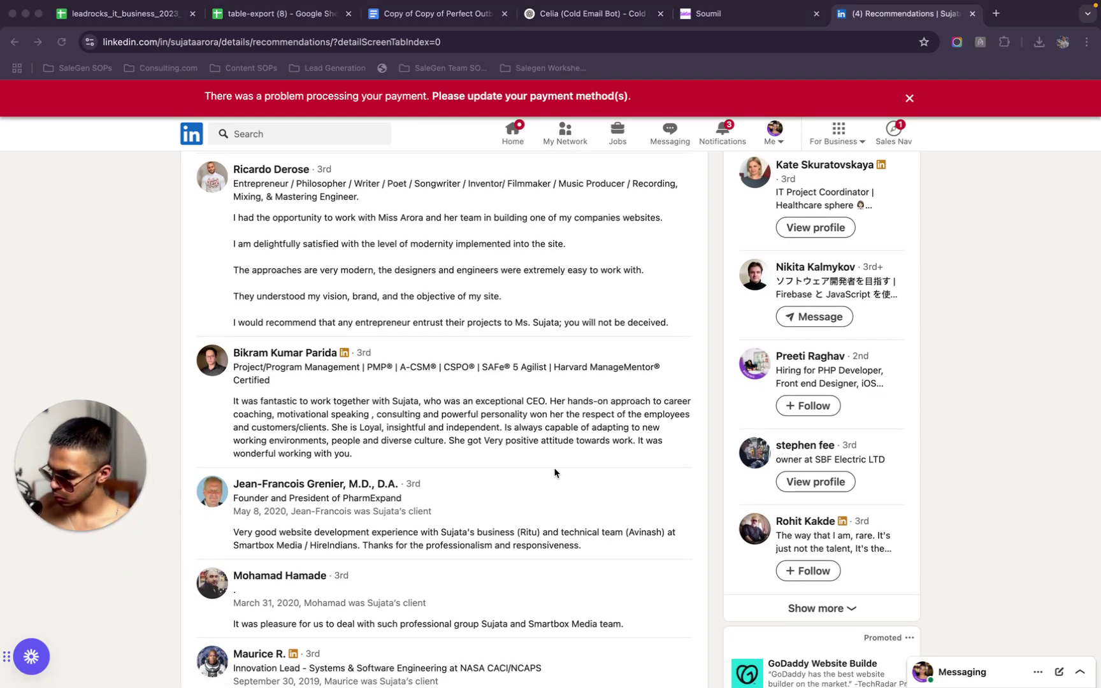
scroll(554, 473, "down", 1)
scroll(555, 473, "down", 1)
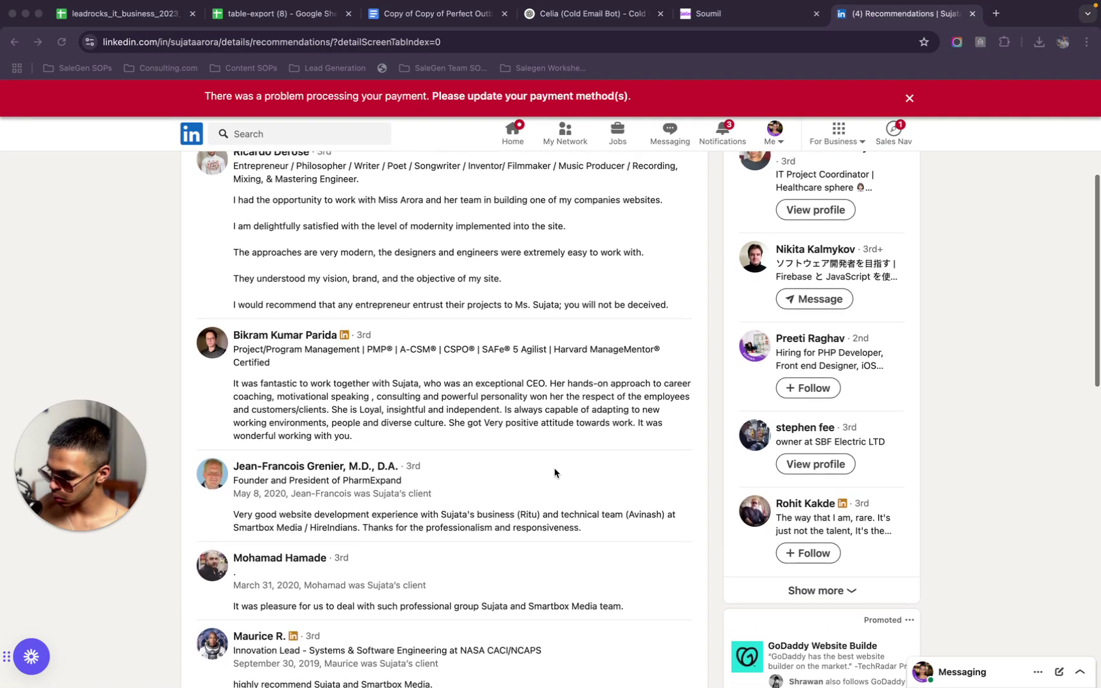
scroll(555, 473, "down", 1)
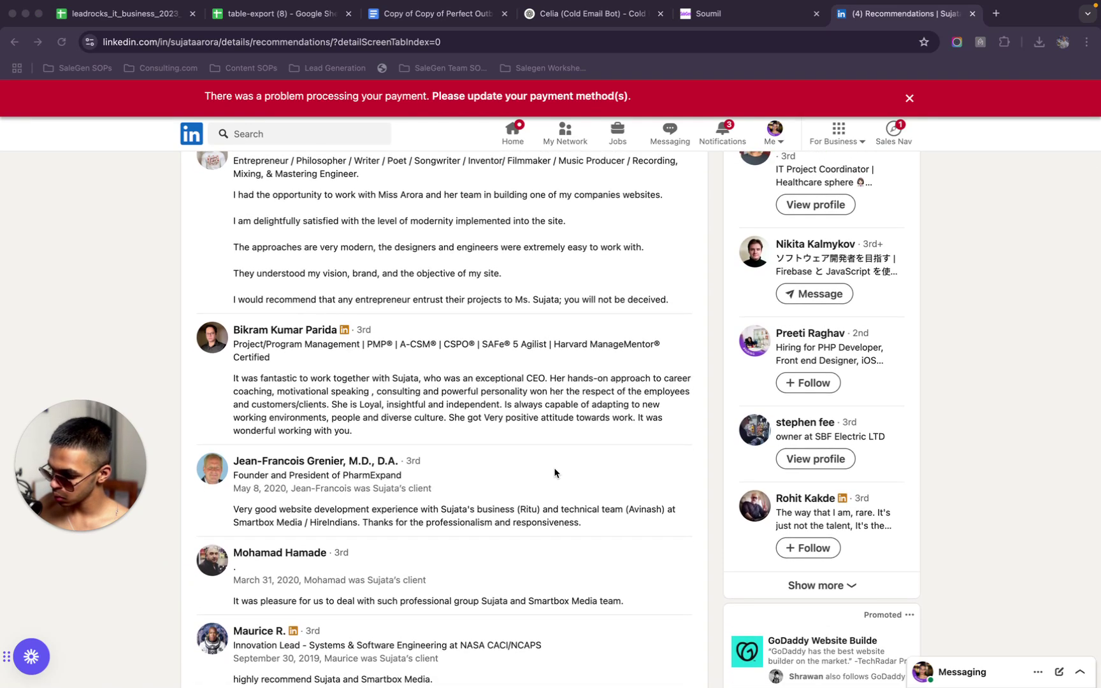
Screenshot the received recommendations column on the founder's LinkedIn profile
key("super+shift+5")
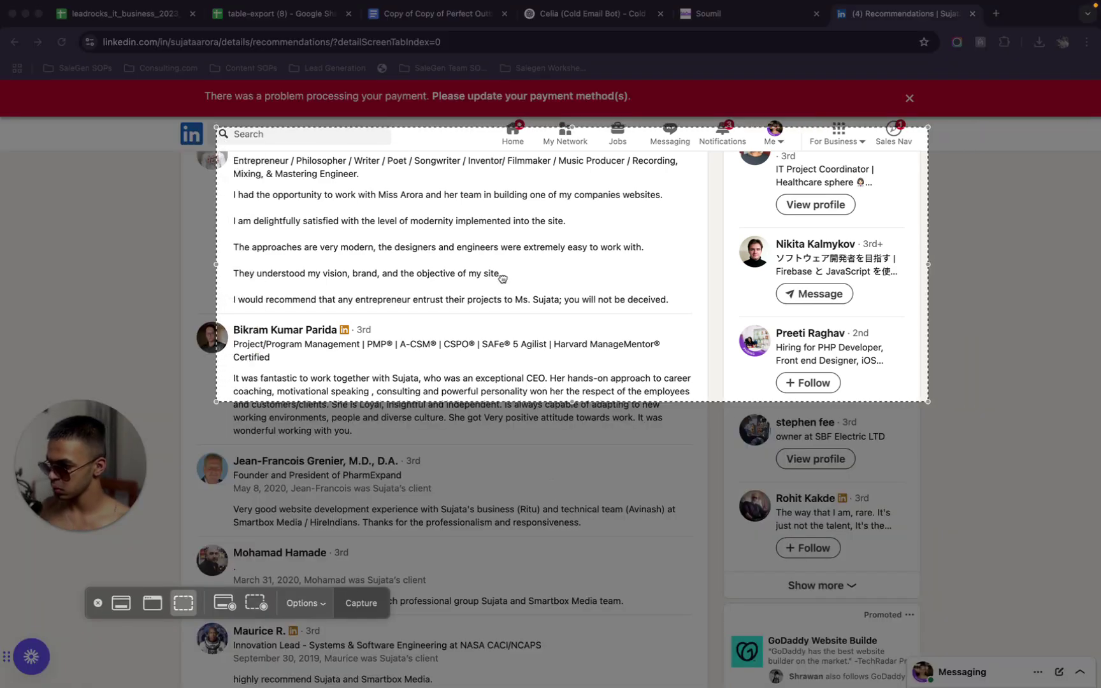
left_click_drag(472, 301, 466, 302)
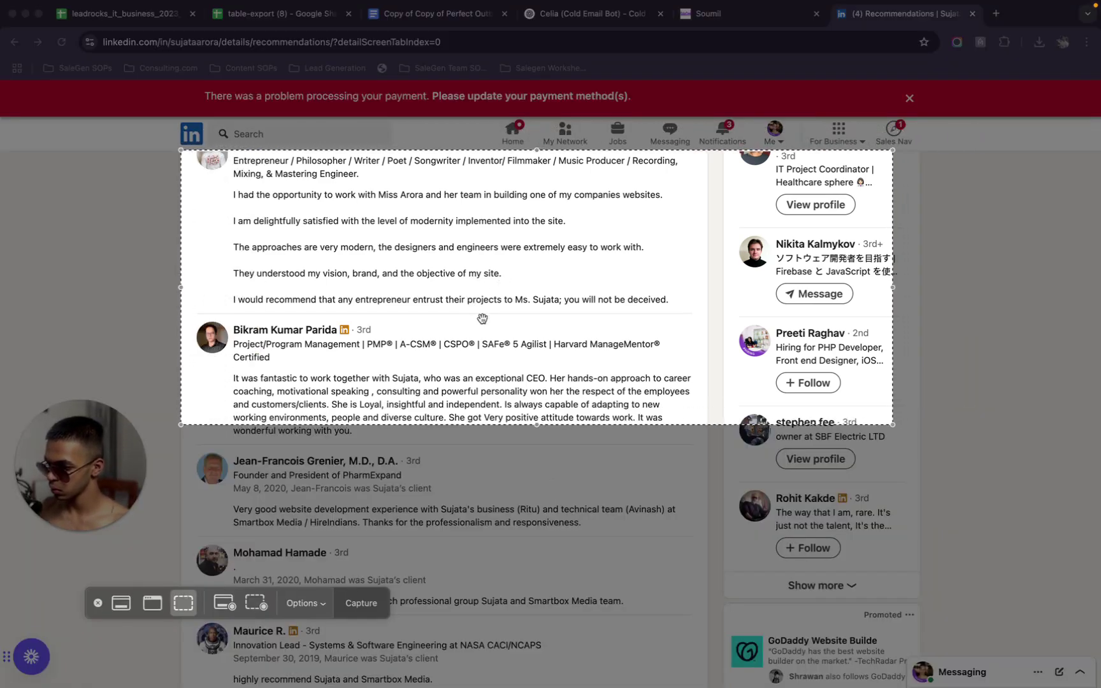
left_click_drag(580, 428, 580, 686)
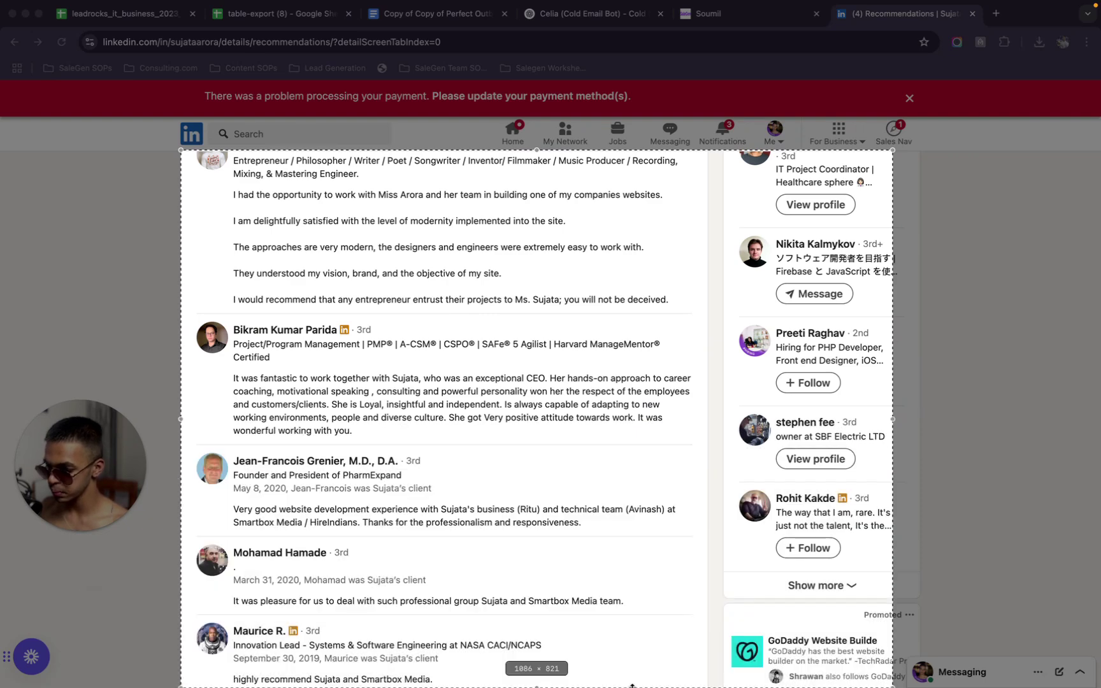
left_click_drag(893, 444, 707, 441)
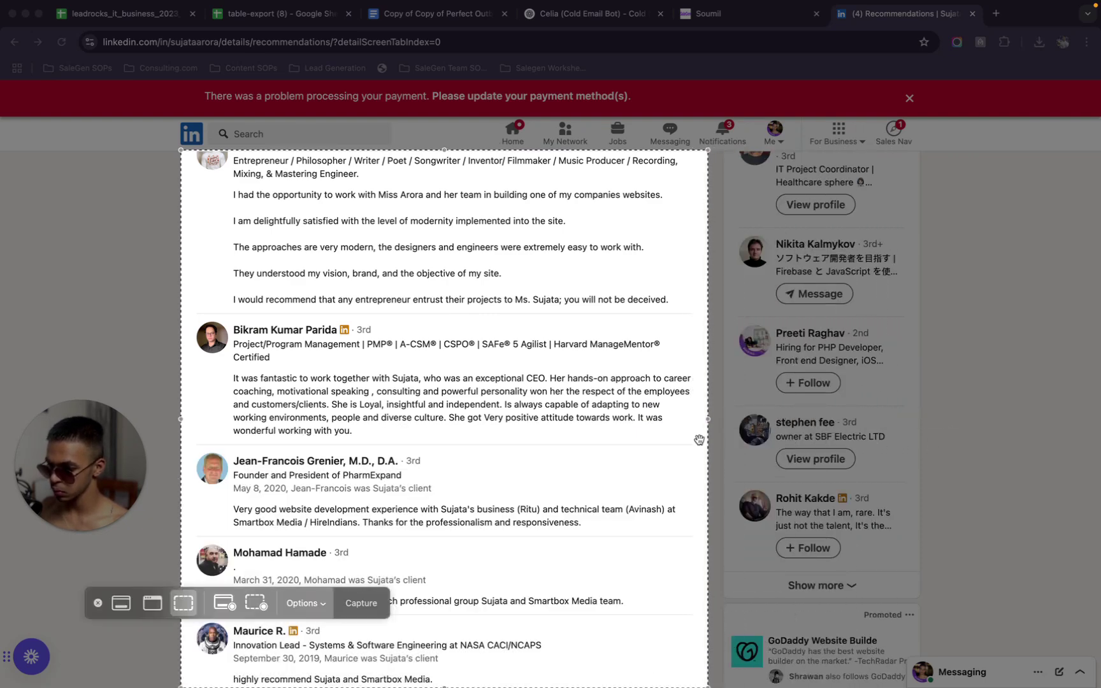
left_click(361, 608)
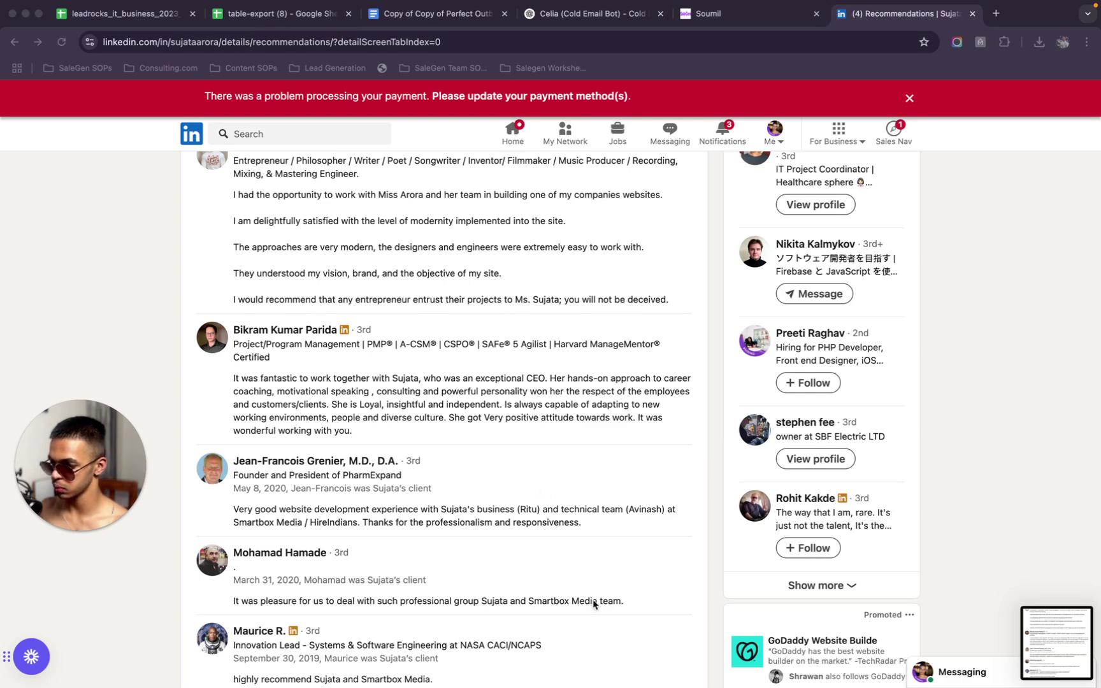
Go through the SaleGen workflow to the ChatGPT Celia cold email bot chat's message box
scroll(428, 356, "up", 5)
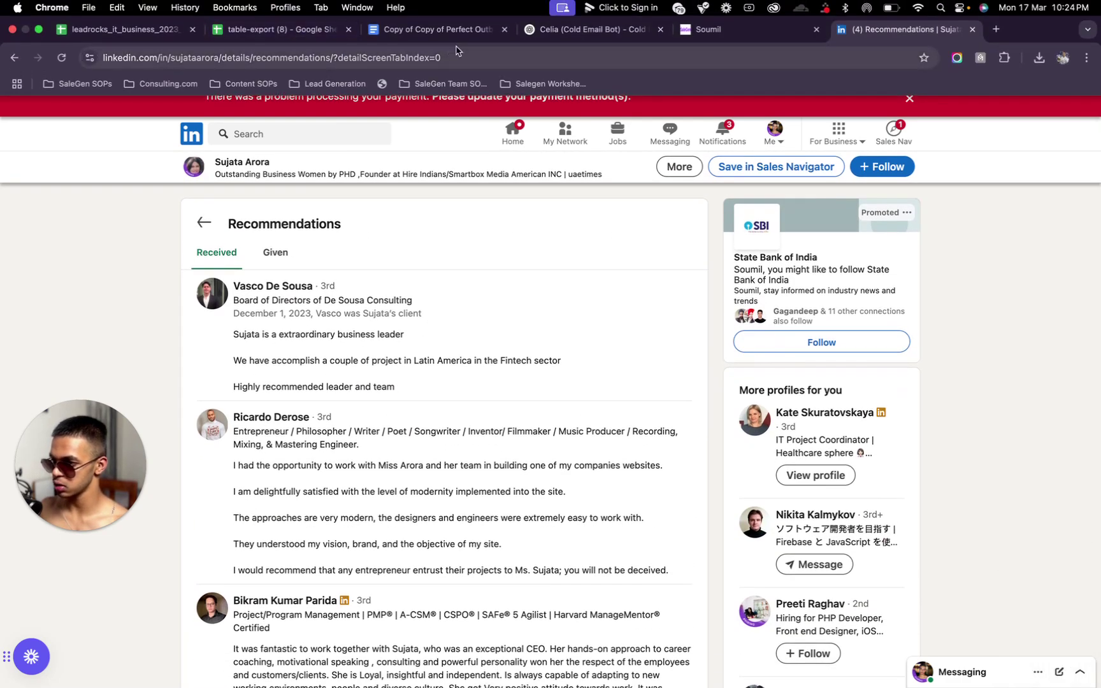
left_click(434, 29)
left_click(785, 30)
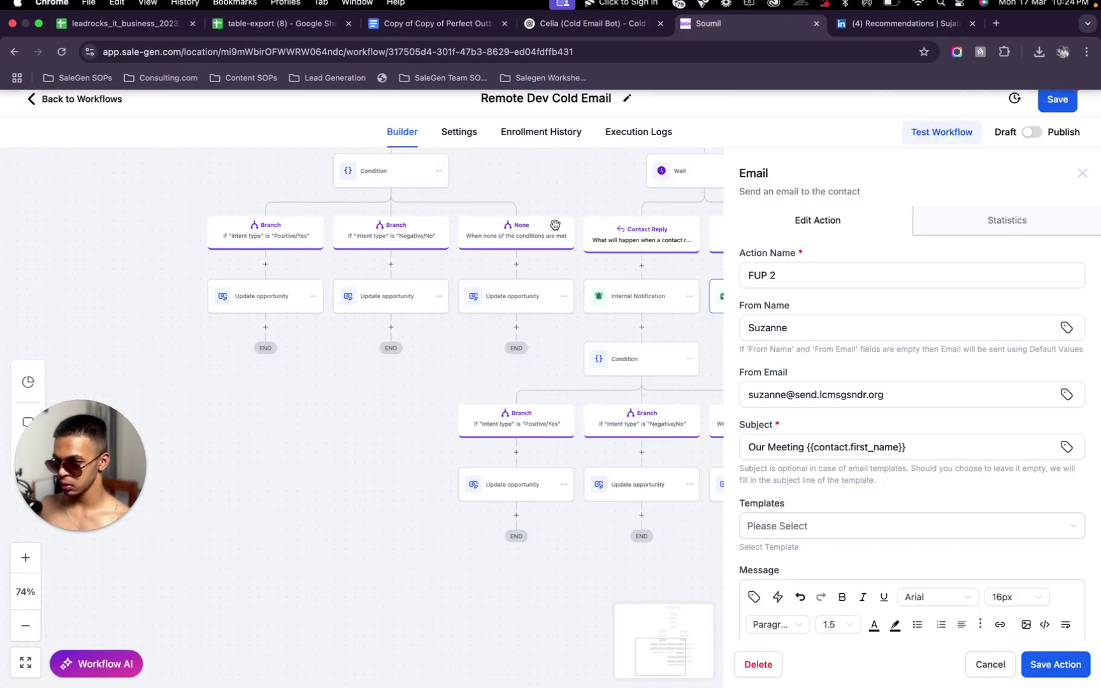
scroll(906, 405, "down", 5)
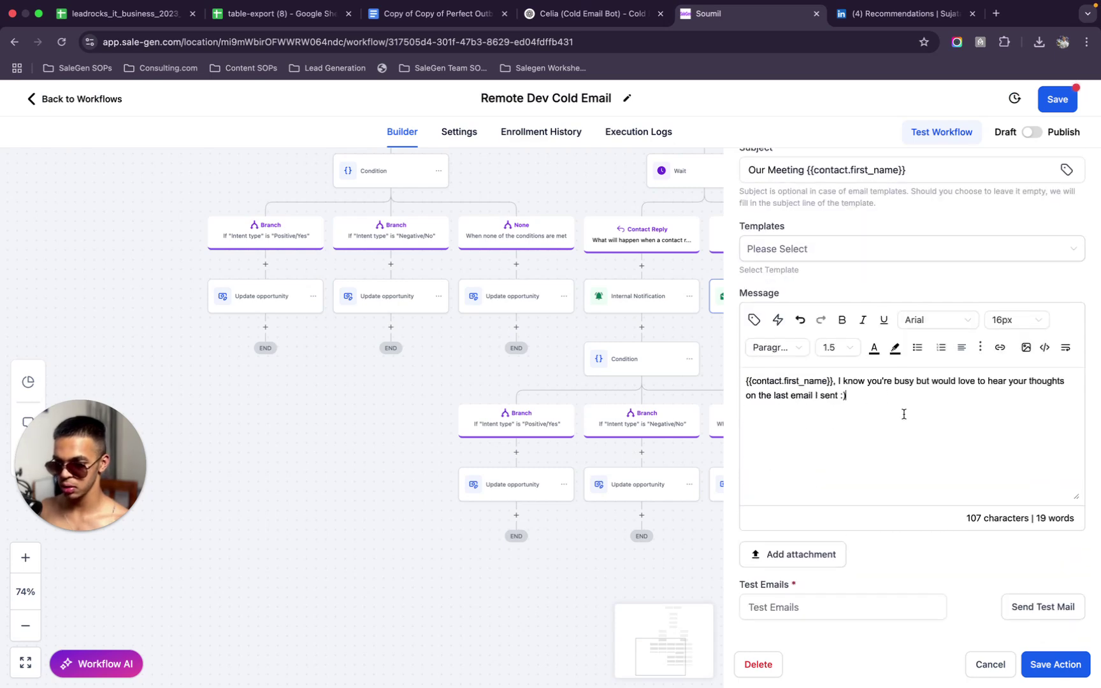
left_click(572, 29)
left_click(422, 634)
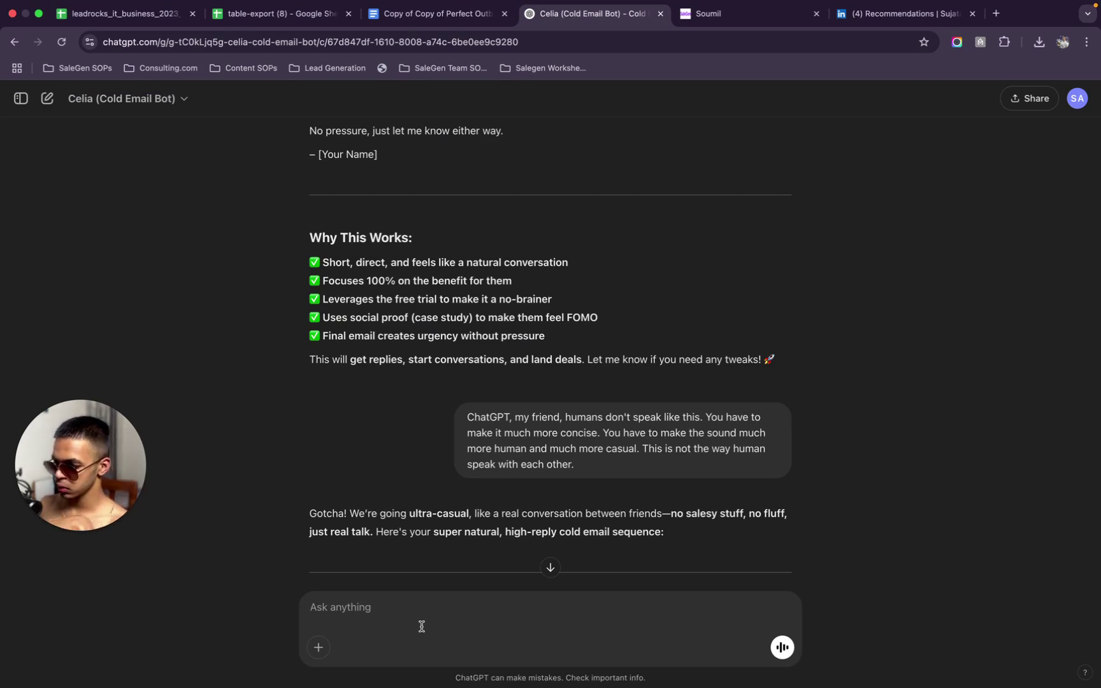
Draft a question: does embedding or attaching Clutch/LinkedIn testimonial screenshots in email 3 hurt deliverability?
scroll(474, 547, "down", 15)
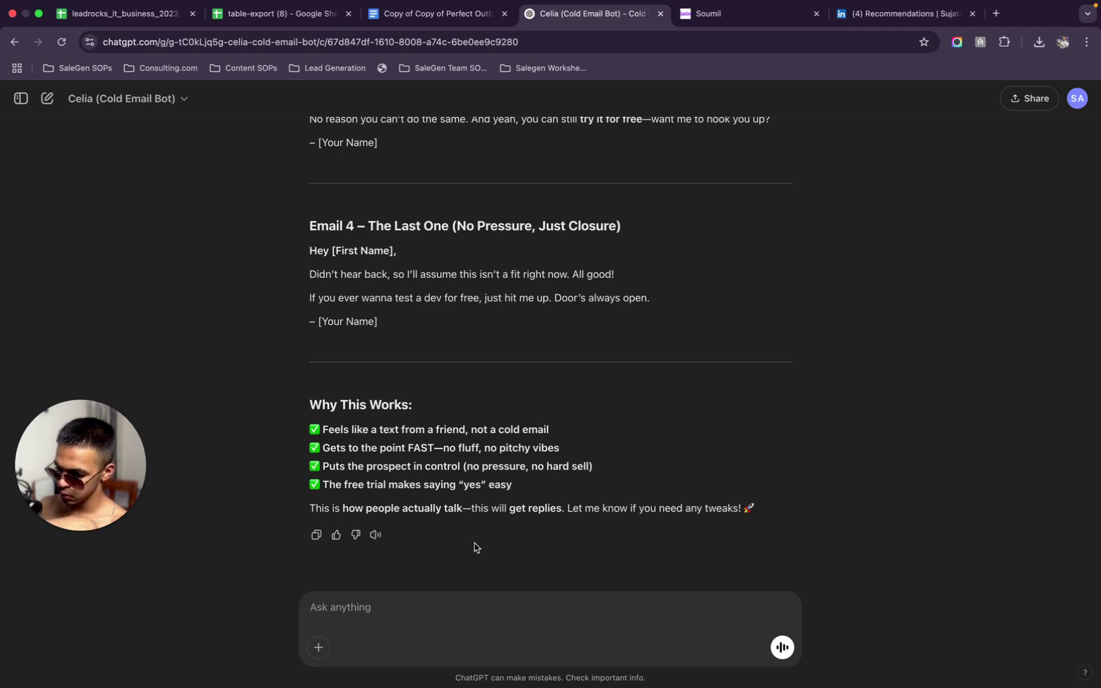
type("So in the third email")
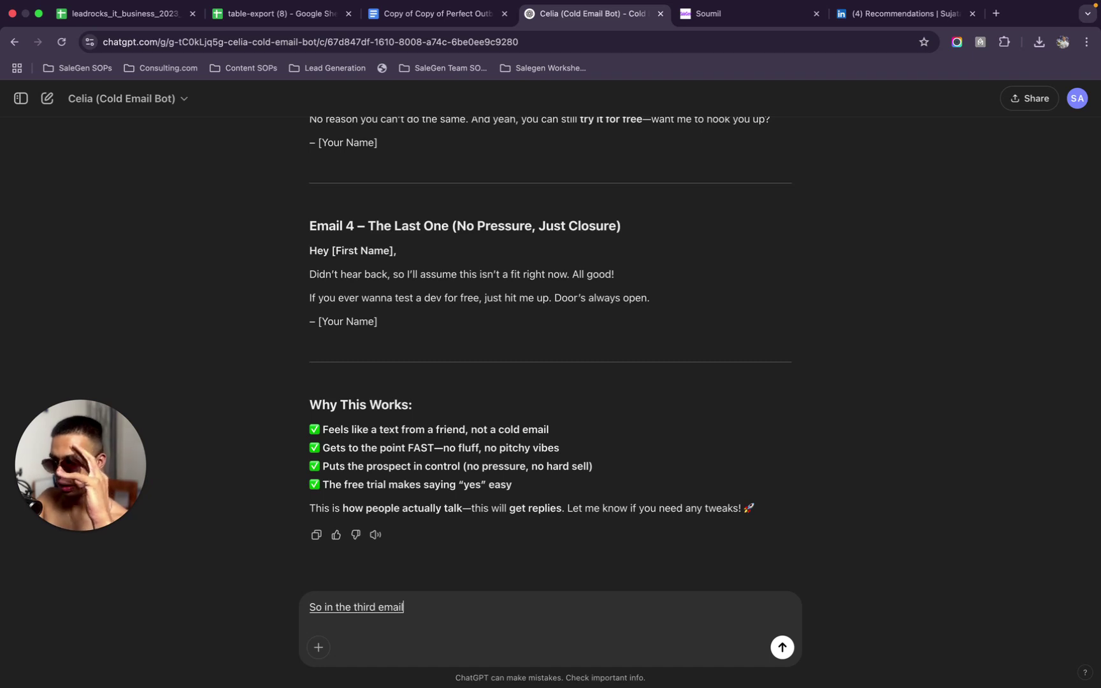
type(" and planning on sending a")
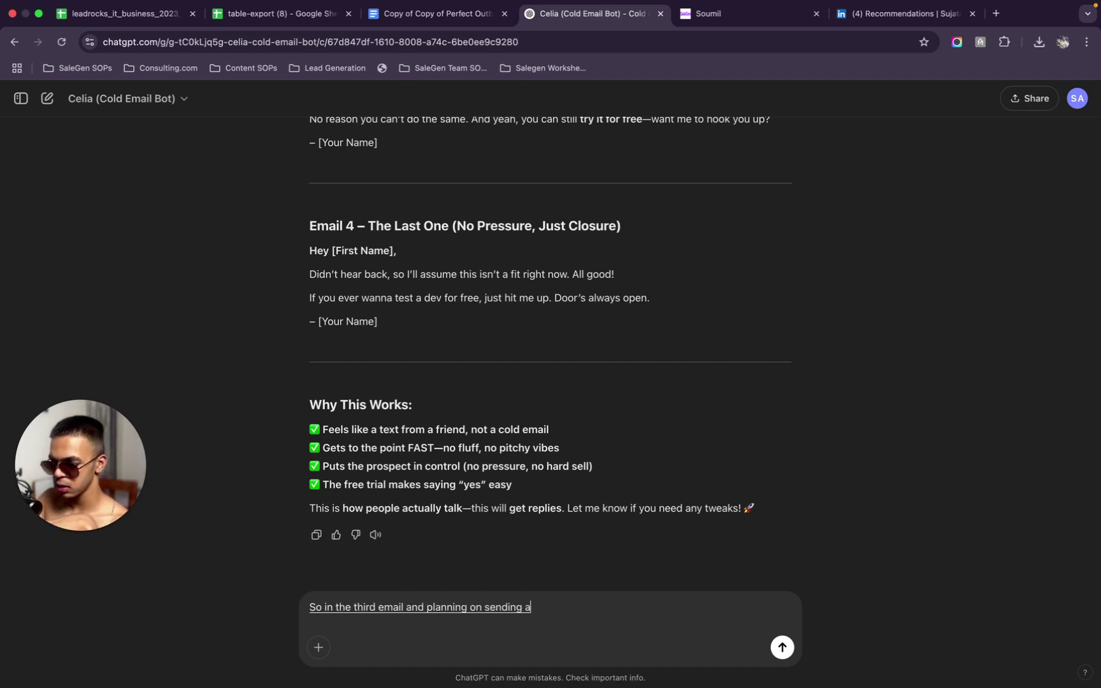
type(" couple of")
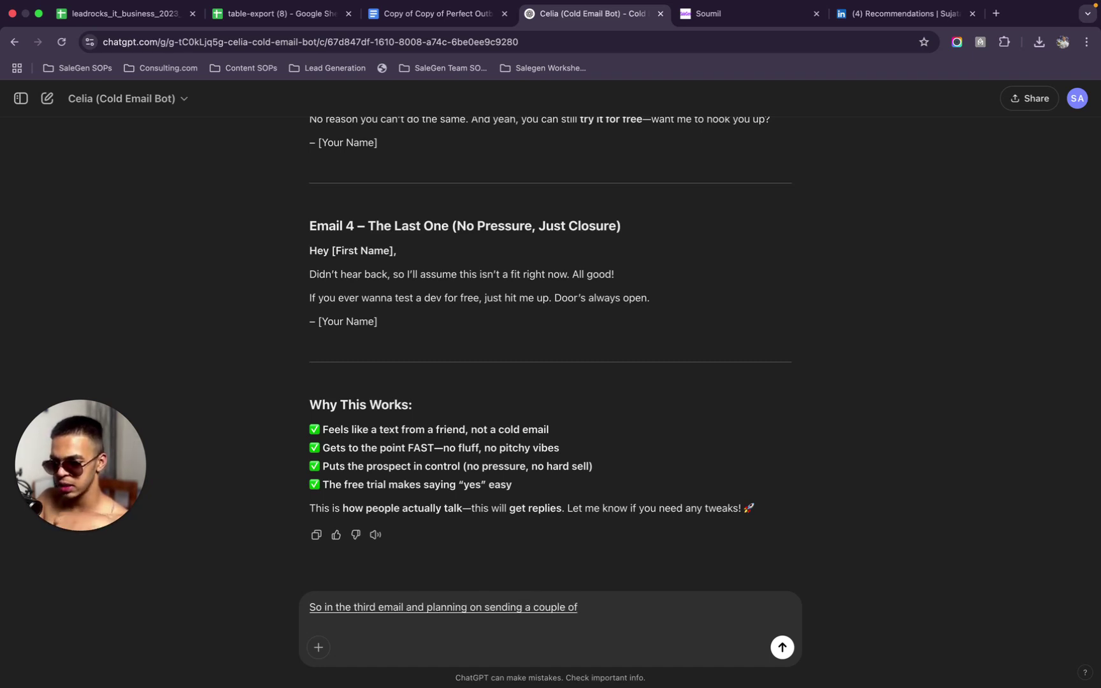
type(" testimonies like image based")
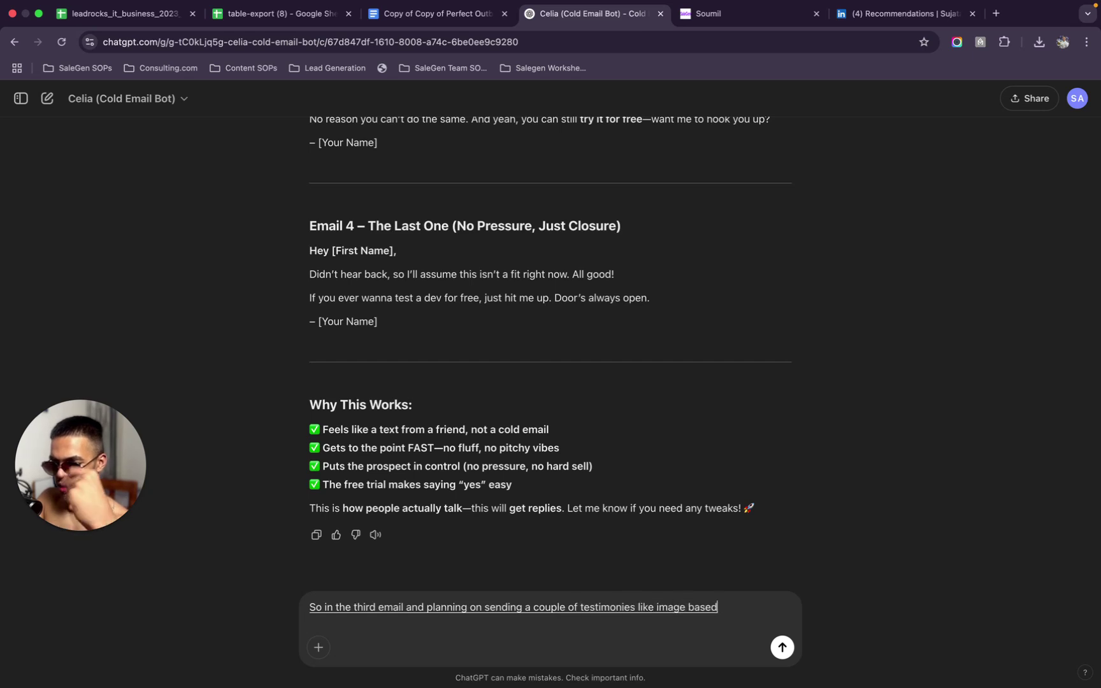
type(" screenshots of the")
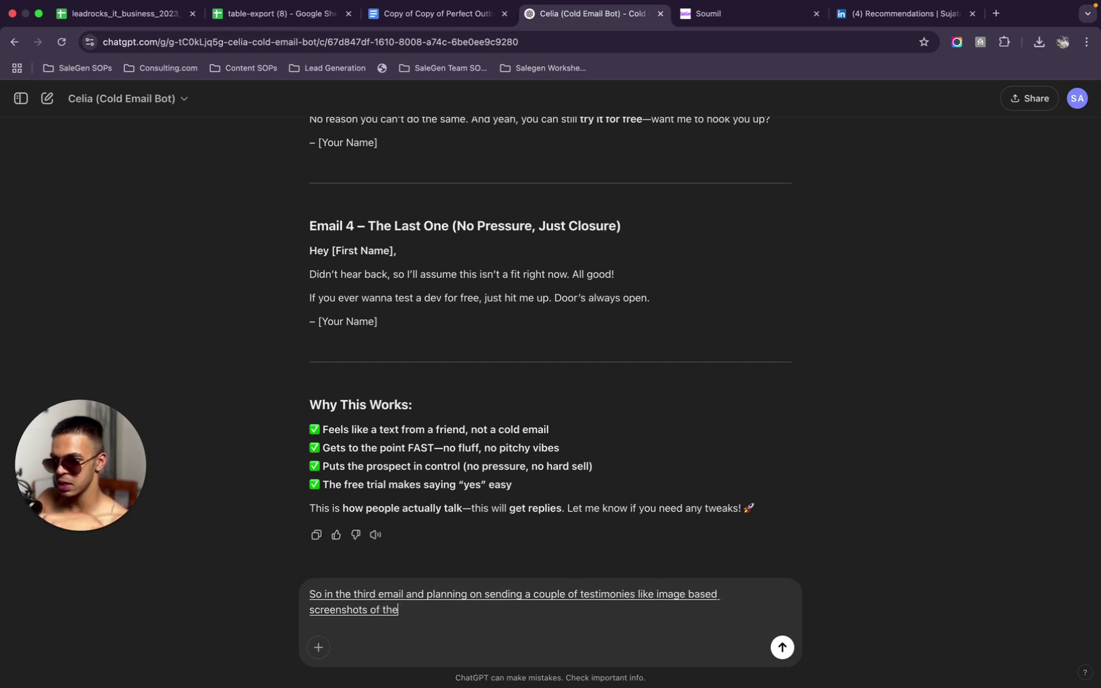
type(" company receiving reviews on")
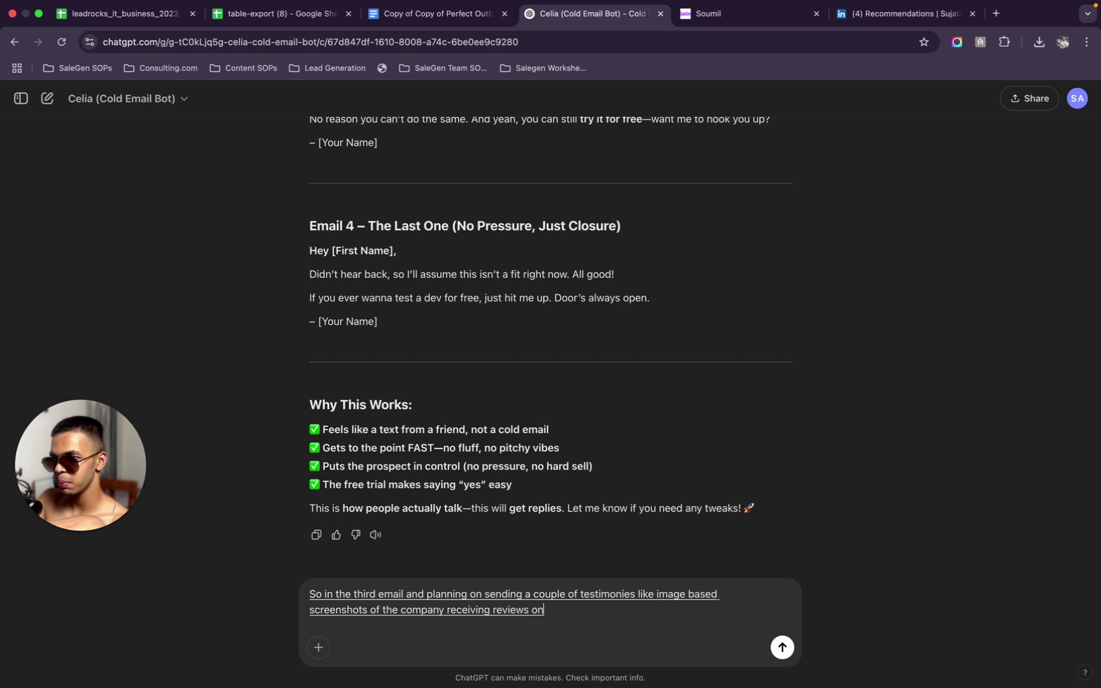
type(" basically clutch")
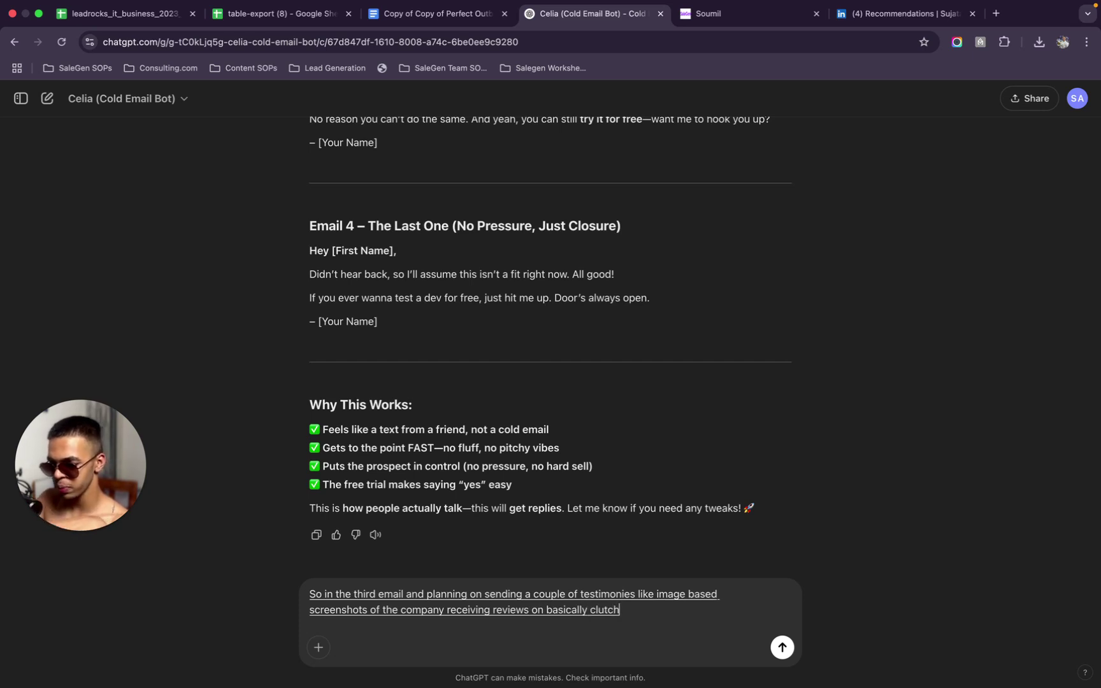
type(" aur")
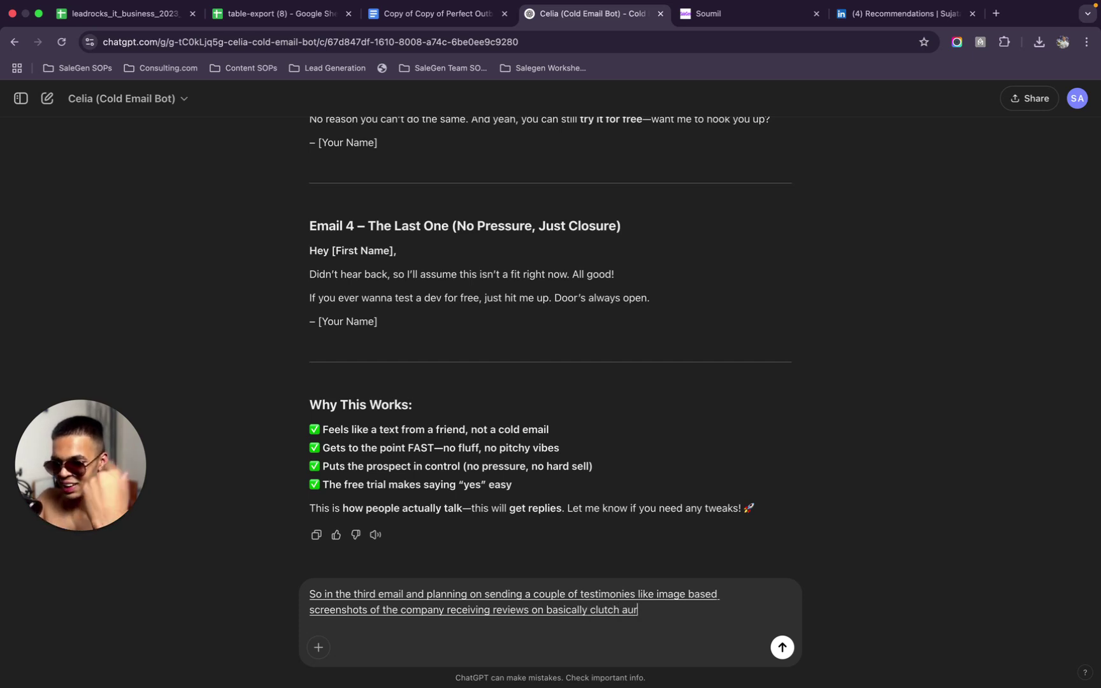
type(" LinkedIn recommendations")
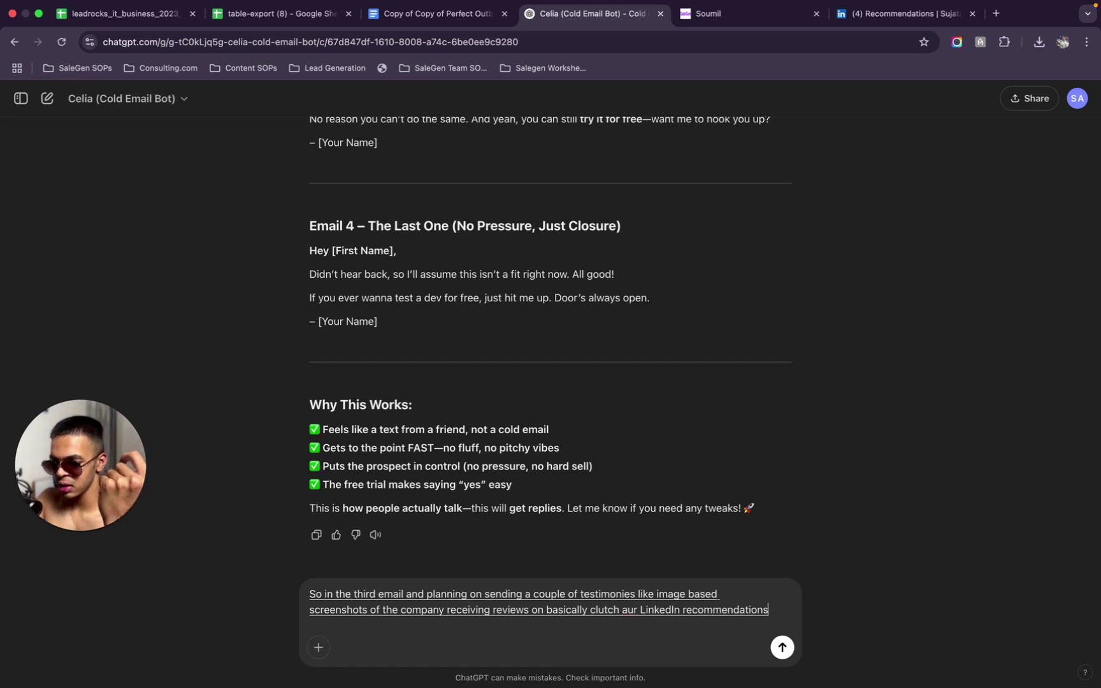
type(", and I was wondering what would be better for delivery")
key("BackSpace")
type("ability embed")
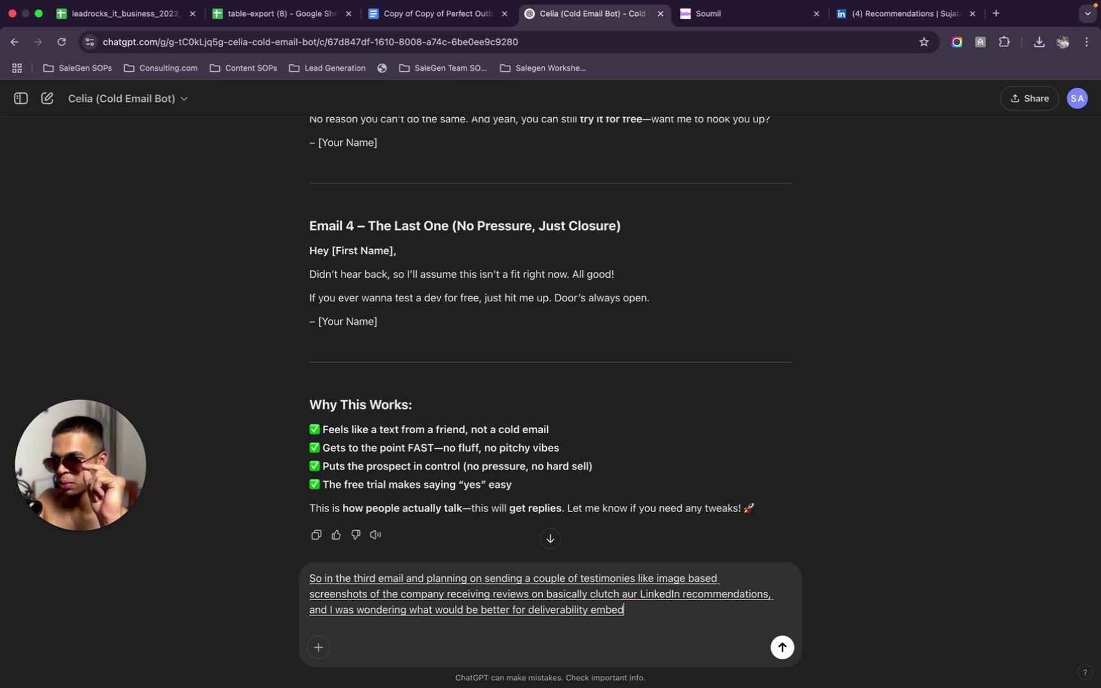
type("ding the images in the email")
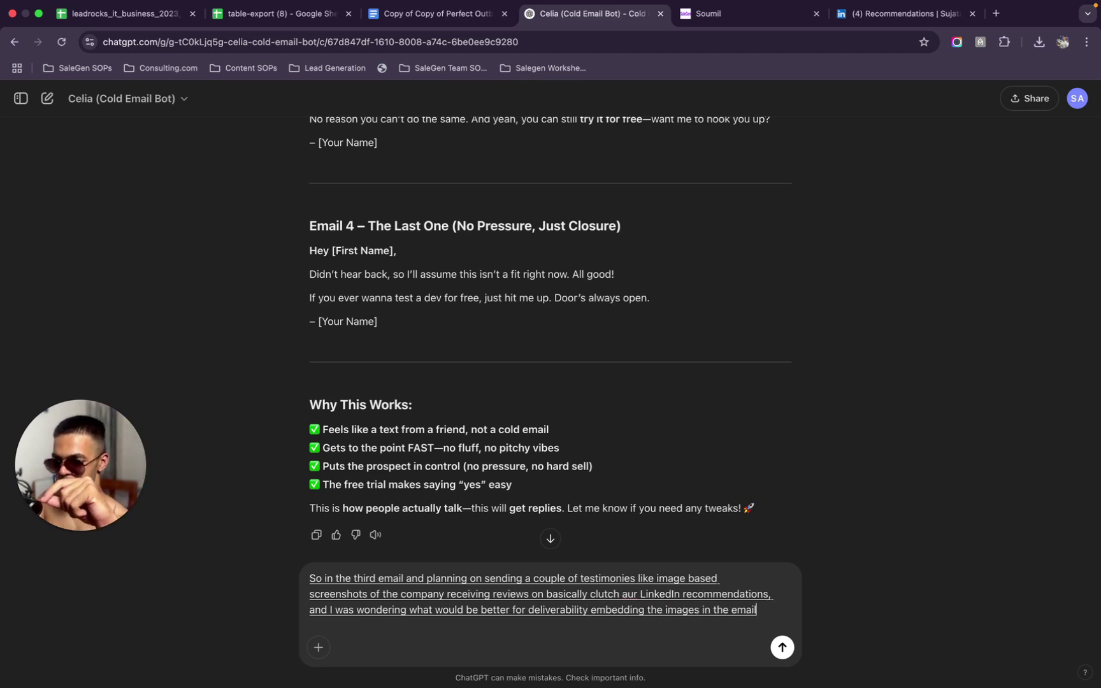
type(" itself or")
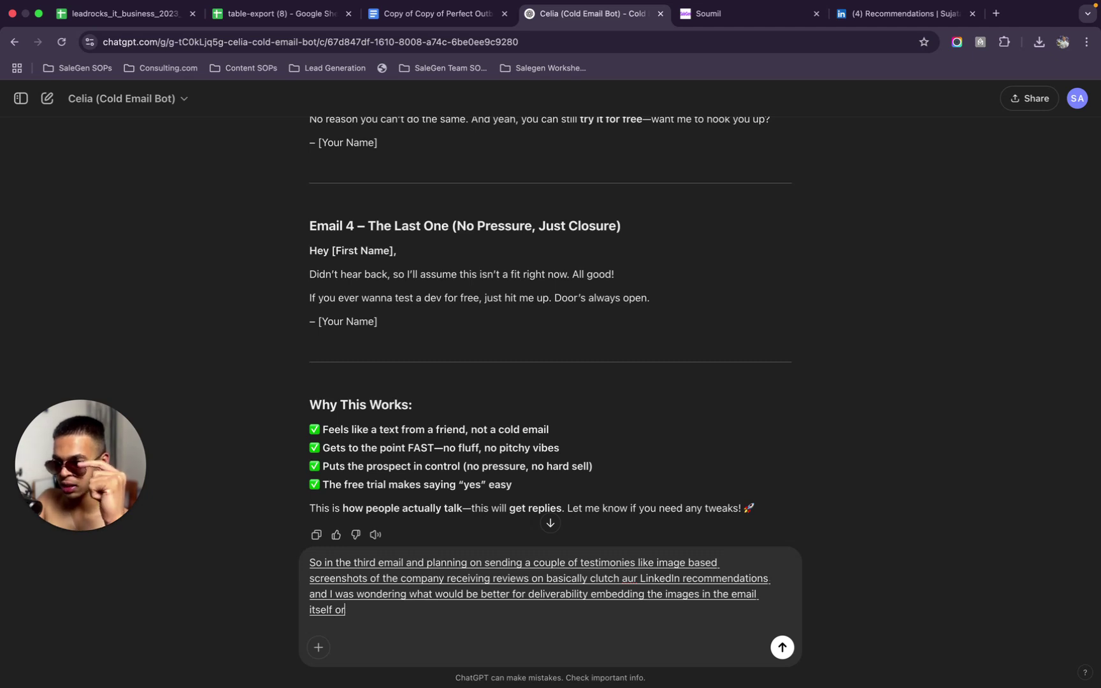
type(" attaching them like, send them")
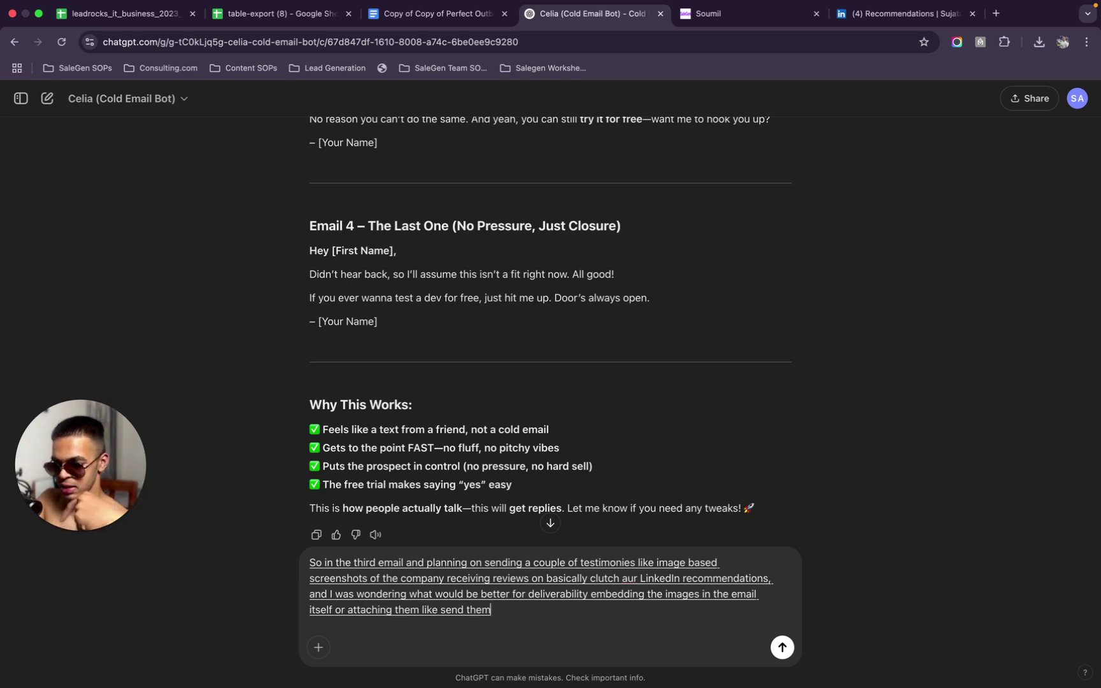
type(" as attachment")
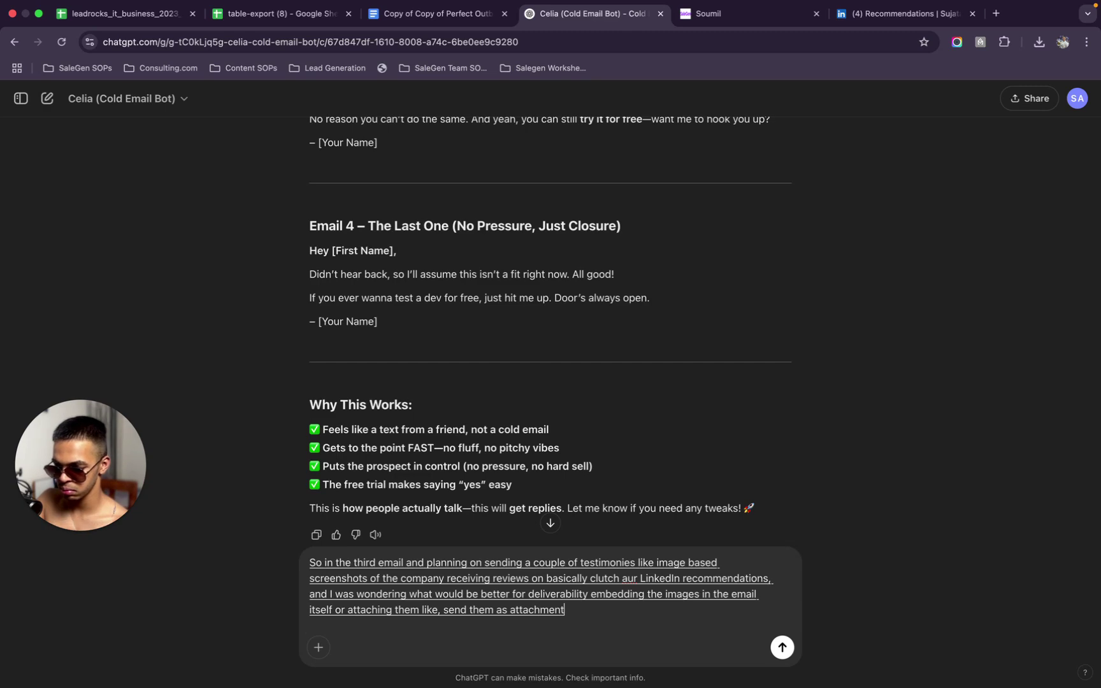
Send the deliverability question and read Celia's advice to link to testimonials instead
key("Return")
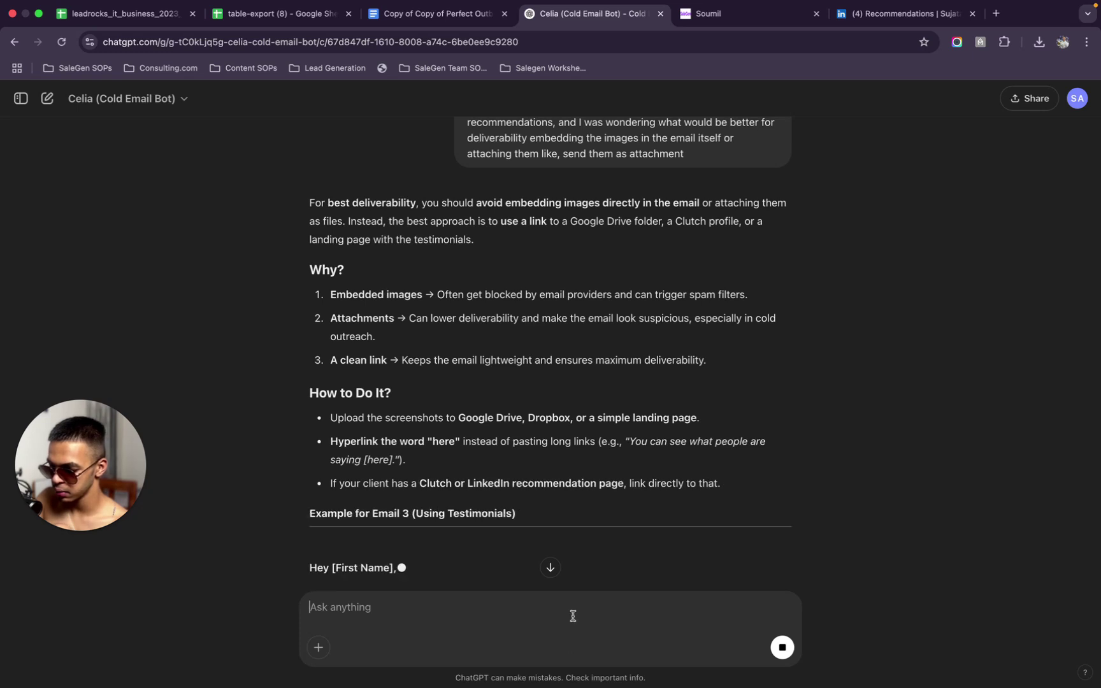
scroll(576, 475, "down", 2)
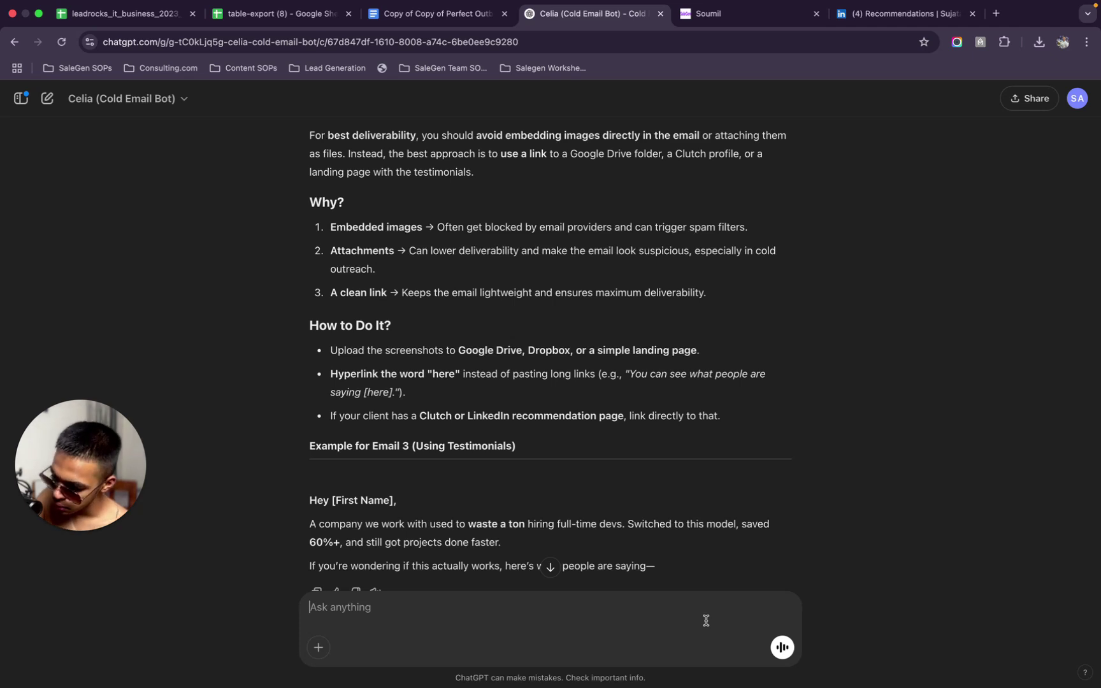
Send a follow-up saying there's no portfolio or Google Drive, asking whether to embed or attach
type("Hello")
key("BackSpace")
key("BackSpace")
key("BackSpace")
key("BackSpace")
key("BackSpace")
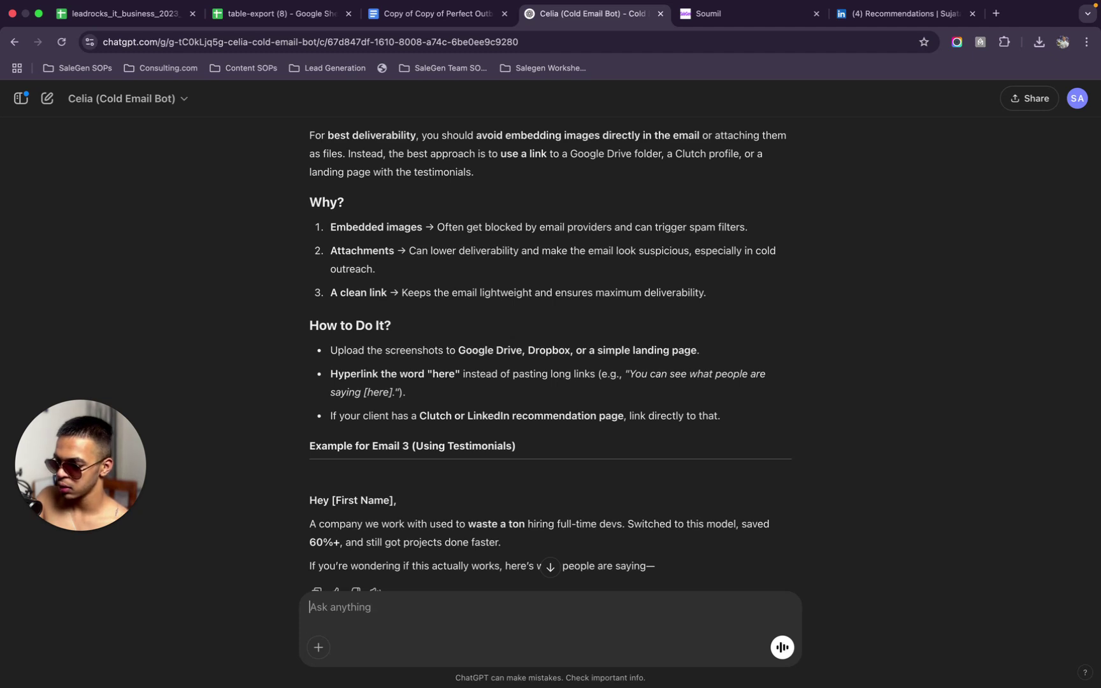
type("I don't really")
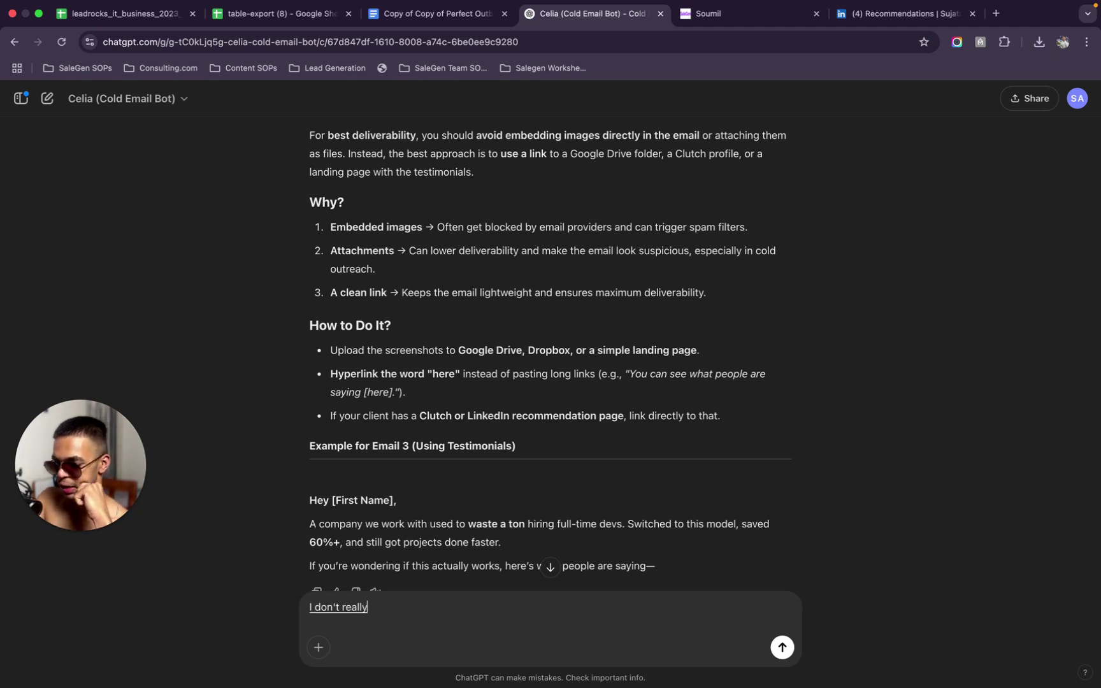
type(" have access to")
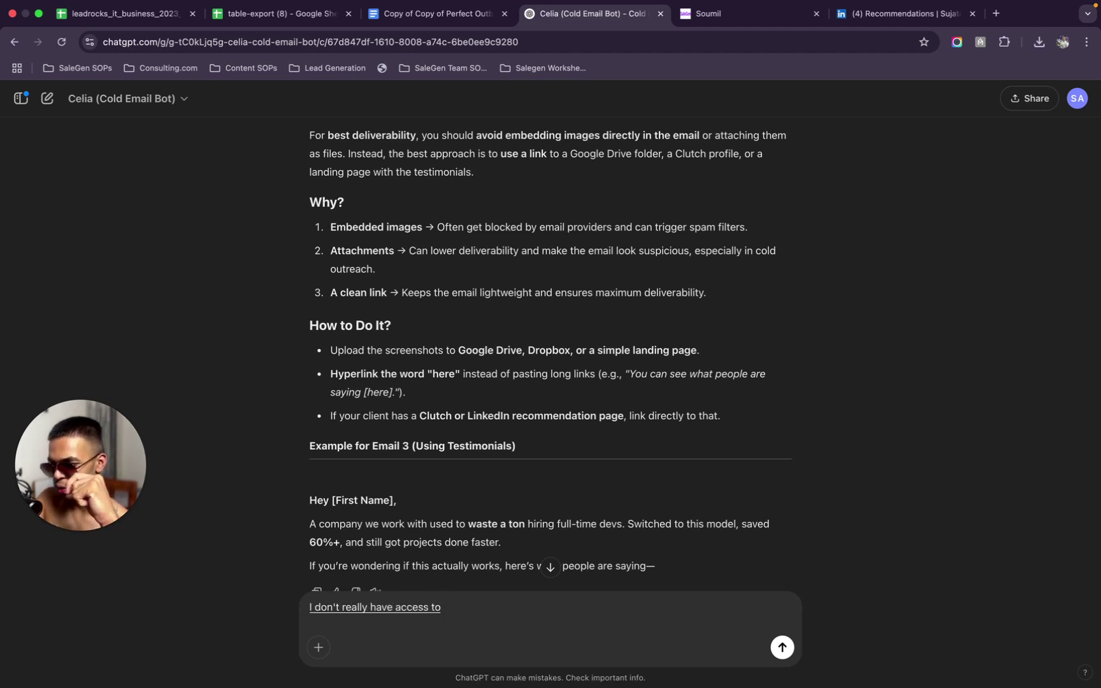
type(" a portfolio or Google Drive or some")
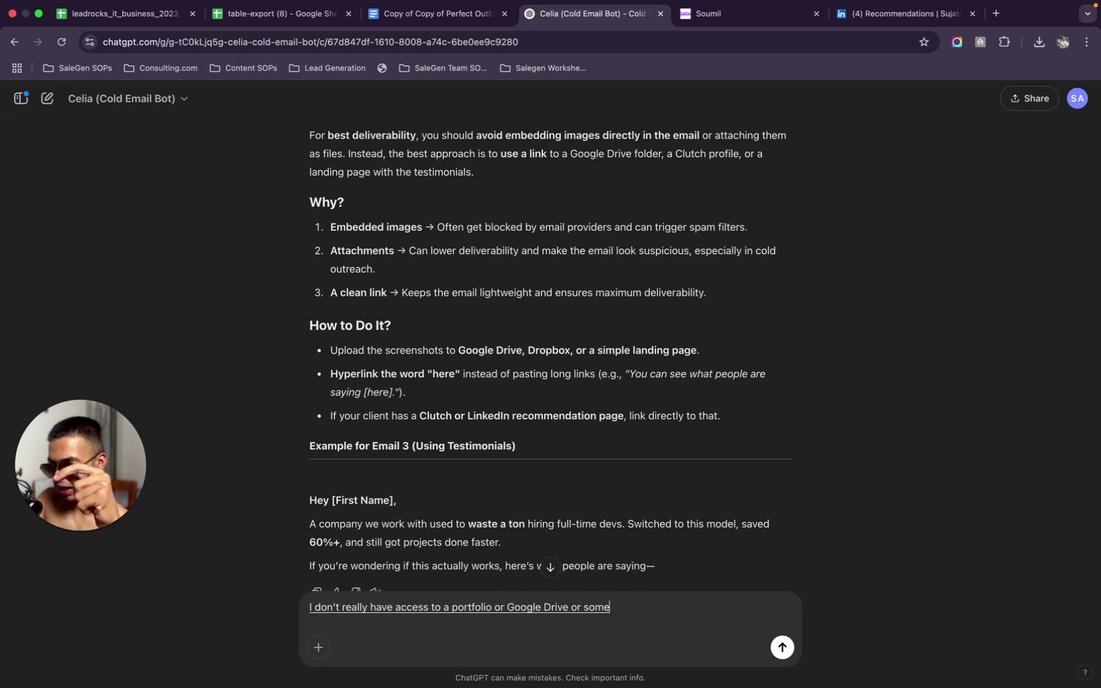
type("thing like that")
type(", so the only options I have is in bed")
type("ding it")
type(" or sending it as an")
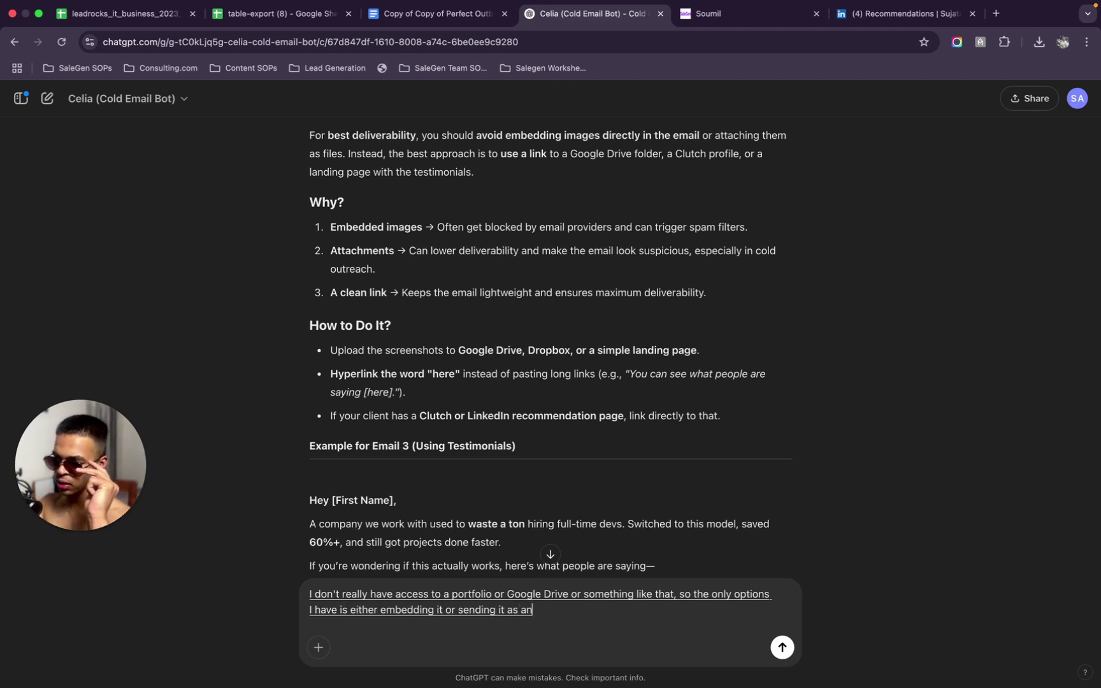
type(" attachment. So whatever")
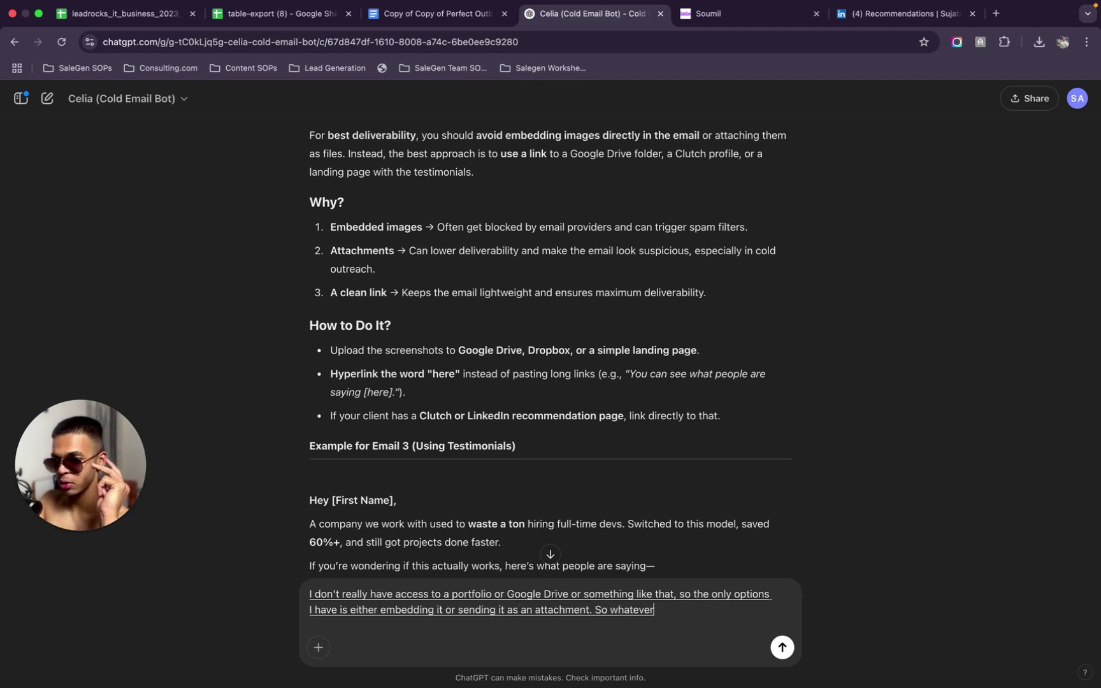
type(" you think would be better. Just let me know.")
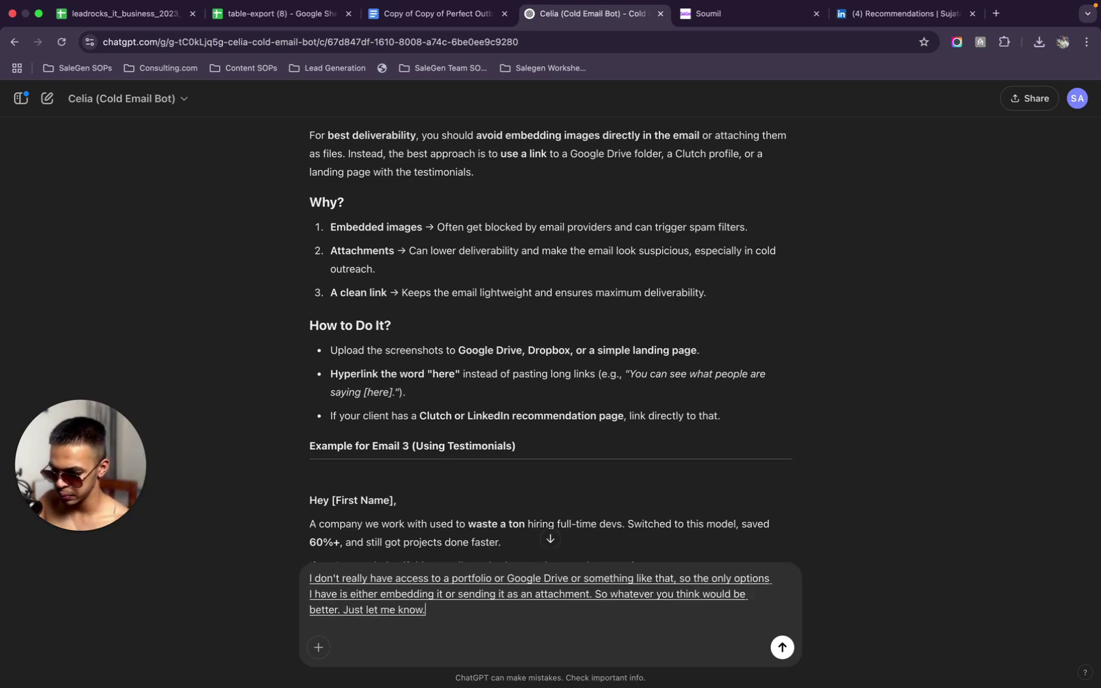
key("Return")
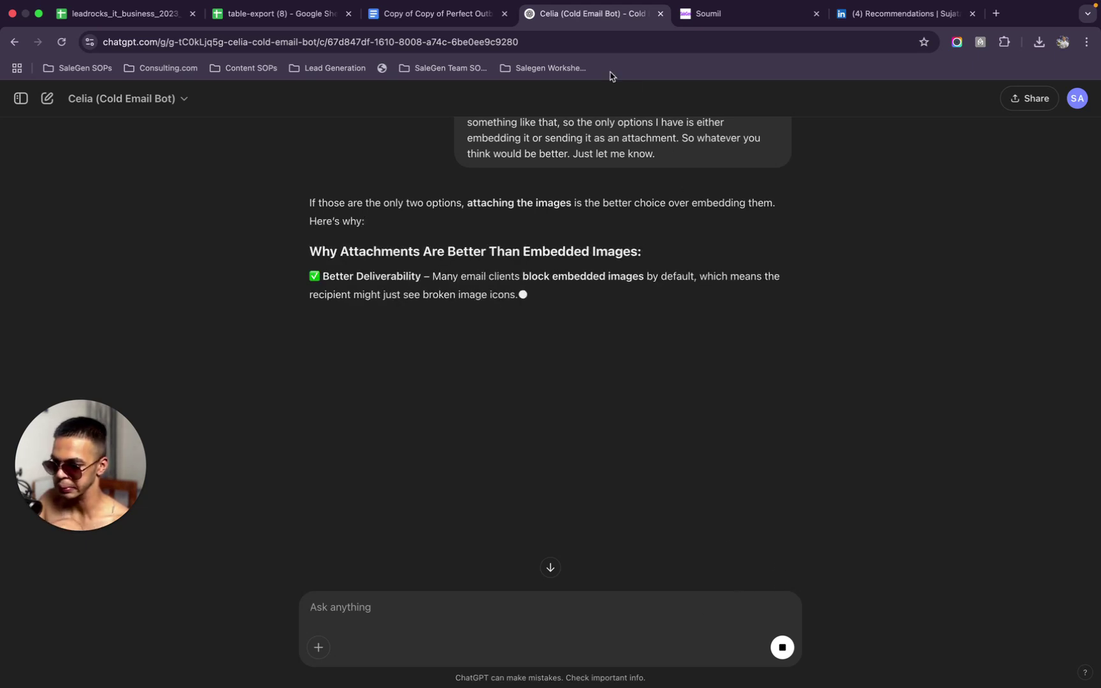
Attach both Screenshot 2025-03-17 PNG files to the FUP 2 follow-up email in SaleGen
left_click(732, 17)
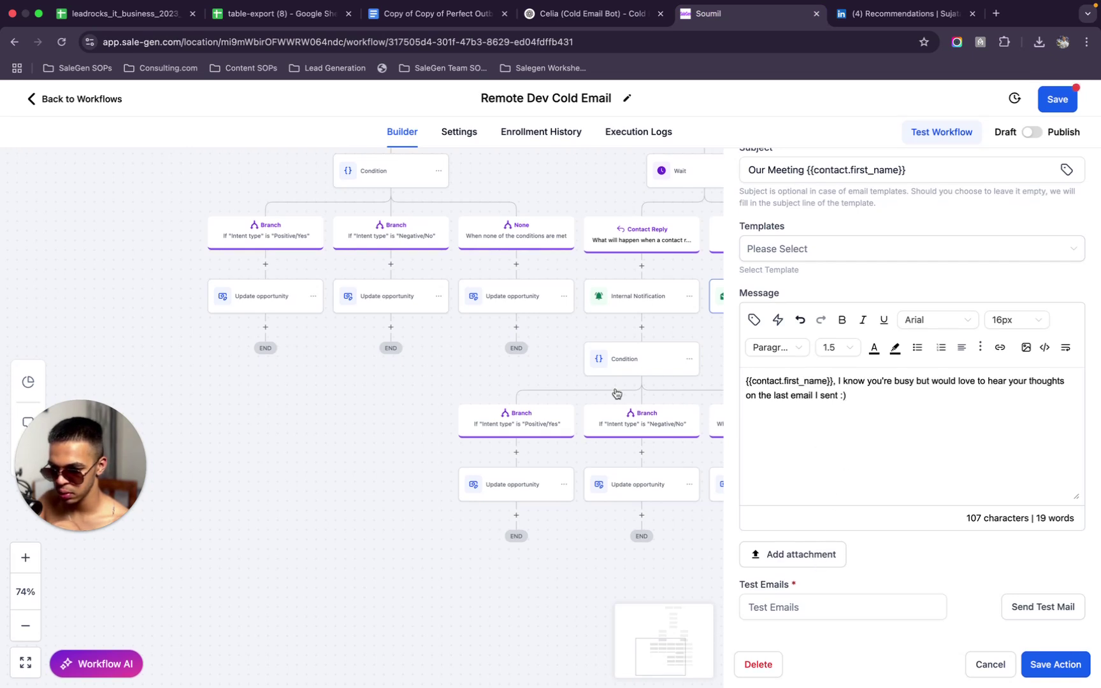
scroll(616, 394, "right", 5)
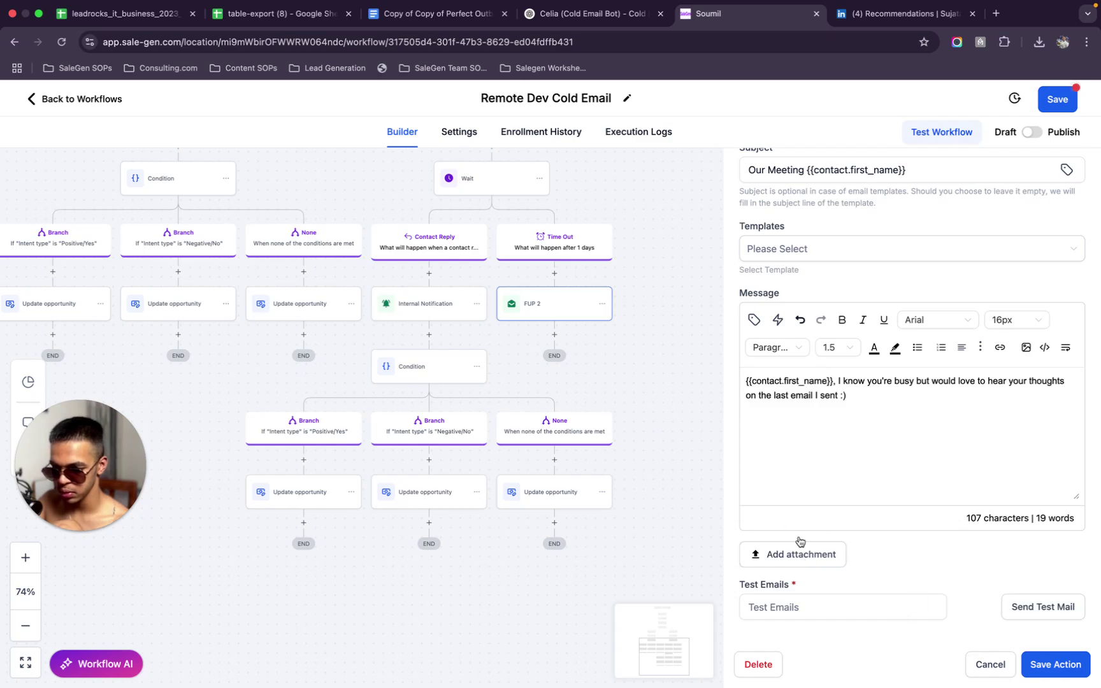
left_click(791, 550)
left_click_drag(405, 286, 514, 328)
key("Return")
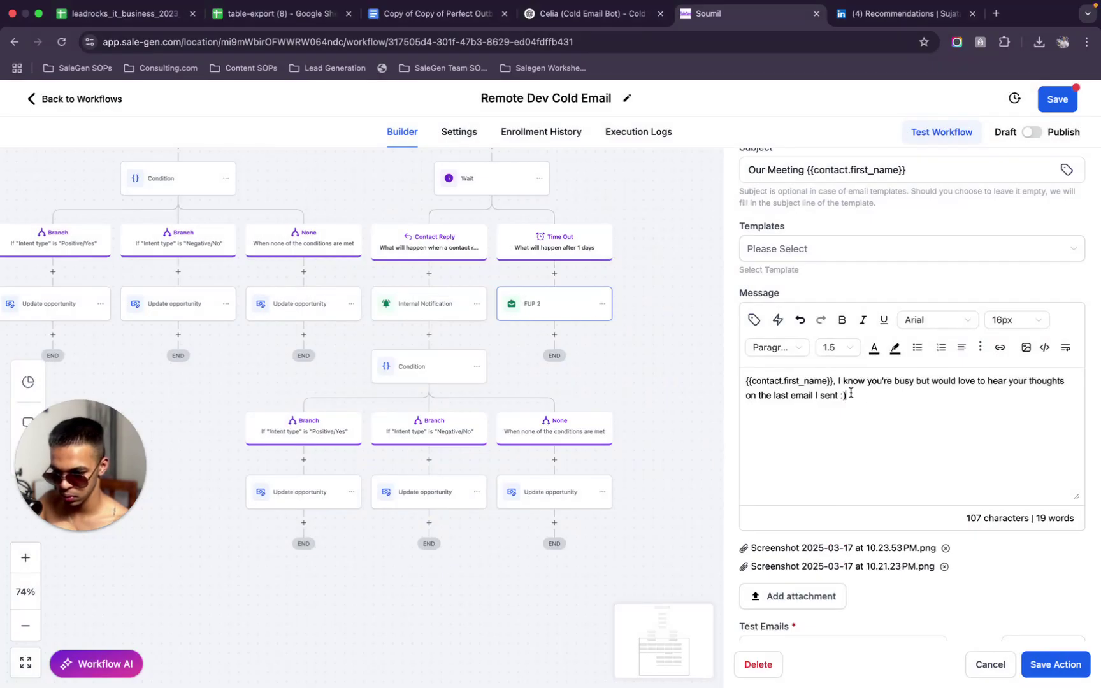
mouse_move(850, 394)
left_mouse_down()
mouse_move(746, 381)
mouse_move(868, 378)
left_mouse_up()
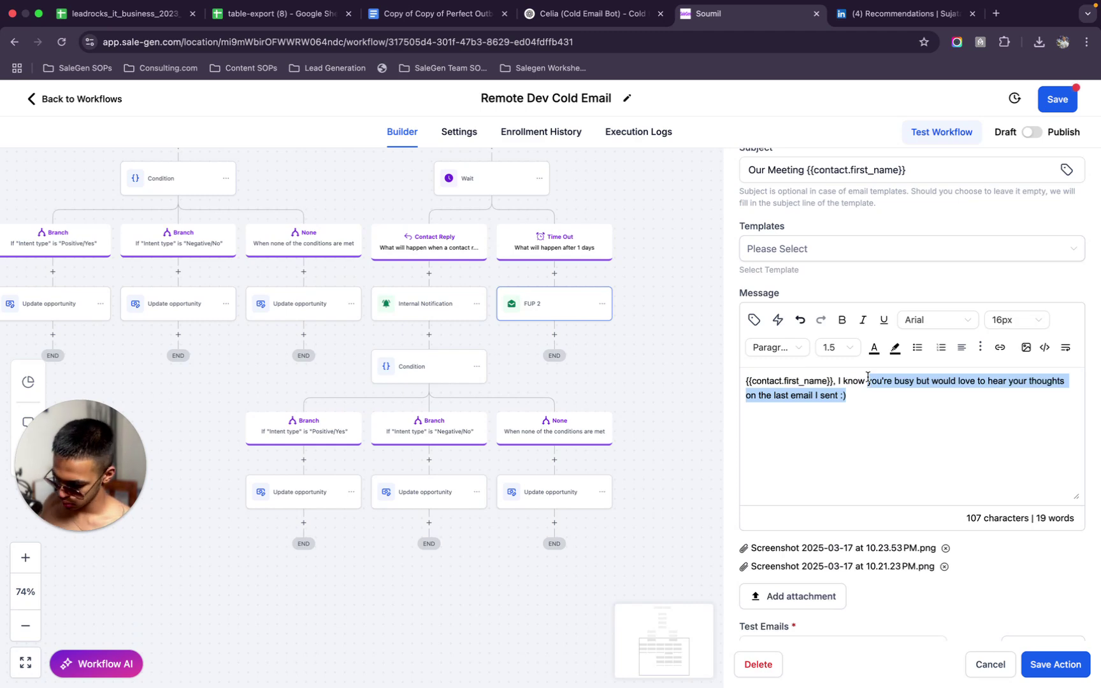
Discard the draft 'we're strangers… annoyed' message text, leaving the body empty
type("we're")
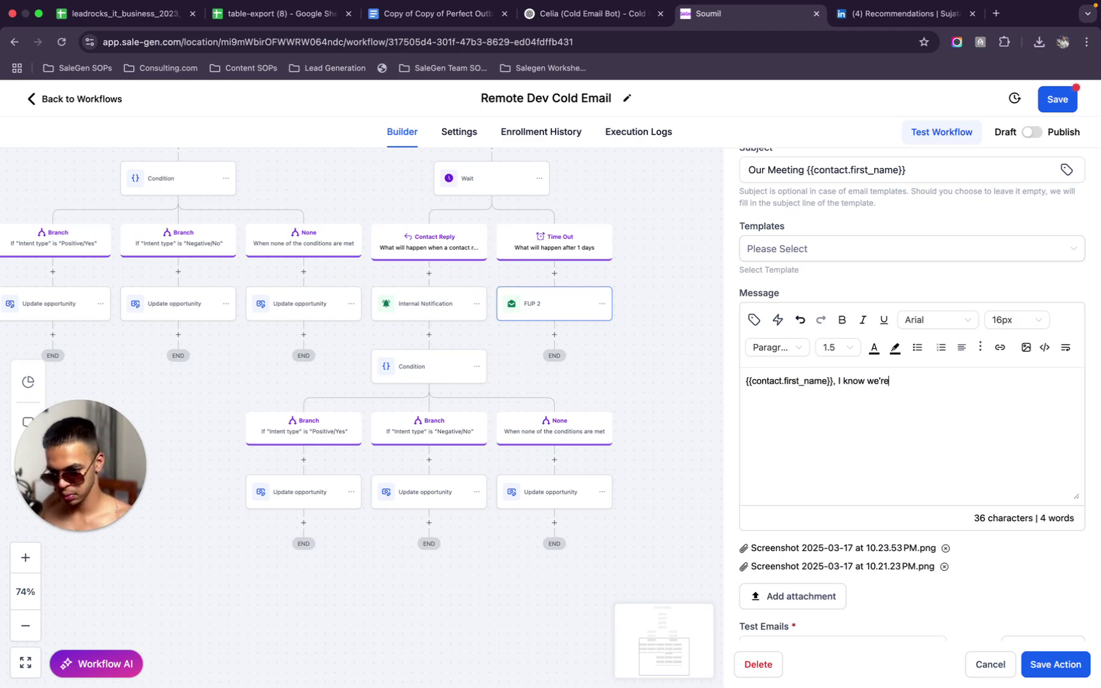
type(" strangers ")
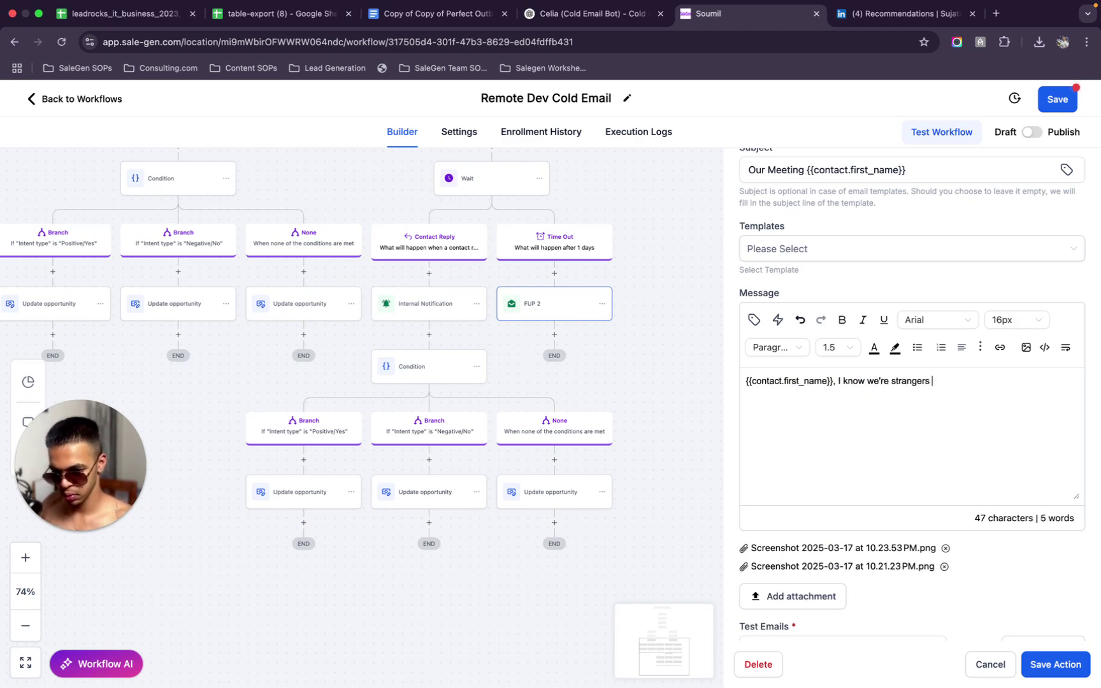
type("and at this ")
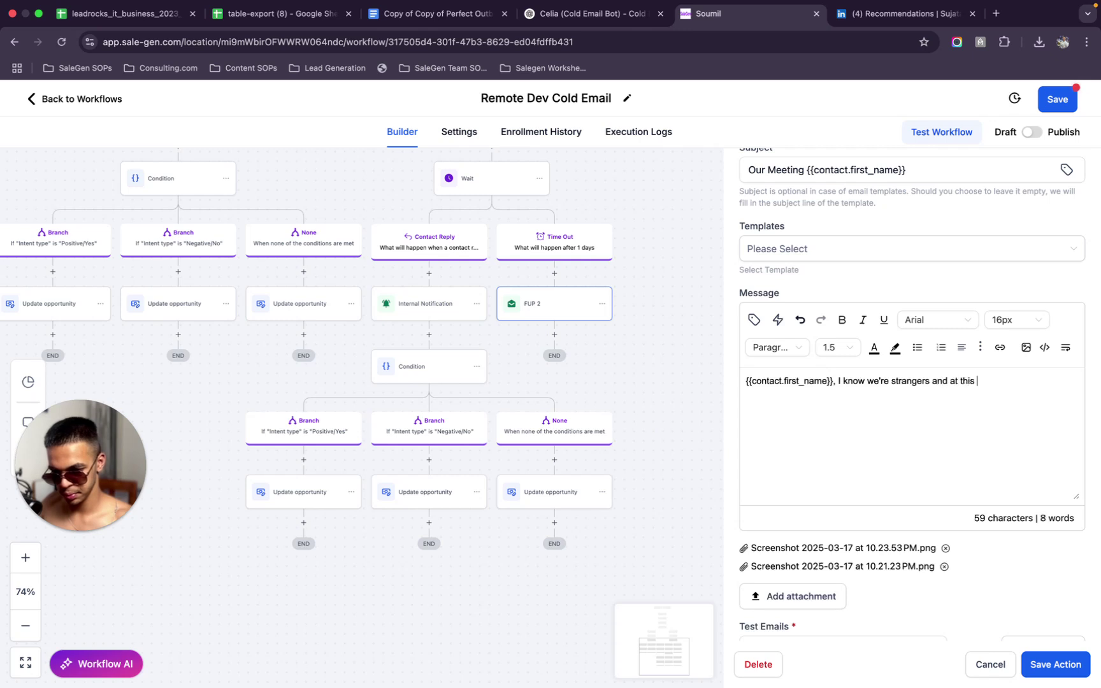
type("point maybe")
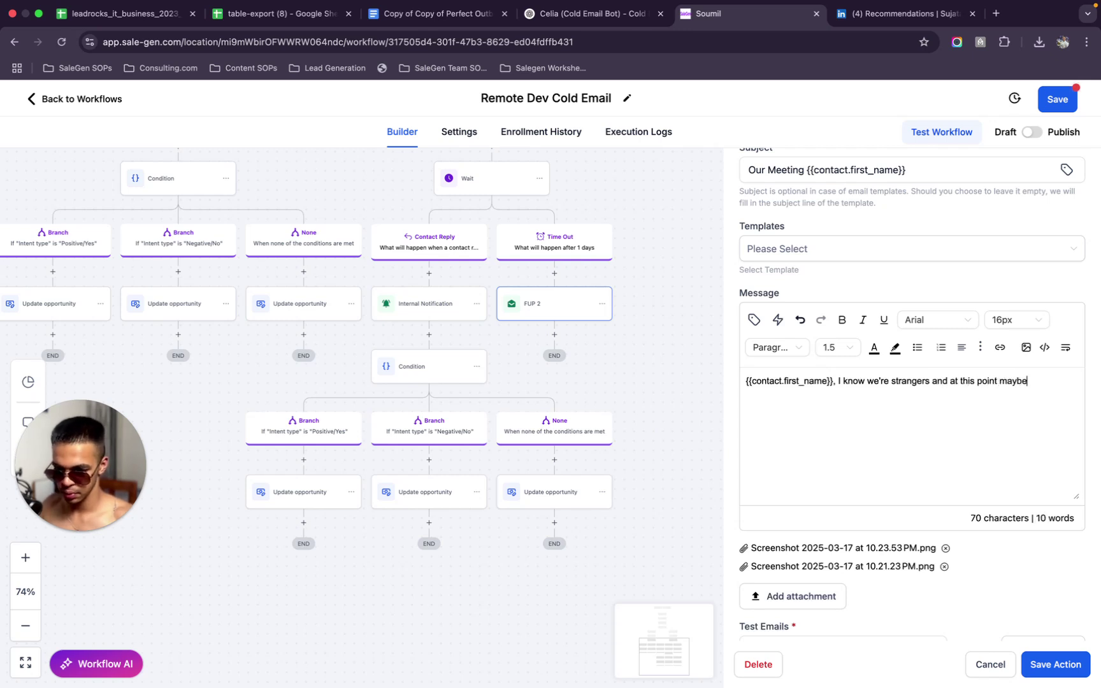
type(" you're a bit ann")
type("ed")
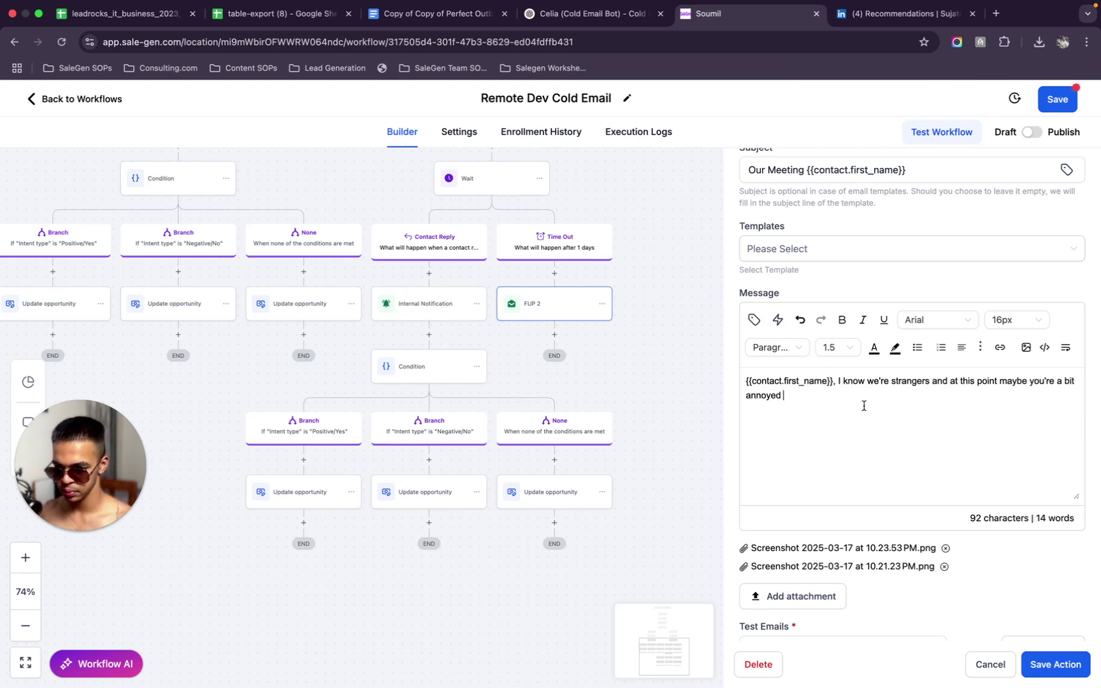
left_click_drag(864, 403, 747, 378)
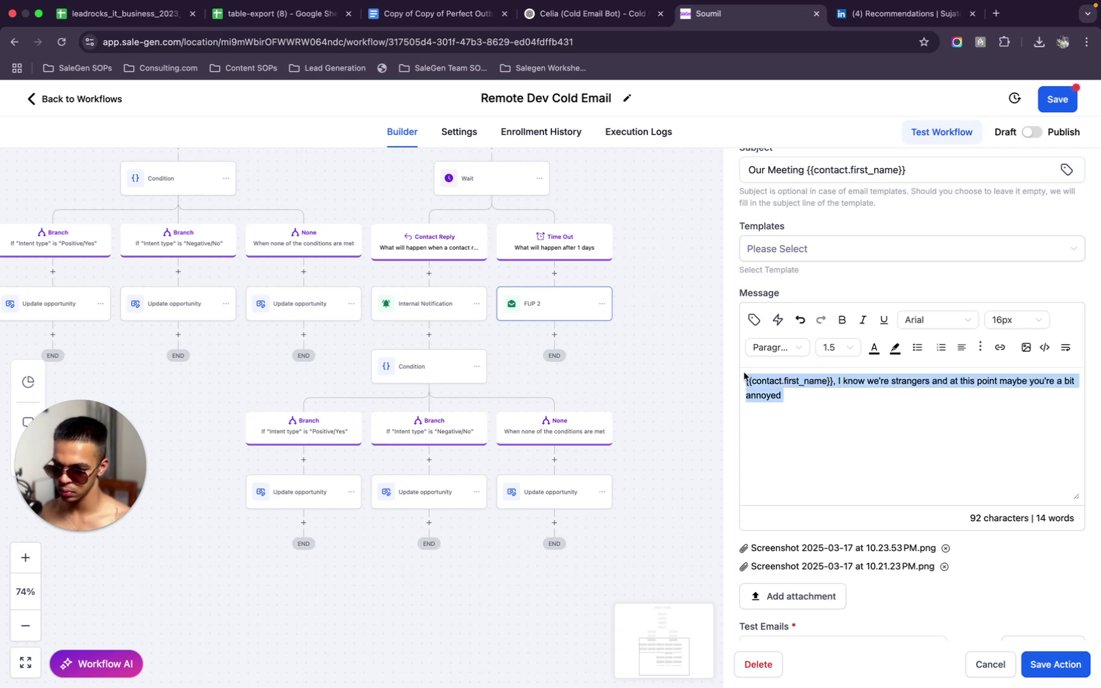
key("BackSpace")
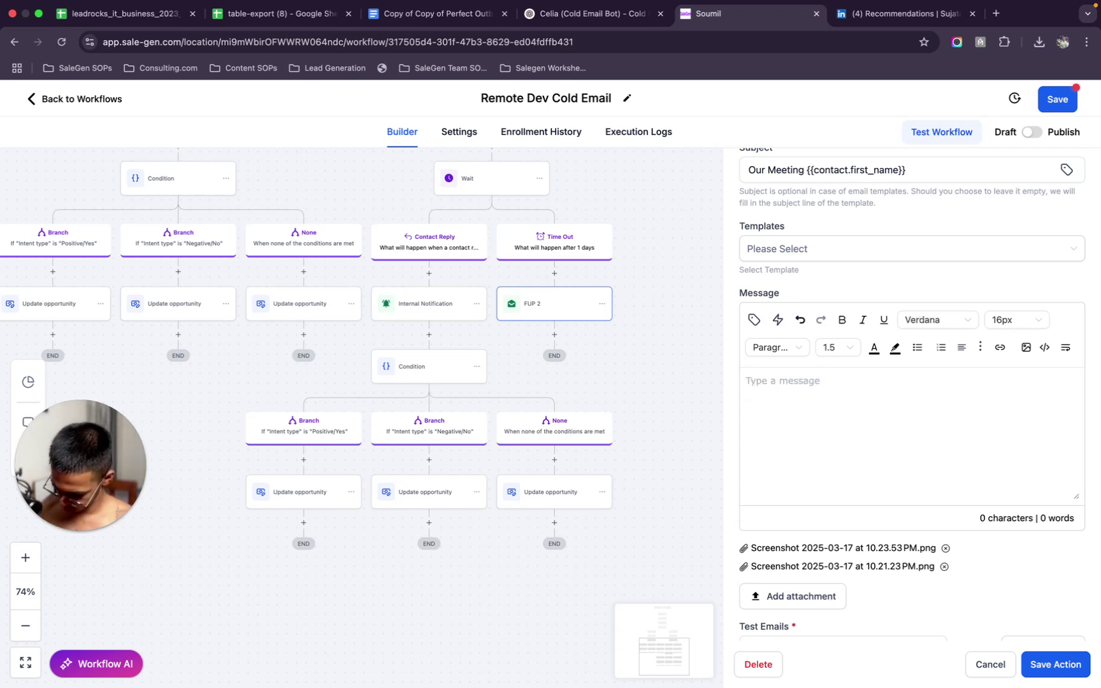
type("So")
key("BackSpace")
key("BackSpace")
Set the font to Arial and open with 'See' plus the Contact First Name tag
left_click(935, 319)
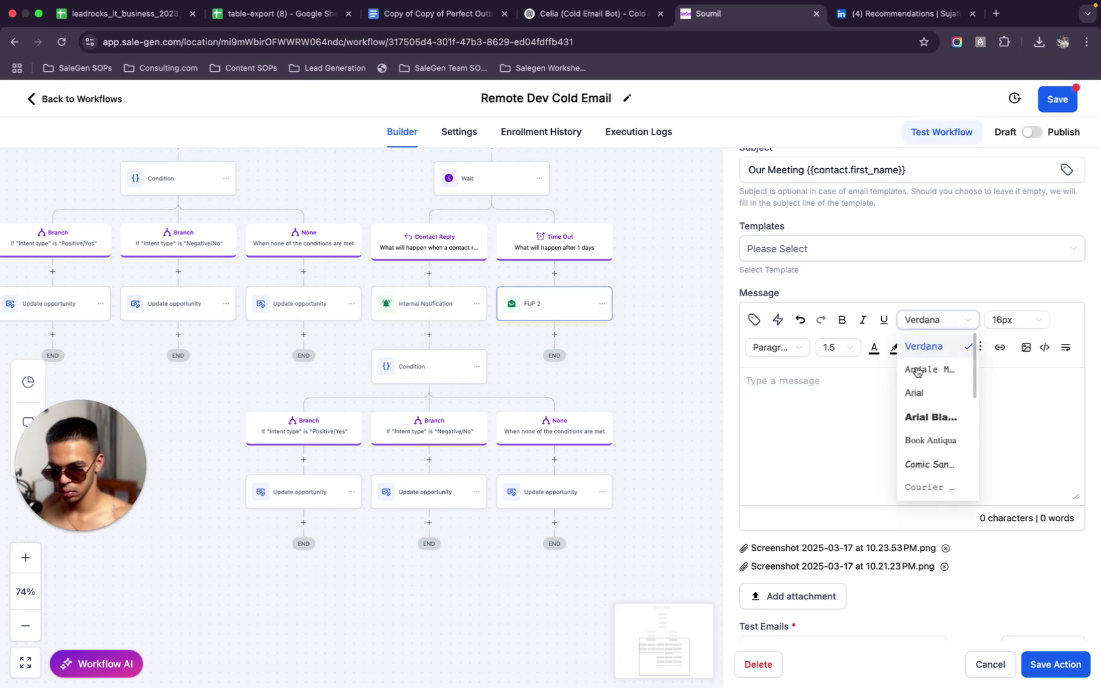
left_click(916, 393)
left_click(840, 374)
type("See")
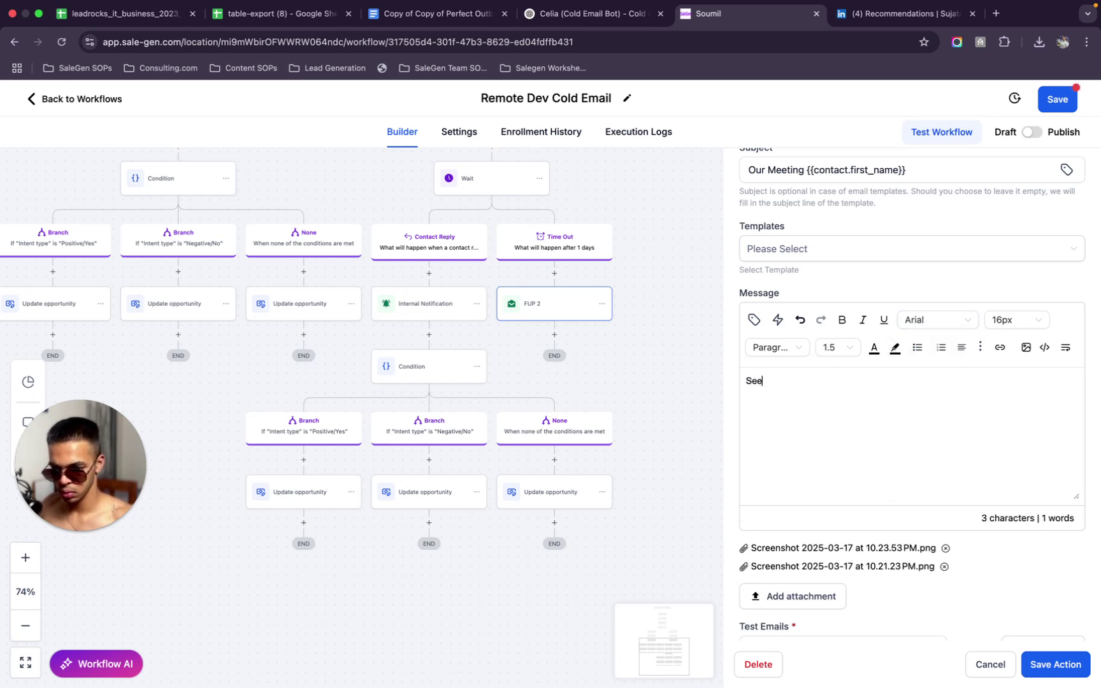
left_click(754, 319)
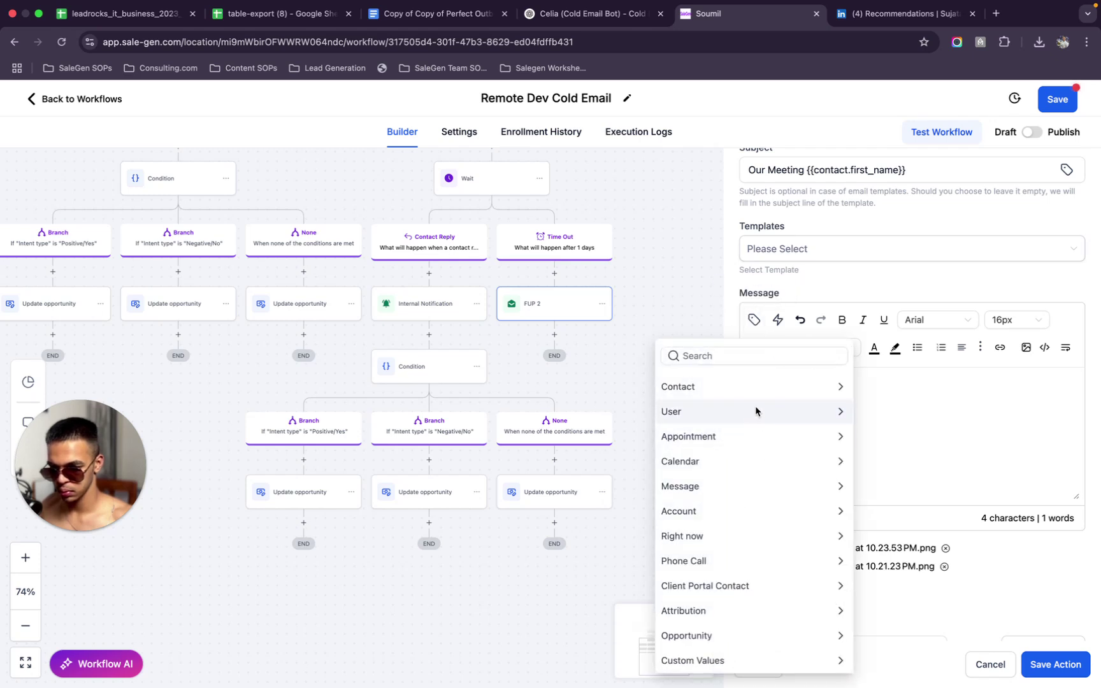
left_click(765, 386)
left_click(705, 433)
Add ', I totally get it', a stranger-trust paragraph, and begin 'I've attached a couple'
type(", I totally get it!")
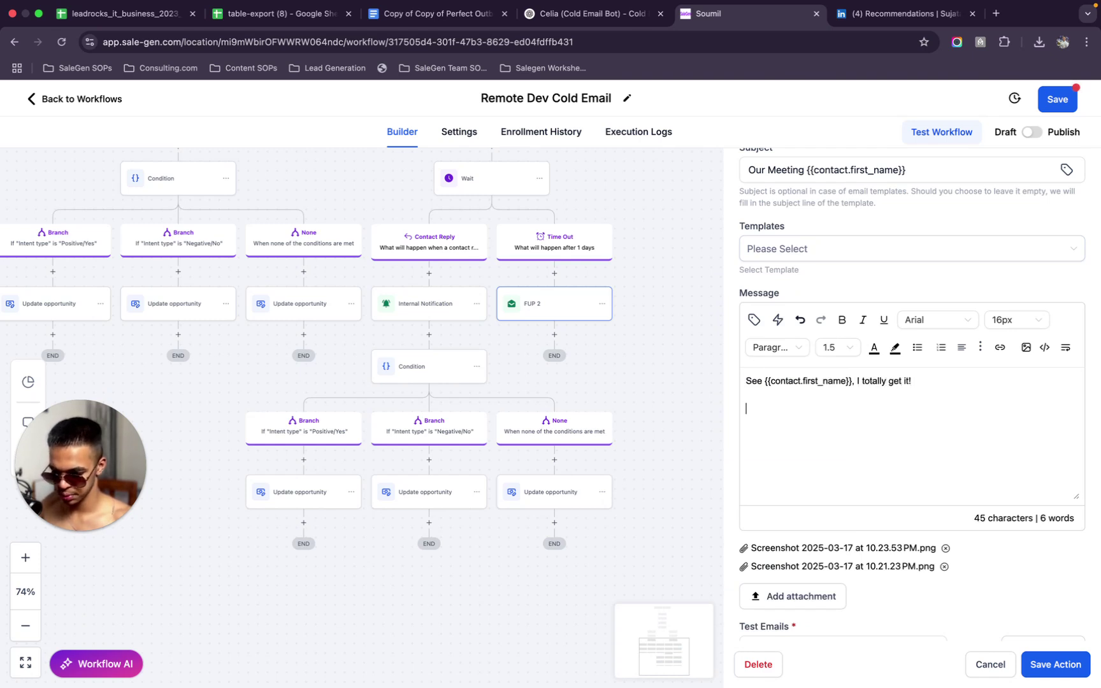
type("I")
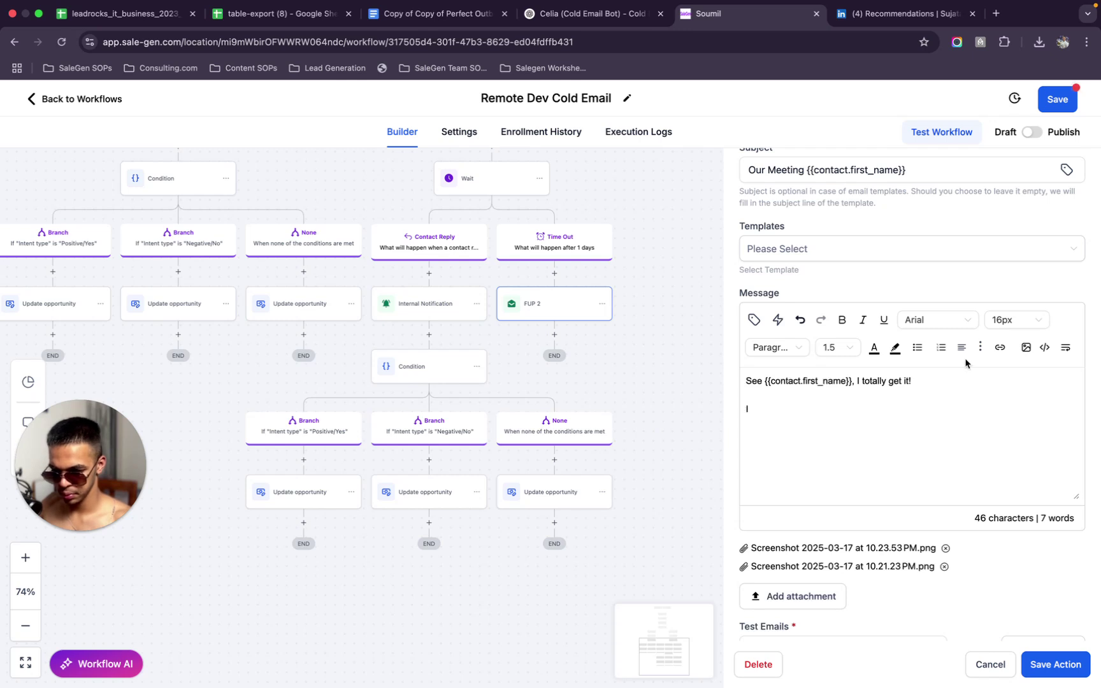
type(" forgot the fact")
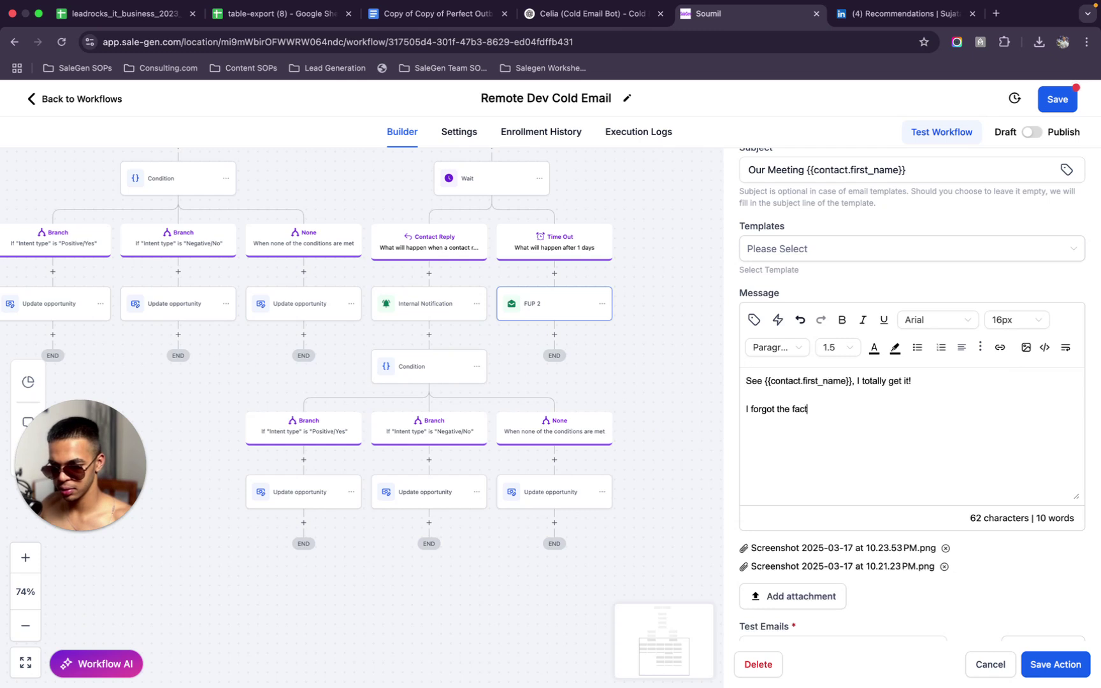
type(" that to you")
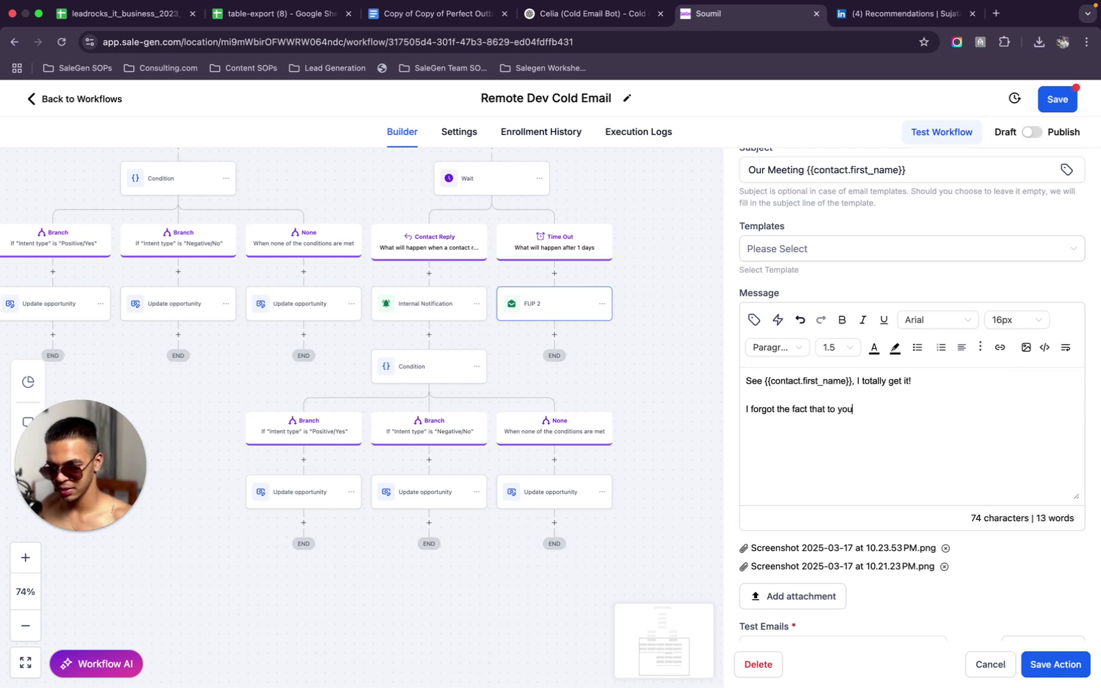
type(" I'm")
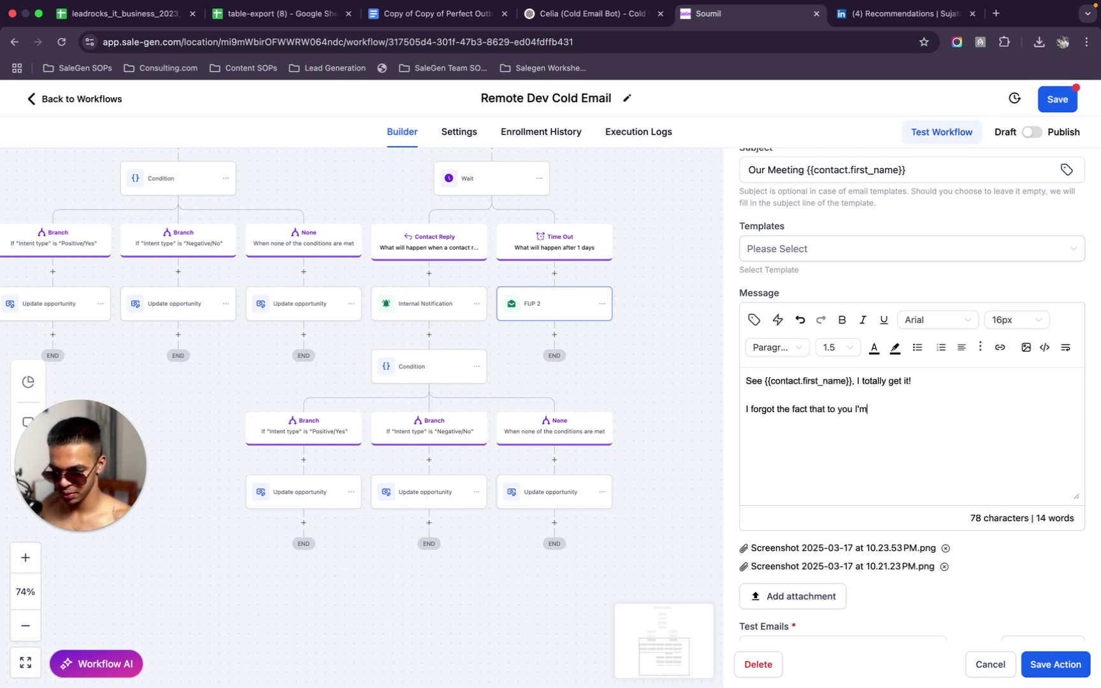
type(" a stranger a")
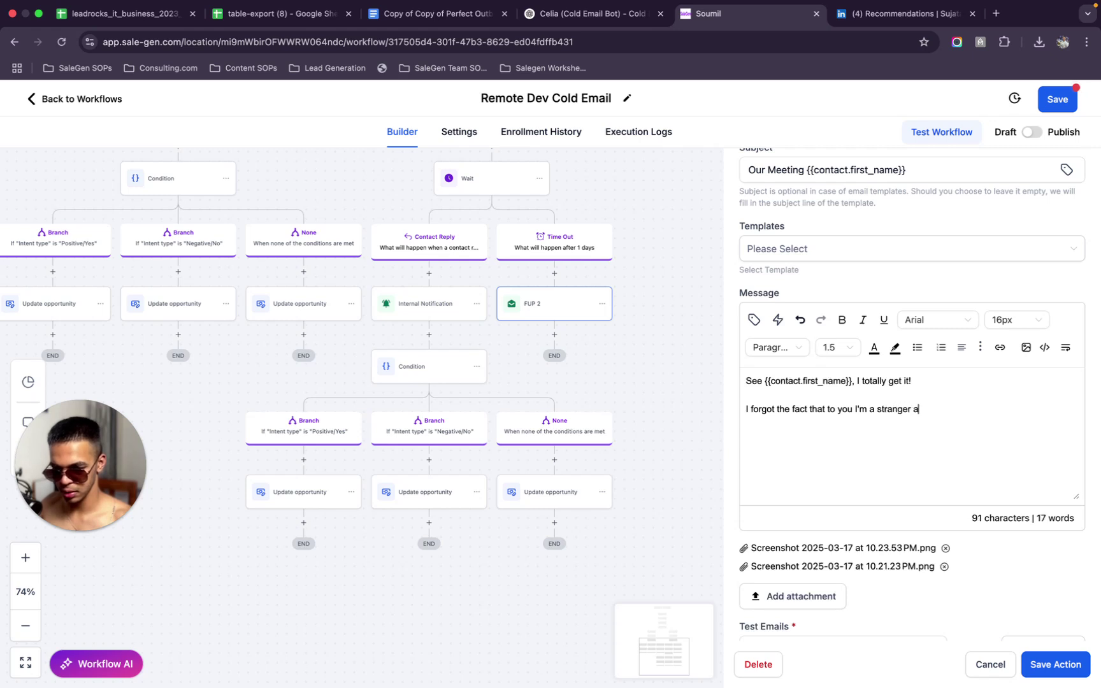
type("nd even ")
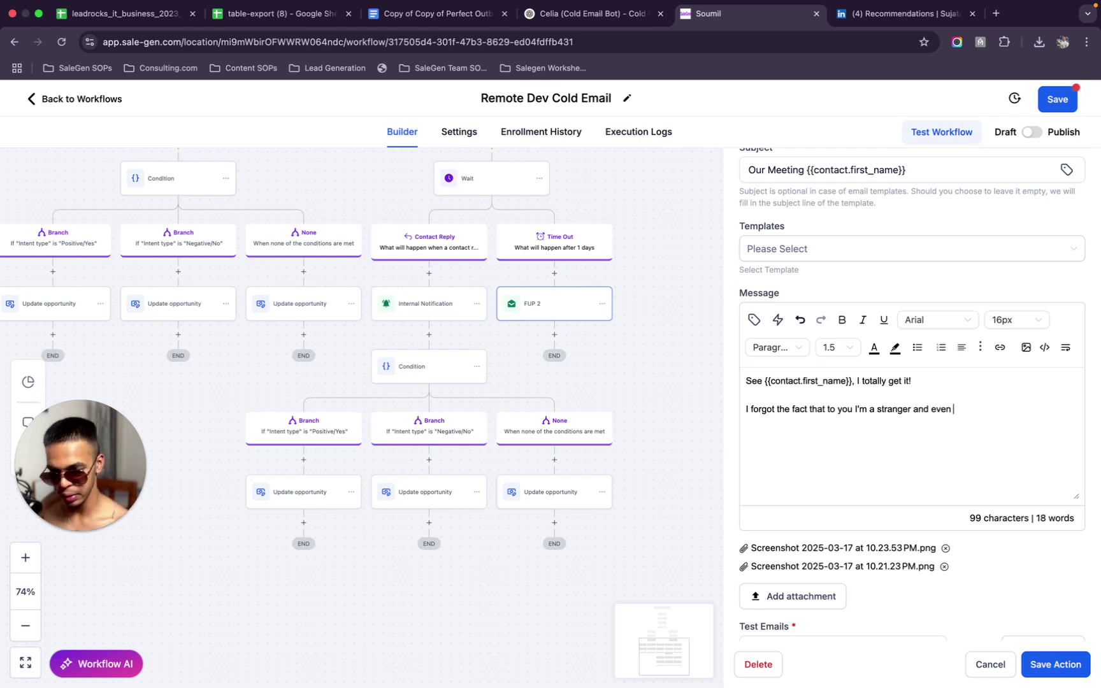
type("though you k")
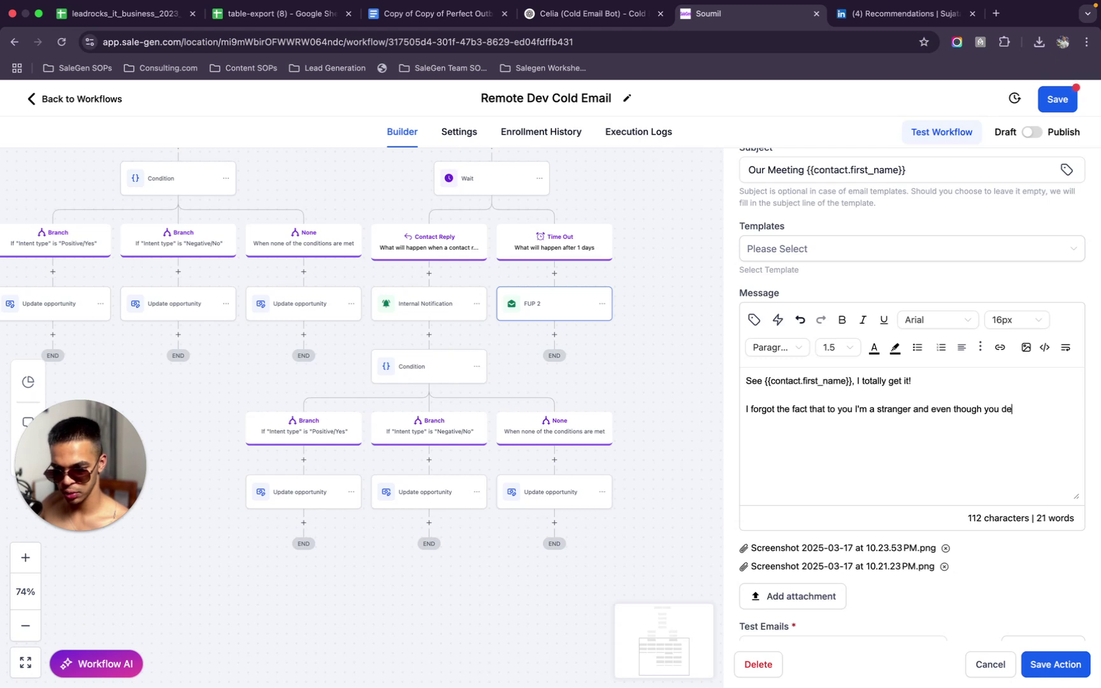
type("inda ")
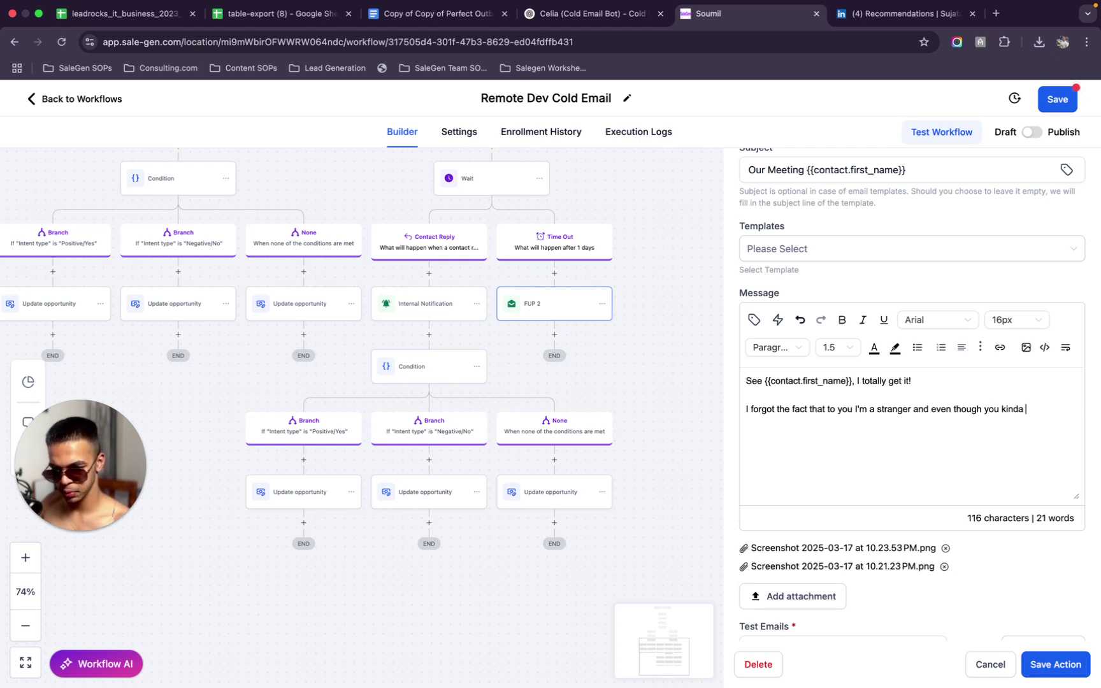
type("understand")
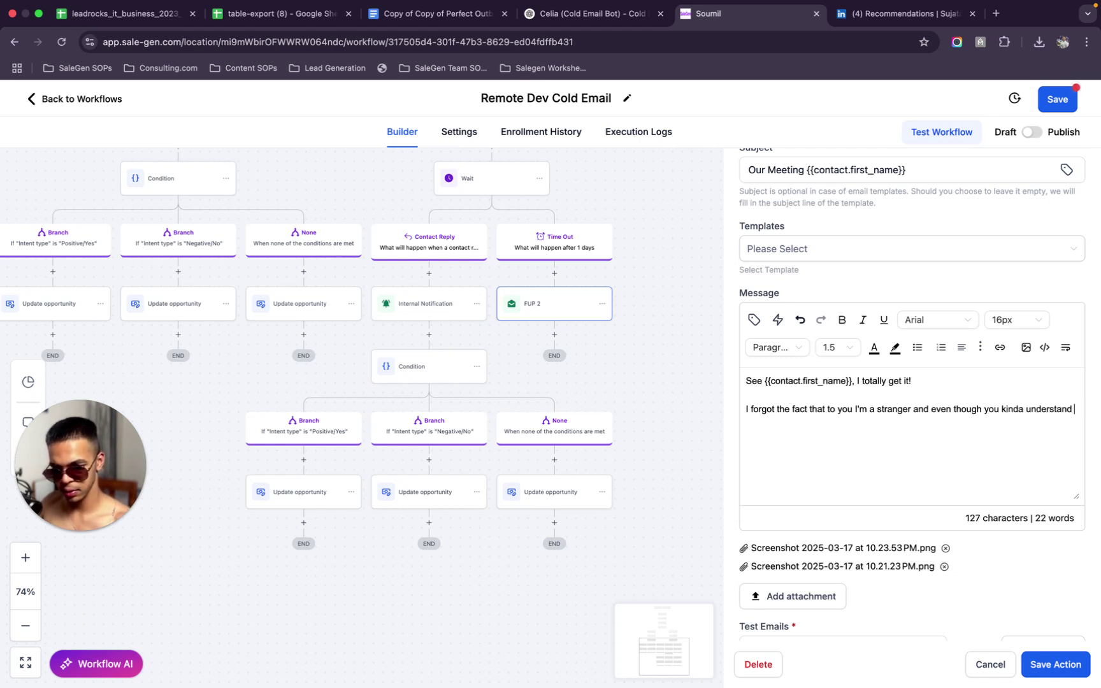
type(" that")
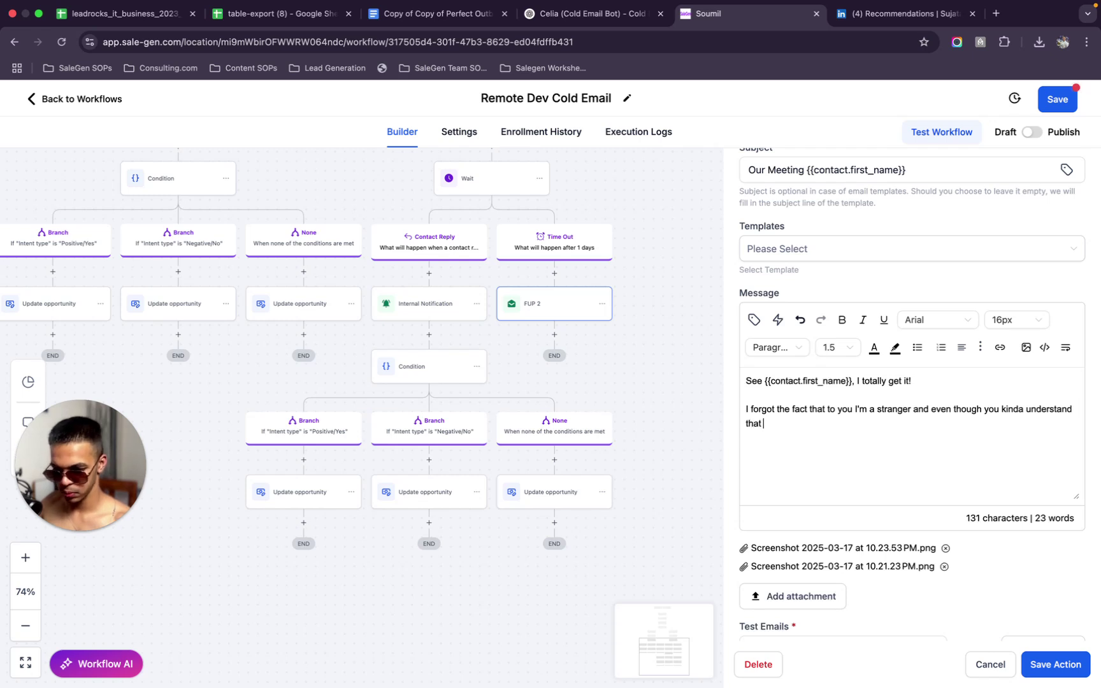
type(" remote de")
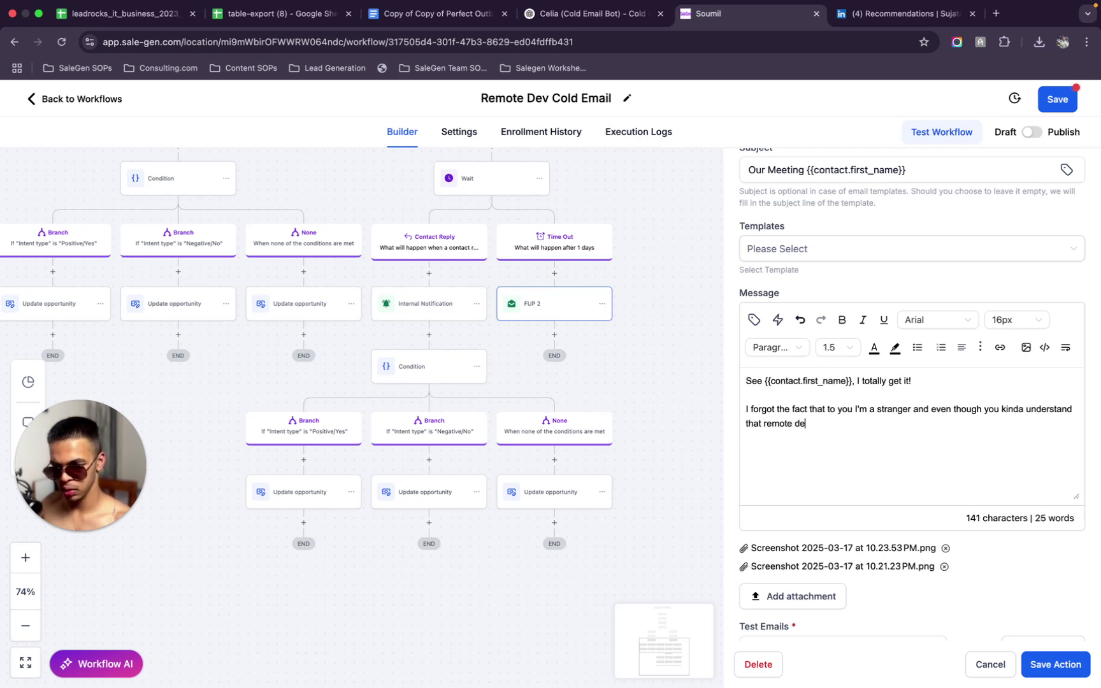
type("velopers c")
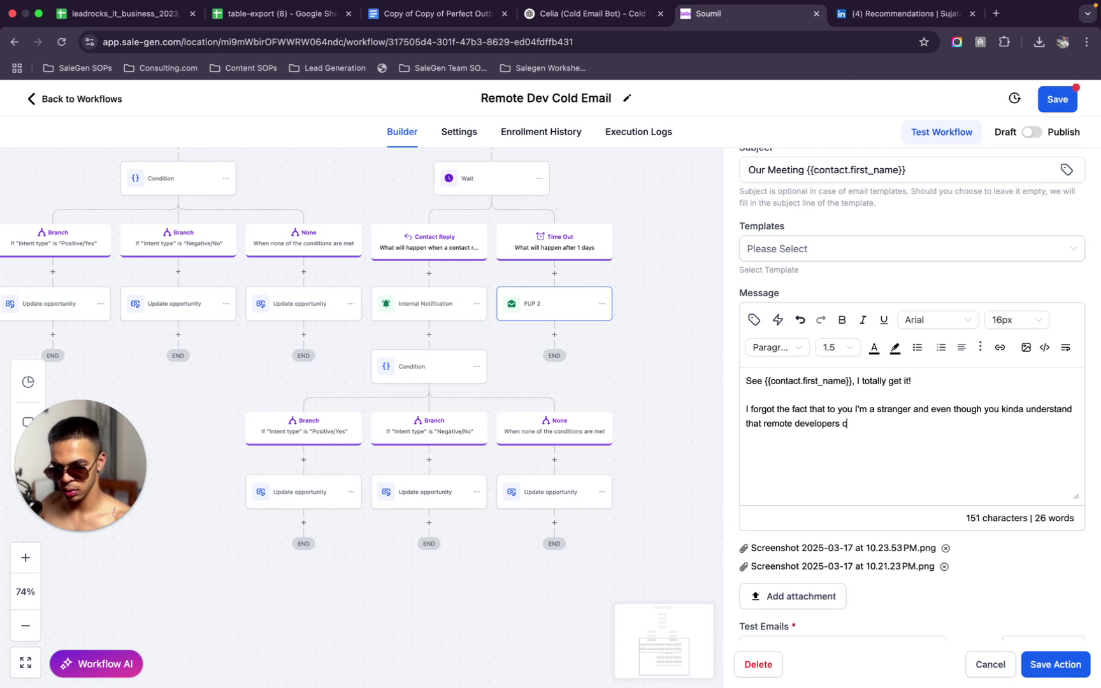
type("an be a game cha")
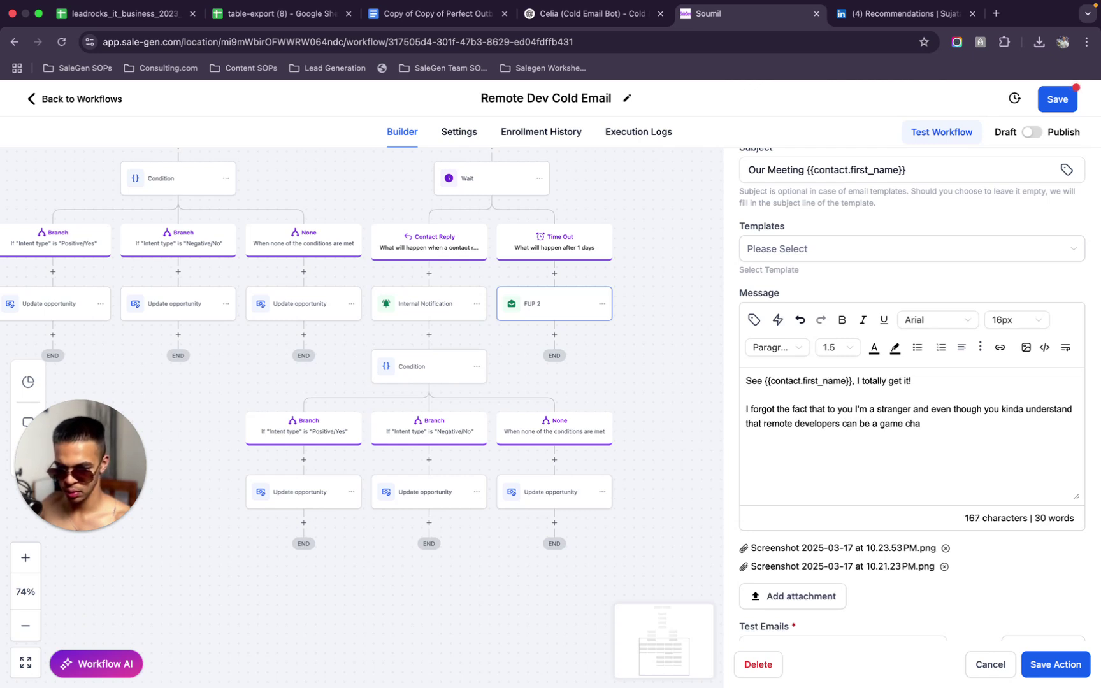
type("nger for ")
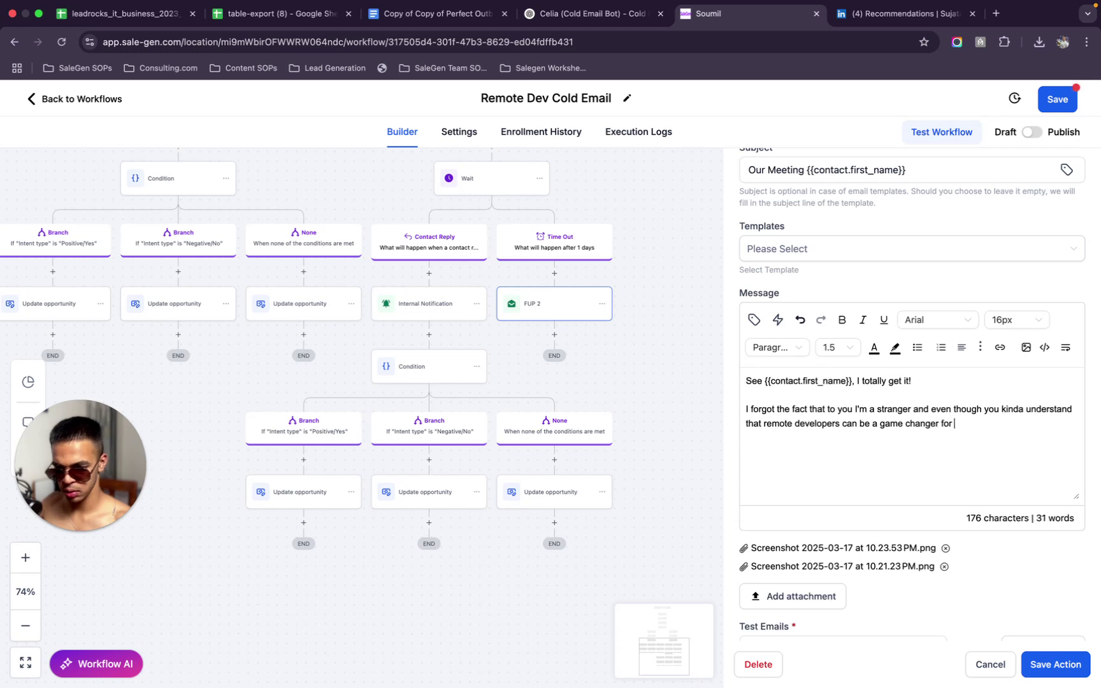
type("your business. ")
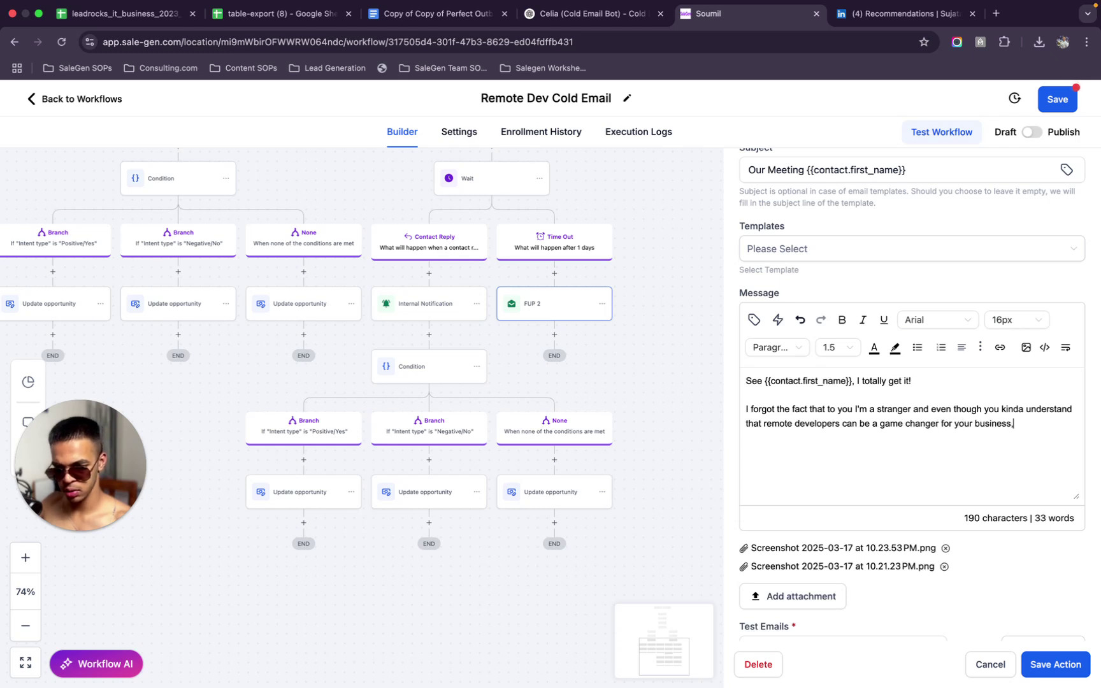
key("BackSpace")
key("BackSpace")
type(", you simply")
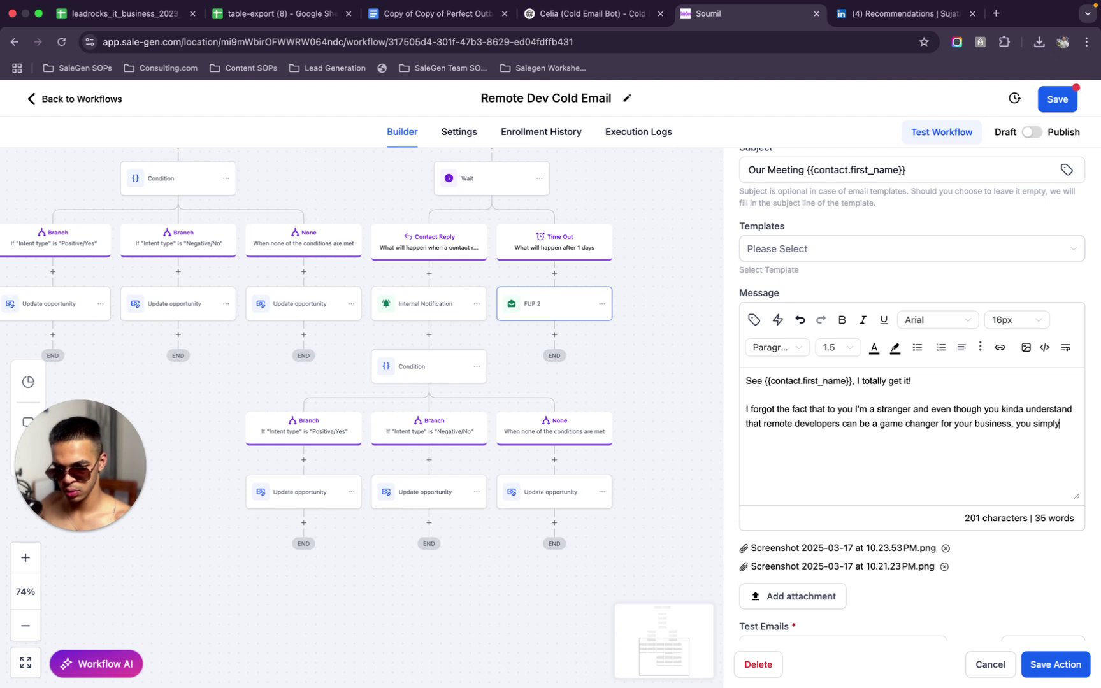
type(" don't trust me ")
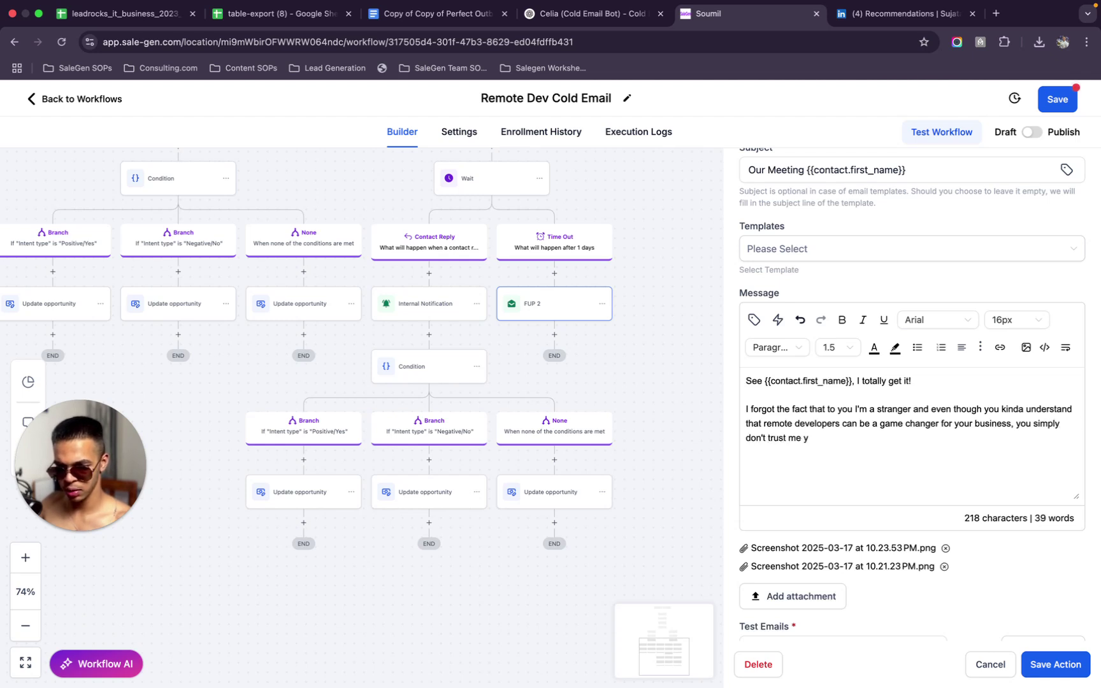
type("right now")
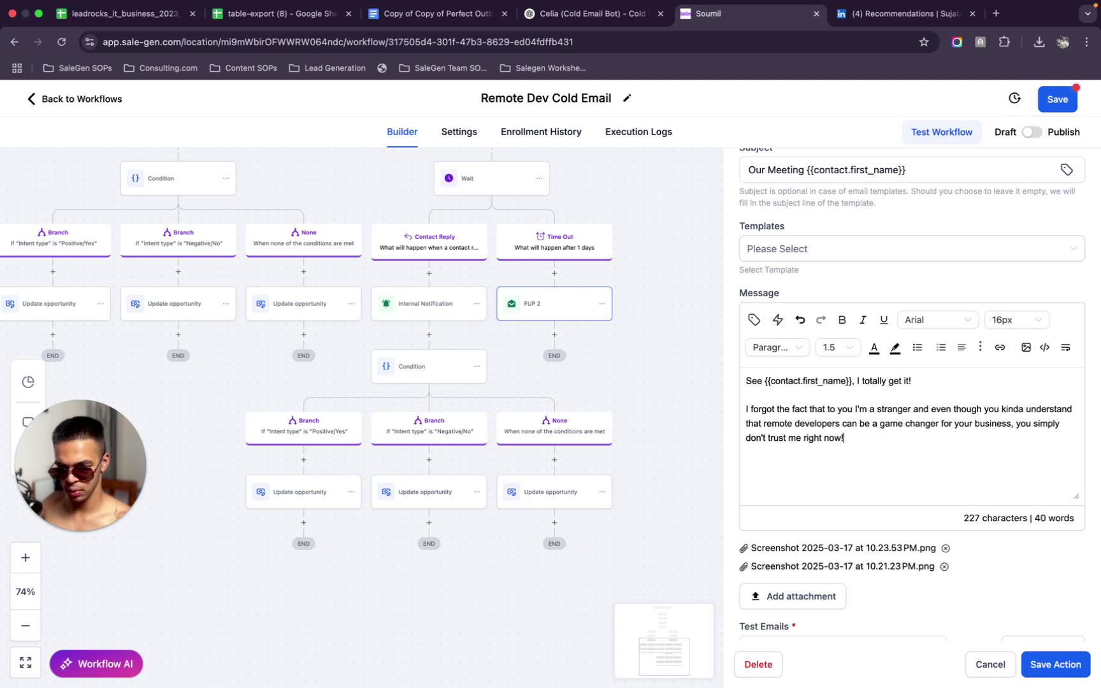
type("!")
key("Return")
key("Return")
type("I've attached a c")
type("ouple o")
key("BackSpace")
key("BackSpace")
key("BackSpace")
key("BackSpace")
key("BackSpace")
key("BackSpace")
key("BackSpace")
key("BackSpace")
Write the attached recommendations and reviews sentence, ending 'so you can actually give this thing a shot'
type("some of the hund")
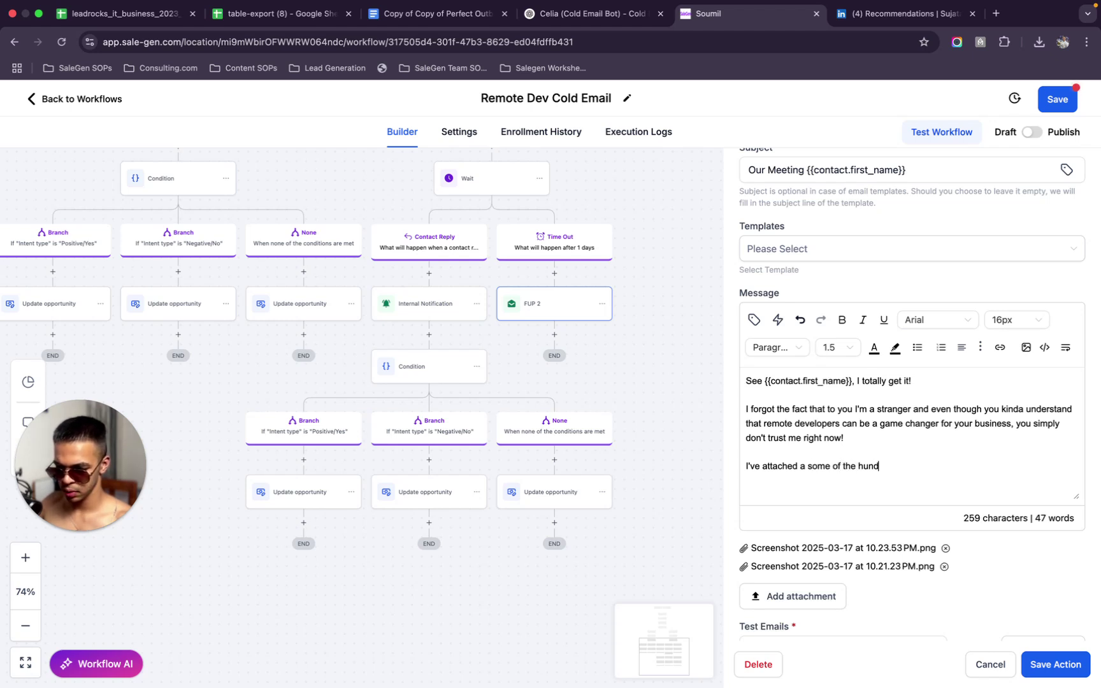
type("reds of reco")
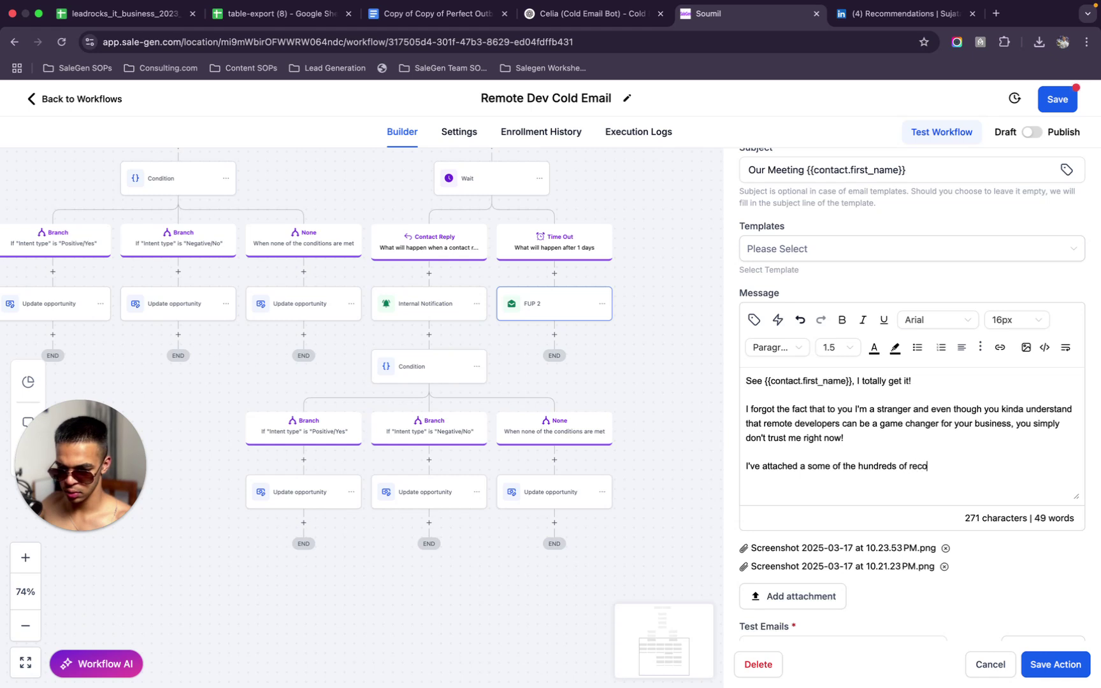
type("mmendations")
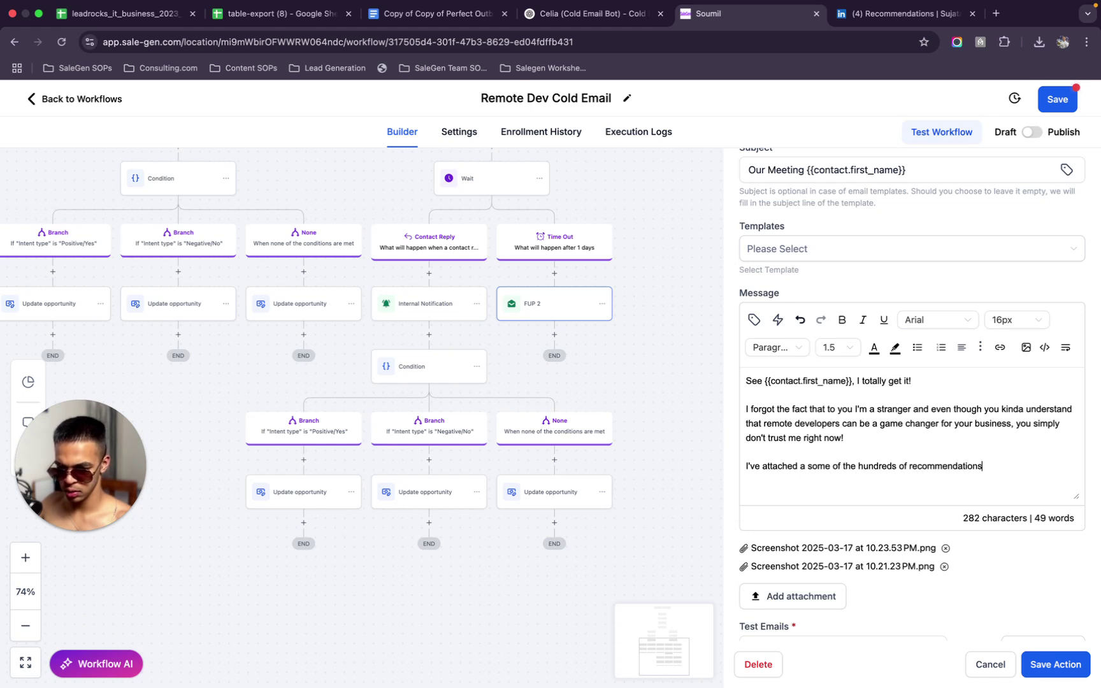
type(" and revoews")
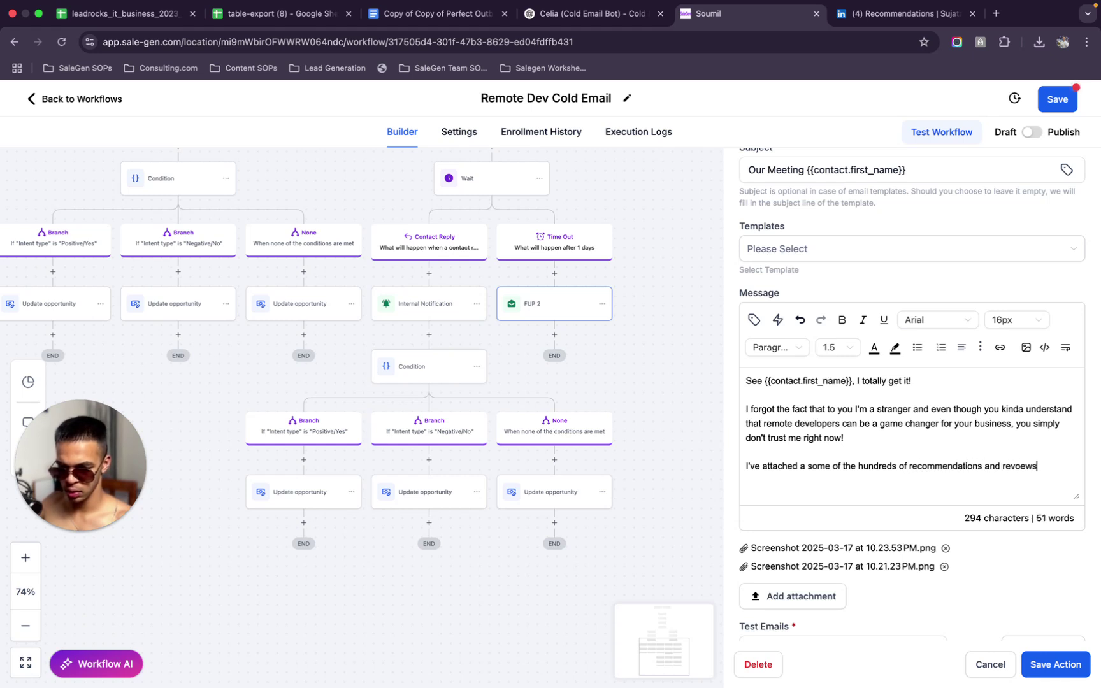
key("BackSpace")
key("BackSpace")
key("BackSpace")
key("BackSpace")
type("iew")
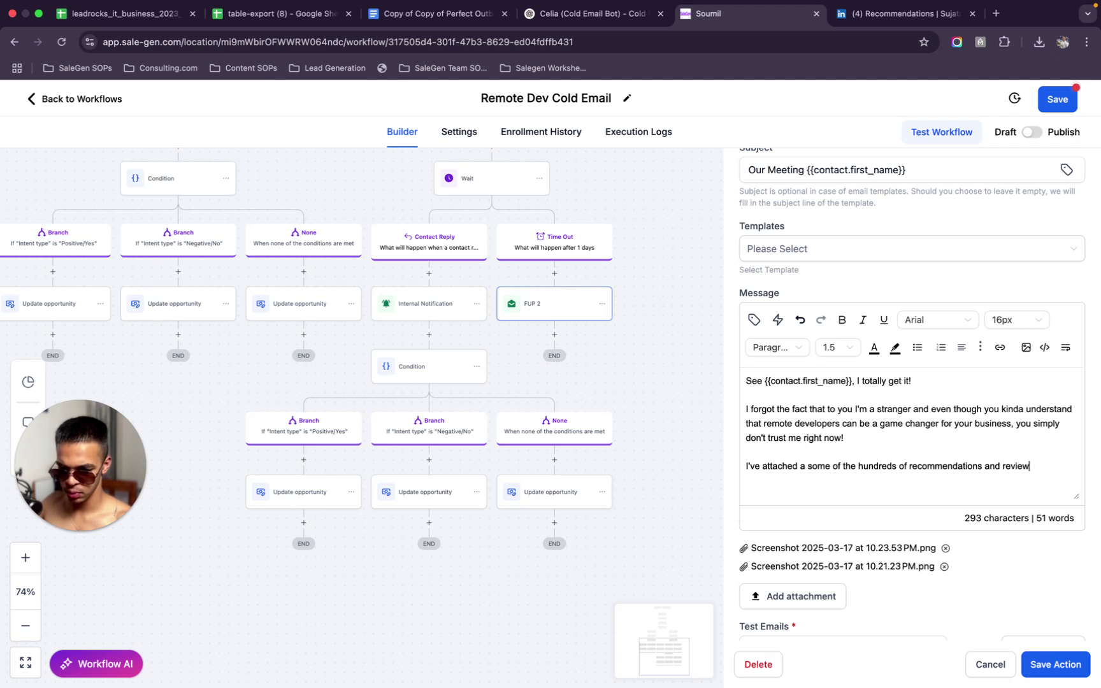
type("s of our clients")
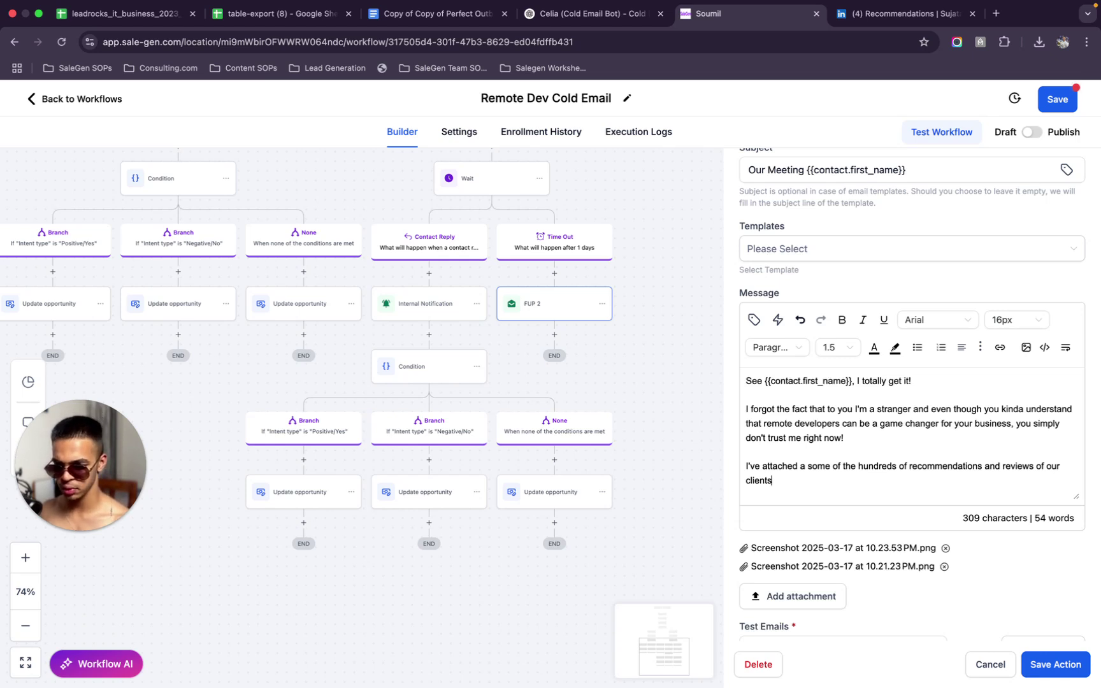
left_click(804, 467)
key("Delete")
key("BackSpace")
left_click(805, 485)
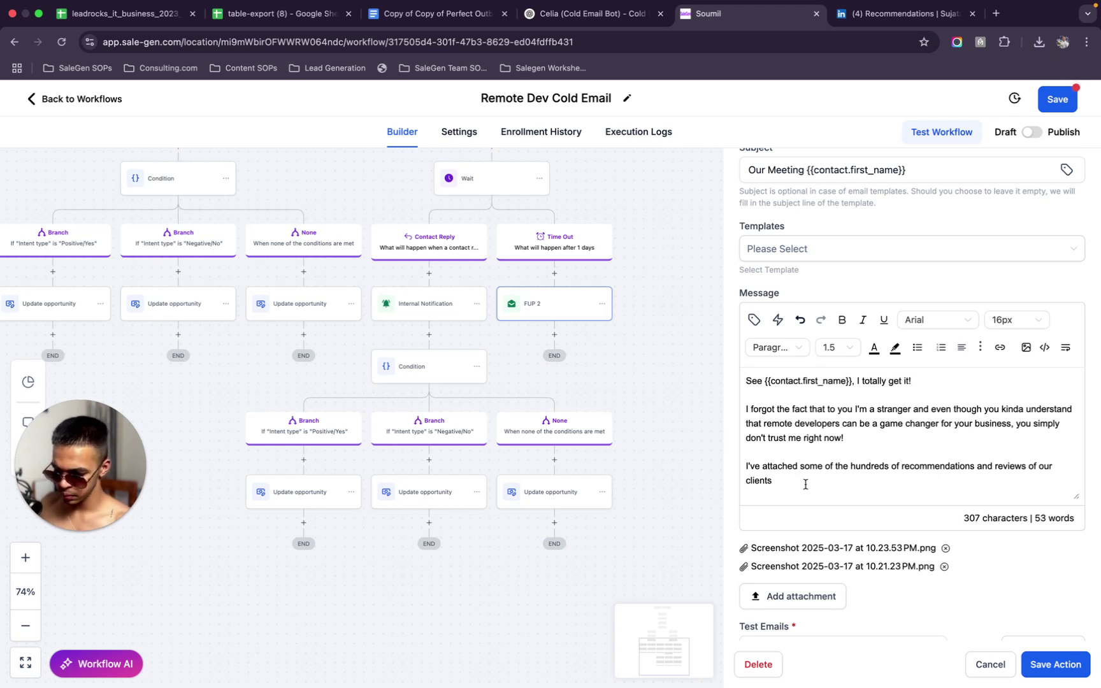
type("so yo")
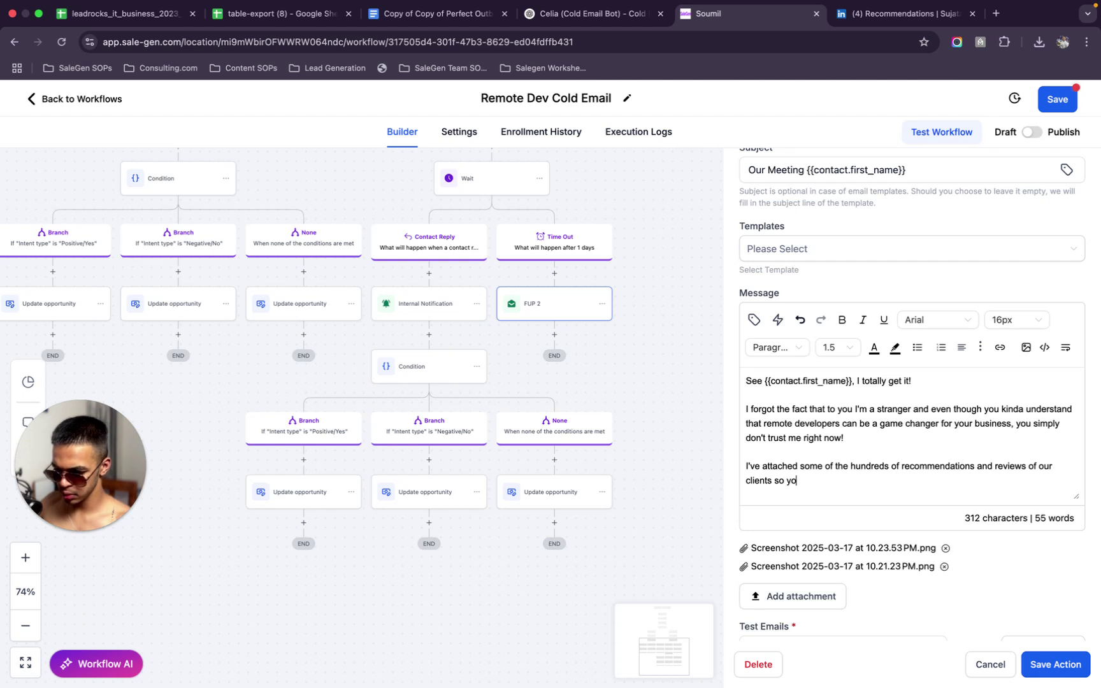
type("u can a")
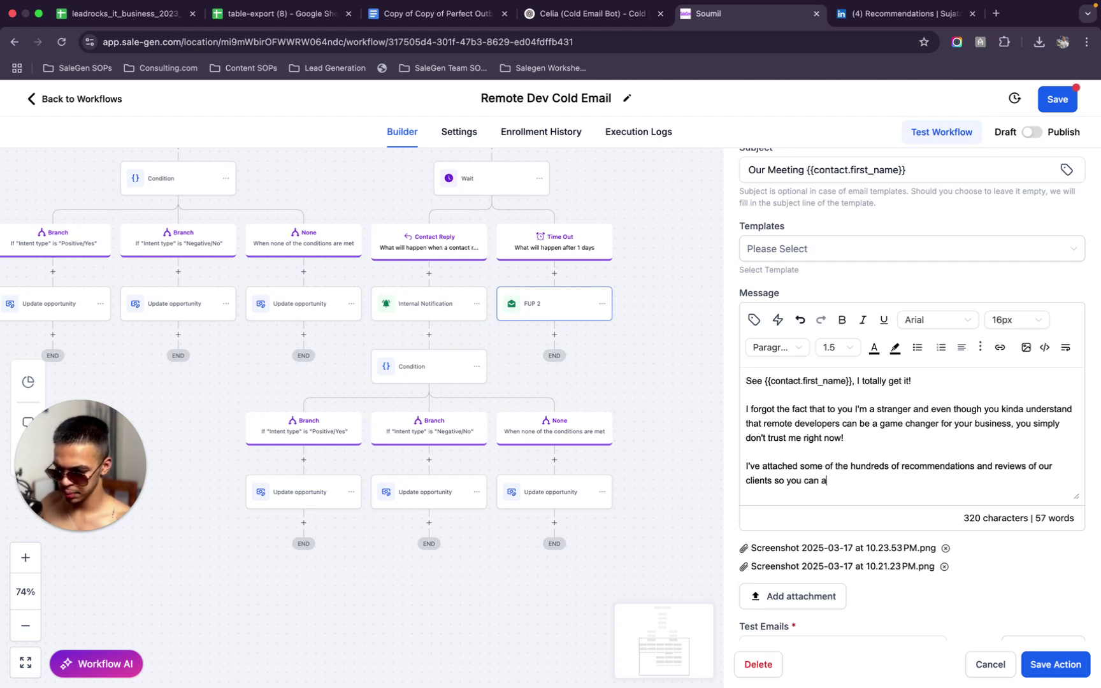
type("ctually giv")
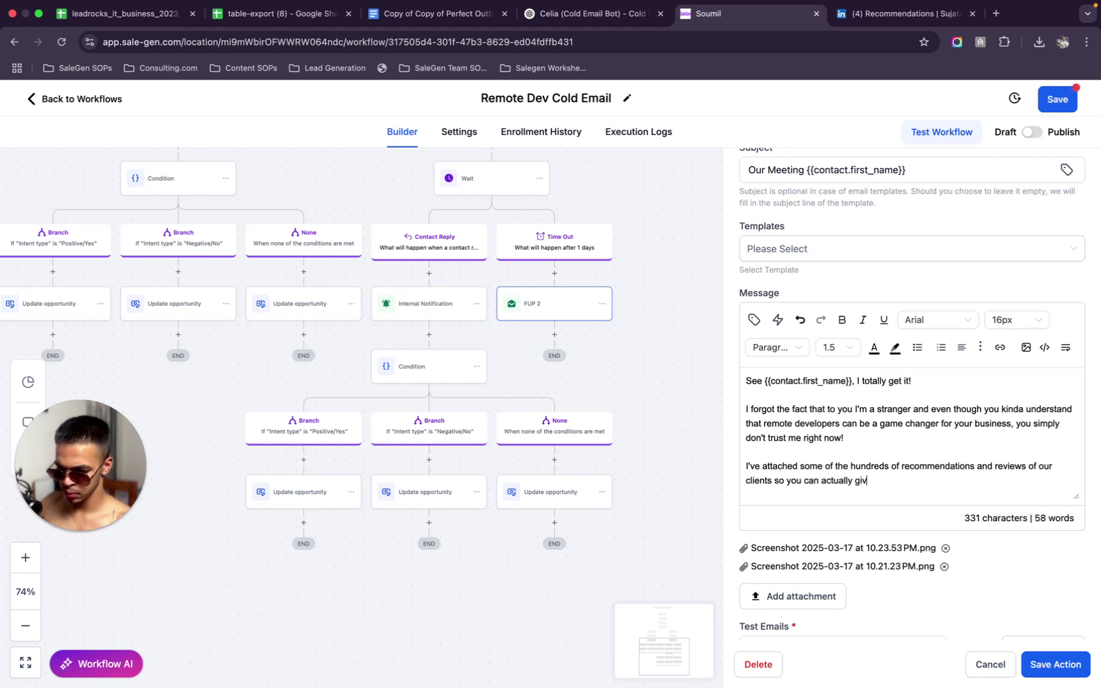
type("e this thing")
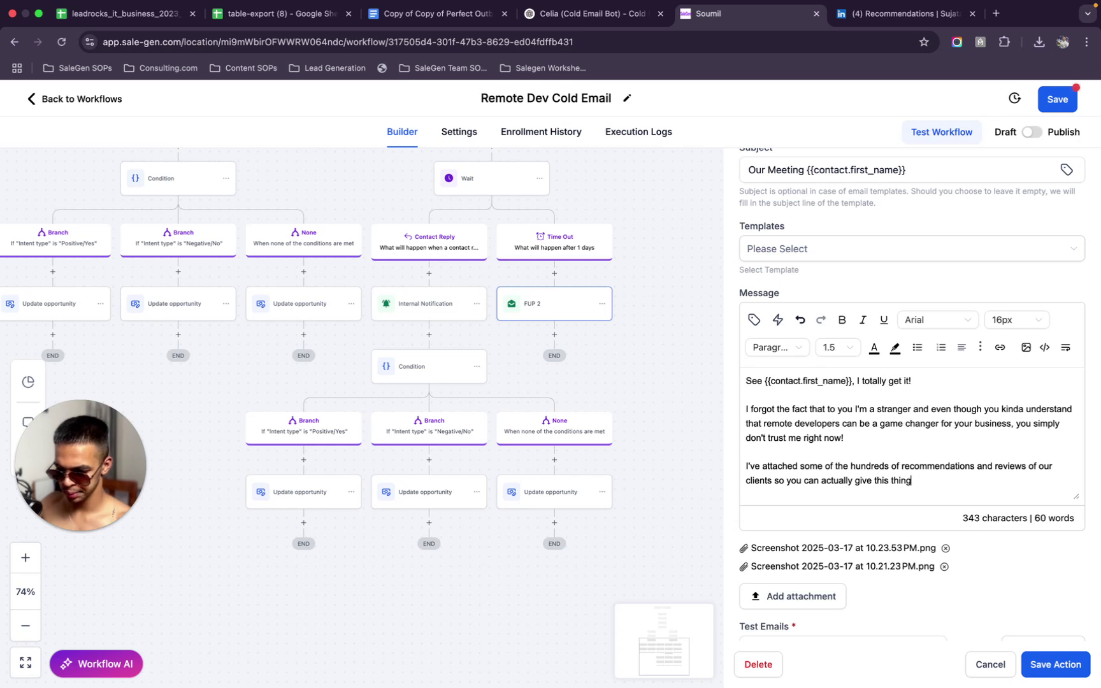
type(" a shot")
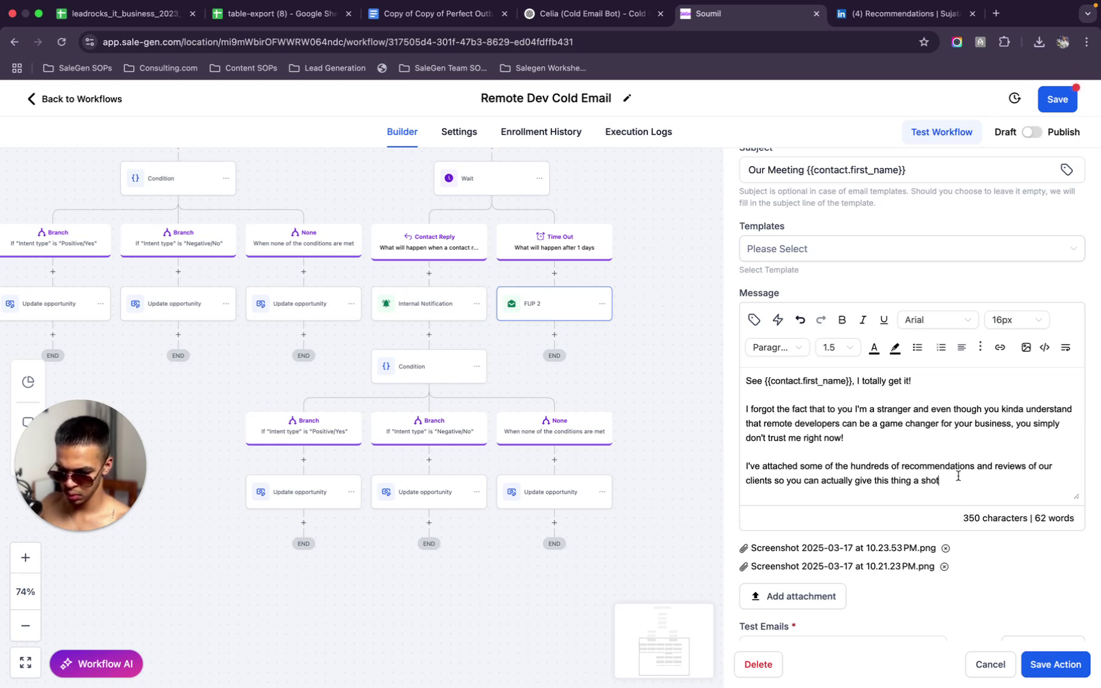
Replace the '!' after 'right now' with '...', add '!' after 'shot', and add a new line
left_click(870, 439)
key("BackSpace")
type(".")
key("BackSpace")
type("...")
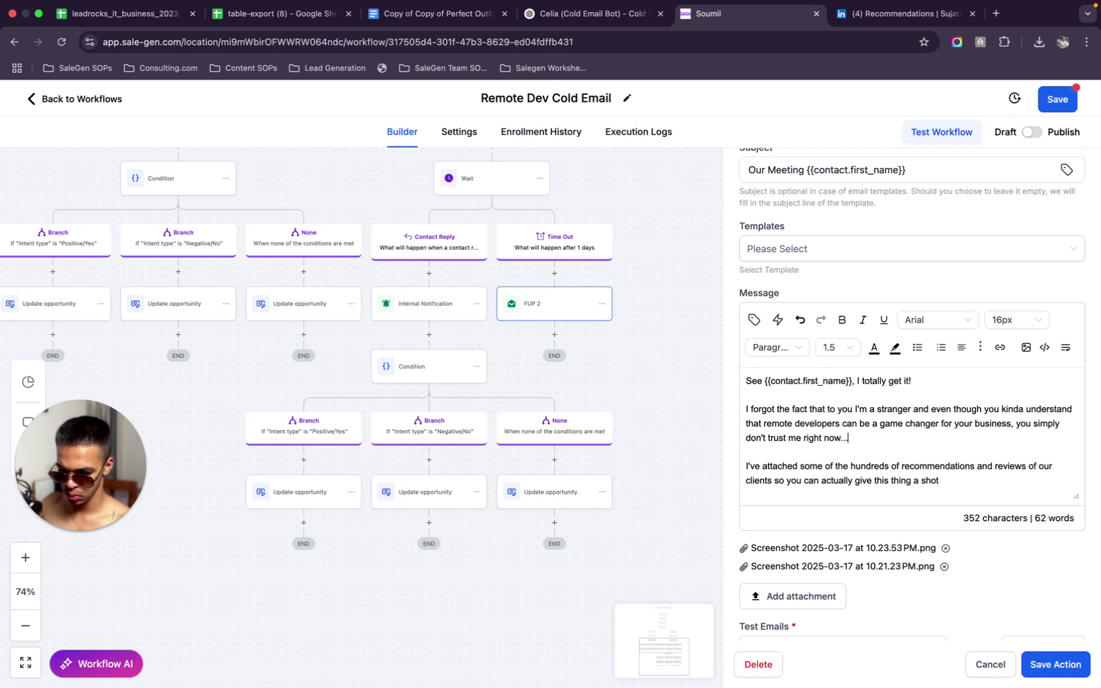
left_click(947, 481)
type("!")
key("Return")
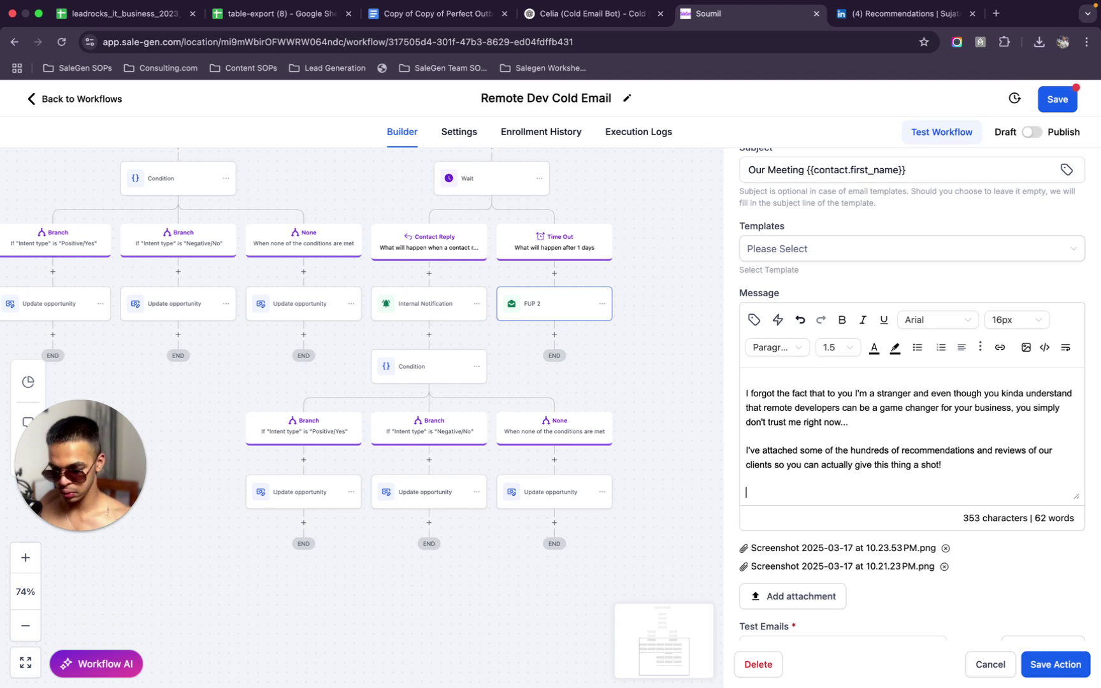
Clear the abandoned 'Don' and 'Still open' starts and reset the last line to Arial
type("Don")
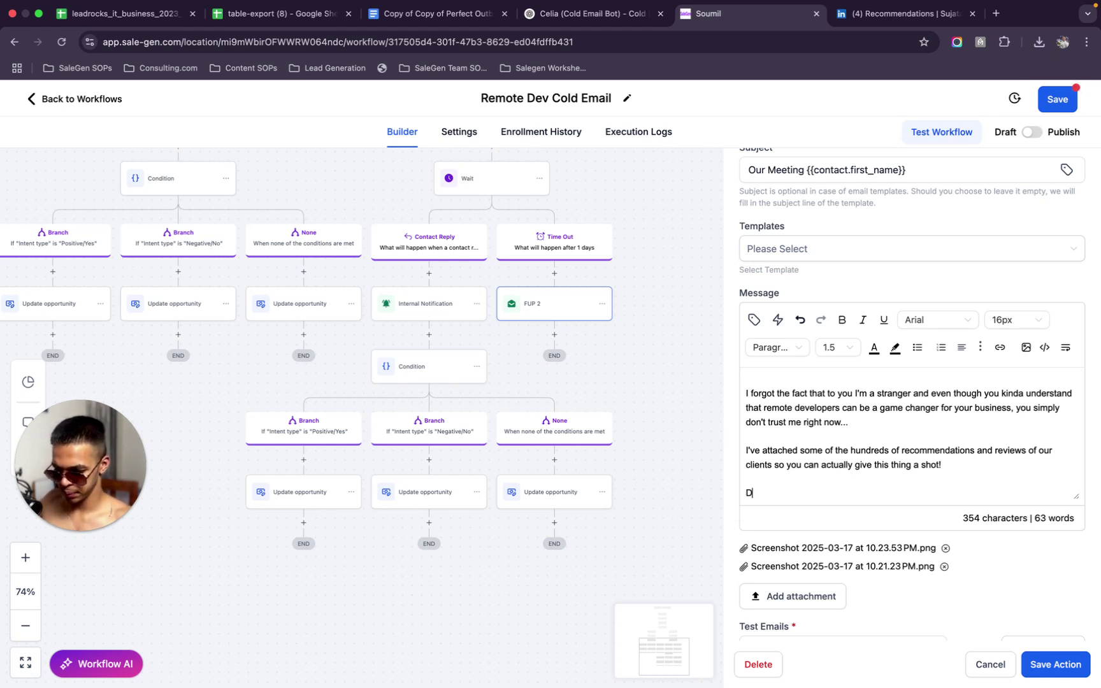
key("BackSpace")
key("BackSpace")
key("BackSpace")
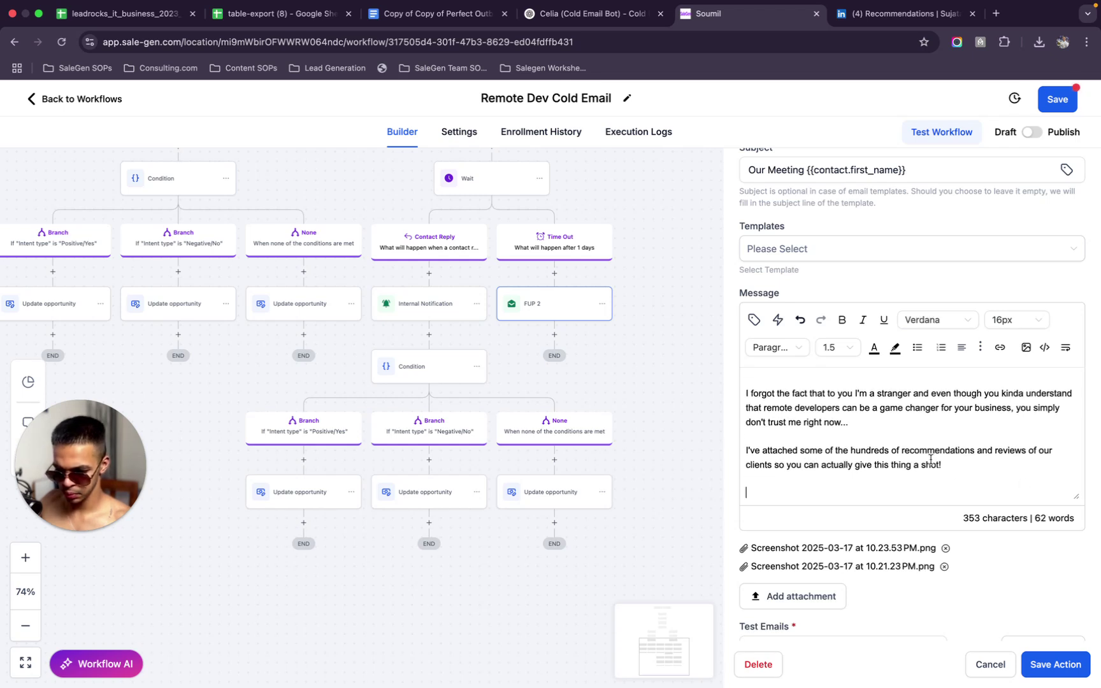
type("Still open")
left_click_drag(818, 494, 736, 492)
key("BackSpace")
left_click(933, 320)
left_click(912, 388)
Type the call to action: quick chat tomorrow at 2 p.m. about a remote developer cutting costs
type("Open for a quick chat tomorrow your time at")
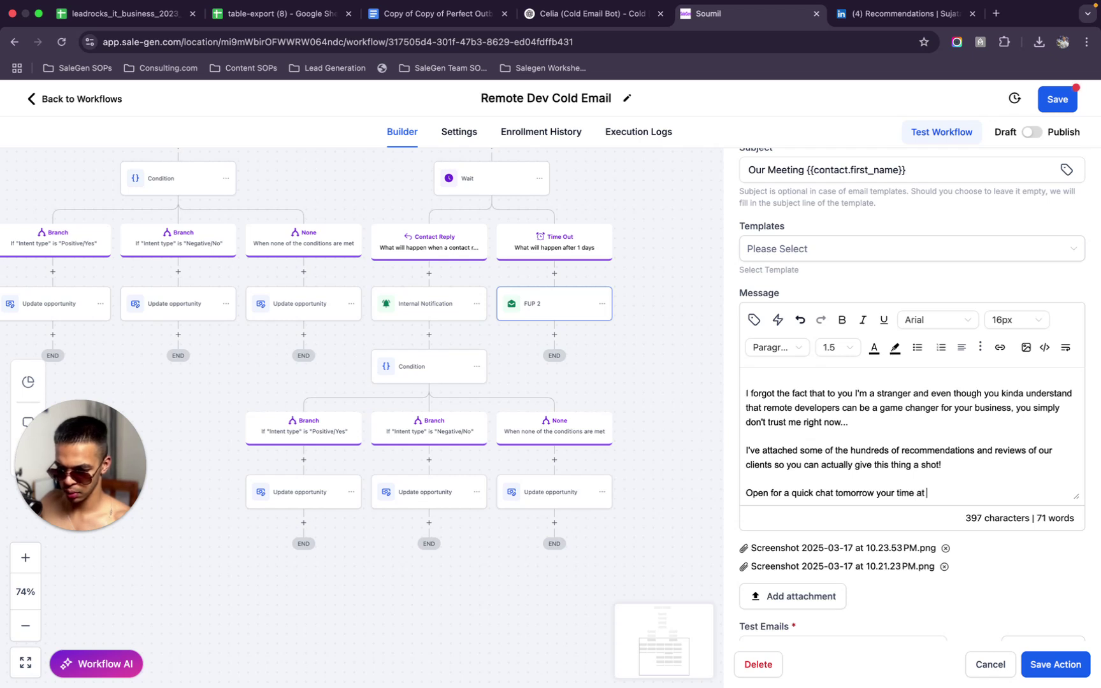
type(" 2")
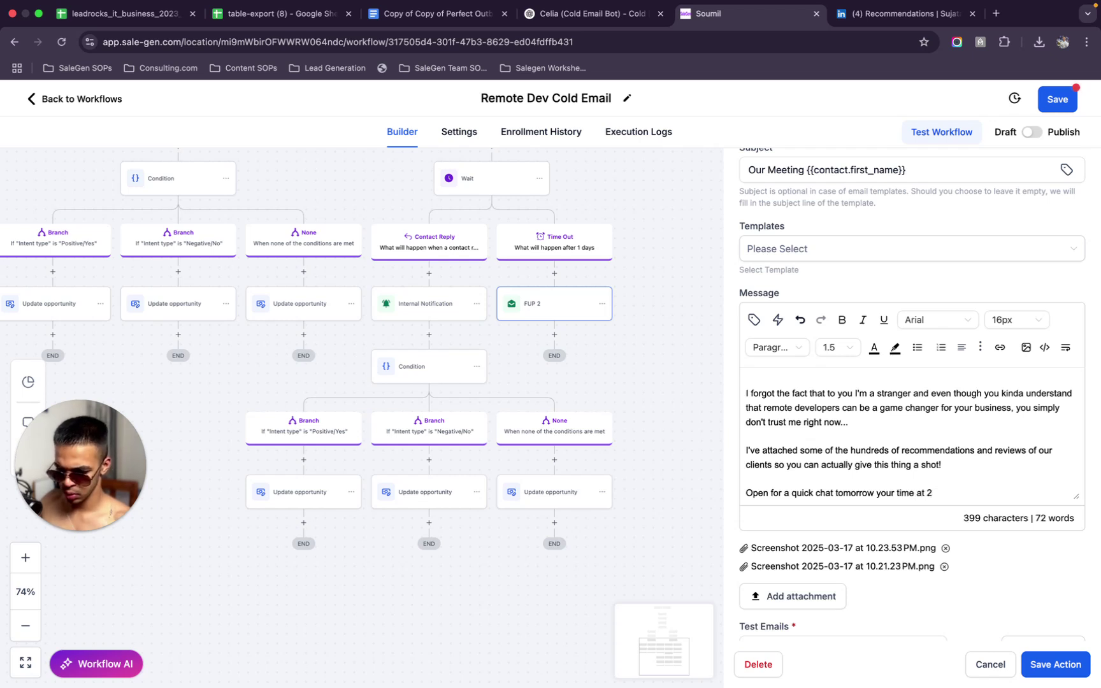
type(" P.m.")
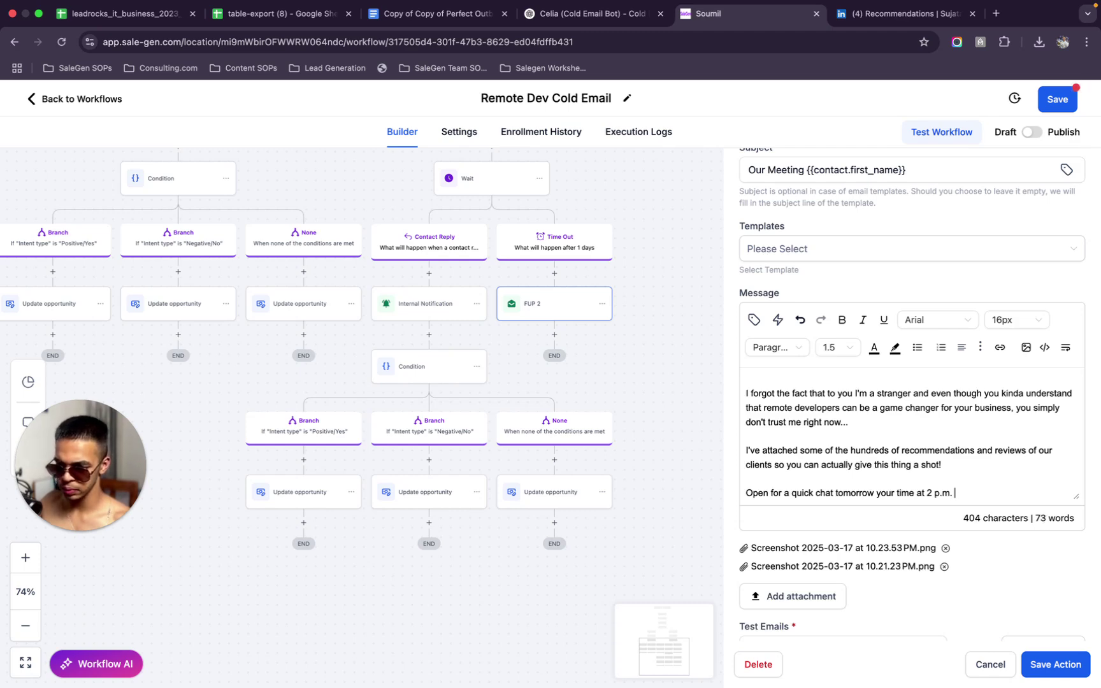
type("t")
key("BackSpace")
type("so we can disc")
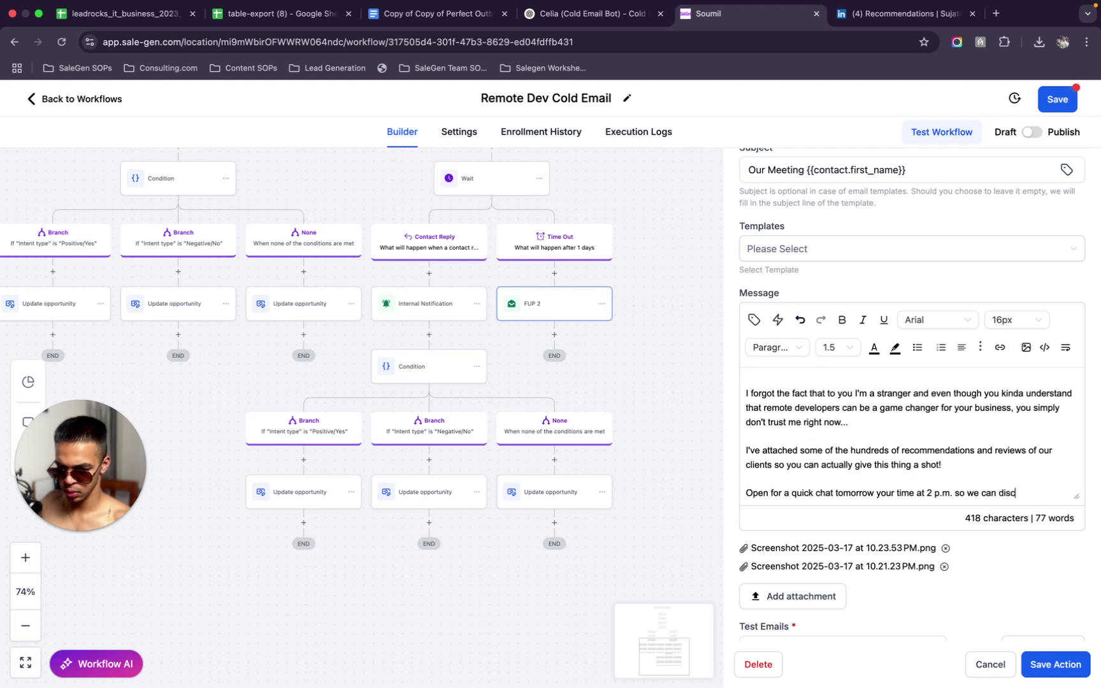
type("uss how ")
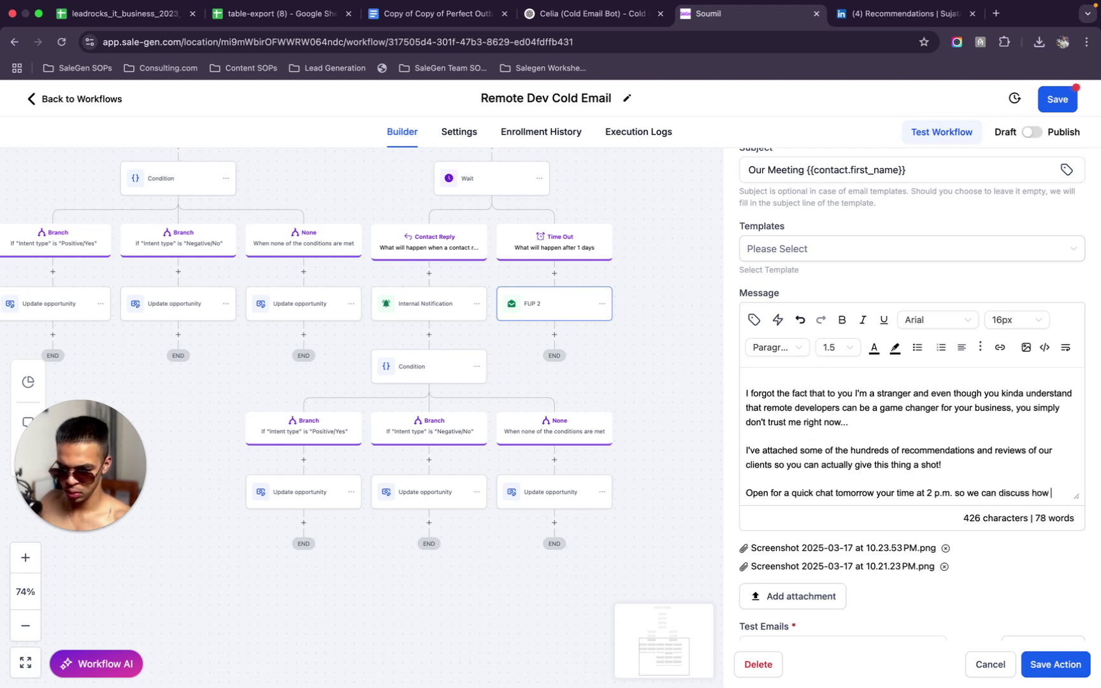
type("you can t")
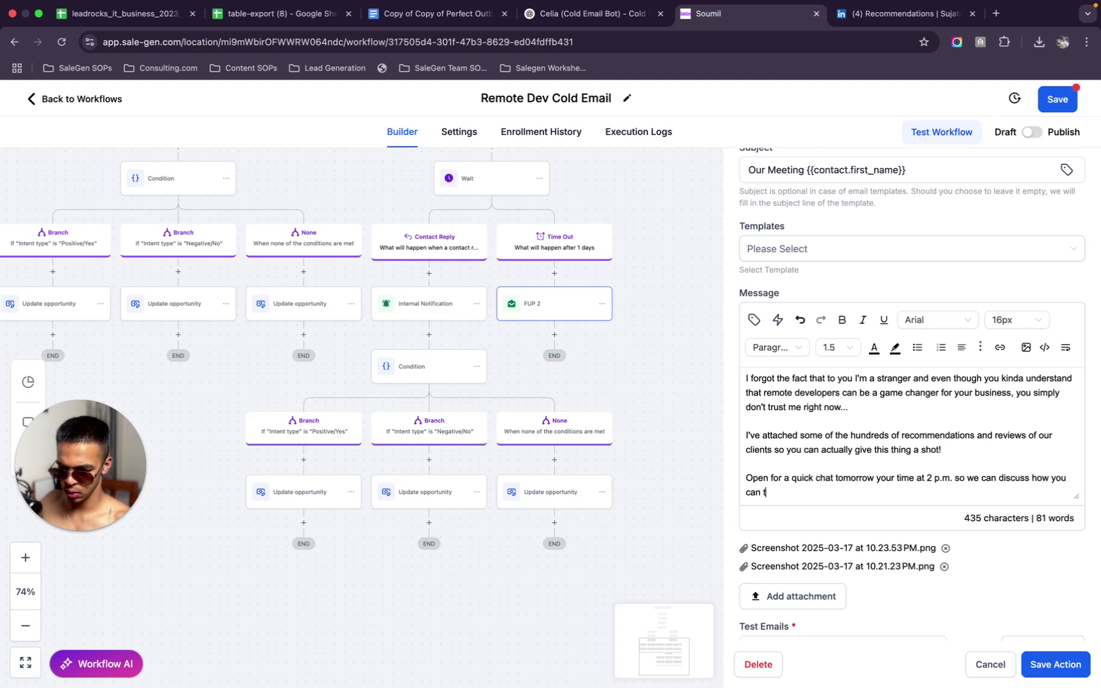
type("ry out so")
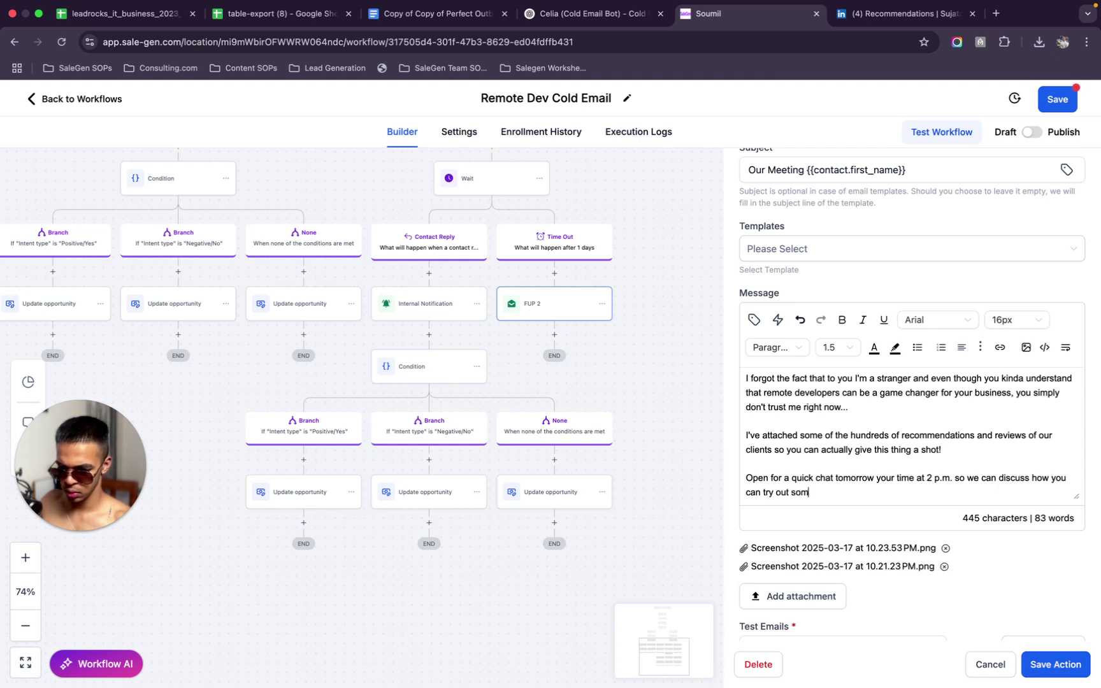
type("remo")
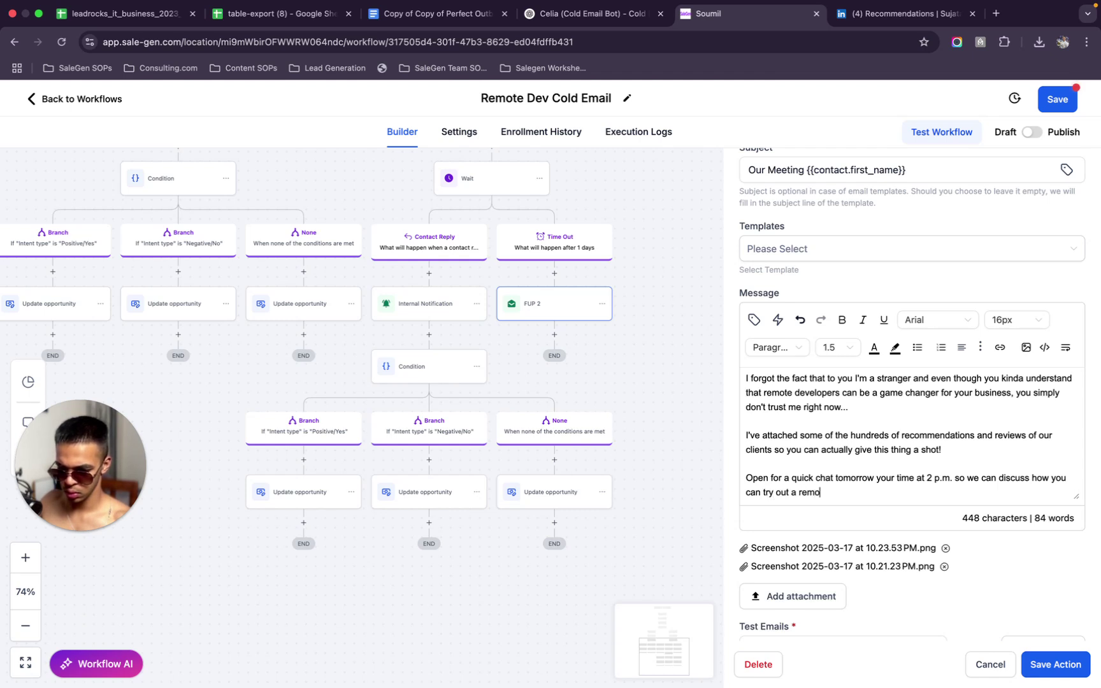
type("te developer to")
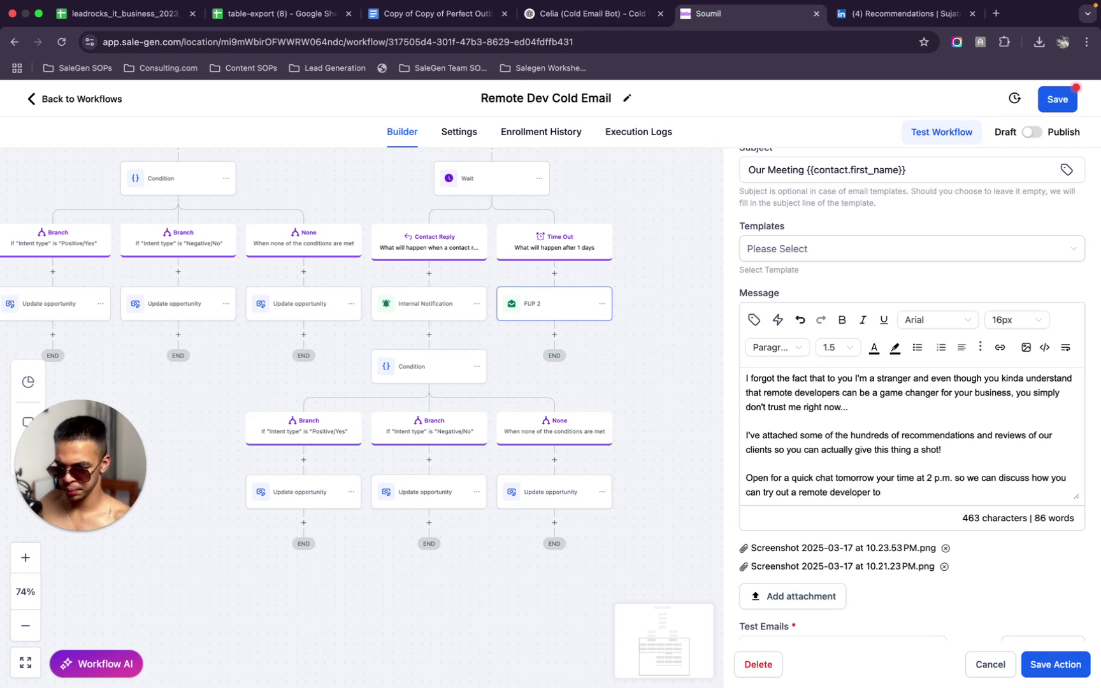
key("BackSpace")
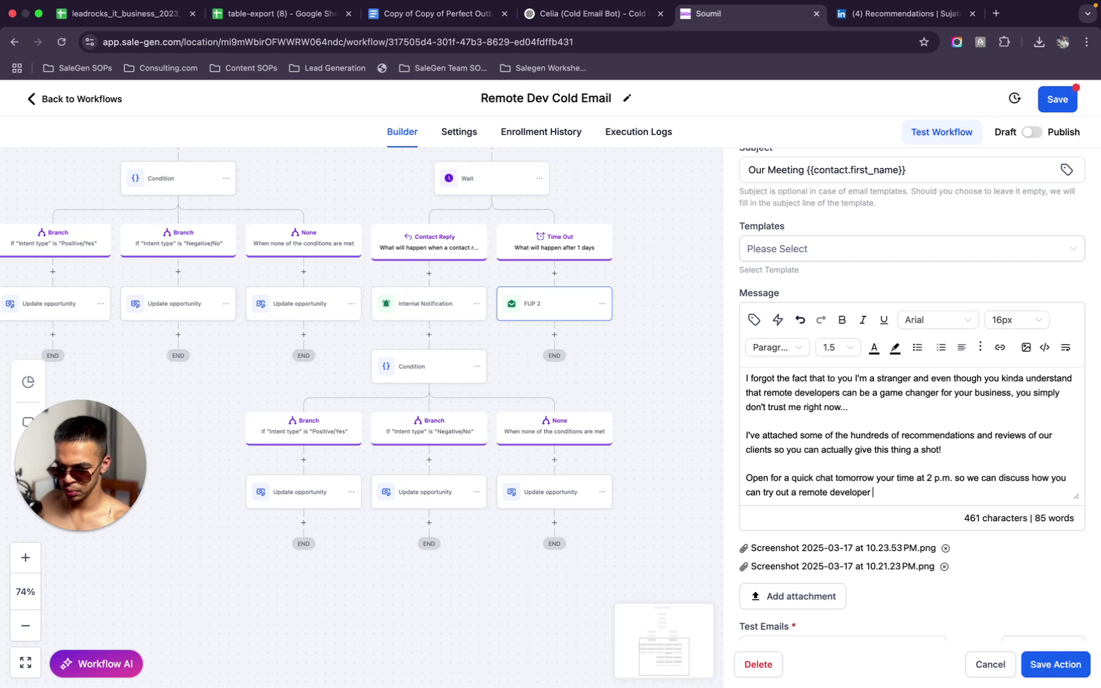
type("that")
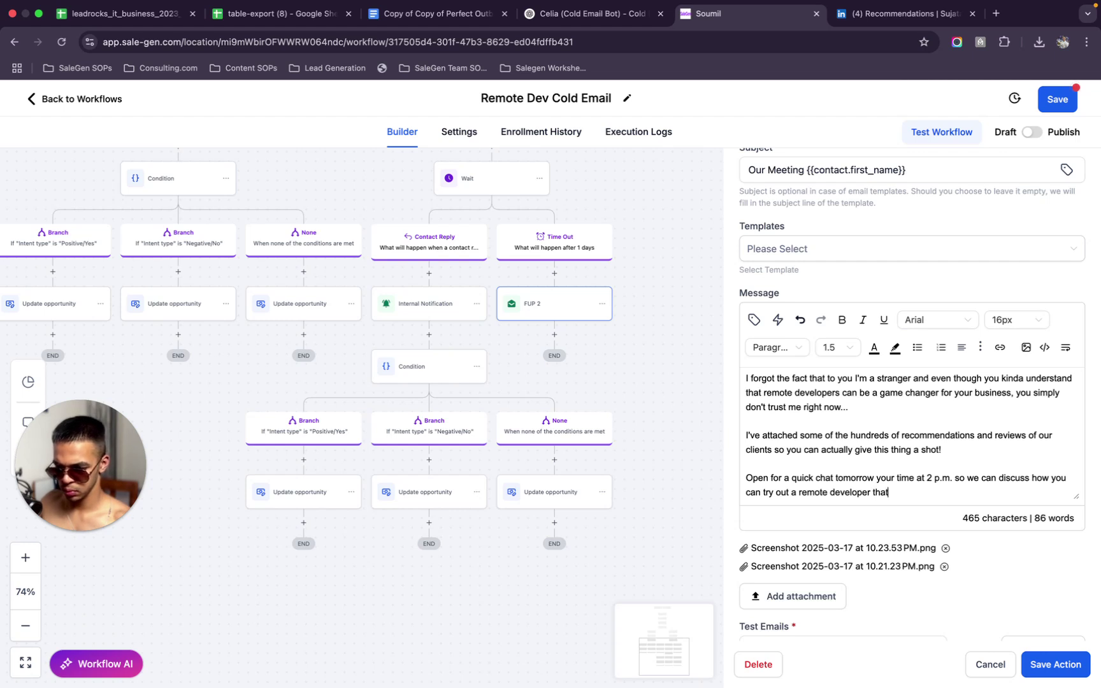
key("BackSpace")
key("BackSpace")
key("BackSpace")
type("o sav")
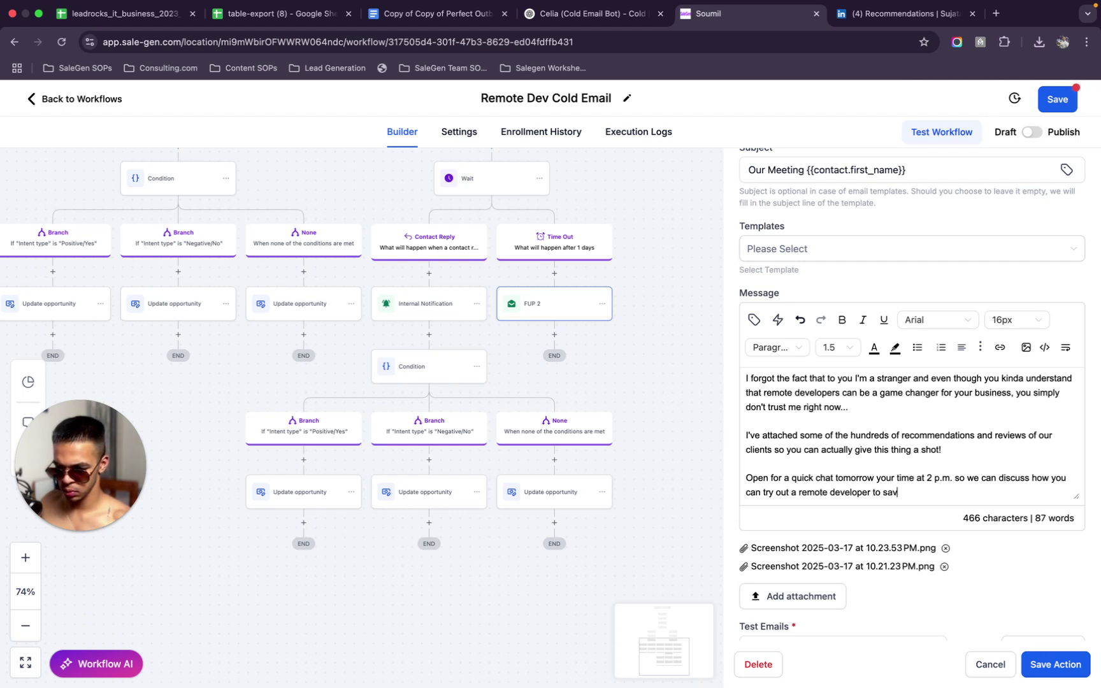
type("e yo")
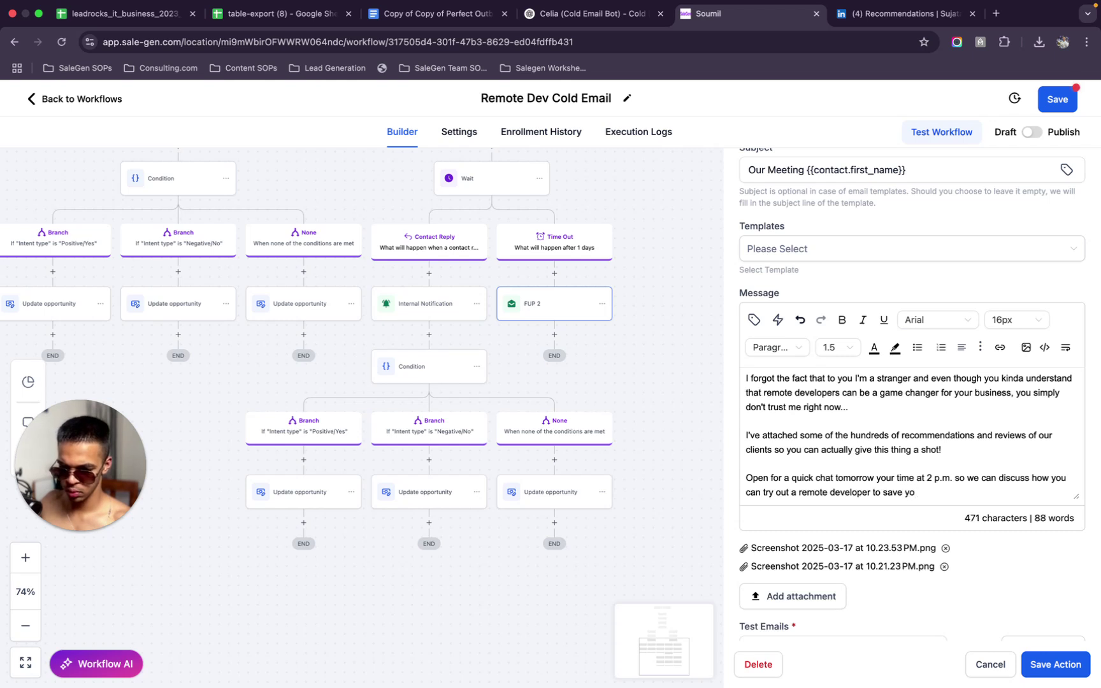
key("BackSpace")
key("BackSpace")
key("BackSpace")
key("BackSpace")
key("BackSpace")
key("BackSpace")
type("help you cut co")
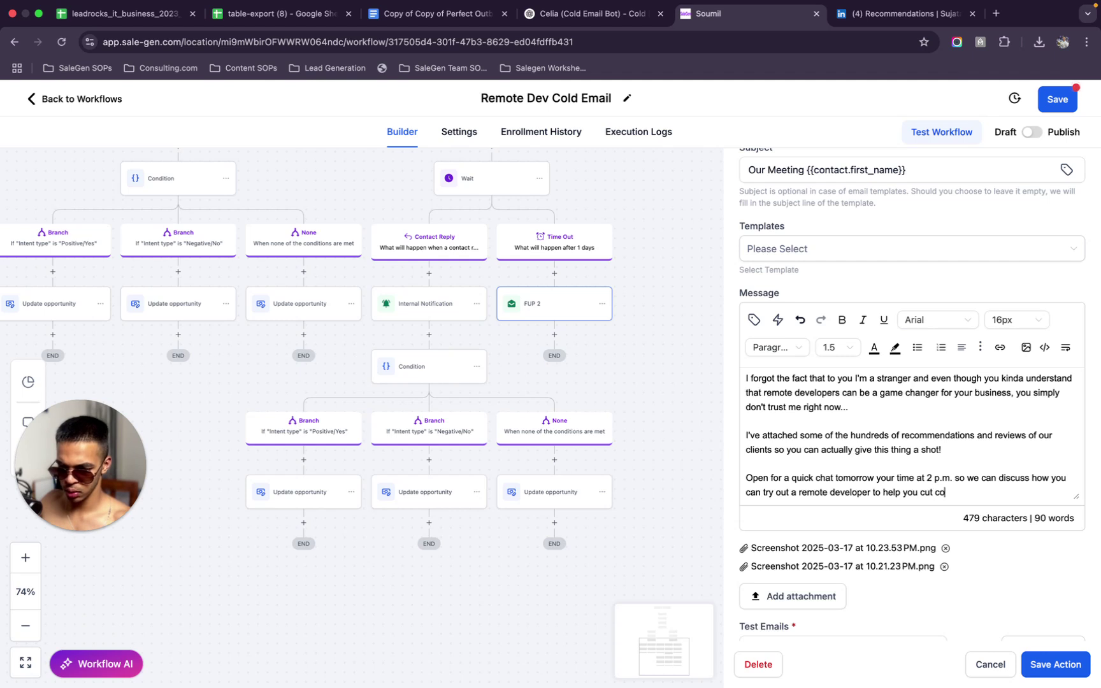
type("sts and out")
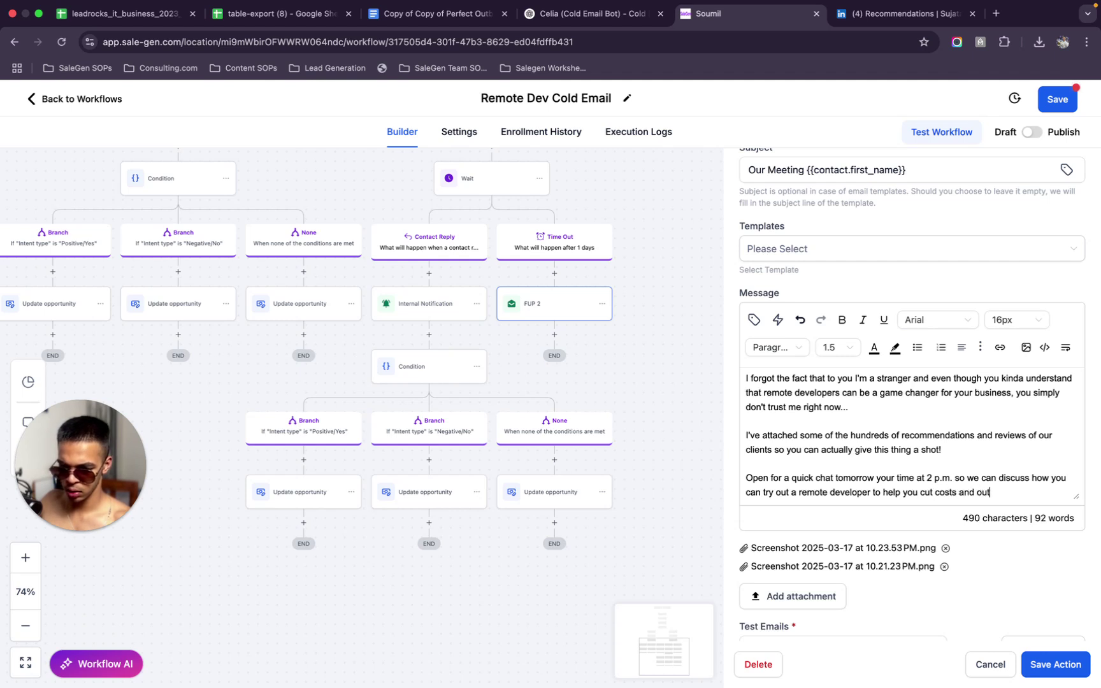
type("source projec")
key("BackSpace")
key("BackSpace")
key("BackSpace")
type("jects effortlesslty")
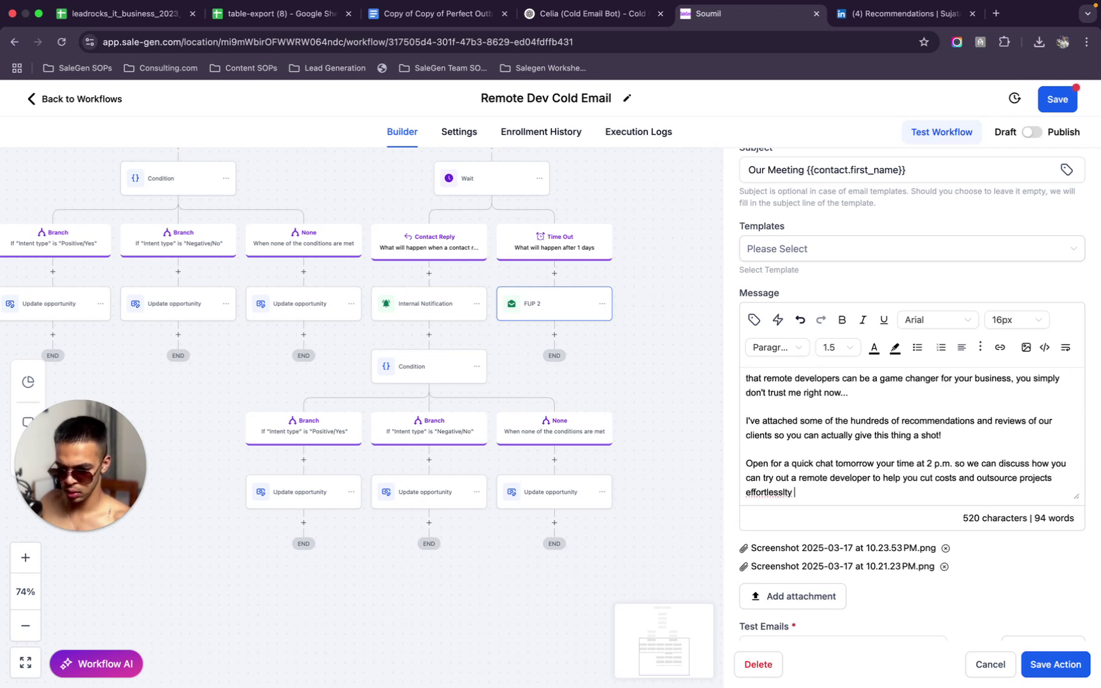
type(" at 0 cost?")
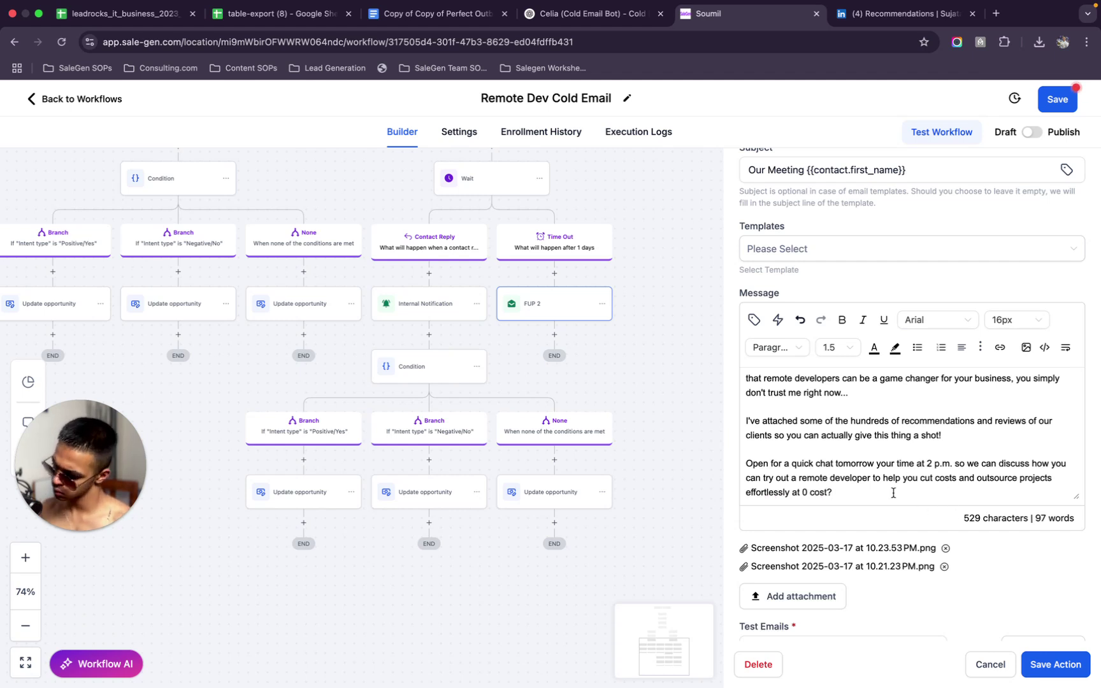
scroll(893, 492, "up", 3)
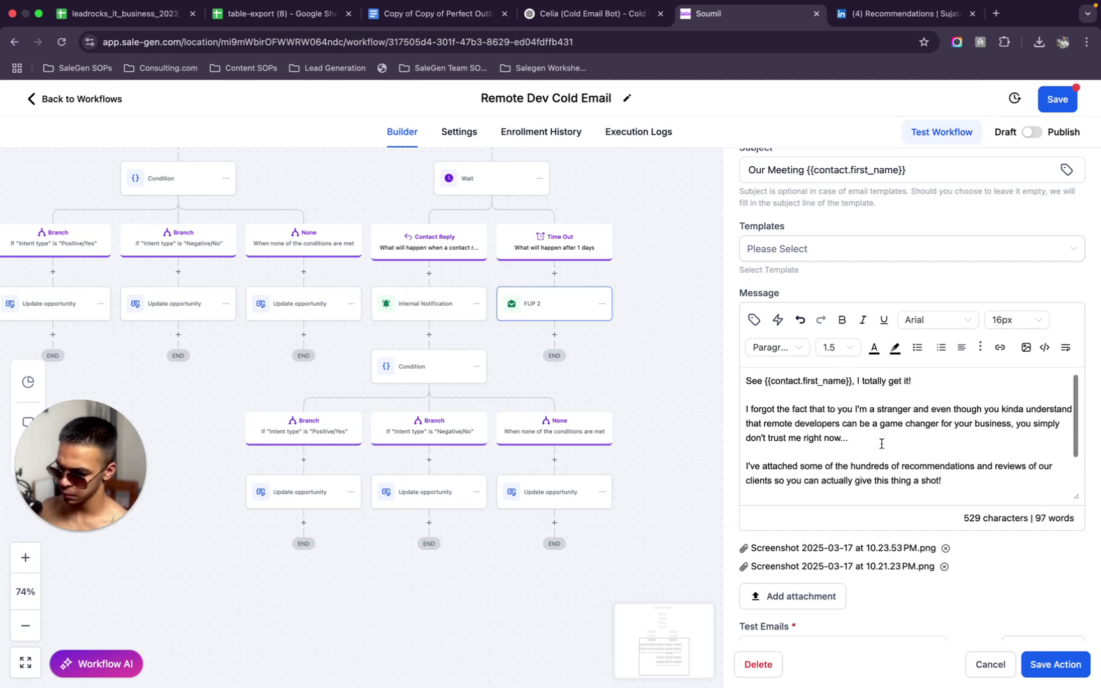
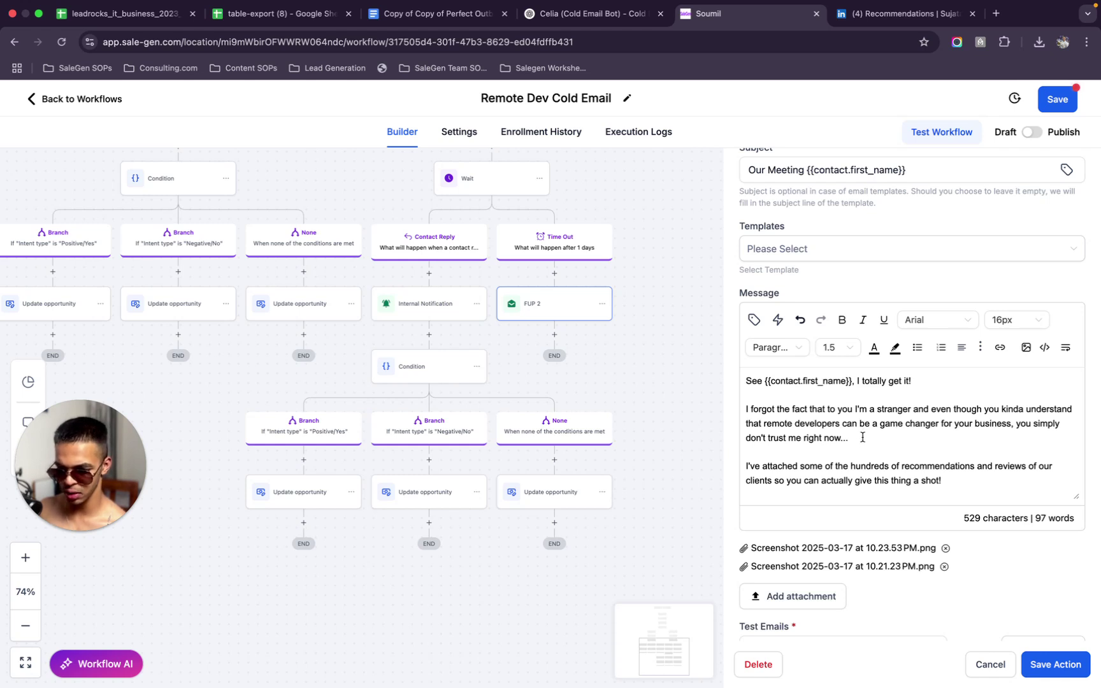
Replace 'right now' with 'enough' and 'business' with 'company' in the FUP 2 message
scroll(863, 437, "down", 3)
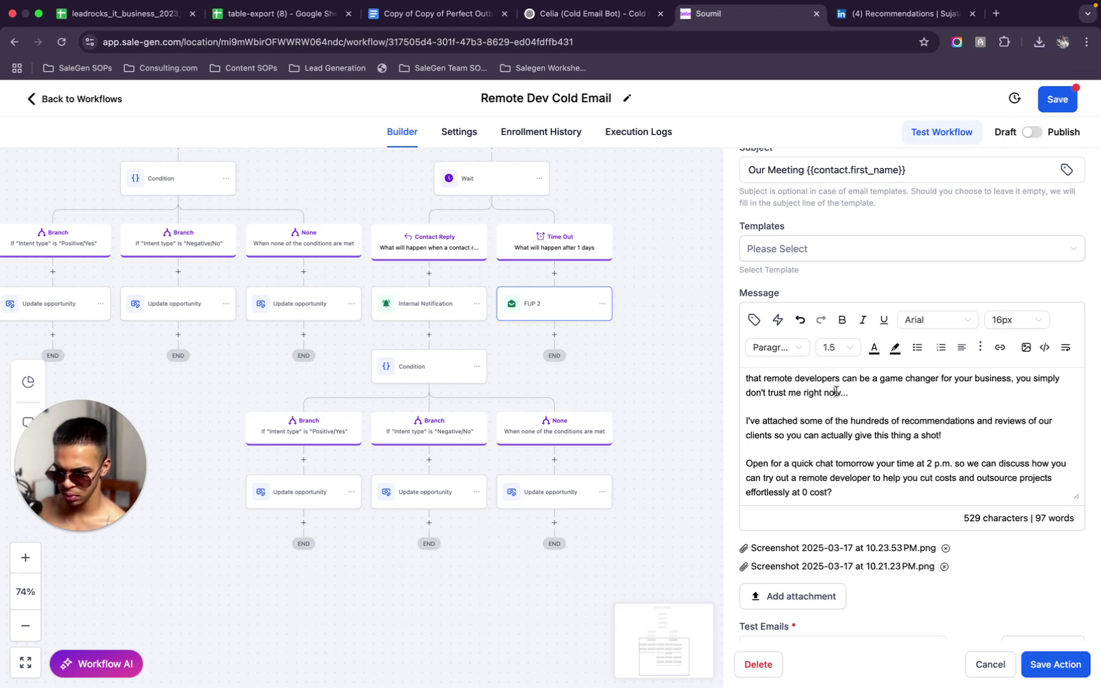
left_click_drag(841, 393, 808, 392)
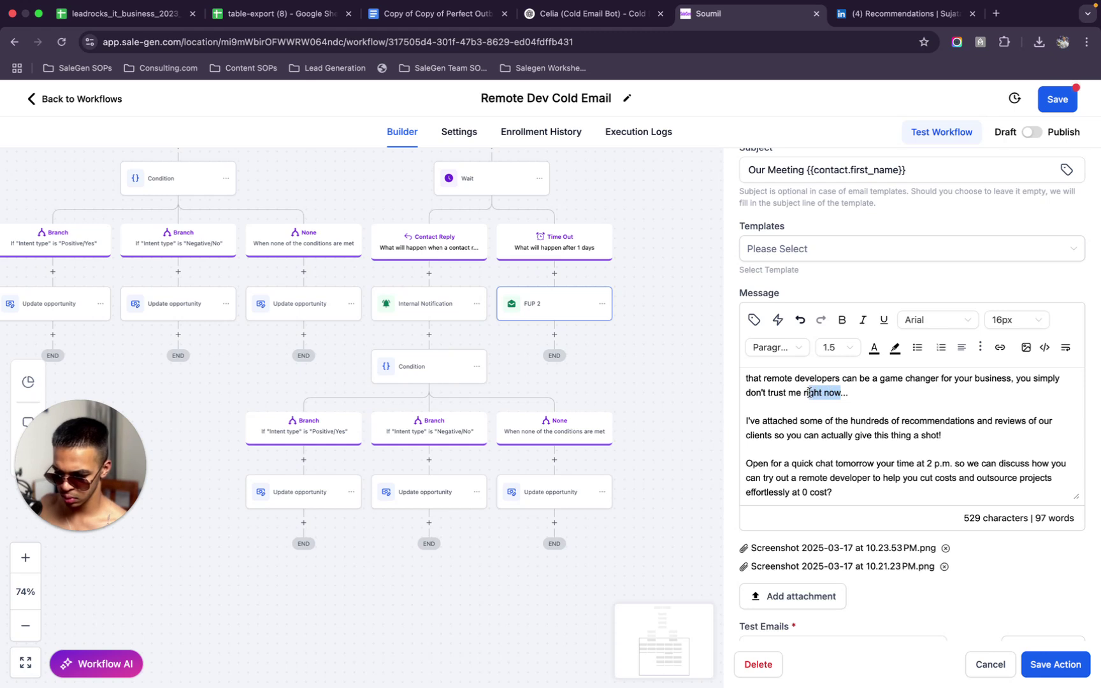
key("BackSpace")
key("BackSpace")
type("enough")
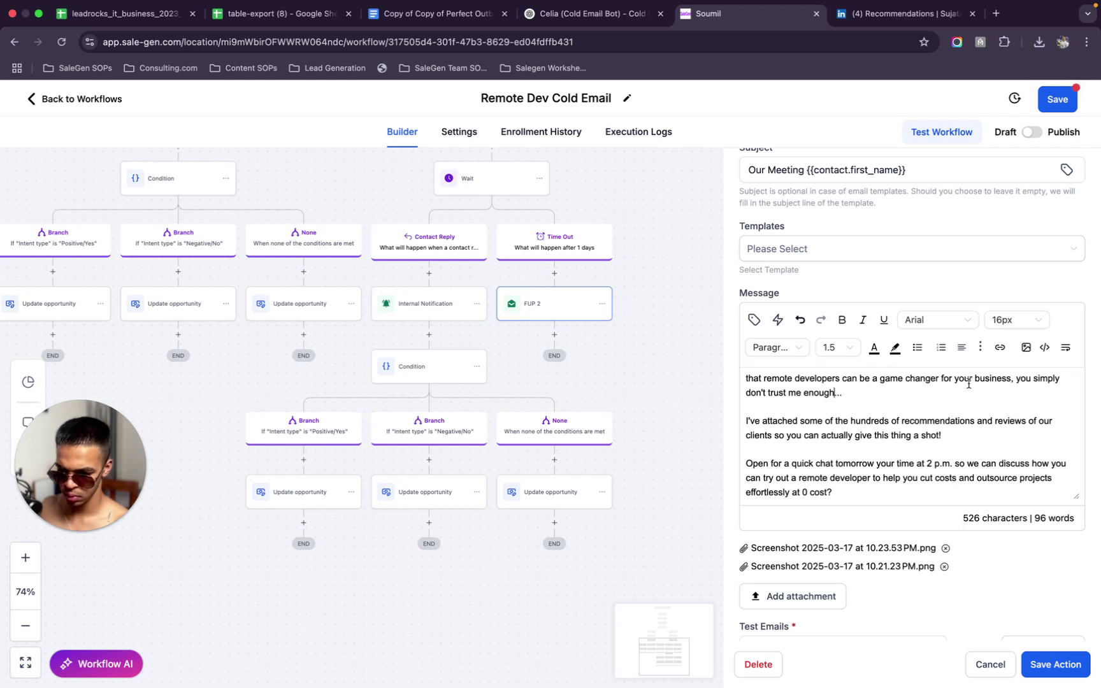
left_click_drag(975, 378, 1010, 389)
type("comm")
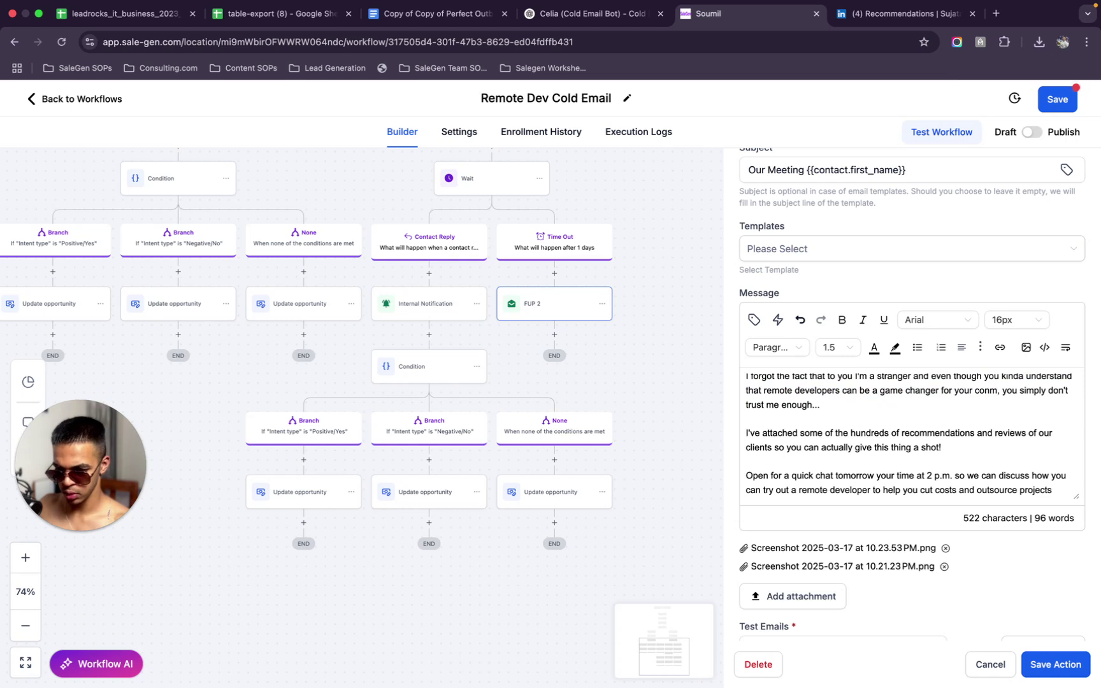
key("BackSpace")
key("BackSpace")
type("mpany")
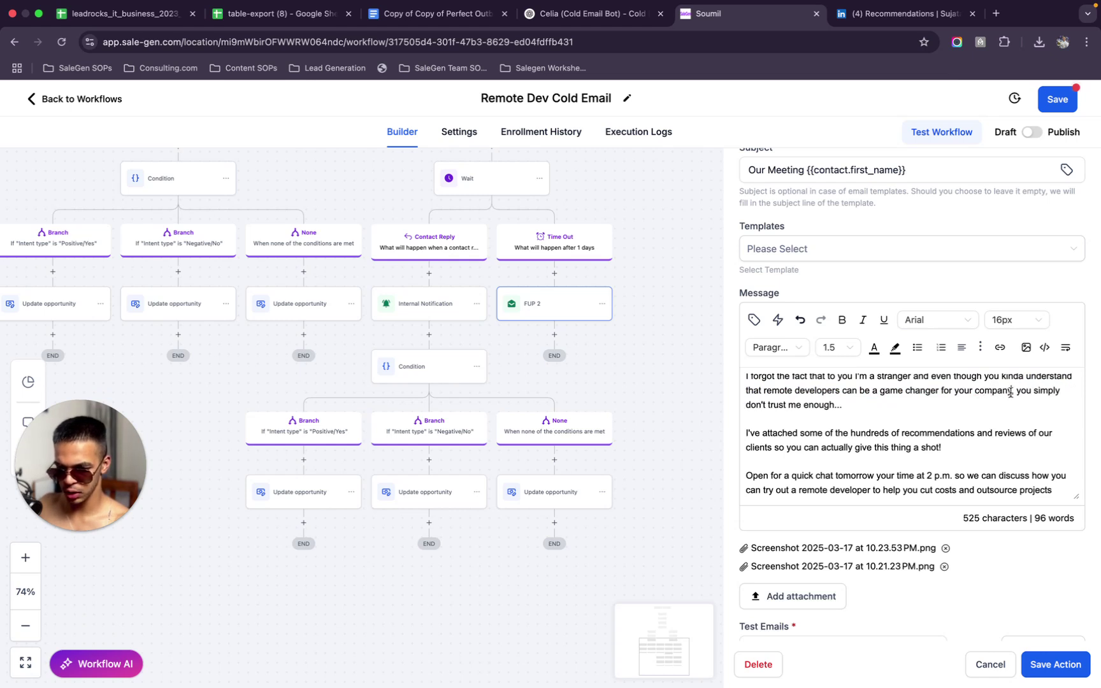
Insert 'in this email' after 'clients' in the reviews sentence
scroll(1057, 454, "down", 1)
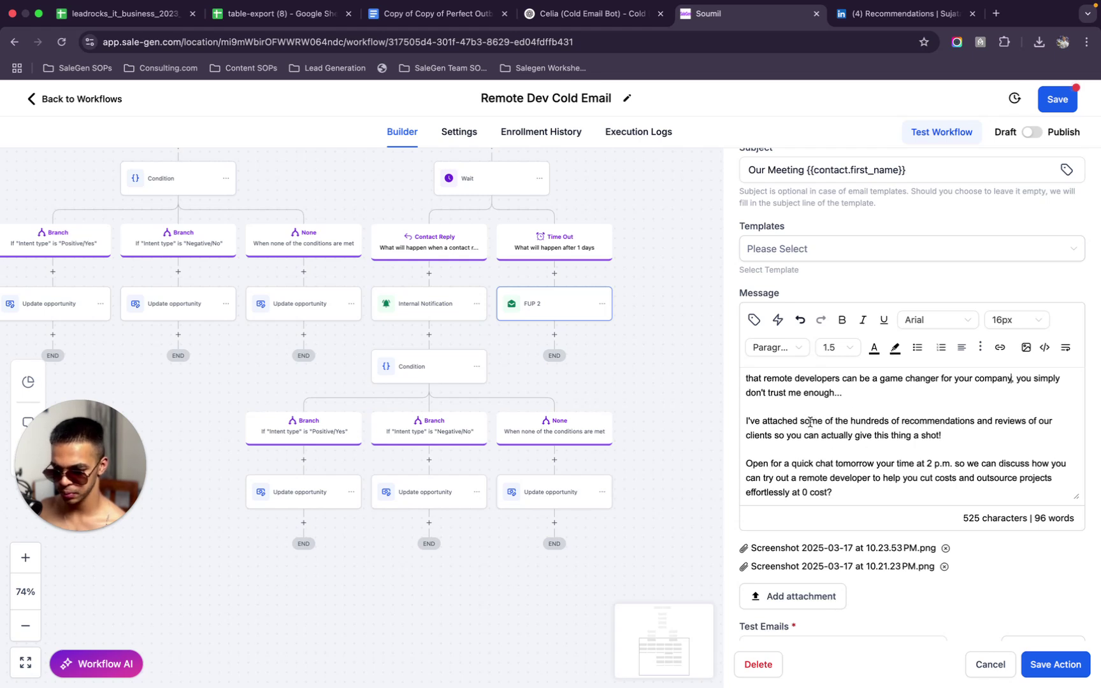
left_click_drag(810, 420, 915, 447)
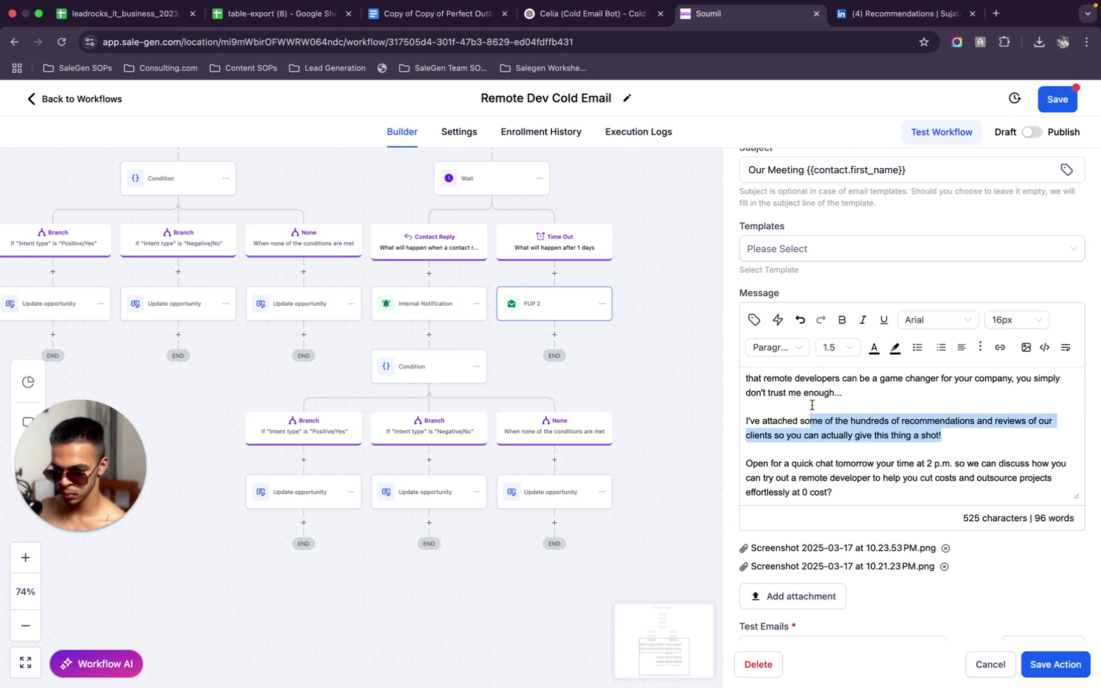
left_click(785, 420)
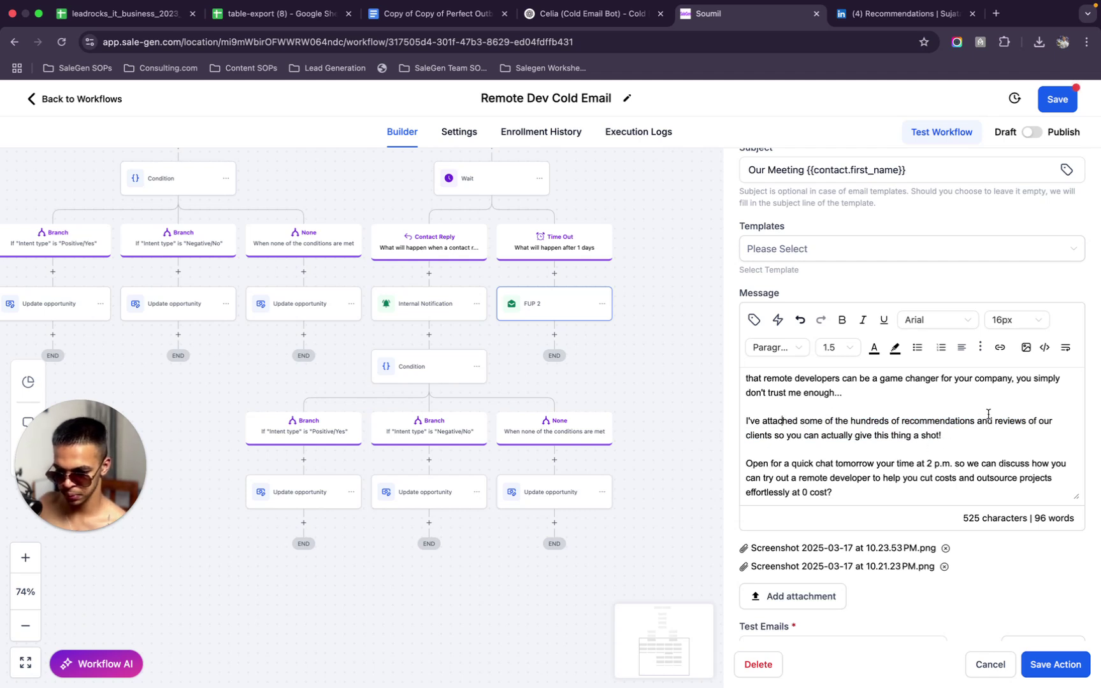
double_click(777, 435)
left_click(777, 436)
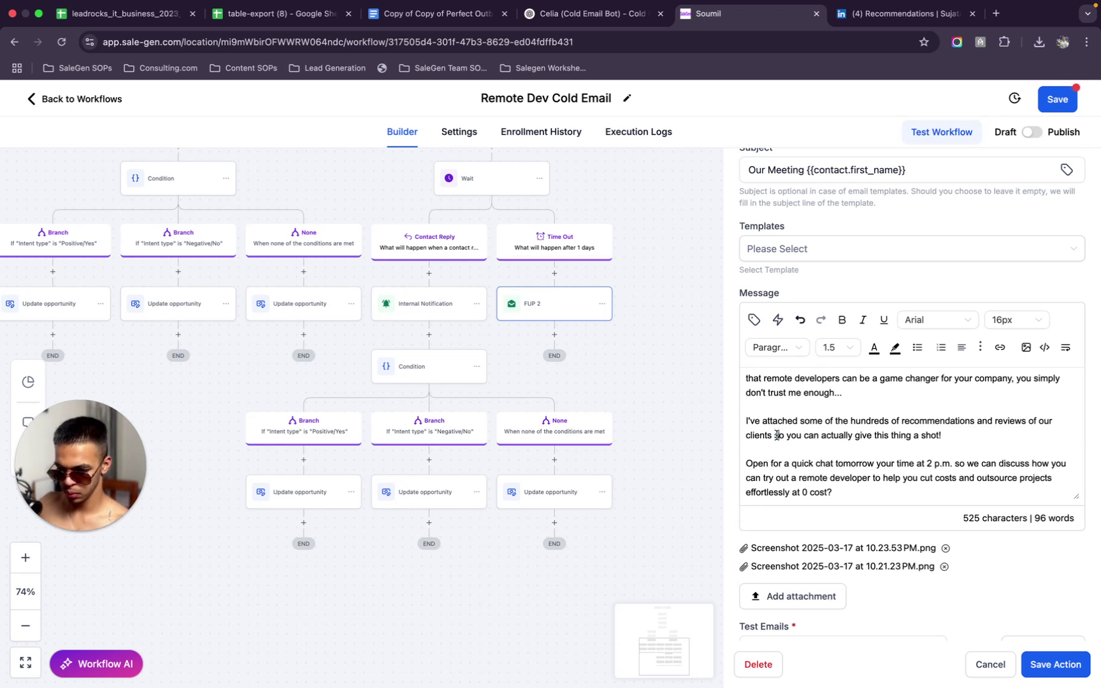
type("in this email")
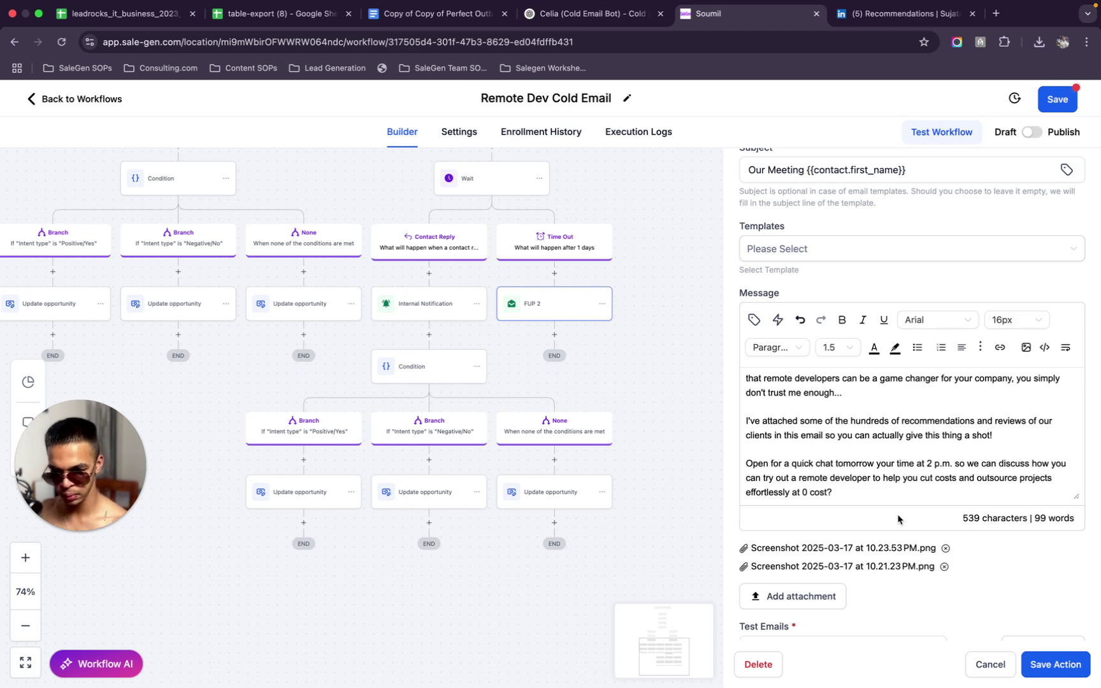
Add 'or 3 p.m.' after '2 p.m.' in the call to action
scroll(884, 467, "down", 2)
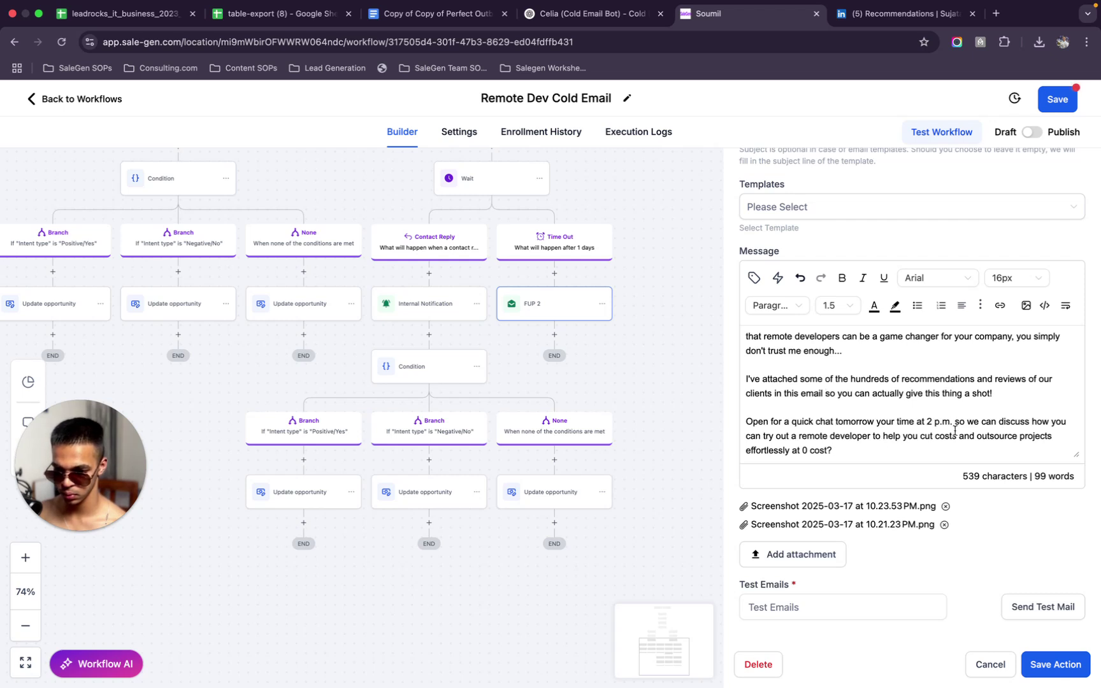
type("or ")
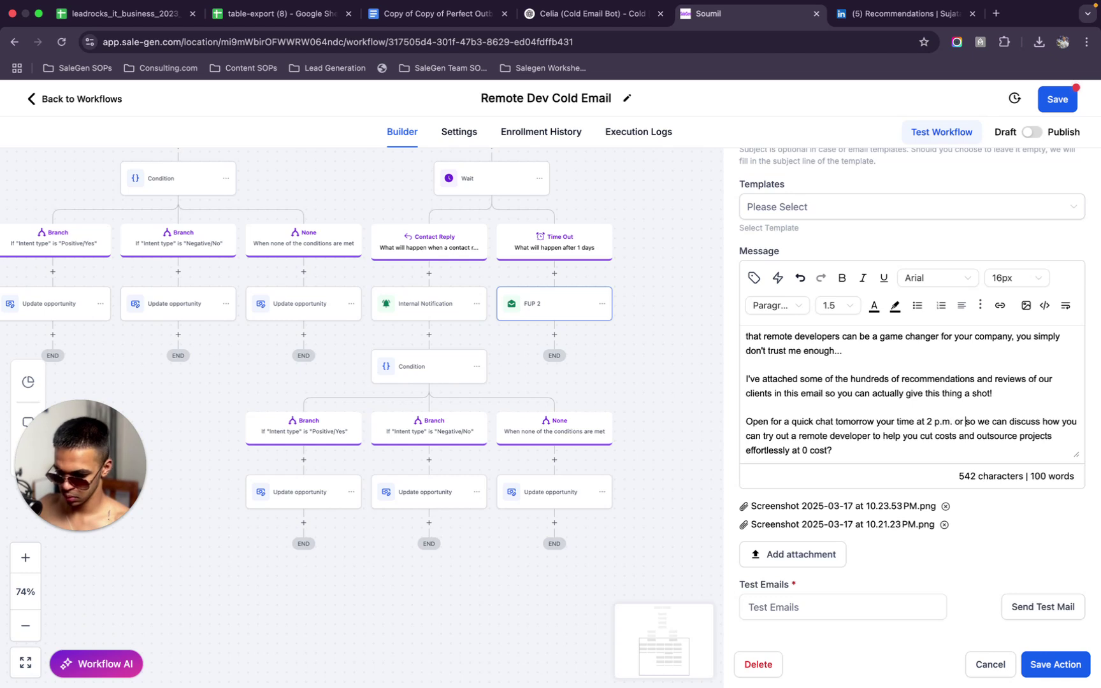
type("3 p")
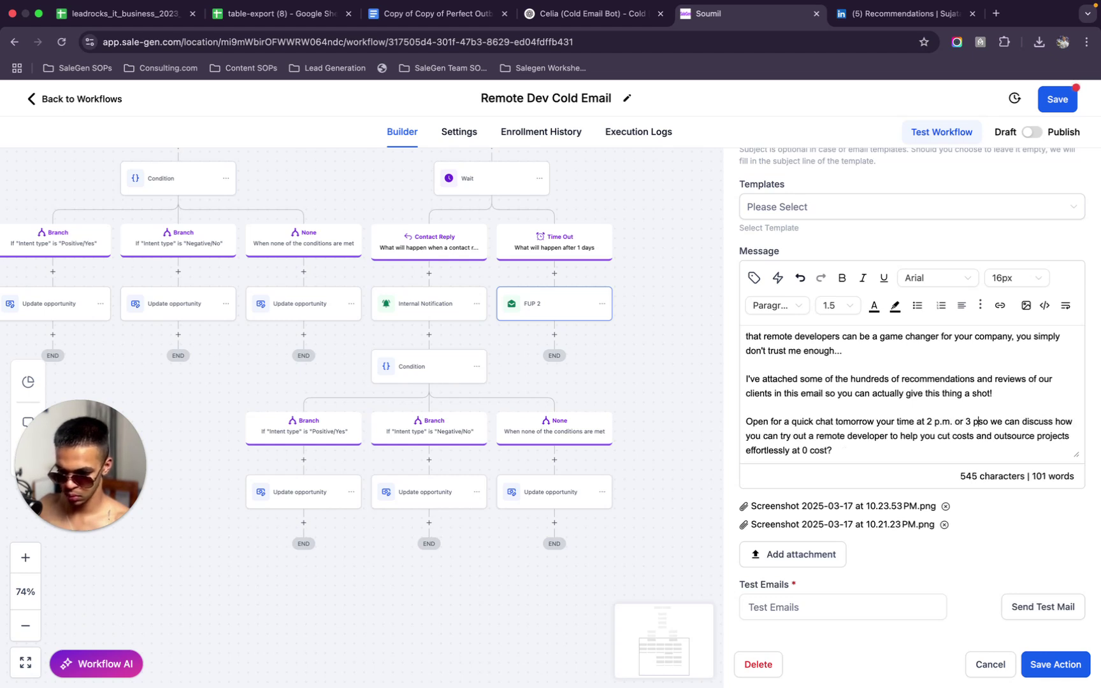
type(".m.")
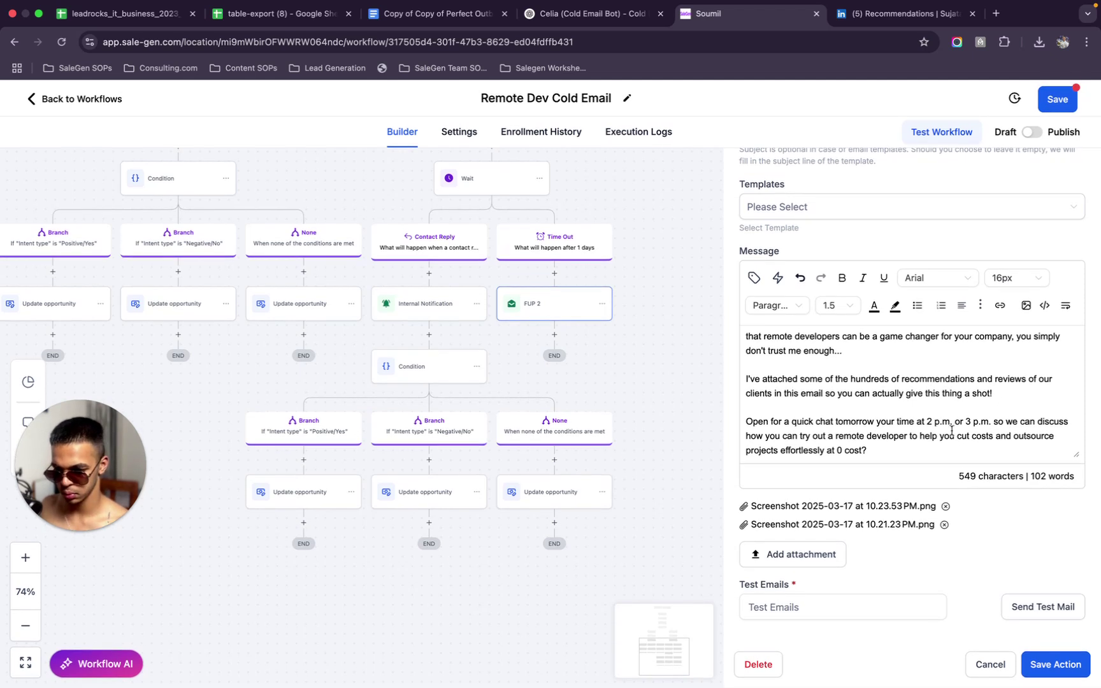
scroll(956, 431, "up", 2)
scroll(948, 430, "down", 2)
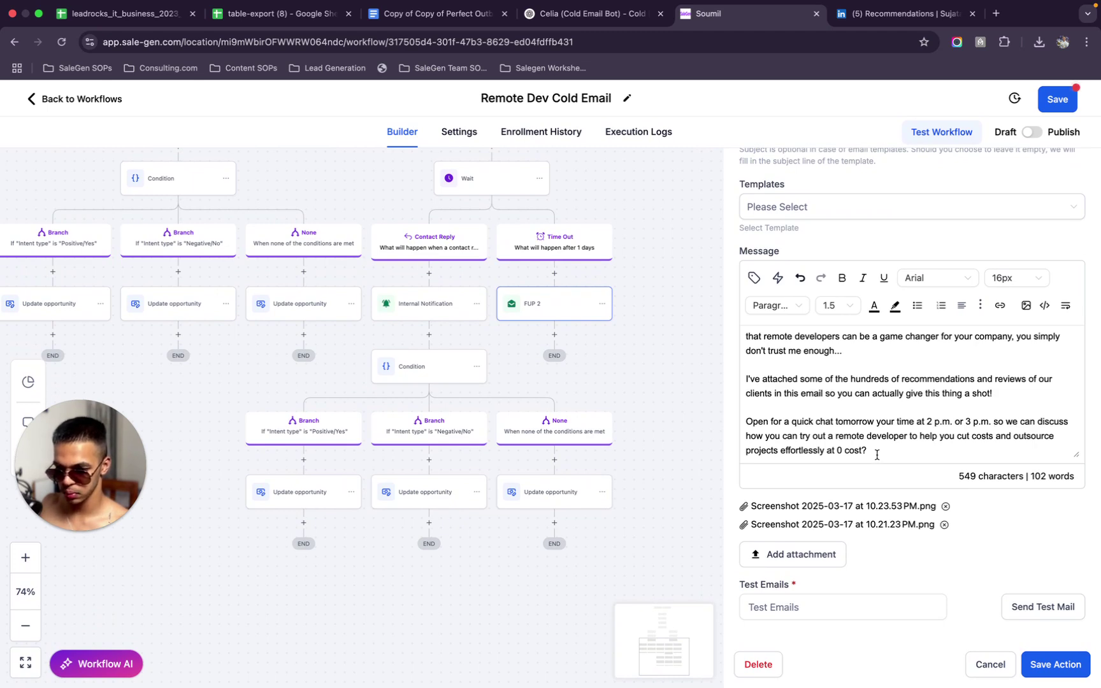
Save the FUP 2 action and the whole workflow
left_click(1045, 665)
left_click(1054, 100)
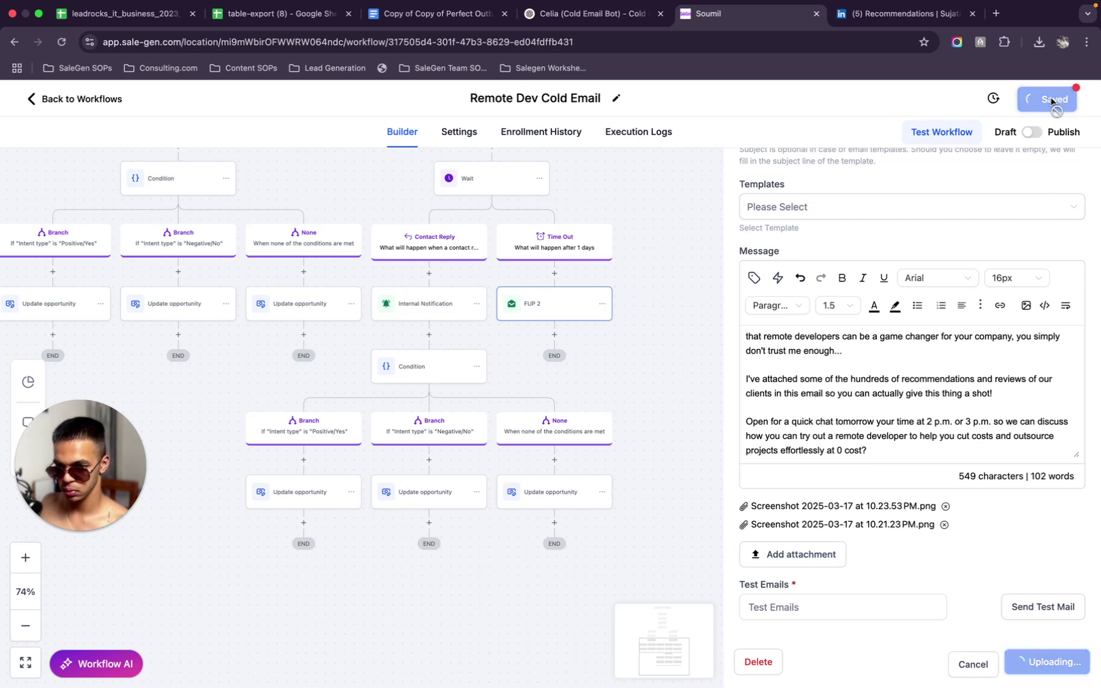
scroll(495, 277, "up", 3)
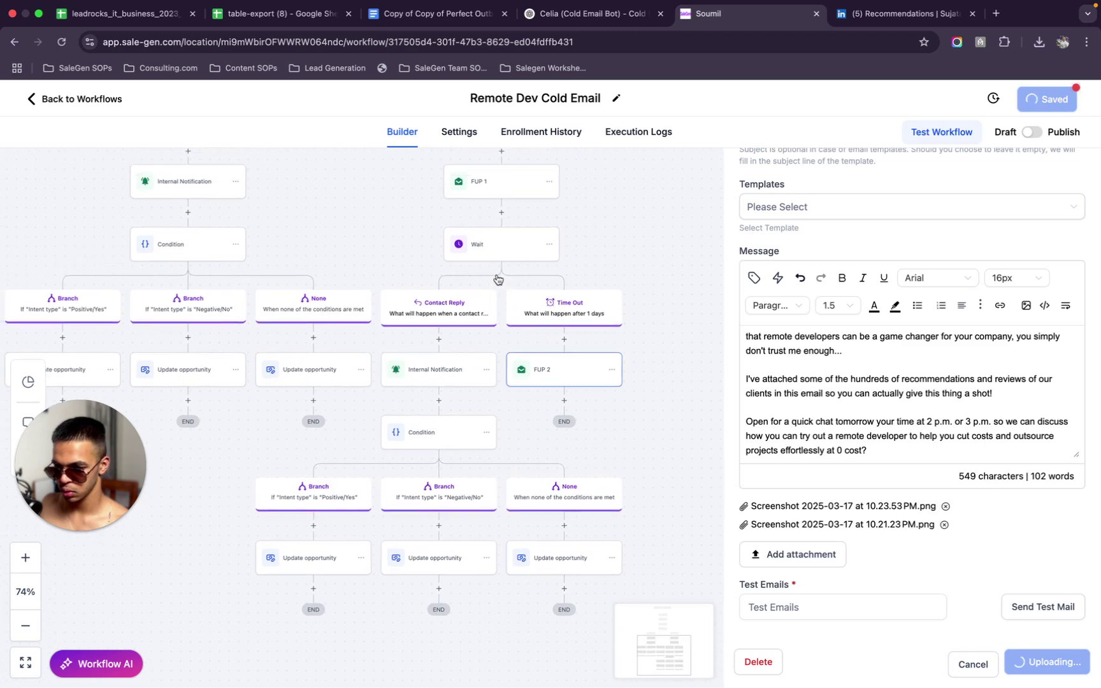
scroll(497, 279, "up", 2)
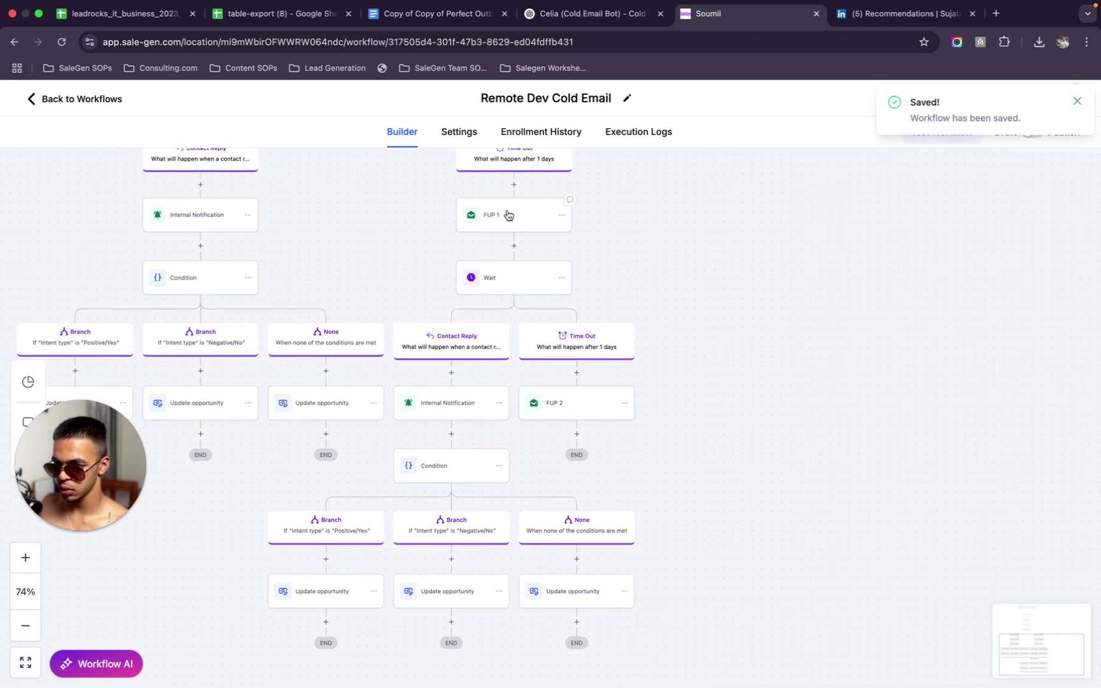
Add a p.s. line to FUP 1, 'you're not on a list', ending with the contact first-name placeholder
left_click(508, 215)
scroll(829, 561, "down", 5)
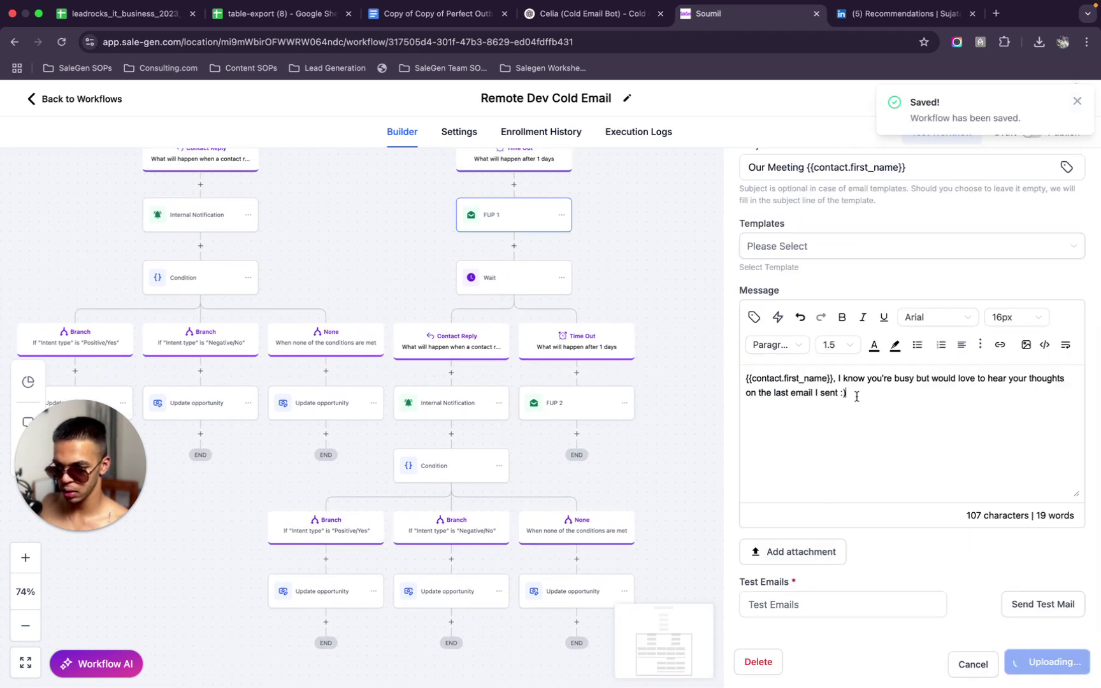
type("p.x.")
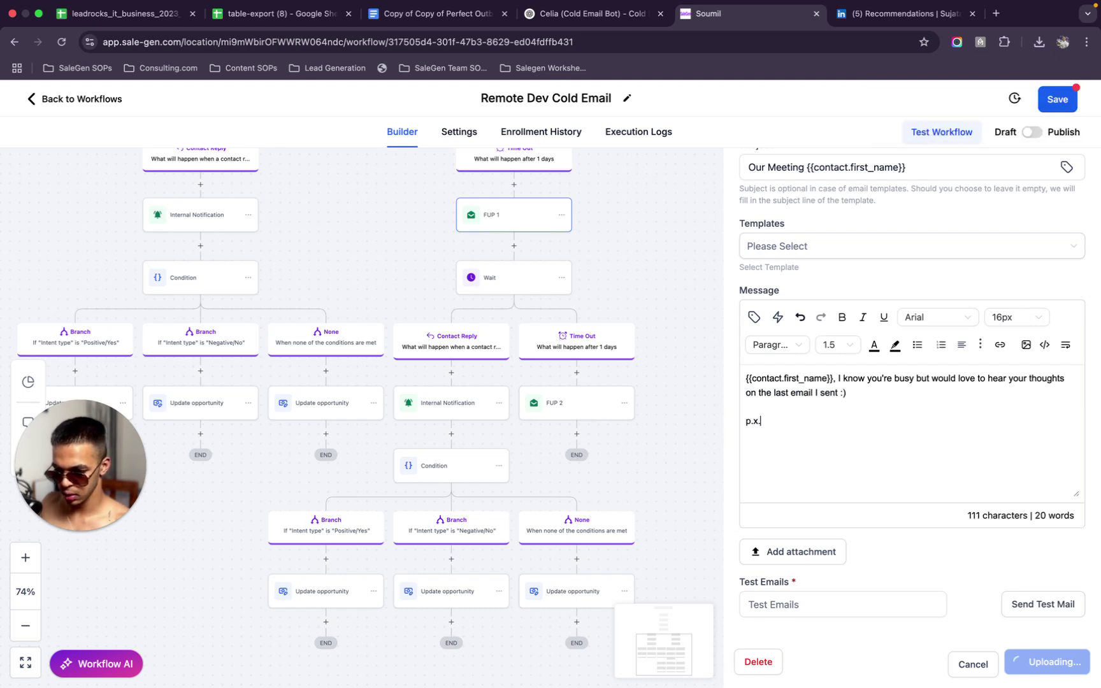
key("BackSpace")
key("BackSpace")
type("s. -")
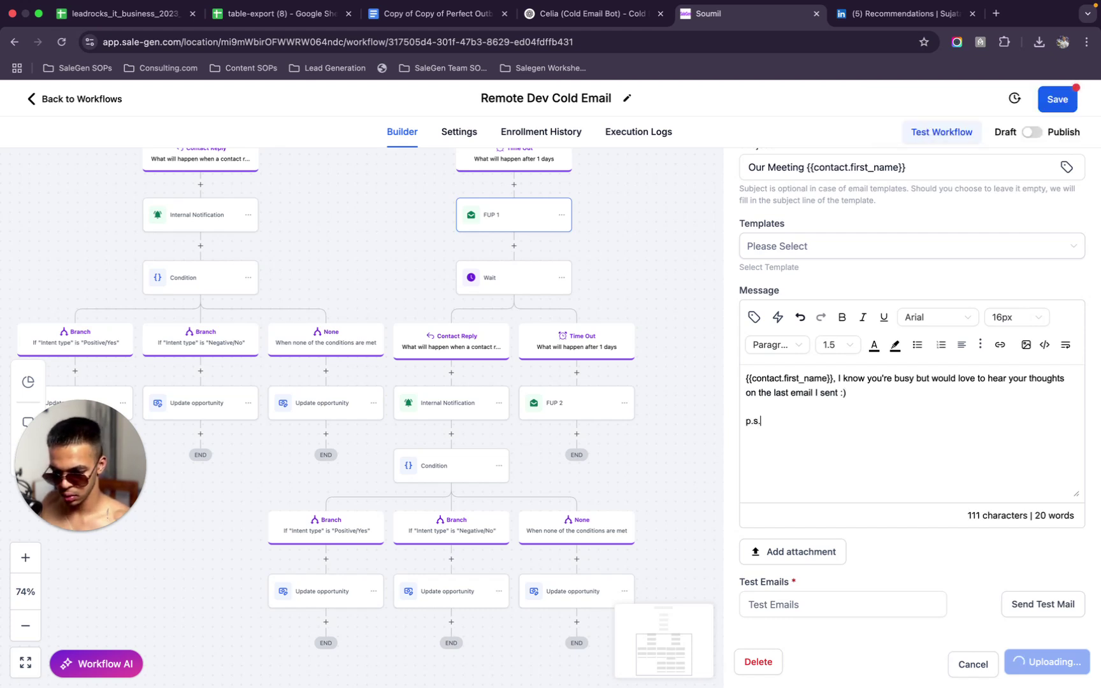
type(" yo")
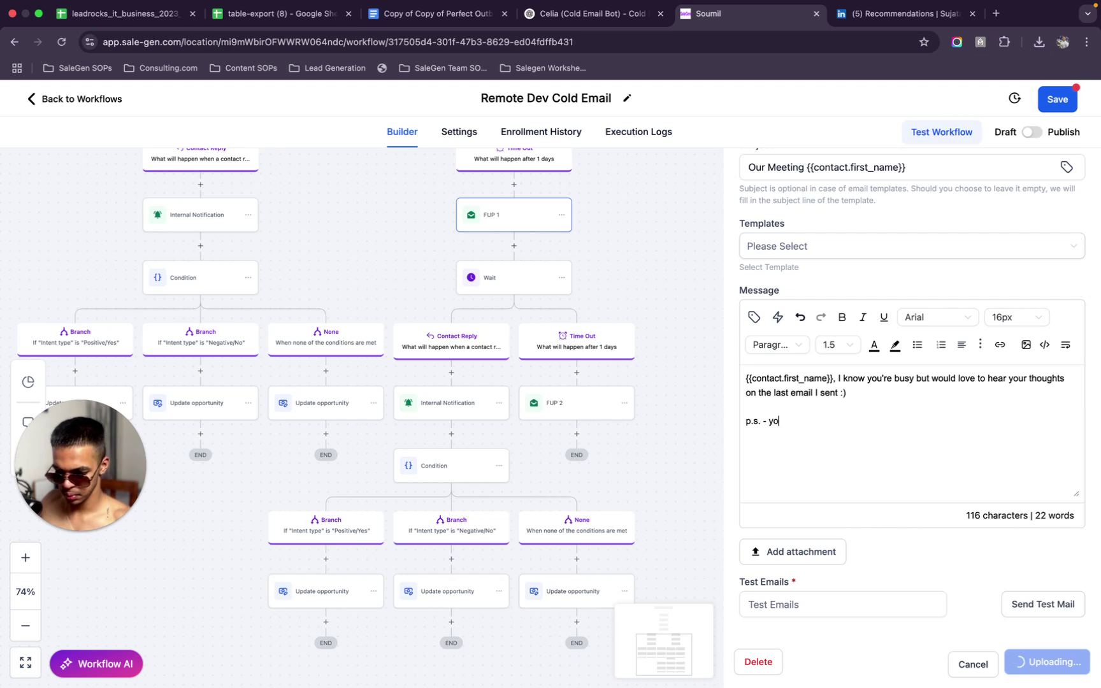
type("u're not ")
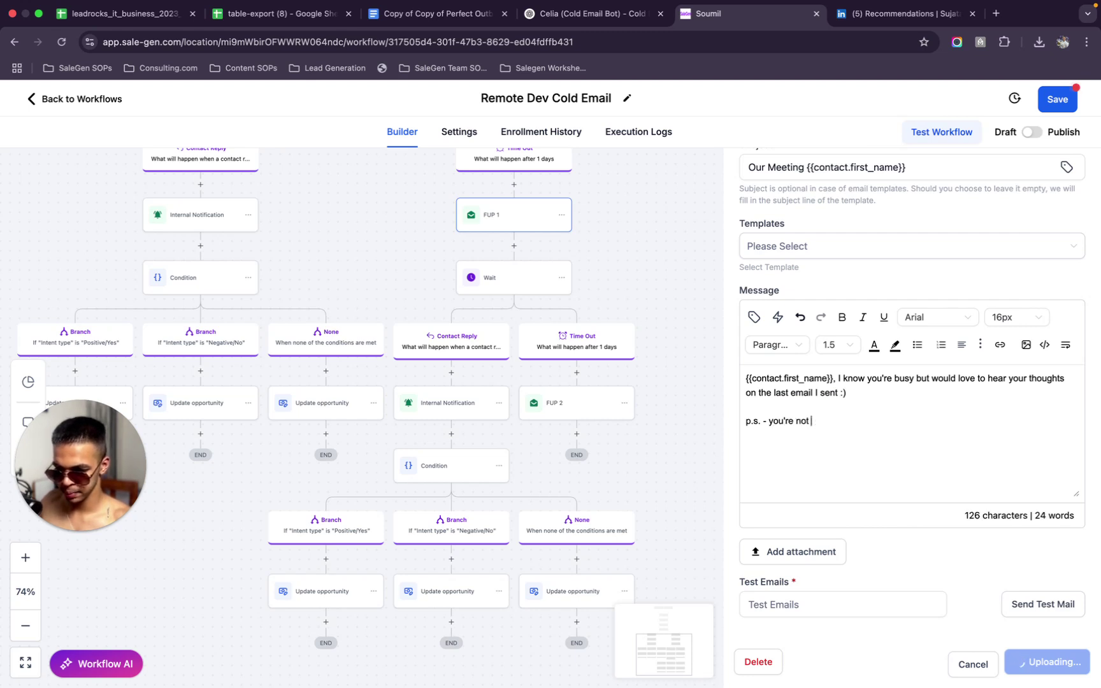
type("an a list")
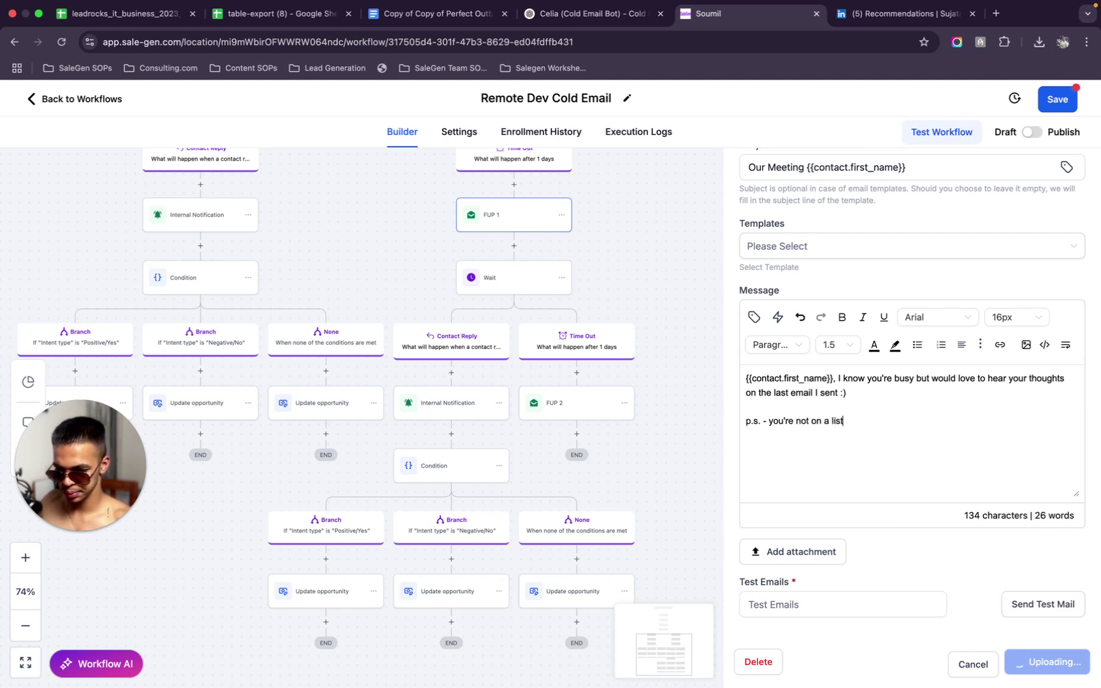
type("!")
left_click(754, 317)
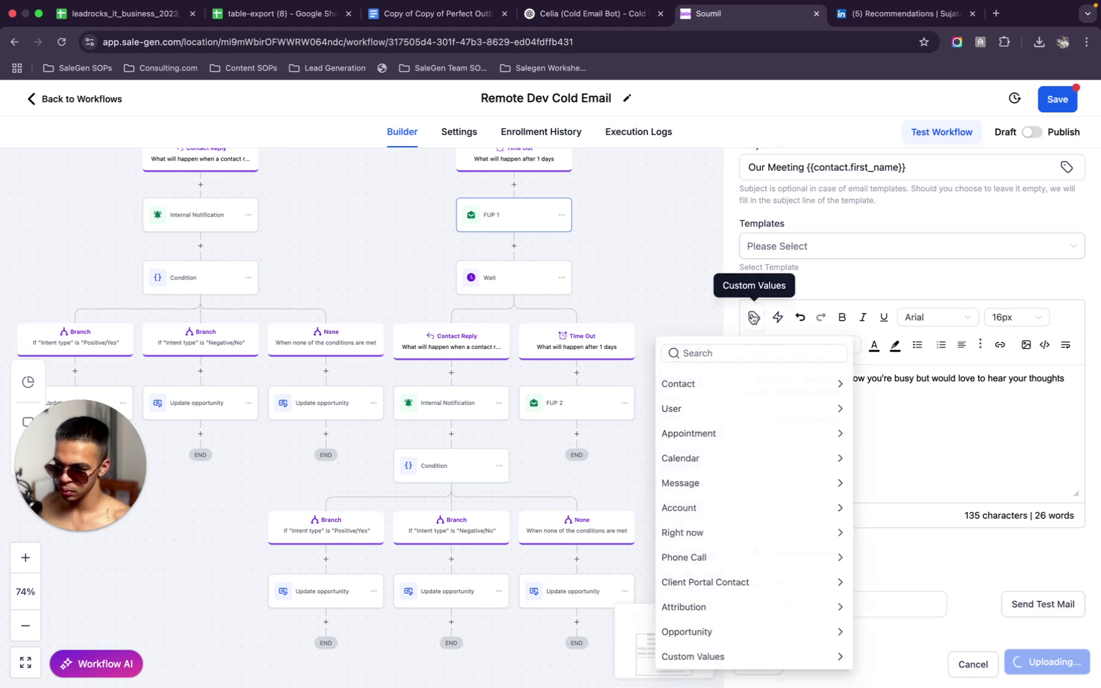
left_click(794, 385)
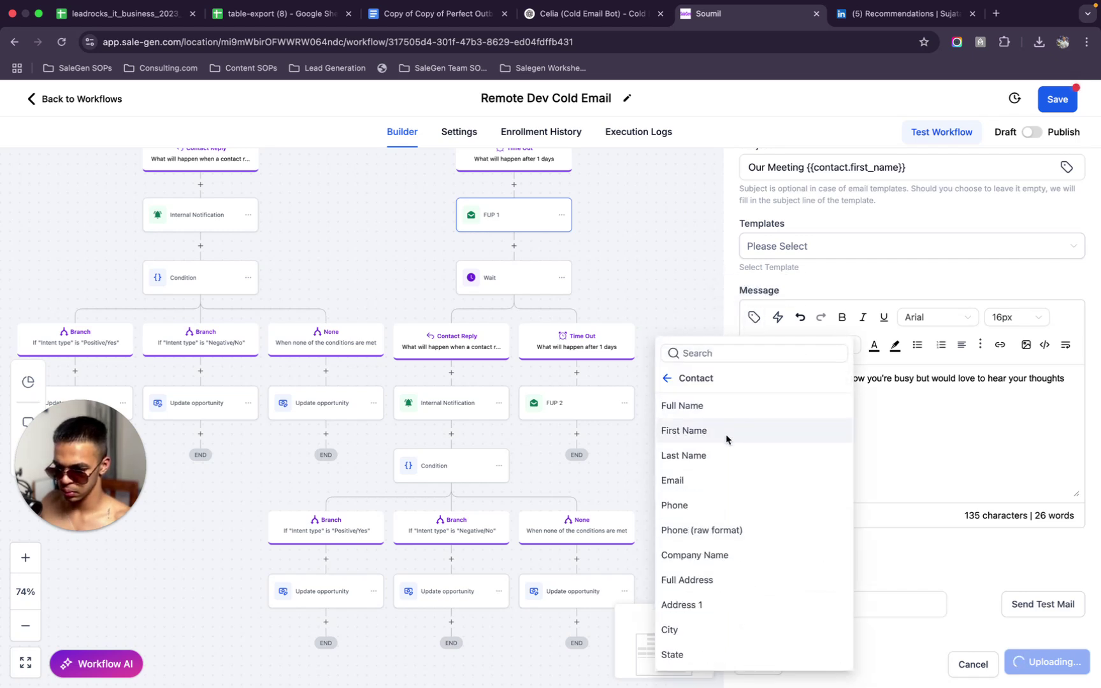
left_click(665, 431)
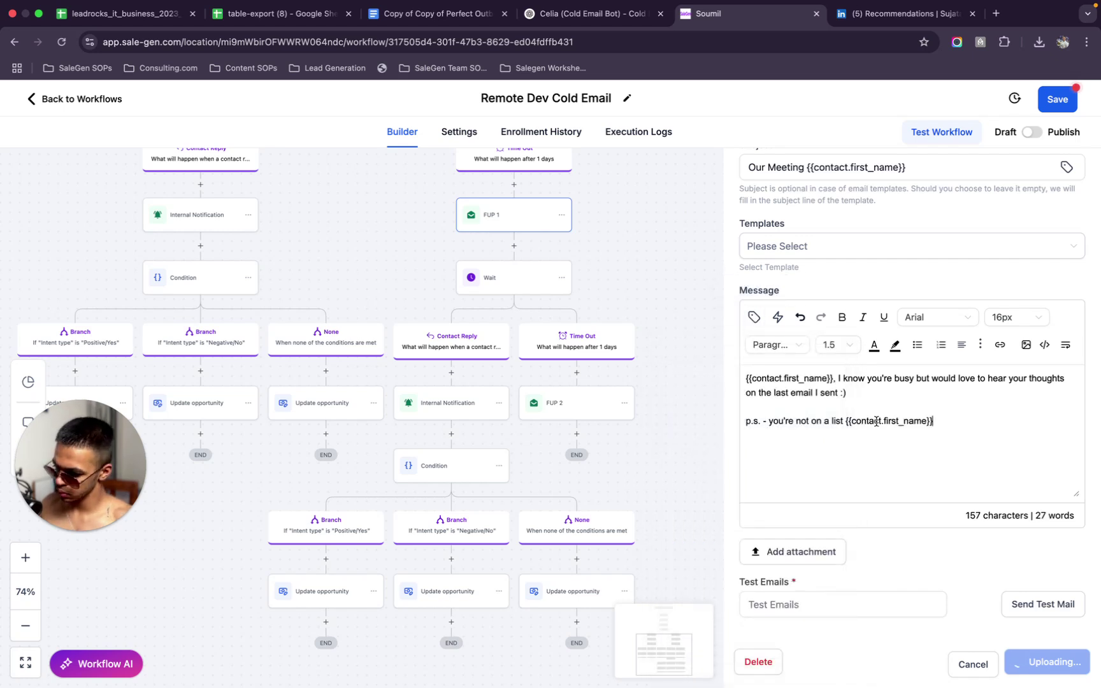
Capitalize 'NOT' and start the closing sentence 'If this is something that you t…'
left_click(803, 420)
key("BackSpace")
type("N")
key("Delete")
key("Delete")
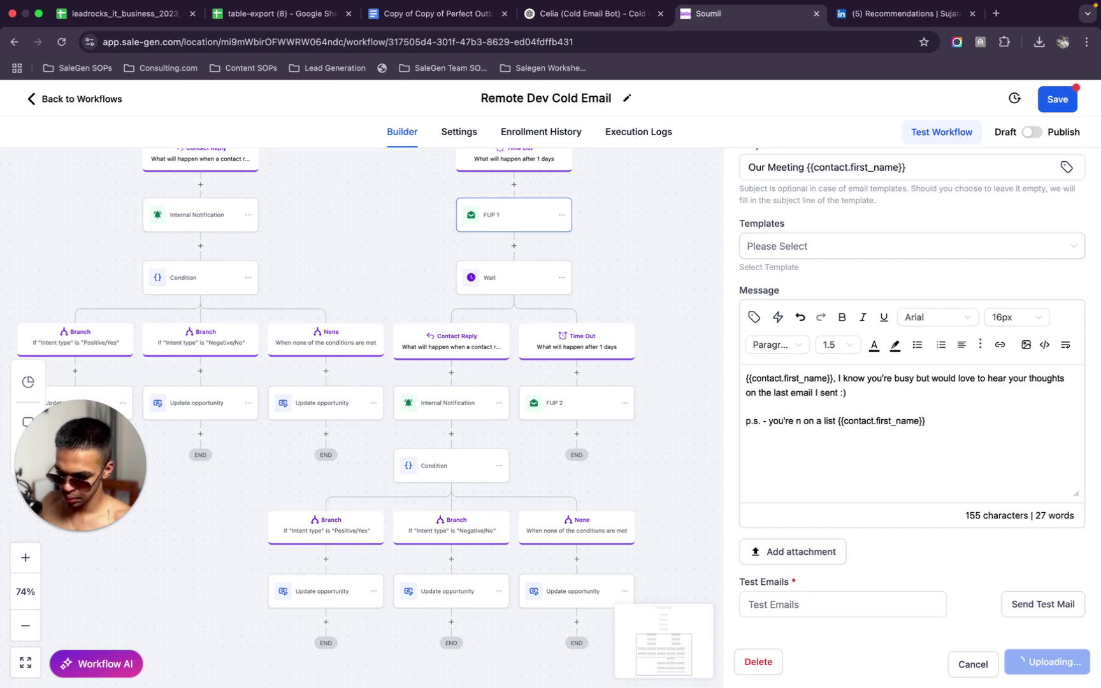
type("OT")
type(",")
key("BackSpace")
type("; ")
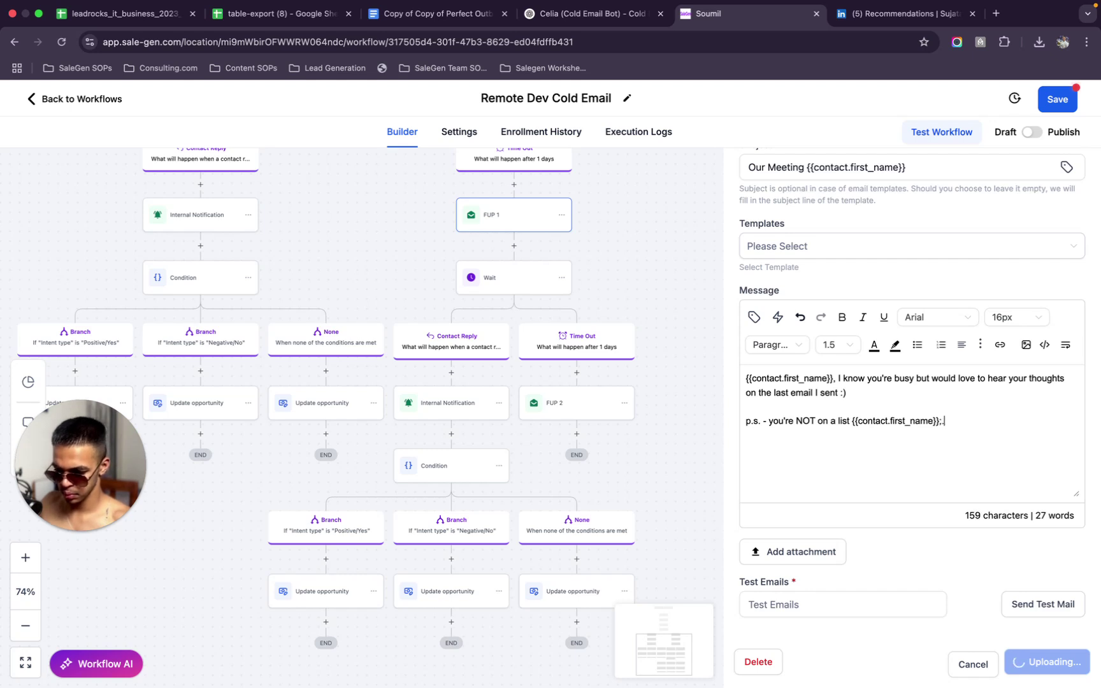
type("If this si")
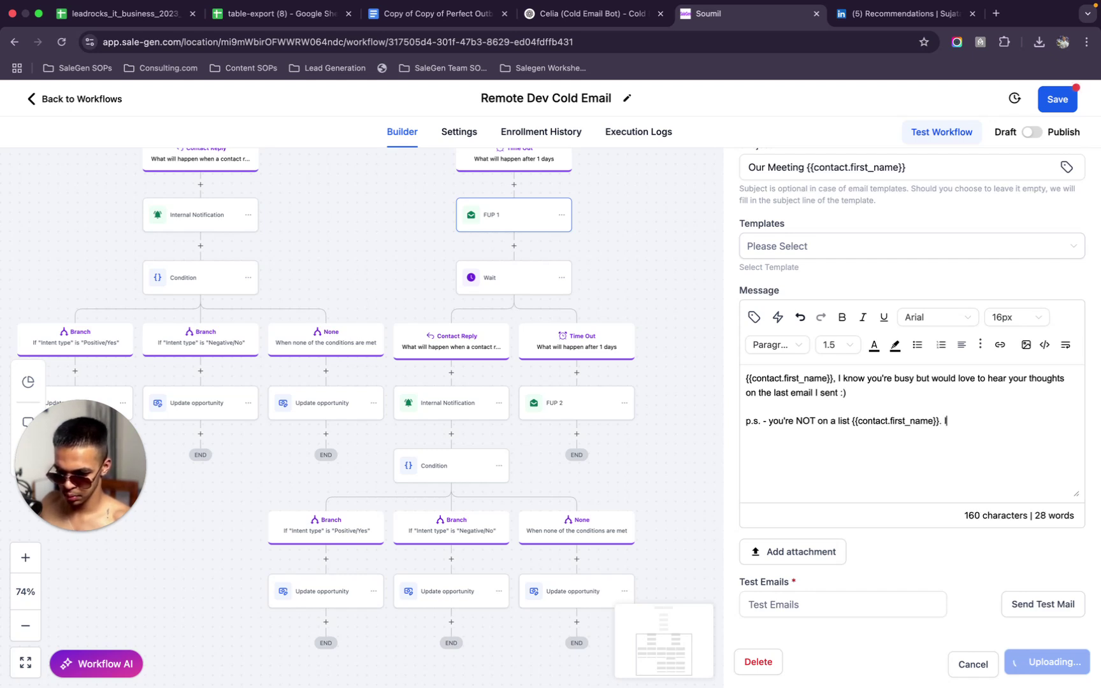
key("BackSpace")
key("BackSpace")
type("is something ")
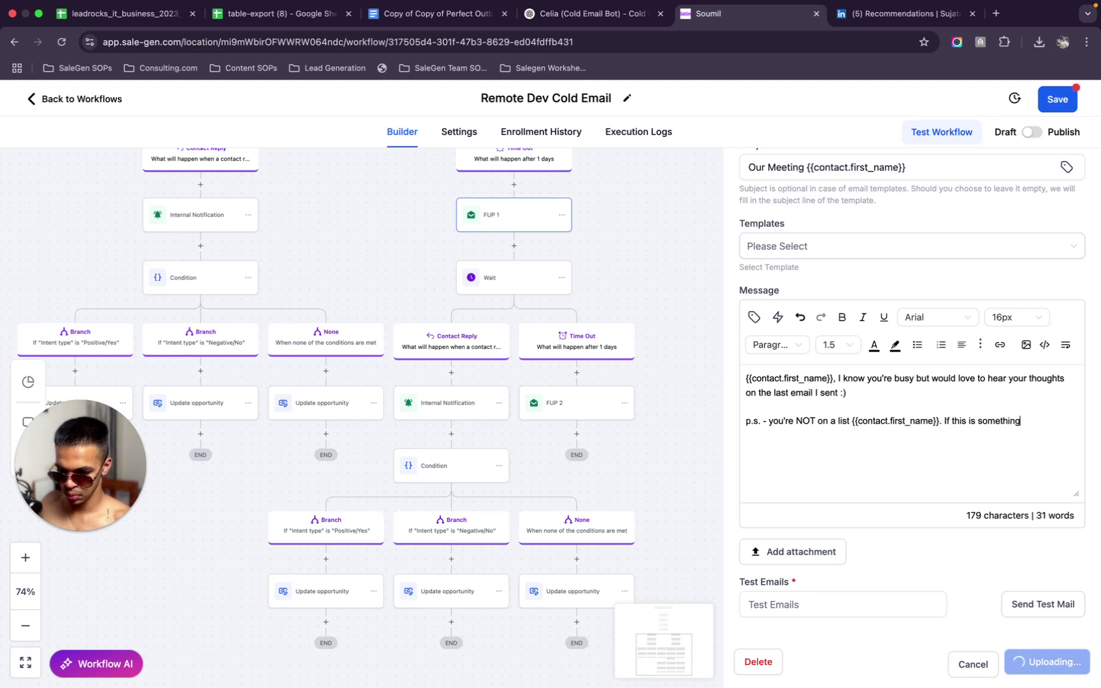
type("th")
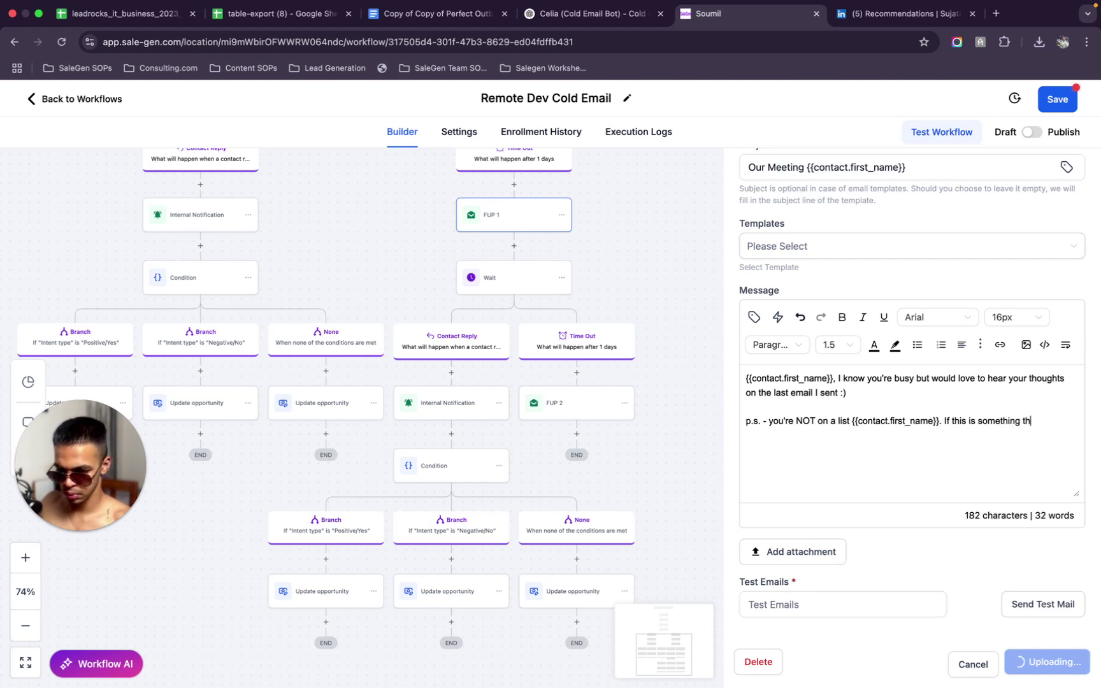
type("at you t")
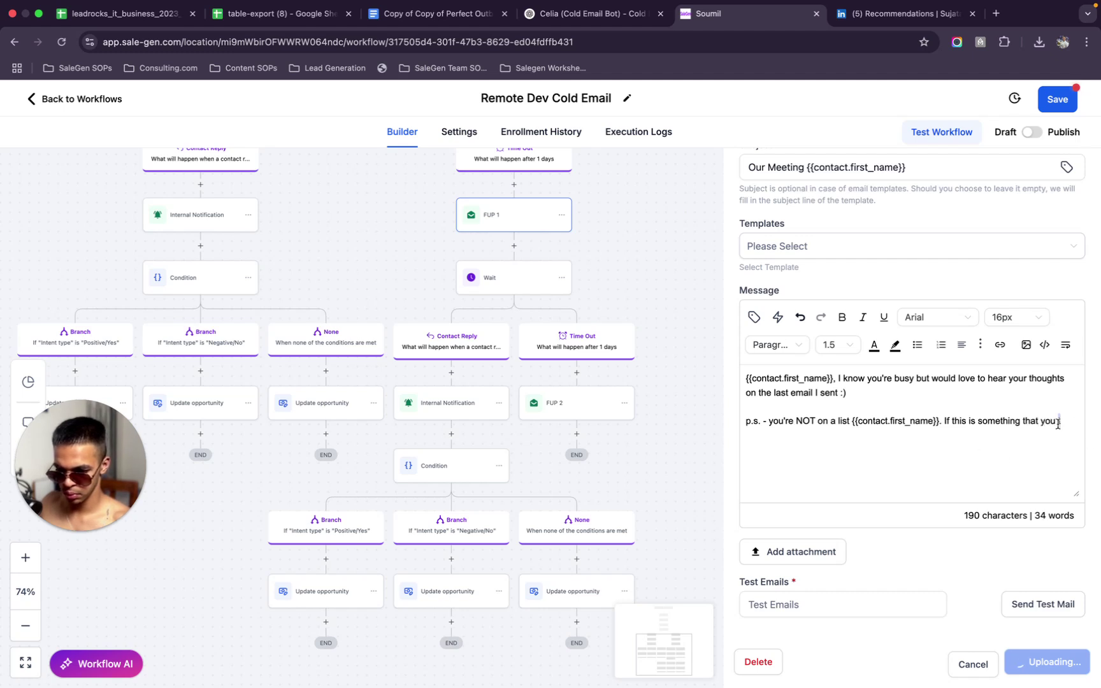
Reword the p.s.: if hiring remote devs is a horrible idea, personally ensure no more emails; save
left_click_drag(1061, 422, 964, 418)
type("in")
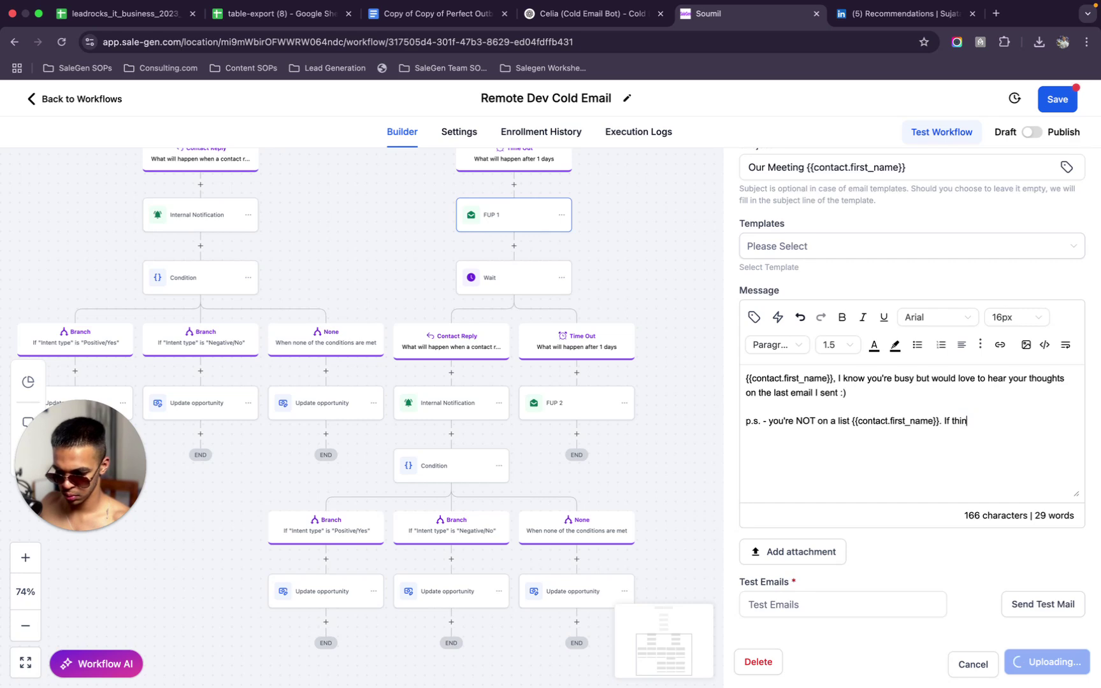
type("k hiring remote d")
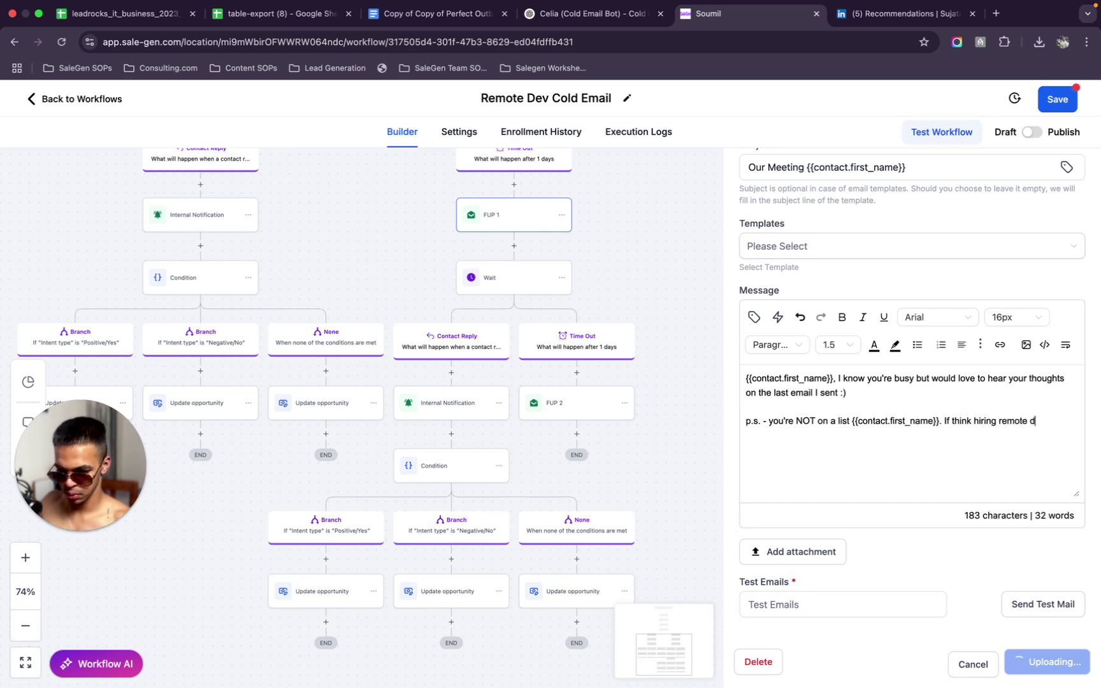
type("evs to cut co")
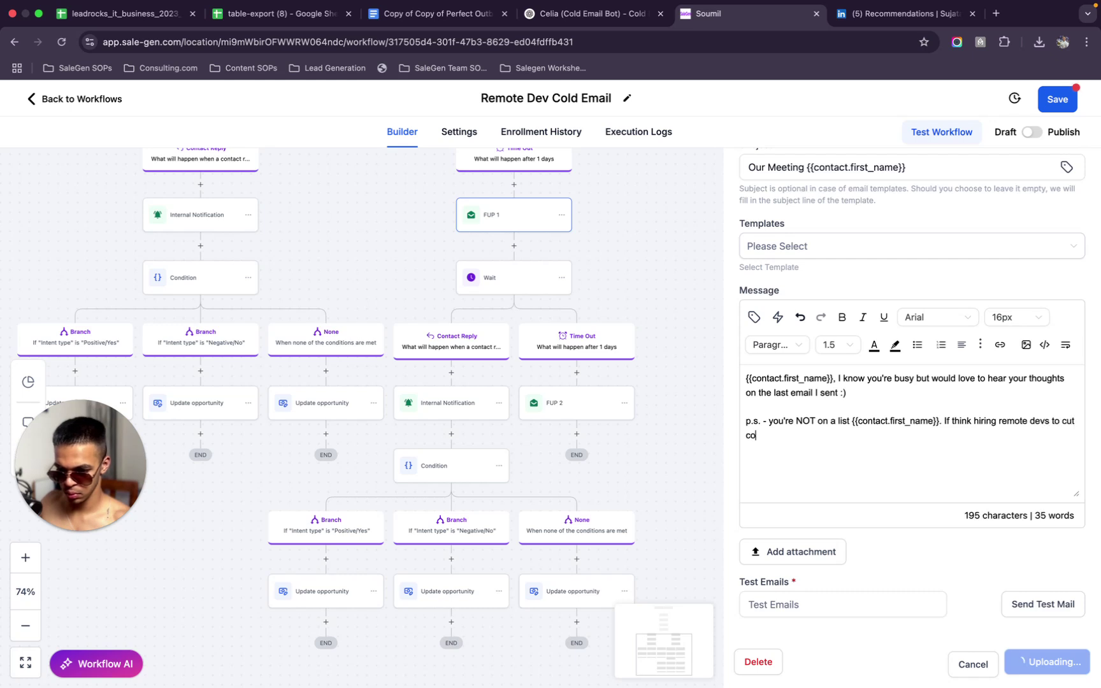
type("sts is a horrible ideea, ")
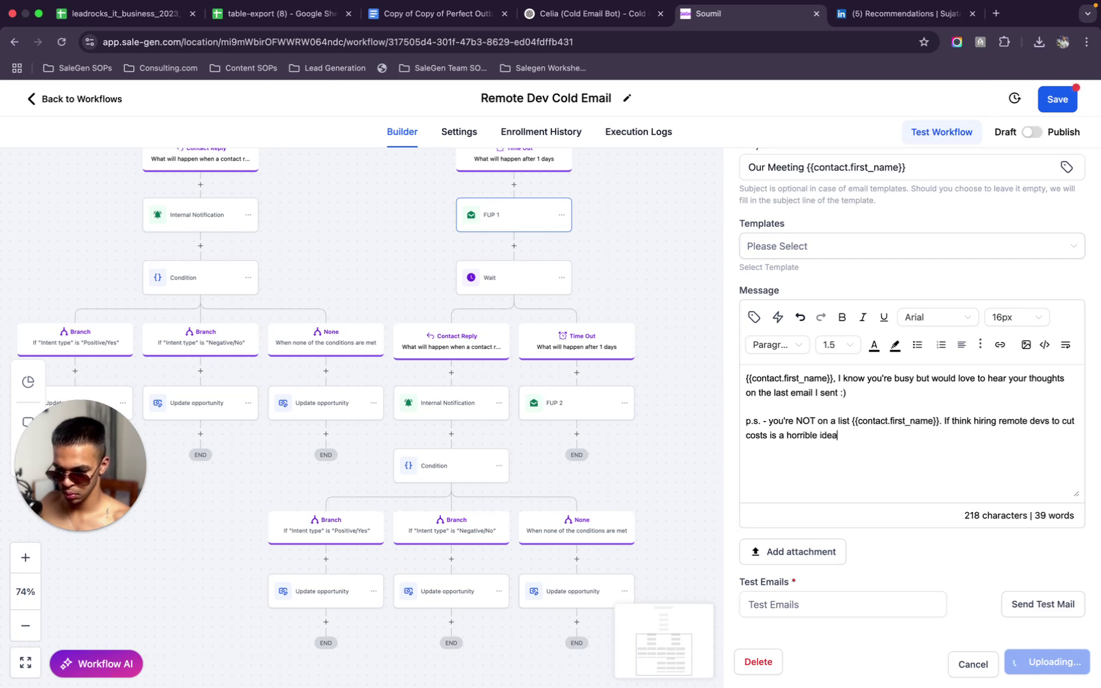
type("let me know")
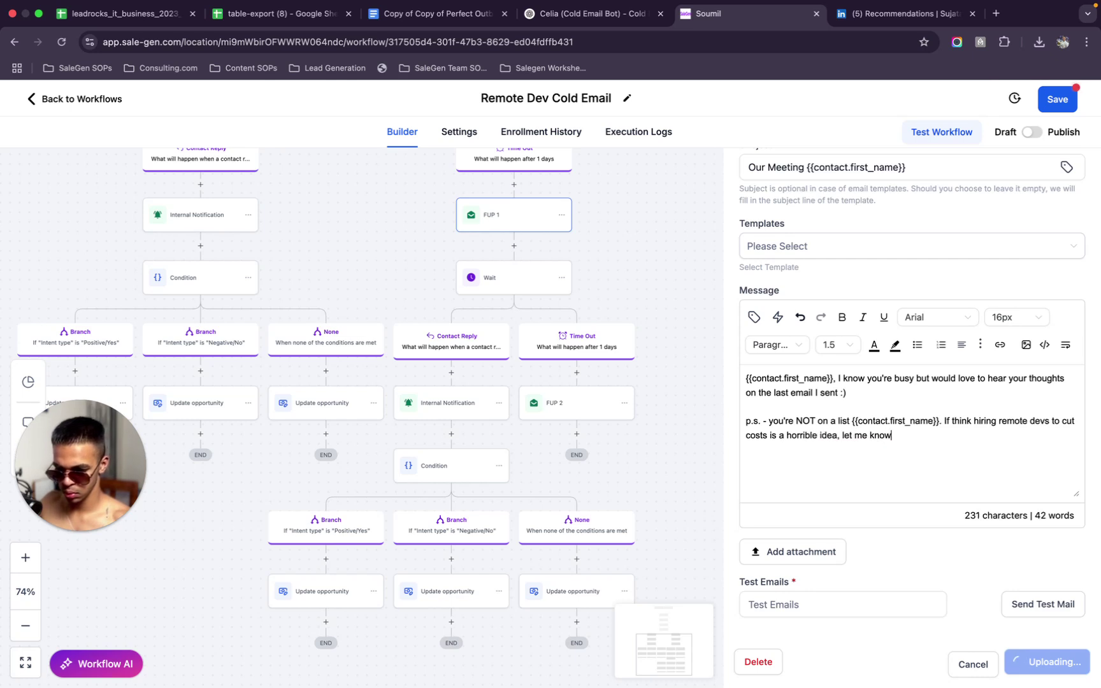
type(" and I won")
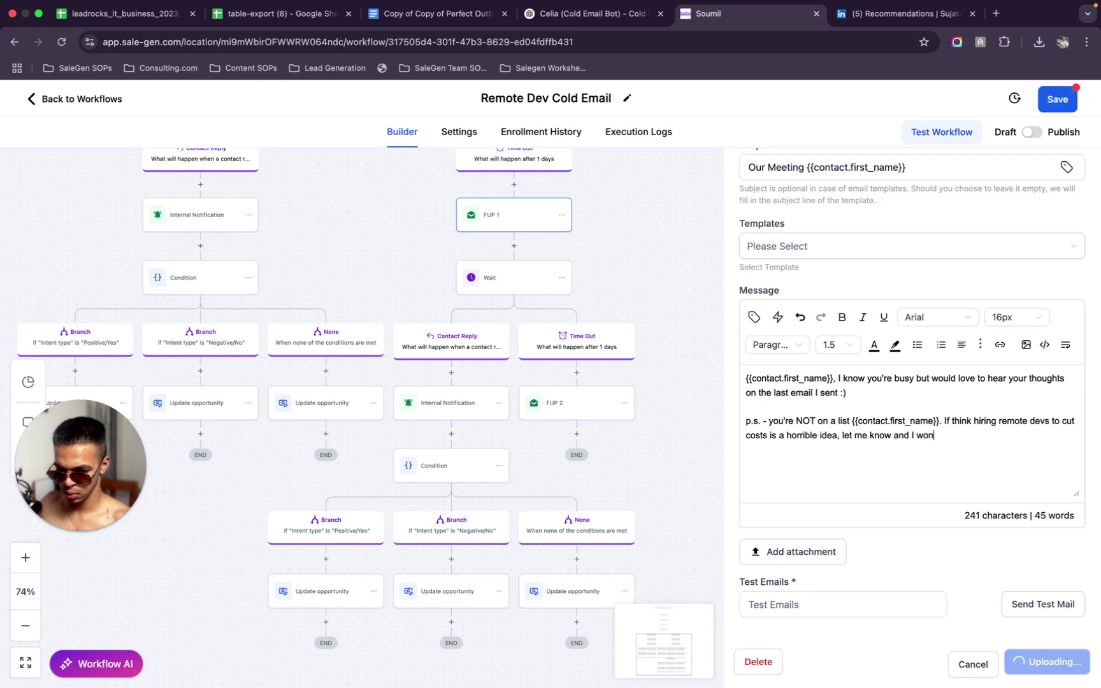
type("'t bother you abg")
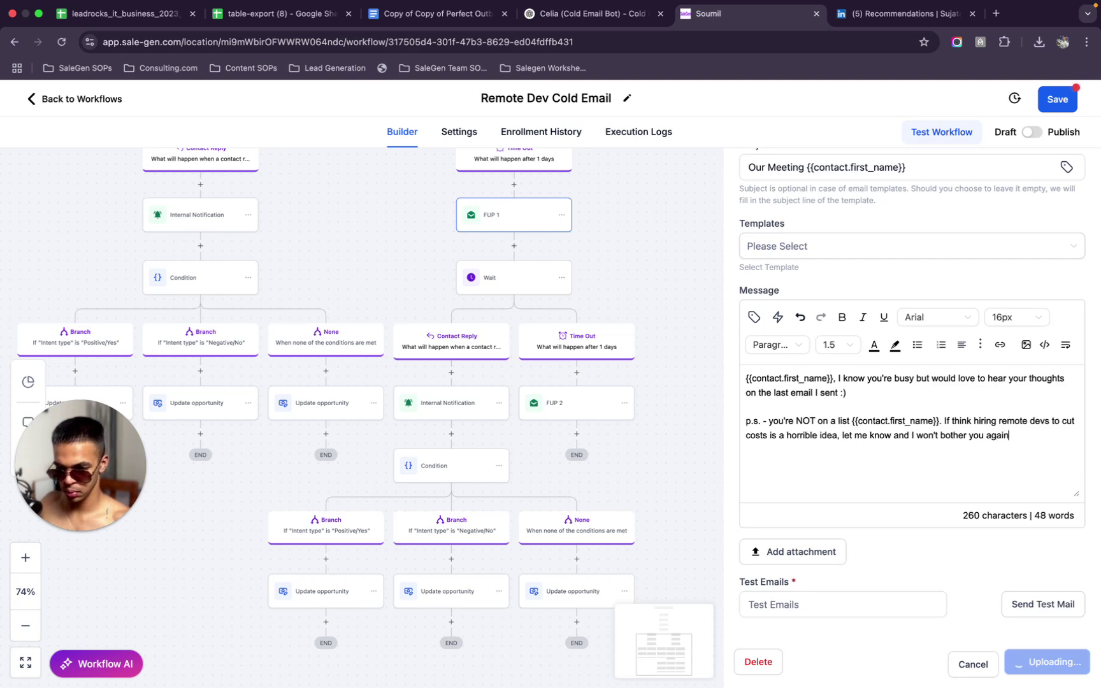
left_click_drag(1028, 439, 915, 431)
key("BackSpace")
type("personally en")
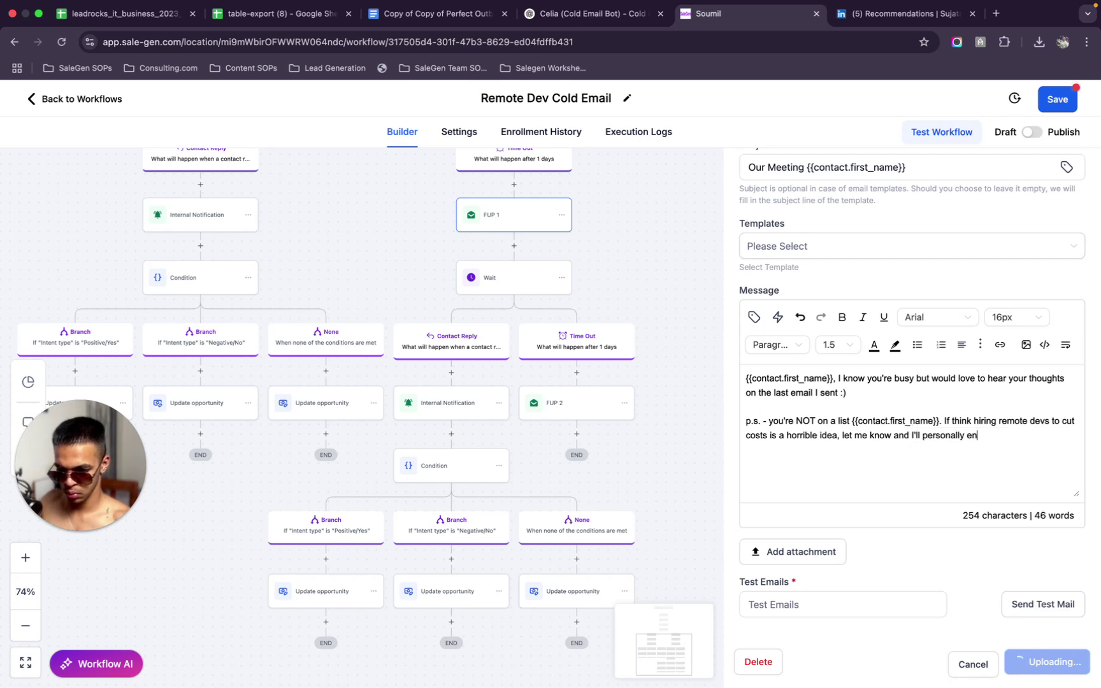
type("sure you never ")
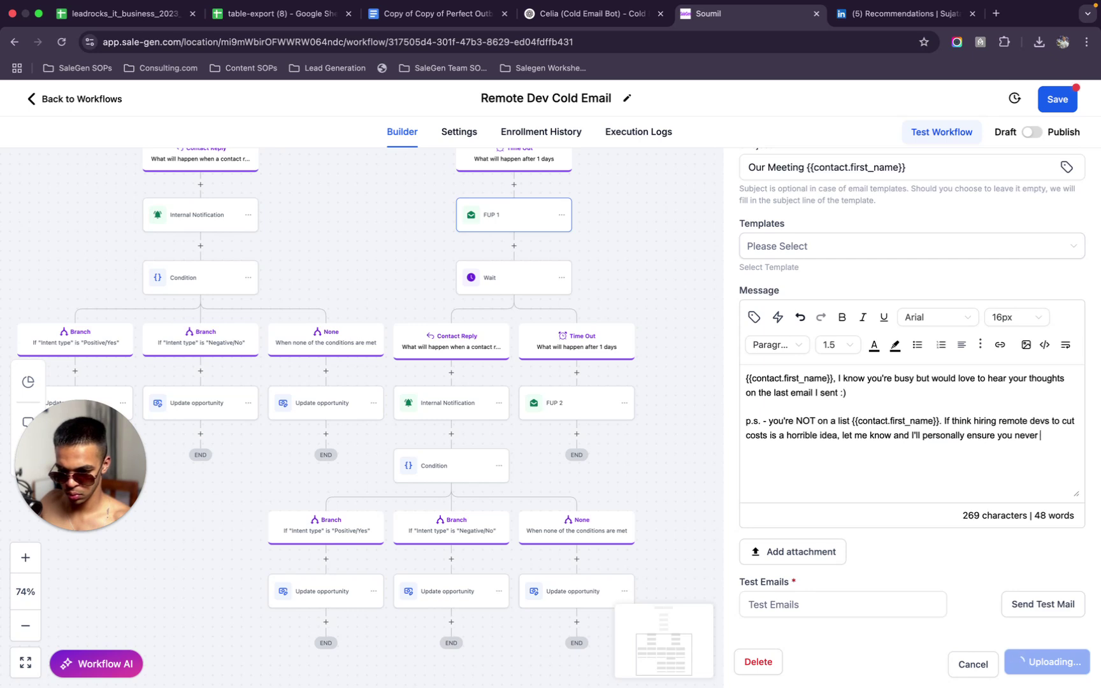
type("get the")
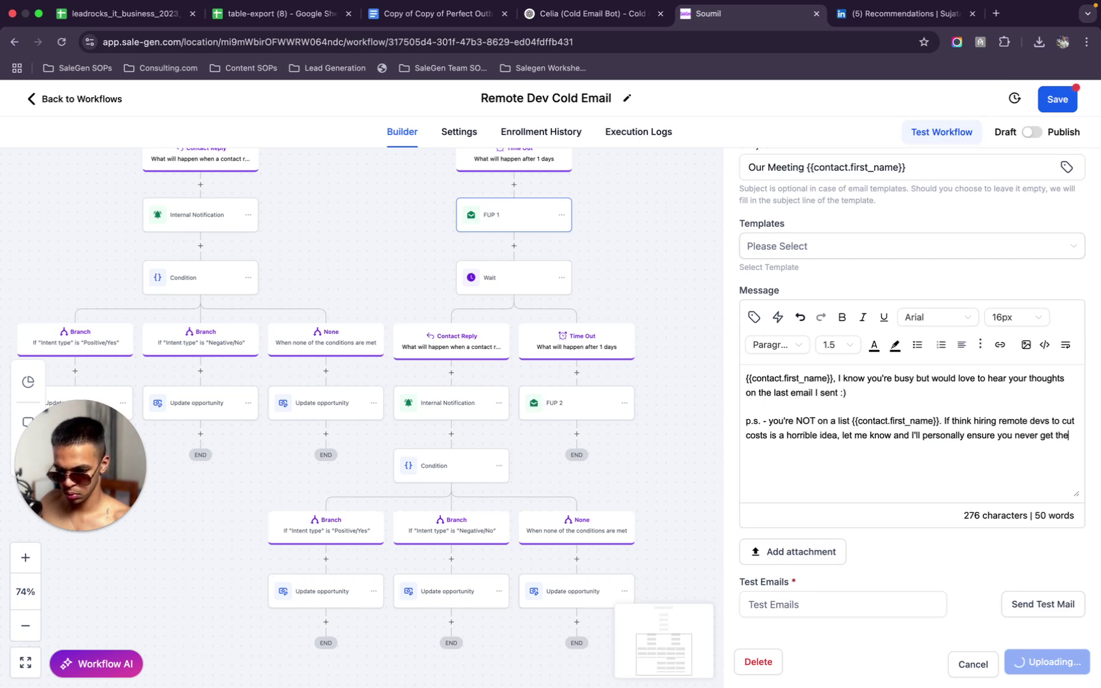
type("se emails again")
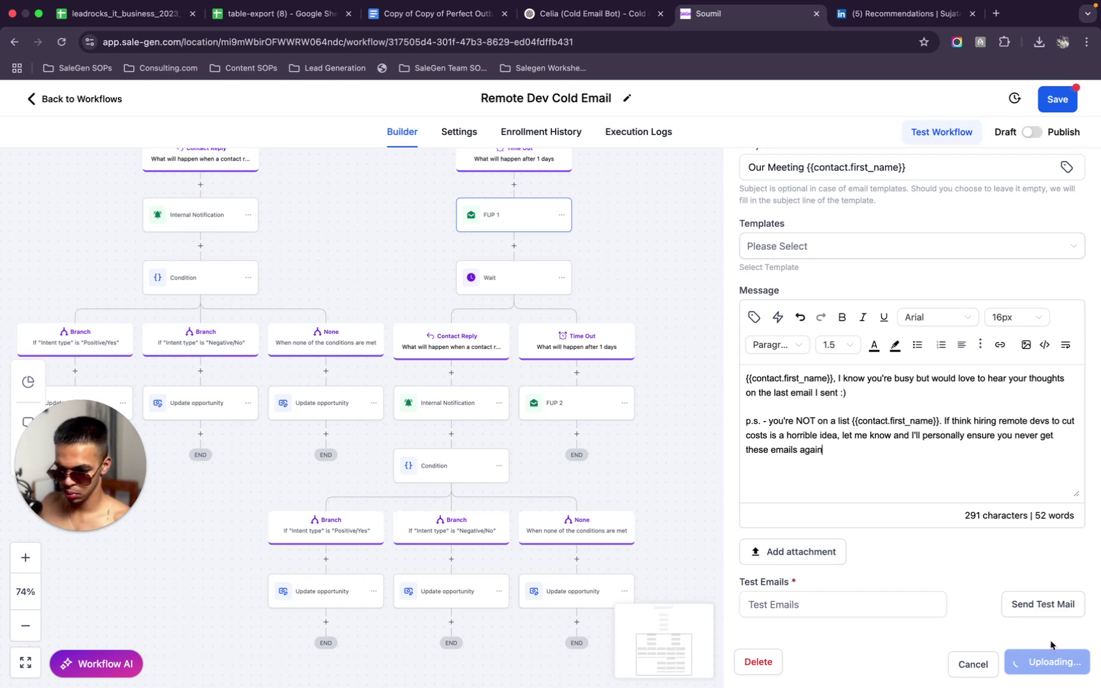
left_click(1058, 99)
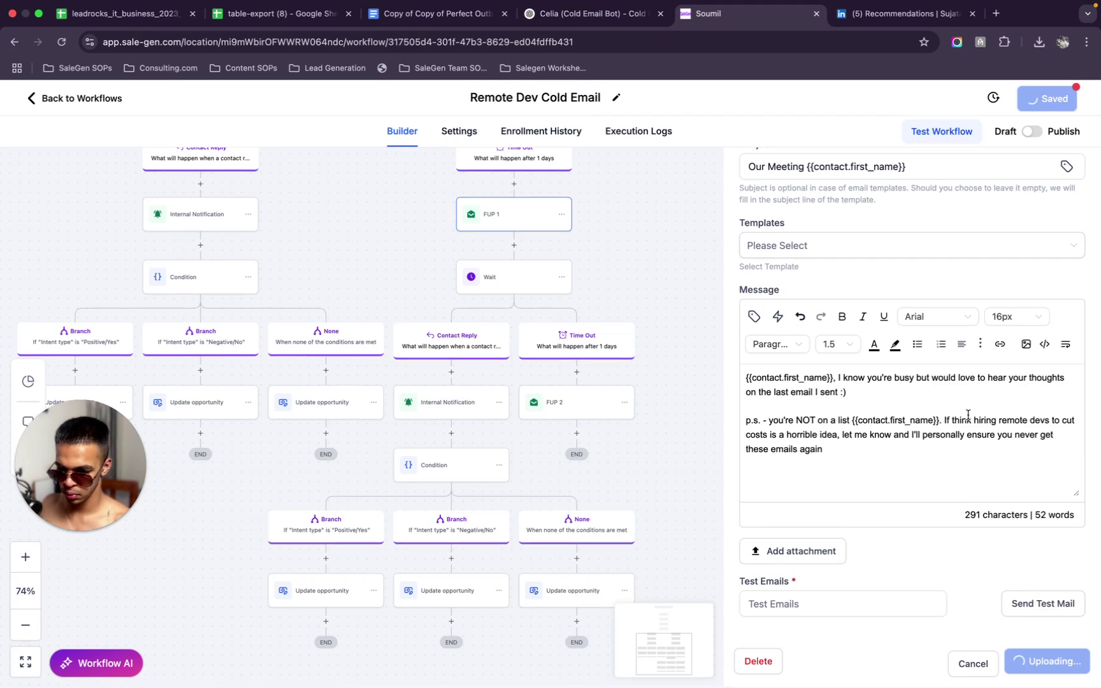
Attach the two screenshot files to the FUP 2 email, then go back to the Workflow List
key("super+a")
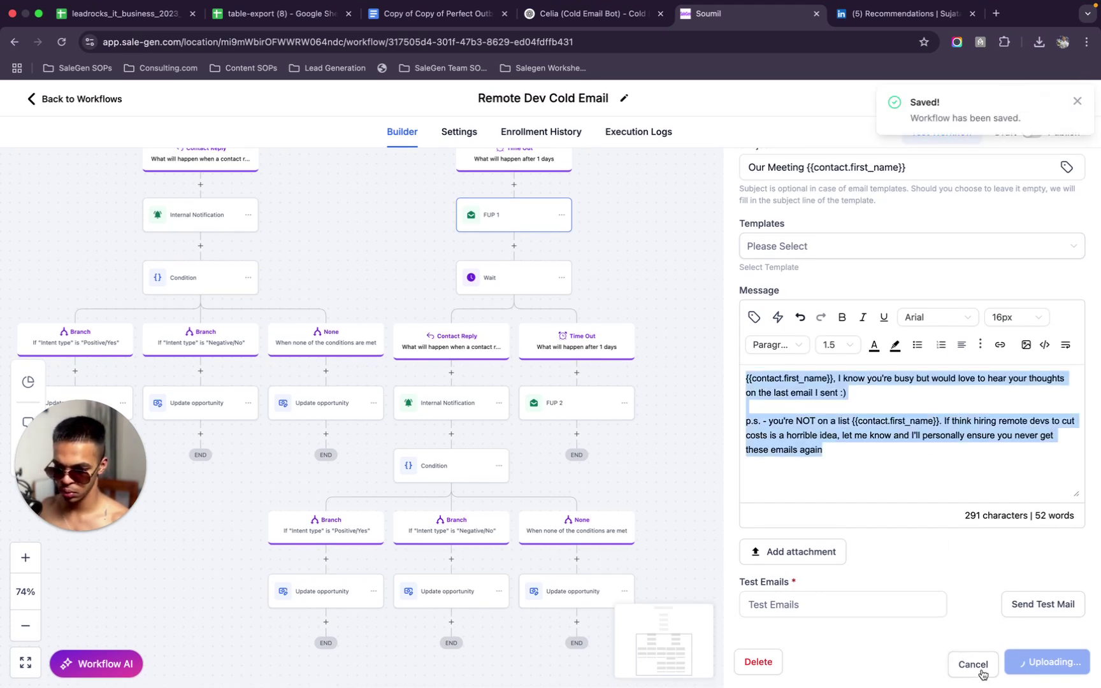
left_click(1077, 102)
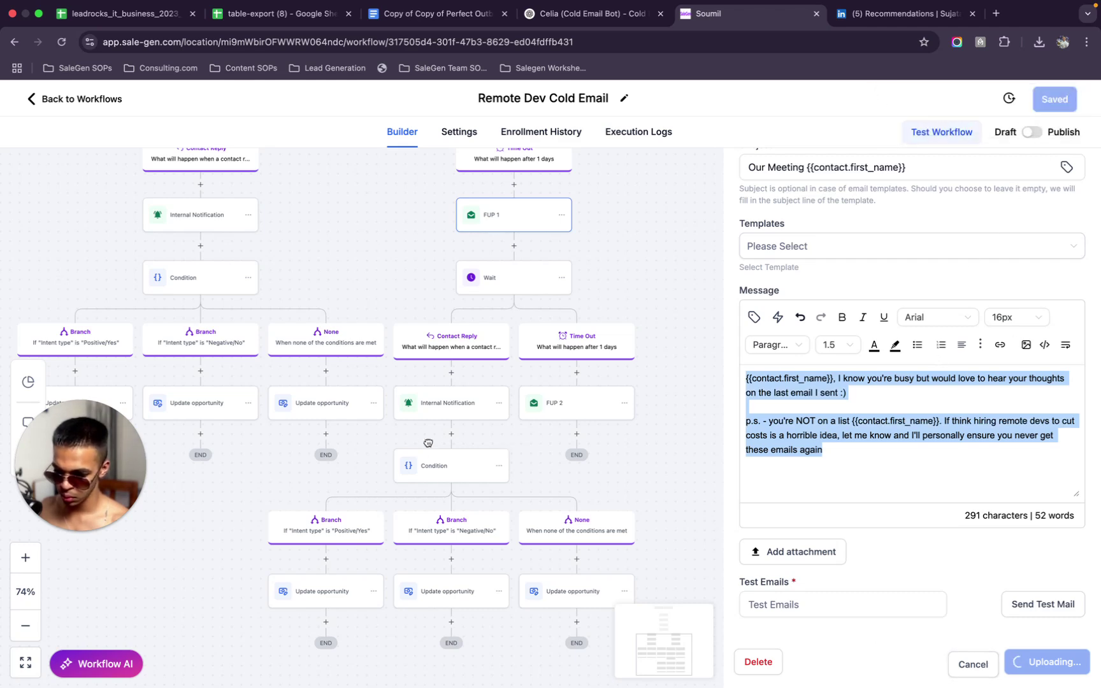
left_click(436, 466)
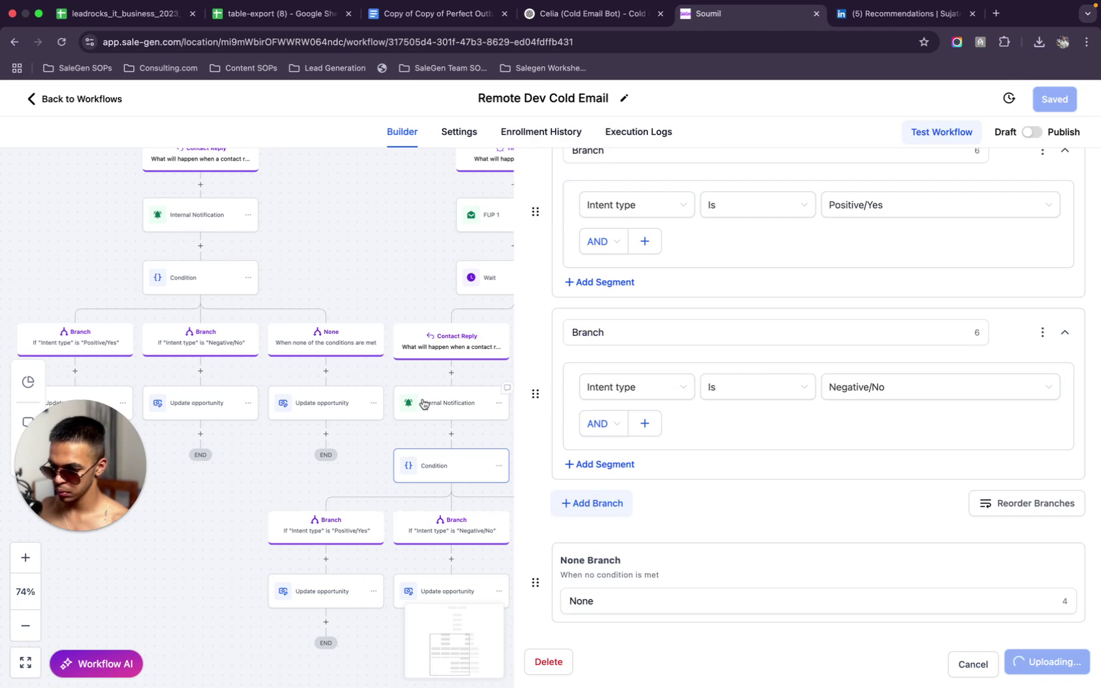
left_click(423, 401)
left_click(463, 410)
scroll(806, 586, "down", 5)
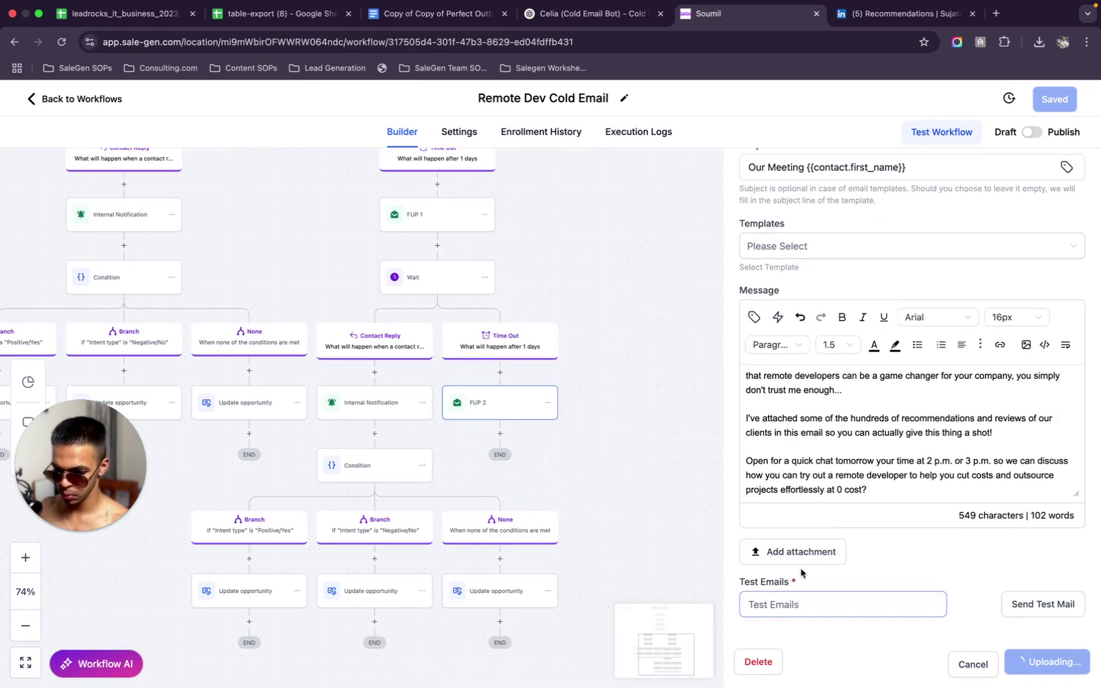
left_click(805, 563)
left_click_drag(409, 294, 522, 328)
key("Return")
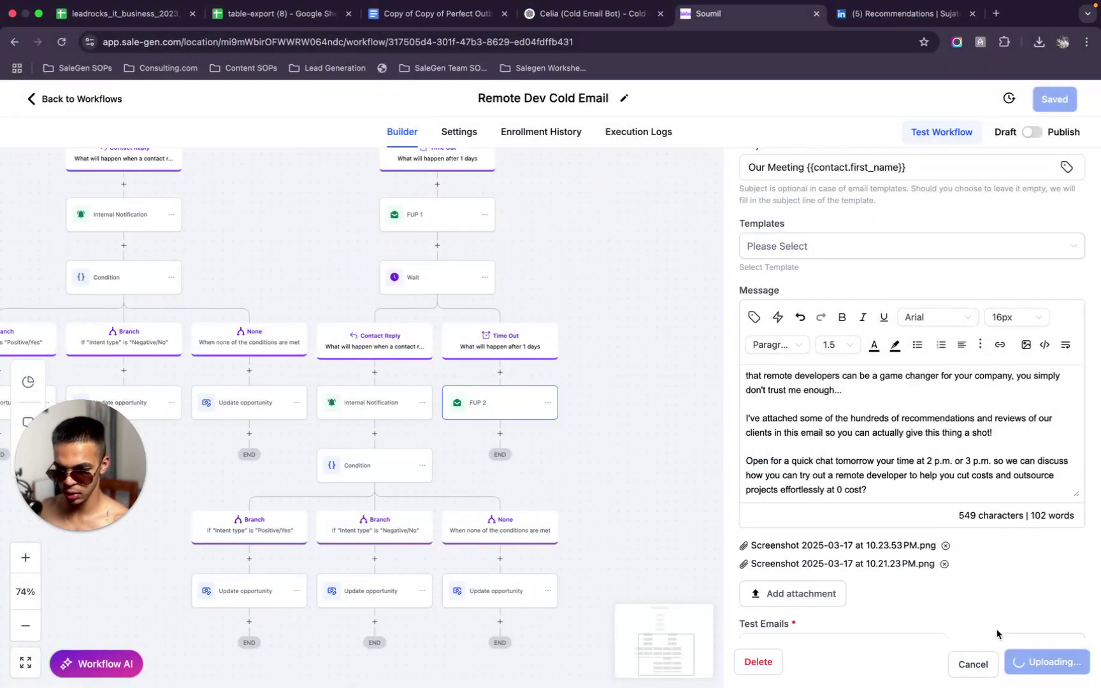
scroll(973, 587, "down", 1)
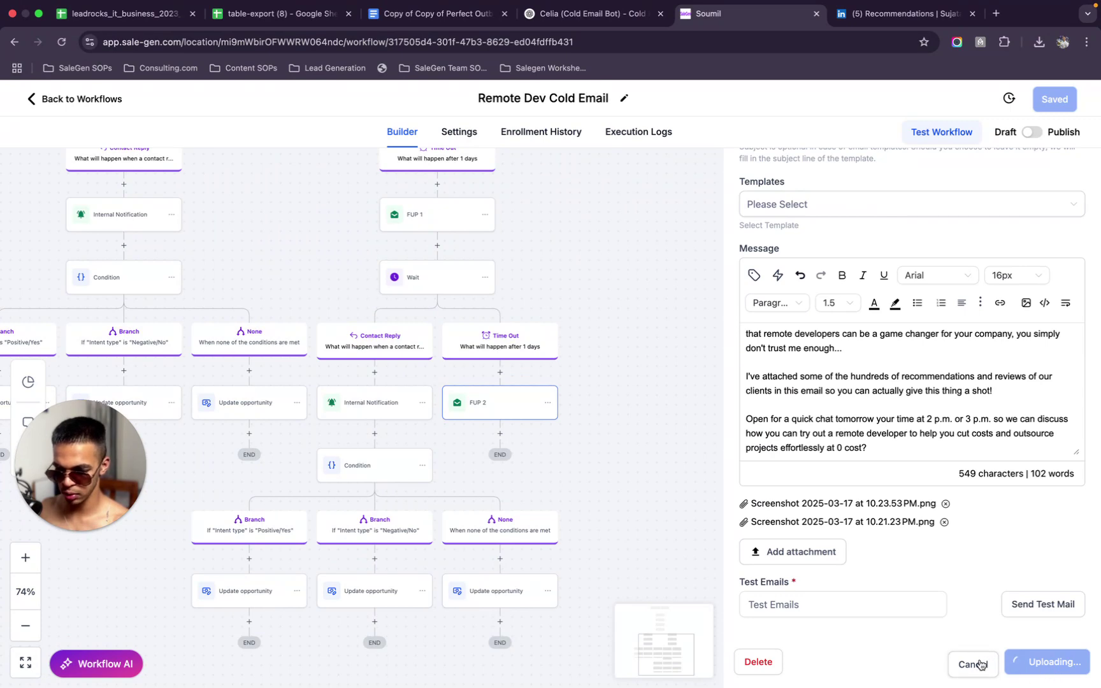
left_click(30, 100)
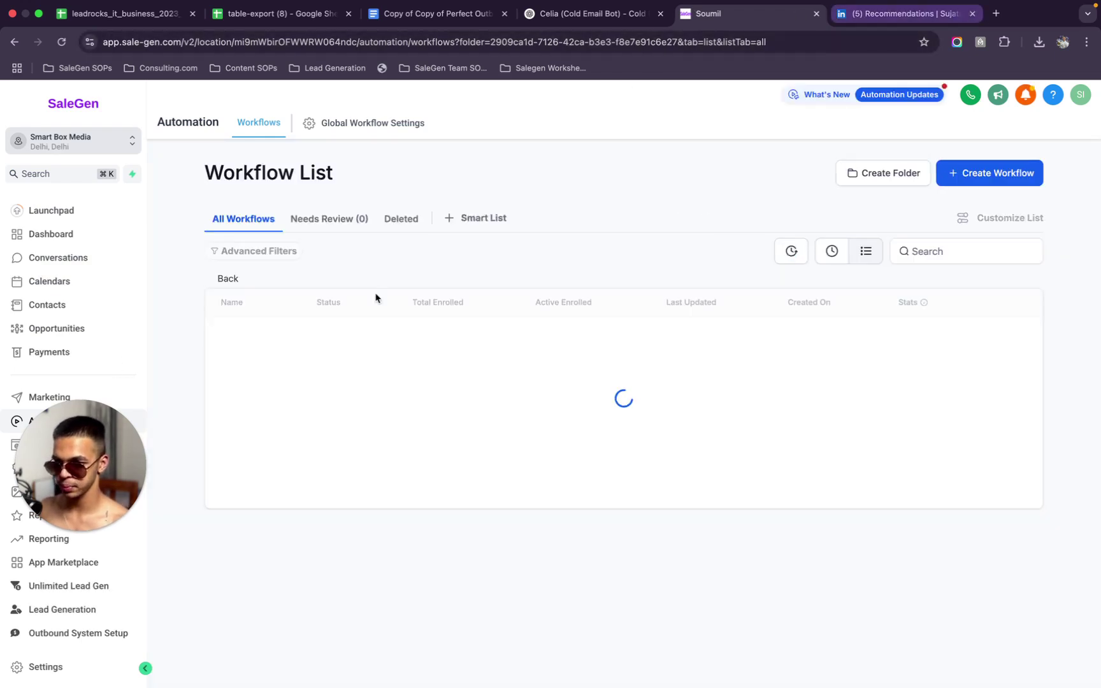
Reopen the Remote Dev Cold Email workflow from the list
left_click(296, 340)
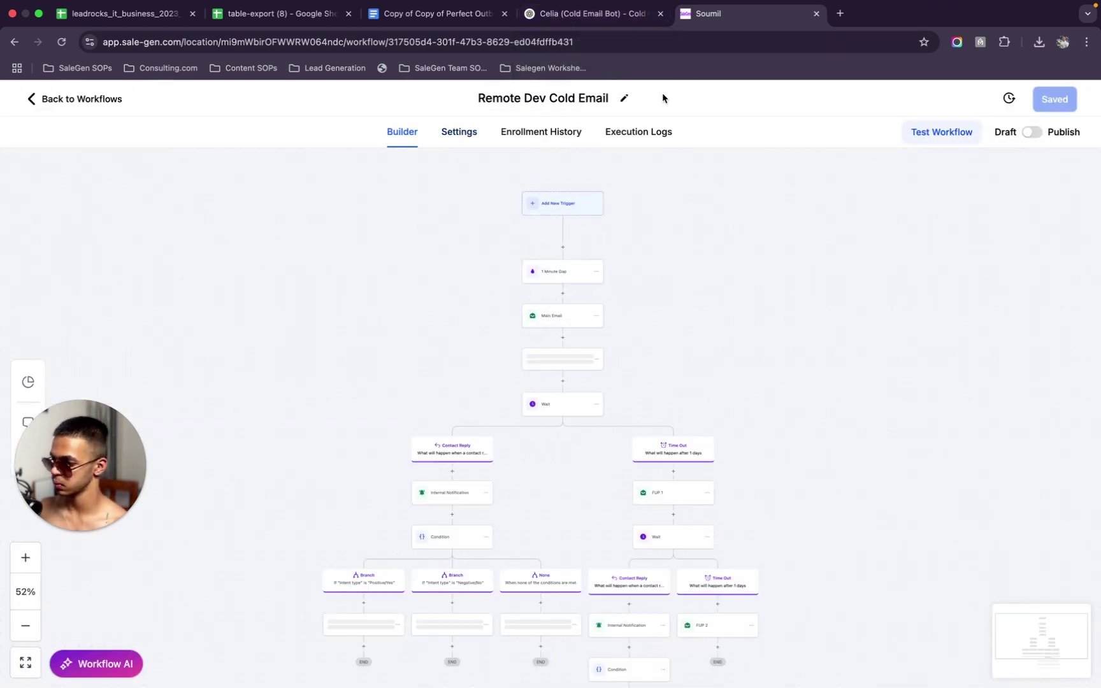
scroll(541, 491, "down", 5)
scroll(539, 489, "up", 5)
scroll(542, 483, "up", 3)
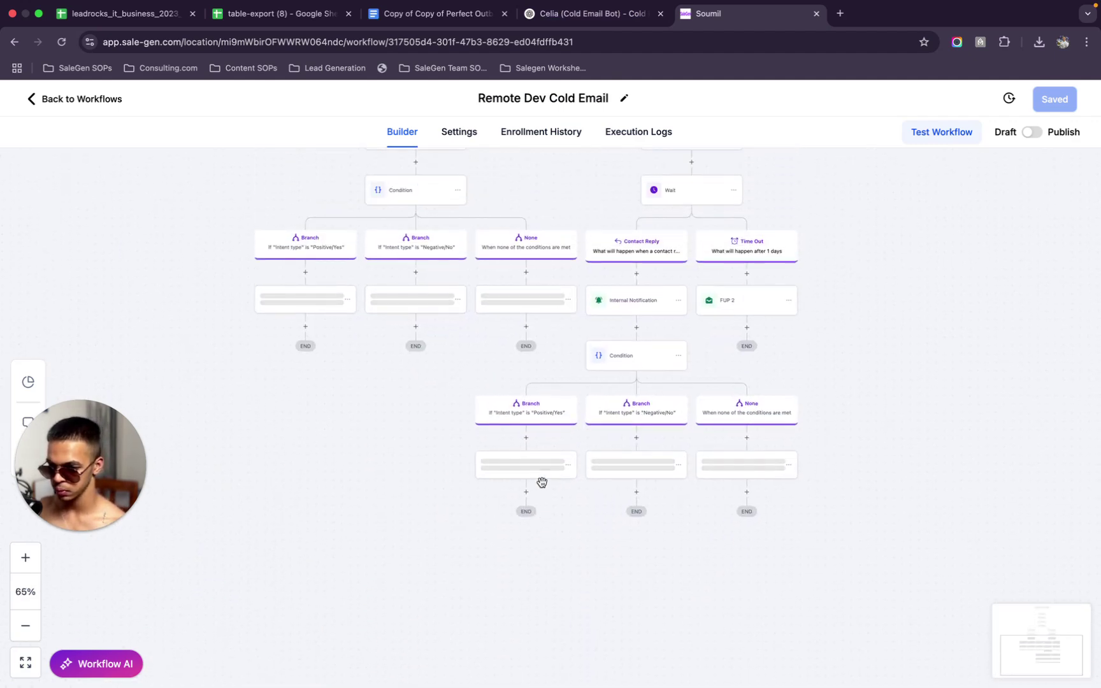
Attach both screenshot files to FUP 2 again and save the action
left_click(775, 299)
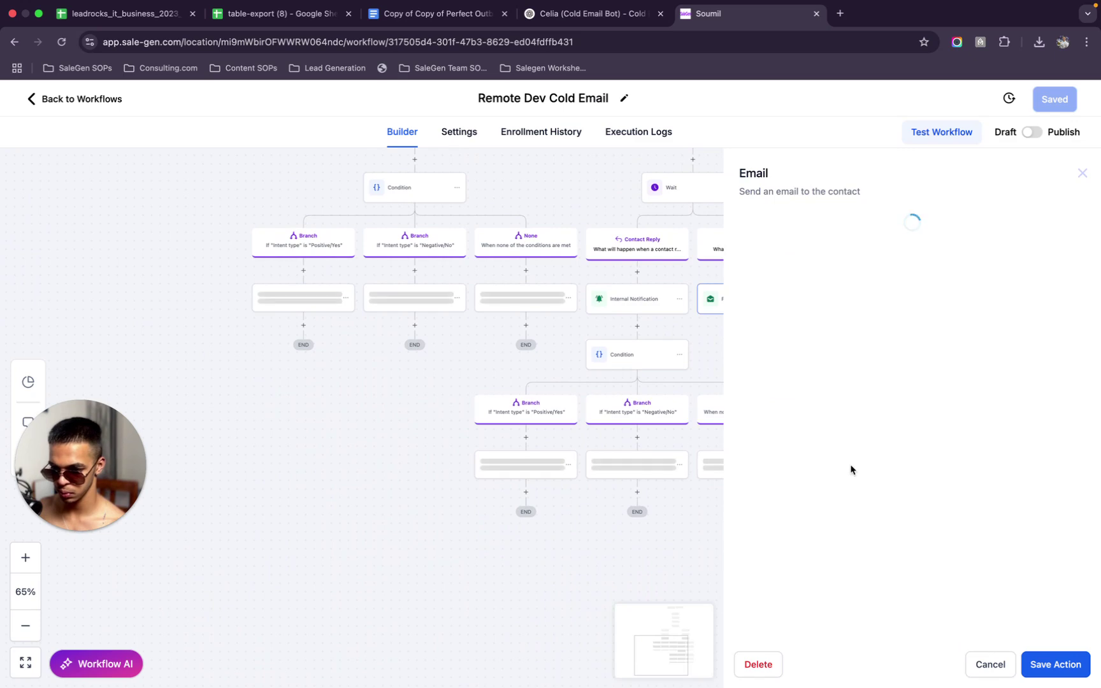
scroll(850, 470, "down", 1)
scroll(851, 465, "down", 10)
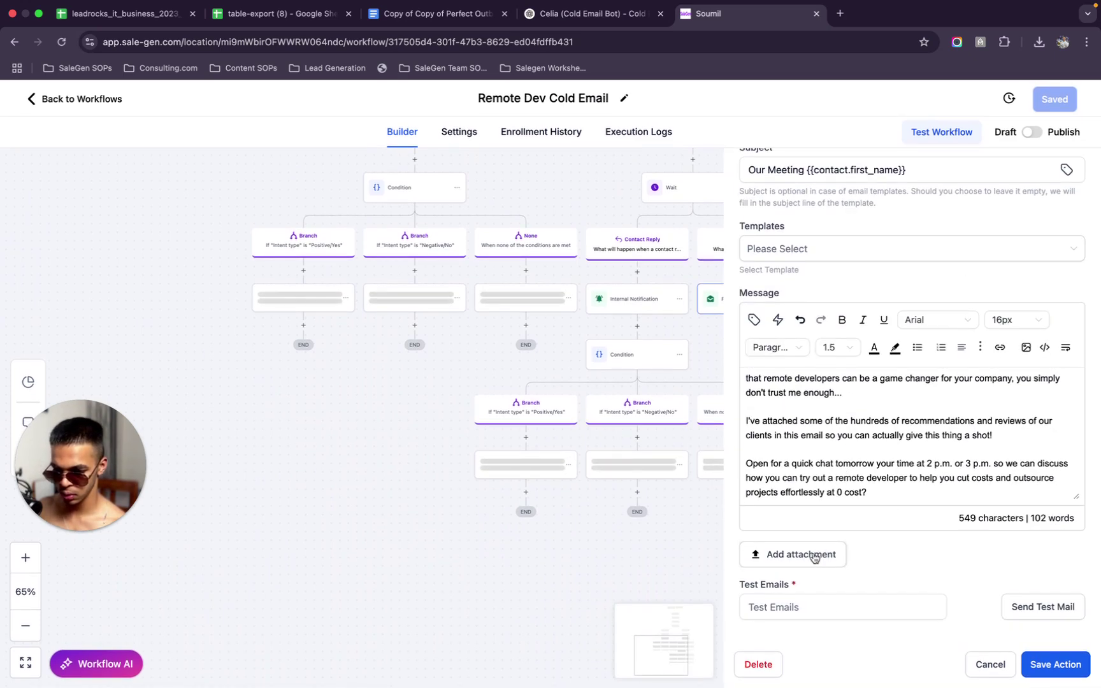
left_click(809, 556)
left_click(438, 316)
left_click(520, 316, "shift")
key("Return")
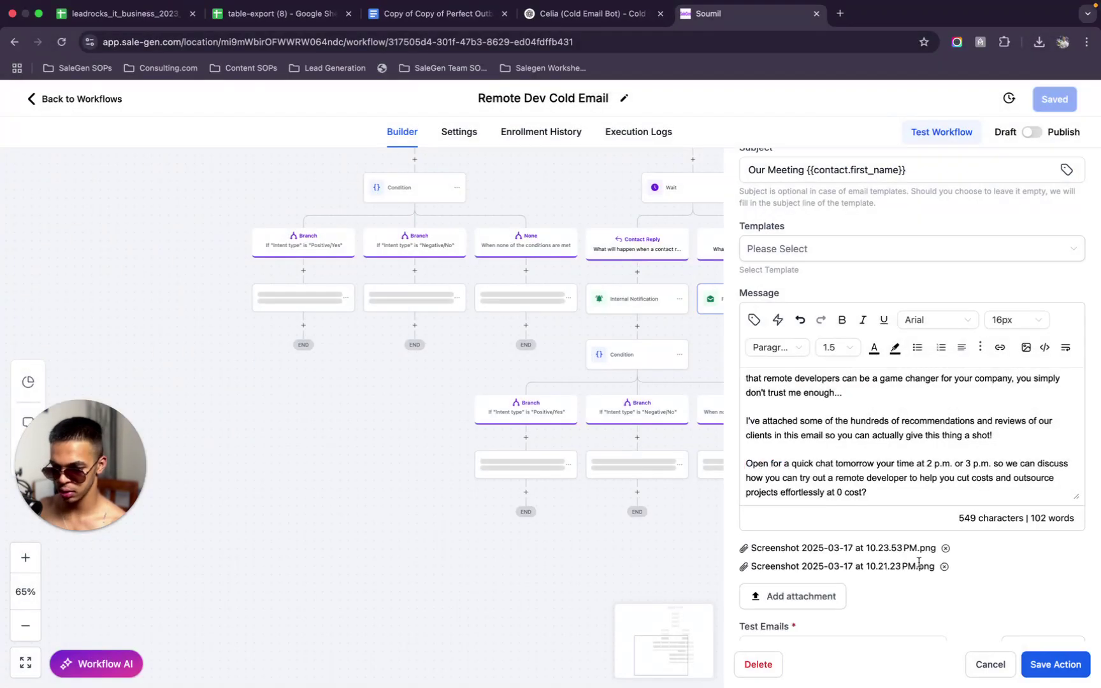
scroll(918, 561, "down", 2)
left_click(1063, 665)
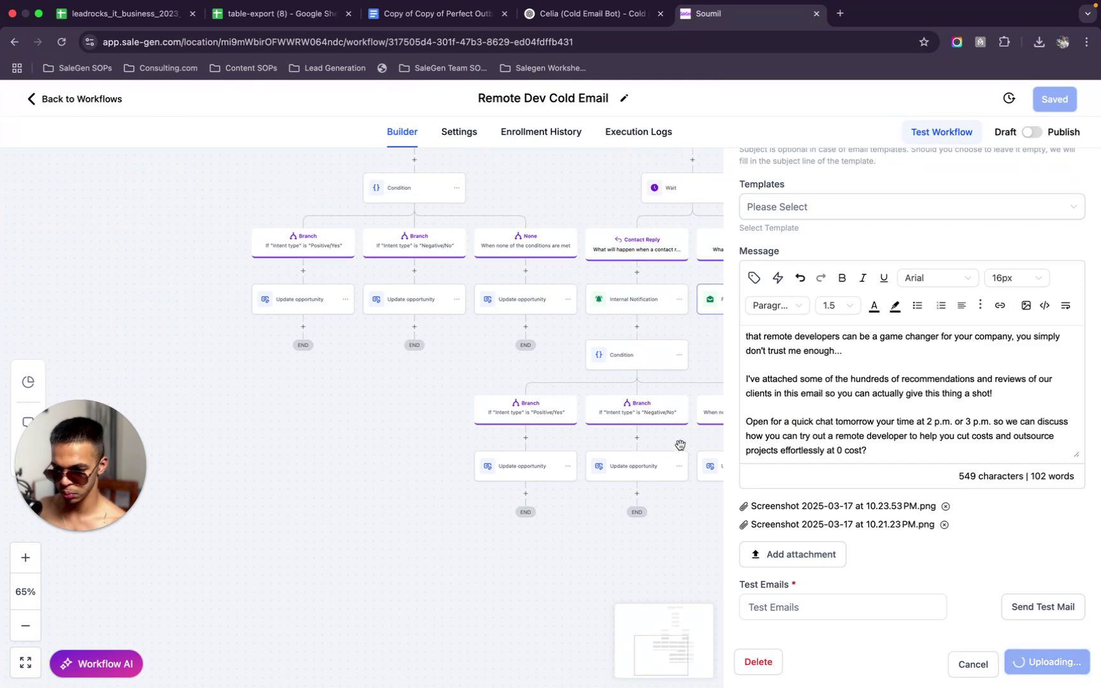
scroll(681, 445, "right", 5)
scroll(681, 445, "down", 1)
Open the FUP 1 email and start a new line below its message
left_click(635, 227)
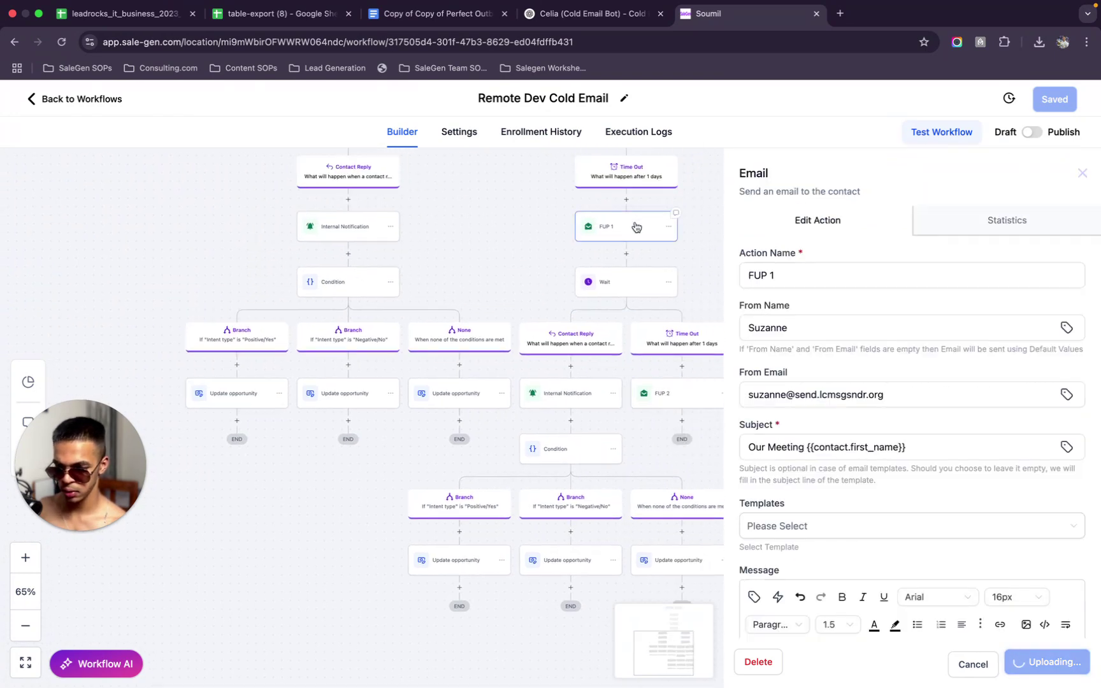
left_click(654, 400)
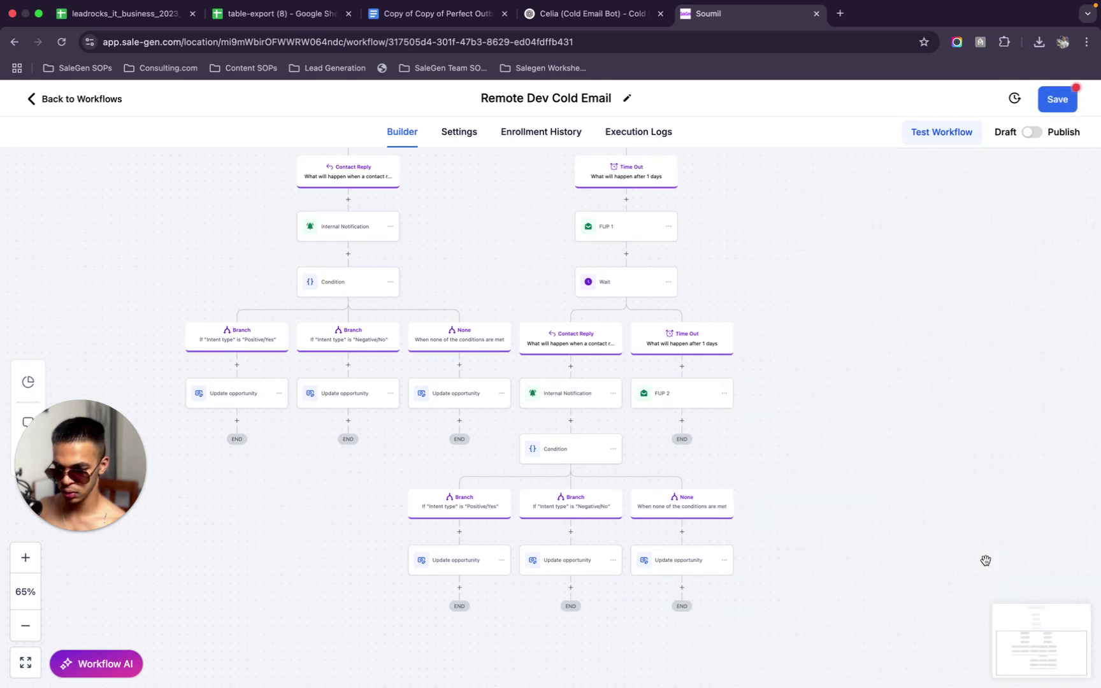
left_click(627, 228)
scroll(954, 501, "down", 5)
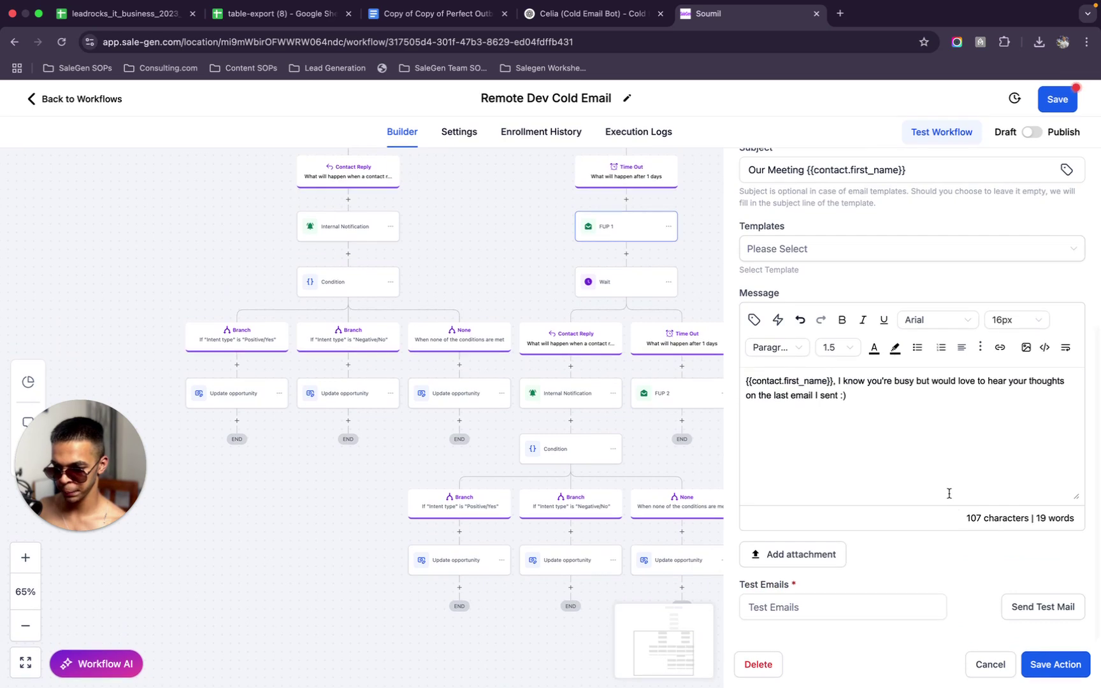
left_click(919, 410)
key("Return")
Add the p.s. 'you're NOT on a list', promising they'll never receive these emails again; save
type("p")
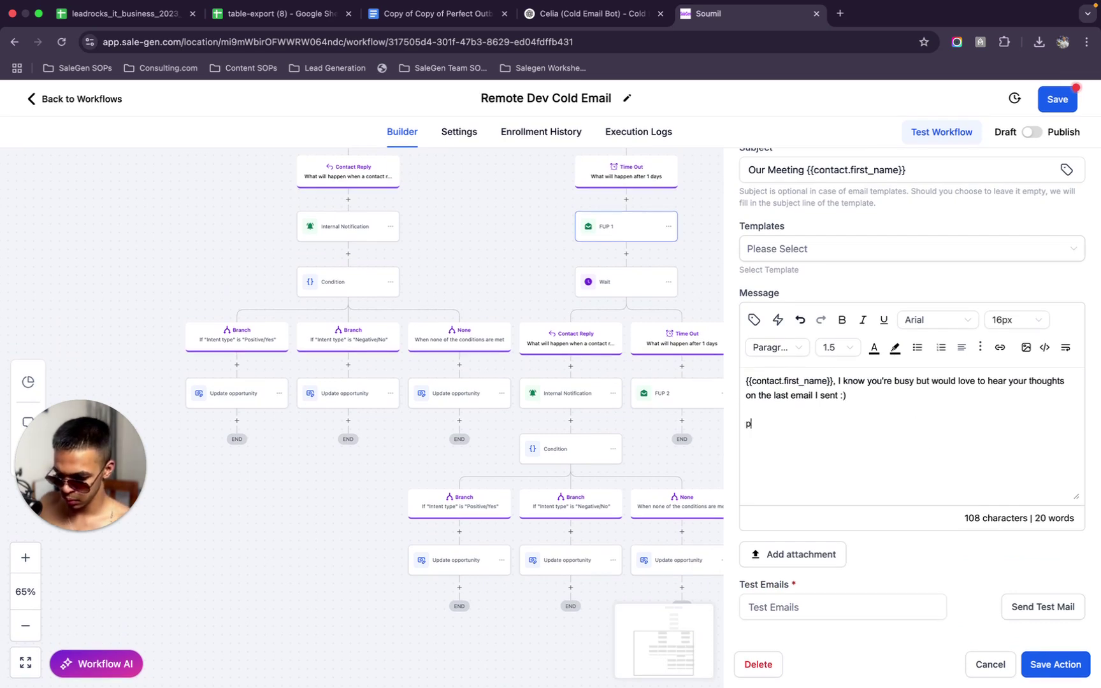
type(".s. - ")
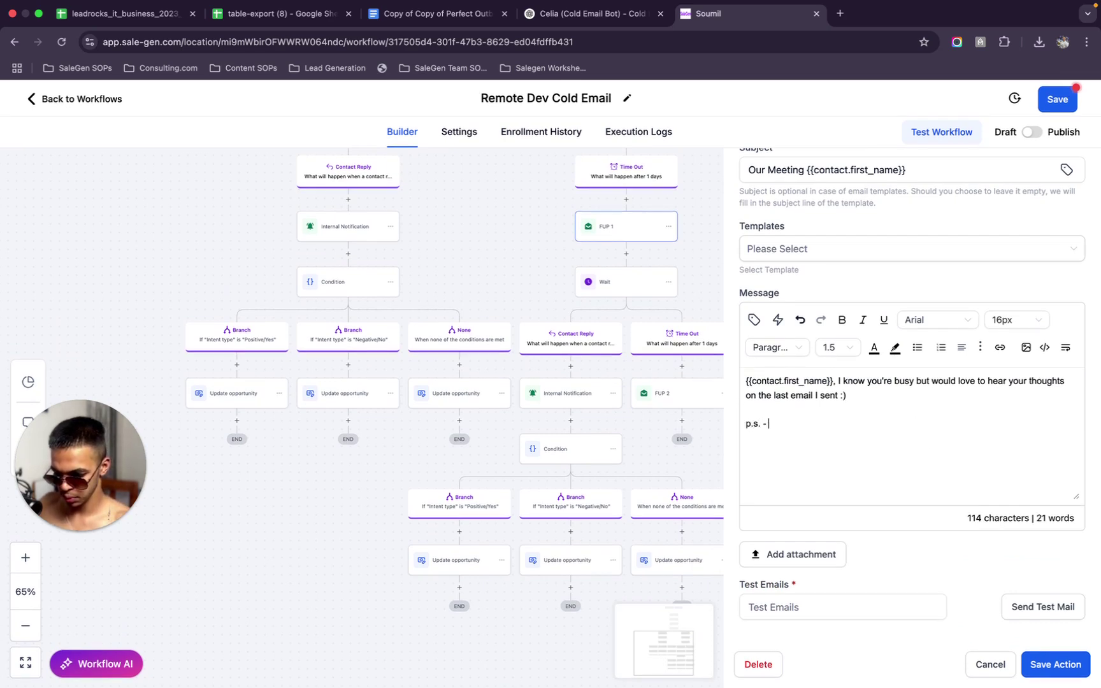
type("you're N")
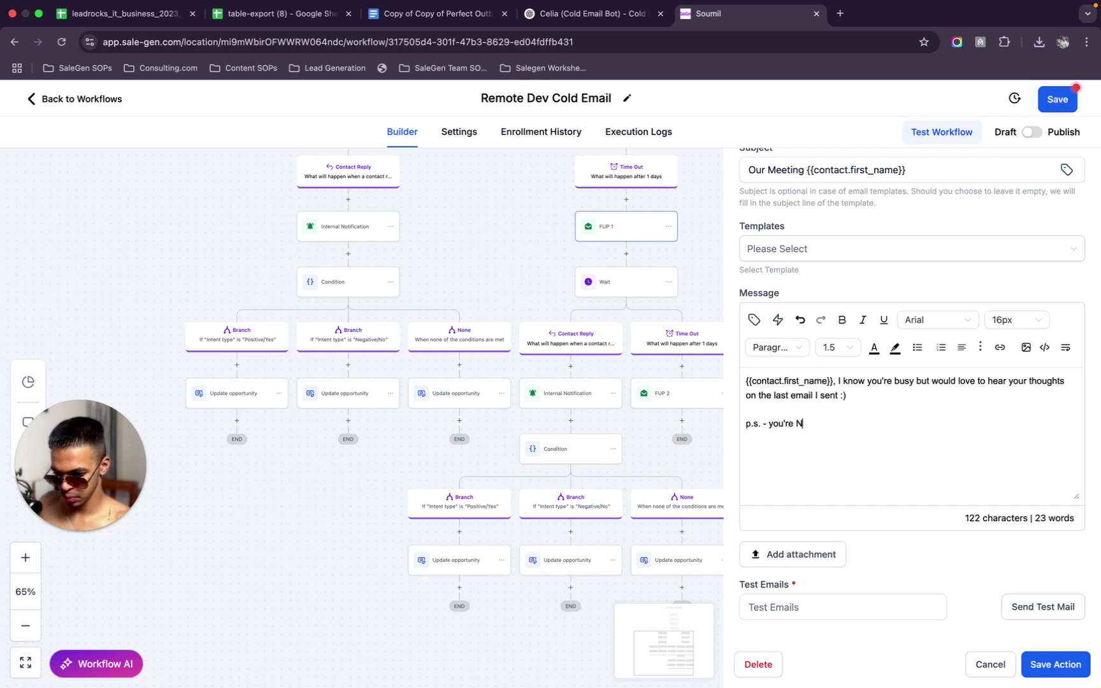
type("OT on a list. If you never wish to rev")
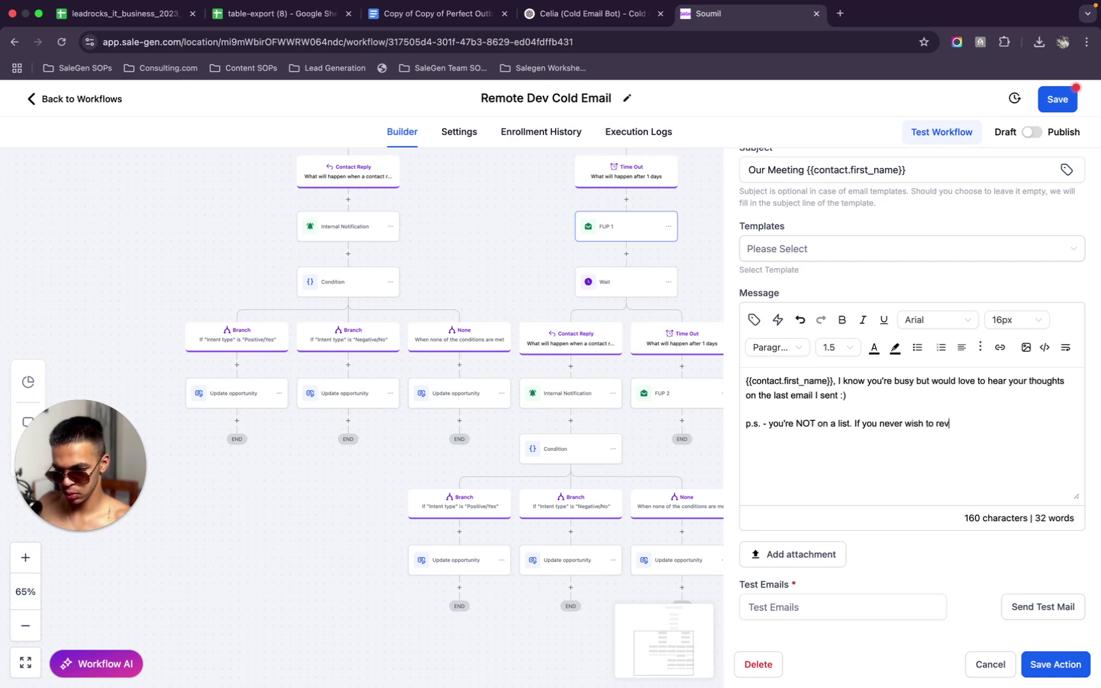
key("BackSpace")
key("BackSpace")
key("BackSpace")
key("BackSpace")
key("BackSpace")
key("BackSpace")
key("BackSpace")
key("BackSpace")
key("BackSpace")
key("BackSpace")
key("BackSpace")
key("BackSpace")
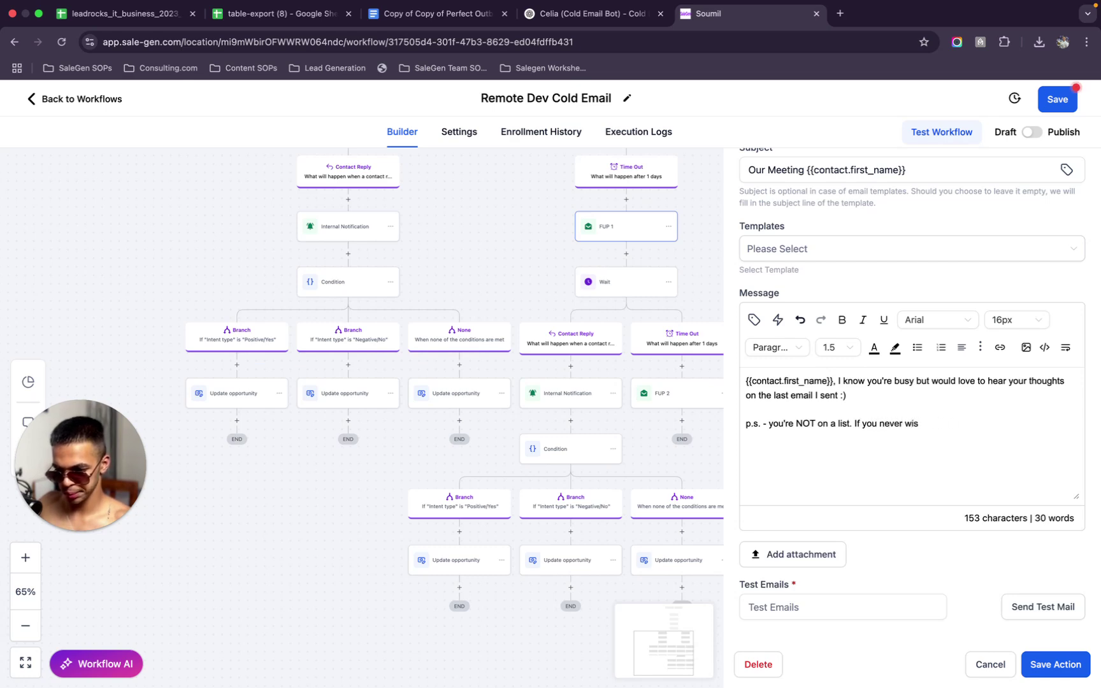
type("hate t")
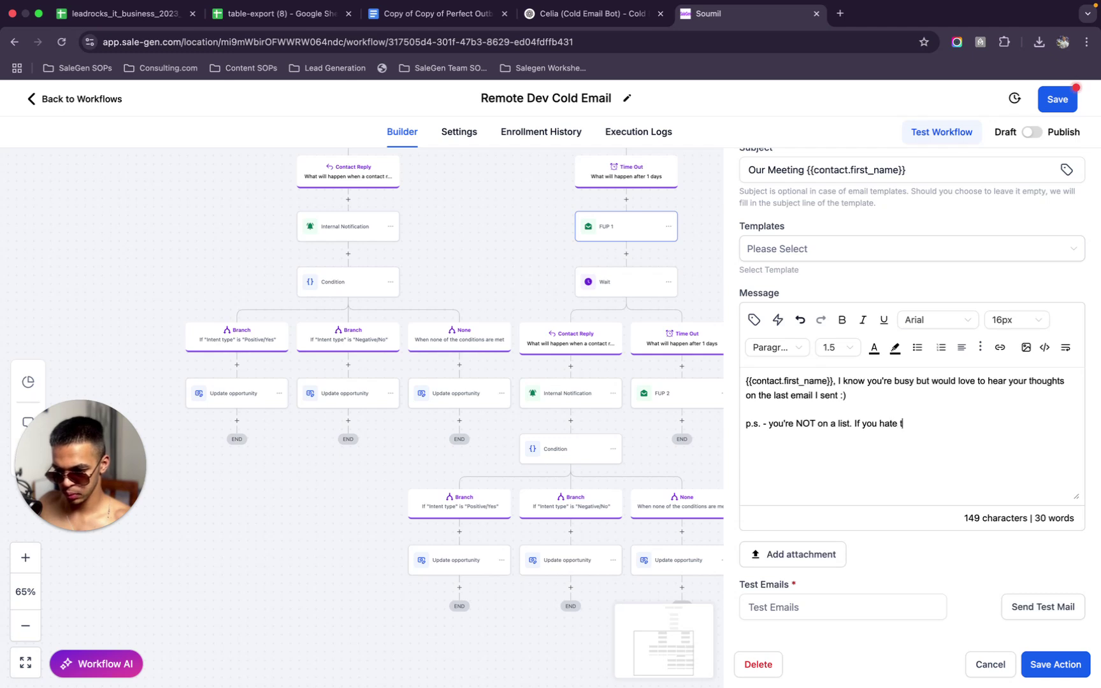
type("he idea of ")
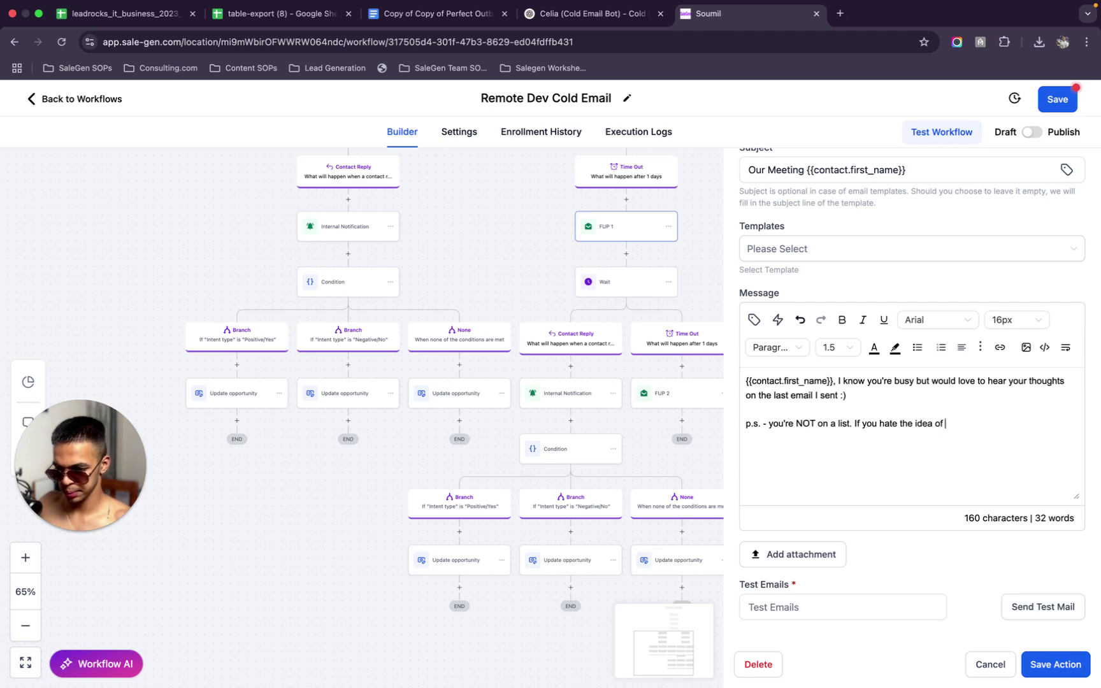
type("i")
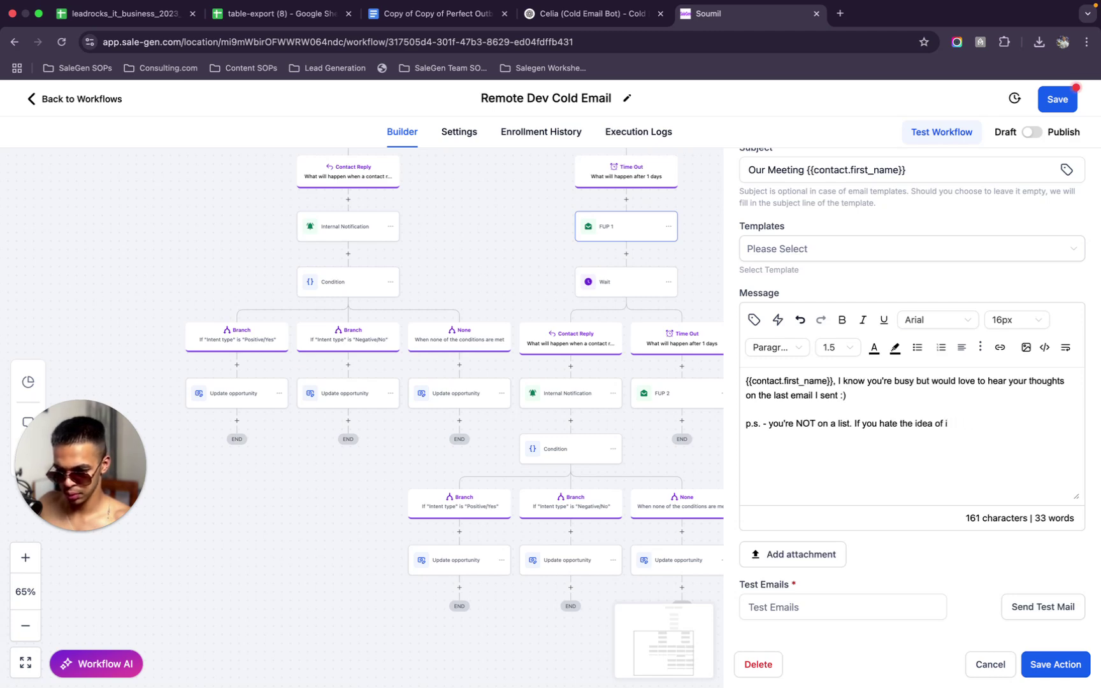
type("nsaving co")
type(" c")
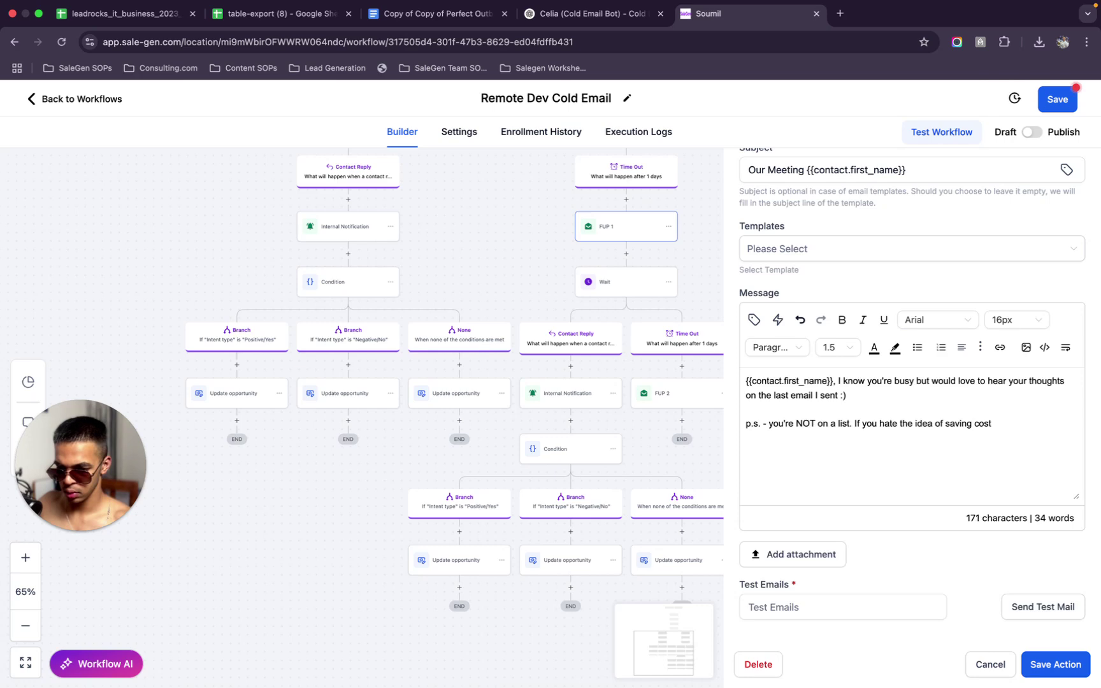
key("BackSpace")
key("BackSpace")
key("BackSpace")
key("BackSpace")
key("BackSpace")
key("BackSpace")
key("BackSpace")
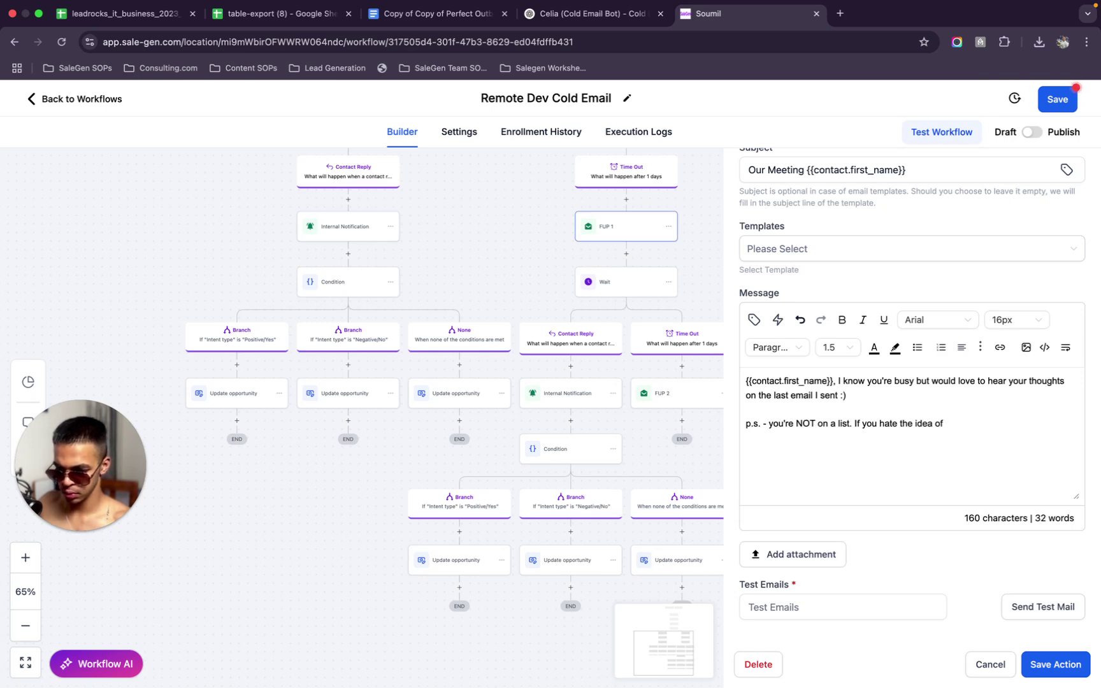
type("remote dev")
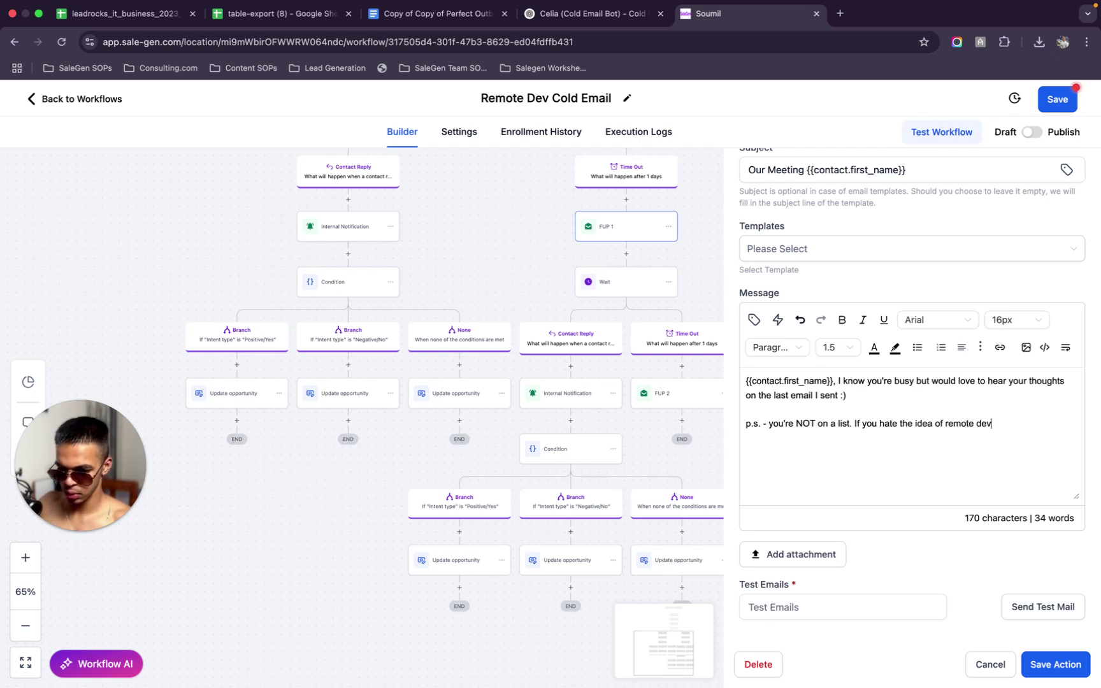
type("s. le")
key("BackSpace")
key("BackSpace")
key("BackSpace")
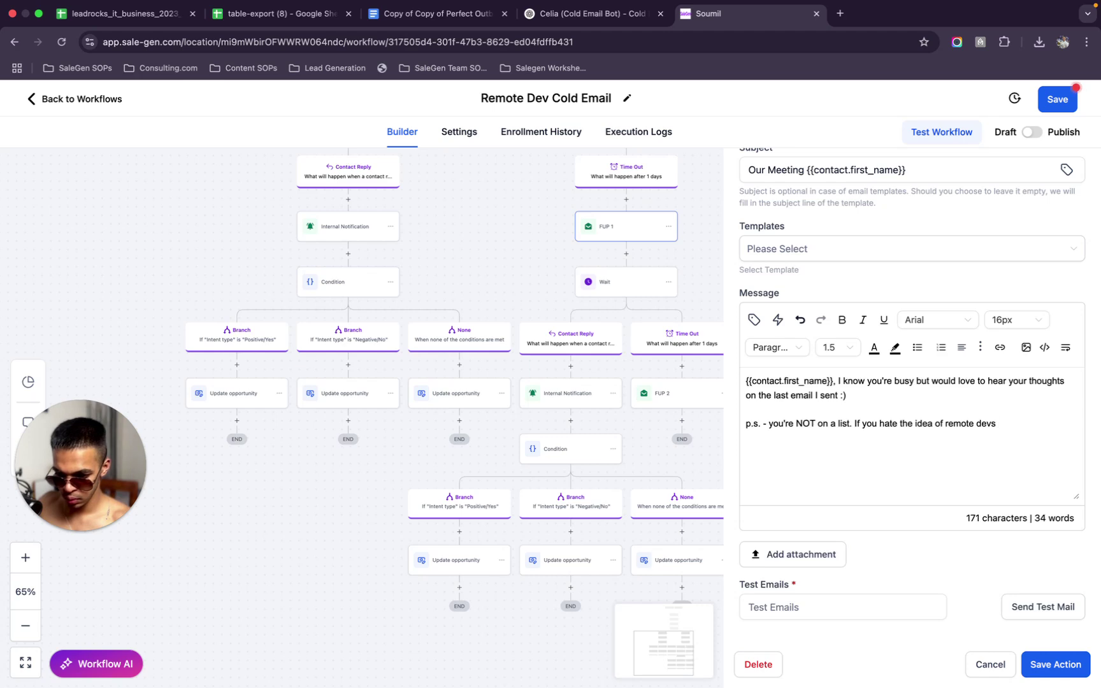
type("let me k")
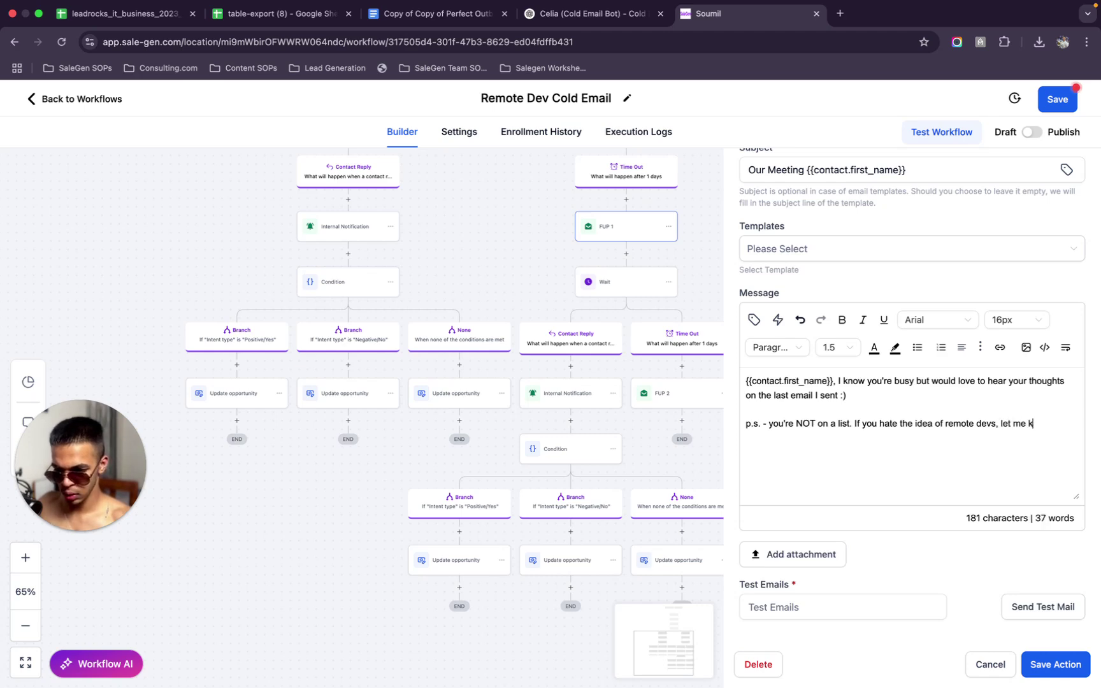
type("n0w w an")
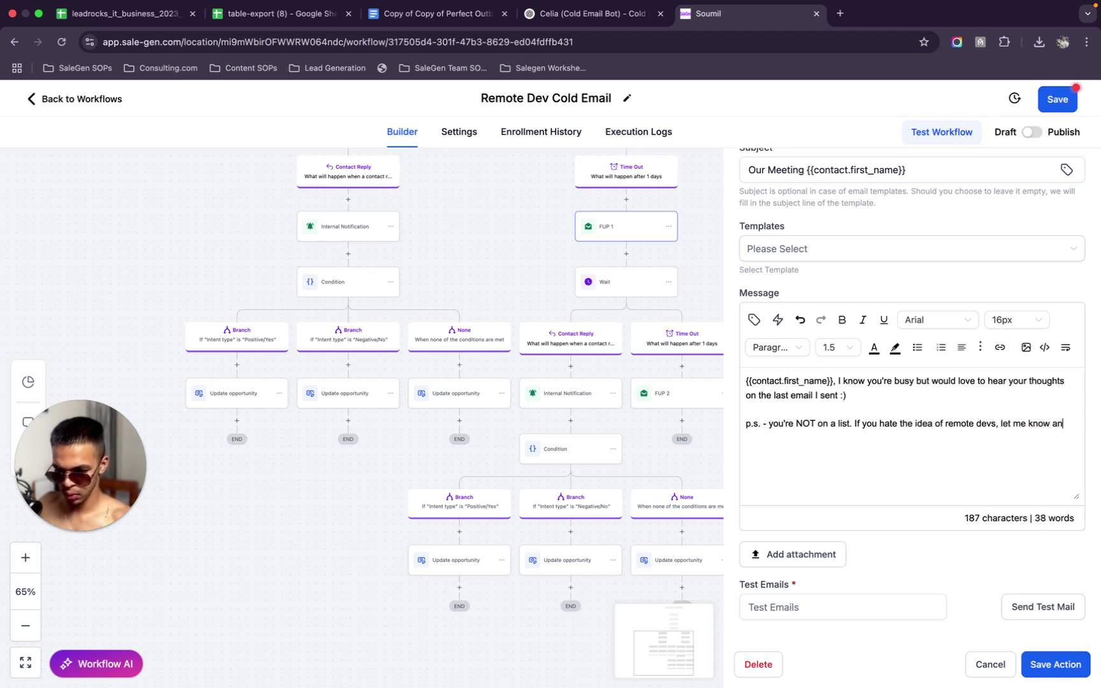
type("d I'll personall")
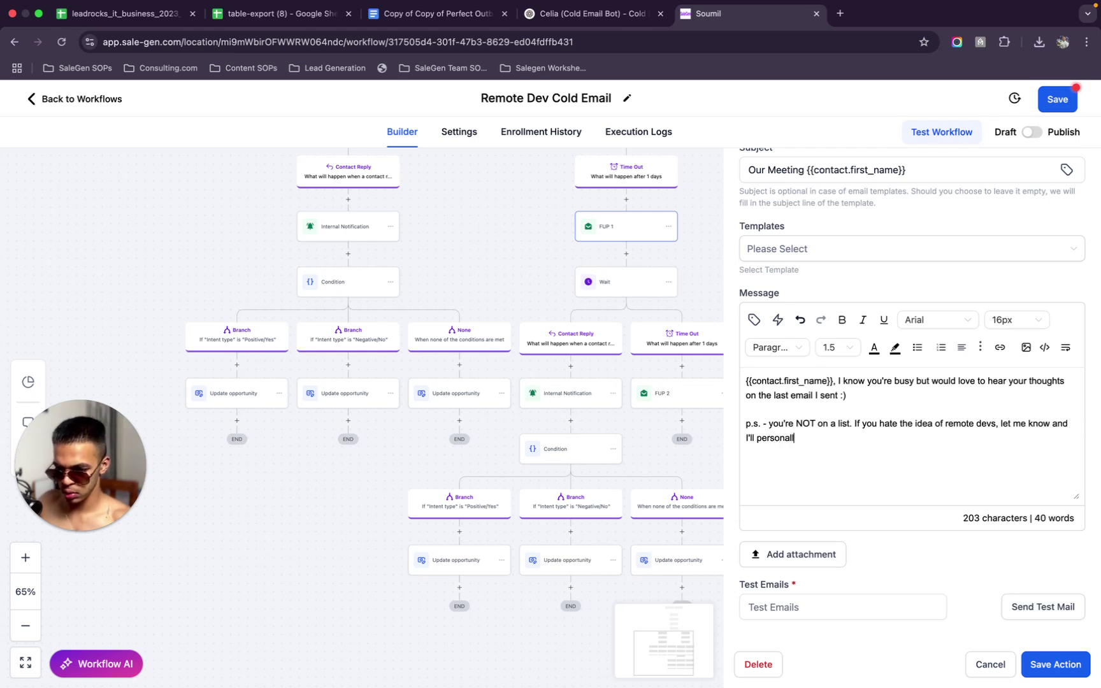
type("y ensure you")
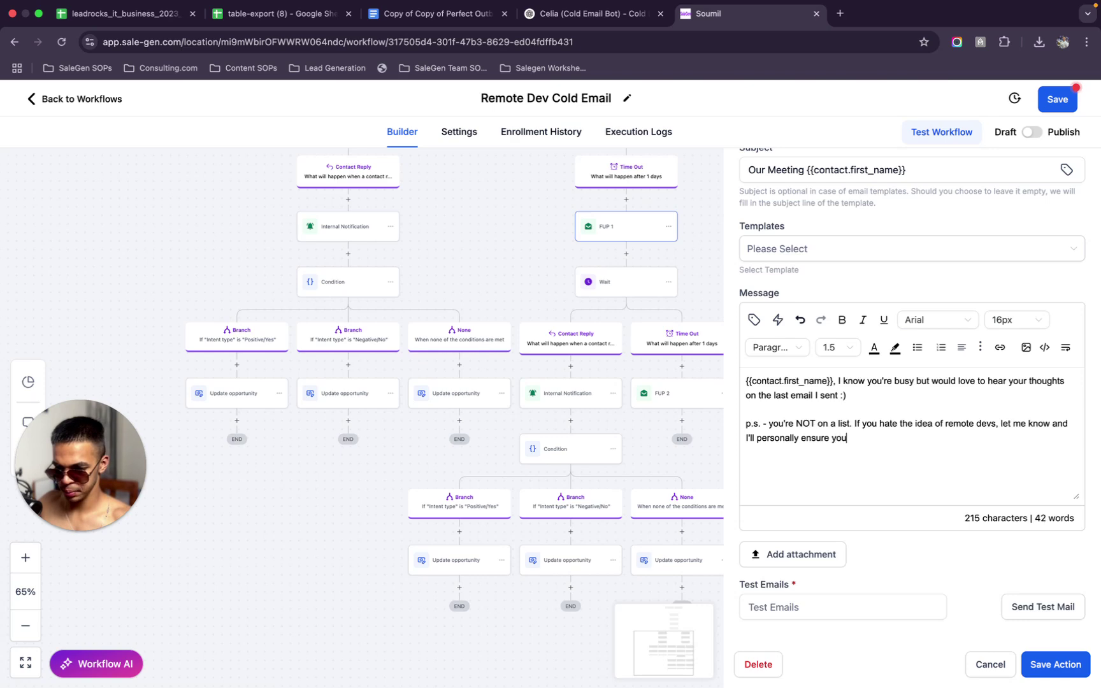
type(" never receive these emails again!")
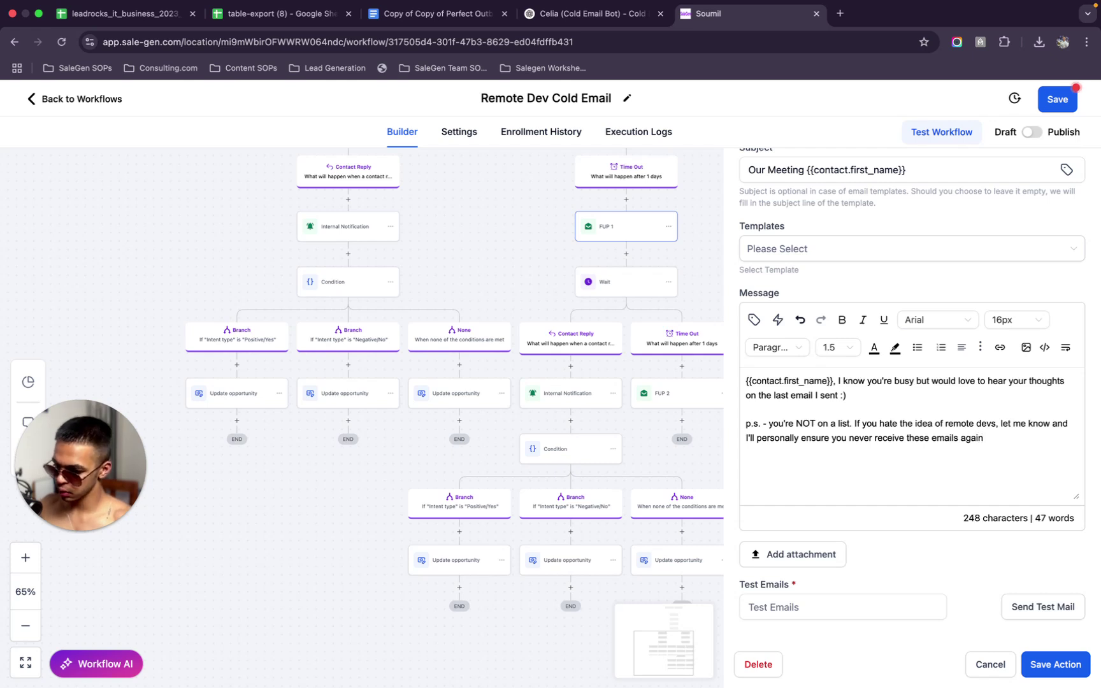
left_click(1032, 674)
Save the workflow, review the FUP 2 message, close it and save the workflow again
left_click(1036, 104)
scroll(769, 231, "down", 5)
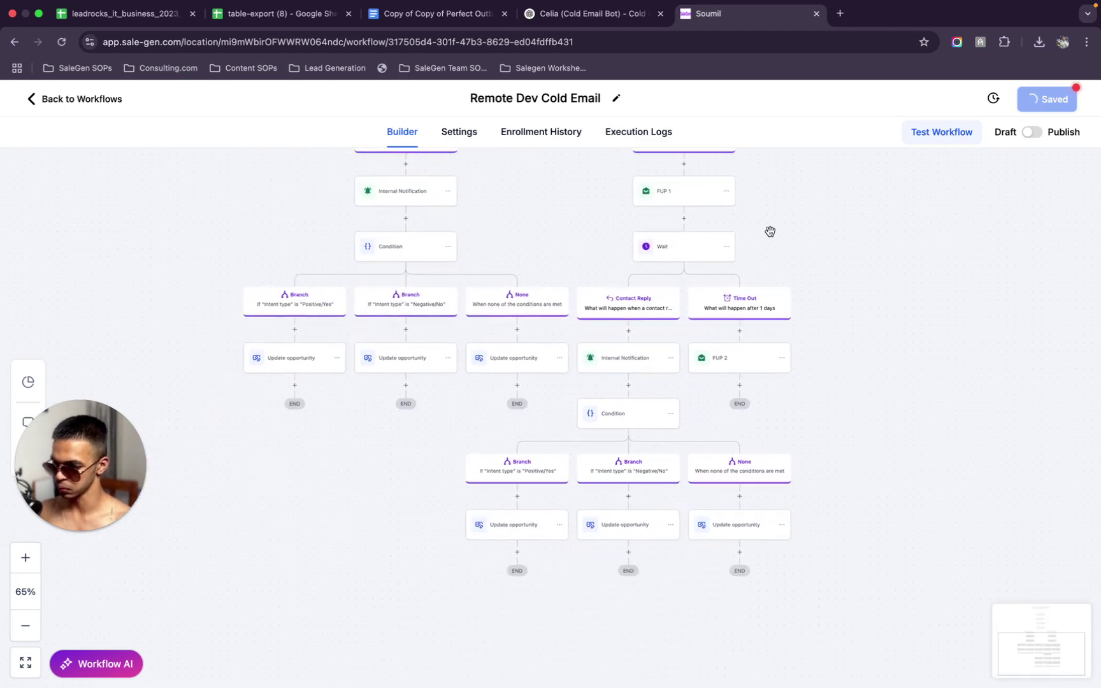
left_click(755, 318)
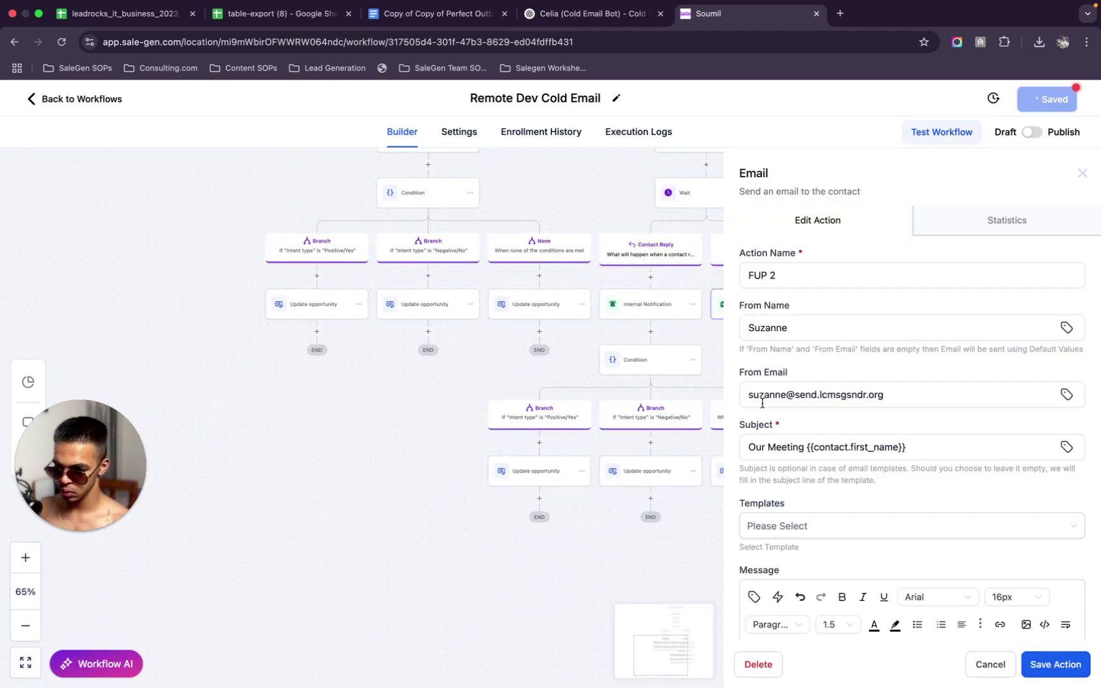
scroll(794, 573, "down", 5)
scroll(934, 389, "down", 2)
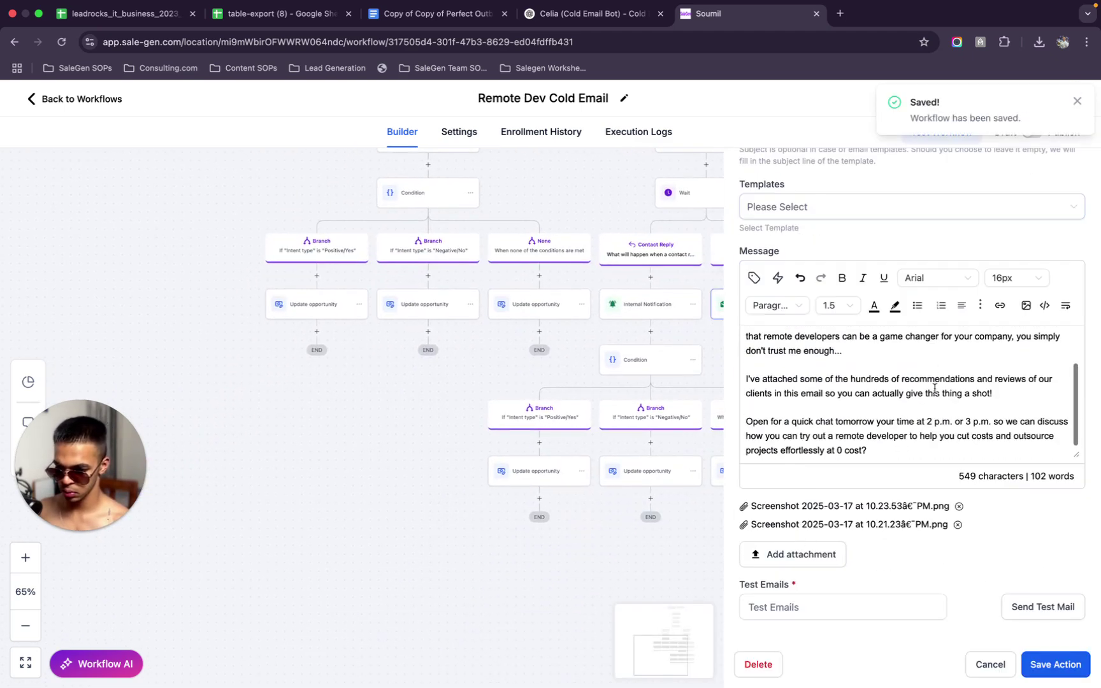
left_click(1053, 675)
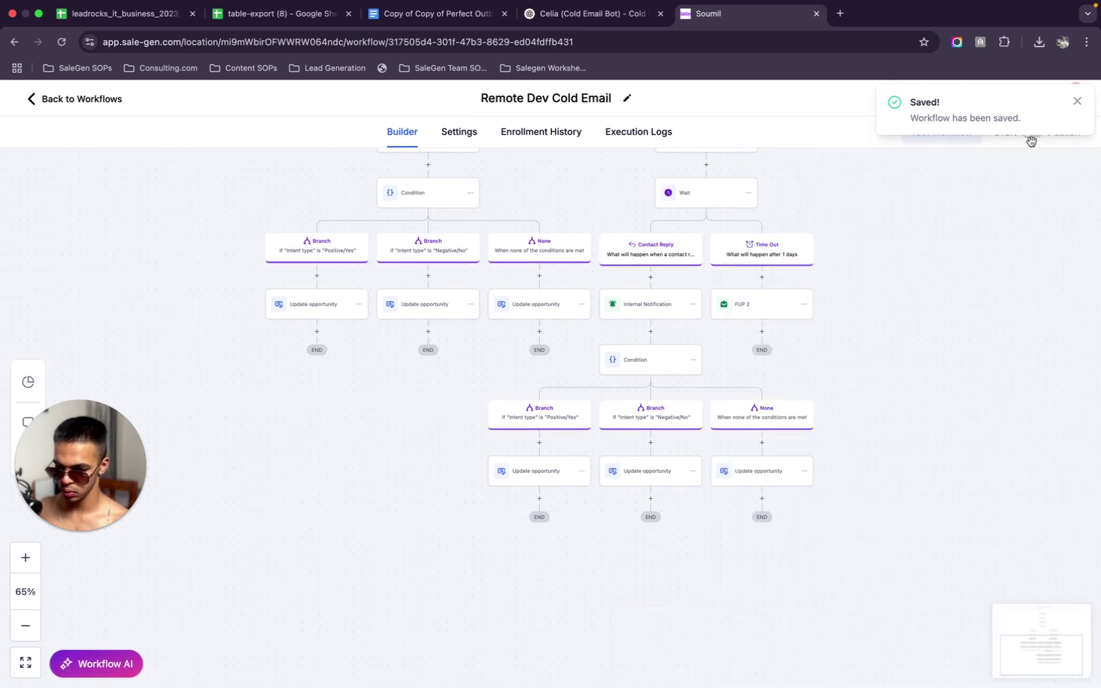
left_click(1076, 102)
left_click(1063, 100)
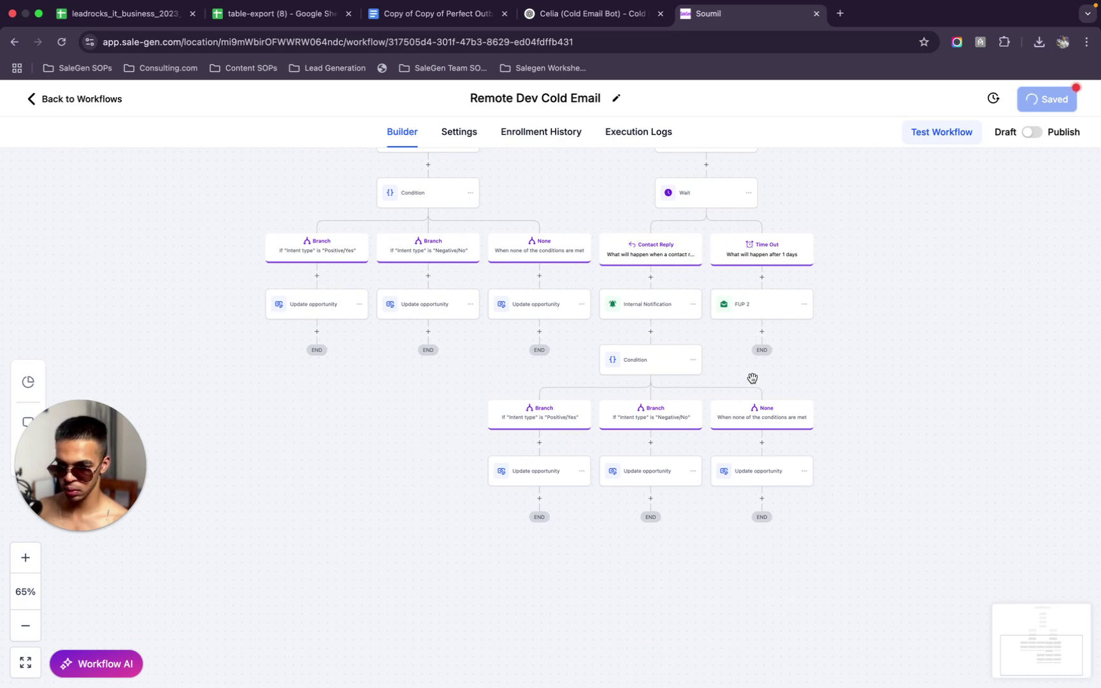
scroll(747, 294, "up", 3)
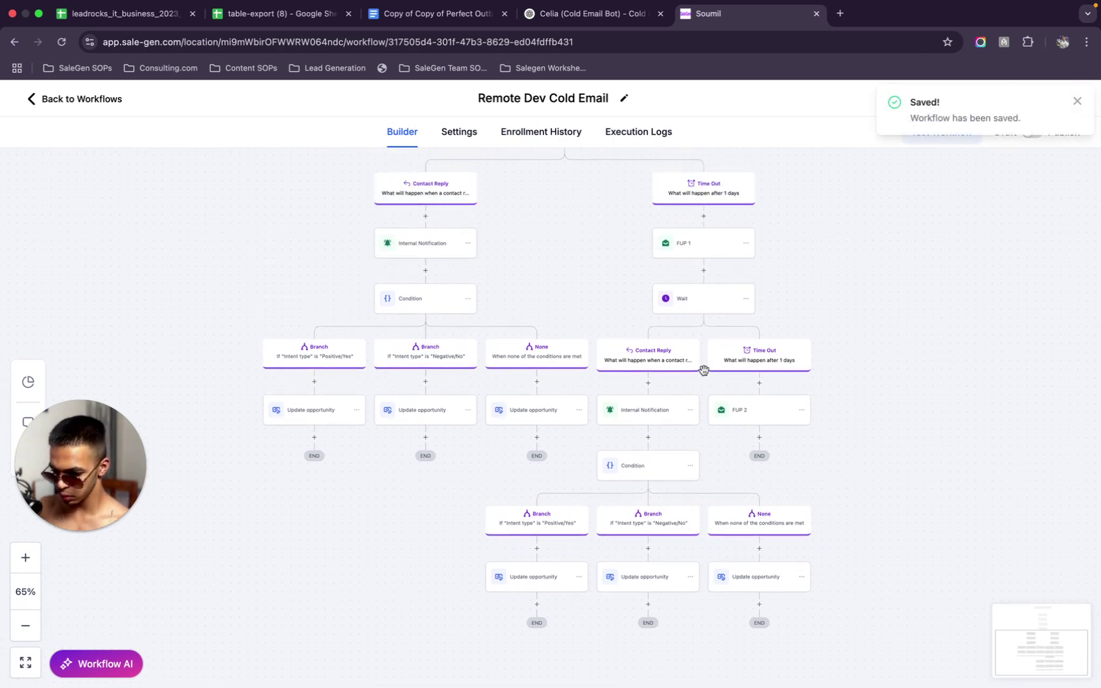
Copy all actions from the Wait step onward and paste them beneath FUP 2
left_click(746, 299)
mouse_move(781, 333)
left_click(832, 332)
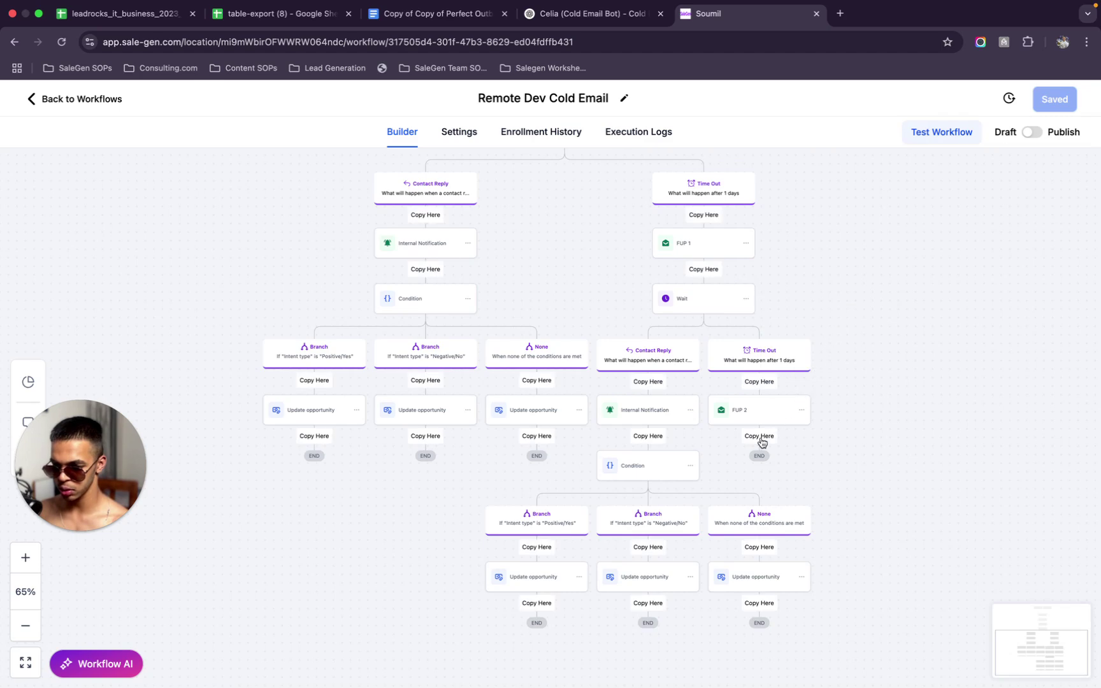
left_click(760, 437)
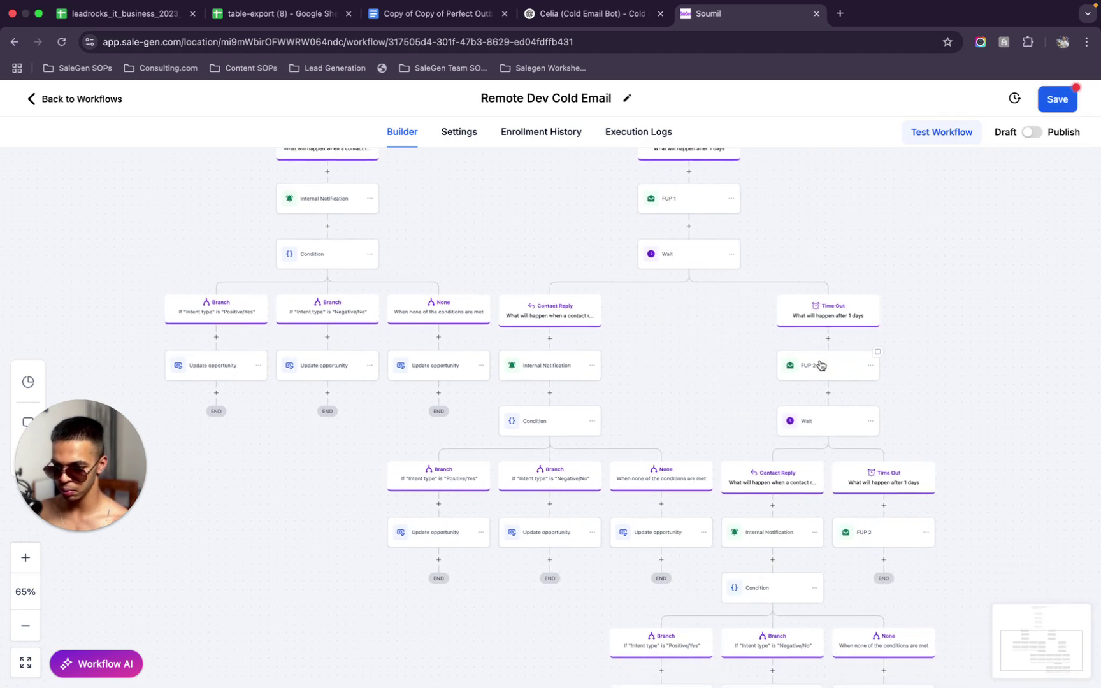
Set the pasted Wait step to watch for replies to FUP 2 instead of FUP 1
scroll(866, 535, "down", 3)
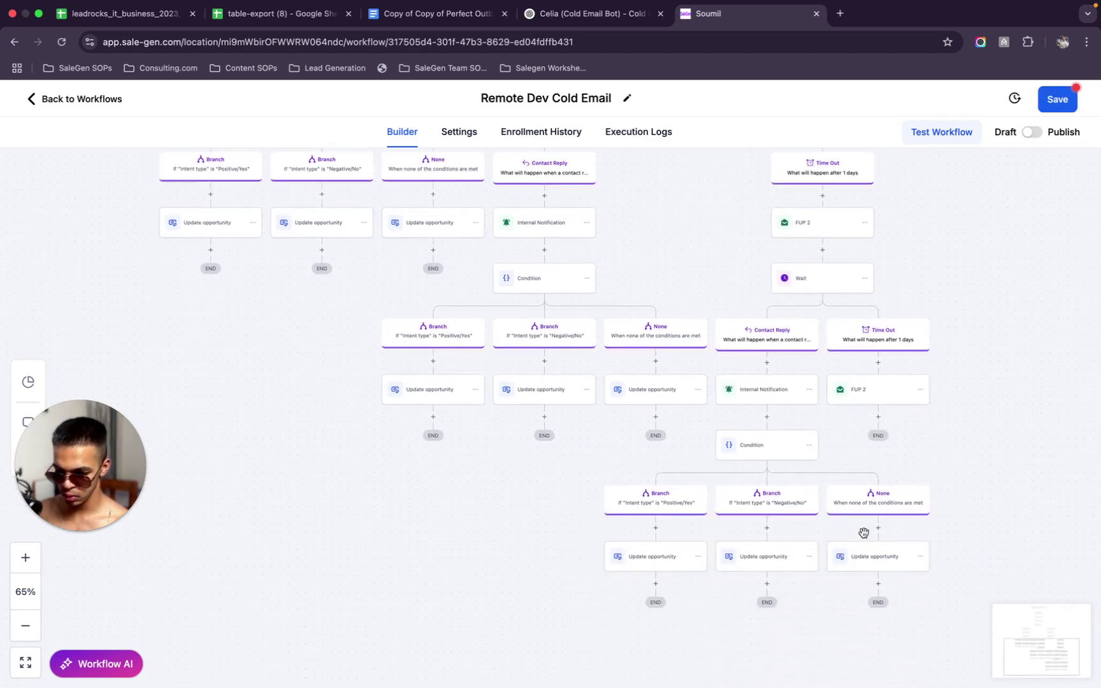
left_click(826, 343)
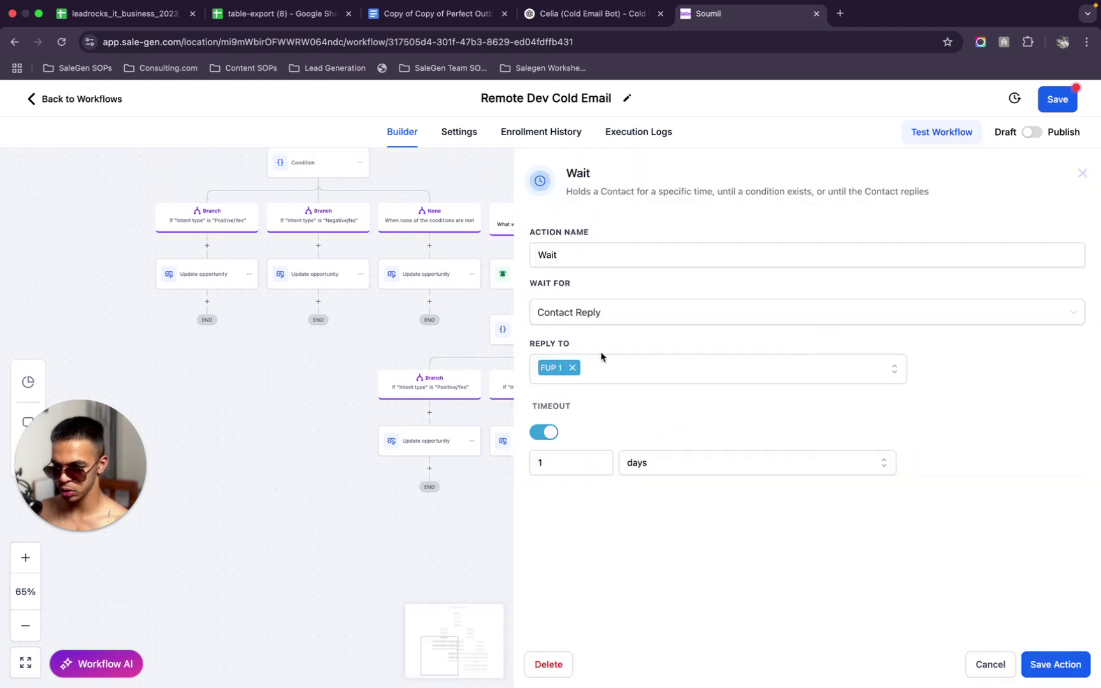
left_click(572, 368)
left_click(585, 371)
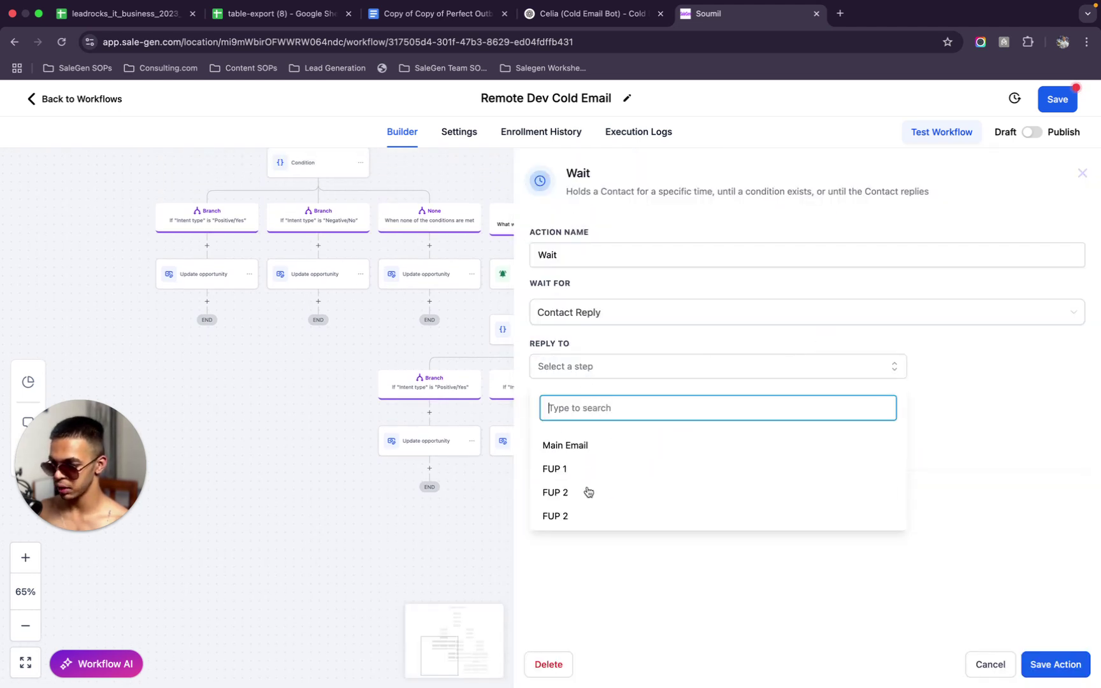
left_click(582, 499)
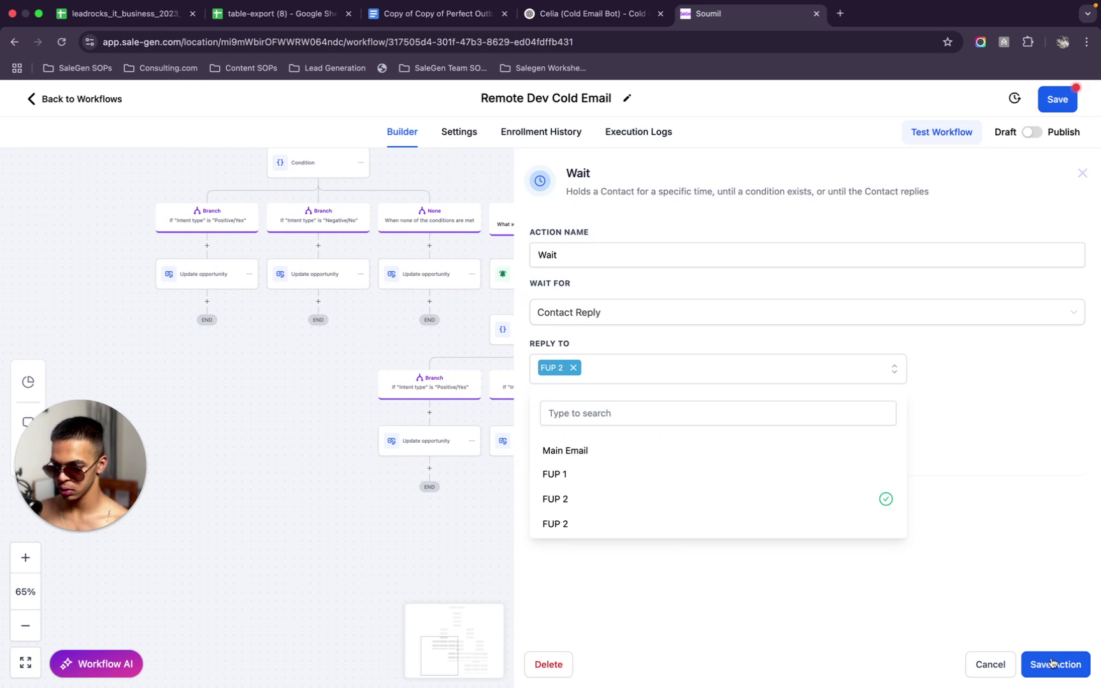
Save the Wait step, rename the pasted follow-up email to FUP 3, and save the workflow
left_click(1052, 662)
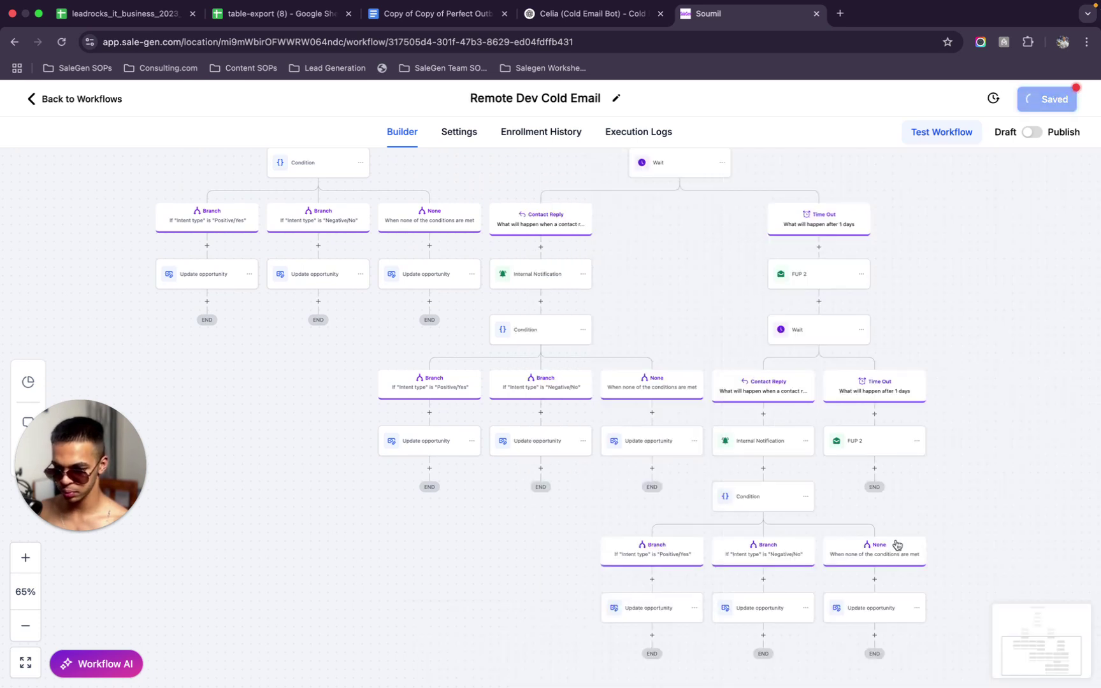
scroll(897, 545, "down", 1)
left_click(878, 421)
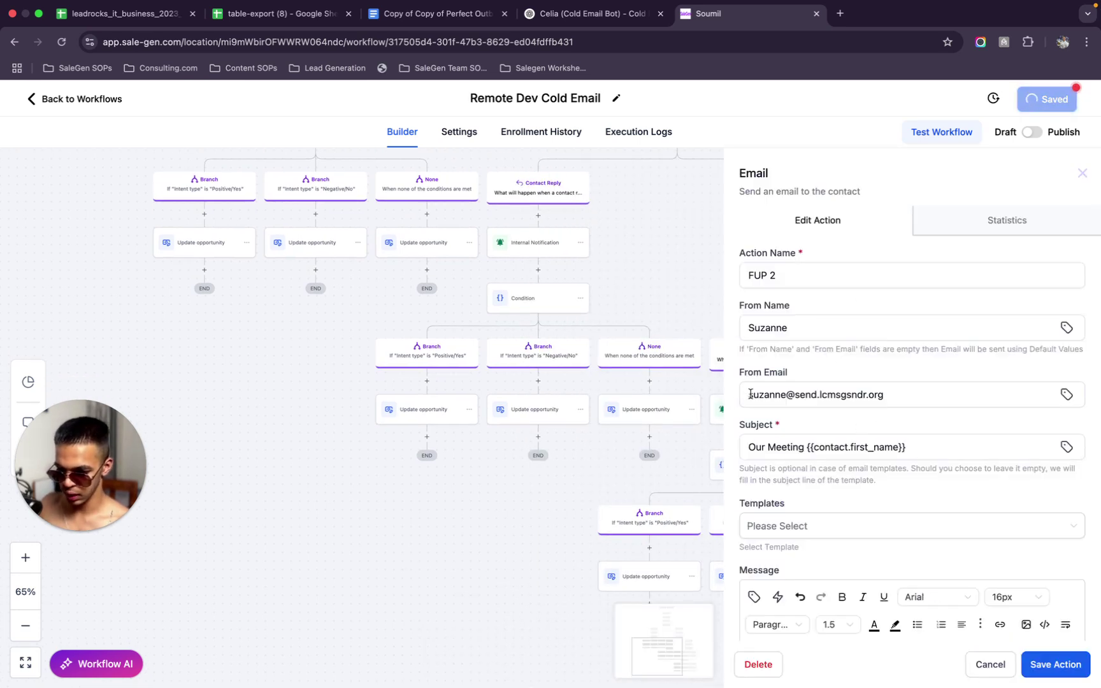
left_click(807, 275)
key("BackSpace")
type("3")
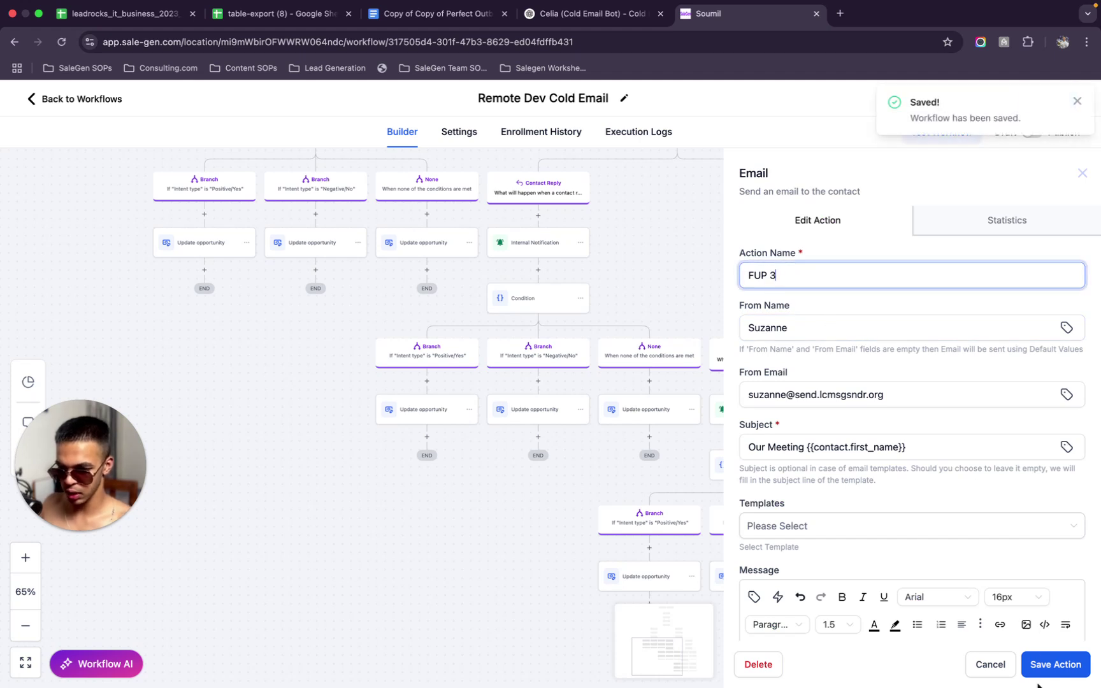
left_click(1053, 663)
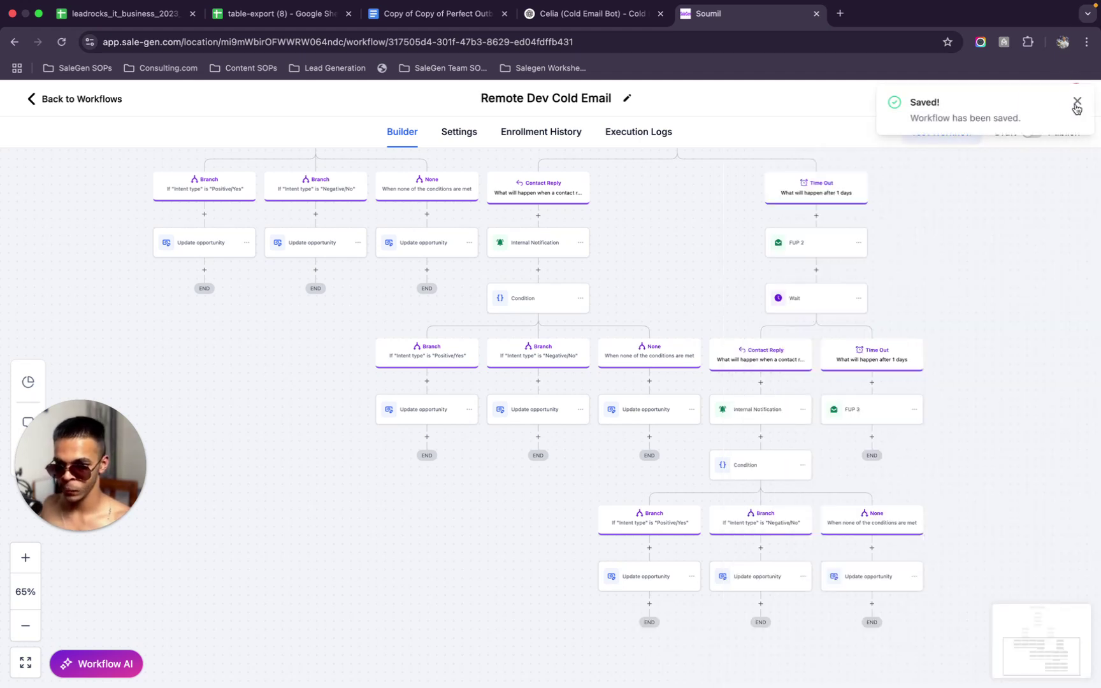
left_click(1075, 103)
left_click(1054, 99)
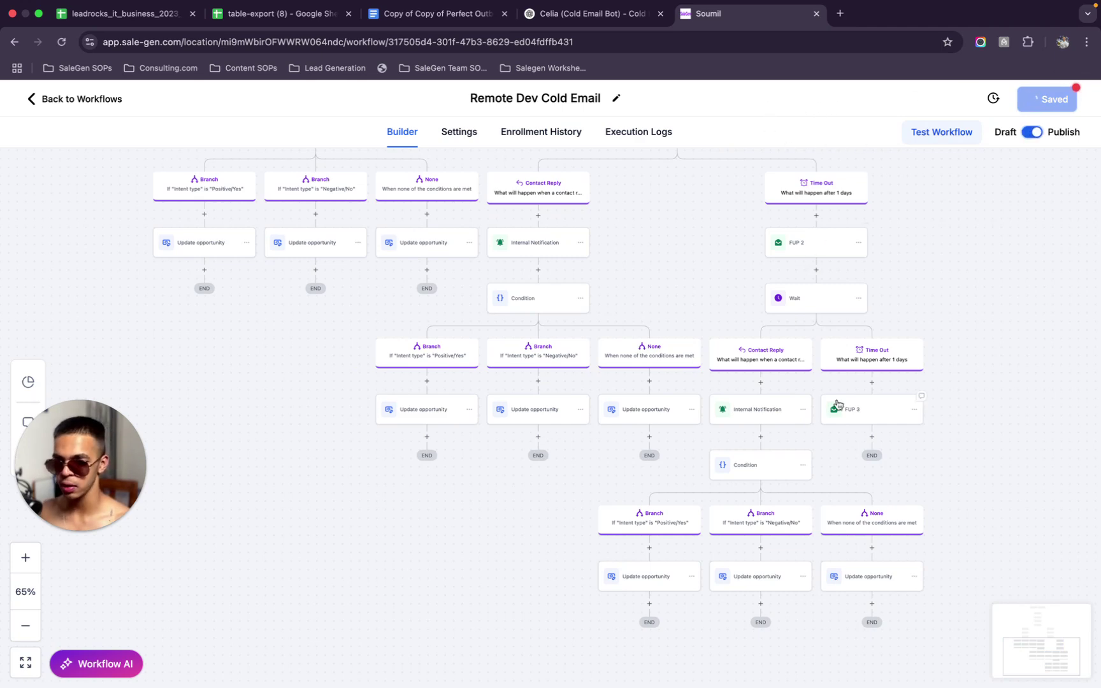
Open the FUP 3 email, then review the Celia chat's Email 3 and Email 4 'The Final Tap' drafts
left_click(864, 408)
left_click(593, 30)
scroll(597, 313, "up", 5)
scroll(596, 313, "down", 7)
scroll(596, 313, "up", 1)
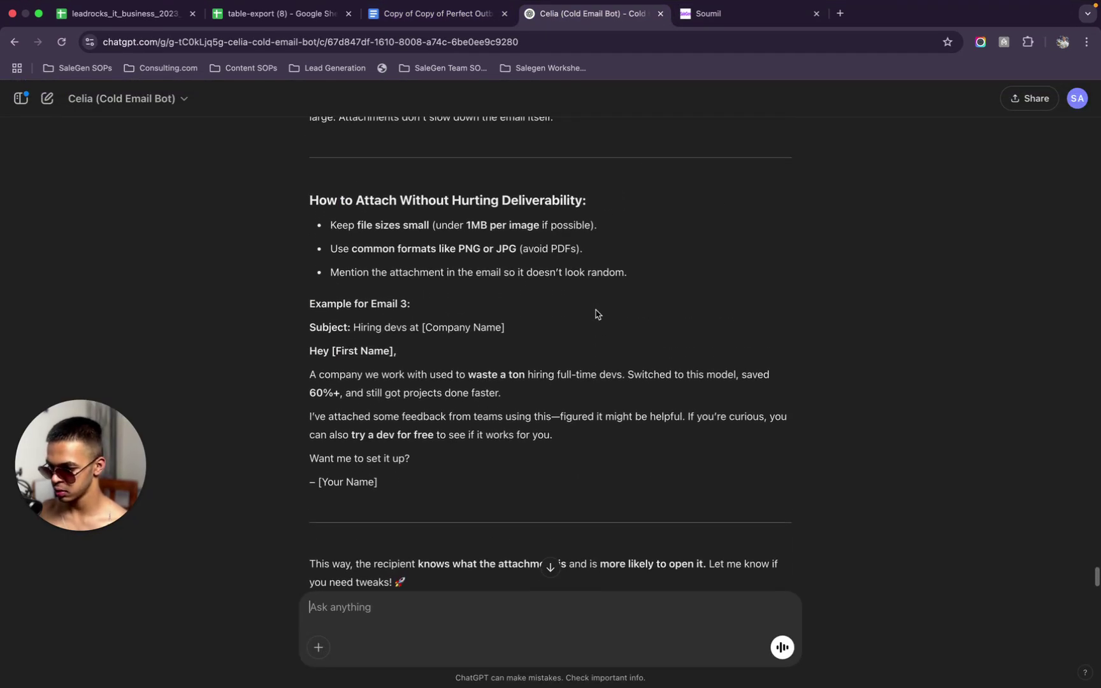
scroll(597, 313, "up", 15)
scroll(596, 312, "down", 4)
scroll(596, 313, "up", 15)
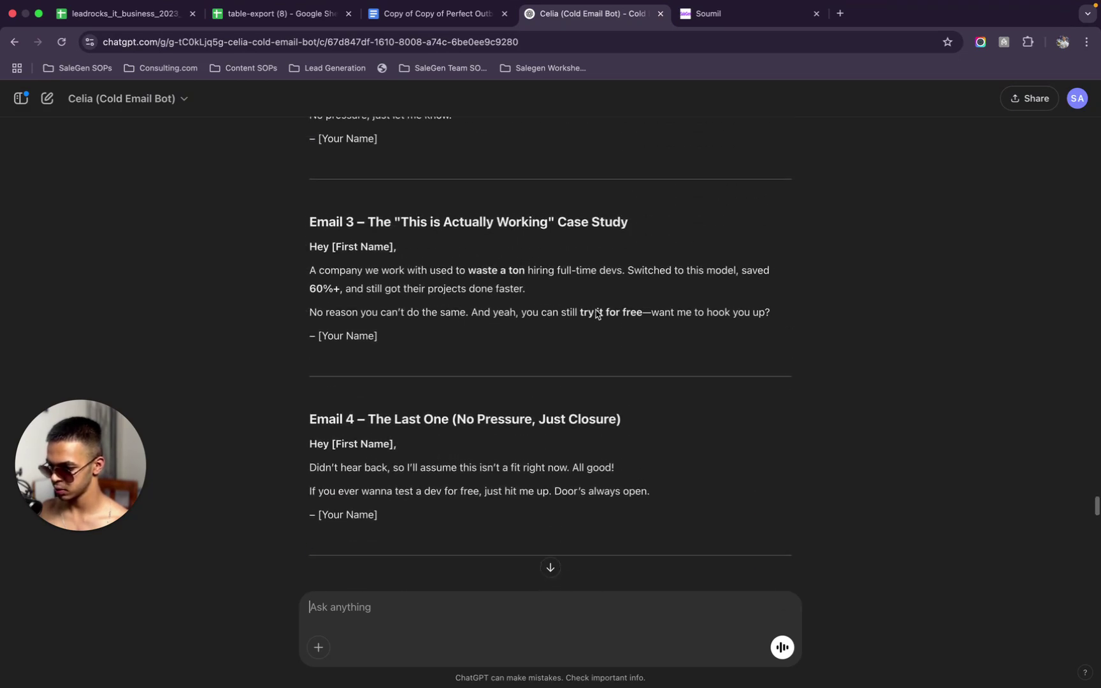
scroll(597, 313, "up", 12)
scroll(600, 316, "up", 10)
scroll(600, 349, "down", 3)
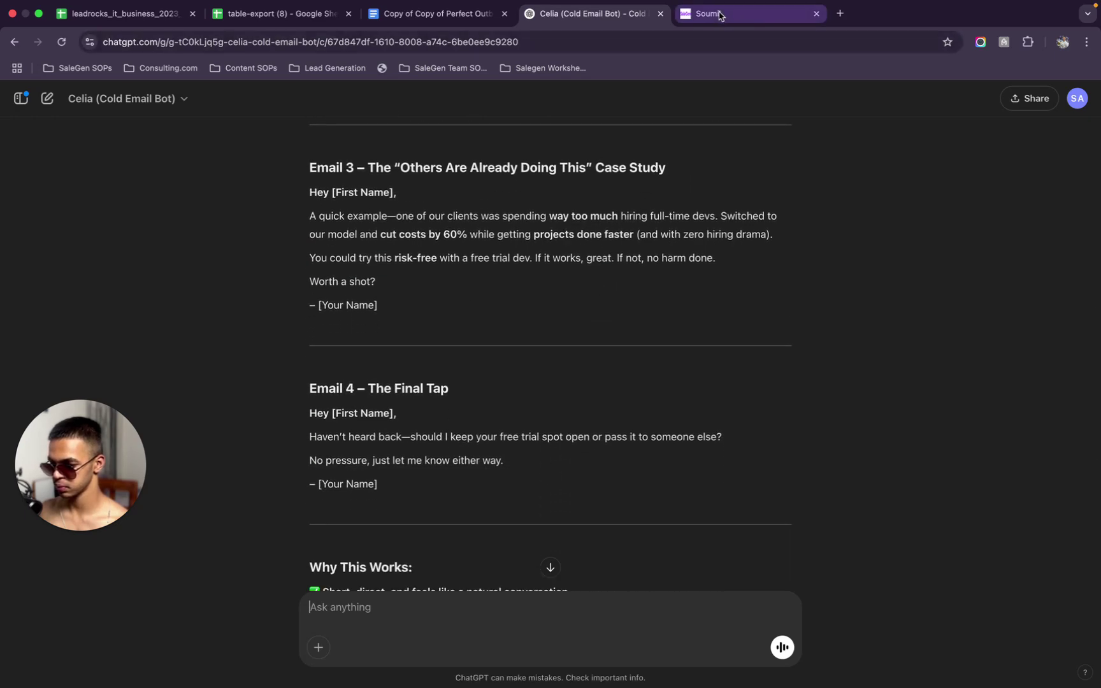
left_click(776, 18)
Clear the FUP 3 email's old message body entirely
scroll(843, 545, "down", 5)
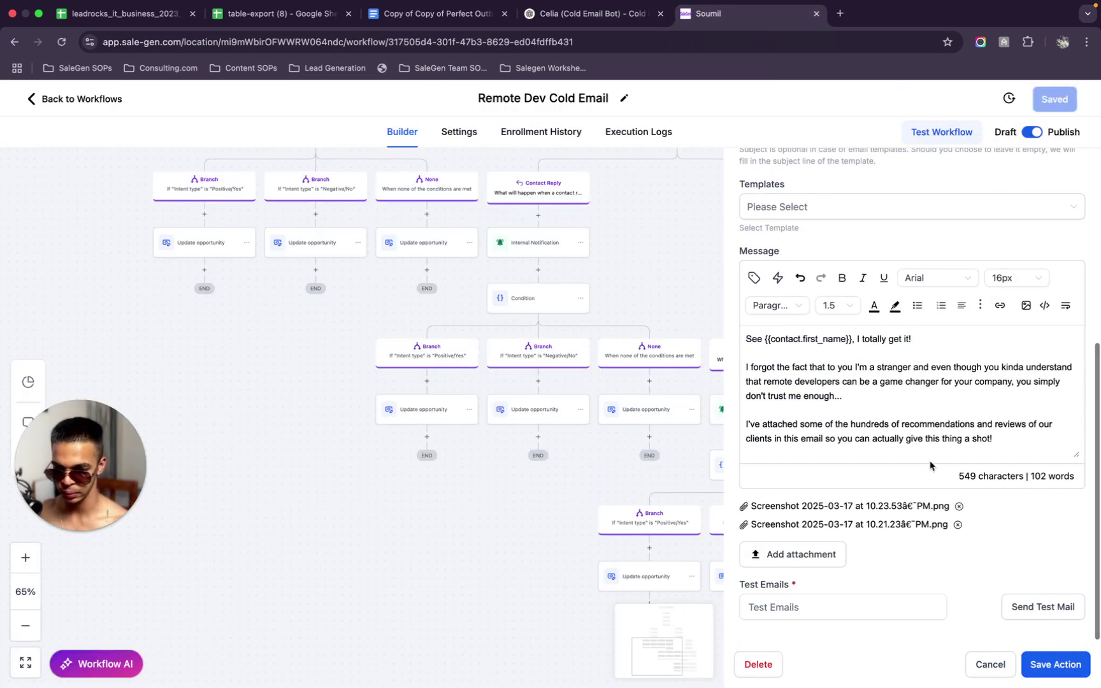
left_click_drag(1020, 443, 729, 339)
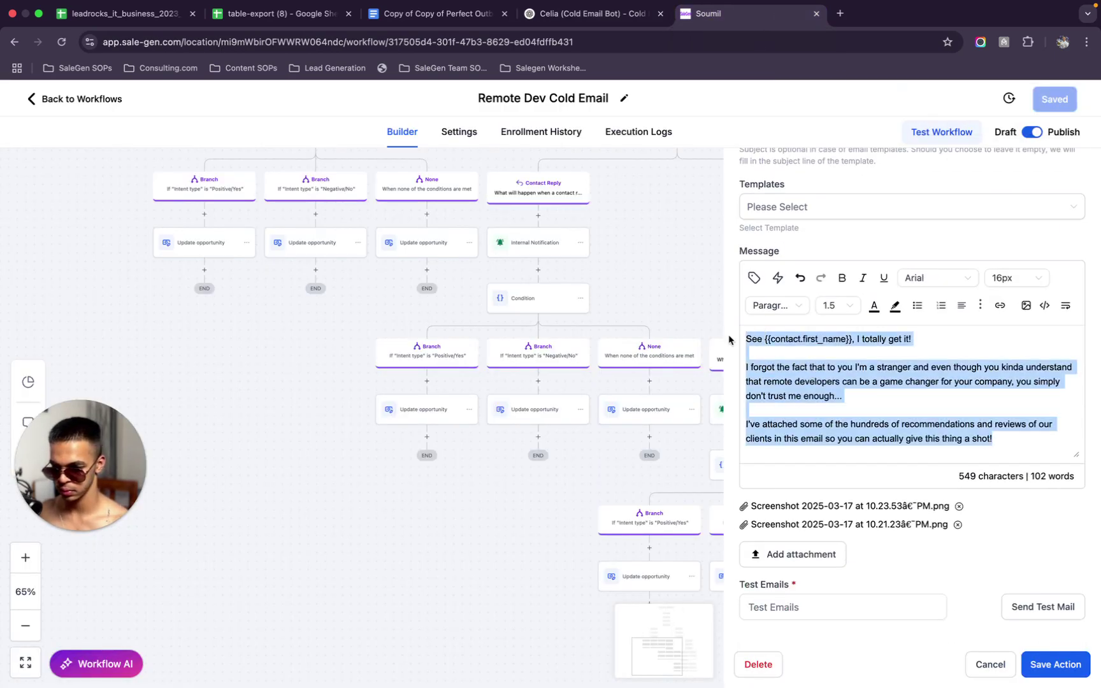
key("super+v")
key("super+a")
key("BackSpace")
Insert the {{contact.first_name}} placeholder in Arial and begin the opening line after it
left_click(754, 278)
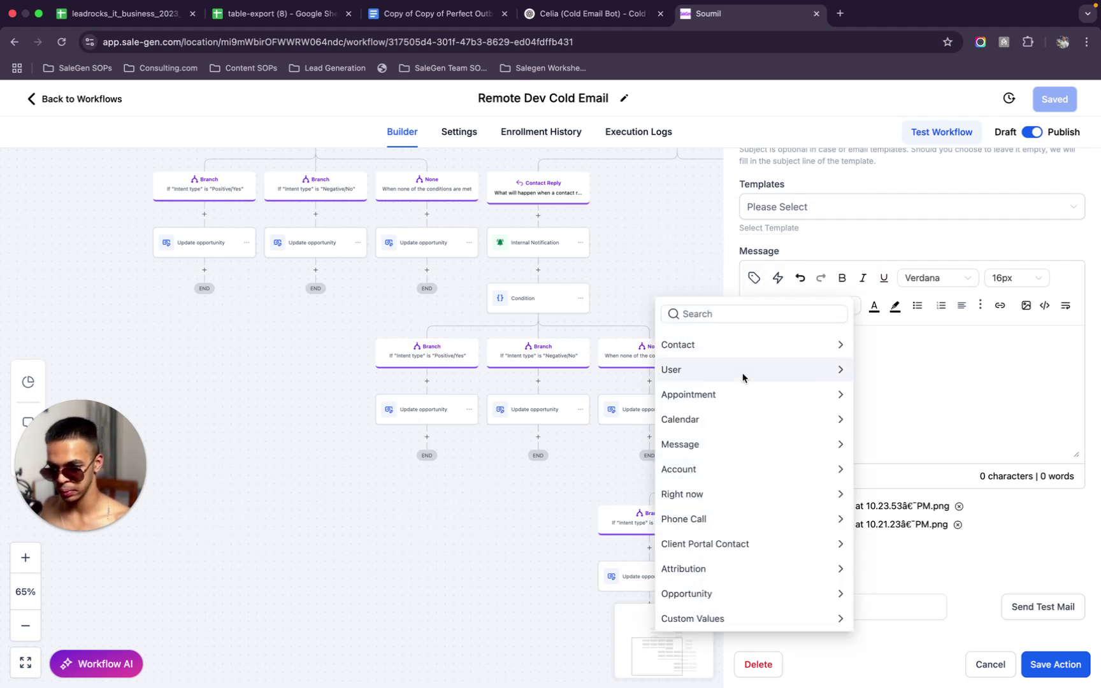
left_click(743, 347)
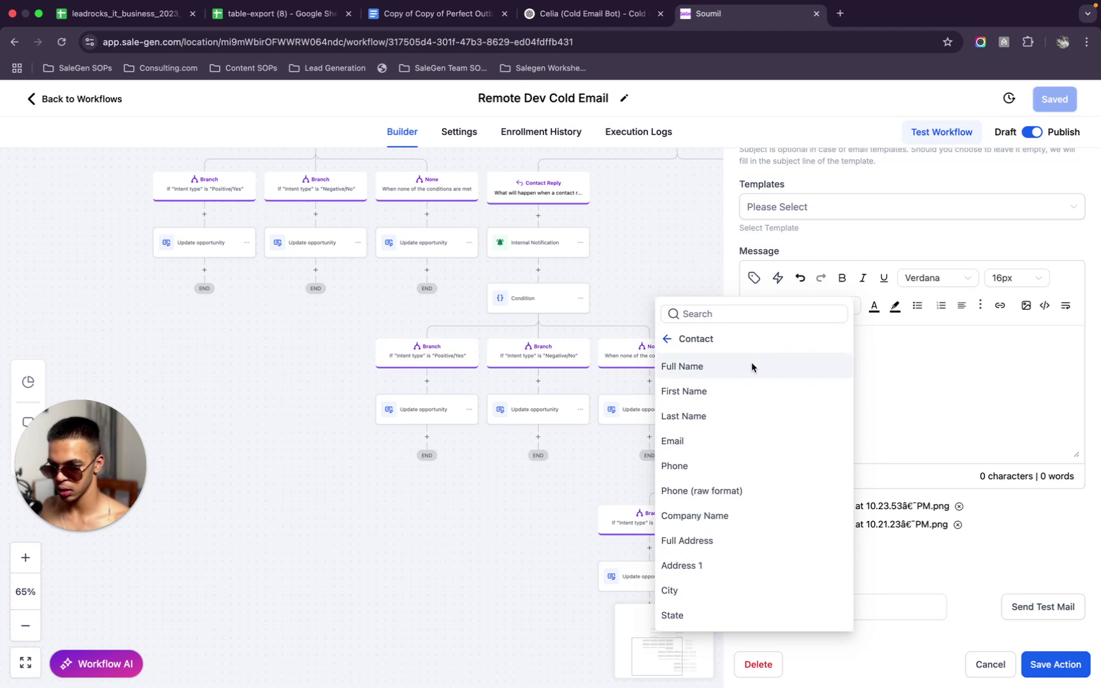
left_click(737, 391)
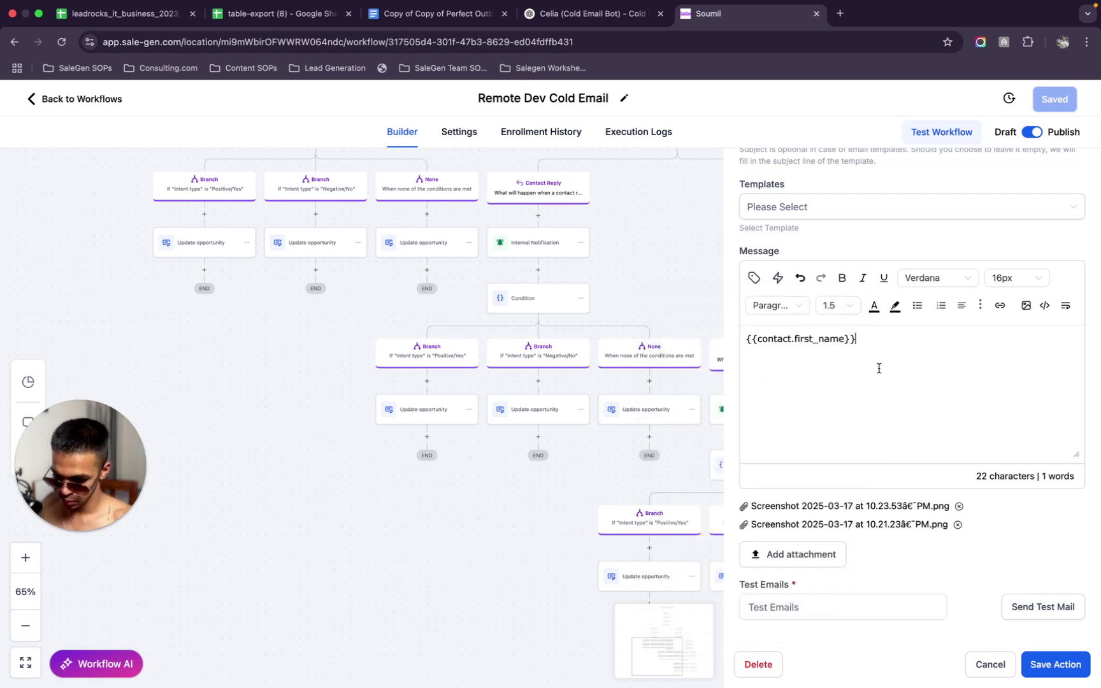
key("super+a")
left_click(922, 278)
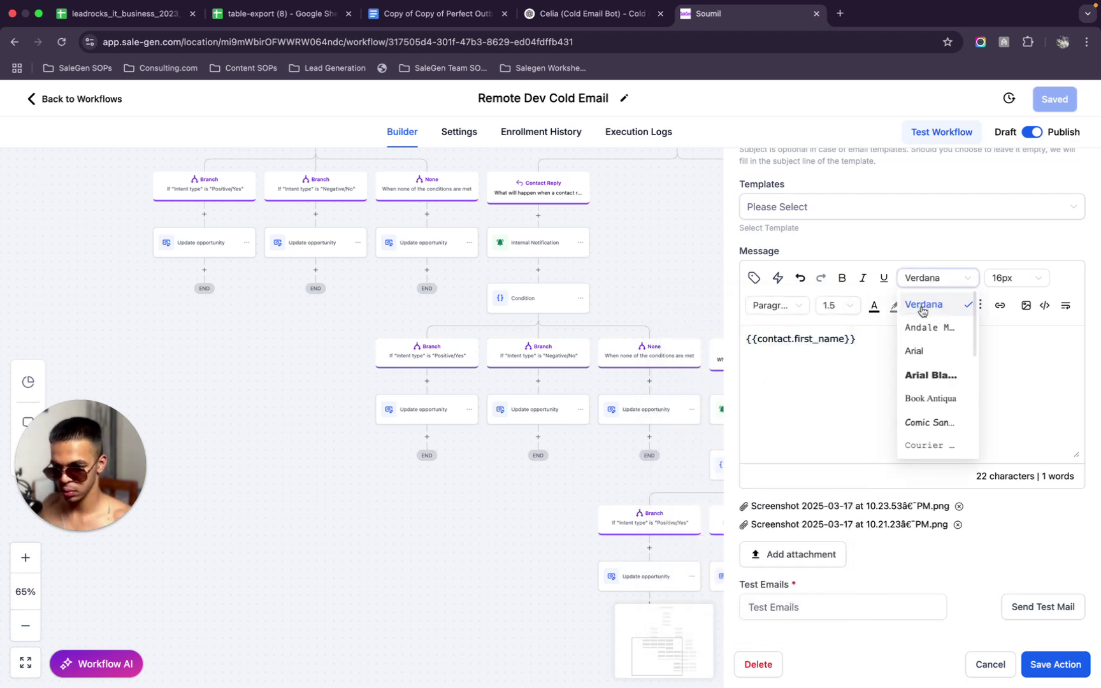
left_click(929, 354)
left_click(892, 344)
type(", been a cou")
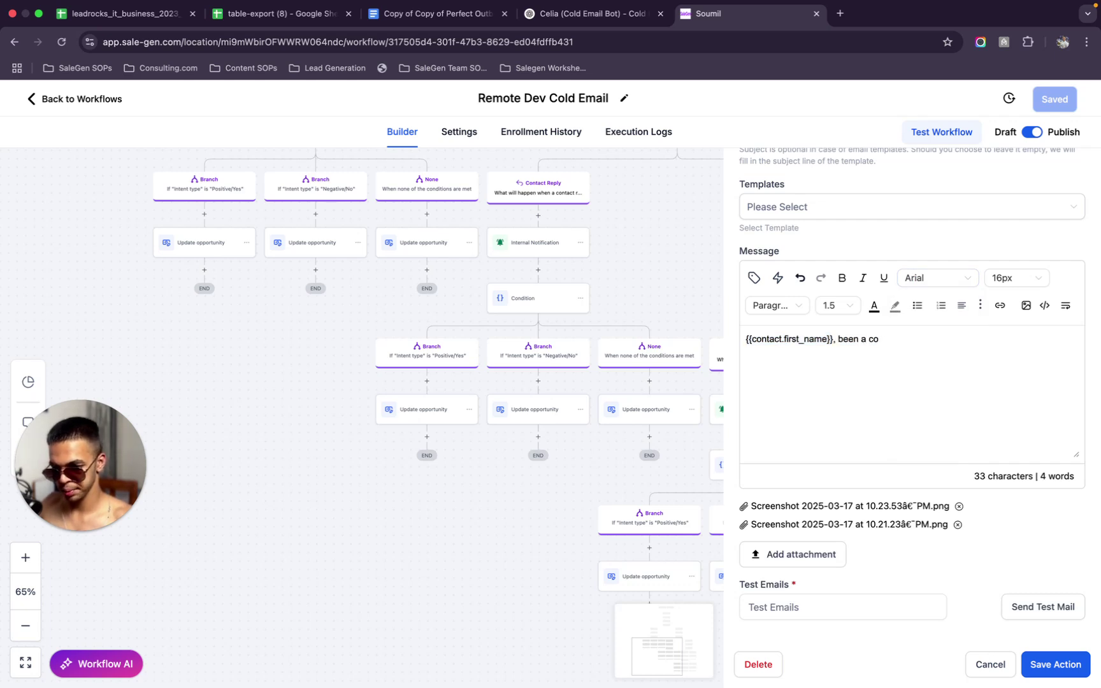
Write 'tried to reach you thrice but didn't hear from you yet' and the last-email line
key("BackSpace")
key("BackSpace")
key("BackSpace")
key("BackSpace")
key("BackSpace")
key("BackSpace")
key("BackSpace")
key("BackSpace")
type("tried")
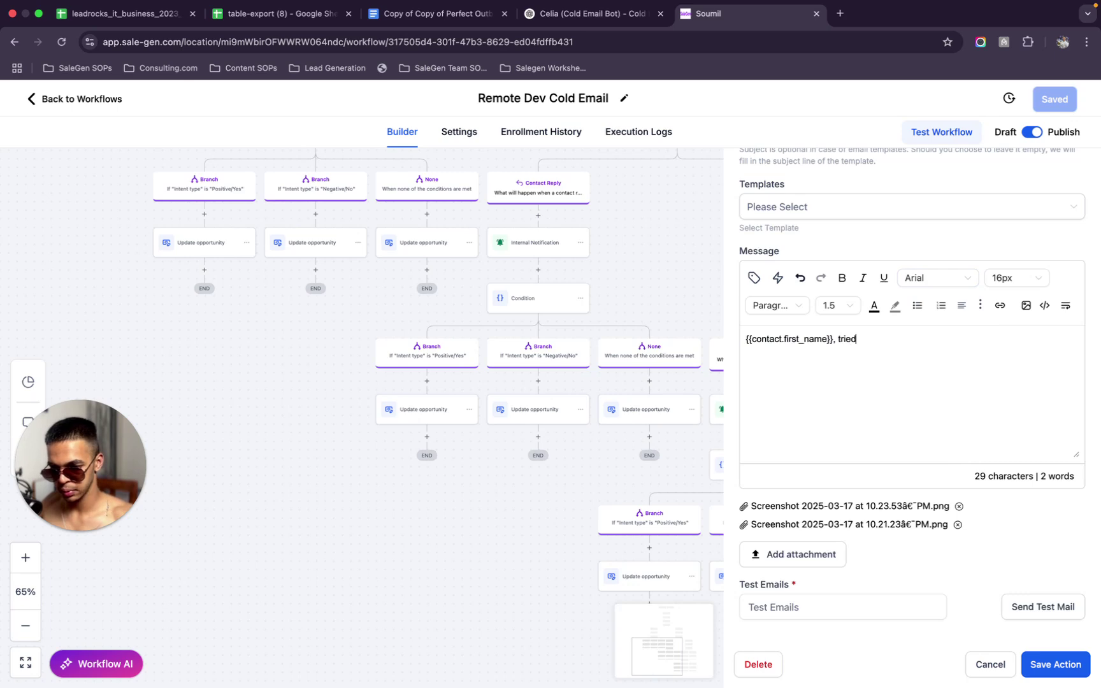
type(" to reach you a couple of t")
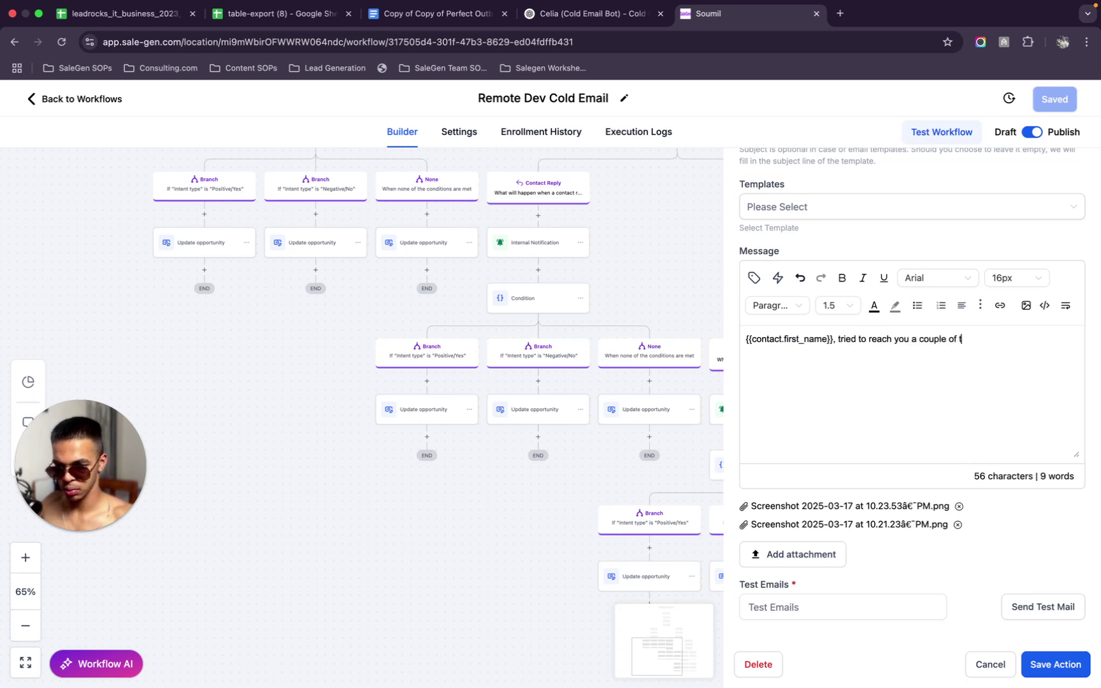
key("BackSpace")
key("BackSpace")
key("BackSpace")
key("BackSpace")
key("BackSpace")
key("BackSpace")
key("BackSpace")
key("BackSpace")
key("BackSpace")
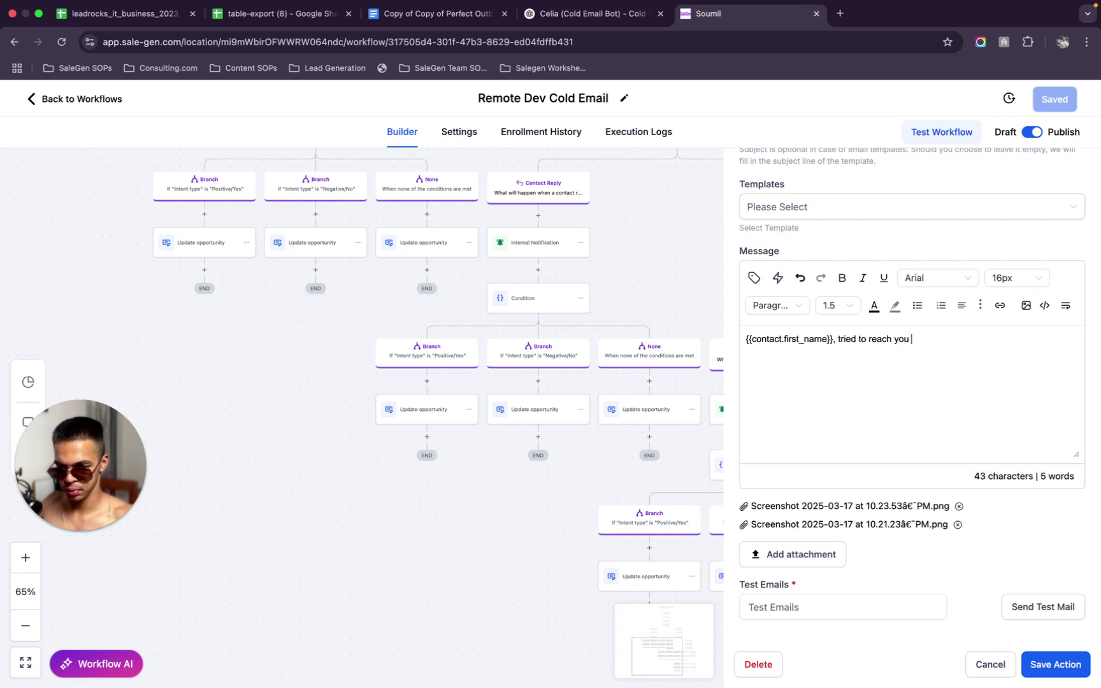
type("thrice but di")
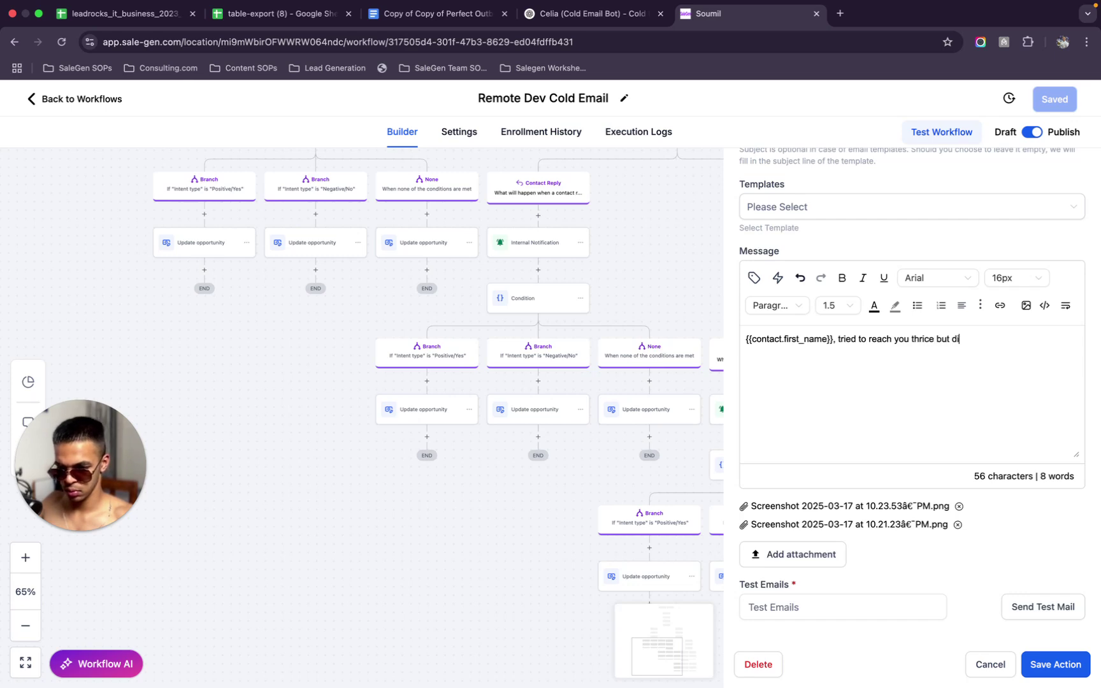
type("dn't hear from you yet")
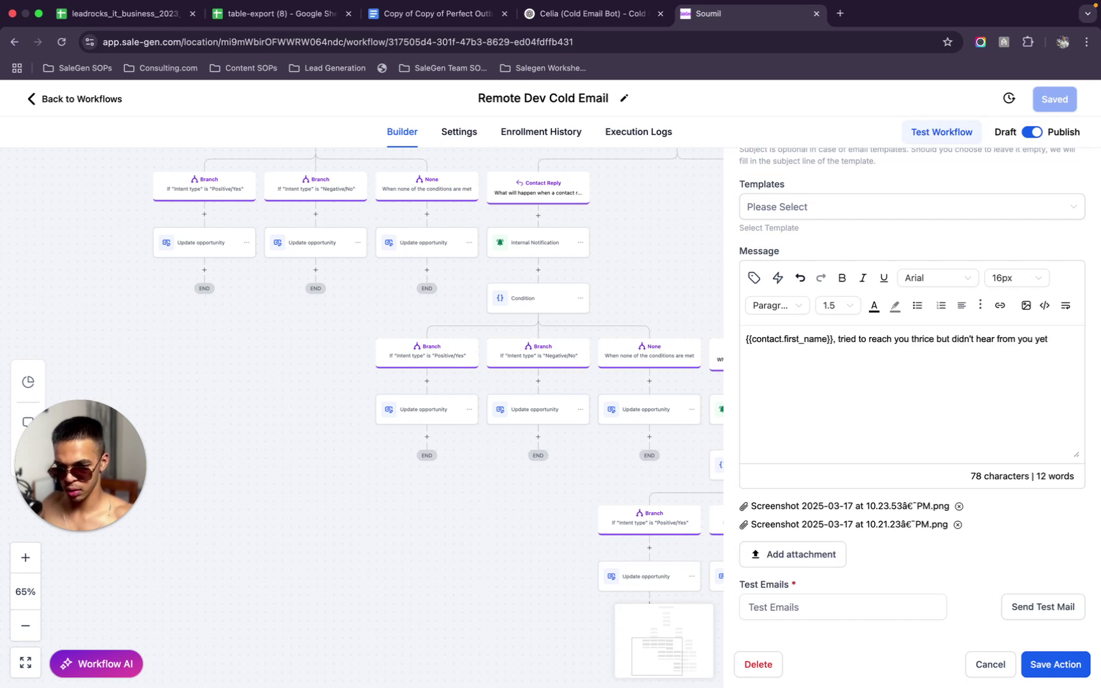
type(".")
key("Return")
type("Don't wanna bother you ")
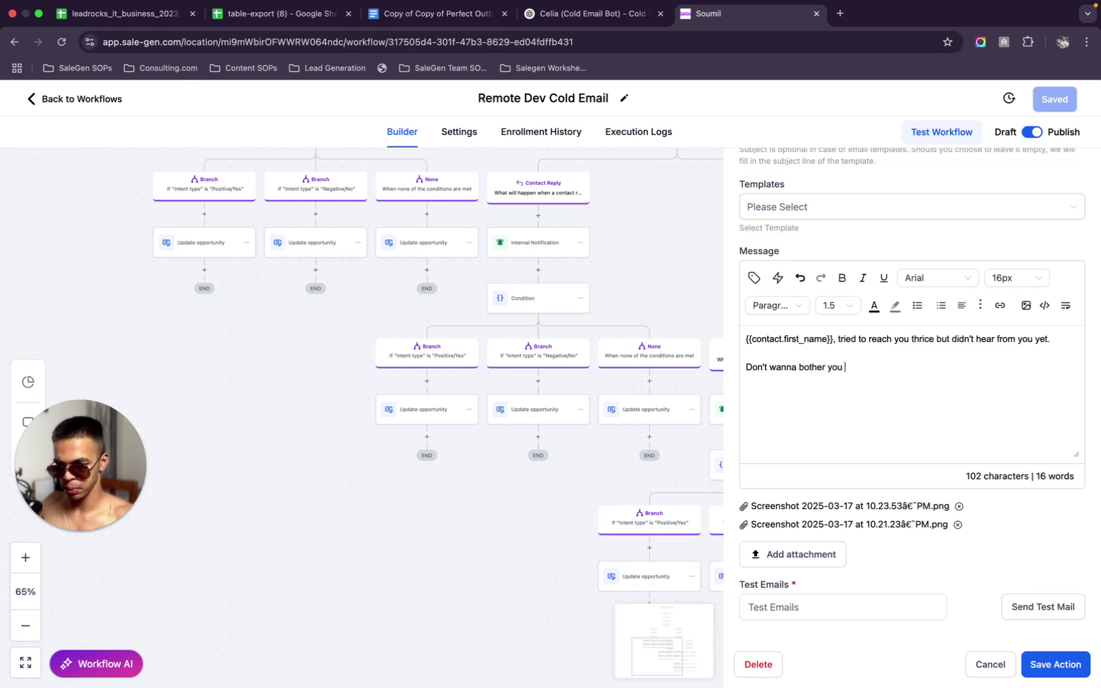
type("so I")
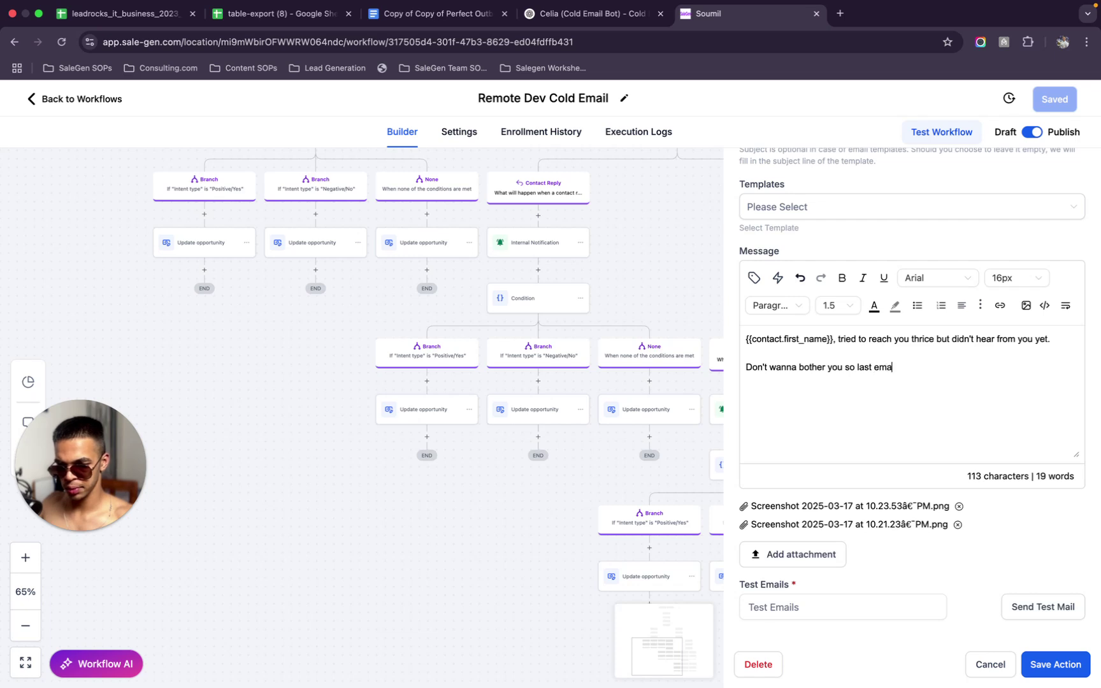
type("ast email to you")
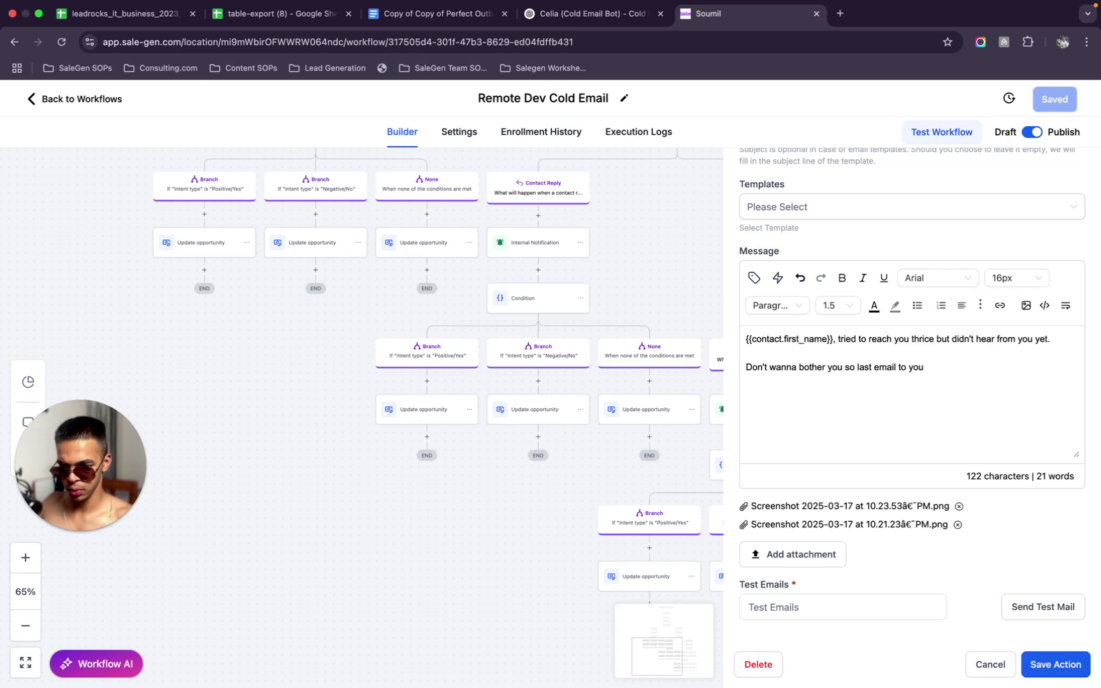
type("Let me know what descr")
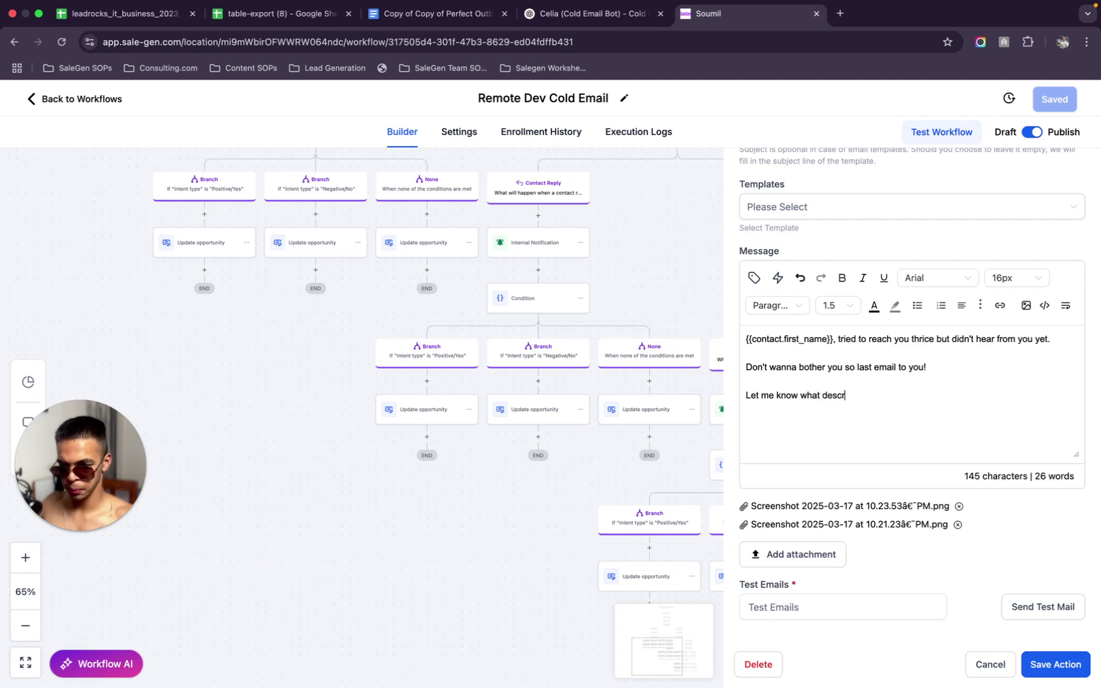
type("s")
key("BackSpace")
key("BackSpace")
key("BackSpace")
key("BackSpace")
type("bes you the best:")
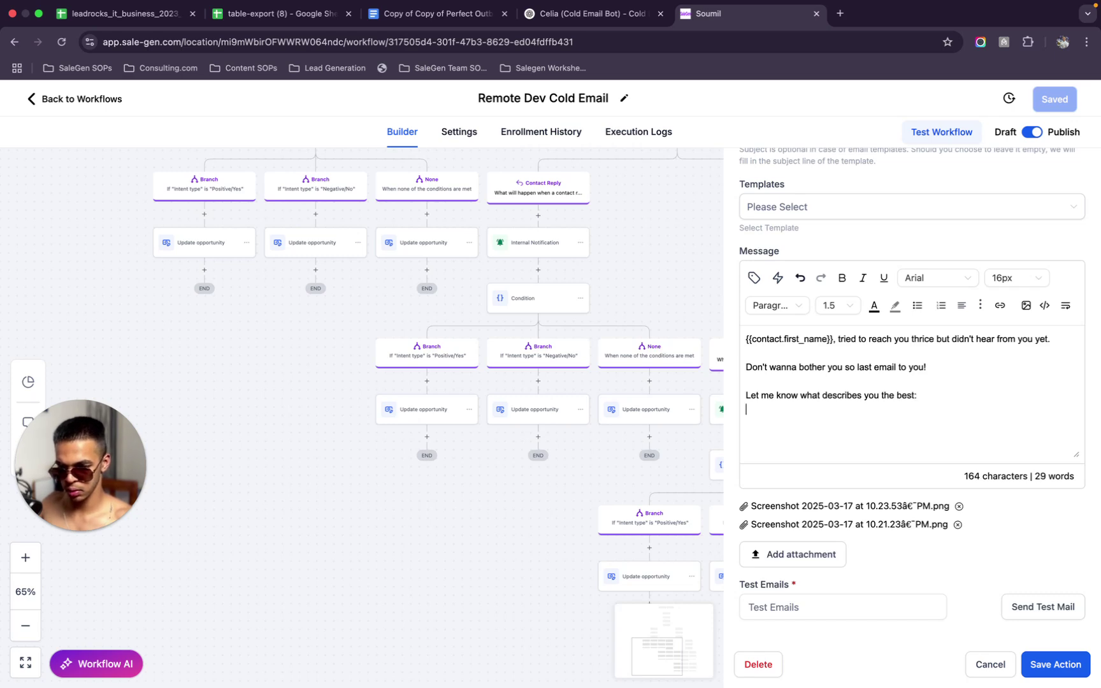
Add option A) hiring remote devs flexibly or full time to increase profitability of my company
key("Return")
type("A) I wanna hire remove")
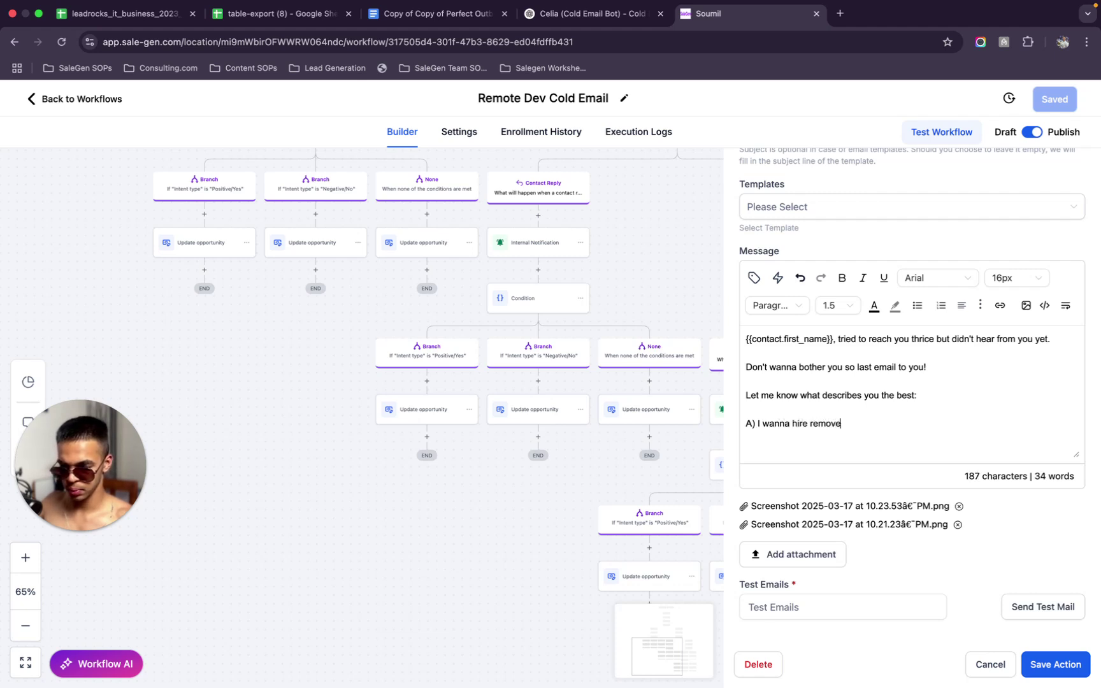
key("BackSpace")
key("BackSpace")
type("te devs")
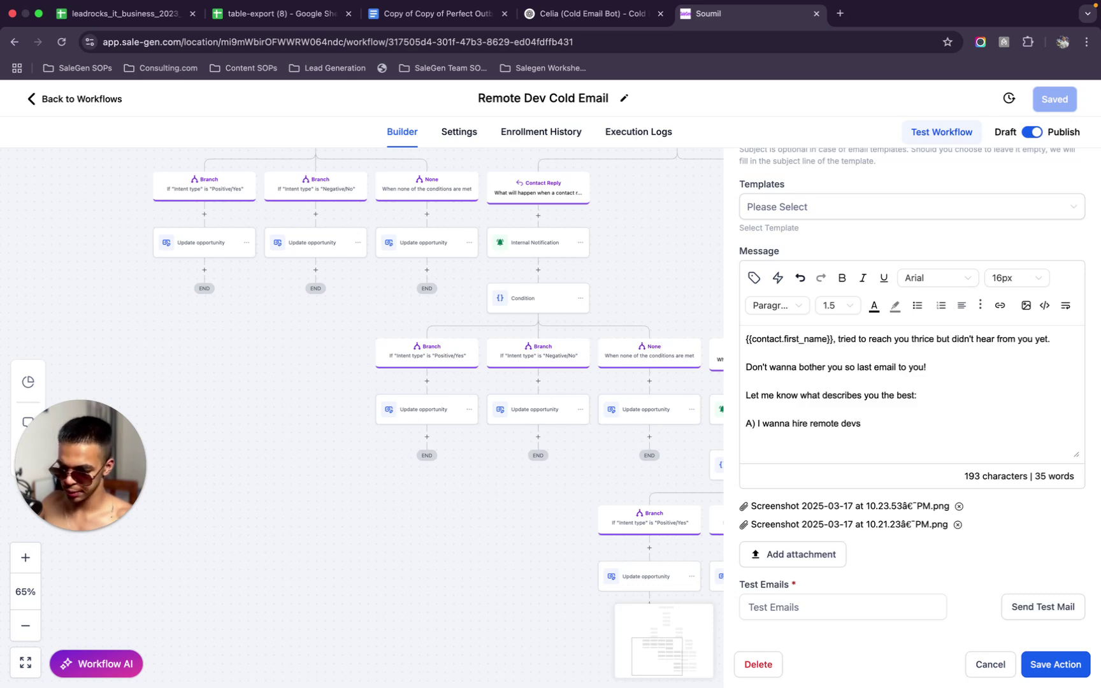
type(" on a")
key("BackSpace")
type("flexible")
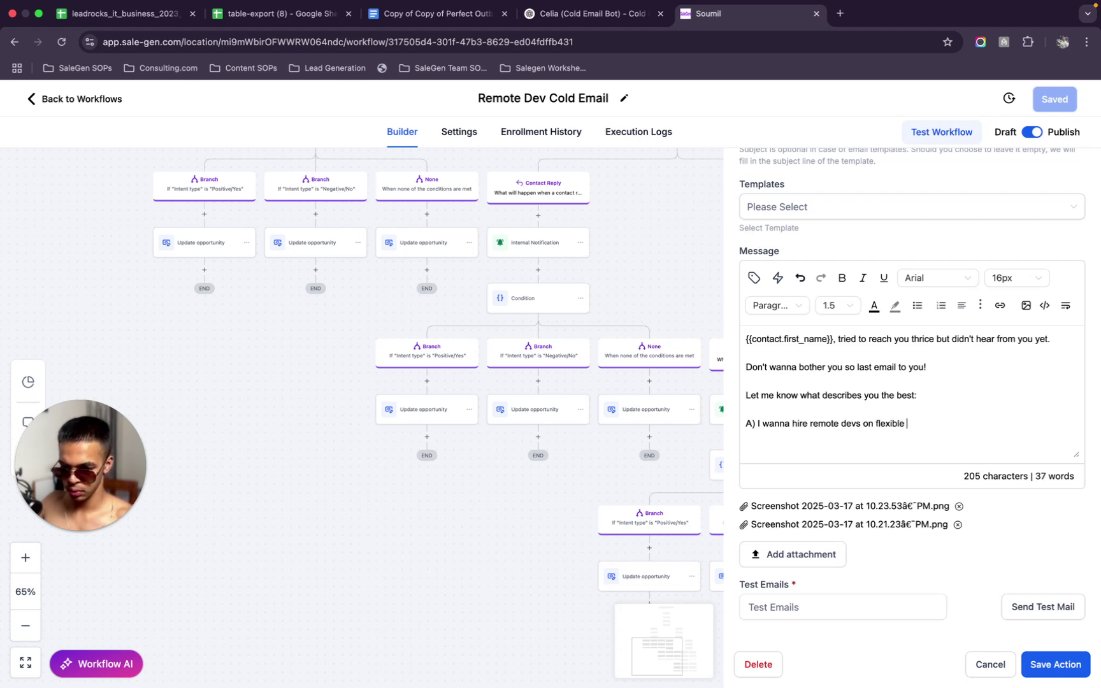
type(" or full time basis")
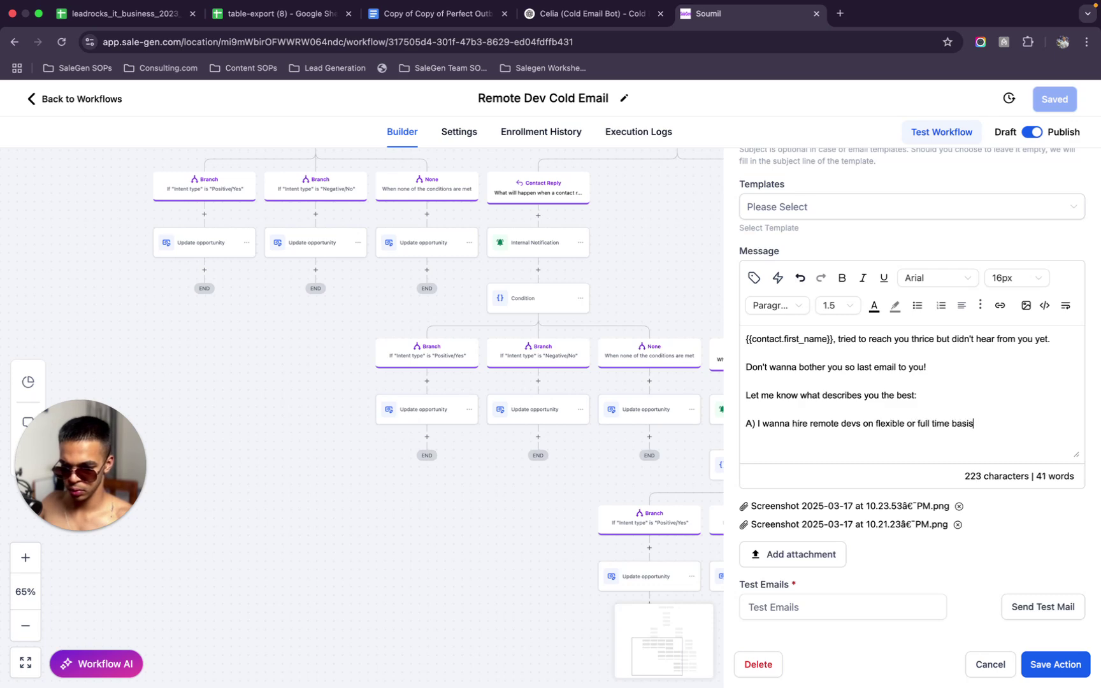
type(" to ")
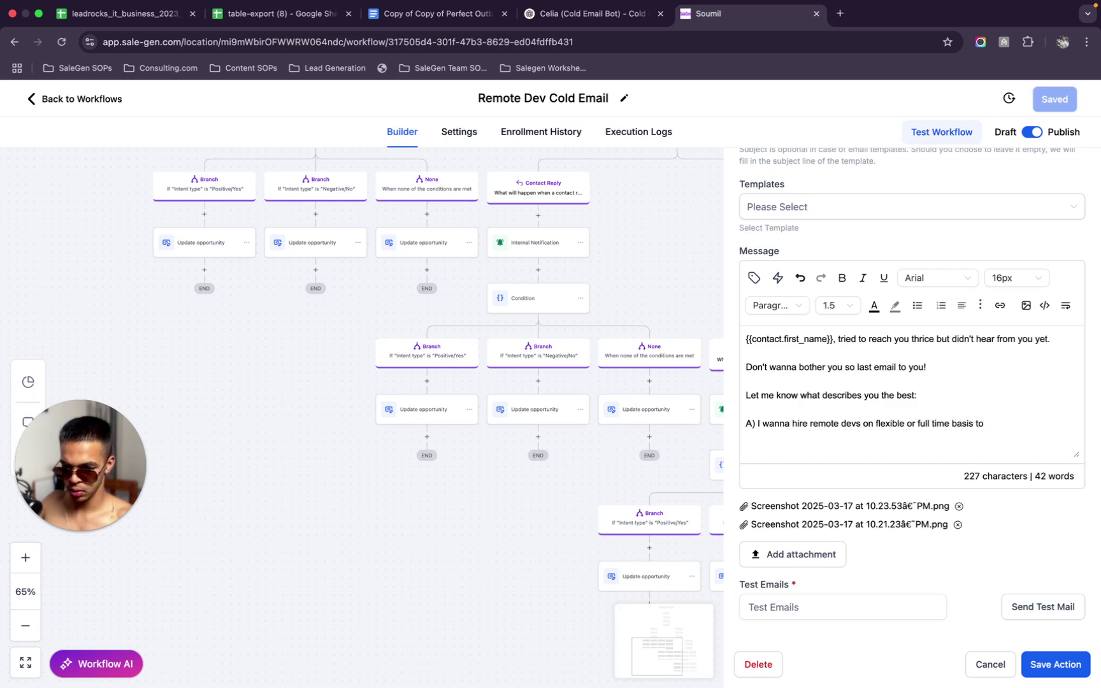
type("increase profitab")
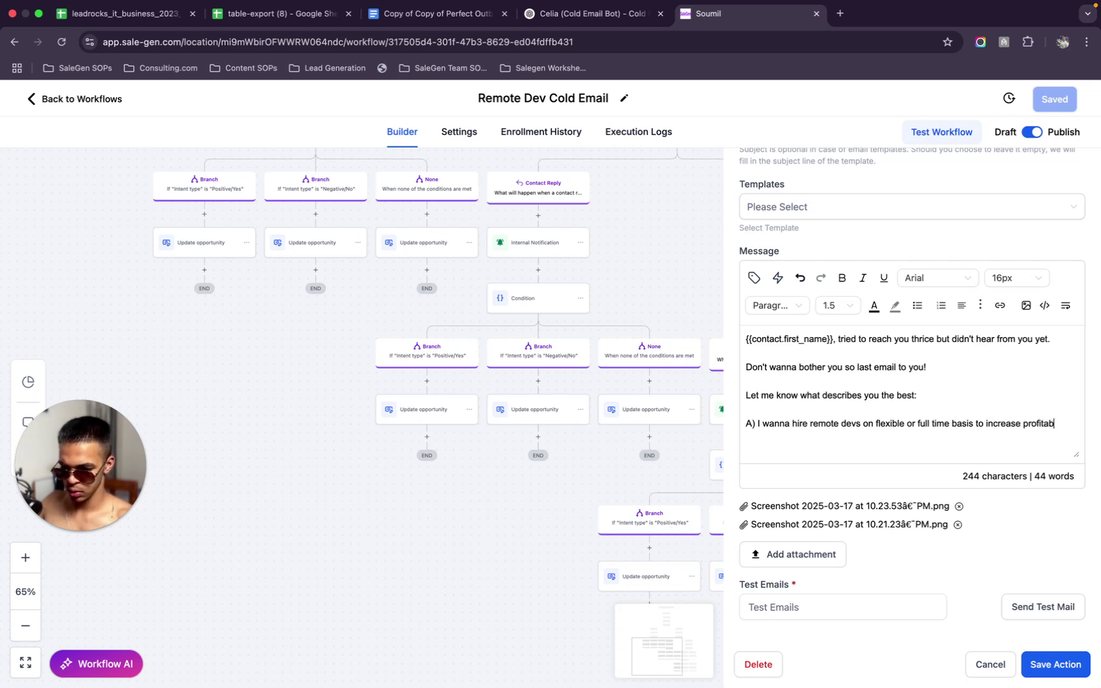
type("ility")
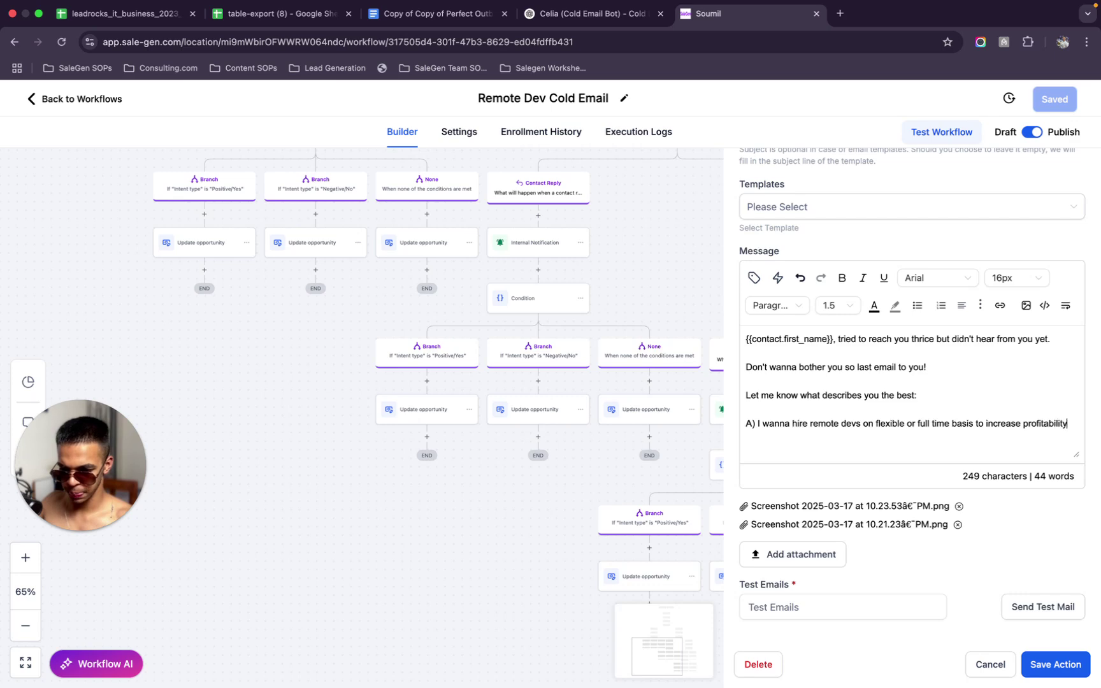
type(" in my bcompany")
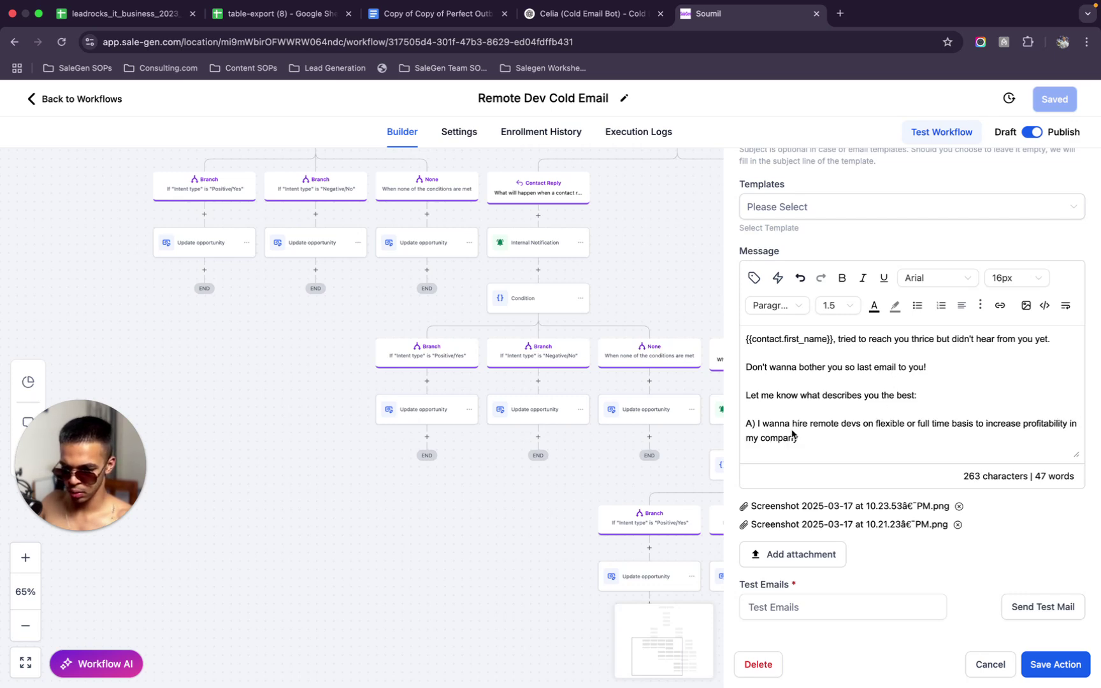
key("BackSpace")
type("oif")
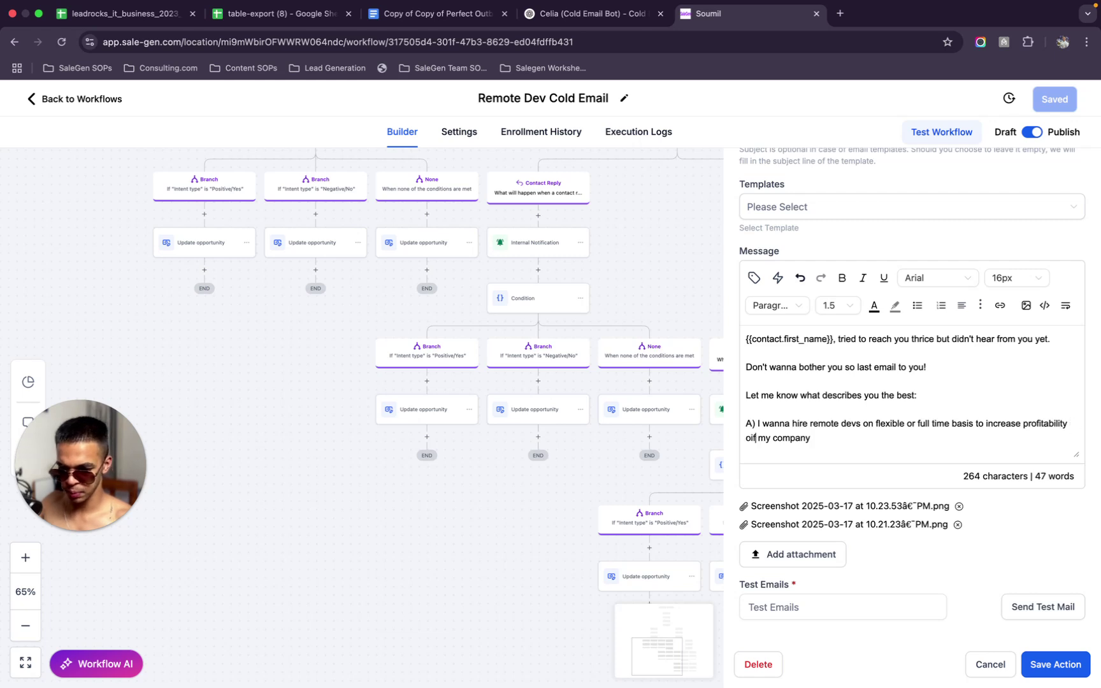
key("BackSpace")
key("BackSpace")
Add options B) don't believe in remote devs, C) don't trust you yet, D) wrong person
type("f")
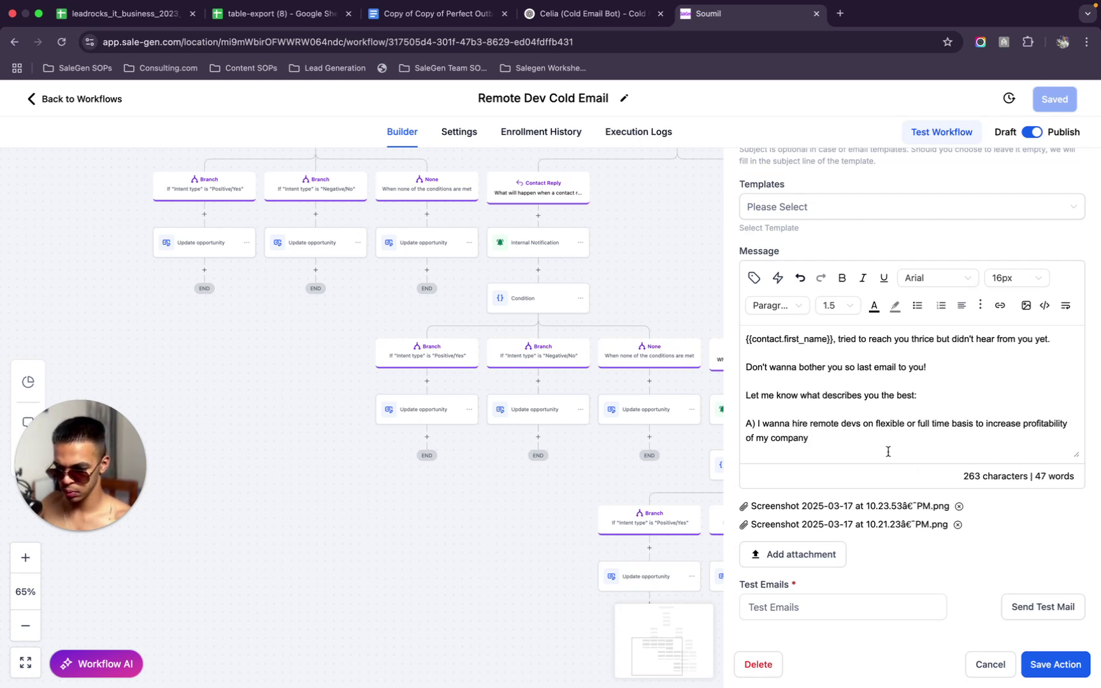
key("Return")
key("Return")
type("B")
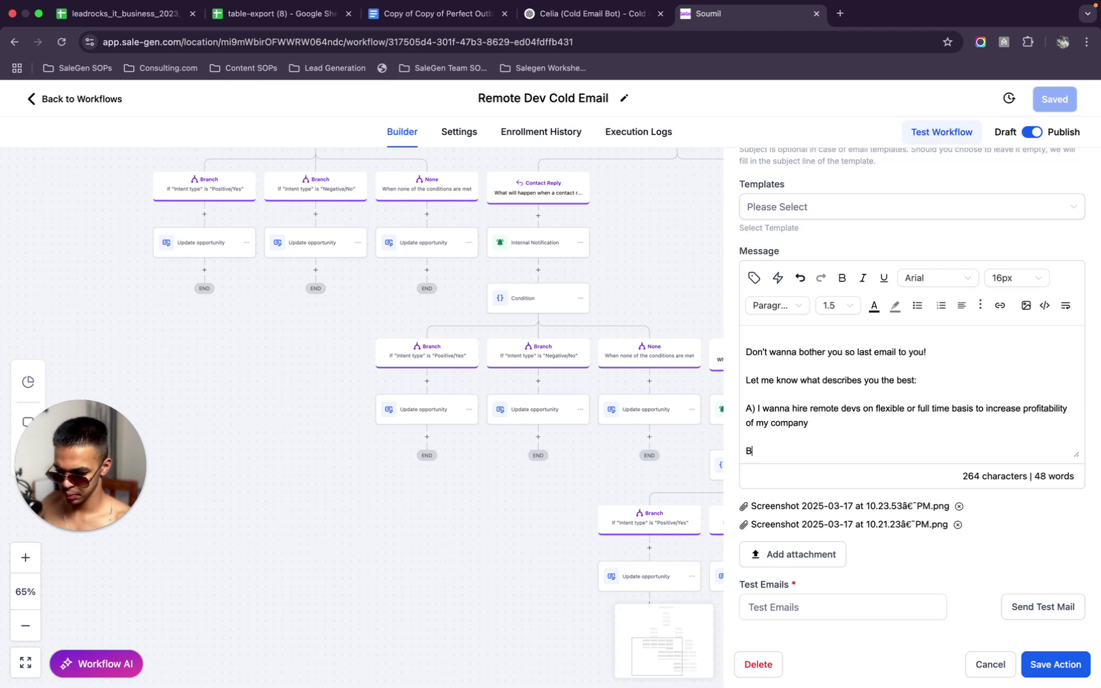
type(") I do")
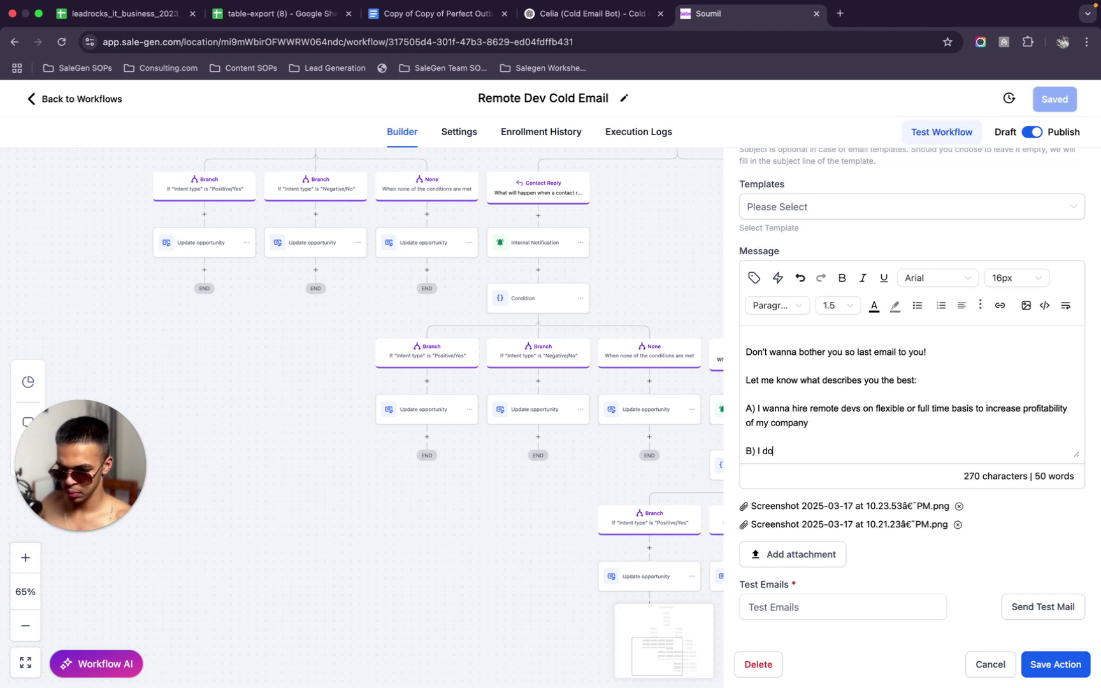
type("n't believe in the idea of ")
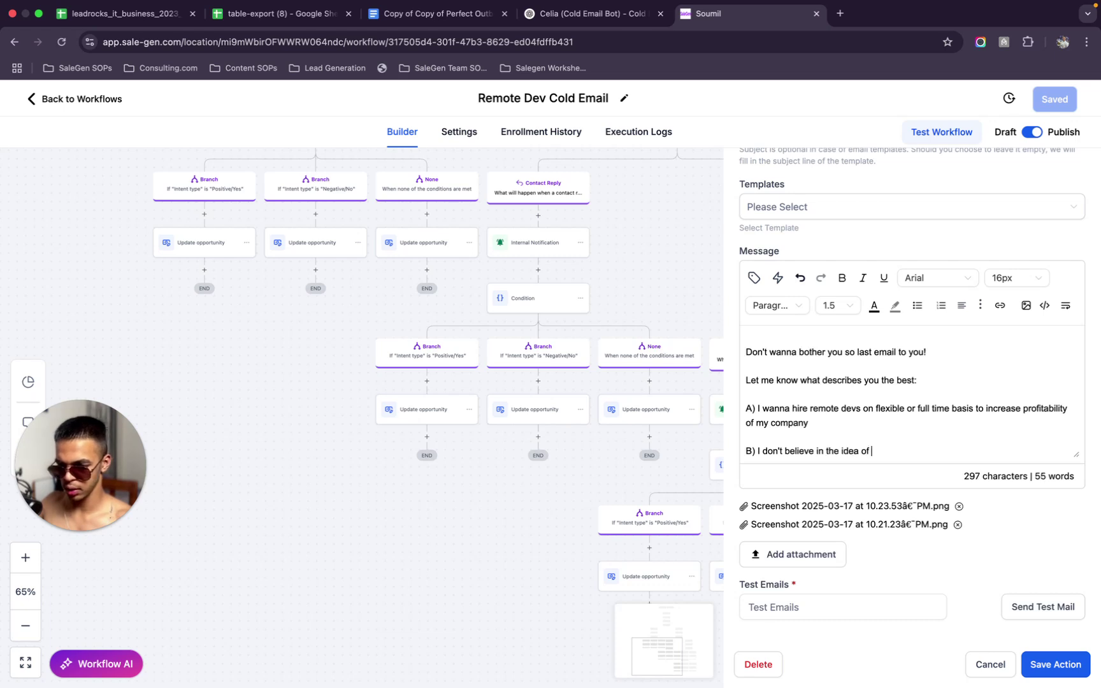
type("hiring remote")
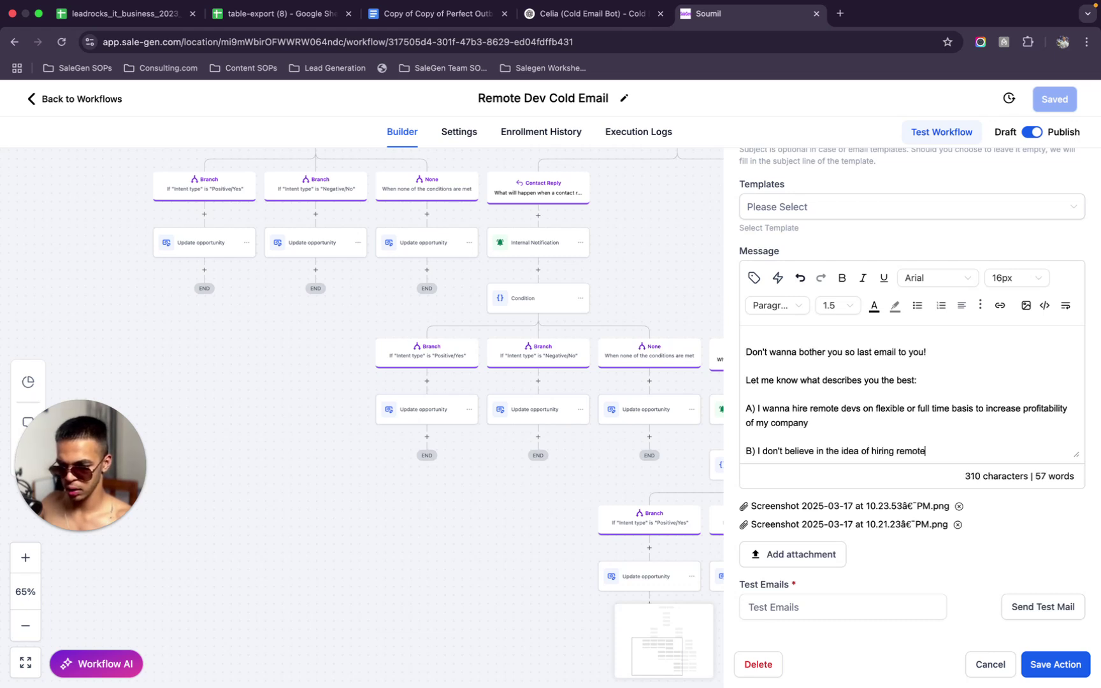
type(" devs")
key("Return")
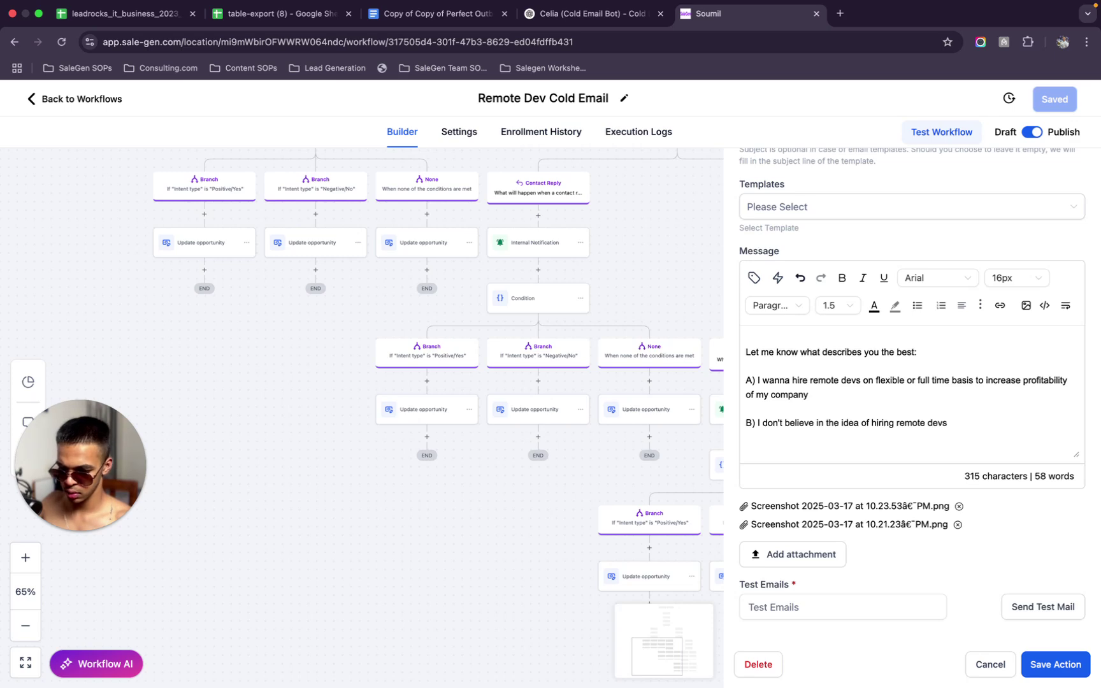
type("C) I don't trust you en")
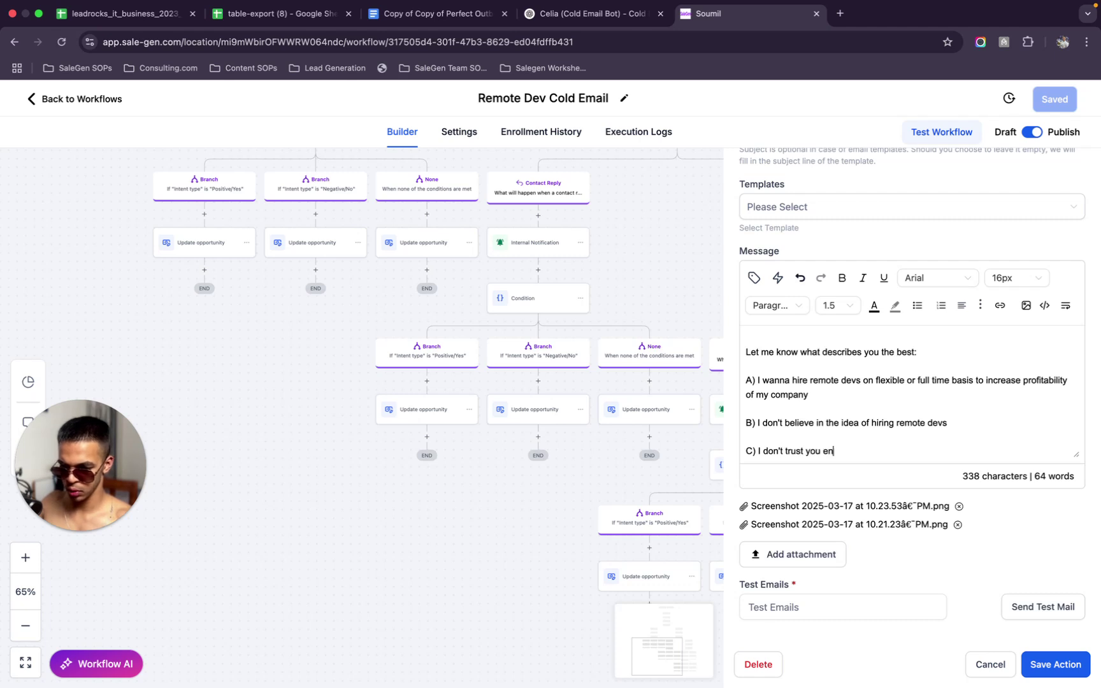
type("ough yet")
key("Return")
key("Return")
type("D")
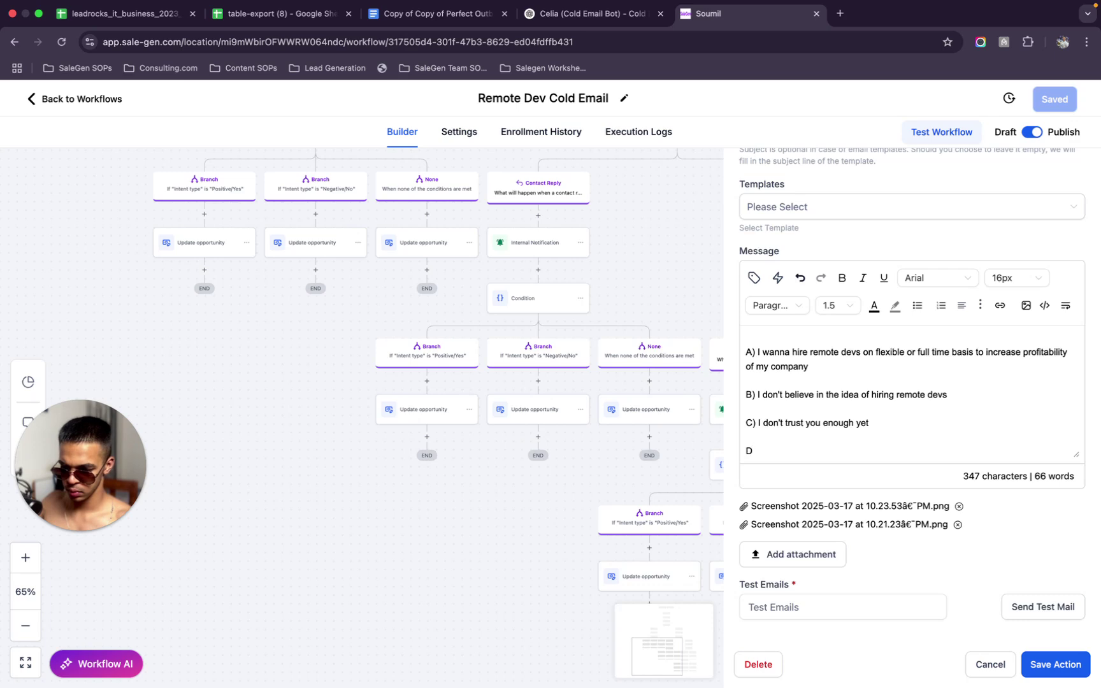
type(") You reach")
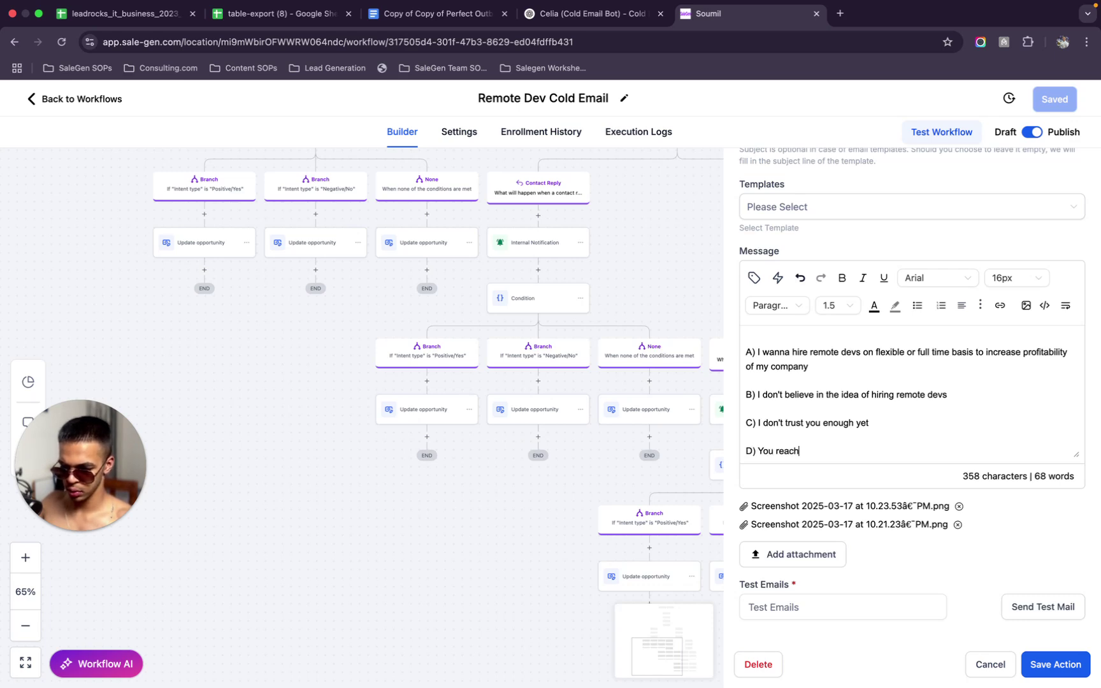
key("BackSpace")
key("BackSpace")
key("BackSpace")
key("BackSpace")
key("BackSpace")
type("contacted the wrong person")
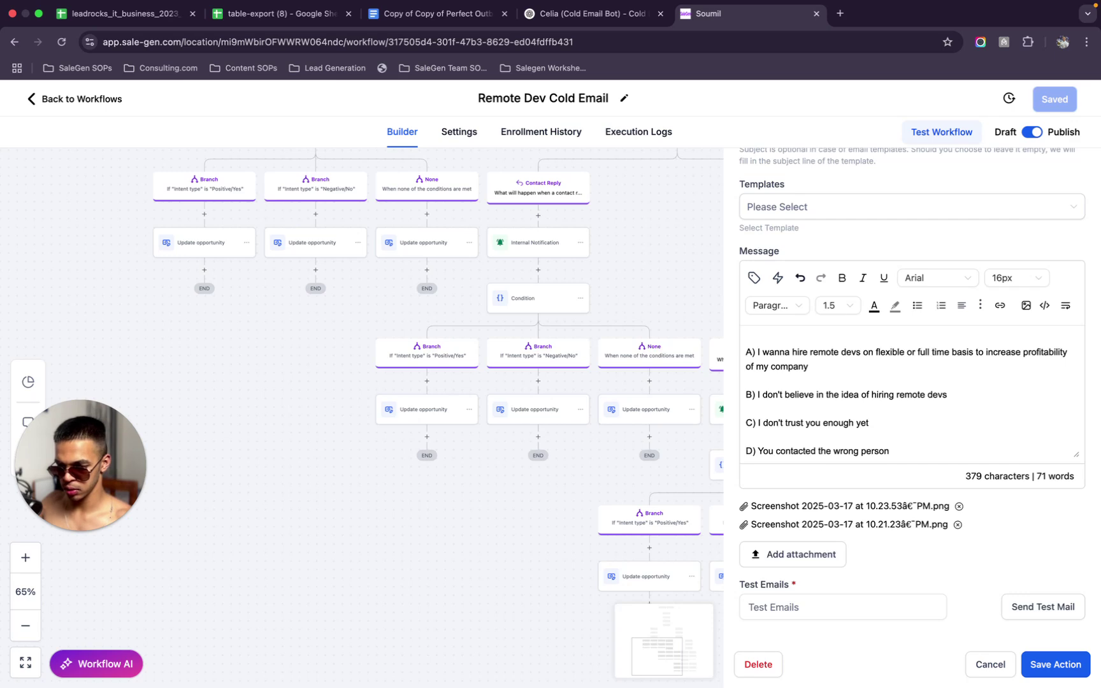
Add the sign-off 'Have a lovely day ahead, feel free to contact me here :)' and save the workflow
key("Return")
key("Return")
type("AN")
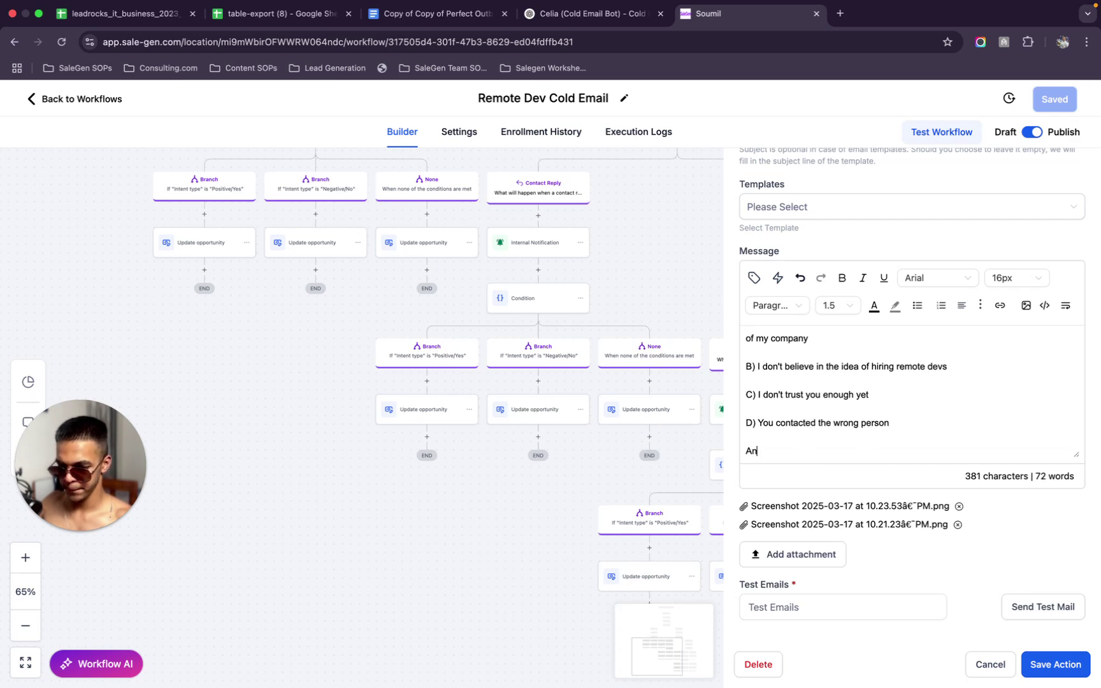
key("BackSpace")
type("Have a lovely day ahead")
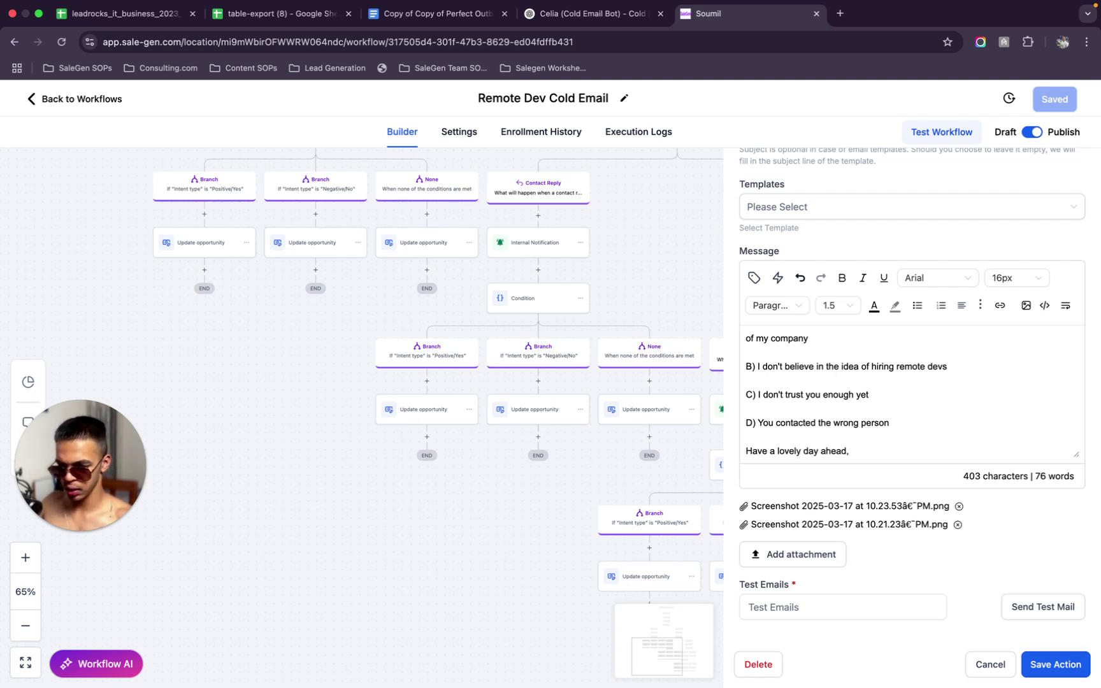
type(", fe")
type("eel")
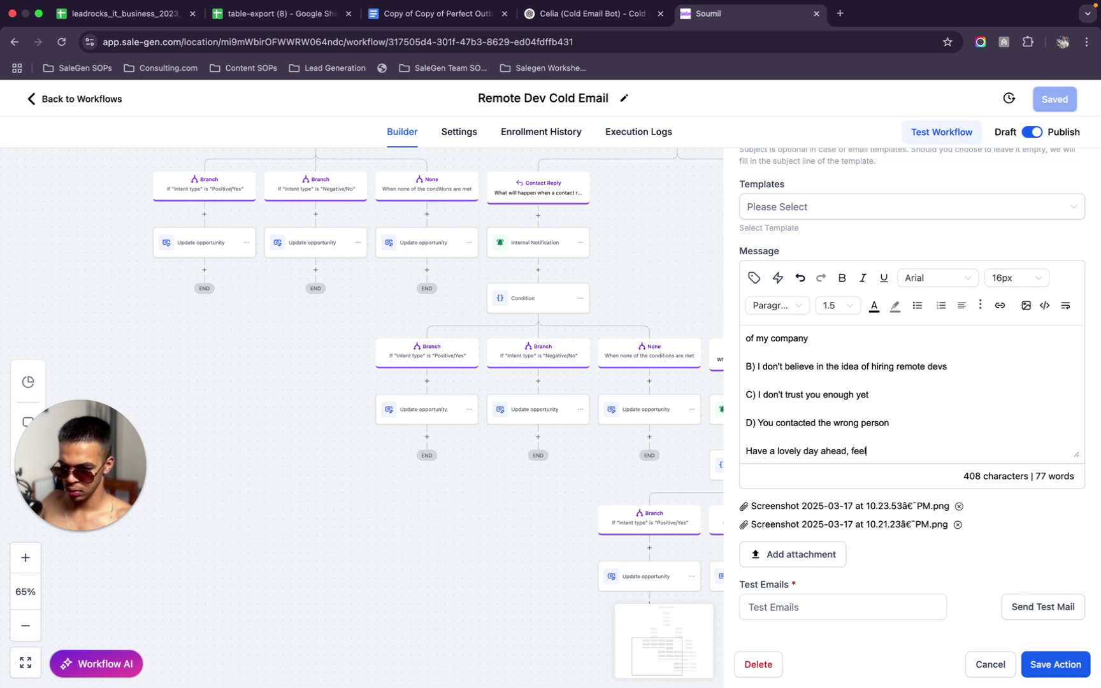
type(" free to co")
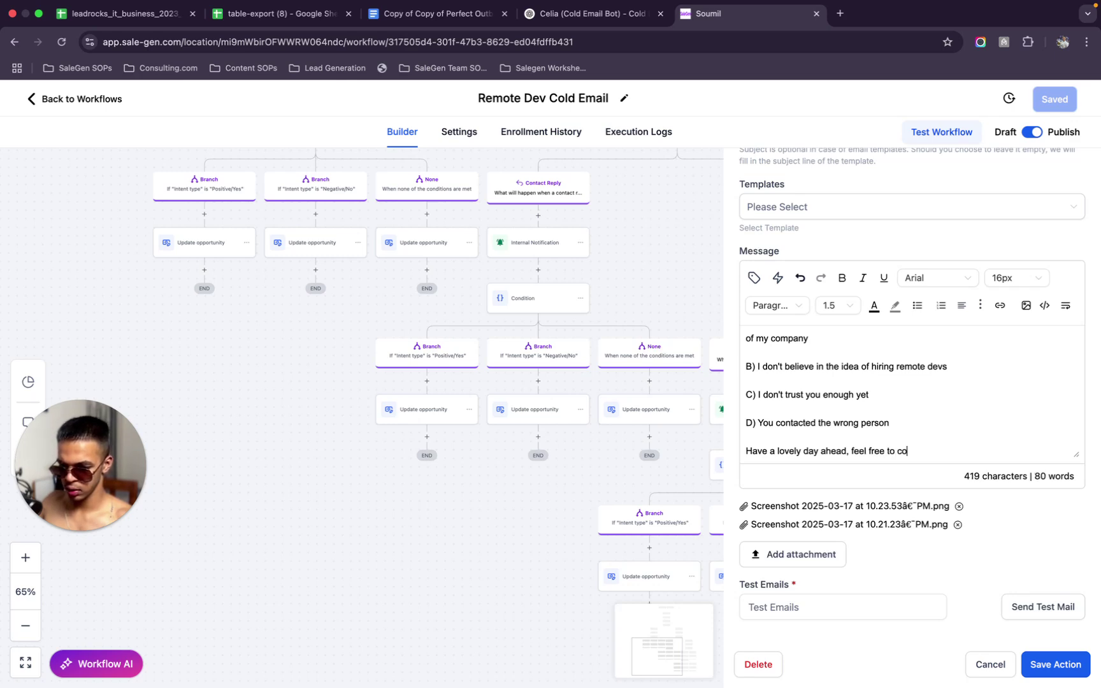
type("ntact me here")
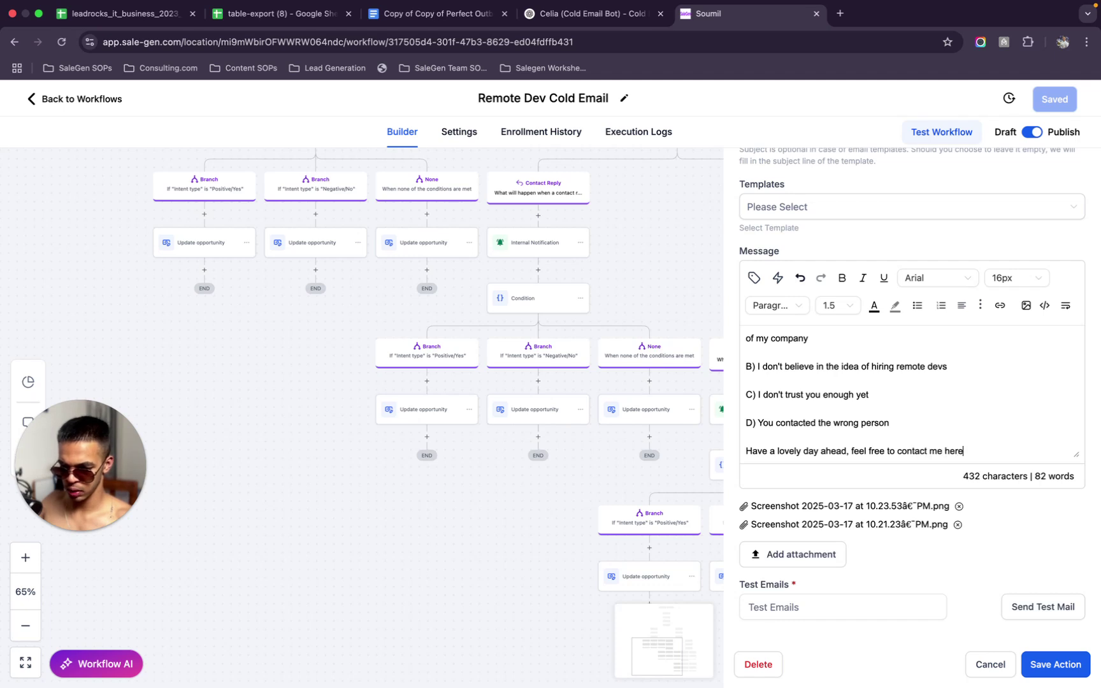
type(" :)")
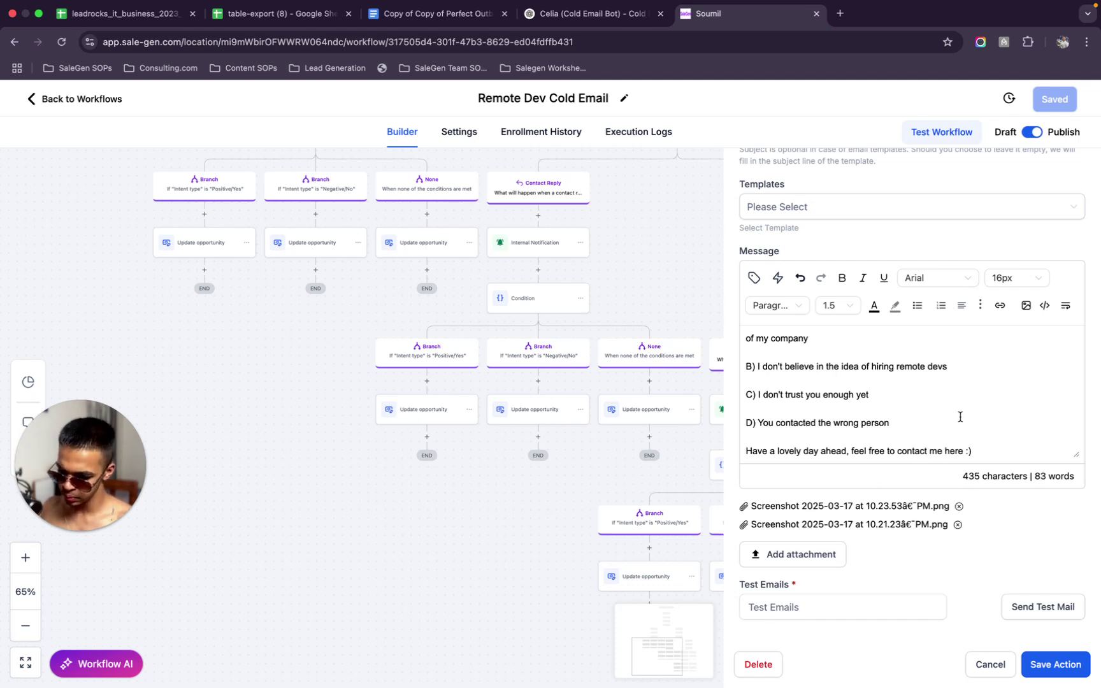
scroll(962, 401, "up", 5)
scroll(962, 401, "down", 2)
scroll(963, 401, "up", 2)
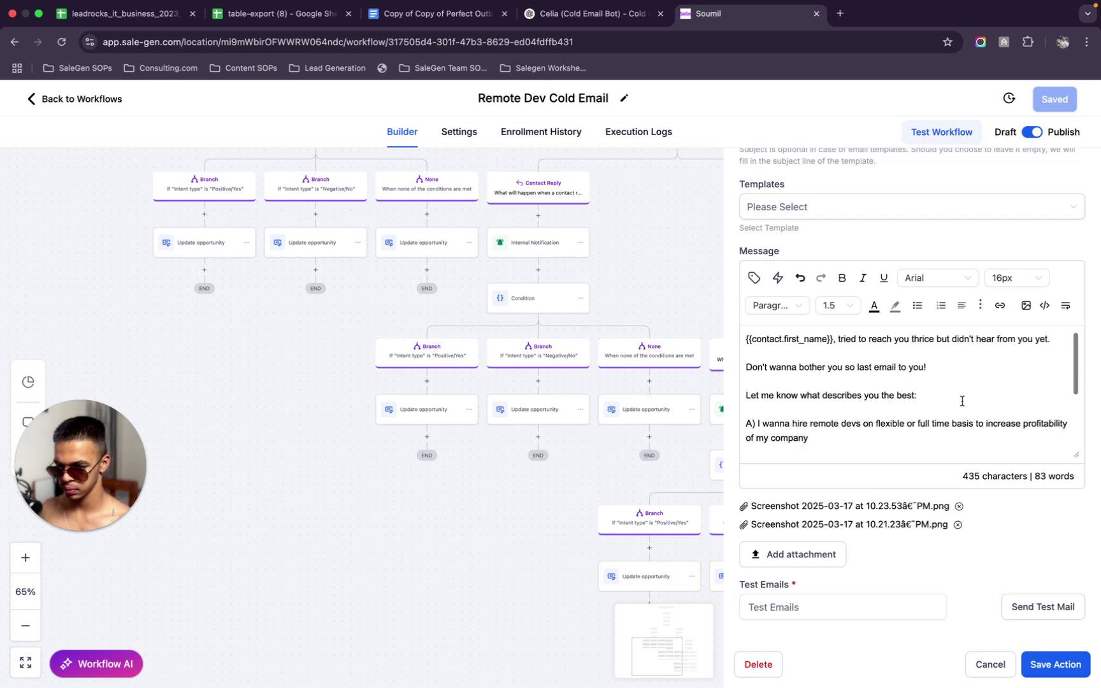
scroll(962, 401, "down", 5)
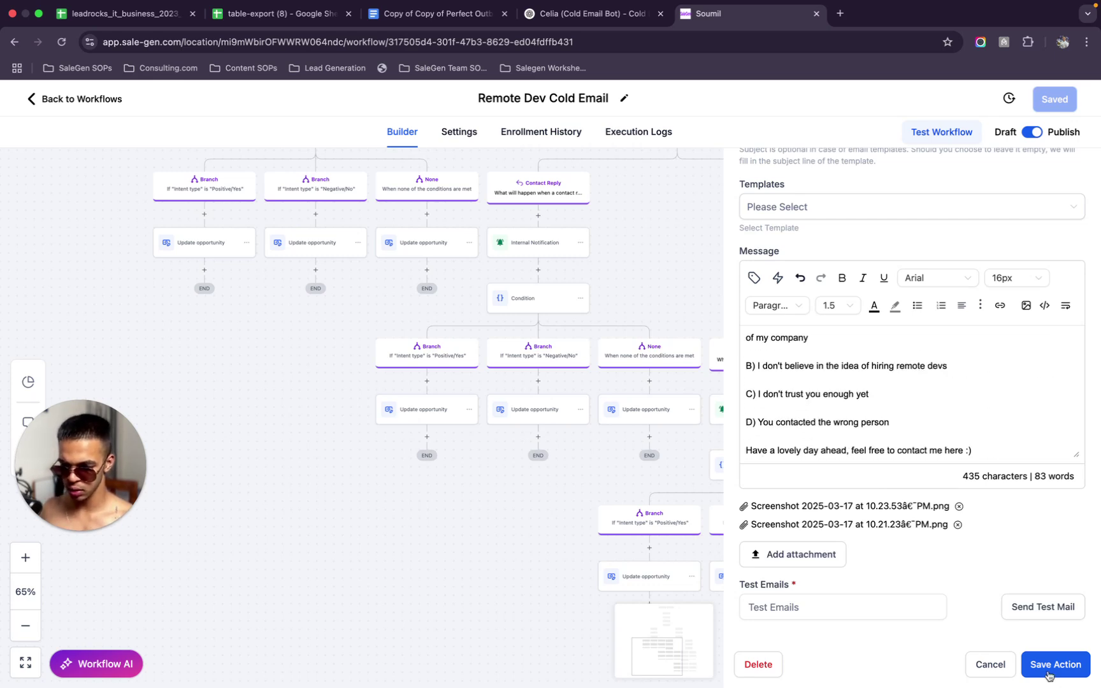
left_click(1051, 666)
left_click(1051, 104)
Add a Wait step after the FUP 3 email
scroll(851, 479, "down", 3)
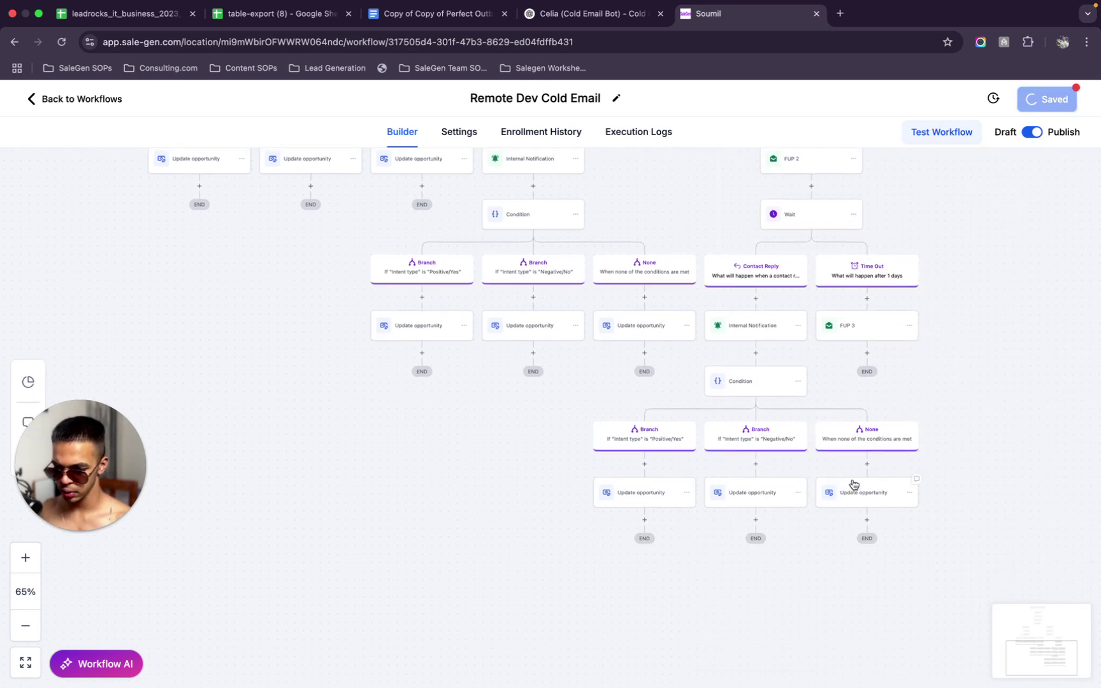
left_click(910, 267)
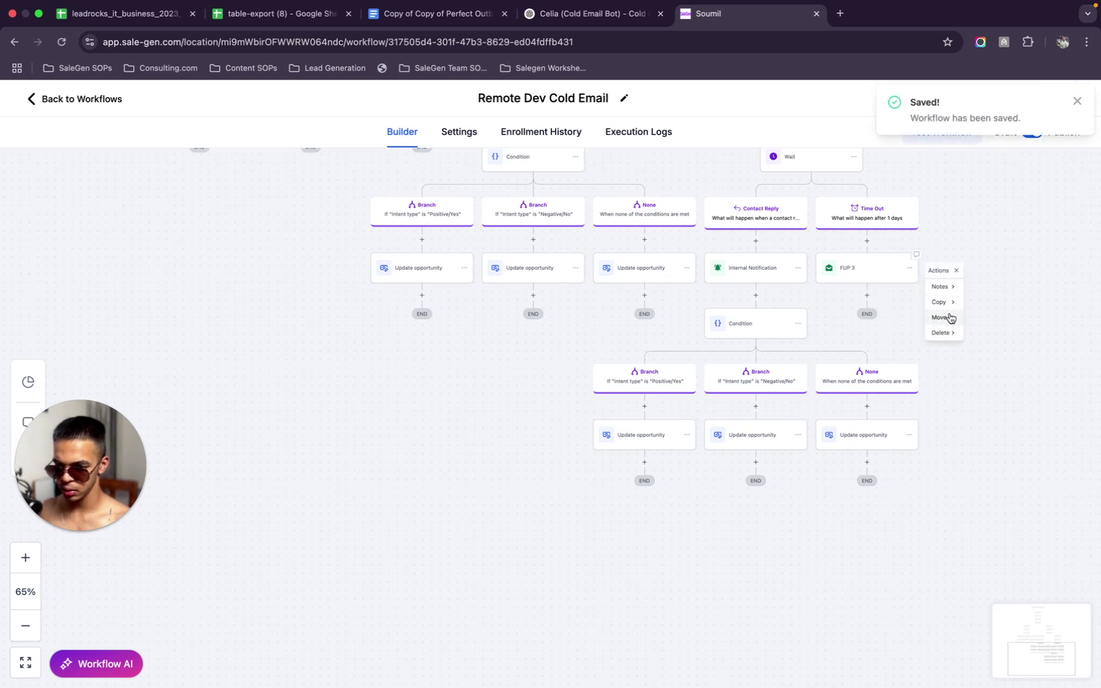
left_click(867, 295)
type("wait")
left_click(839, 335)
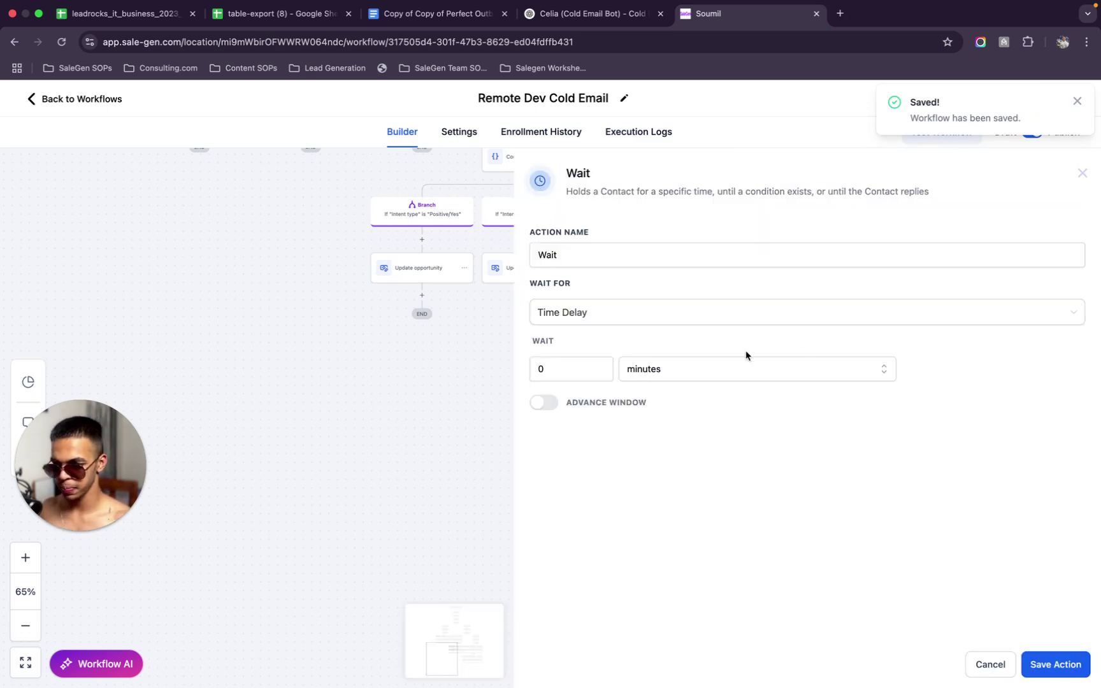
Make the Wait step wait for a contact reply to FUP 3, with a 2-day timeout
left_click(604, 319)
scroll(605, 459, "down", 2)
left_click(609, 479)
left_click(566, 365)
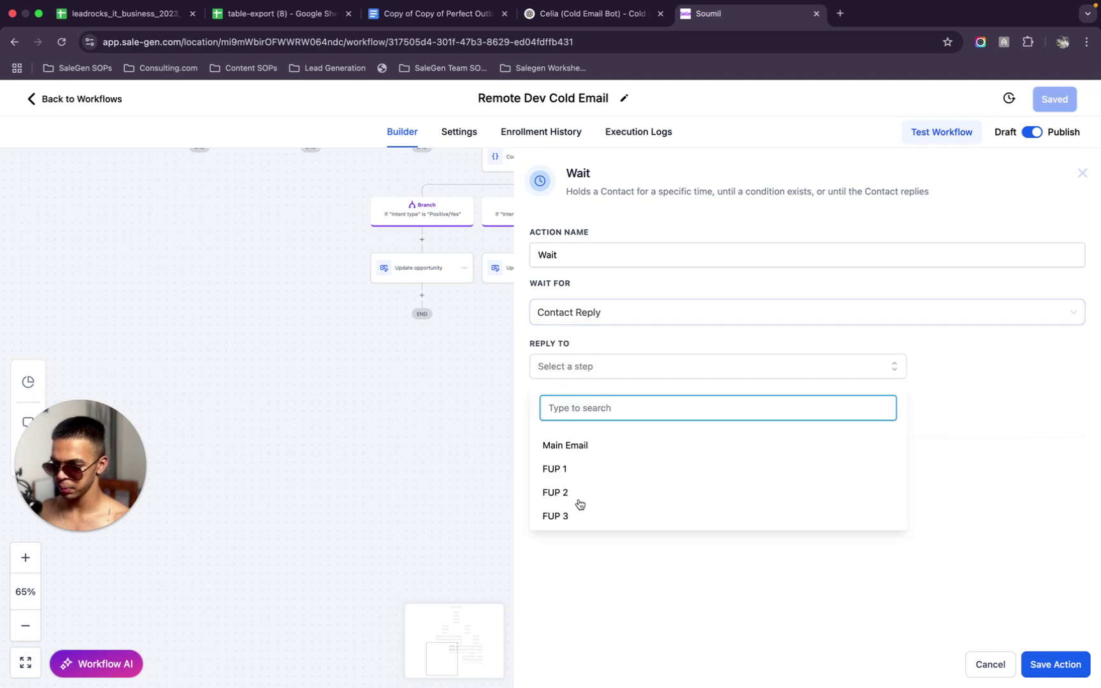
left_click(556, 516)
left_click(678, 330)
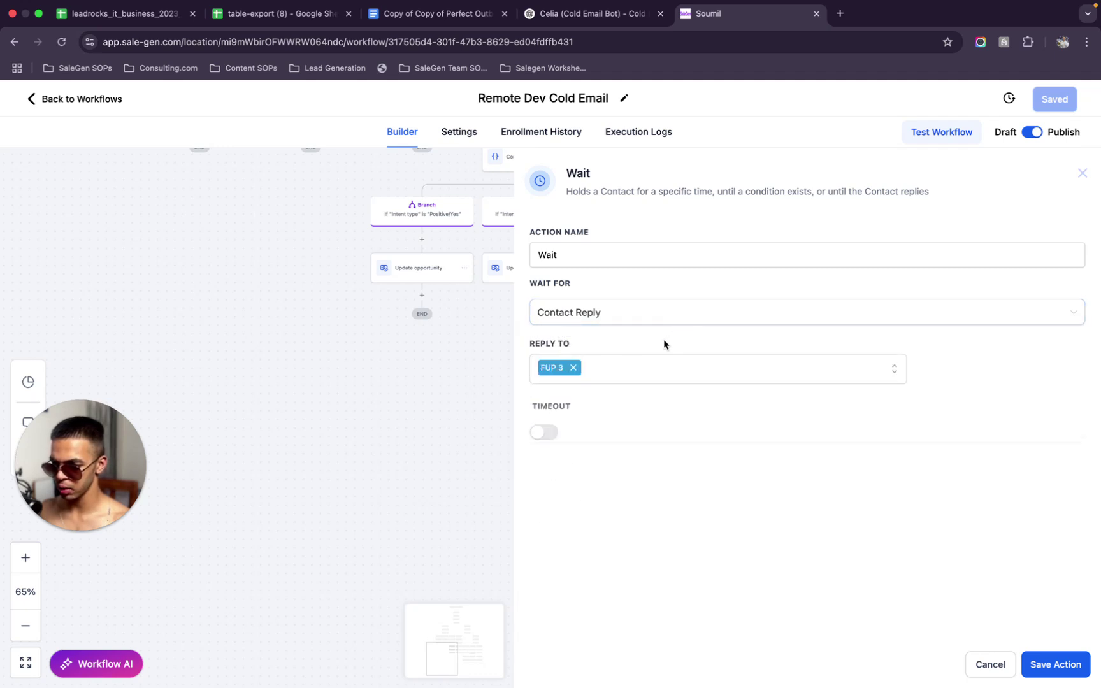
left_click(532, 433)
left_click(570, 453)
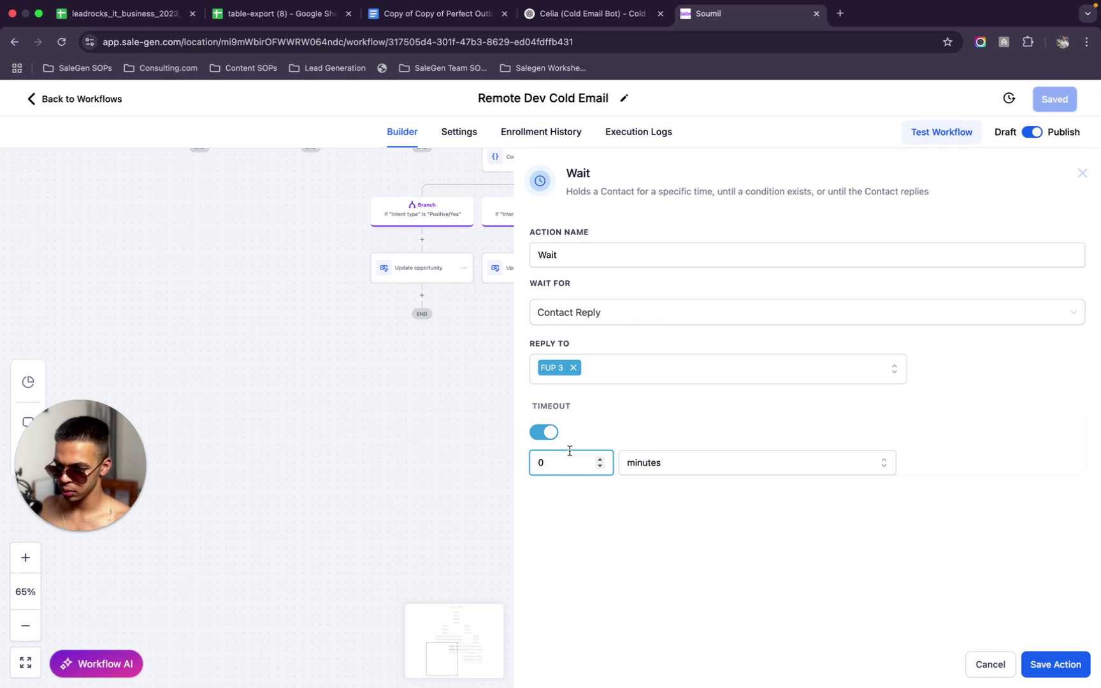
left_click(659, 463)
left_click(663, 493)
left_click(1053, 665)
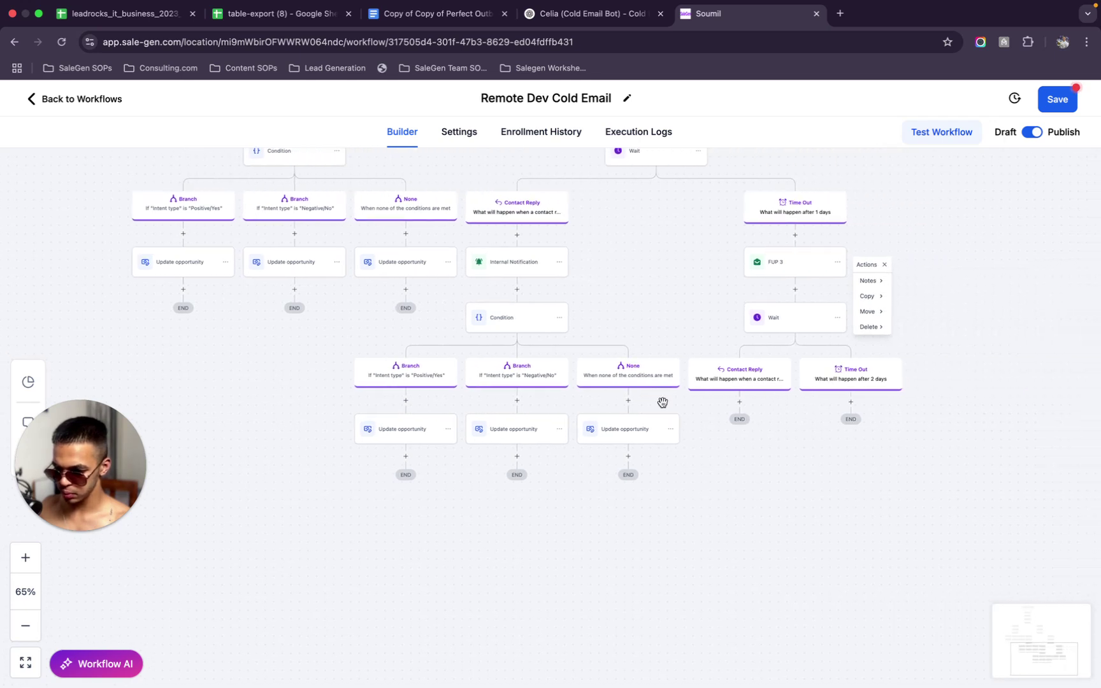
Copy all actions from Internal Notification onward into FUP 3's Contact Reply branch
left_click(559, 322)
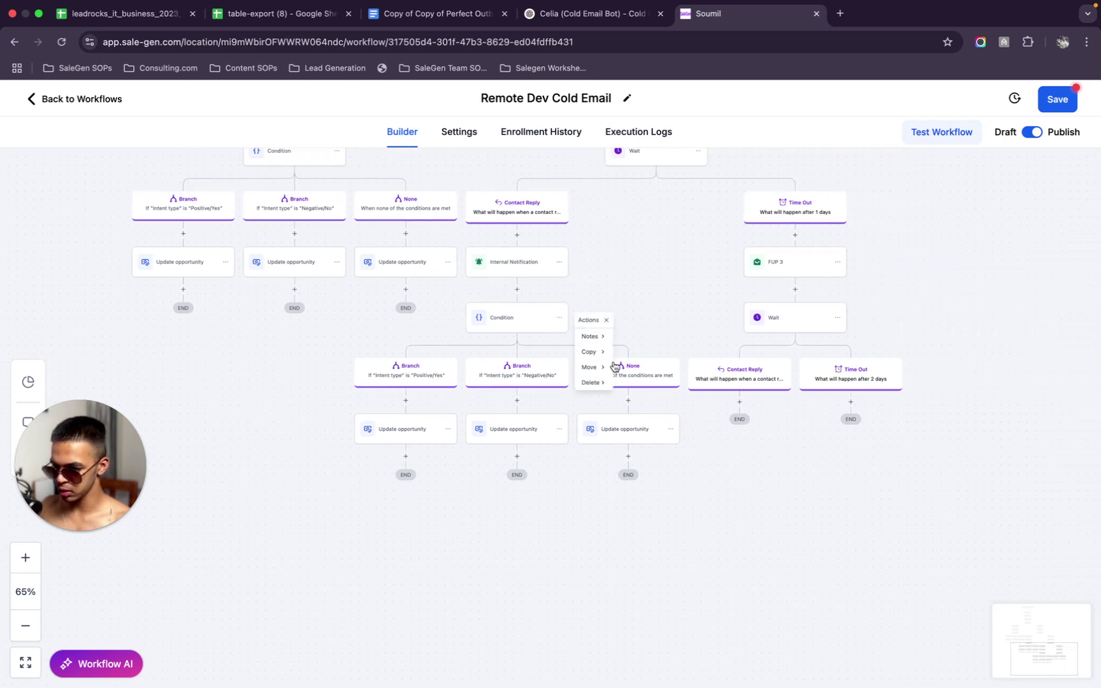
left_click(559, 262)
mouse_move(593, 297)
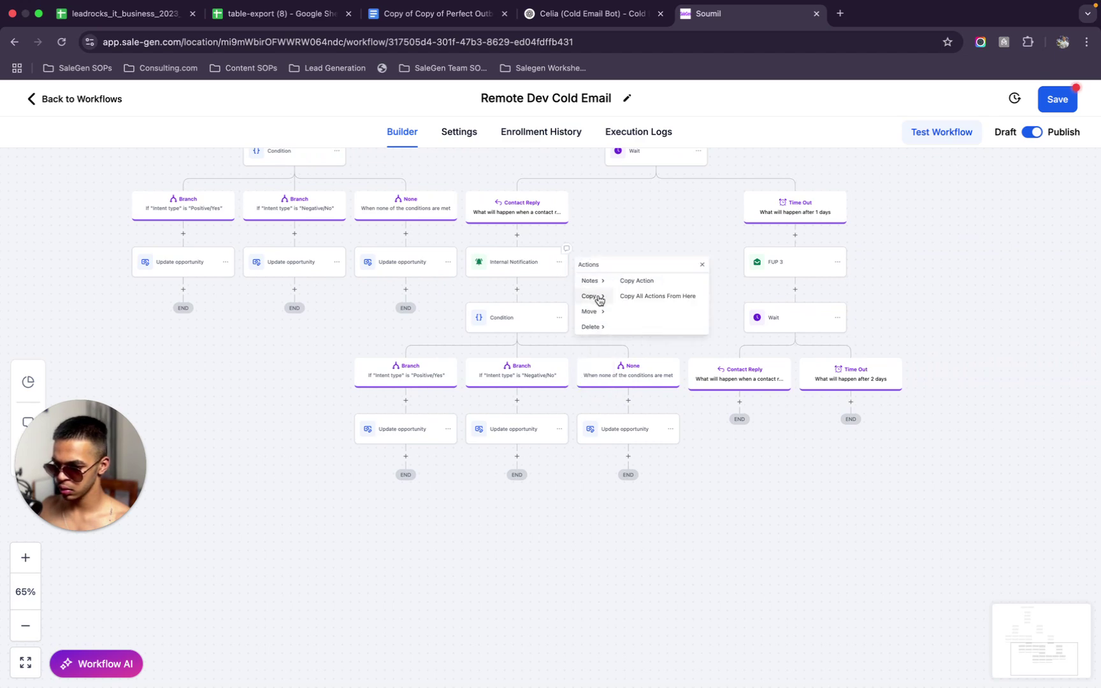
left_click(650, 300)
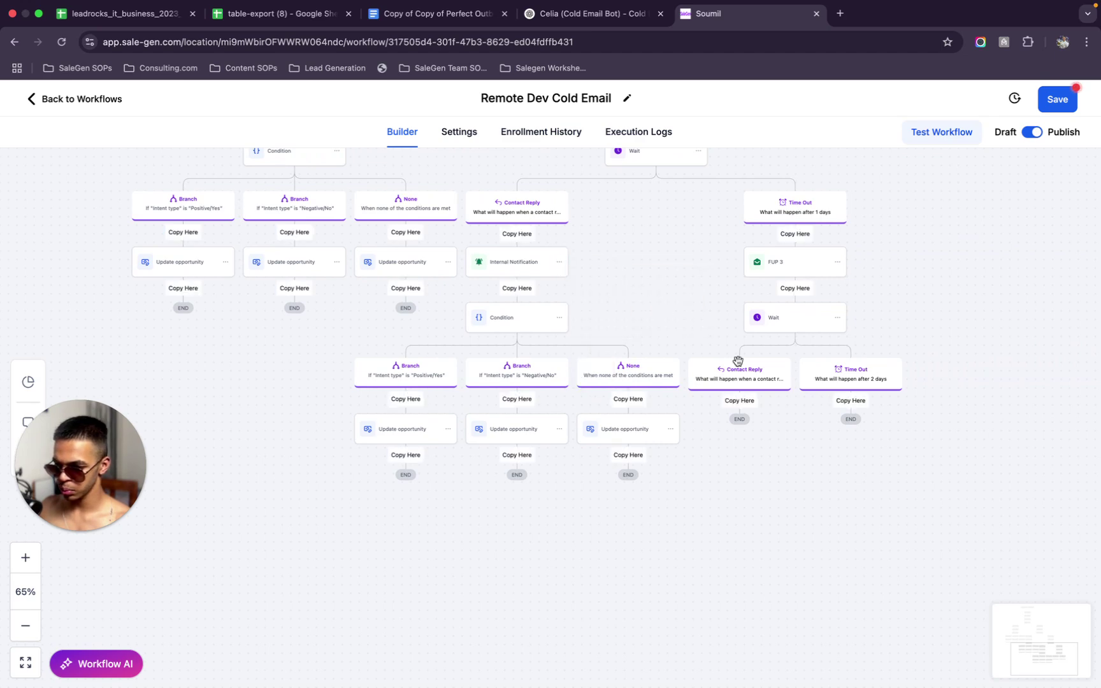
left_click(739, 401)
left_click(851, 402)
type("remove")
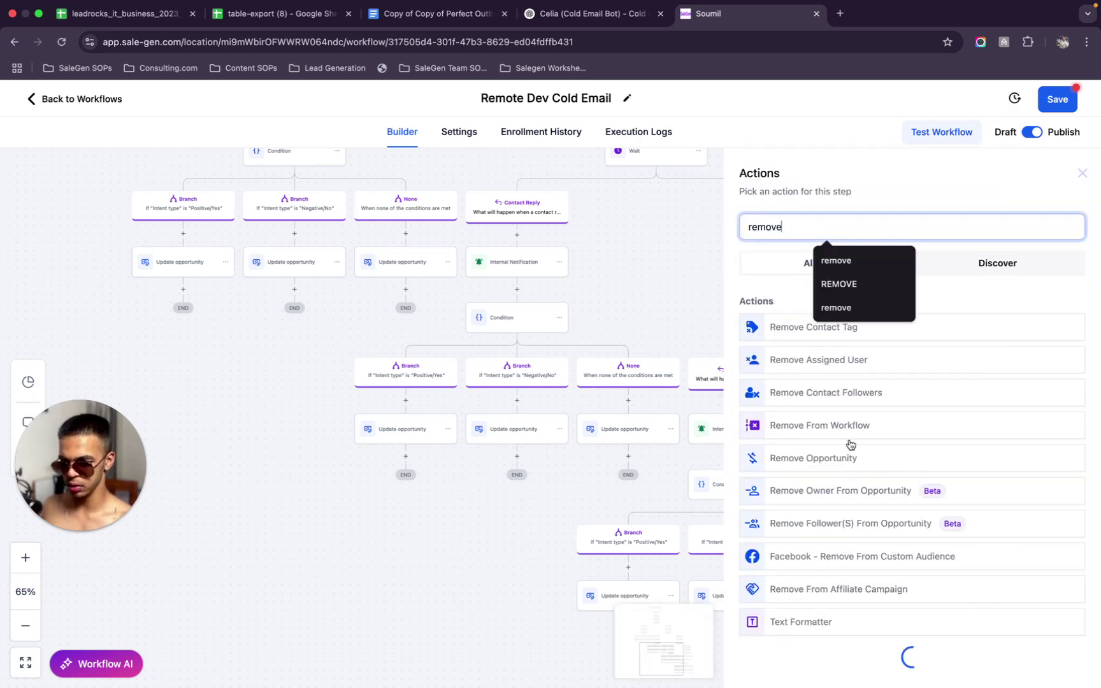
Add Remove Opportunity for all contact opportunities in the Cold Email Remote Dev pipeline, then save
left_click(853, 460)
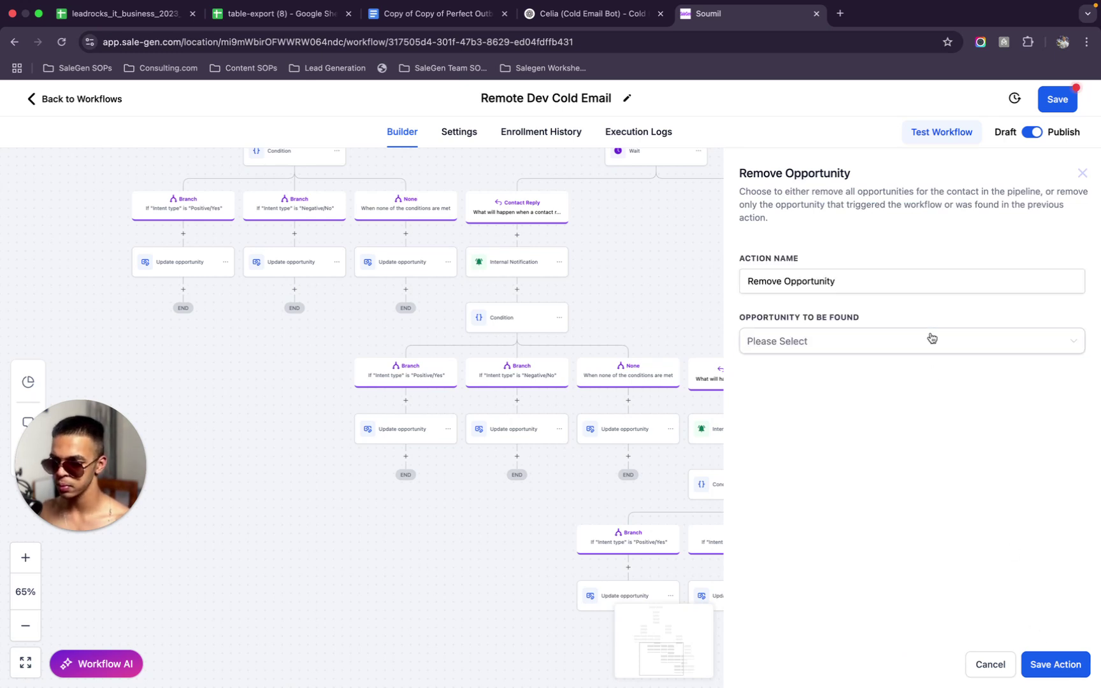
left_click(932, 342)
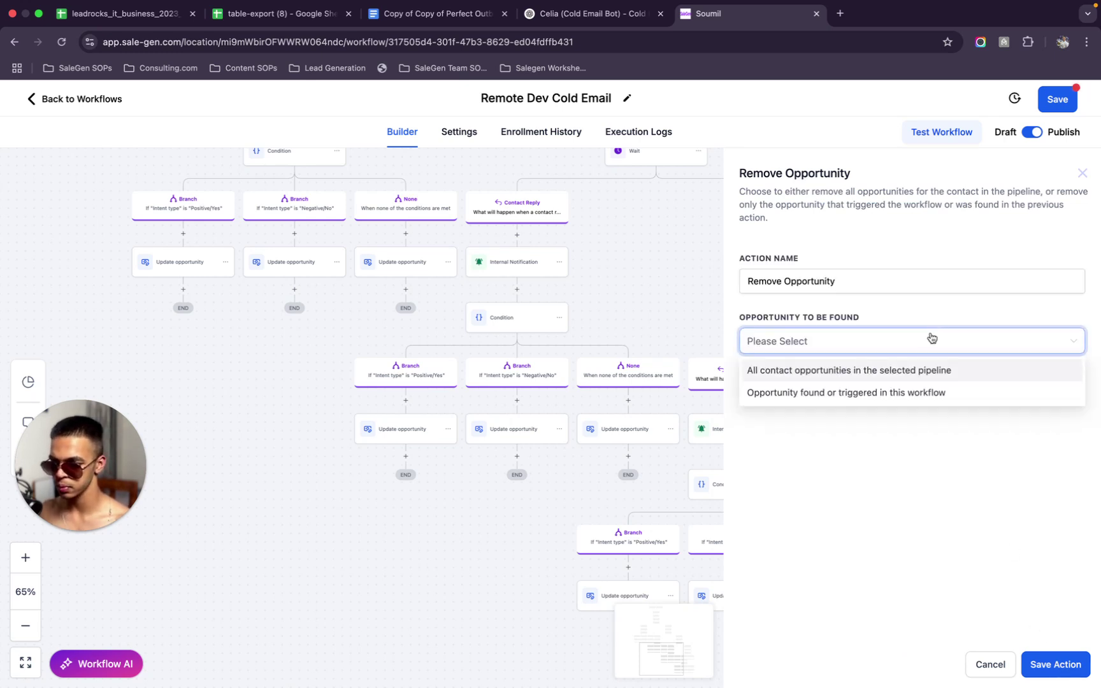
left_click(893, 382)
left_click(921, 391)
left_click(859, 455)
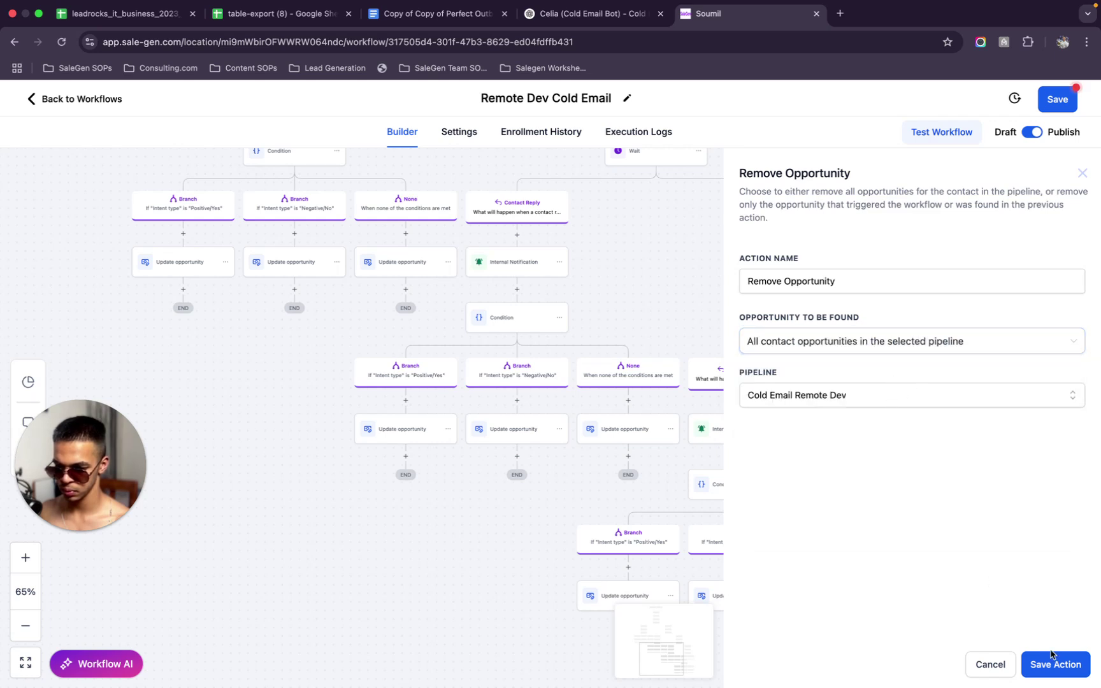
left_click(1082, 173)
left_click(1057, 99)
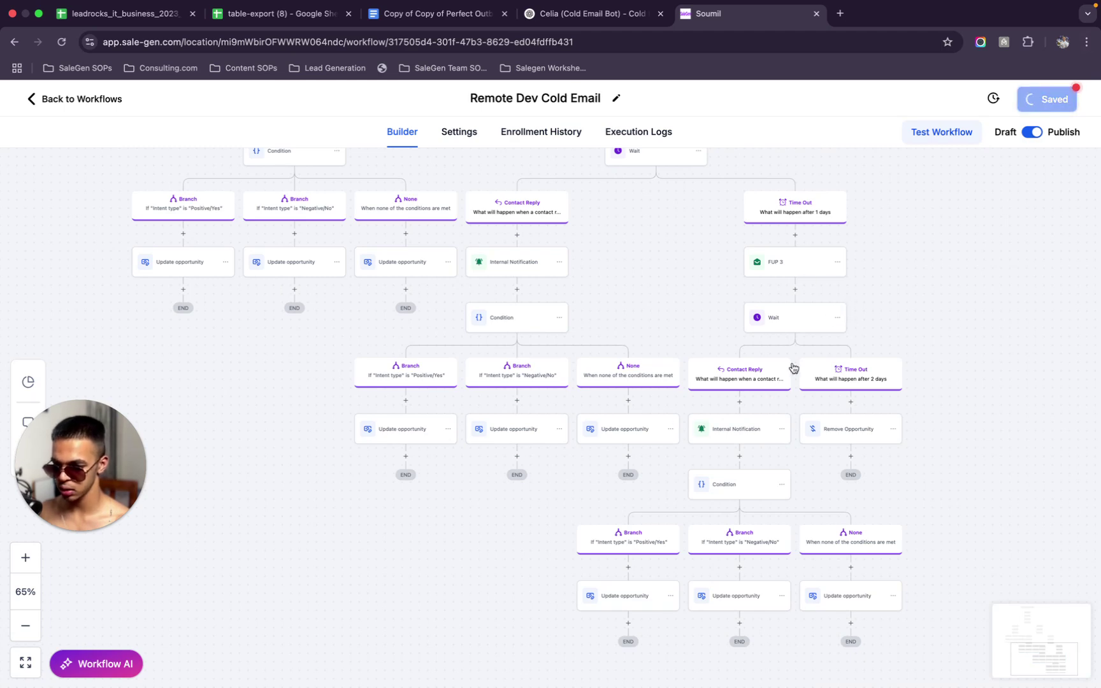
Select the Main Email's full message text and open a new browser tab
scroll(796, 268, "down", 5)
scroll(795, 267, "right", 5)
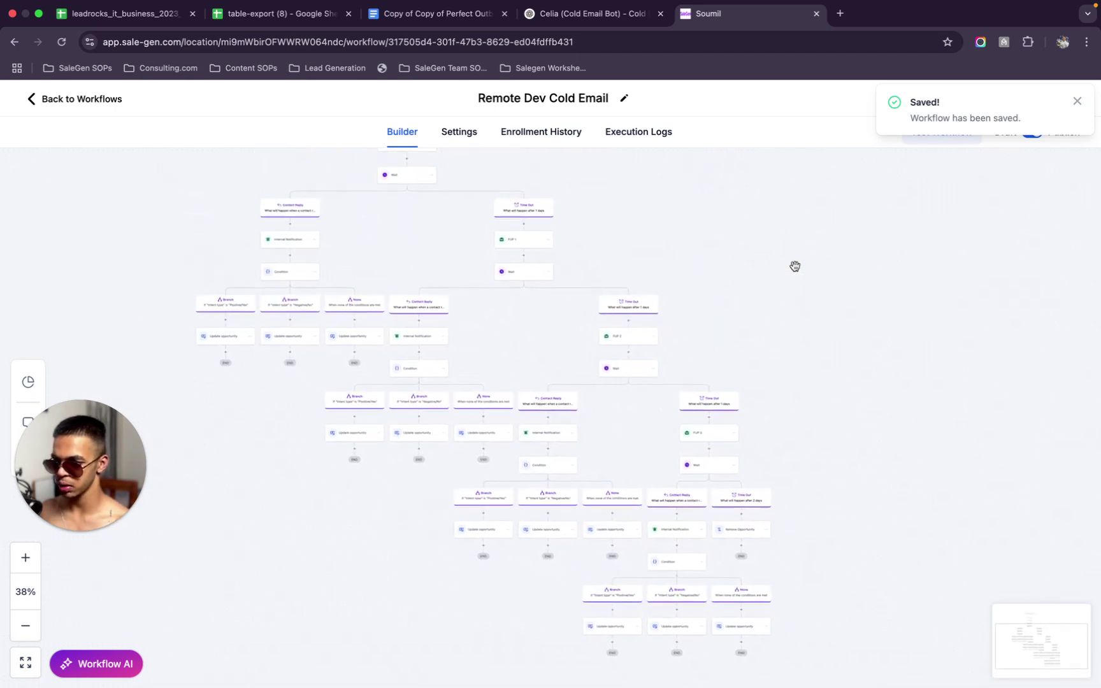
scroll(795, 266, "up", 5)
scroll(784, 300, "left", 10)
scroll(784, 301, "up", 5)
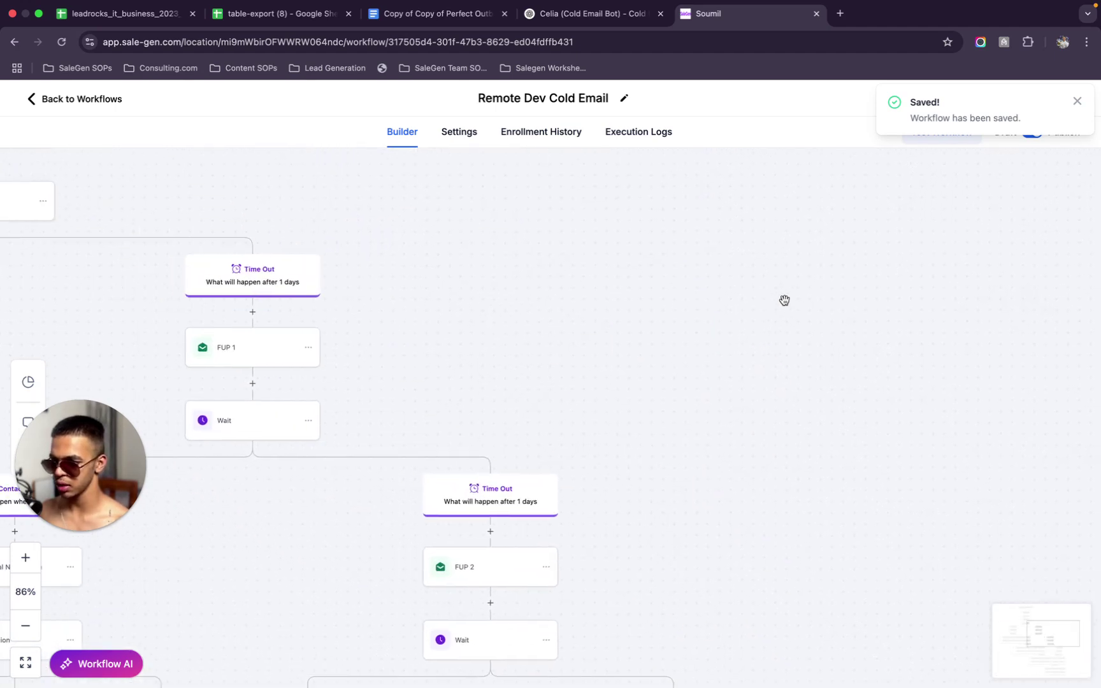
scroll(784, 300, "up", 10)
scroll(784, 300, "left", 5)
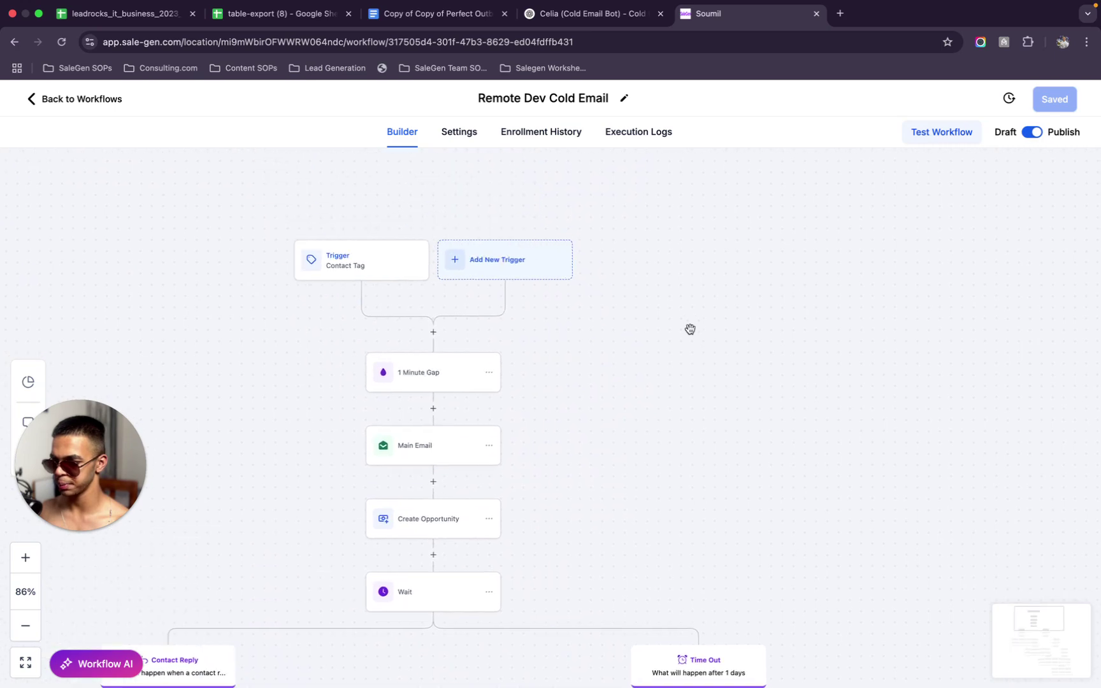
scroll(472, 373, "down", 4)
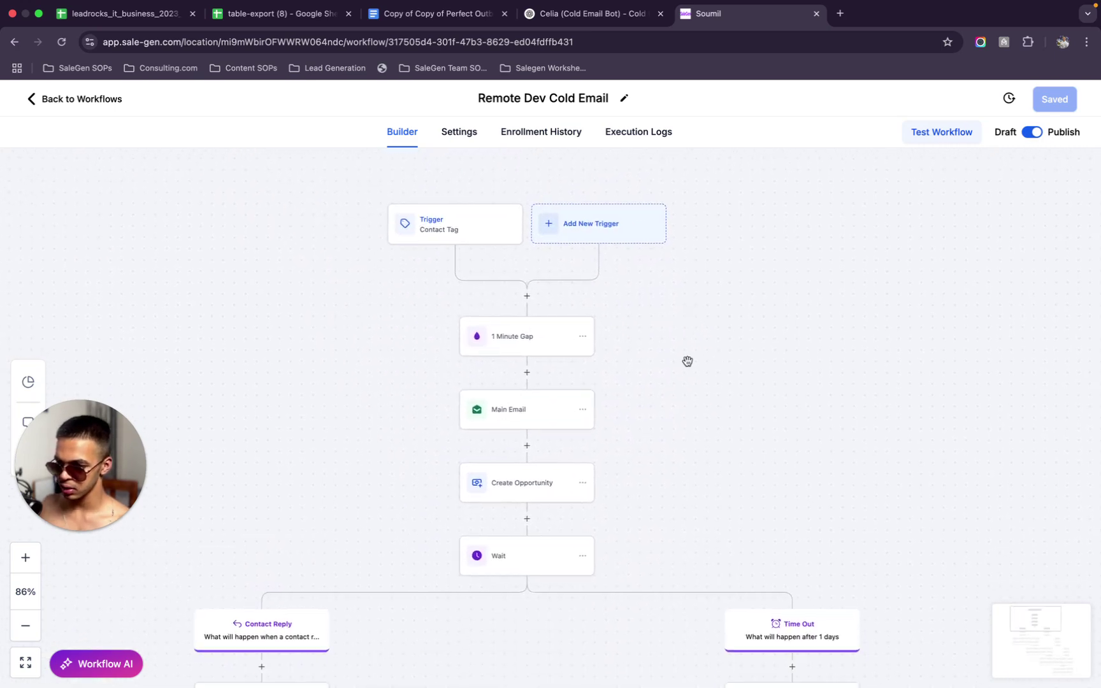
left_click(528, 415)
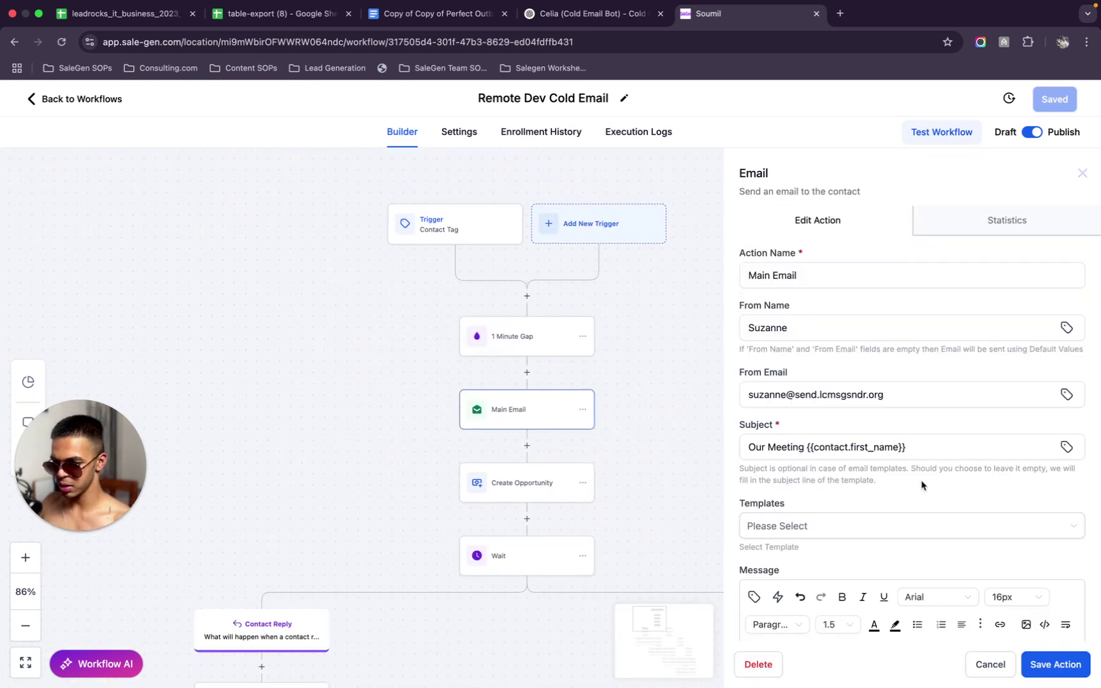
scroll(922, 484, "down", 5)
key("super+a")
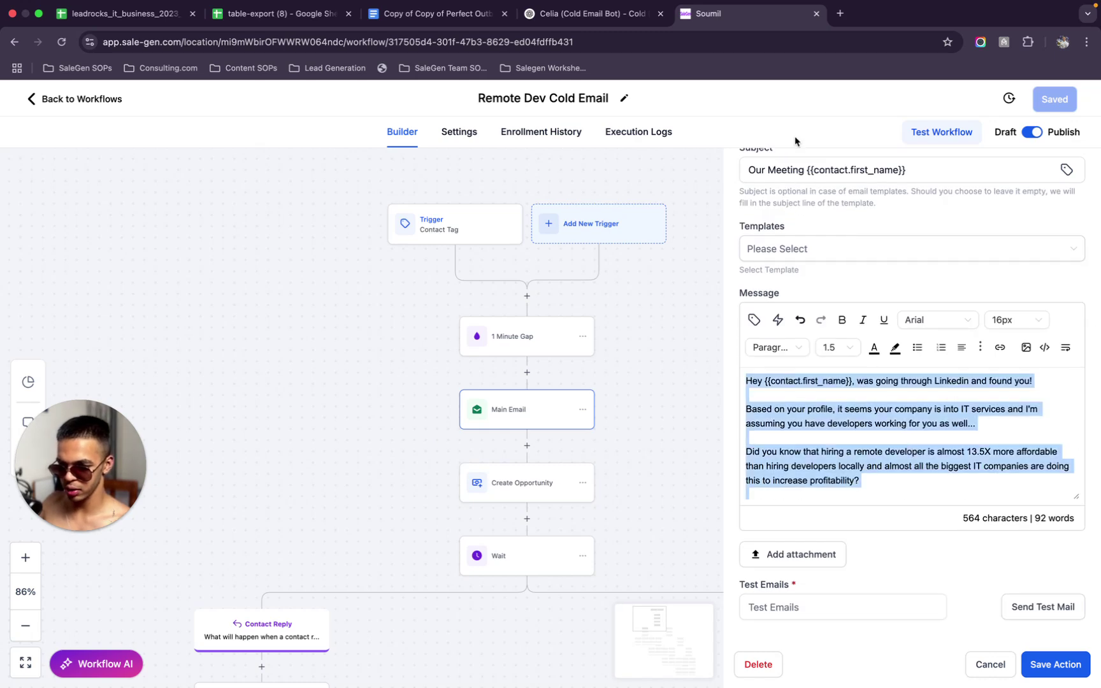
left_click(837, 14)
Load the Mailmeteor spam checker and paste the cold email over its sample text
type("mailmeteor.com/spam-checker")
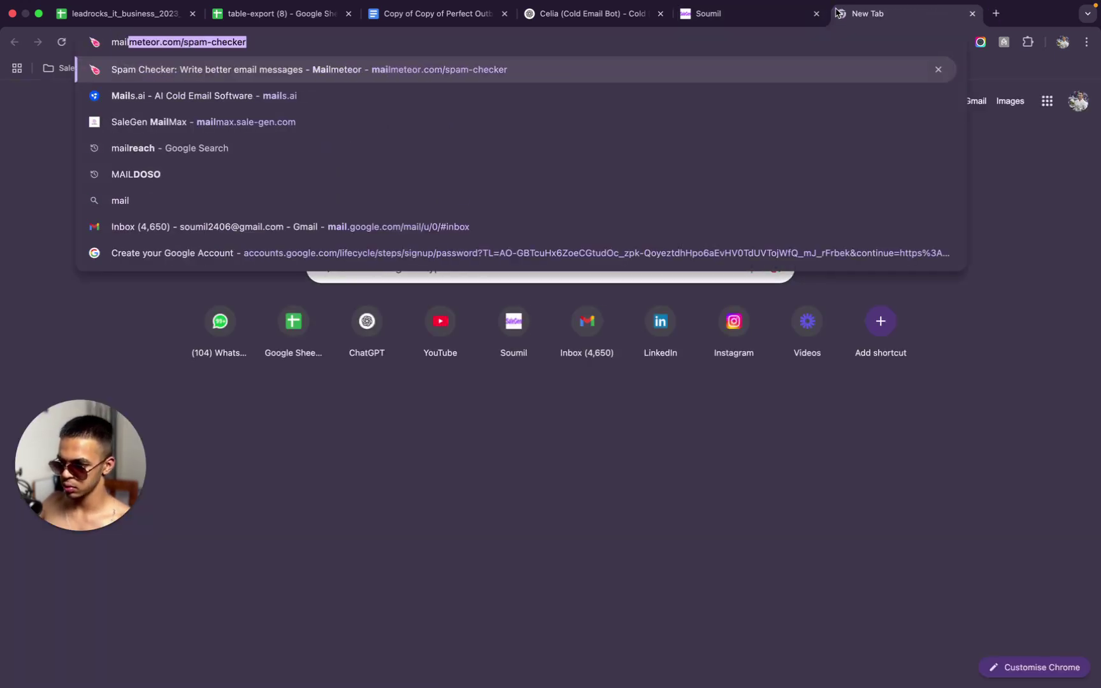
key("Return")
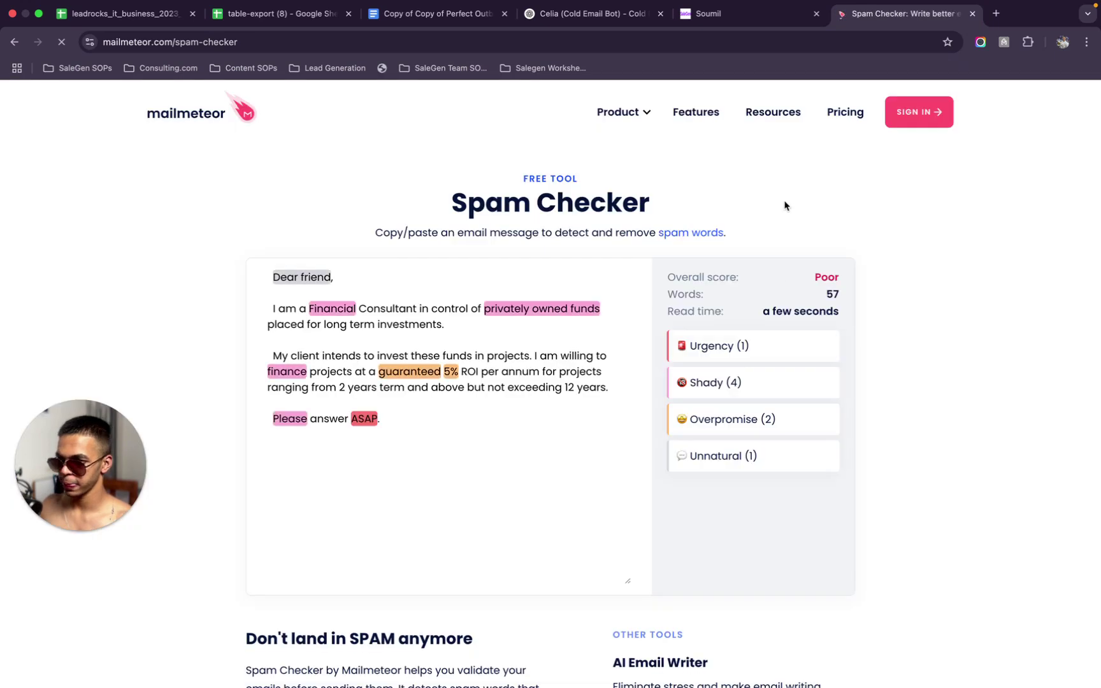
left_click(567, 360)
key("super+a")
key("super+v")
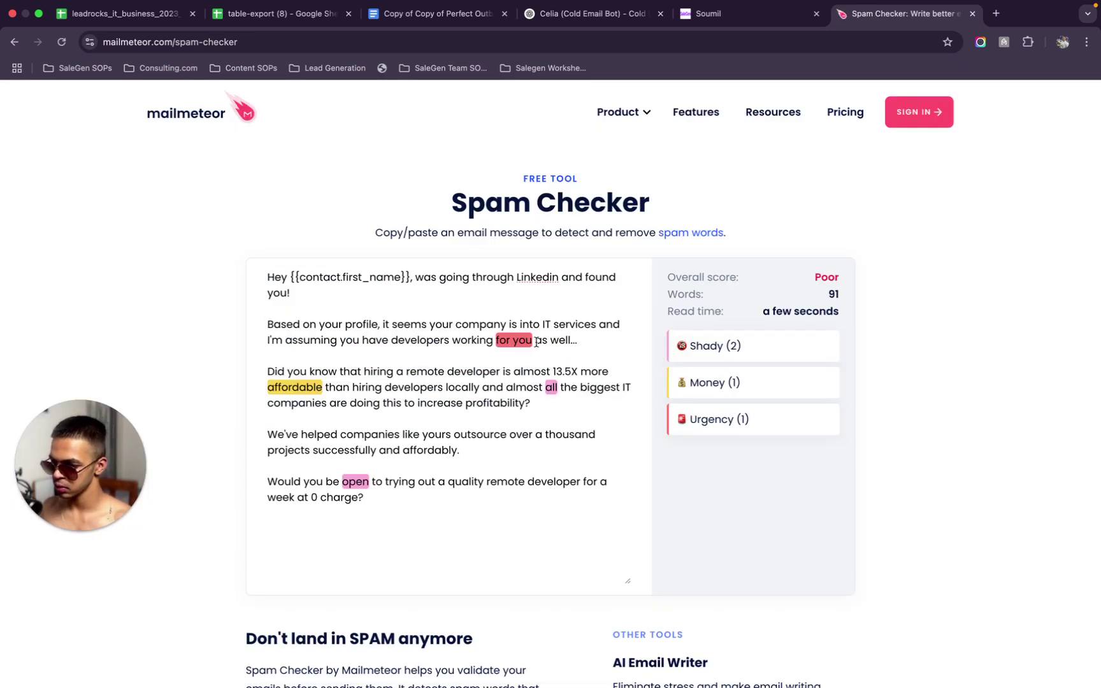
Remove 'for you' and 'as well working', and add 'to help you with the same' after developers
left_click(537, 342)
key("BackSpace")
key("BackSpace")
key("BackSpace")
key("BackSpace")
key("BackSpace")
key("BackSpace")
key("BackSpace")
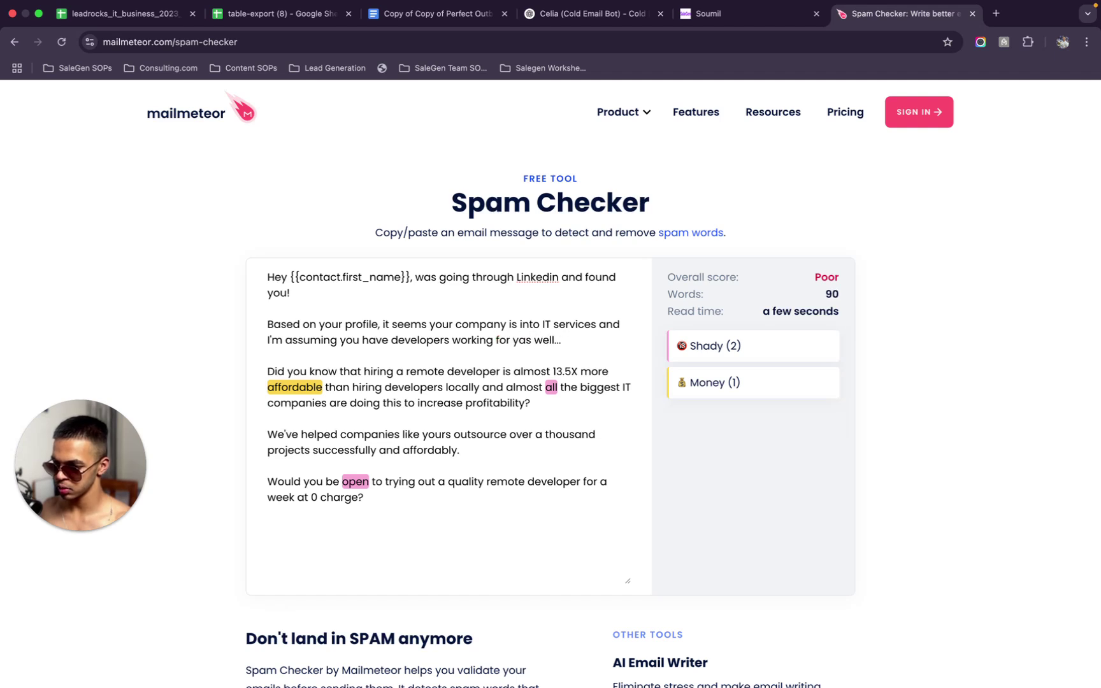
key("BackSpace")
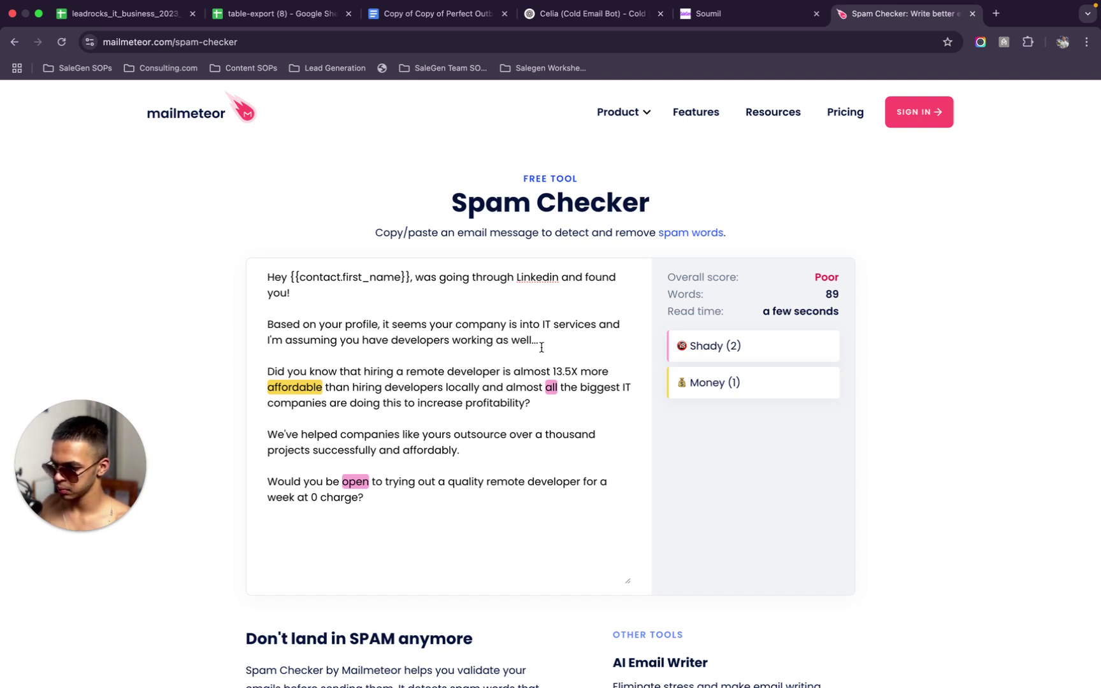
left_click_drag(532, 340, 495, 345)
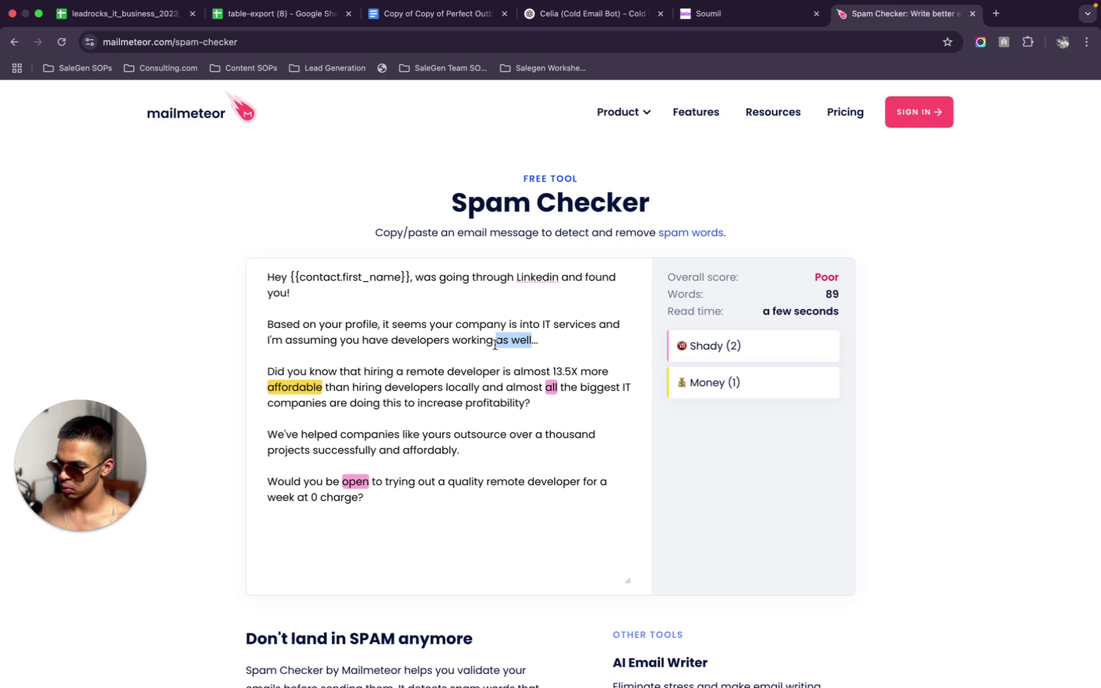
key("BackSpace")
key("BackSpace")
key("BackSpace")
key("BackSpace")
key("BackSpace")
key("BackSpace")
key("BackSpace")
key("BackSpace")
key("BackSpace")
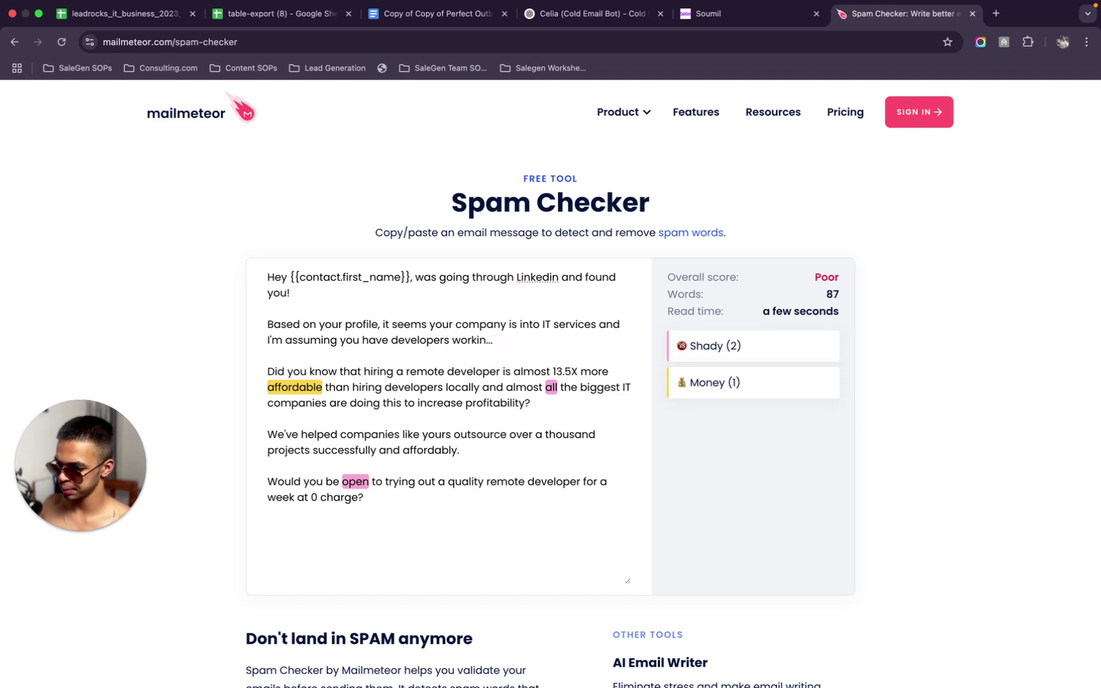
key("BackSpace")
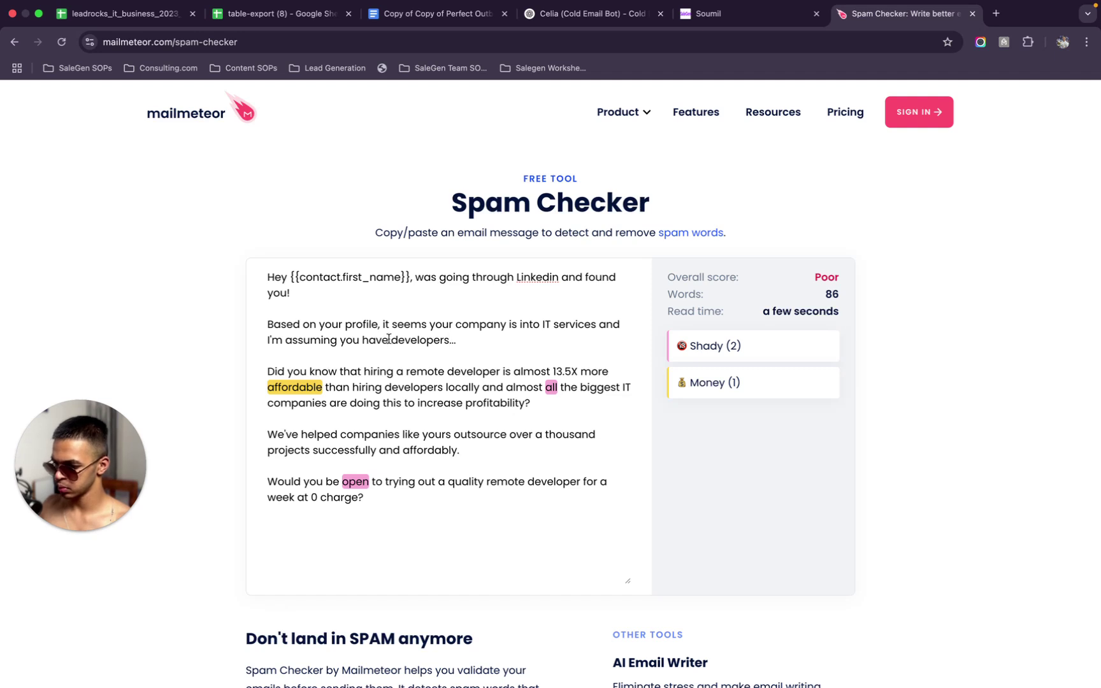
left_click(448, 339)
type("to hel")
type("p you with th")
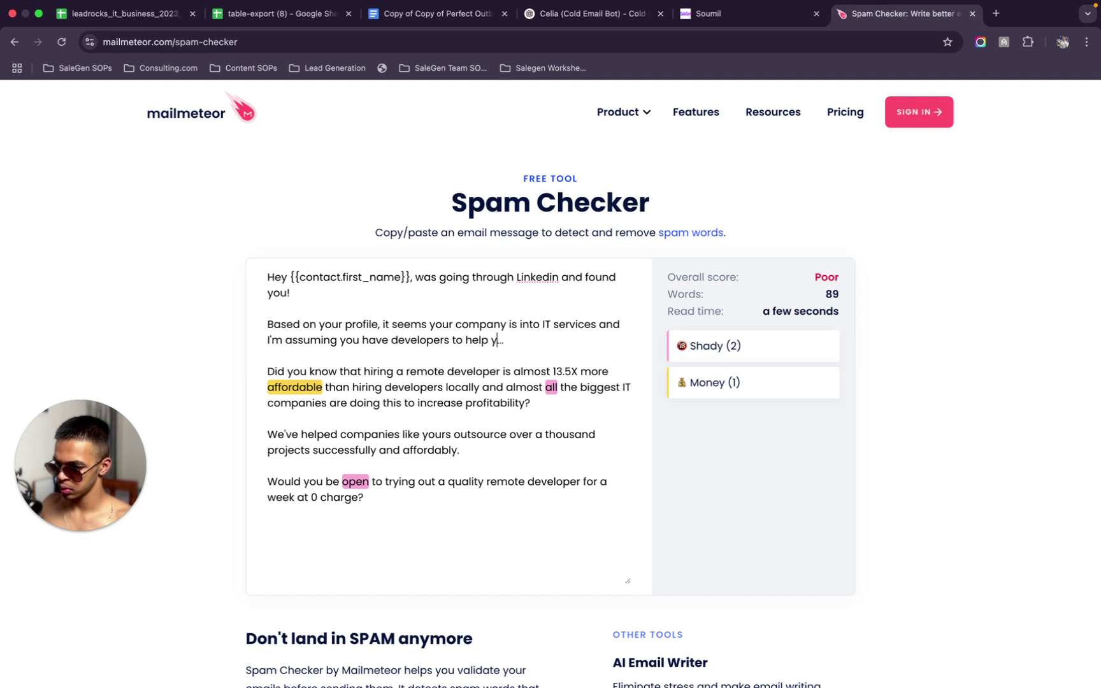
type("e same")
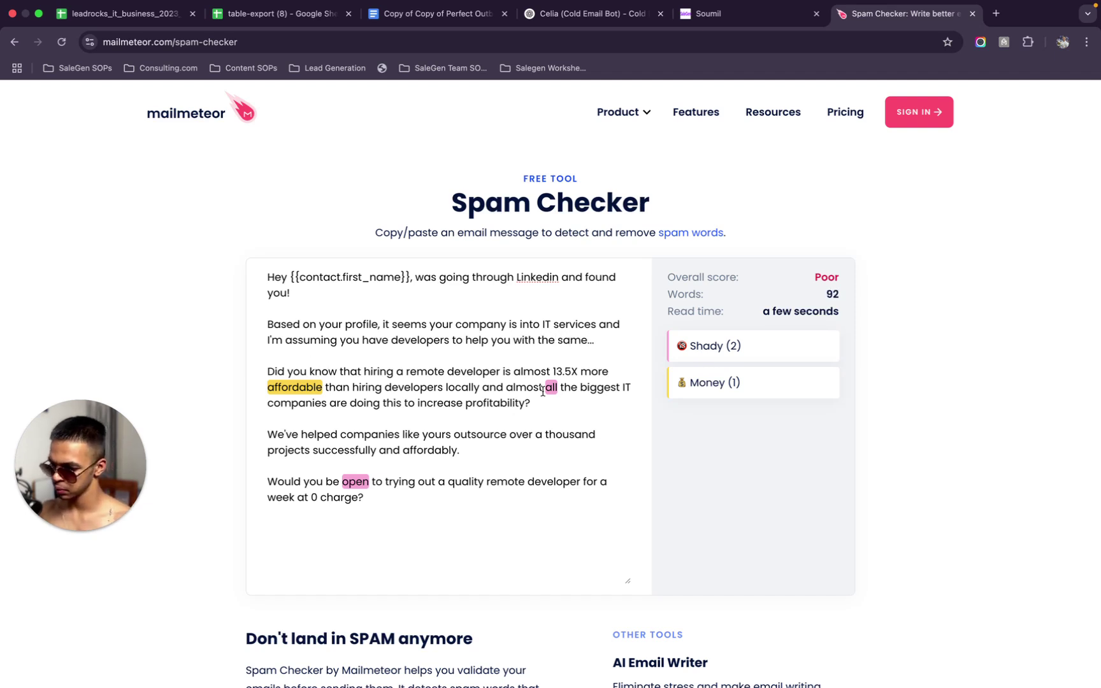
Try replacing 'affordable' with 'cost', then restore 'affordable'
left_click_drag(324, 386, 267, 387)
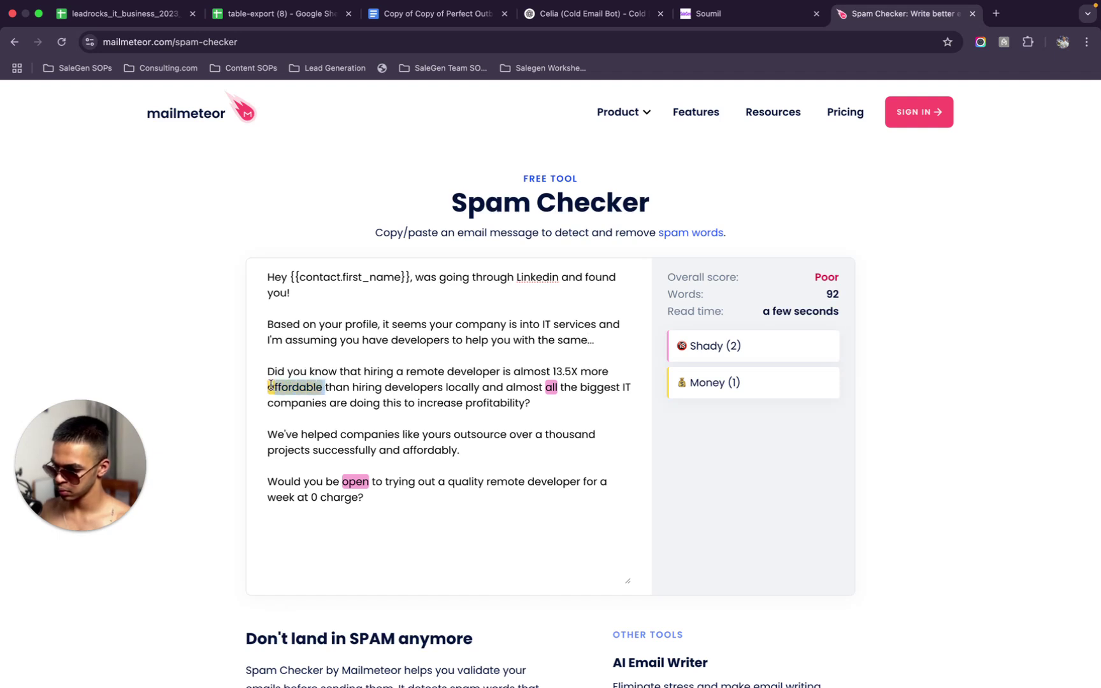
type("cost")
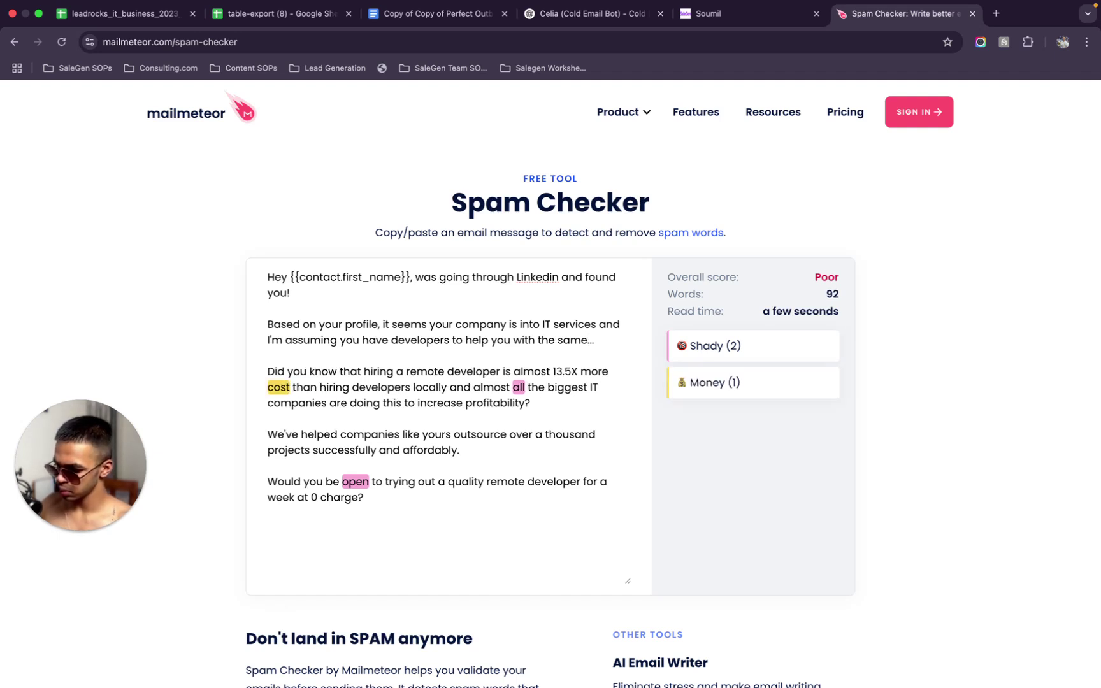
key("BackSpace")
key("BackSpace")
key("BackSpace")
key("BackSpace")
key("BackSpace")
key("BackSpace")
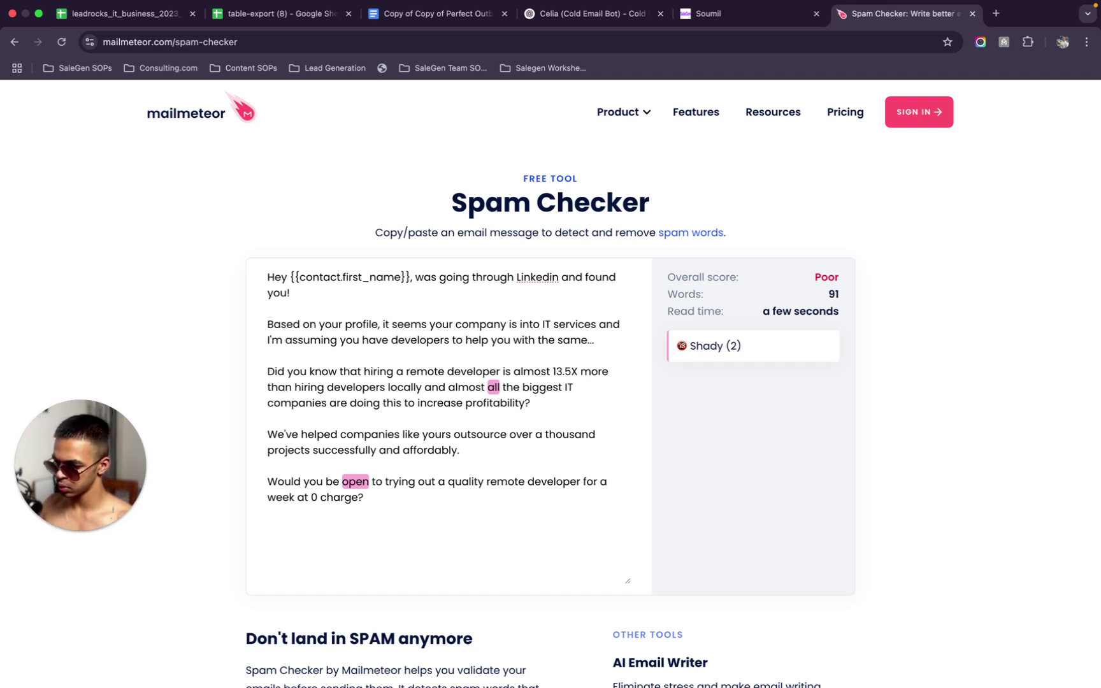
type("afforda")
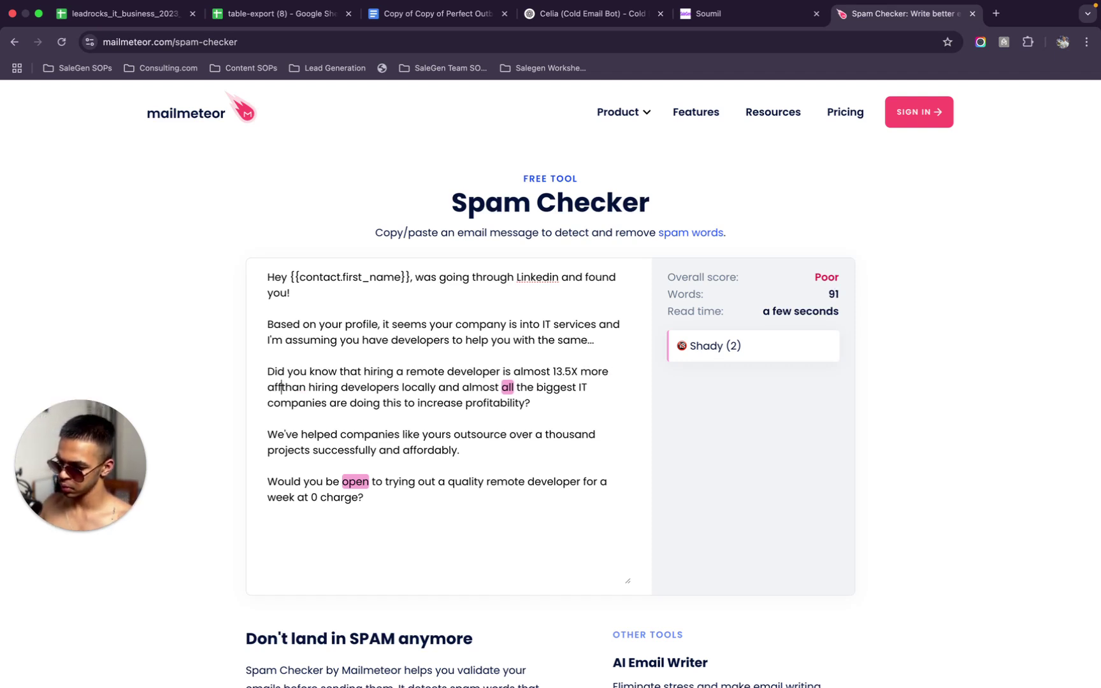
key("BackSpace")
type("ble")
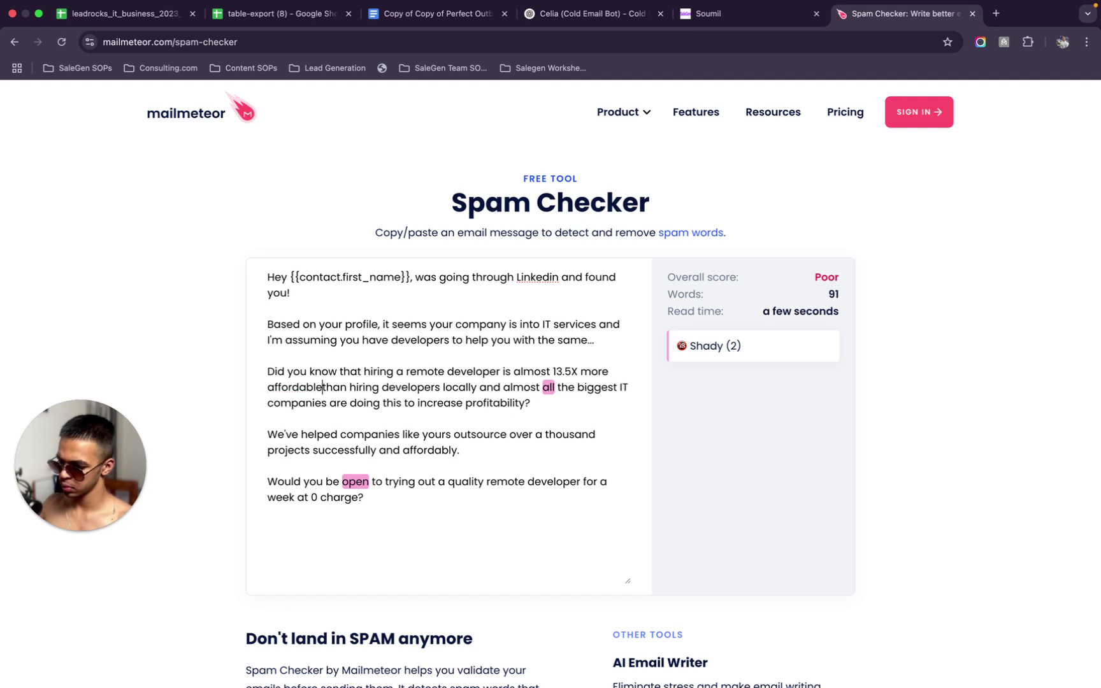
Ask ChatGPT for 10 alternatives to 'affordable' that ensure high deliverability in emails
left_click(592, 14)
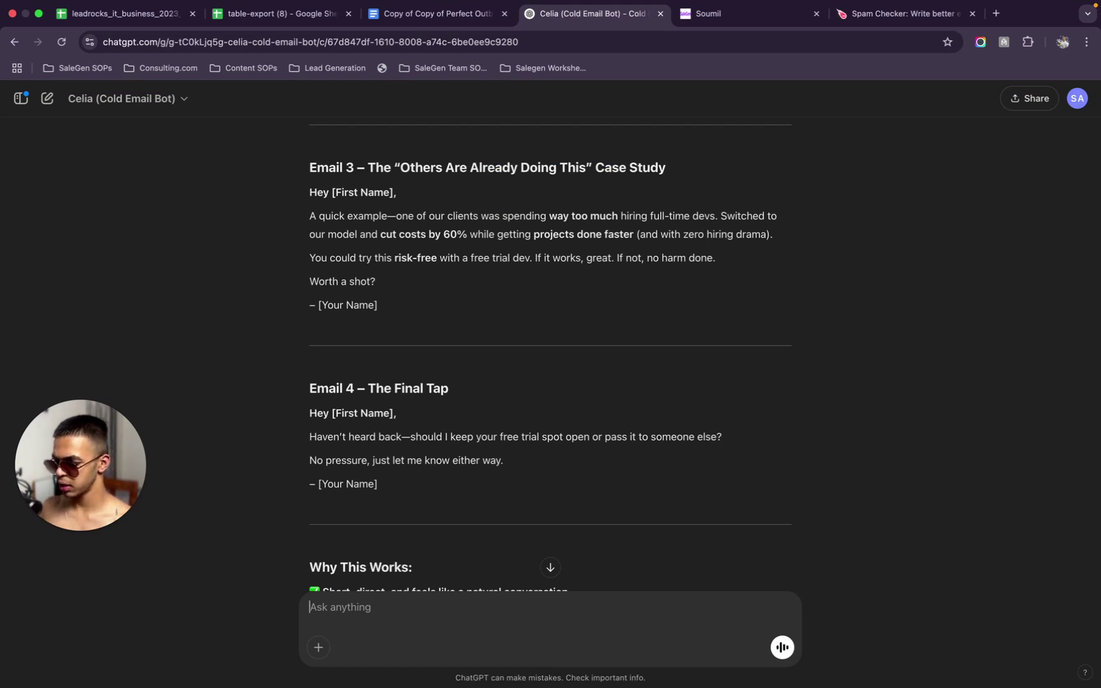
type("Give me 10 variations of")
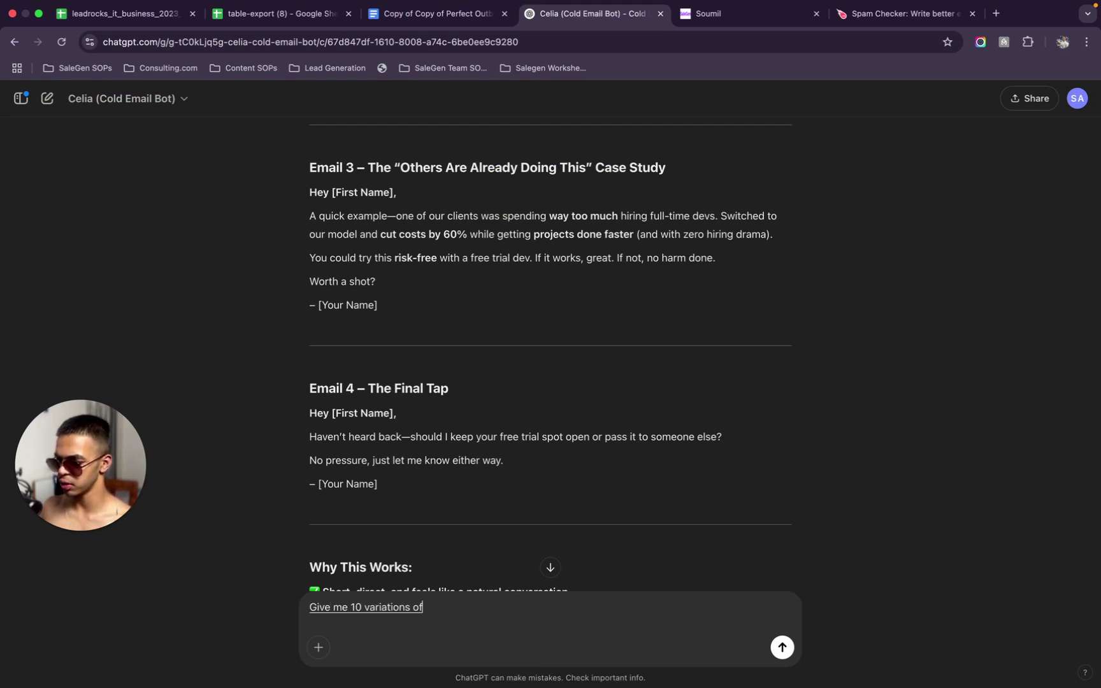
type(" the word affordable")
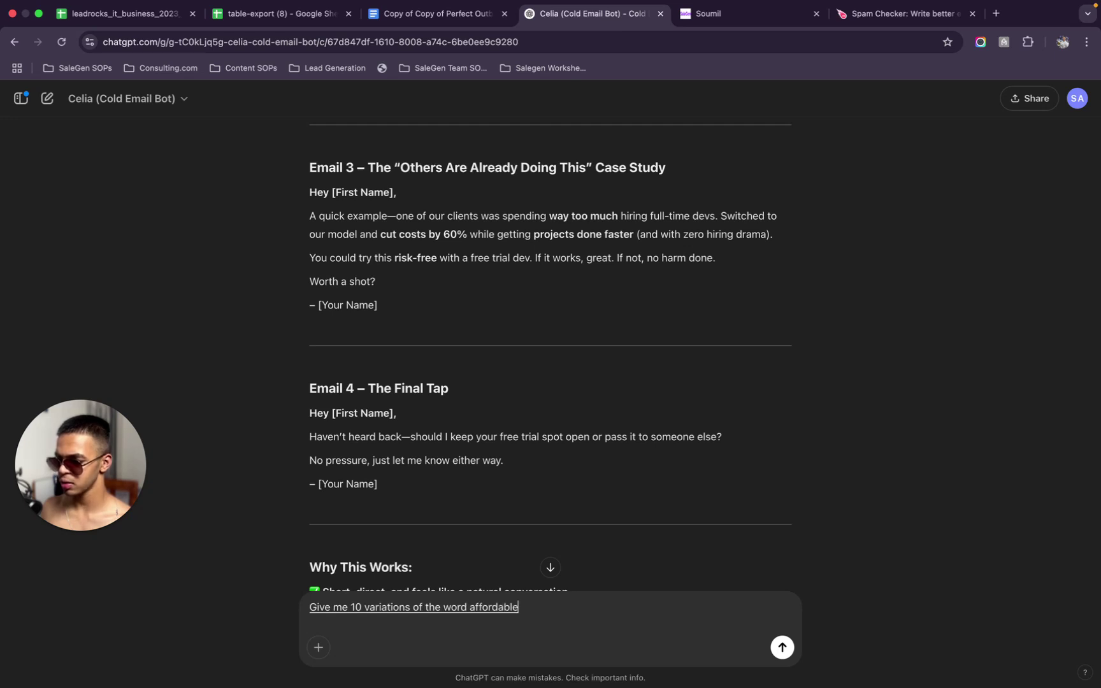
type(", which")
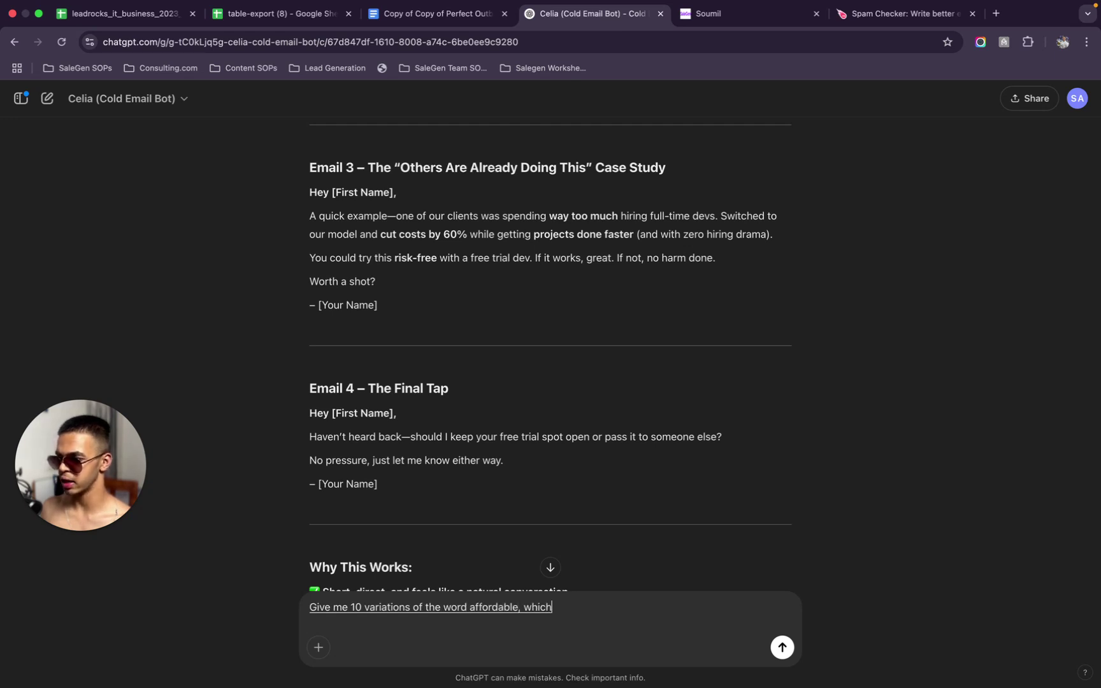
type(" I can use instead to ensure high liability in e-")
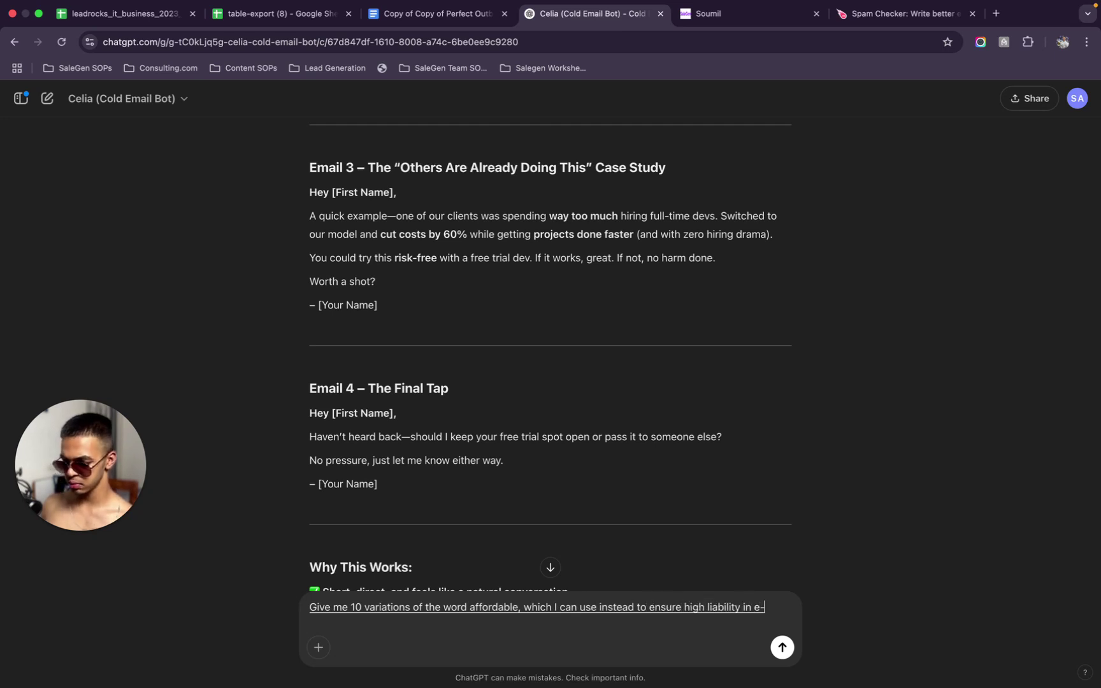
key("BackSpace")
type("mails")
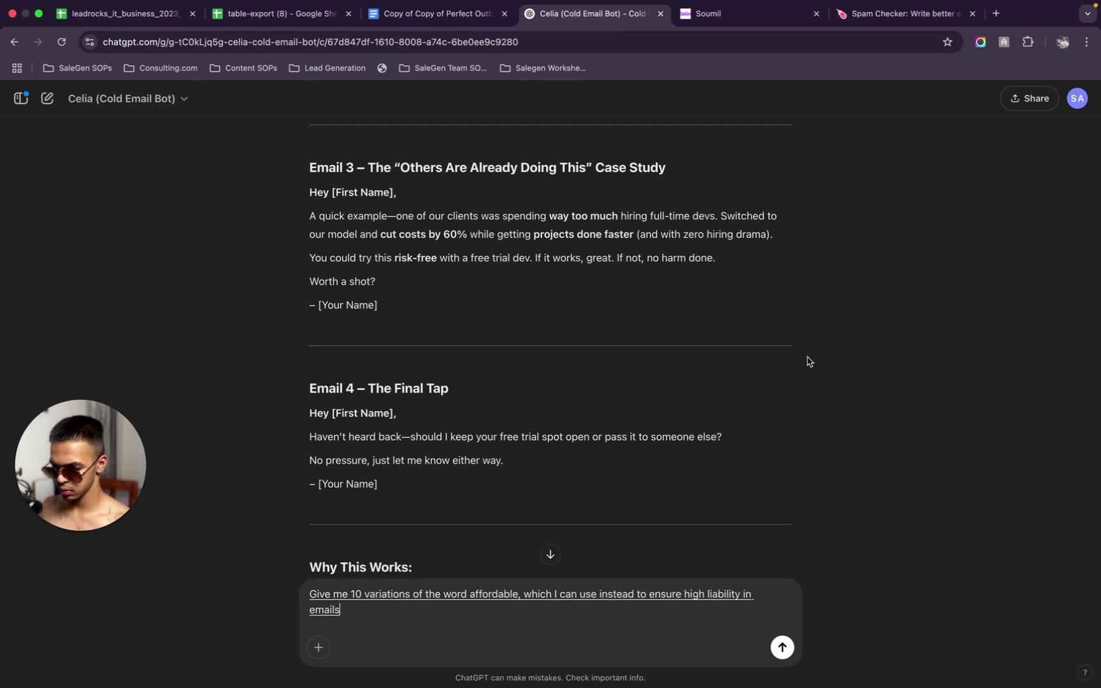
left_click(738, 595)
left_click(708, 591, "shift")
key("BackSpace")
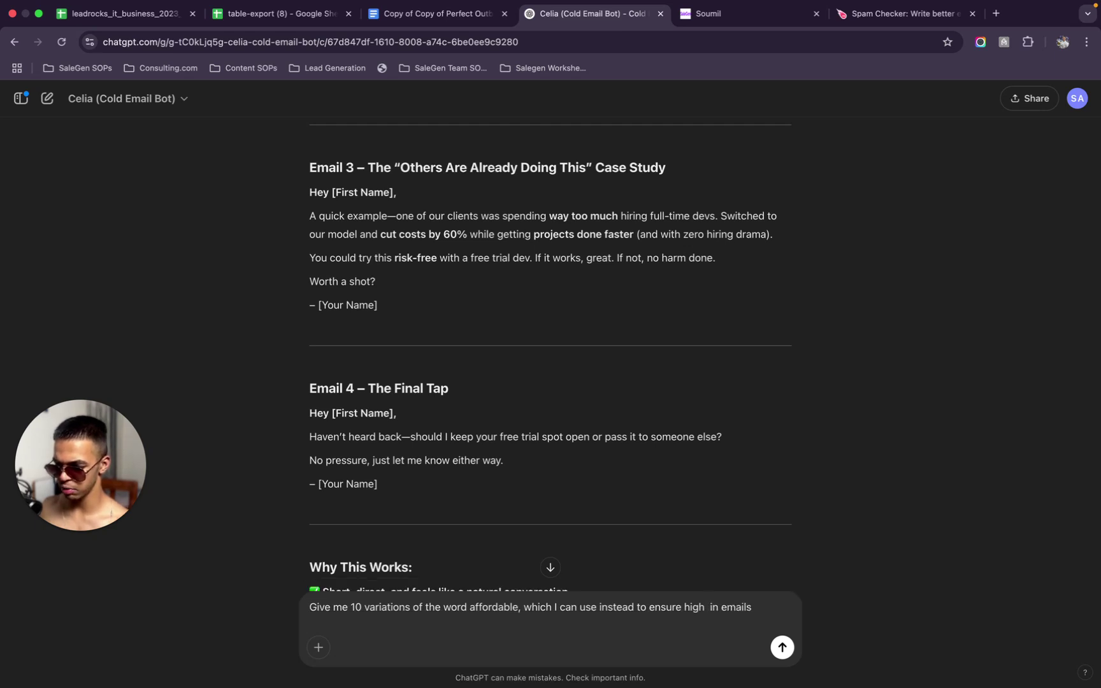
type("deliverability")
key("Return")
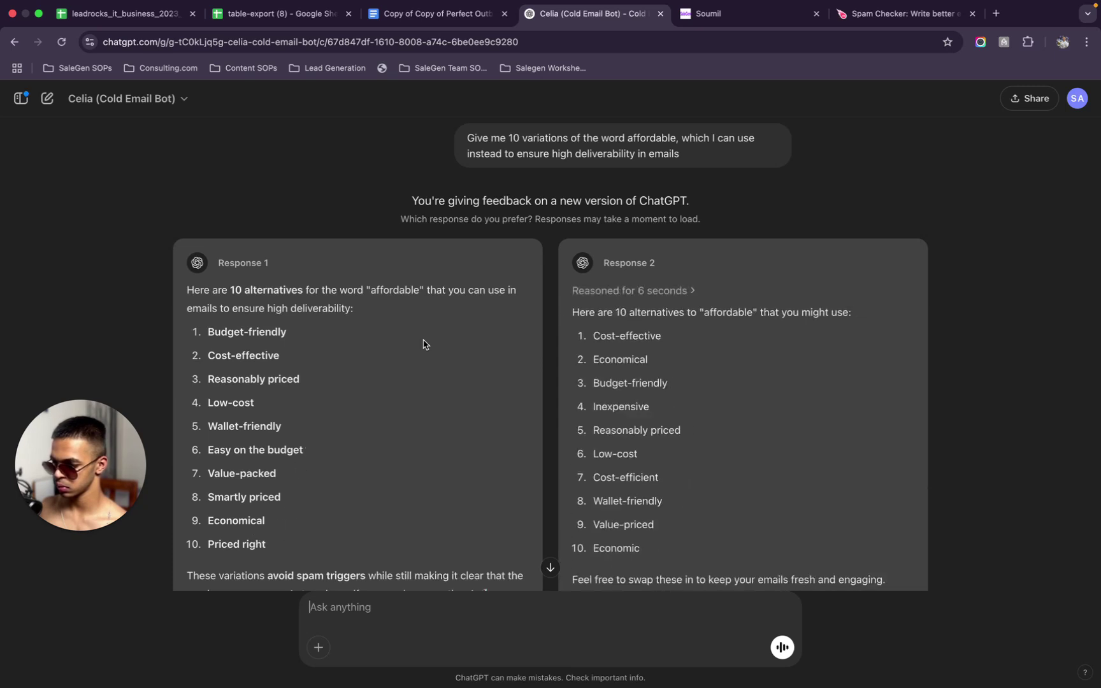
Replace the flagged word 'affordable' with 'economical' in the Spam Checker text
type("Eco")
left_click(876, 15)
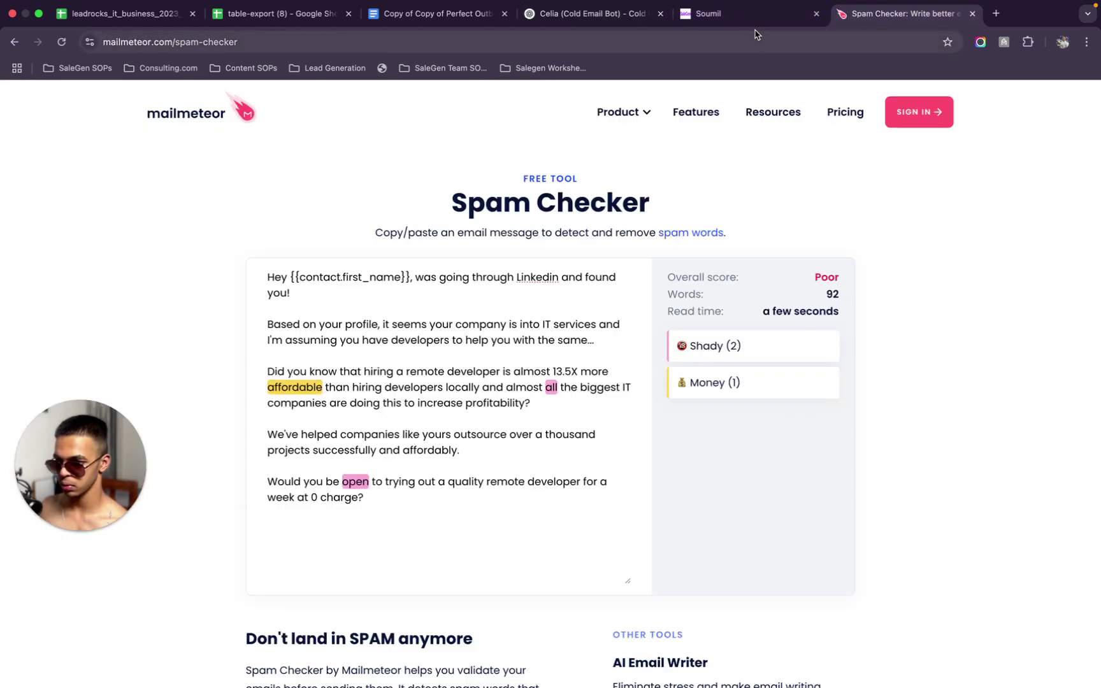
left_click(751, 16)
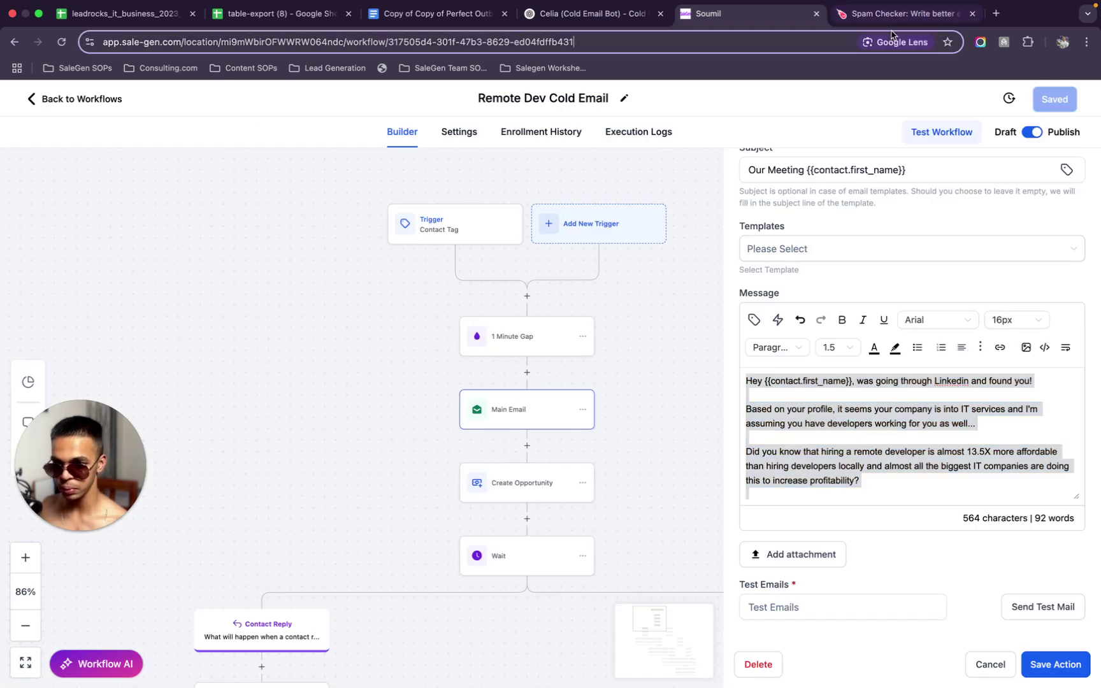
left_click(898, 14)
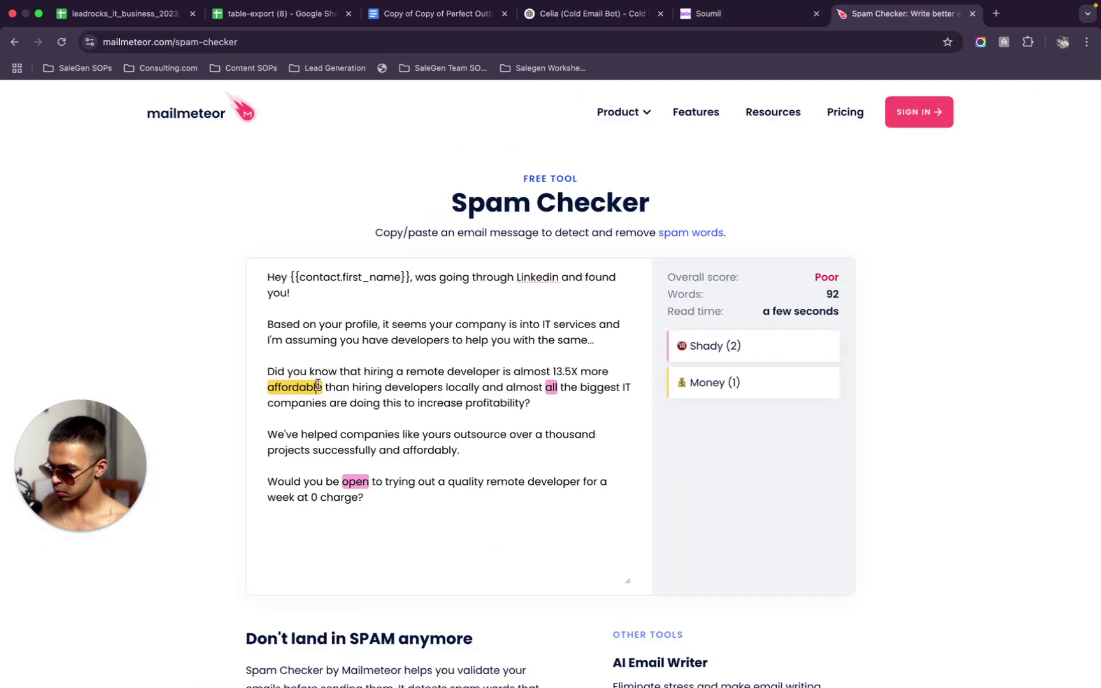
left_click_drag(321, 387, 266, 387)
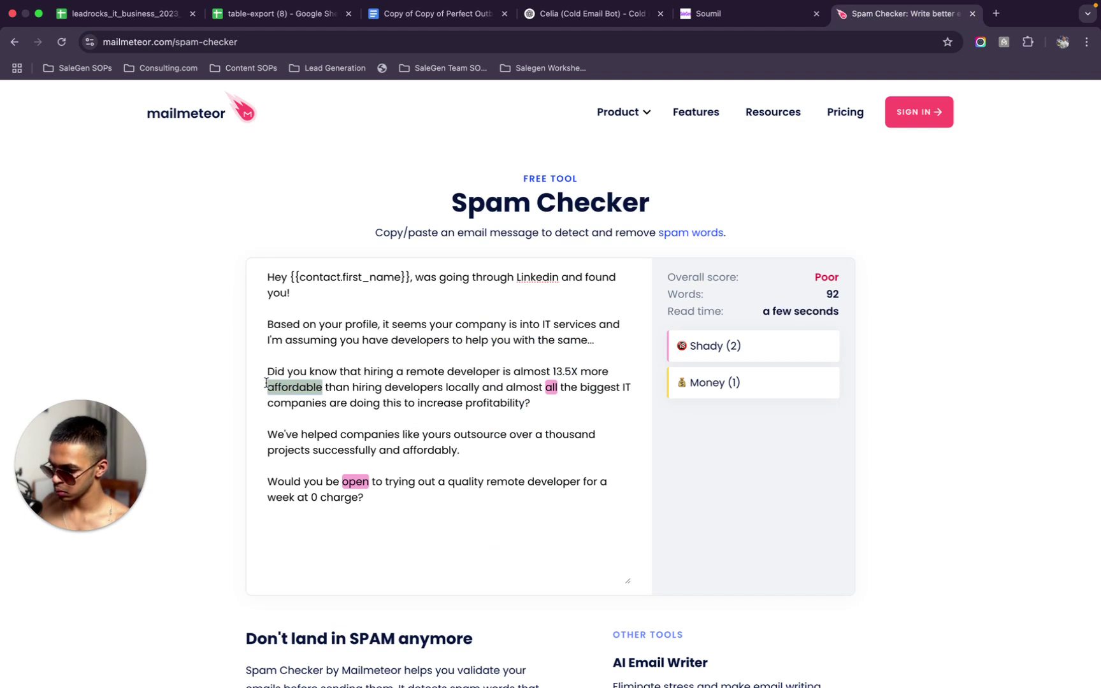
type("economical")
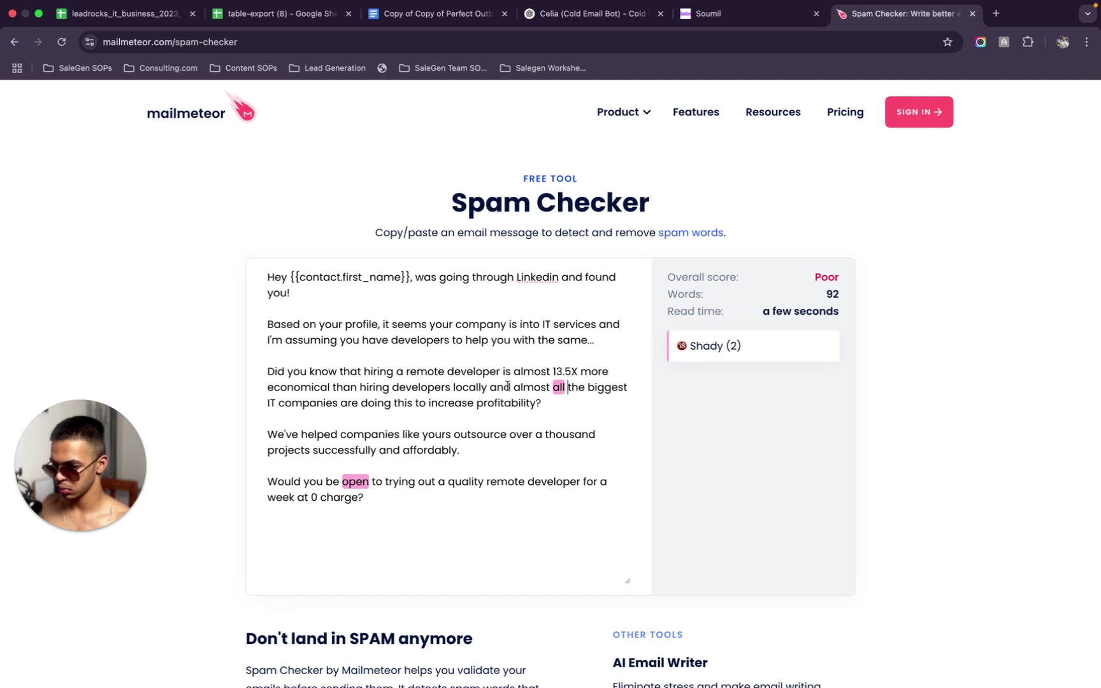
Split the sentence after 'locally' into its own paragraph, starting the next with 'Most of'
left_click_drag(514, 387, 487, 380)
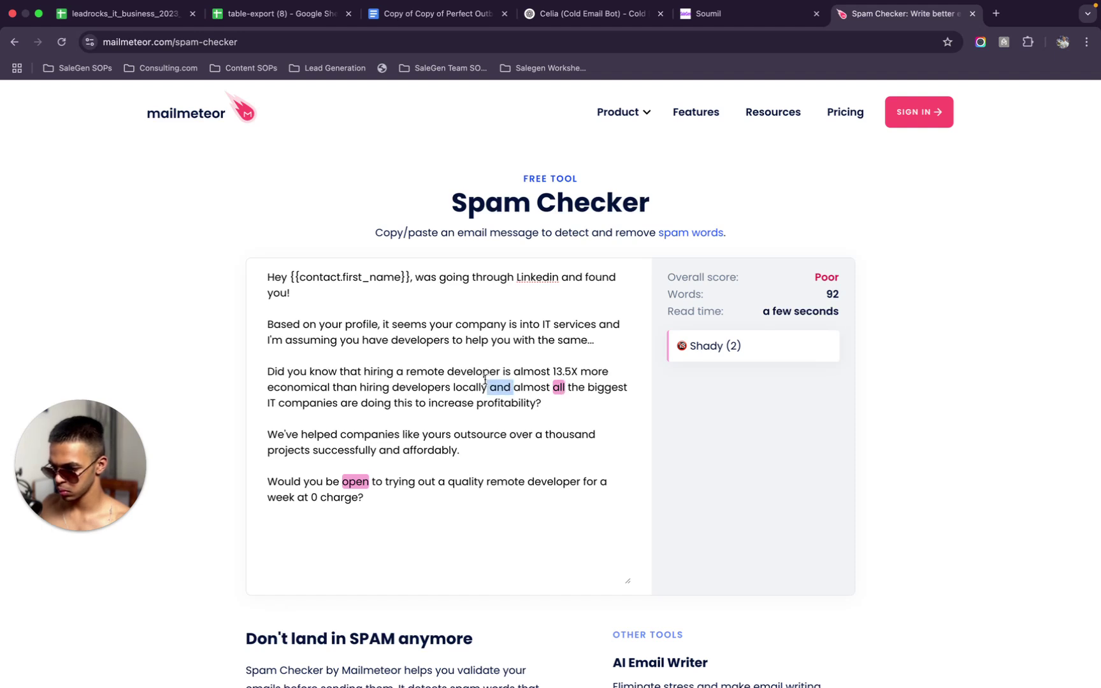
key("BackSpace")
type("!")
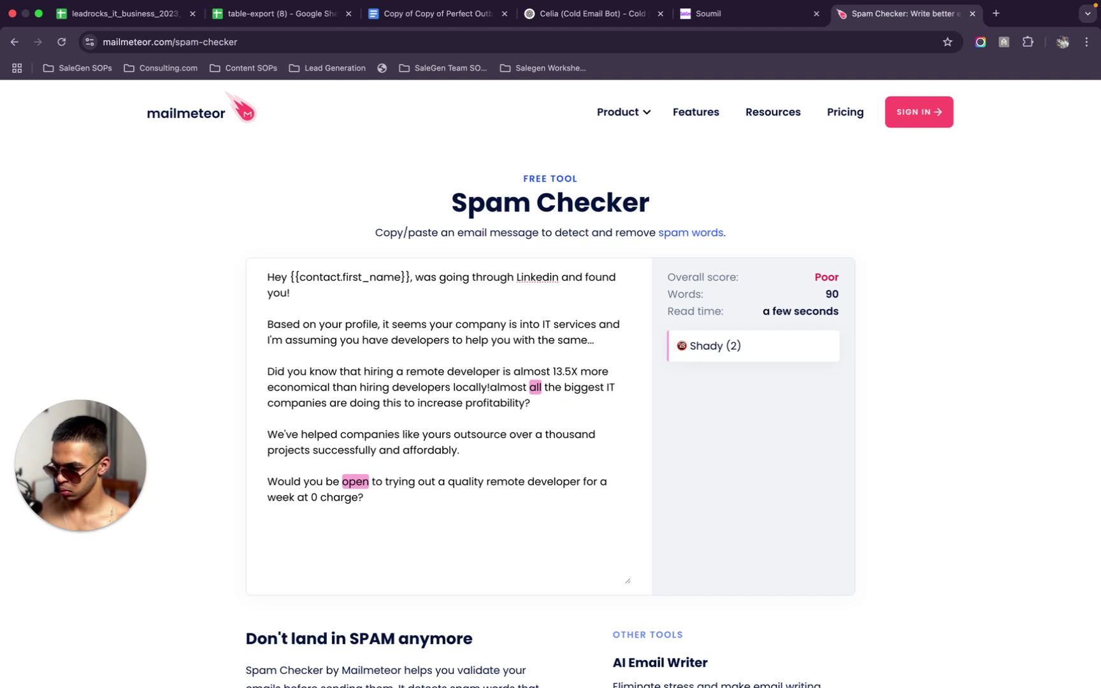
key("Return")
key("Return")
key("Delete")
type("A")
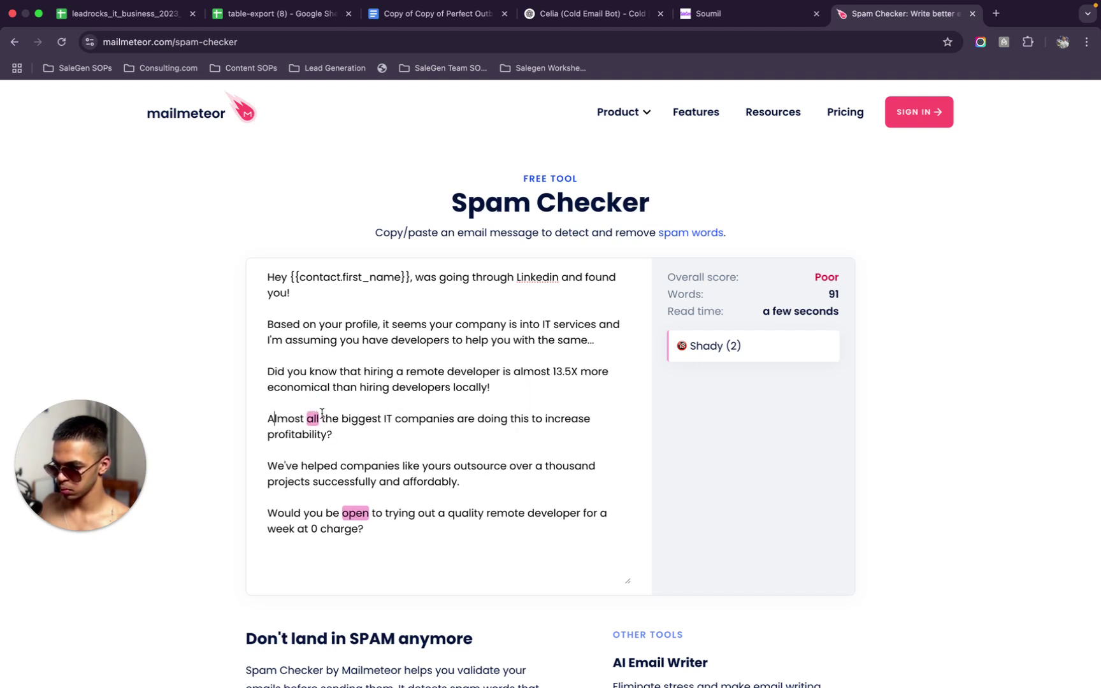
left_click_drag(321, 418, 268, 418)
type("Most of")
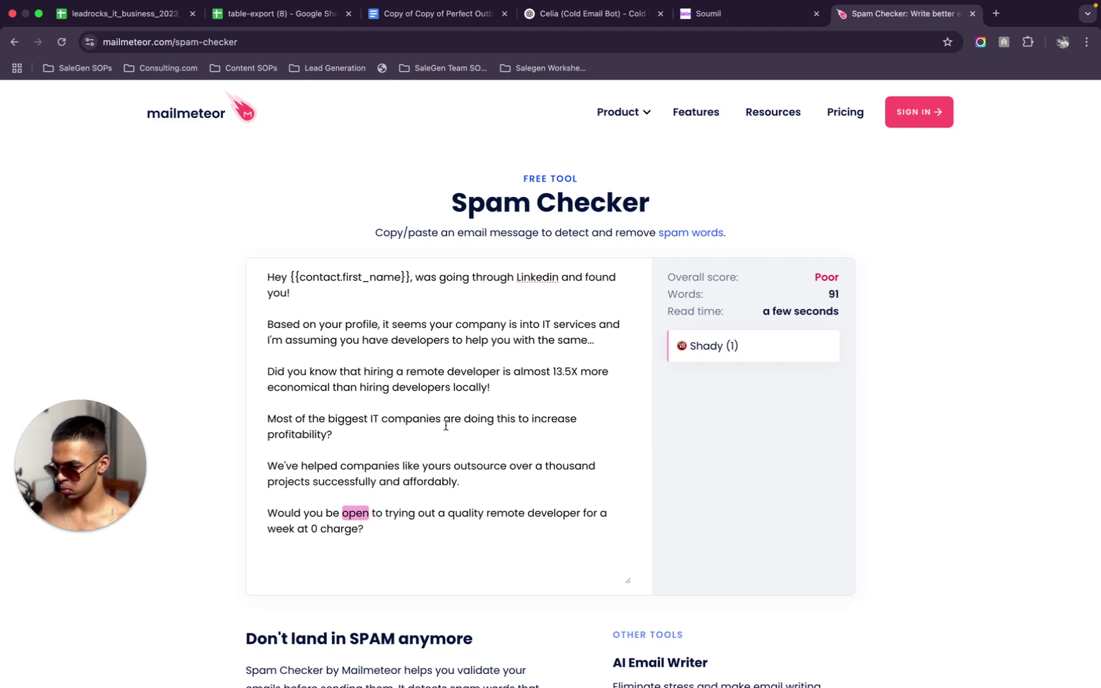
End 'locally' with '?' and add 'and reduce complexity' after profitability
left_click(339, 432)
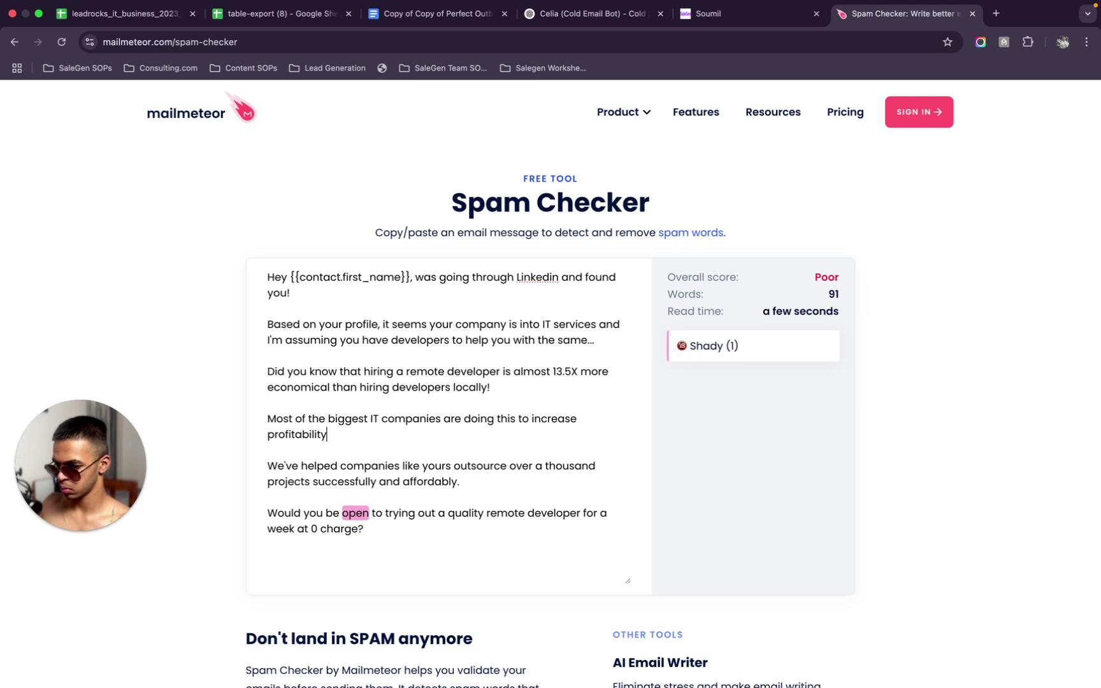
key("BackSpace")
type("?")
left_click(366, 436)
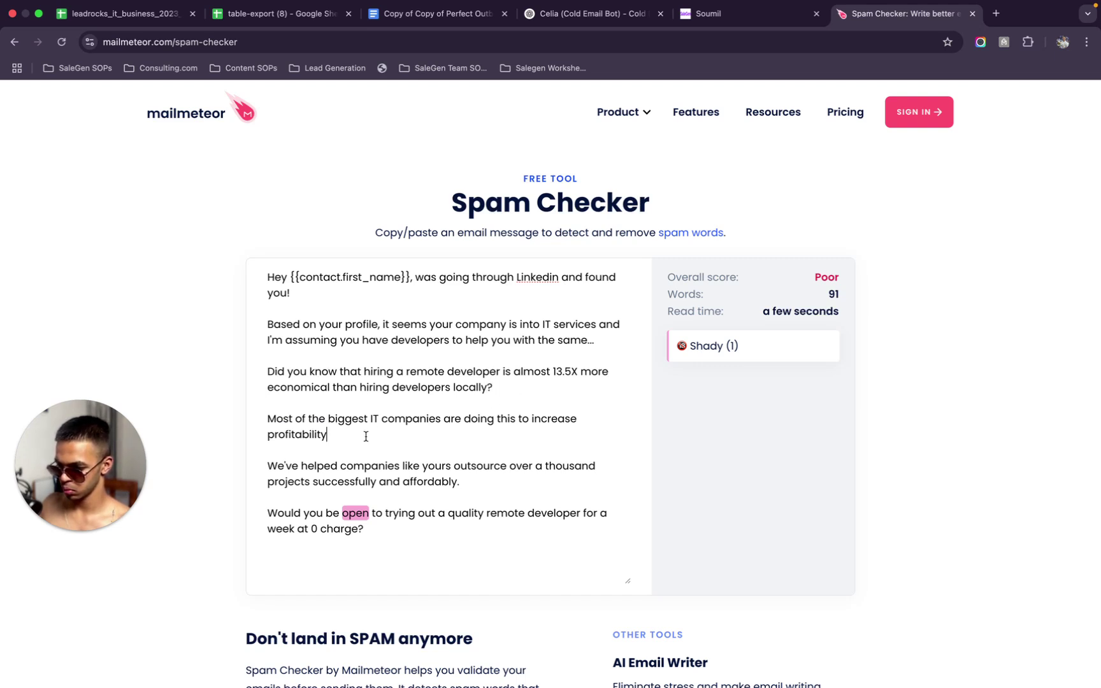
type("and")
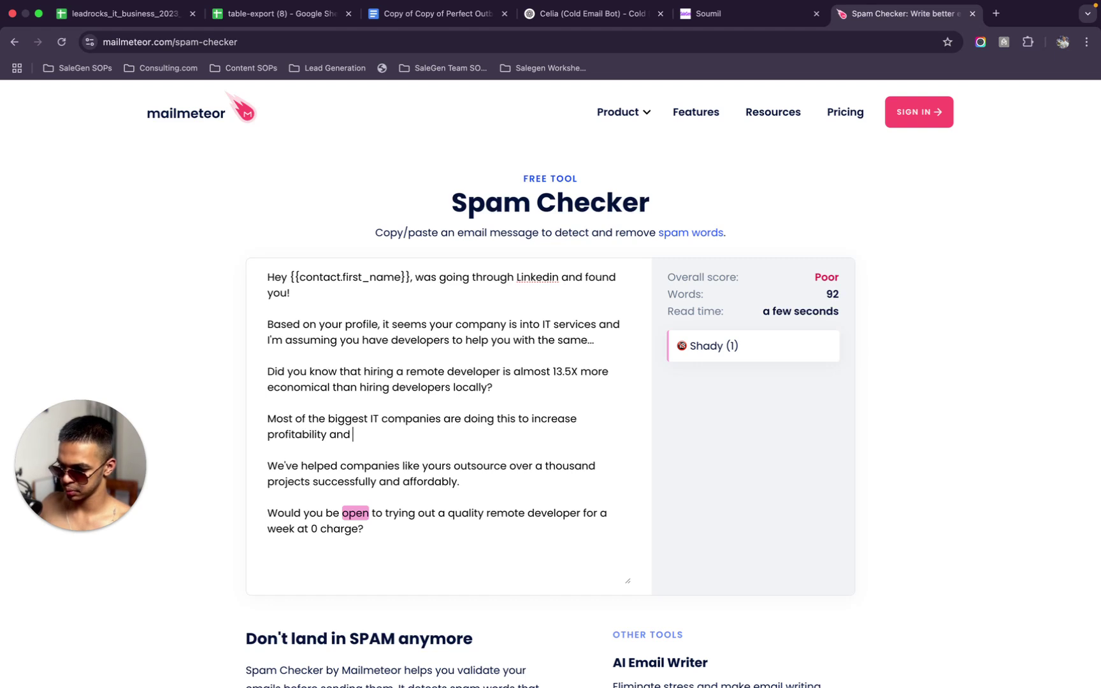
type("comp")
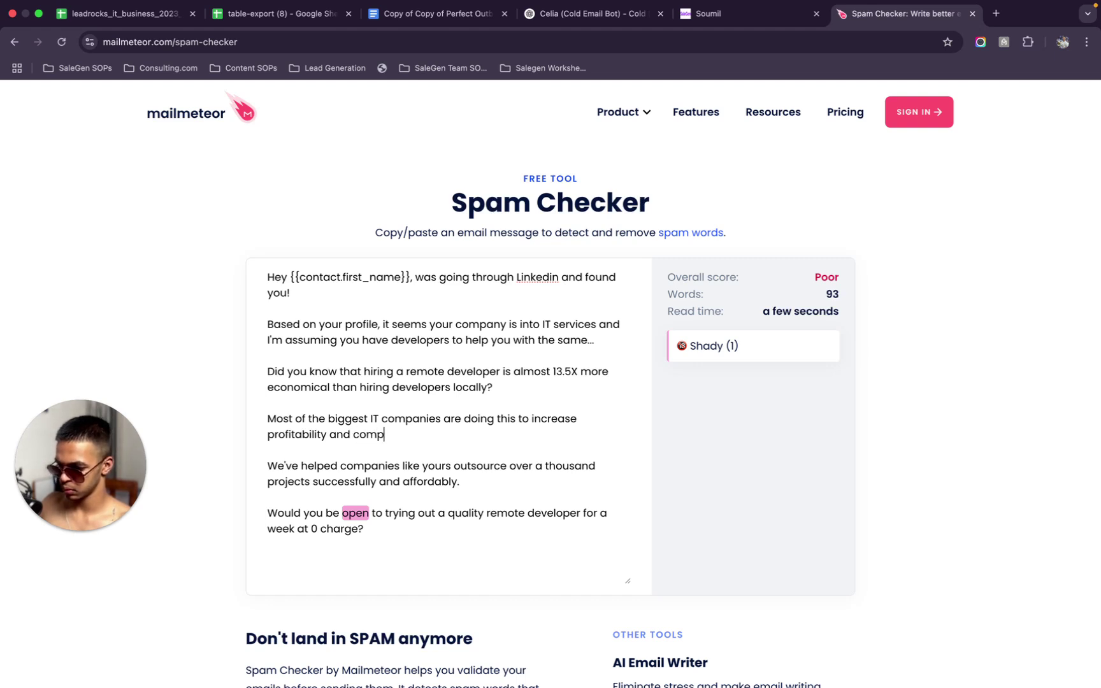
type("lexity")
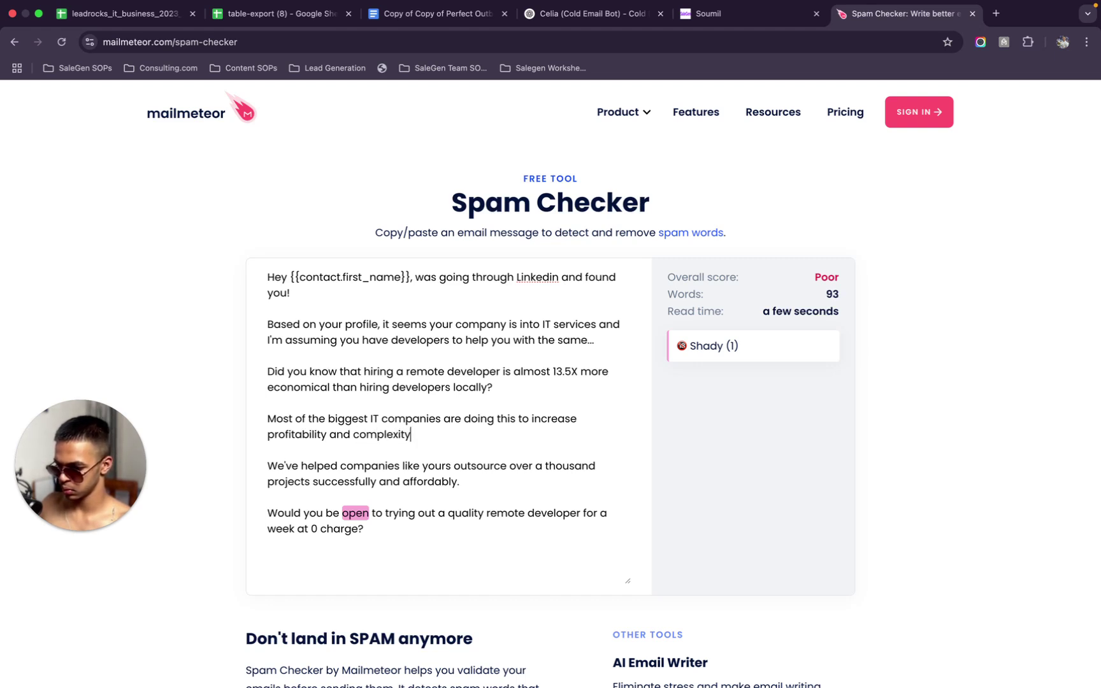
left_click(353, 435)
type("redu")
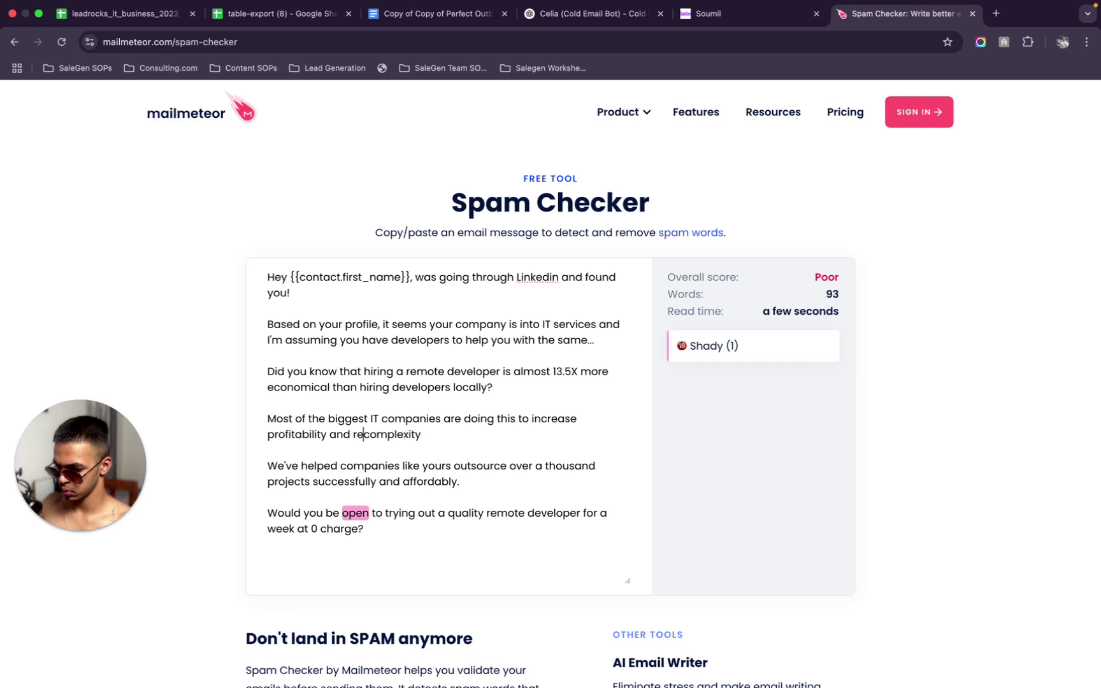
type("ce")
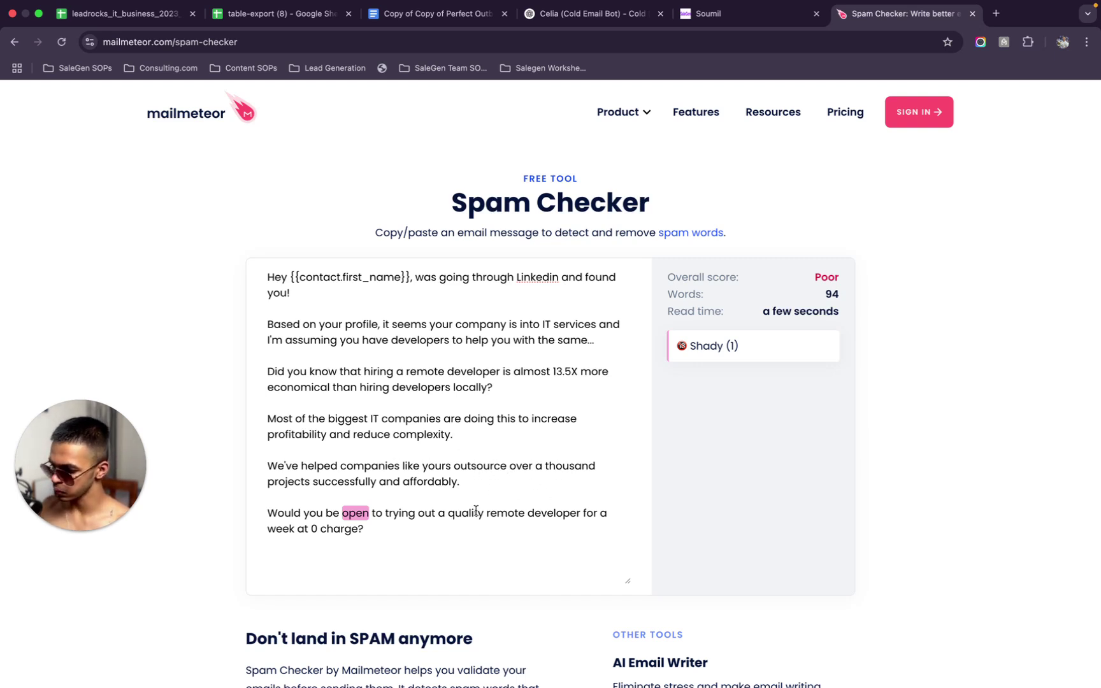
scroll(476, 511, "down", 1)
Delete the flagged word 'open' and restart the last sentence with 'Interested in hiring a'
left_click_drag(375, 477, 338, 472)
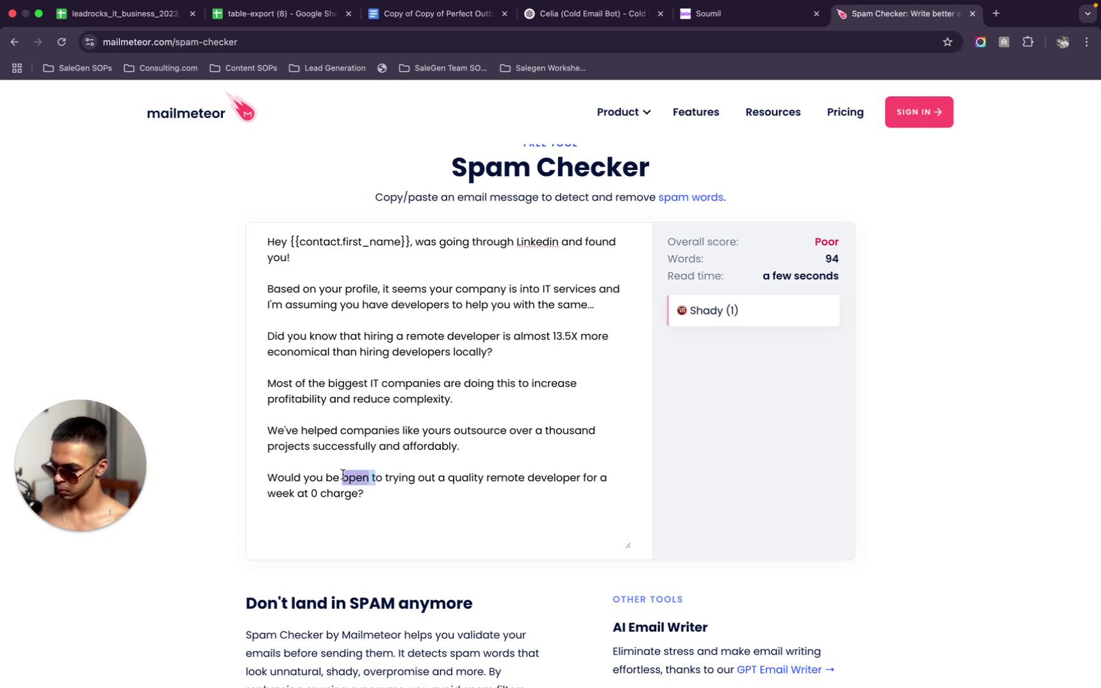
key("BackSpace")
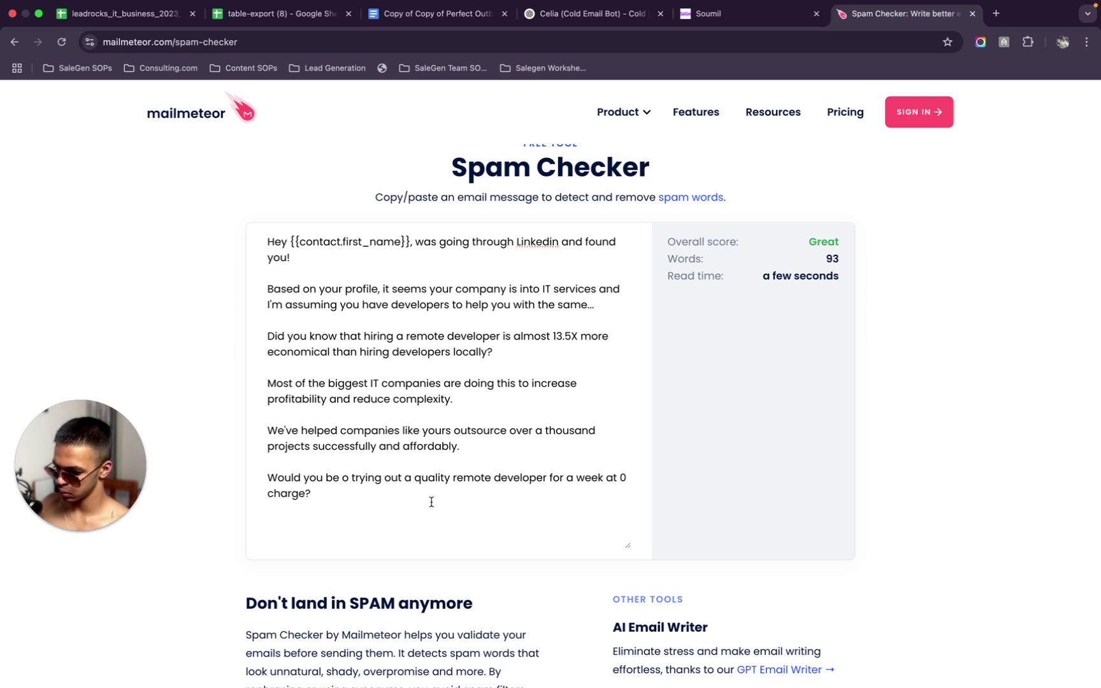
triple_click(272, 475)
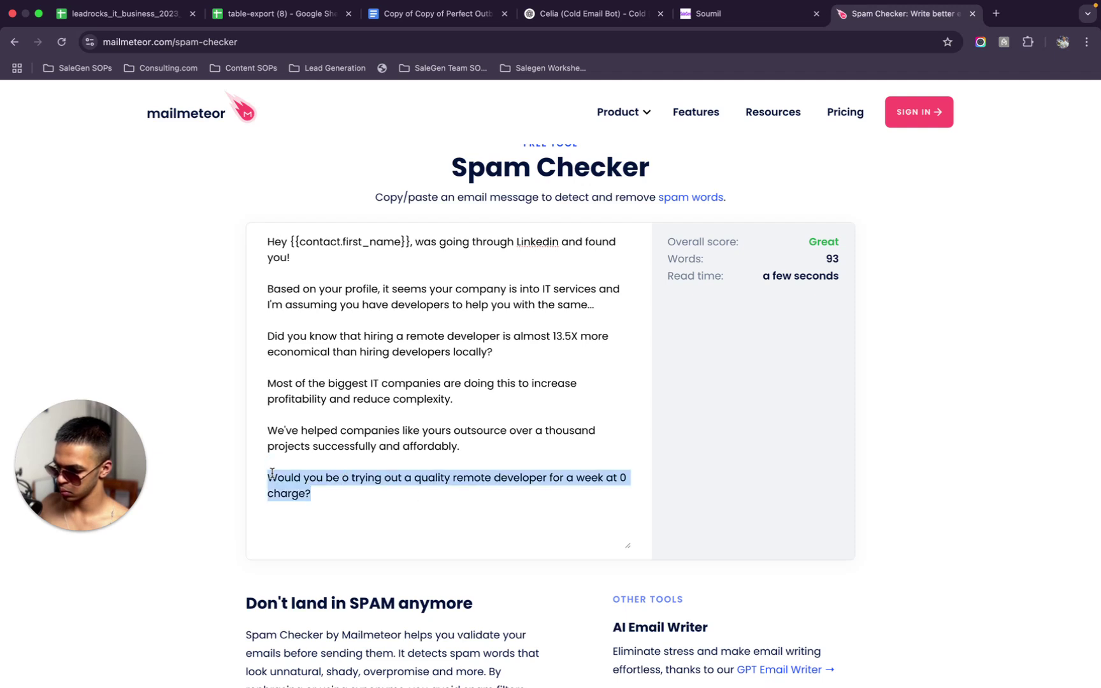
left_click(386, 489)
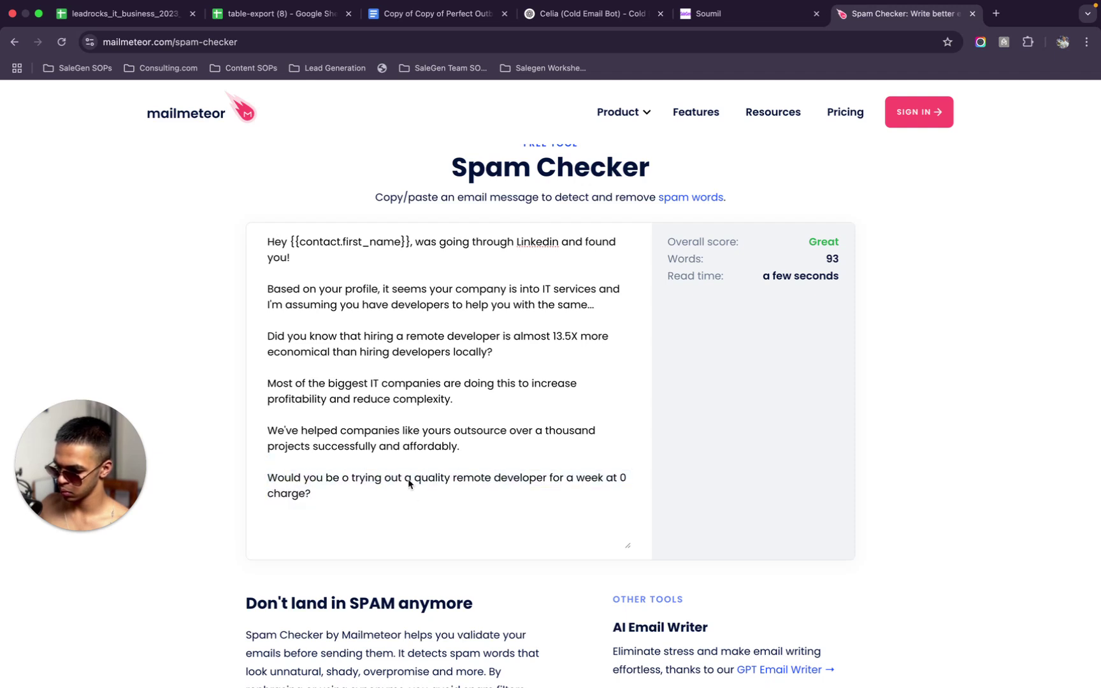
left_click_drag(413, 482, 261, 487)
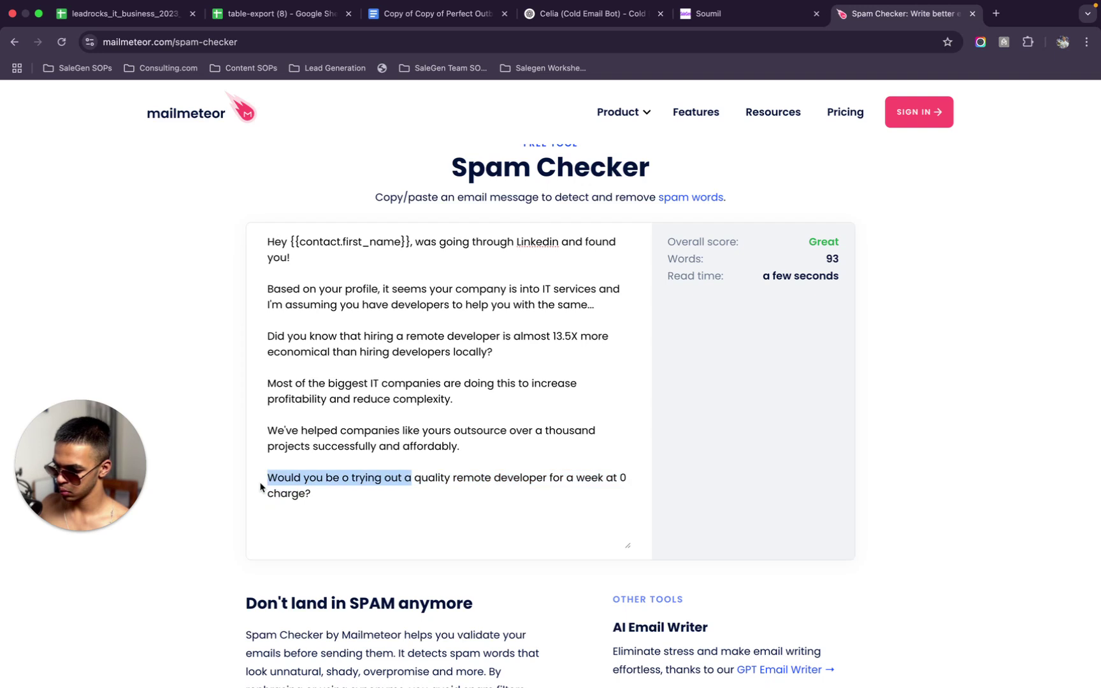
key("BackSpace")
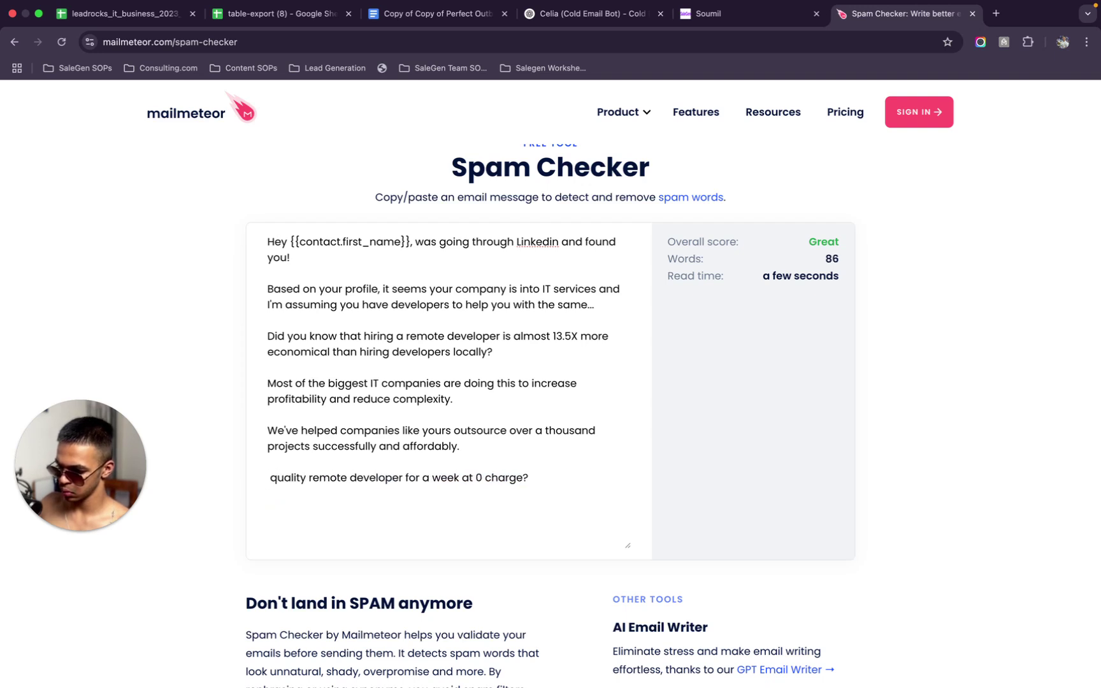
type("Interested in ")
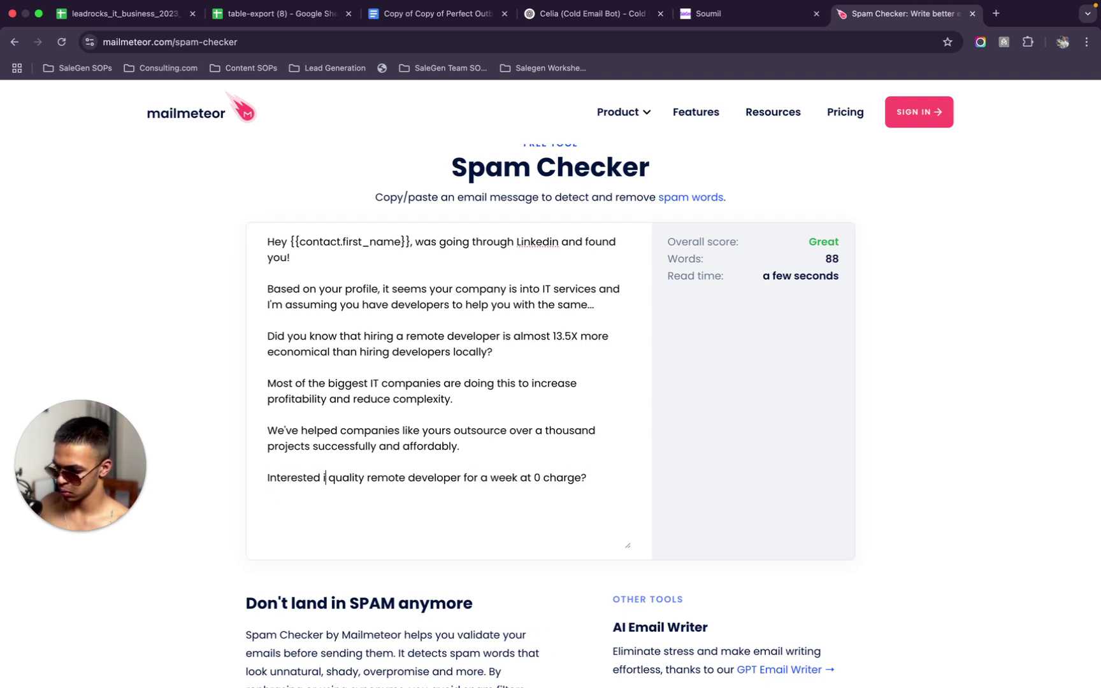
type("hiring a")
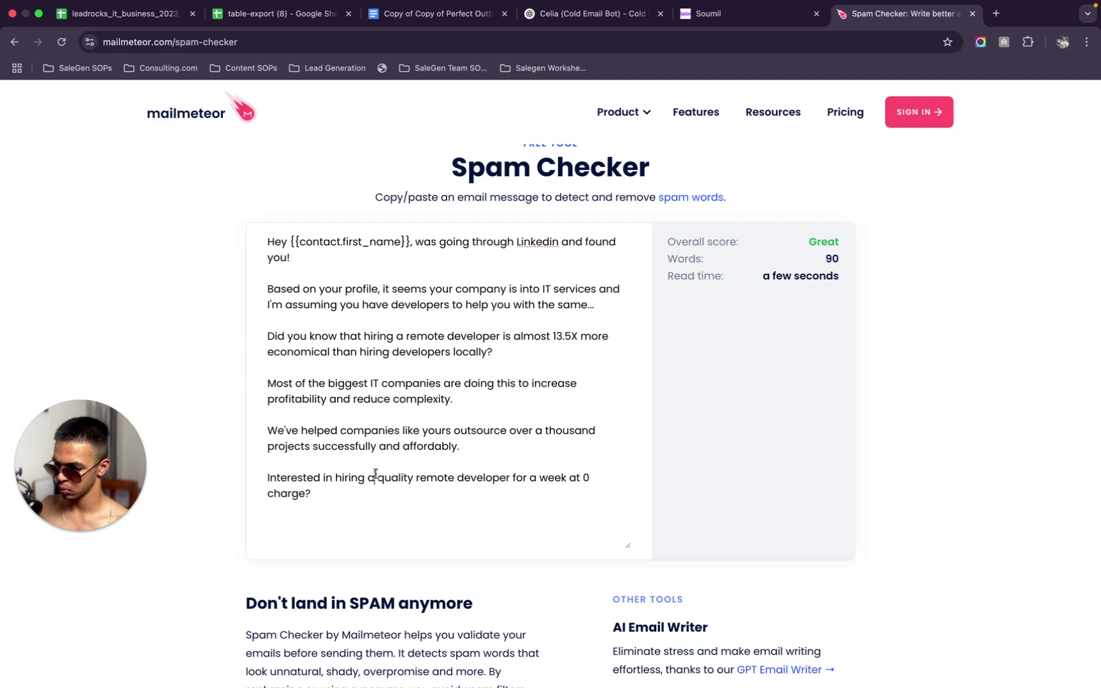
Reword the closing question to 'Is the idea of you trying… worth a convo?' and select all text
left_click_drag(376, 477, 184, 476)
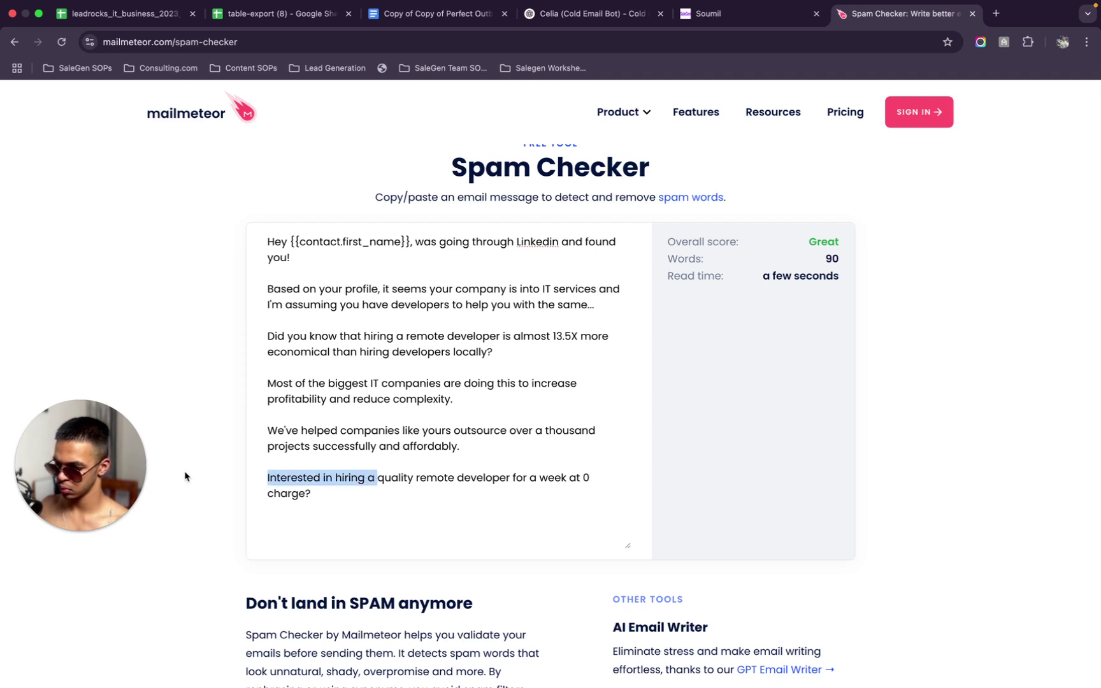
type("Is the idea of ")
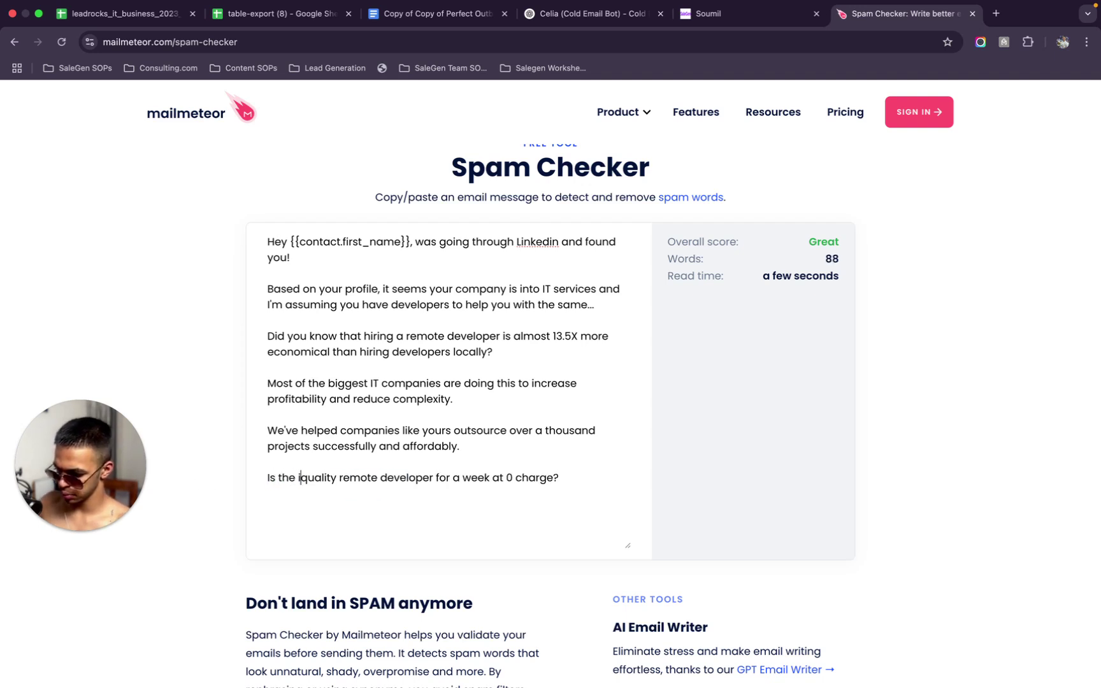
type("you ")
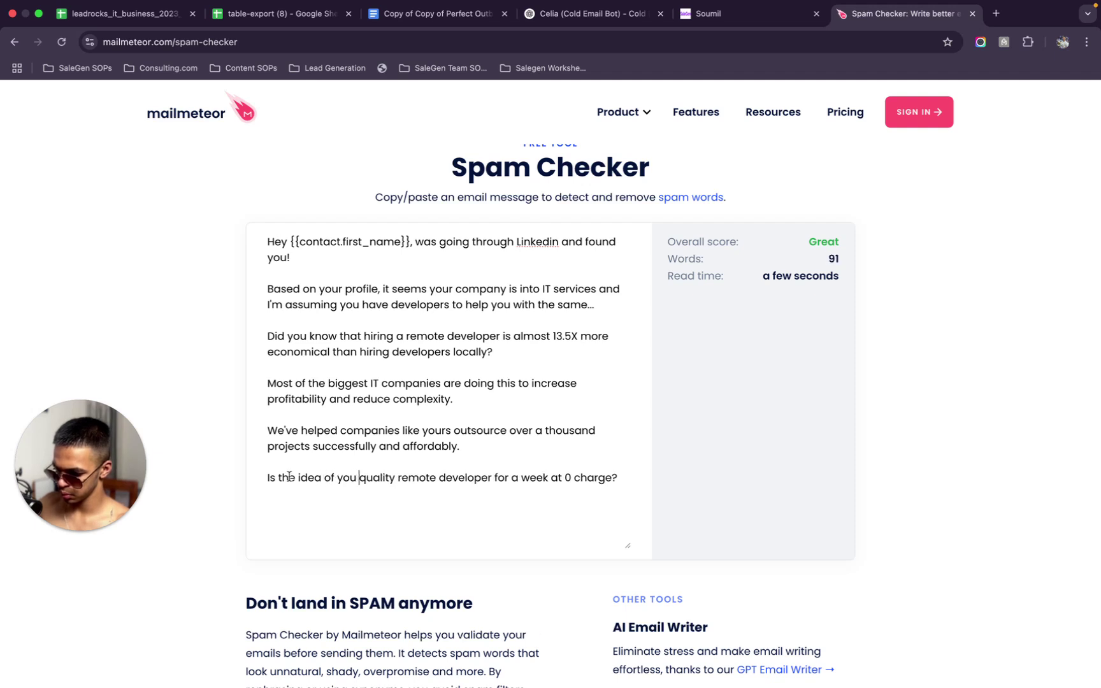
type("trying")
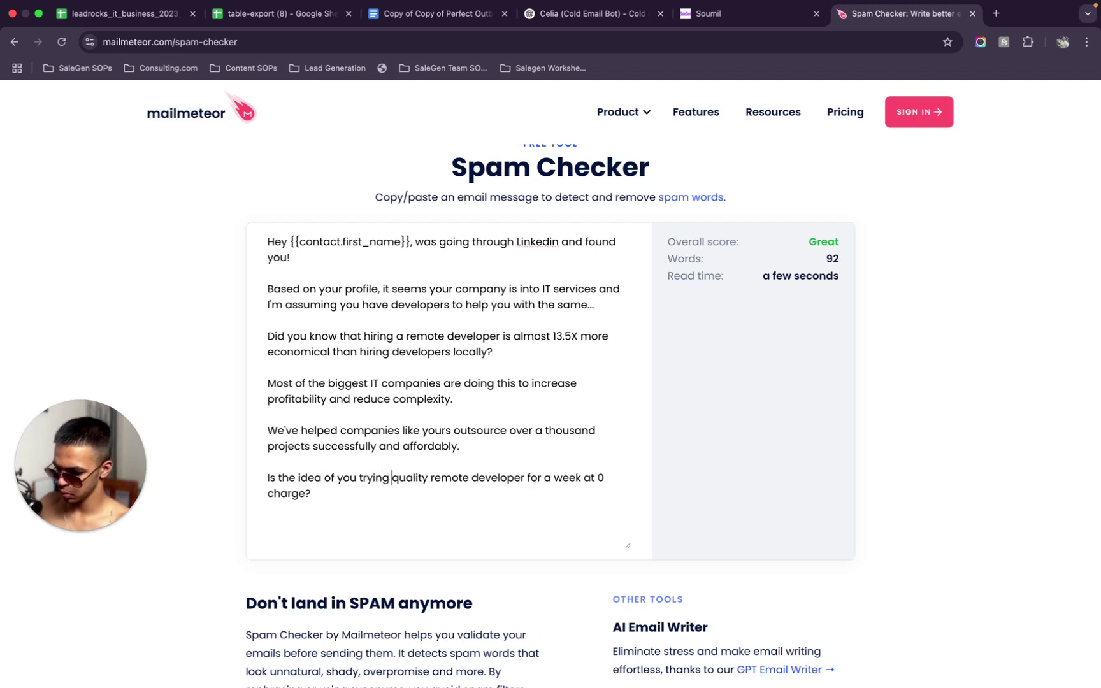
left_click(306, 494)
type("worth a c")
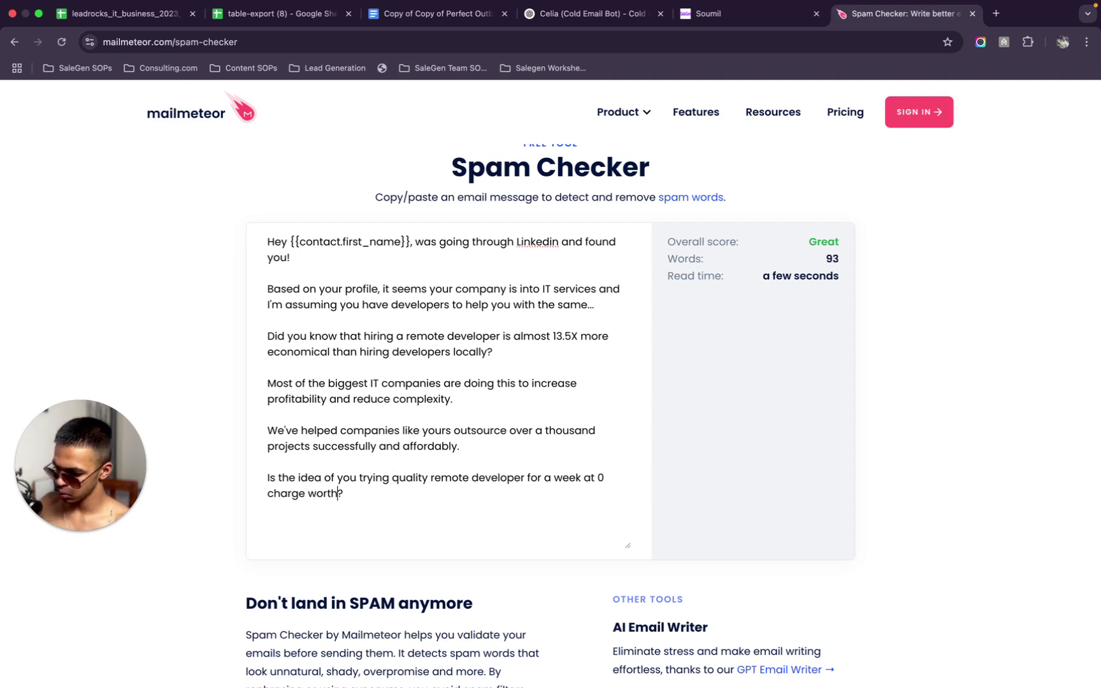
type("onvo")
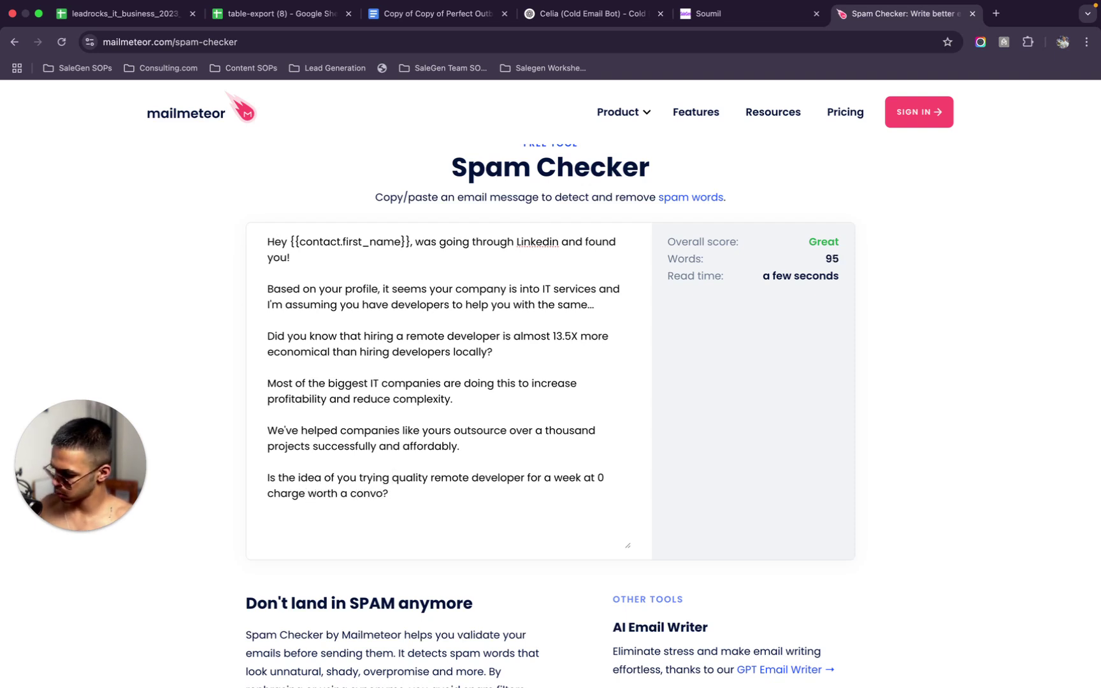
scroll(414, 458, "up", 1)
key("super+a")
key("super+c")
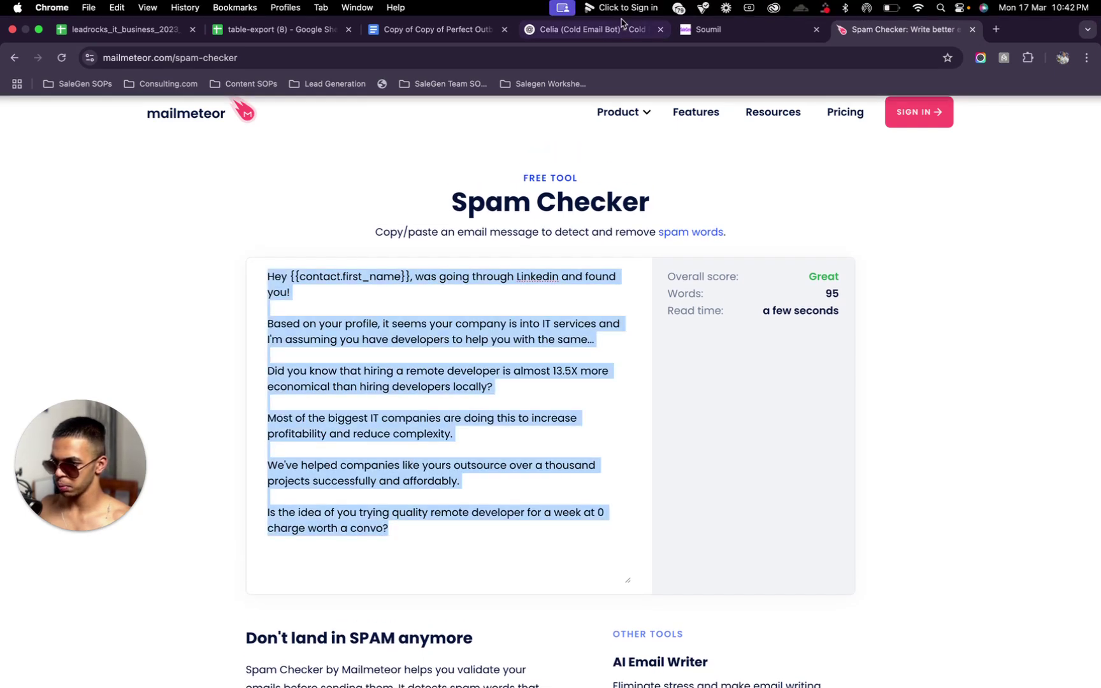
Paste the revised email over the old Main Email message body in SaleGen
left_click(810, 35)
left_click(852, 426)
key("super+a")
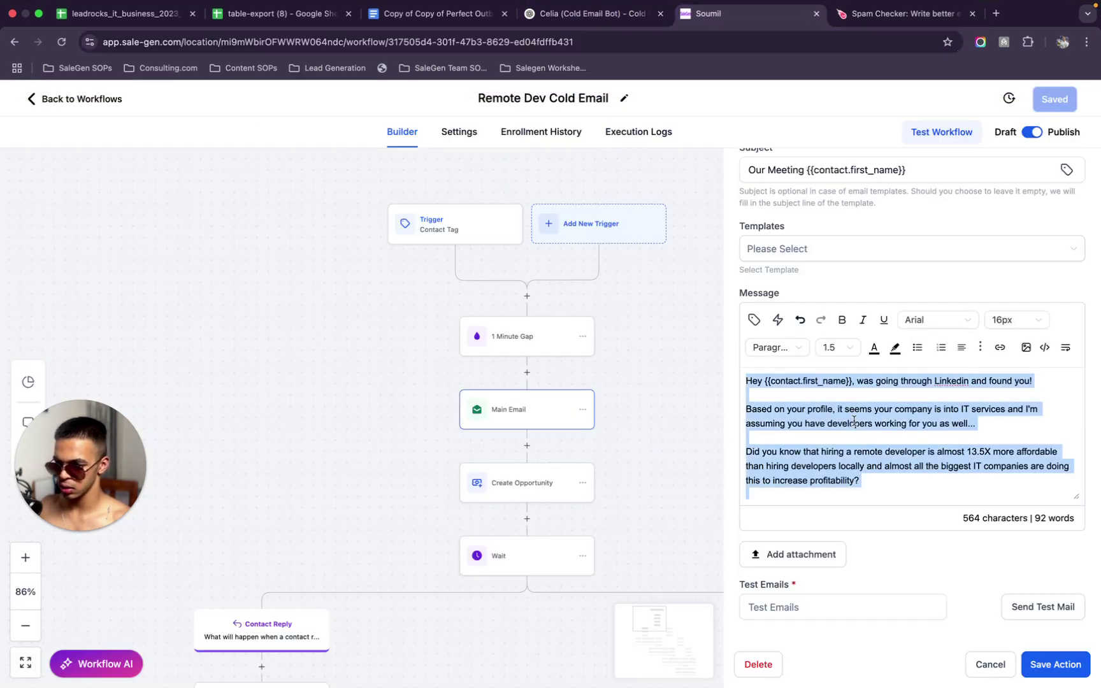
key("super+v")
scroll(852, 426, "up", 1)
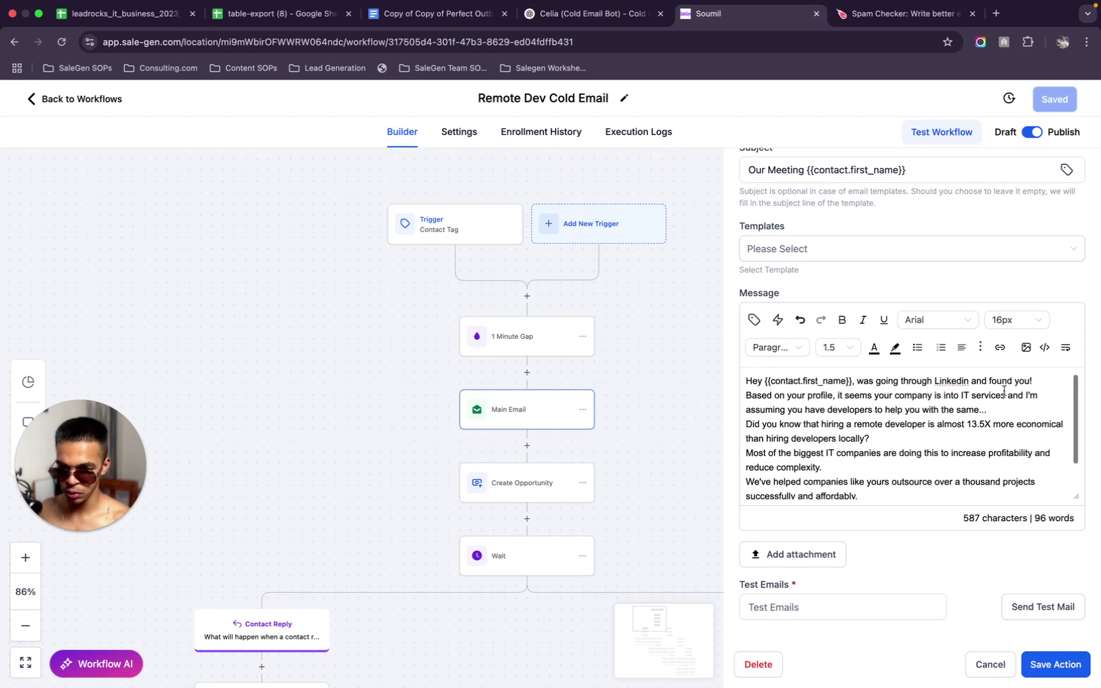
scroll(1014, 375, "up", 1)
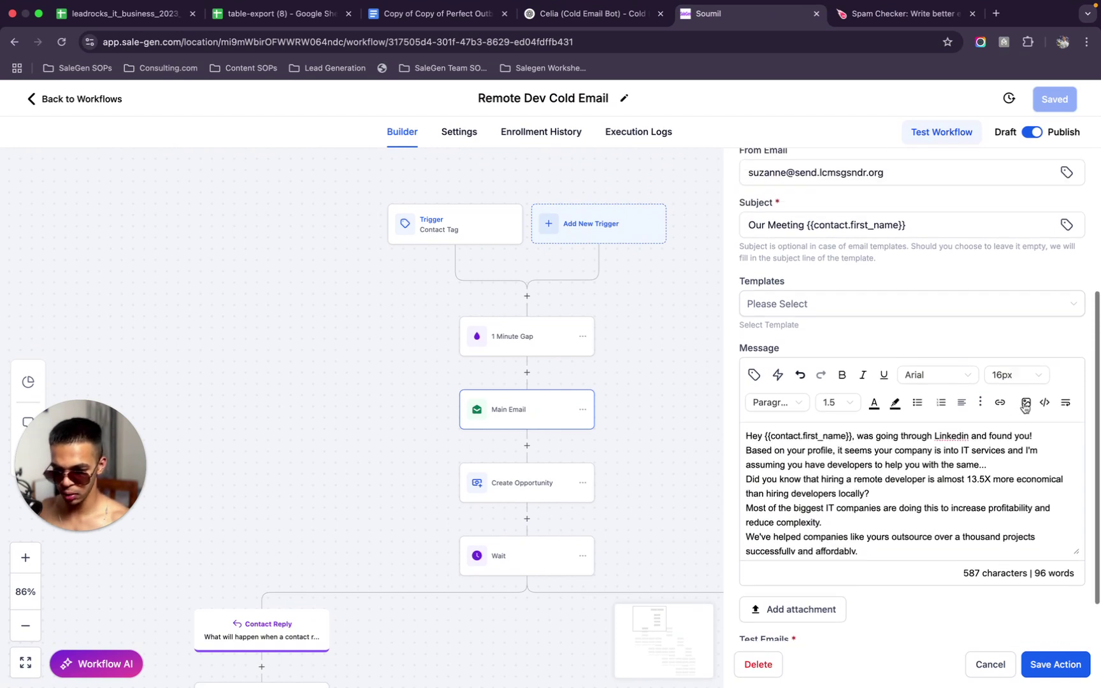
Add blank lines after the greeting and after each paragraph of the Main Email
left_click(747, 450)
key("Return")
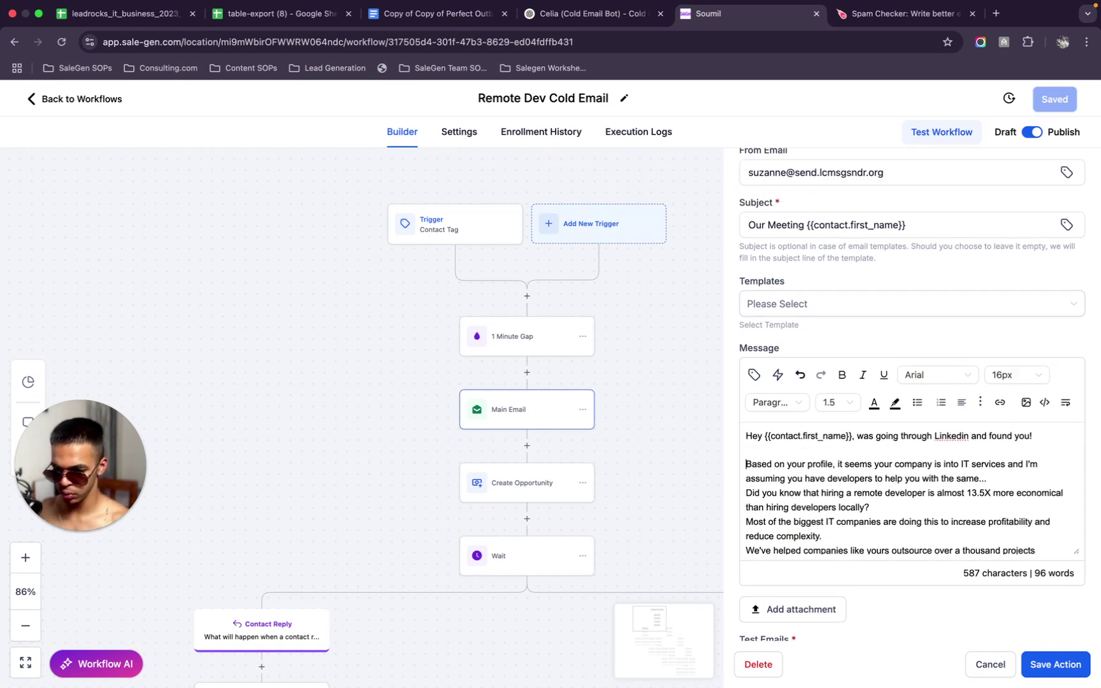
left_click(1032, 488)
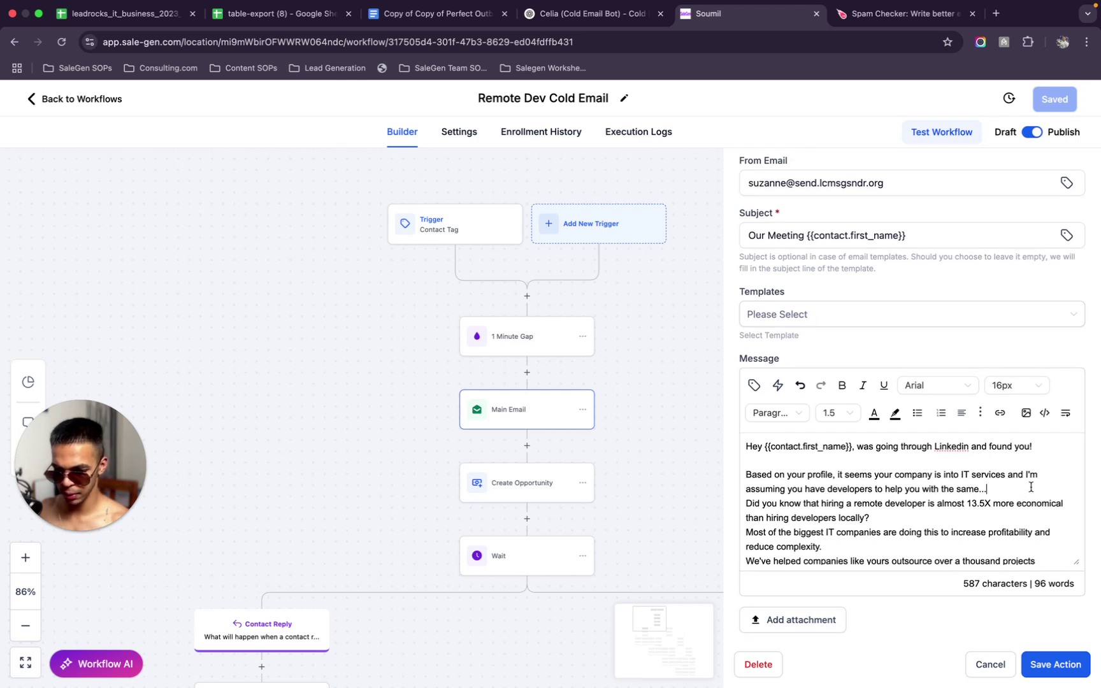
key("Return")
scroll(949, 473, "down", 2)
left_click(896, 472)
type("\\")
key("Return")
key("BackSpace")
key("BackSpace")
key("Return")
left_click(858, 515)
key("Return")
left_click(893, 558)
key("Return")
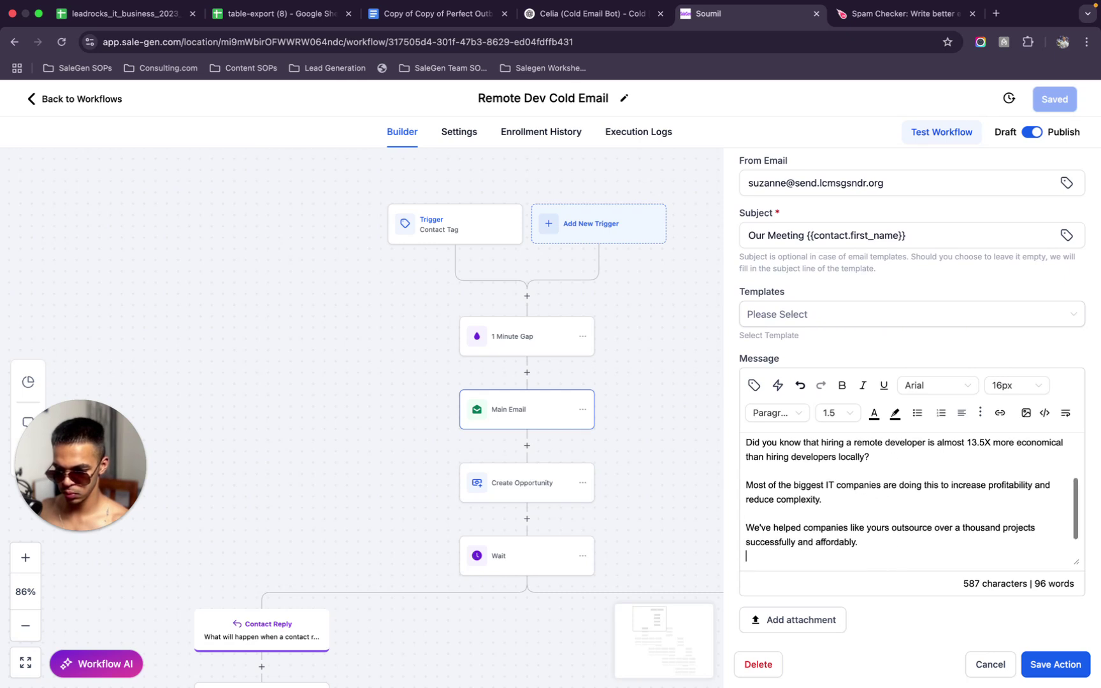
scroll(807, 529, "down", 2)
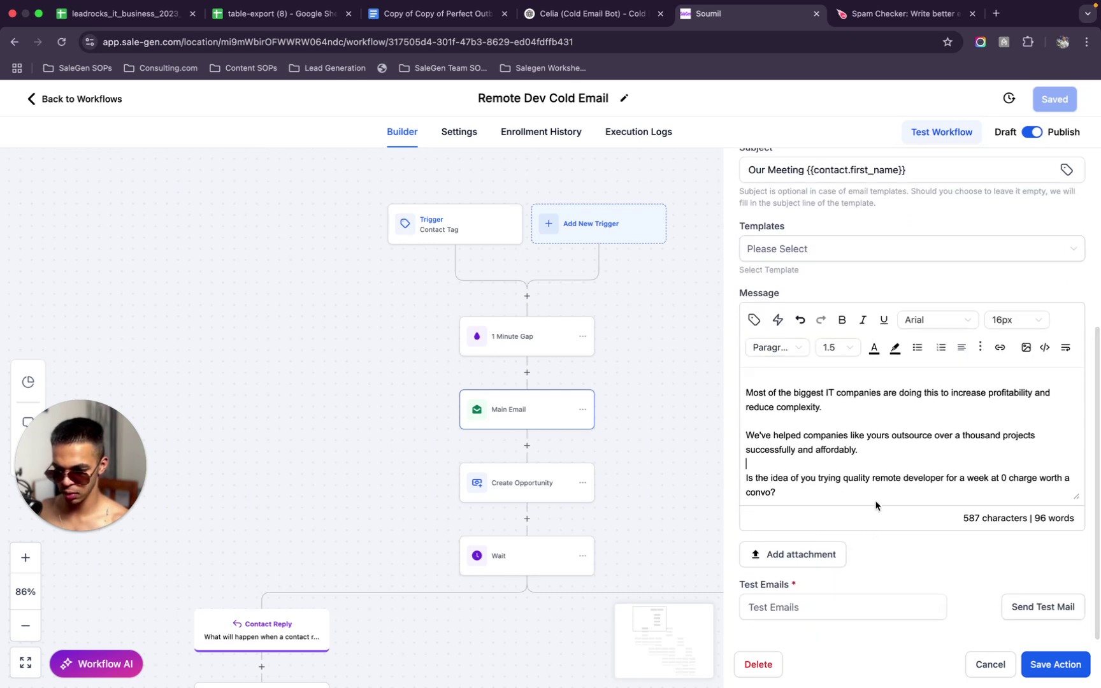
Add a signature: 'Regards,', the sender's first name, 'Founder of SmartBox Media', 'Sent from my iPhone'
key("Return")
key("Return")
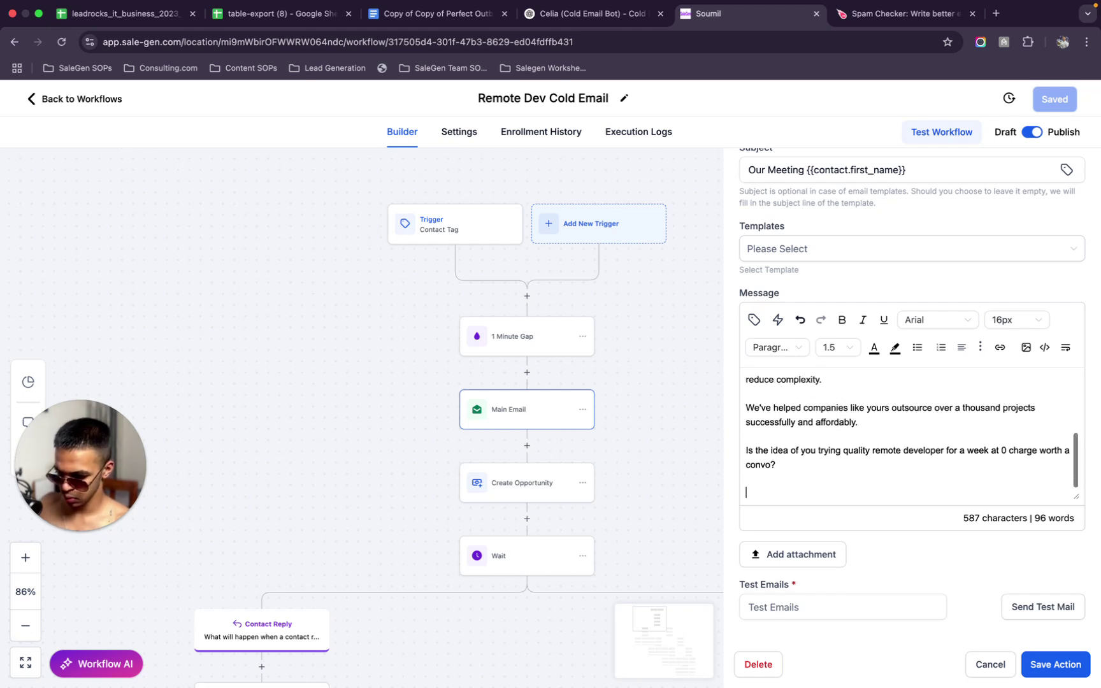
type("Regards,")
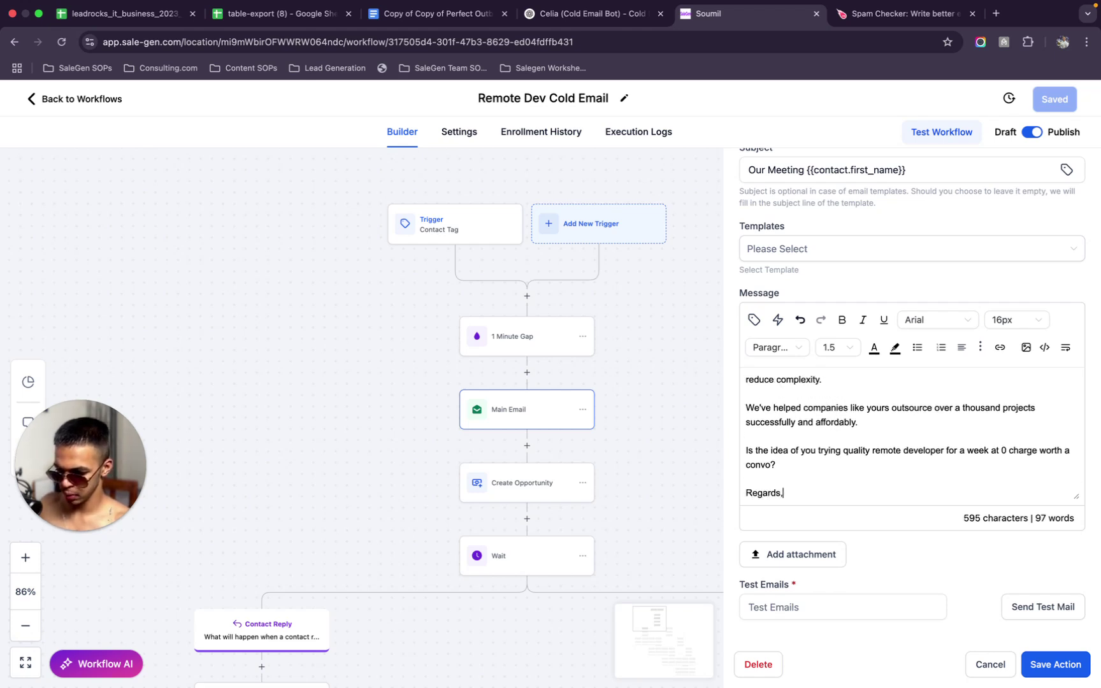
key("Return")
type("S")
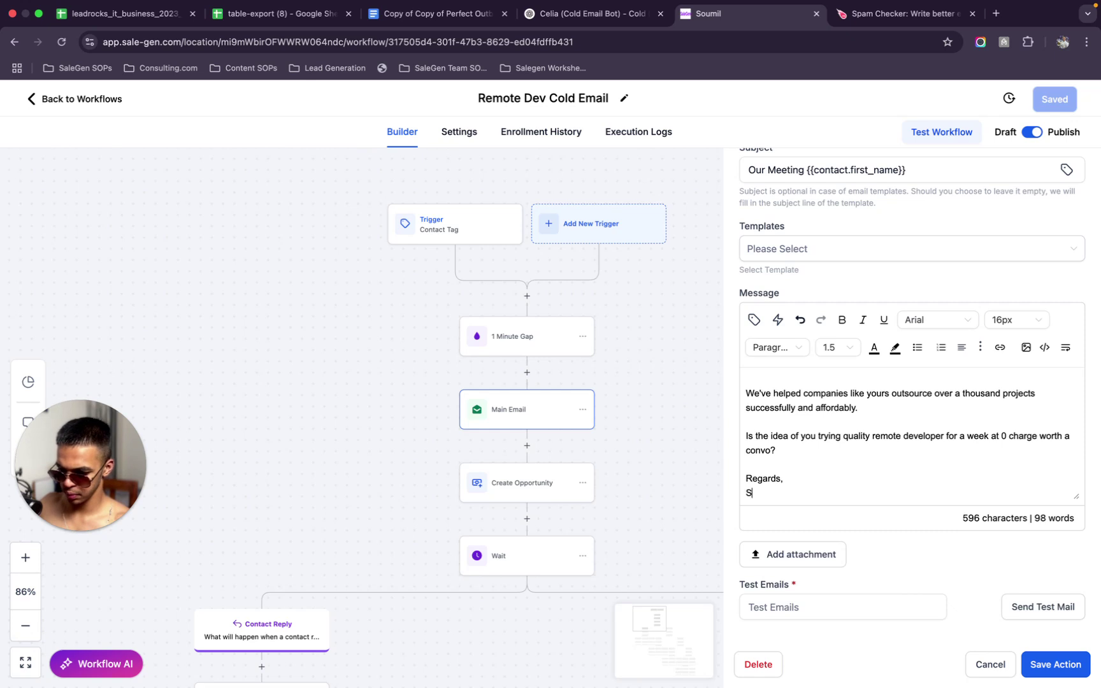
type("uzanne")
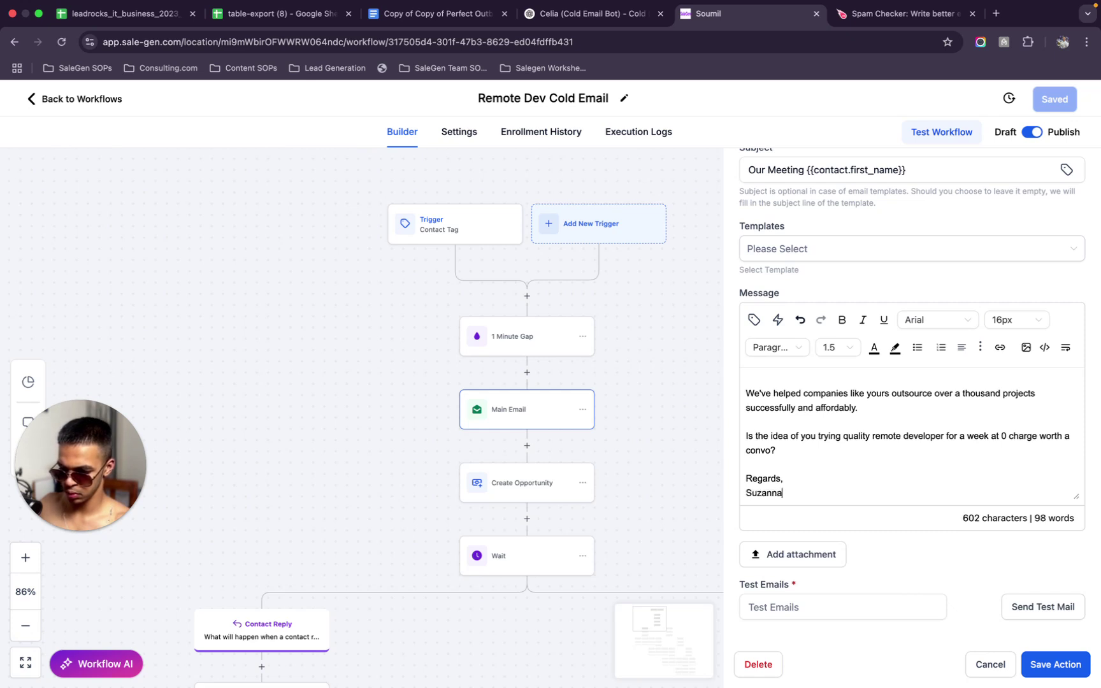
scroll(912, 437, "down", 1)
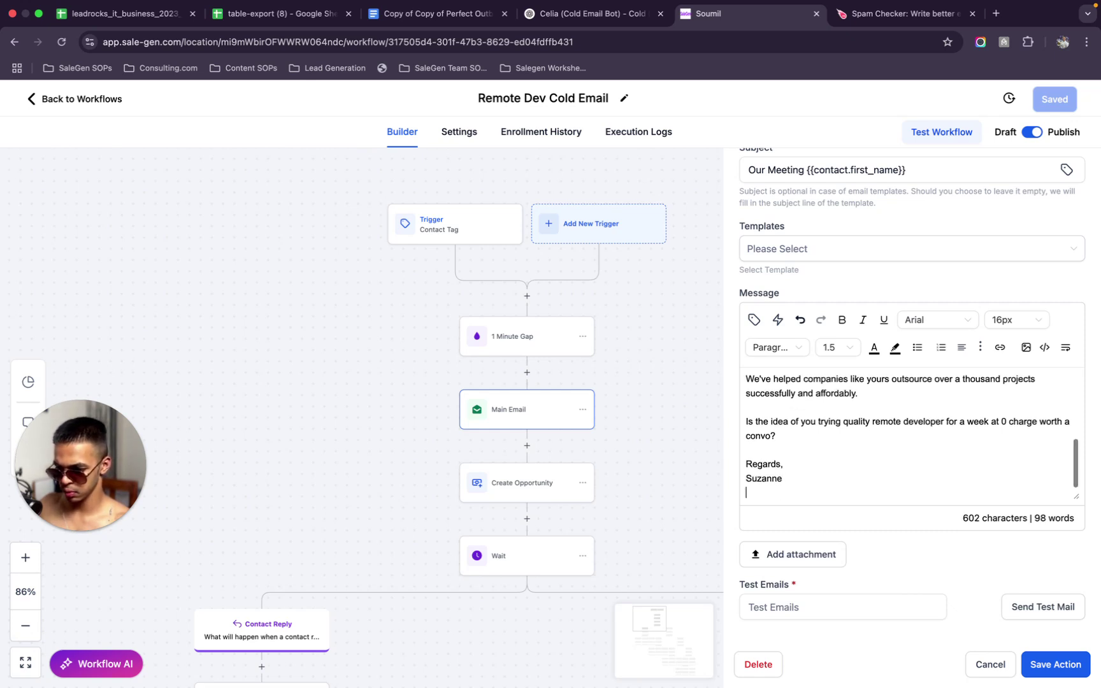
type("Founder of")
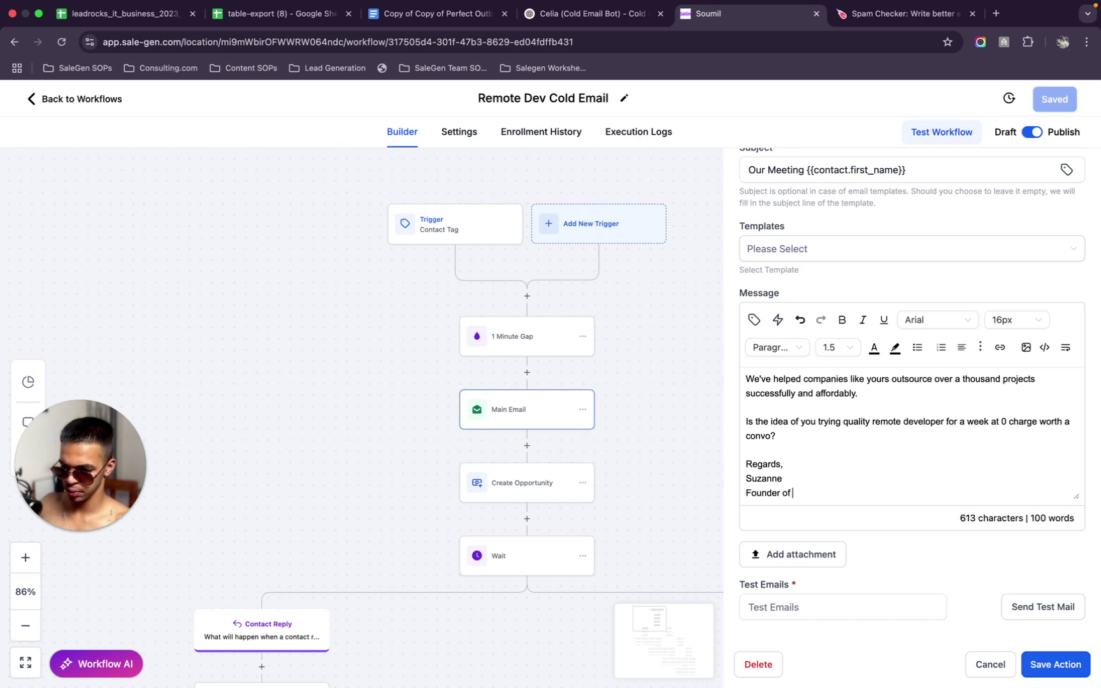
type(" SmartBox Media")
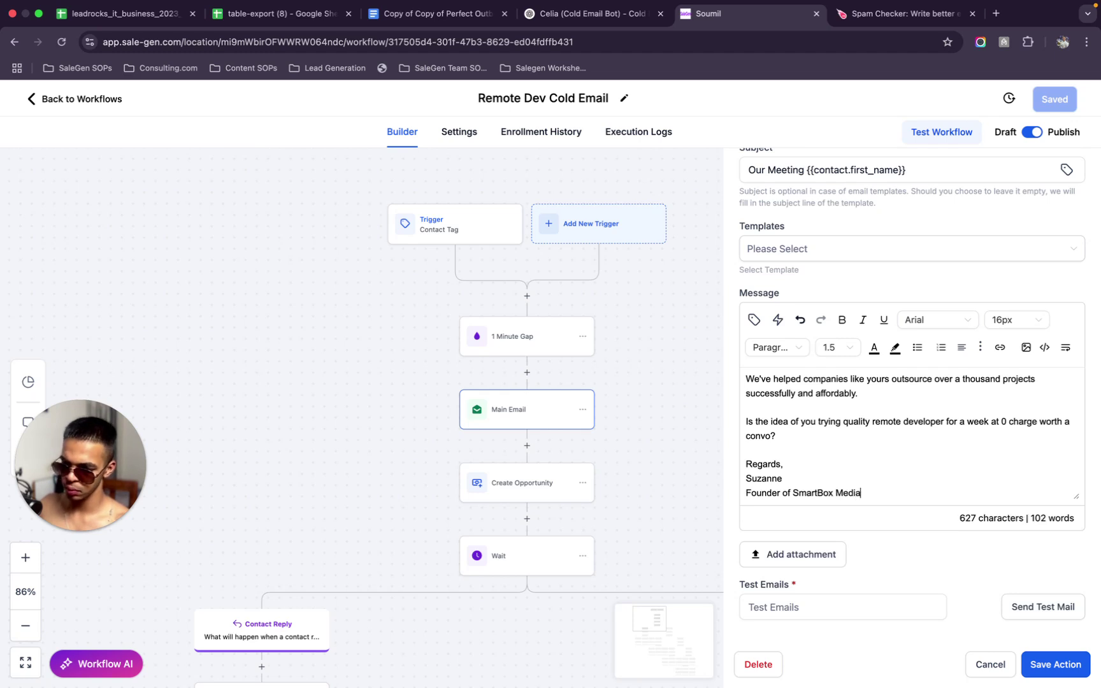
key("Return")
key("Return")
type("Sent ")
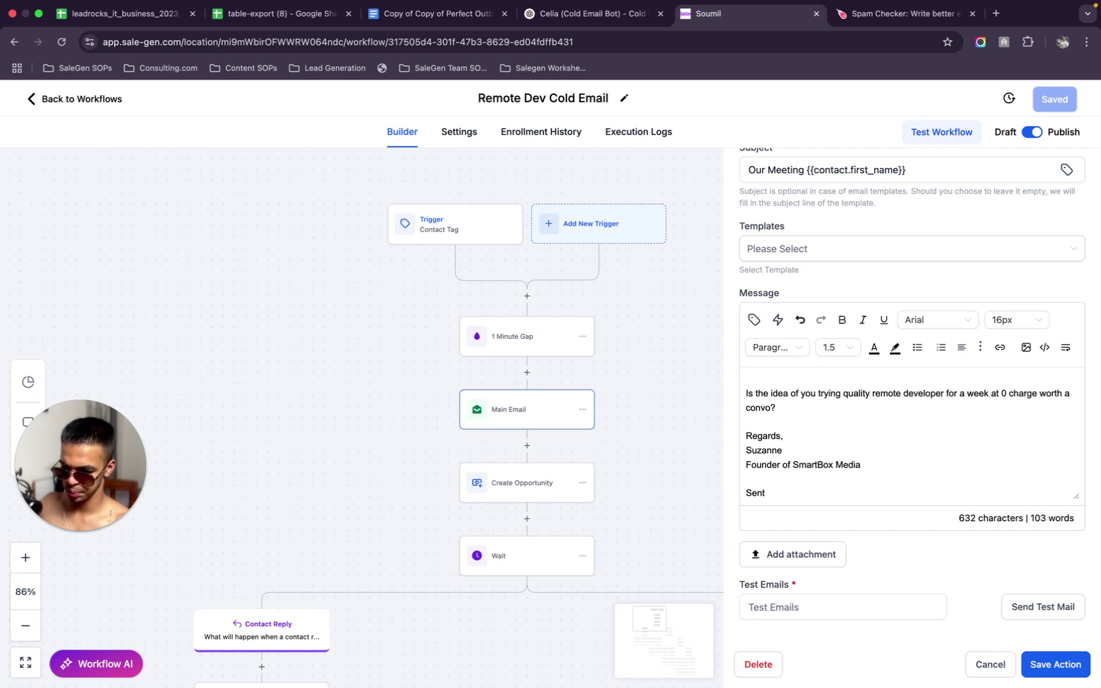
type("f")
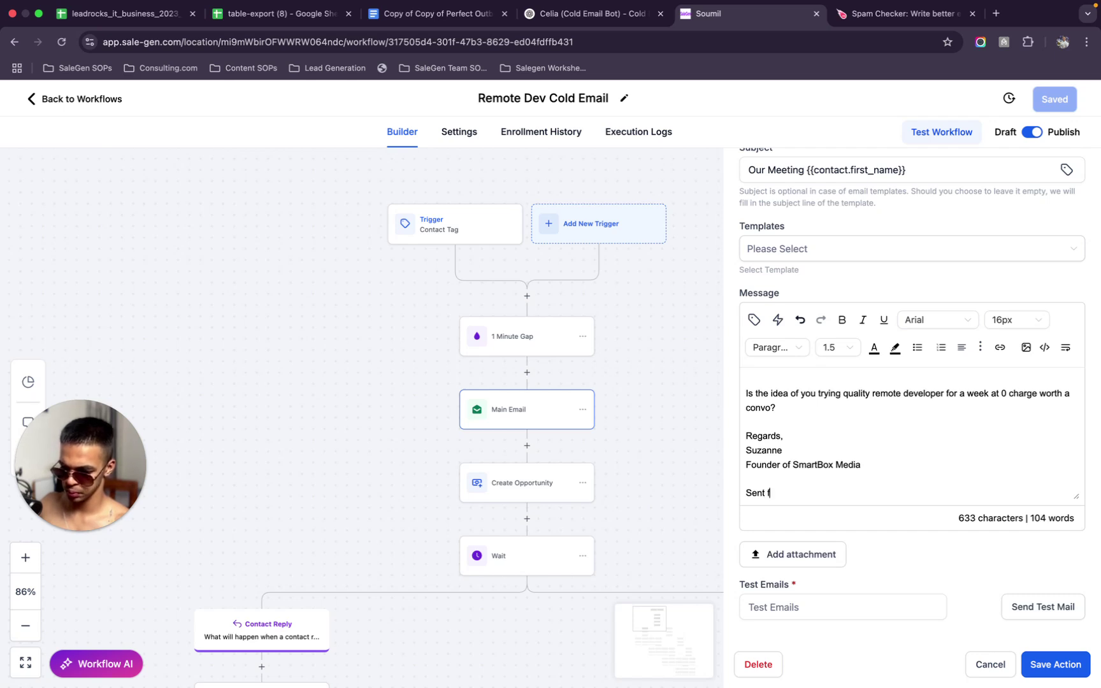
type("rom my iPhone")
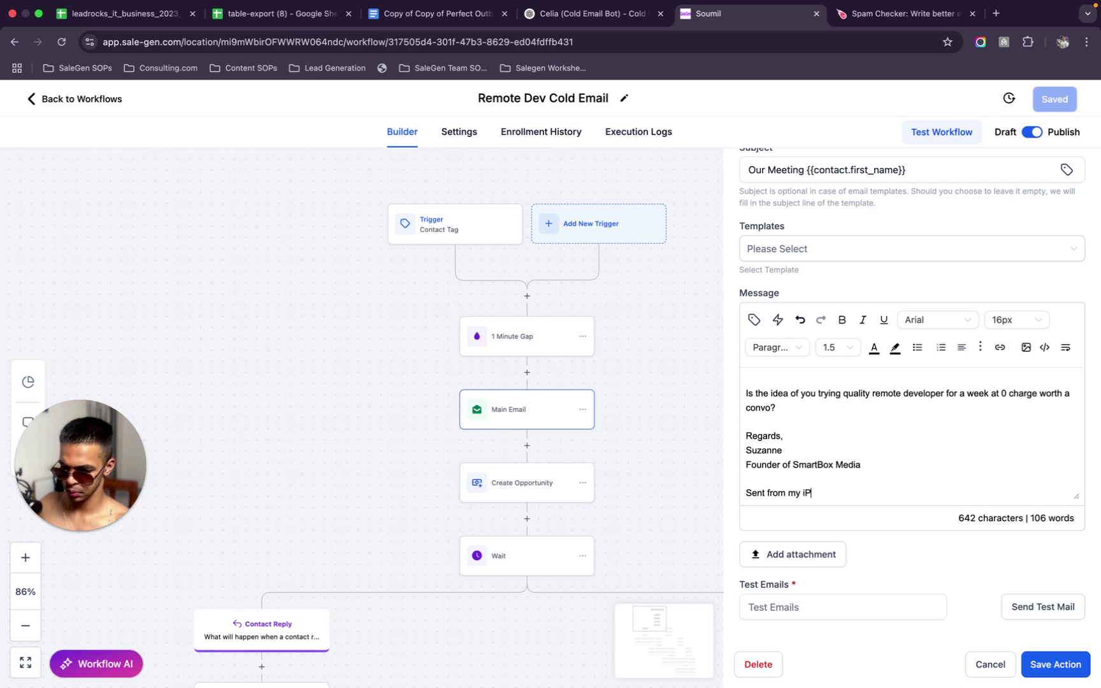
Copy the signed email into the Spam Checker to recheck its score
key("ctrl+a")
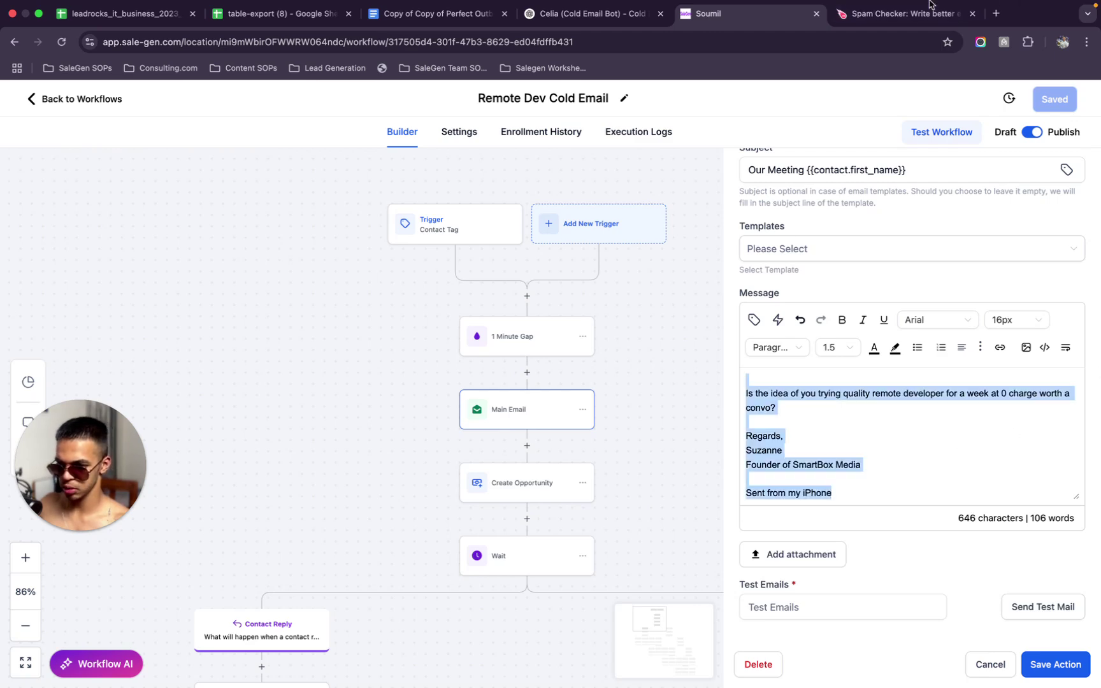
left_click(917, 12)
key("ctrl+v")
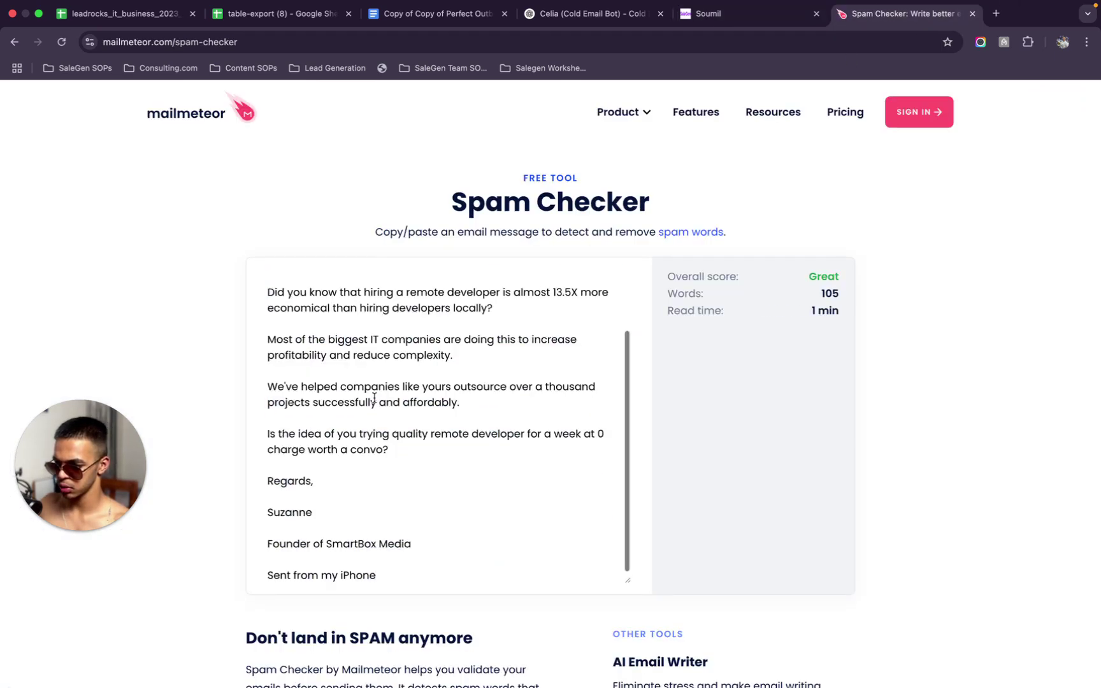
left_click(740, 13)
left_click(837, 484)
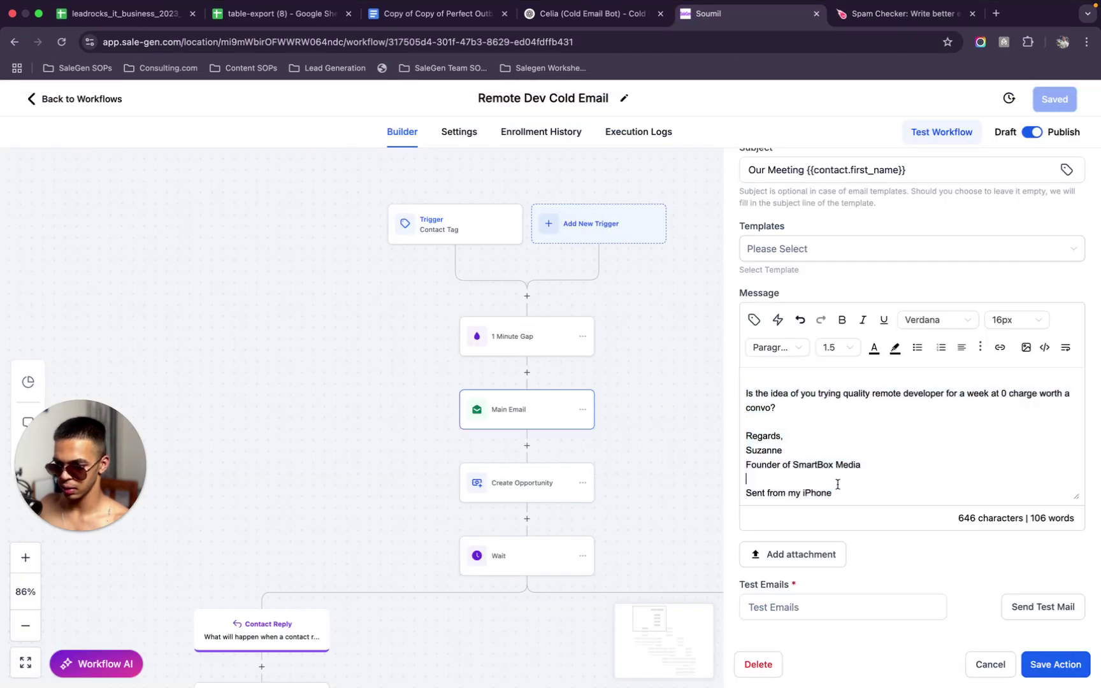
Save the Main Email action and the workflow
left_click(1046, 663)
left_click(1055, 102)
scroll(612, 389, "down", 8)
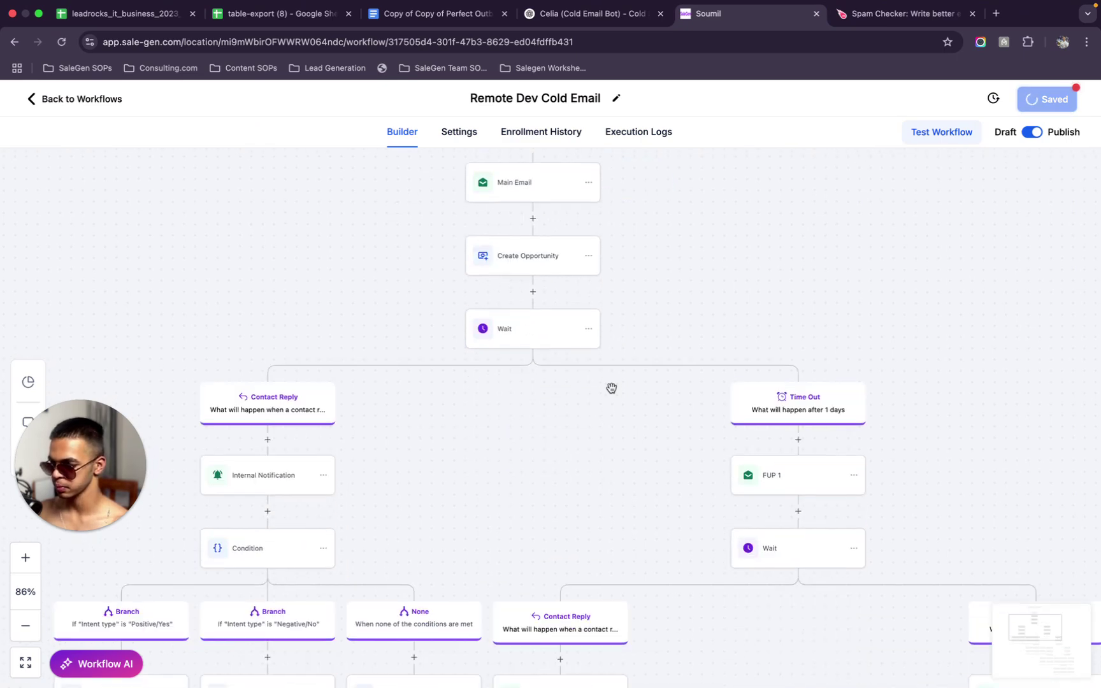
scroll(671, 283, "down", 1)
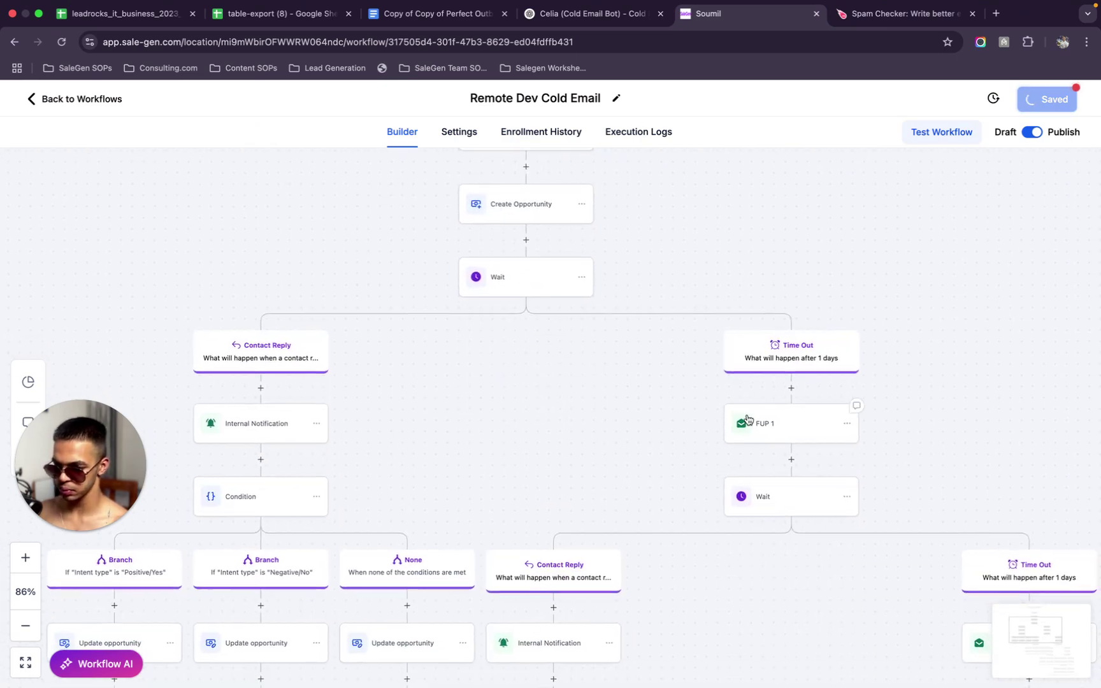
Copy the FUP 1 follow-up message into the Spam Checker in place of the old text
left_click(740, 411)
scroll(858, 465, "down", 3)
left_click_drag(858, 465, 894, 5)
key("ctrl+c")
left_click(895, 13)
left_click(396, 383)
key("ctrl+a")
key("ctrl+v")
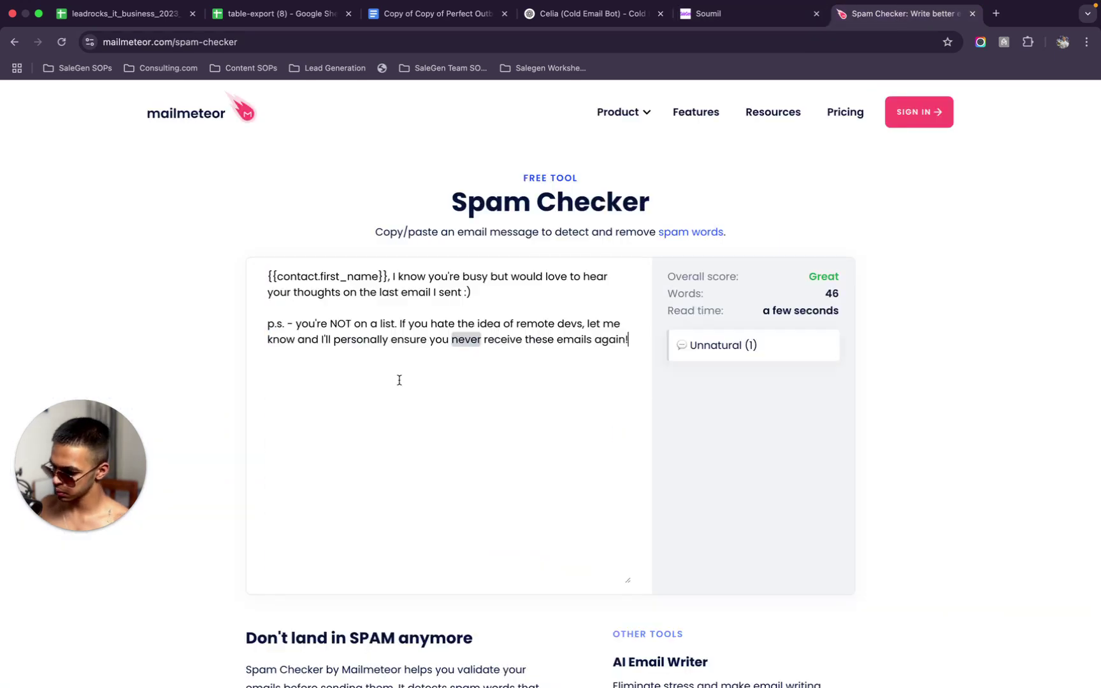
Change 'never' to 'don't' in the p.s. line and select the revised text
left_click(482, 339)
key("BackSpace")
key("BackSpace")
key("BackSpace")
key("BackSpace")
key("BackSpace")
type("don't")
key("super+a")
Replace the FUP 1 message with the revised text, add a blank line before the p.s., and save
left_click(760, 23)
left_click(831, 441)
key("super+a")
key("super+v")
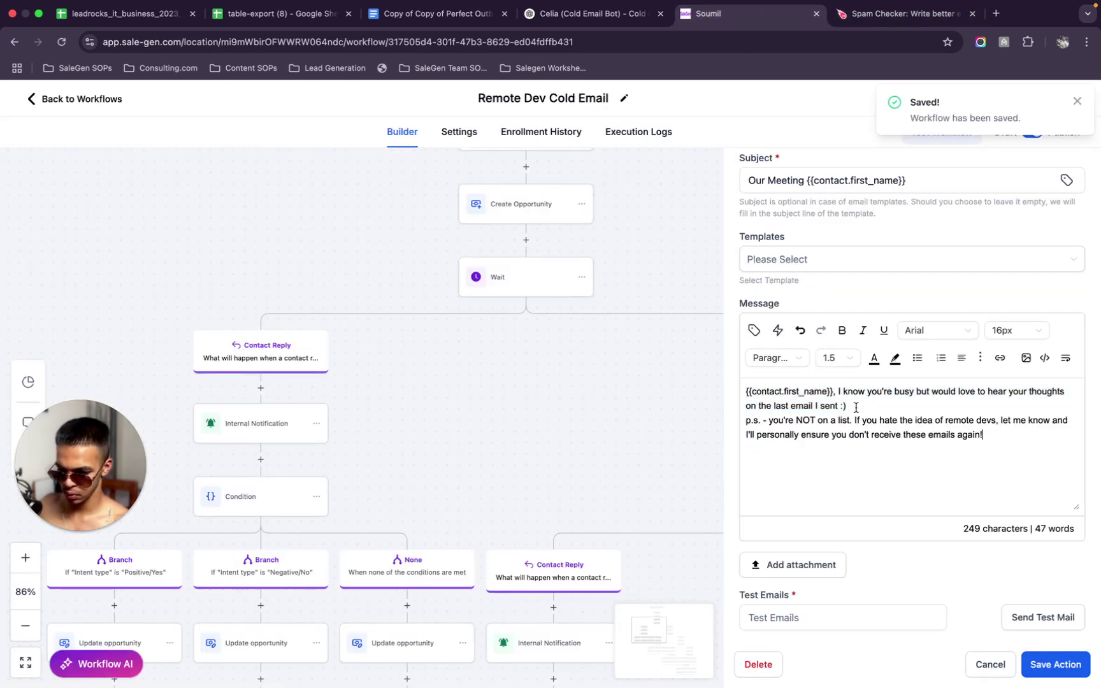
left_click(856, 407)
key("Return")
left_click(1053, 663)
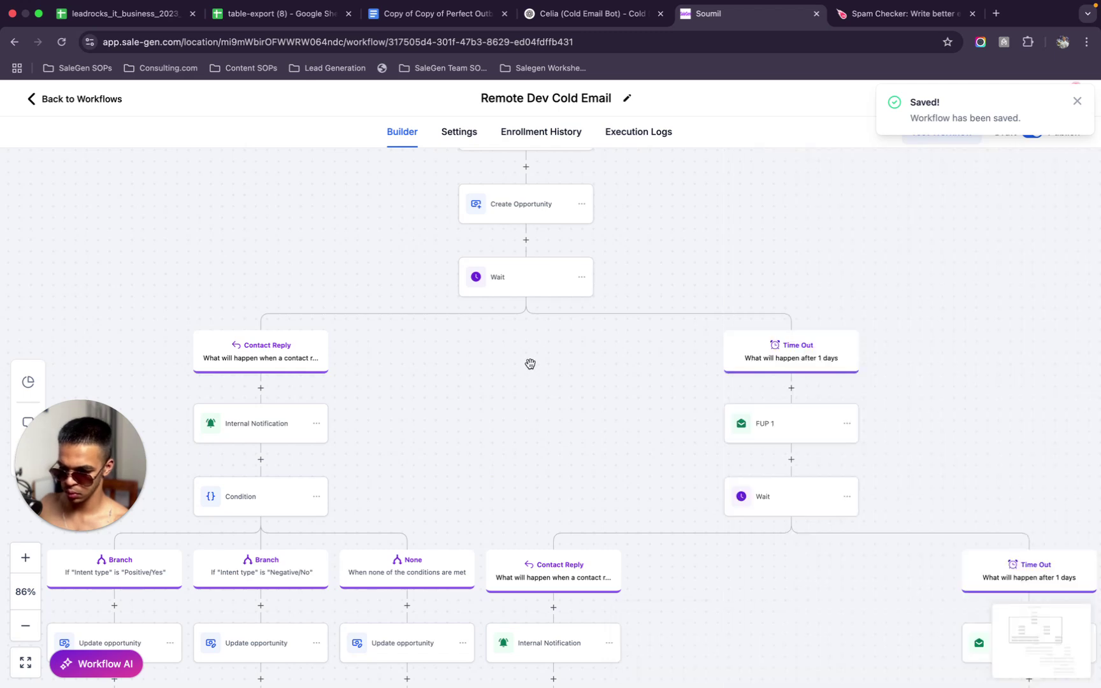
scroll(528, 364, "down", 3)
scroll(529, 364, "down", 5)
Copy the FUP 2 message into the Spam Checker
left_click(766, 409)
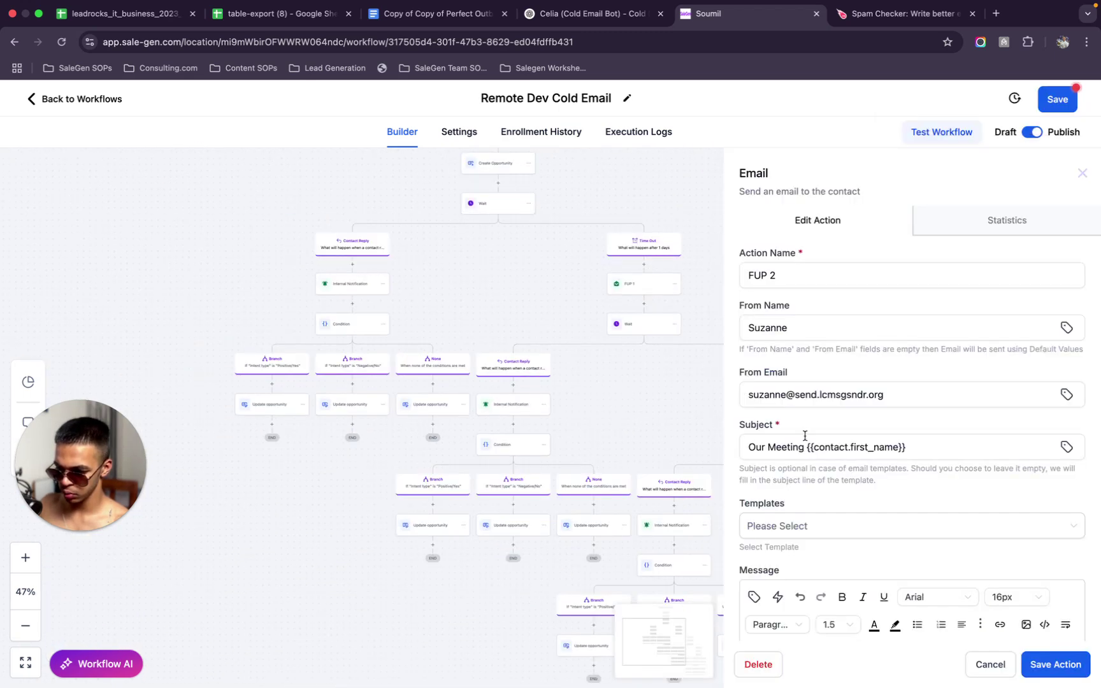
scroll(852, 492, "down", 5)
key("super+a")
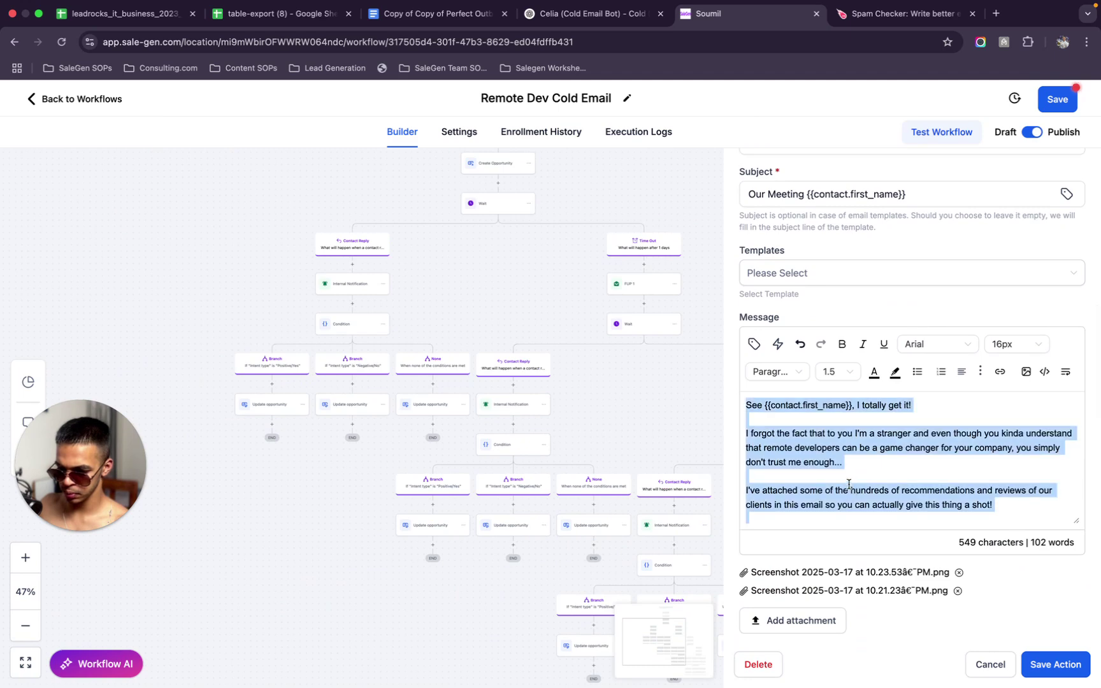
left_click(880, 27)
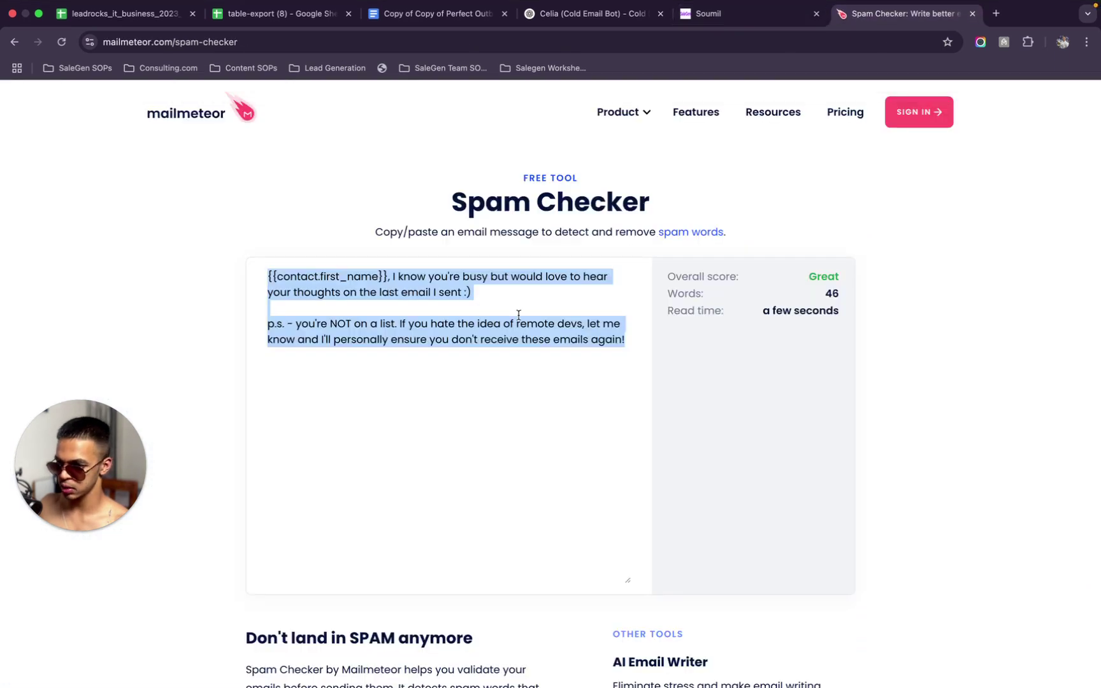
key("super+v")
Change 'get' to 'understand', drop 'totally', and replace 'Open' with 'Available'
double_click(472, 276)
key("BackSpace")
type("und")
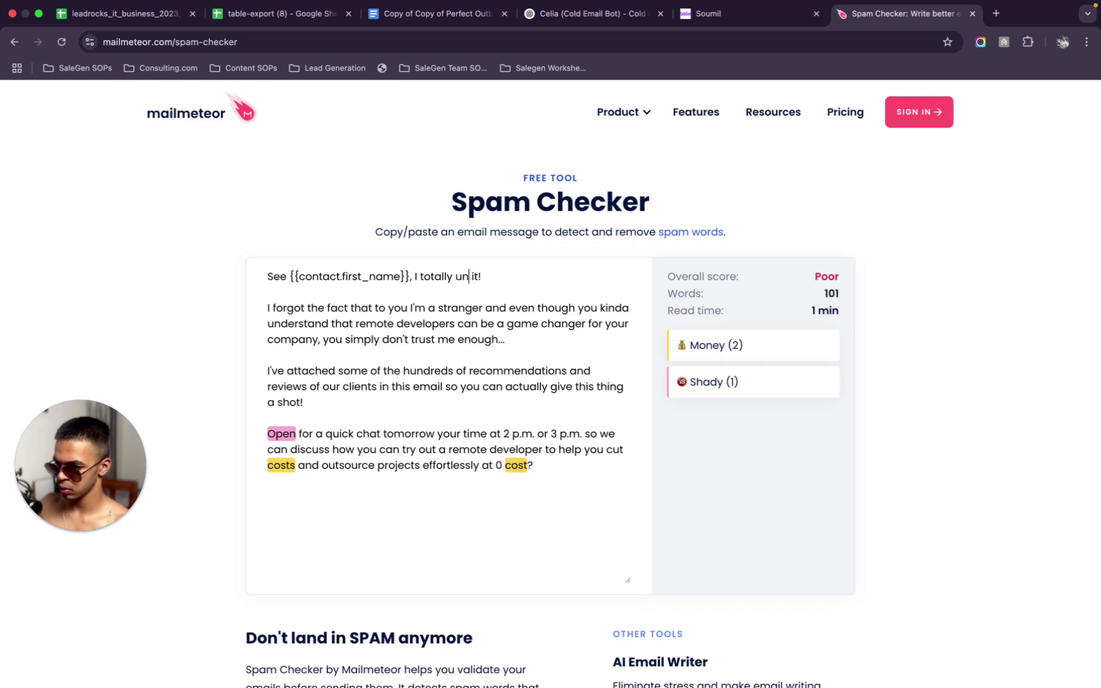
type("erstand")
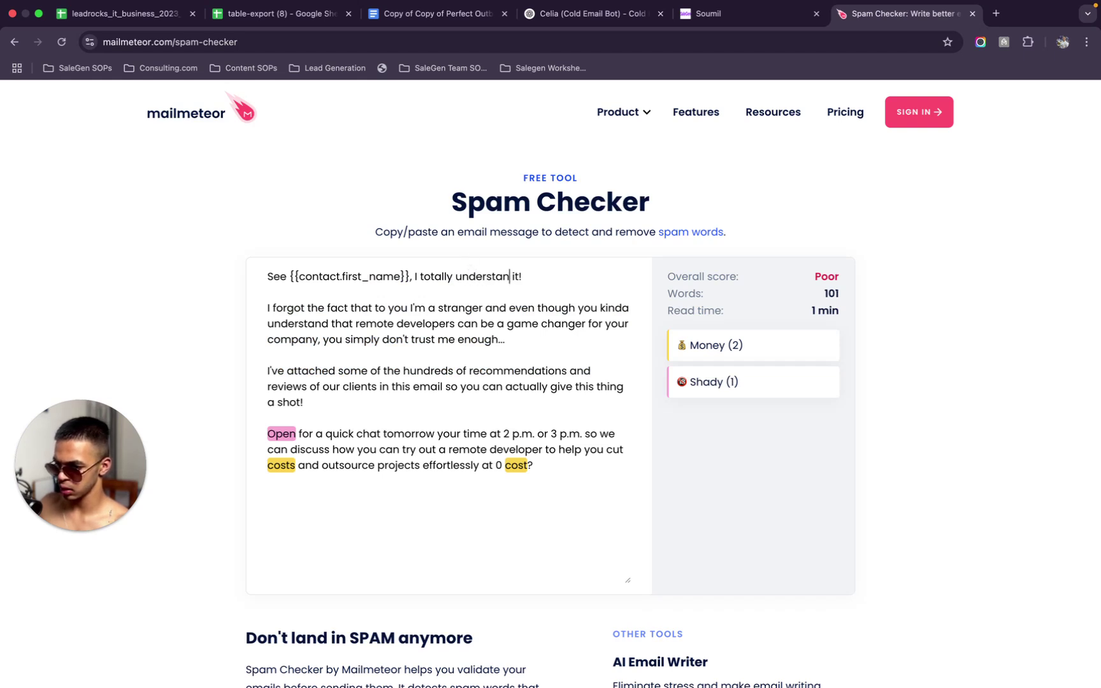
double_click(447, 275)
key("BackSpace")
key("BackSpace")
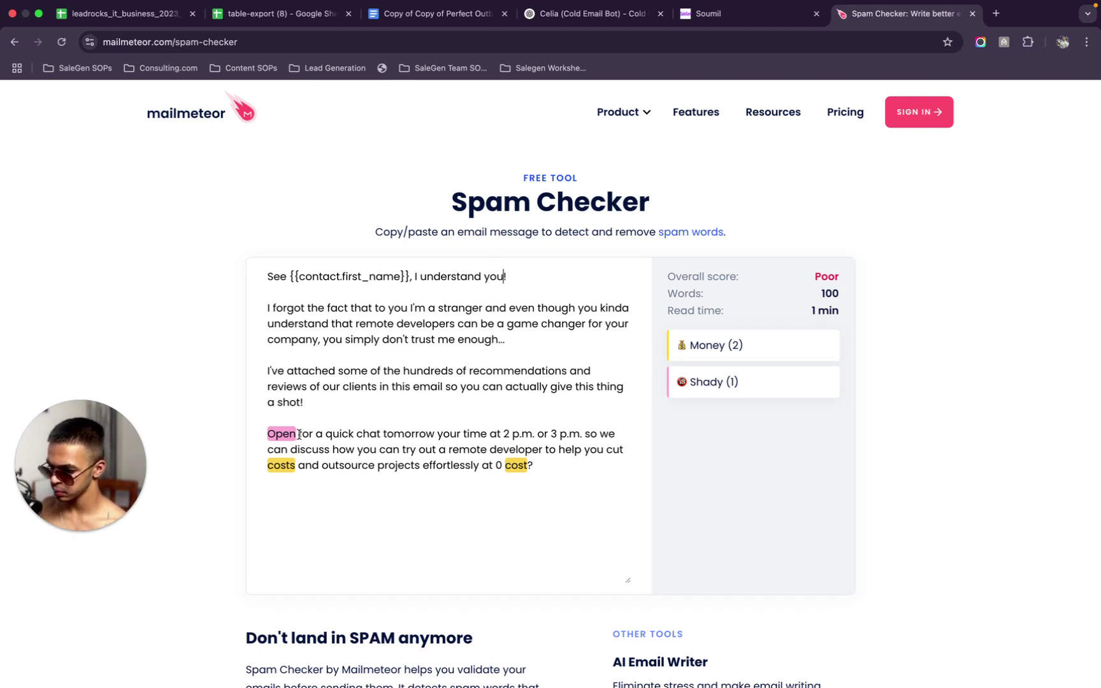
key("BackSpace")
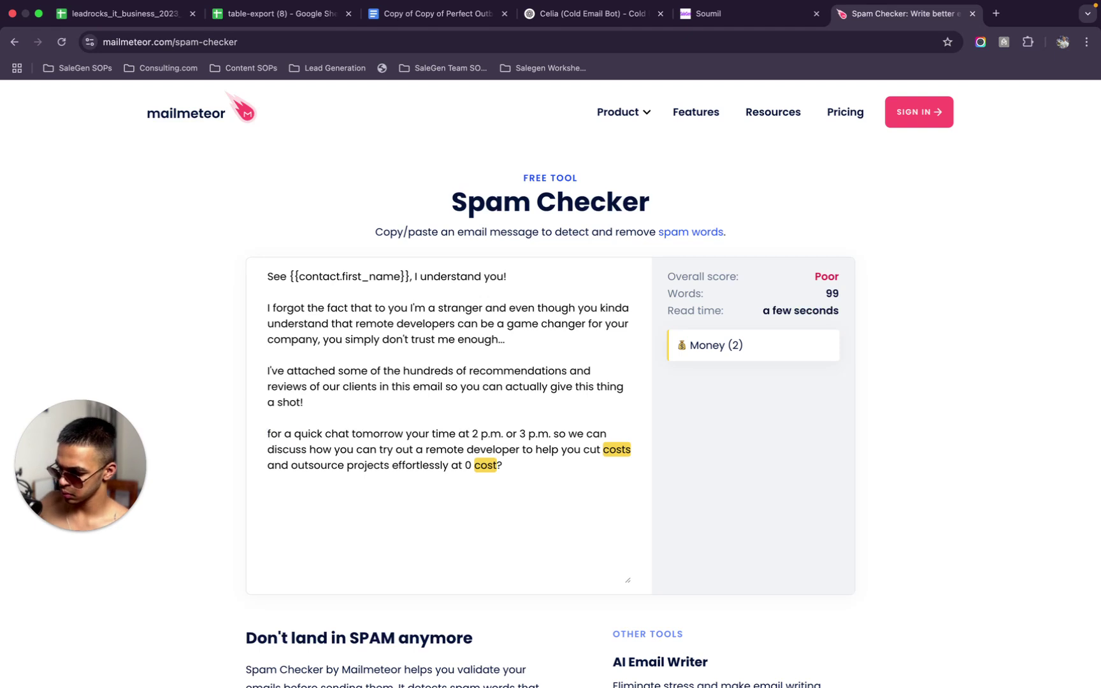
type("A")
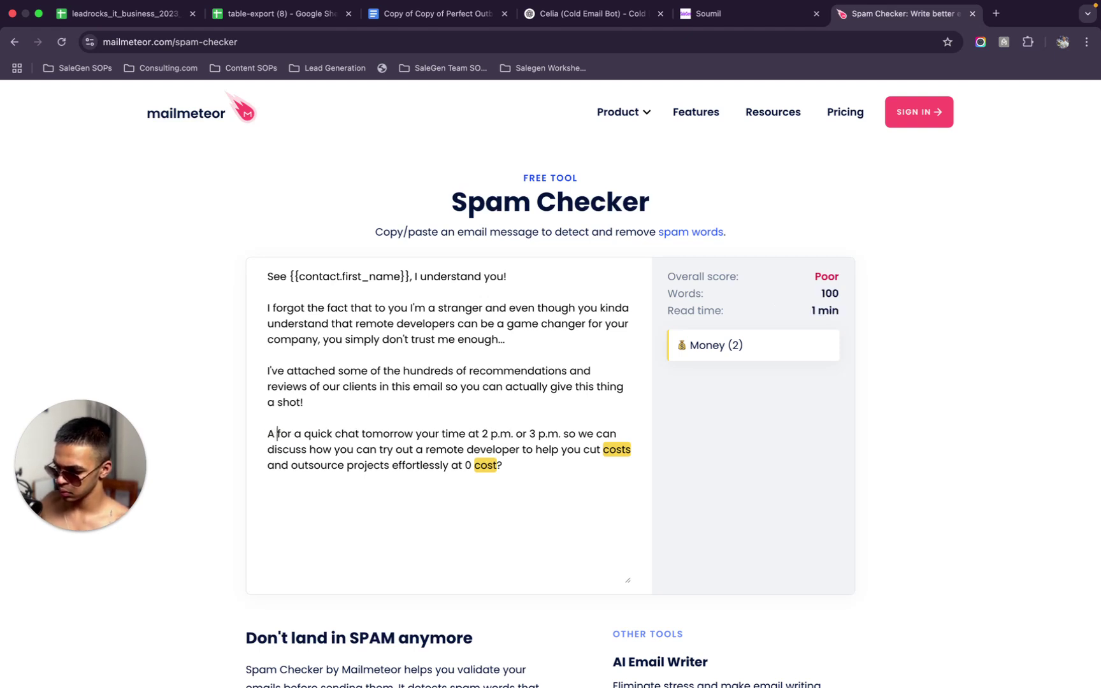
key("BackSpace")
type("vailable")
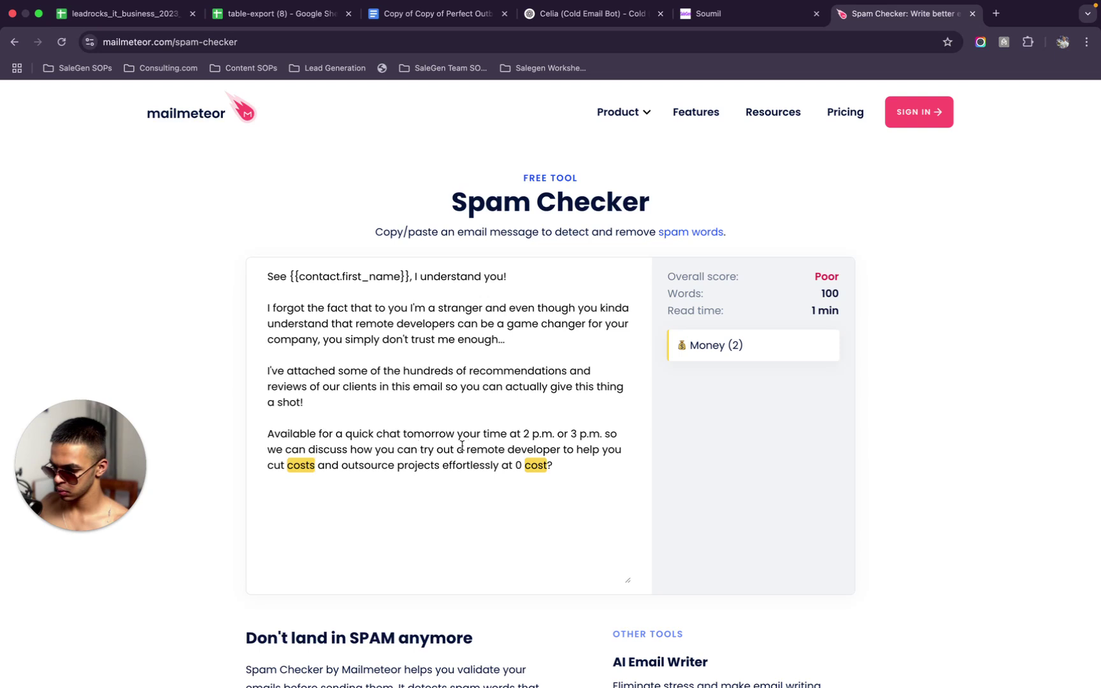
End the last sentence with 'at 0 charge' and copy the Great-scoring text
left_click(565, 455, "shift")
type("at 0 charge")
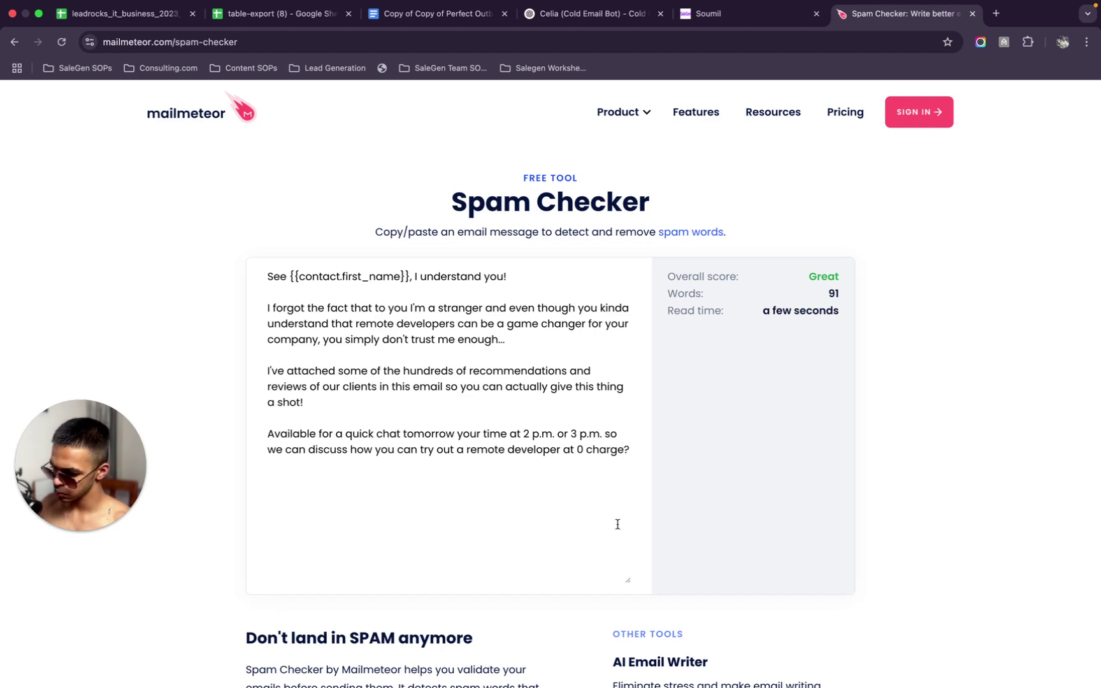
key("super+a")
key("ctrl+shift+Tab")
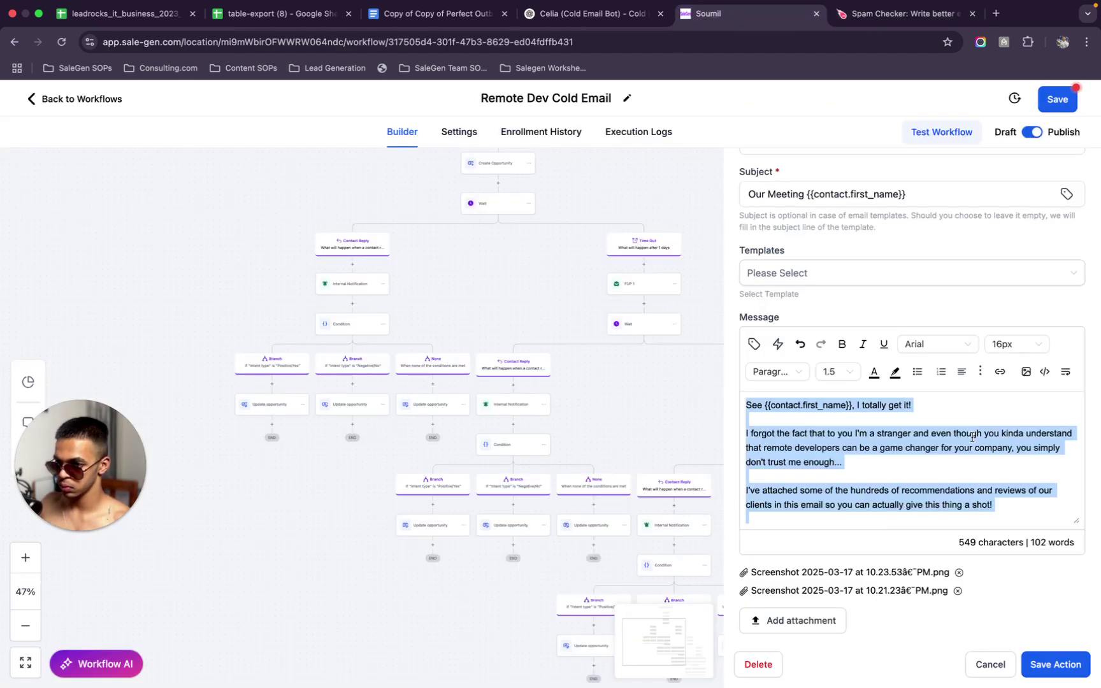
Paste the revised text into FUP 2 with blank lines after the greeting and first two paragraphs
key("super+v")
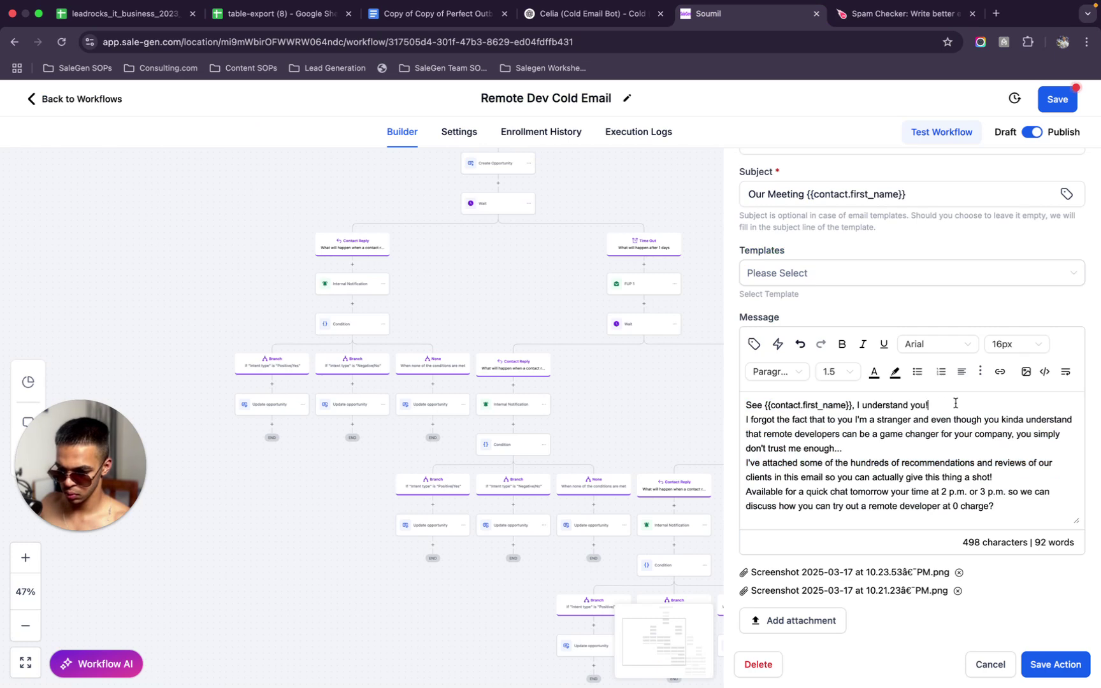
key("Return")
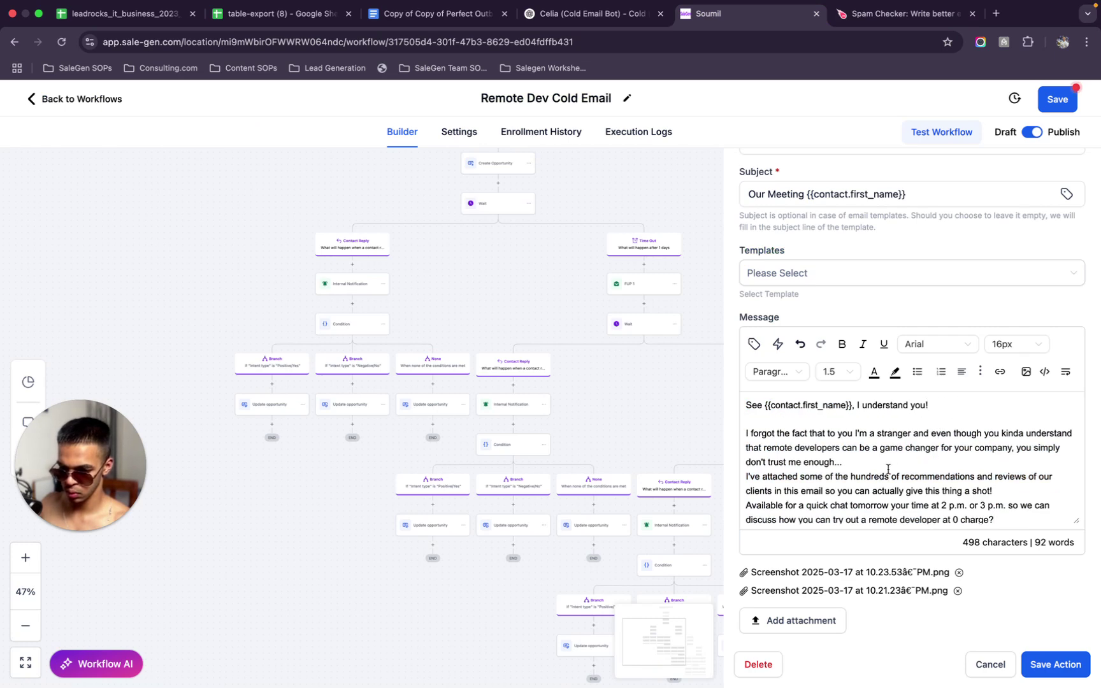
key("Return")
scroll(887, 459, "down", 3)
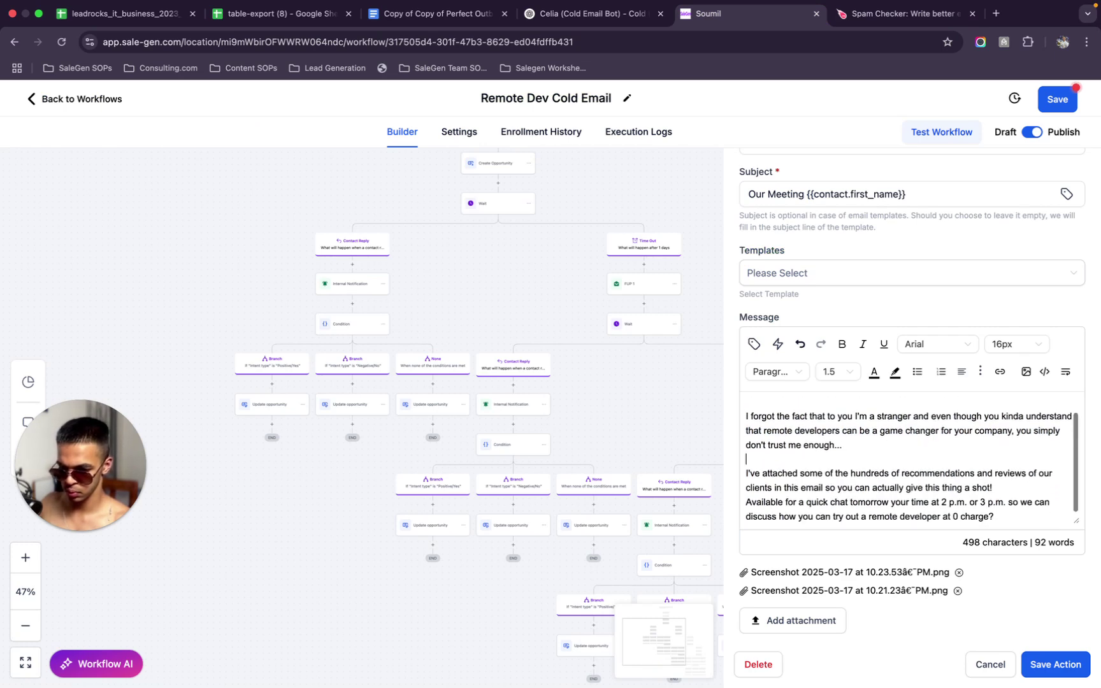
scroll(1014, 429, "down", 1)
key("Return")
scroll(1015, 423, "down", 1)
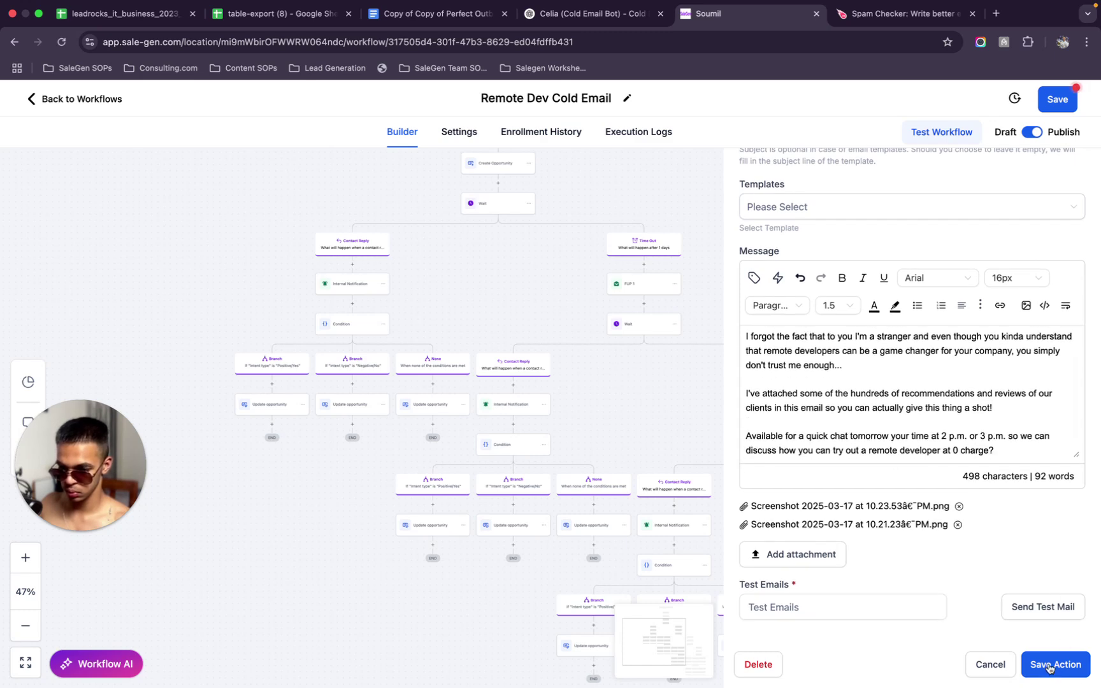
Save the FUP 2 action and the workflow, then open the FUP 3 email action
left_click(1049, 667)
left_click(1058, 99)
scroll(871, 358, "down", 5)
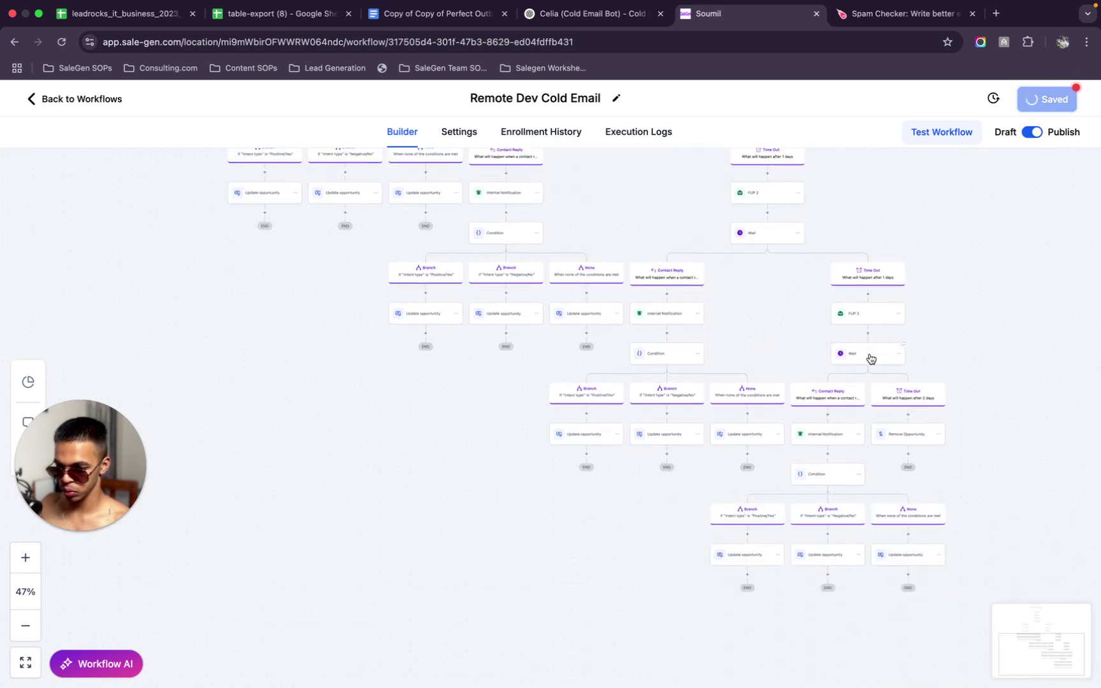
scroll(871, 359, "up", 5)
scroll(867, 482, "down", 2)
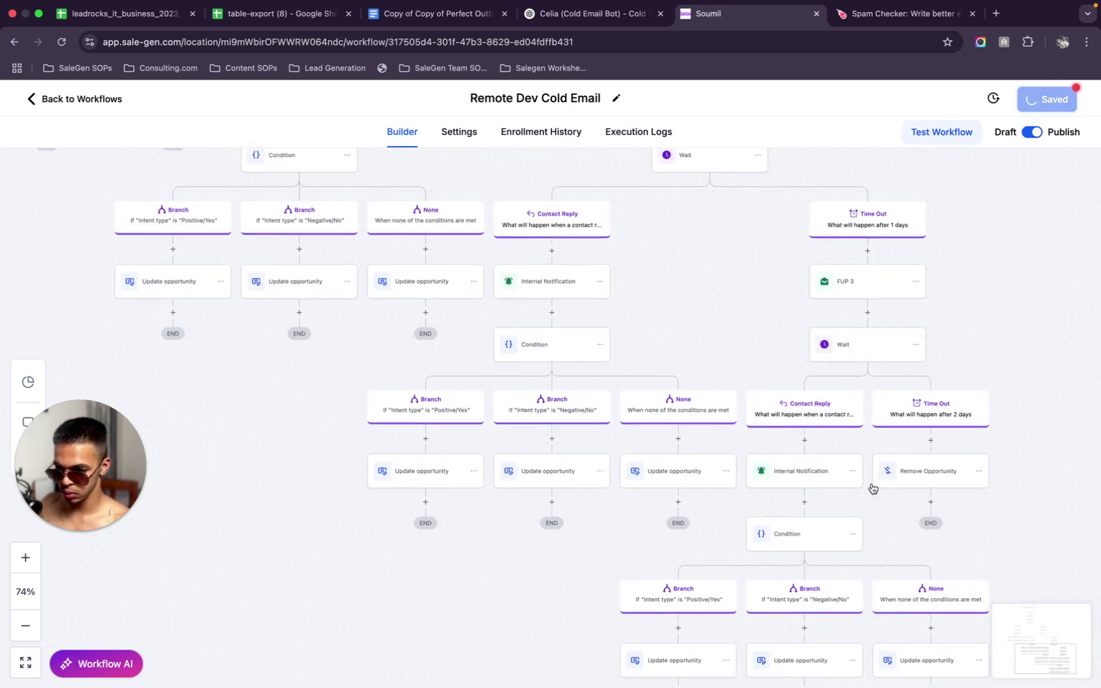
left_click(855, 251)
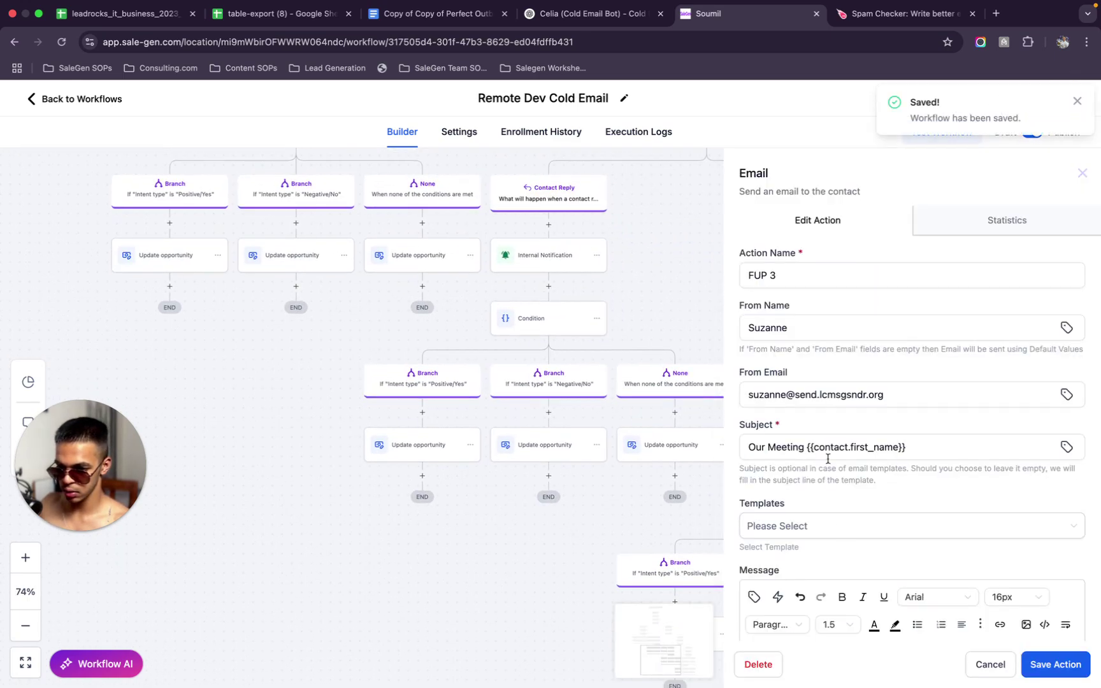
Copy the FUP 3 message into the Spam Checker in place of the old text
scroll(840, 520, "down", 5)
left_click(792, 364)
key("ctrl+a")
key("ctrl+c")
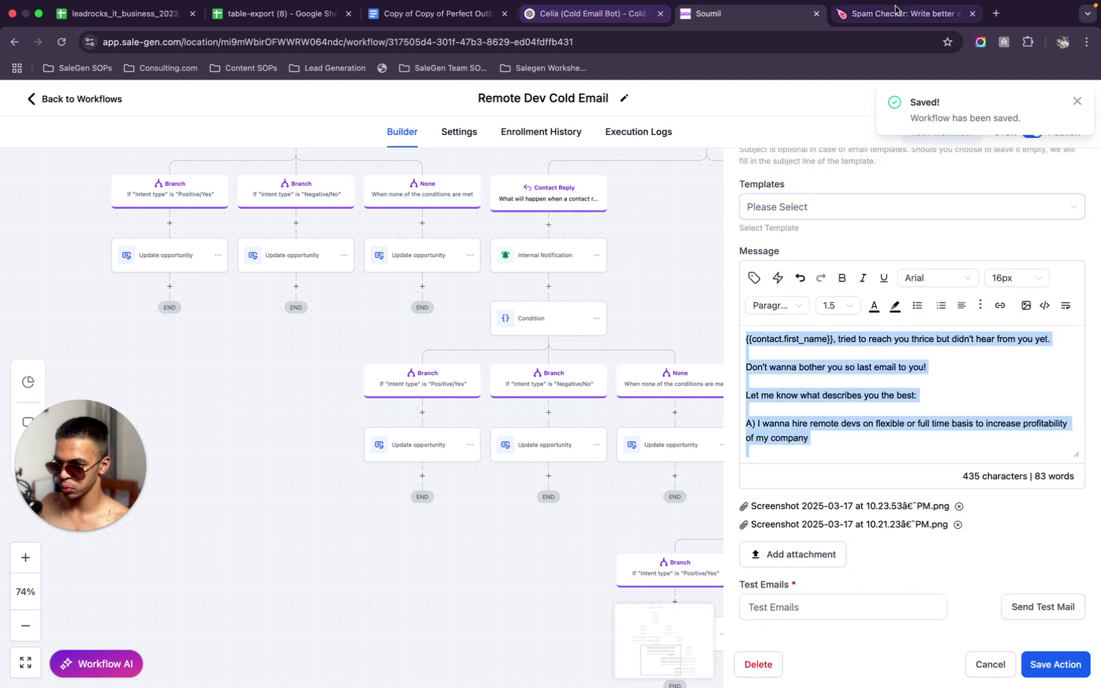
left_click(868, 12)
left_click(588, 422)
key("ctrl+a")
key("ctrl+v")
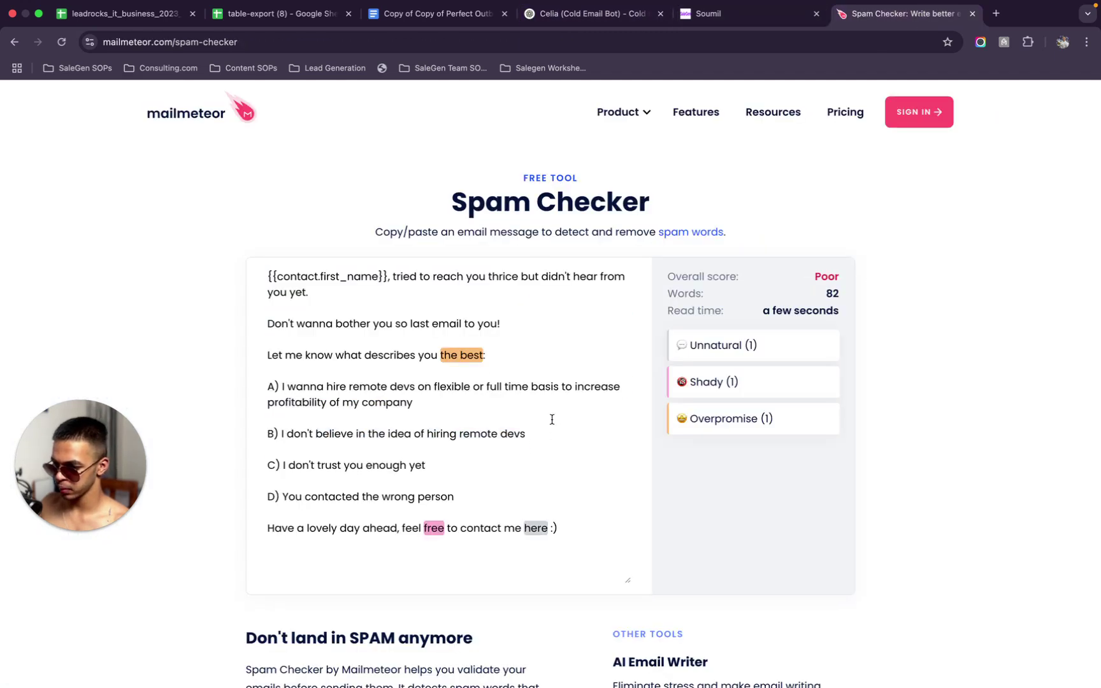
Delete the overpromising phrase 'the best' from the FUP 3 text
left_click_drag(481, 355, 443, 349)
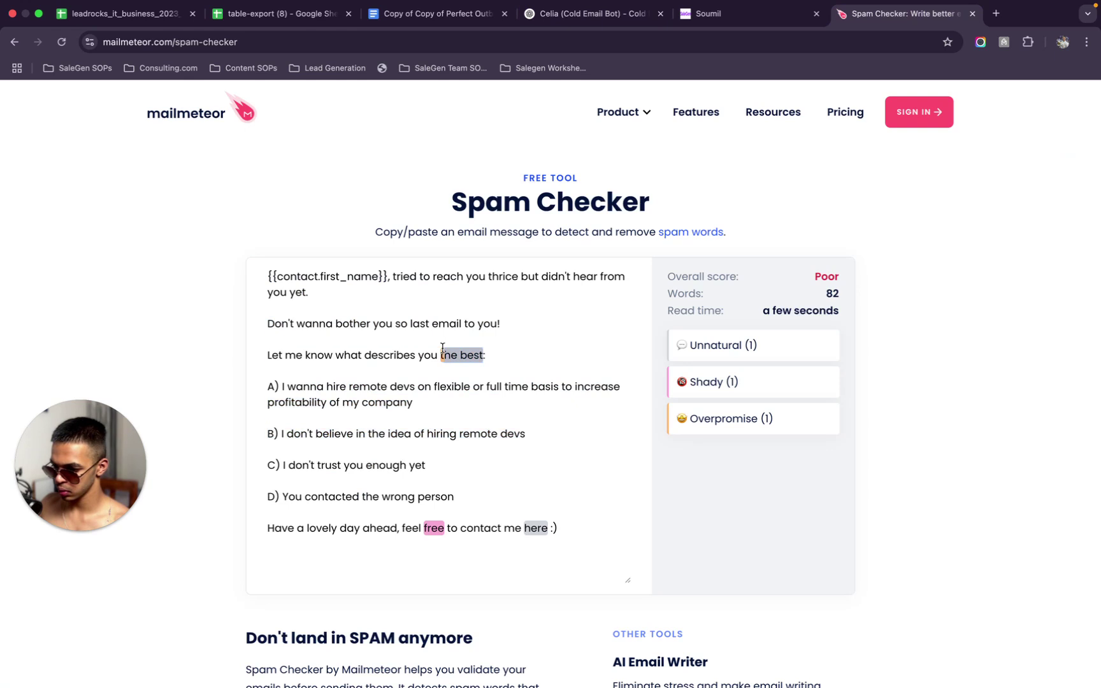
key("BackSpace")
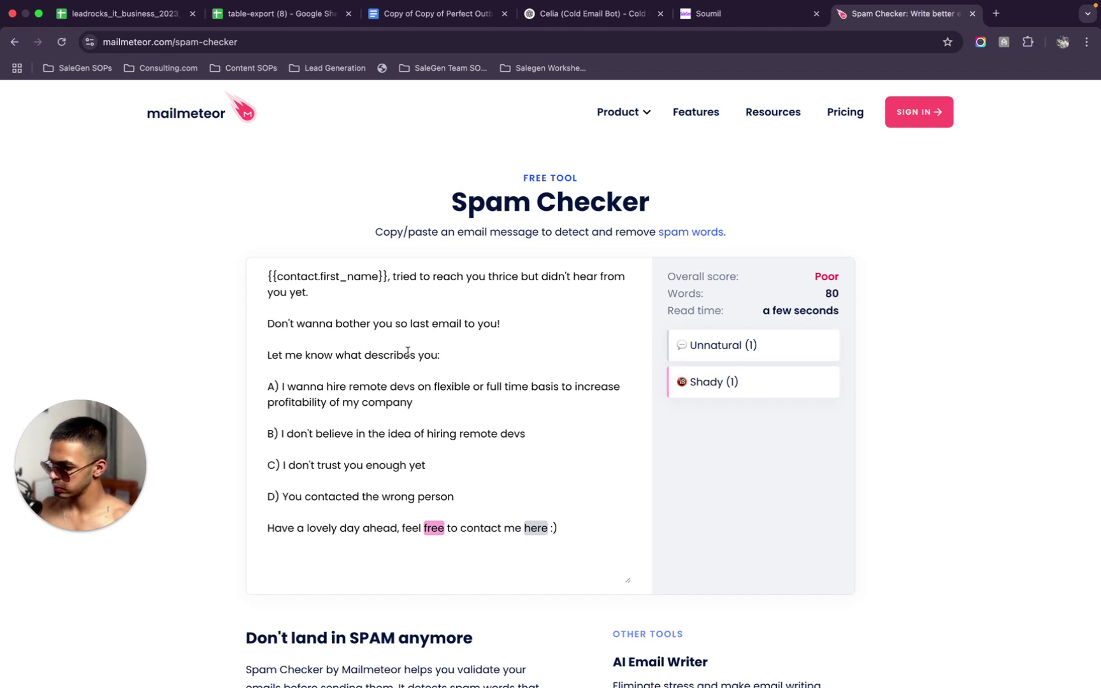
scroll(532, 424, "down", 1)
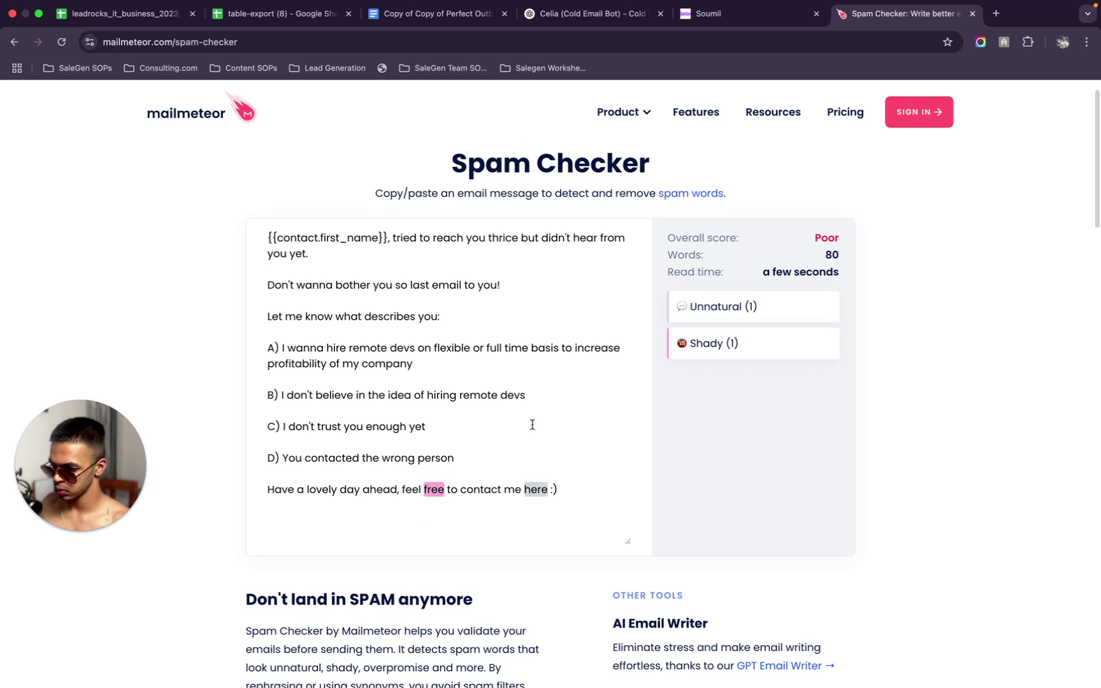
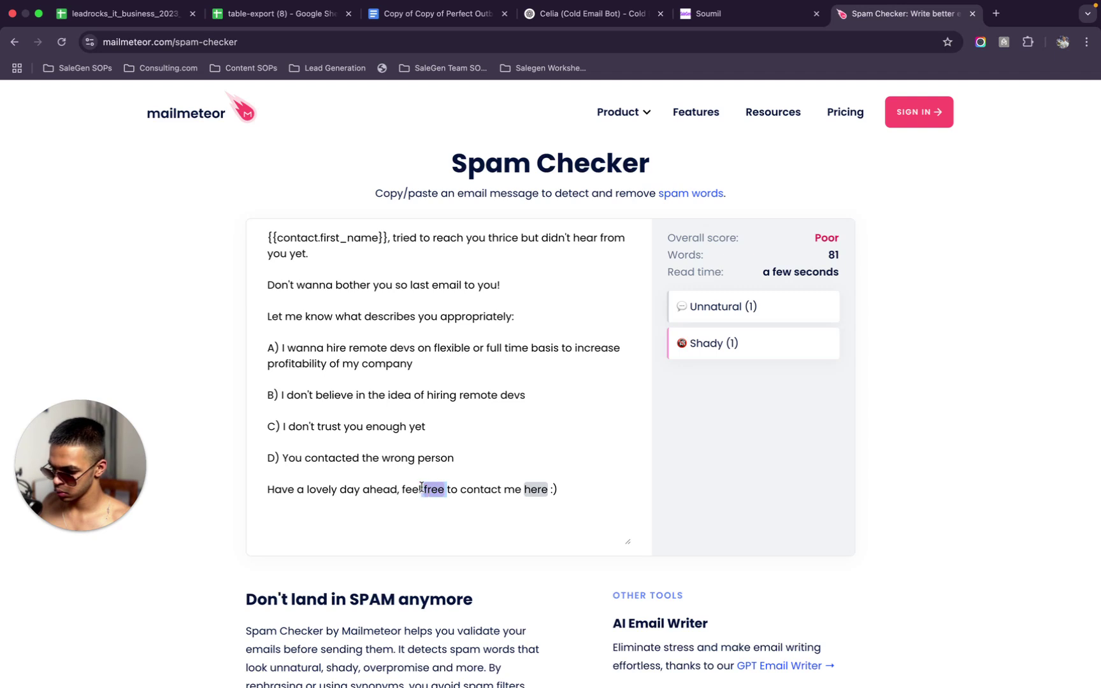
Delete the 'feel free to contact me' closing in Spam Checker and paste the cleaned email into SaleGen's message
left_click_drag(587, 491, 403, 487)
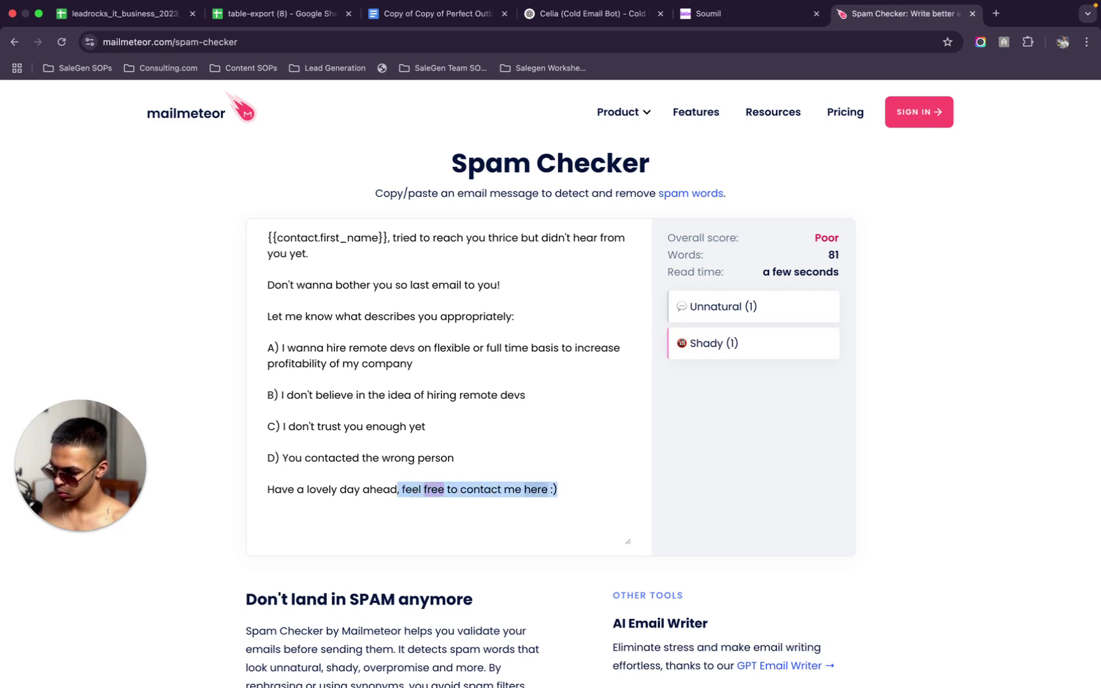
key("BackSpace")
key("super+a")
key("super+c")
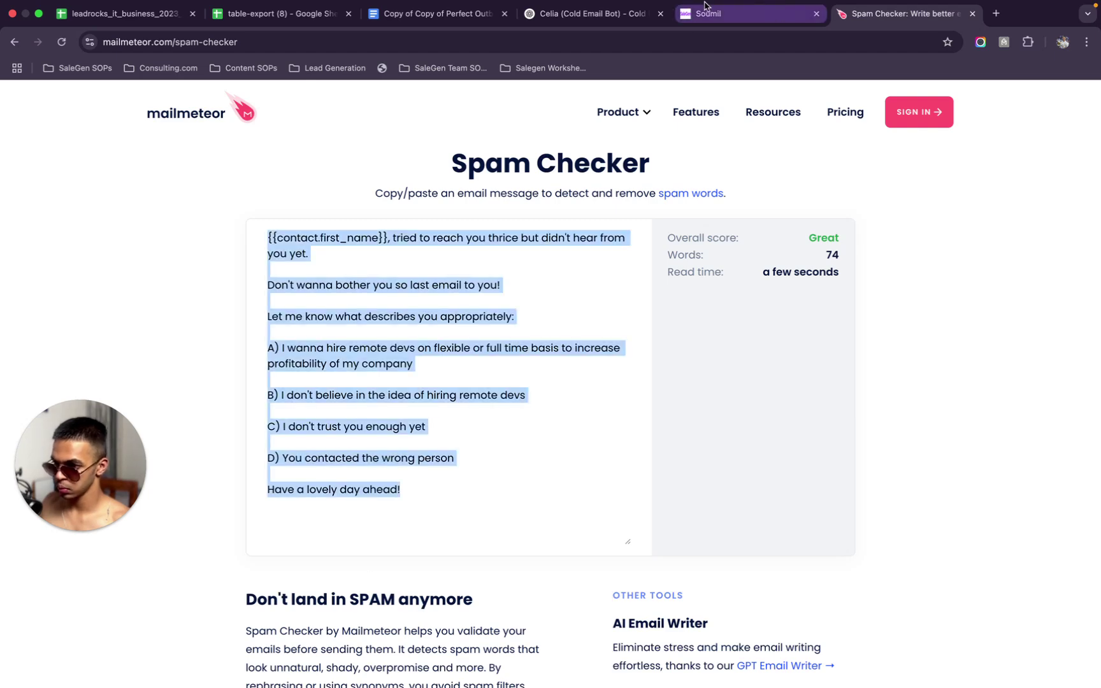
left_click(707, 13)
key("super+v")
Add blank lines after the last-email sentence, before the answer options, and after option A
left_click(971, 352)
key("Return")
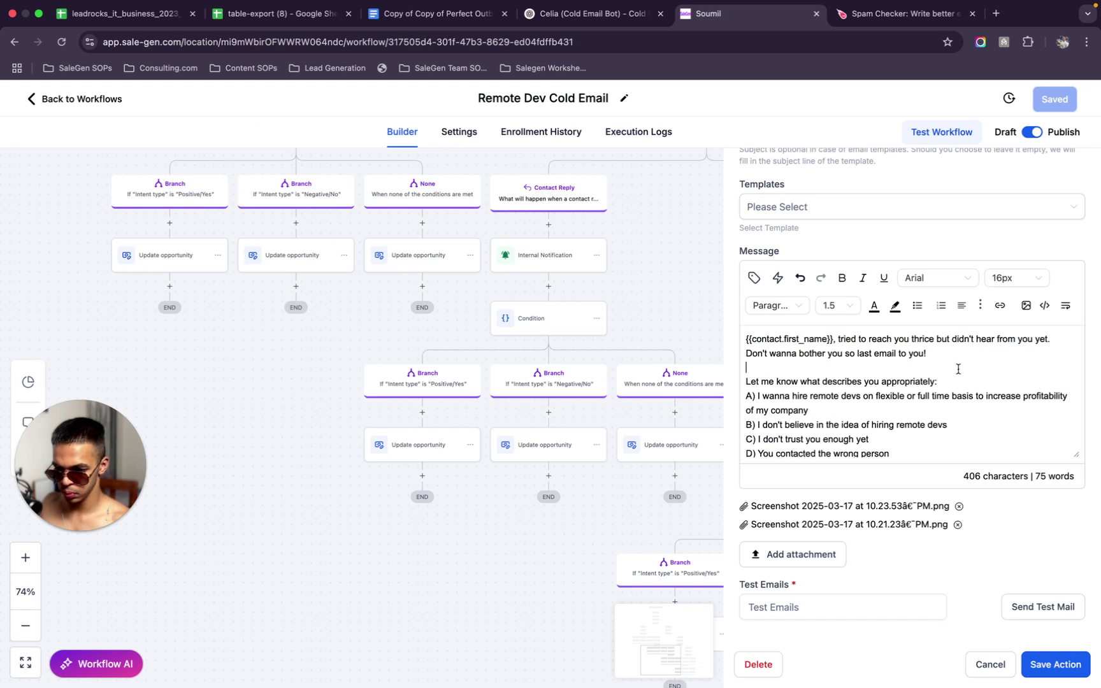
key("Return")
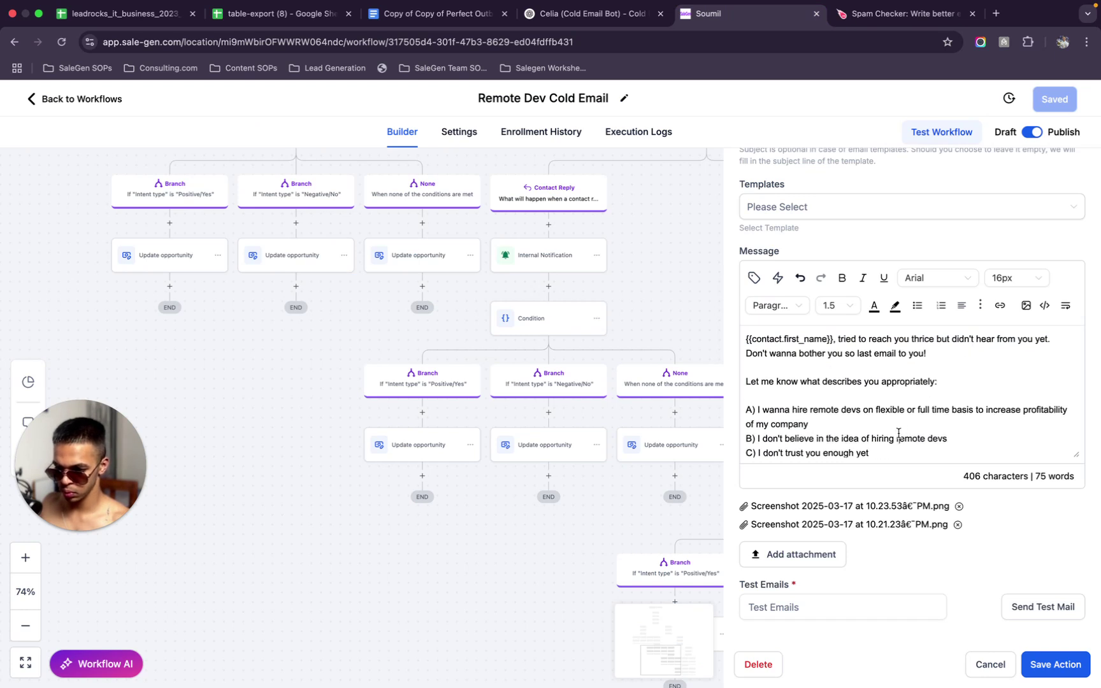
left_click(895, 425)
key("Return")
Add blank lines after options B, C and D of the email message
scroll(895, 420, "down", 2)
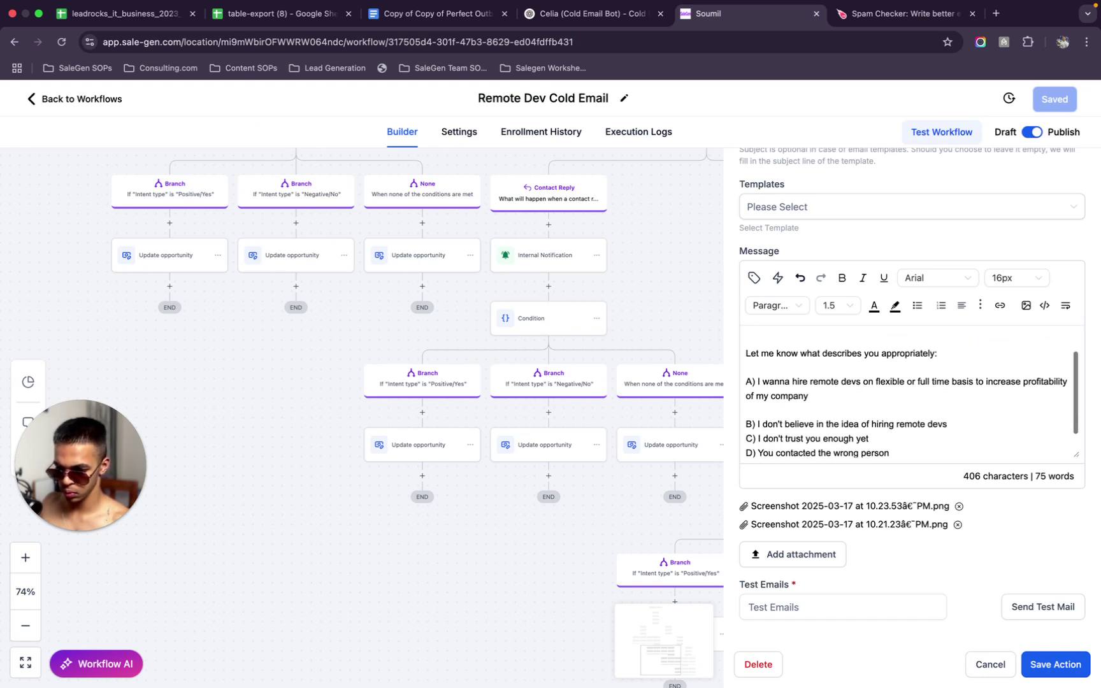
left_click(984, 408)
key("Return")
scroll(890, 410, "down", 1)
left_click(879, 422)
key("Return")
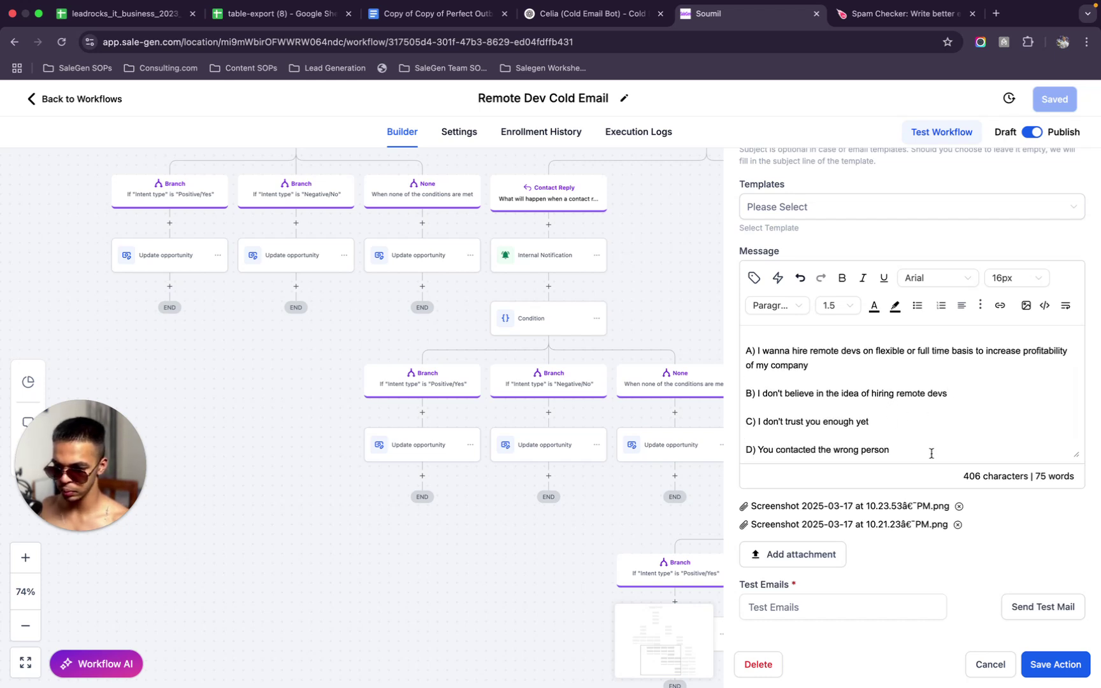
scroll(930, 455, "down", 1)
key("Return")
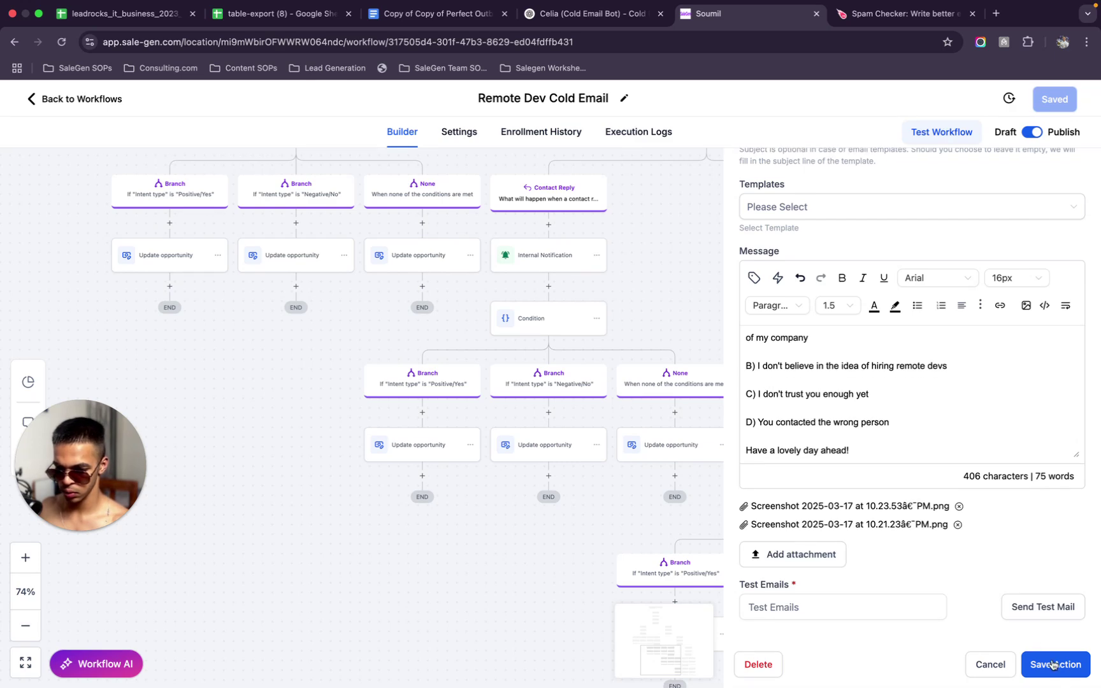
Save the edited Remote Dev Cold Email action
left_click(1059, 97)
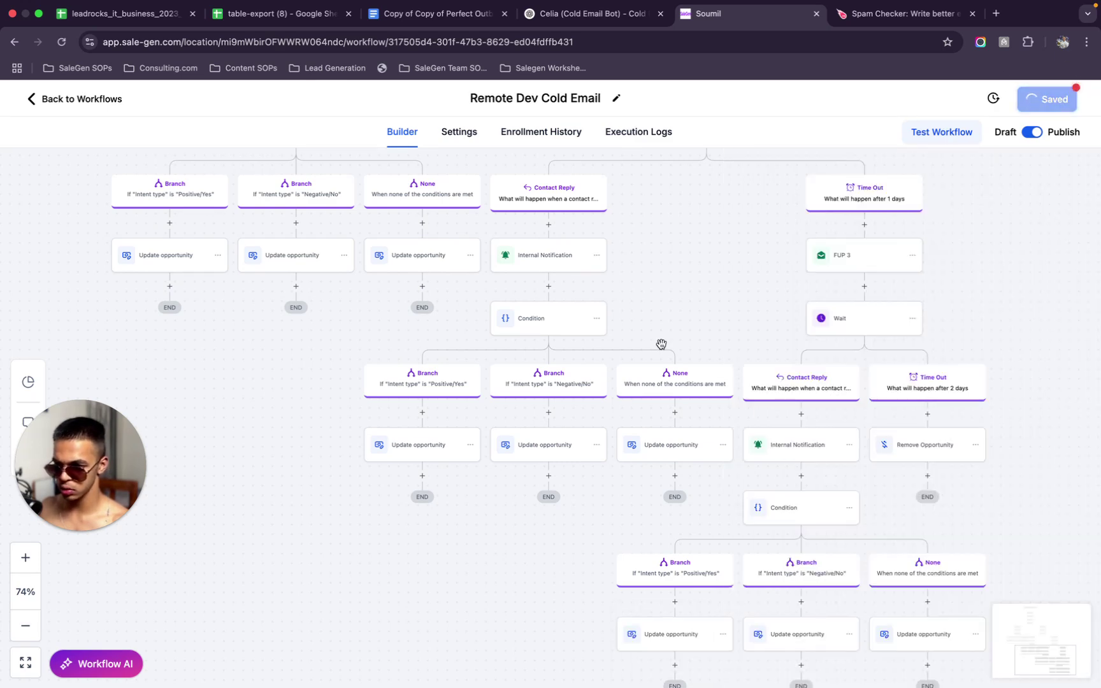
scroll(663, 341, "down", 3)
scroll(681, 329, "down", 3)
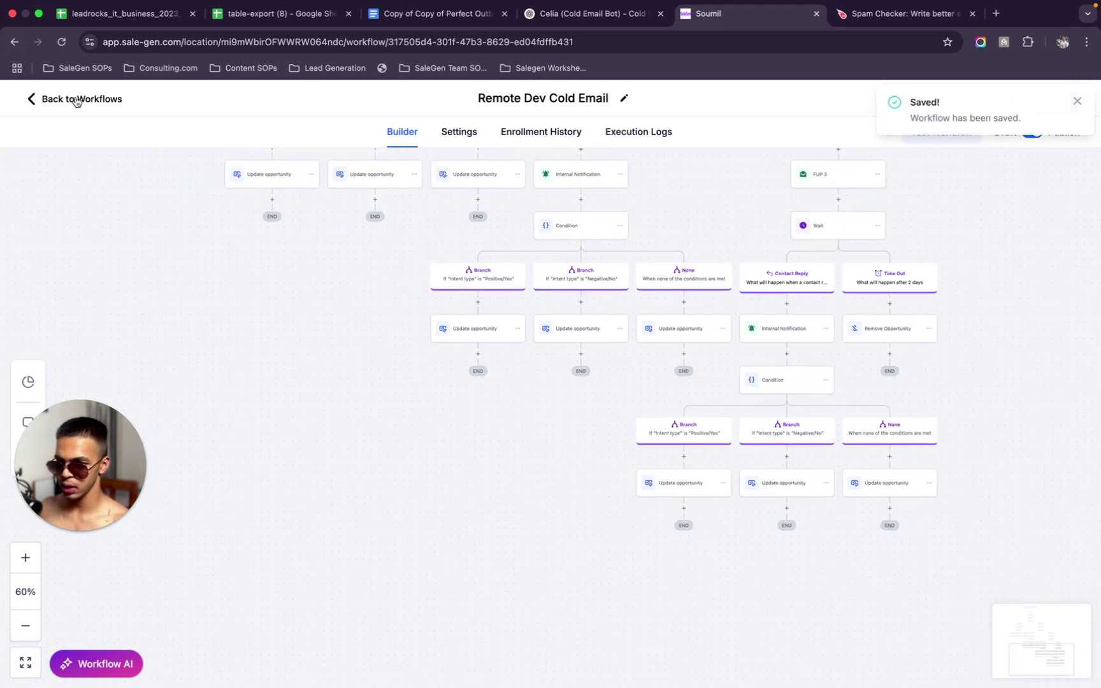
Enable Stop on response in the workflow settings, save, and return to the workflow list
left_click(470, 135)
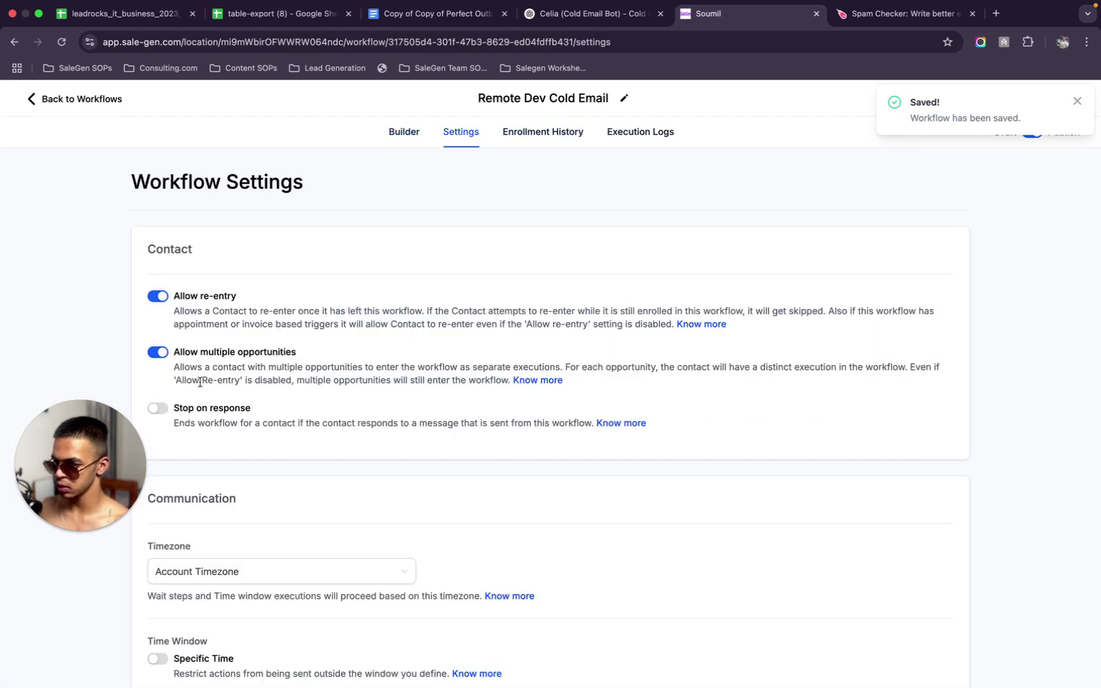
scroll(203, 381, "down", 5)
scroll(187, 258, "up", 2)
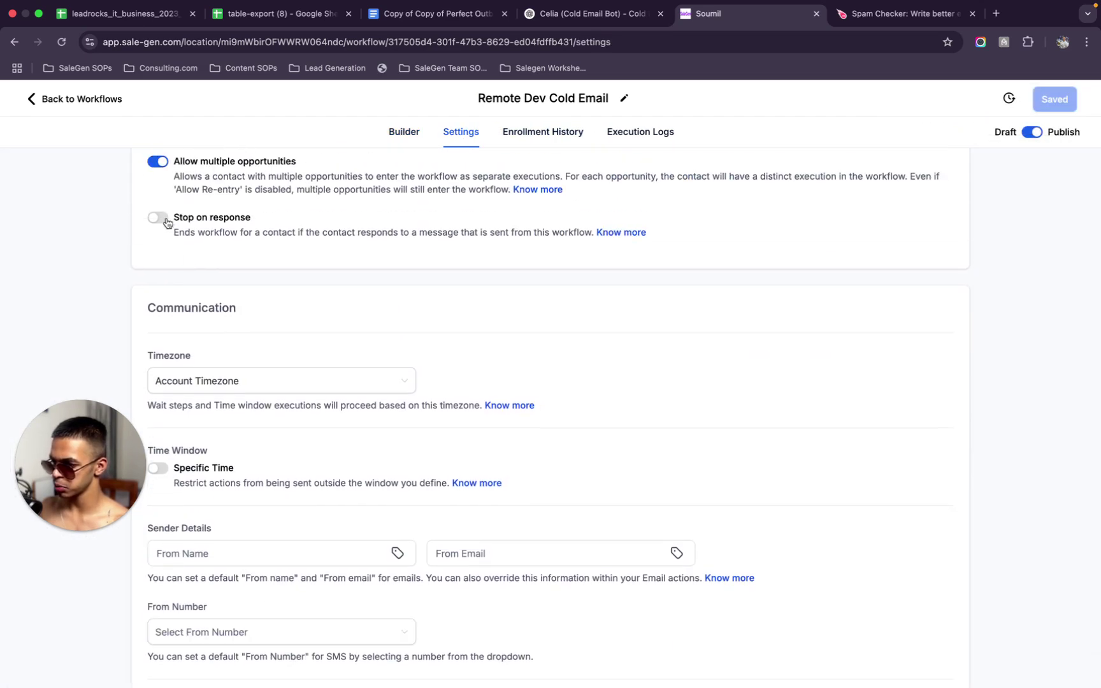
left_click(161, 224)
scroll(167, 222, "up", 1)
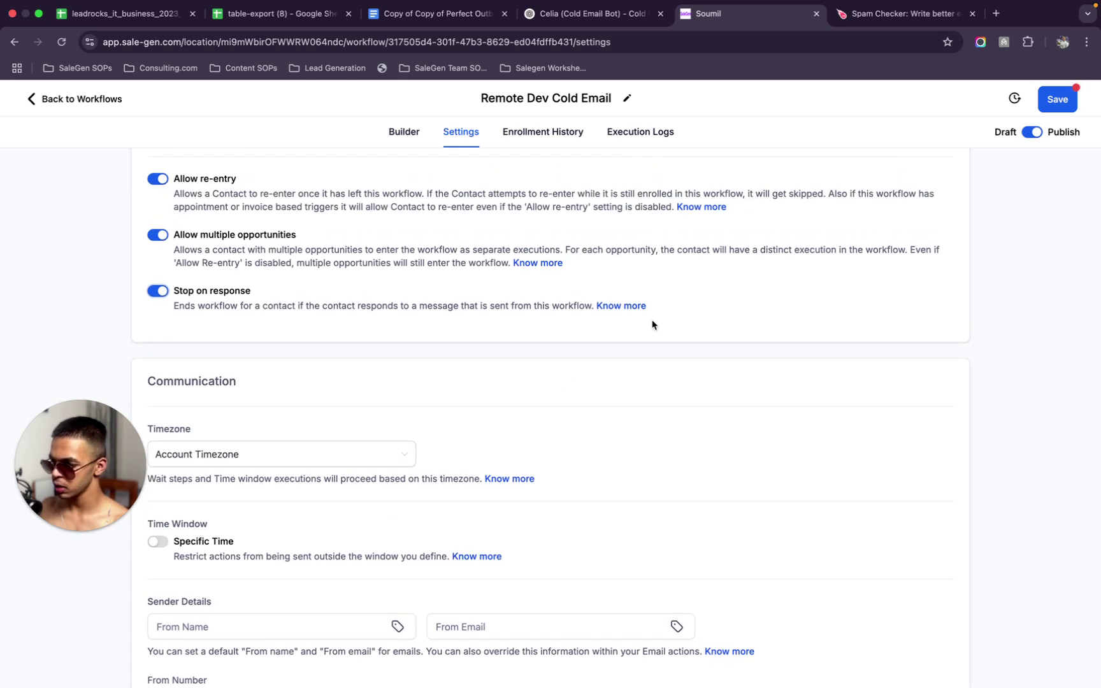
left_click(1060, 99)
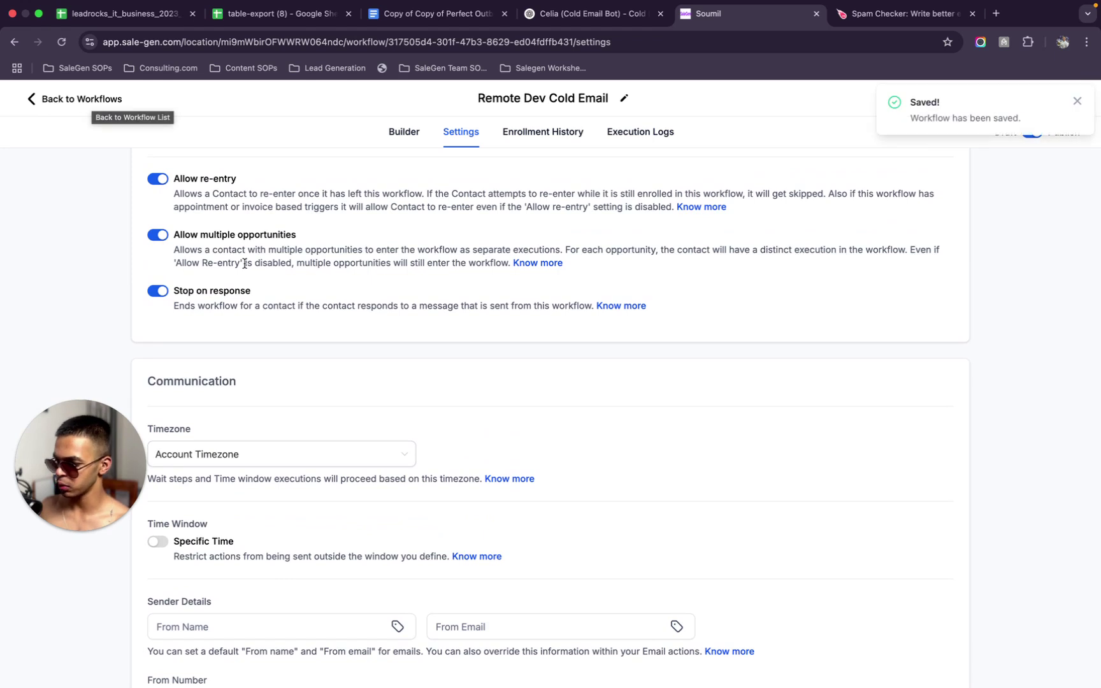
left_click(112, 526)
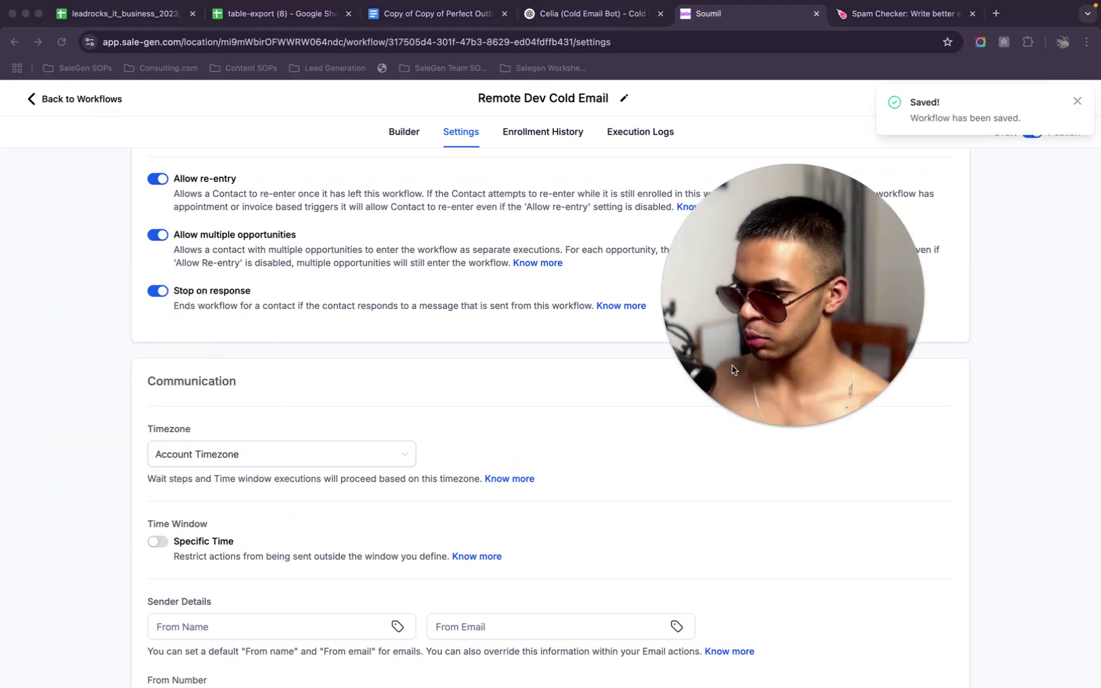
left_click(55, 100)
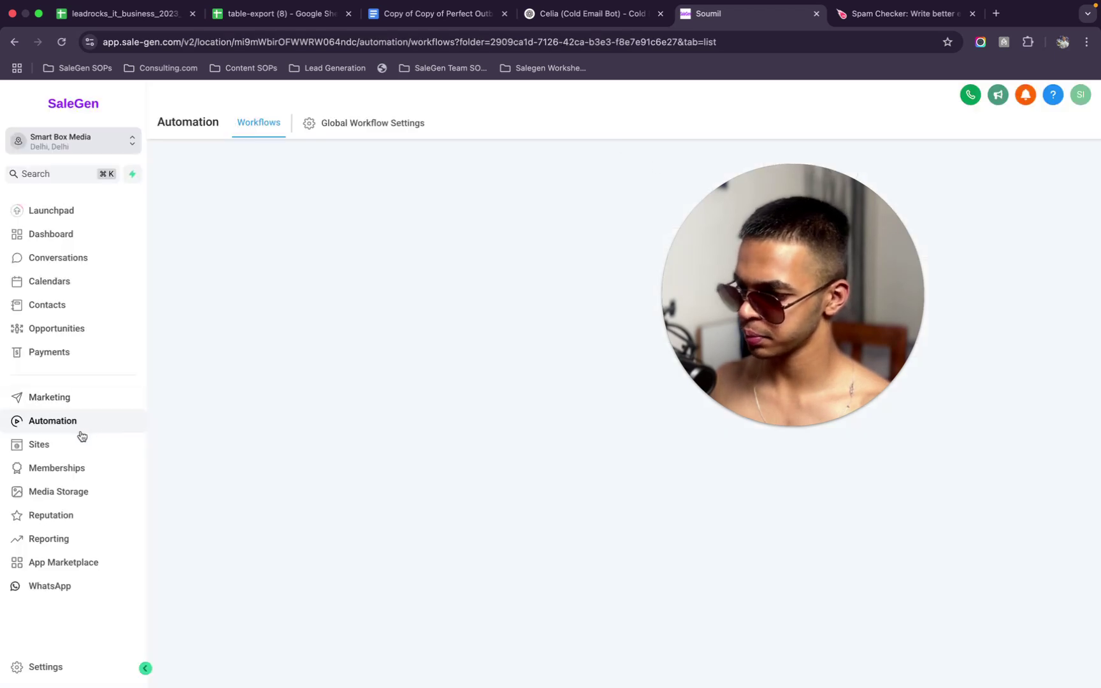
In Business Profile settings, untick Make Email compliant to turn off the unsubscribe link
left_click(79, 666)
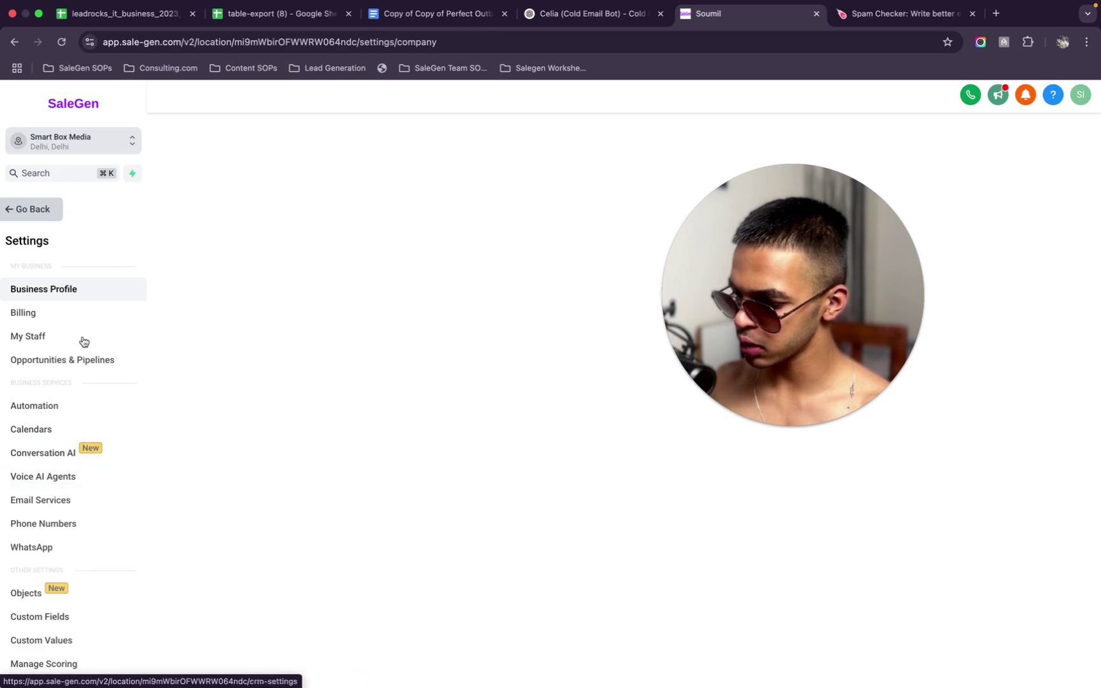
left_click(748, 253)
left_click_drag(748, 253, 135, 246)
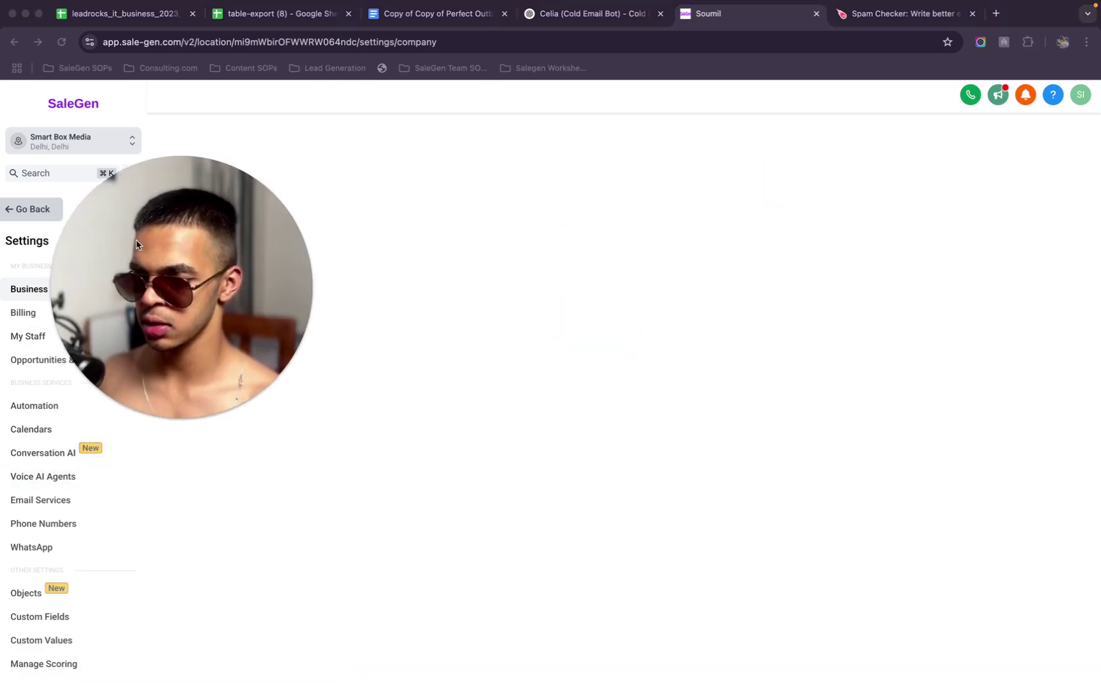
left_click(738, 185)
scroll(709, 400, "down", 20)
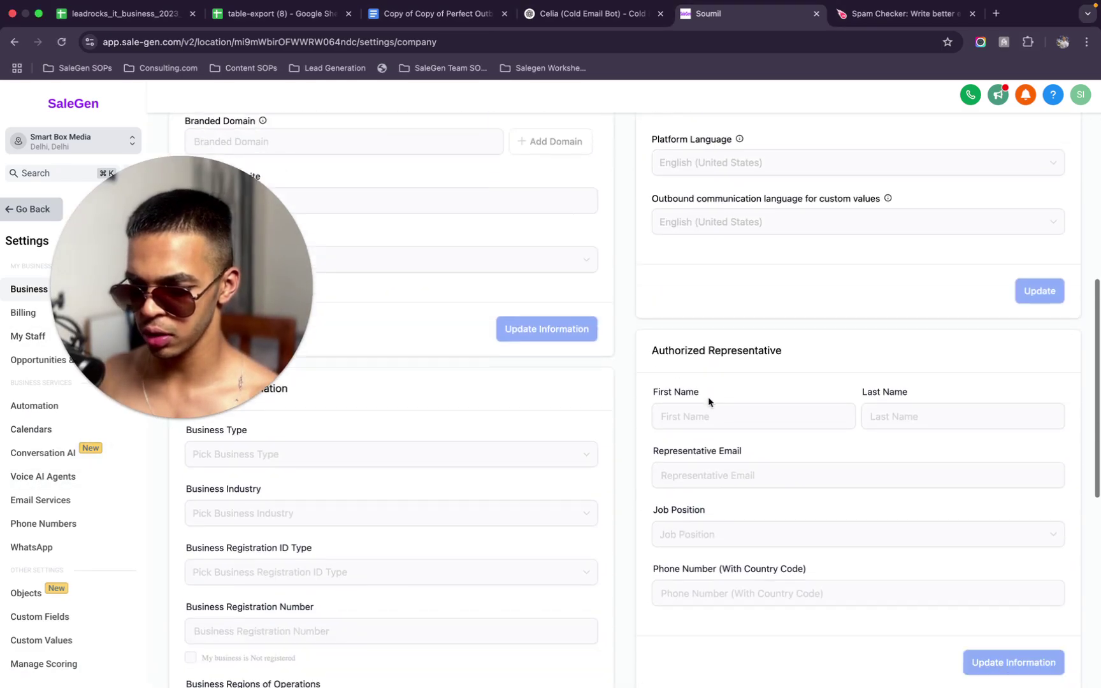
scroll(709, 401, "up", 5)
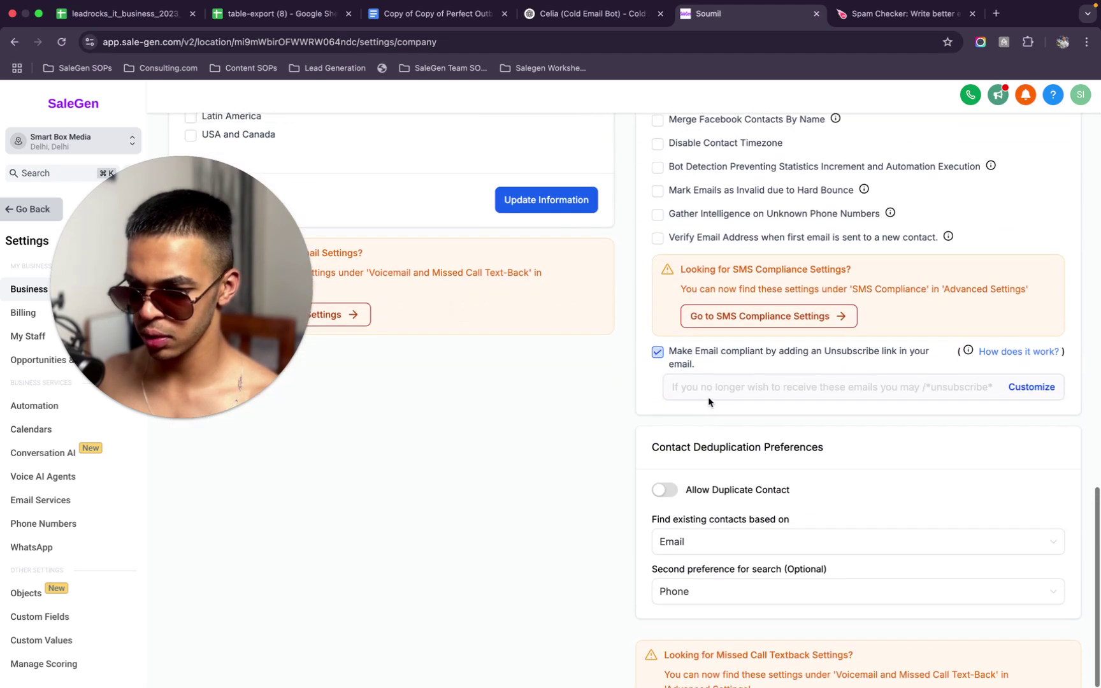
left_click(724, 496)
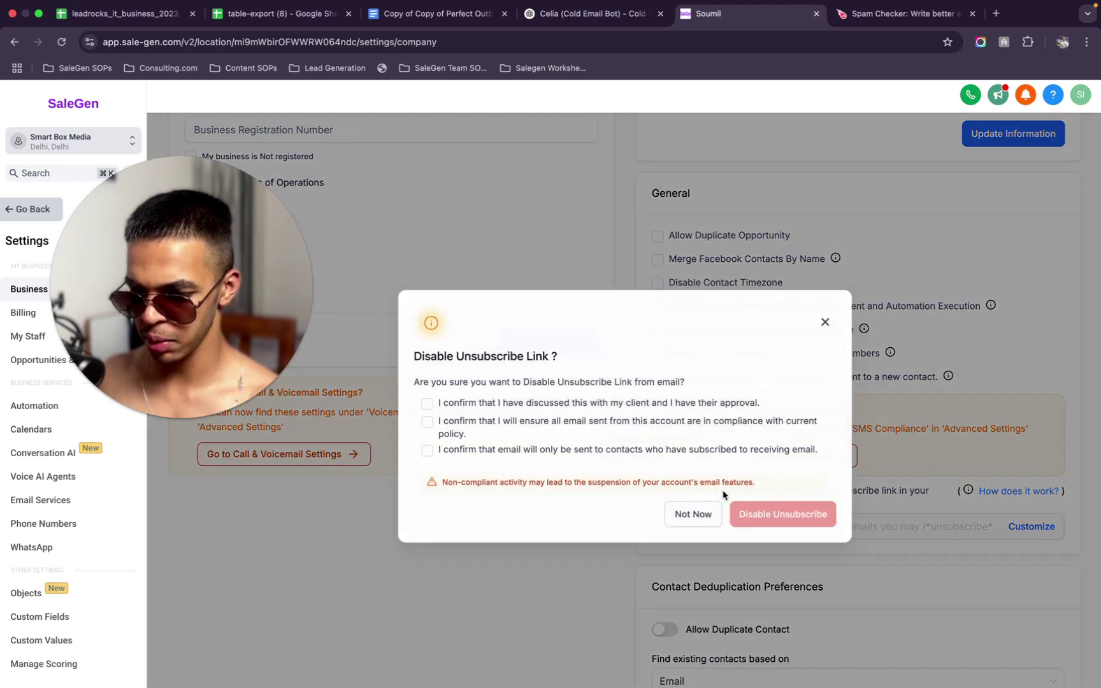
Tick all three compliance confirmations and disable the unsubscribe link by entering CONFIRM
left_click(630, 451)
left_click(631, 423)
left_click(632, 408)
left_click(751, 511)
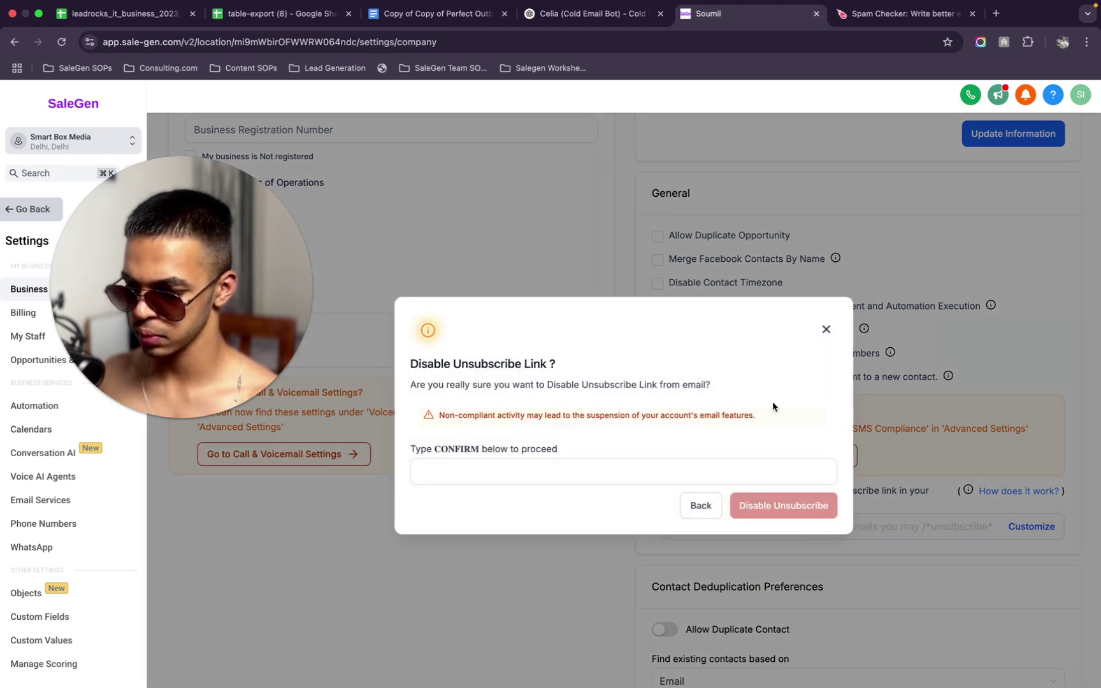
left_click(738, 479)
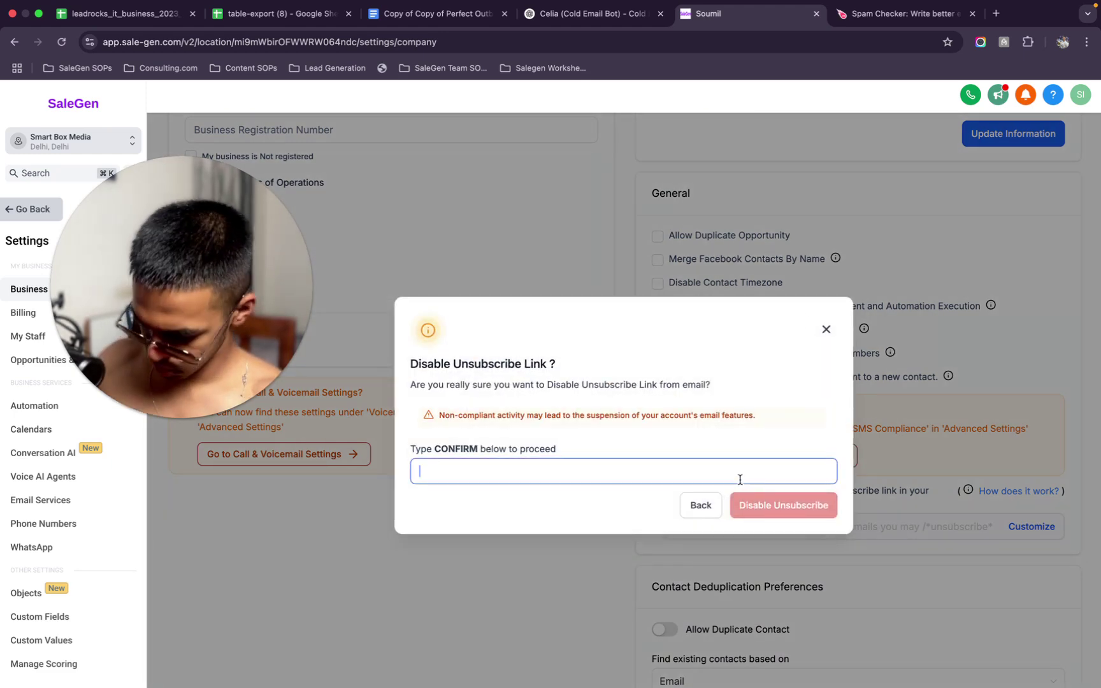
type("CONFIRM")
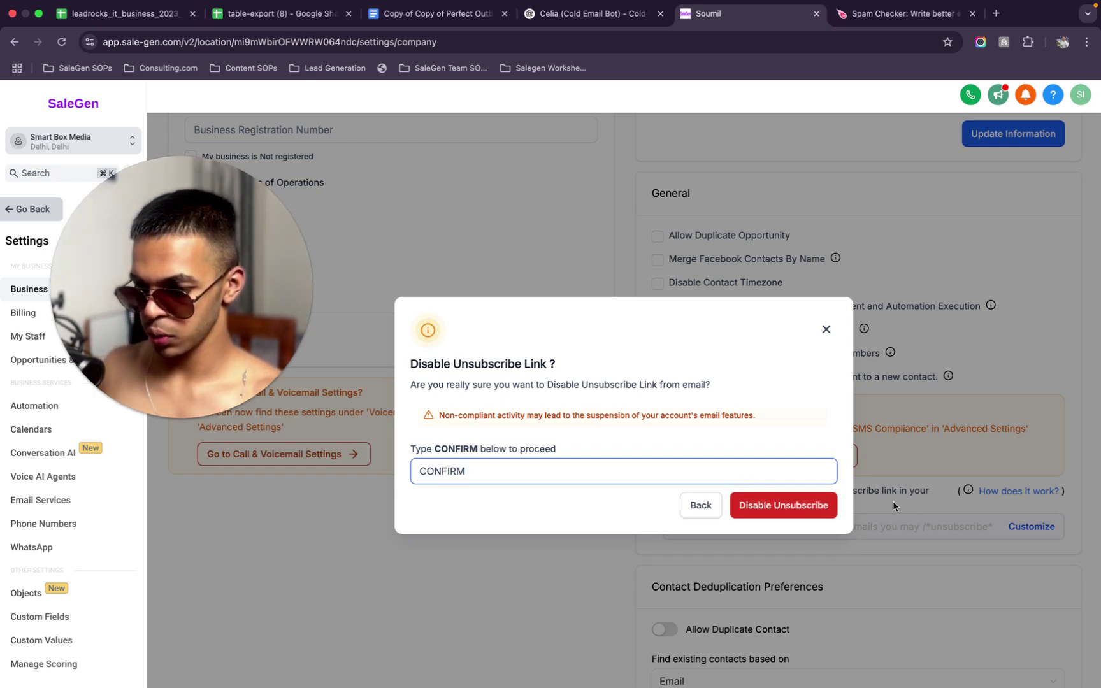
left_click(789, 503)
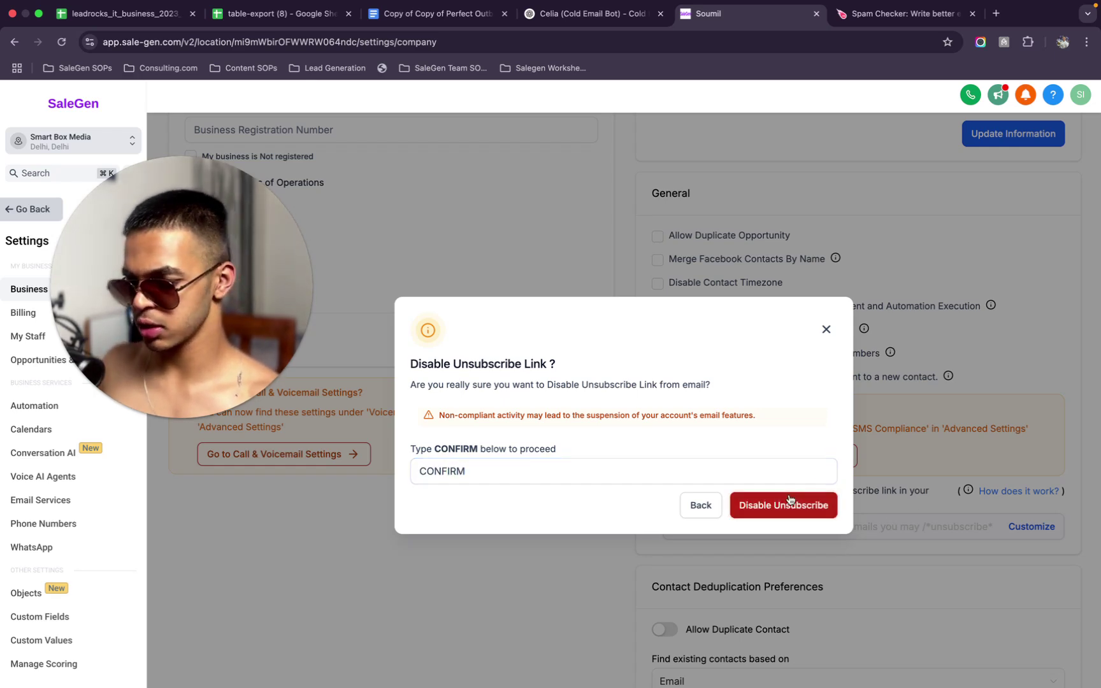
scroll(610, 362, "up", 15)
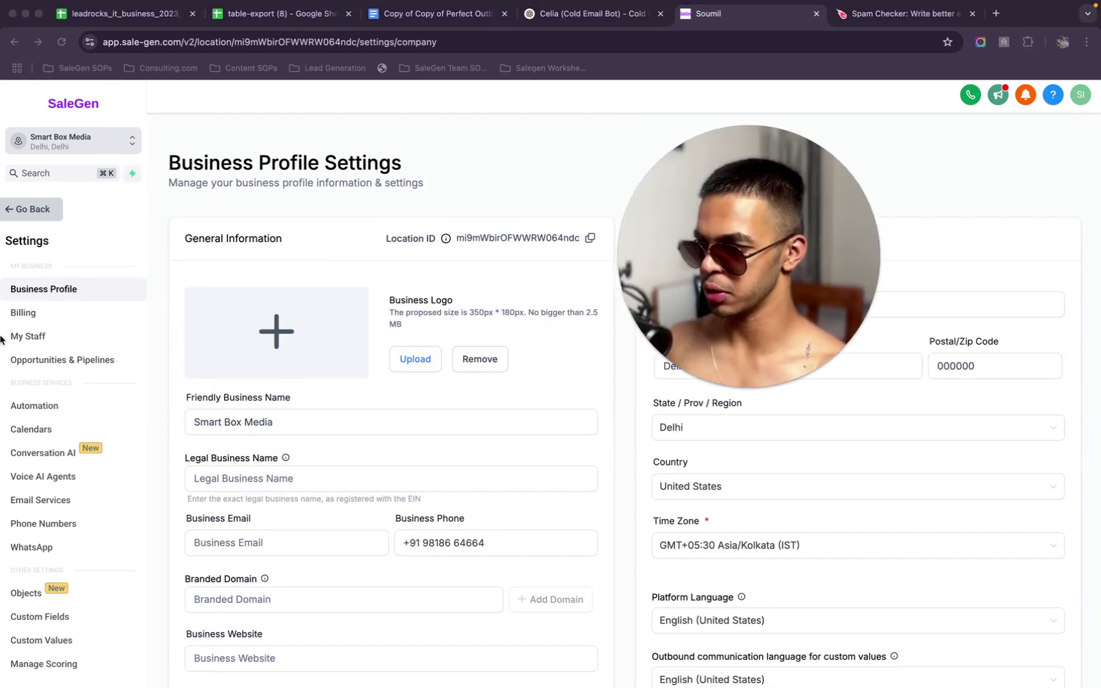
Check Remote Dev Cold Email shows Published in the Cold Email folder, then go to Launchpad
left_click(41, 221)
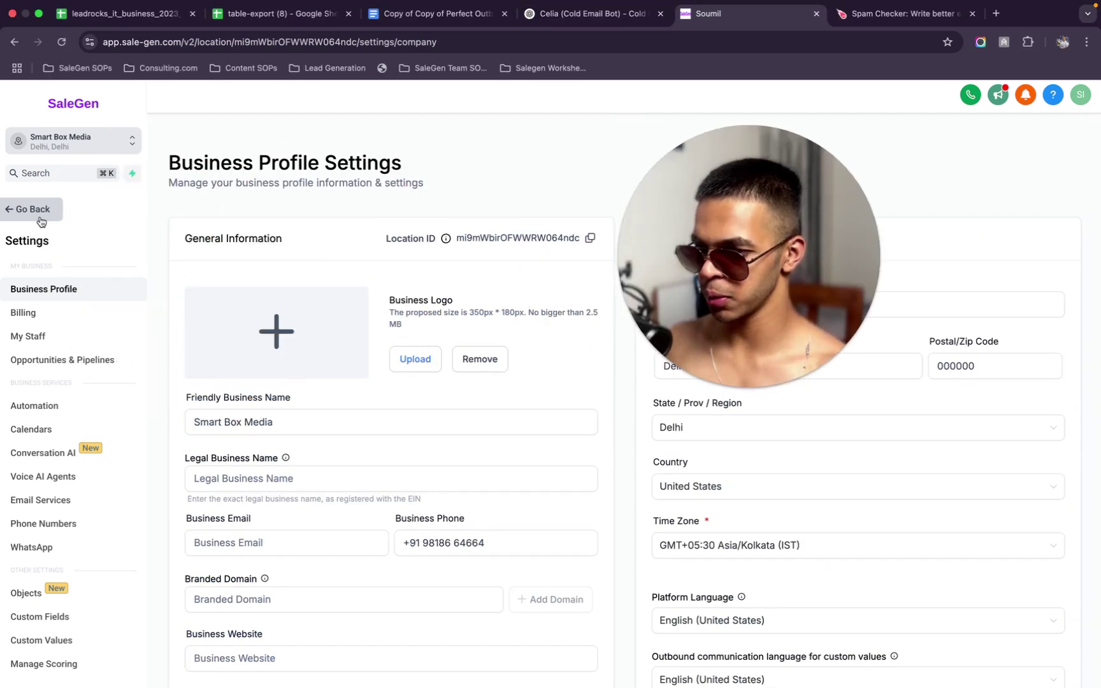
left_click(41, 220)
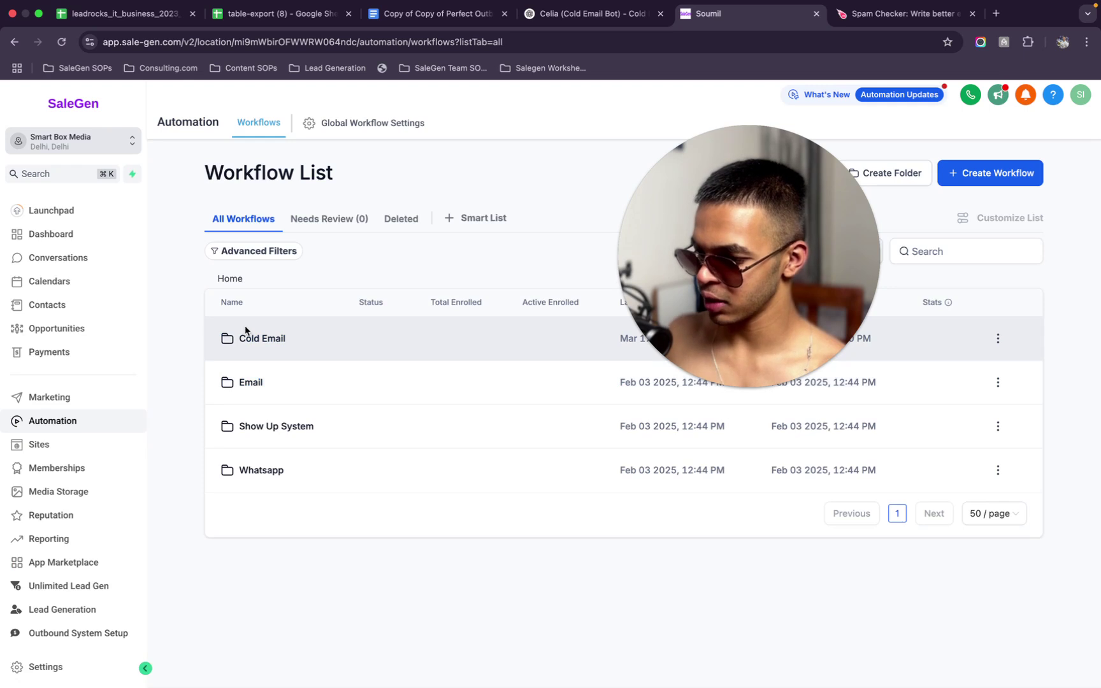
left_click(259, 340)
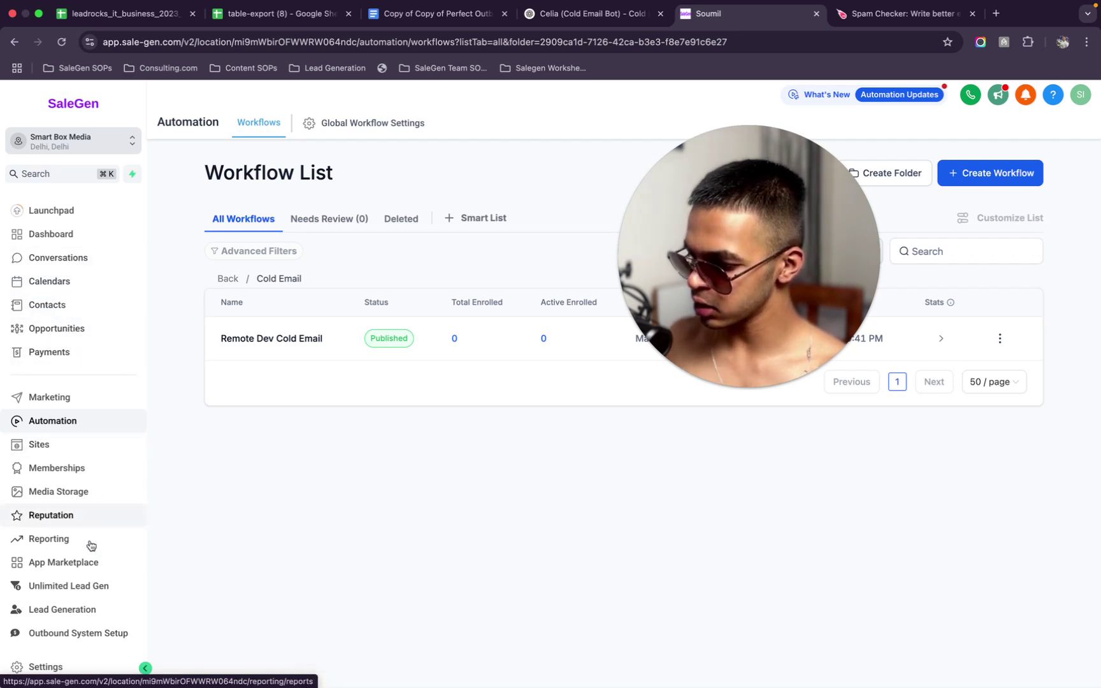
scroll(79, 562, "down", 1)
scroll(70, 279, "up", 1)
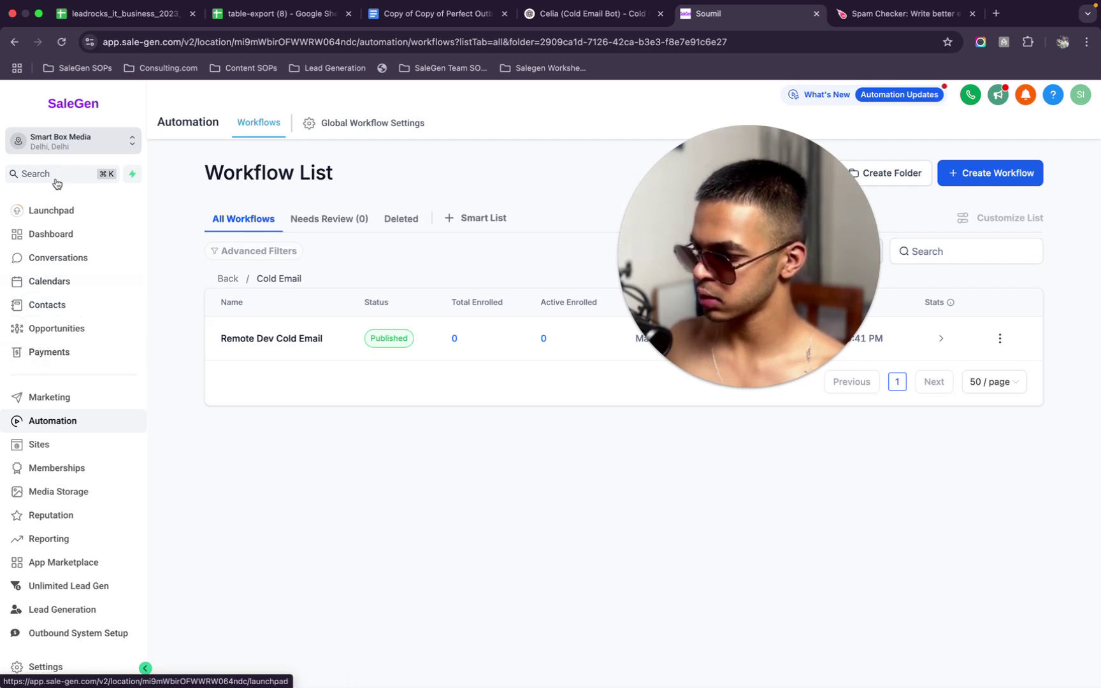
left_click(52, 210)
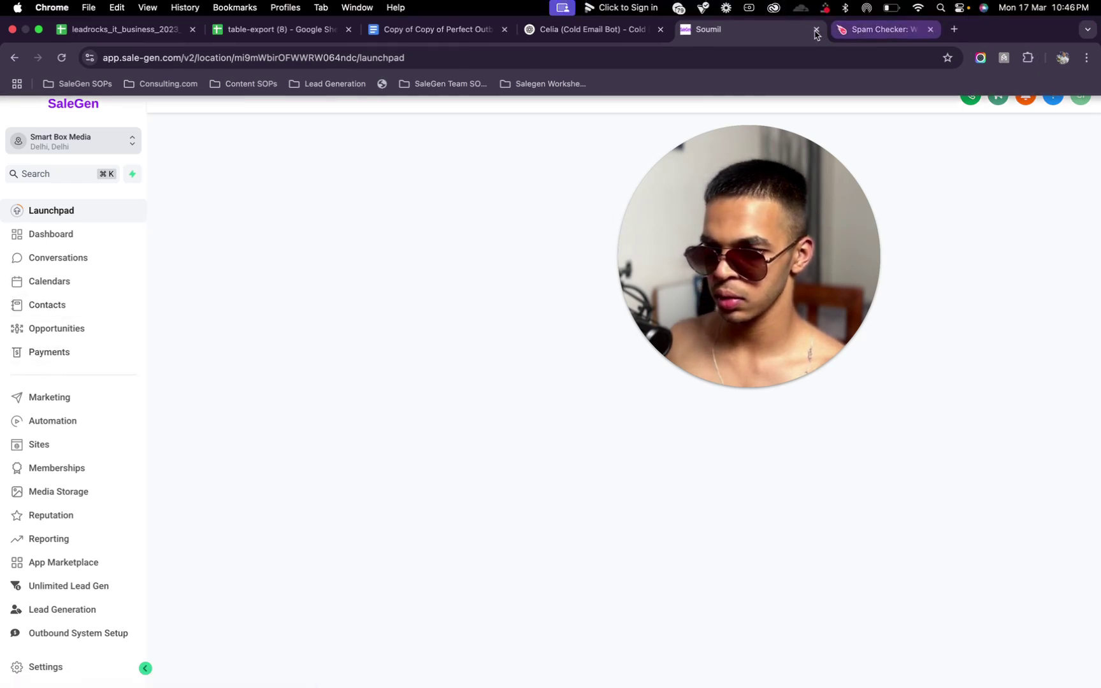
Close the Spam Checker, Celia, outreach document and both spreadsheet tabs
left_click(973, 29)
left_click(661, 30)
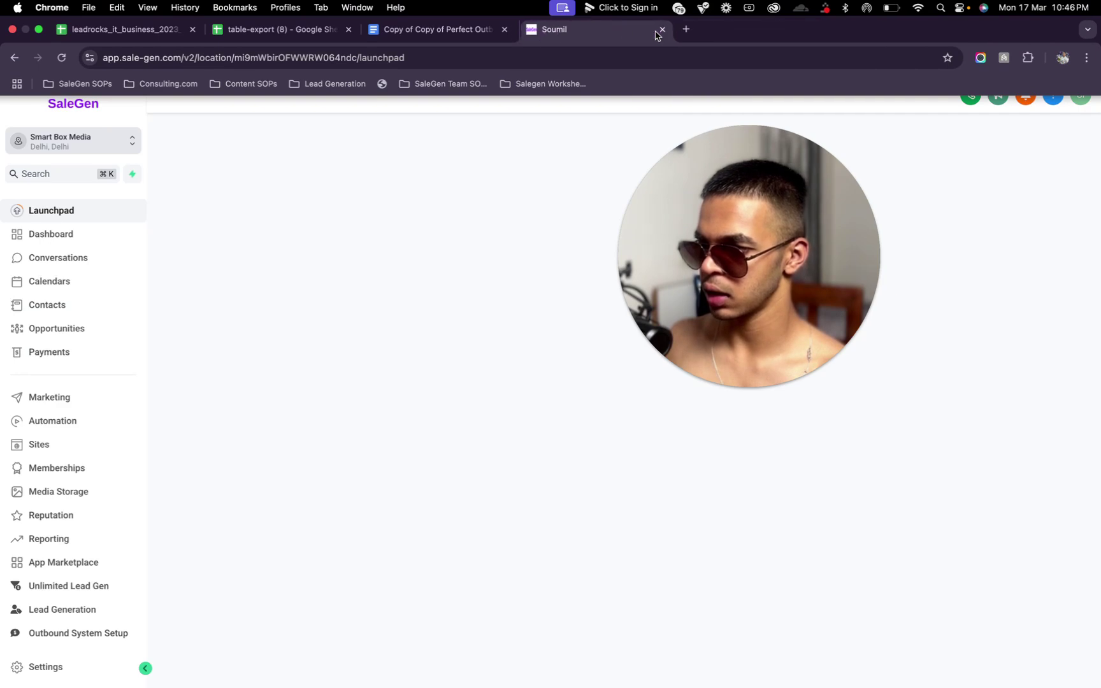
left_click(331, 29)
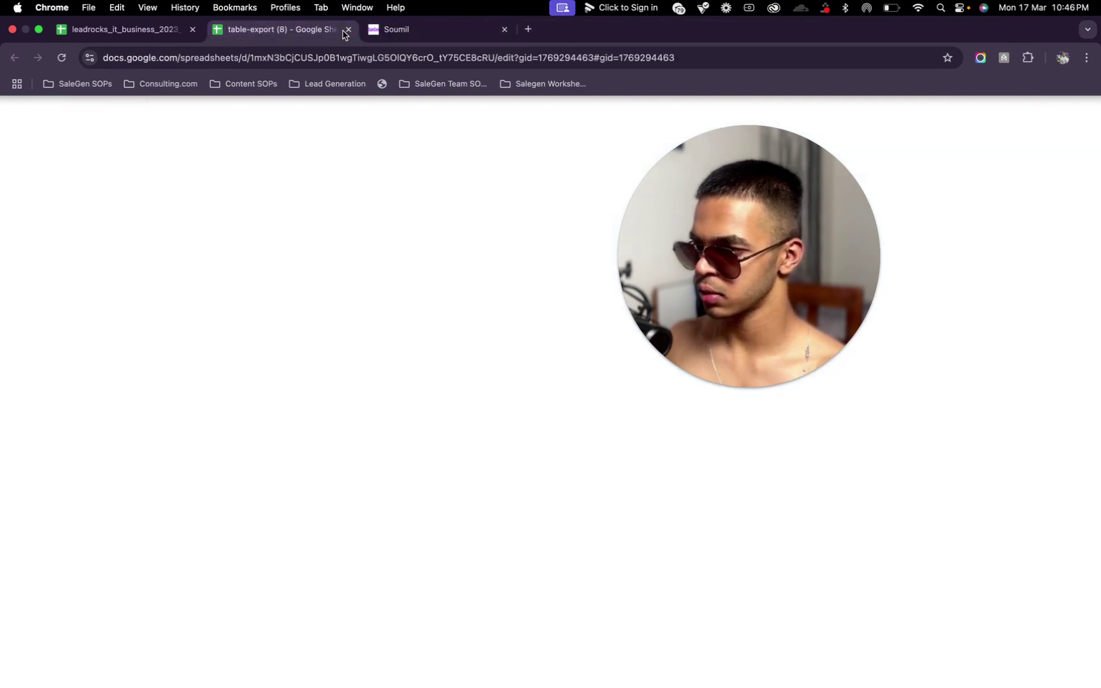
left_click(348, 29)
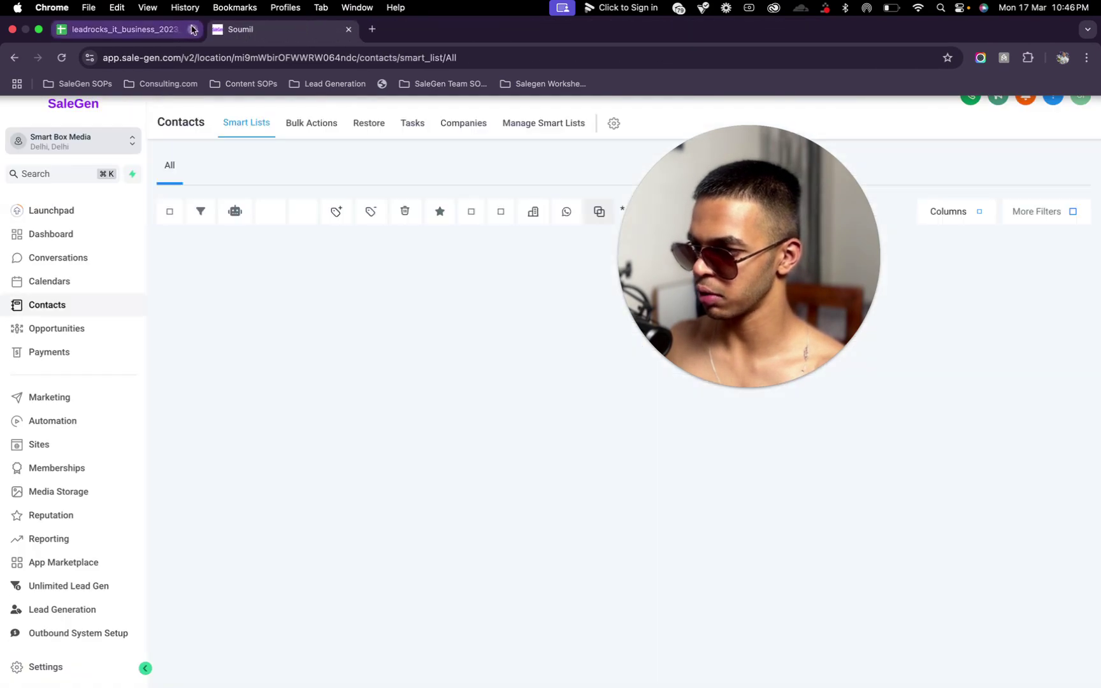
left_click(192, 29)
Go to Contacts and start the Import Contacts flow
left_click_drag(409, 356, 391, 316)
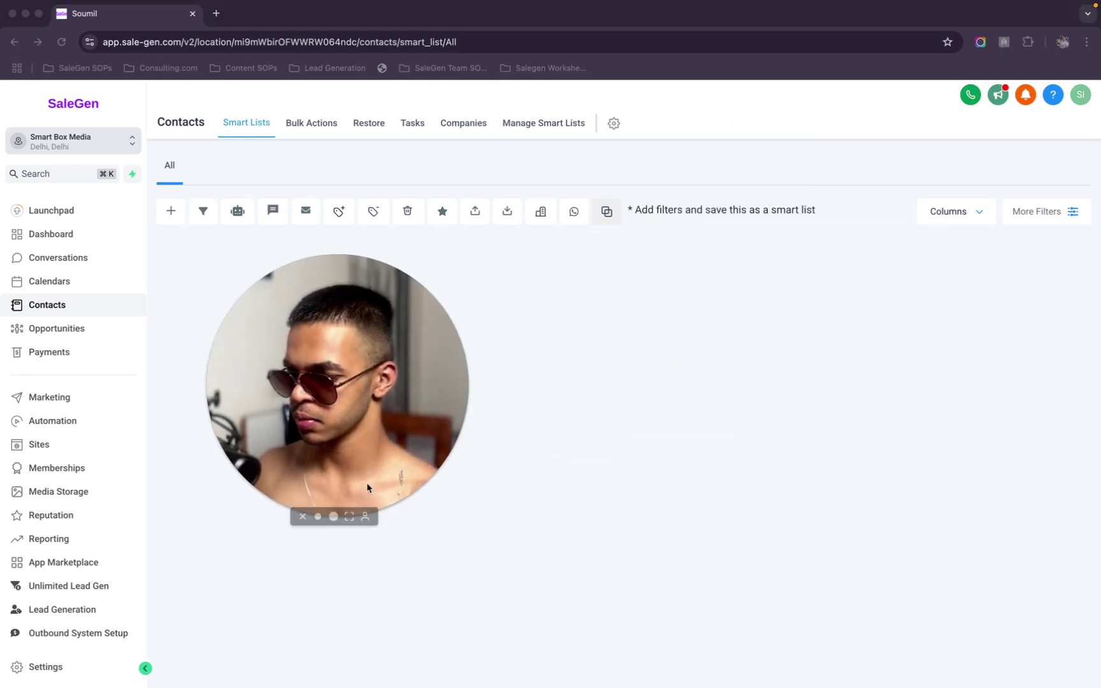
left_click(318, 517)
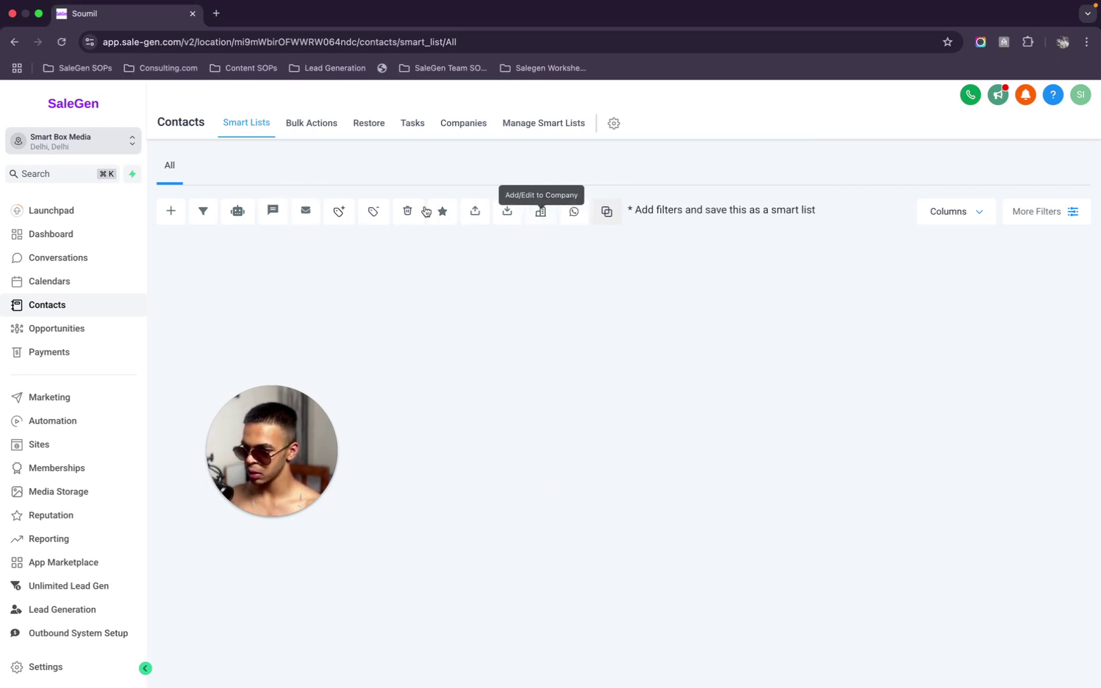
left_click(507, 213)
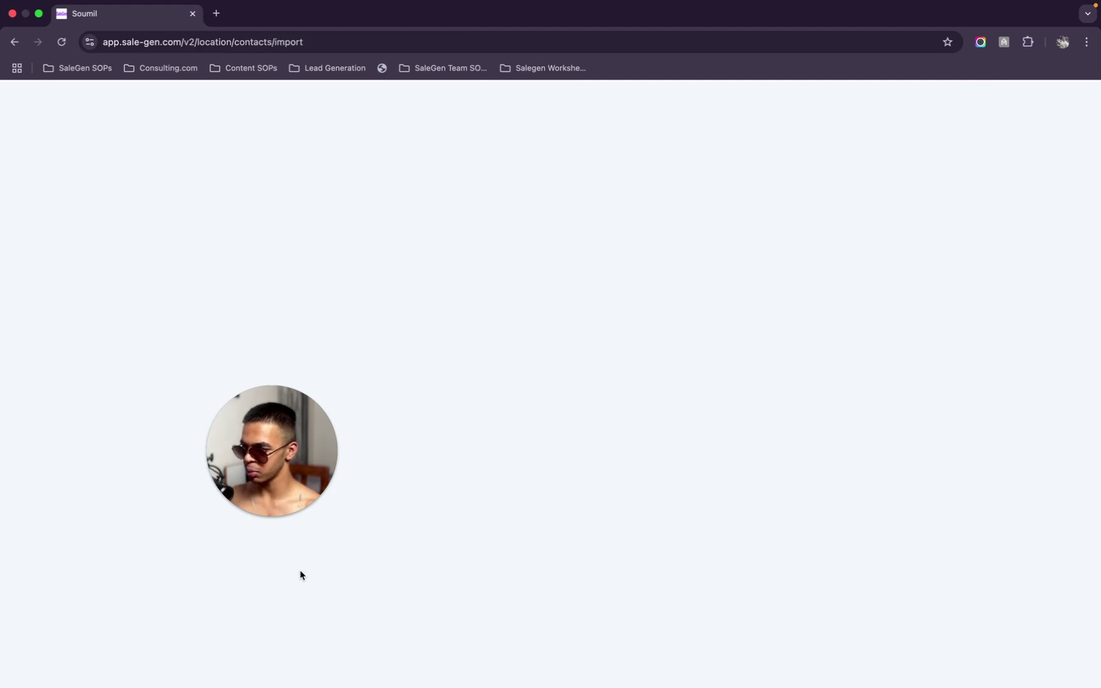
Check the Wi-Fi connection status while the import page stays blank
left_click_drag(307, 431, 579, 432)
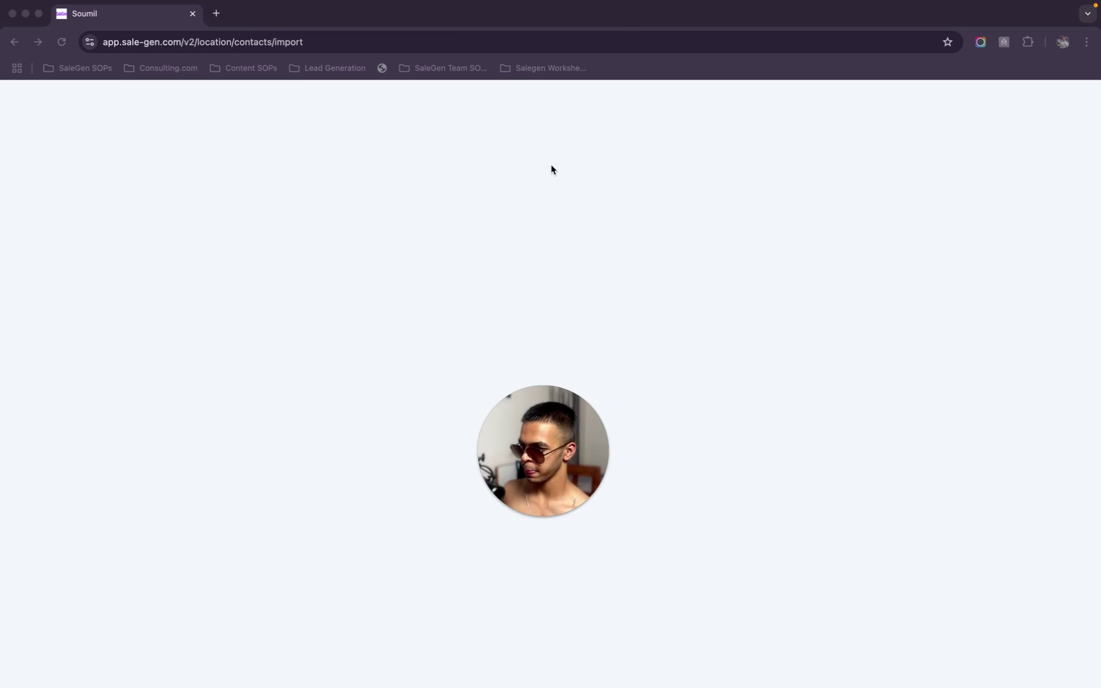
mouse_move(557, 517)
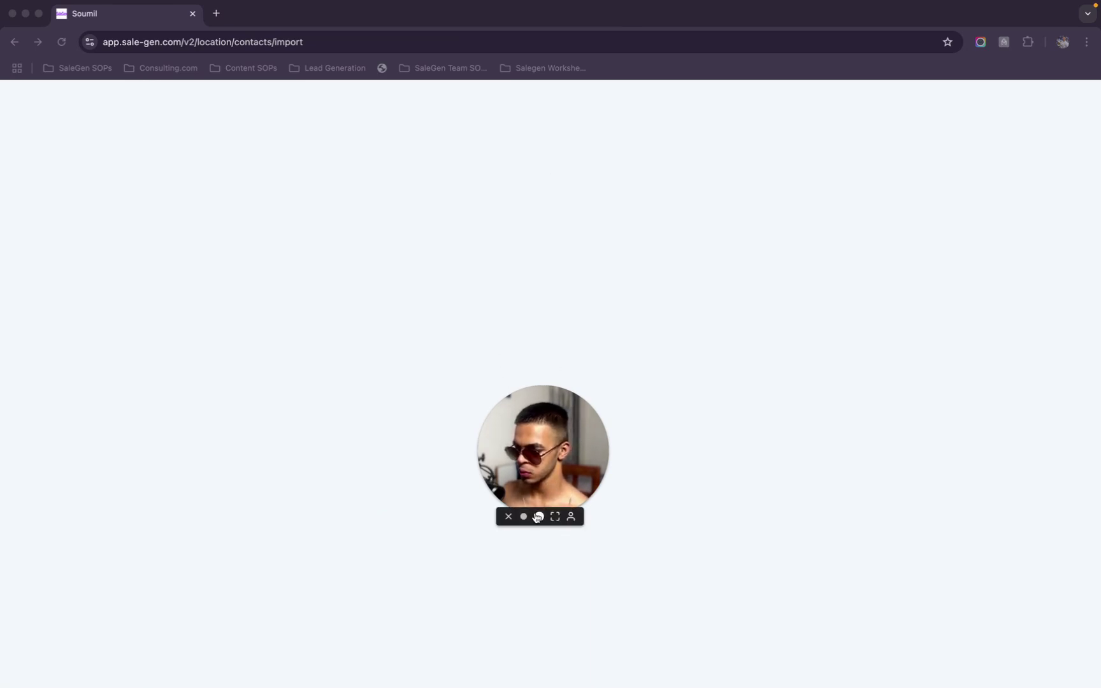
left_click(539, 517)
left_click_drag(612, 465, 226, 341)
mouse_move(219, 398)
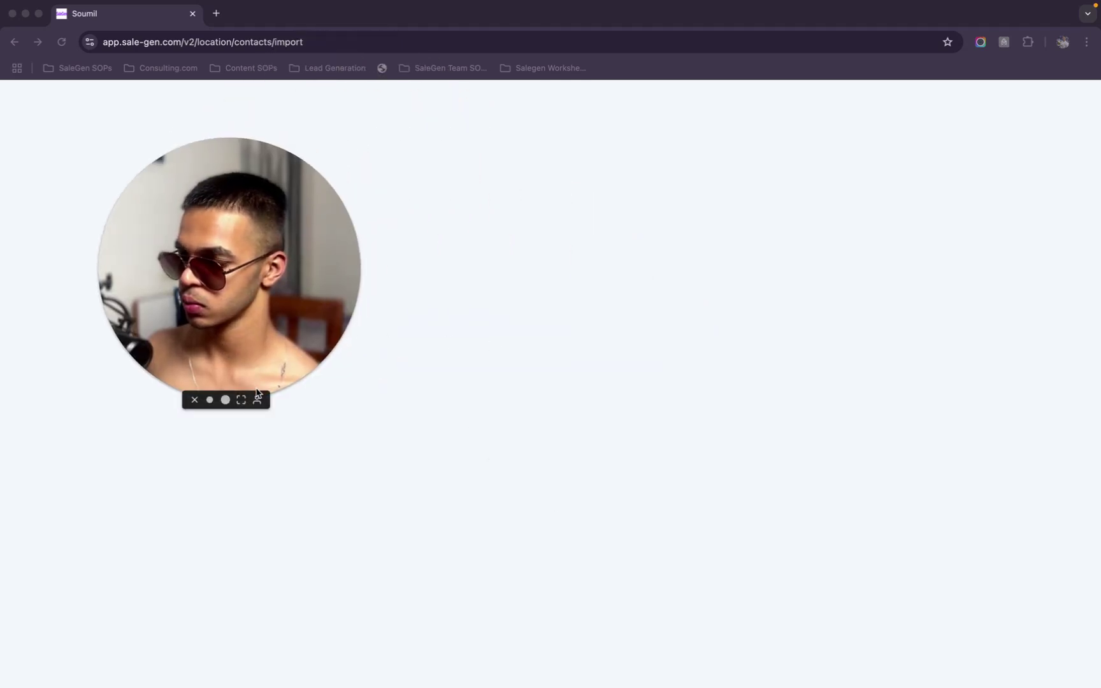
left_click(210, 400)
mouse_move(477, 3)
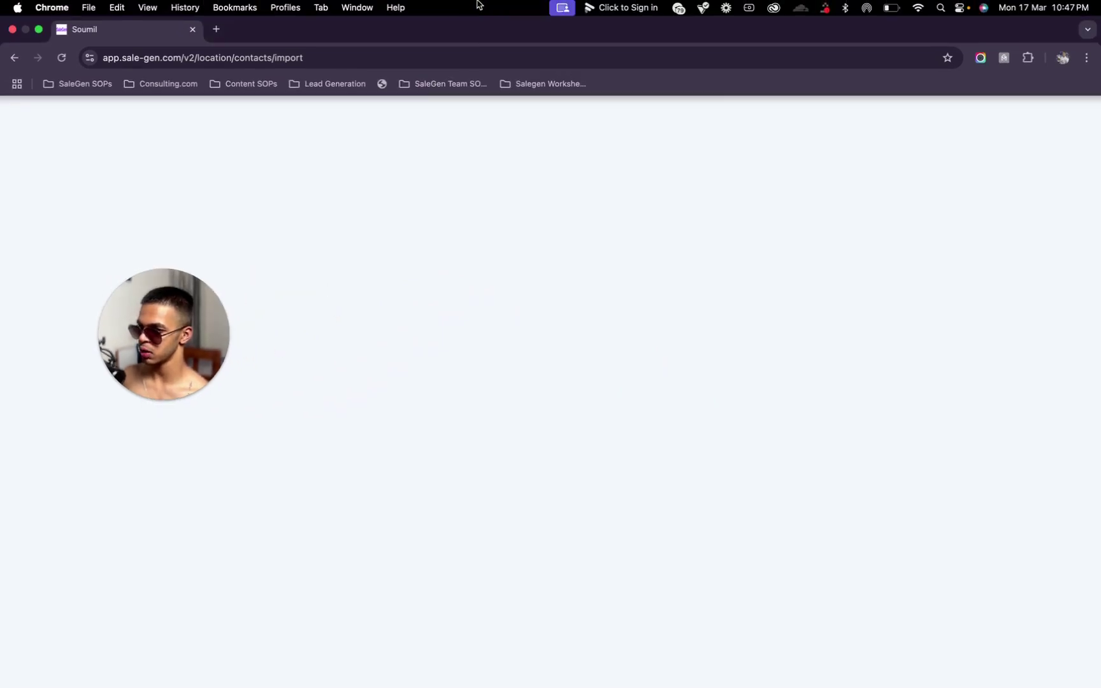
left_click(921, 7)
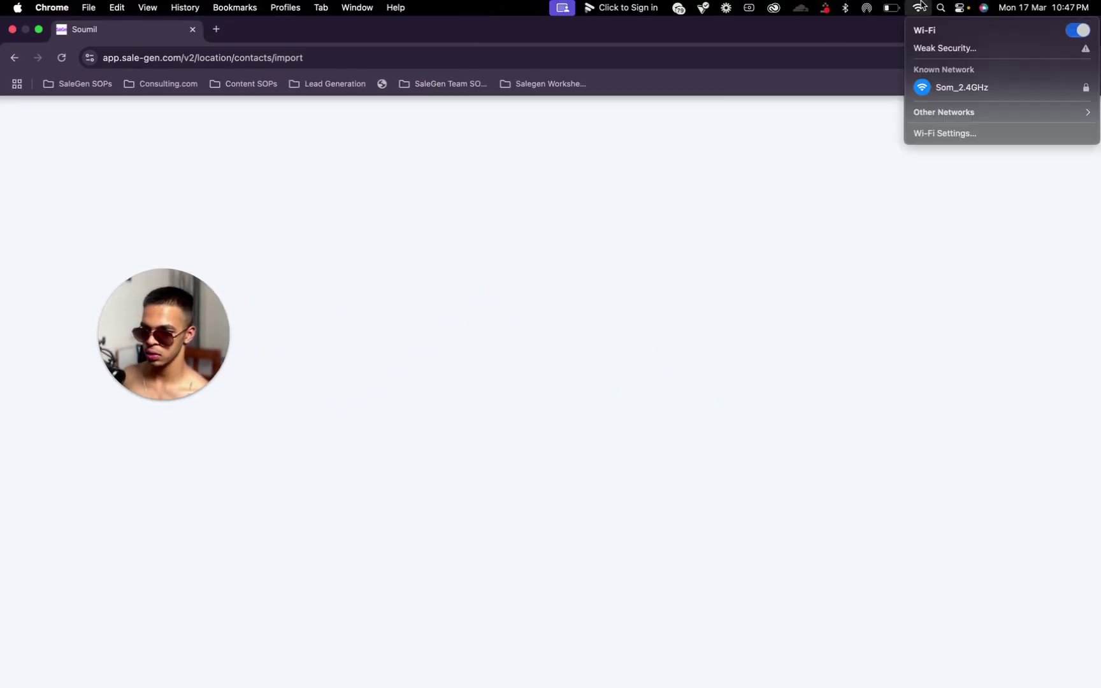
left_click(921, 7)
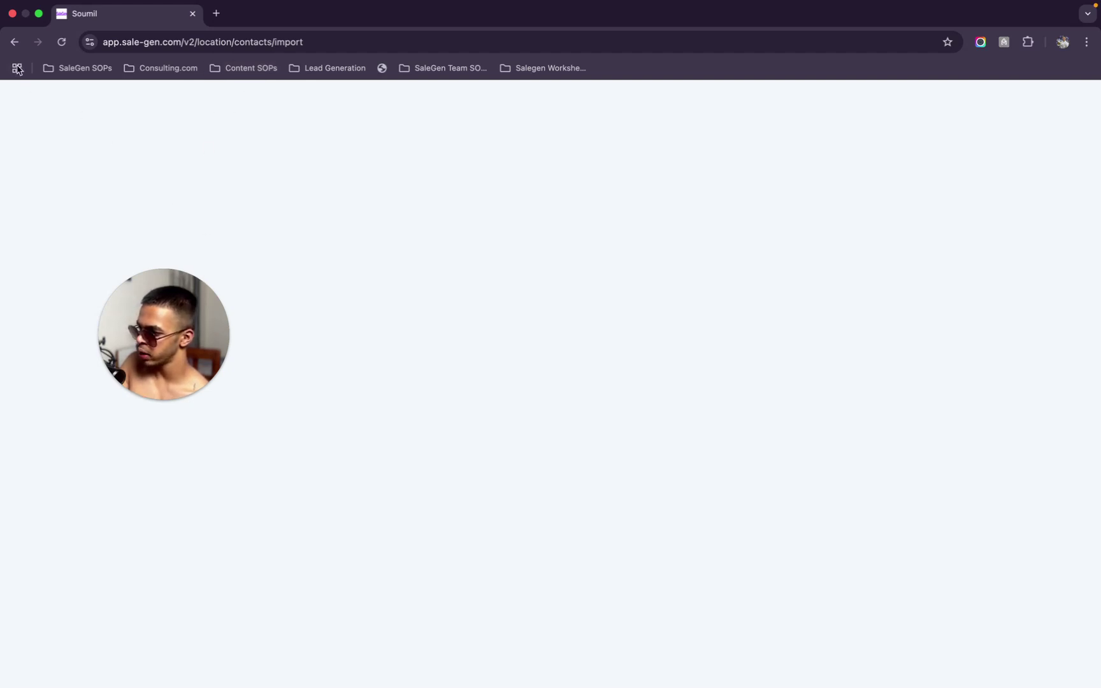
Remove 'import' from the page address and reload the Contacts page
double_click(369, 47)
key("BackSpace")
key("Return")
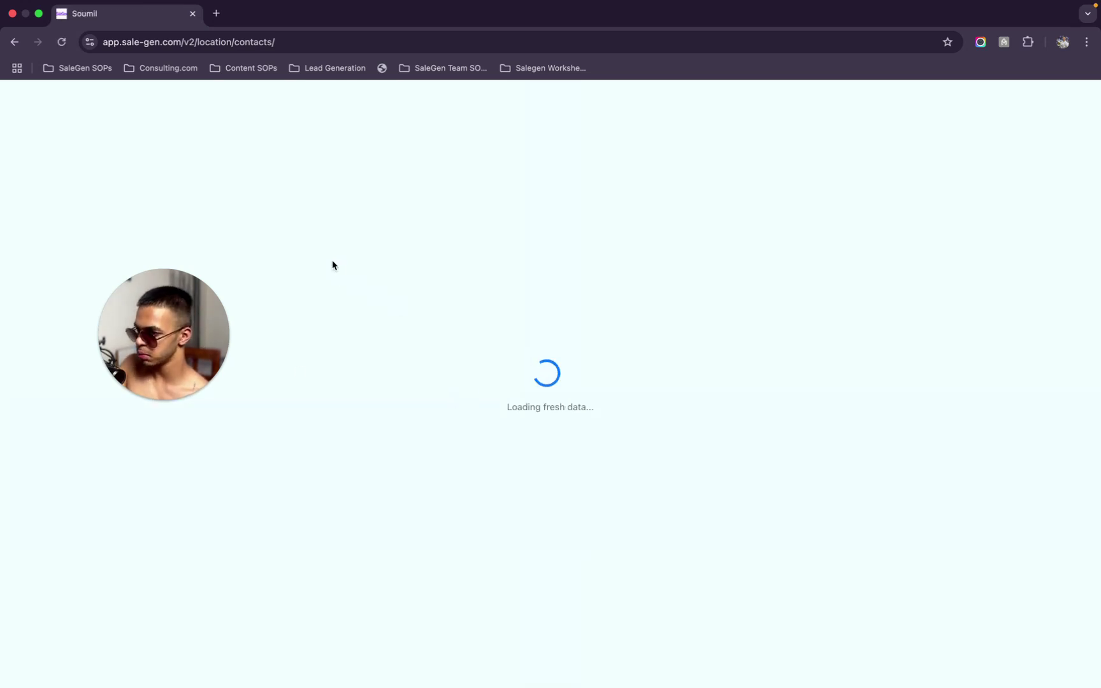
Search SMART in the sub-account switcher and choose Smart Box Media
left_click_drag(187, 325, 510, 278)
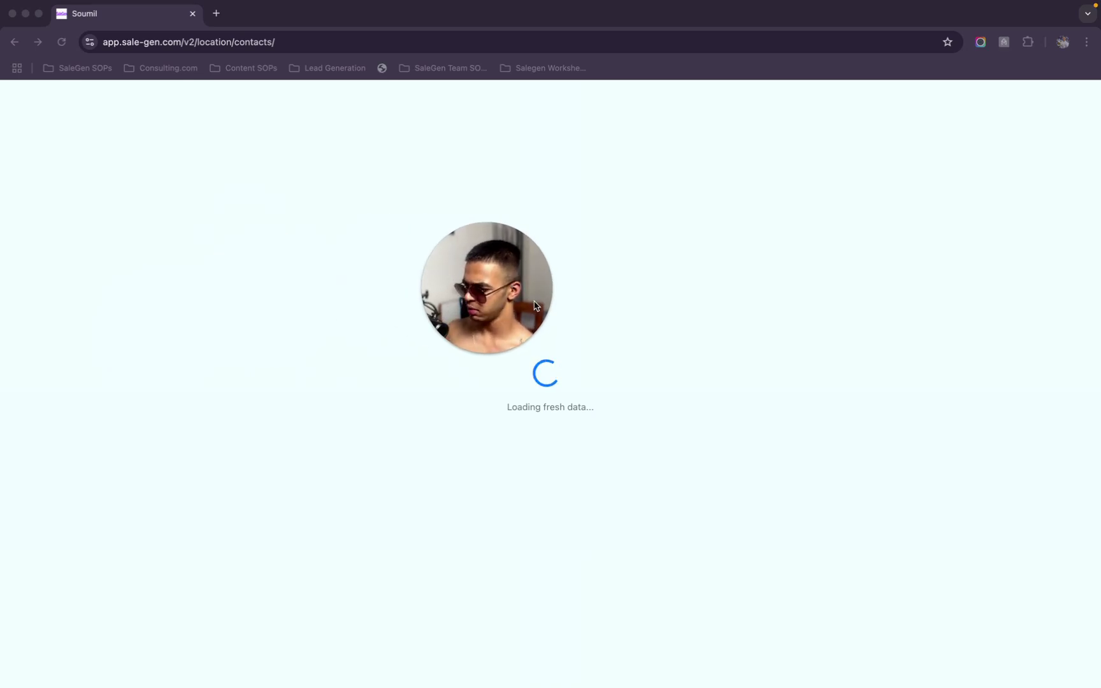
left_click_drag(501, 248, 700, 263)
left_click(545, 241)
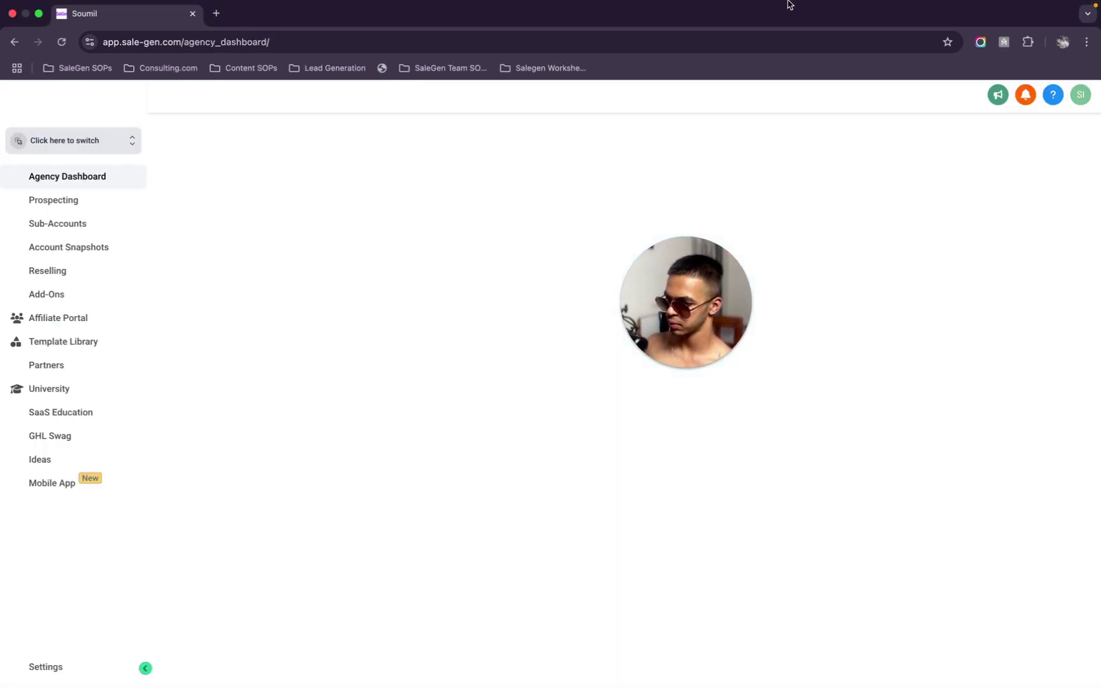
left_click(95, 142)
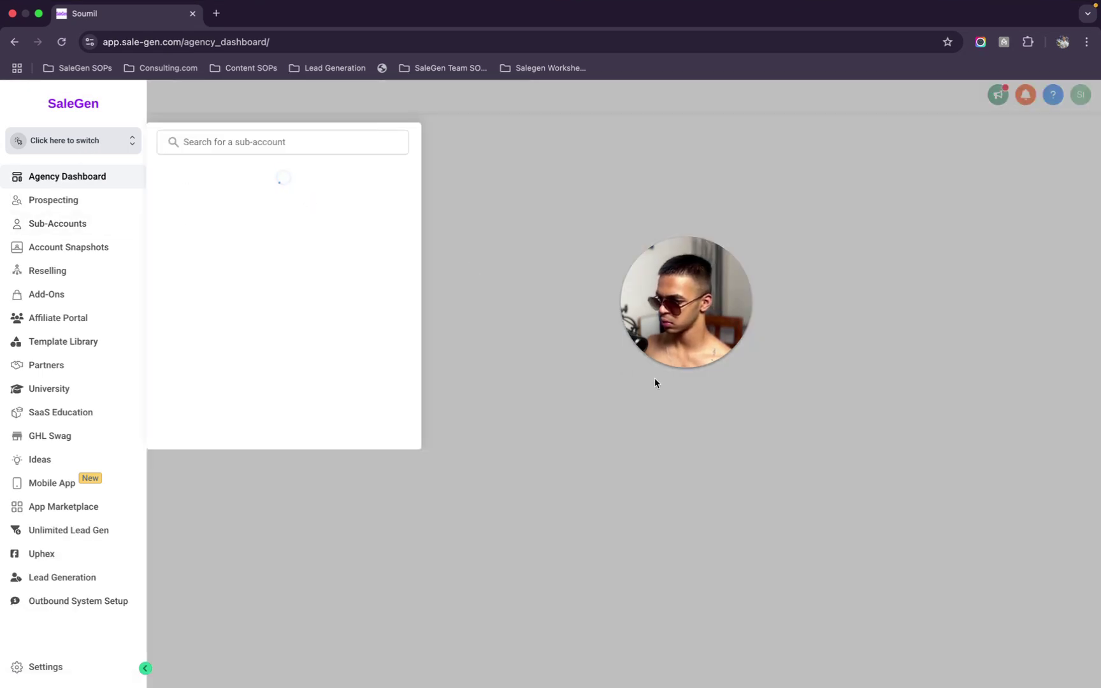
left_click(682, 368)
left_click(261, 143)
type("SMART")
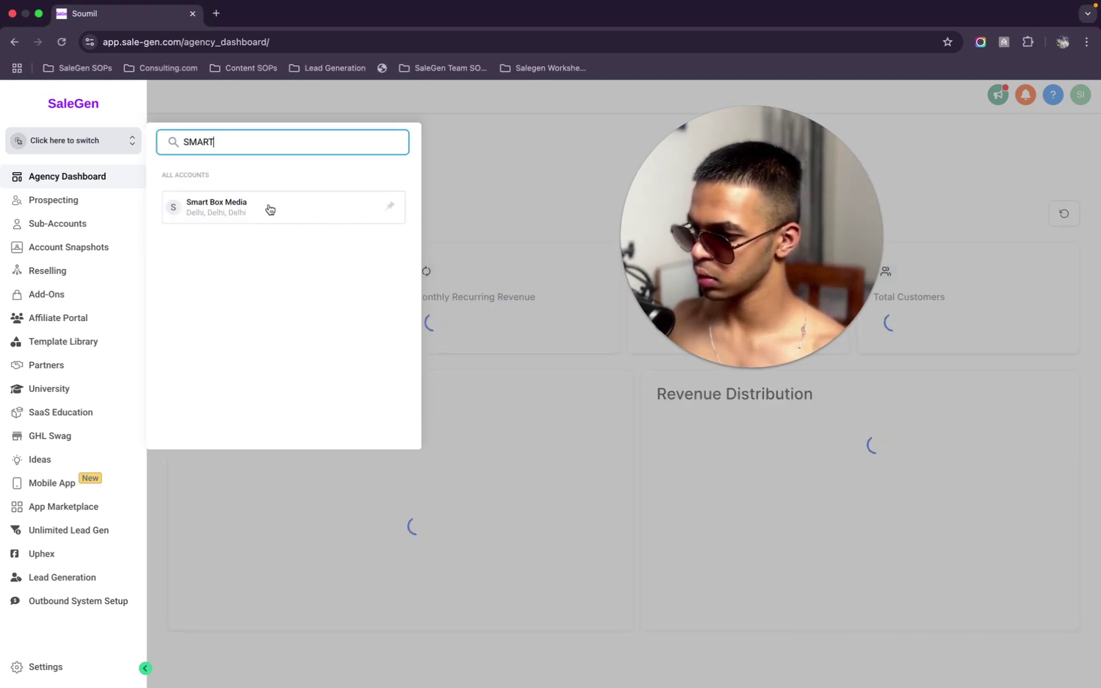
left_click(259, 208)
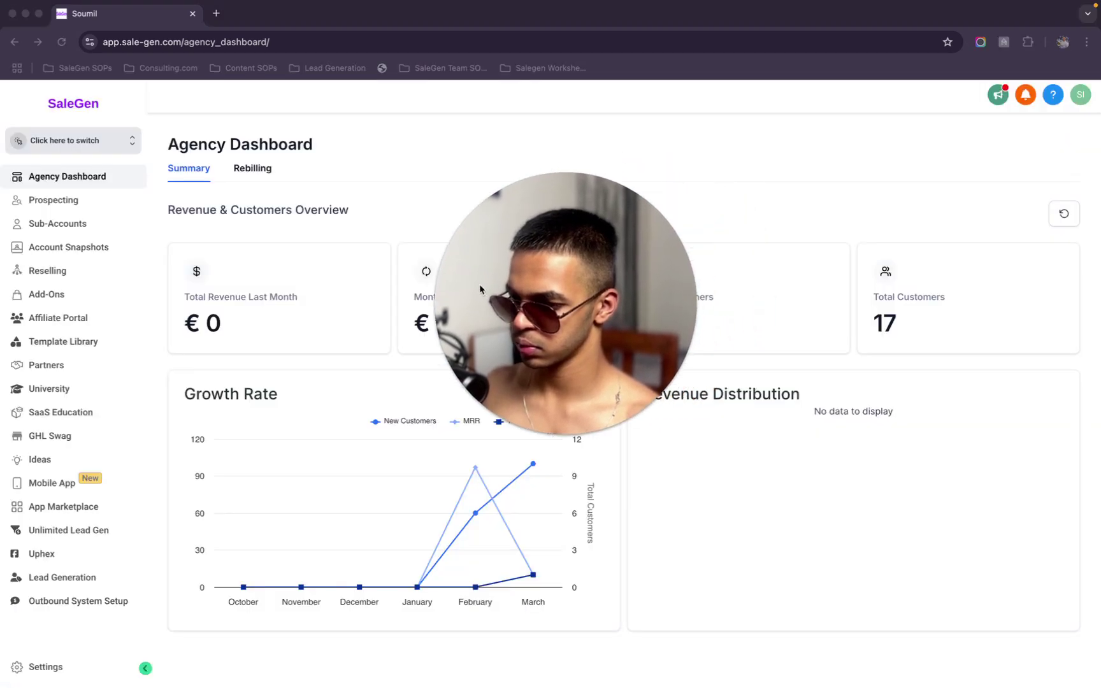
Repeat the SMART search in the switcher until Smart Box Media's Dashboard opens
left_click(79, 140)
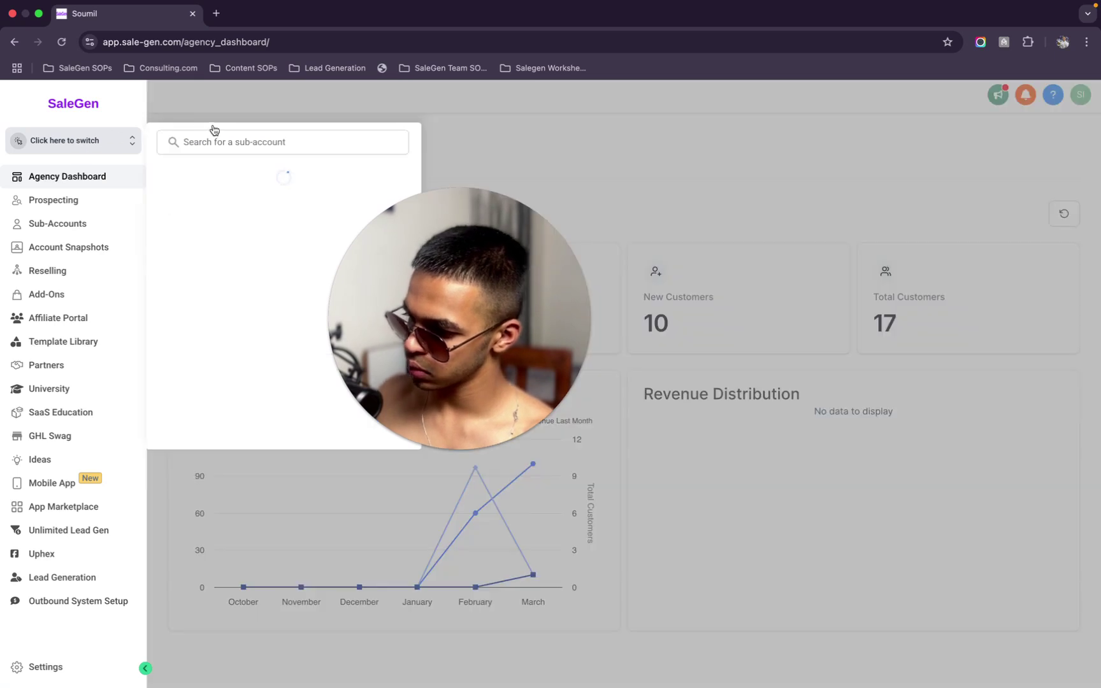
type("SMART")
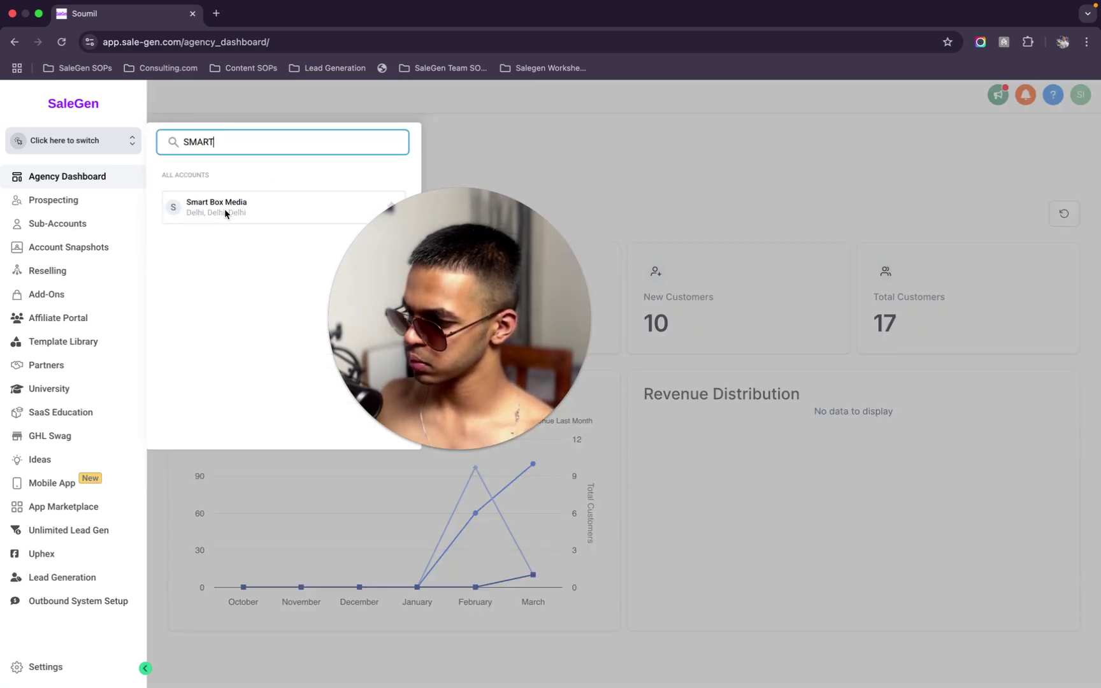
left_click(224, 210)
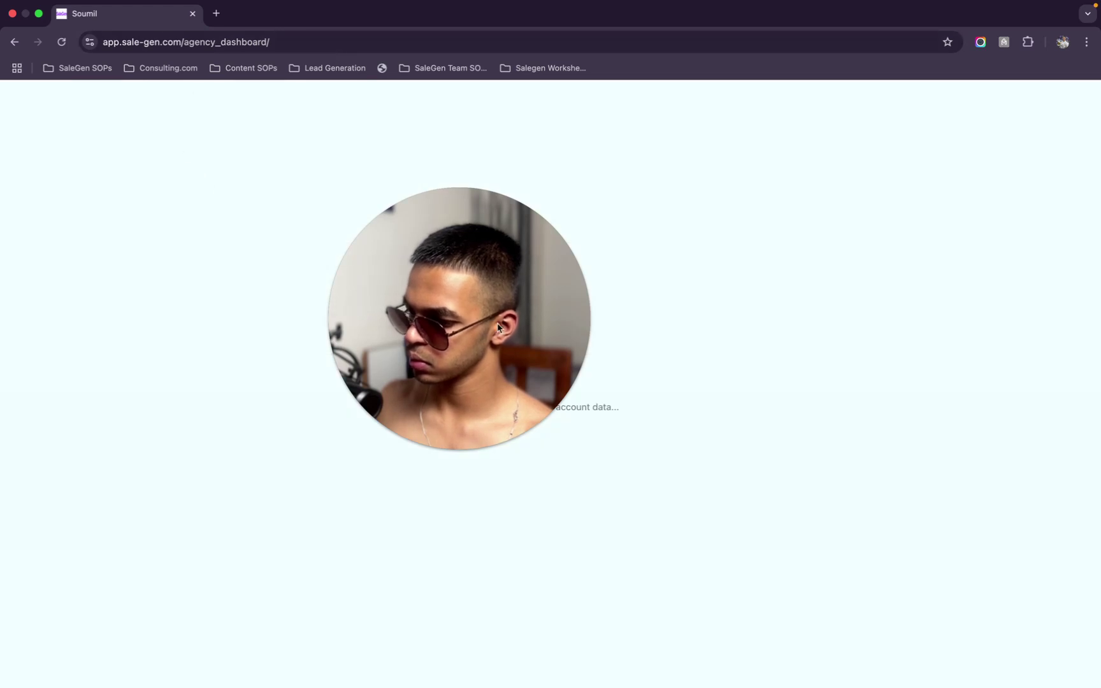
left_click_drag(536, 422, 548, 364)
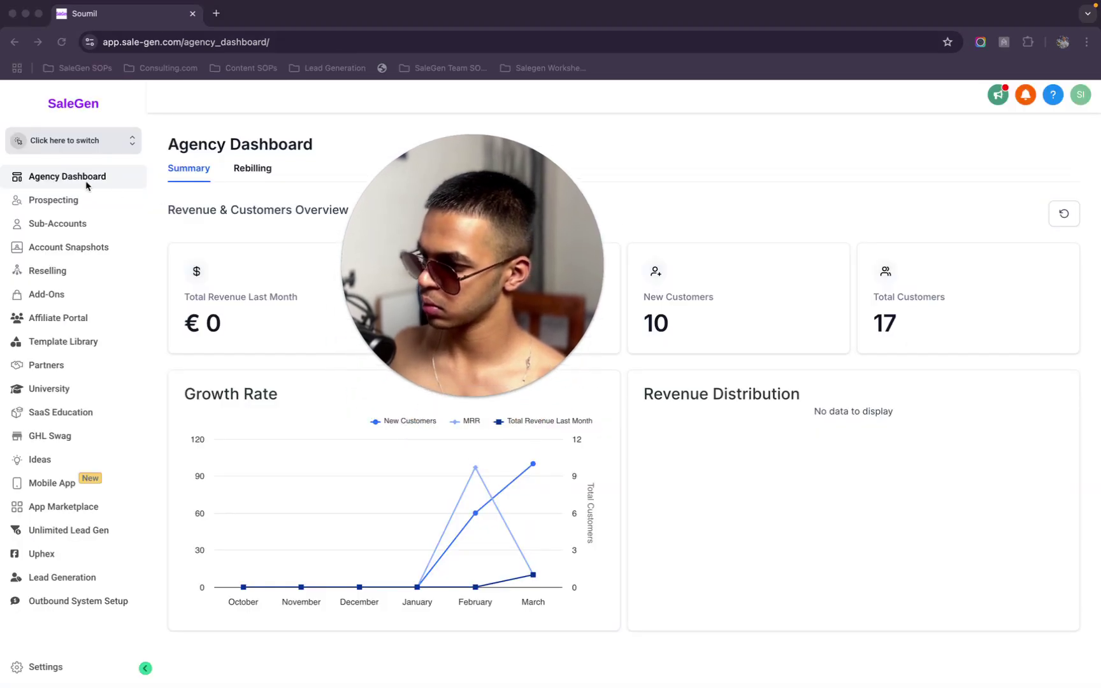
left_click(123, 144)
left_click(216, 142)
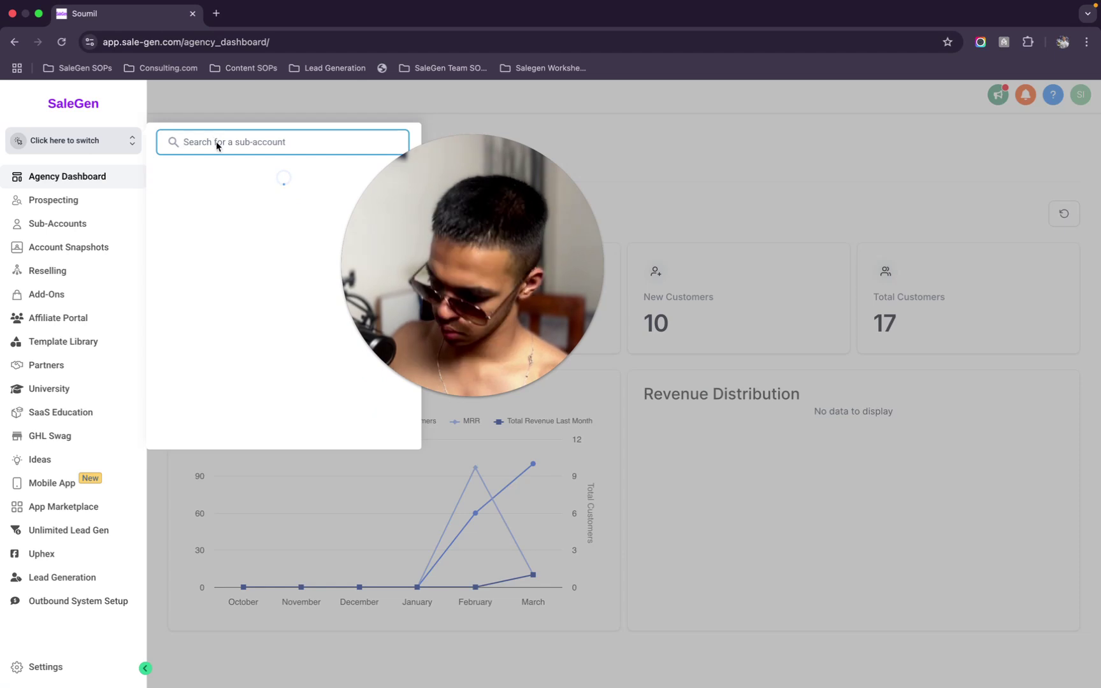
type("SMART")
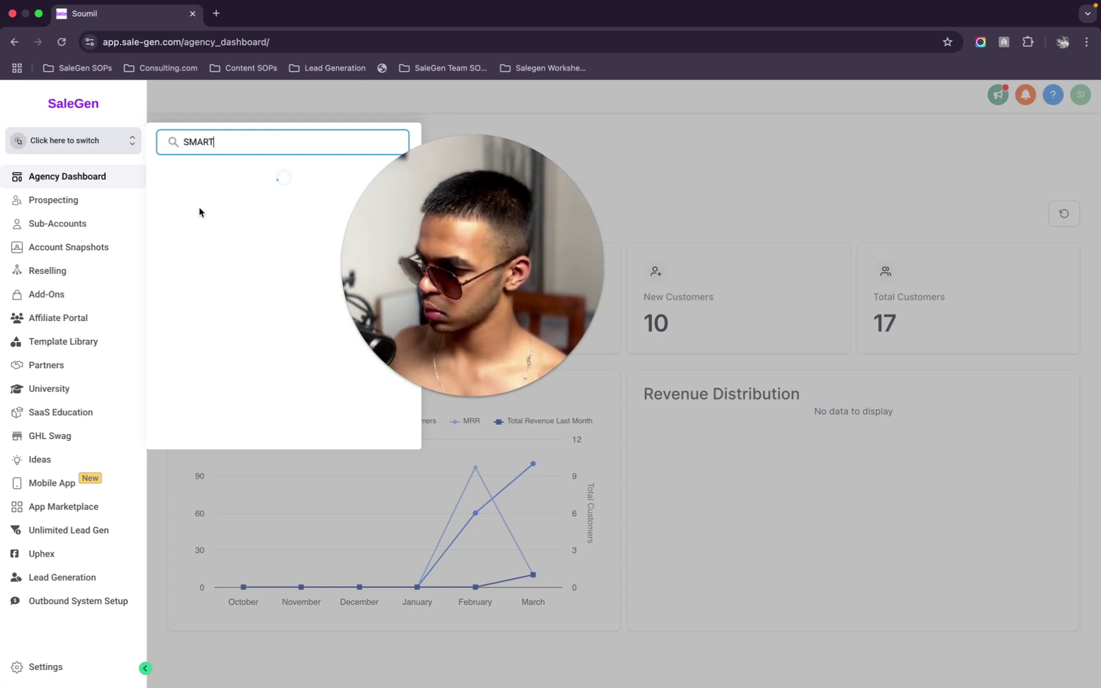
left_click(202, 205)
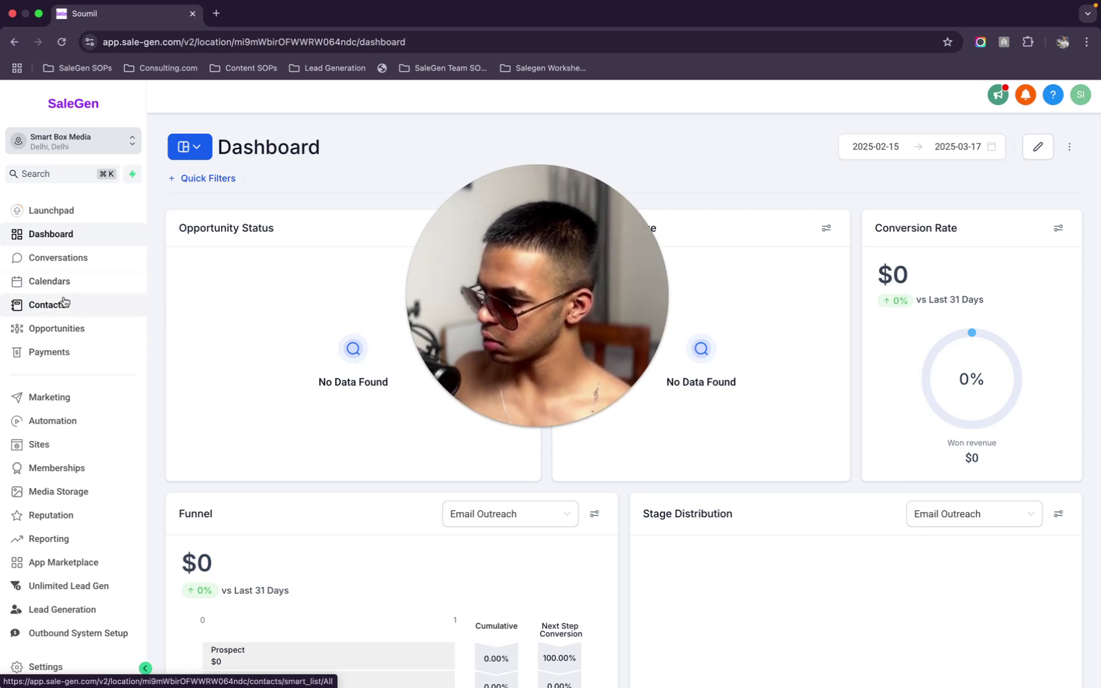
Open Contacts smart lists, go to the import page, and select its page address
scroll(300, 266, "down", 3)
scroll(300, 268, "up", 3)
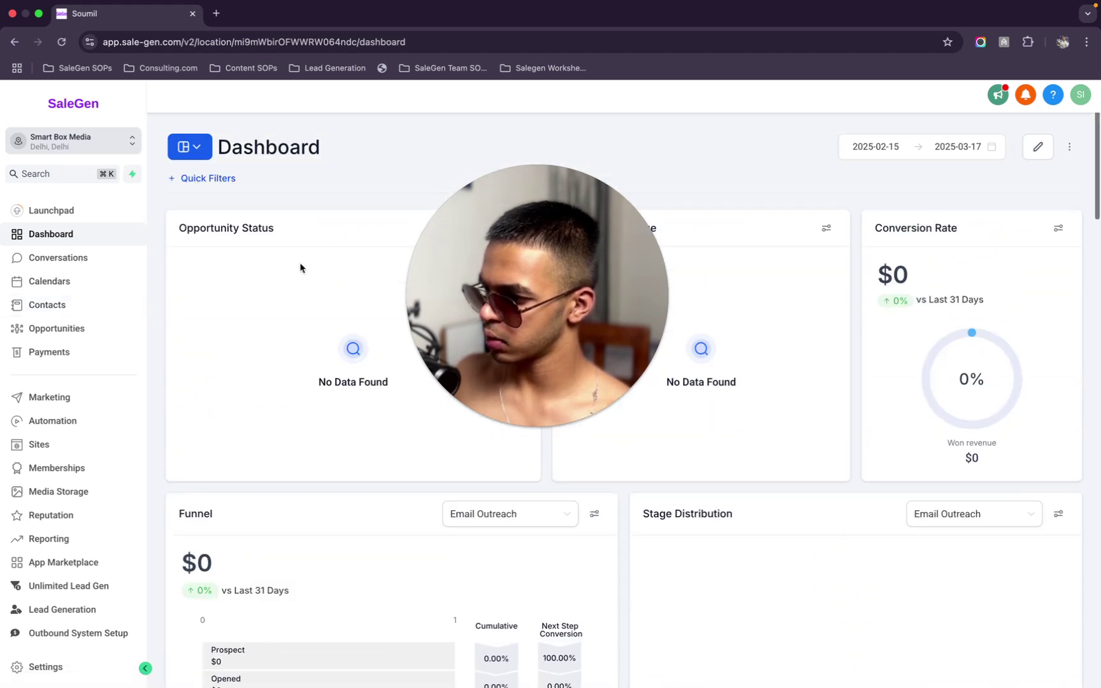
left_click(45, 305)
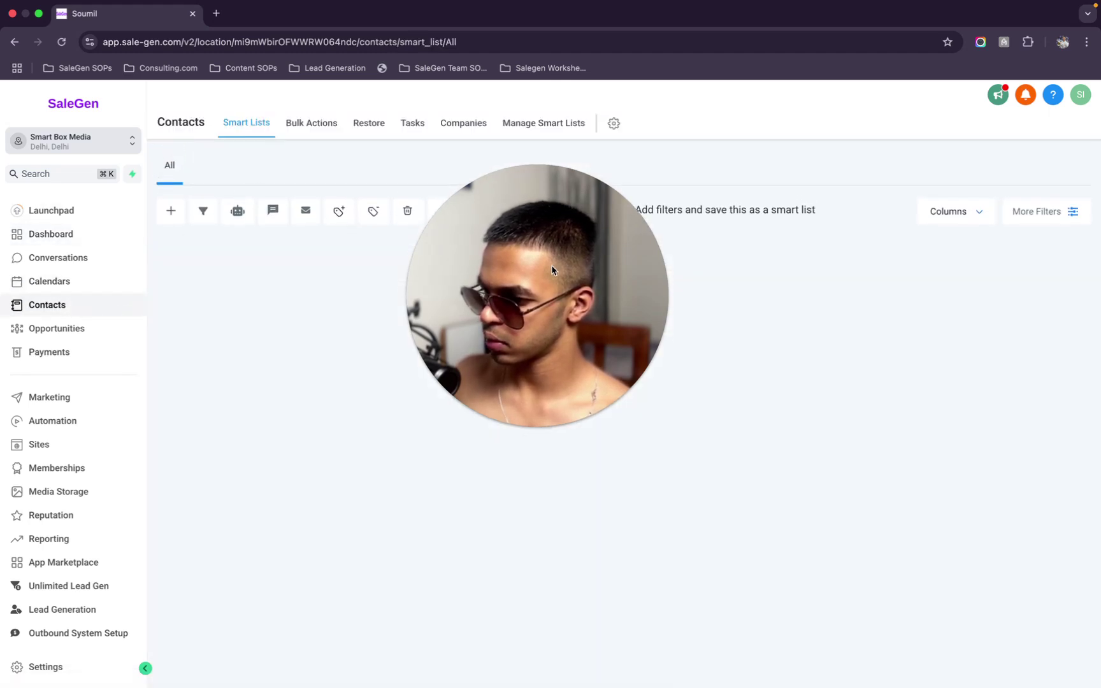
left_click_drag(552, 270, 692, 284)
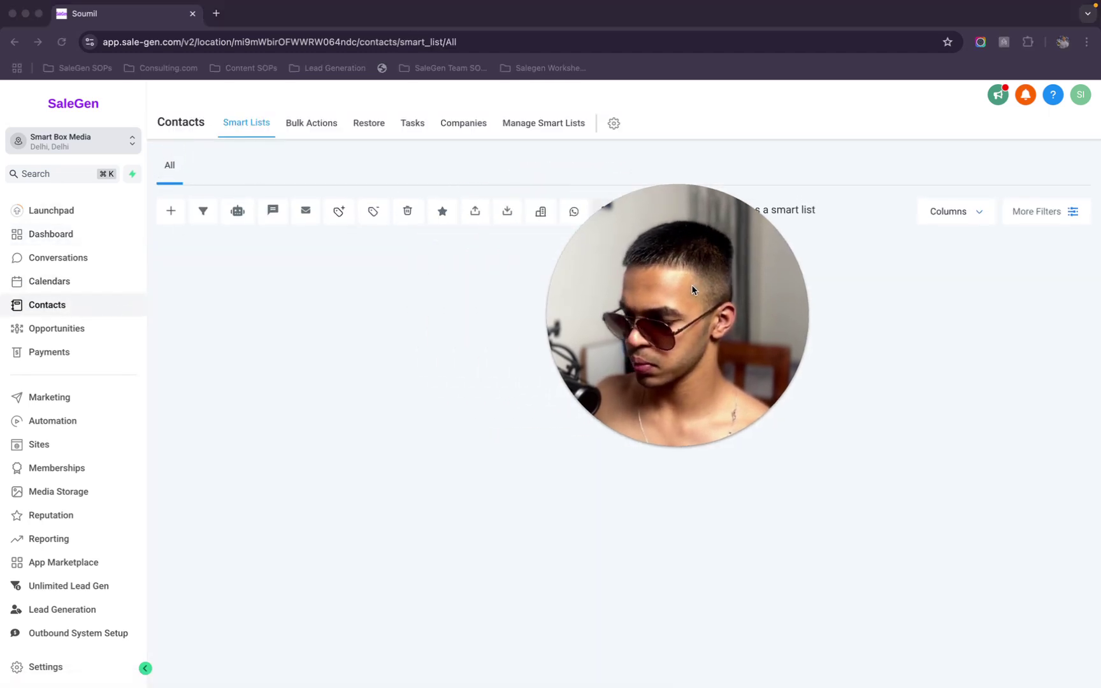
left_click(507, 211)
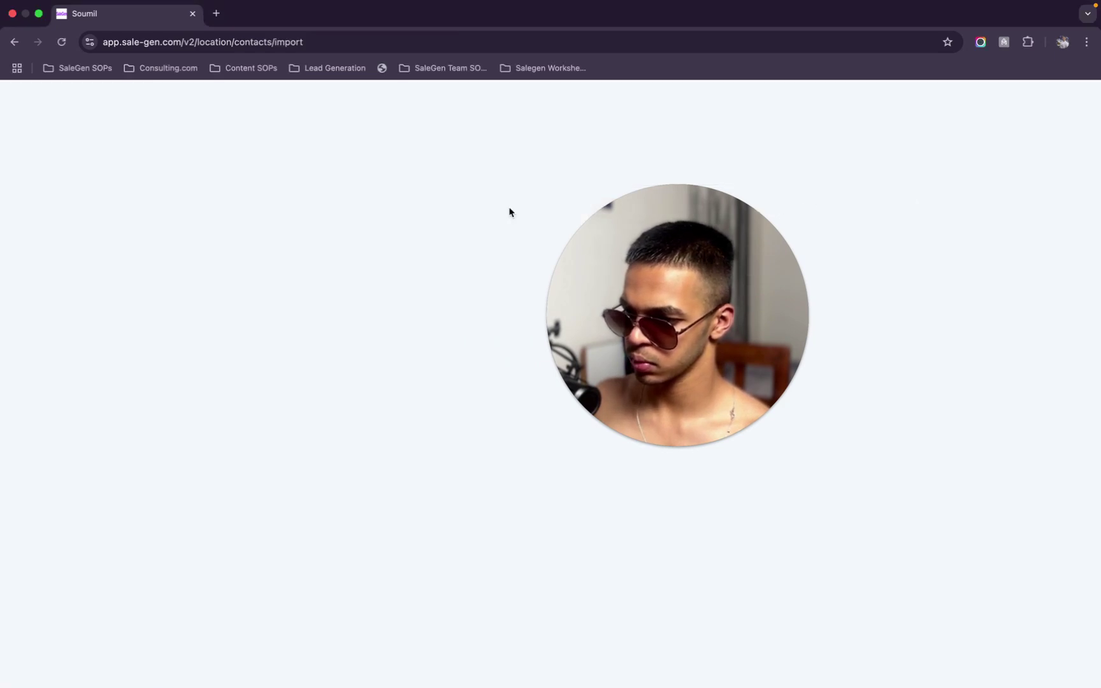
left_click_drag(665, 298, 943, 258)
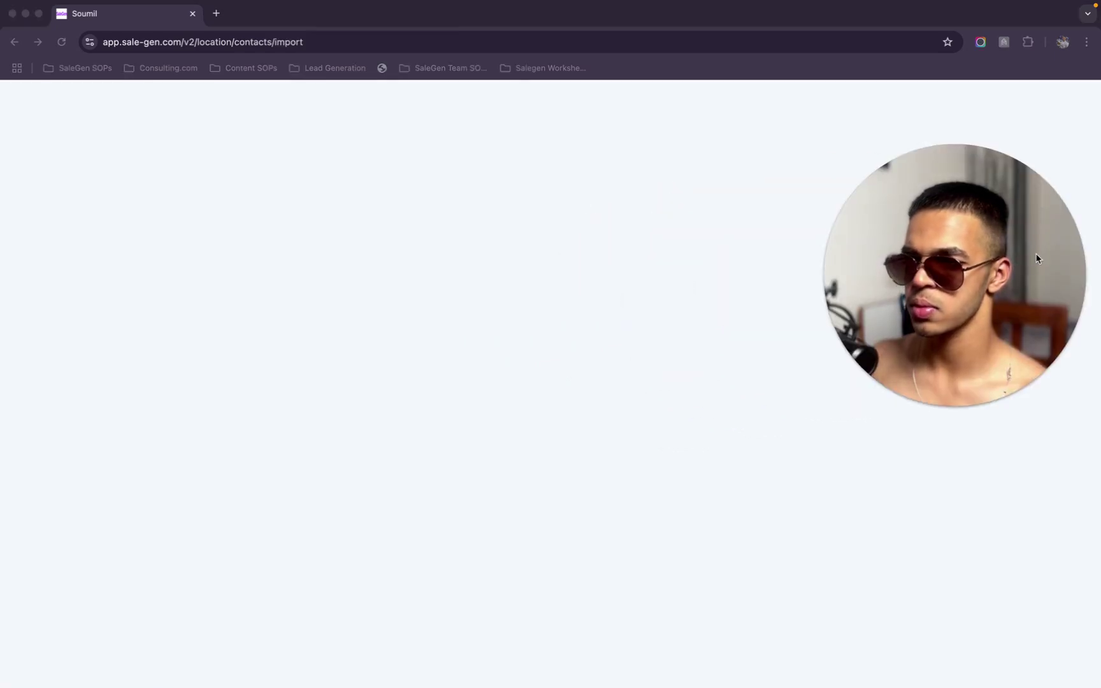
left_click(564, 260)
left_click(323, 41)
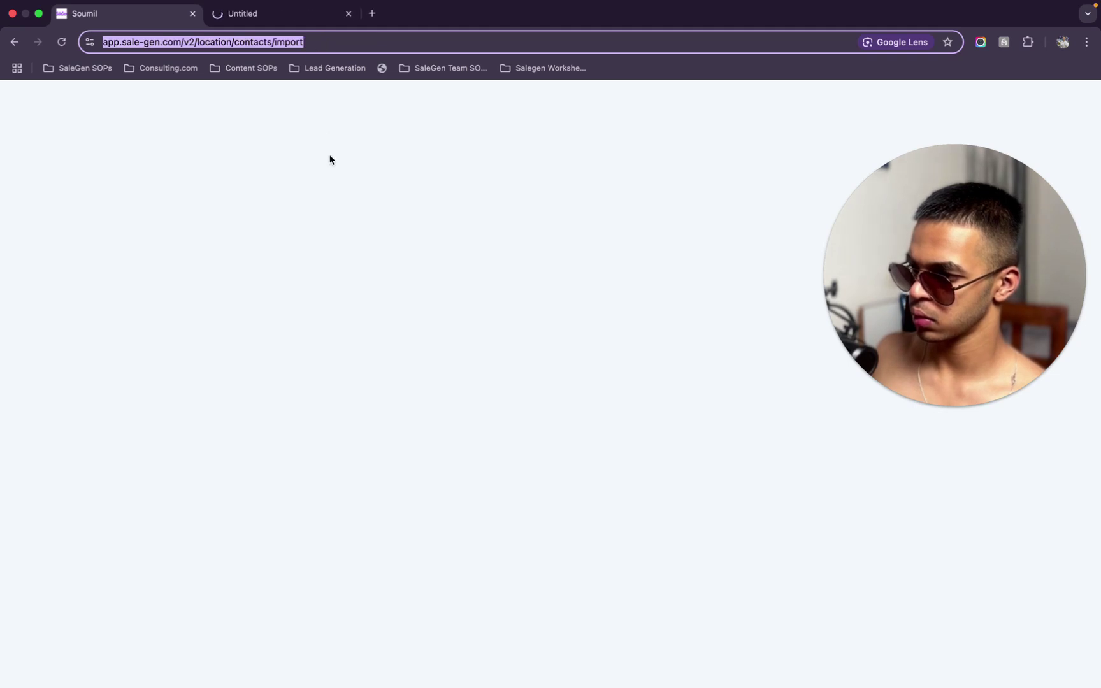
Shorten the second tab's address to the contacts page and return the first tab to smart lists
left_click(296, 29)
left_click(352, 52)
left_click(352, 56)
key("BackSpace")
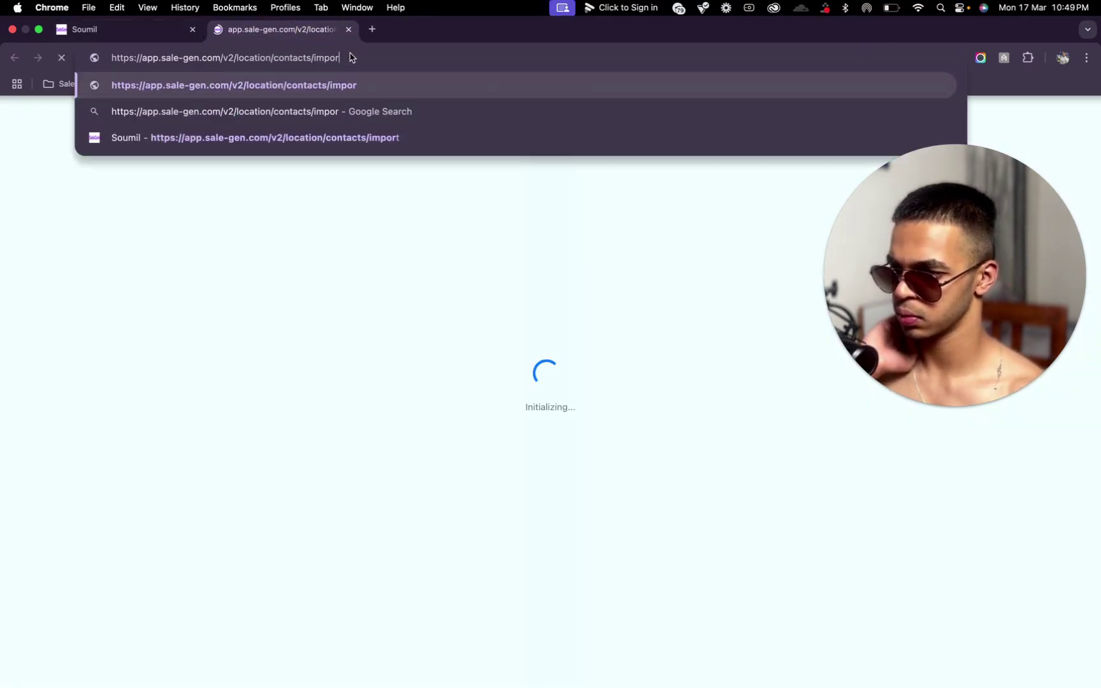
key("Return")
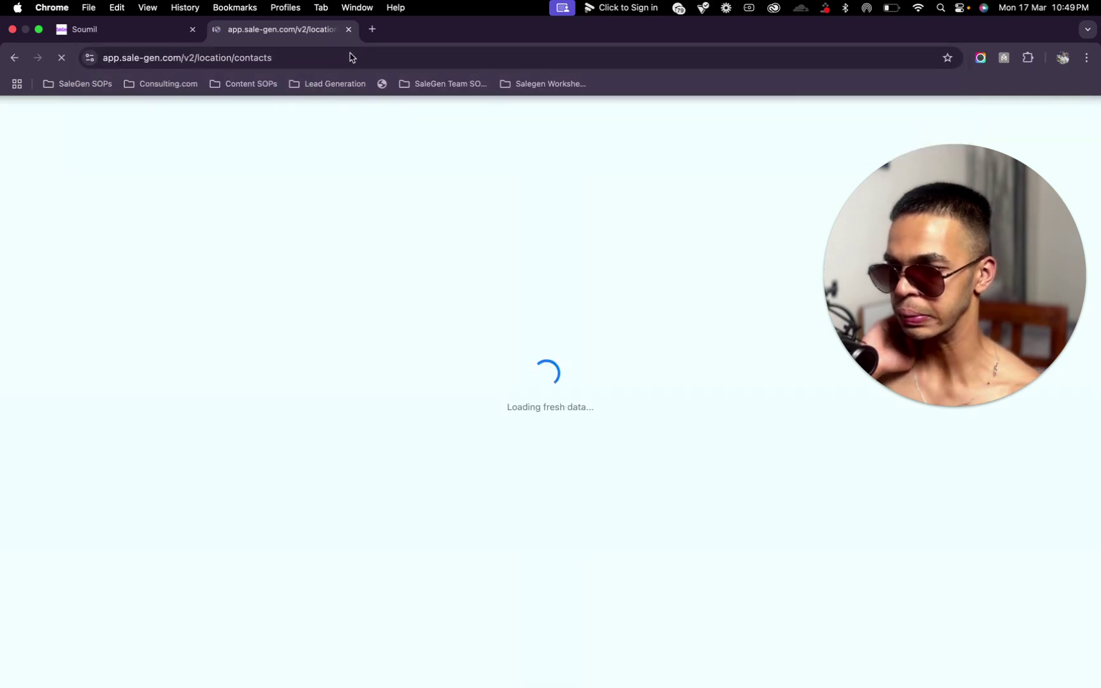
left_click(121, 29)
left_click(6, 44)
Remove 'contacts' from the second tab's address to load the location page, then close it
left_click(261, 16)
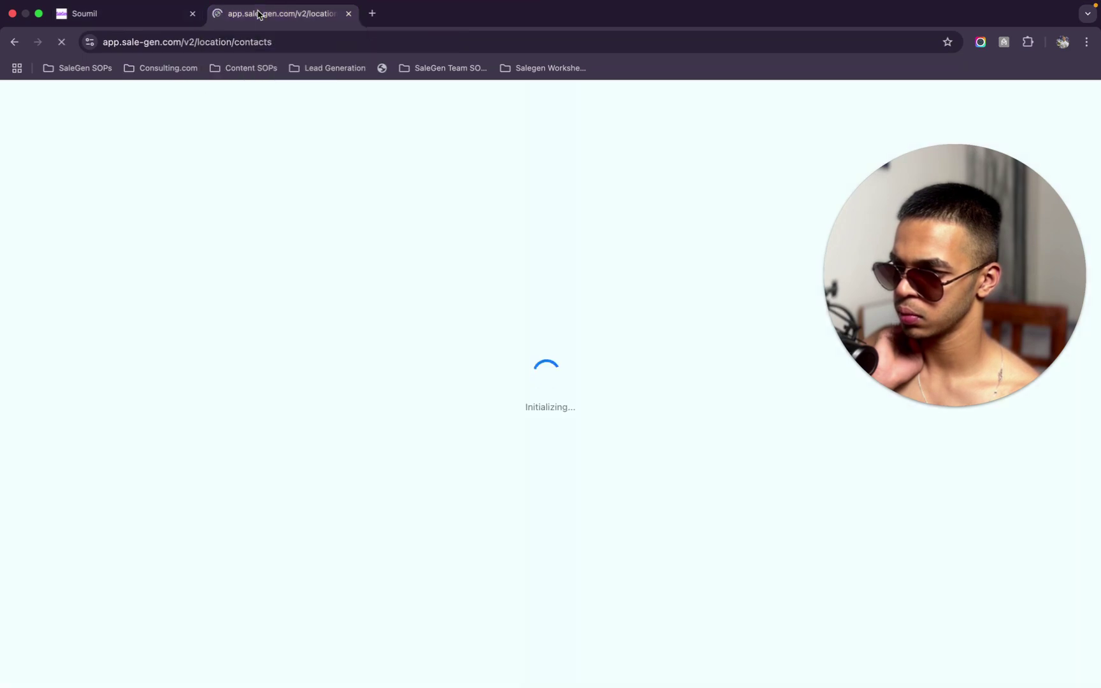
double_click(294, 42)
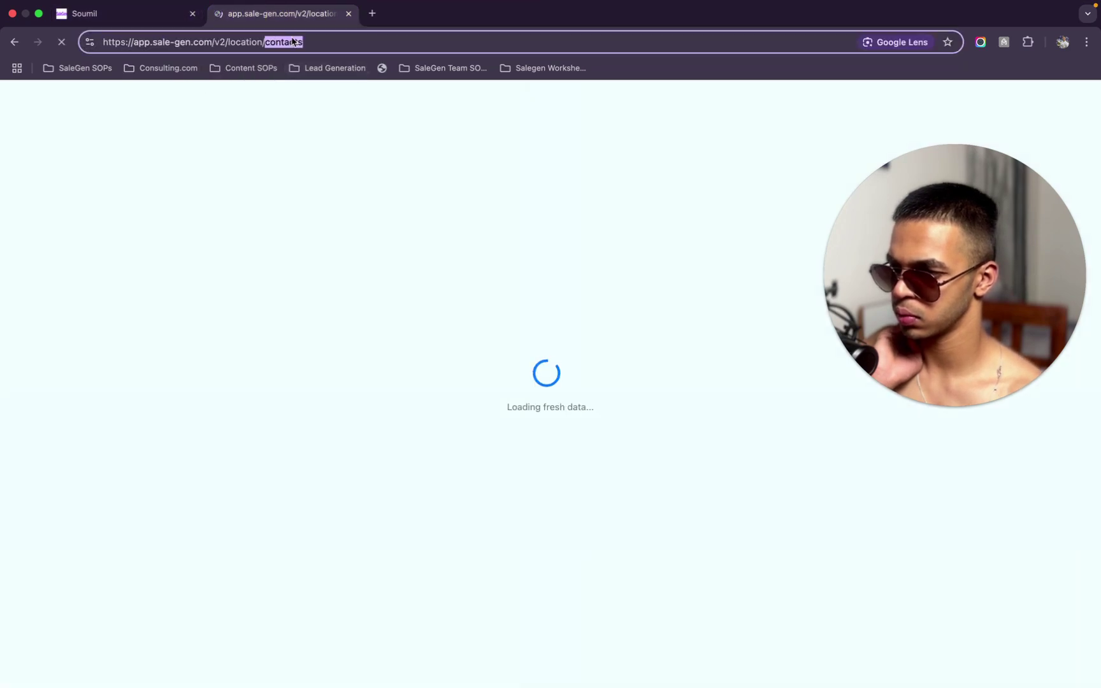
key("BackSpace")
key("Return")
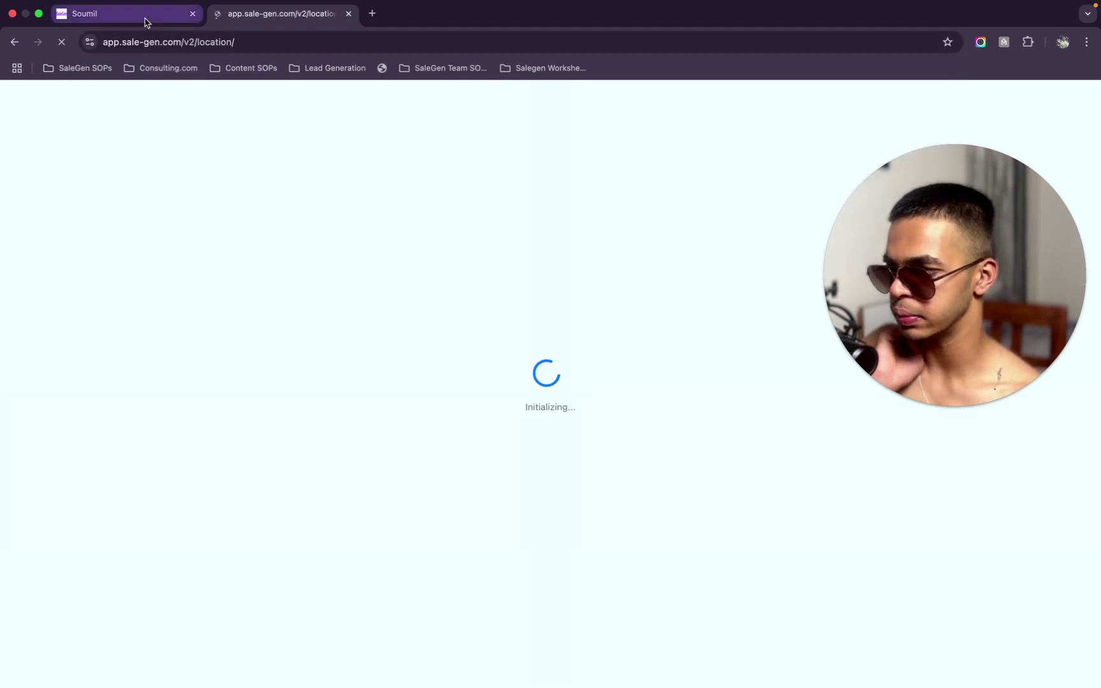
left_click(348, 14)
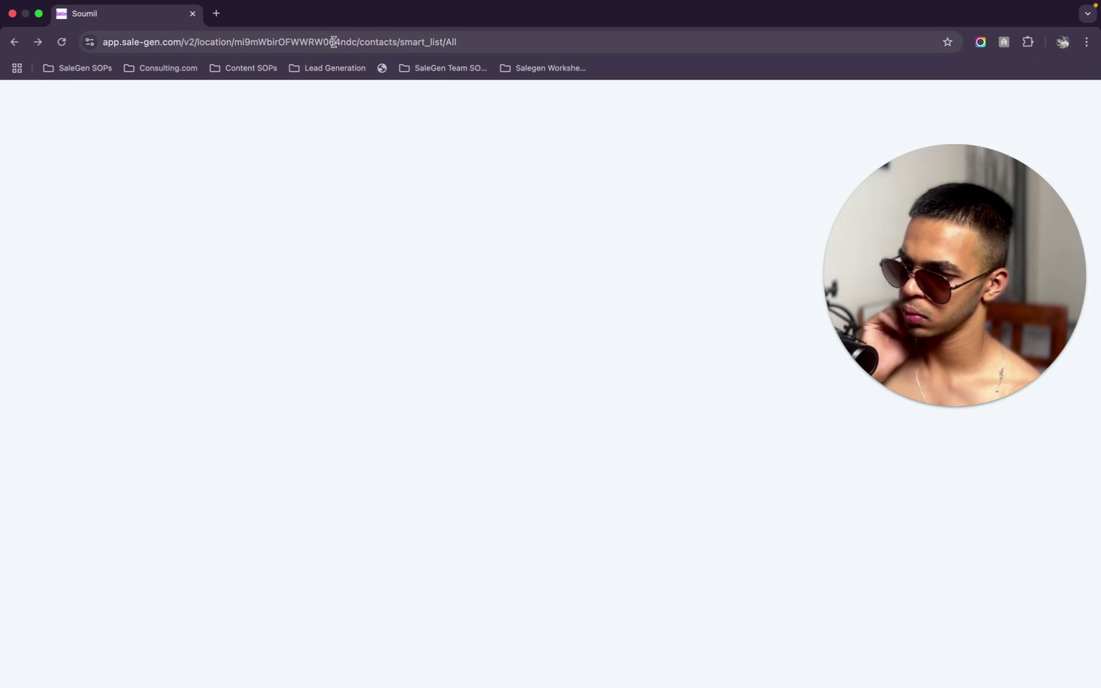
Copy the site and location part of the address and load it in a new tab
double_click(335, 42)
left_click(392, 39)
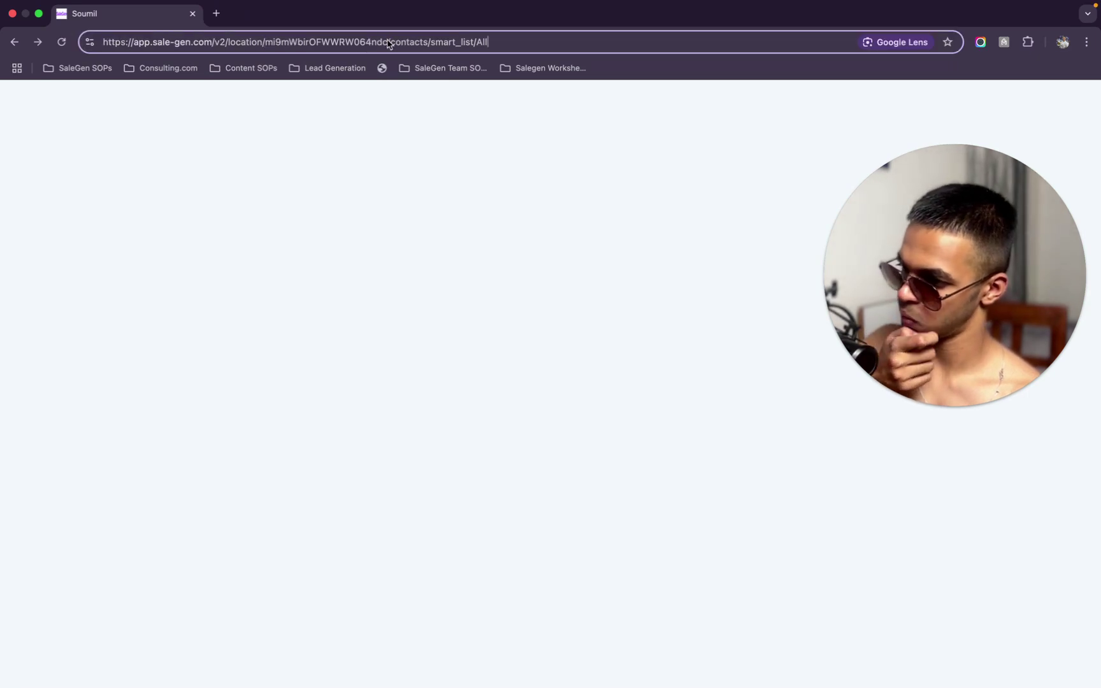
left_click_drag(287, 44, 116, 29)
key("BackSpace")
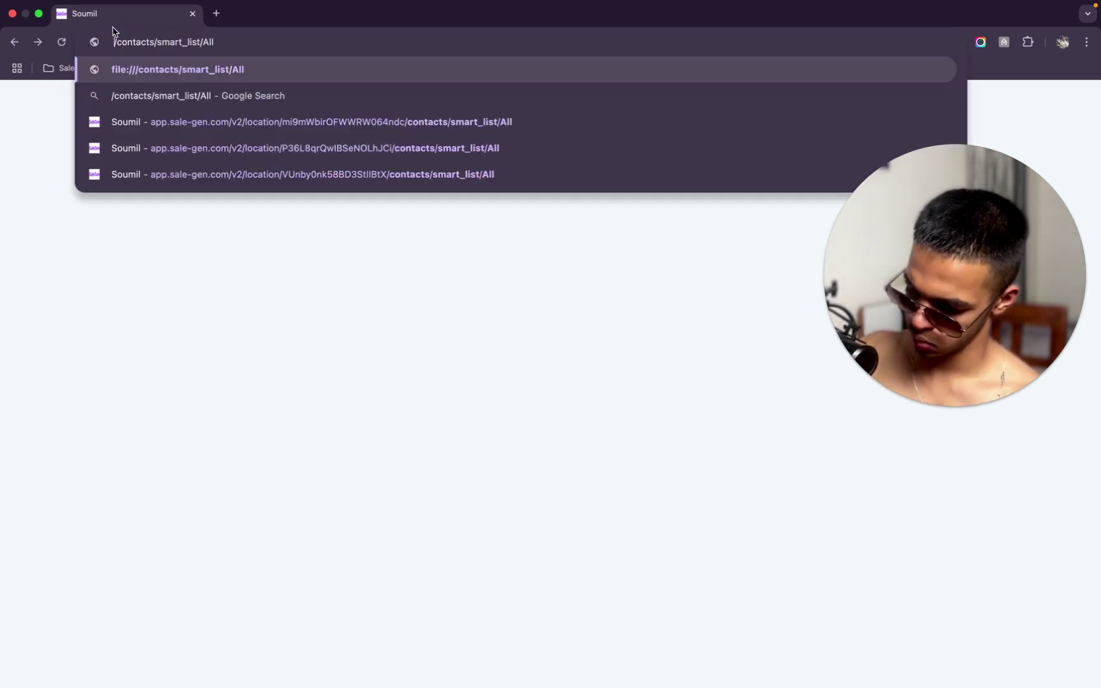
key("super+z")
key("super+c")
left_click(216, 13)
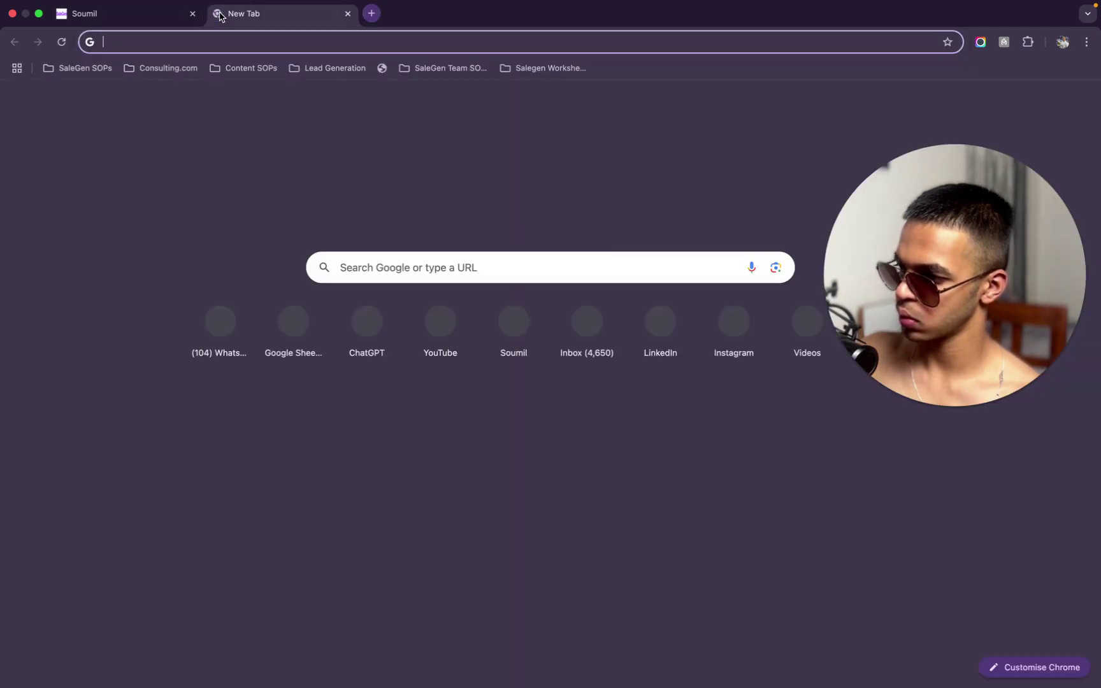
key("super+v")
key("Return")
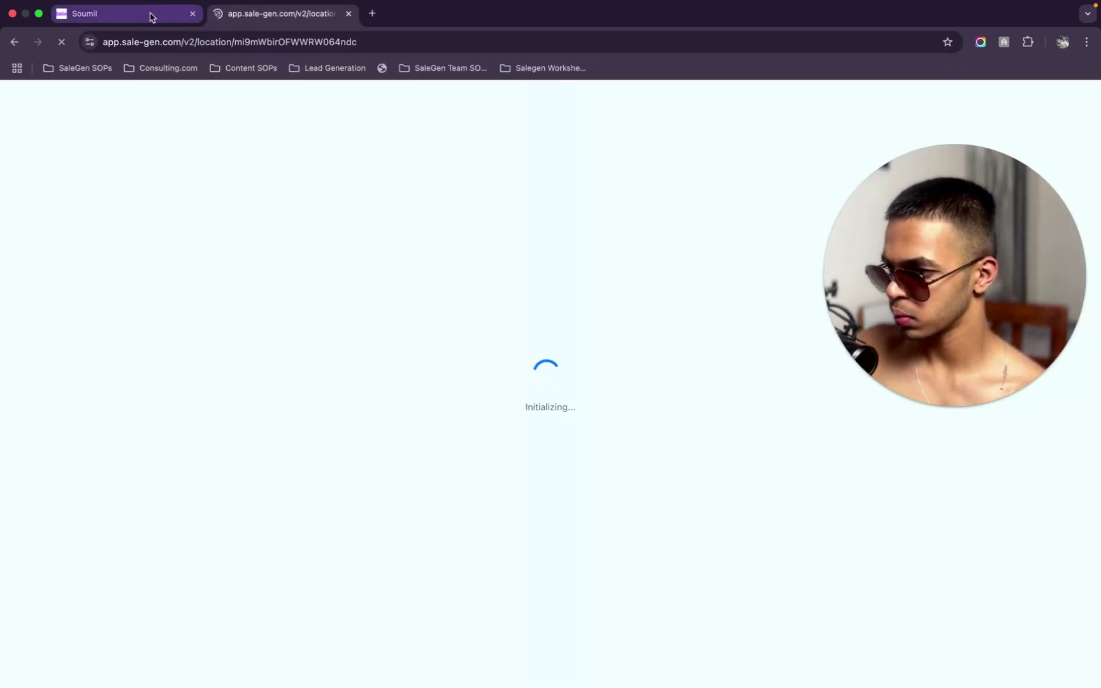
Switch between the two tabs until both show the Smart Box Media dashboard
left_click(152, 18)
left_click(416, 143)
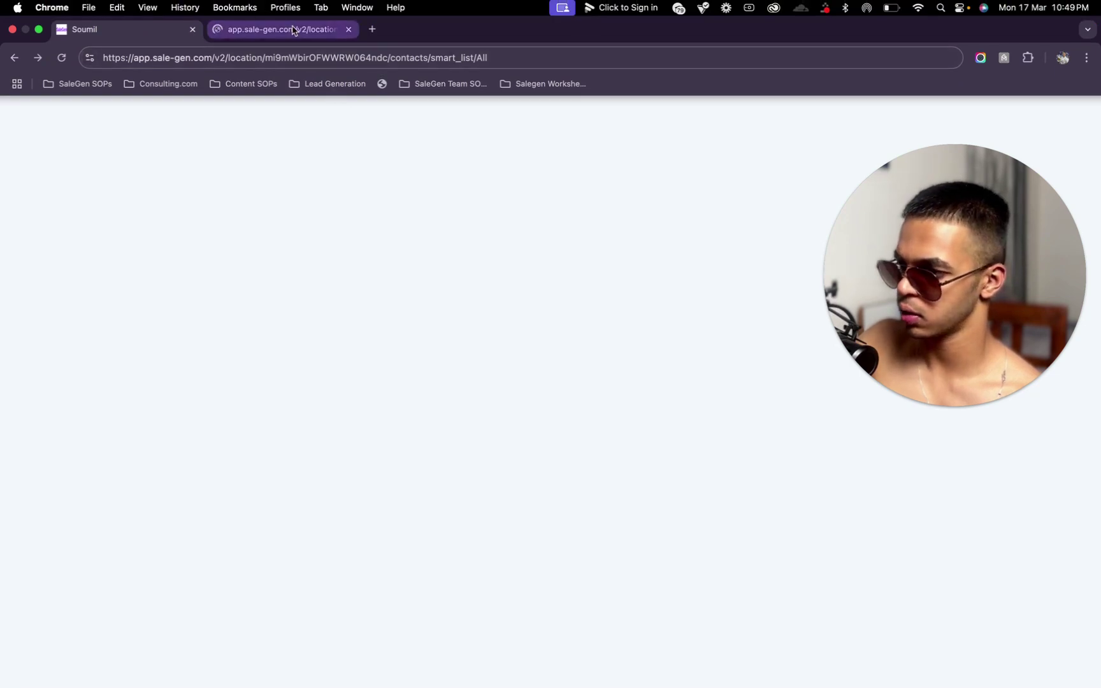
left_click(294, 30)
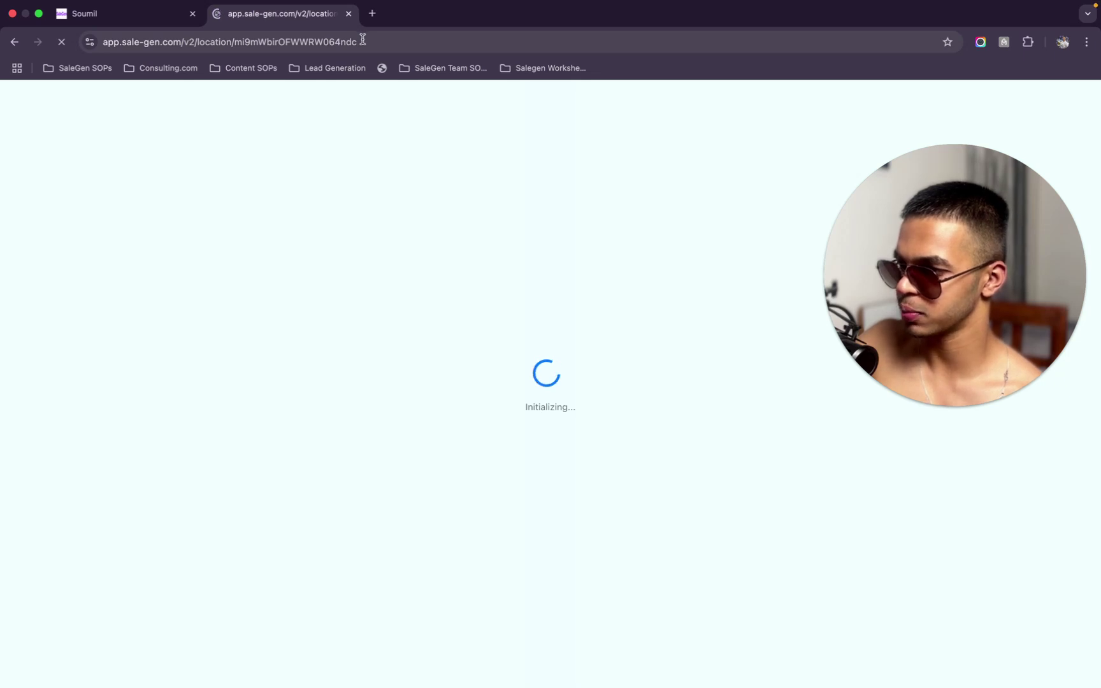
left_click(161, 20)
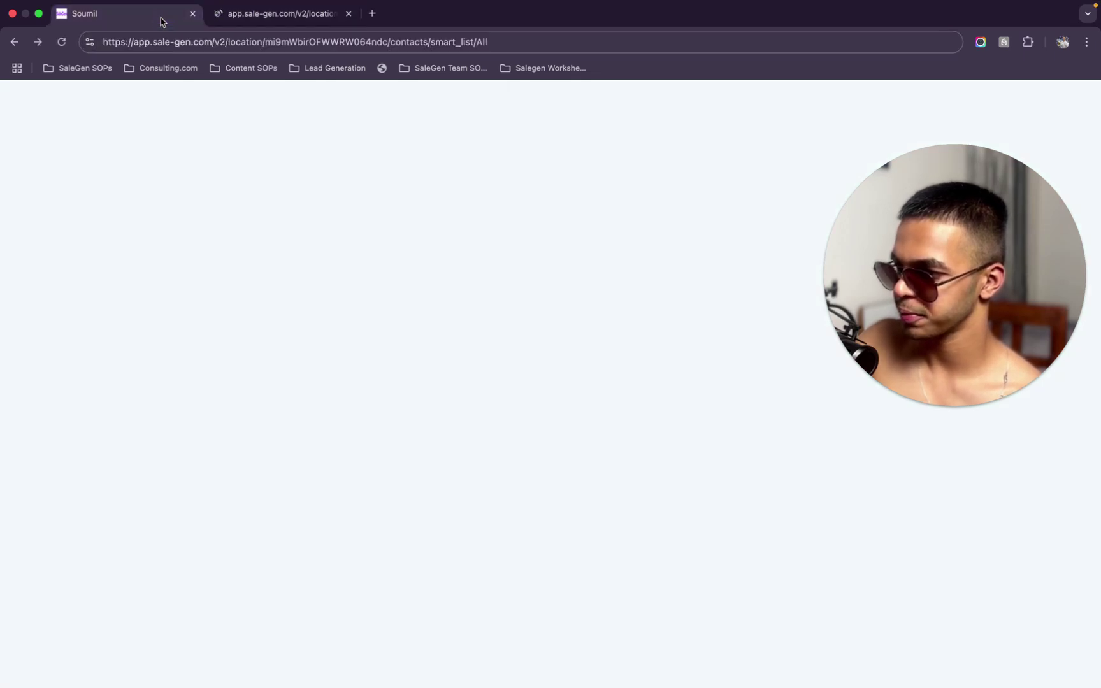
left_click(12, 41)
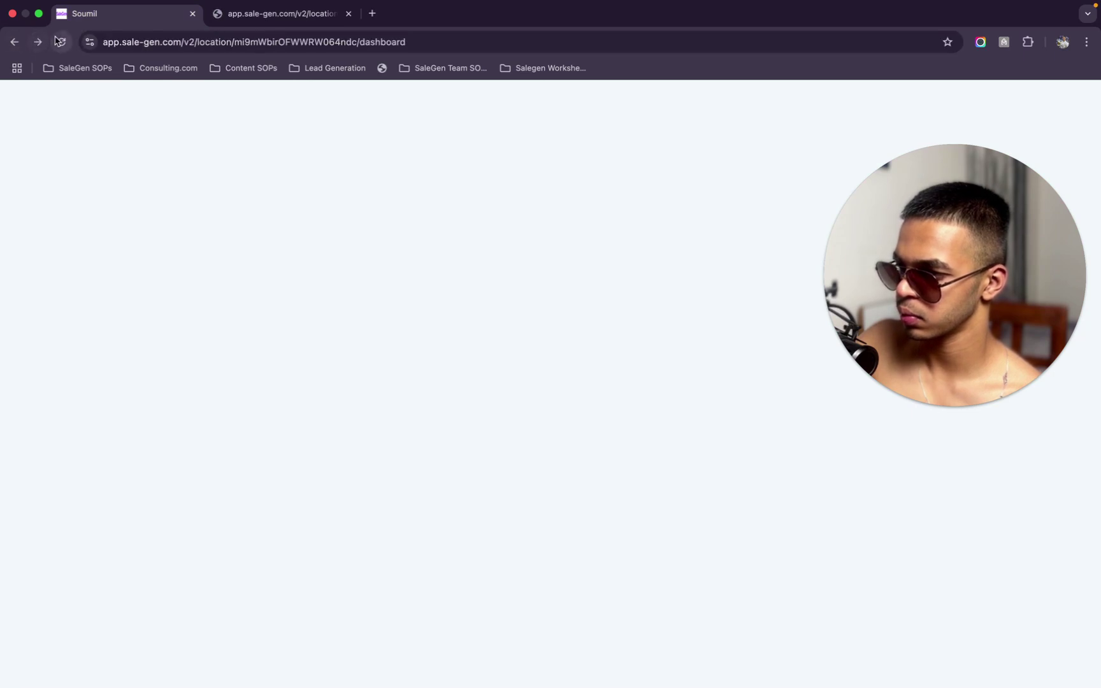
left_click(272, 19)
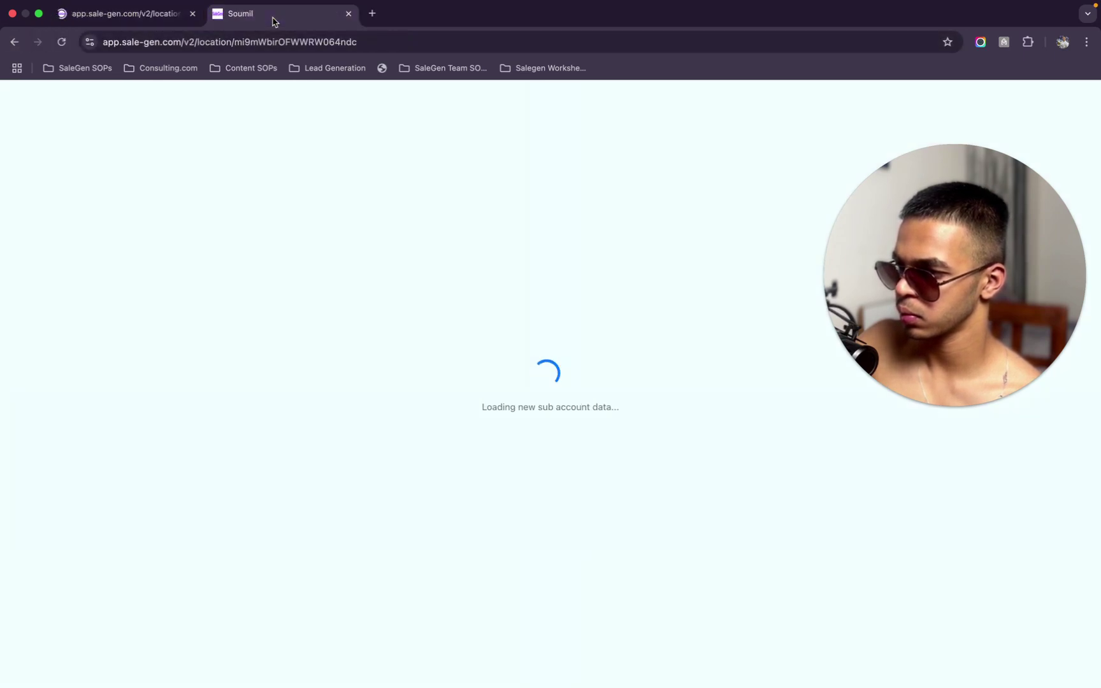
left_click(89, 26)
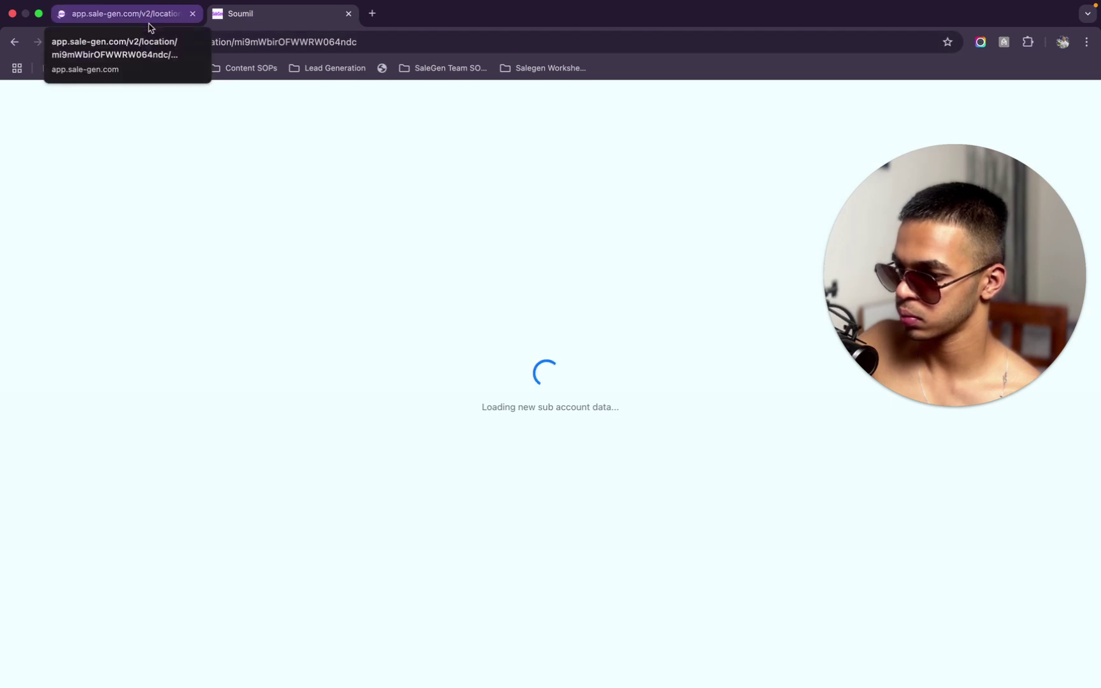
left_click(296, 28)
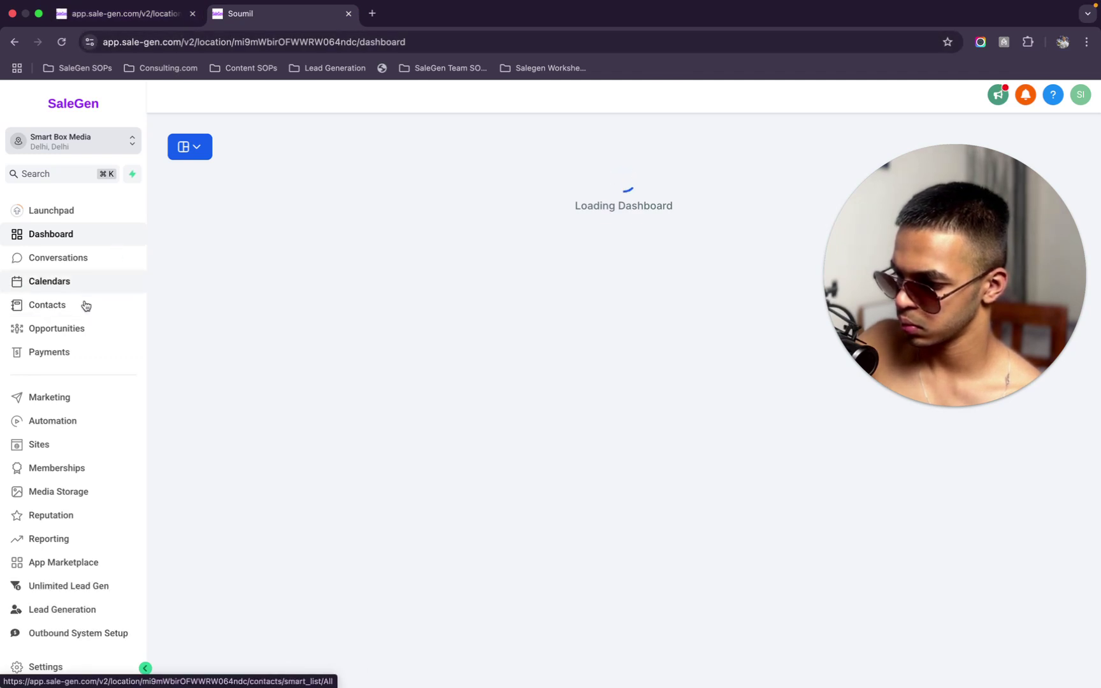
left_click(151, 9)
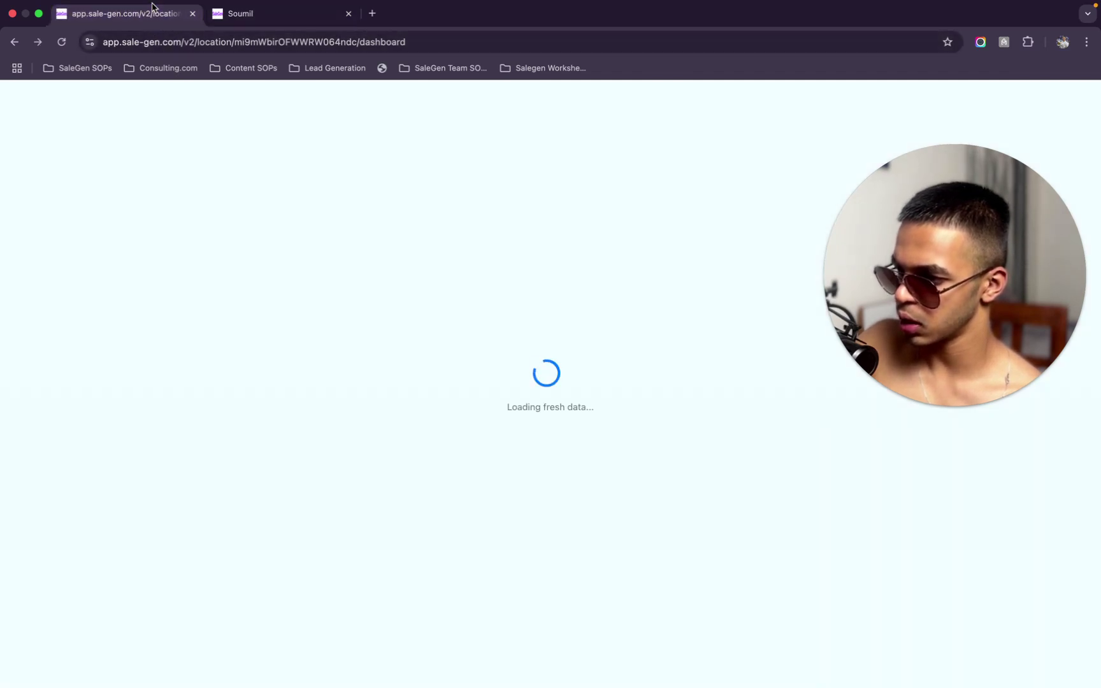
left_click(297, 19)
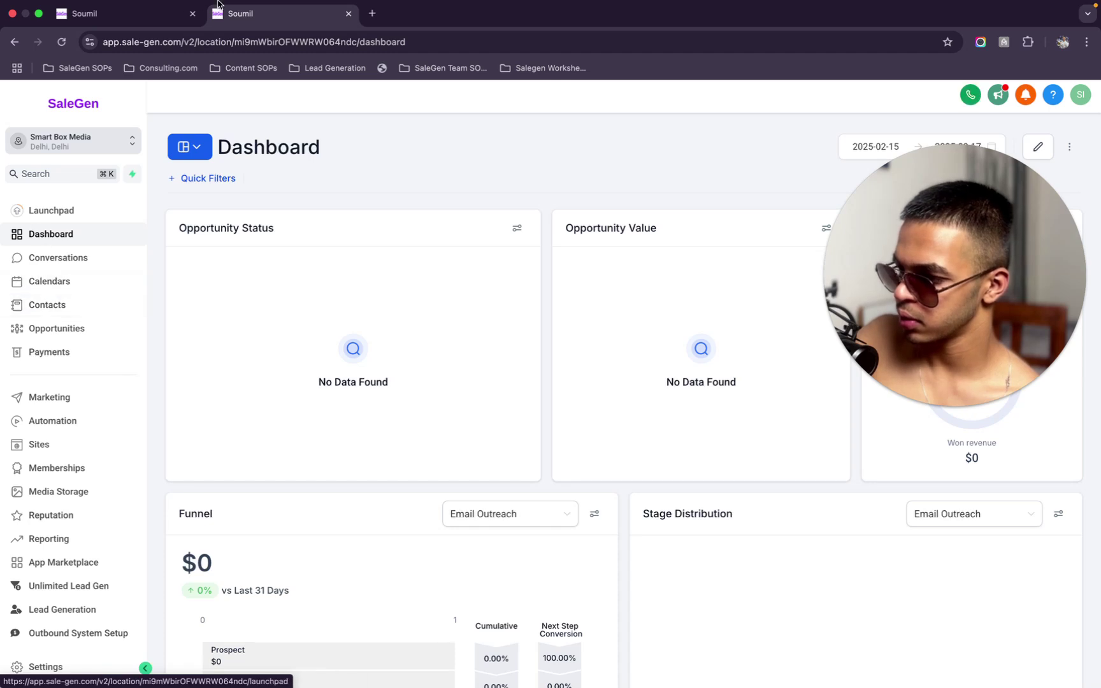
Close the duplicate SaleGen browser tab, keeping the Launchpad tab open
left_click(153, 22)
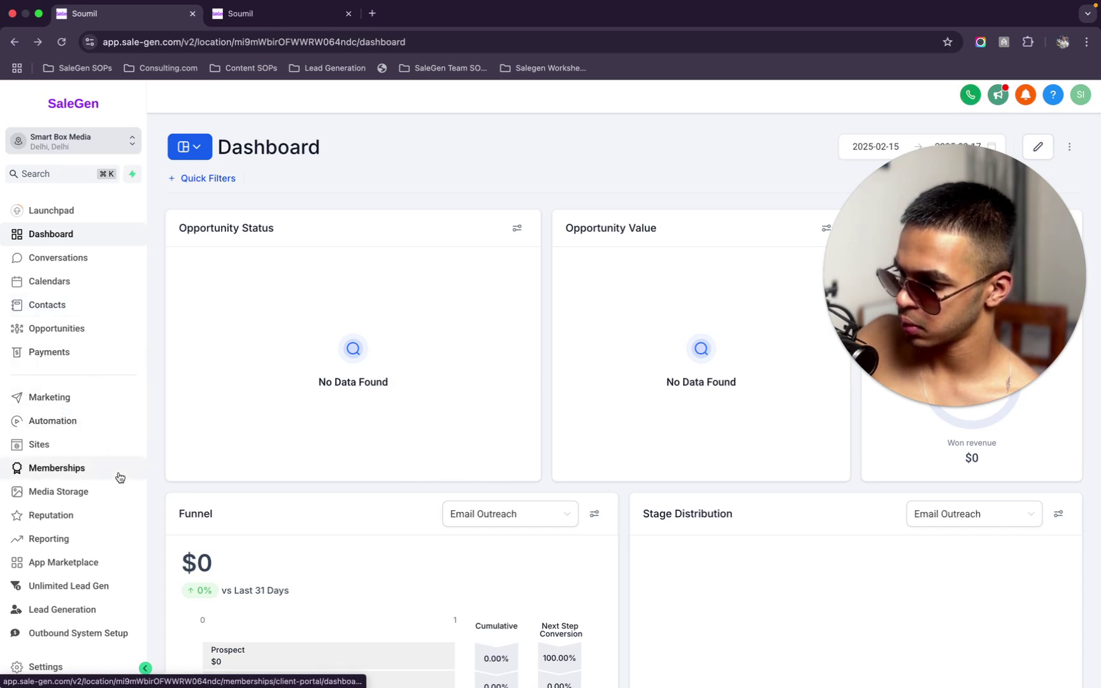
scroll(108, 475, "down", 1)
scroll(106, 221, "up", 1)
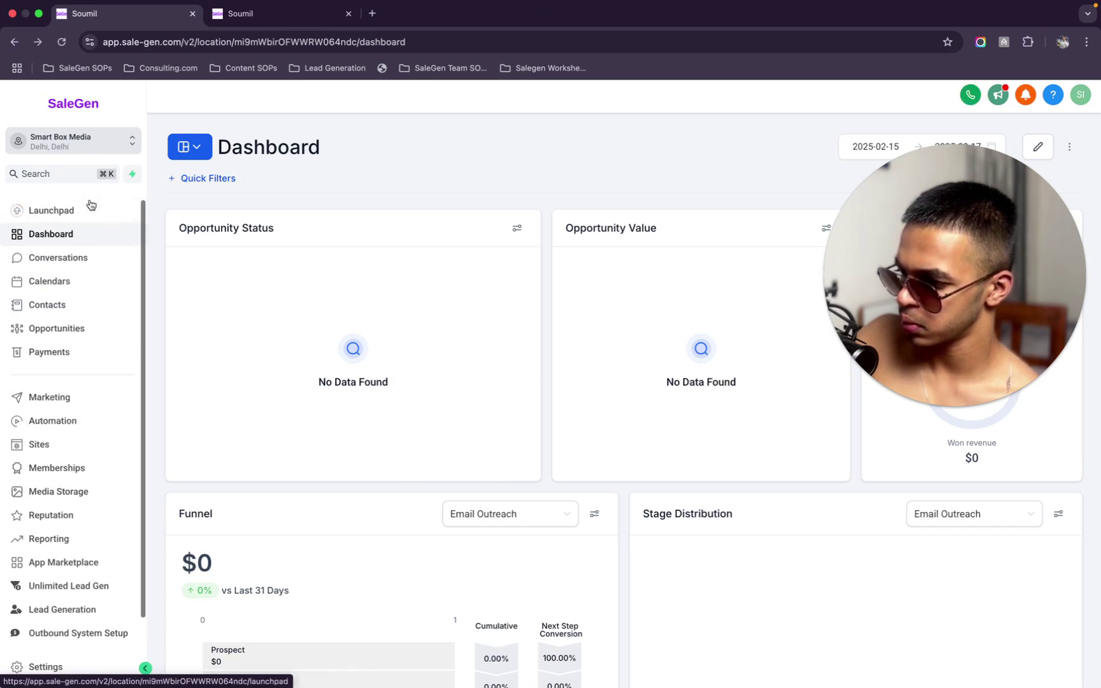
left_click(80, 210)
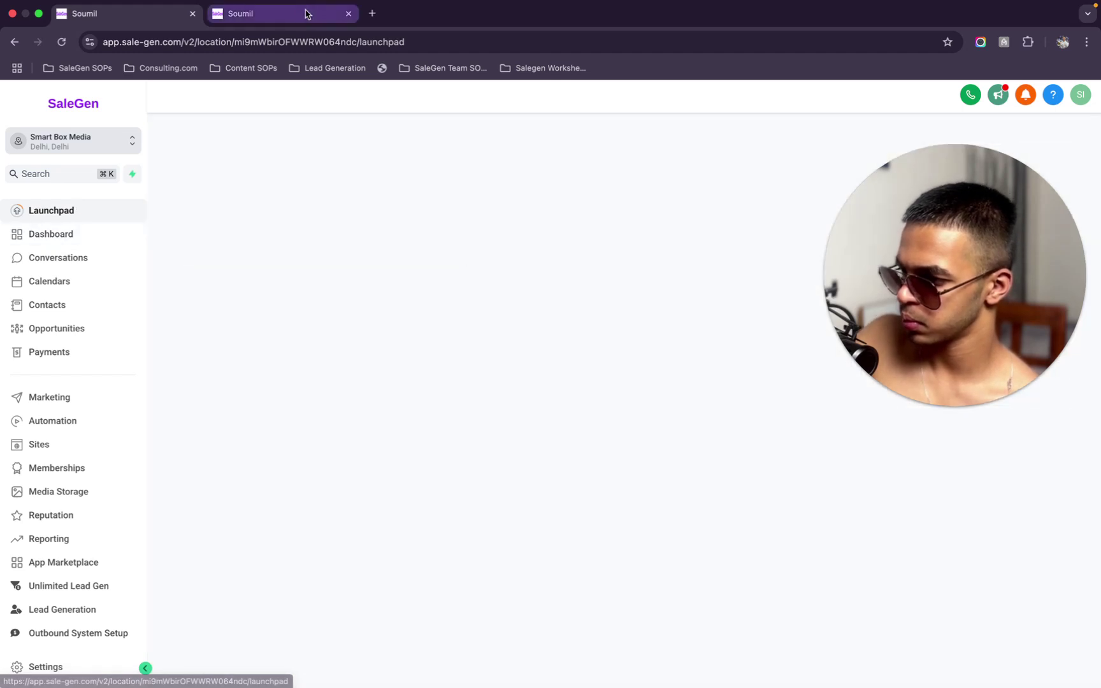
left_click(306, 12)
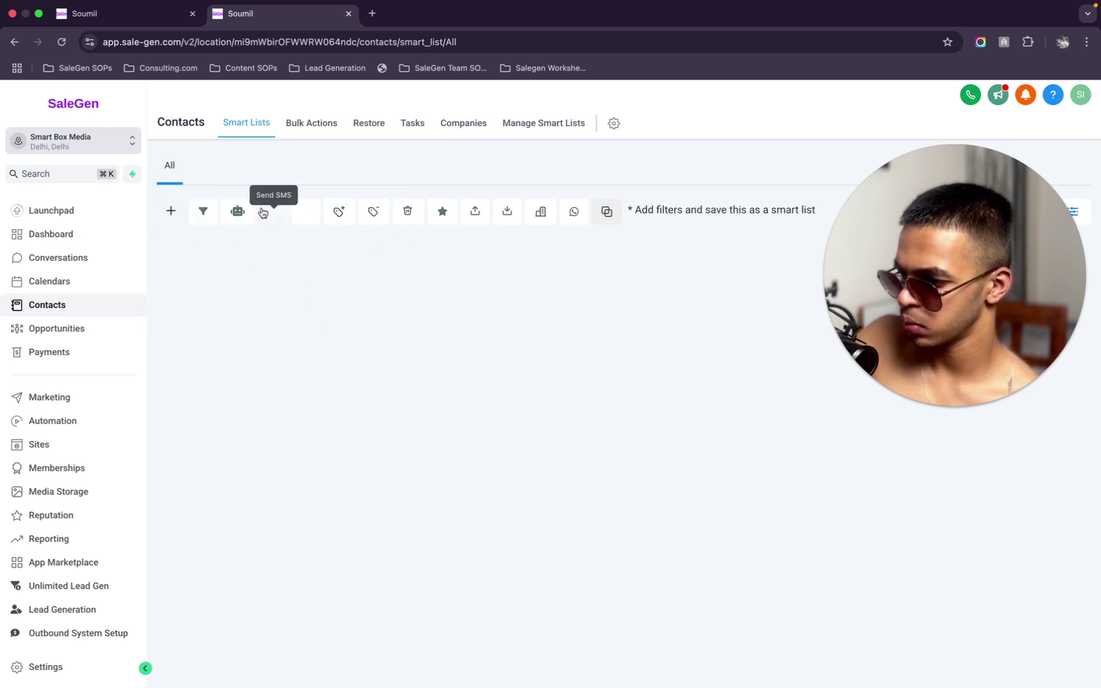
left_click(173, 21)
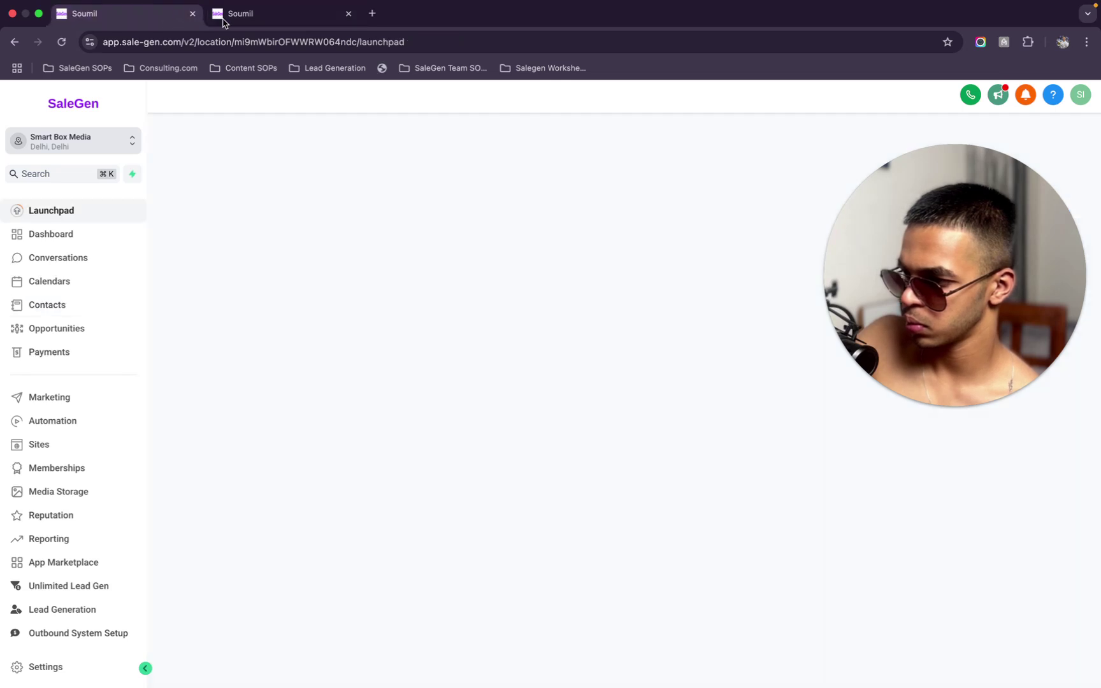
left_click(350, 14)
Open the Contacts page on the All smart list
scroll(101, 337, "down", 1)
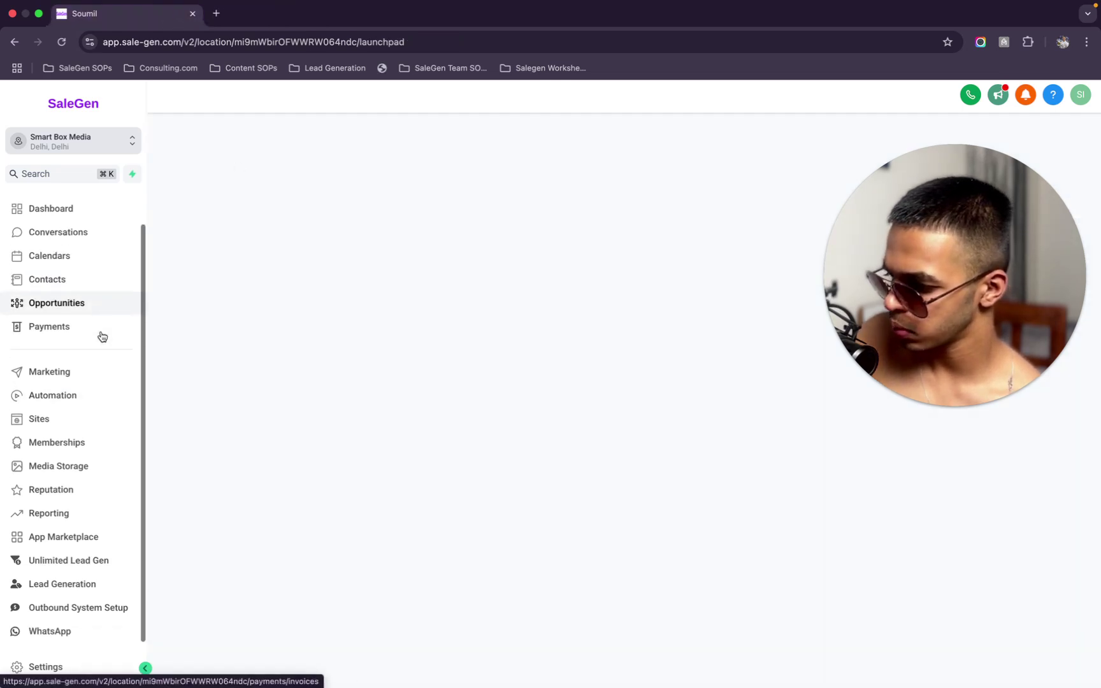
scroll(96, 340, "up", 1)
left_click(73, 308)
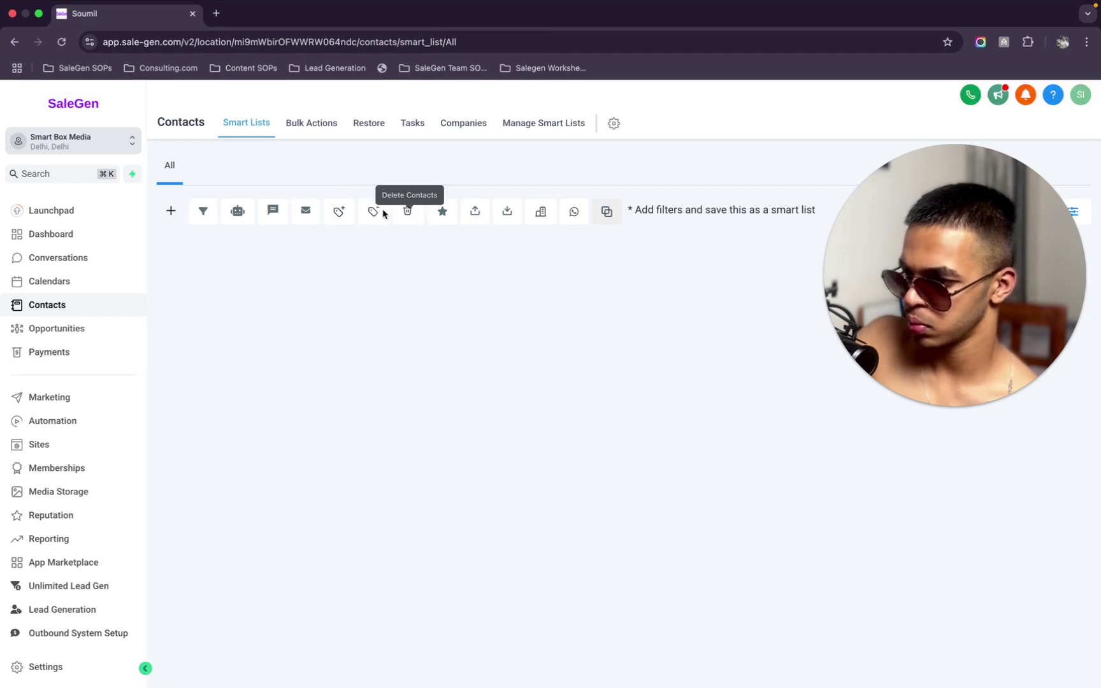
Dismiss the accidental new-contact form and start a contacts import from file
left_click(508, 211)
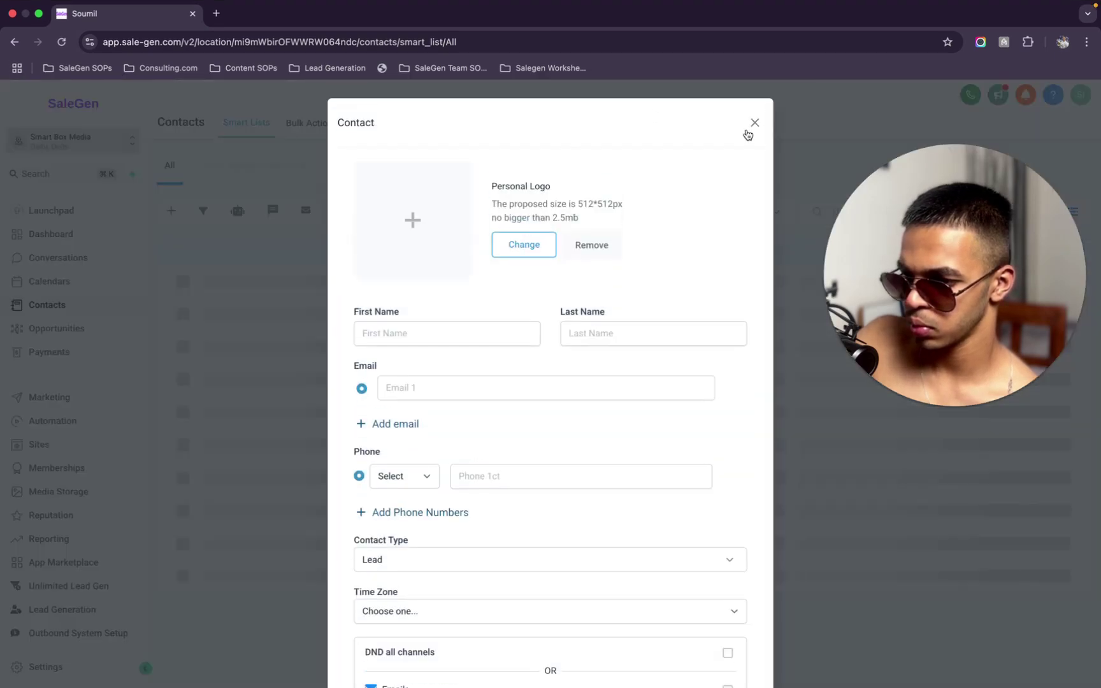
left_click(750, 128)
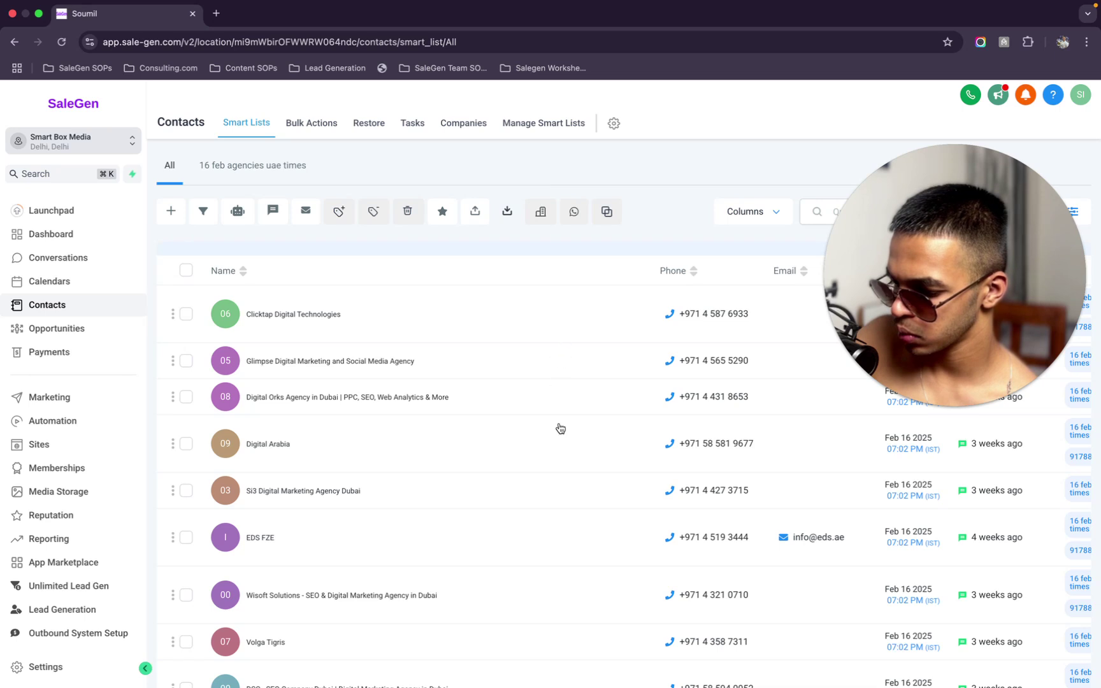
scroll(553, 306, "down", 1)
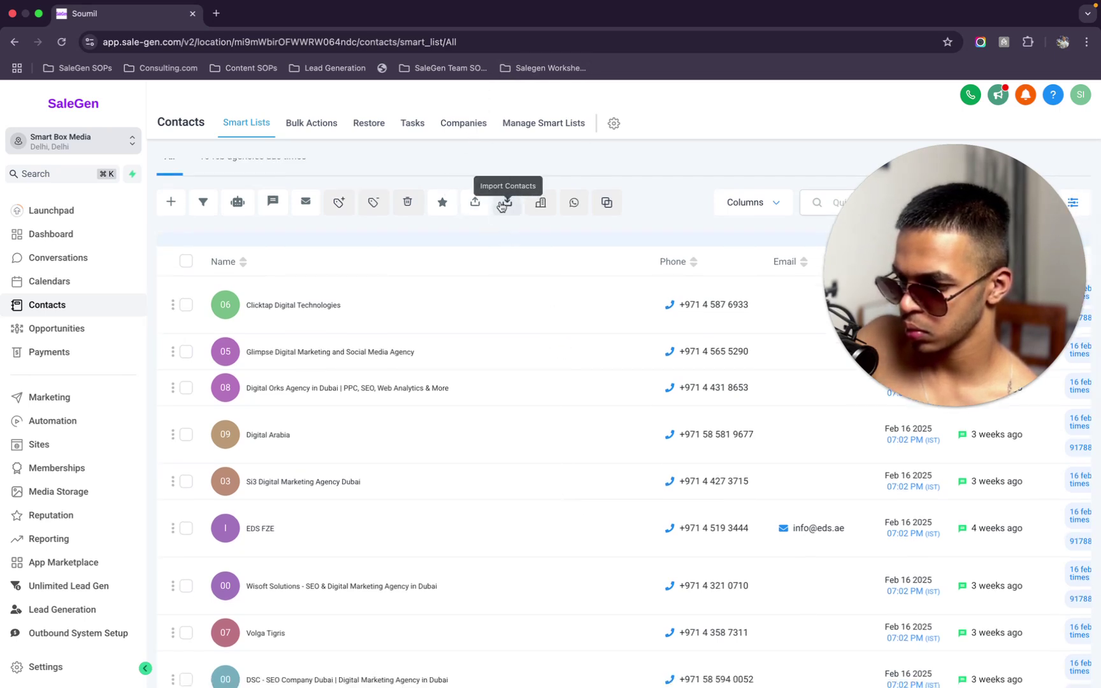
scroll(542, 301, "up", 1)
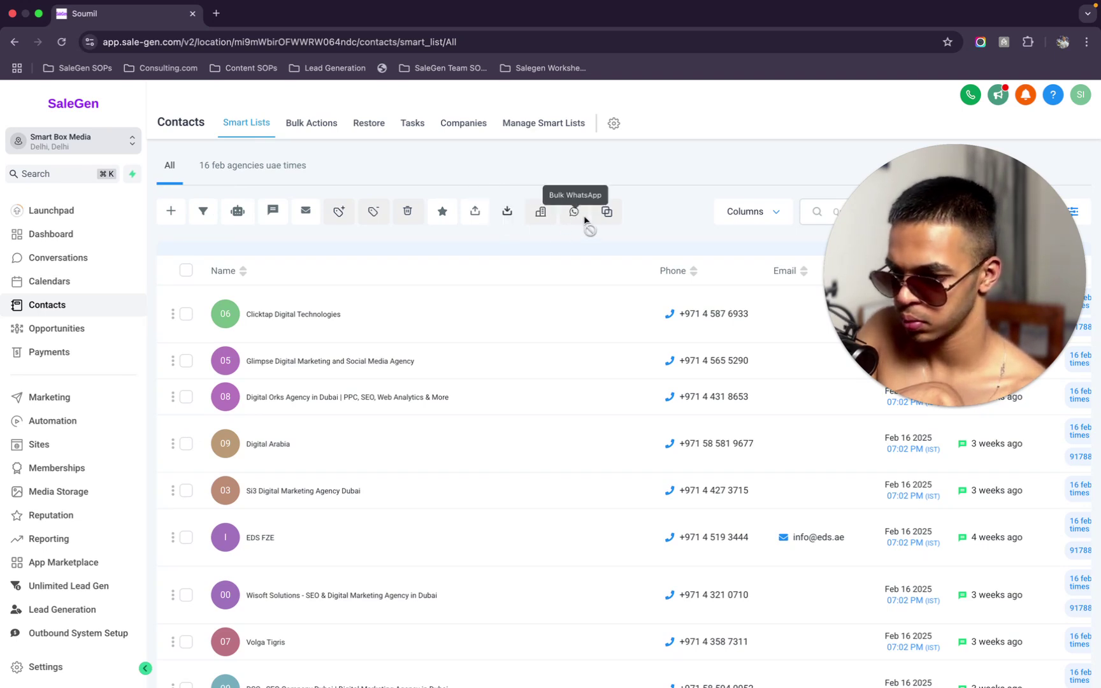
left_click(507, 211)
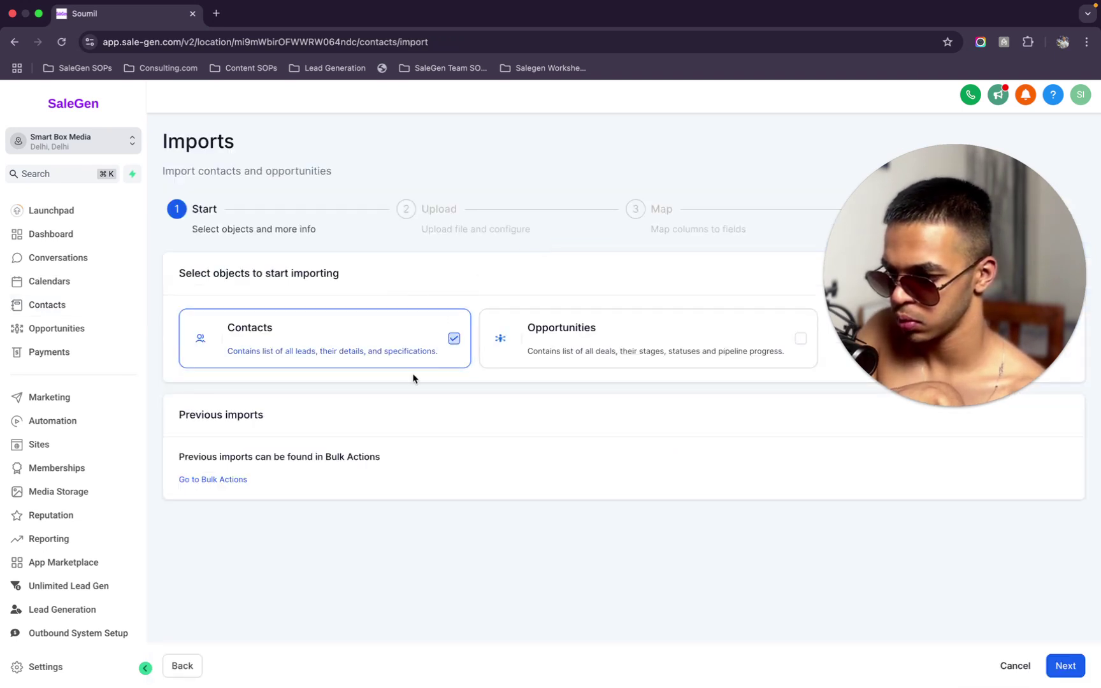
Upload table-export (8).csv from Downloads to create and update contacts
left_click(1054, 666)
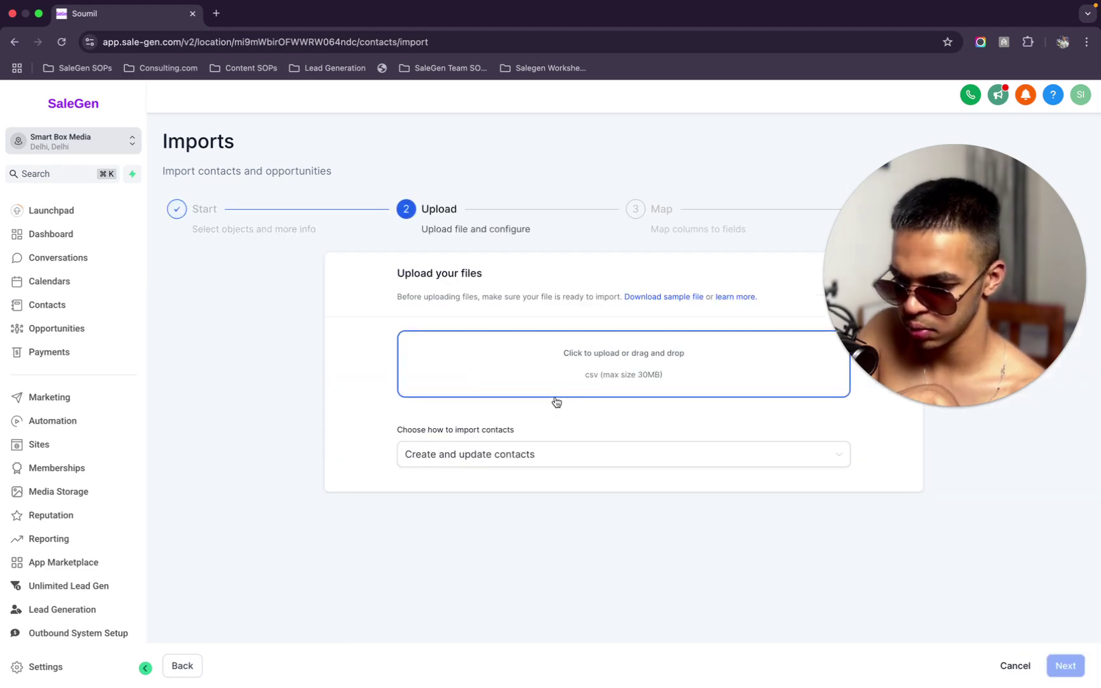
left_click(556, 352)
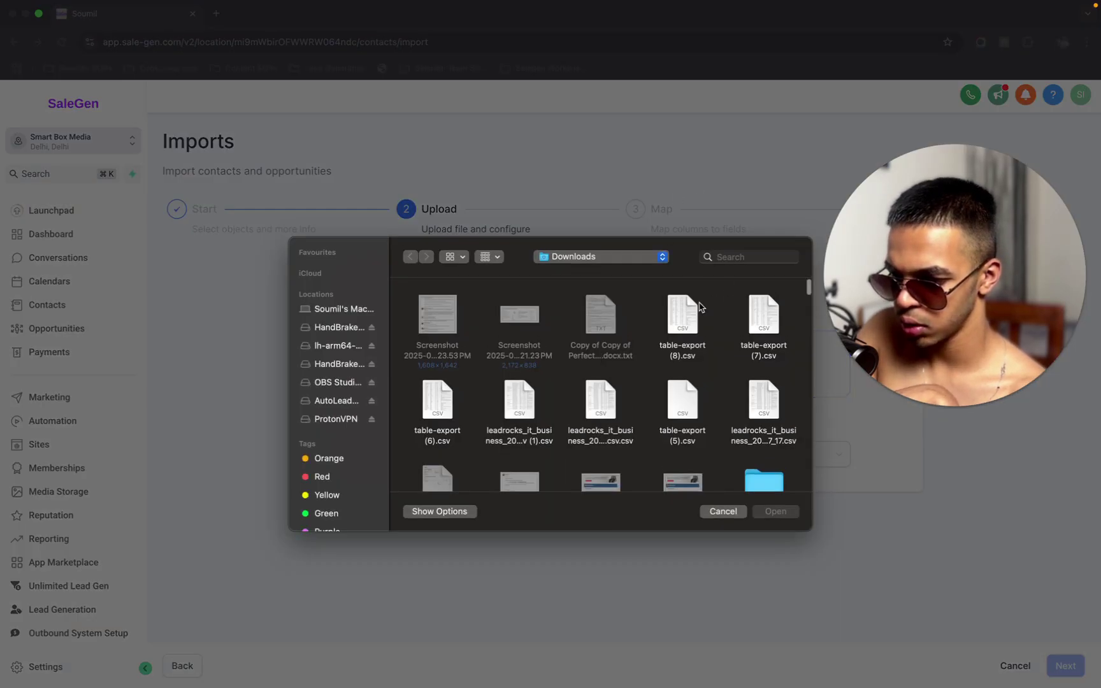
double_click(682, 315)
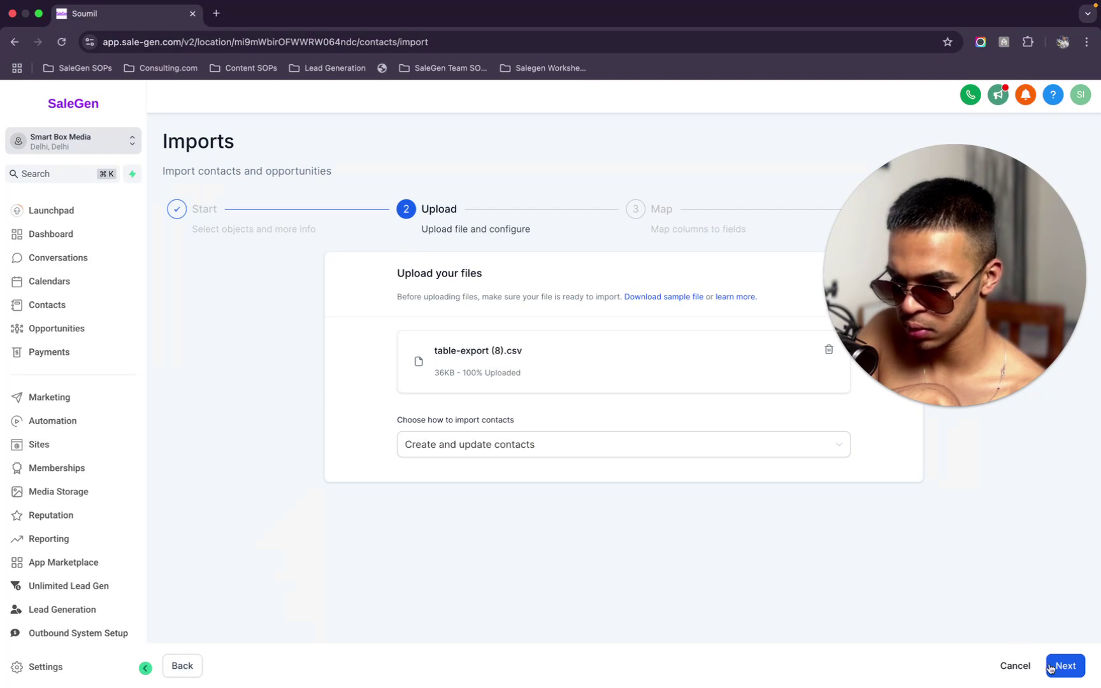
left_click(1053, 666)
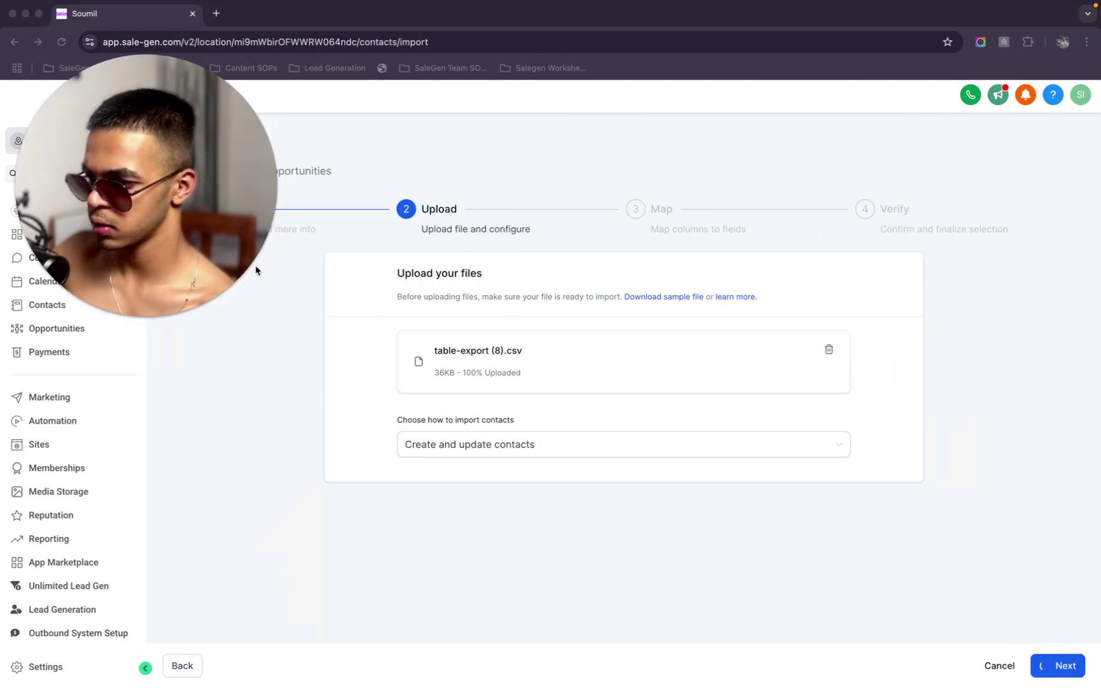
Map the Company Website column to Website, skipping the 11 unmapped columns, and proceed to Verify
scroll(408, 394, "down", 3)
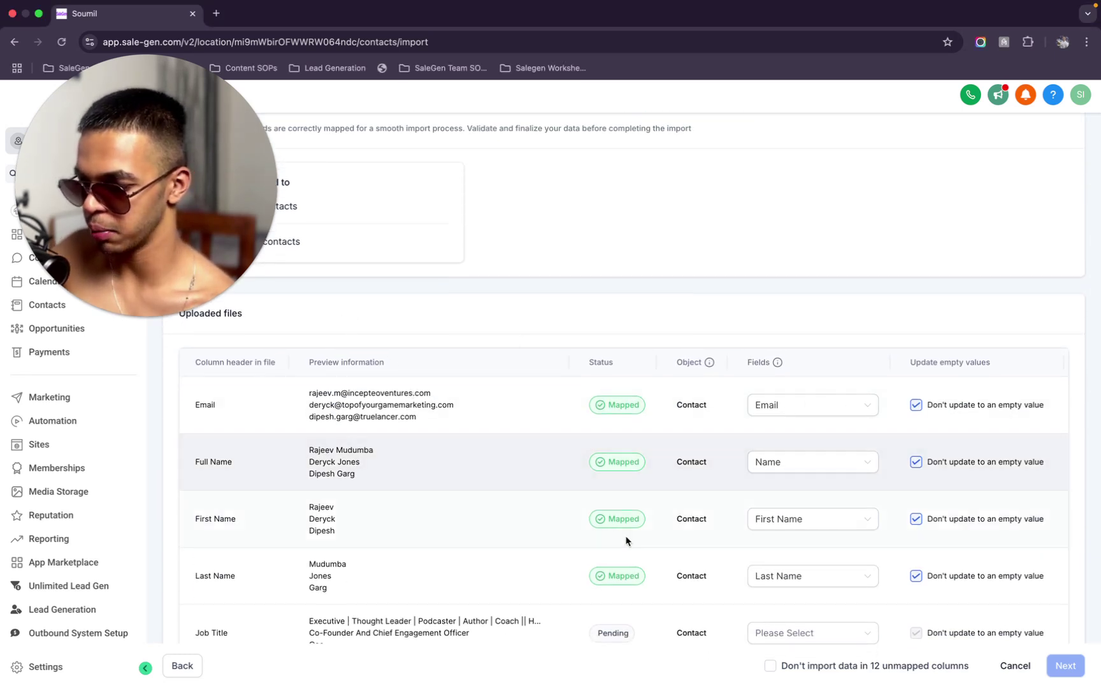
scroll(793, 561, "down", 4)
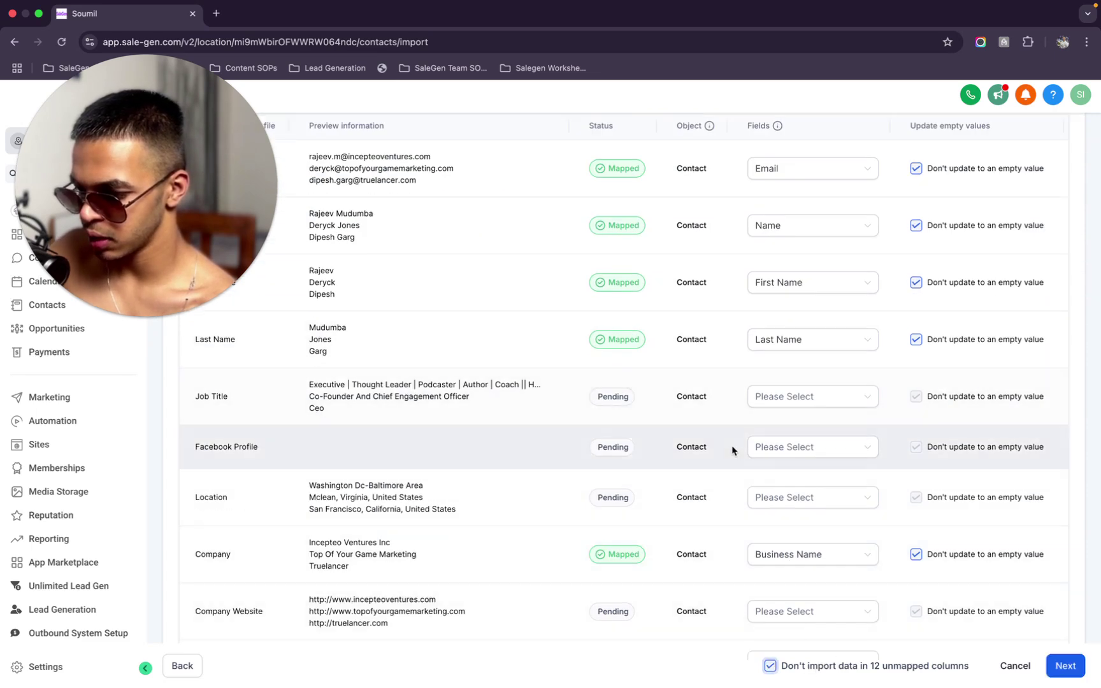
scroll(732, 450, "down", 1)
scroll(762, 485, "down", 2)
scroll(775, 513, "down", 2)
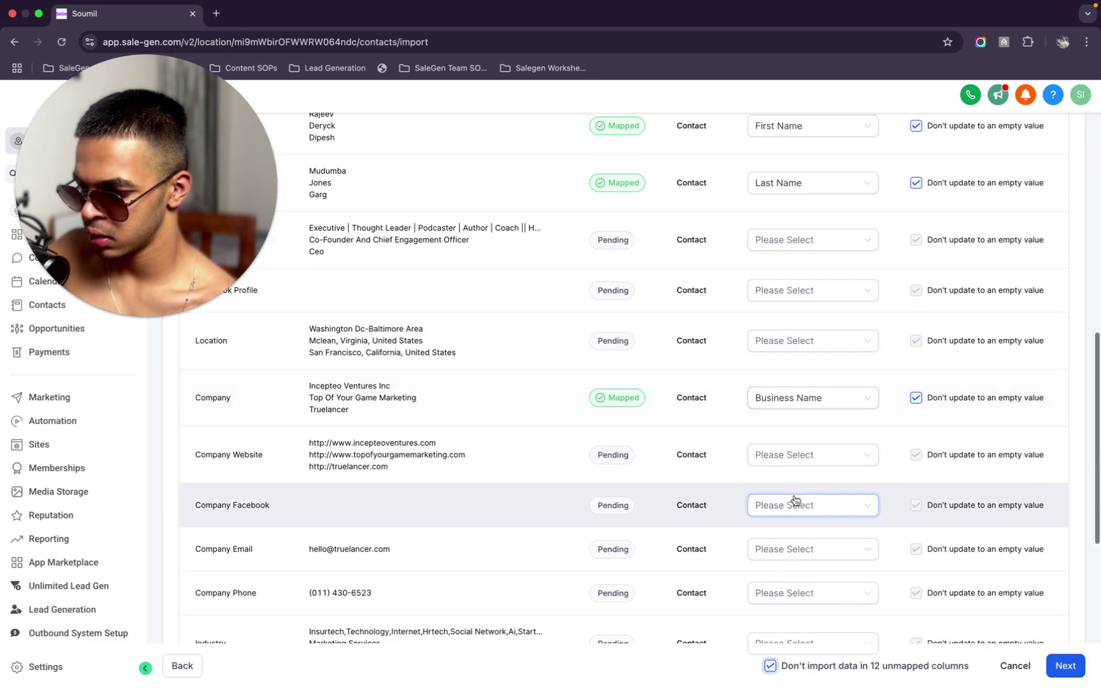
left_click(808, 464)
type("WE")
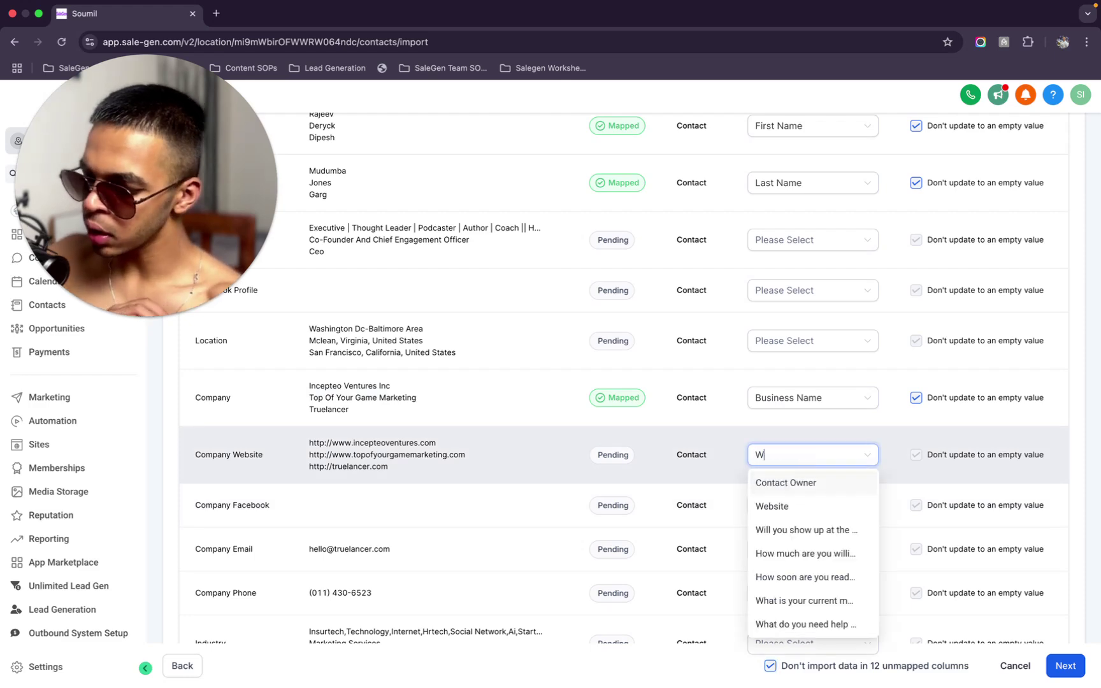
left_click(804, 483)
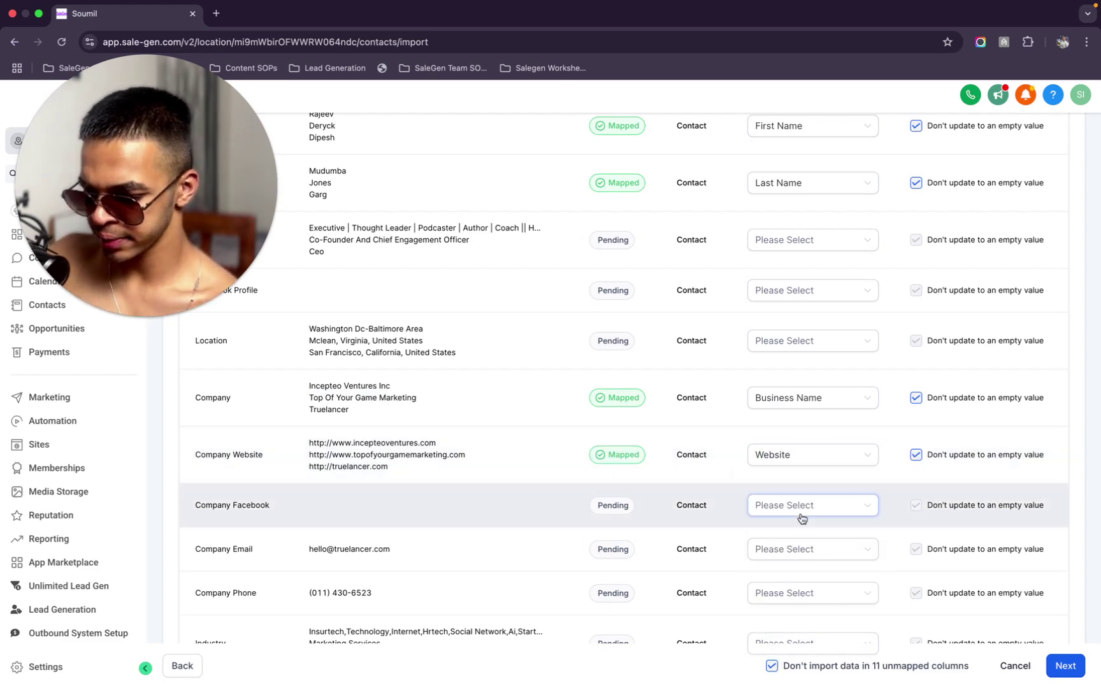
scroll(801, 518, "down", 3)
scroll(801, 518, "down", 5)
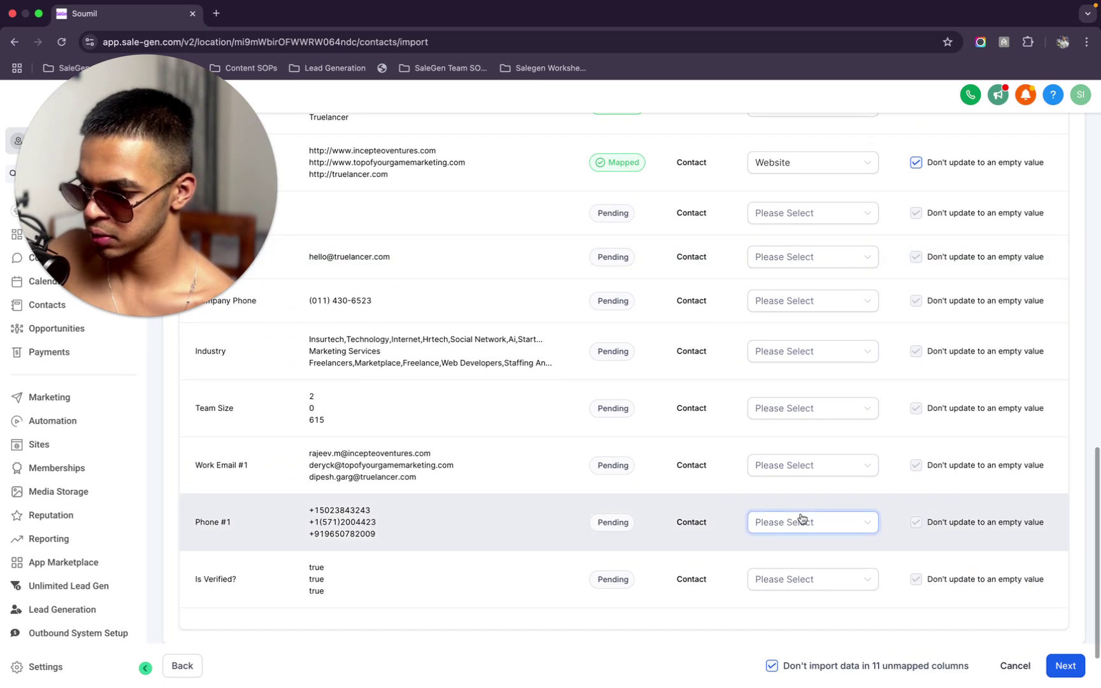
left_click(896, 669)
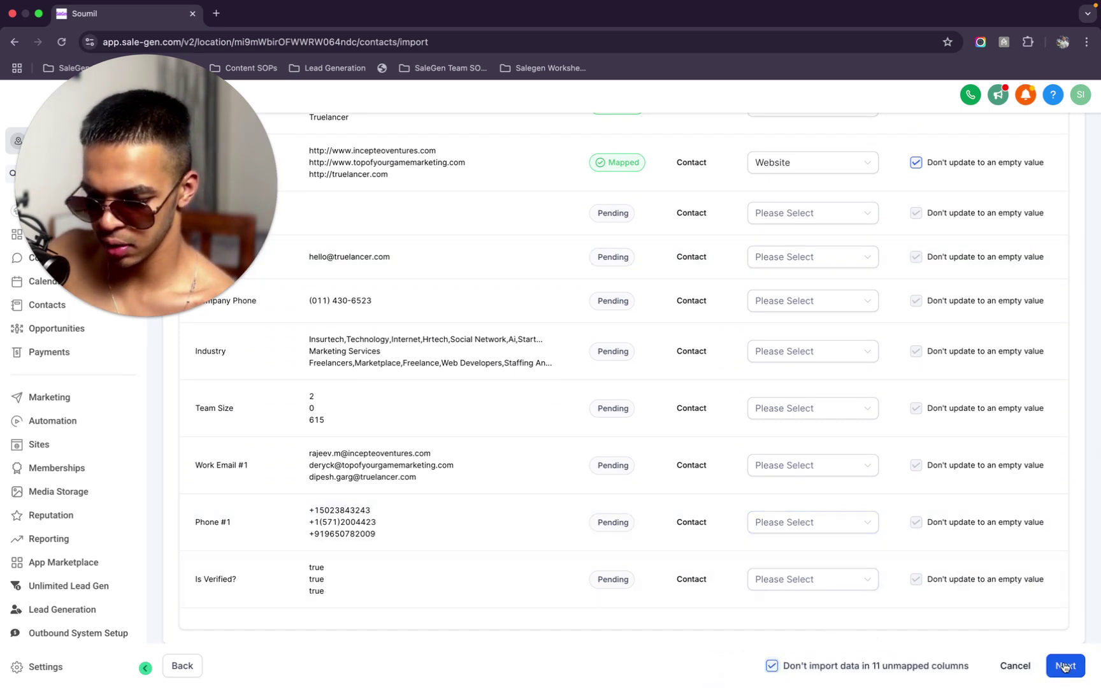
left_click(1064, 666)
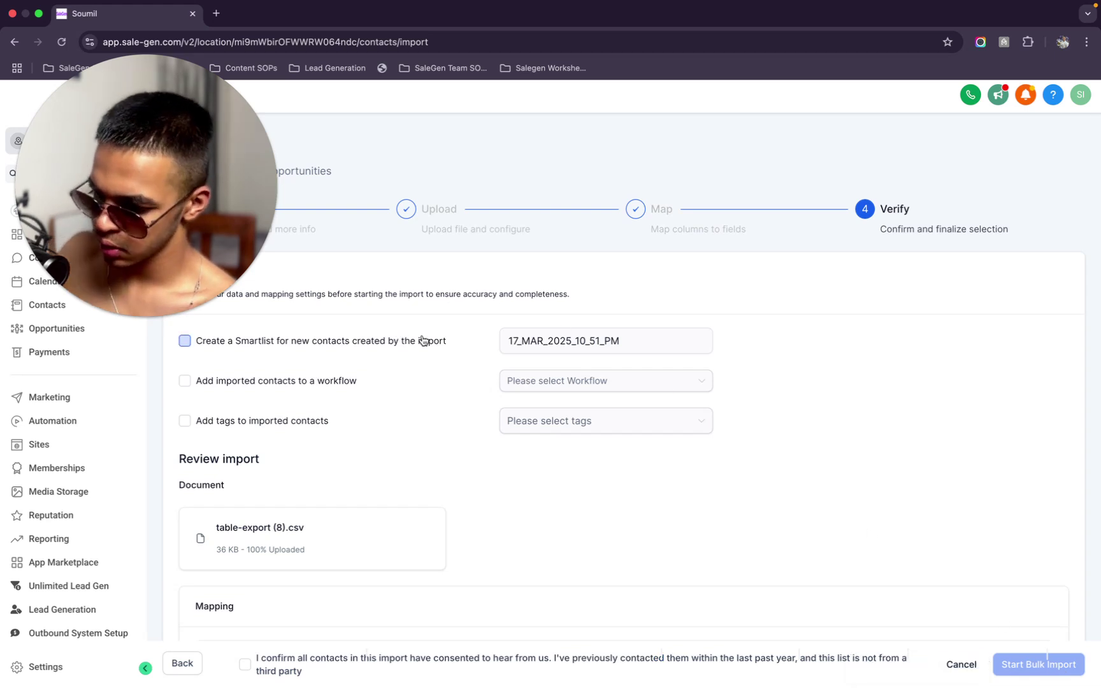
Name the smart list '17 MAR IT CO Email' and enroll contacts in Remote Dev Cold Email
triple_click(571, 335)
type("17 MAR IT CO")
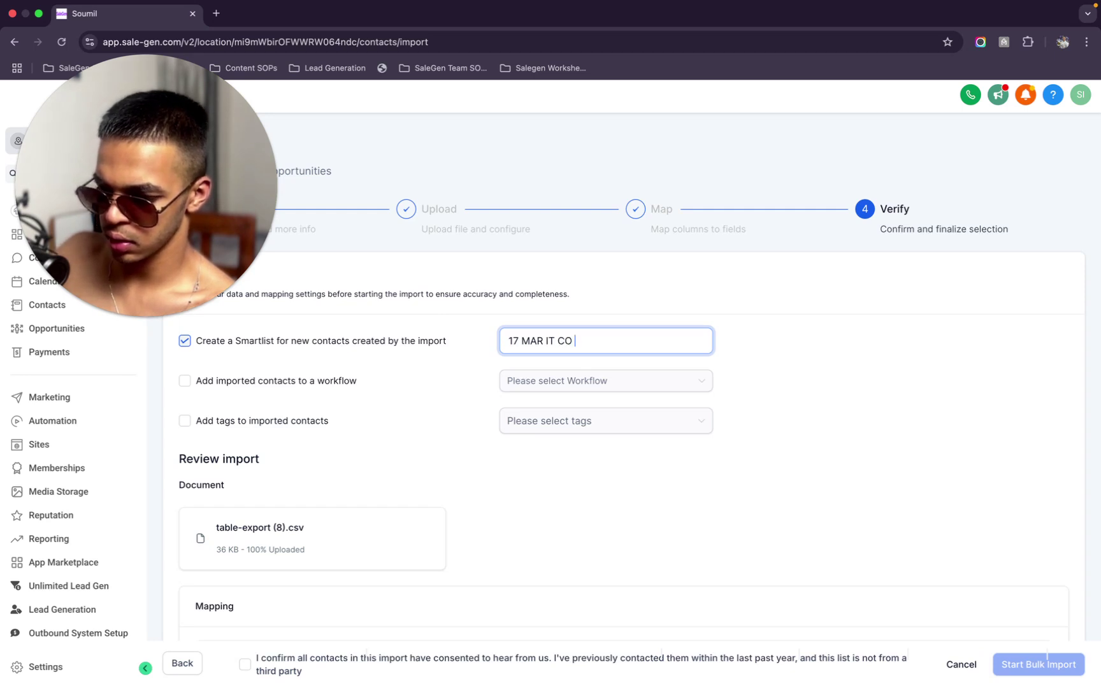
left_click(290, 382)
left_click(556, 382)
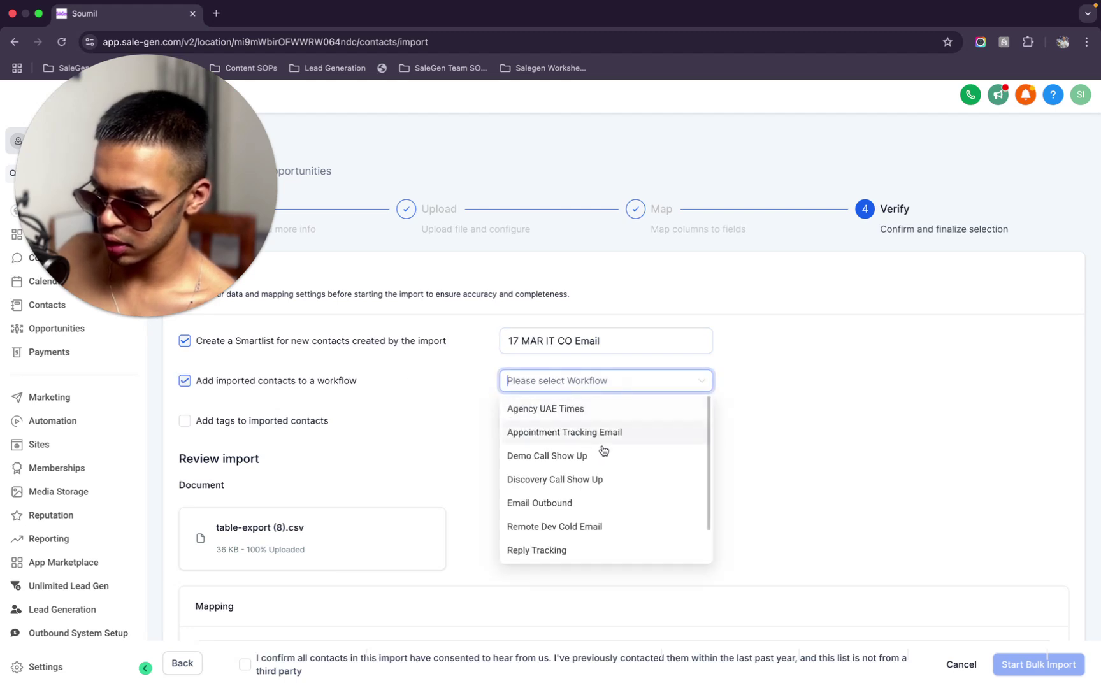
scroll(602, 446, "down", 1)
left_click(570, 515)
Create and apply the tag 17 MAR IT CO Email, confirm consent, and start the bulk import
left_click(301, 419)
triple_click(628, 347)
key("super+c")
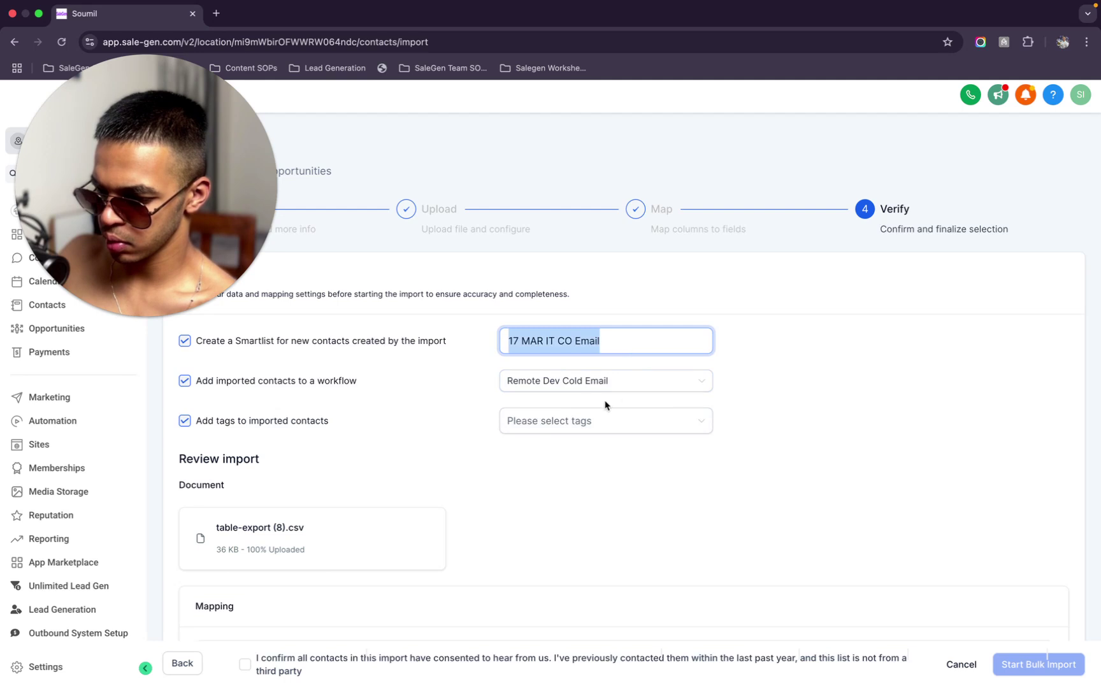
left_click(591, 423)
key("super+v")
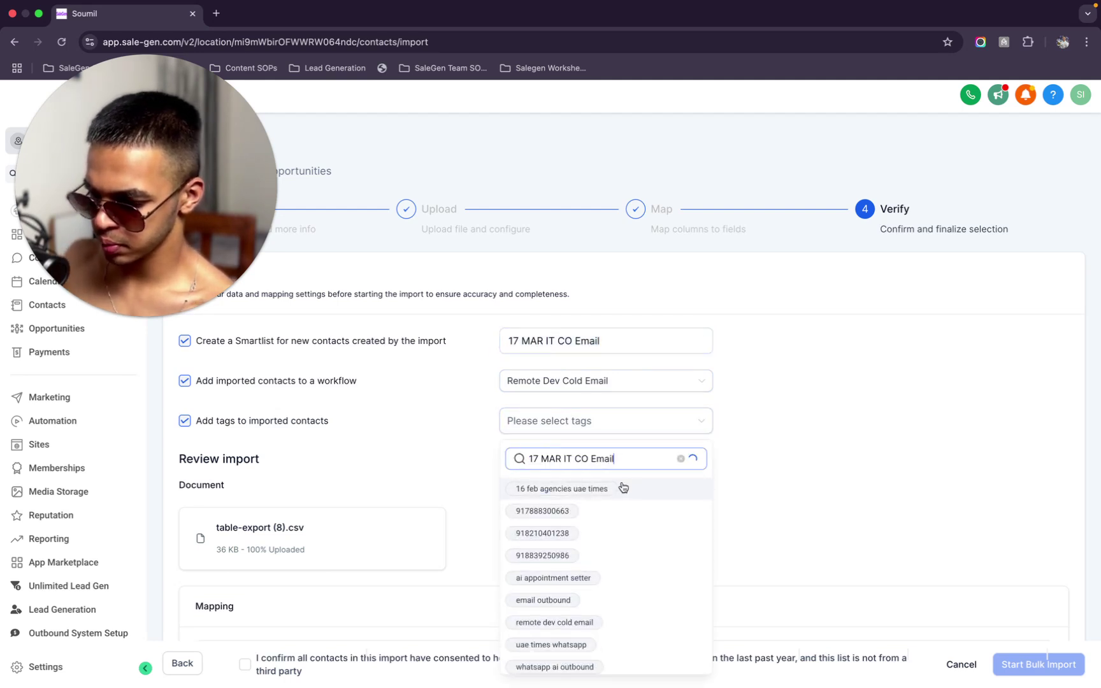
left_click(578, 502)
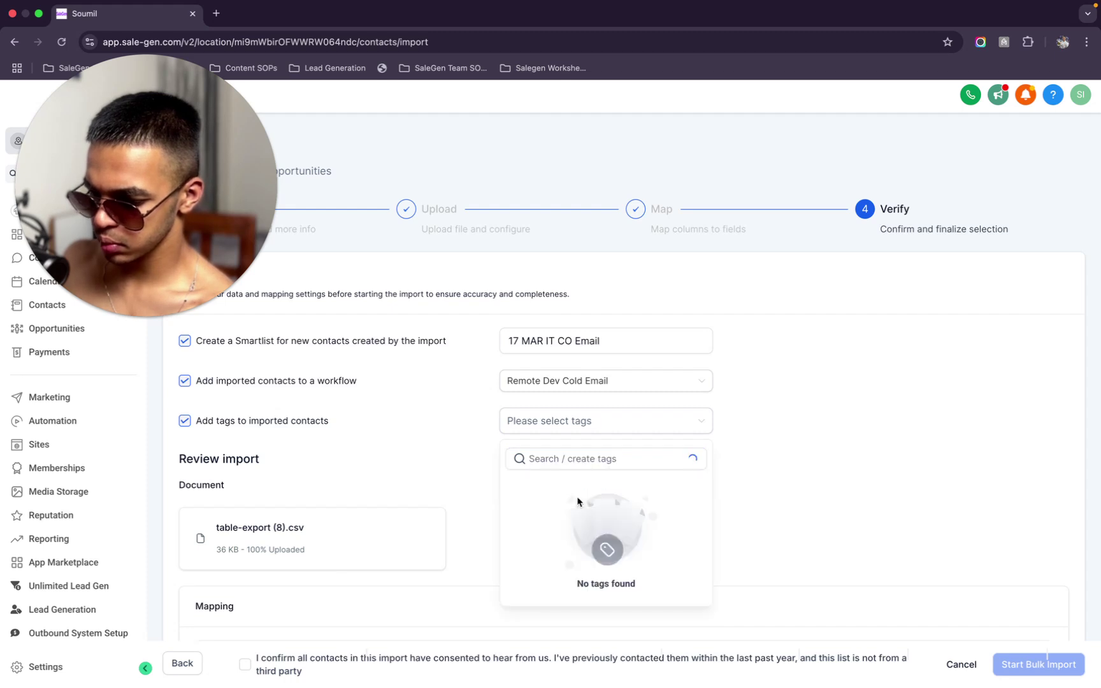
left_click(405, 602)
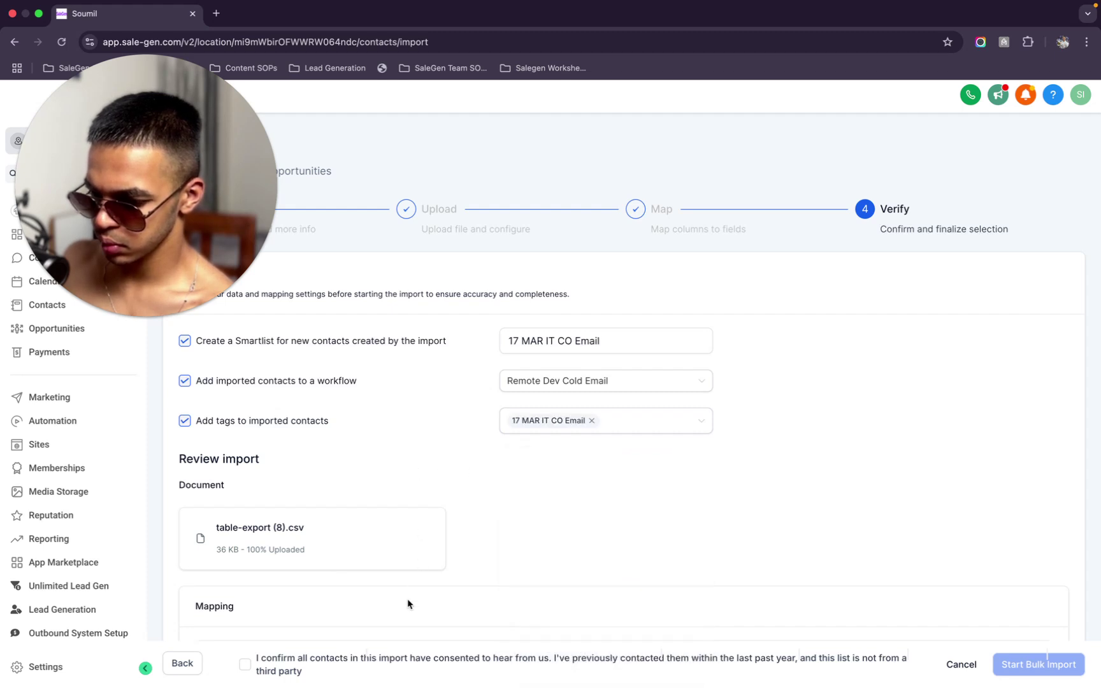
left_click(418, 664)
left_click(1015, 657)
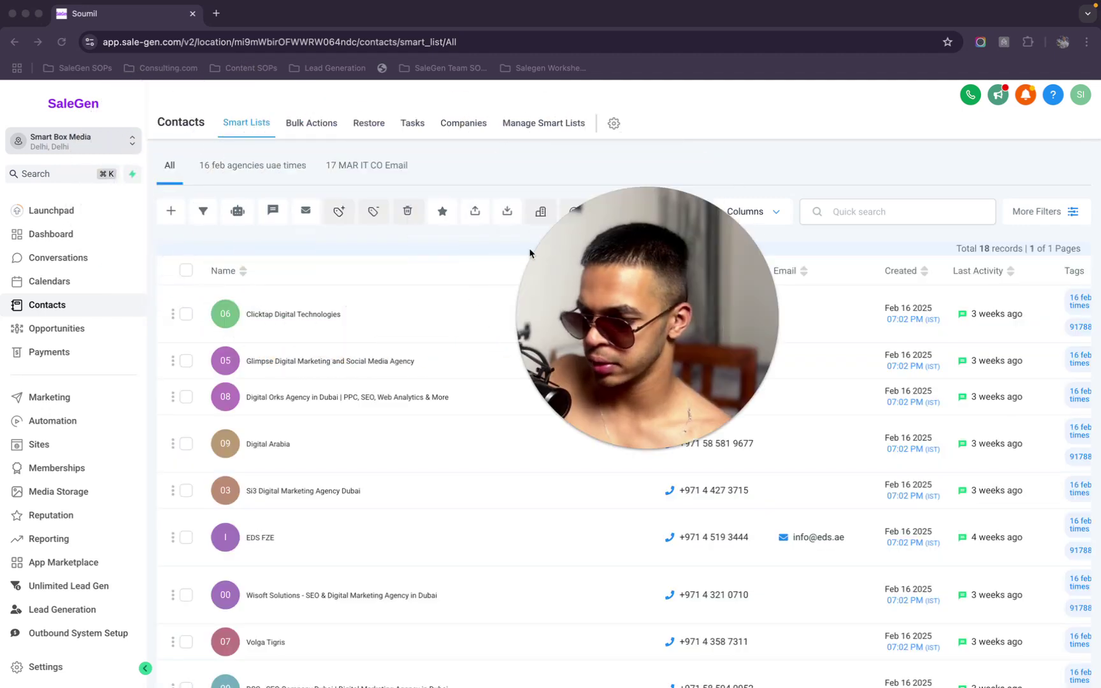
View the 17 MAR IT CO Email smart list's 11 imported, tagged contacts
left_click(278, 273)
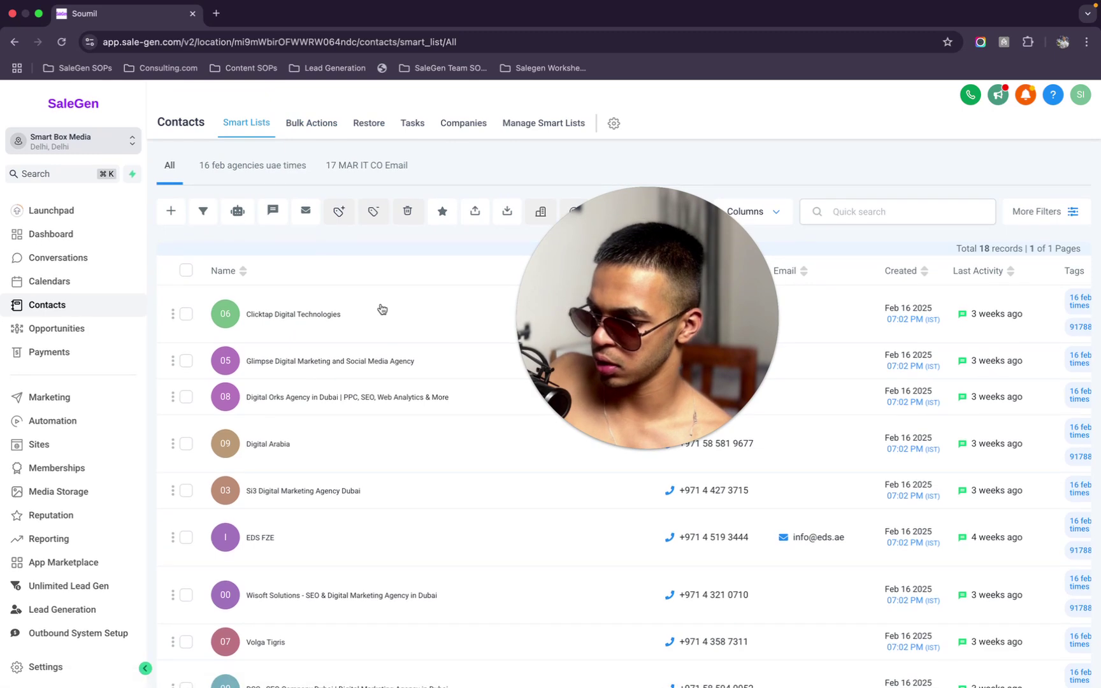
scroll(381, 310, "down", 5)
scroll(357, 268, "up", 5)
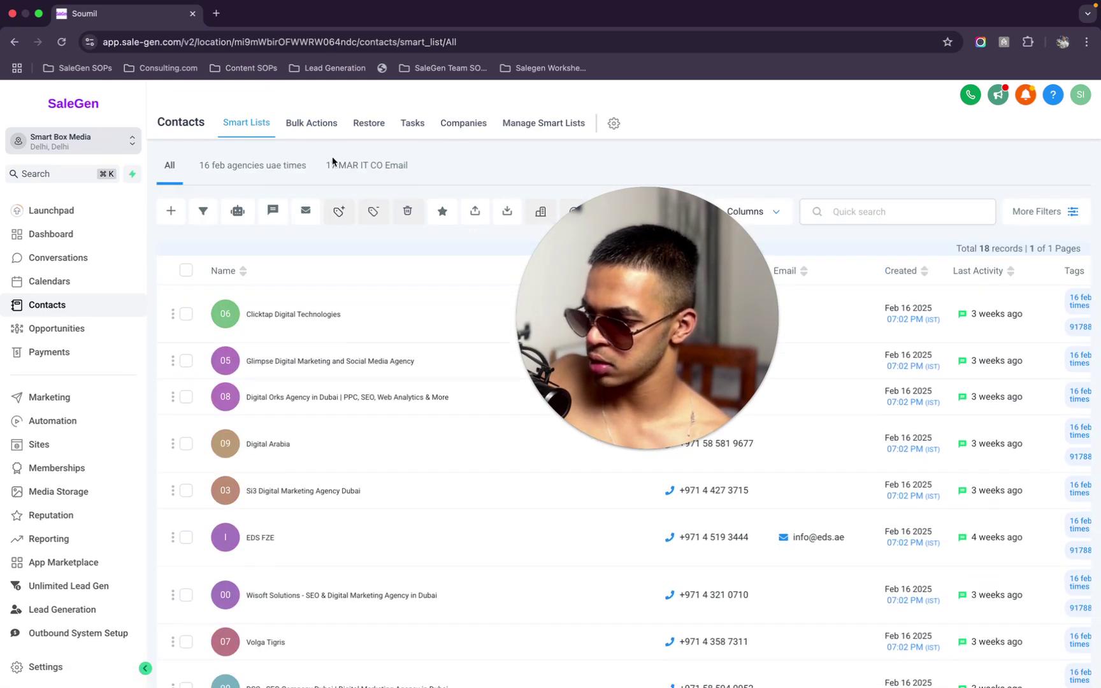
left_click(369, 168)
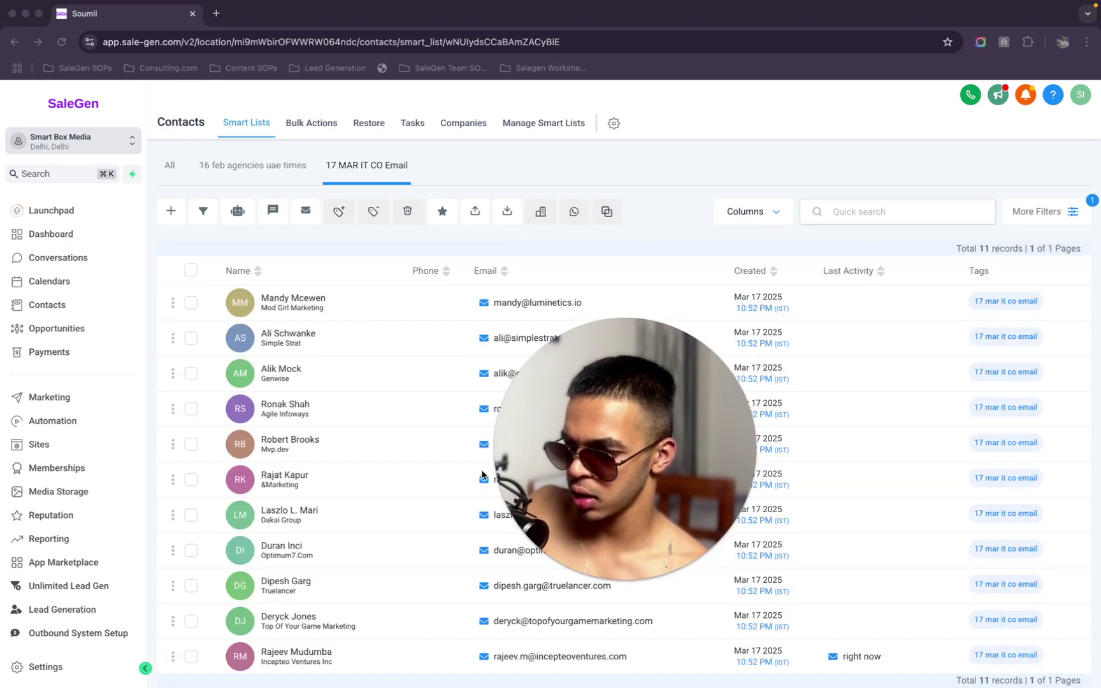
scroll(339, 501, "down", 1)
scroll(339, 504, "up", 1)
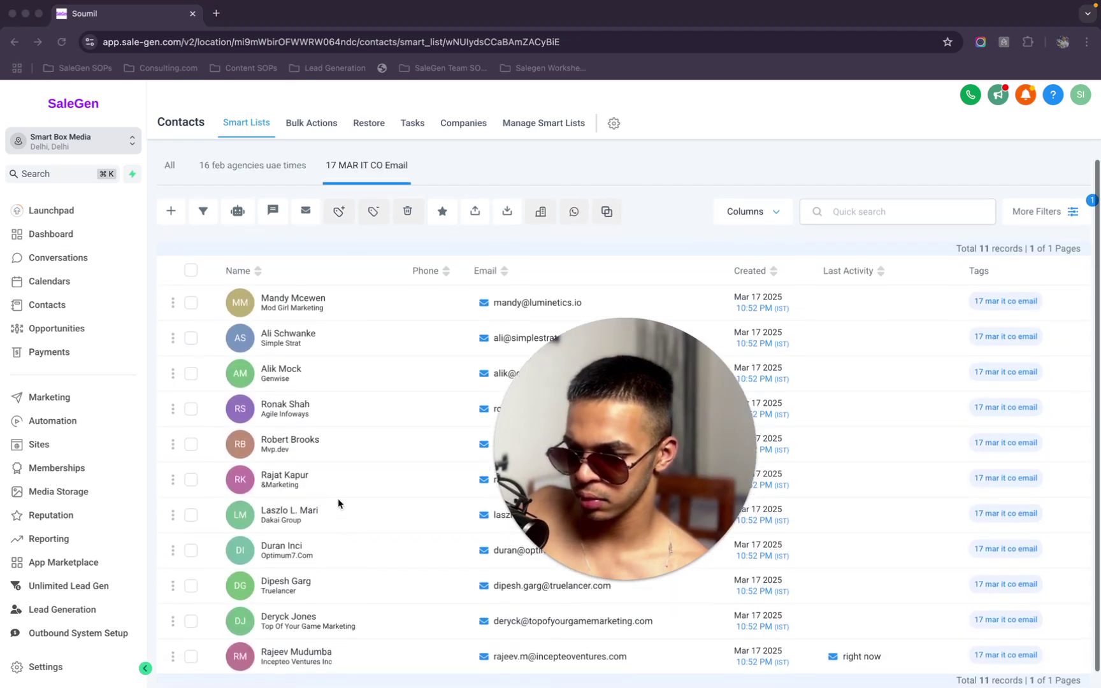
scroll(339, 504, "down", 1)
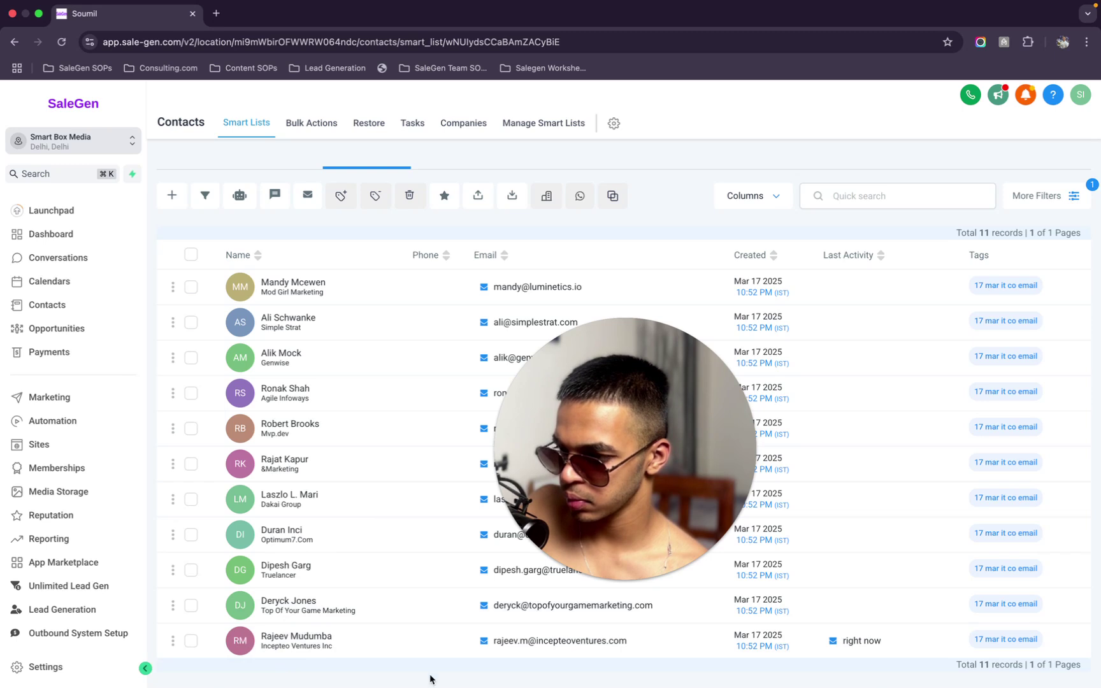
Open the most recently active contact and expand the sent cold email in its conversation
left_click(859, 642)
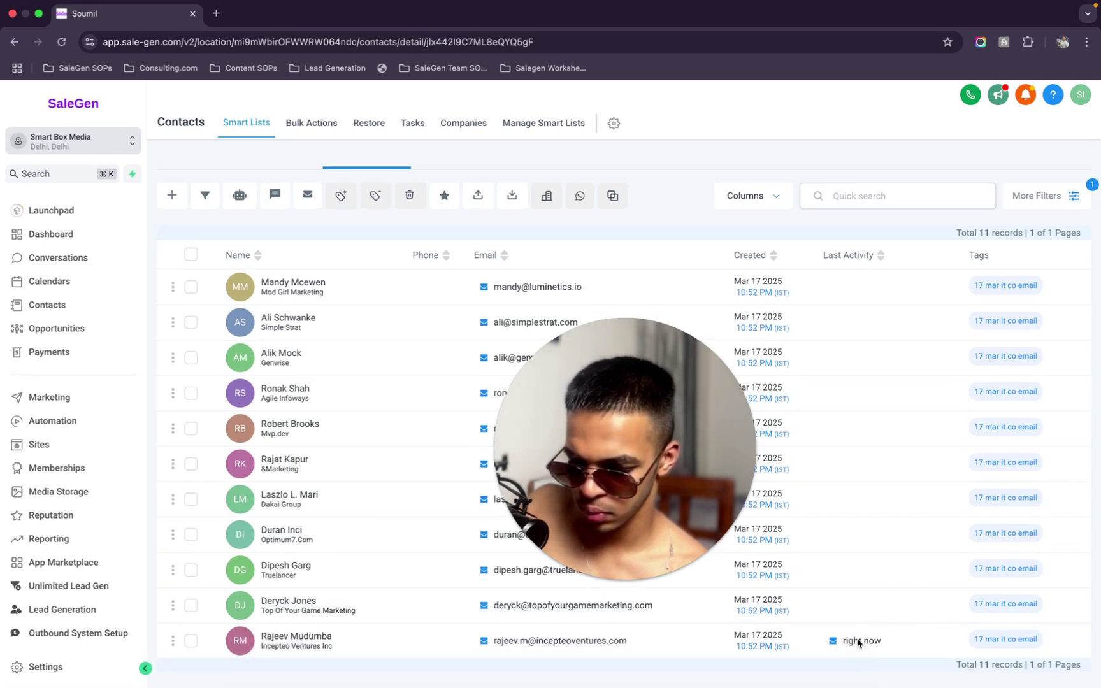
left_click_drag(606, 407, 852, 357)
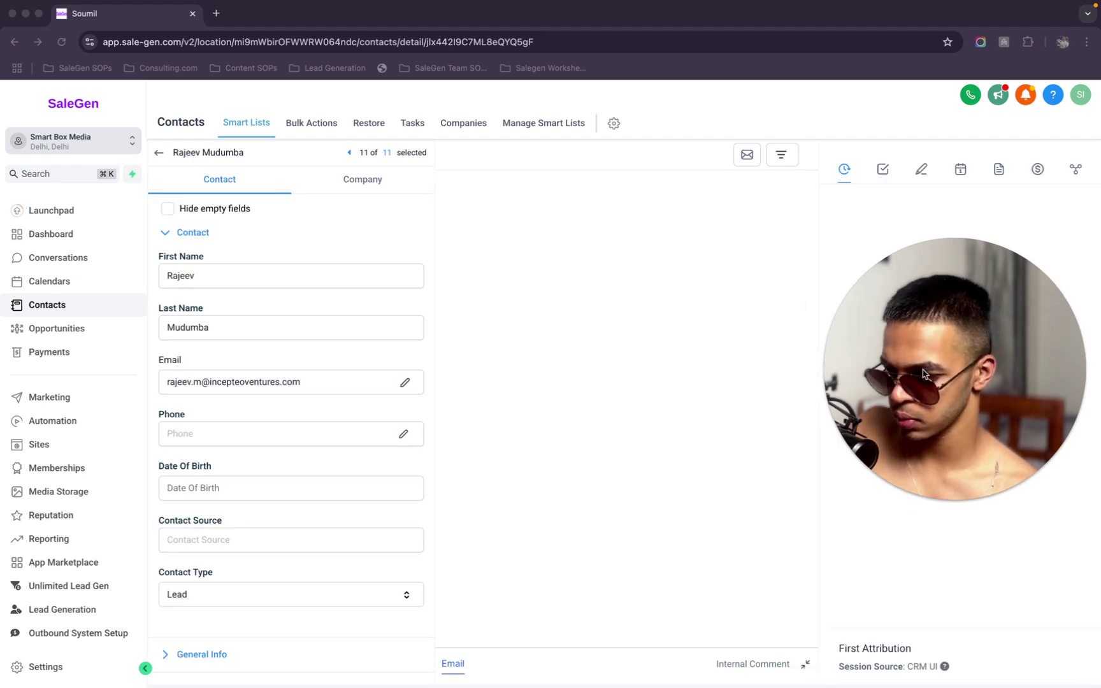
left_click_drag(896, 359, 224, 381)
left_click(563, 379)
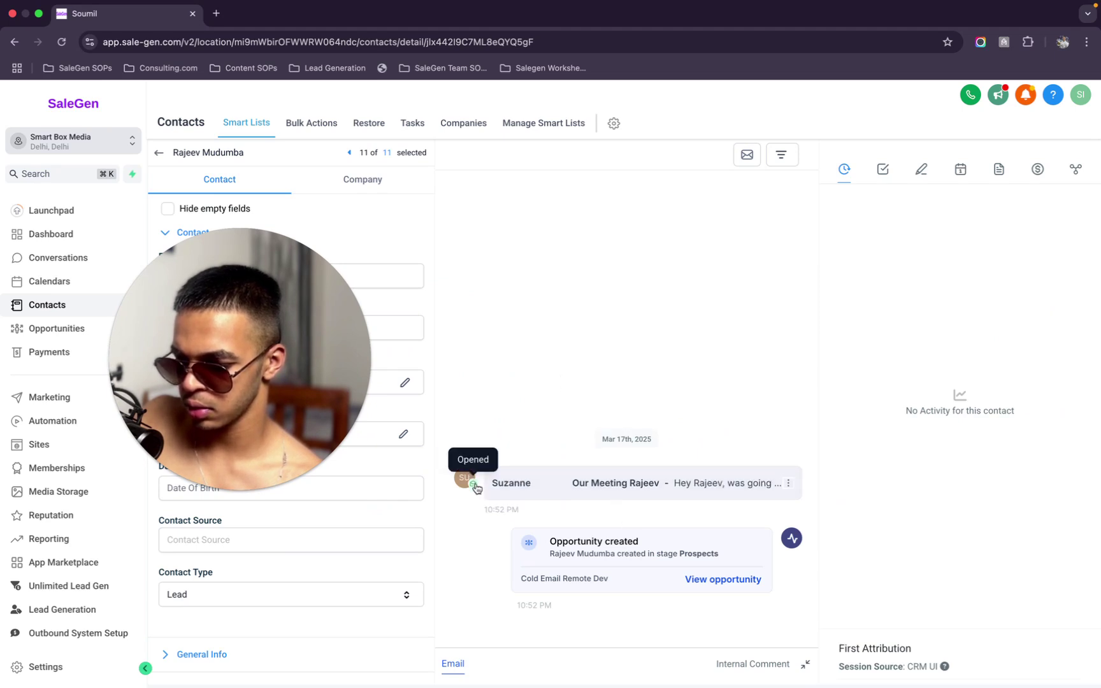
left_click(555, 487)
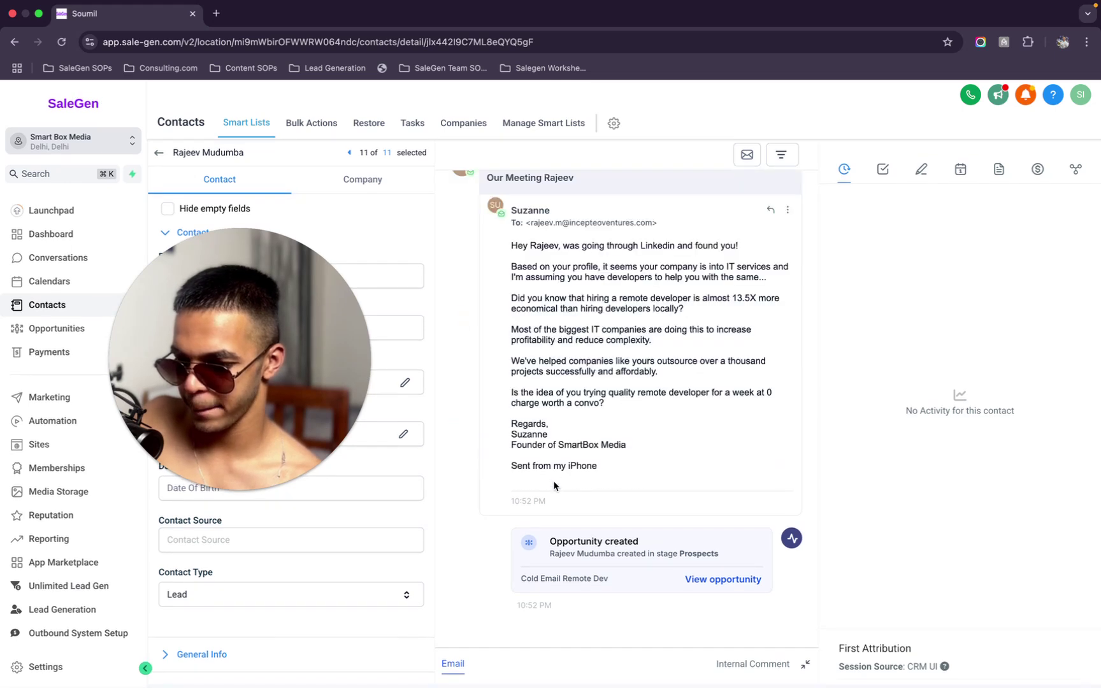
Check the sent email's opened status, then go to the Automation workflow list
left_click_drag(504, 248, 641, 265)
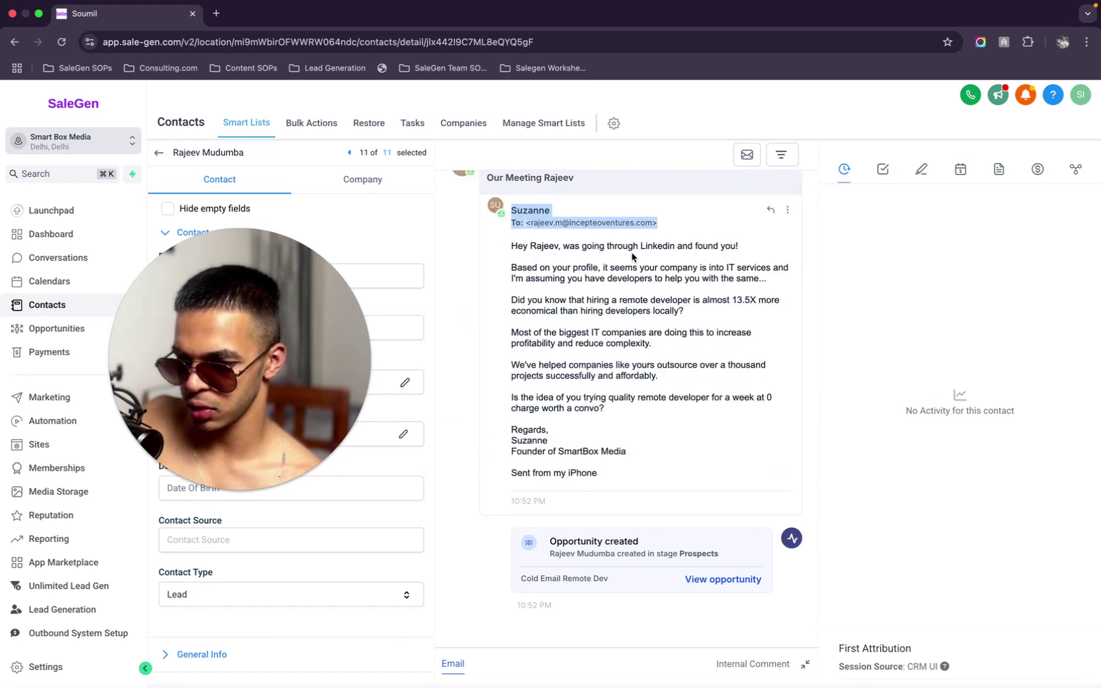
scroll(533, 255, "up", 2)
left_click(546, 277)
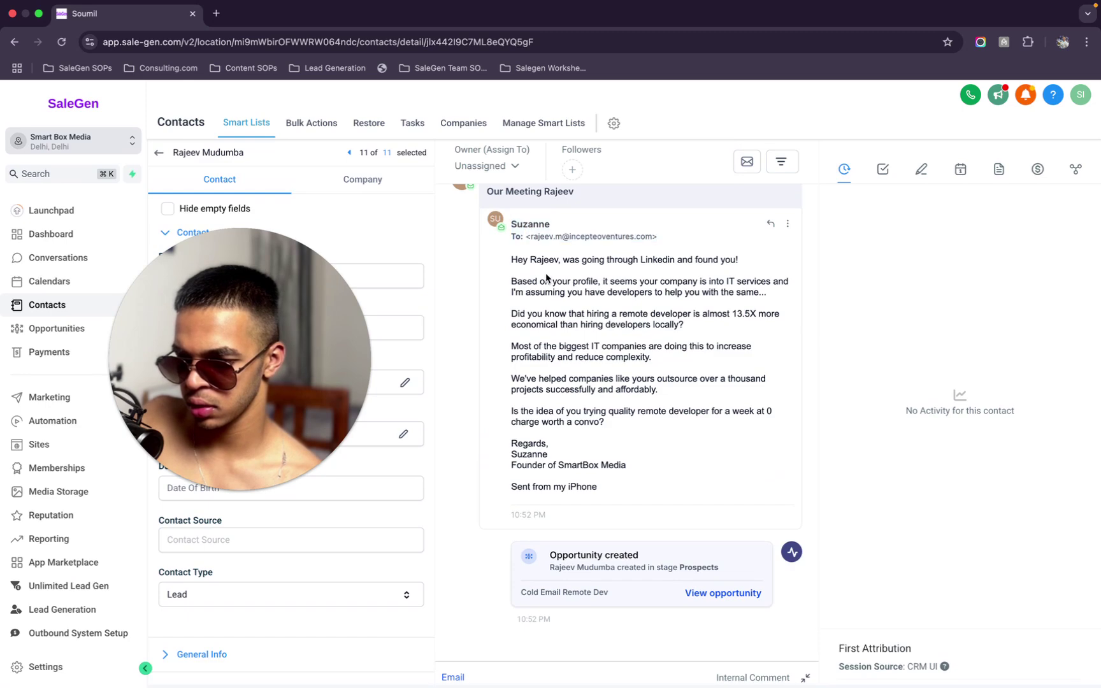
scroll(589, 302, "up", 4)
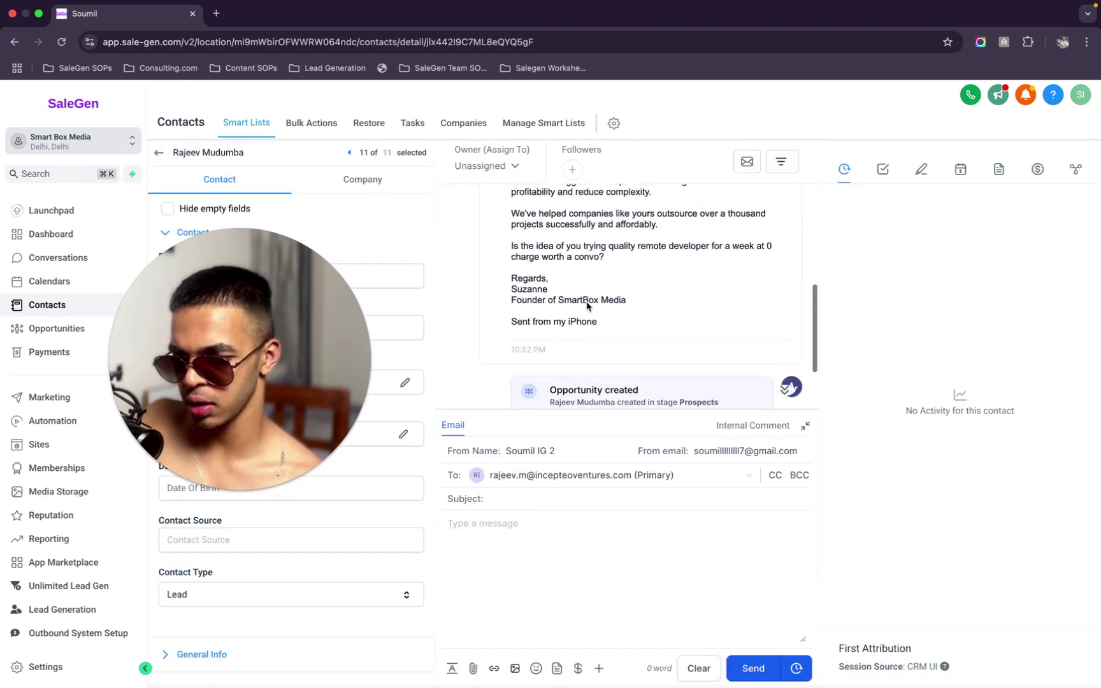
scroll(589, 302, "up", 3)
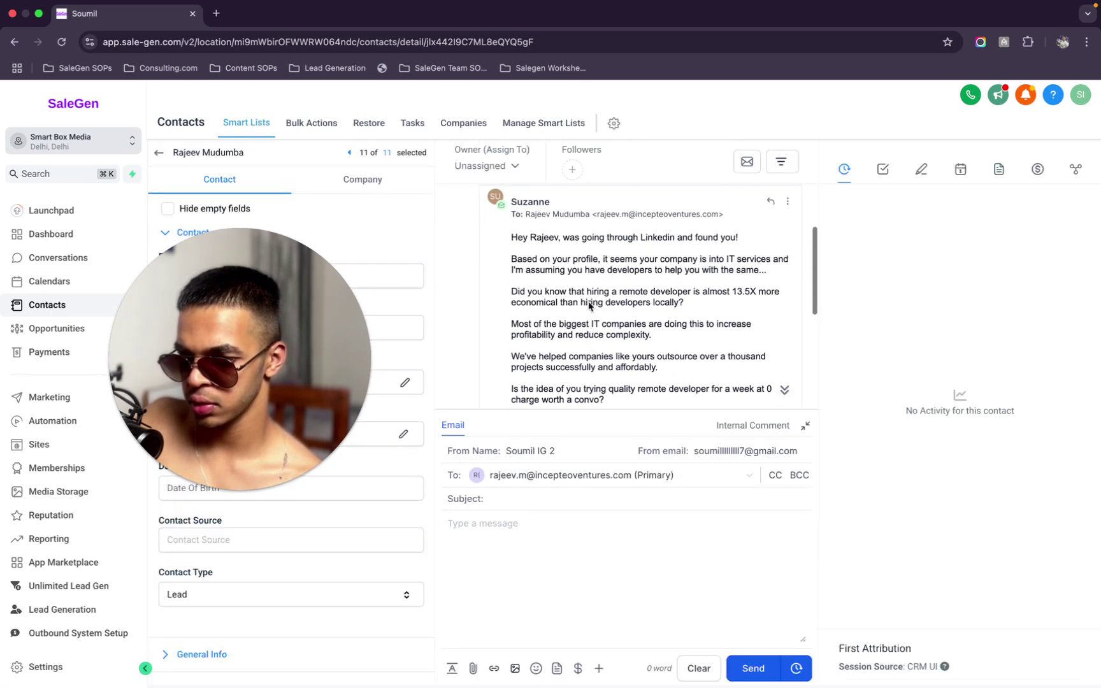
scroll(589, 302, "down", 2)
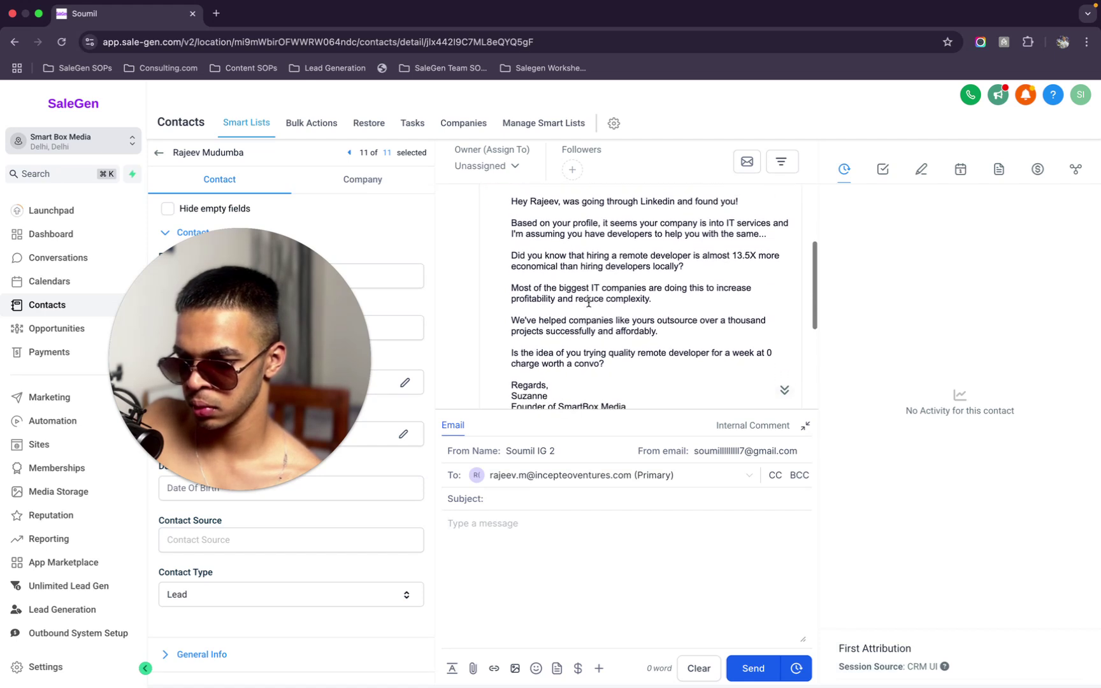
scroll(589, 302, "down", 1)
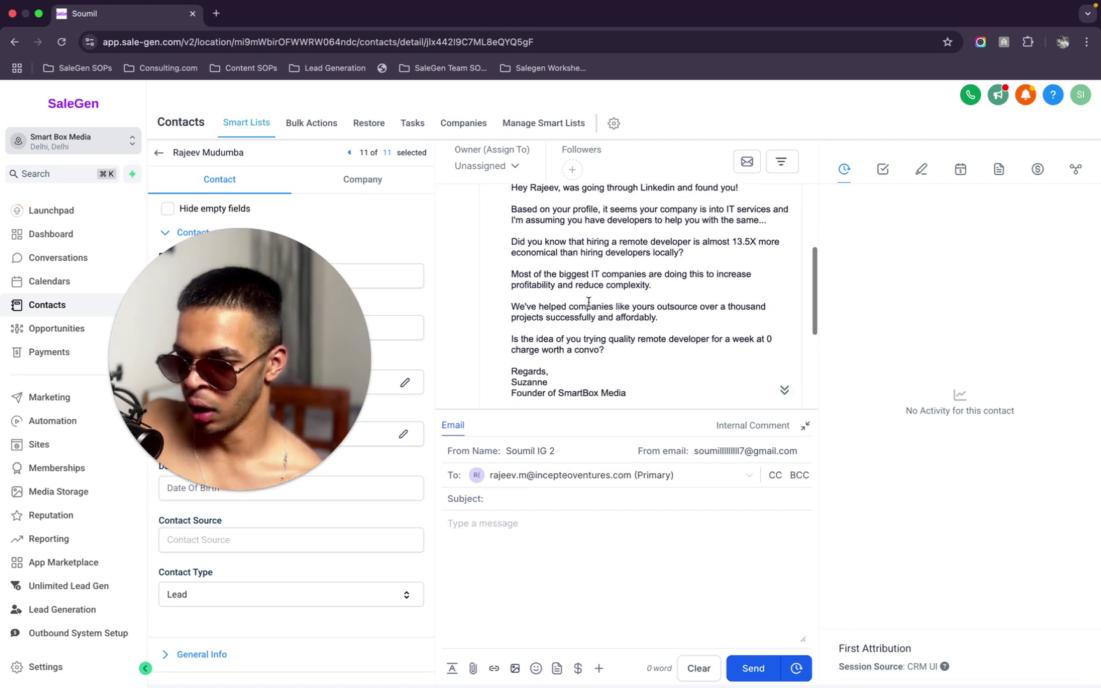
scroll(589, 302, "down", 1)
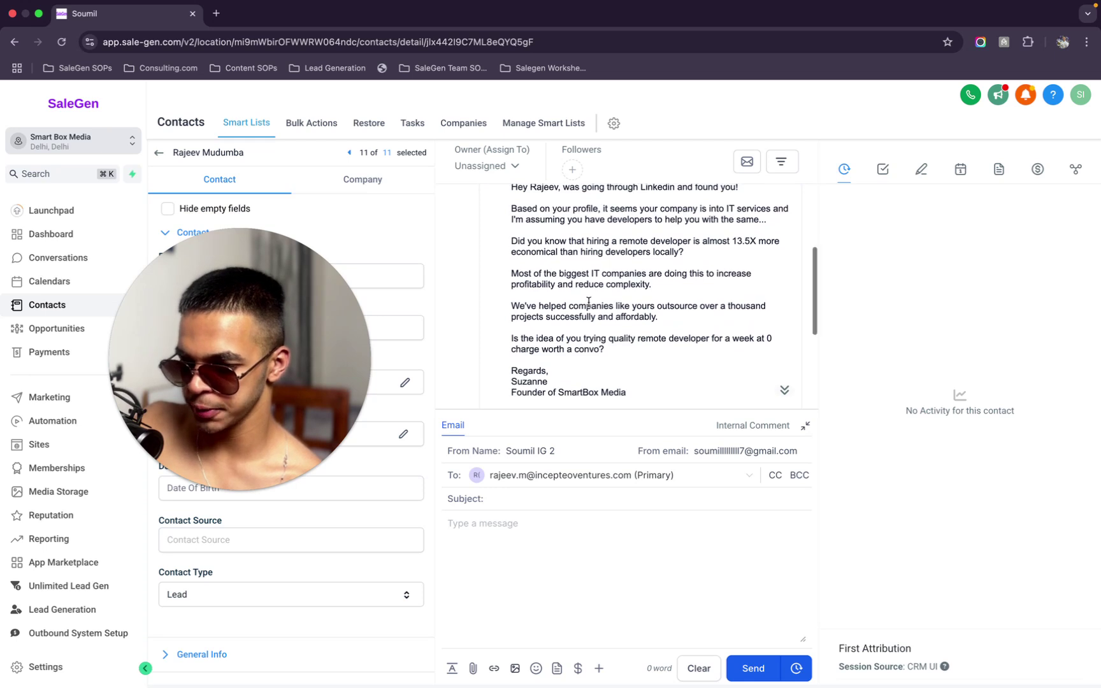
scroll(589, 302, "down", 6)
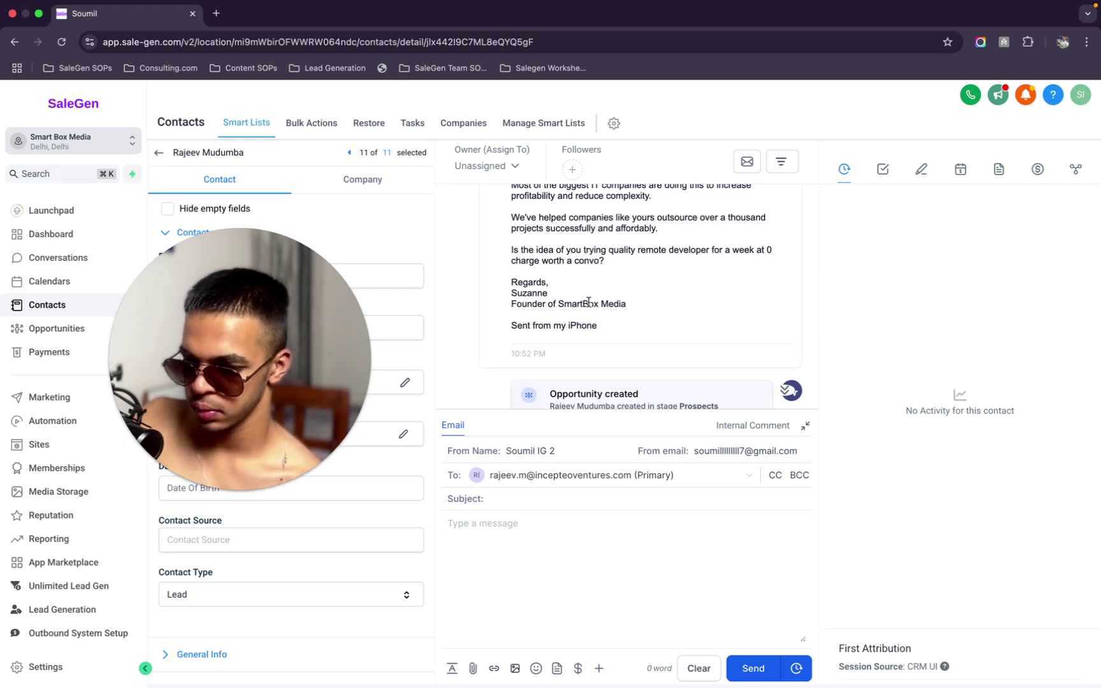
scroll(589, 302, "down", 1)
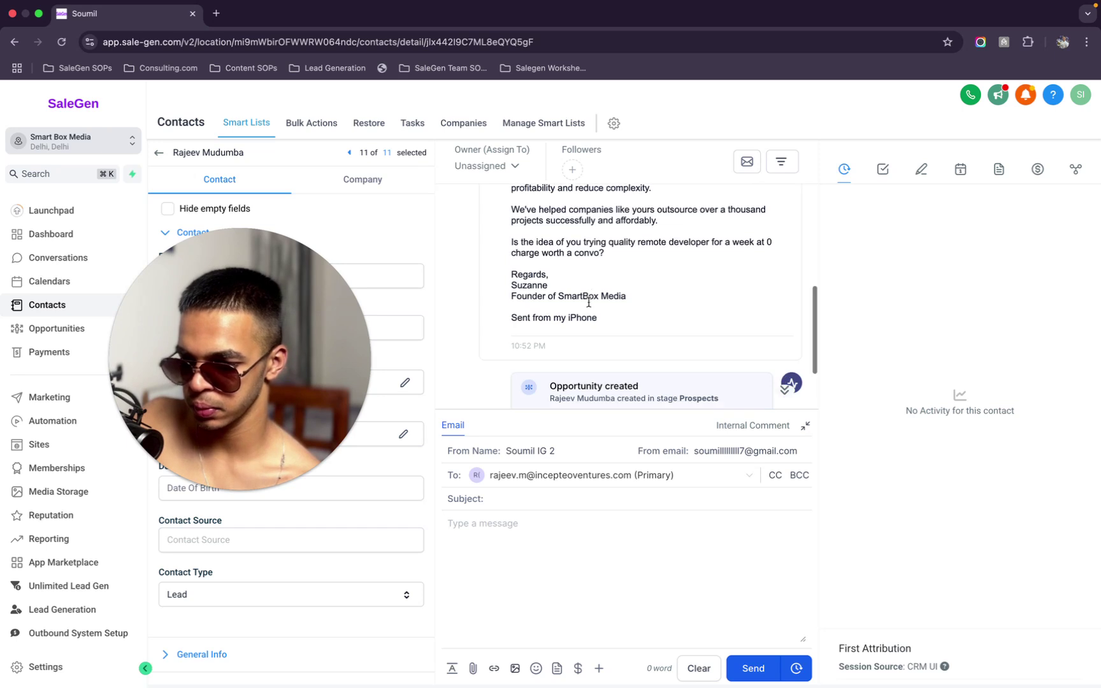
scroll(594, 351, "down", 3)
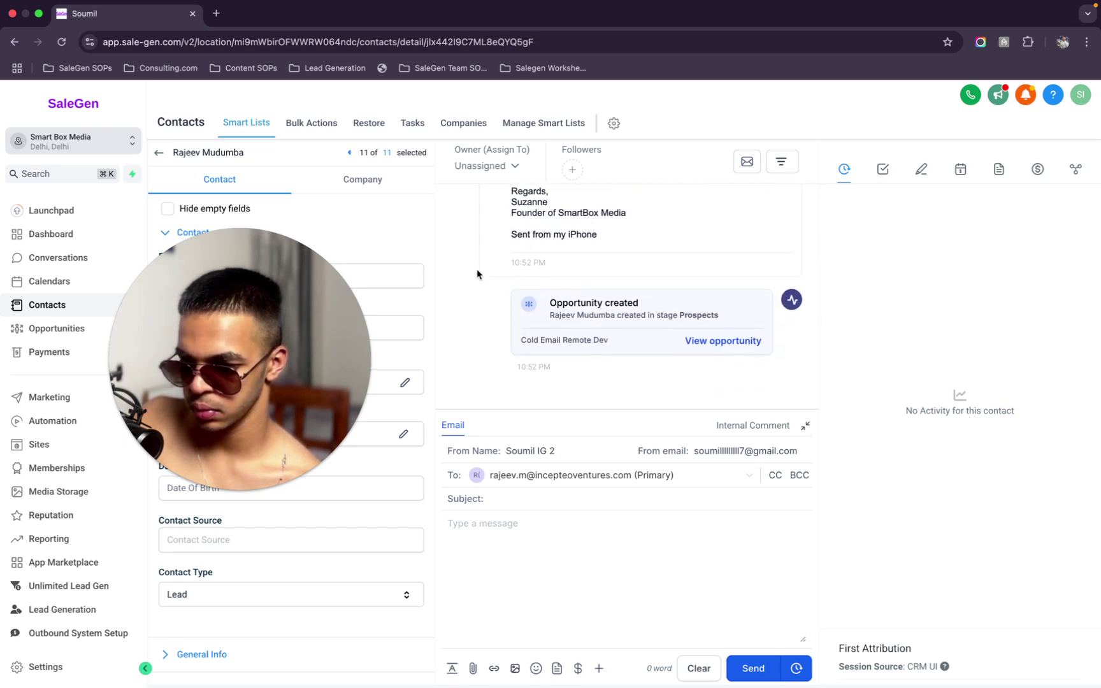
left_click_drag(297, 281, 924, 267)
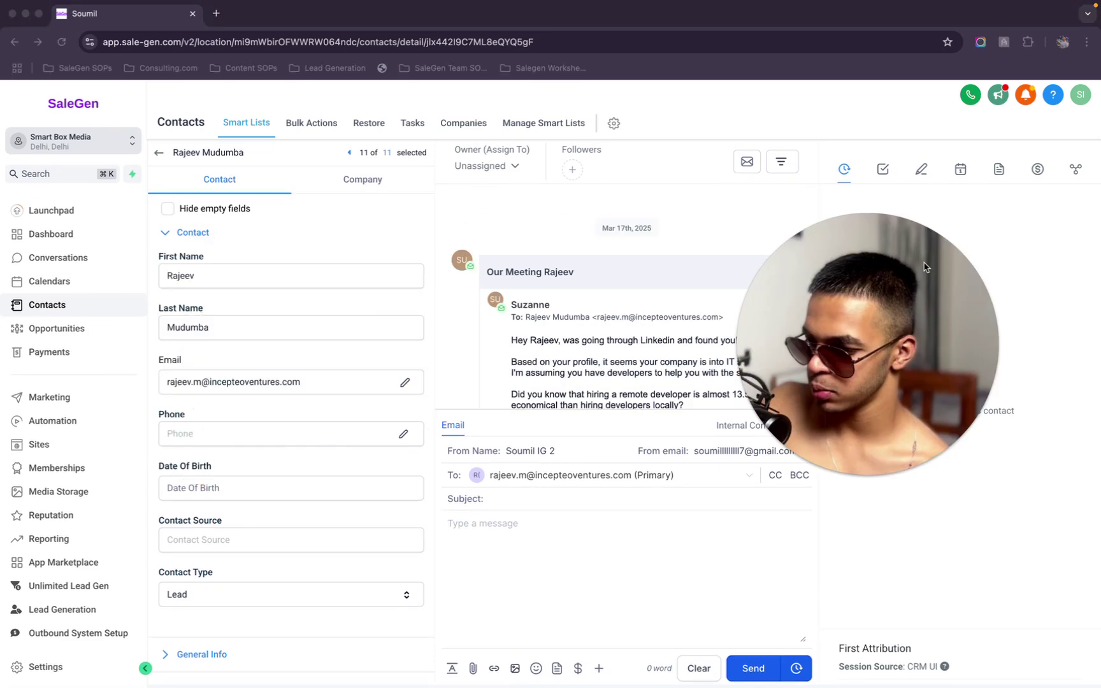
left_click(471, 269)
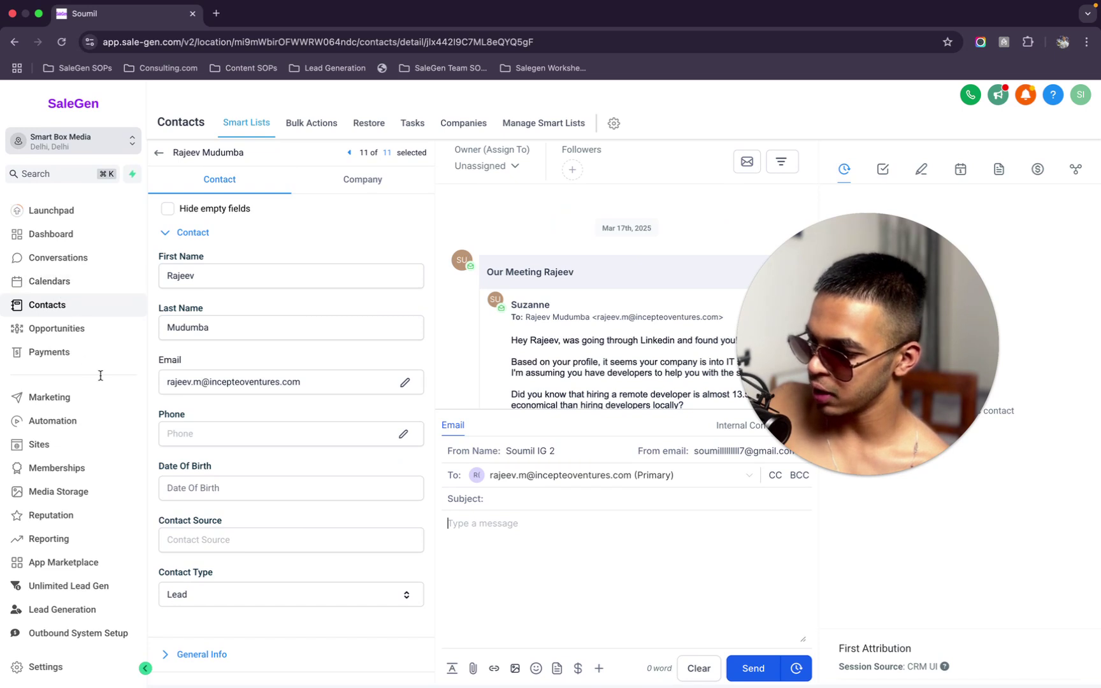
left_click(94, 425)
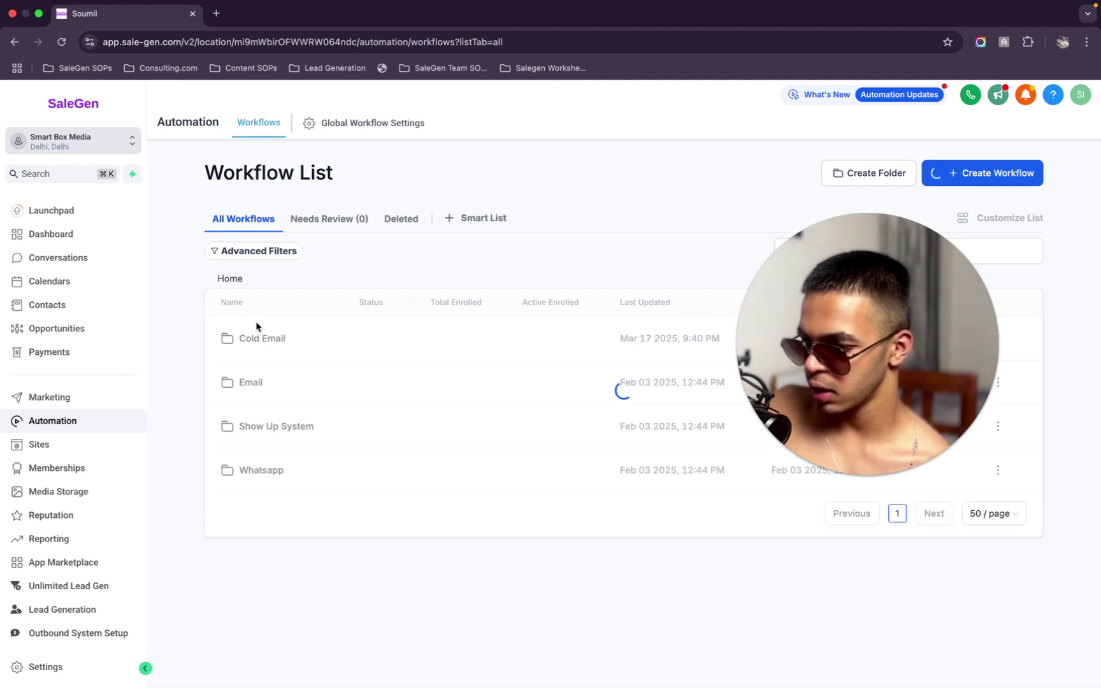
Show Remote Dev Cold Email stats in the Cold Email folder: 125 enrolled, 50% opened
left_click(255, 344)
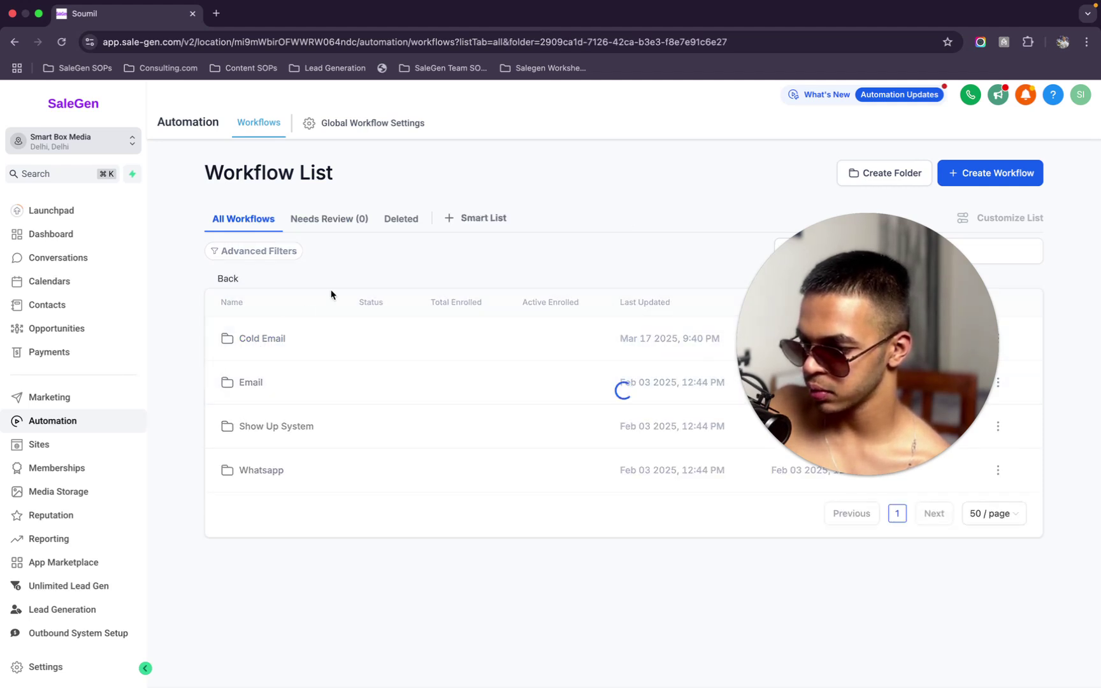
left_click_drag(875, 276, 801, 75)
left_click(942, 339)
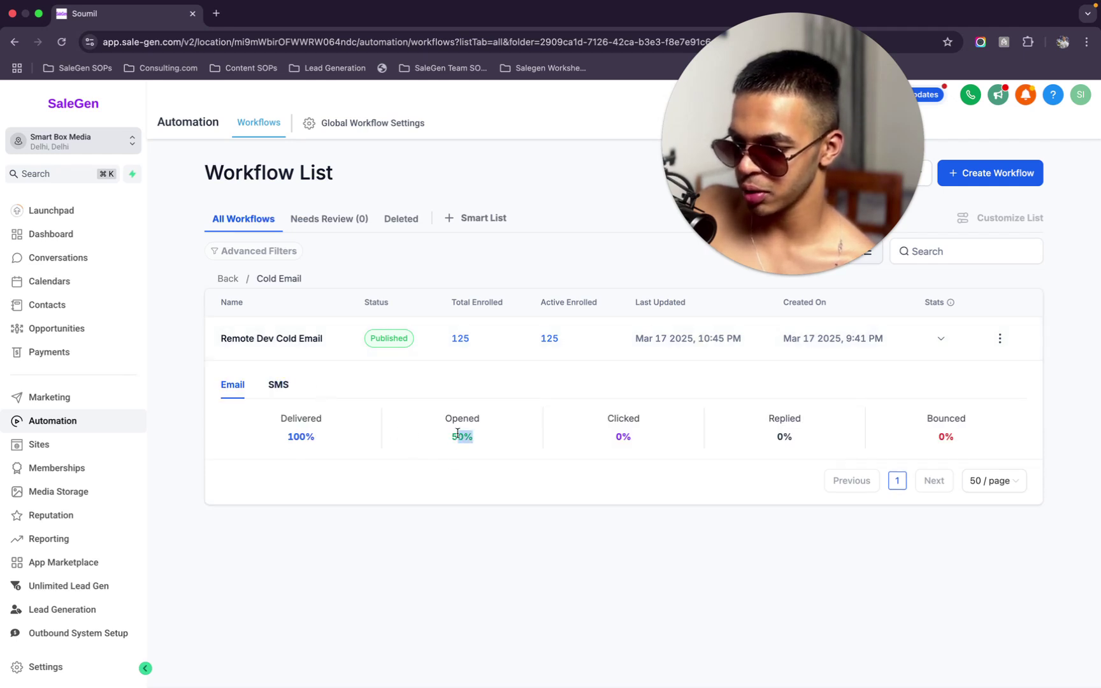
left_click_drag(300, 440, 445, 524)
left_click(443, 524)
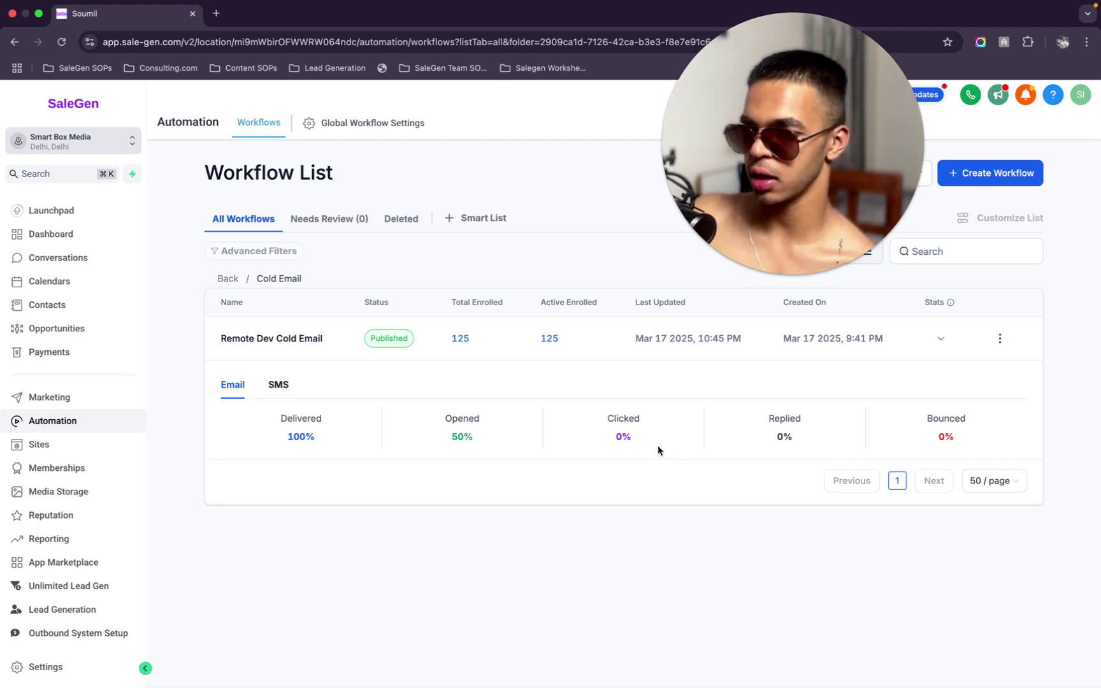
left_click_drag(824, 156, 538, 335)
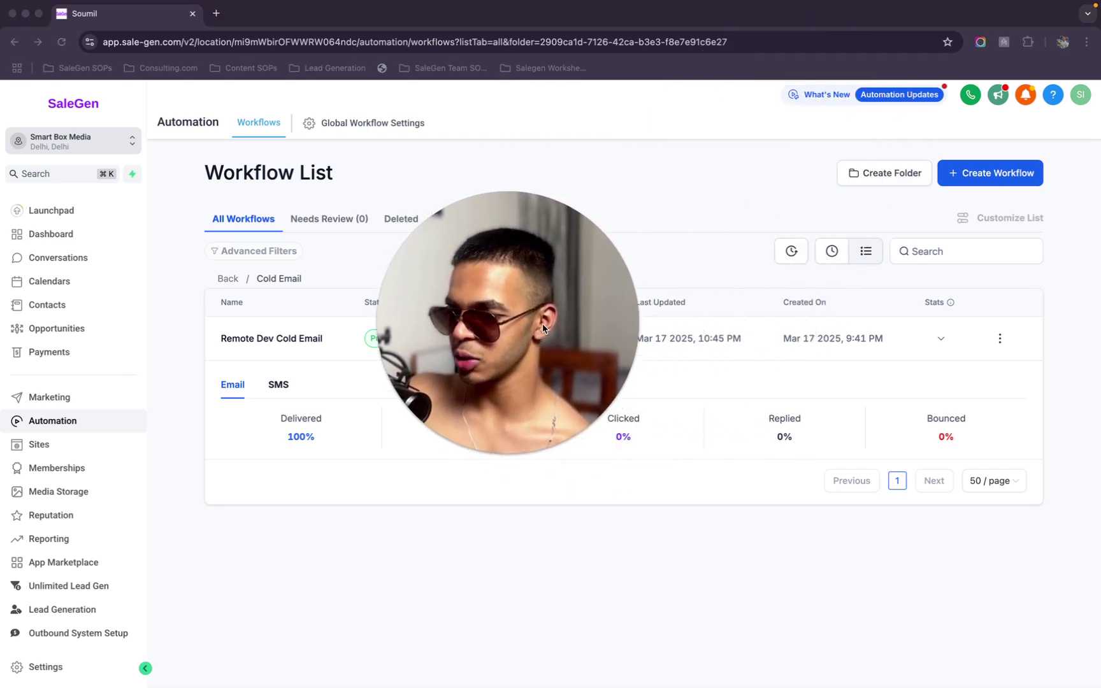
left_click(691, 200)
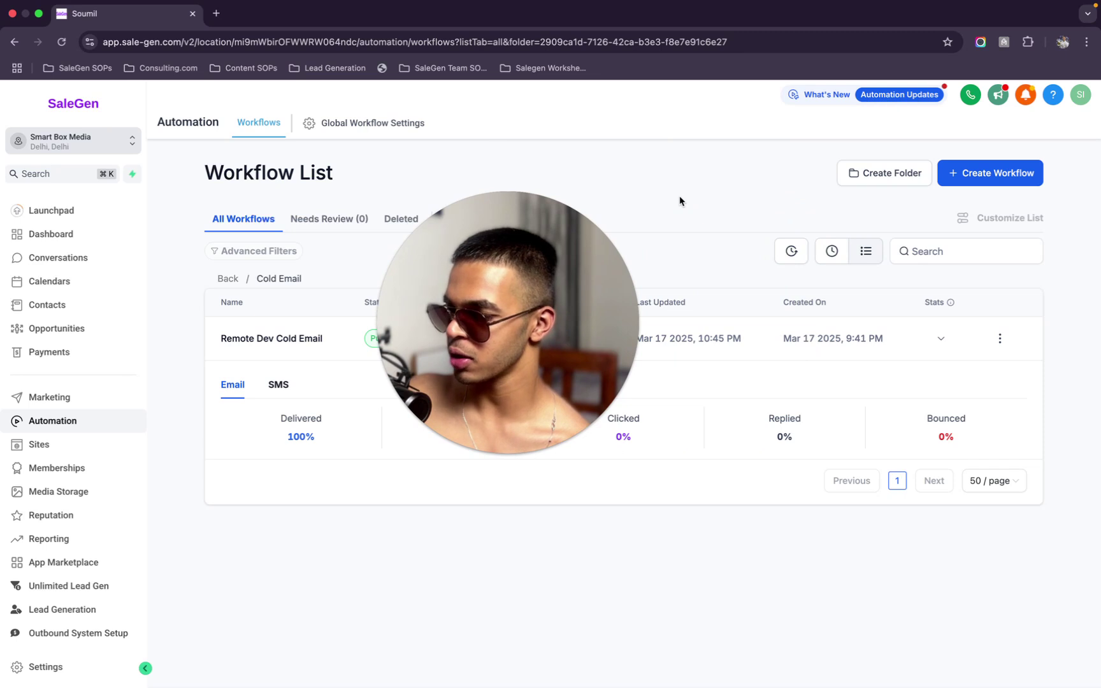